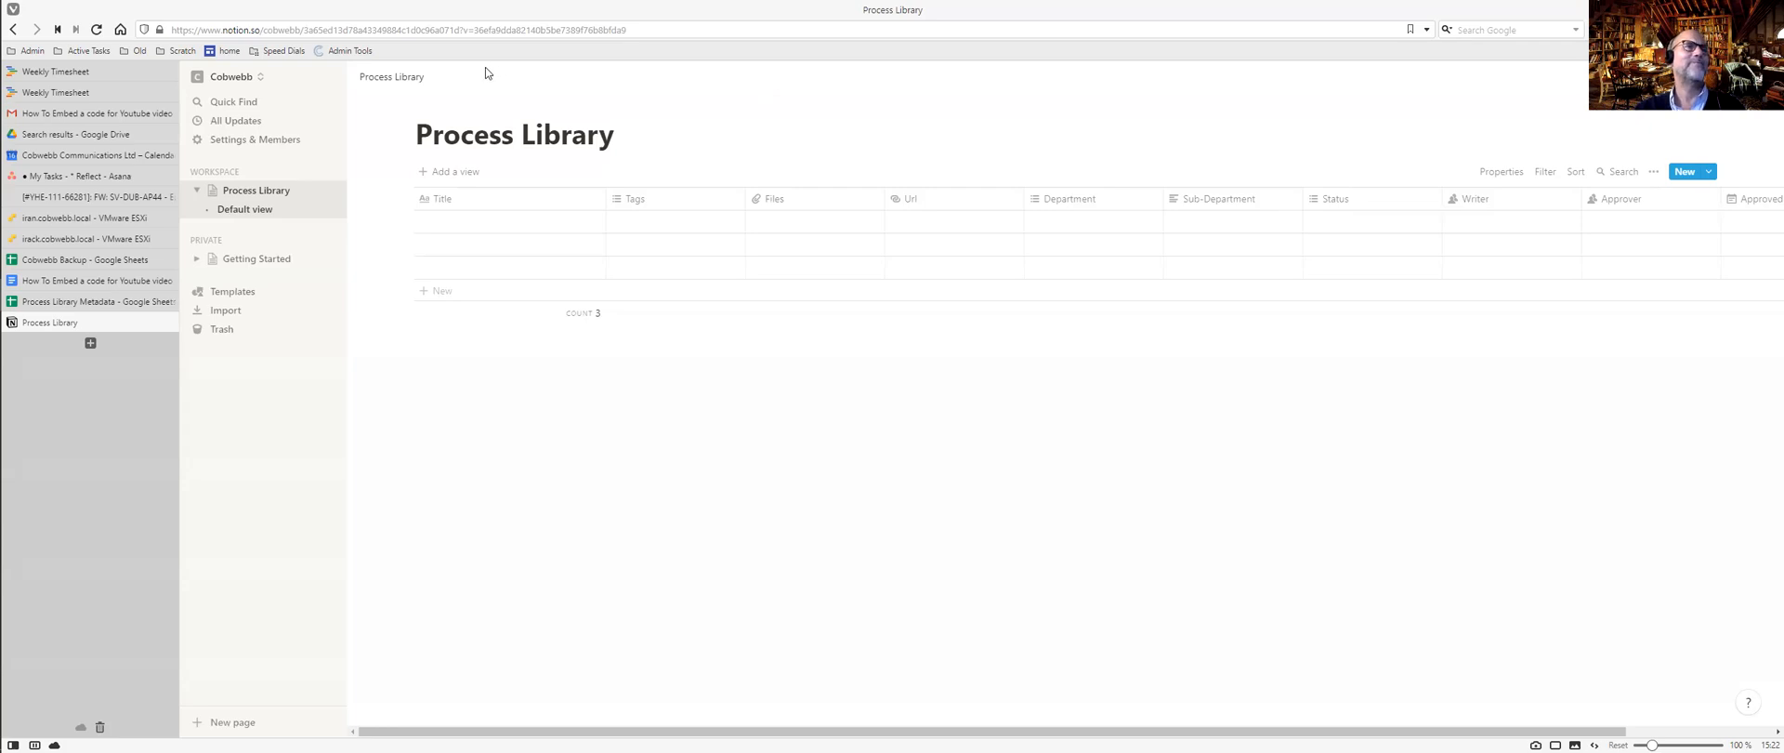
# Open the Process Library database and inspect the Title and Tags column options.
pyautogui.click(276, 195)
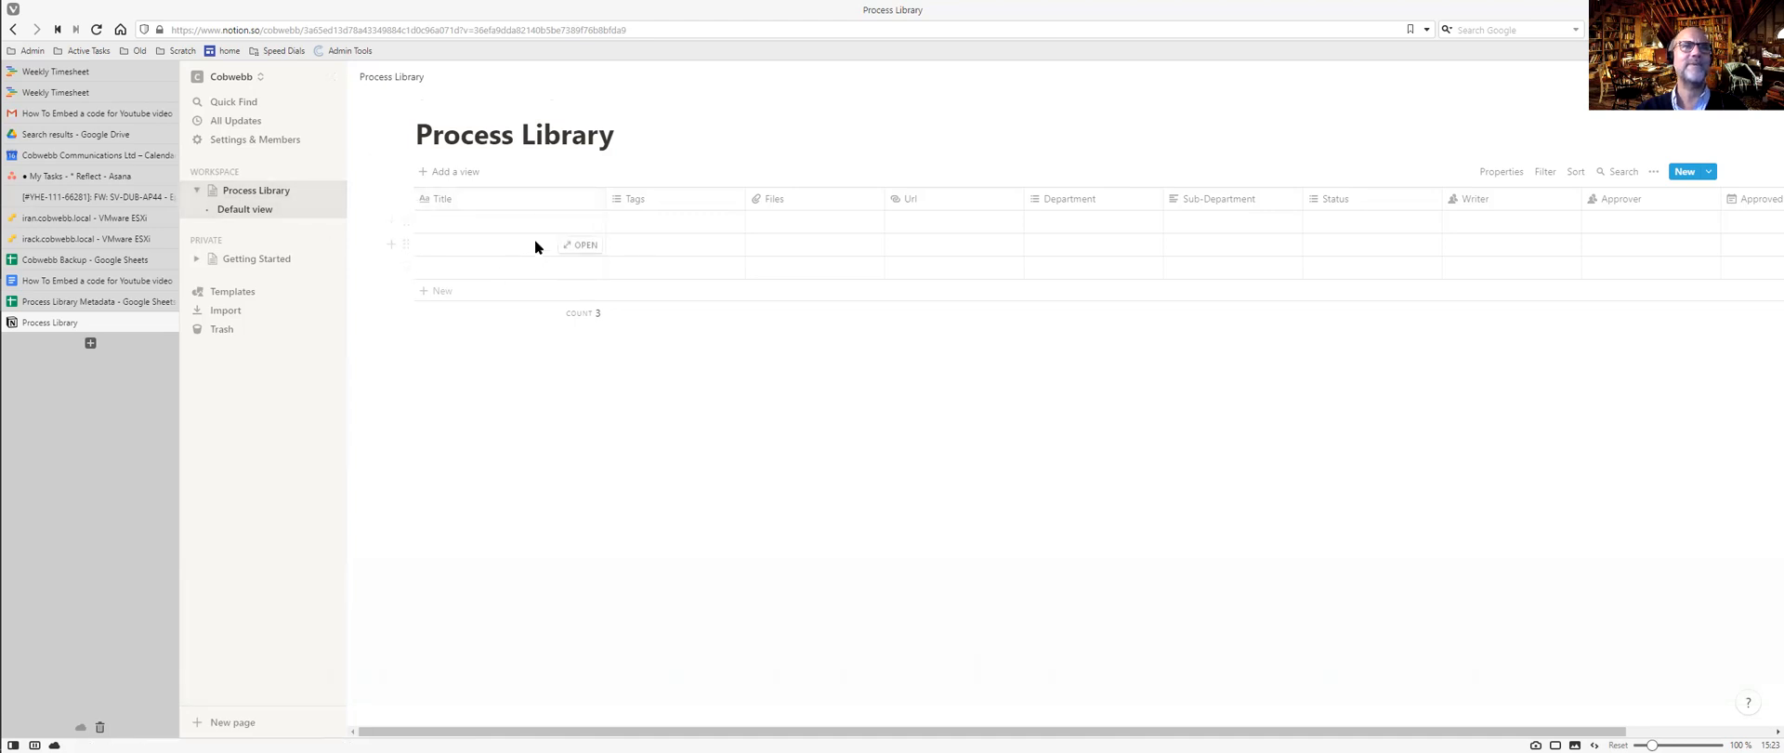
pyautogui.click(479, 202)
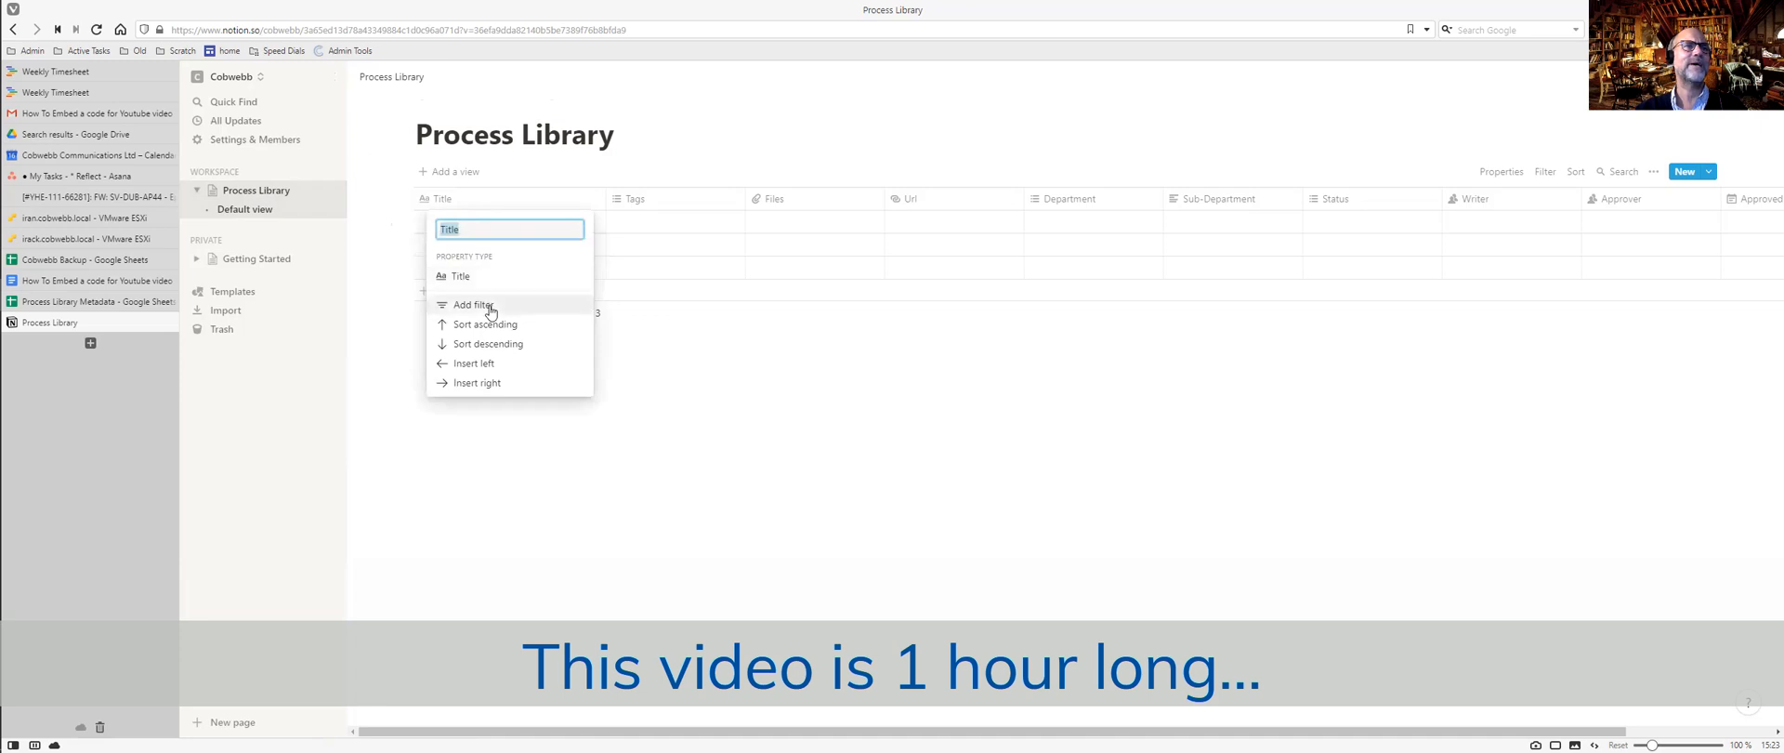
pyautogui.click(426, 205)
pyautogui.click(427, 204)
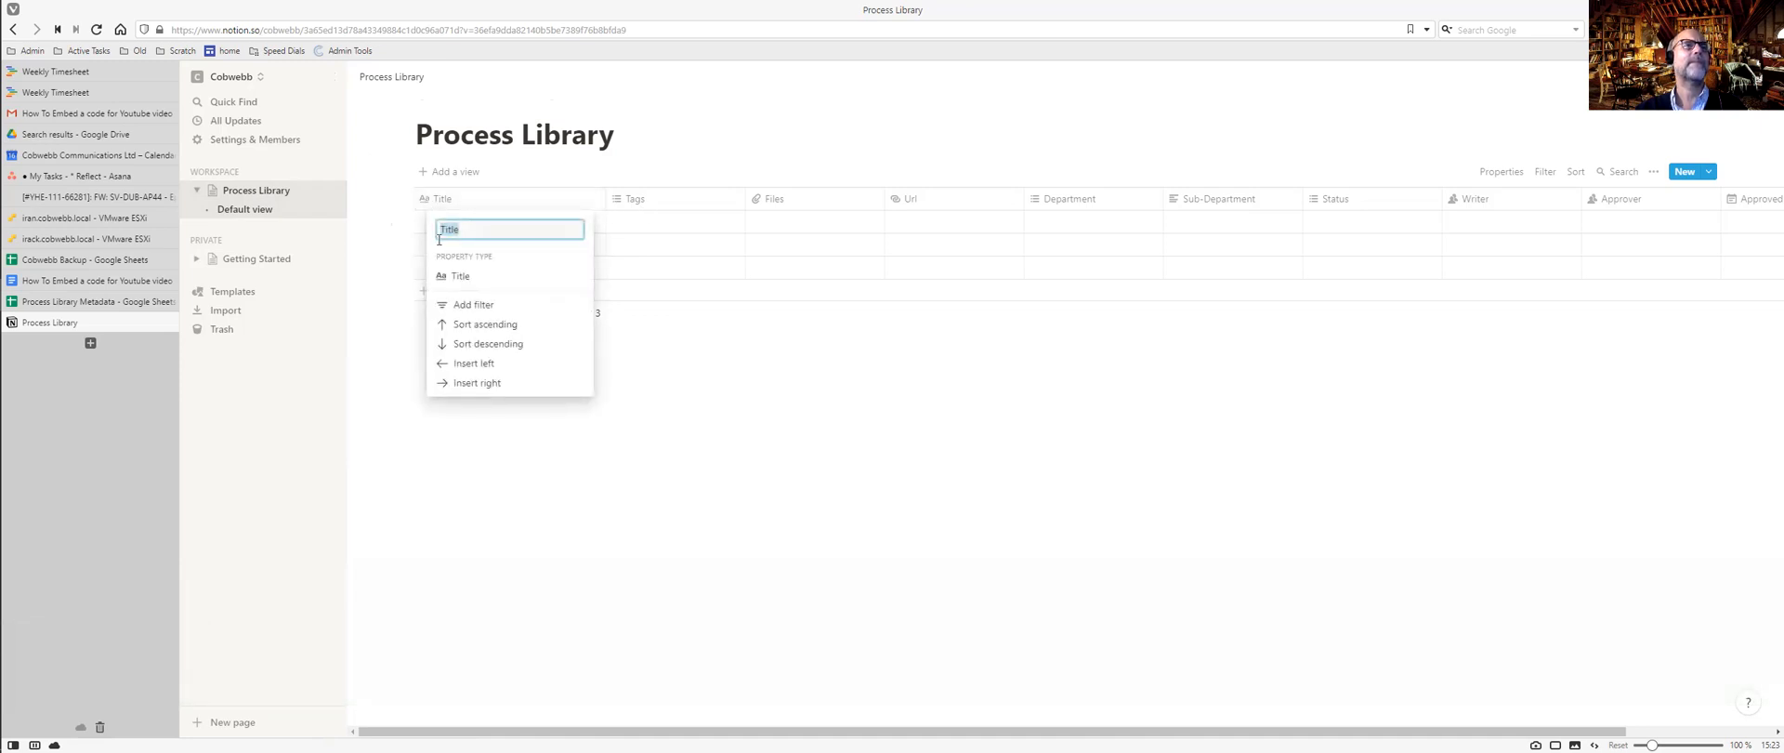
pyautogui.click(616, 205)
pyautogui.click(616, 204)
pyautogui.moveTo(664, 276)
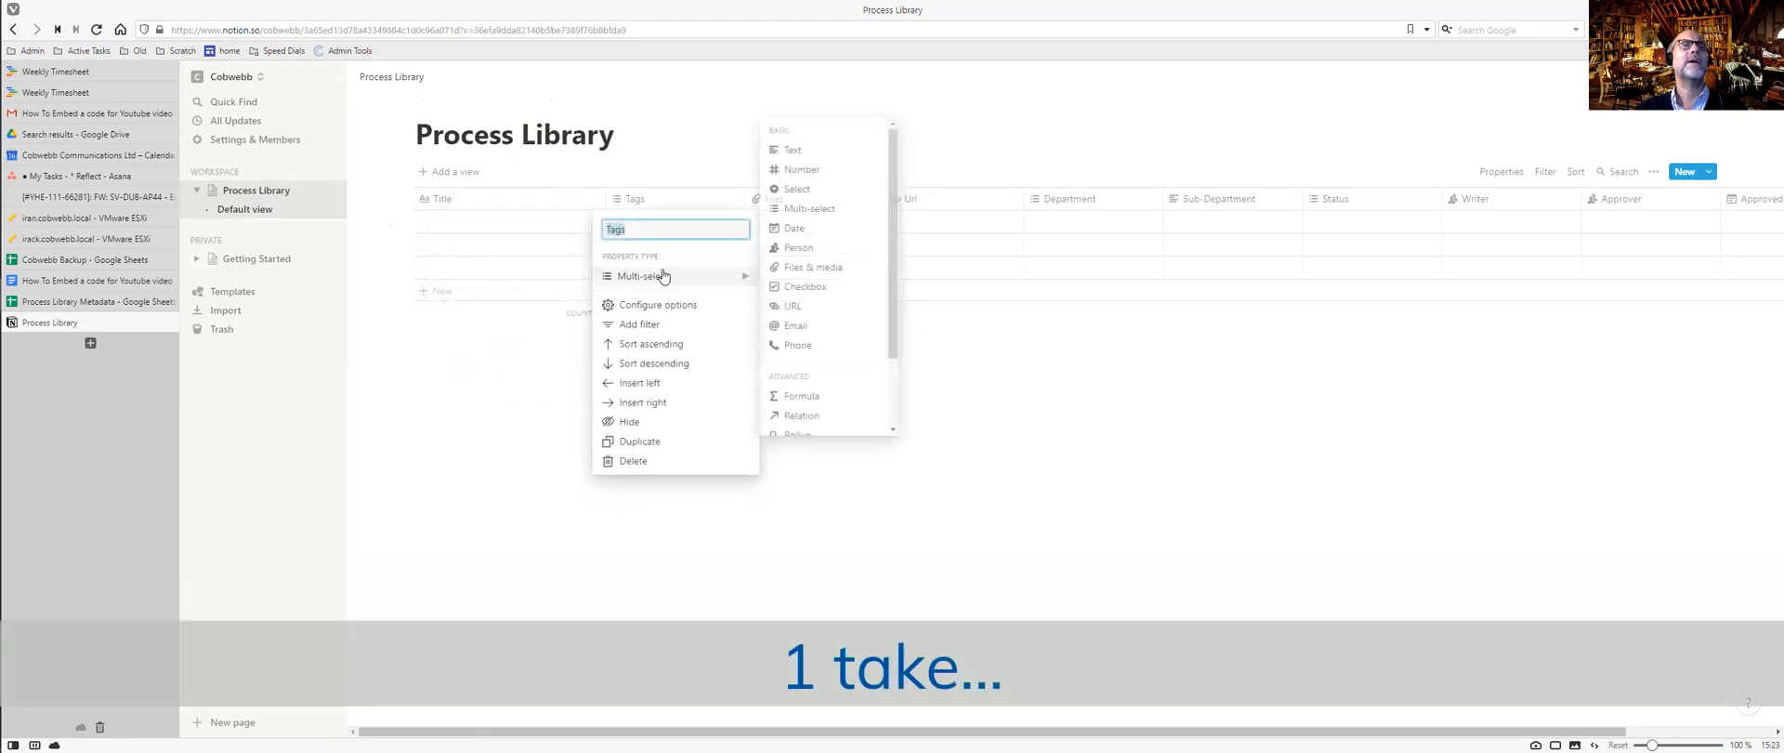
pyautogui.click(617, 202)
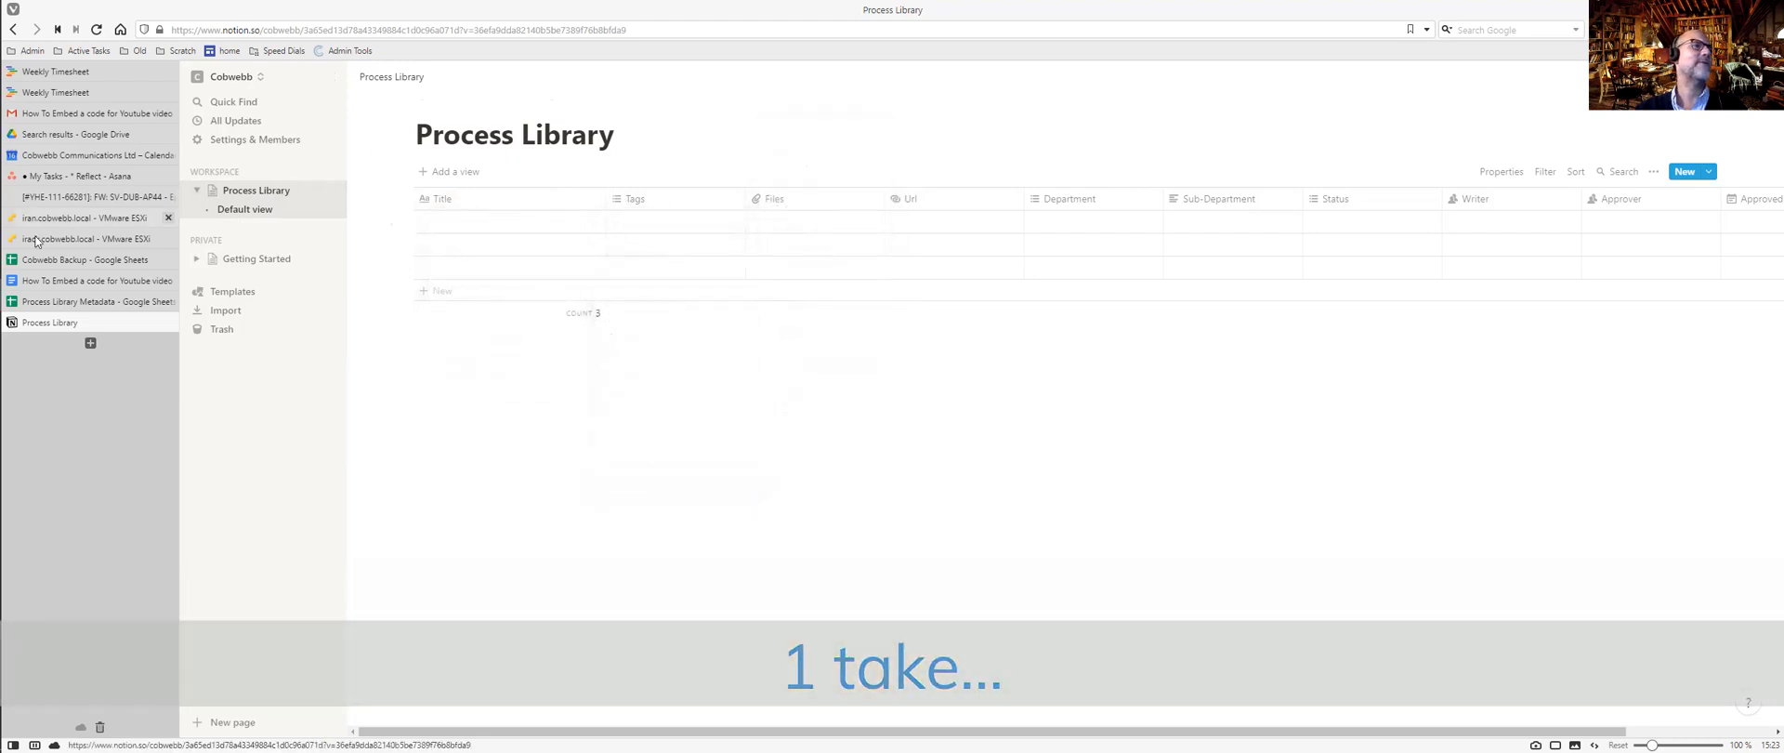
# Switch to the Process Library Metadata spreadsheet, browse its Tools and Add-ons menus, and scroll the sheet.
pyautogui.click(81, 301)
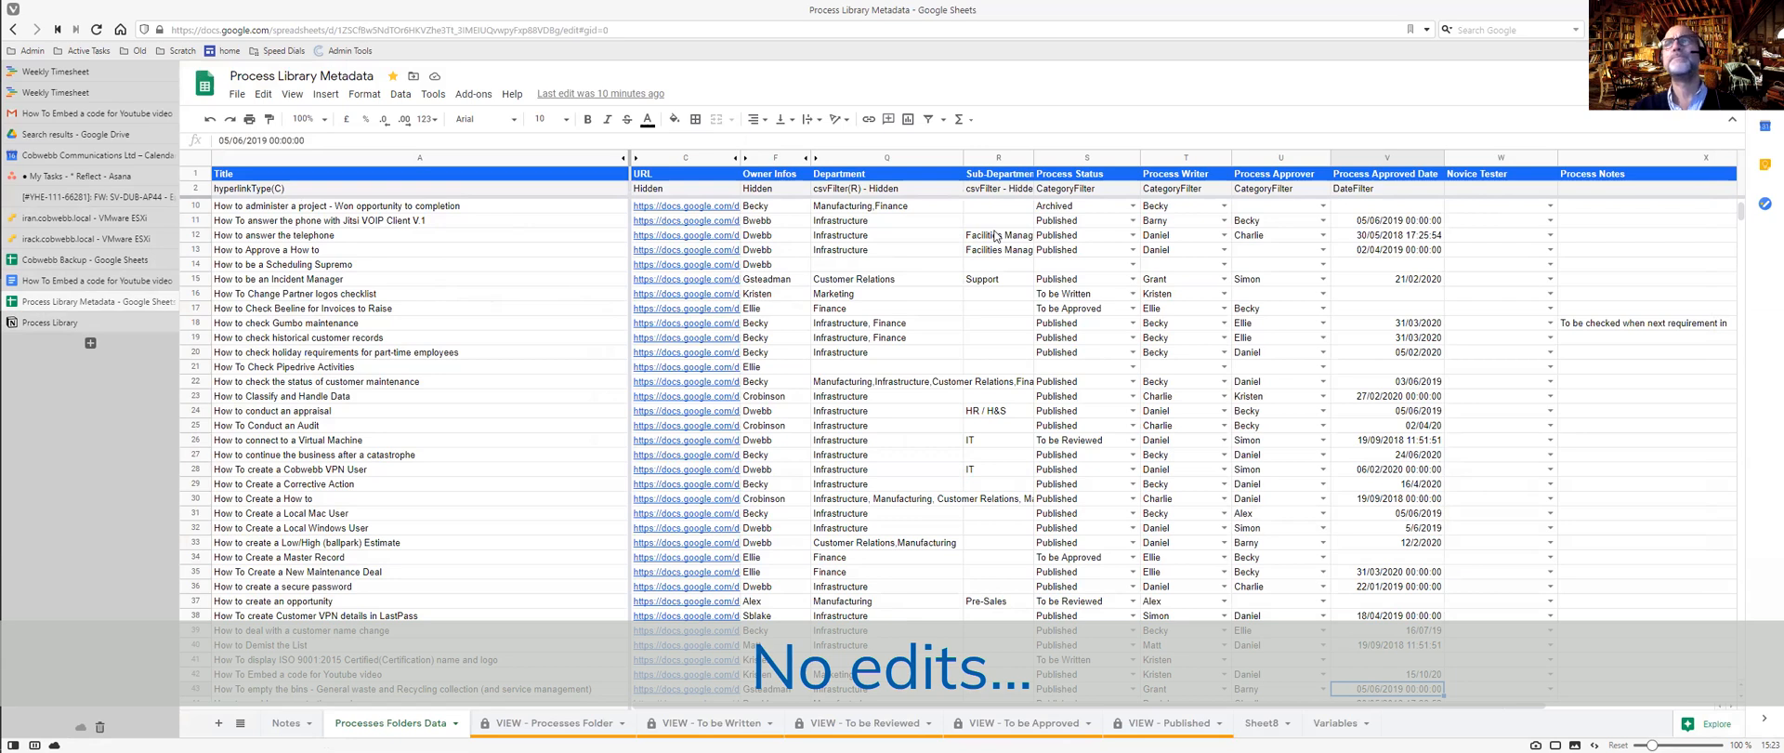
pyautogui.click(433, 95)
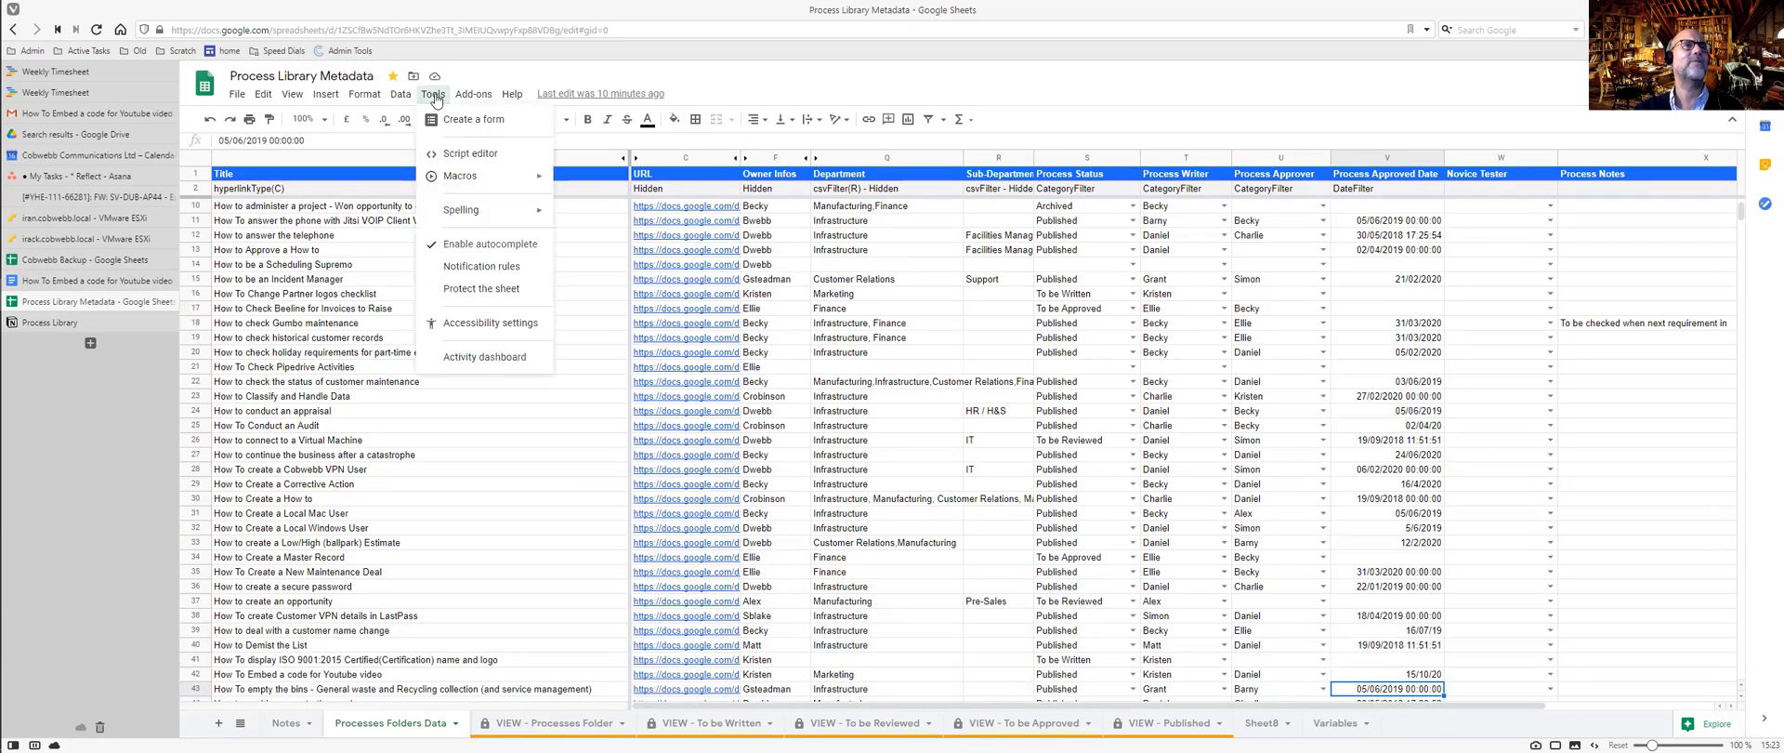
pyautogui.moveTo(469, 100)
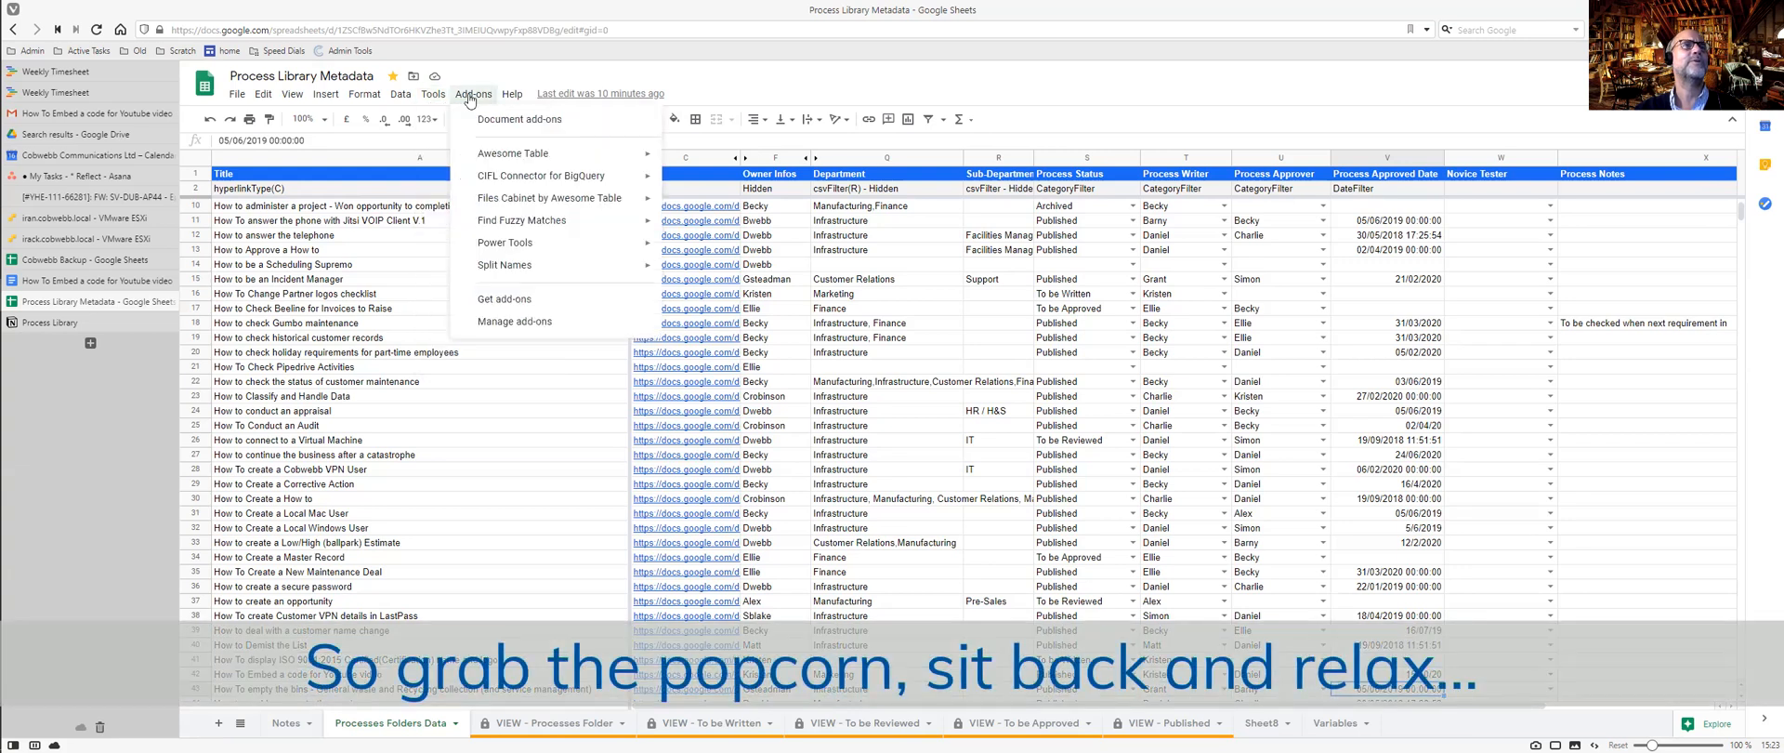
pyautogui.moveTo(526, 160)
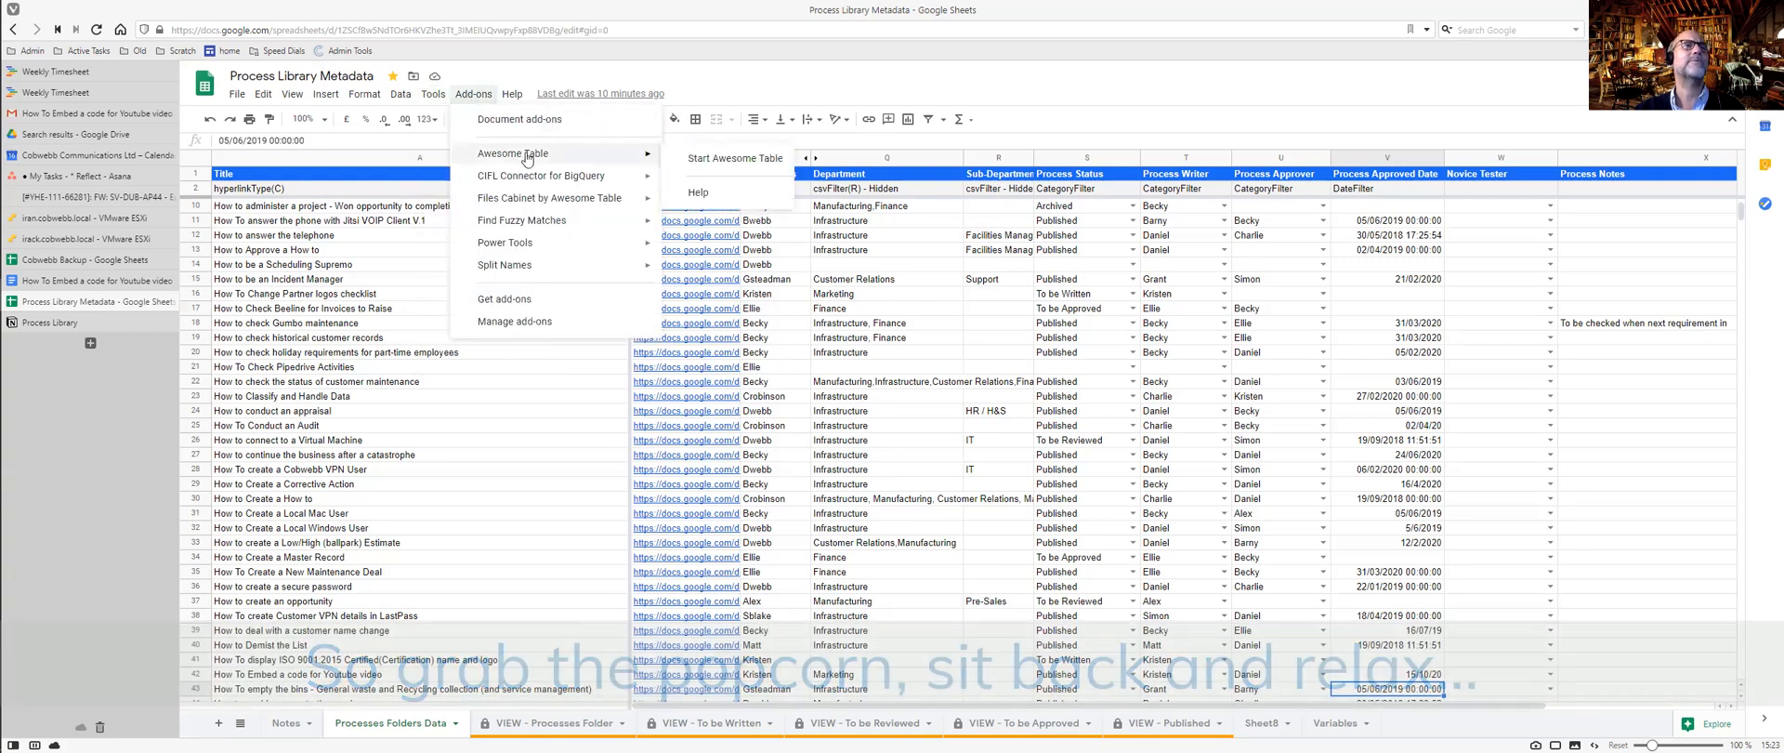
pyautogui.moveTo(576, 201)
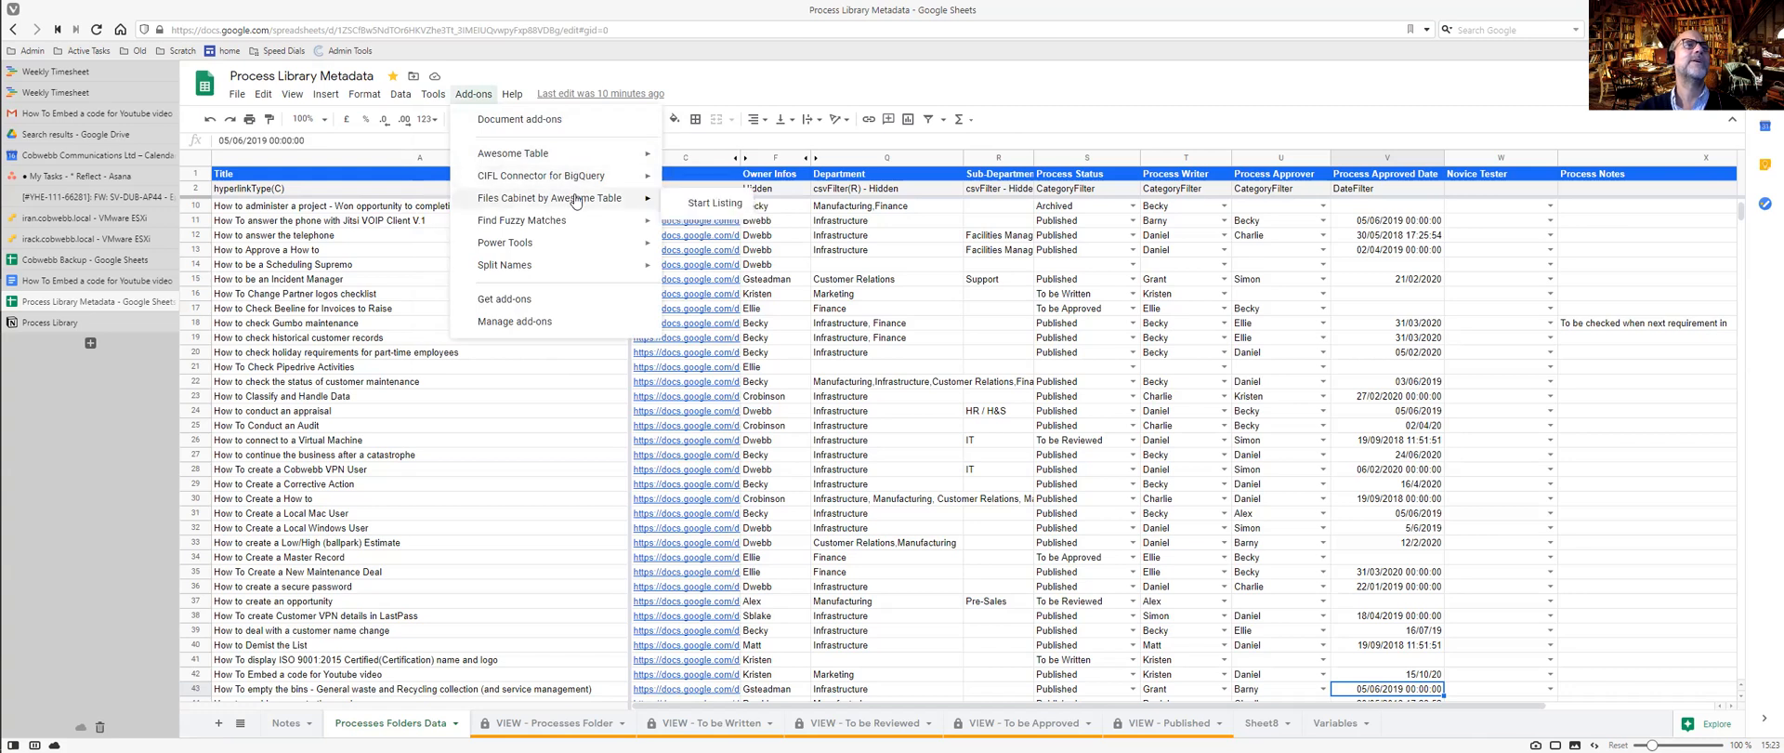
pyautogui.click(708, 76)
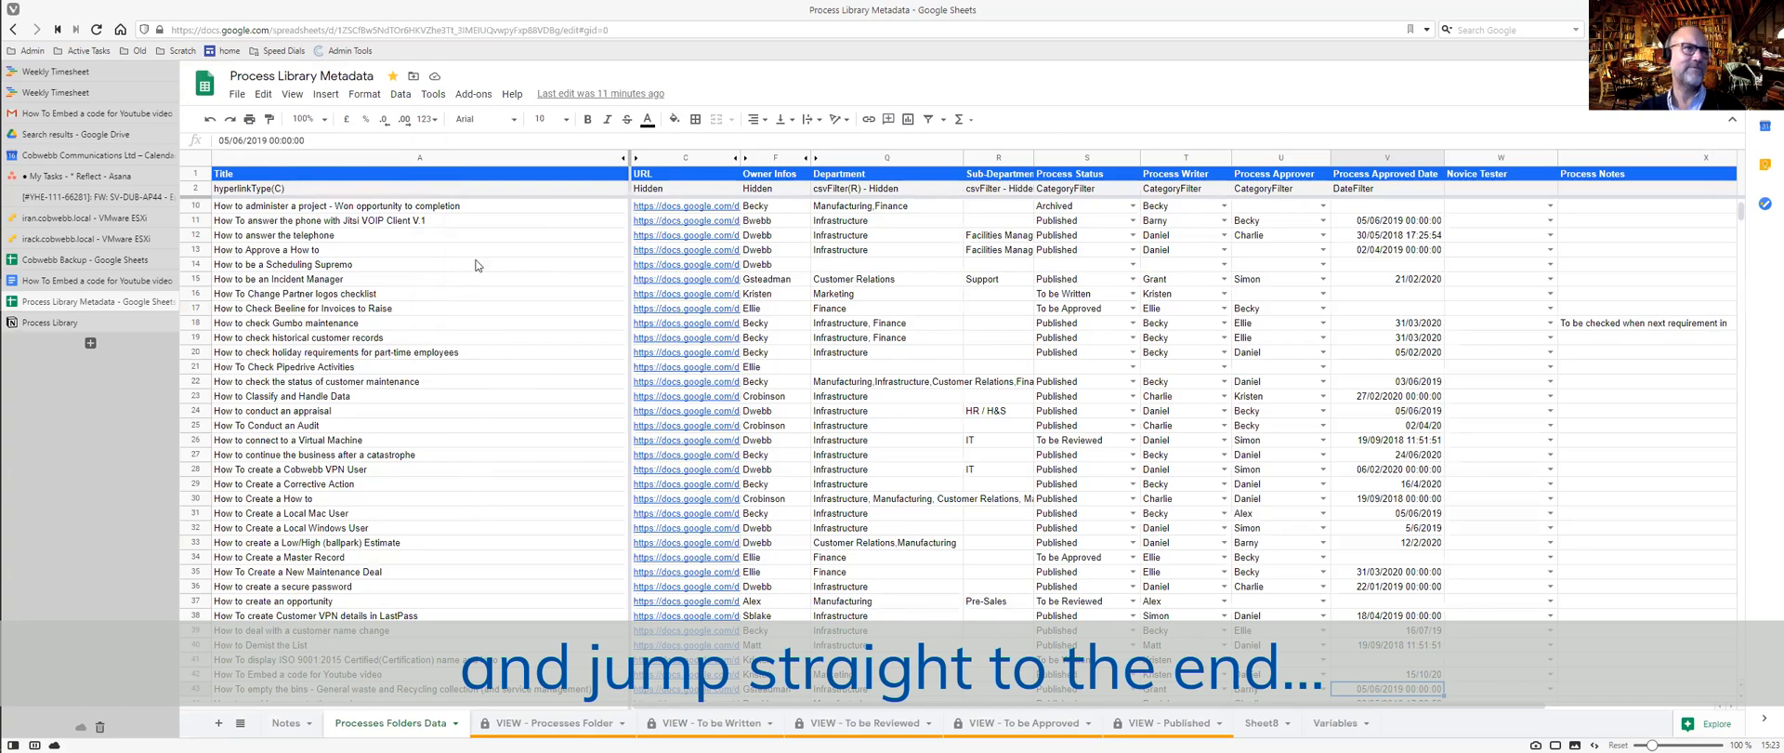
pyautogui.scroll(3, 492, 239)
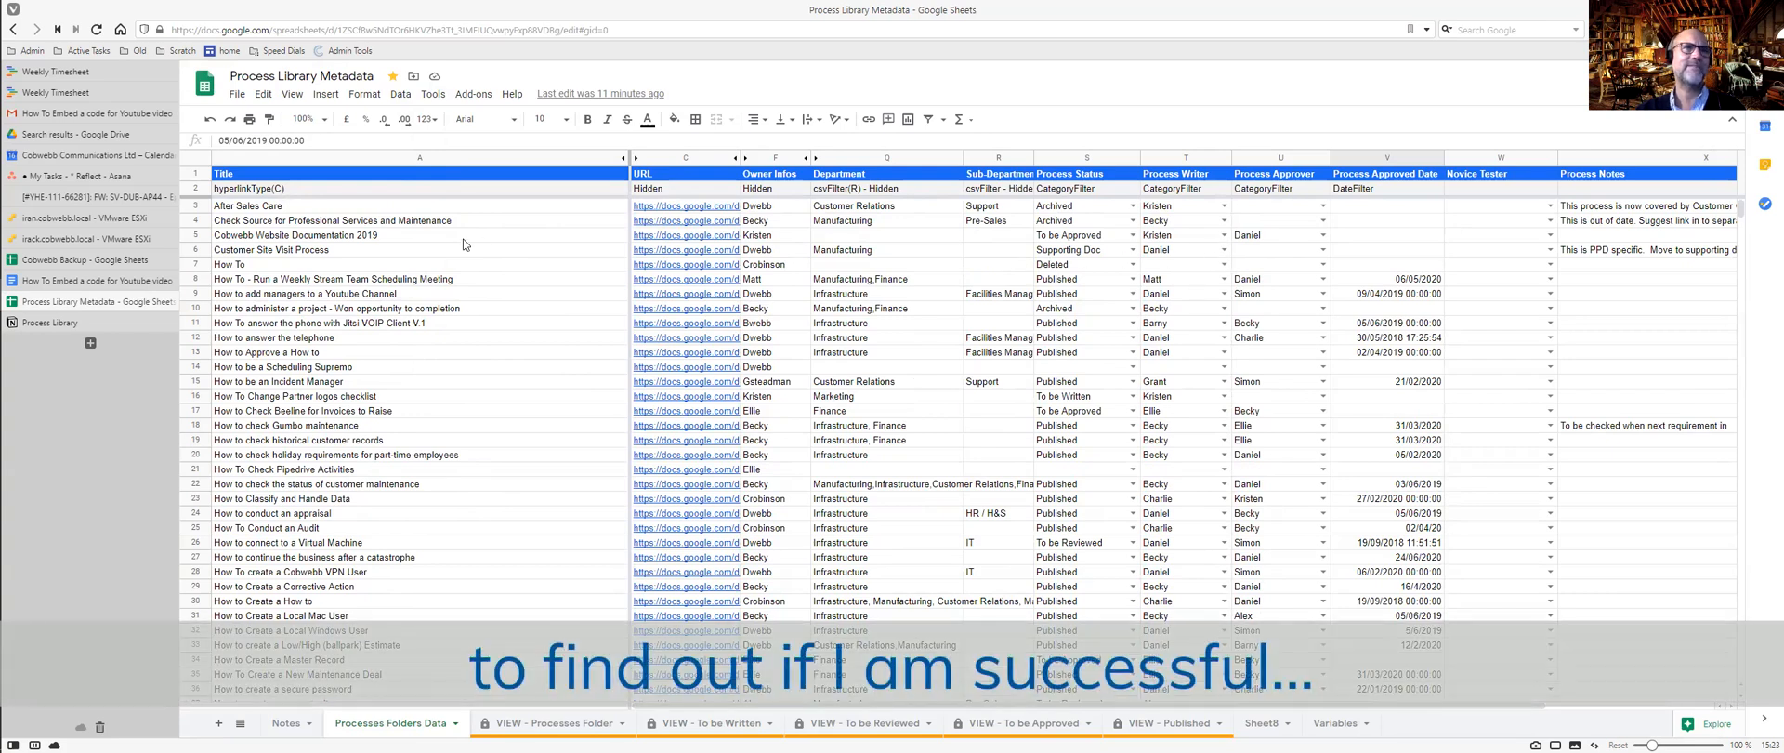
pyautogui.scroll(-10, 465, 243)
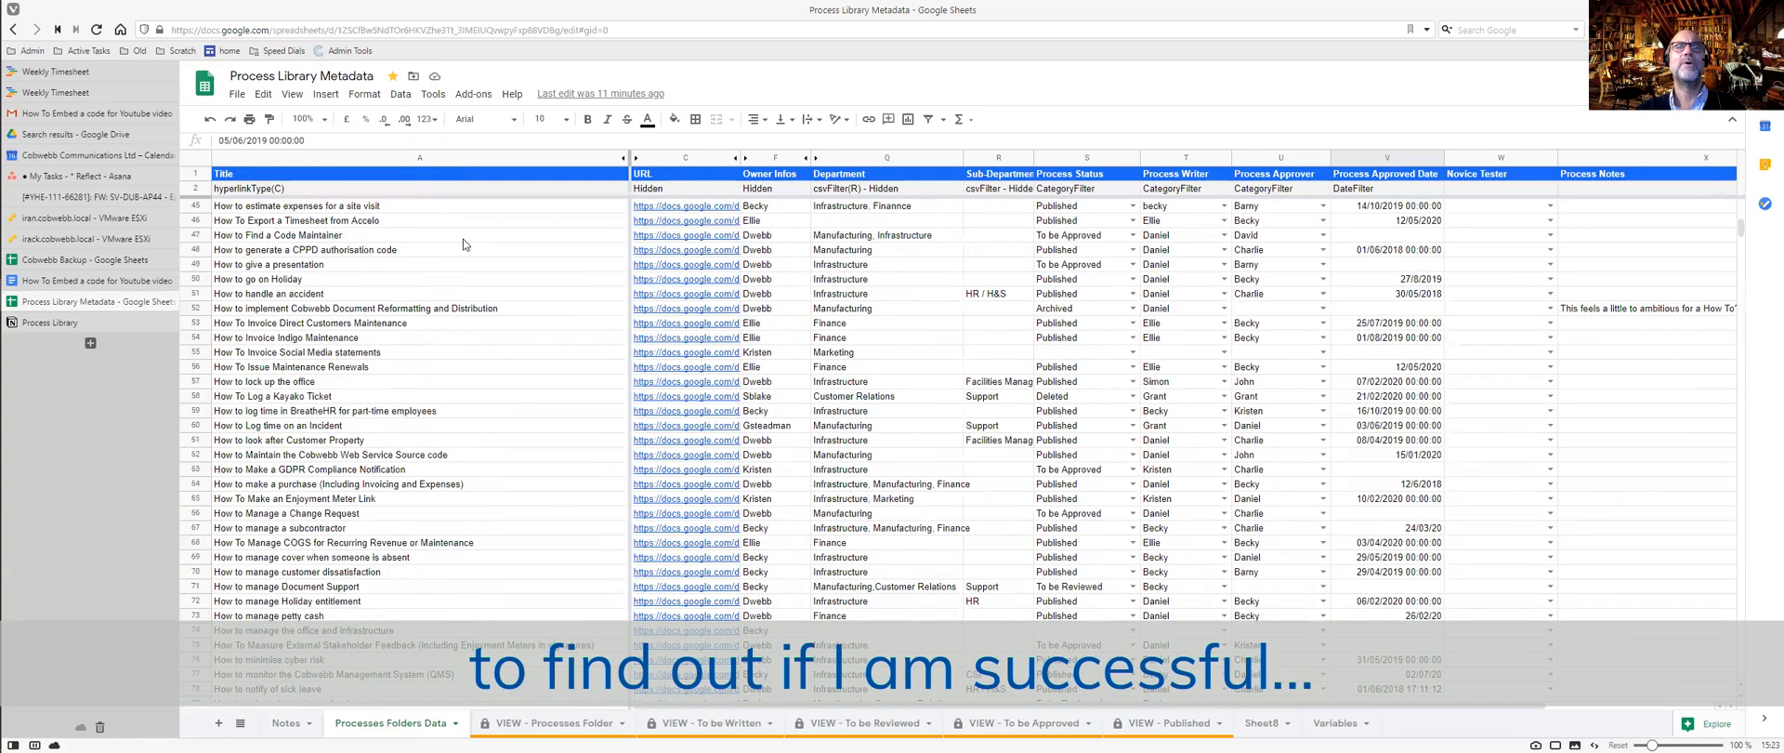
pyautogui.scroll(5, 908, 276)
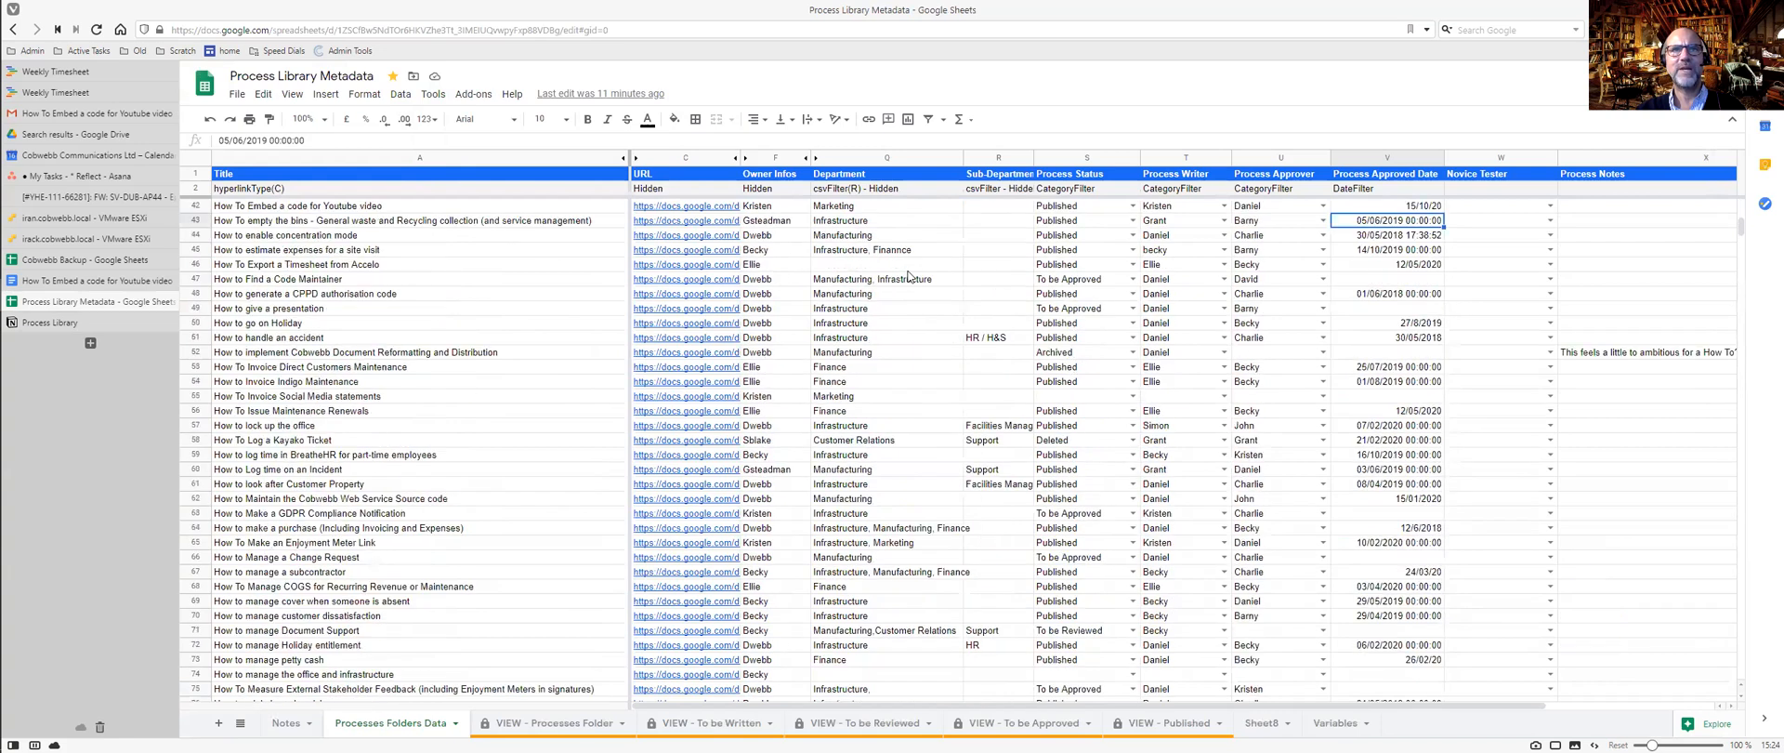
pyautogui.scroll(7, 909, 276)
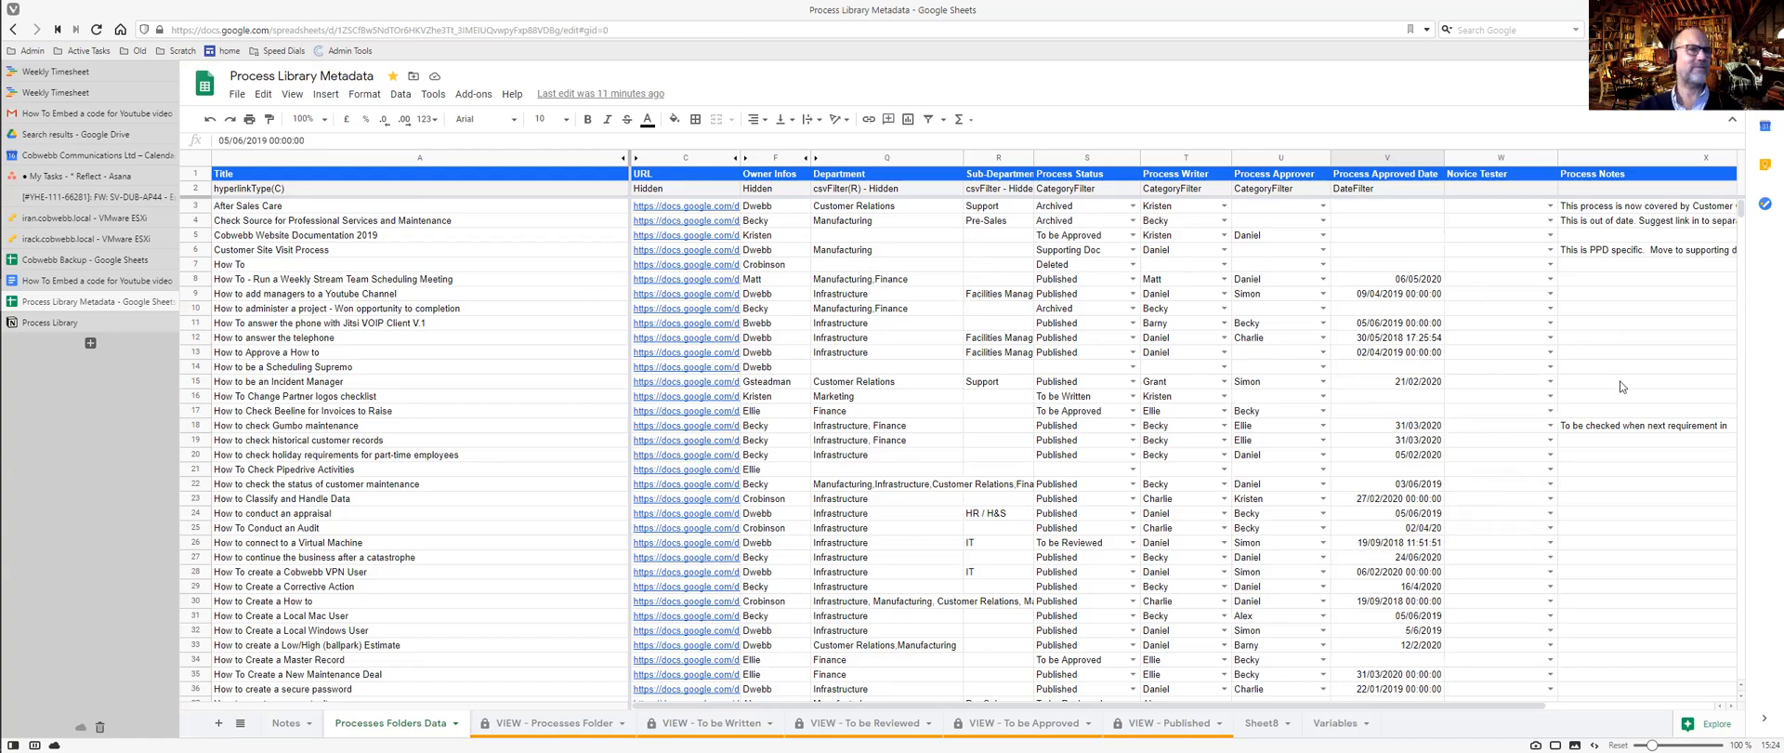
# Delete the Tags property from the Process Library table.
pyautogui.hotkey('ctrl', 'Tab')
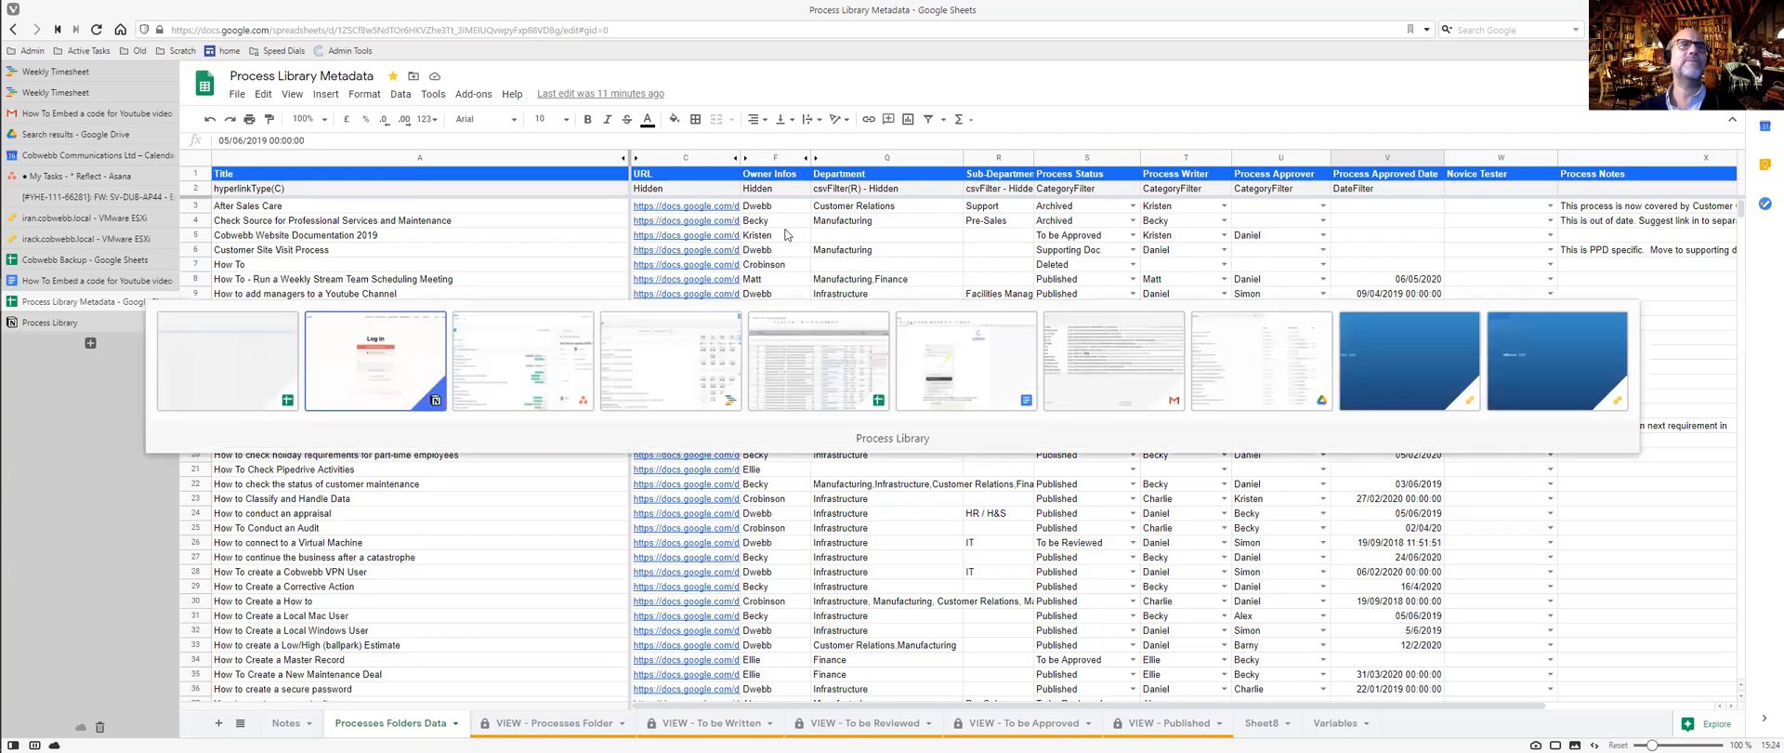
pyautogui.hotkey('ctrl', 'Tab')
pyautogui.hotkey('ctrl', 'Tab')
pyautogui.click(661, 199)
pyautogui.click(643, 460)
pyautogui.click(972, 410)
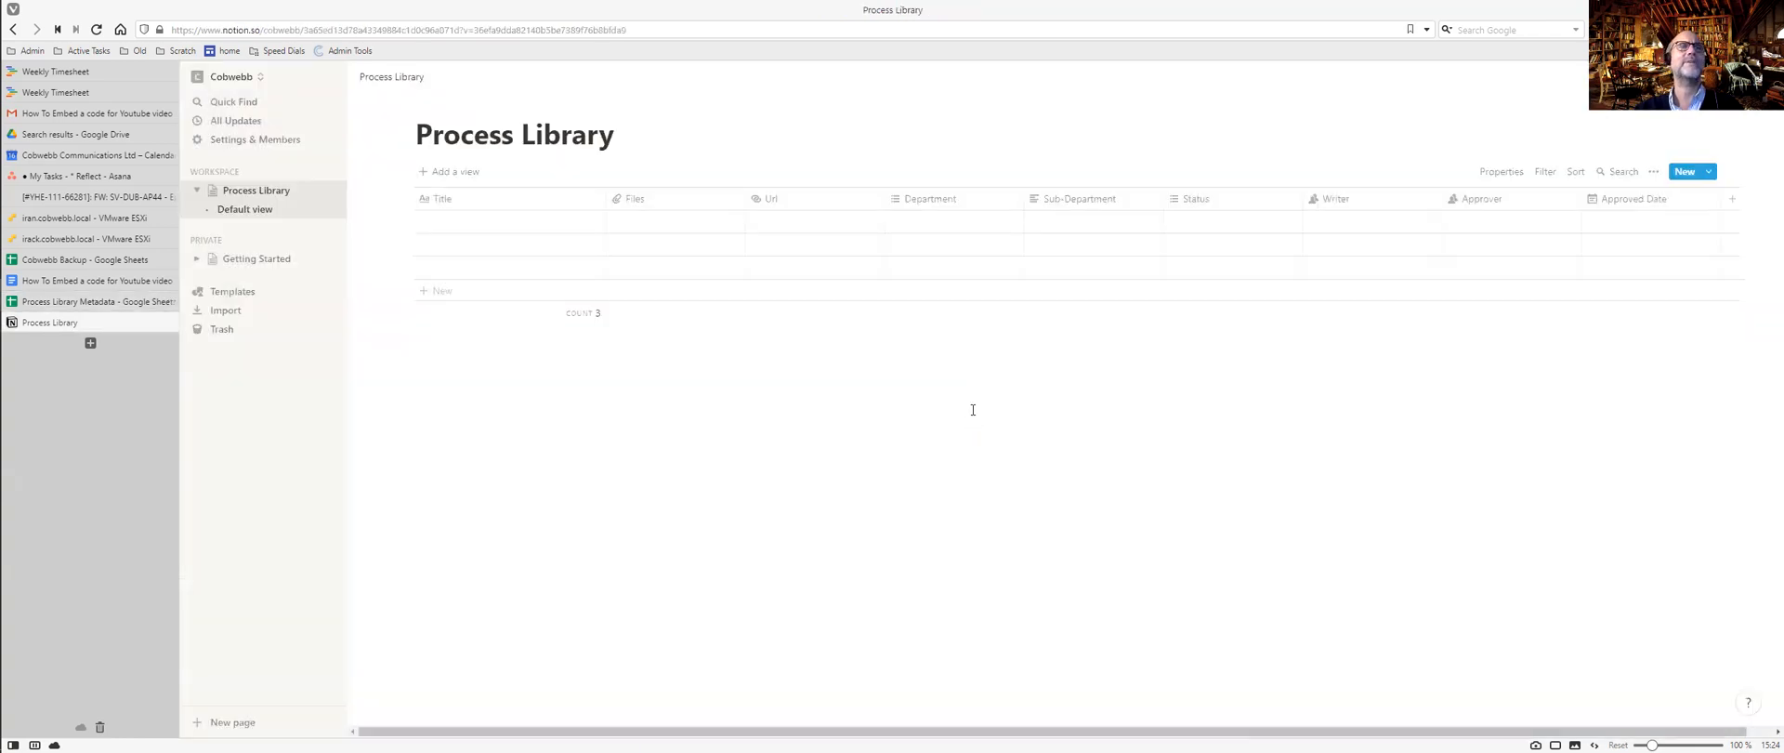
# Inspect the Files column's options in Notion without changing them.
pyautogui.hotkey('ctrl', 'Tab')
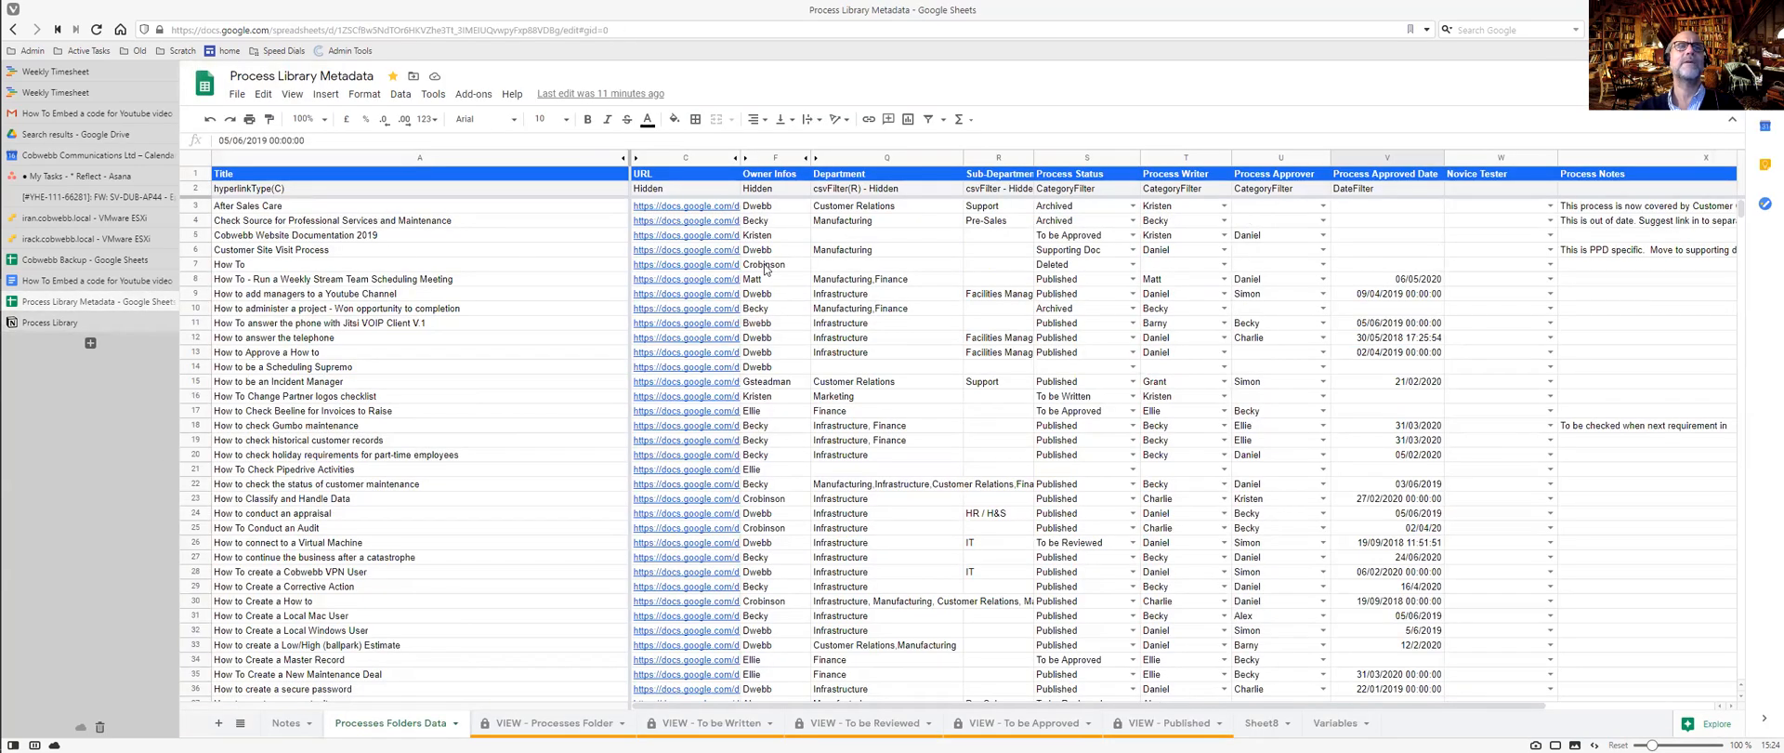
pyautogui.hotkey('ctrl', 'Tab')
pyautogui.click(633, 200)
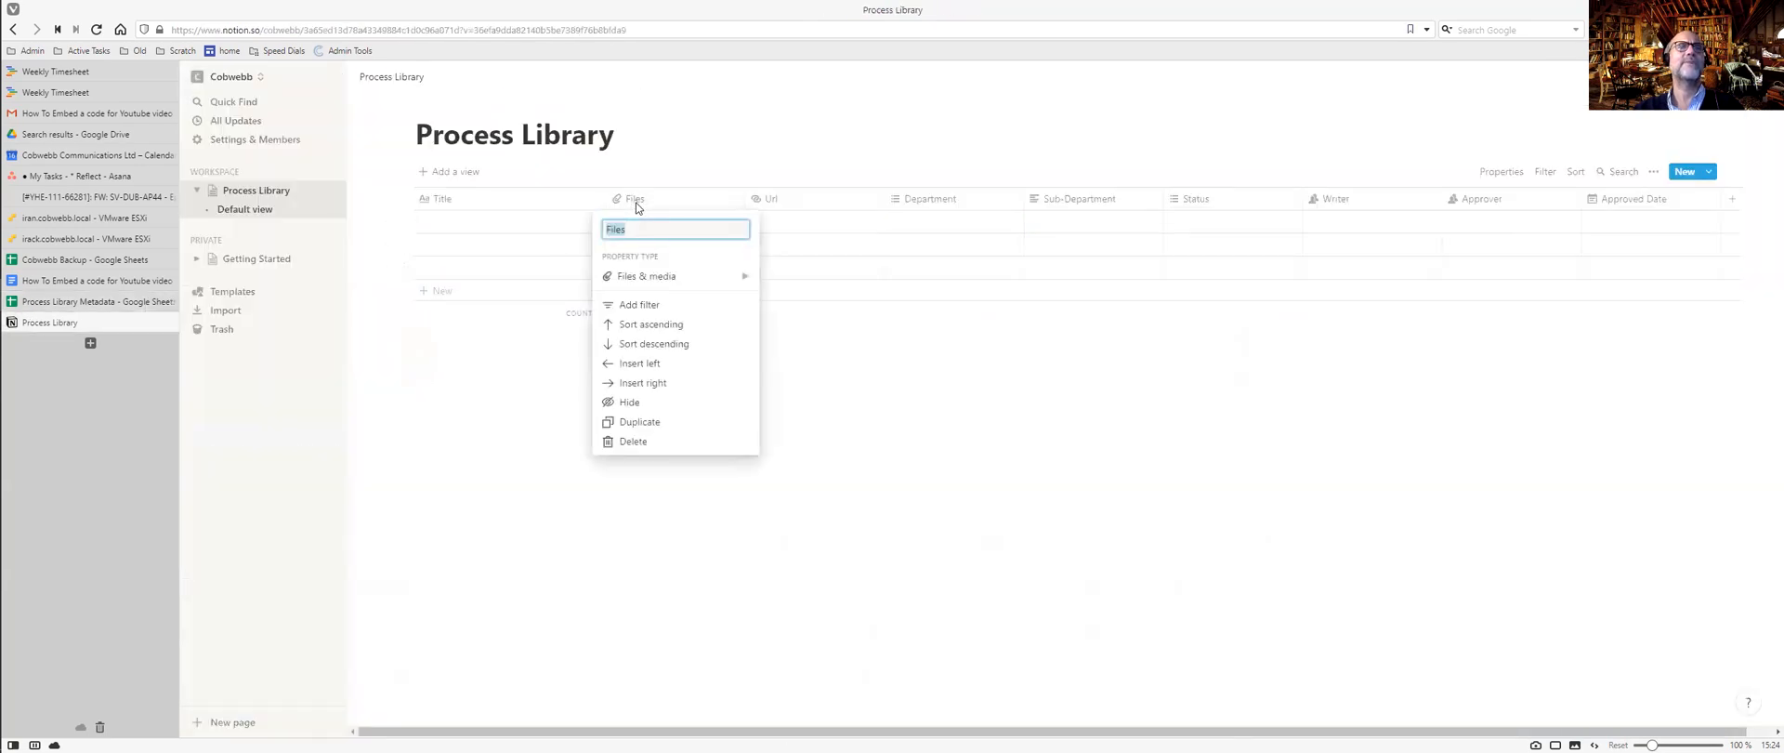
pyautogui.moveTo(685, 279)
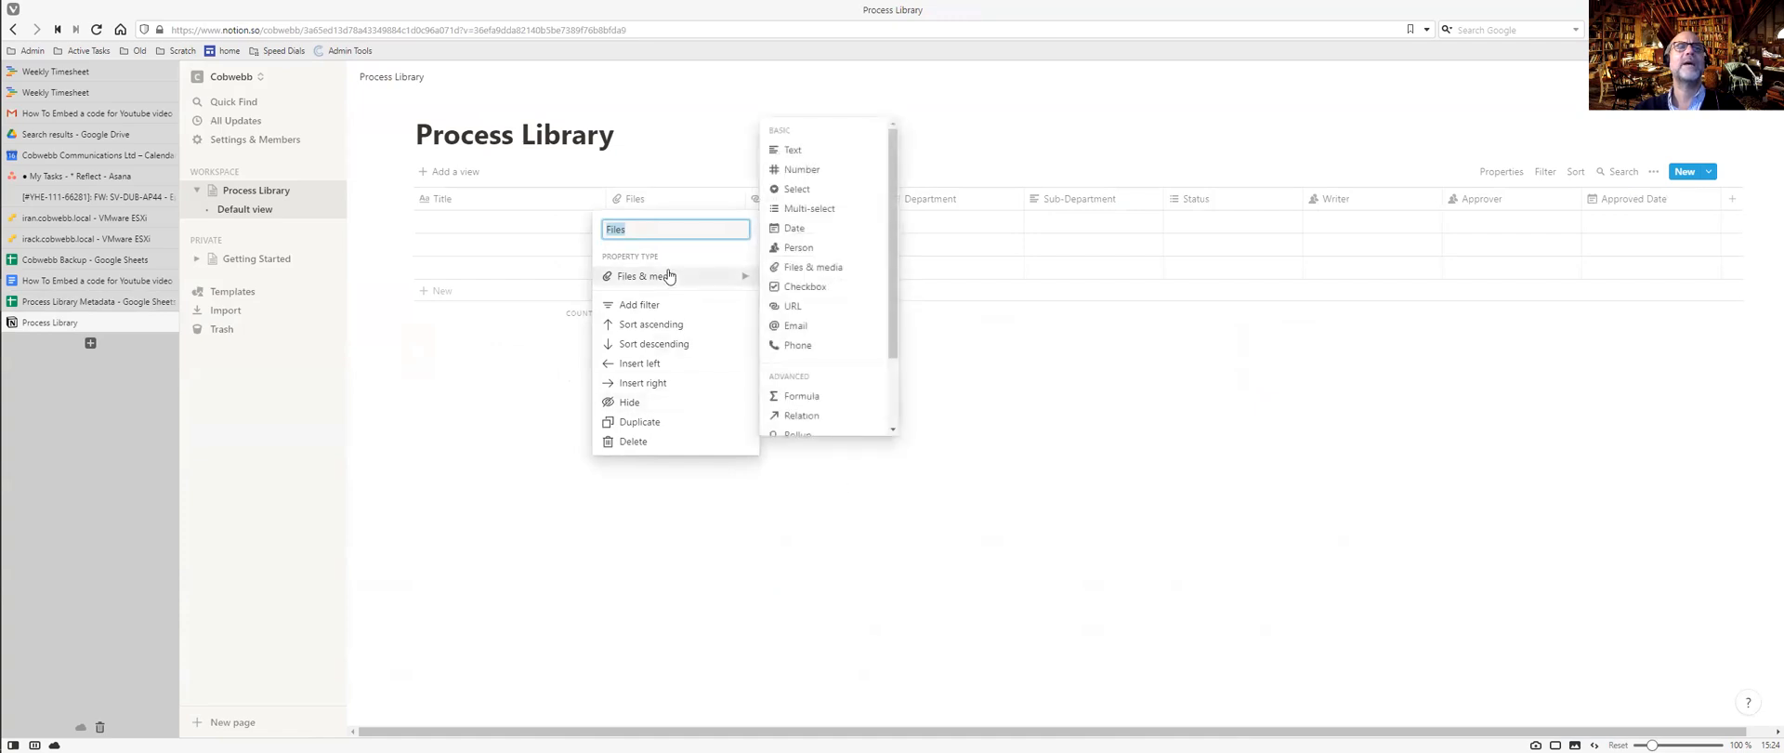
pyautogui.click(861, 499)
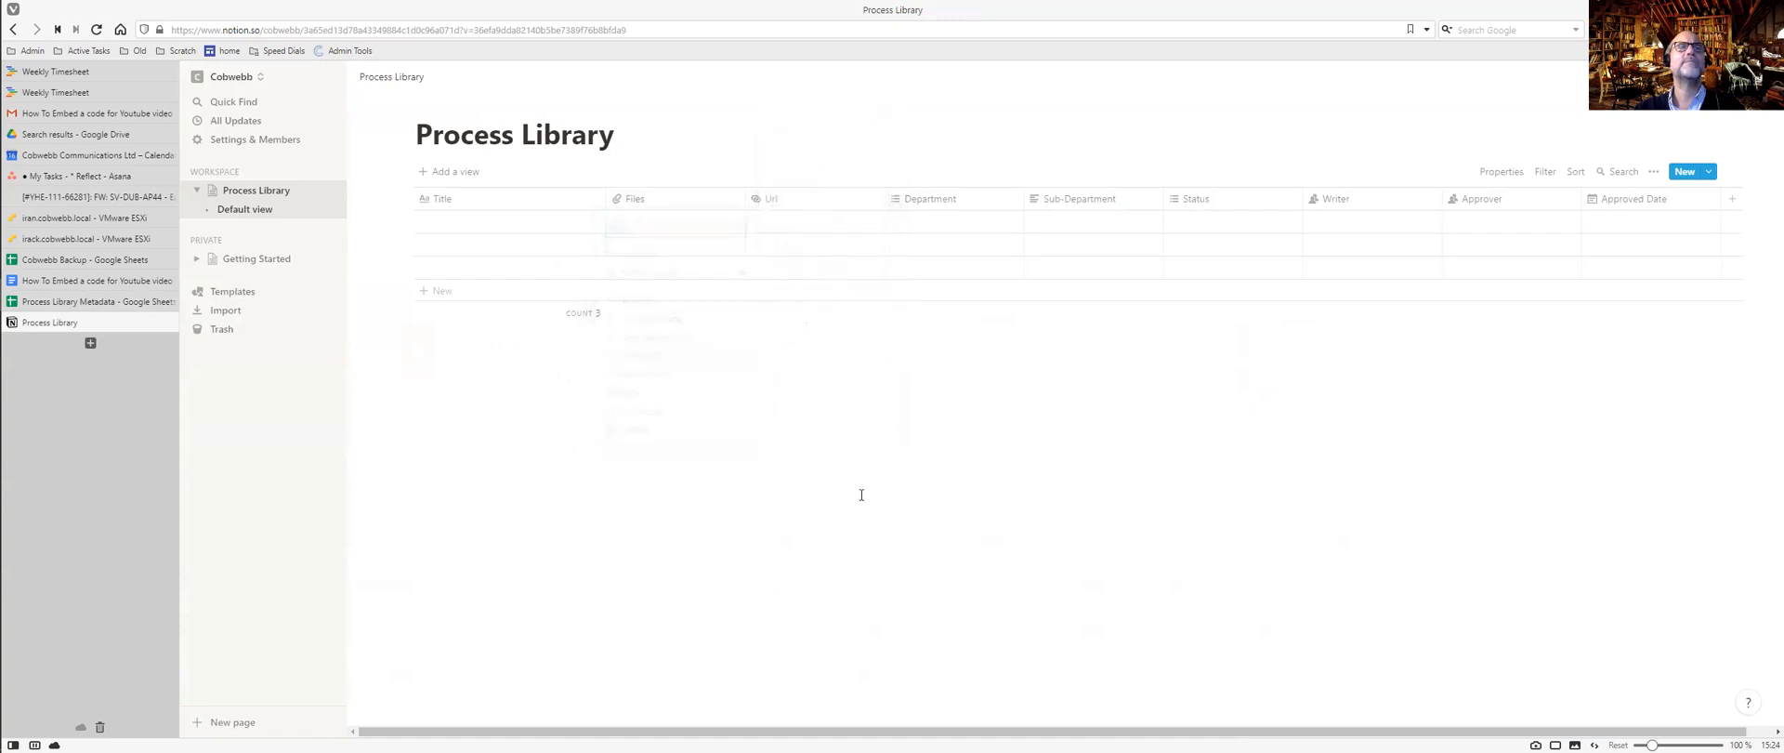
# Embed the Google Doc's link, minus its edit suffix, in the first row's Files cell.
pyautogui.click(700, 230)
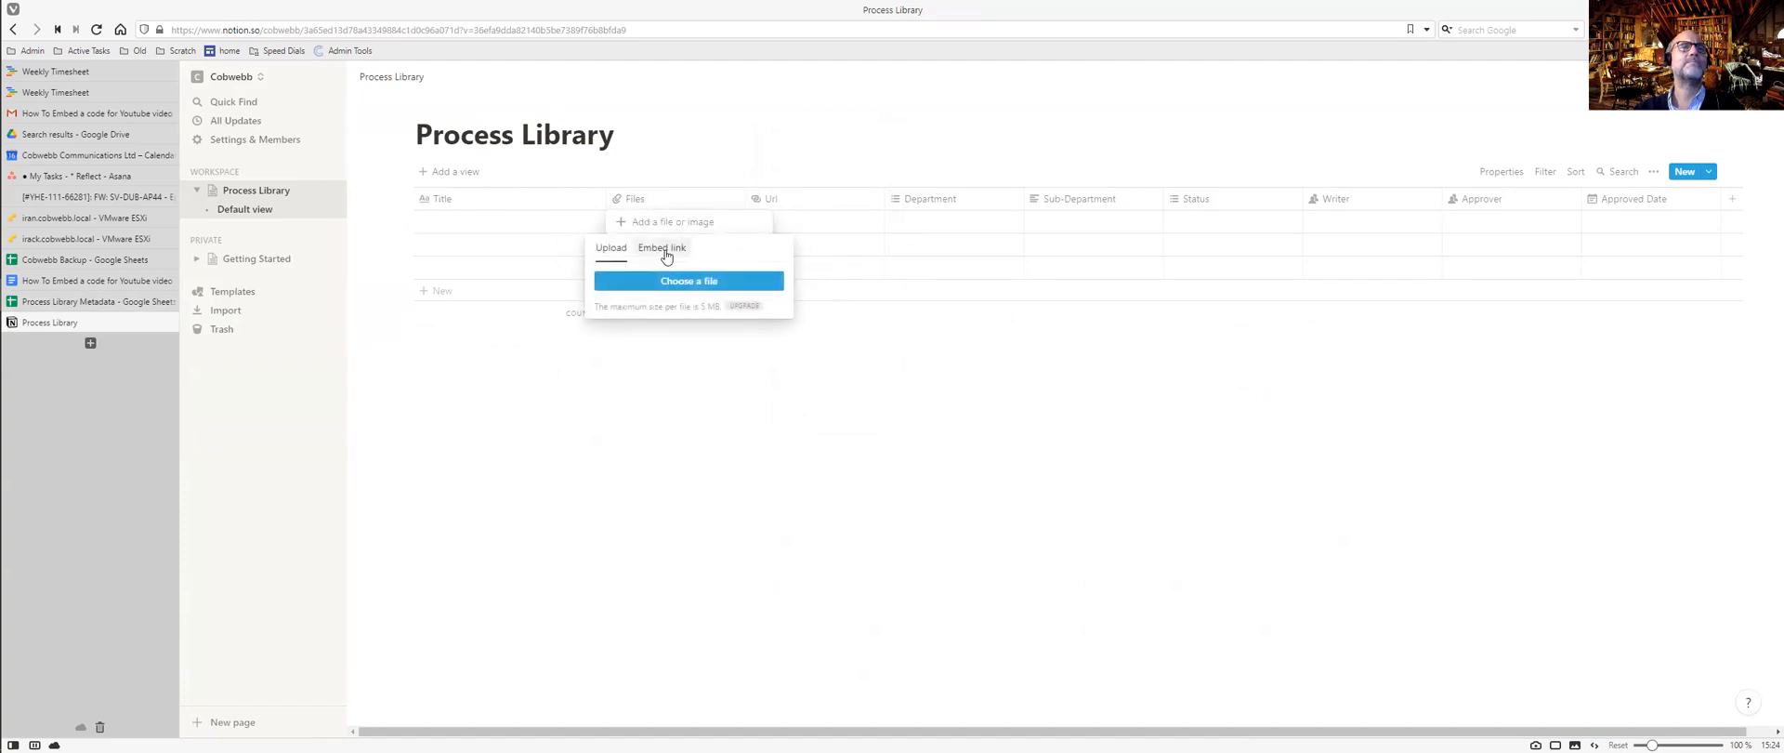
pyautogui.click(665, 255)
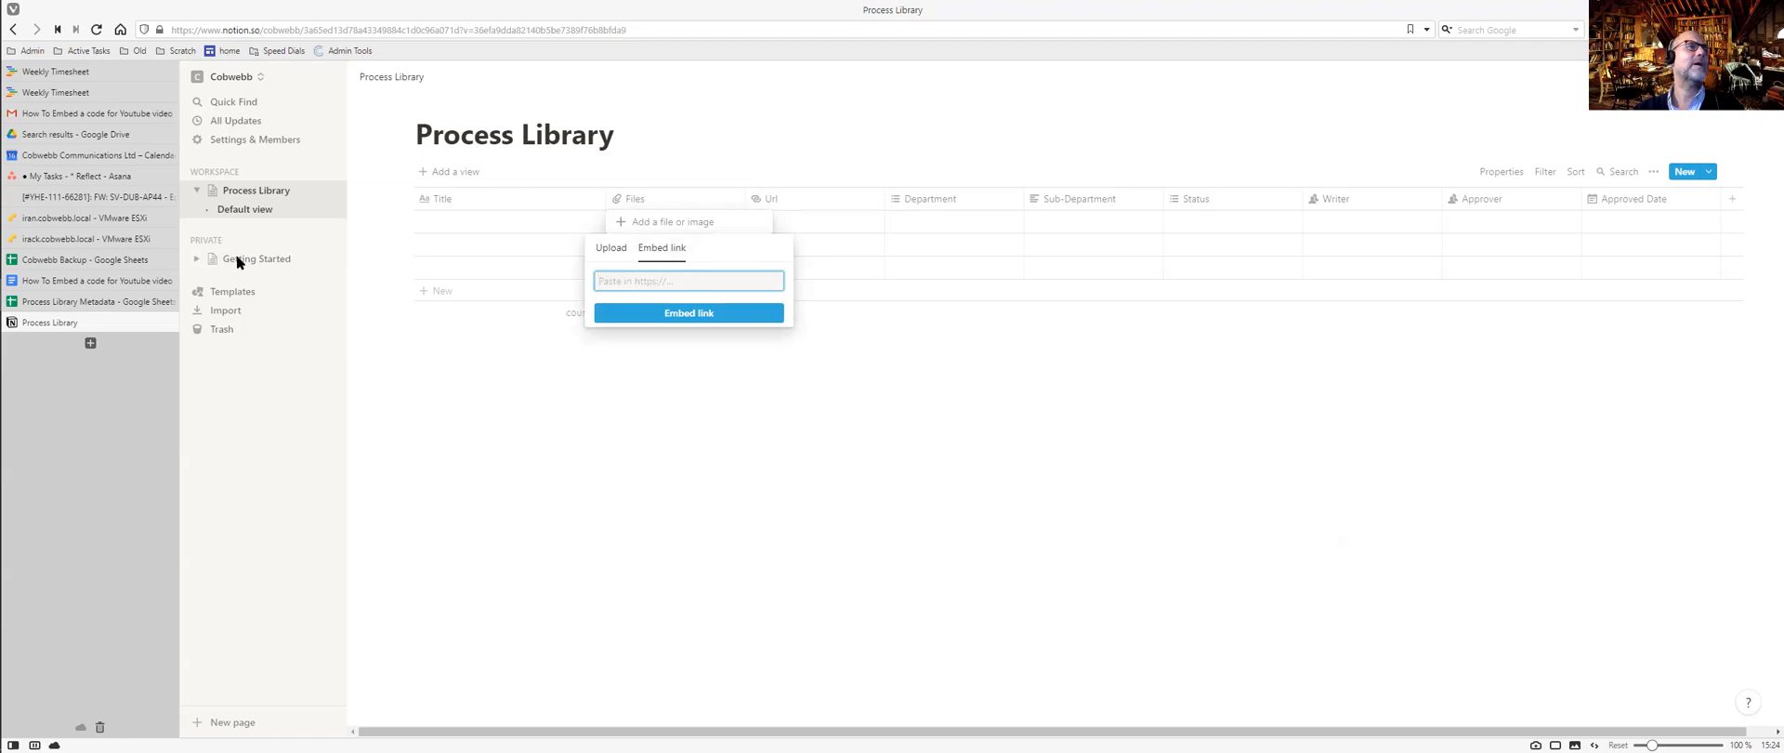
pyautogui.click(101, 282)
pyautogui.click(615, 30)
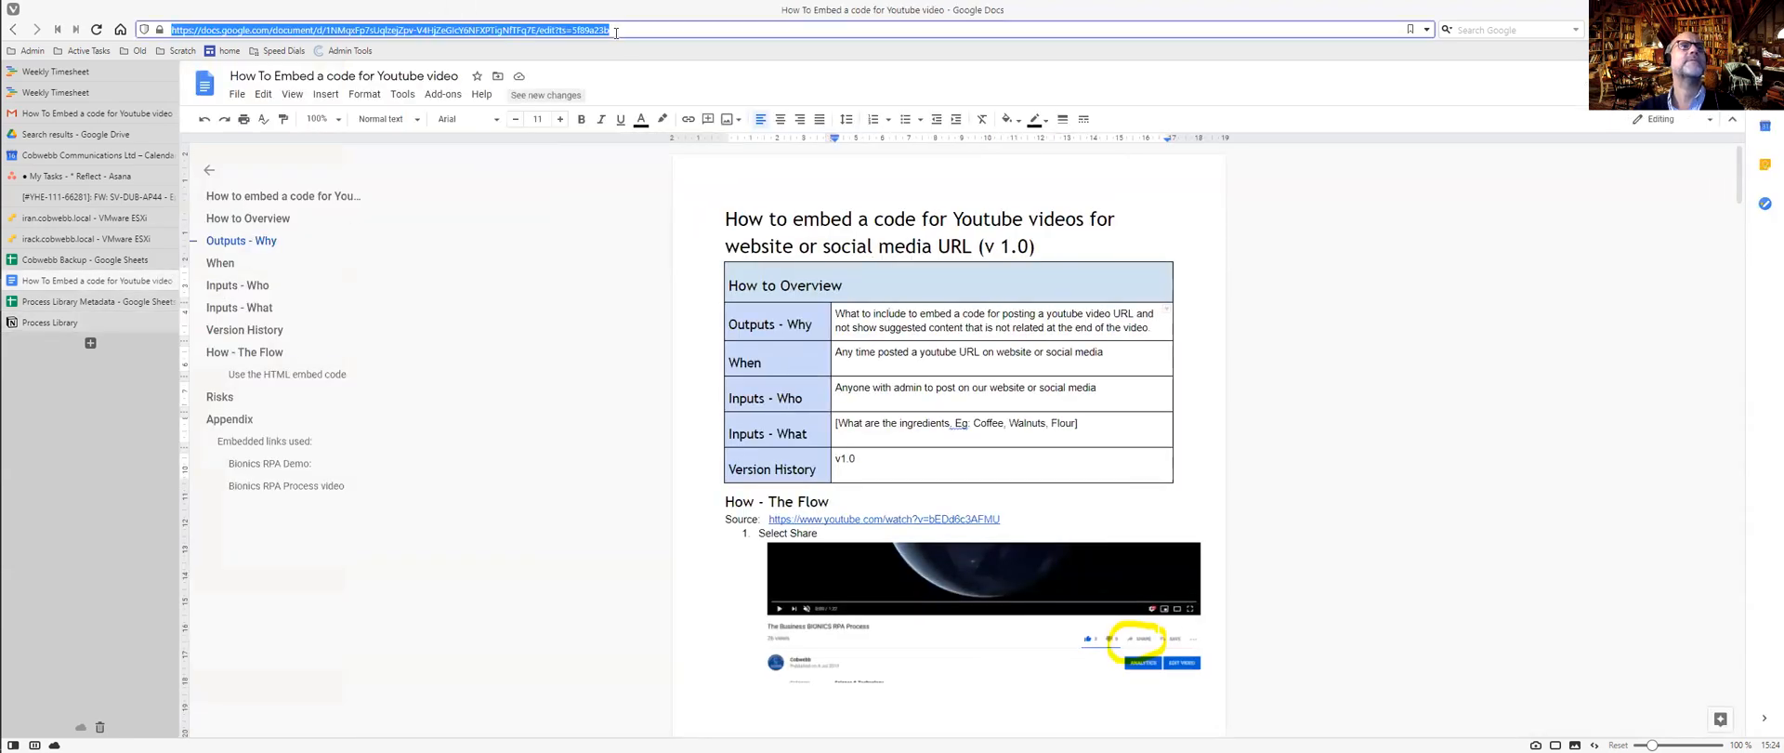
pyautogui.hotkey('ctrl', 'c')
pyautogui.hotkey('ctrl', 'Tab')
pyautogui.hotkey('ctrl', 'v')
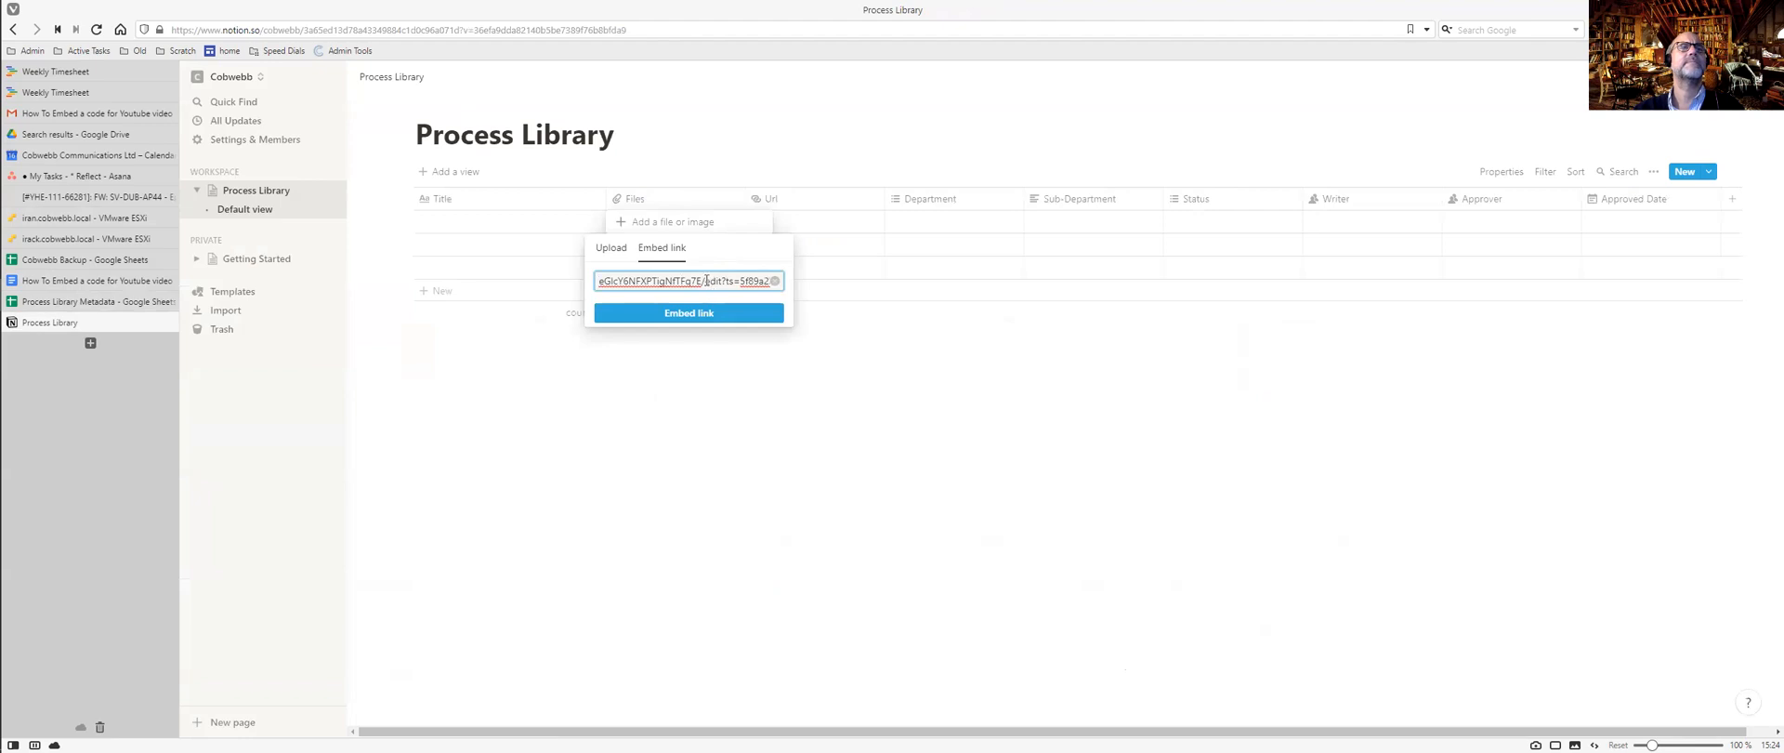
pyautogui.moveTo(704, 280); pyautogui.dragTo(734, 269)
pyautogui.press('Delete')
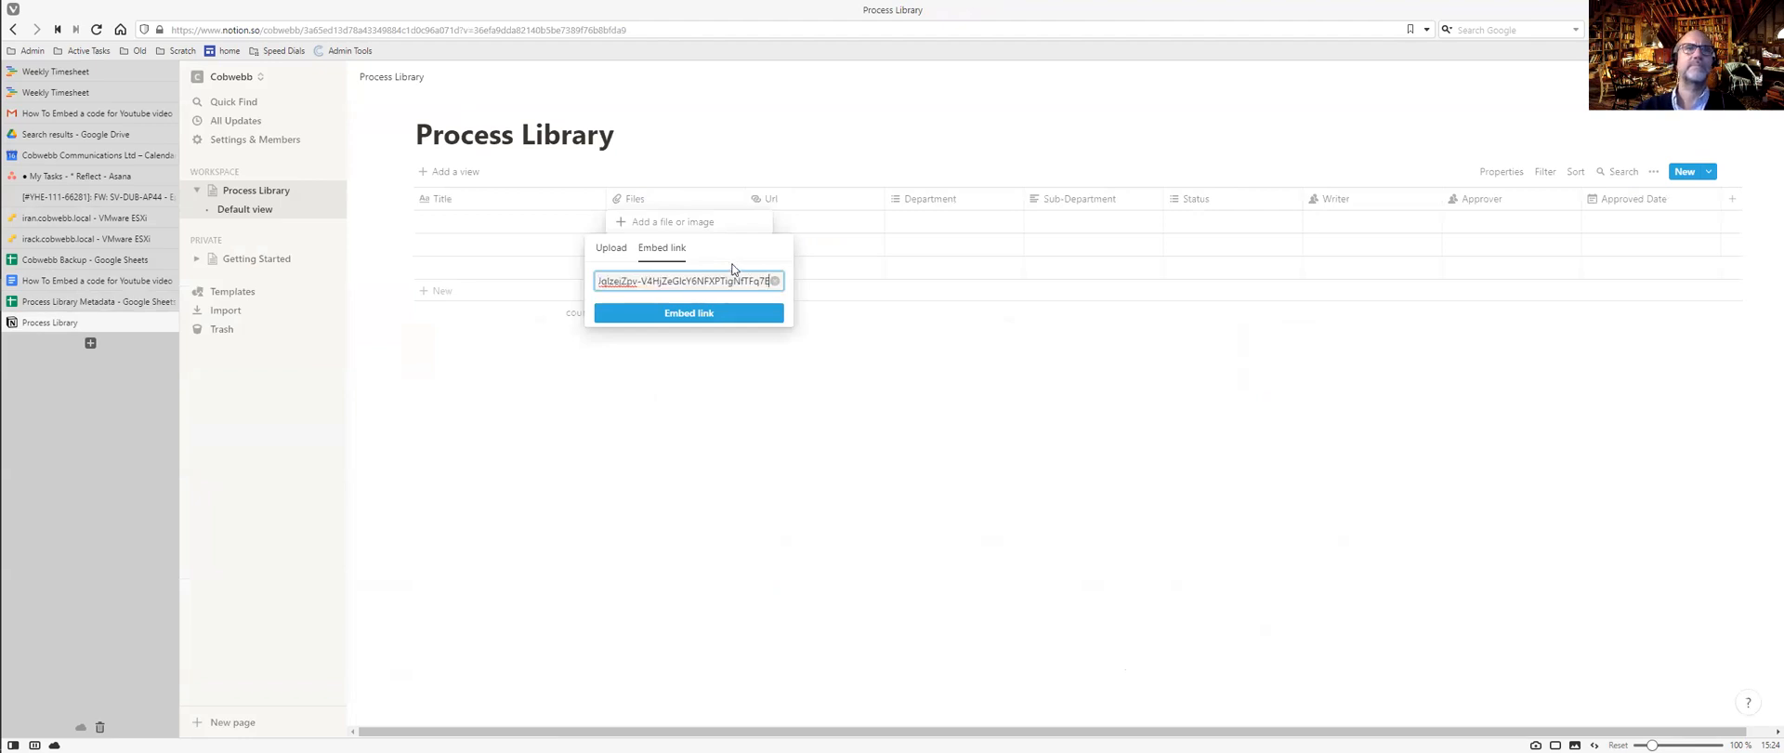
pyautogui.click(736, 316)
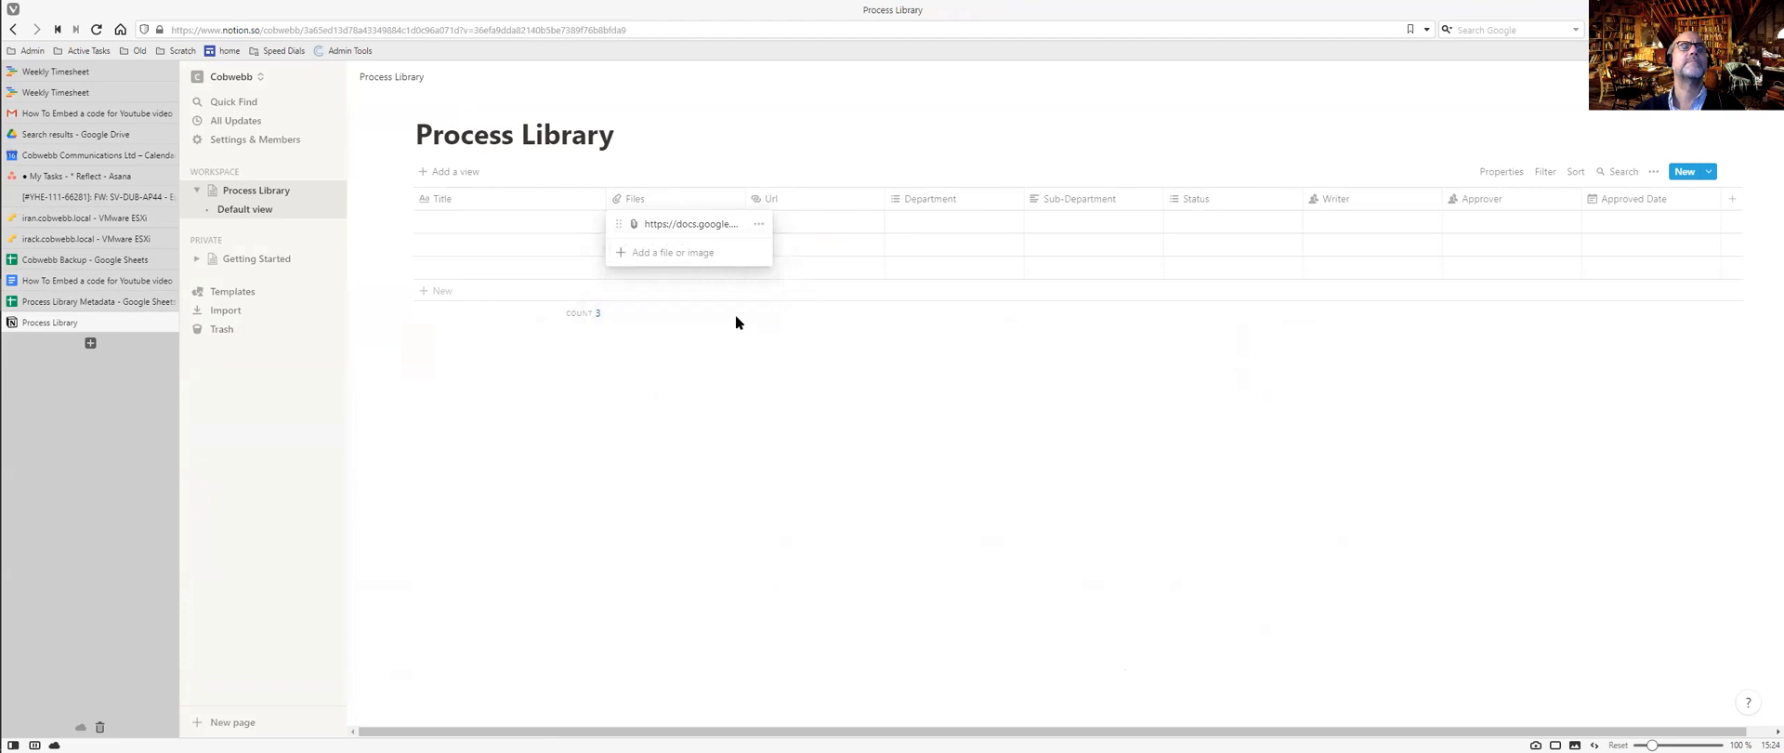
pyautogui.press('Escape')
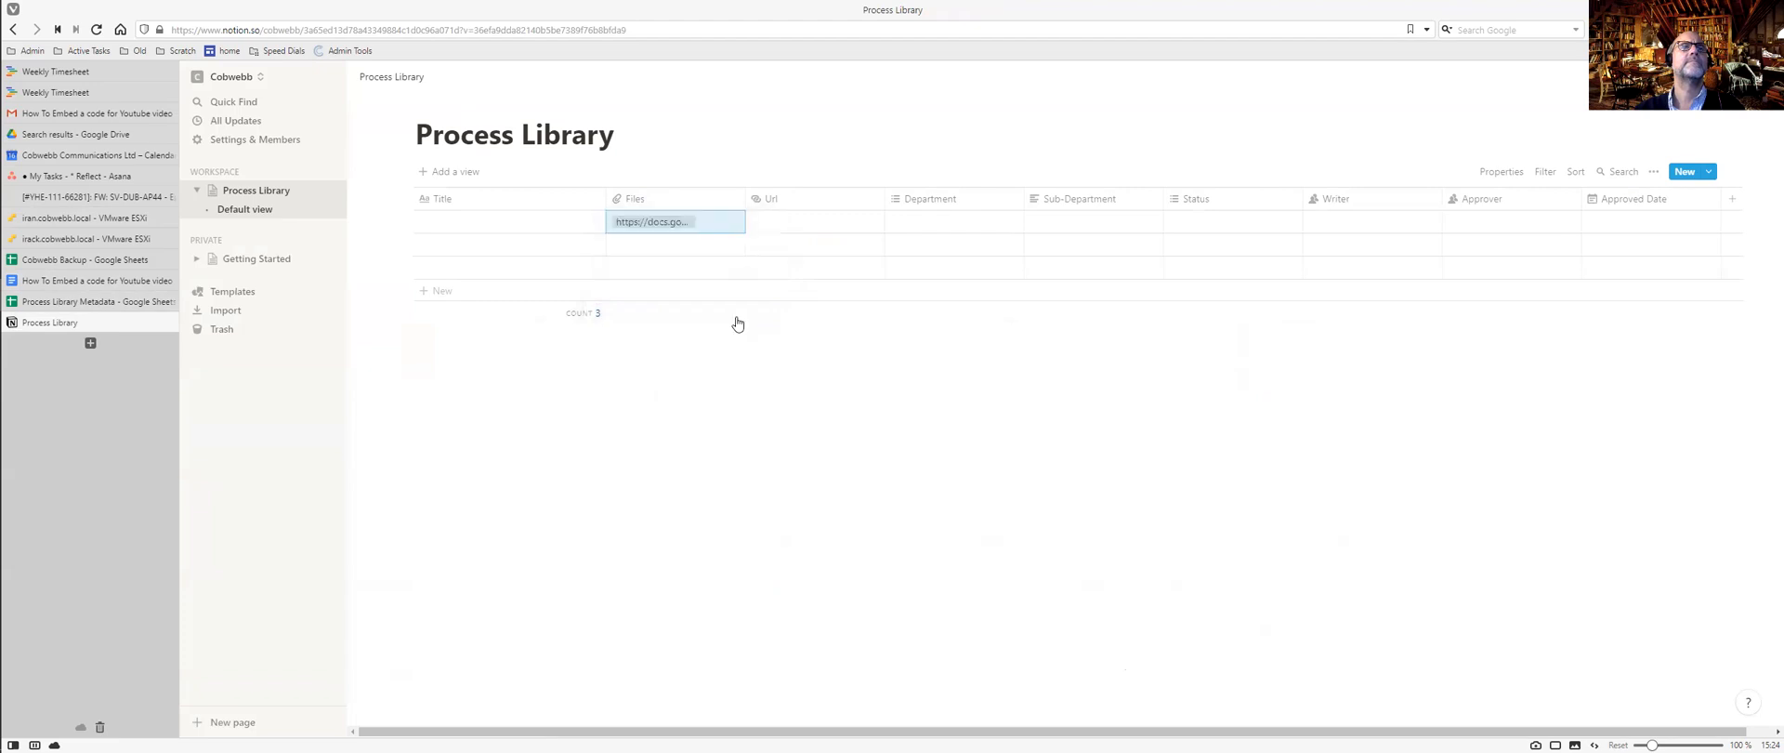
# Paste the Google Doc URL, with the /edit?ts=5f89a23b tail removed, into the first row's Url cell.
pyautogui.click(737, 322)
pyautogui.click(795, 224)
pyautogui.click(795, 221)
pyautogui.hotkey('ctrl', 'v')
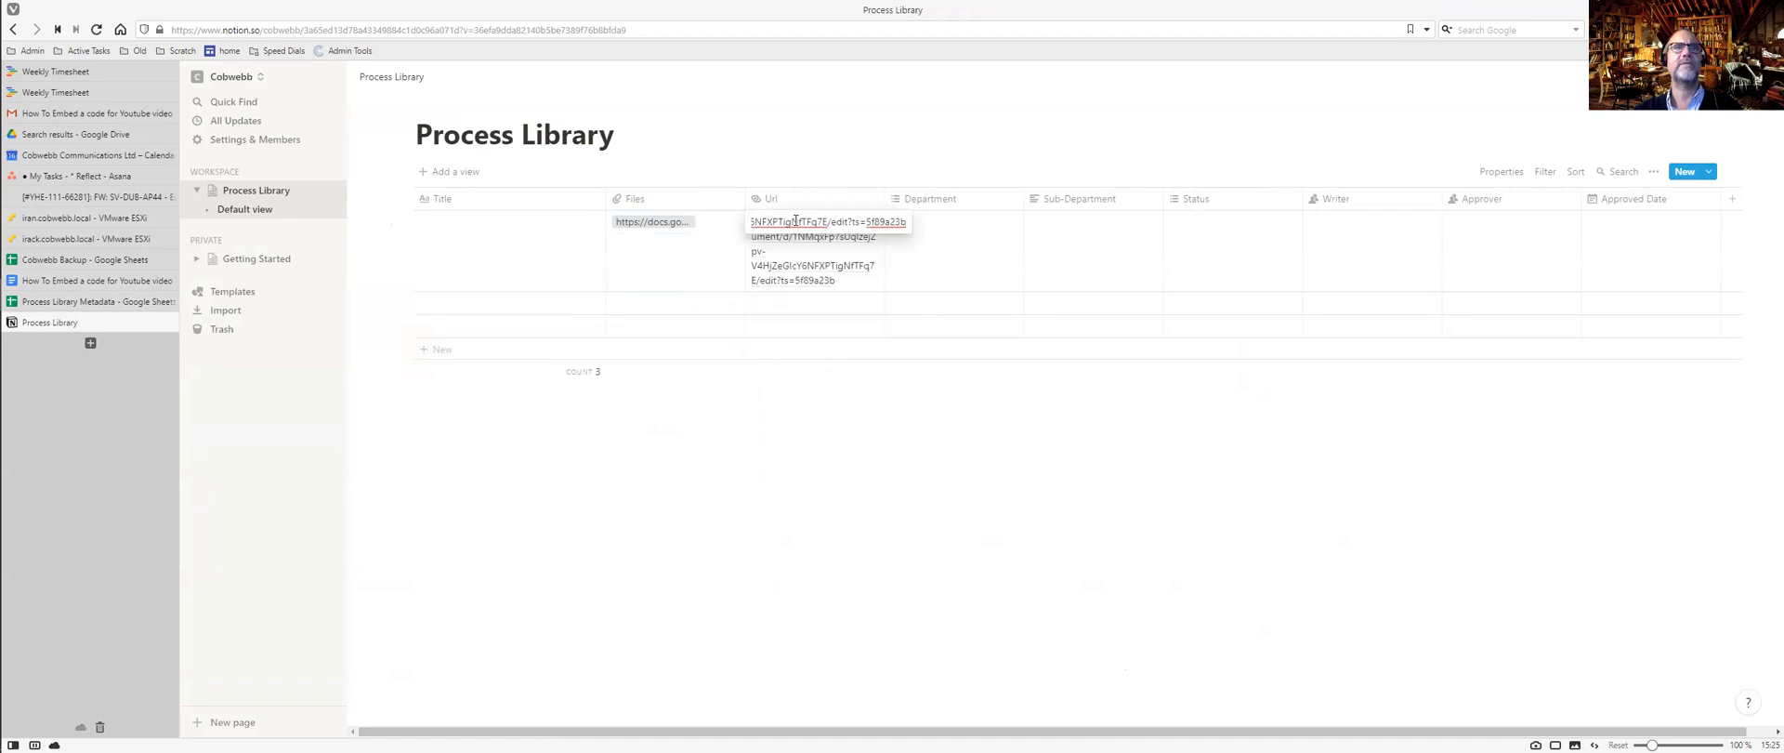
pyautogui.moveTo(826, 221); pyautogui.dragTo(906, 221)
pyautogui.press('BackSpace')
pyautogui.press('Return')
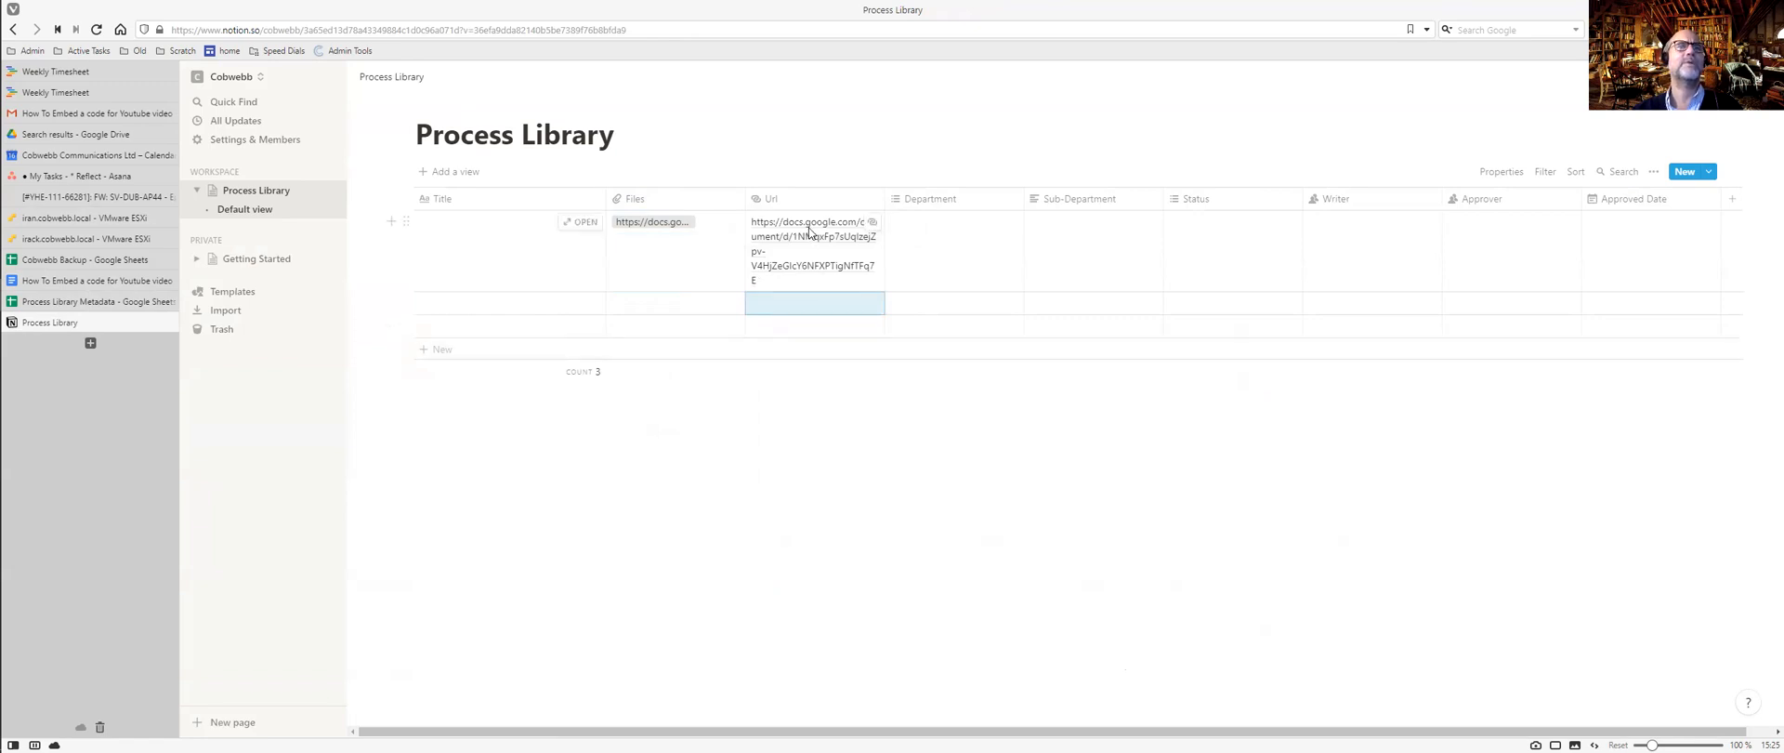
# Copy the Google Doc title and set it as the first entry's title, 'How To Embed a code for Youtube video'.
pyautogui.hotkey('ctrl', 'Tab')
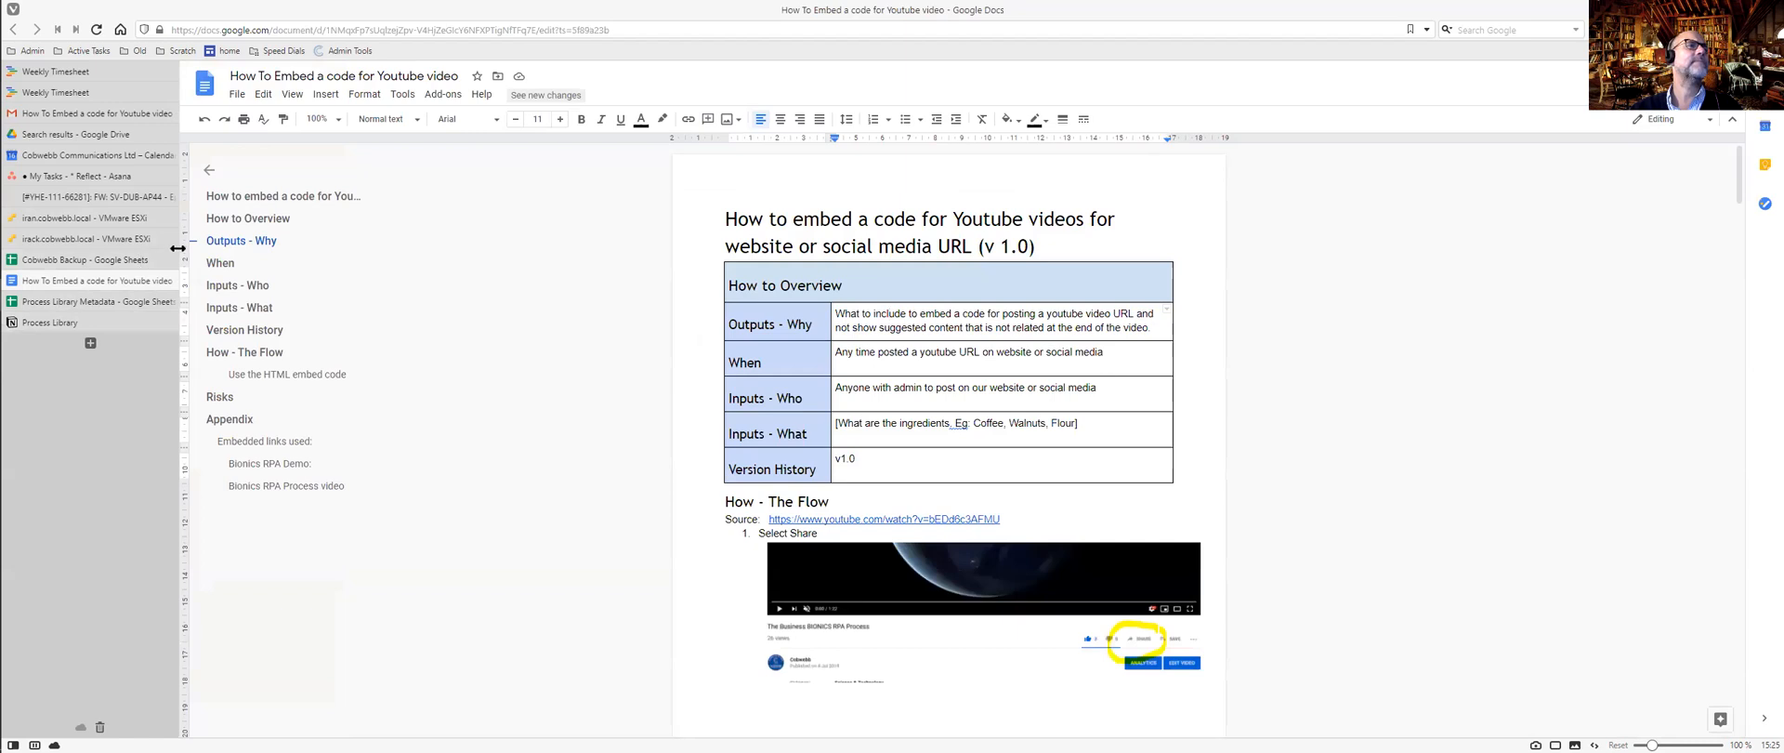
pyautogui.click(460, 74)
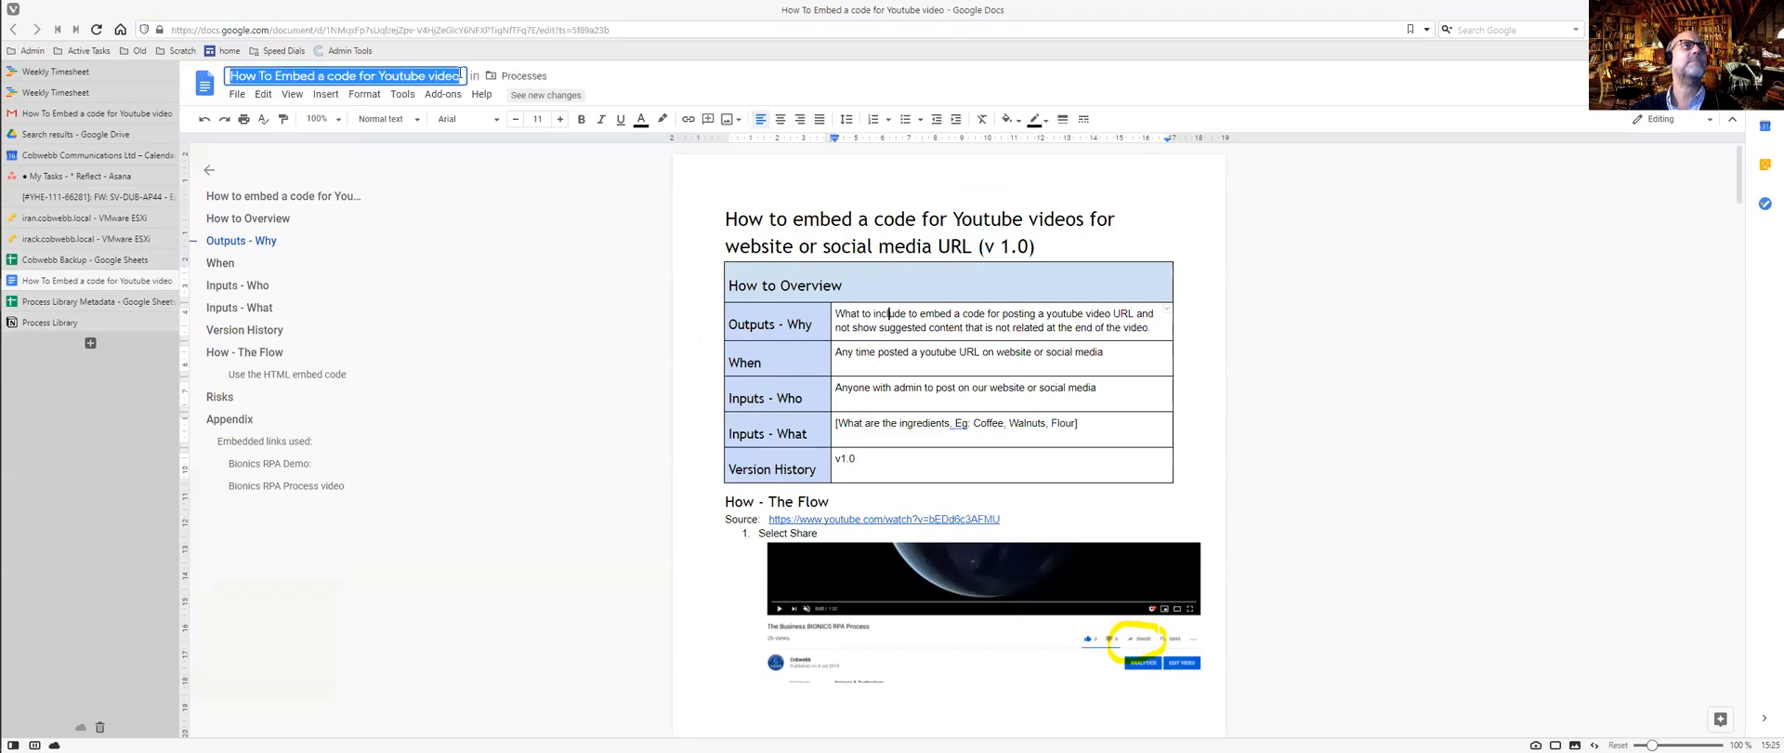
pyautogui.hotkey('ctrl', 'Tab')
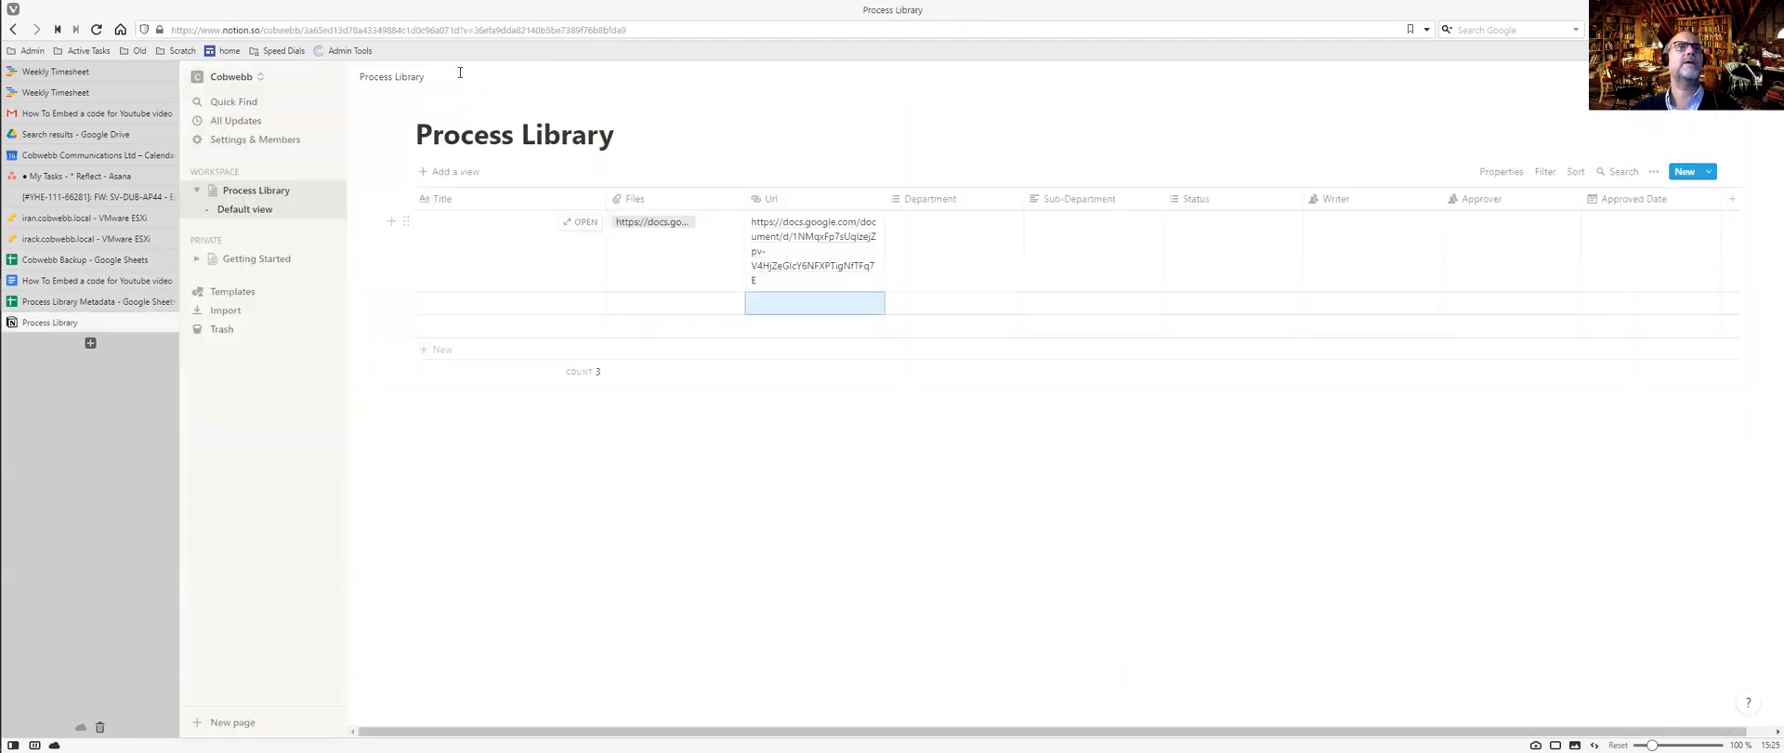
pyautogui.click(507, 242)
pyautogui.hotkey('ctrl', 'v')
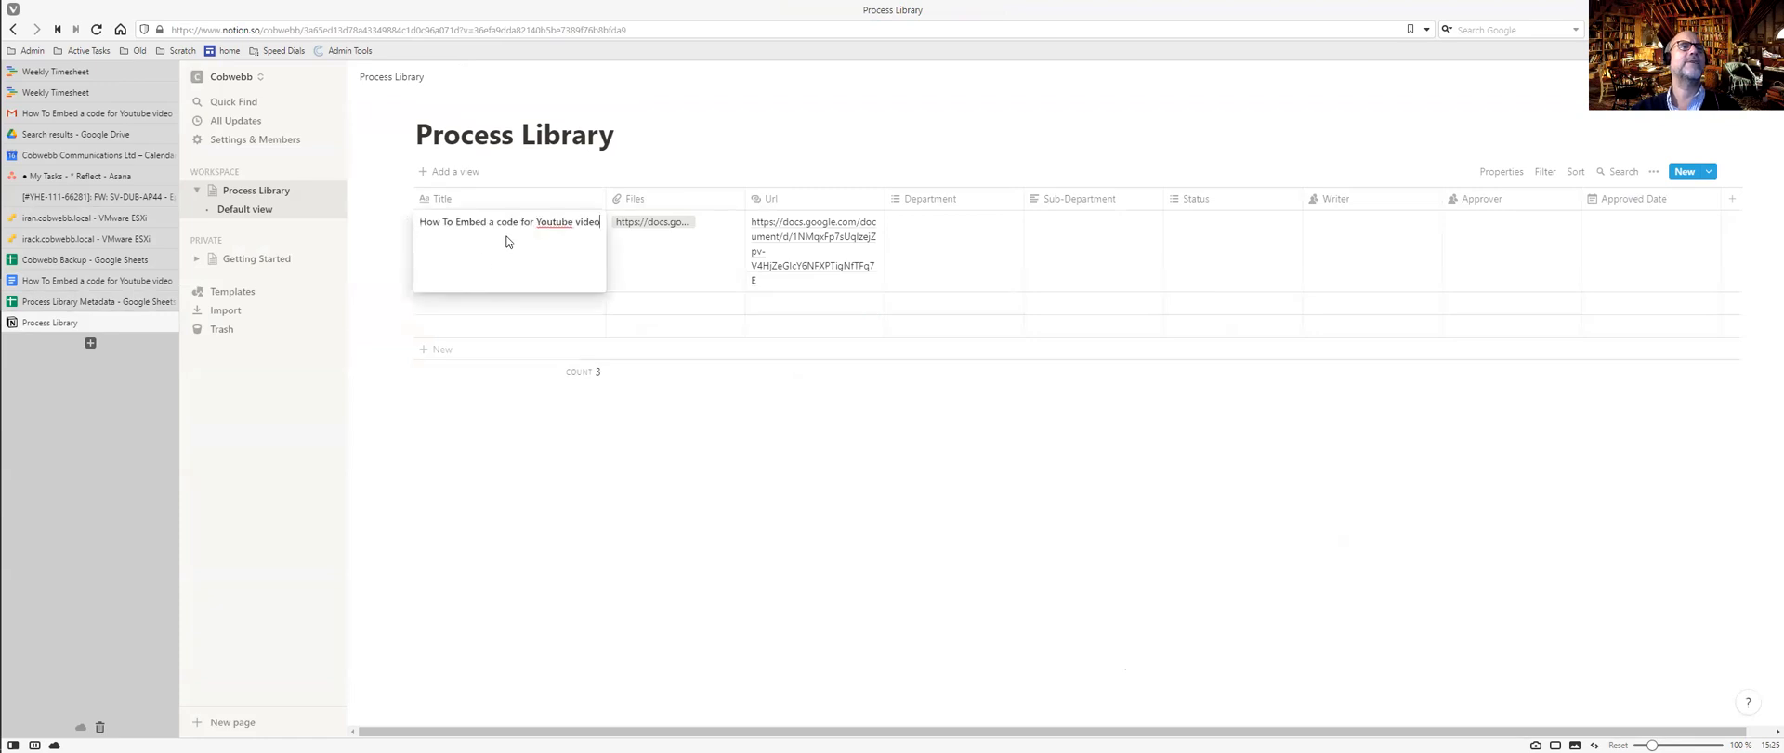
pyautogui.press('Escape')
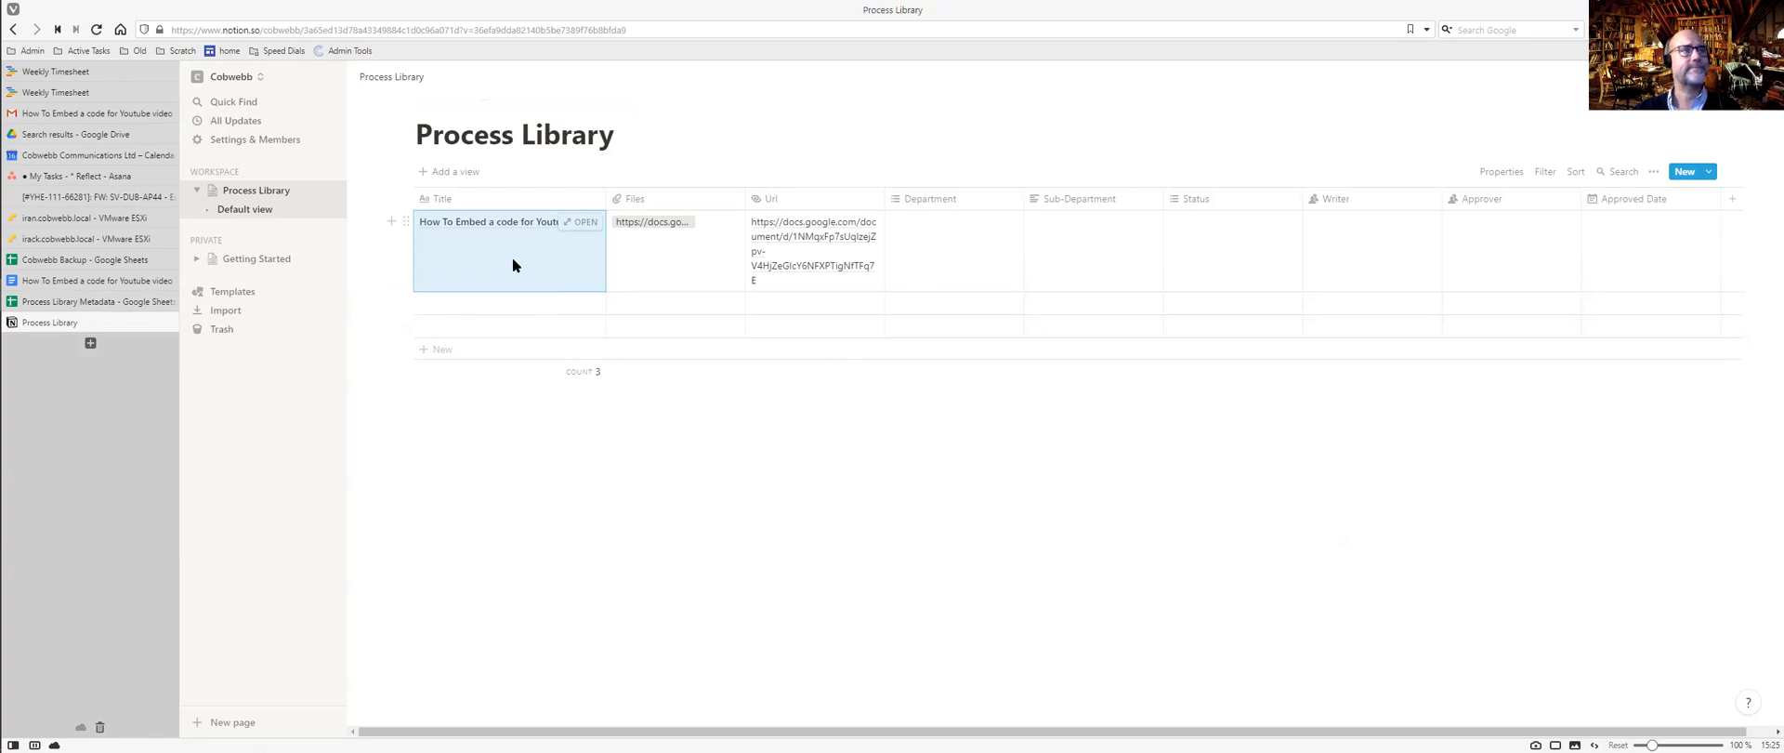
pyautogui.click(103, 303)
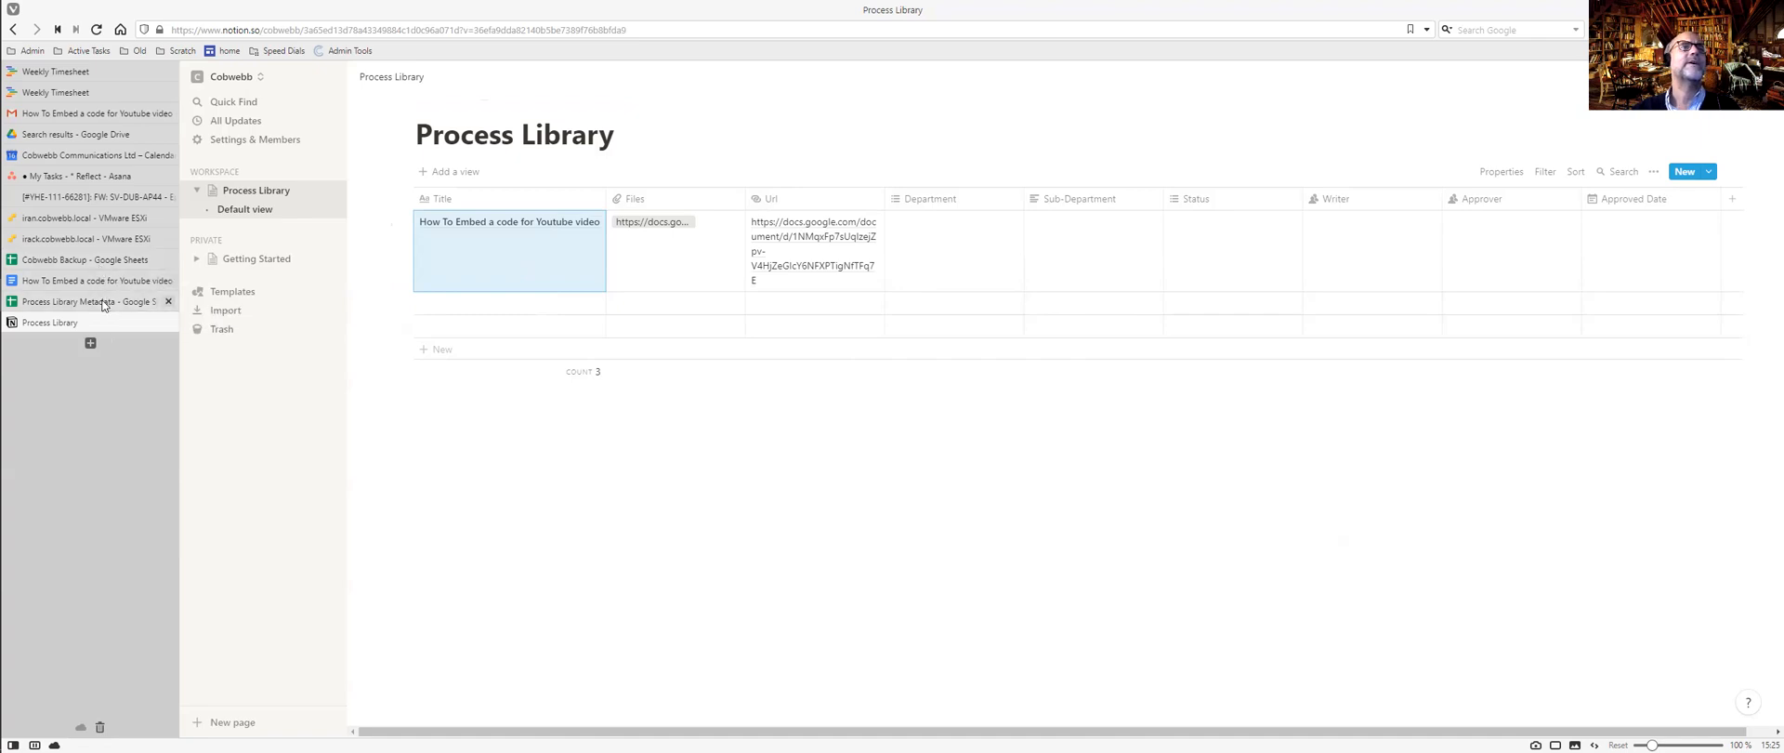
pyautogui.scroll(-2, 339, 350)
pyautogui.scroll(-5, 339, 350)
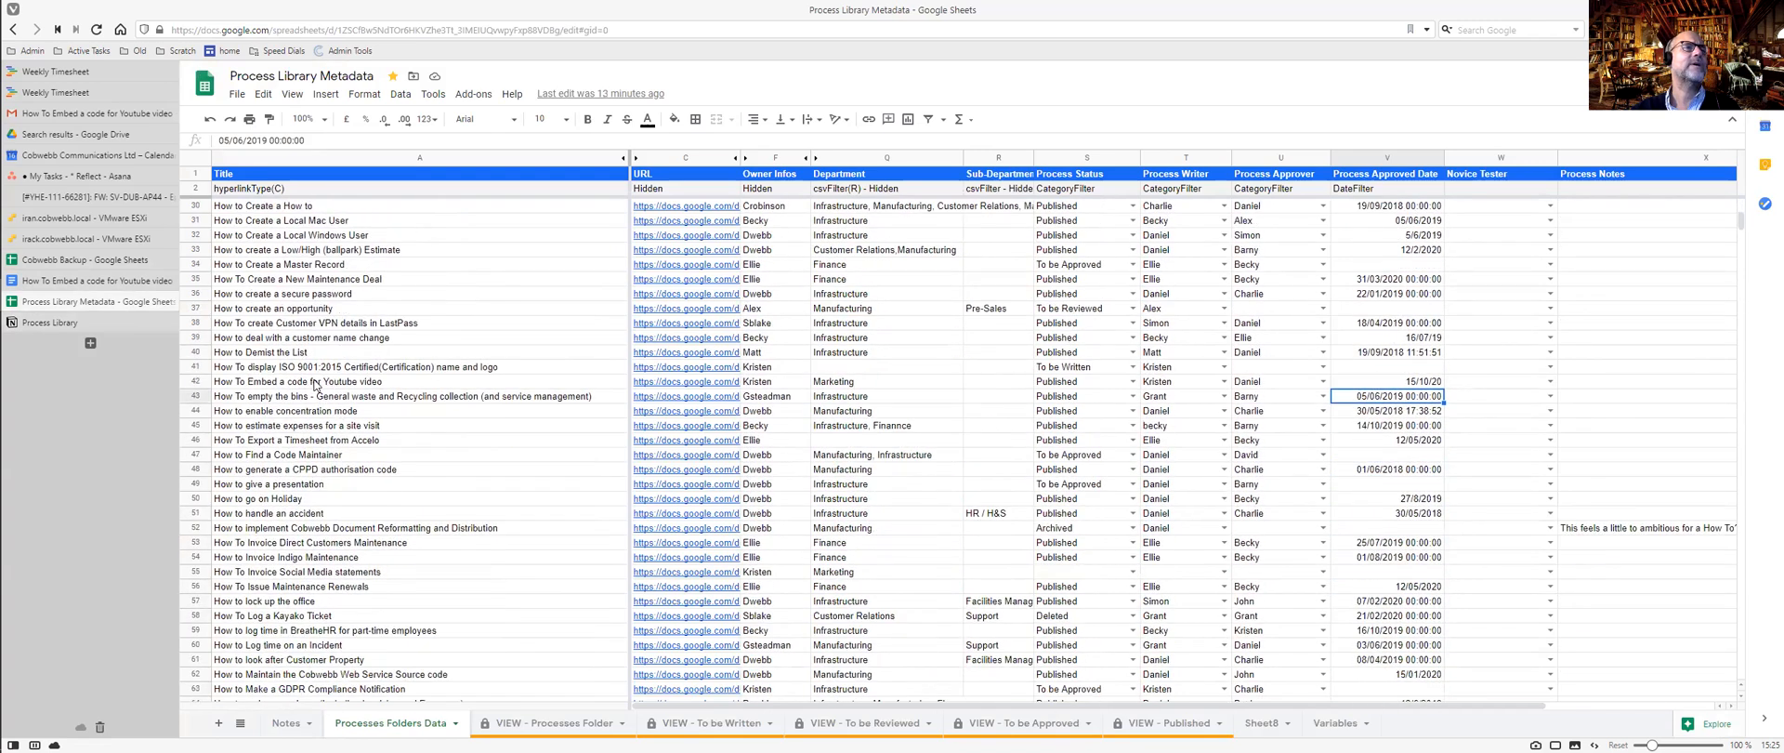
pyautogui.click(316, 381)
pyautogui.press('Right')
pyautogui.press('Right')
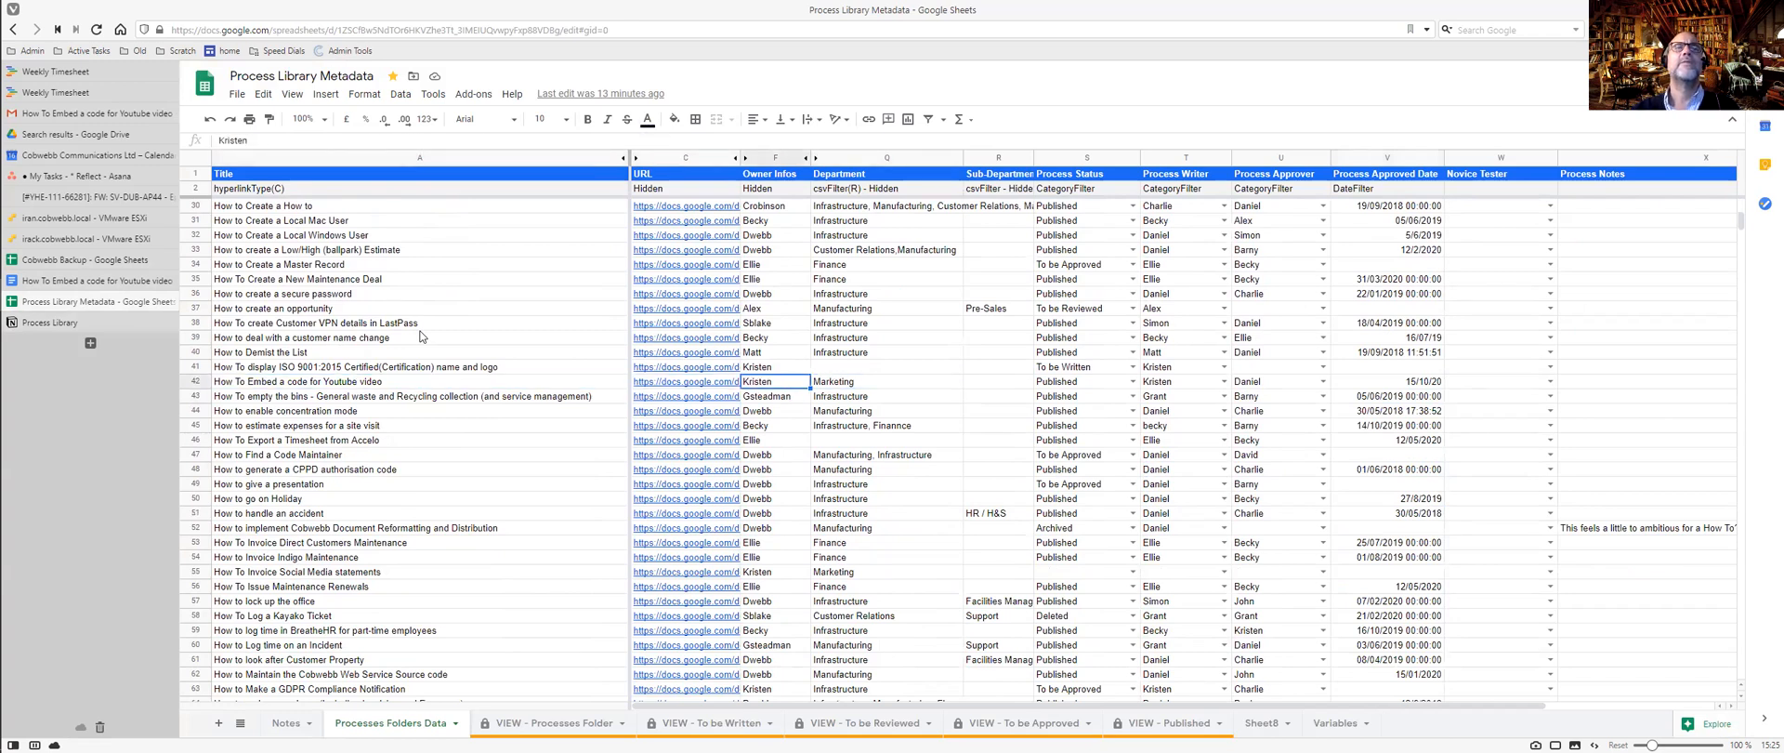
pyautogui.press('Right')
pyautogui.press('Right')
pyautogui.press('Left')
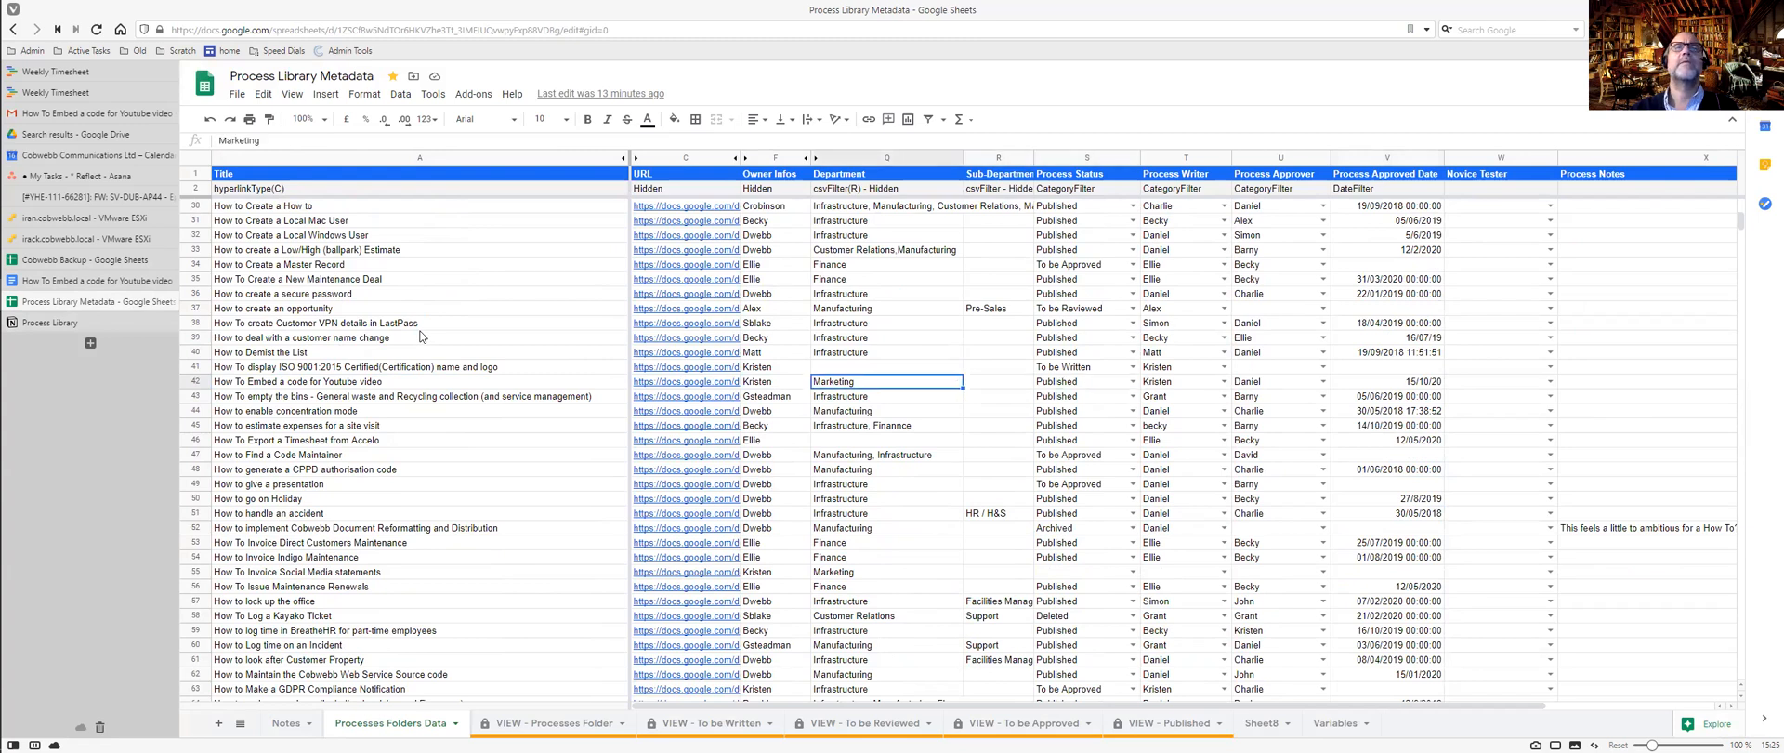
pyautogui.hotkey('ctrl', 'Tab')
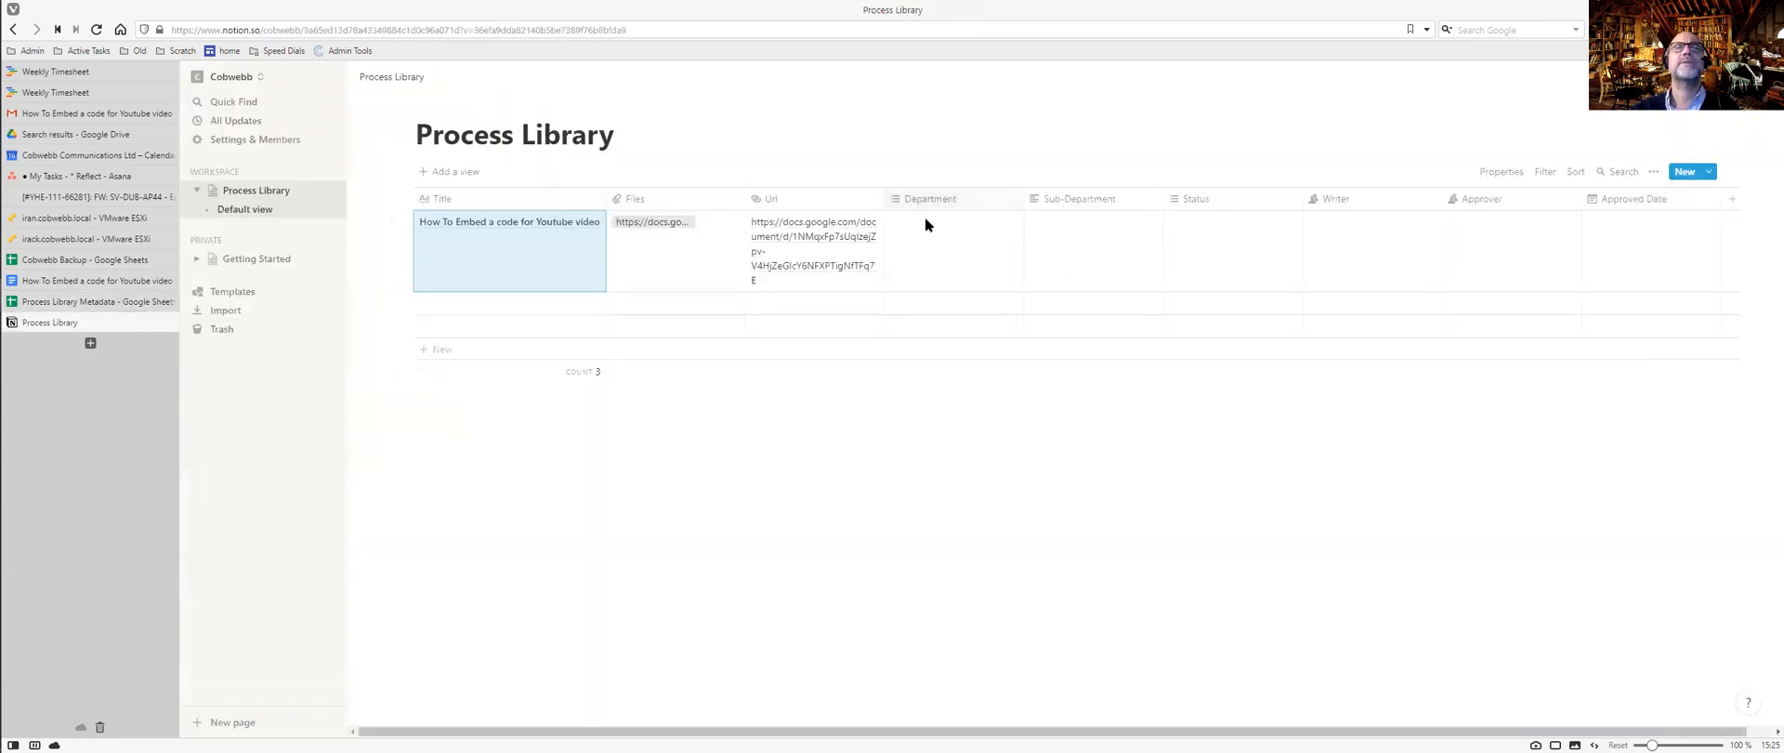
# Create Department tags Marketing, Manufacturing, Finance and Infrastructure on the first entry.
pyautogui.click(932, 198)
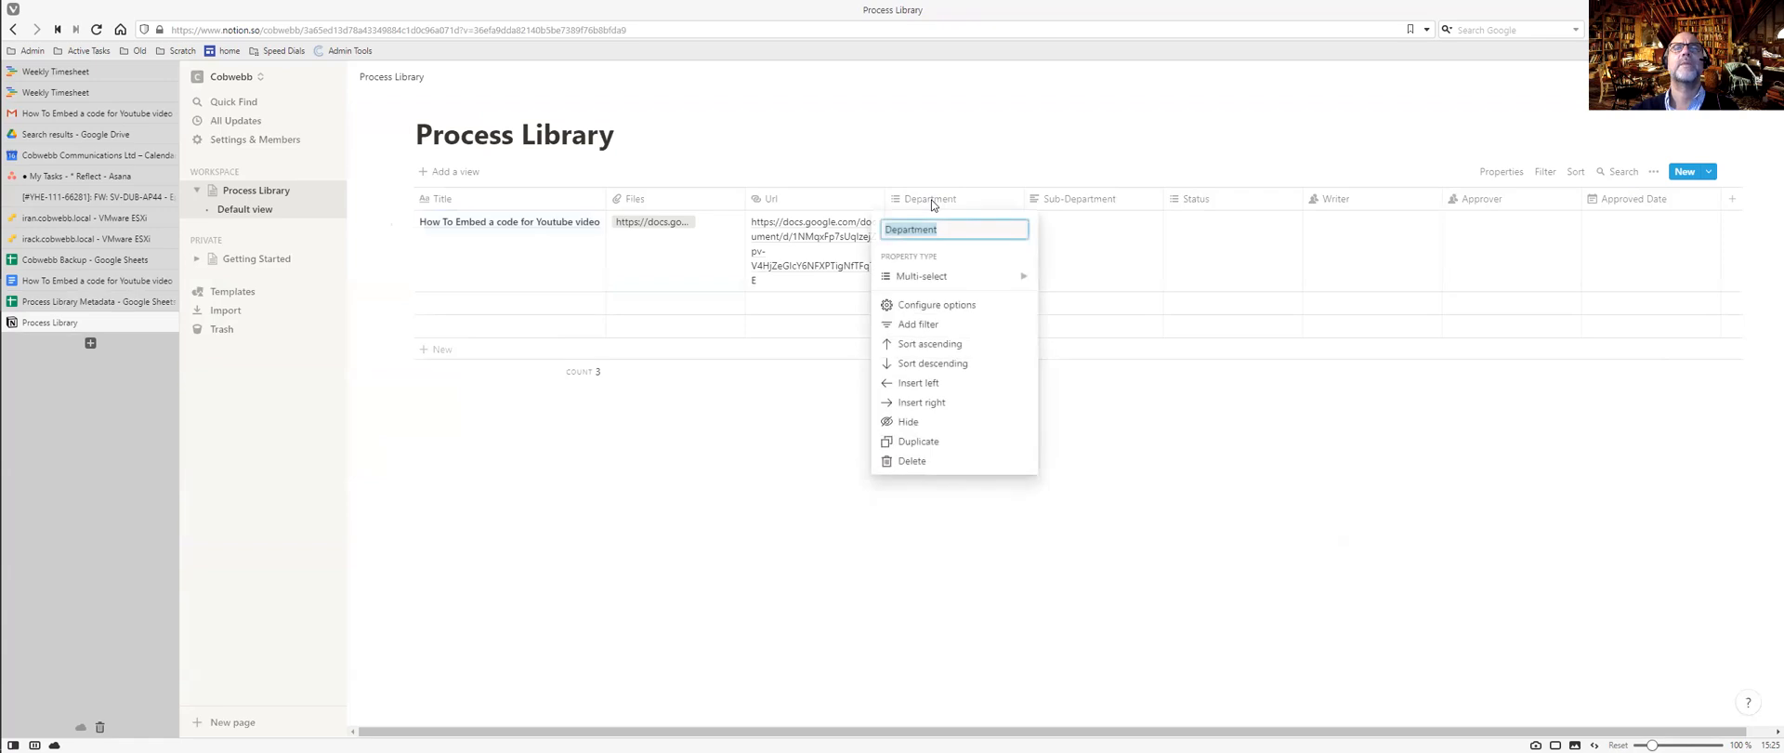
pyautogui.click(931, 305)
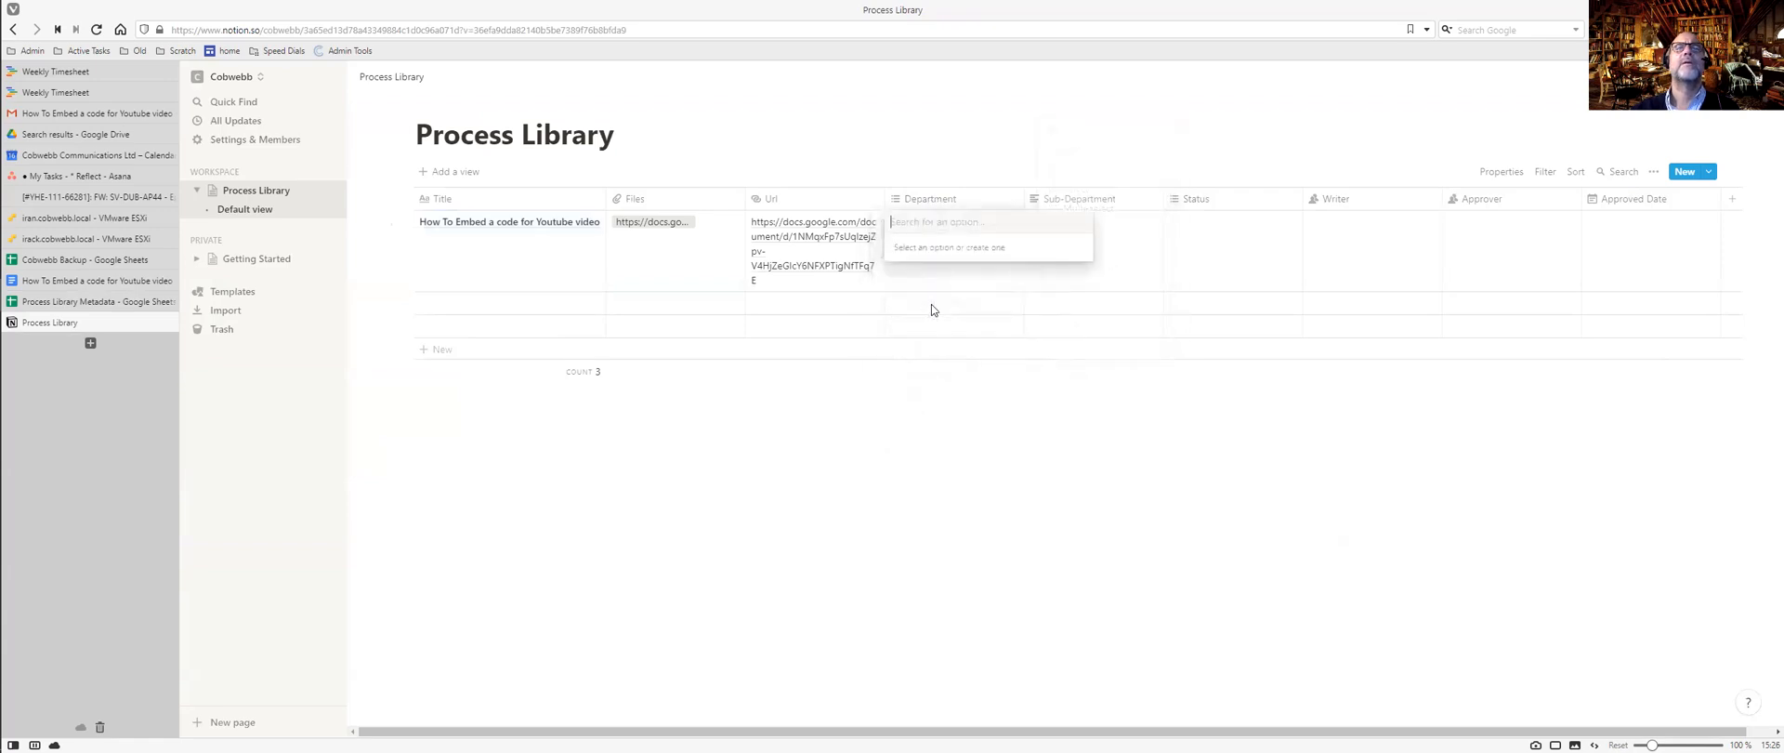
pyautogui.write('Marke')
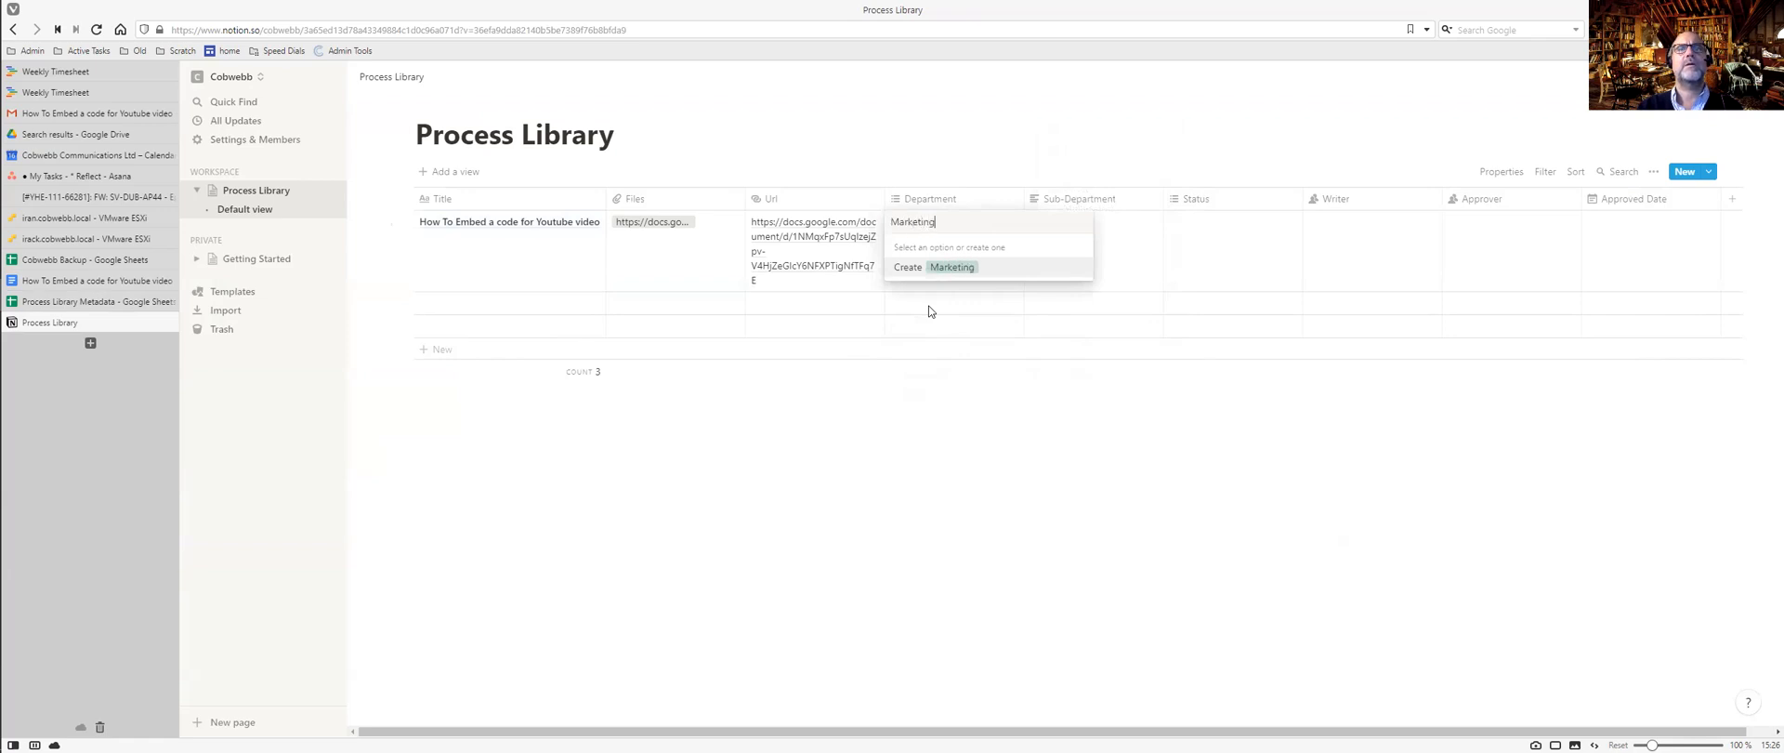
pyautogui.write('ting')
pyautogui.press('Return')
pyautogui.write('Manufacturing')
pyautogui.press('Return')
pyautogui.write('Finance')
pyautogui.press('Return')
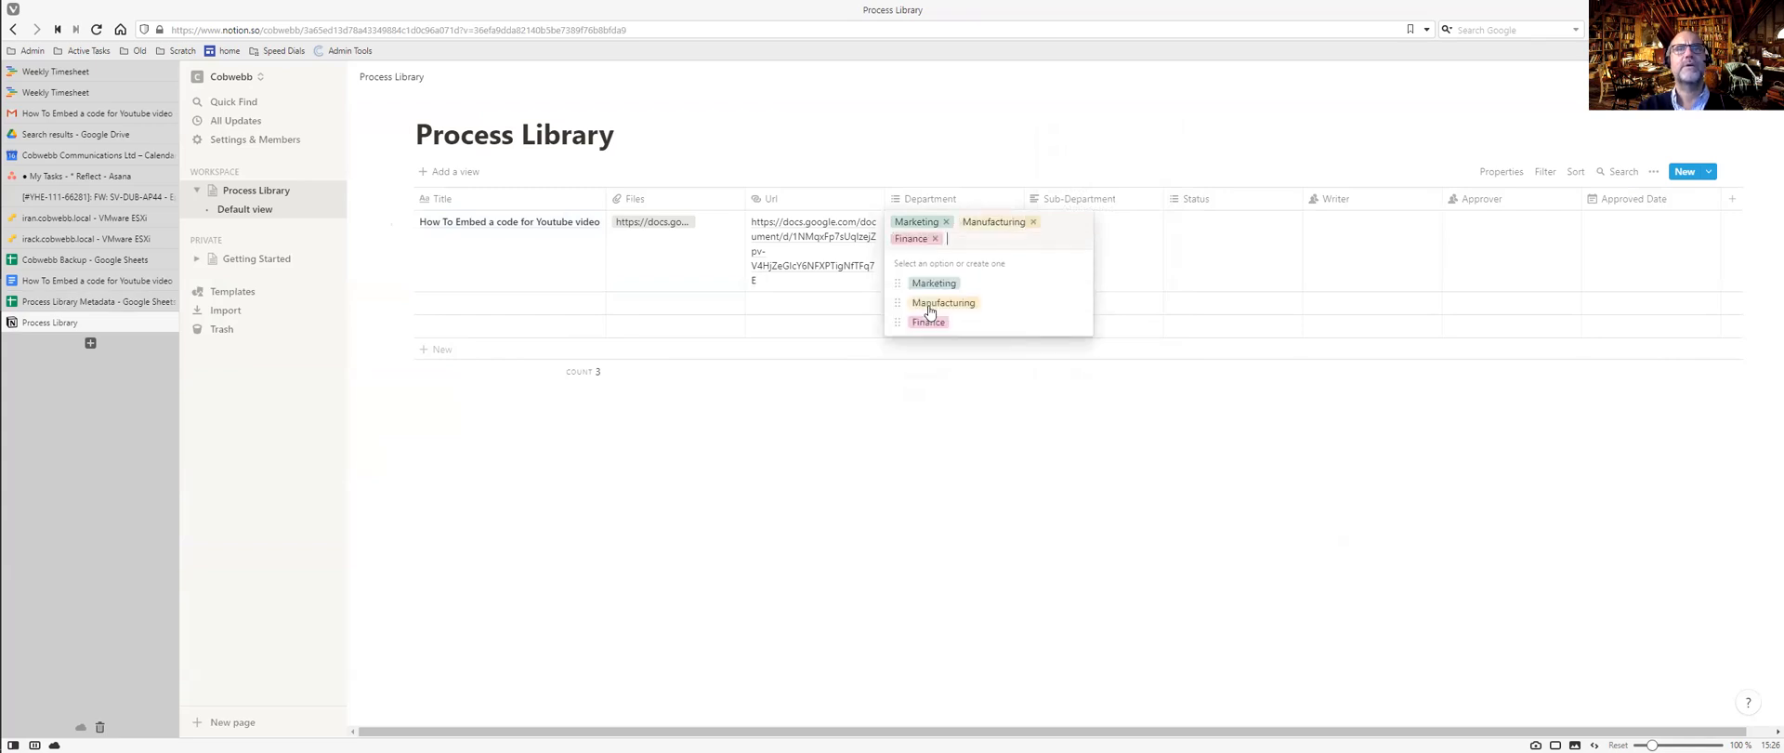
pyautogui.write('Infrastructure')
pyautogui.press('Return')
# Add the Business Development and Customer Relations Department tags, checking names in the metadata sheet.
pyautogui.write('Fi')
pyautogui.press('BackSpace')
pyautogui.press('BackSpace')
pyautogui.write('Bu')
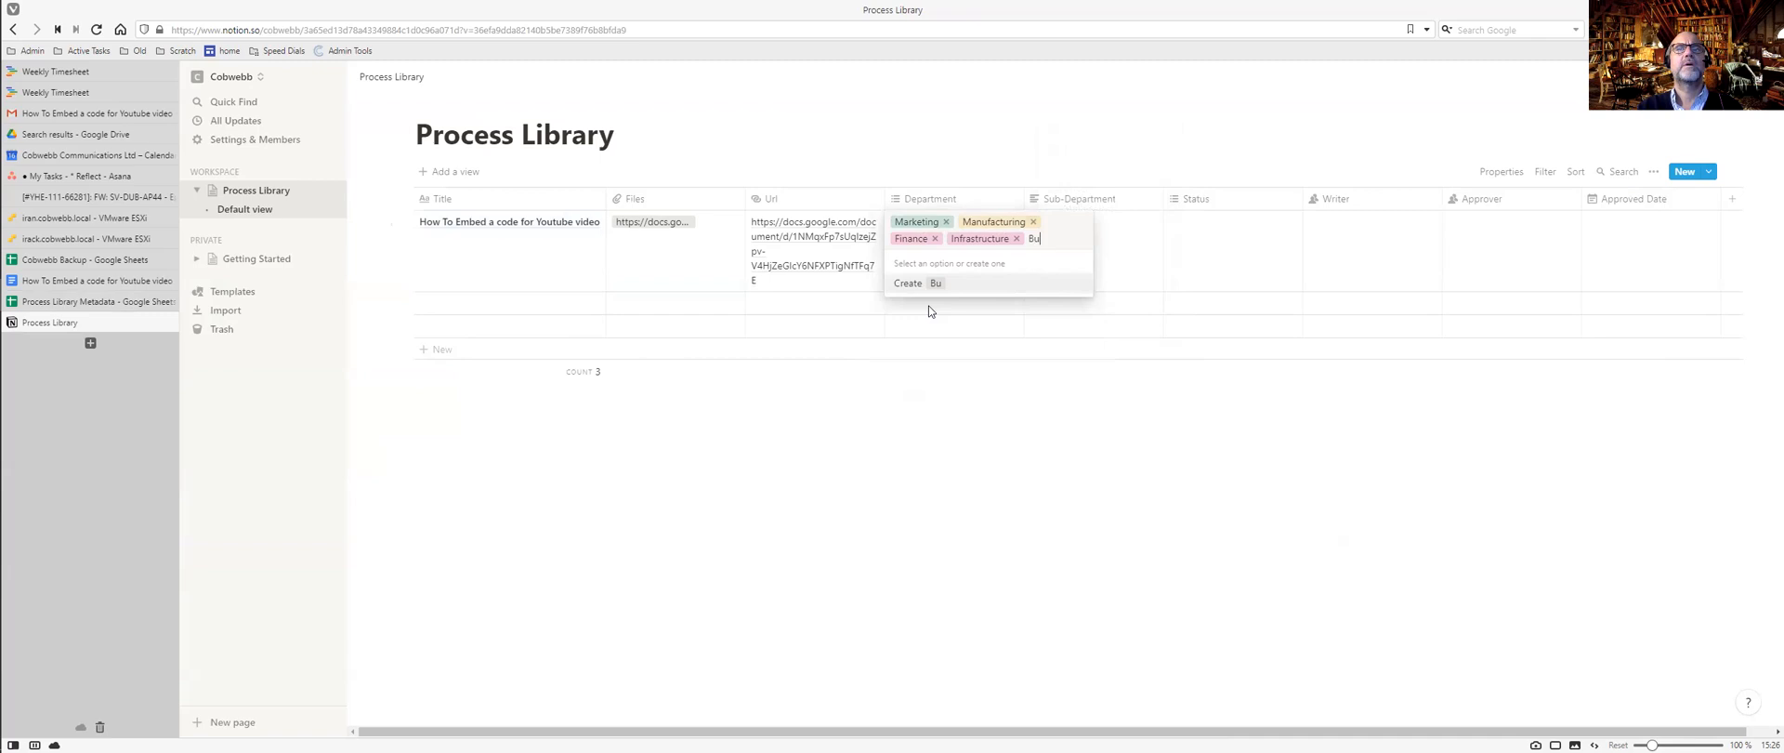
pyautogui.write('siness Development')
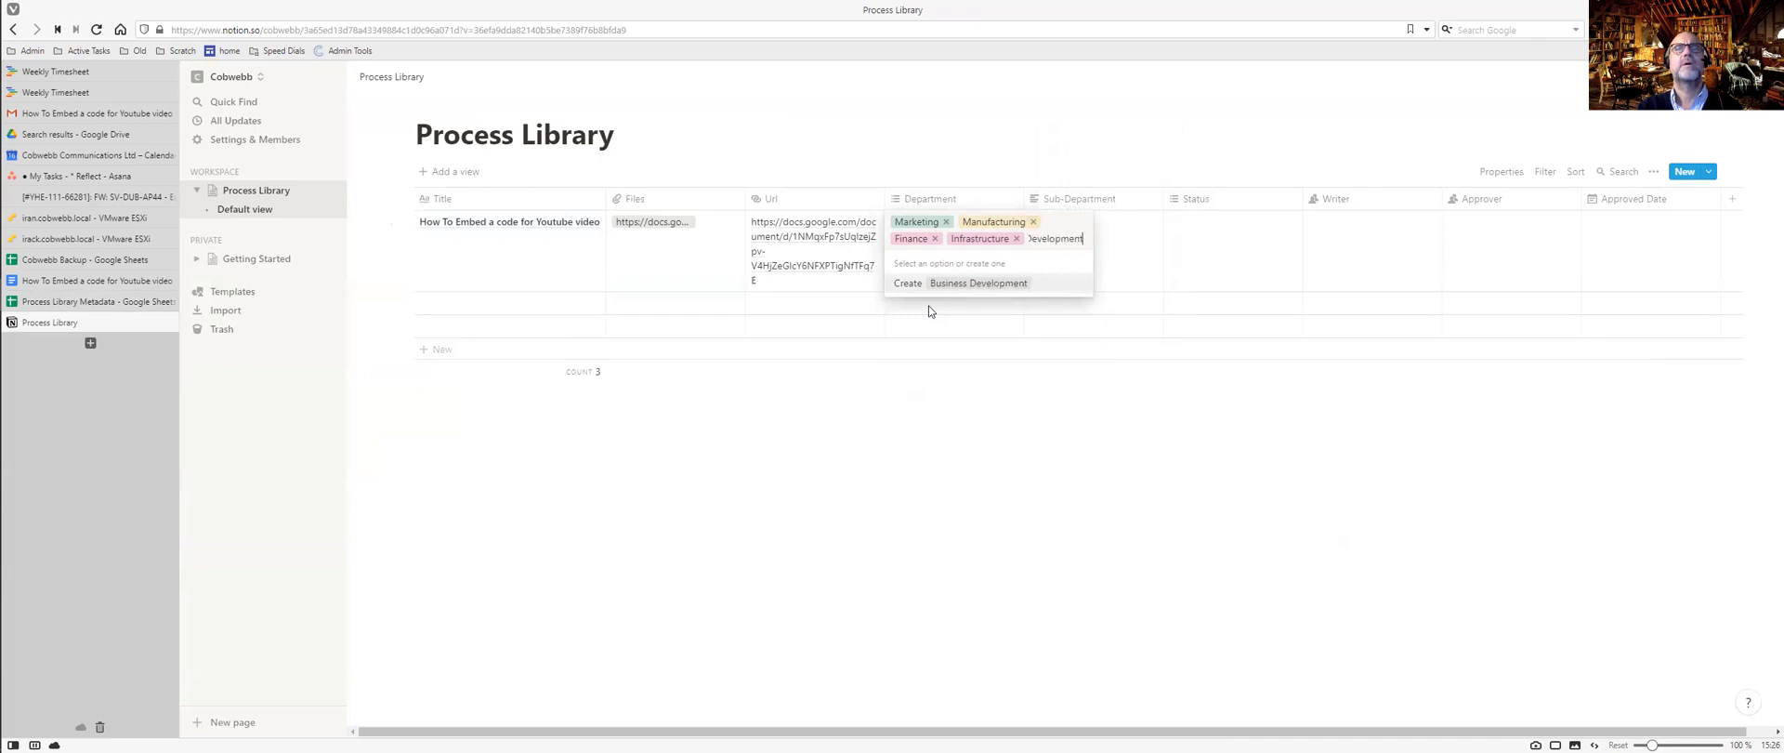
pyautogui.press('Return')
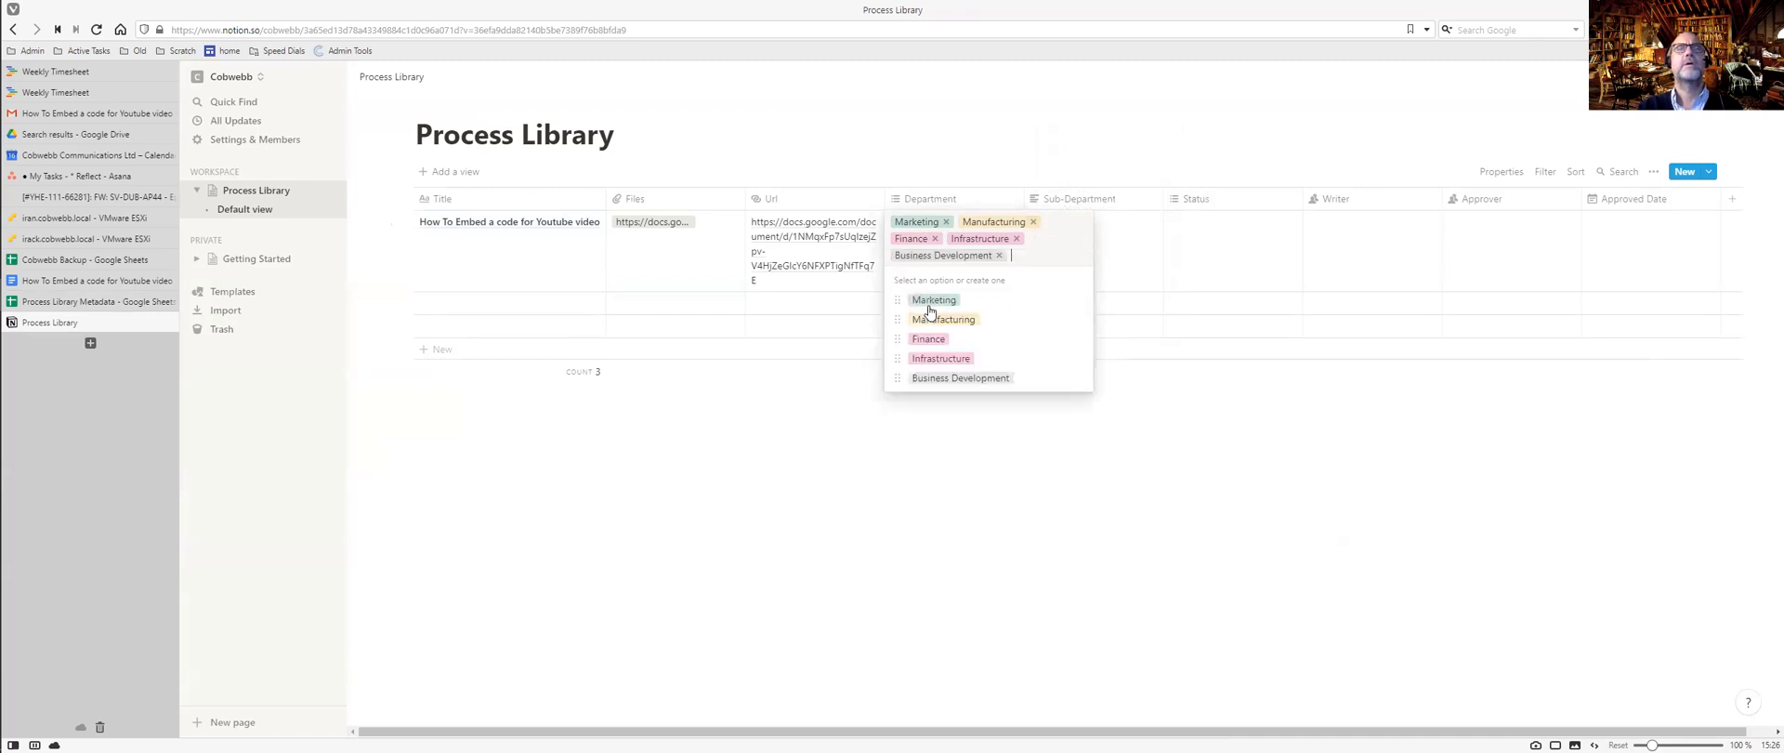
pyautogui.hotkey('ctrl', 'Tab')
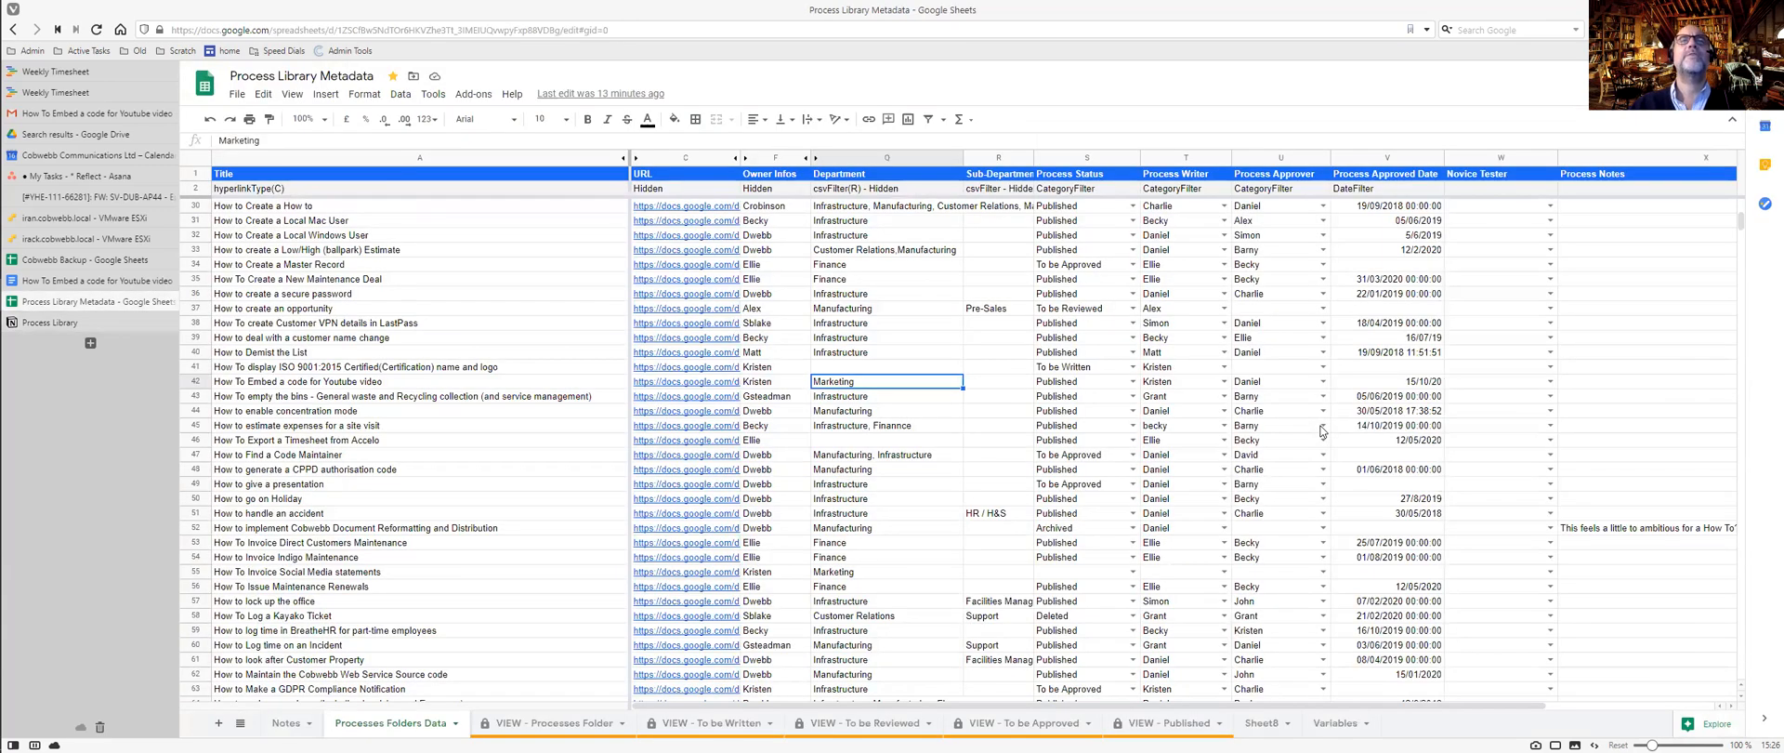
pyautogui.hotkey('ctrl', 'Tab')
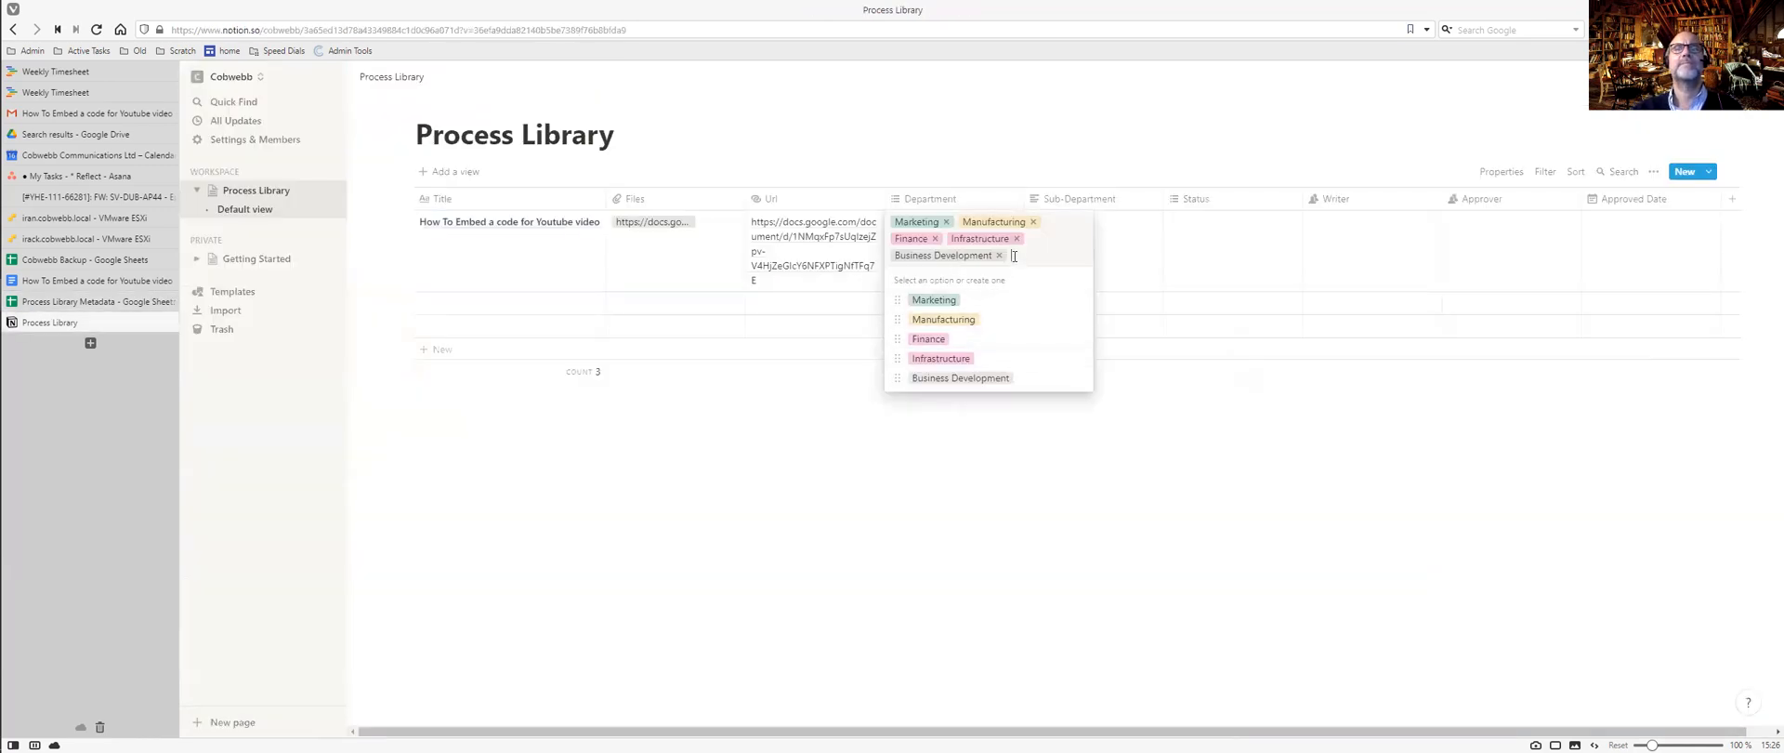
pyautogui.write('Cu')
pyautogui.write('stomer')
pyautogui.write(' Relations')
pyautogui.press('Return')
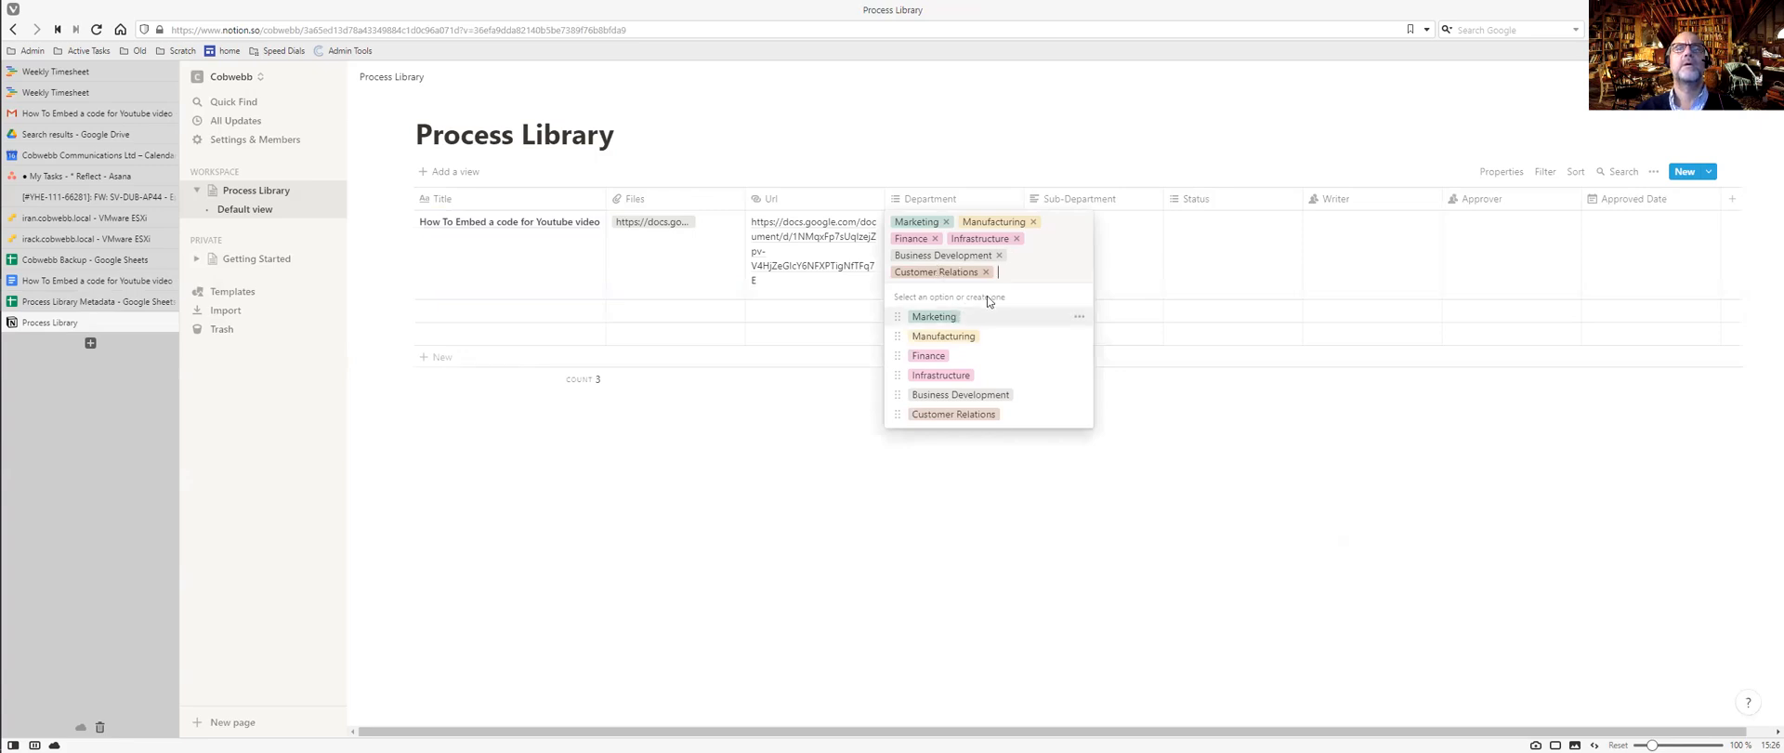
pyautogui.press('Escape')
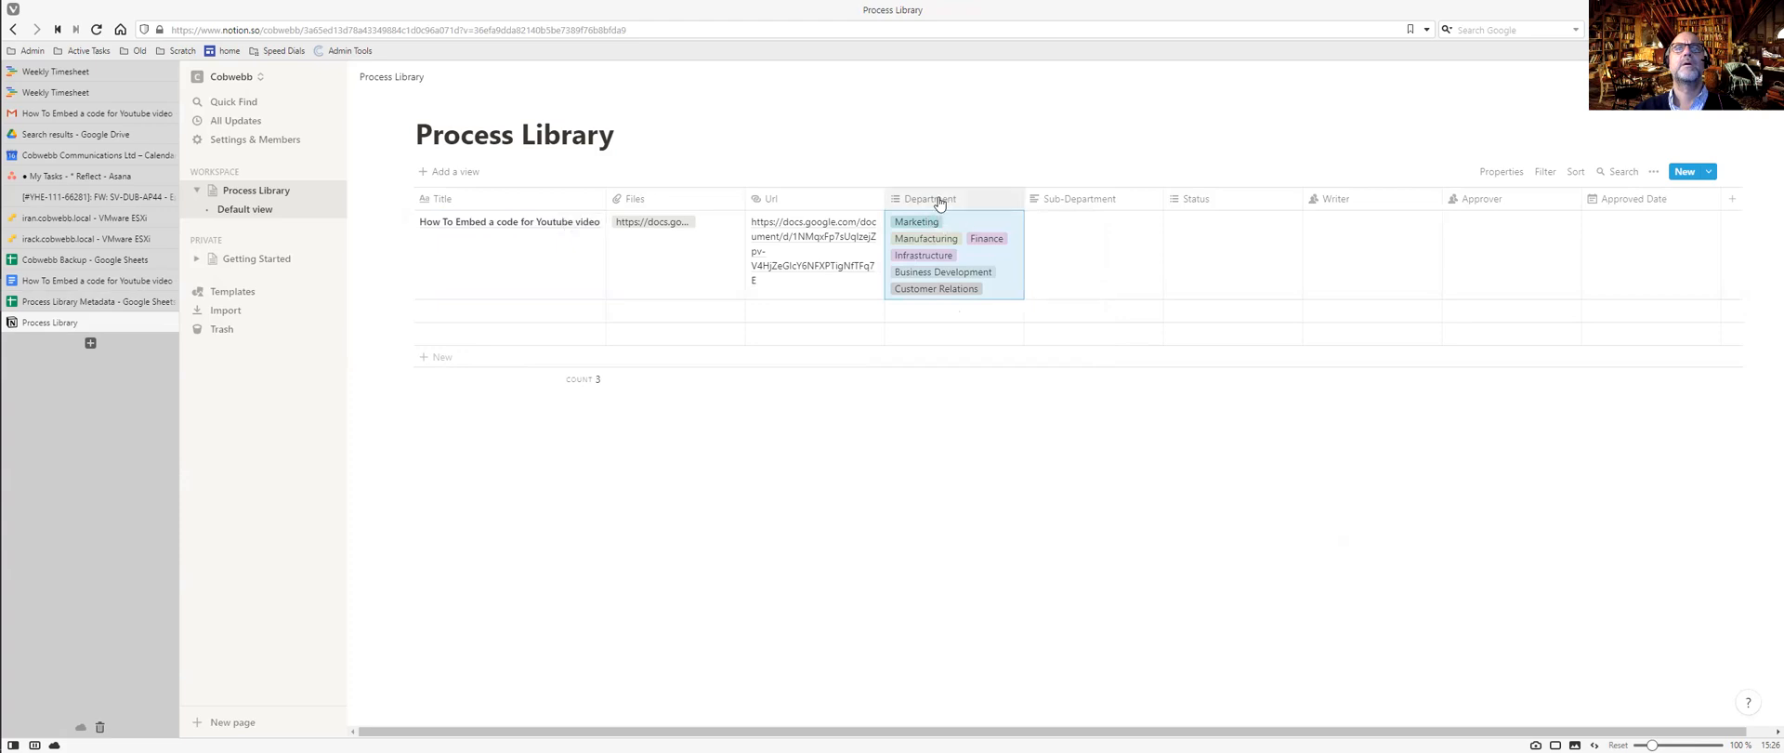
# Review the Department settings and Sub-Department value, then check the row's status in the metadata sheet.
pyautogui.click(938, 201)
pyautogui.press('Escape')
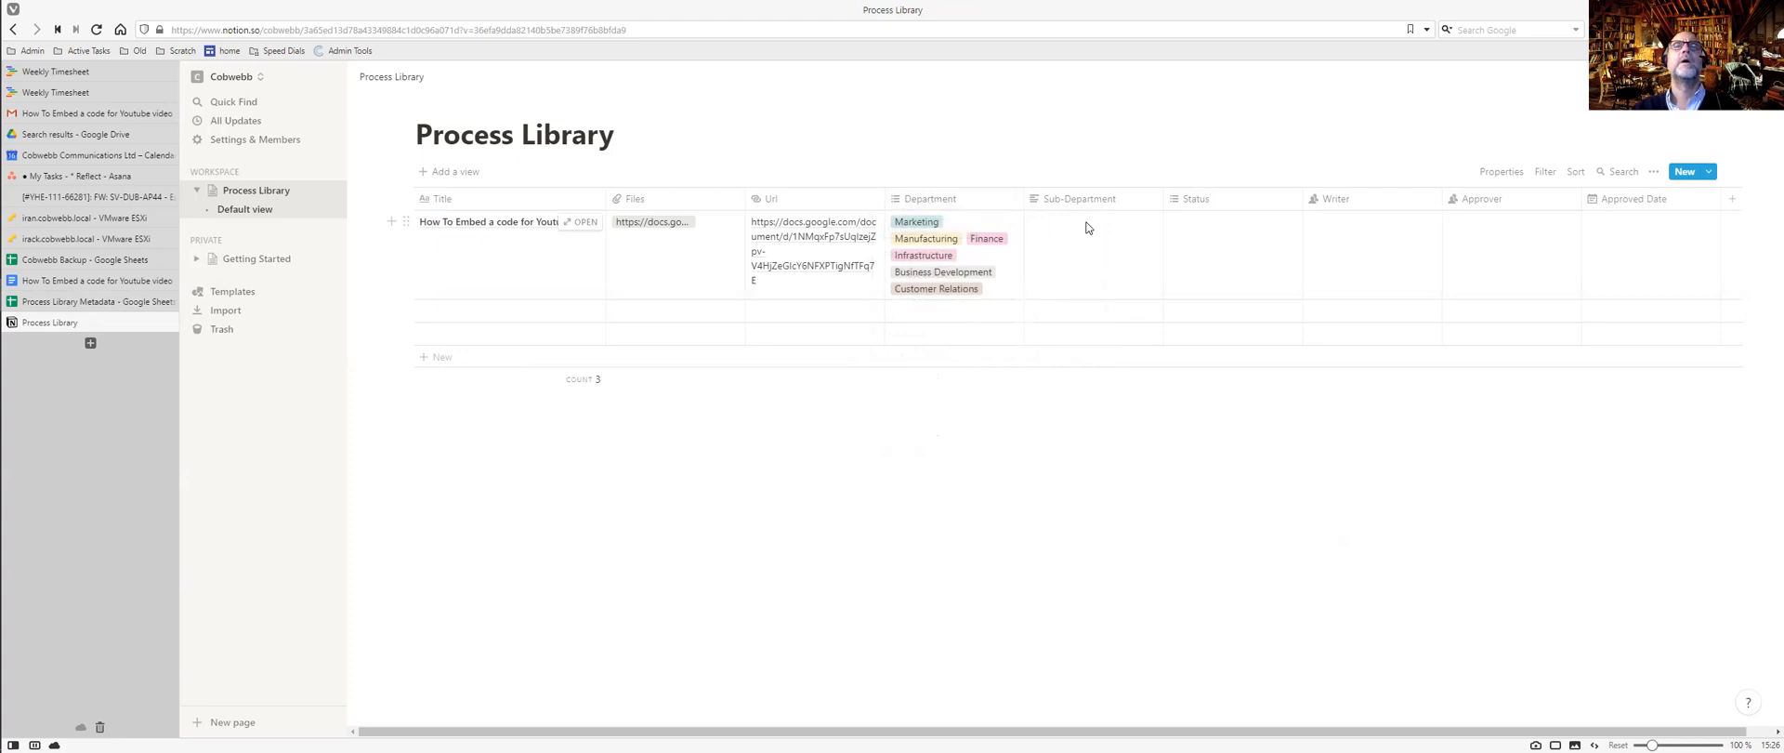
pyautogui.click(1087, 237)
pyautogui.hotkey('ctrl', 'Tab')
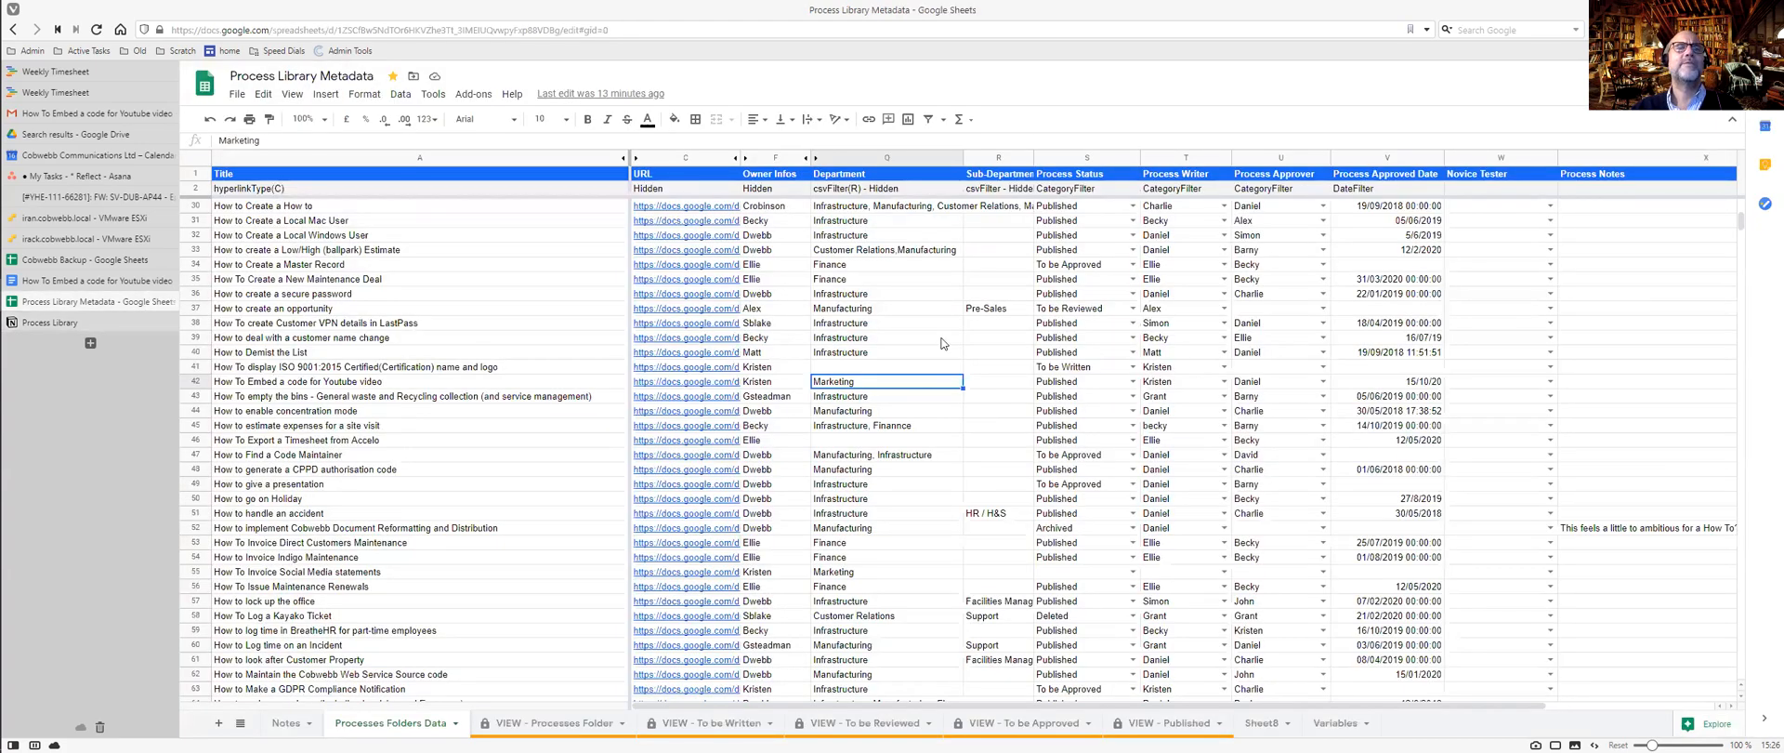
pyautogui.click(1054, 387)
pyautogui.hotkey('ctrl', 'Tab')
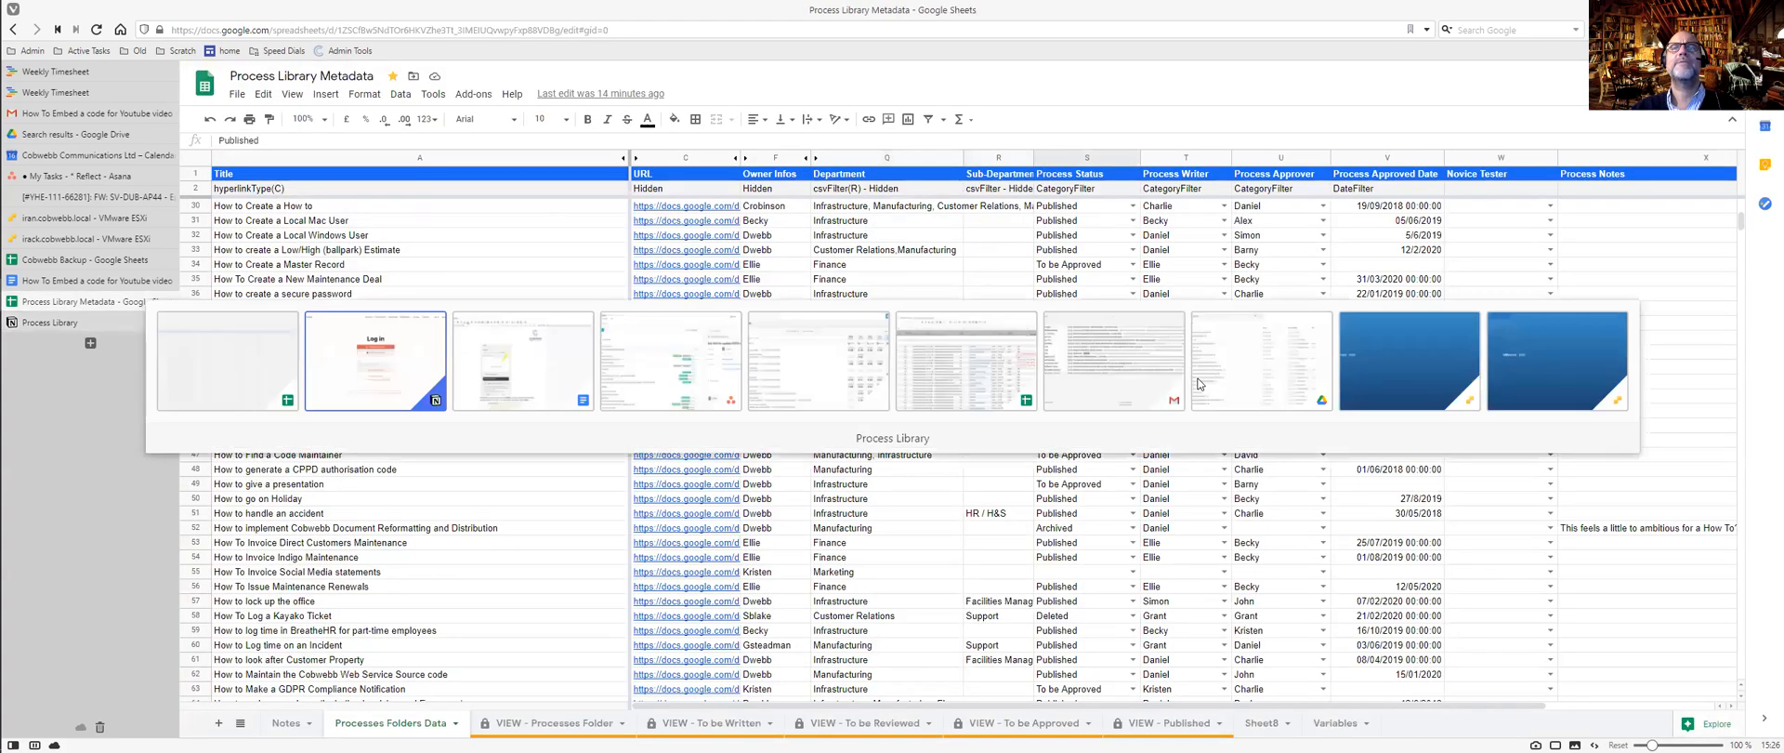
# Open the Status property's option editor for the first entry.
pyautogui.click(1199, 199)
pyautogui.moveTo(1211, 288)
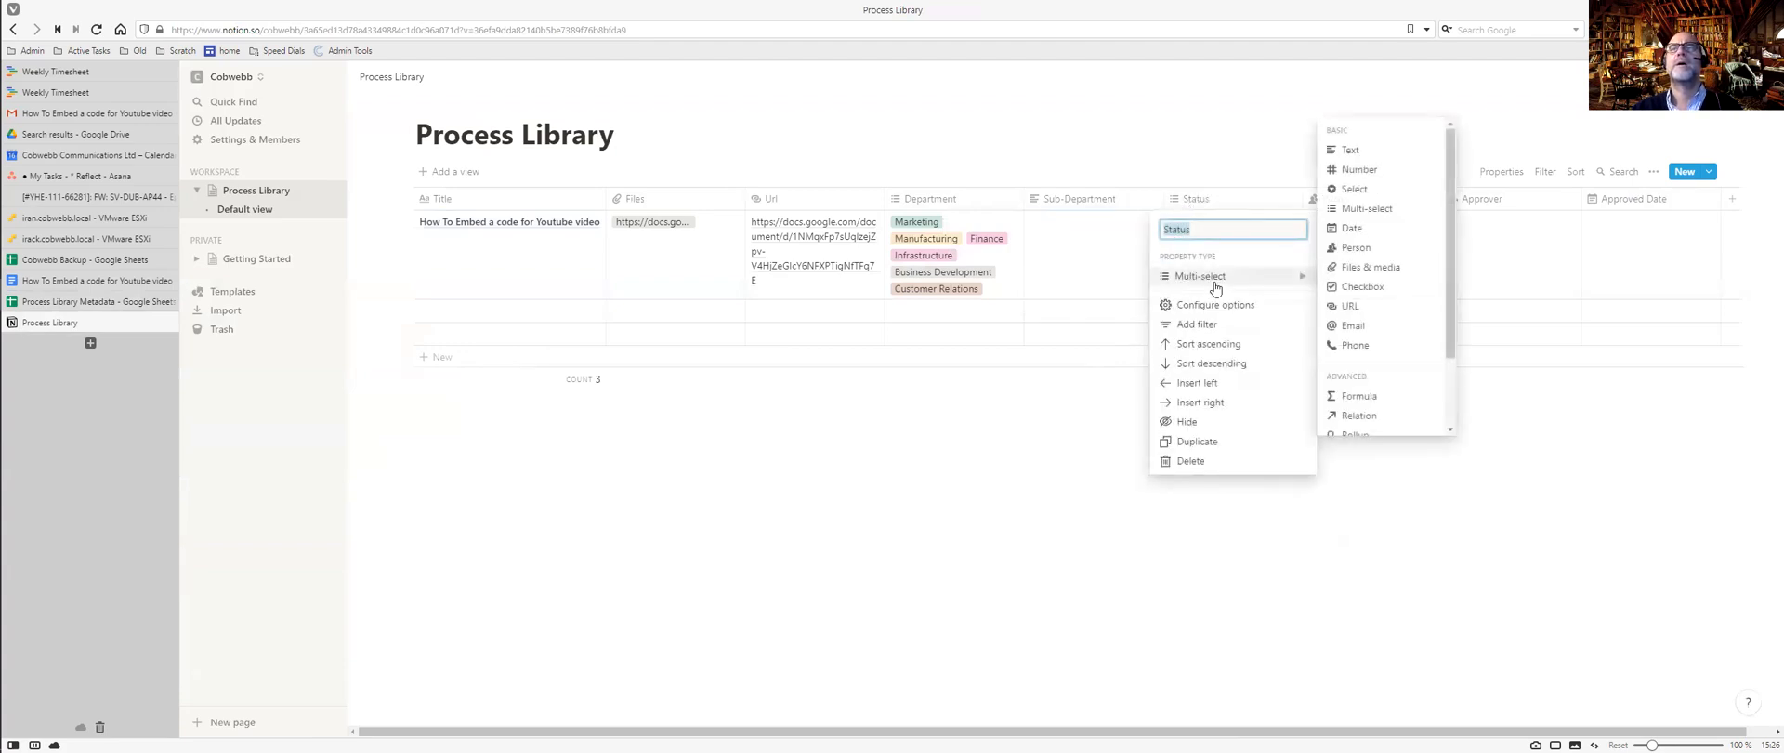
pyautogui.click(1208, 307)
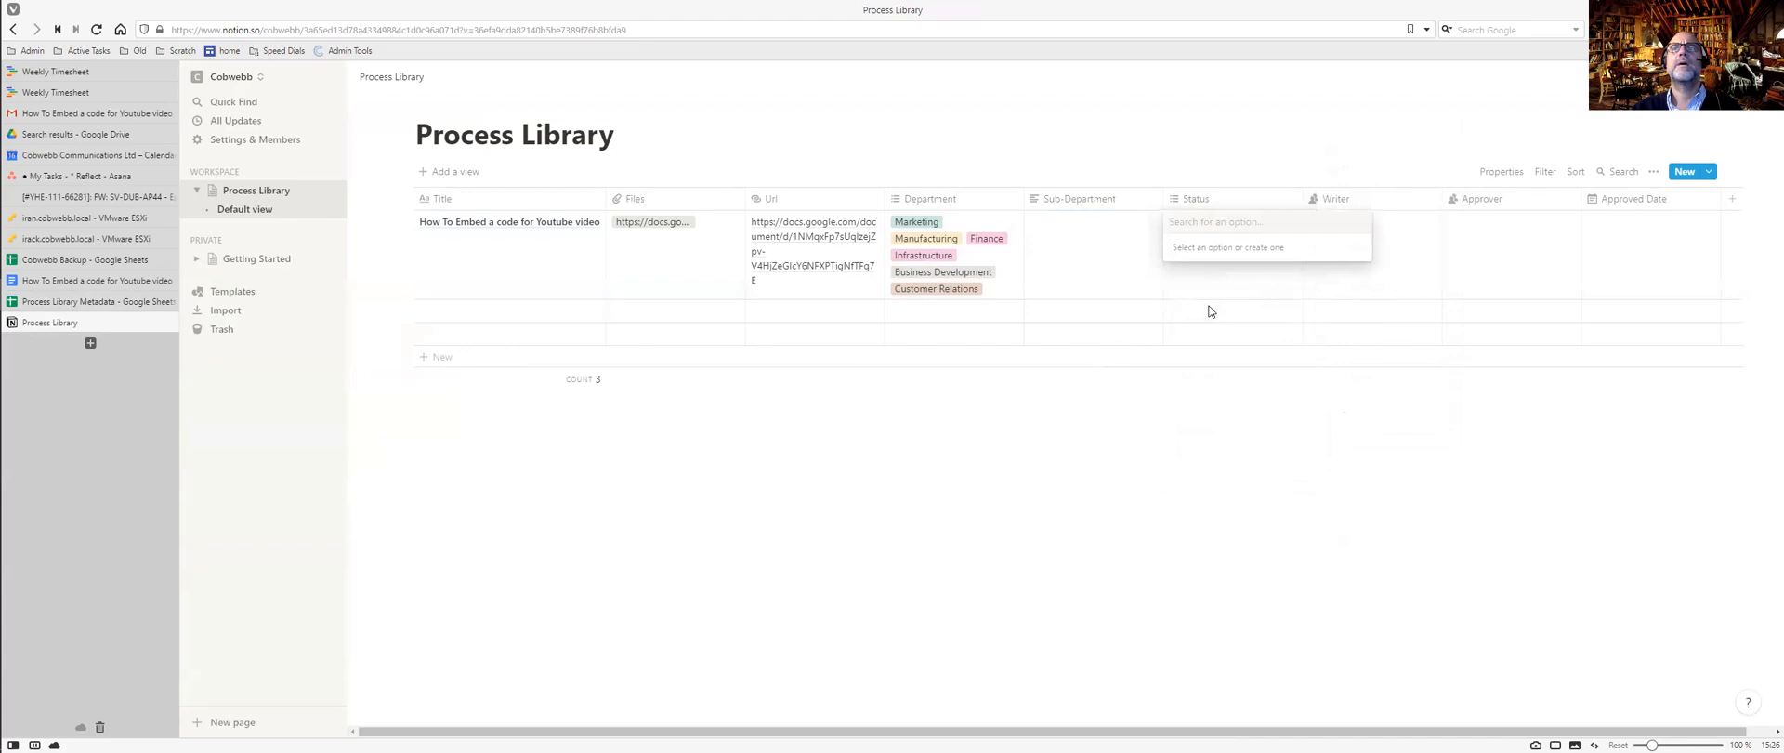
pyautogui.click(1174, 203)
pyautogui.click(1174, 204)
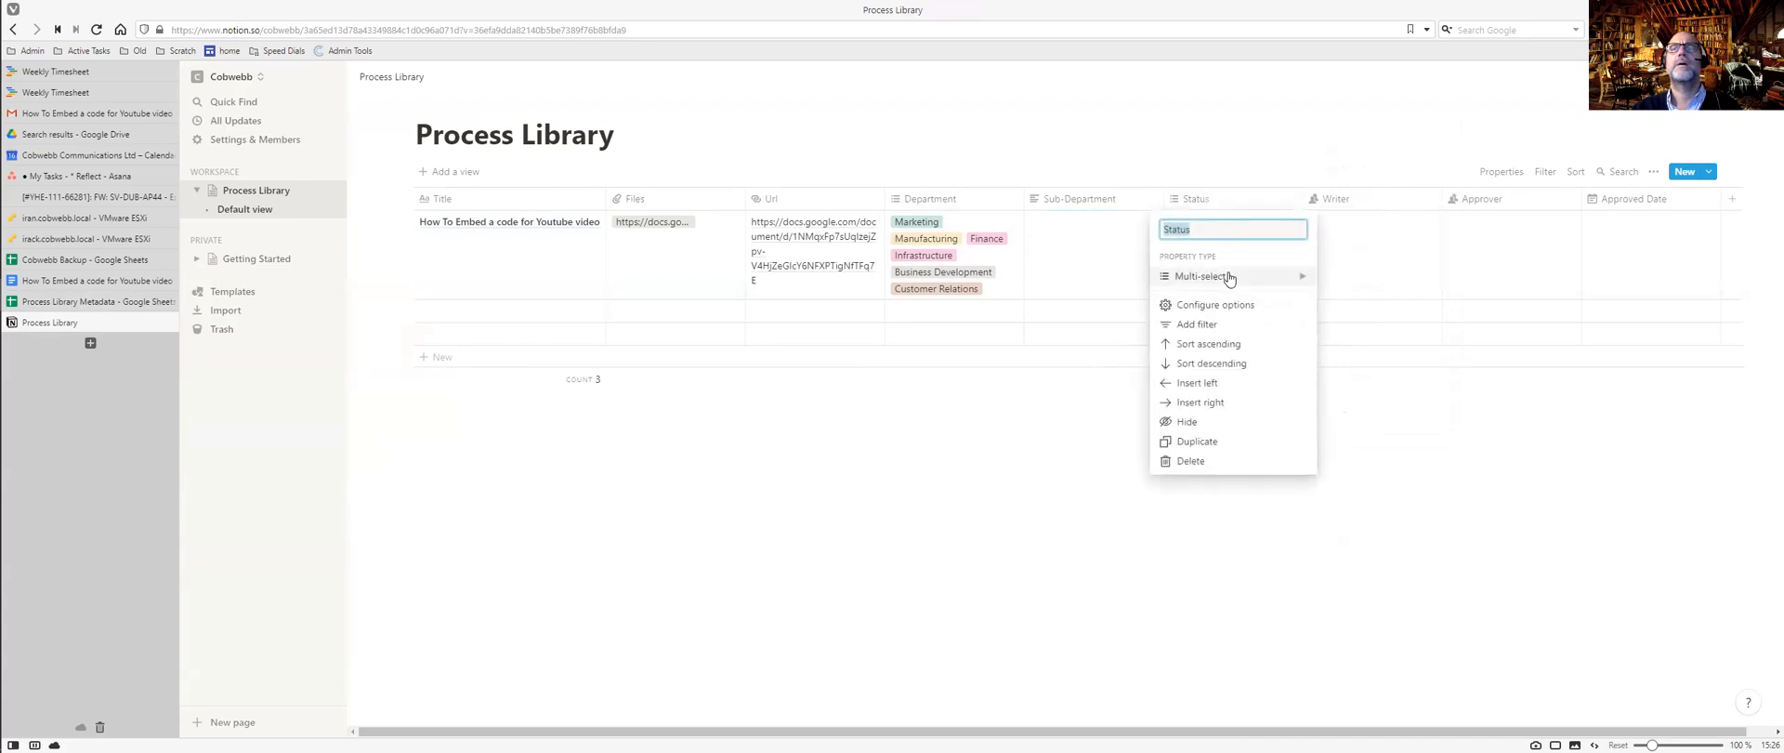
pyautogui.moveTo(1228, 279)
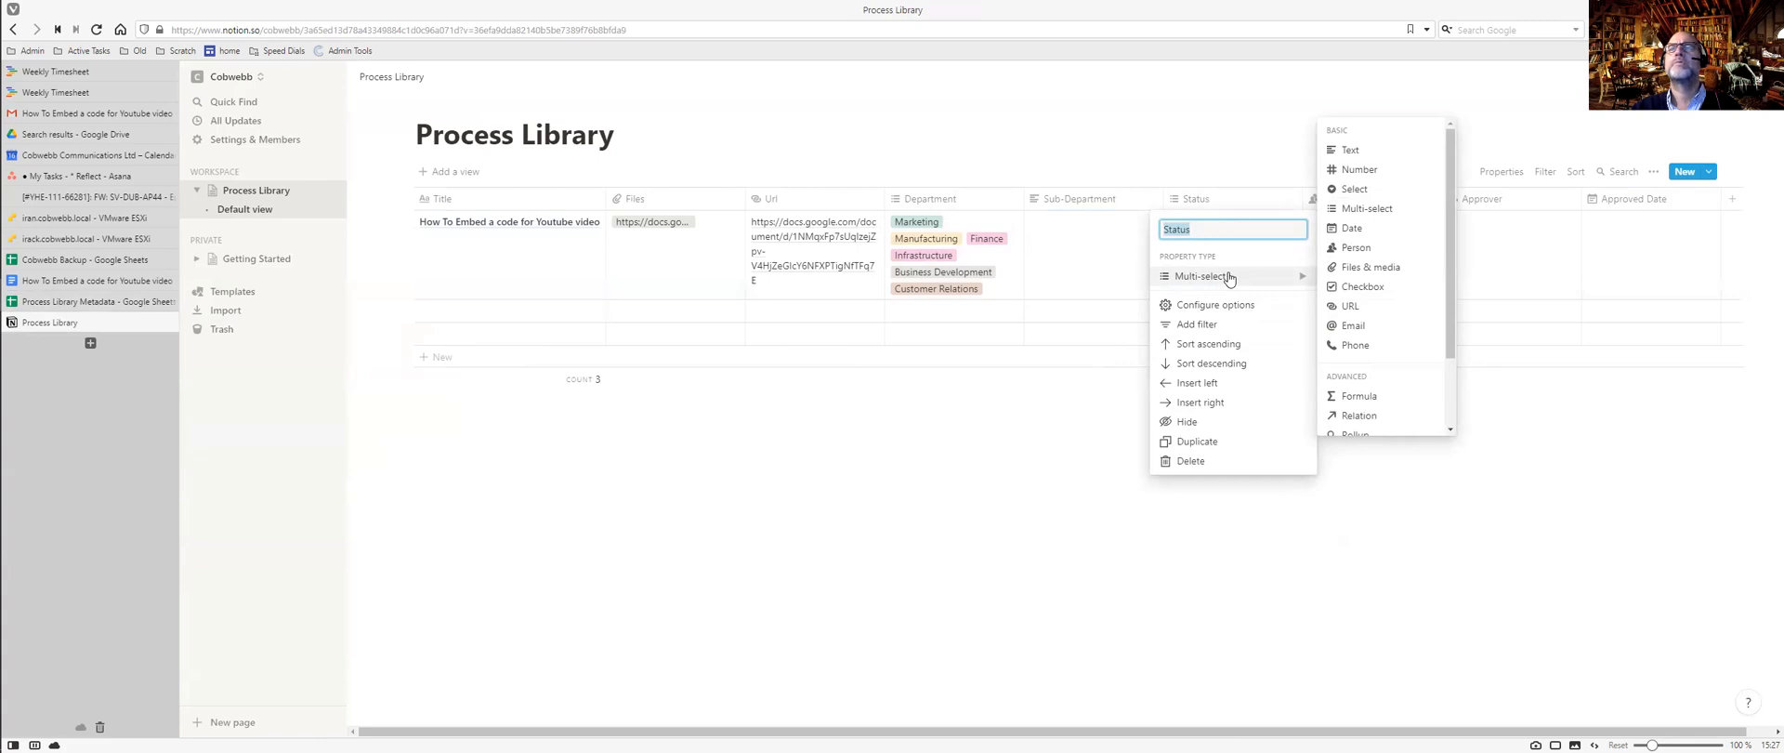
pyautogui.click(1184, 309)
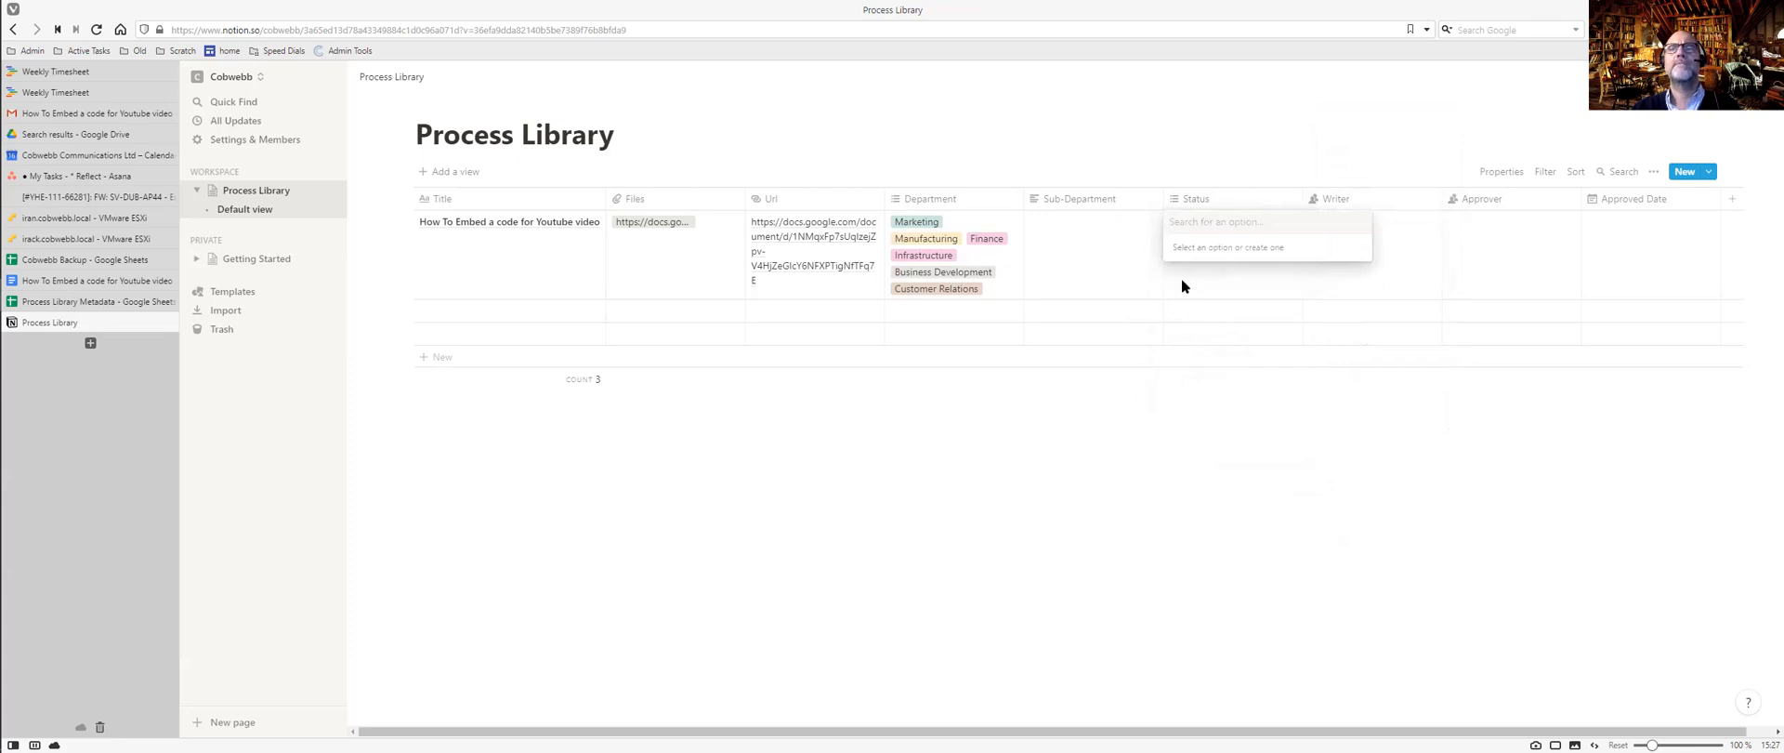
pyautogui.hotkey('ctrl', 'Tab')
# Create the To Be Written and To Be Reviewed Status options, referencing the metadata sheet.
pyautogui.click(1132, 382)
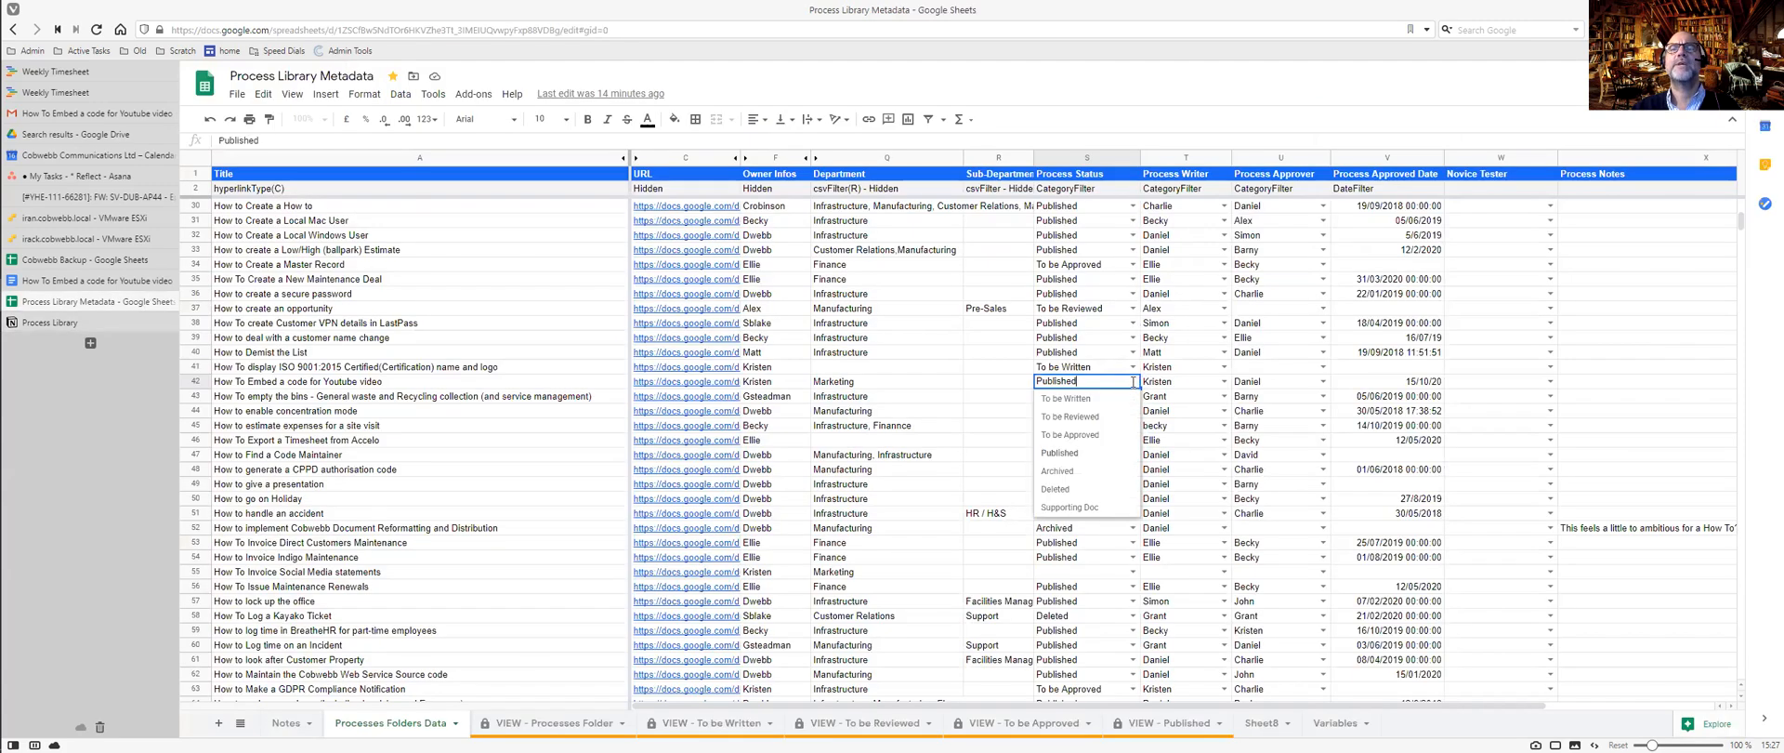
pyautogui.hotkey('ctrl', 'Tab')
pyautogui.write('To Be W')
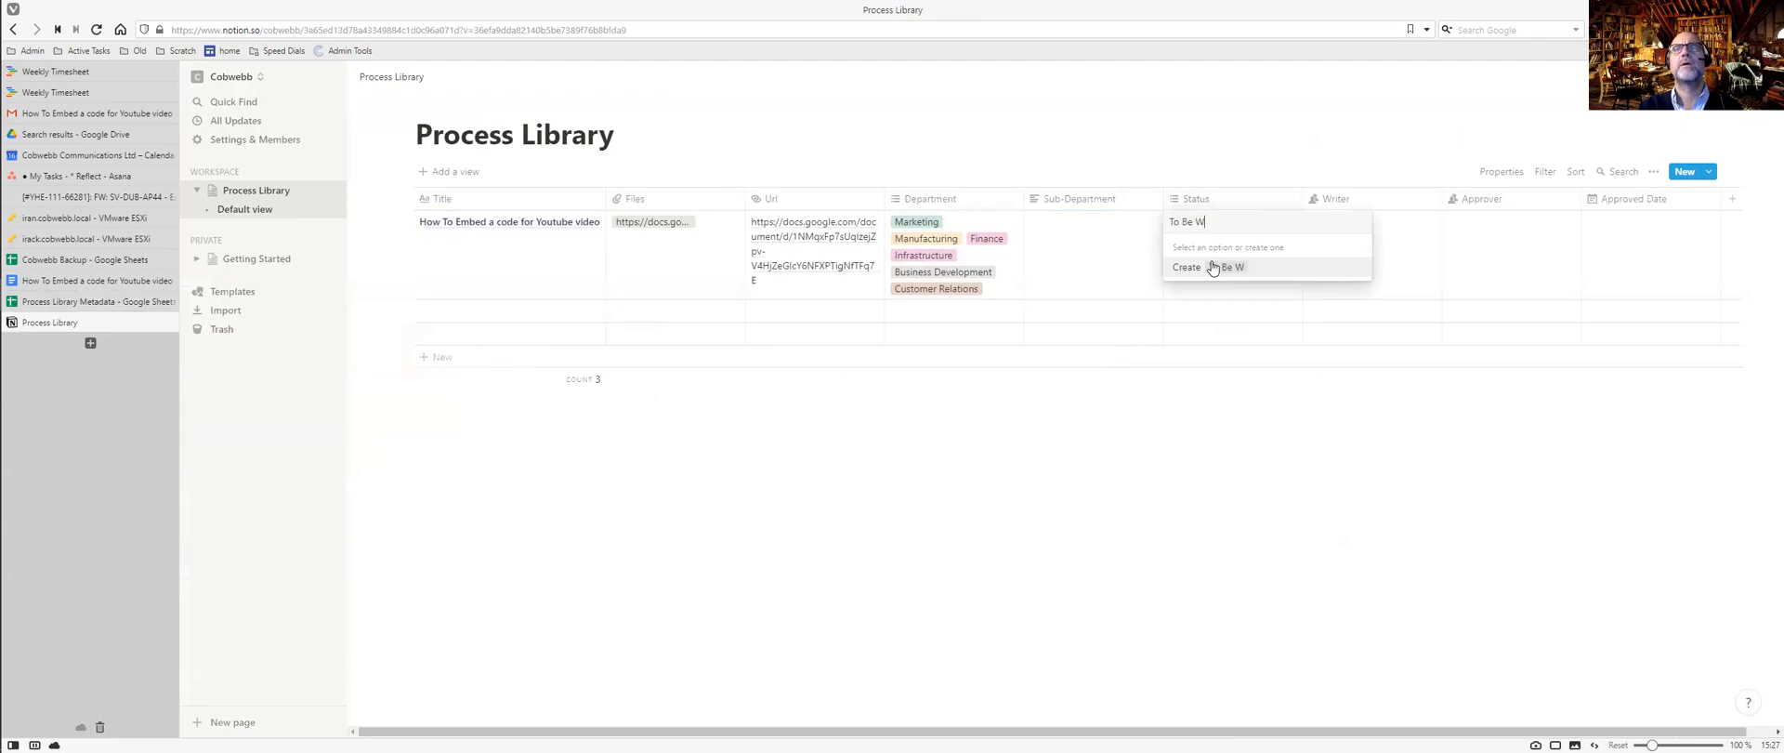
pyautogui.write('ritten')
pyautogui.click(1213, 268)
pyautogui.hotkey('ctrl', 'Tab')
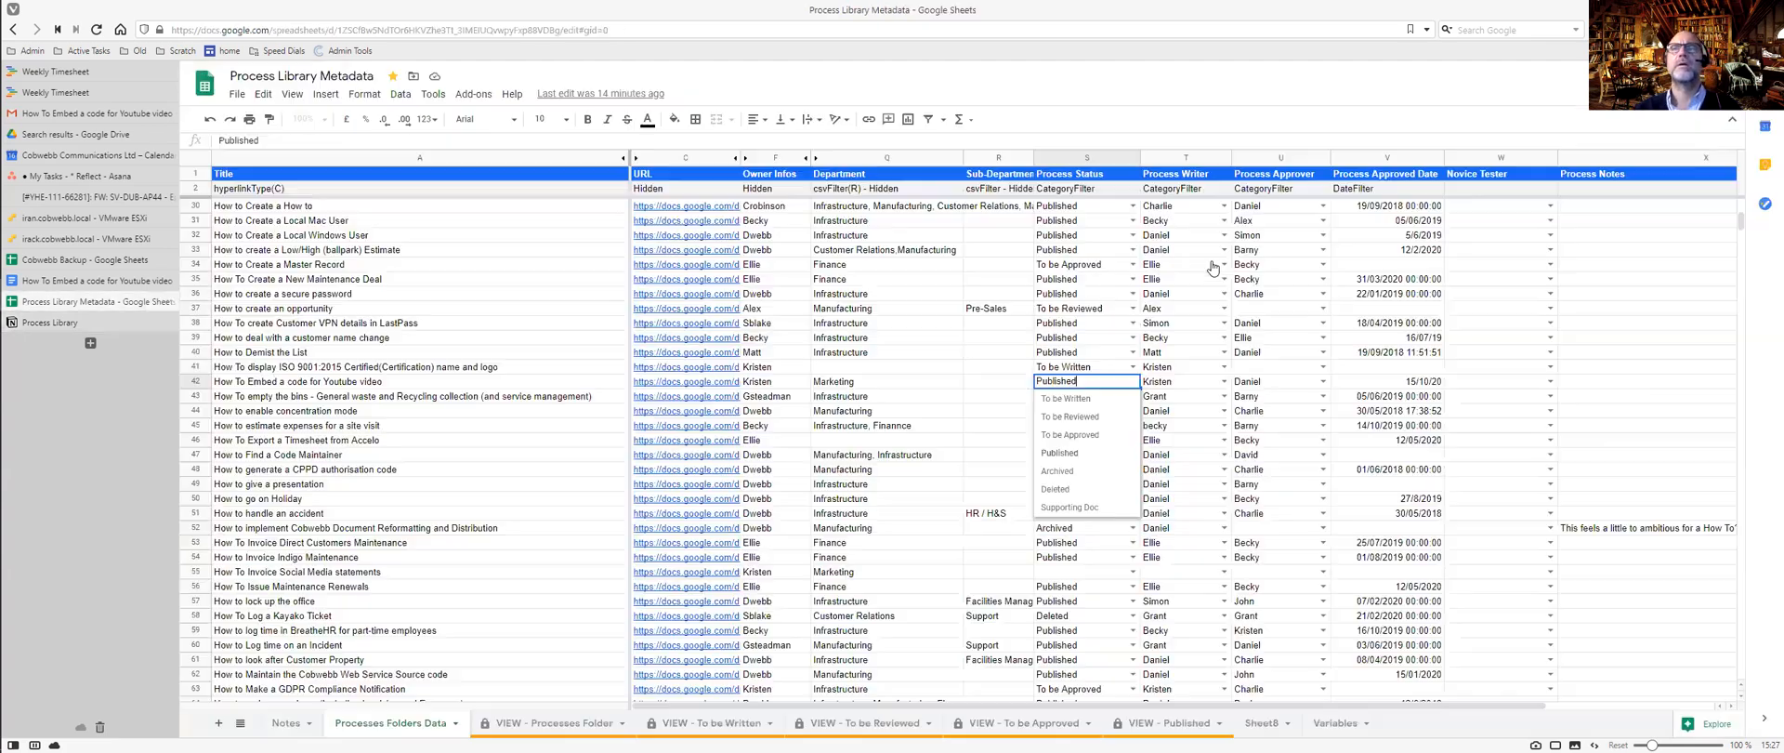
pyautogui.doubleClick(1131, 367)
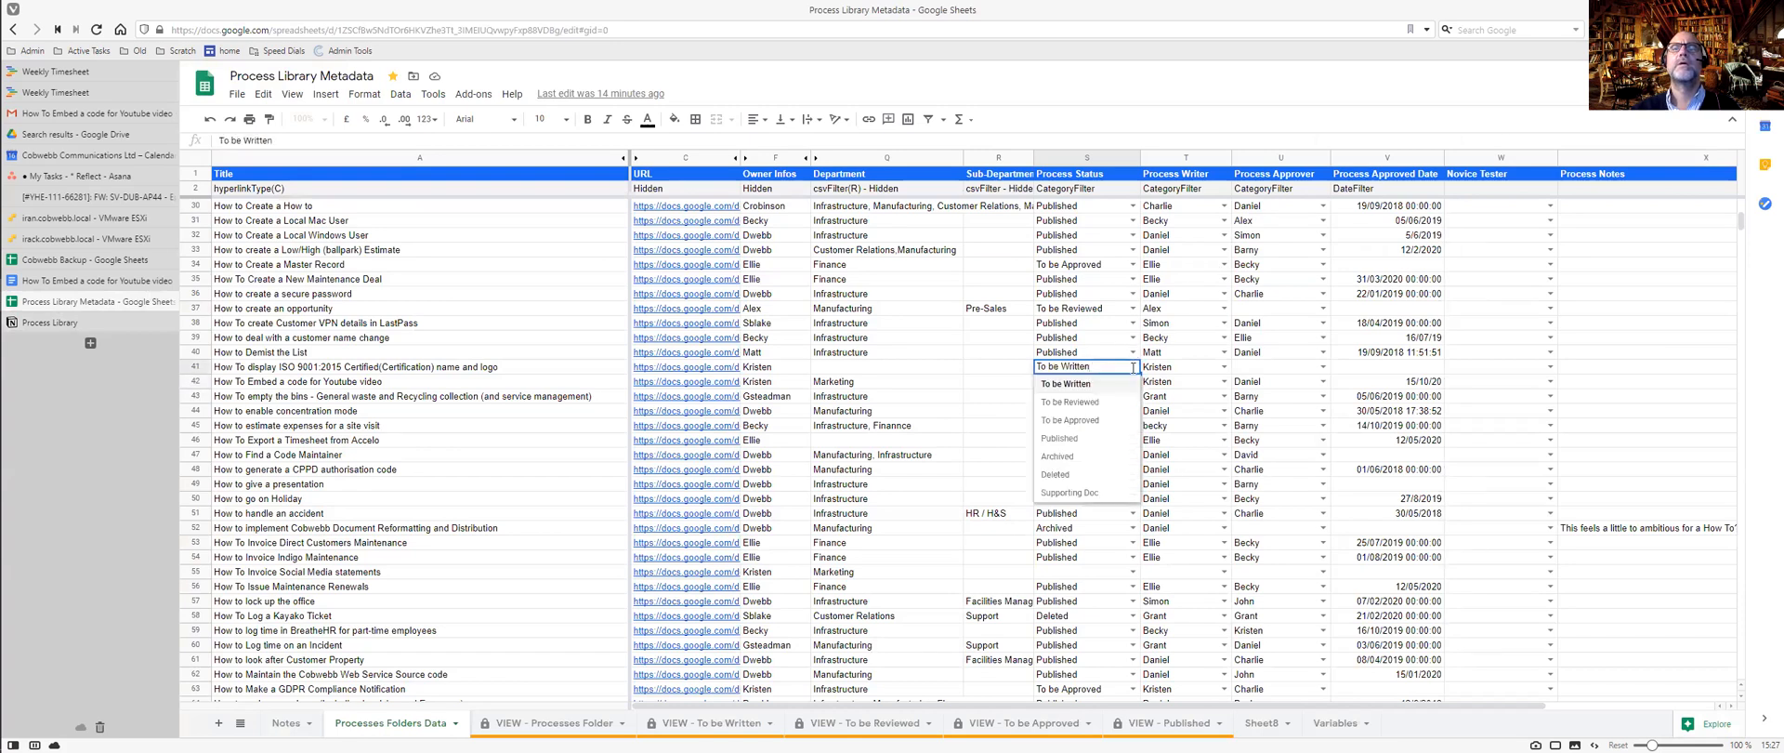
pyautogui.hotkey('ctrl', 'Tab')
pyautogui.write('T')
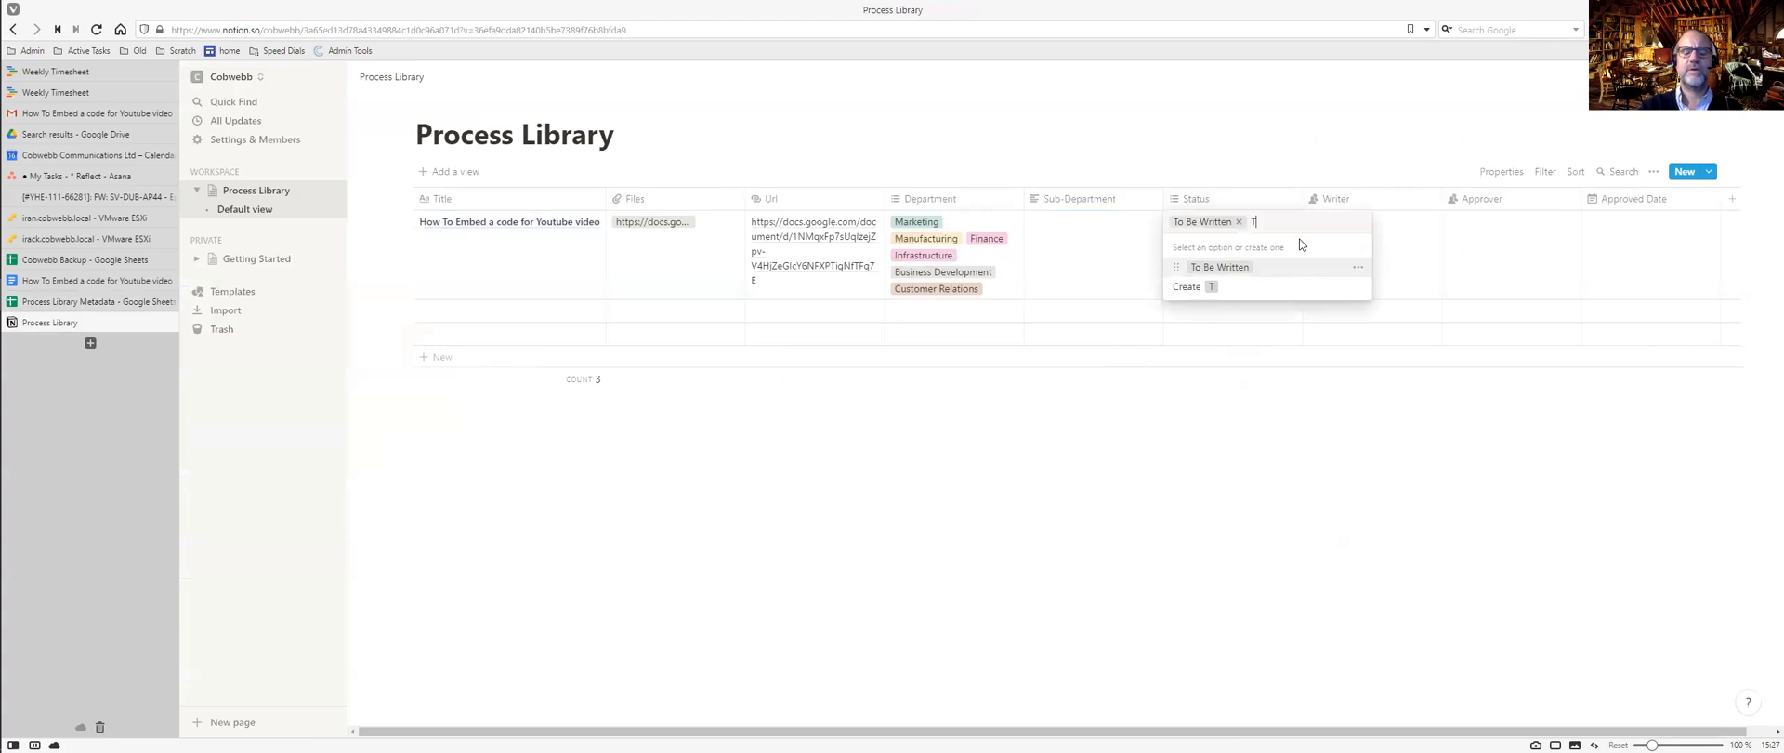
pyautogui.write('o Be Reviewed')
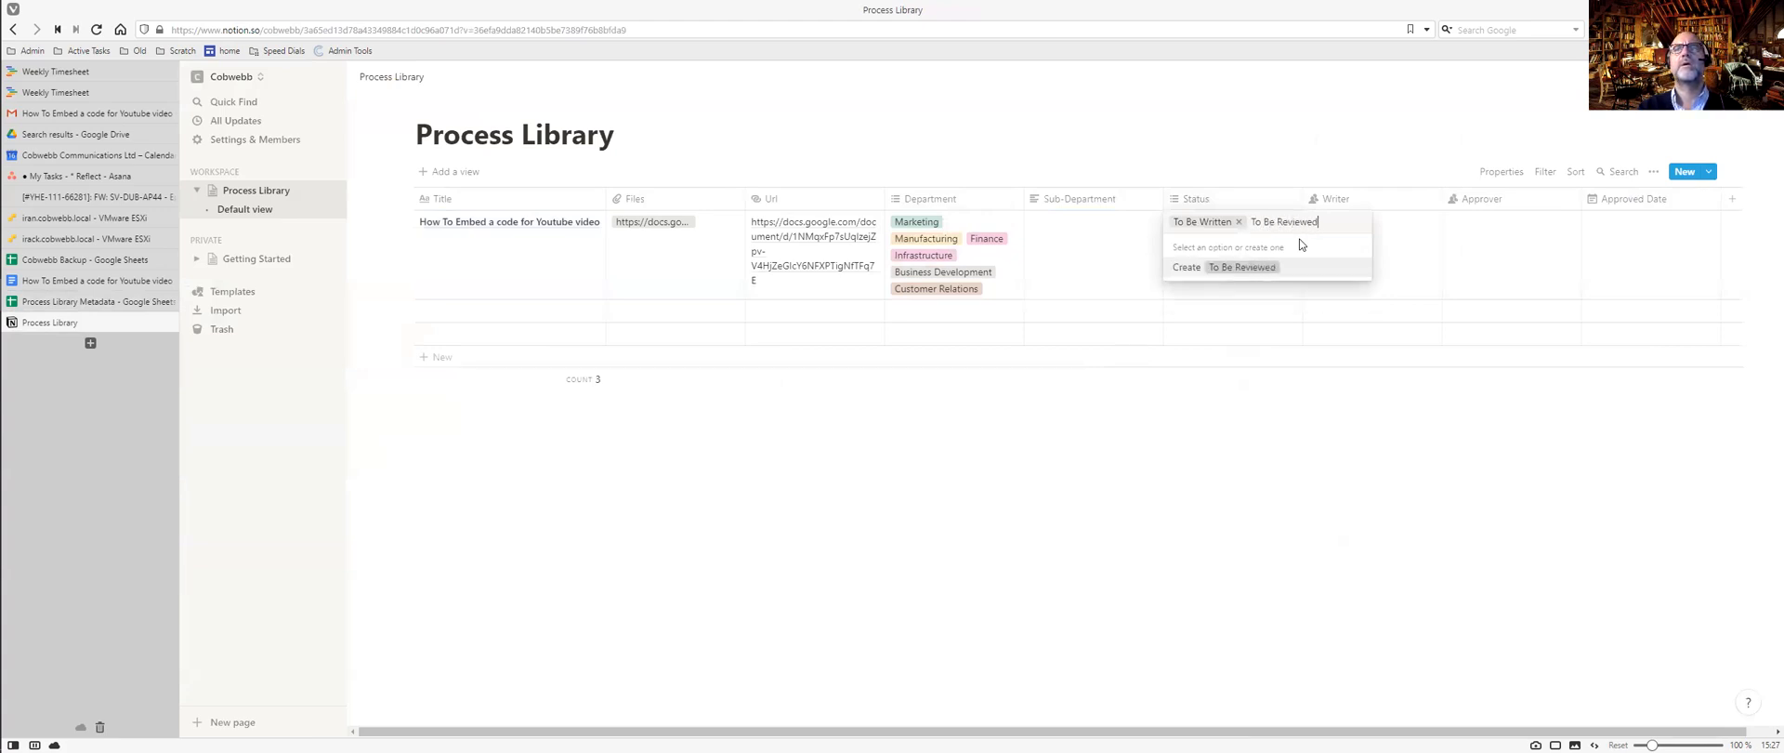
pyautogui.press('Return')
# Add the To Be Approved, Published, Archived and Supporting Documentation Status options.
pyautogui.write('T')
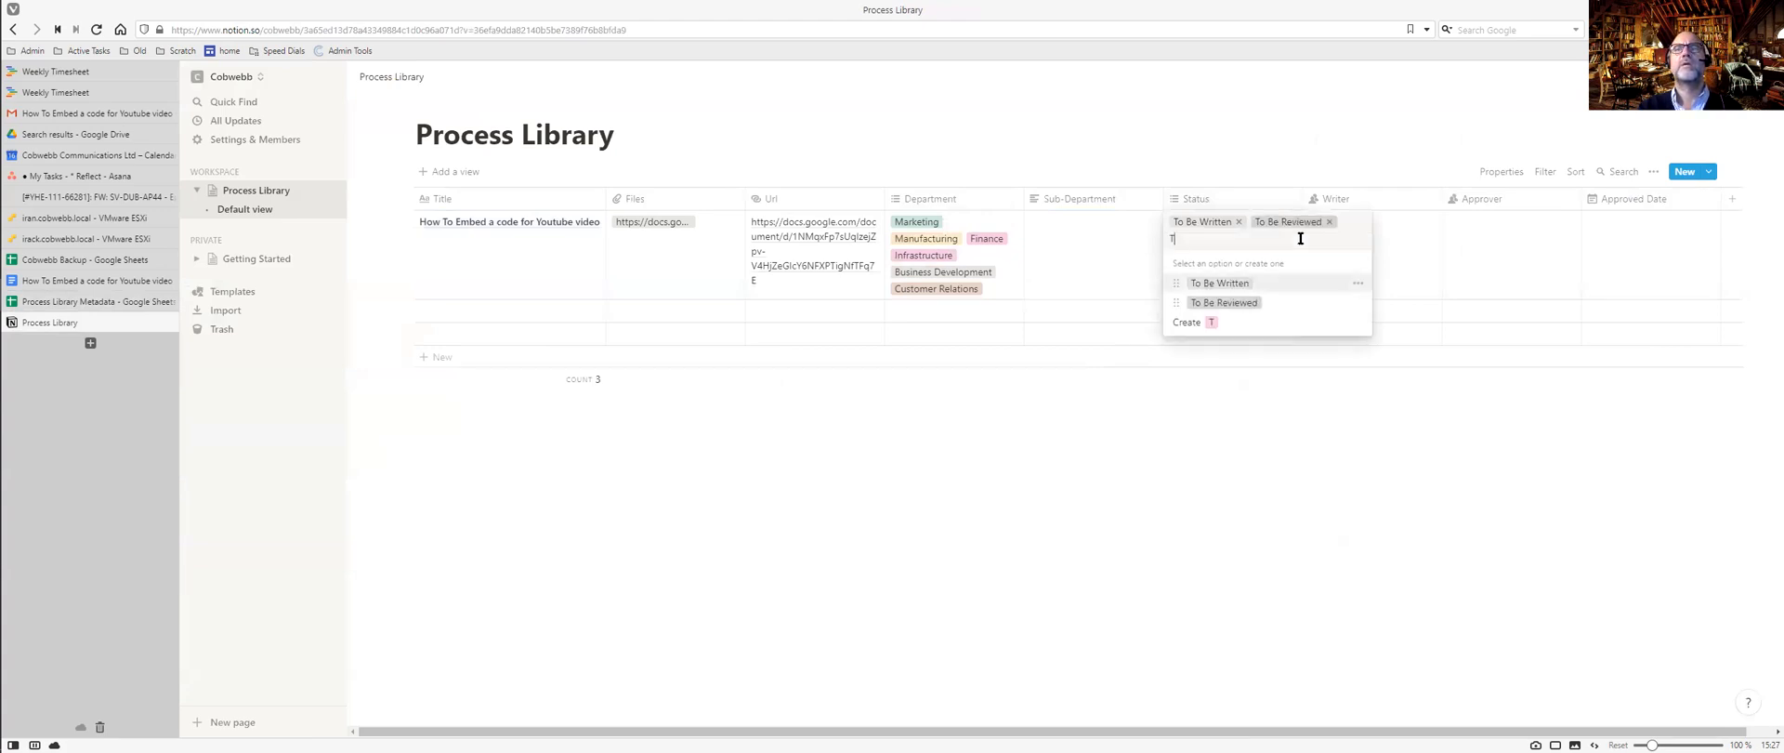
pyautogui.write('o Be Approved')
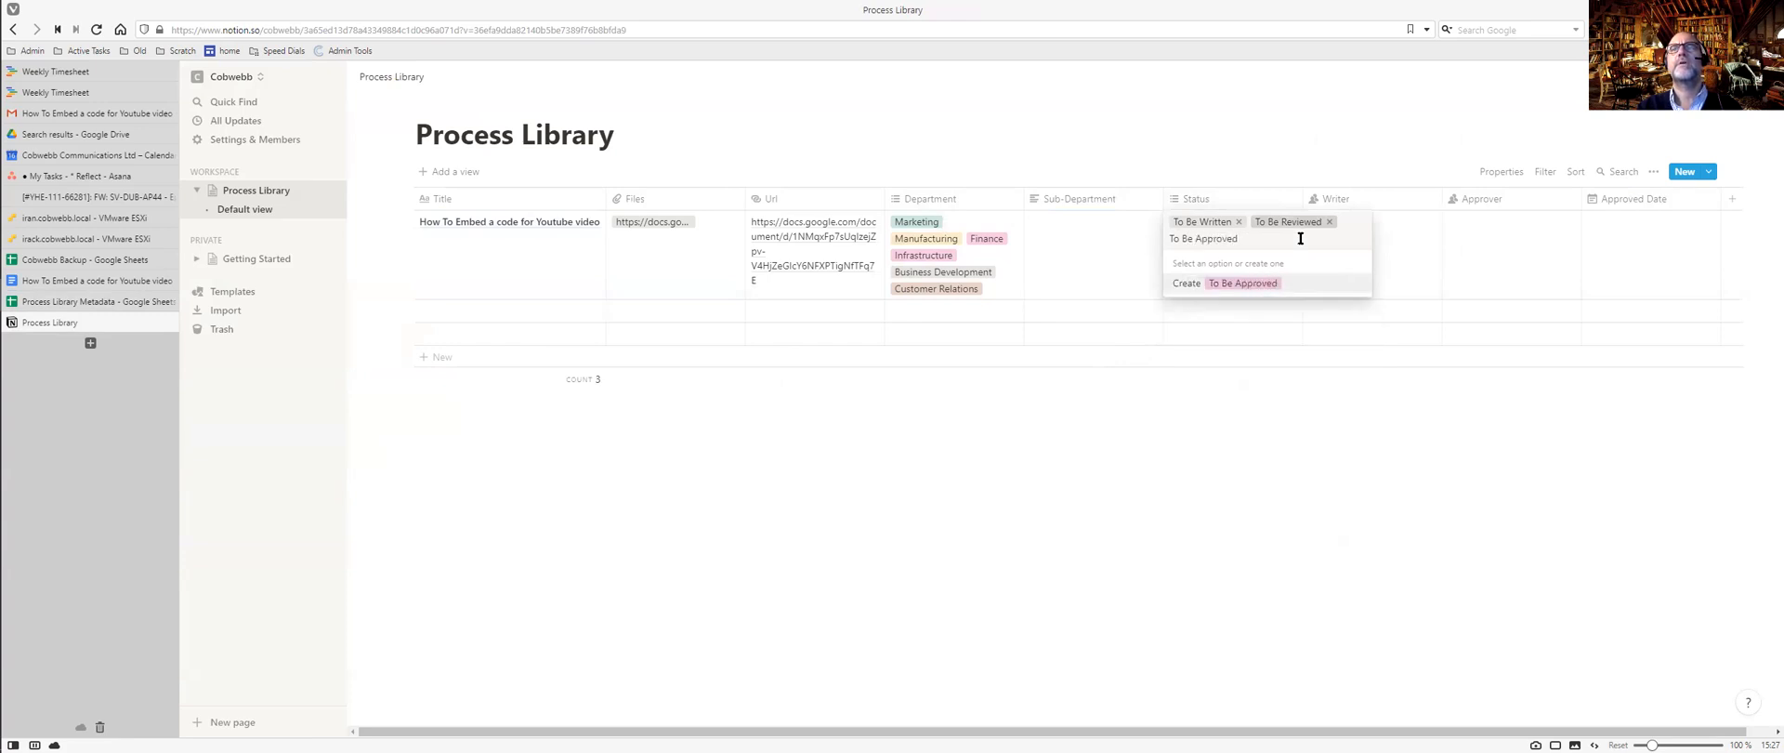
pyautogui.hotkey('ctrl', 'Tab')
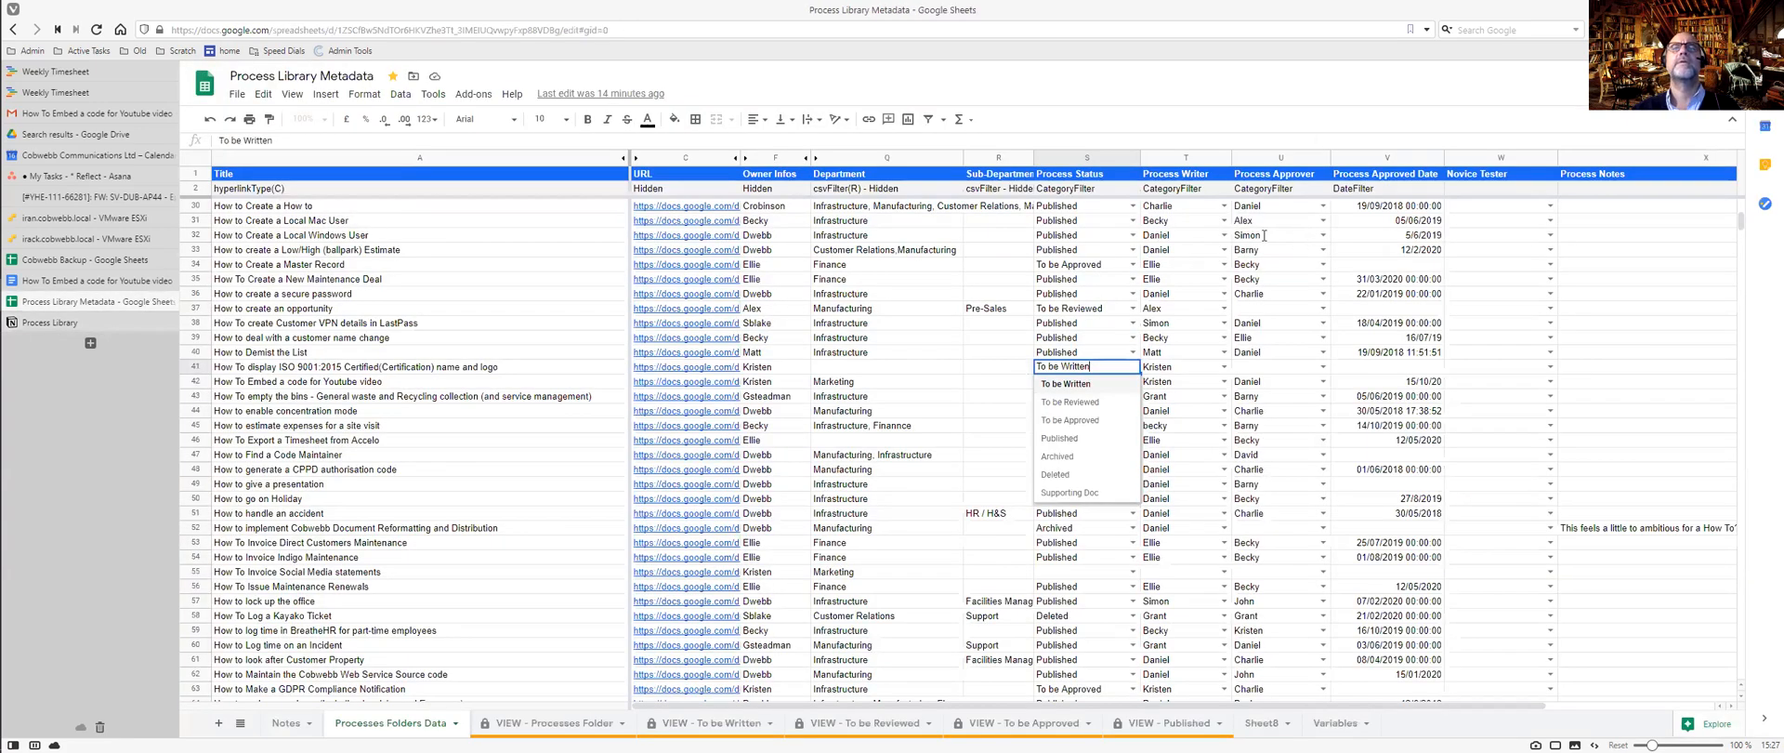
pyautogui.click(1132, 353)
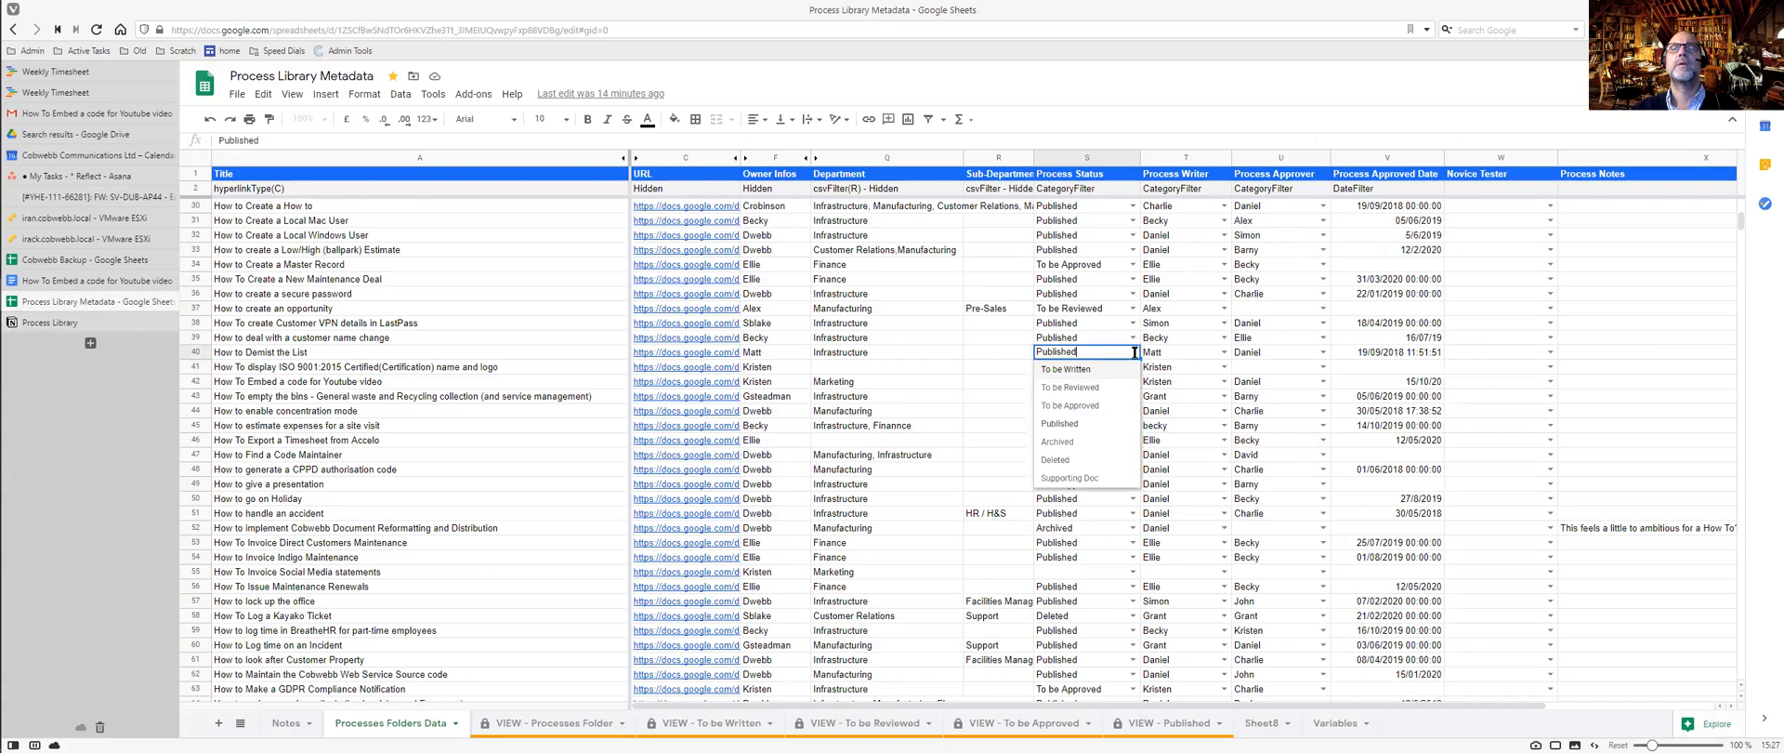
pyautogui.hotkey('ctrl', 'Tab')
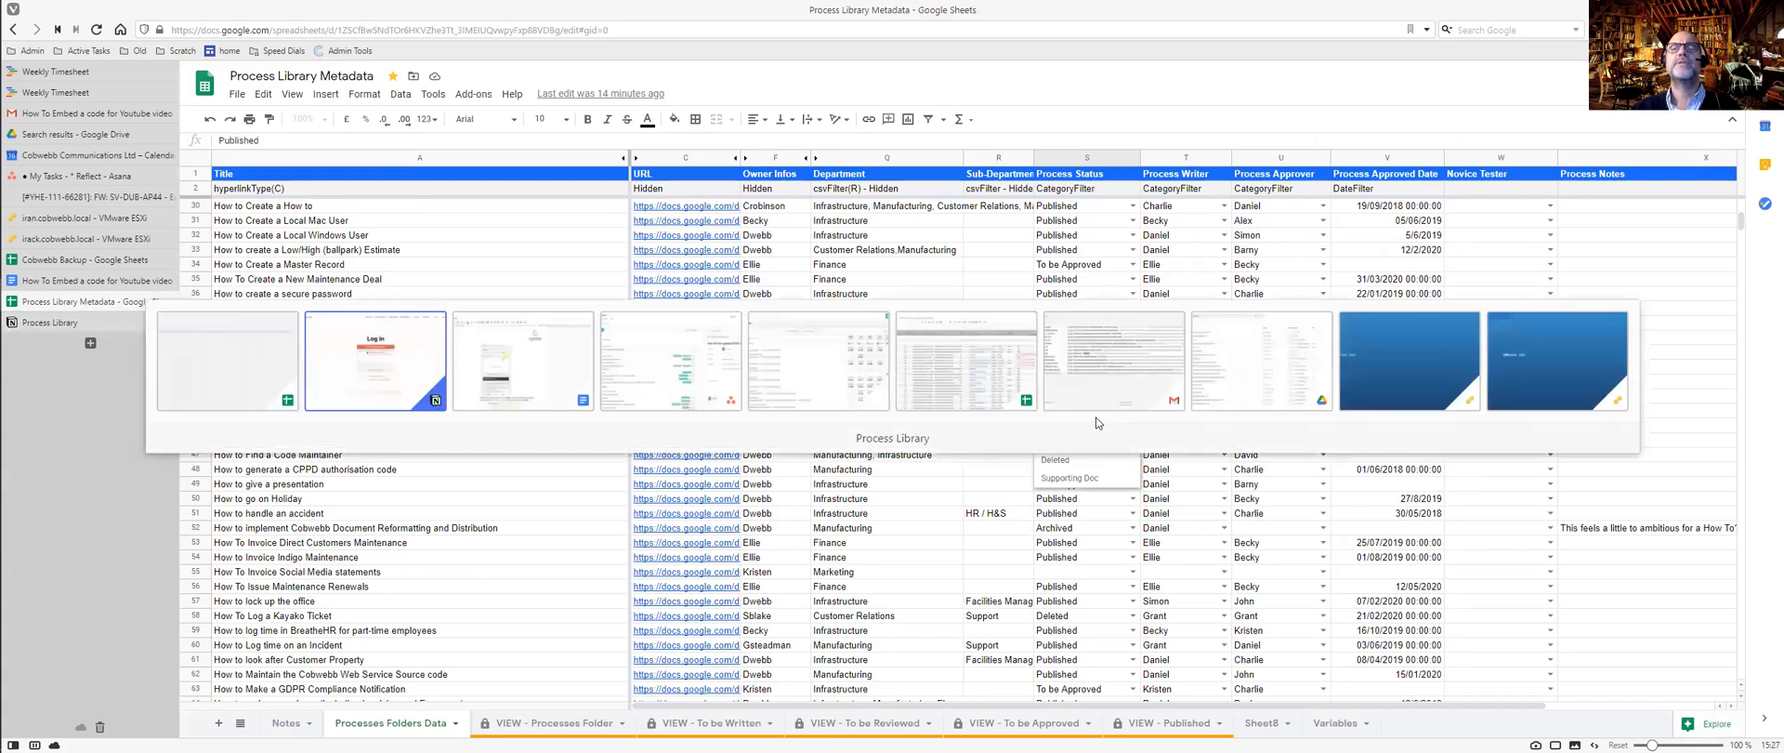
pyautogui.write('P')
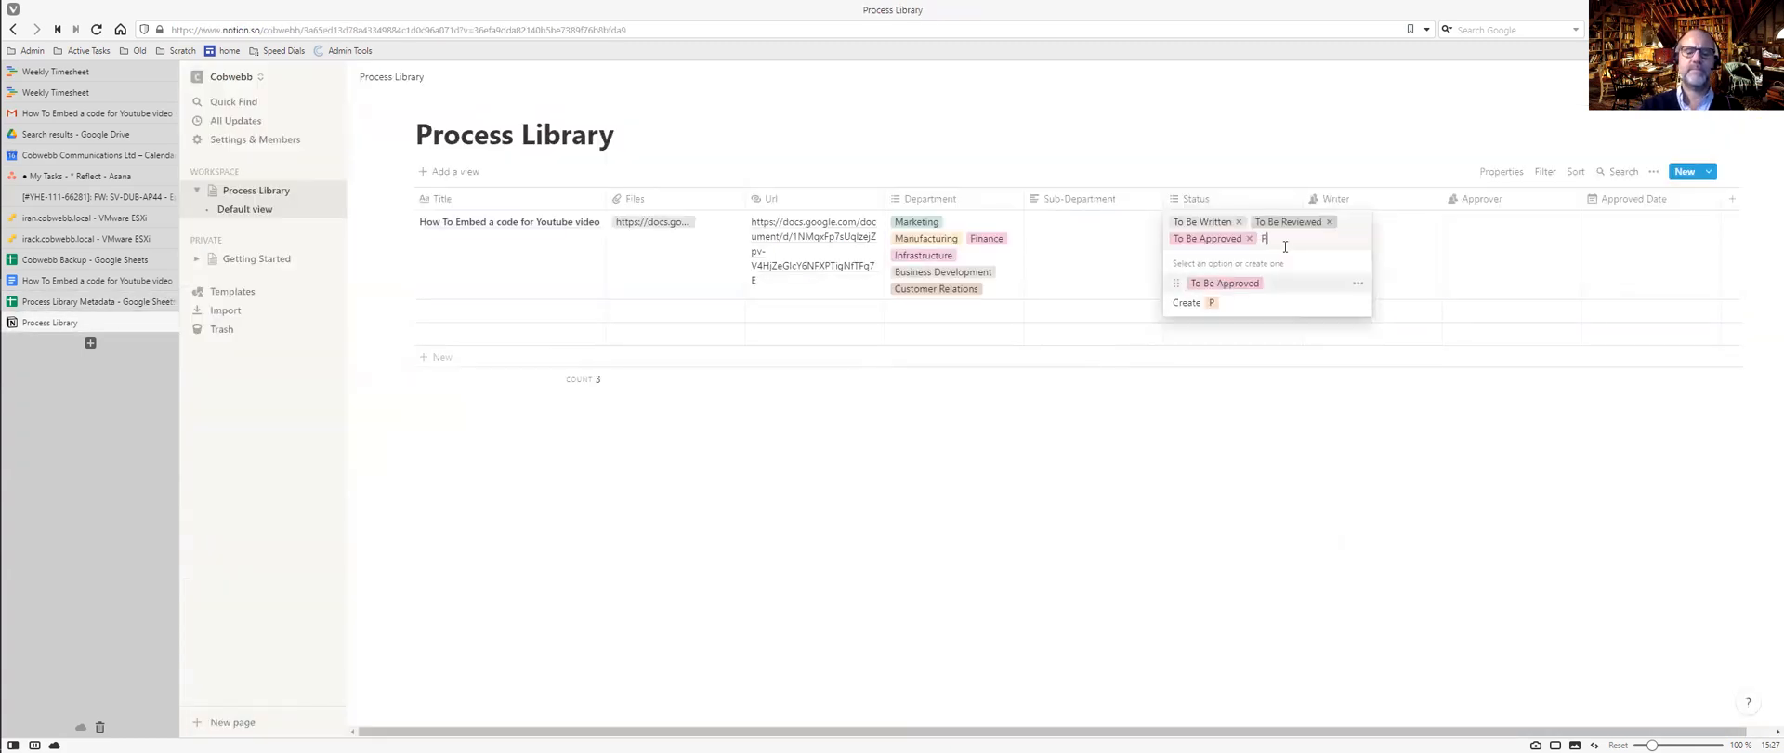
pyautogui.write('ublished')
pyautogui.press('Return')
pyautogui.write('Arch')
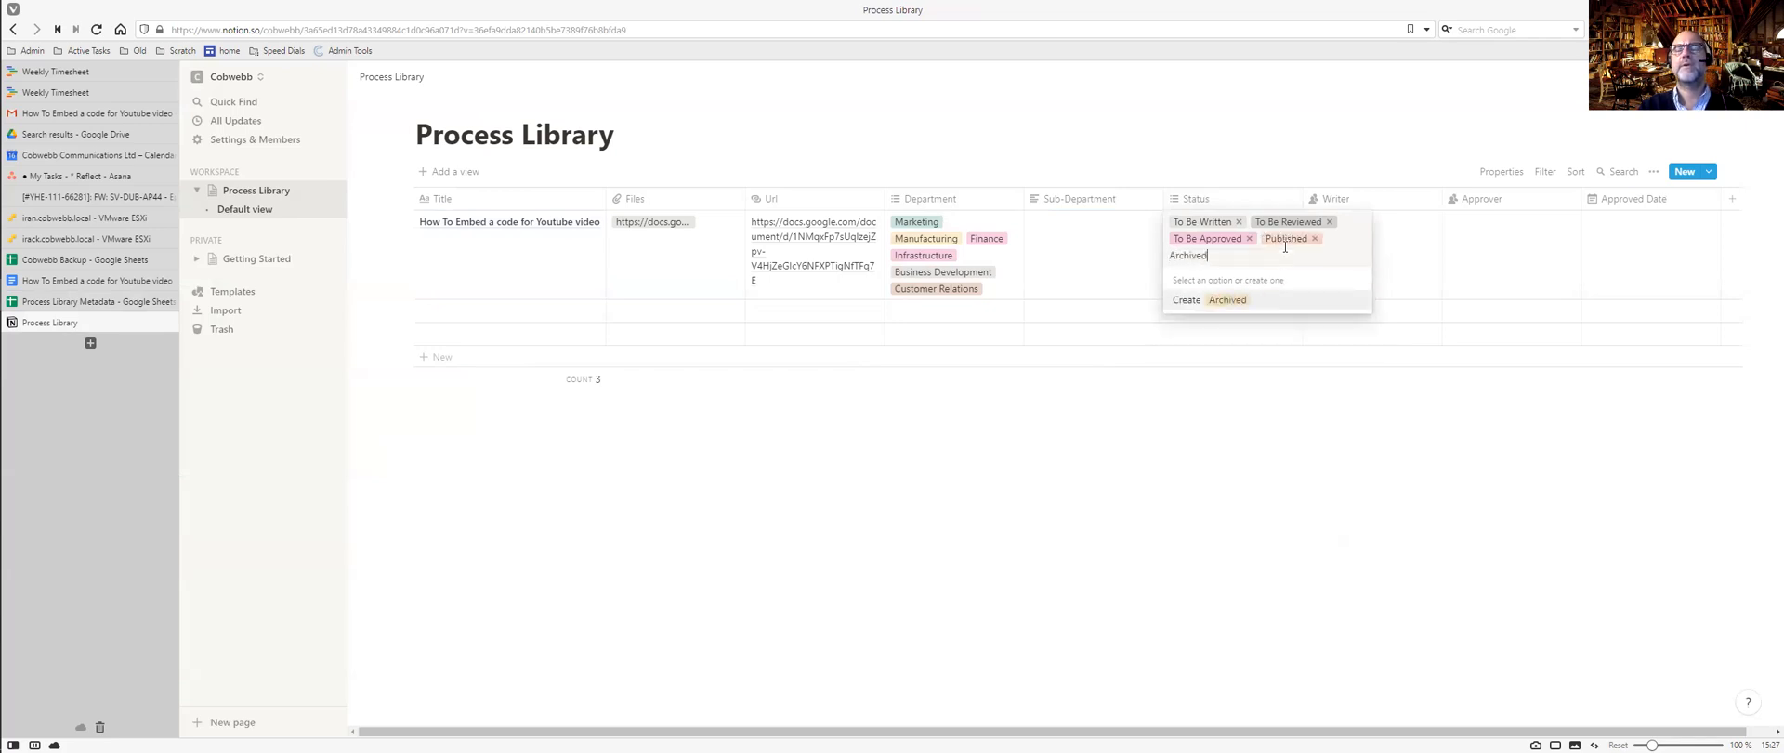
pyautogui.write('ived')
pyautogui.press('Return')
pyautogui.write('Suppo')
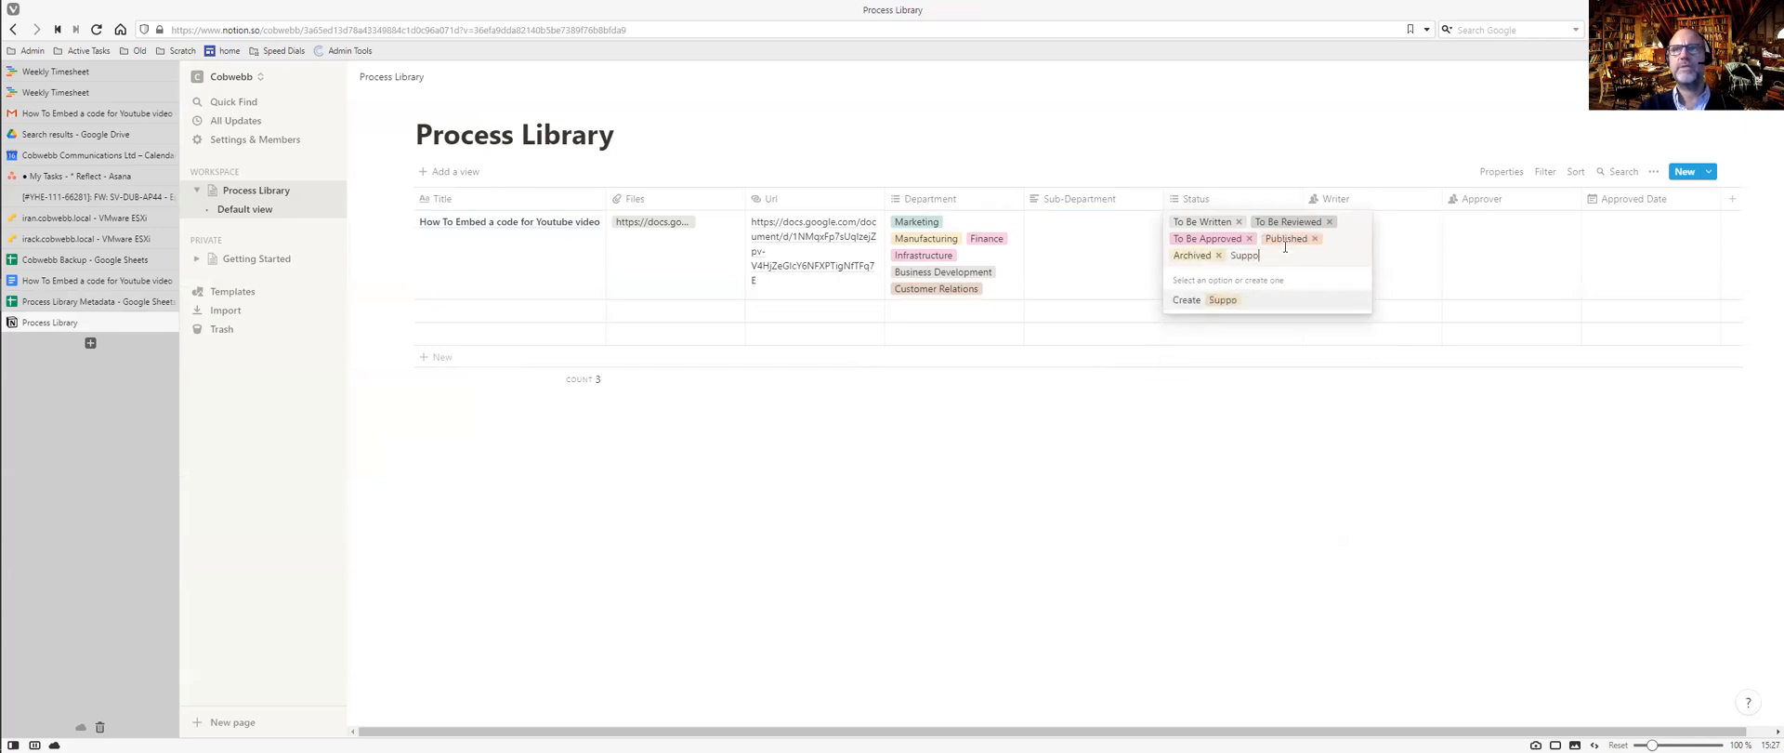
pyautogui.write('rting Documentation')
pyautogui.press('Return')
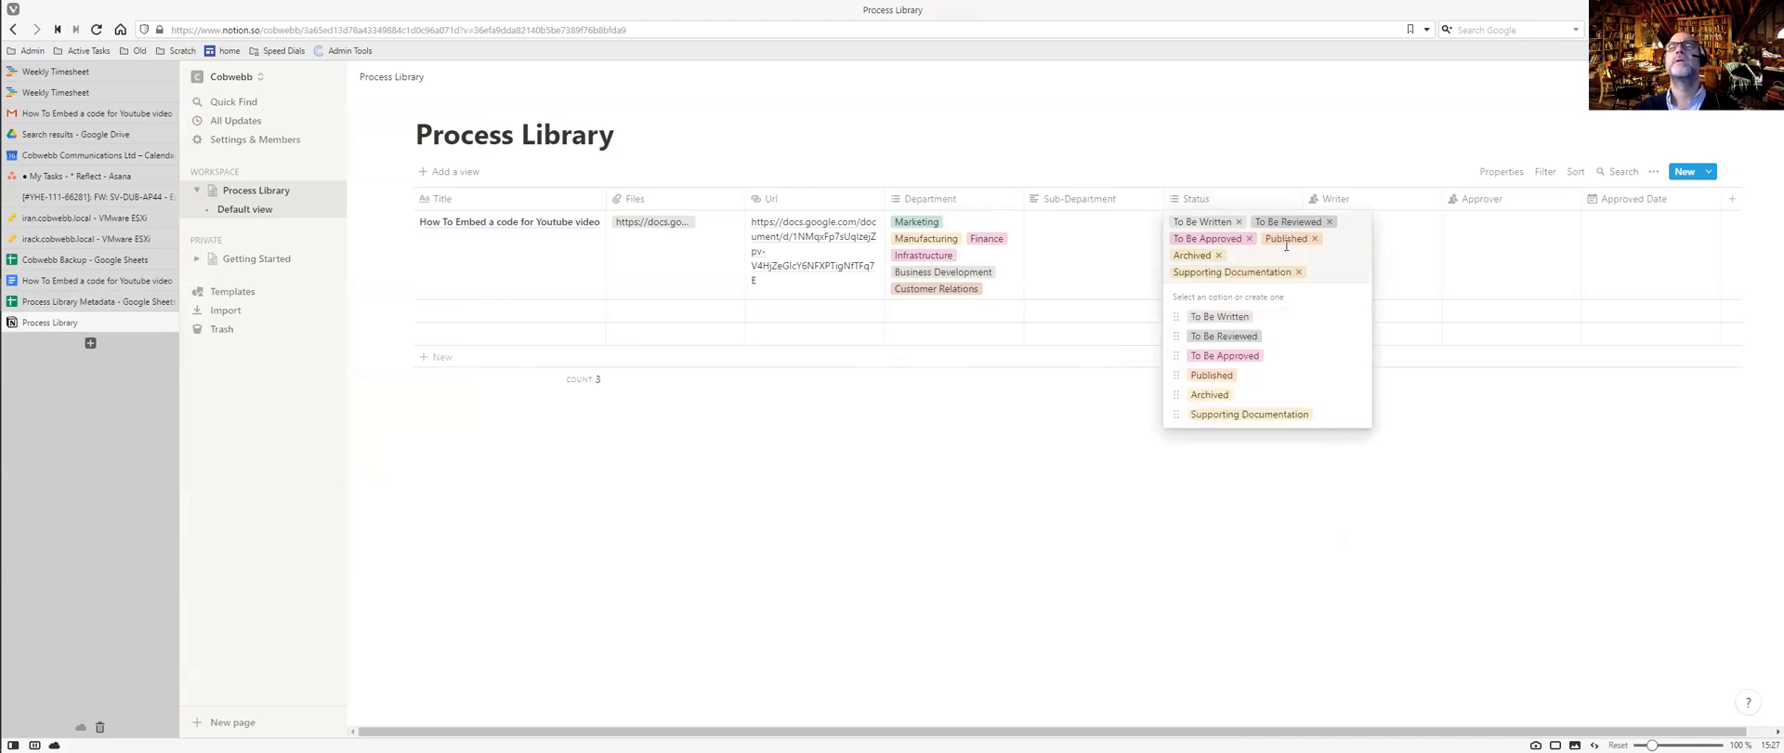
pyautogui.press('Escape')
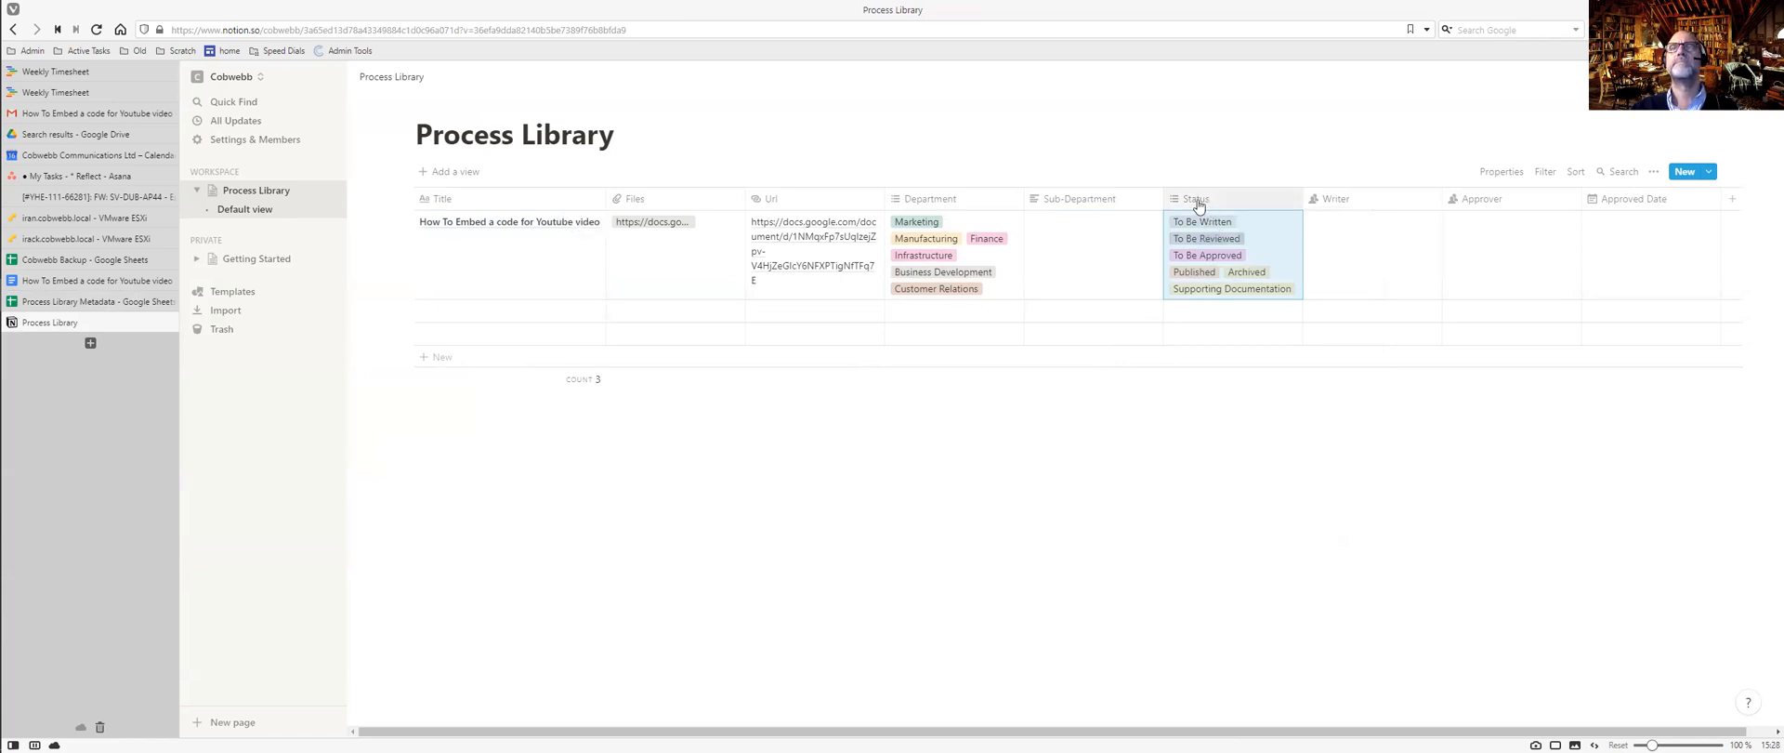
# Review the Status property's type and options without changing them.
pyautogui.click(1198, 203)
pyautogui.click(1305, 276)
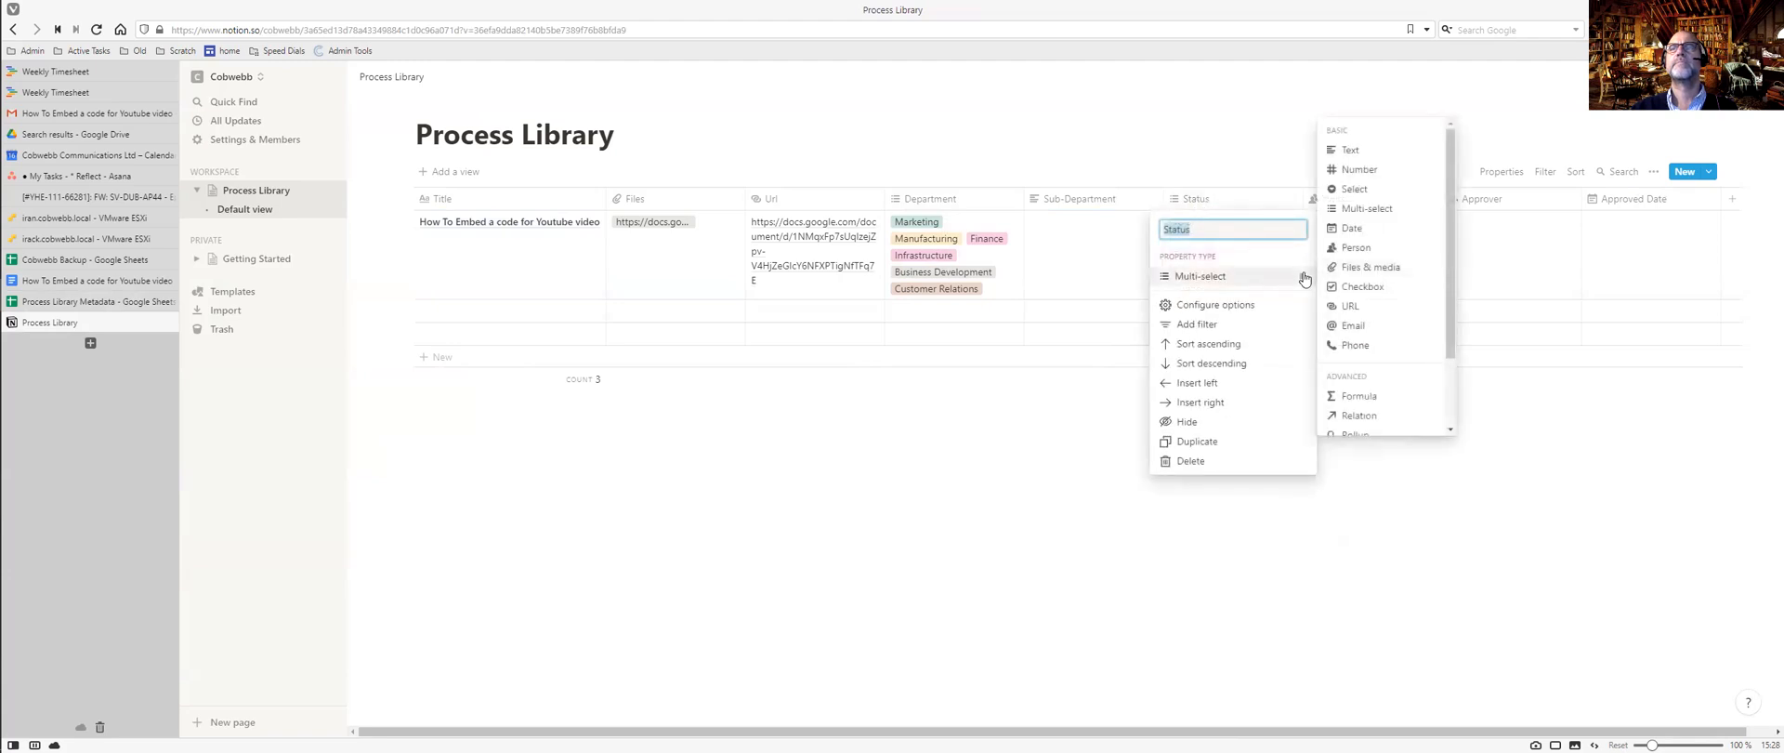
pyautogui.click(1187, 306)
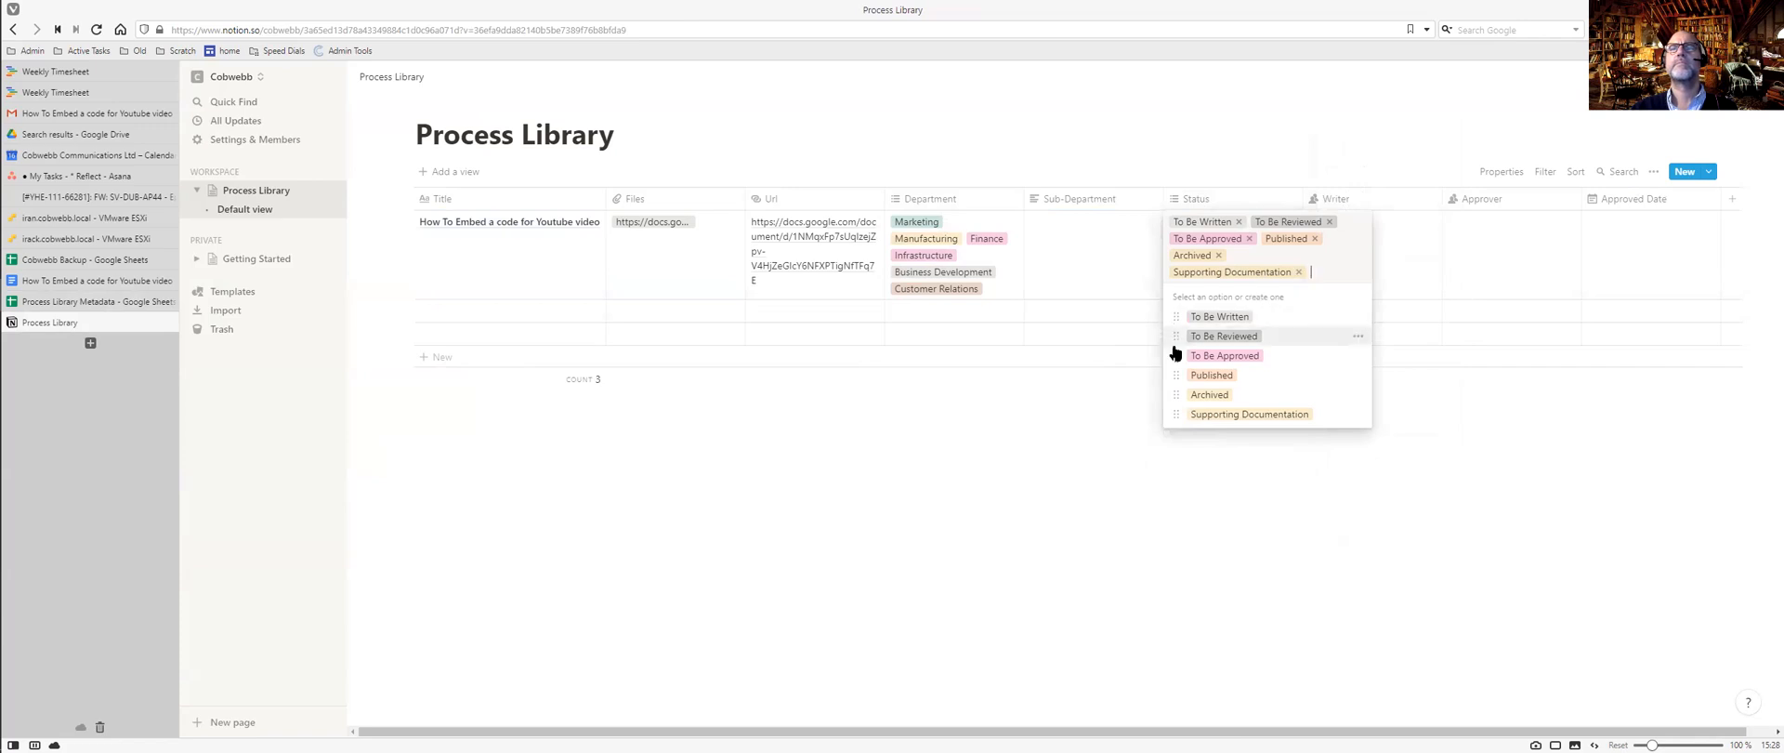
pyautogui.press('Escape')
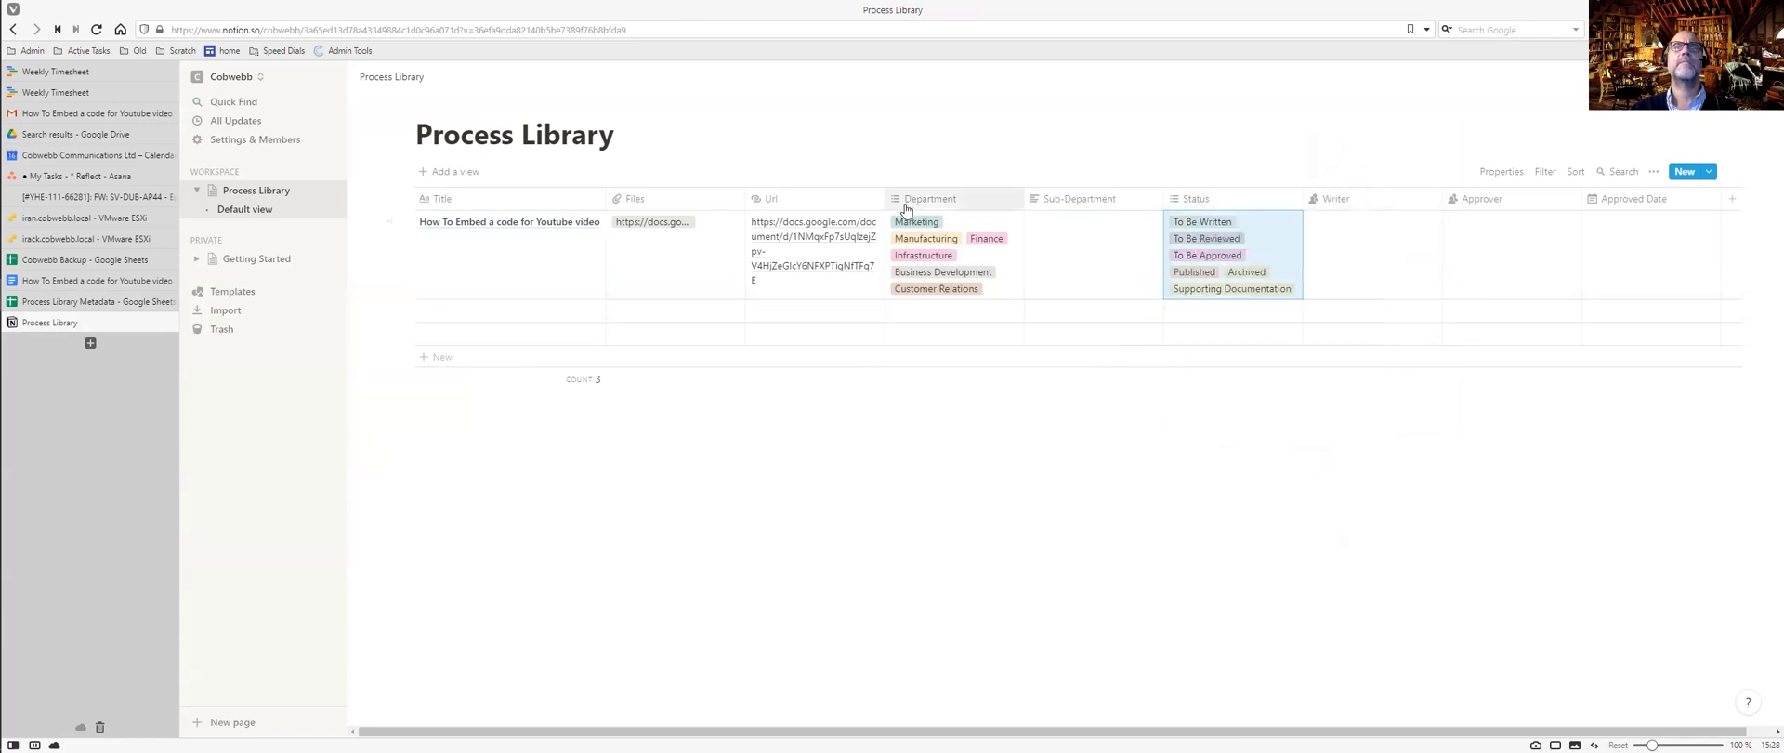
# Drag the Department options into alphabetical order, Business Development first through Marketing last.
pyautogui.click(898, 204)
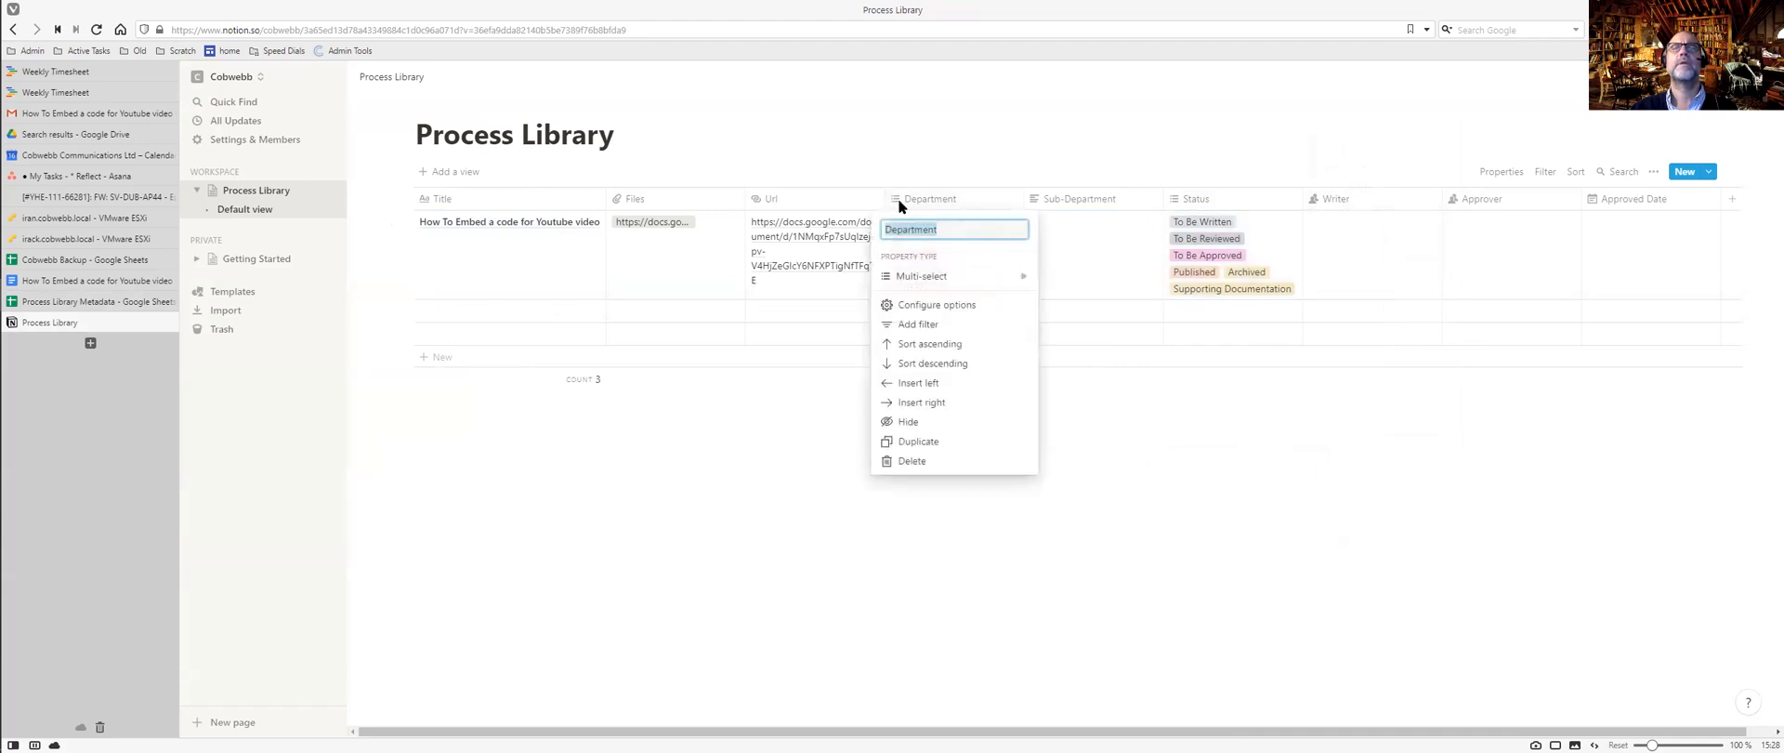
pyautogui.moveTo(936, 282)
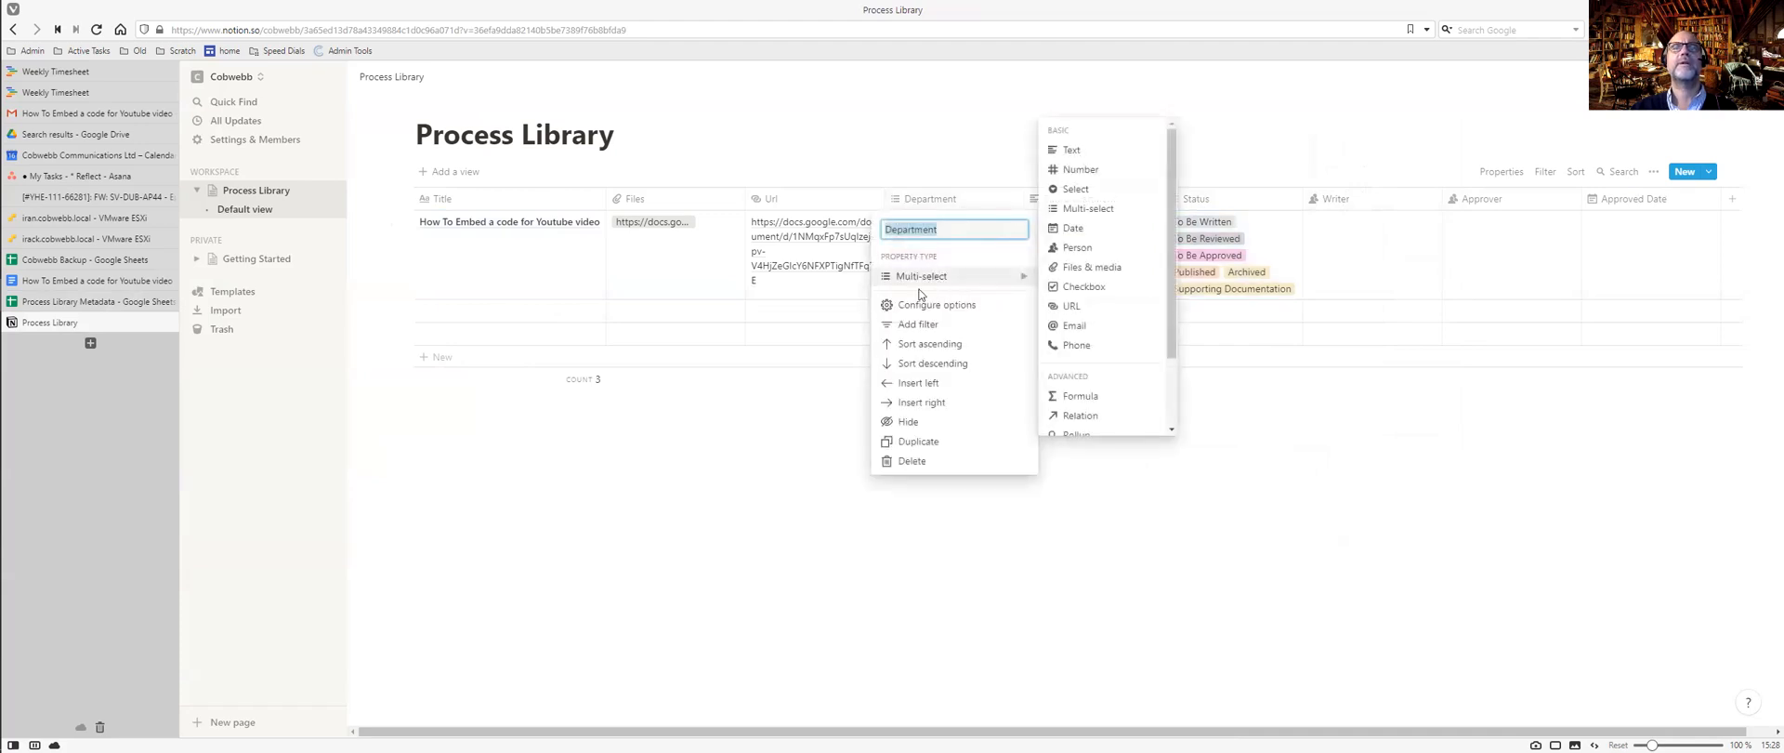
pyautogui.click(929, 305)
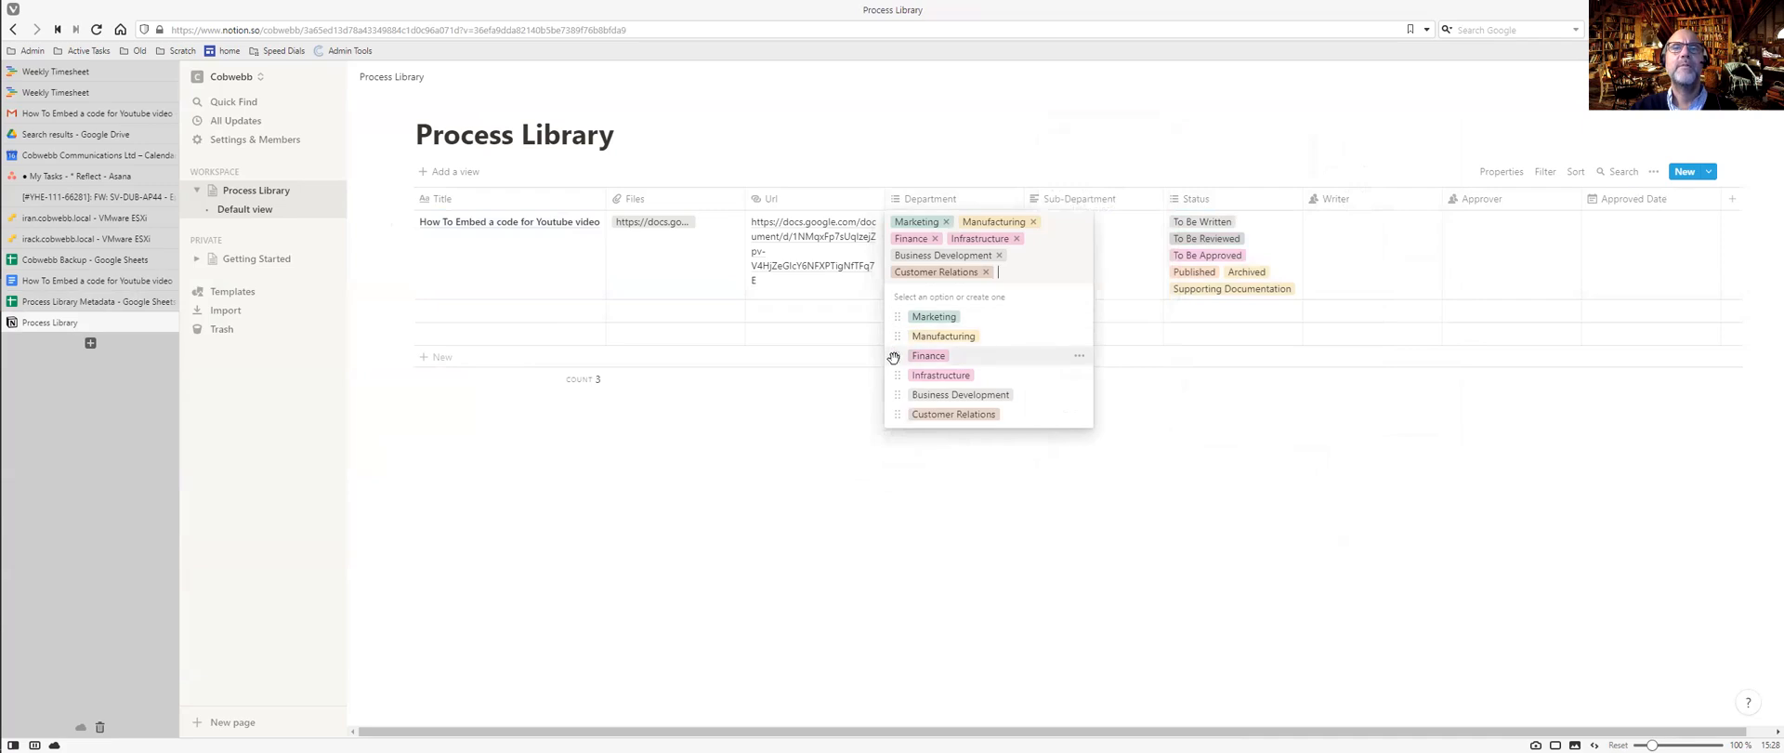
pyautogui.moveTo(897, 416); pyautogui.dragTo(896, 315)
pyautogui.moveTo(898, 416); pyautogui.dragTo(898, 316)
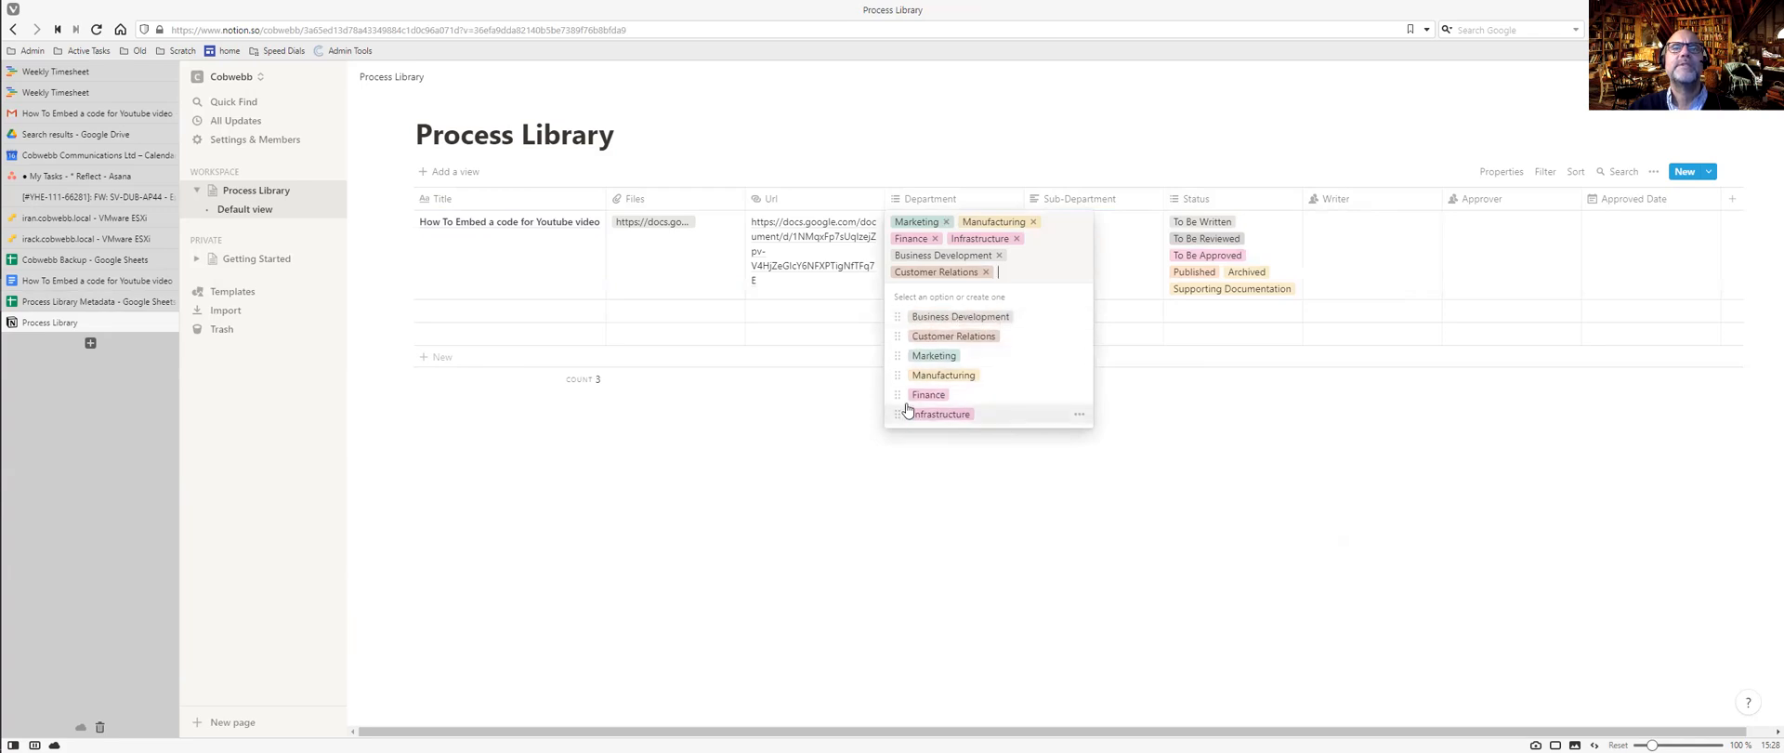
pyautogui.moveTo(897, 394); pyautogui.dragTo(898, 355)
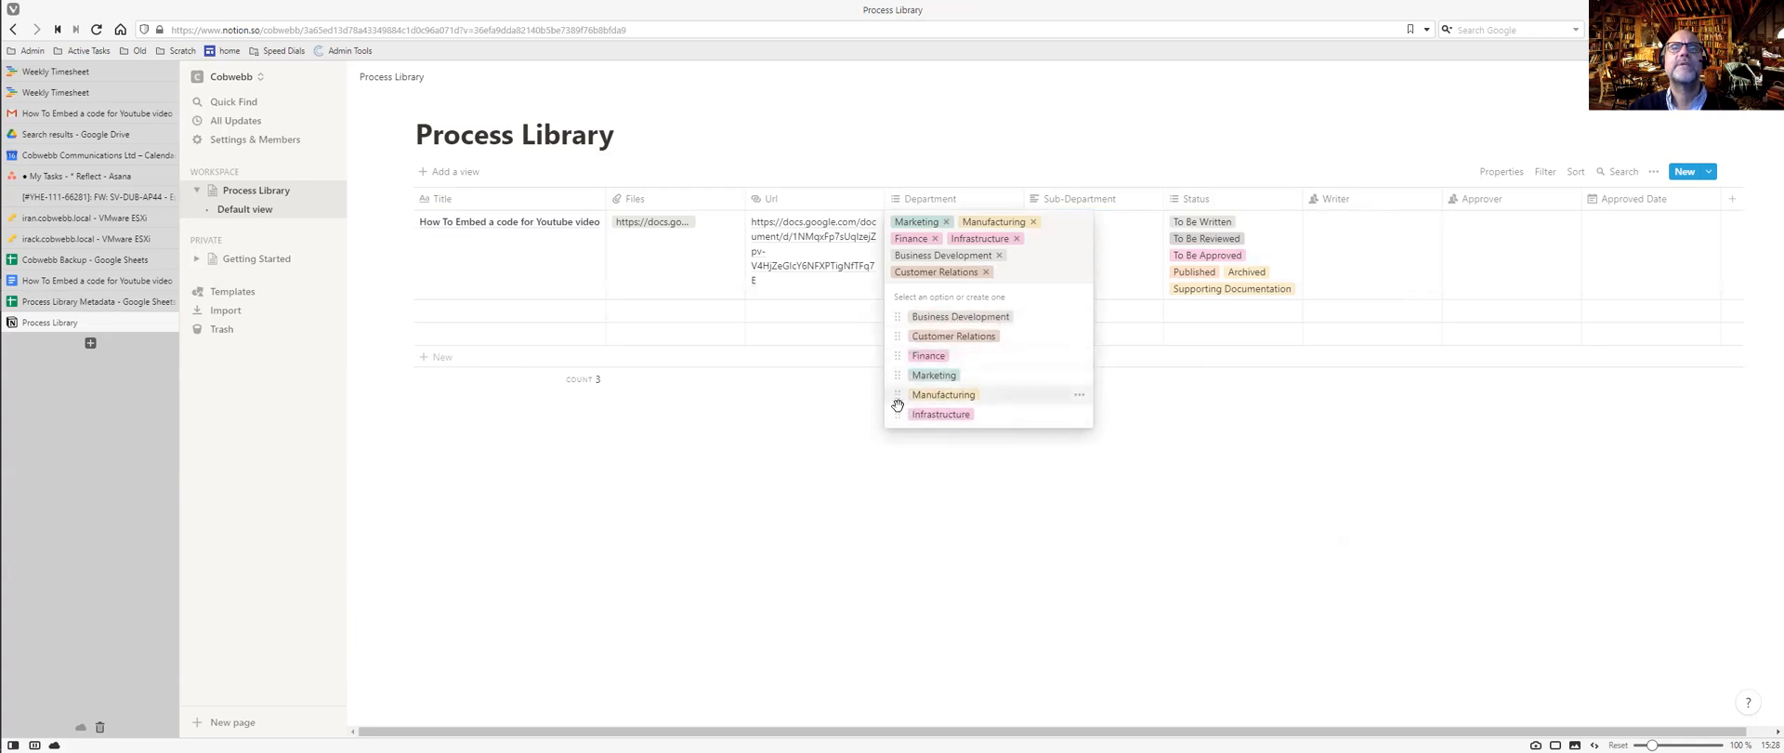
pyautogui.moveTo(897, 414)
pyautogui.mouseDown()
pyautogui.moveTo(898, 375)
pyautogui.moveTo(897, 392)
pyautogui.mouseUp()
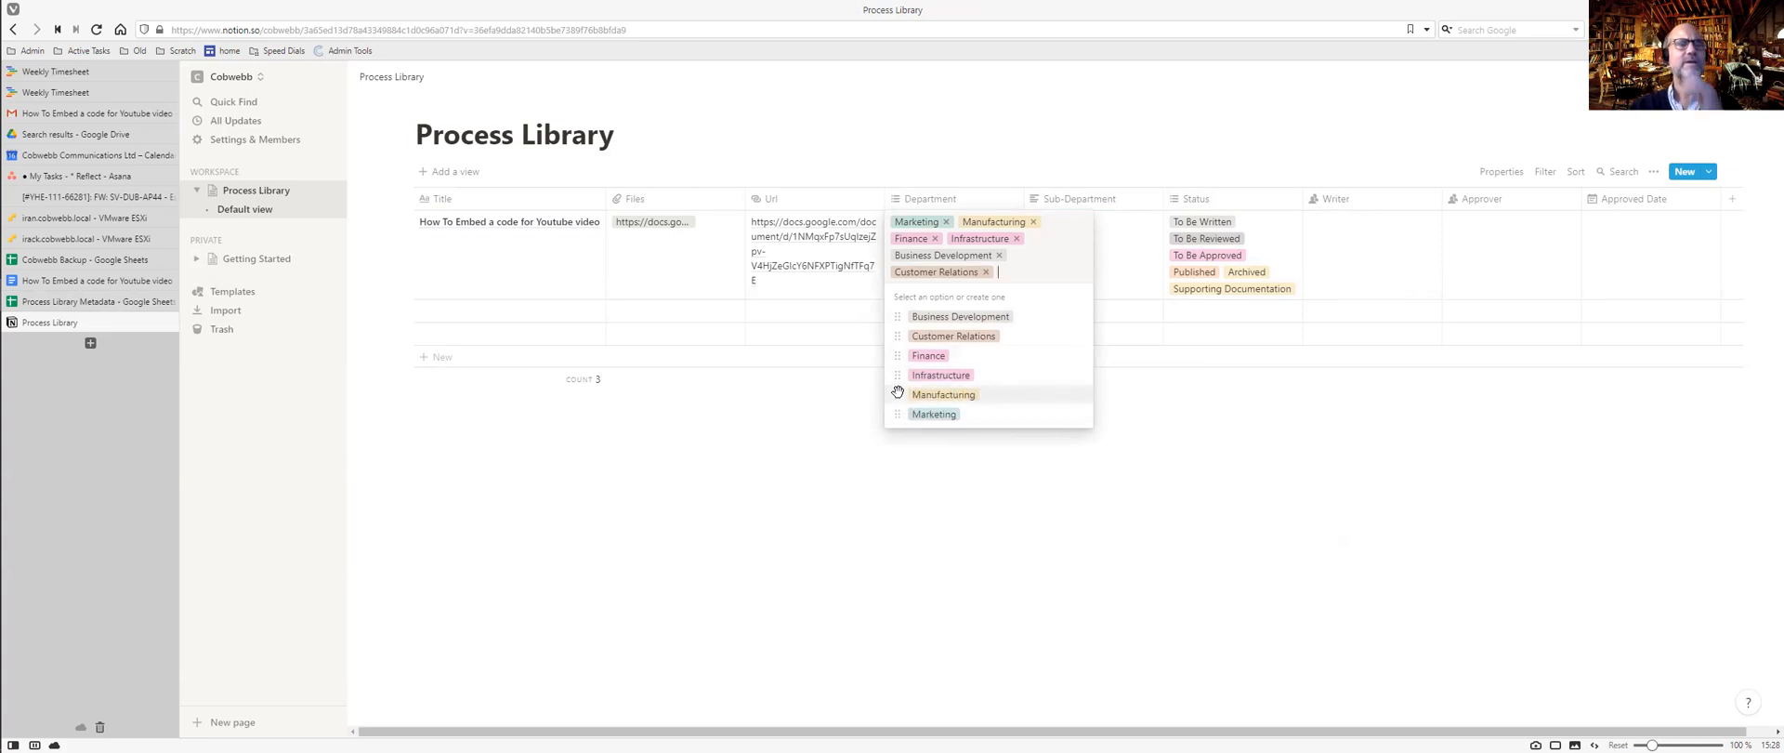
pyautogui.press('Escape')
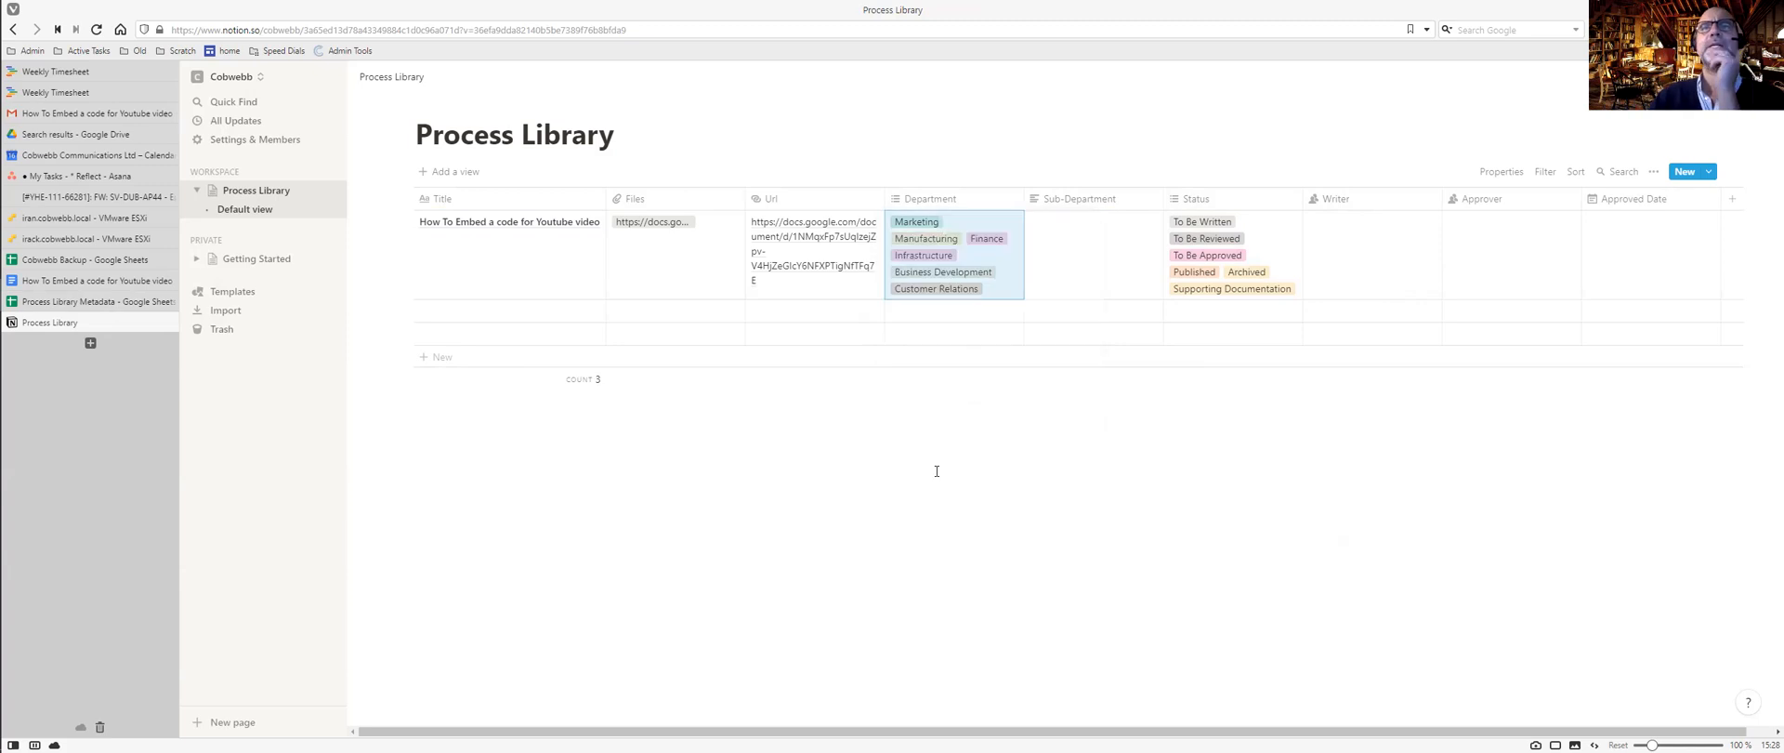
# Assign the same team member as both Writer and Approver on the first entry.
pyautogui.click(1344, 202)
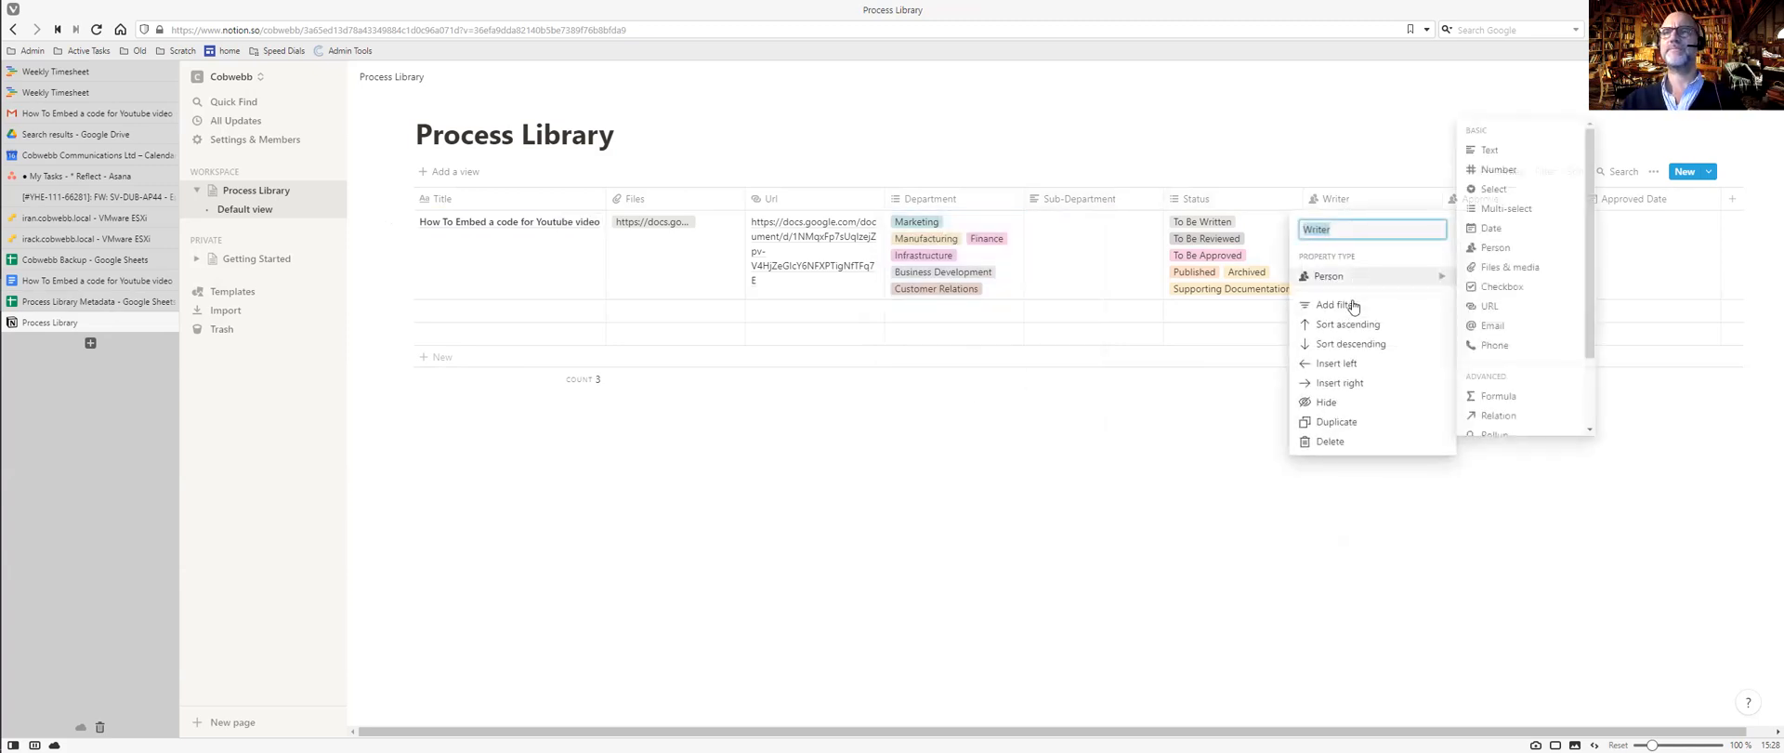
pyautogui.click(1229, 419)
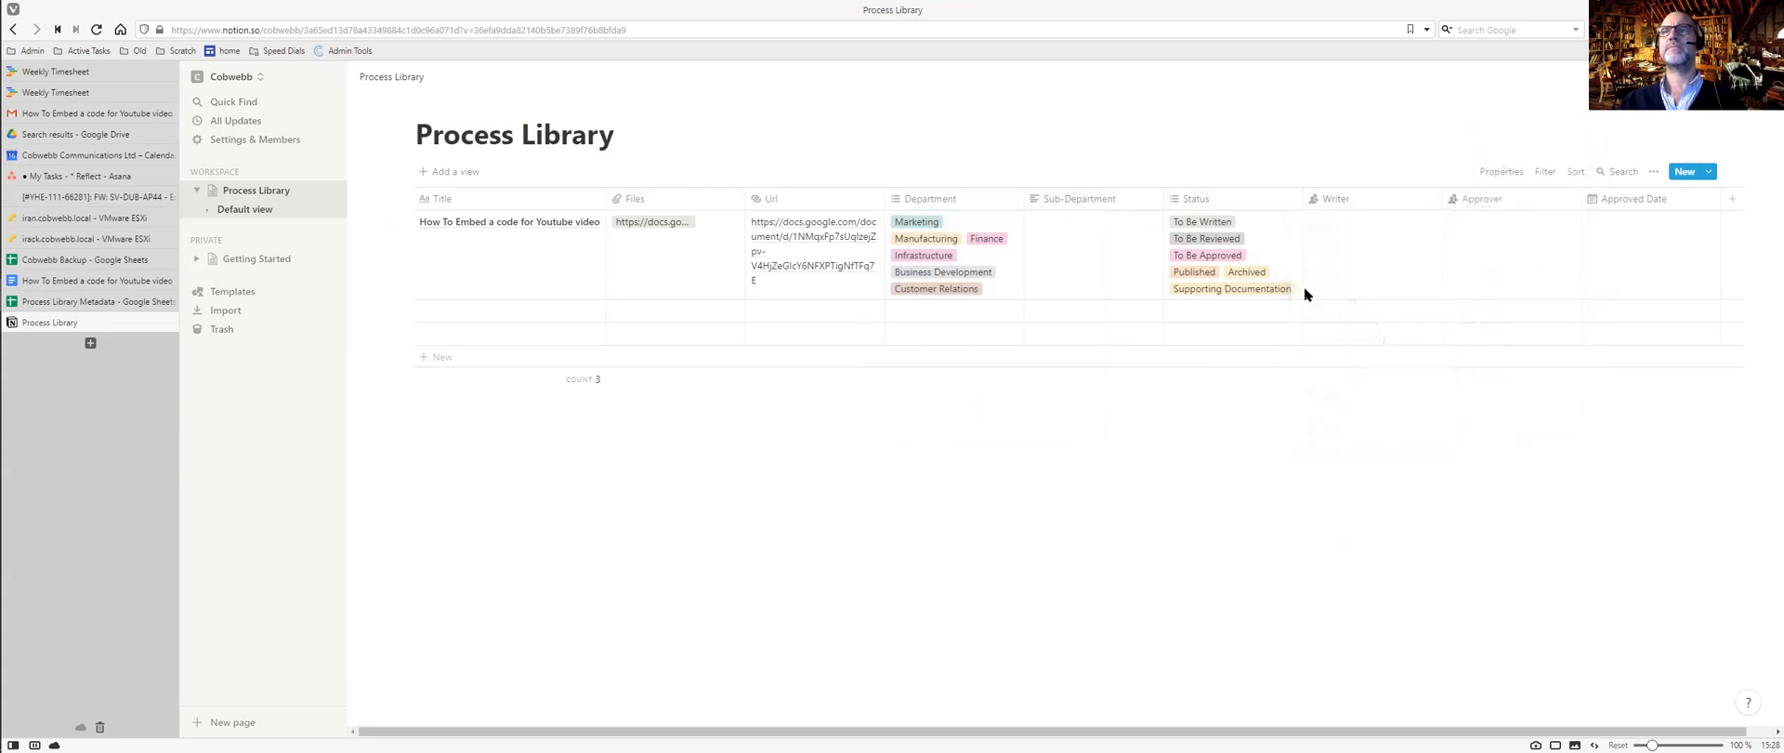
pyautogui.click(1352, 252)
pyautogui.click(1353, 271)
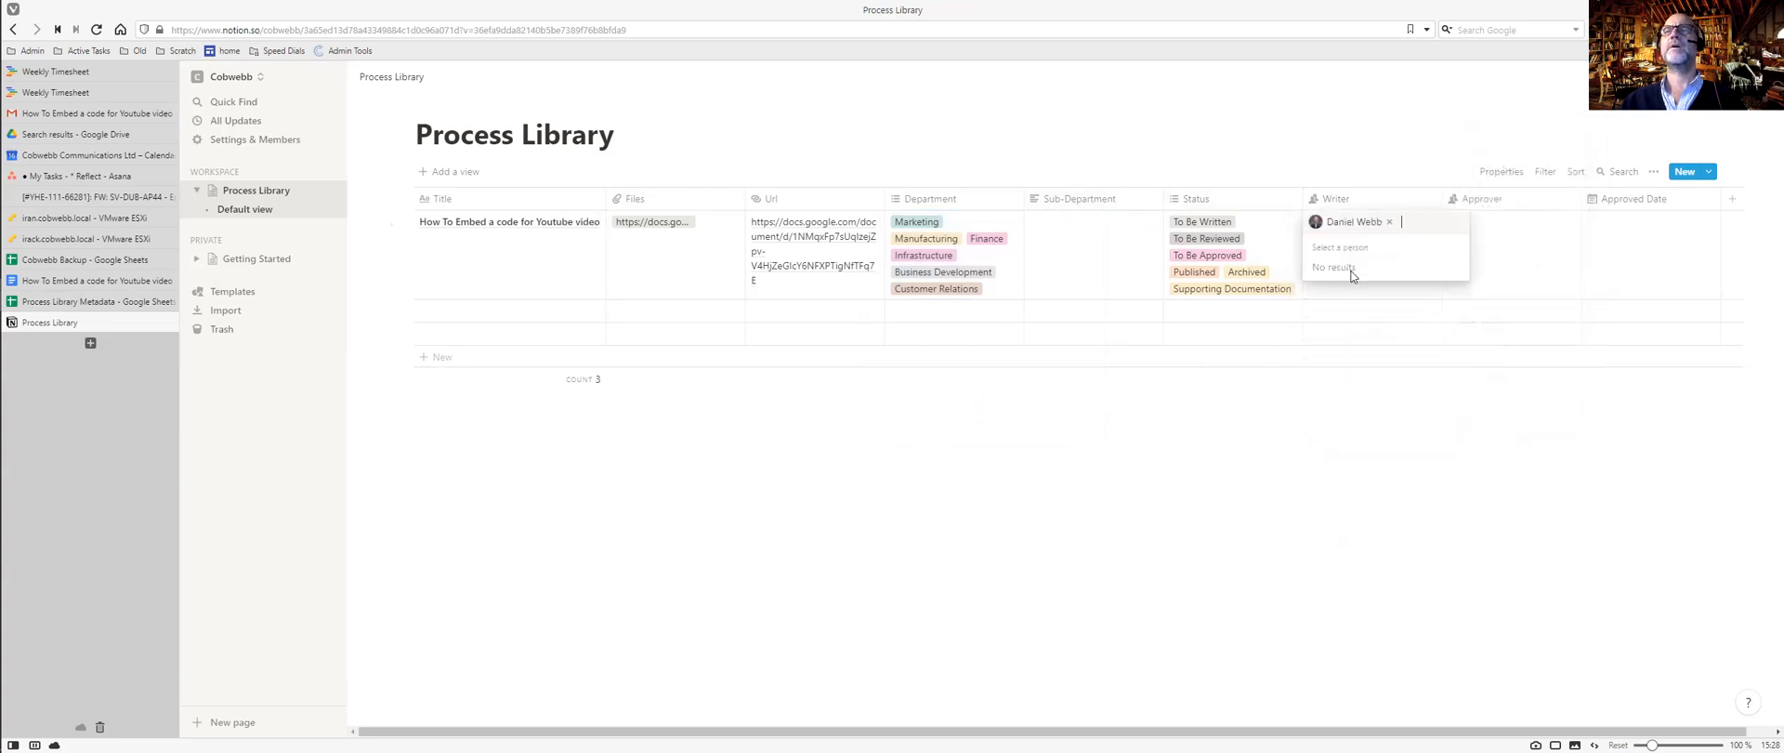
pyautogui.click(1513, 239)
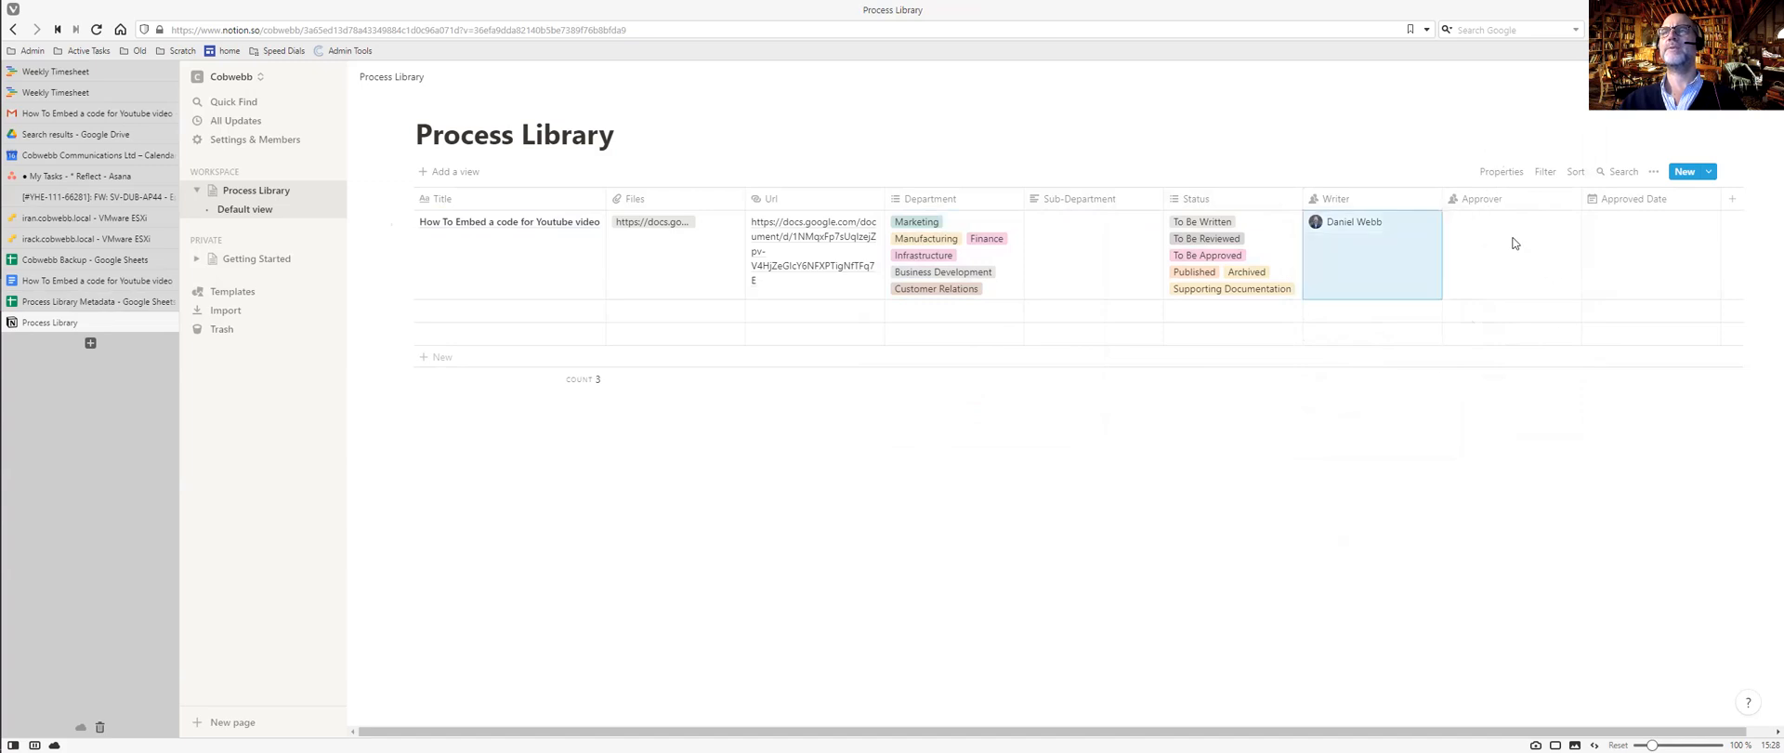
pyautogui.click(1513, 239)
pyautogui.click(1487, 270)
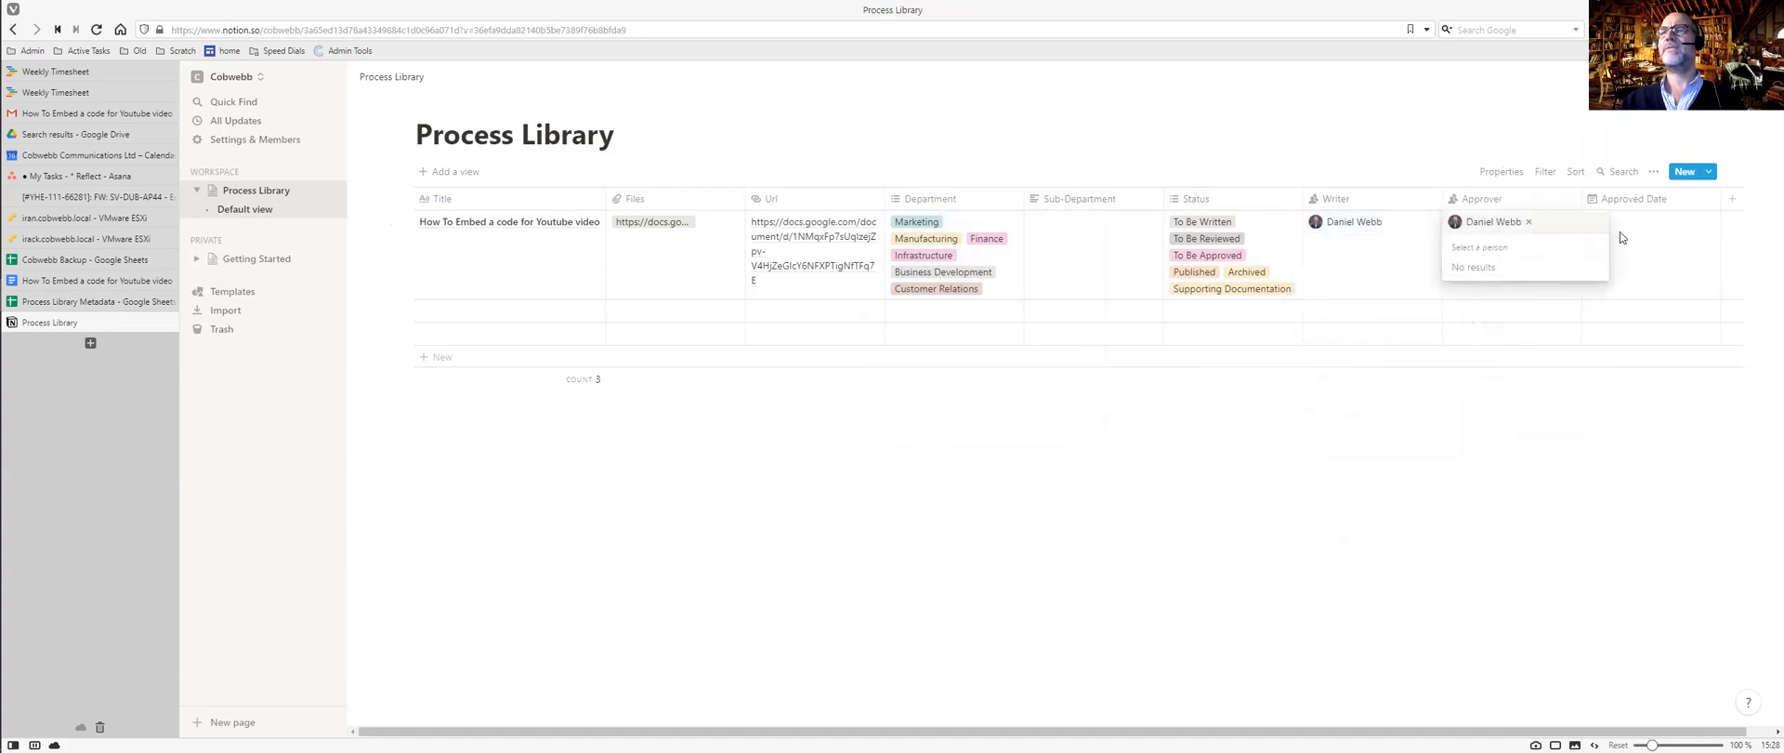
pyautogui.click(1637, 261)
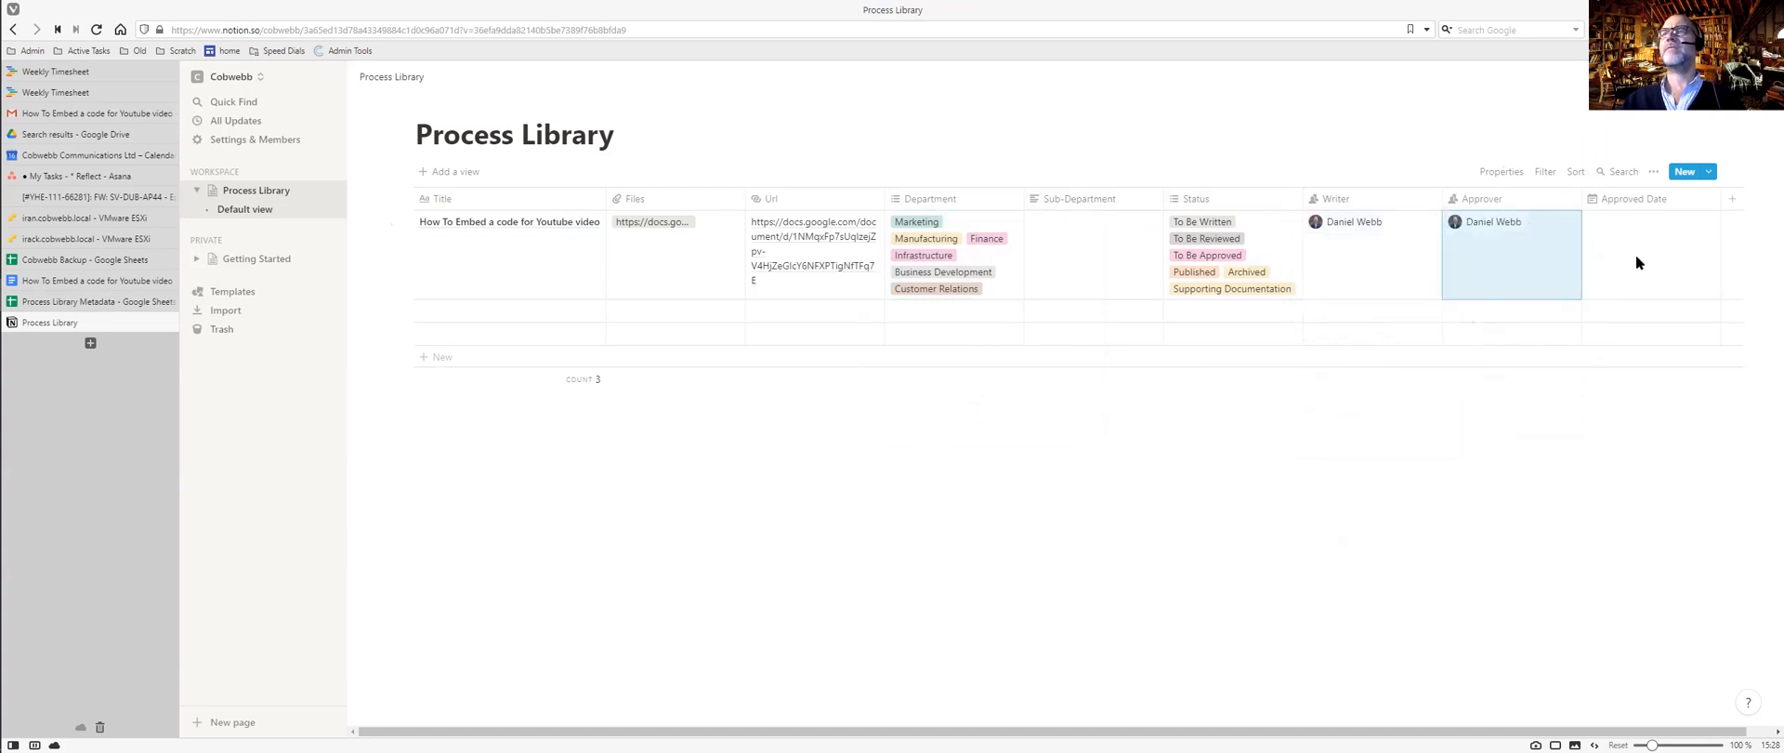
# Set the entry's Approved Date to Oct 16, 2020.
pyautogui.click(1633, 233)
pyautogui.hotkey('ctrl', 'Tab')
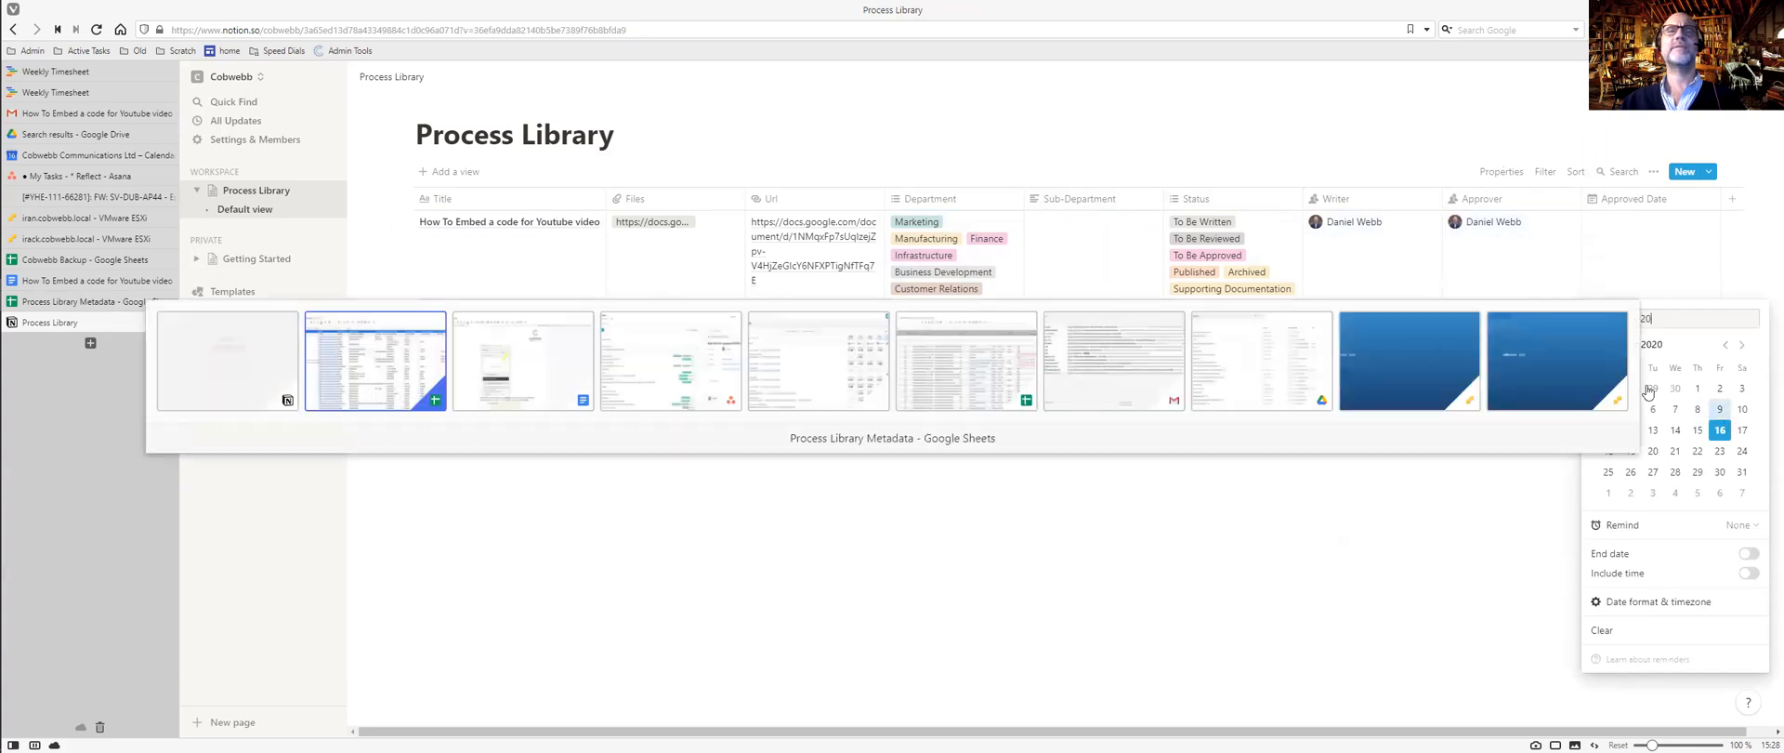
pyautogui.click(1397, 357)
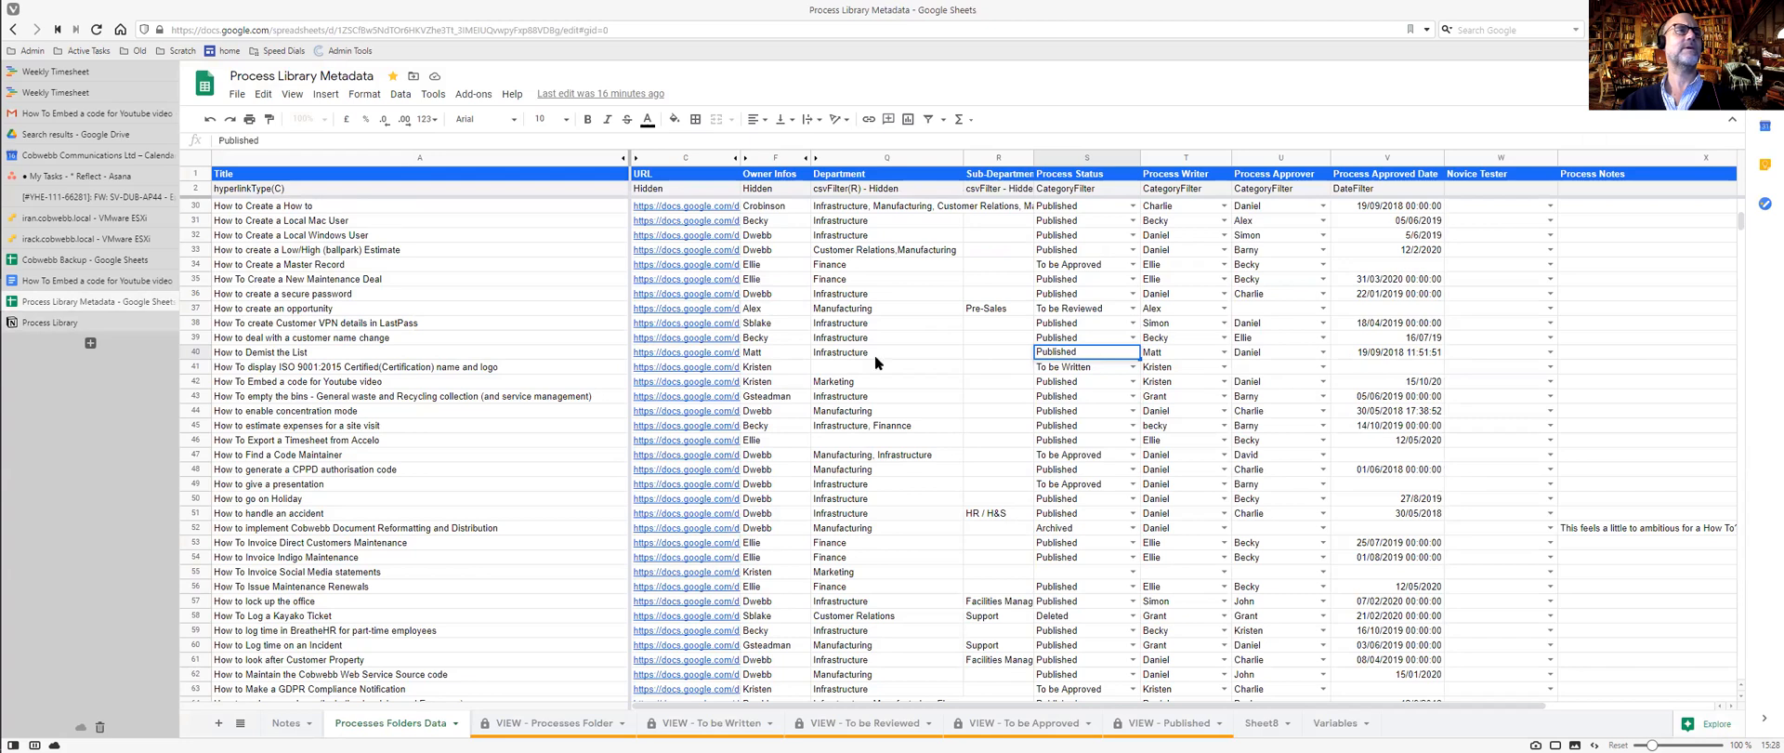
pyautogui.hotkey('ctrl', 'Tab')
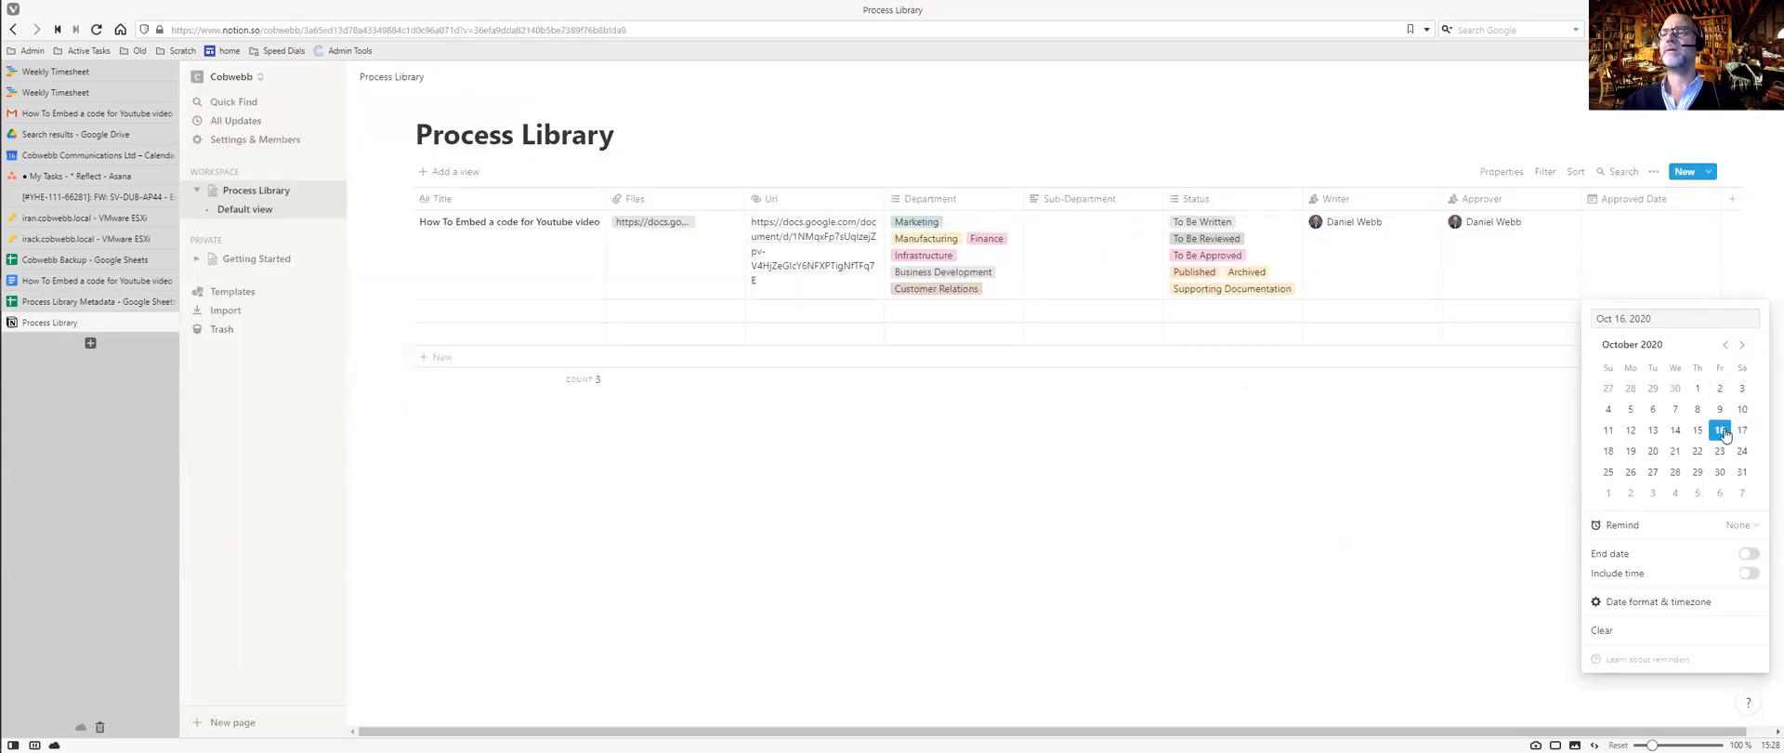
pyautogui.click(1452, 443)
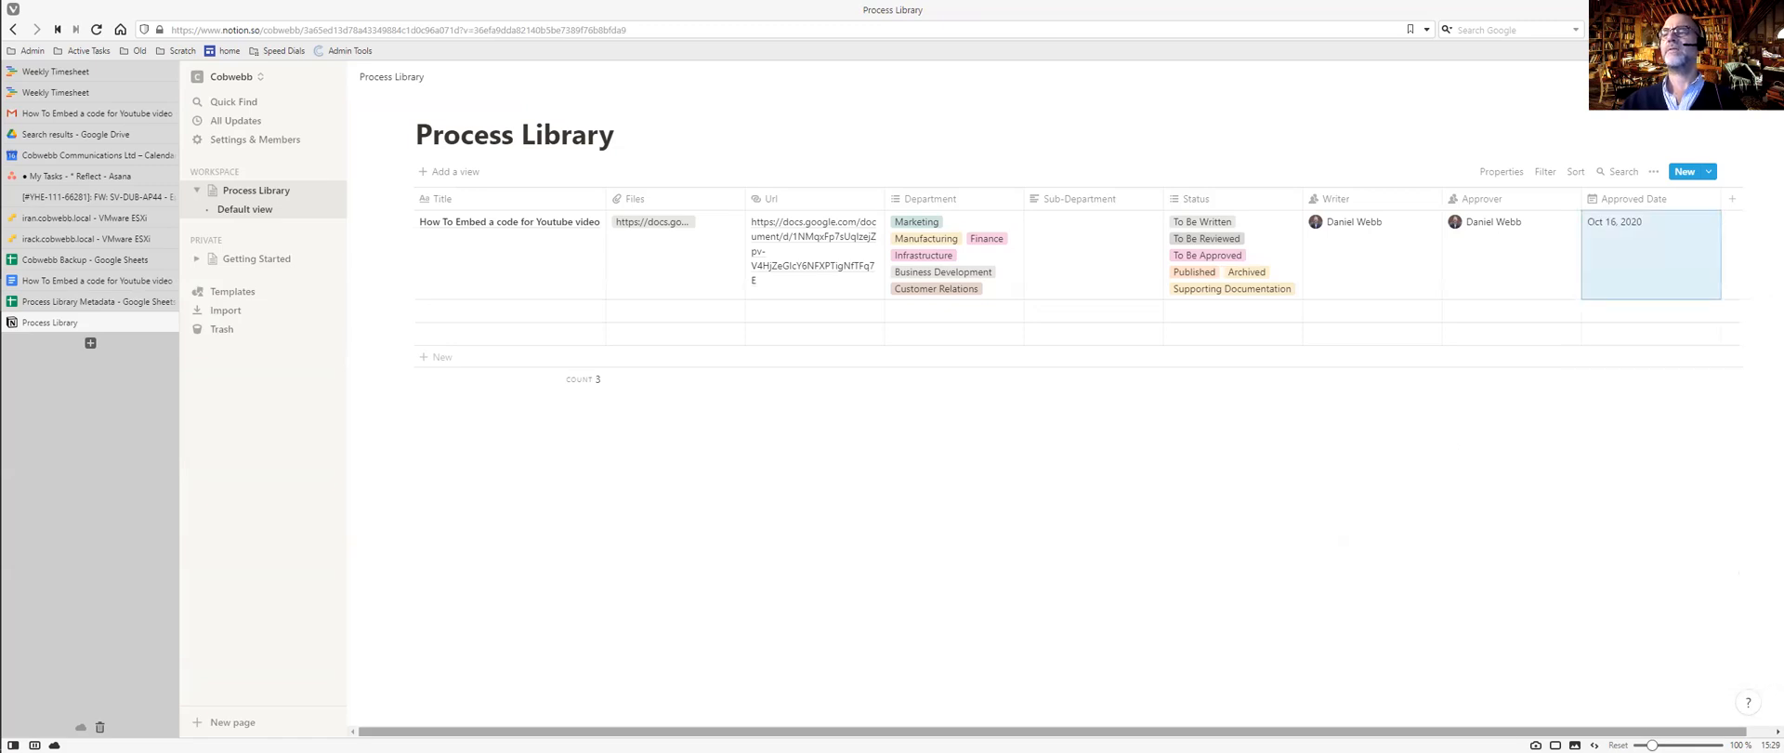
pyautogui.moveTo(1643, 732); pyautogui.dragTo(1673, 732)
pyautogui.hotkey('ctrl', 'Tab')
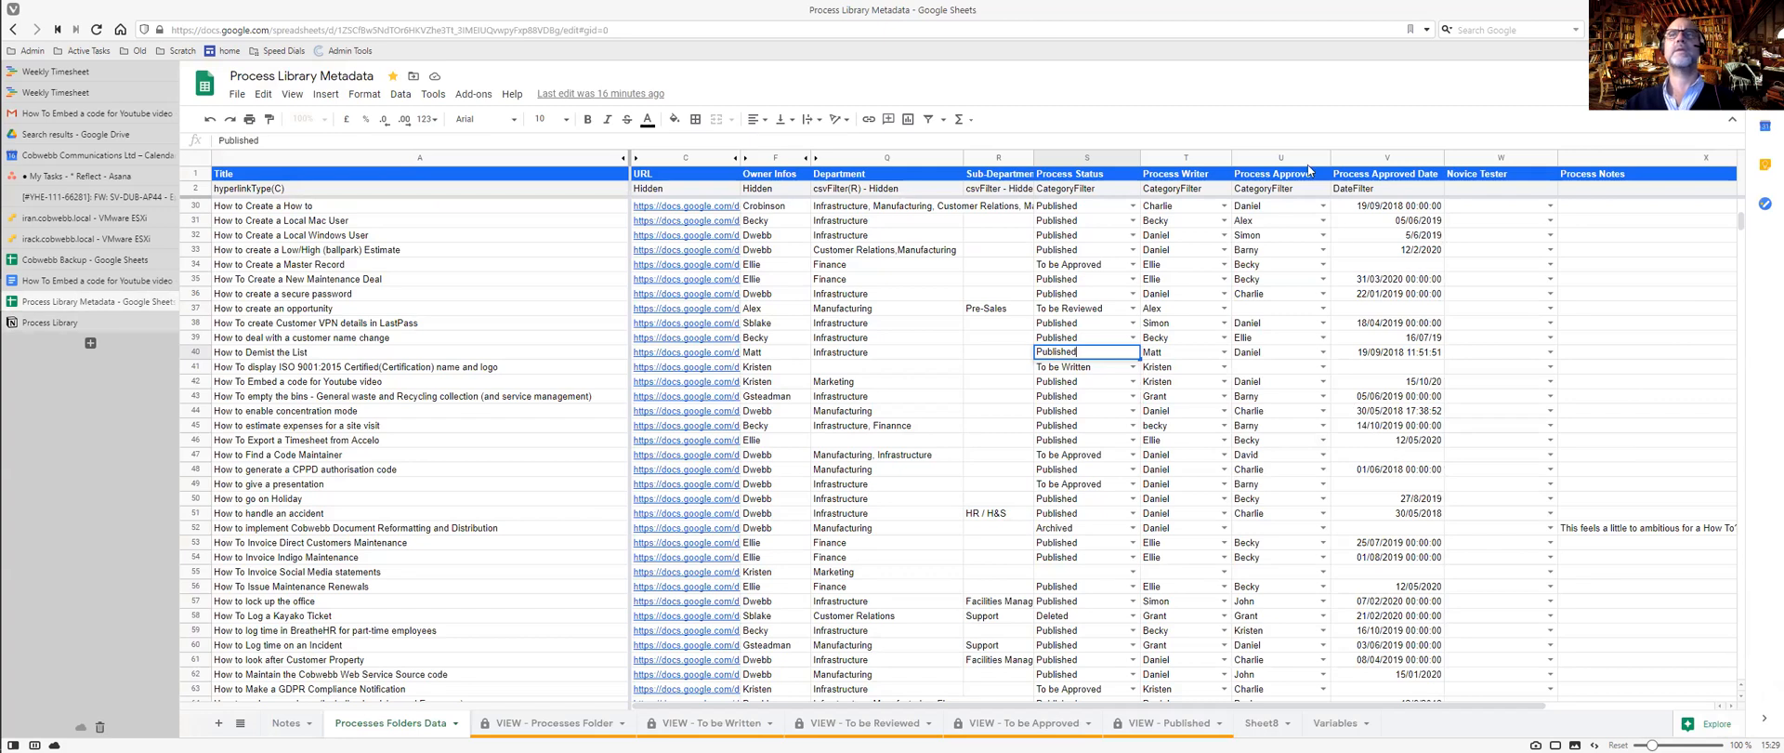
pyautogui.hotkey('ctrl', 'Tab')
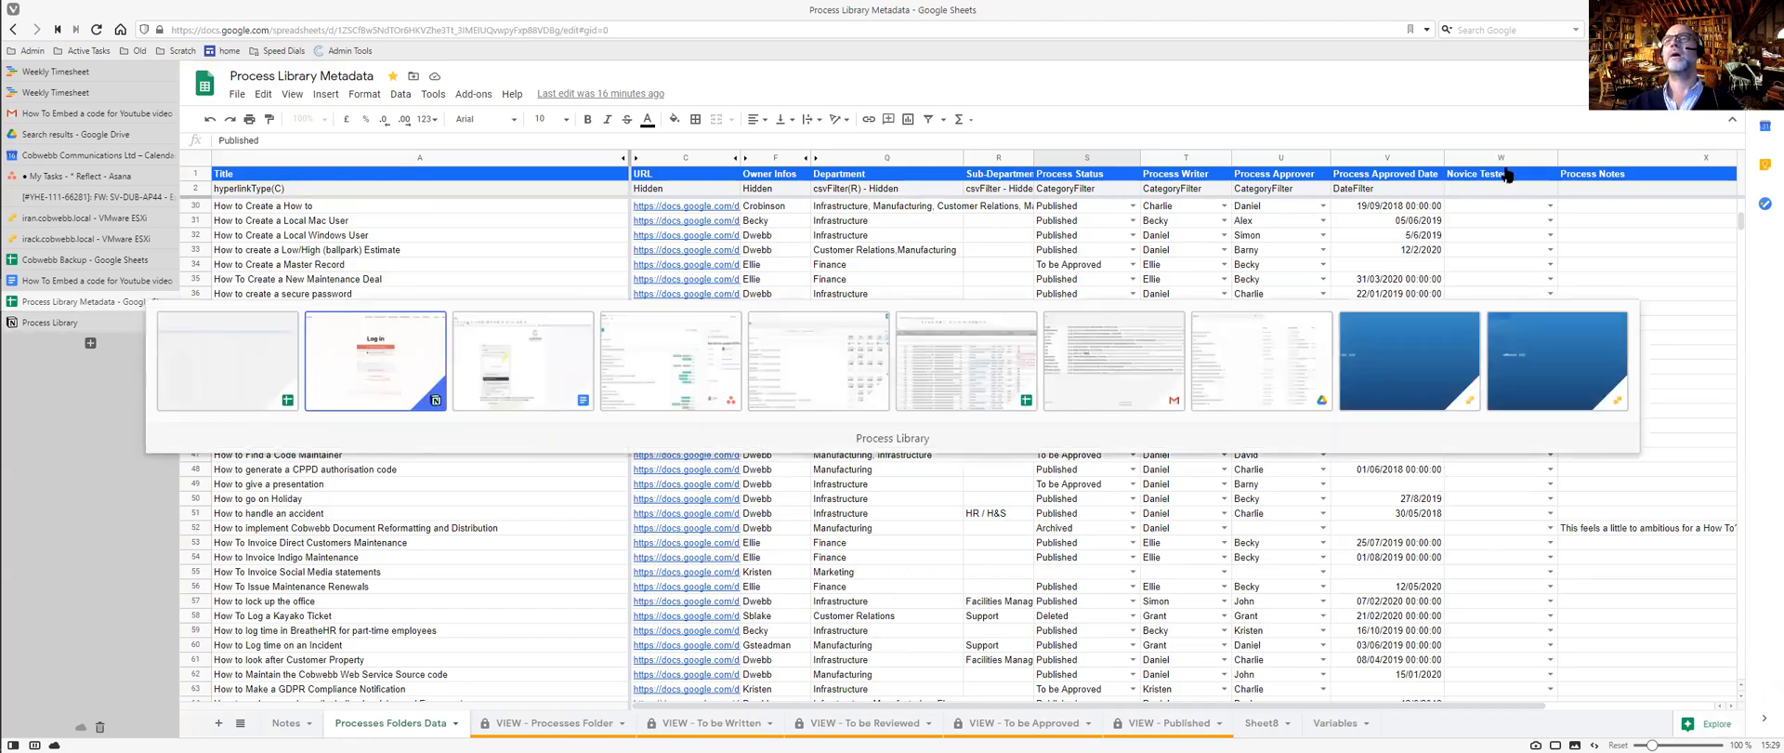
# Add a new Person-type property and assign a person in the first entry's cell.
pyautogui.click(1705, 204)
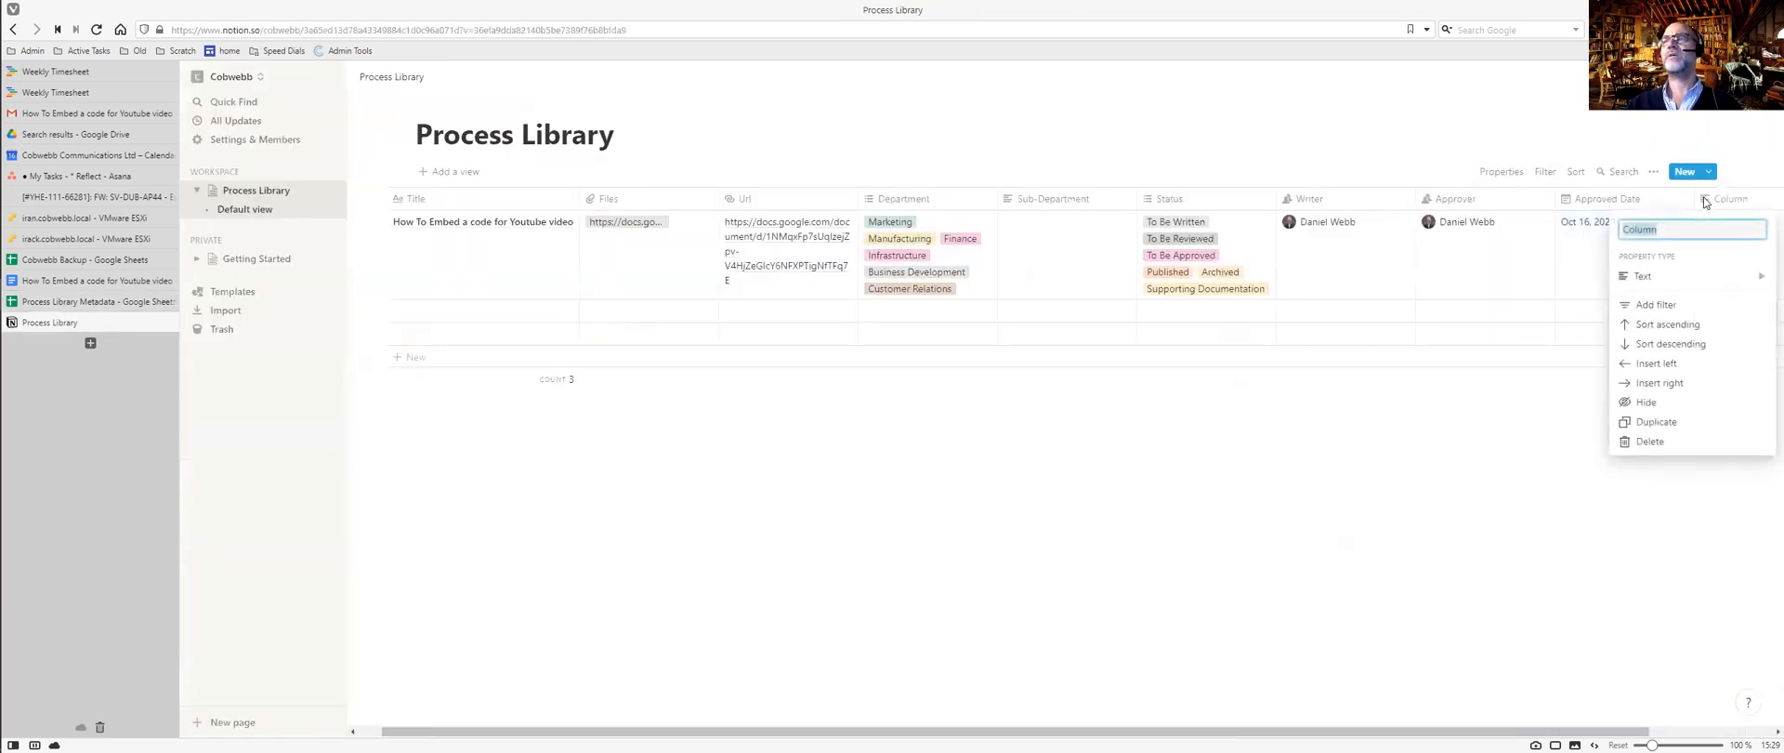
pyautogui.click(1684, 277)
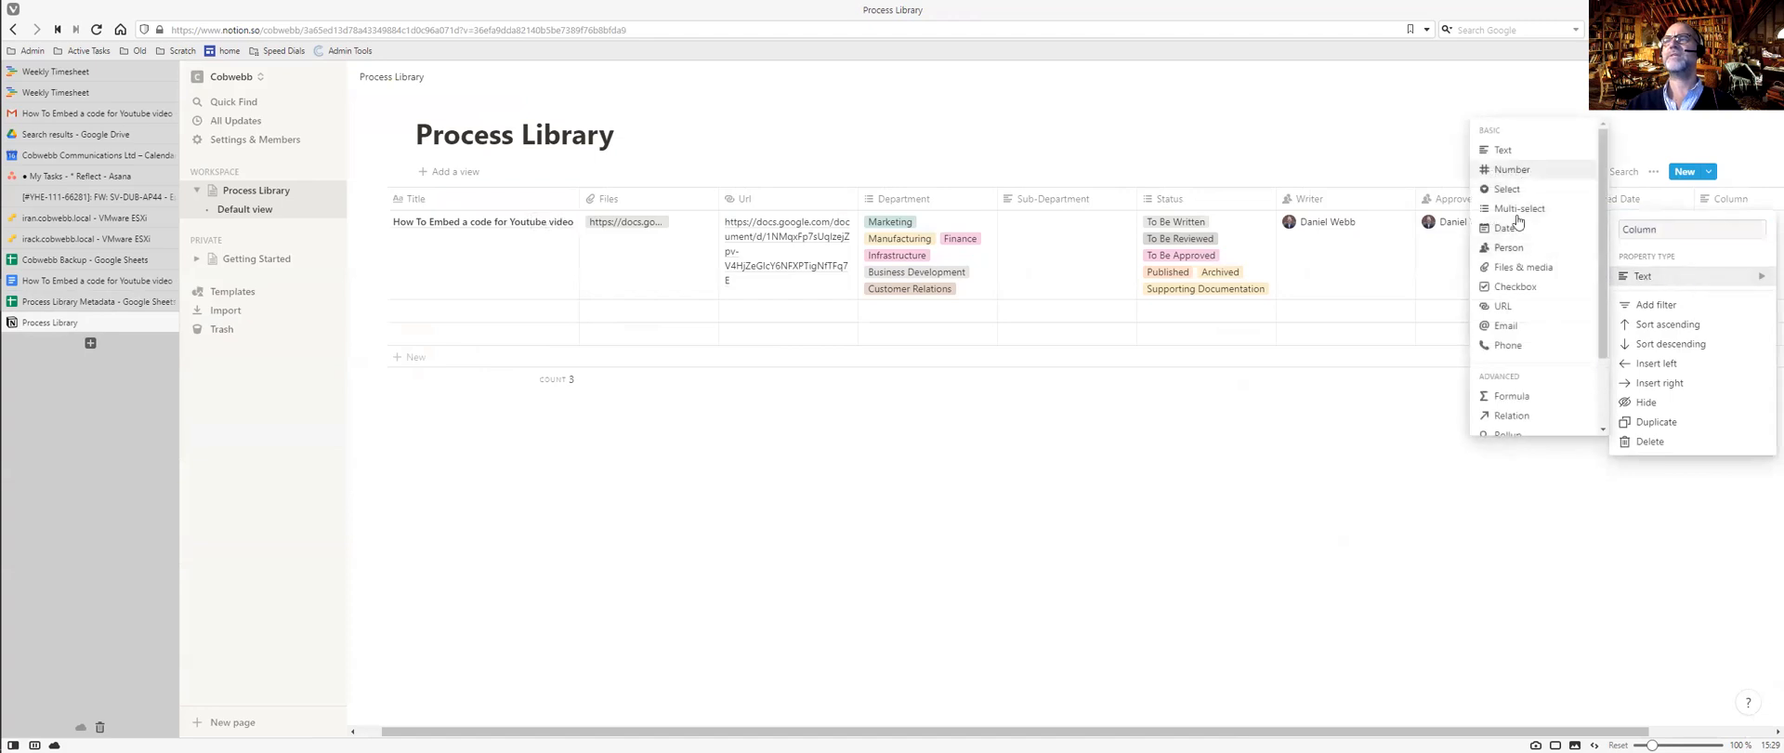
pyautogui.click(1519, 248)
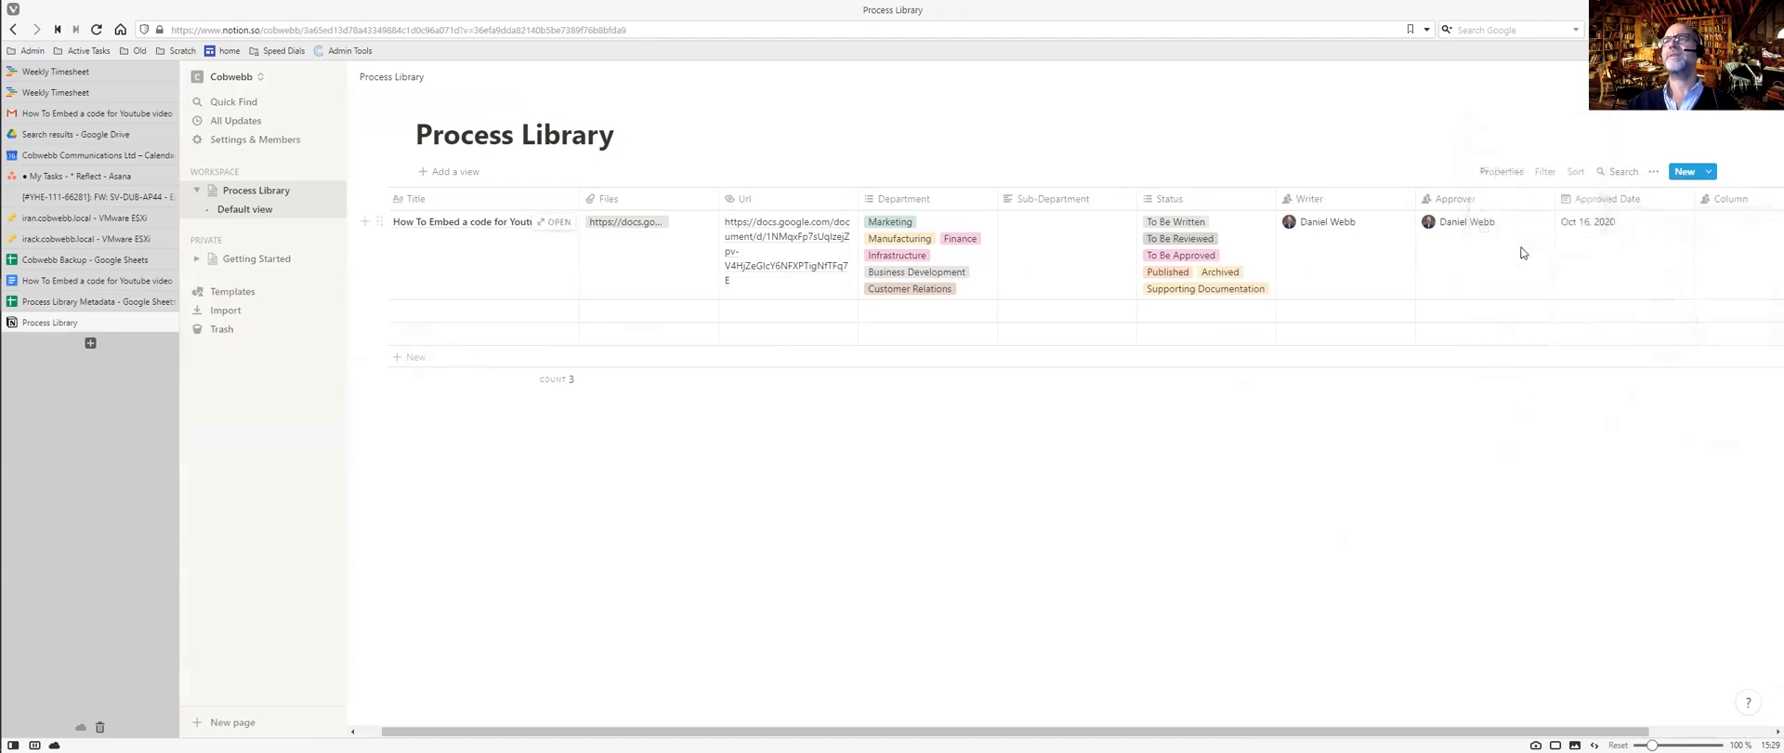
pyautogui.click(1737, 236)
pyautogui.click(1675, 267)
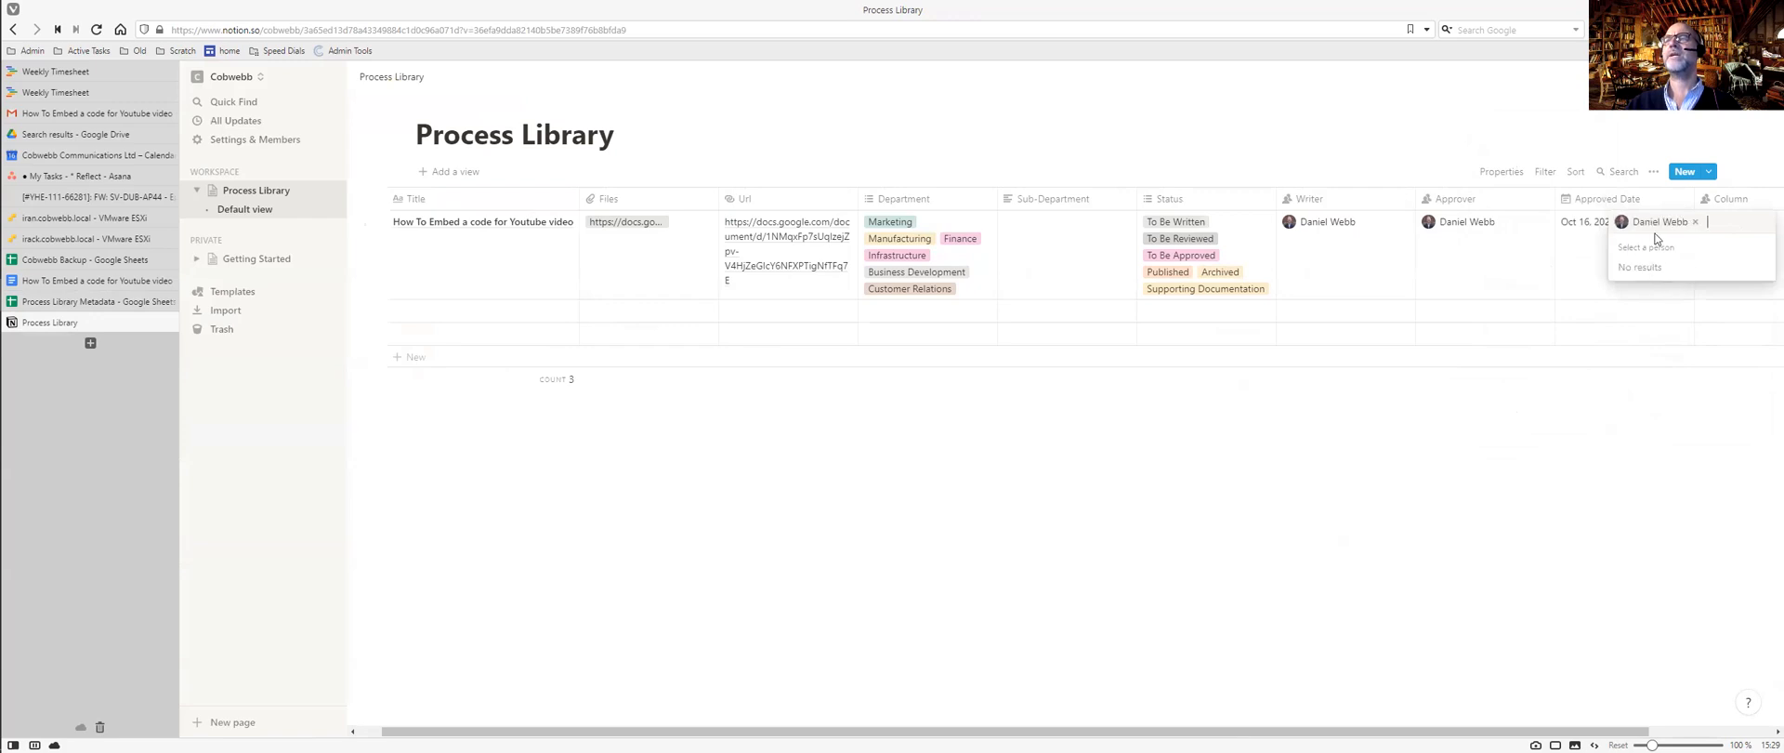
pyautogui.press('Escape')
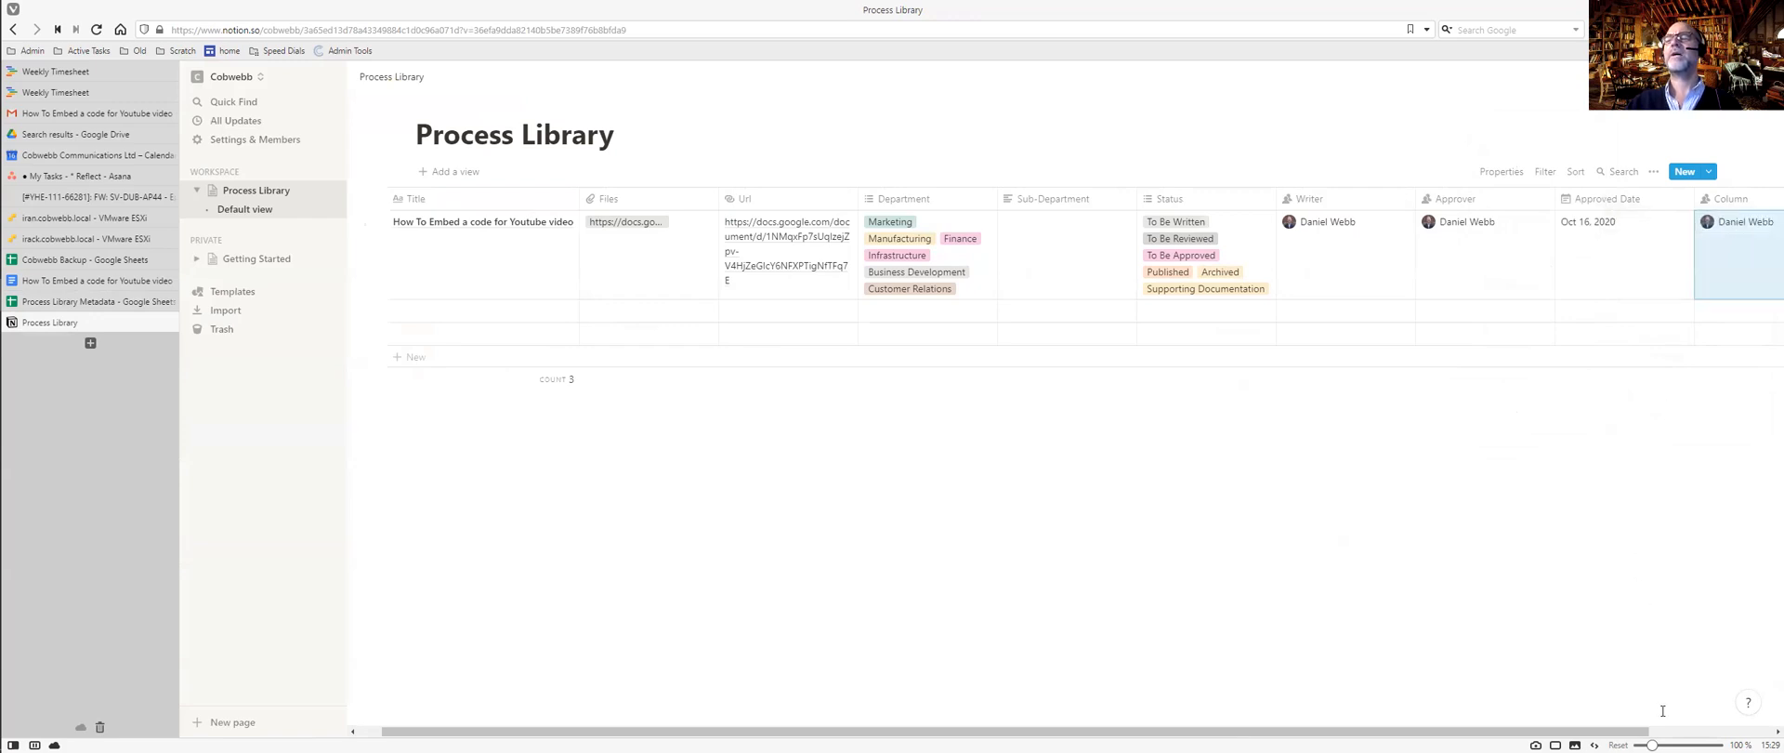
pyautogui.click(1712, 731)
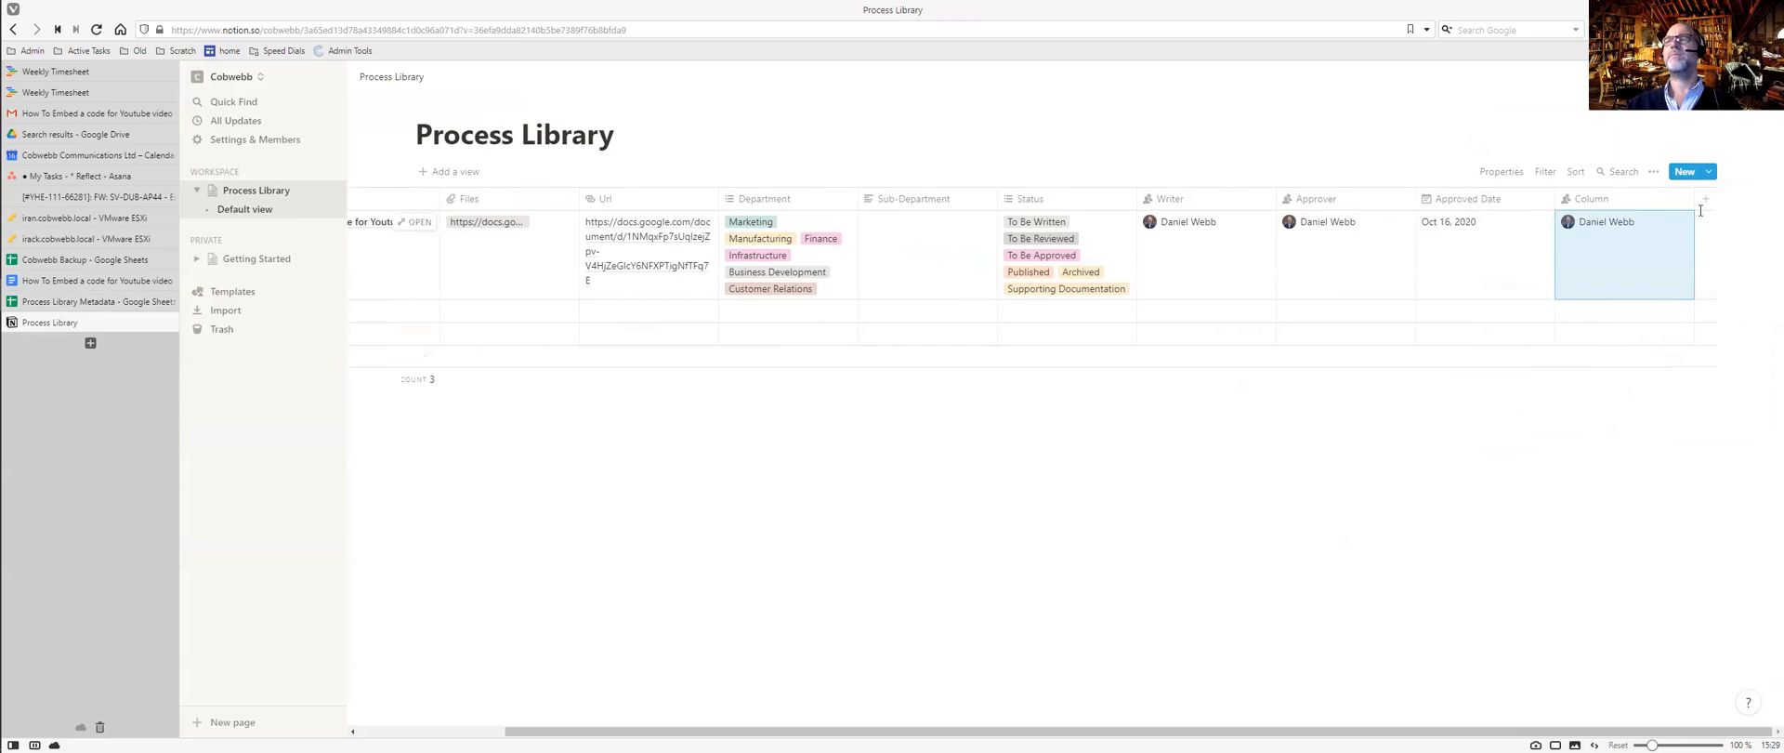
pyautogui.hotkey('alt', 'Tab')
pyautogui.hotkey('alt', 'Tab')
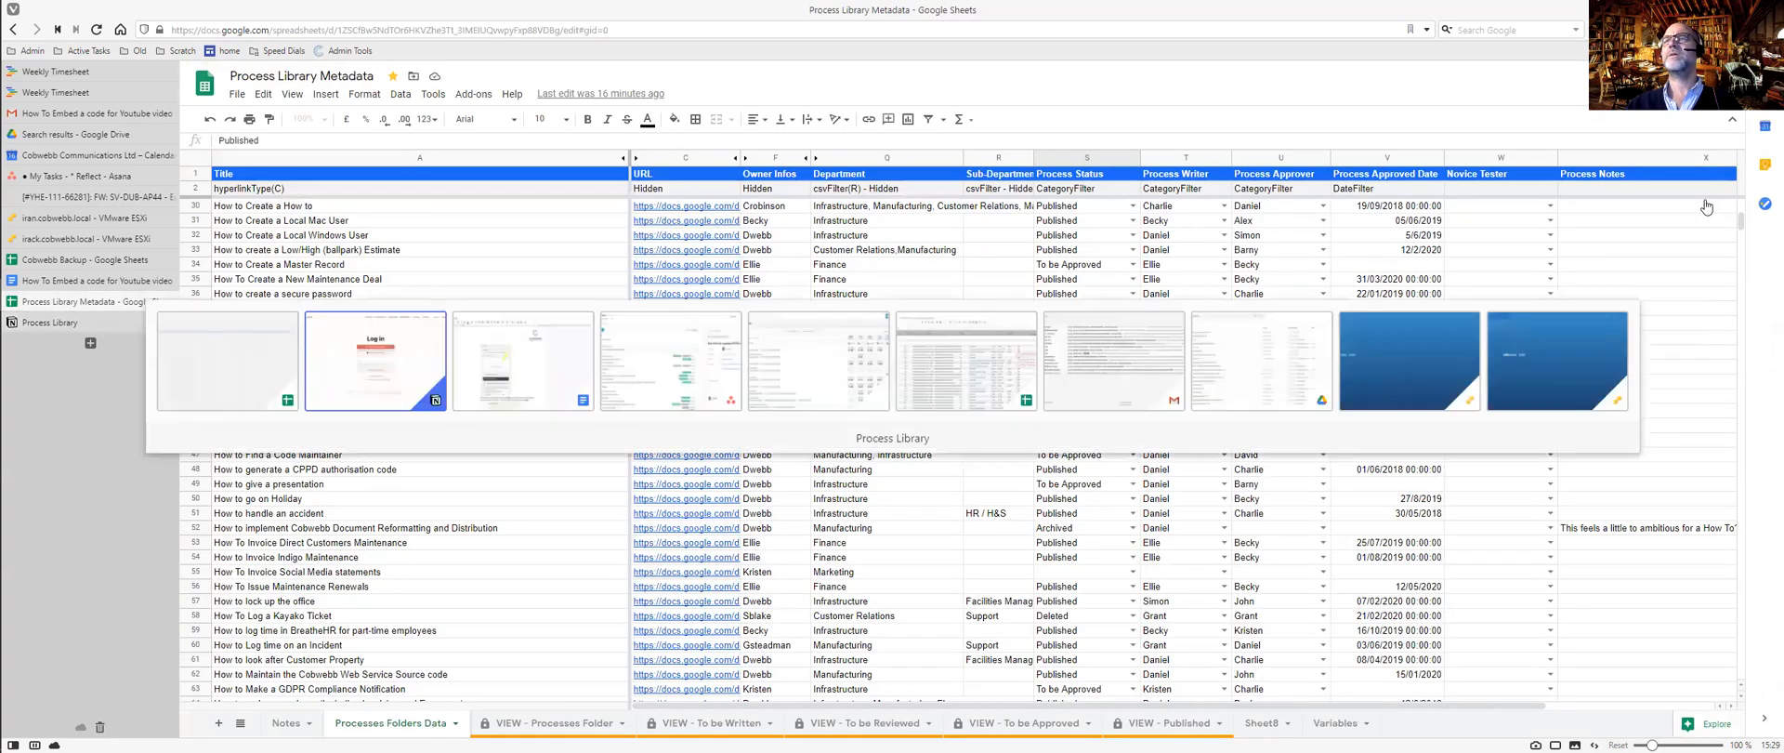
# Add another property named Notes of type Text.
pyautogui.click(1706, 204)
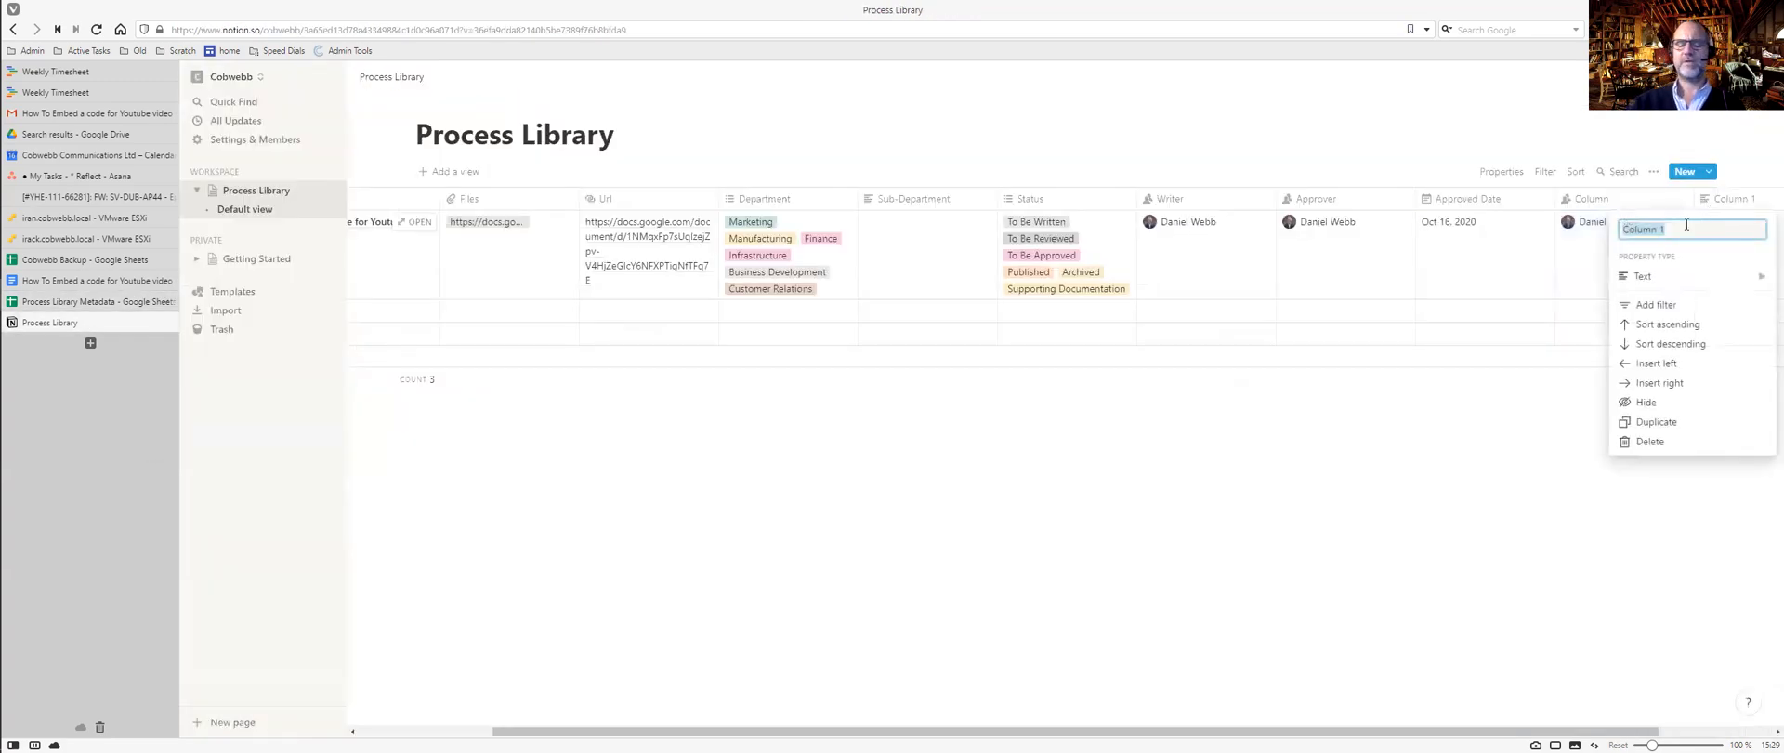
pyautogui.write('N')
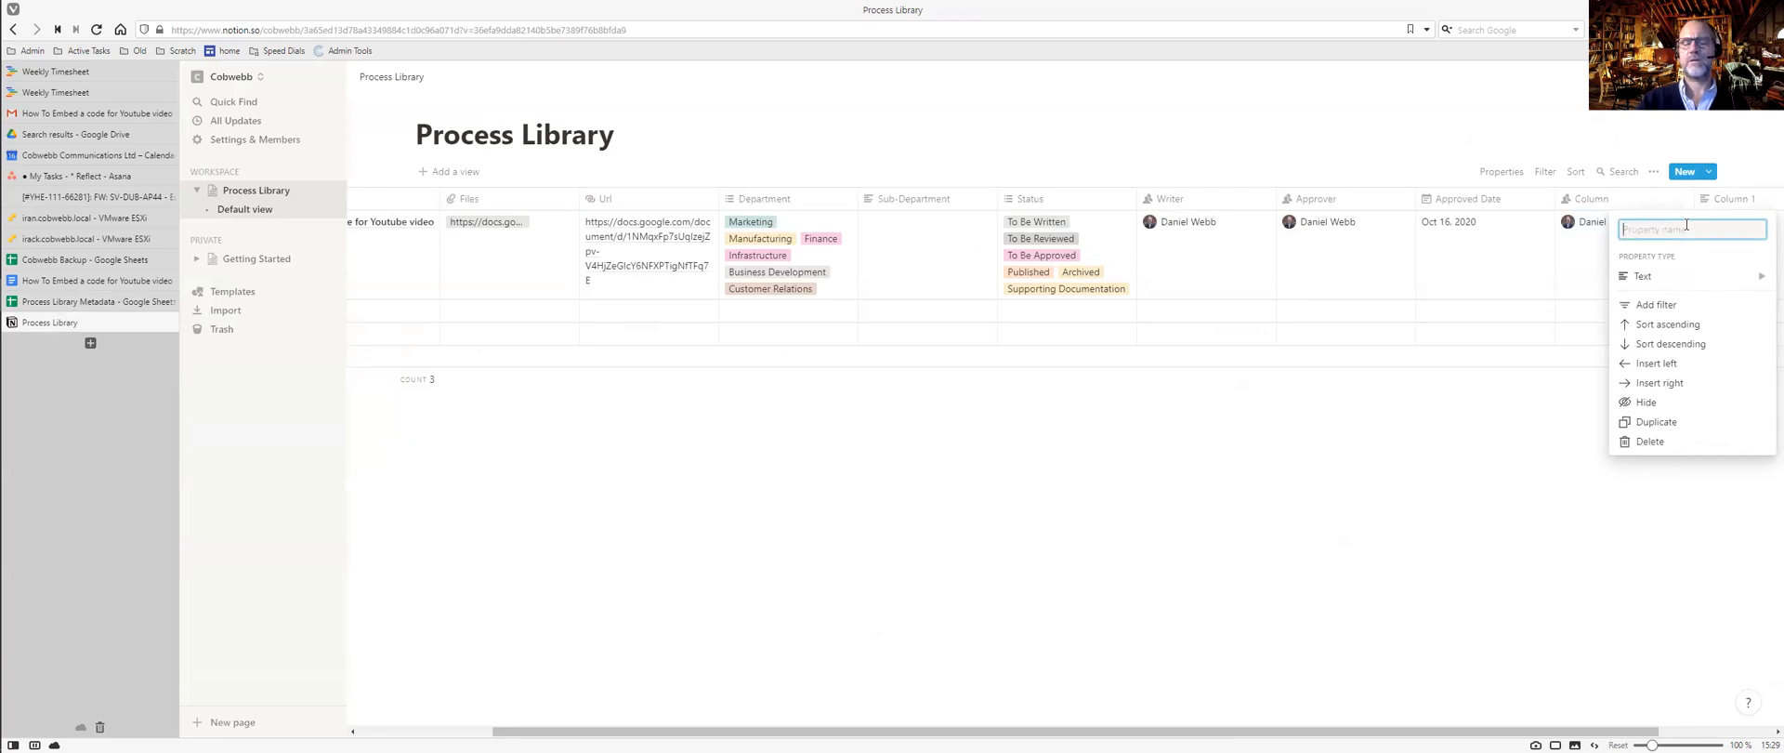
pyautogui.write('otes')
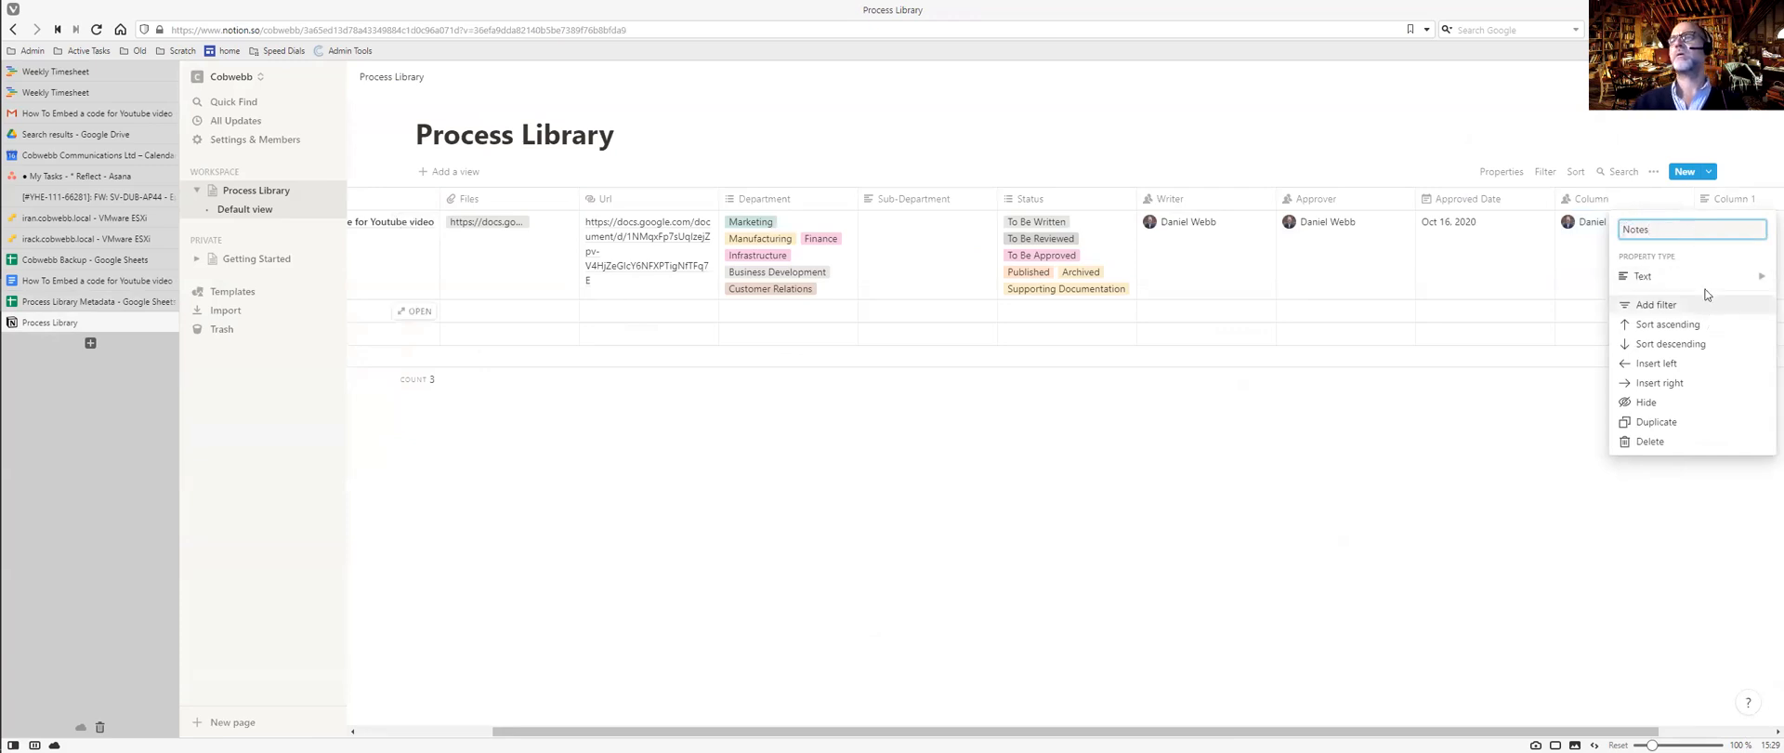
pyautogui.moveTo(1707, 282)
pyautogui.click(1505, 150)
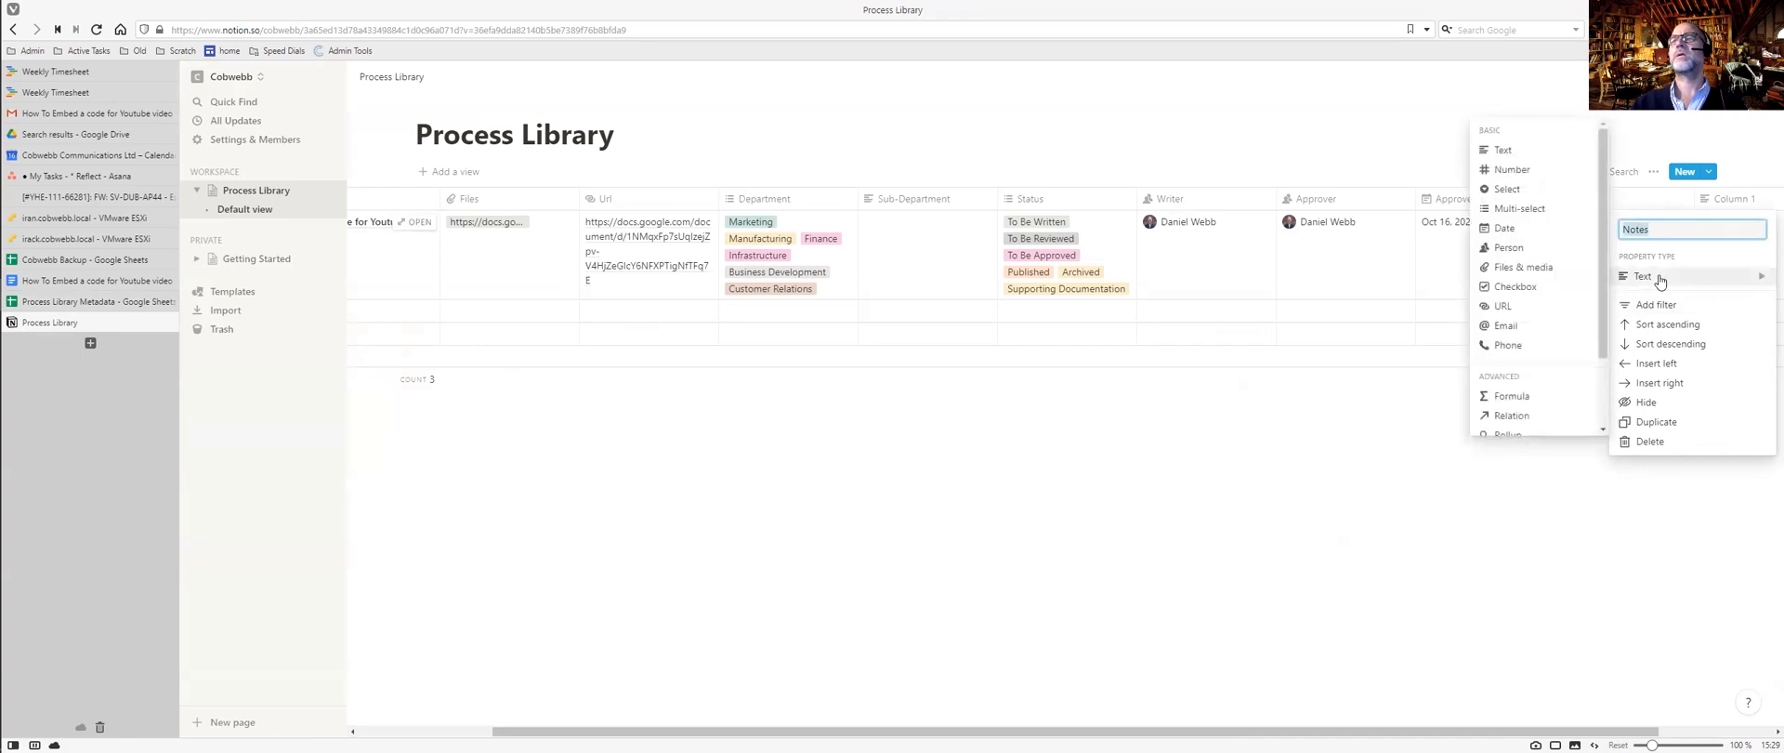
pyautogui.click(1502, 150)
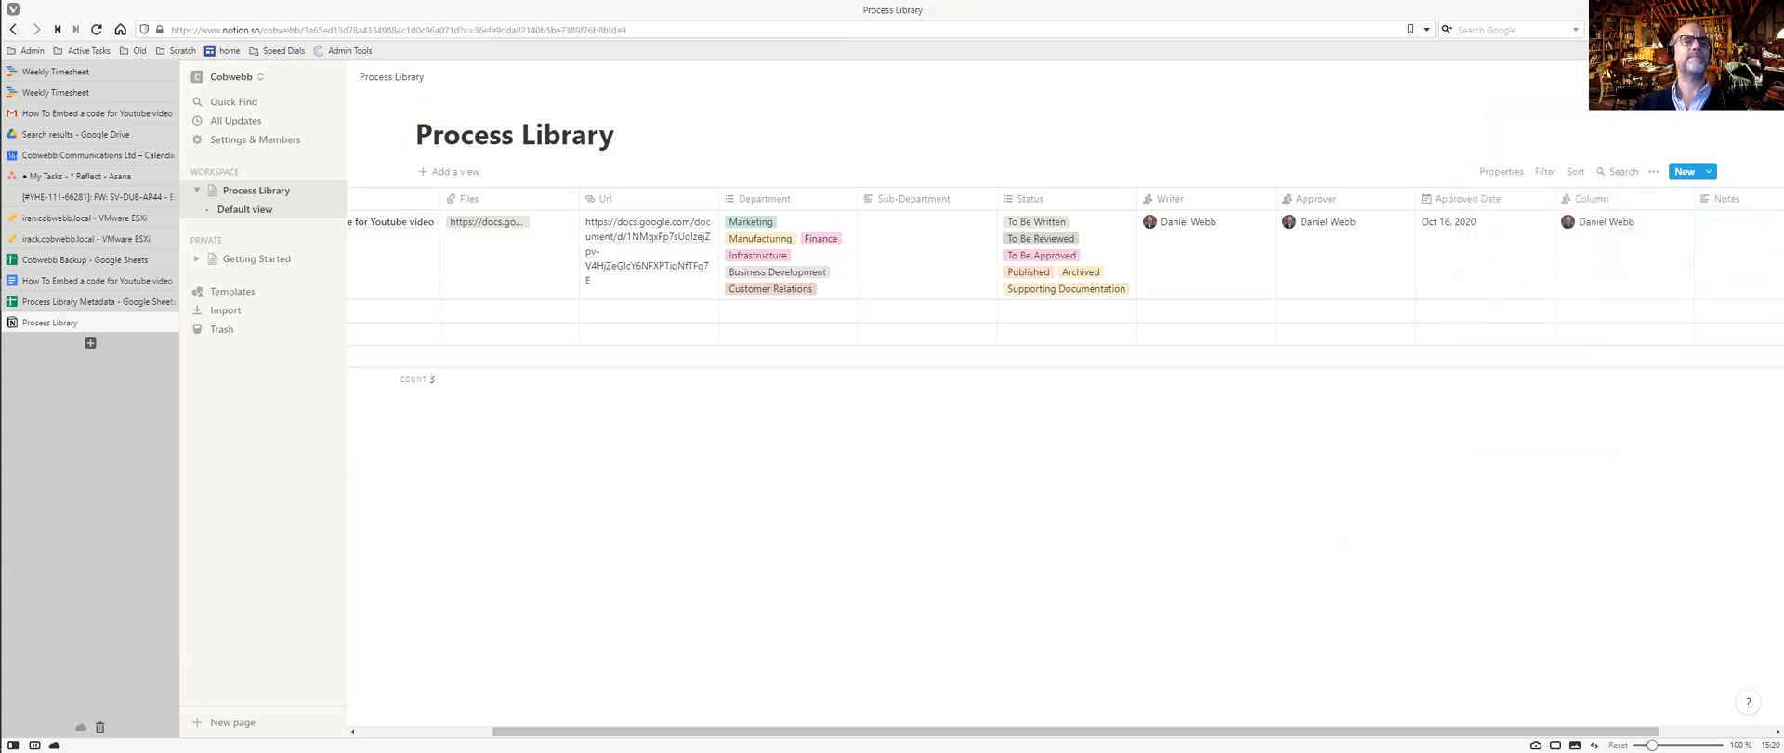
pyautogui.moveTo(511, 731); pyautogui.dragTo(371, 731)
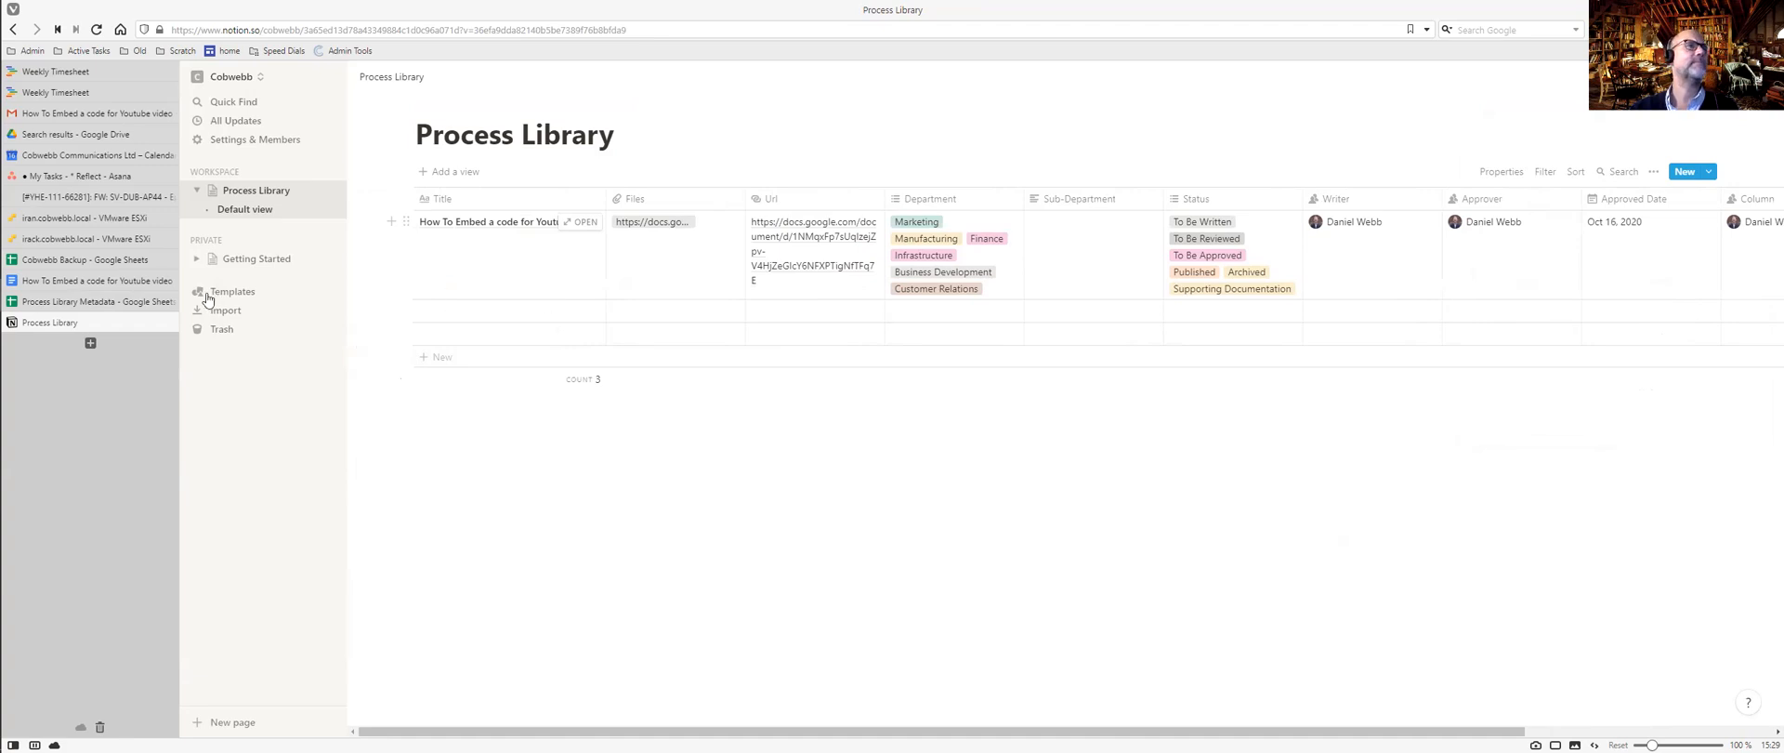
# Copy the 'How to Approve a How to' title from the spreadsheet into the empty row.
pyautogui.click(100, 303)
pyautogui.scroll(4, 278, 298)
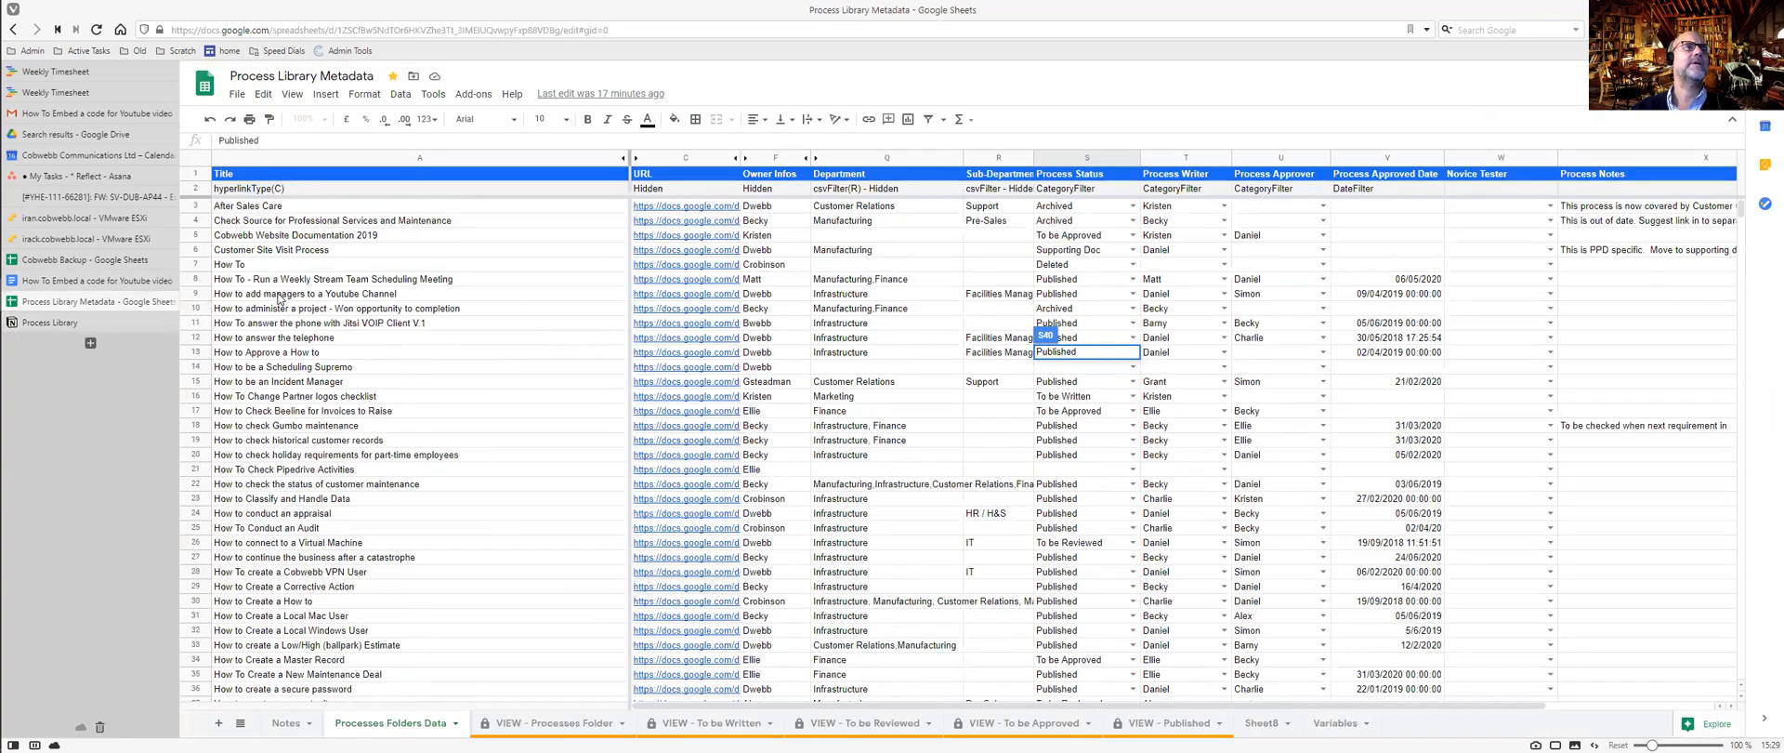
pyautogui.click(288, 324)
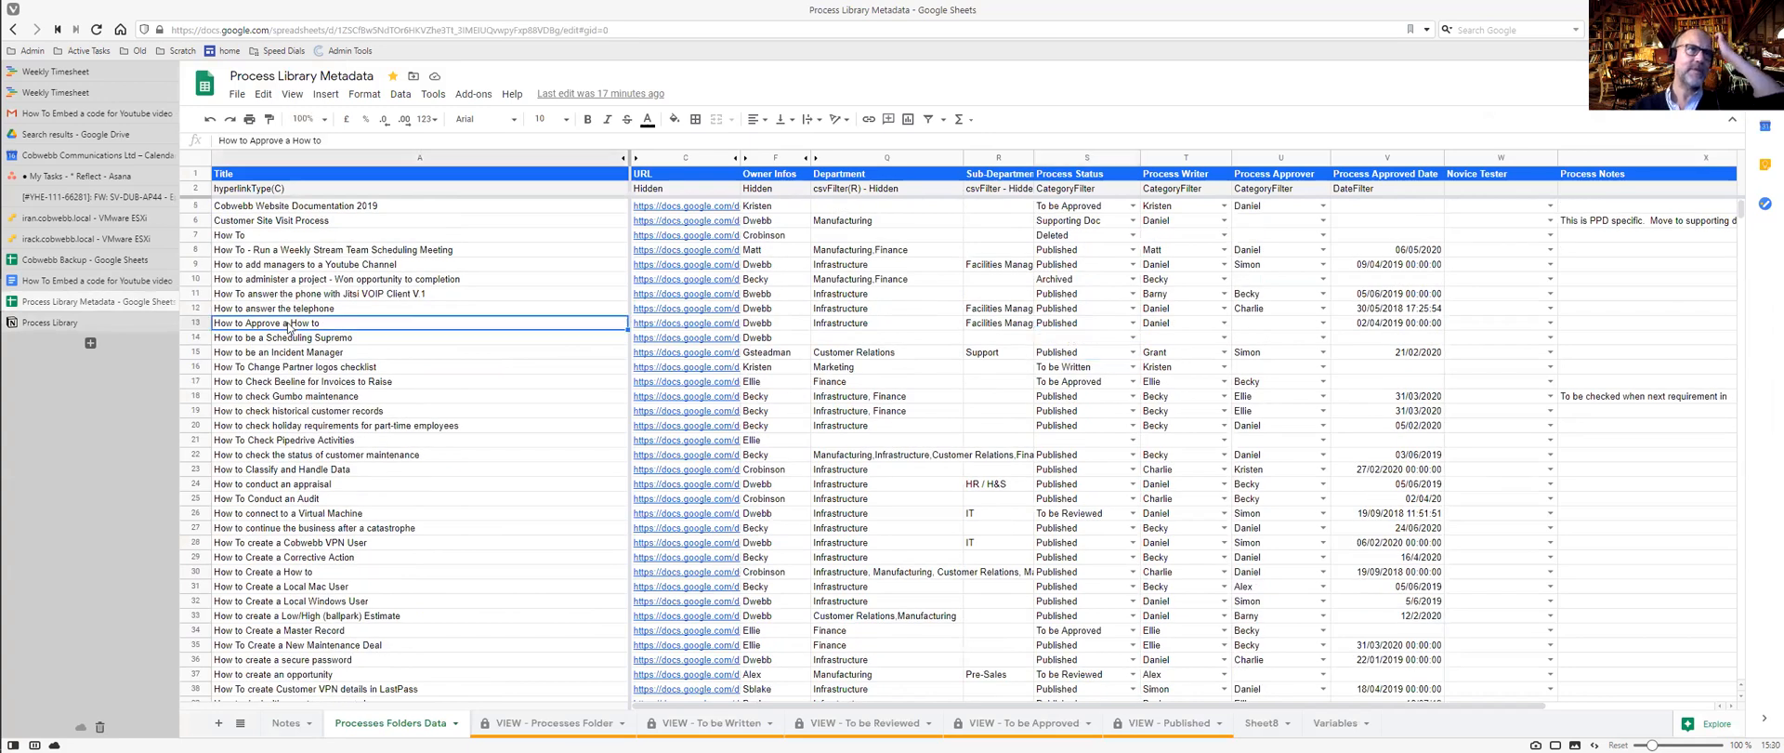
pyautogui.click(86, 323)
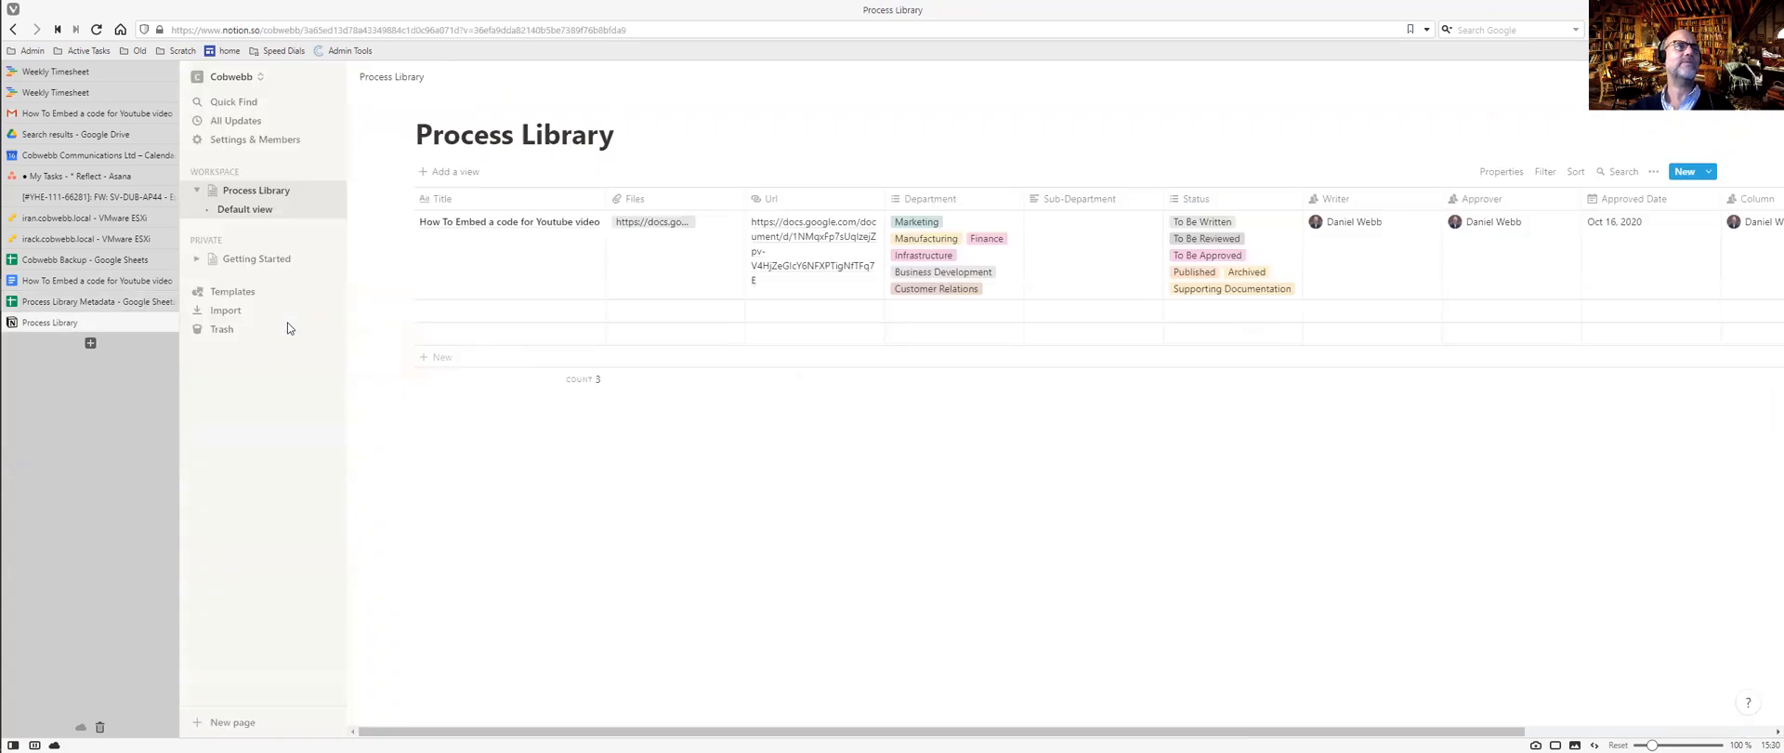
pyautogui.click(479, 316)
pyautogui.write('How to Approve a How to')
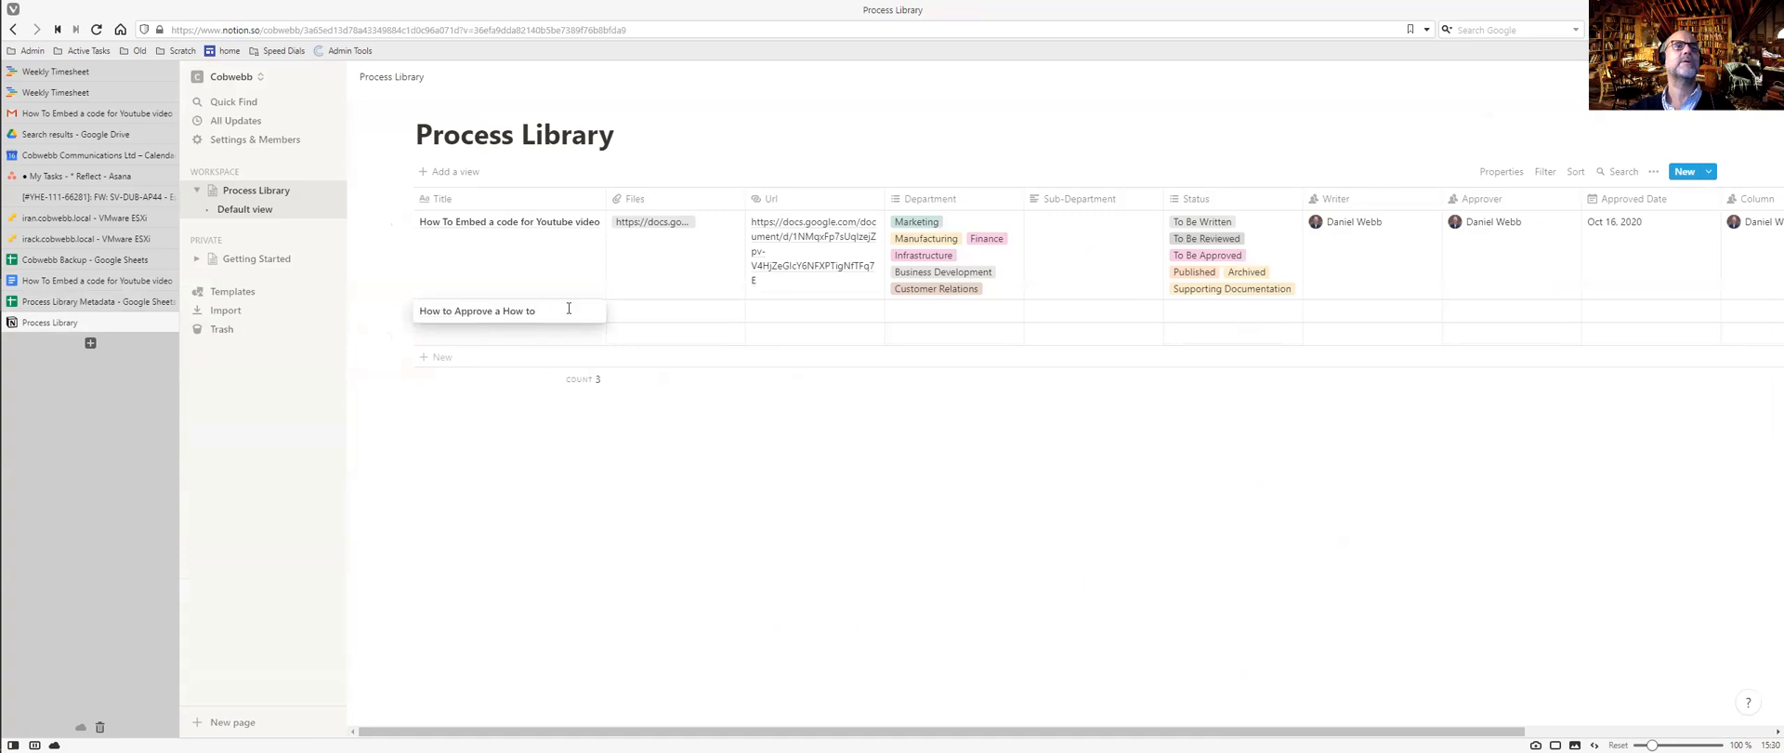
# Add the row's Google Docs link to both its Files and Url cells.
pyautogui.hotkey('ctrl', 'Tab')
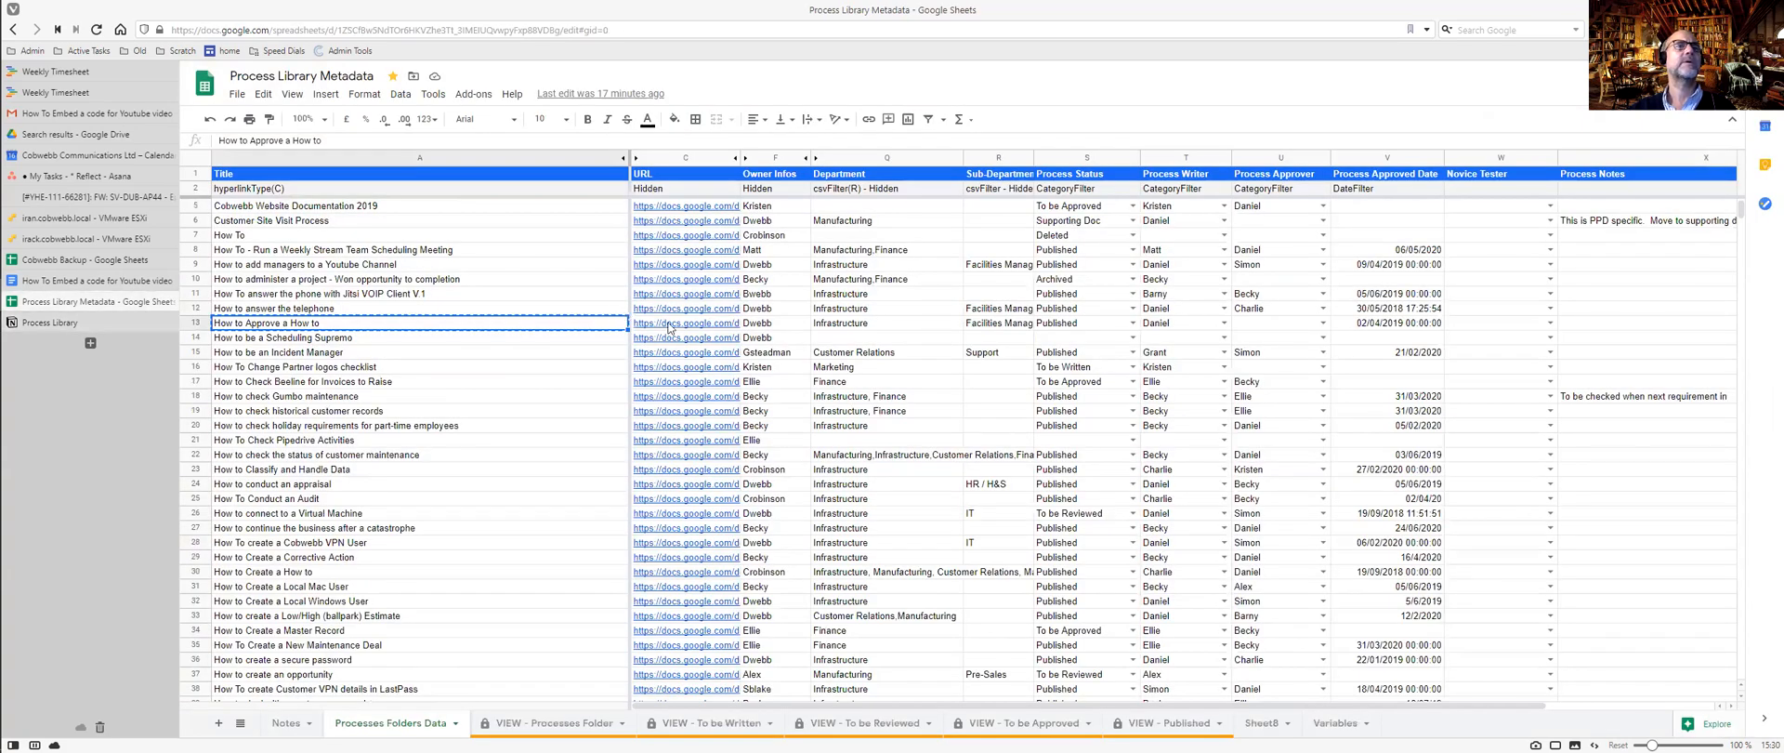
pyautogui.hotkey('ctrl', 'Tab')
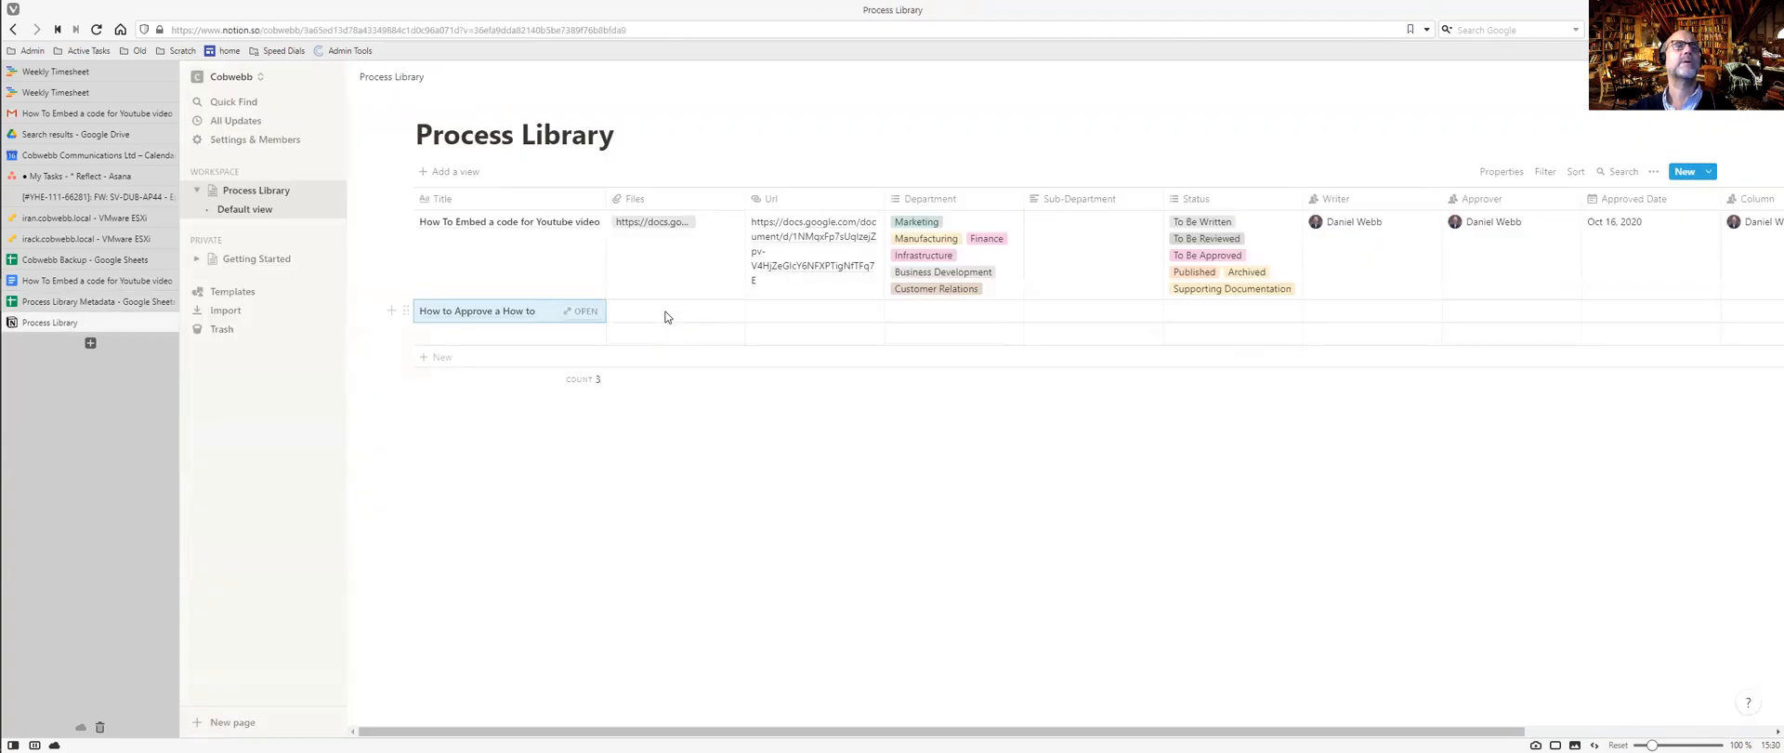
pyautogui.click(665, 317)
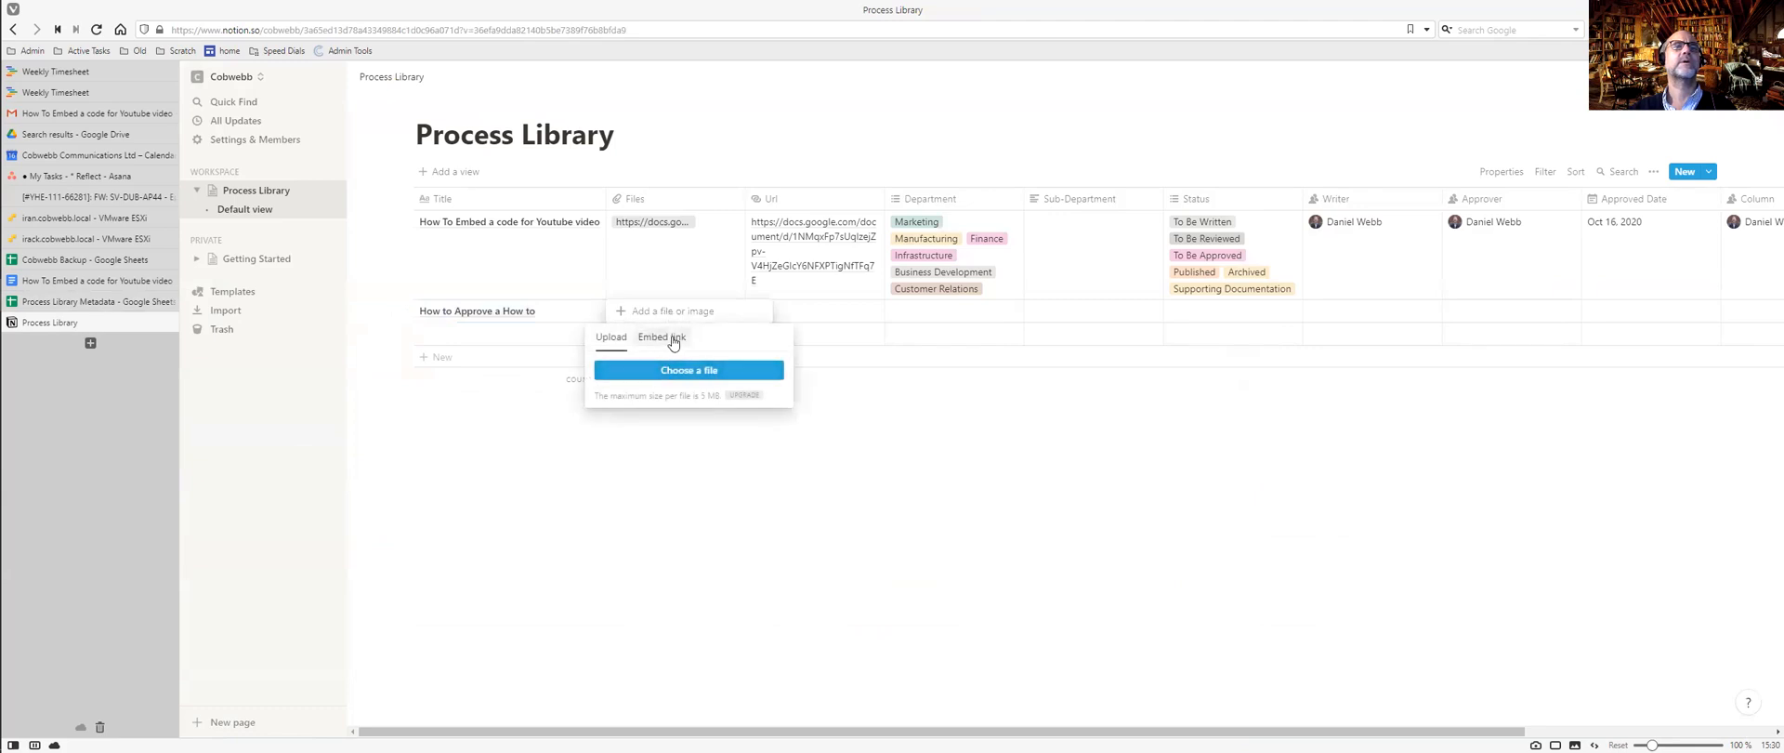
pyautogui.click(662, 337)
pyautogui.hotkey('ctrl', 'v')
pyautogui.click(683, 400)
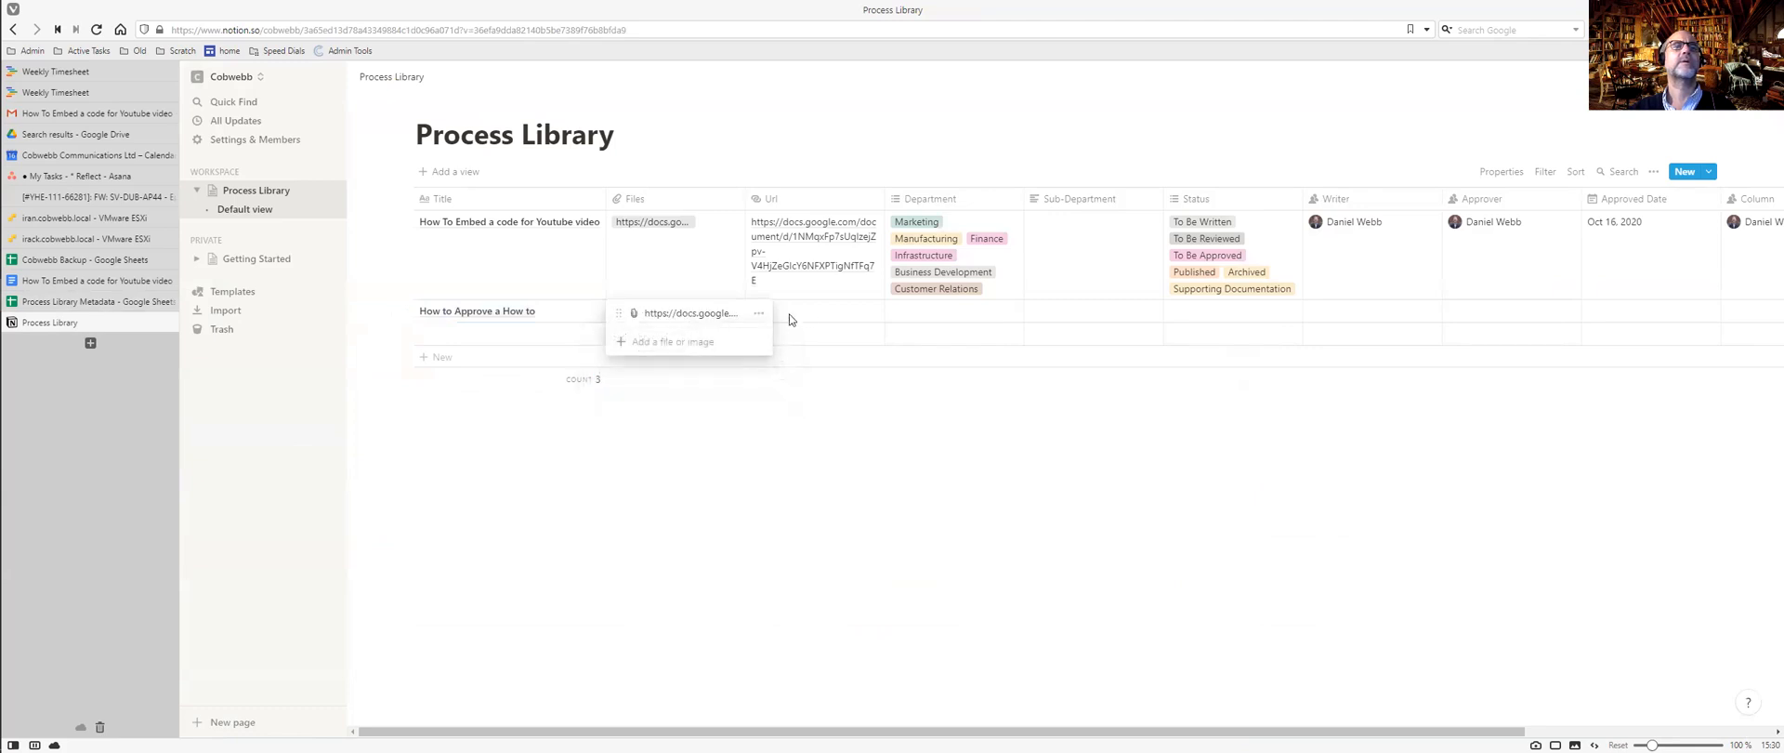
pyautogui.click(814, 314)
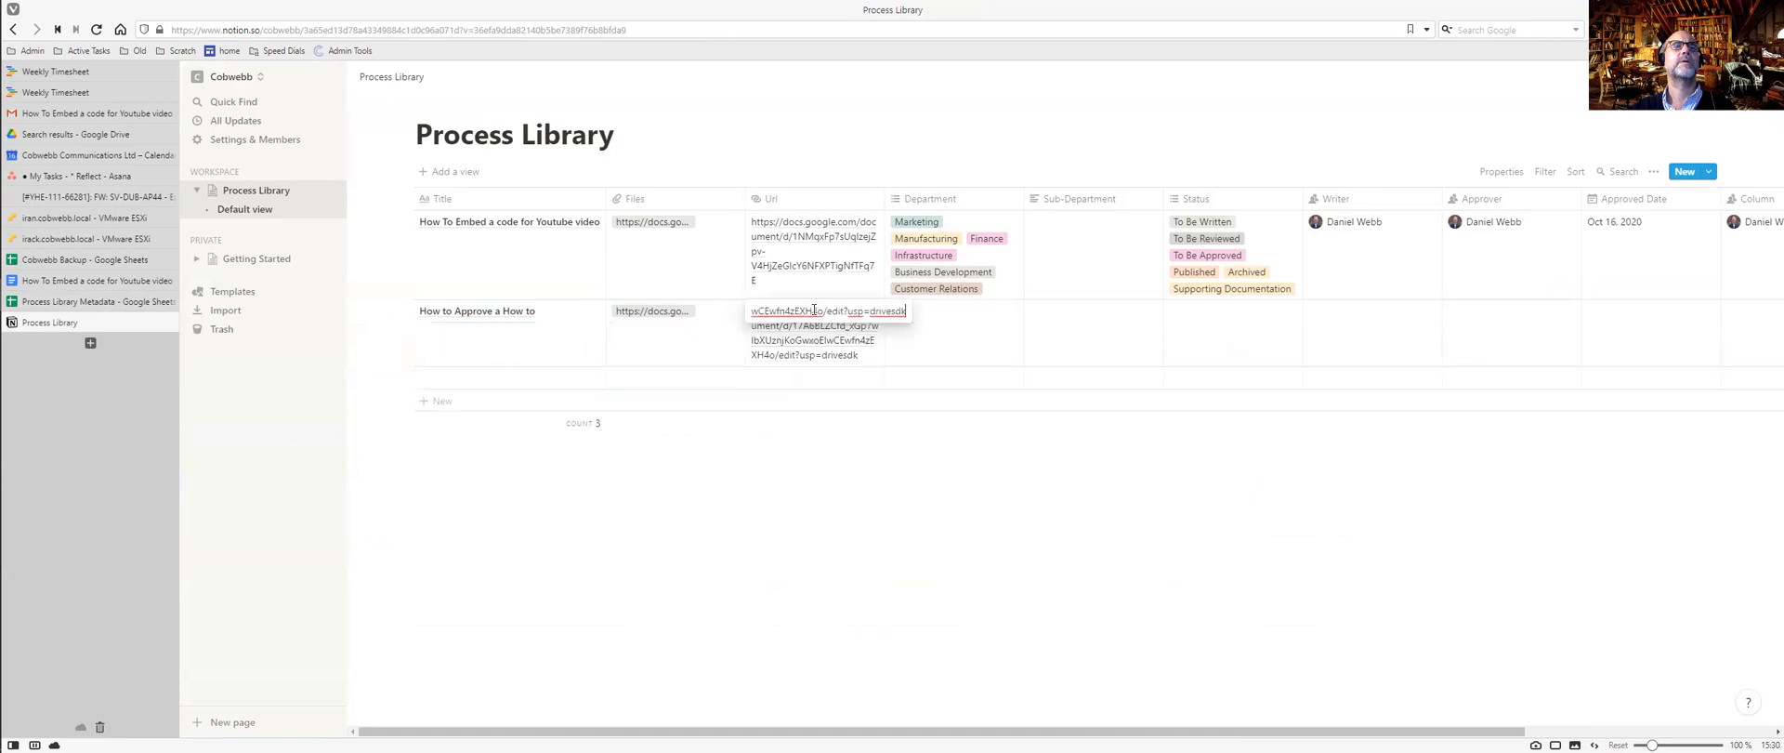
pyautogui.press('Escape')
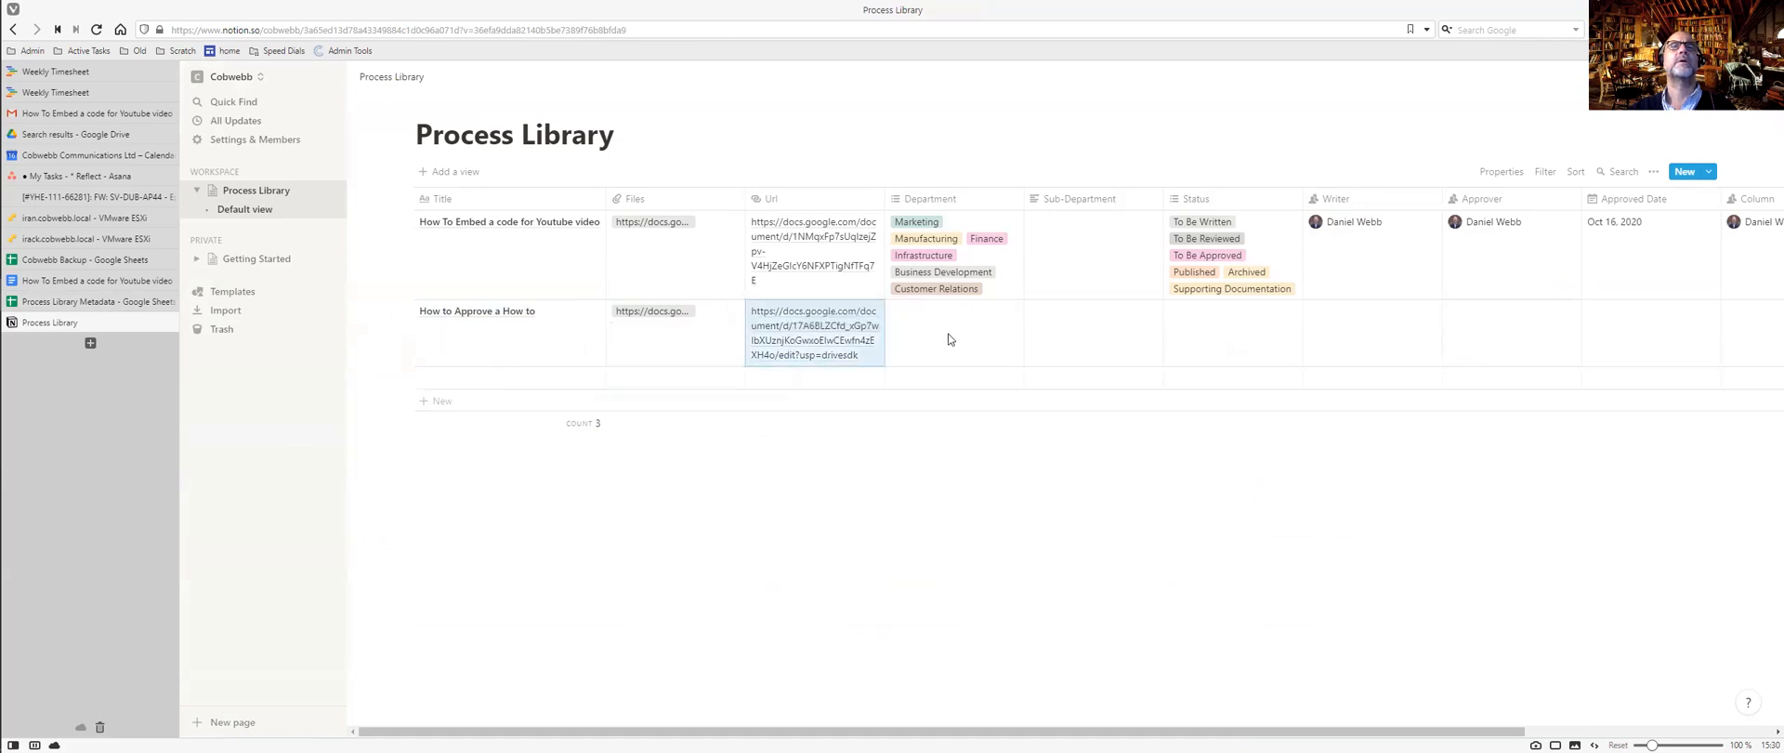
# Look up the row's department and sub-department, Facilities Management, in the spreadsheet.
pyautogui.hotkey('ctrl', 'Tab')
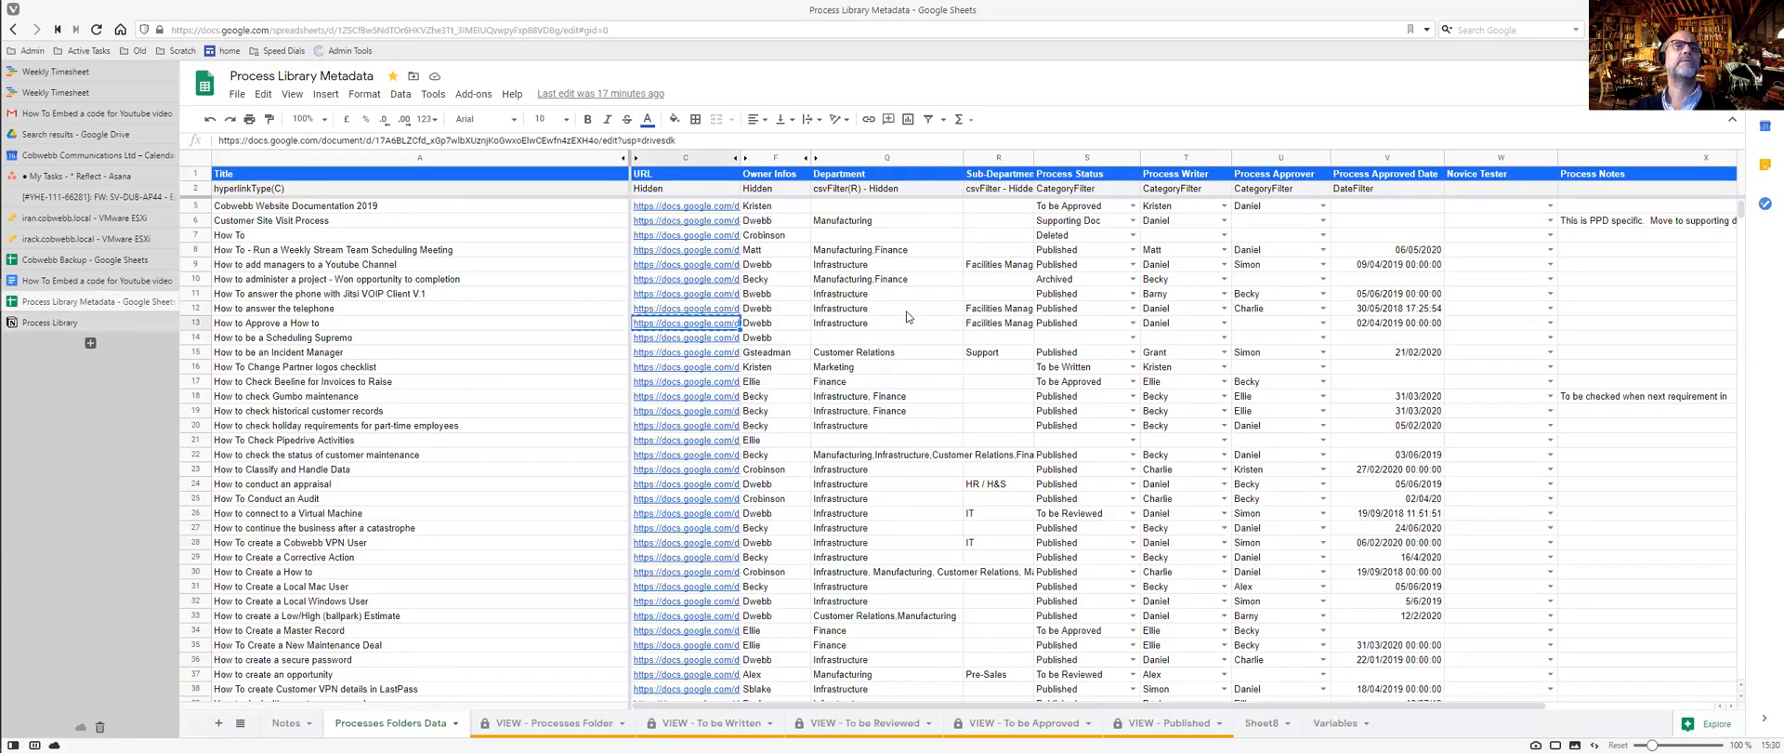
pyautogui.click(887, 323)
pyautogui.click(991, 324)
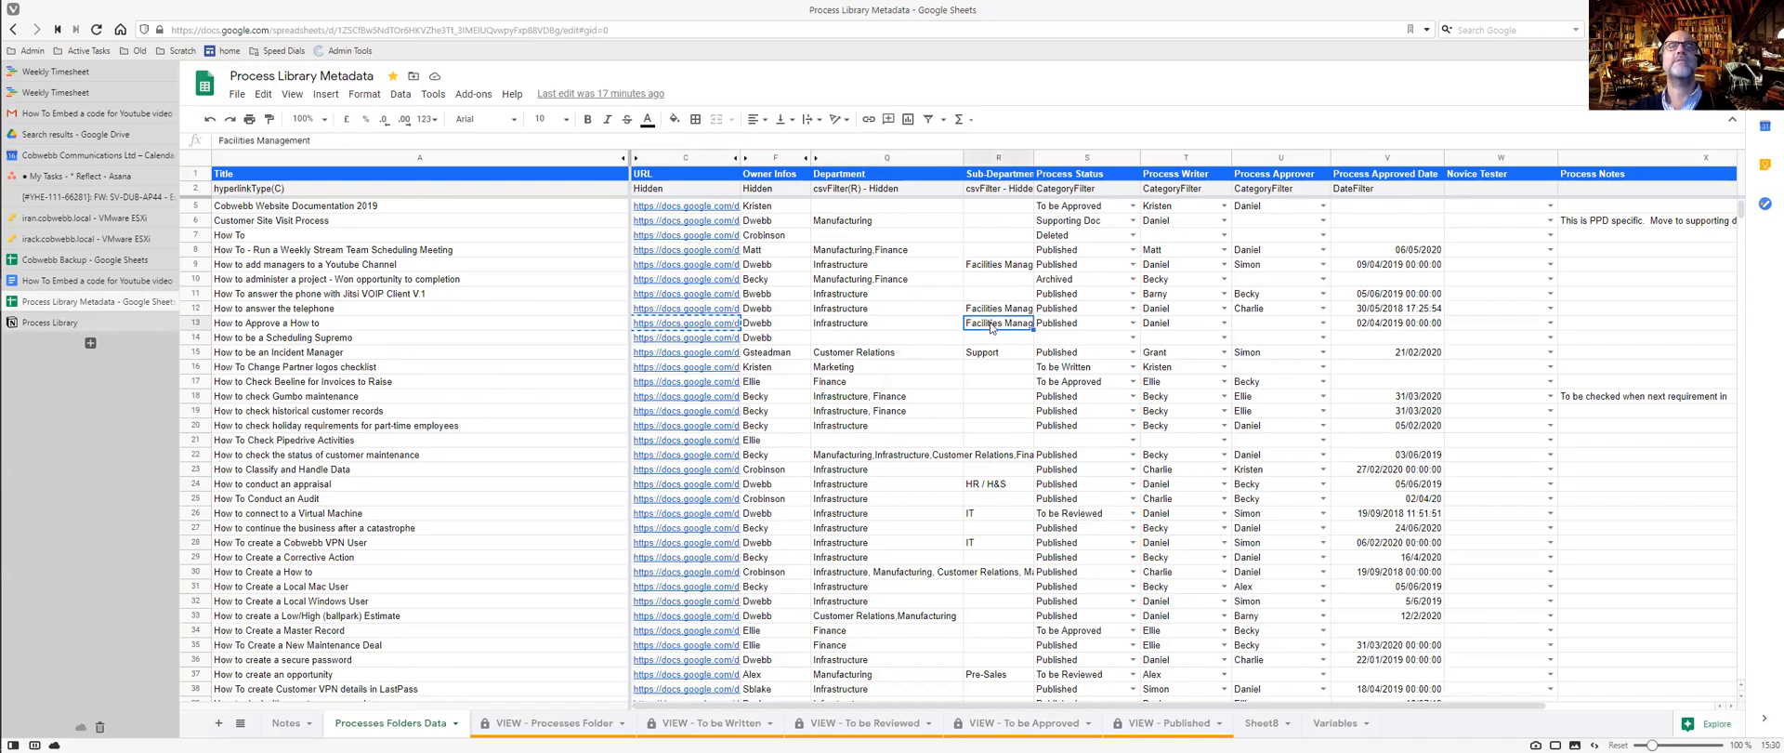
pyautogui.hotkey('ctrl', 'Tab')
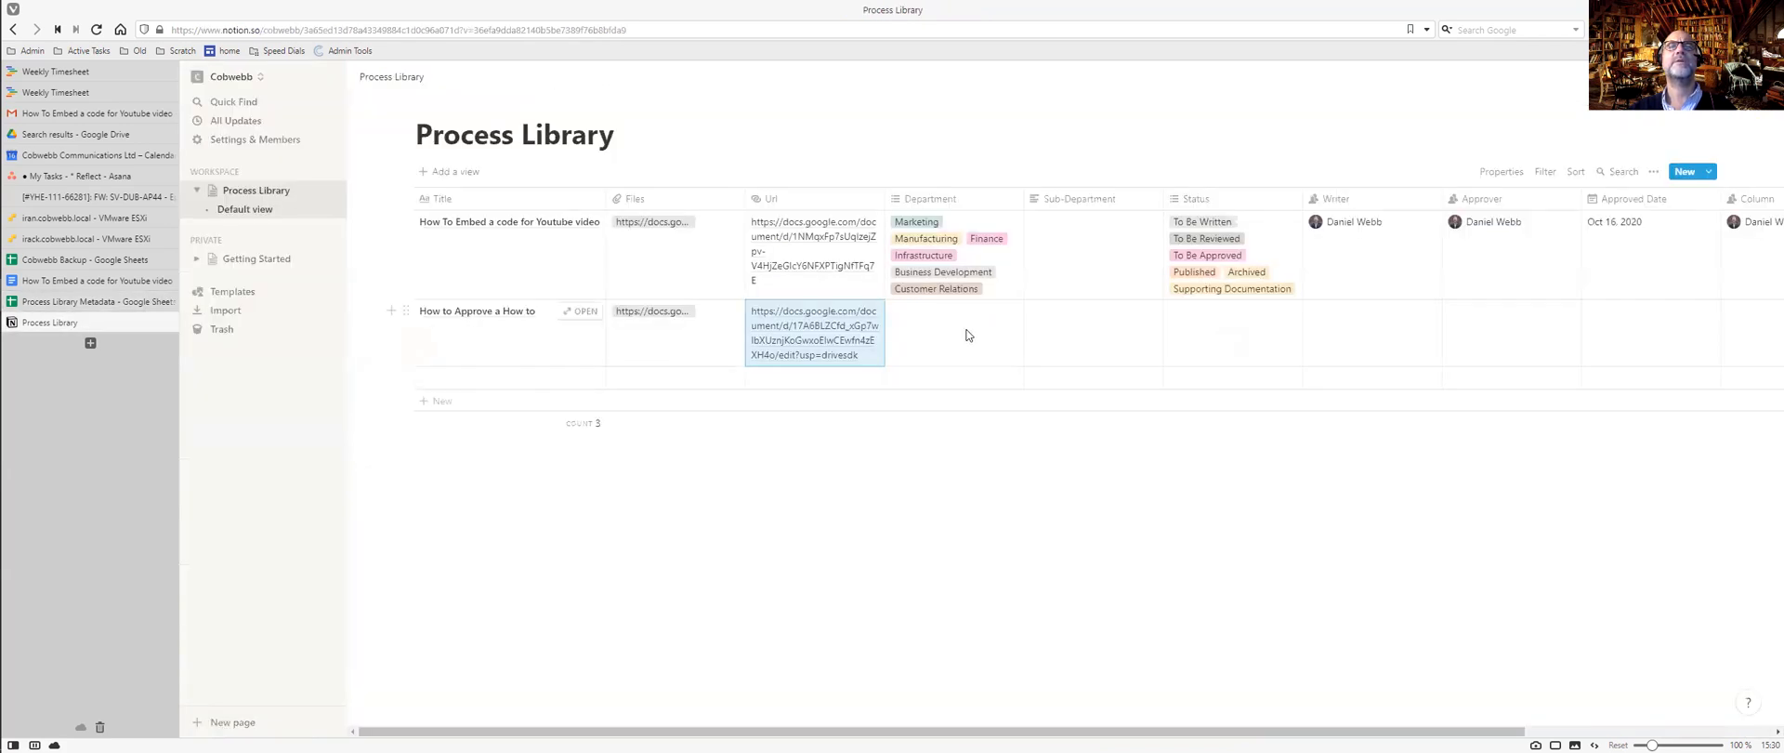
pyautogui.click(966, 333)
# Tag the Department as Infrastructure and paste Facilities Management as Sub-Department.
pyautogui.click(940, 415)
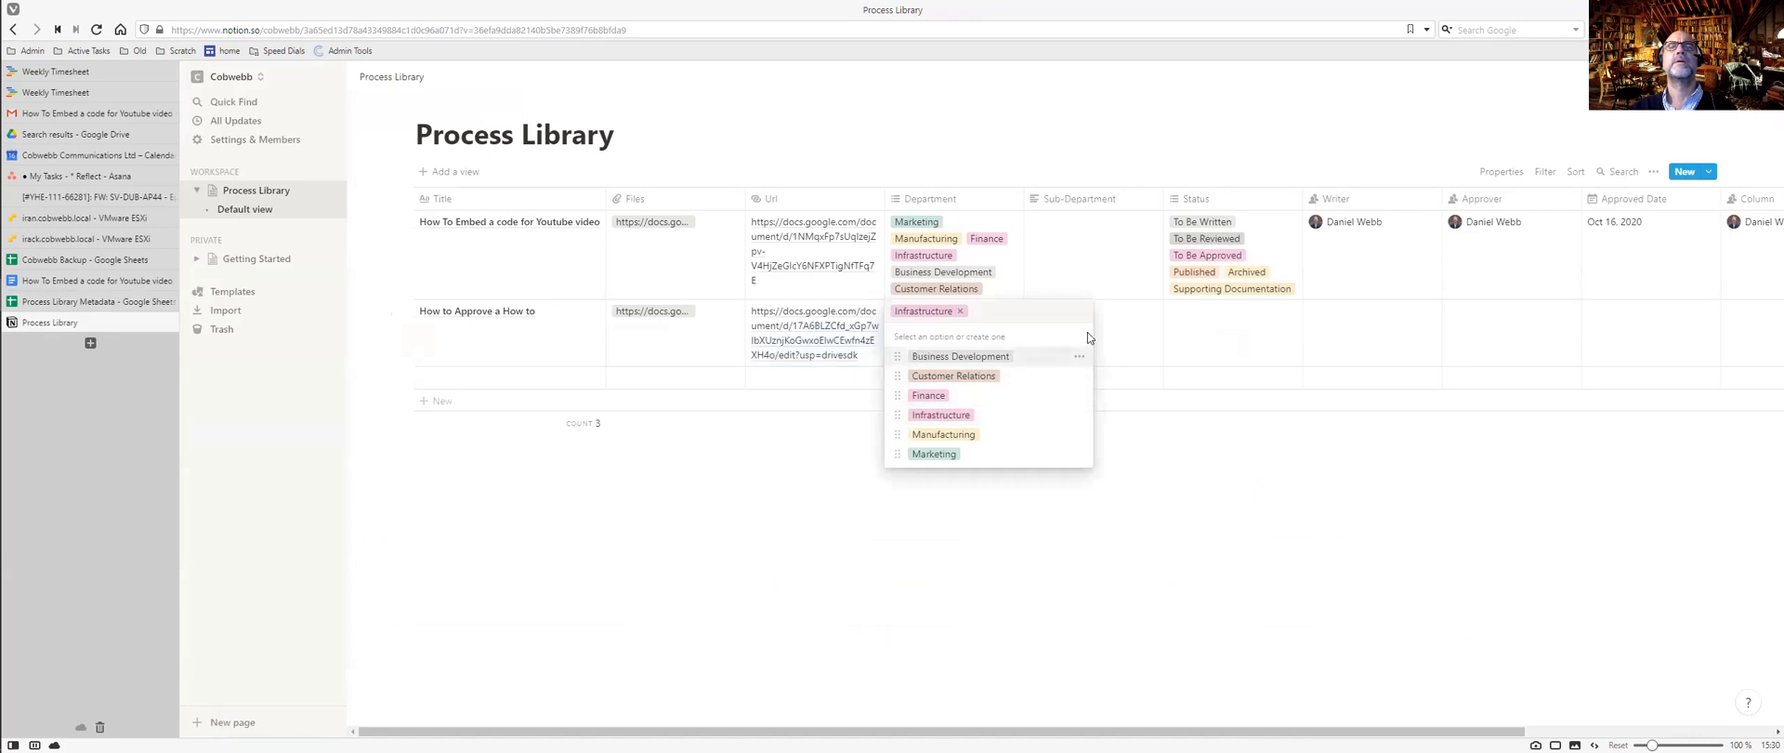
pyautogui.click(1110, 325)
pyautogui.click(1105, 325)
pyautogui.hotkey('ctrl', 'v')
pyautogui.click(1229, 327)
# Set the row's Status to Published.
pyautogui.hotkey('ctrl', 'Tab')
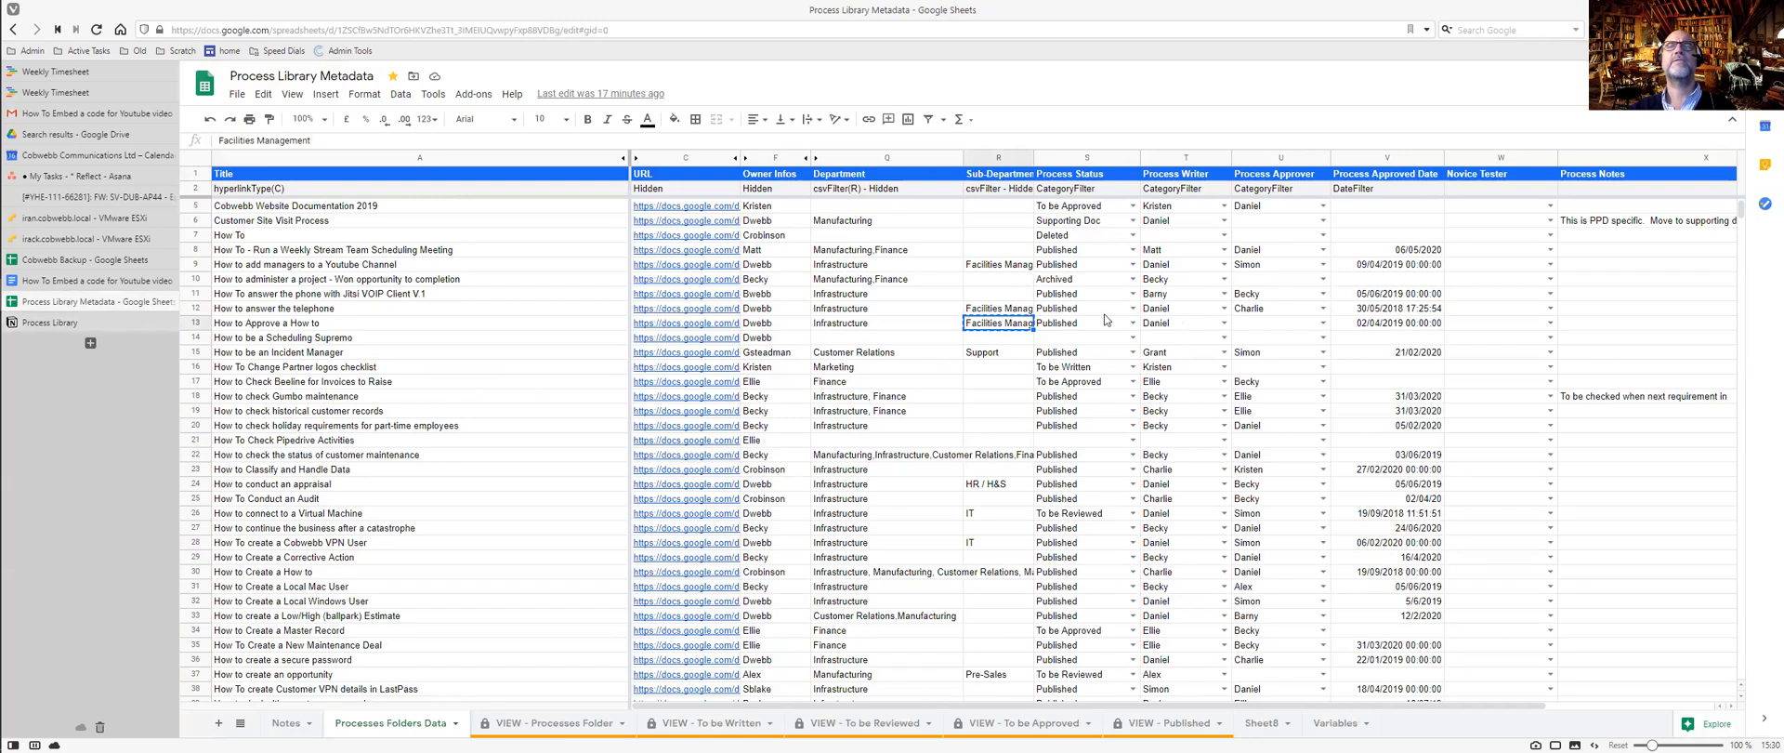
pyautogui.hotkey('ctrl', 'Tab')
pyautogui.click(1229, 314)
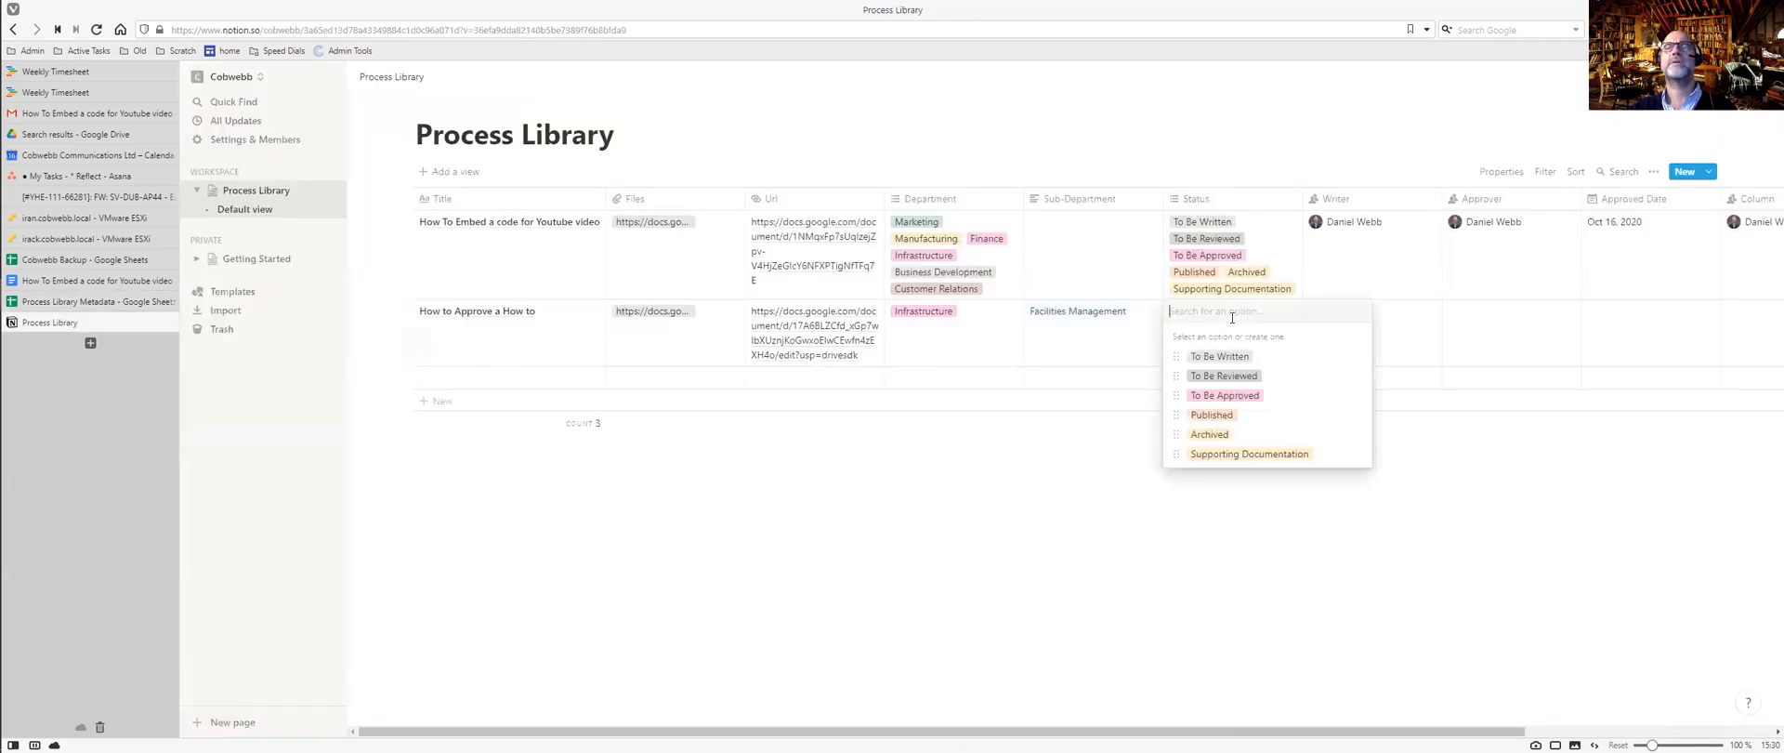
pyautogui.click(1222, 414)
pyautogui.click(1394, 319)
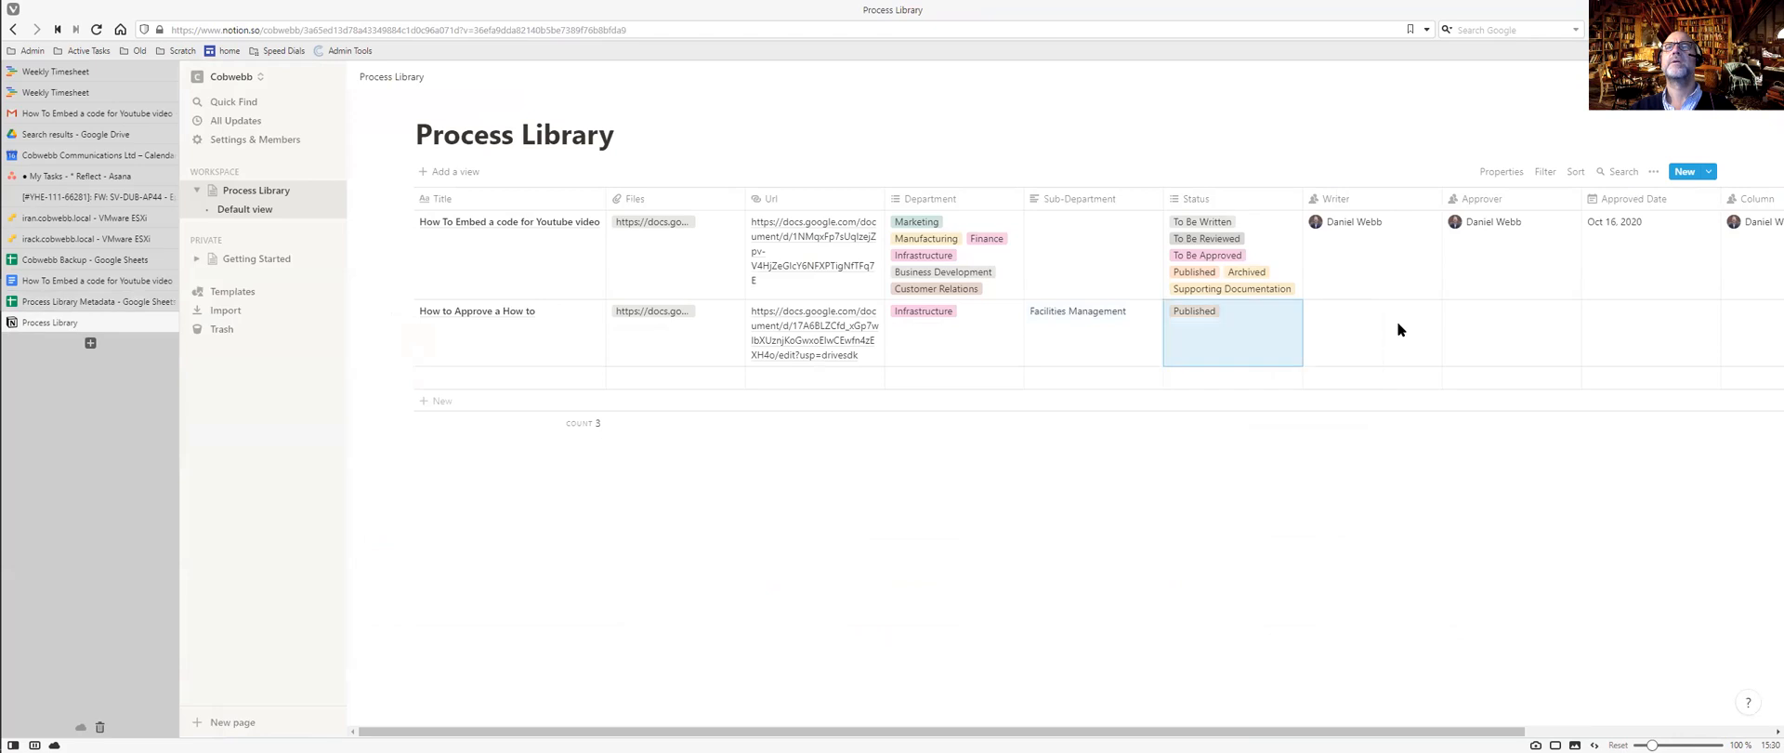
# Set the author as both Writer and Approver.
pyautogui.click(1399, 326)
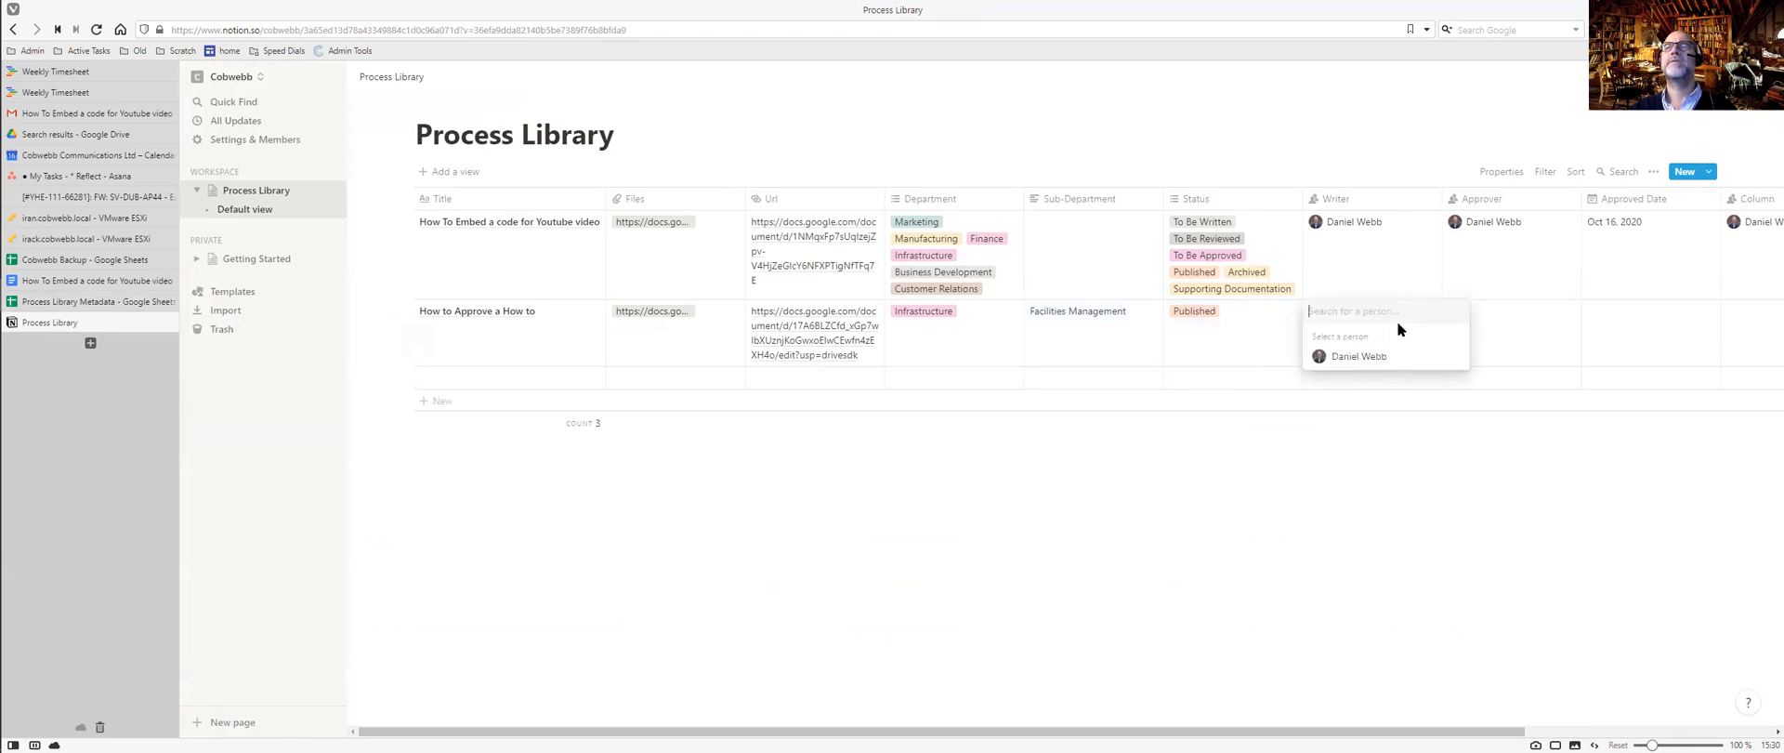
pyautogui.click(1338, 357)
pyautogui.click(1506, 333)
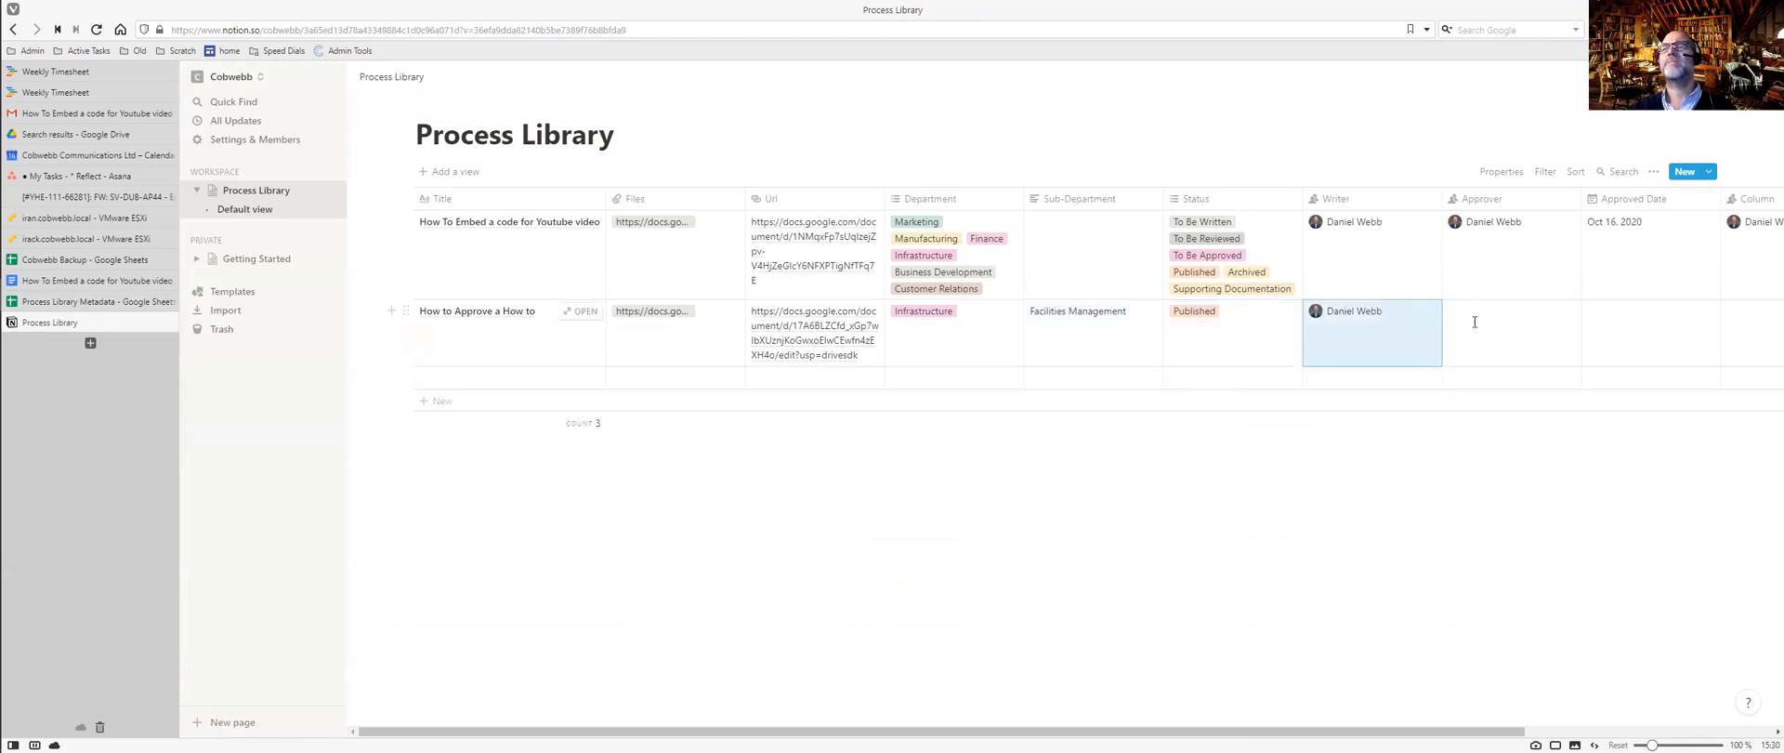
pyautogui.click(1477, 325)
pyautogui.click(1479, 357)
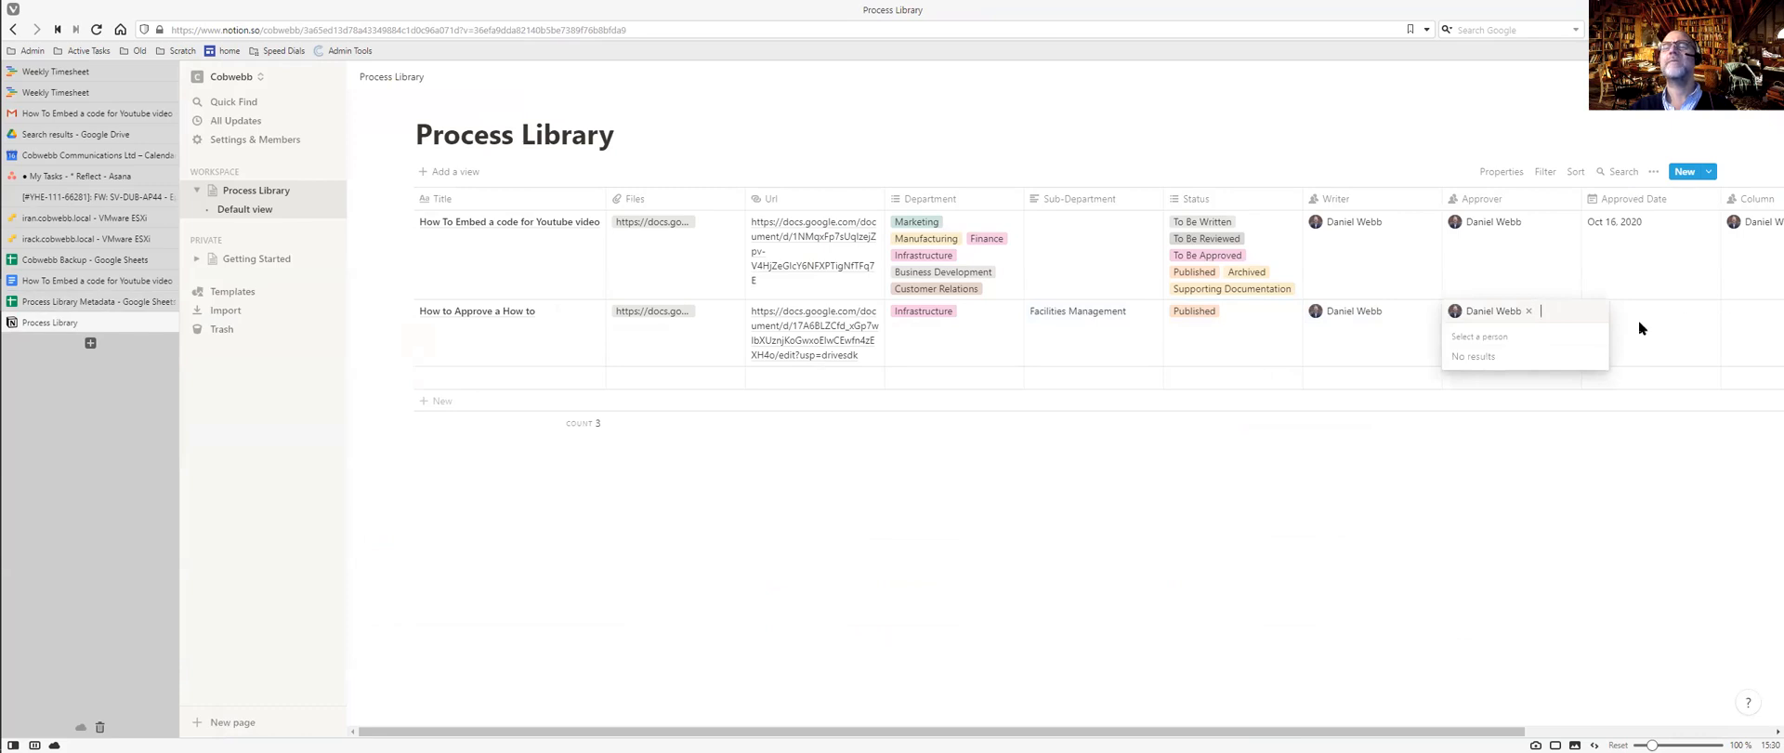
# Set the Approved Date to Apr 2, 2019, checked against the spreadsheet.
pyautogui.hotkey('ctrl', 'Tab')
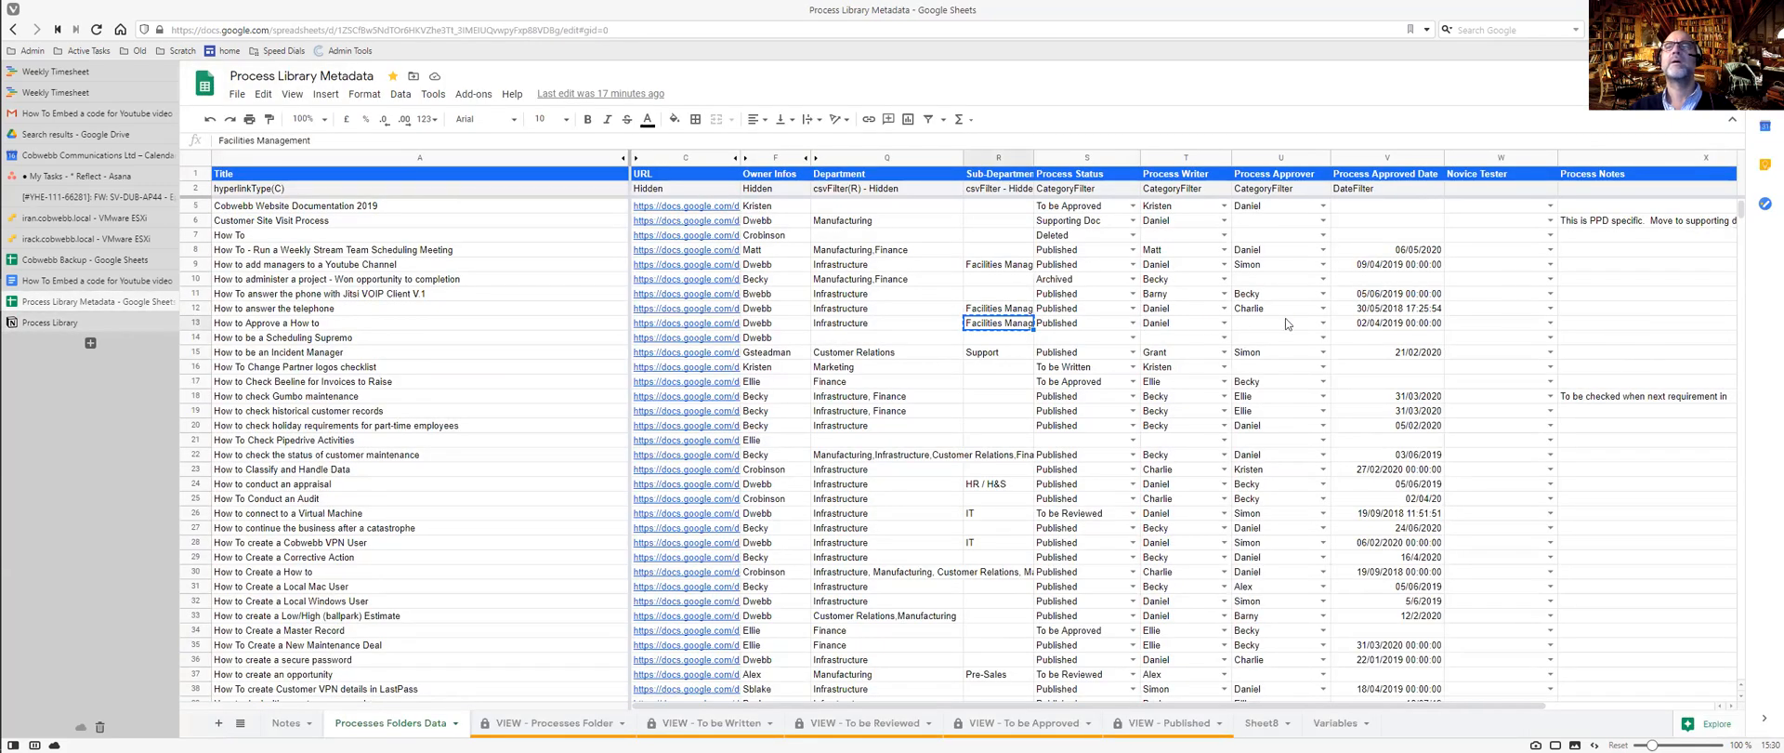
pyautogui.hotkey('ctrl', 'Tab')
pyautogui.click(1640, 323)
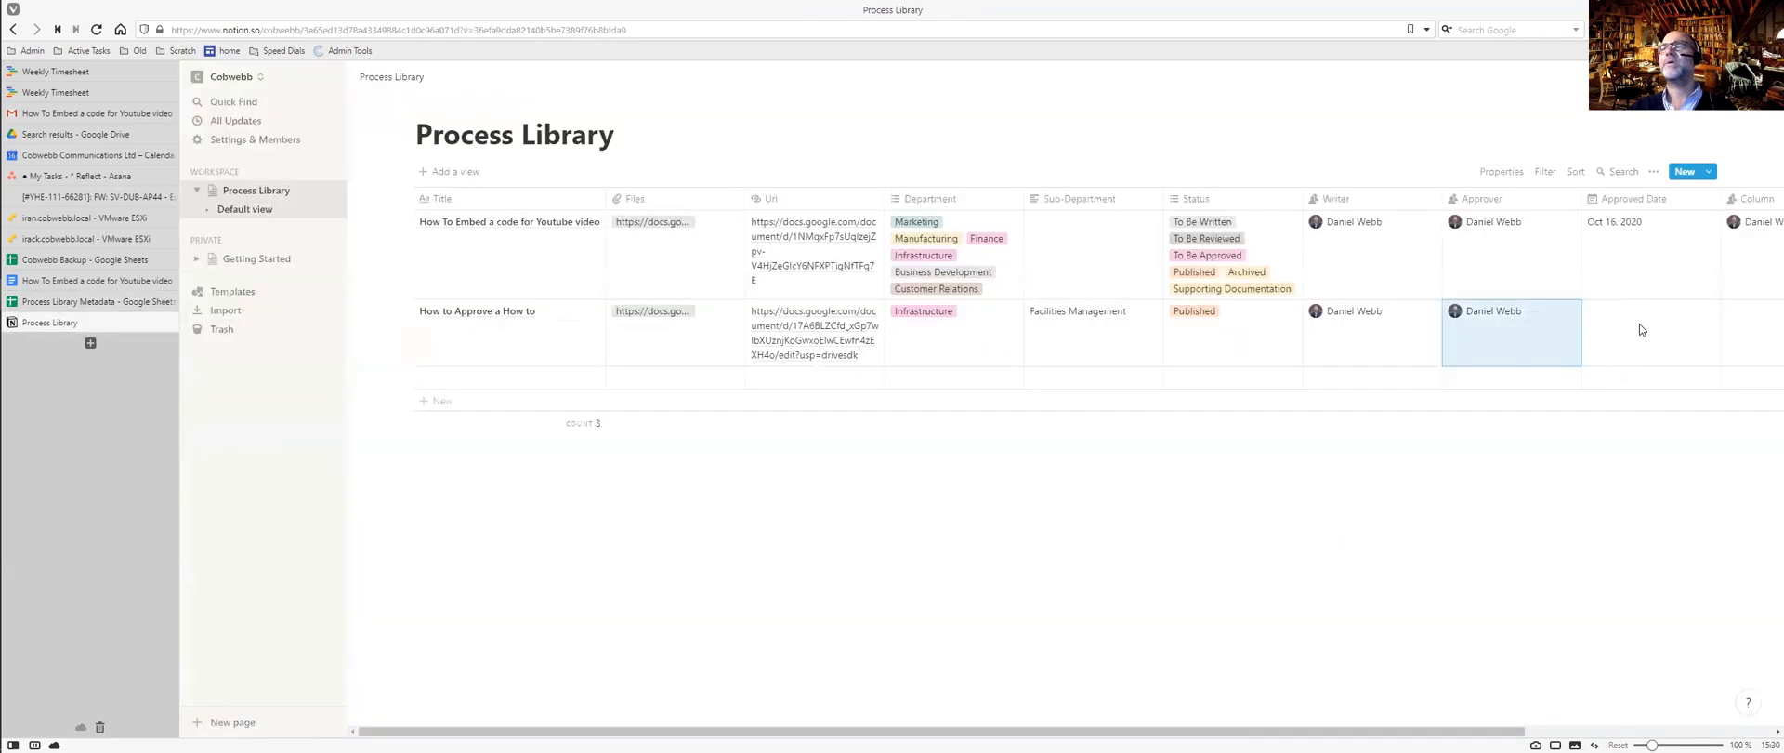
pyautogui.click(1639, 323)
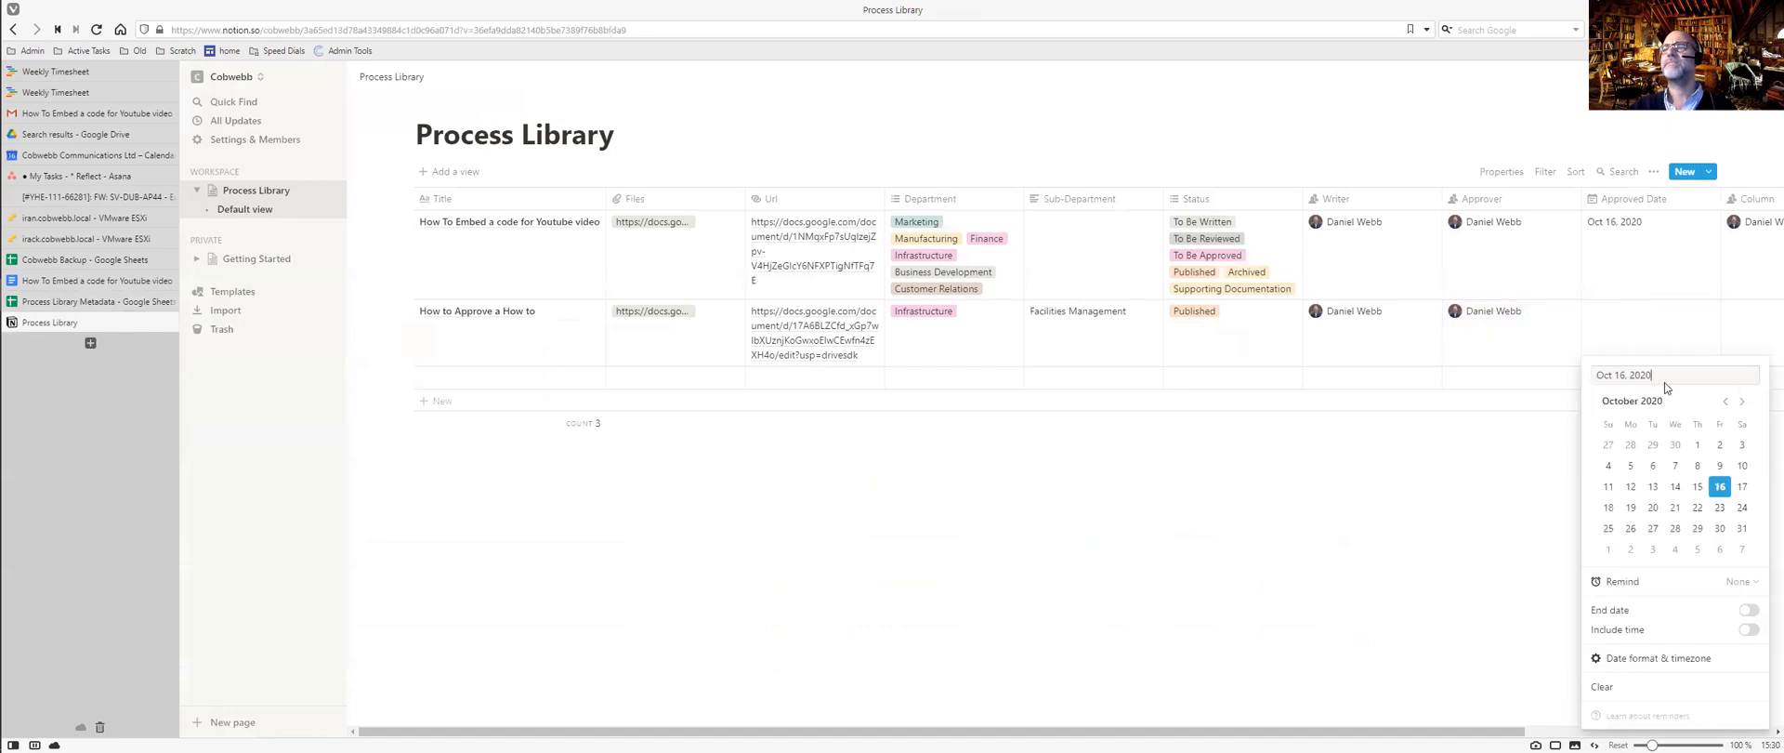
pyautogui.click(1725, 401)
pyautogui.click(1725, 401)
pyautogui.click(1724, 400)
pyautogui.click(1725, 401)
pyautogui.click(1725, 400)
pyautogui.click(1725, 400)
pyautogui.click(1725, 400)
pyautogui.click(1724, 400)
pyautogui.click(1724, 401)
pyautogui.click(1725, 400)
pyautogui.click(1725, 400)
pyautogui.click(1724, 401)
pyautogui.click(1725, 401)
pyautogui.click(1724, 400)
pyautogui.click(1724, 400)
pyautogui.click(1725, 401)
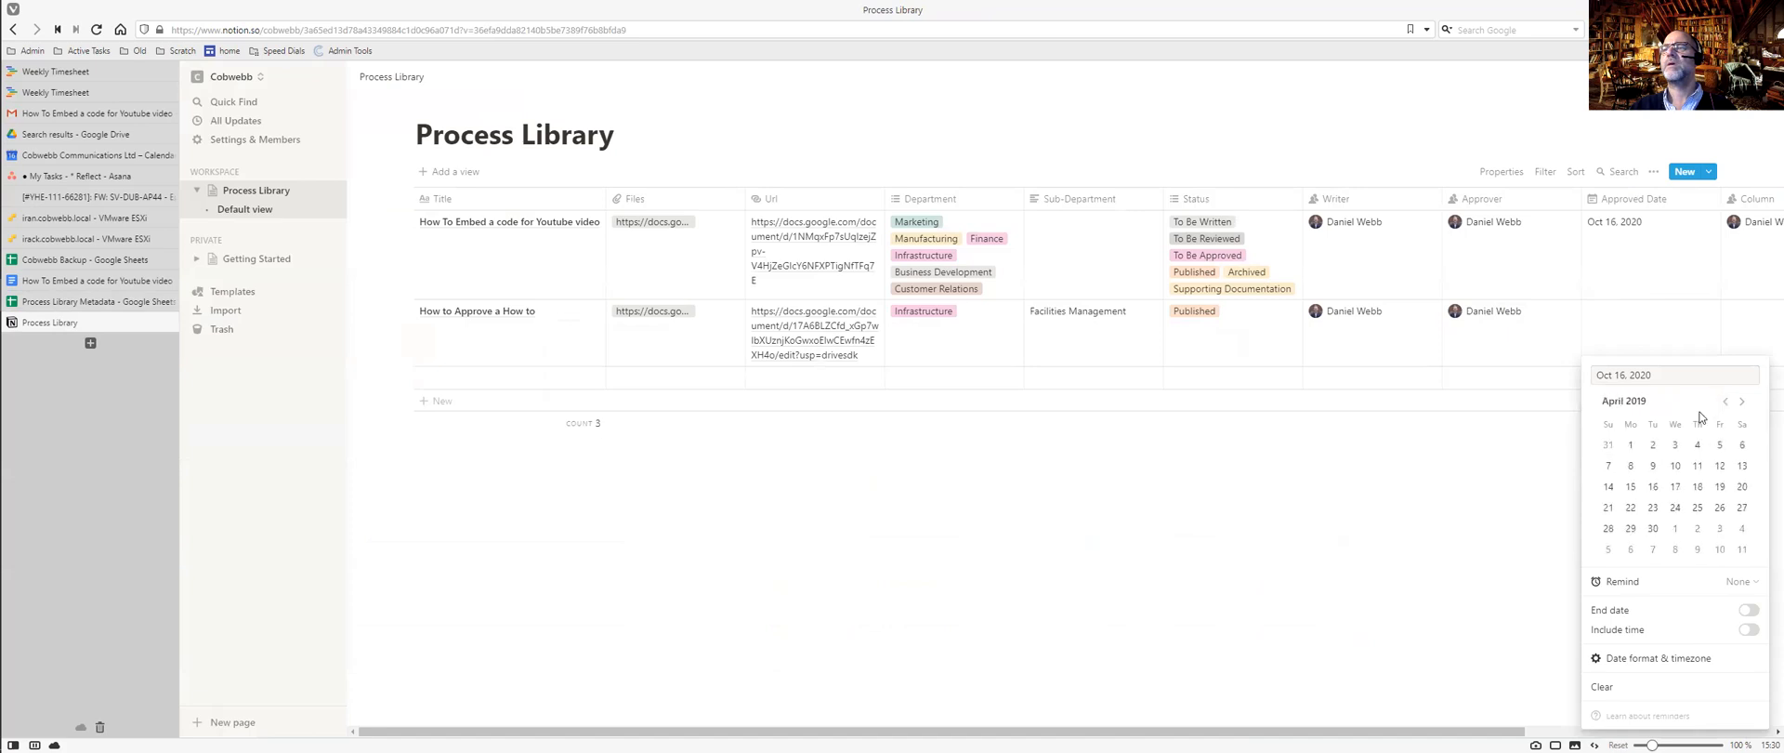
pyautogui.click(1654, 448)
pyautogui.press('Escape')
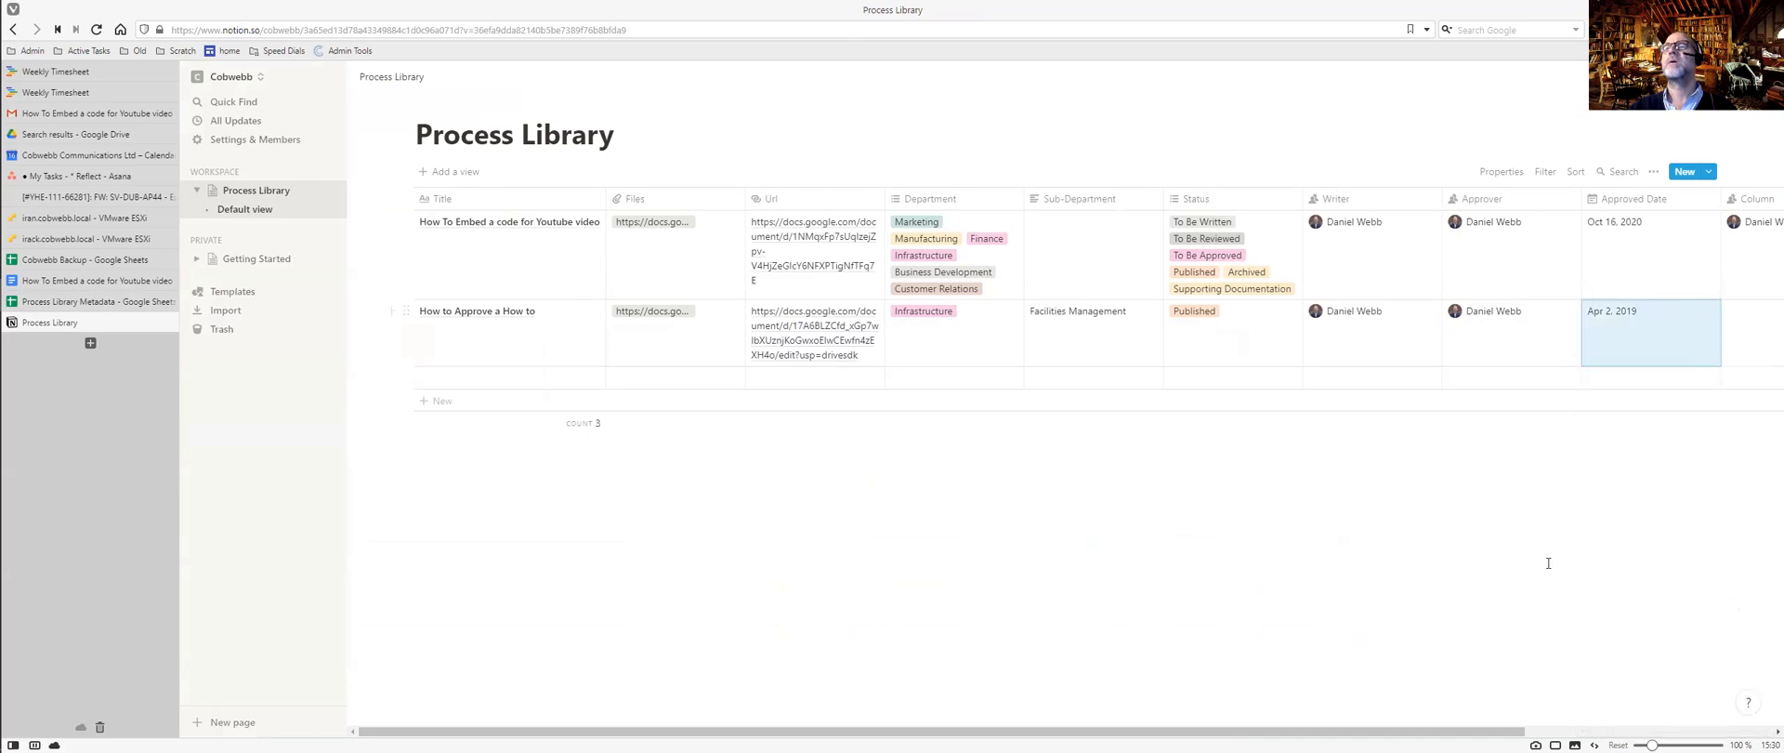
# Clear the first row's person value and rename the Column property to 'Novice Tester'.
pyautogui.moveTo(1469, 724); pyautogui.dragTo(1670, 725)
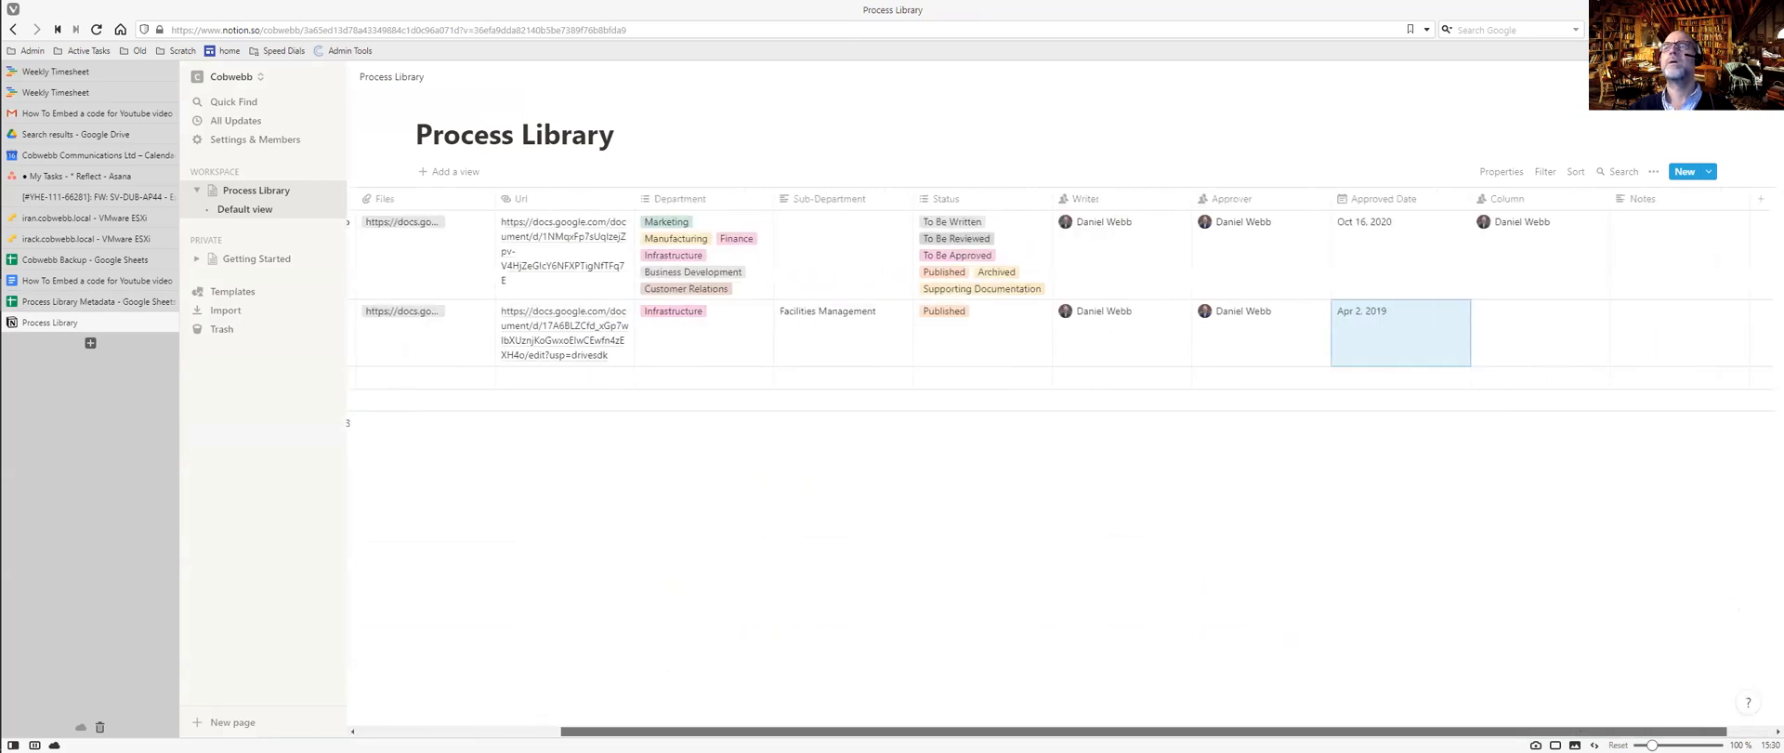
pyautogui.click(1549, 221)
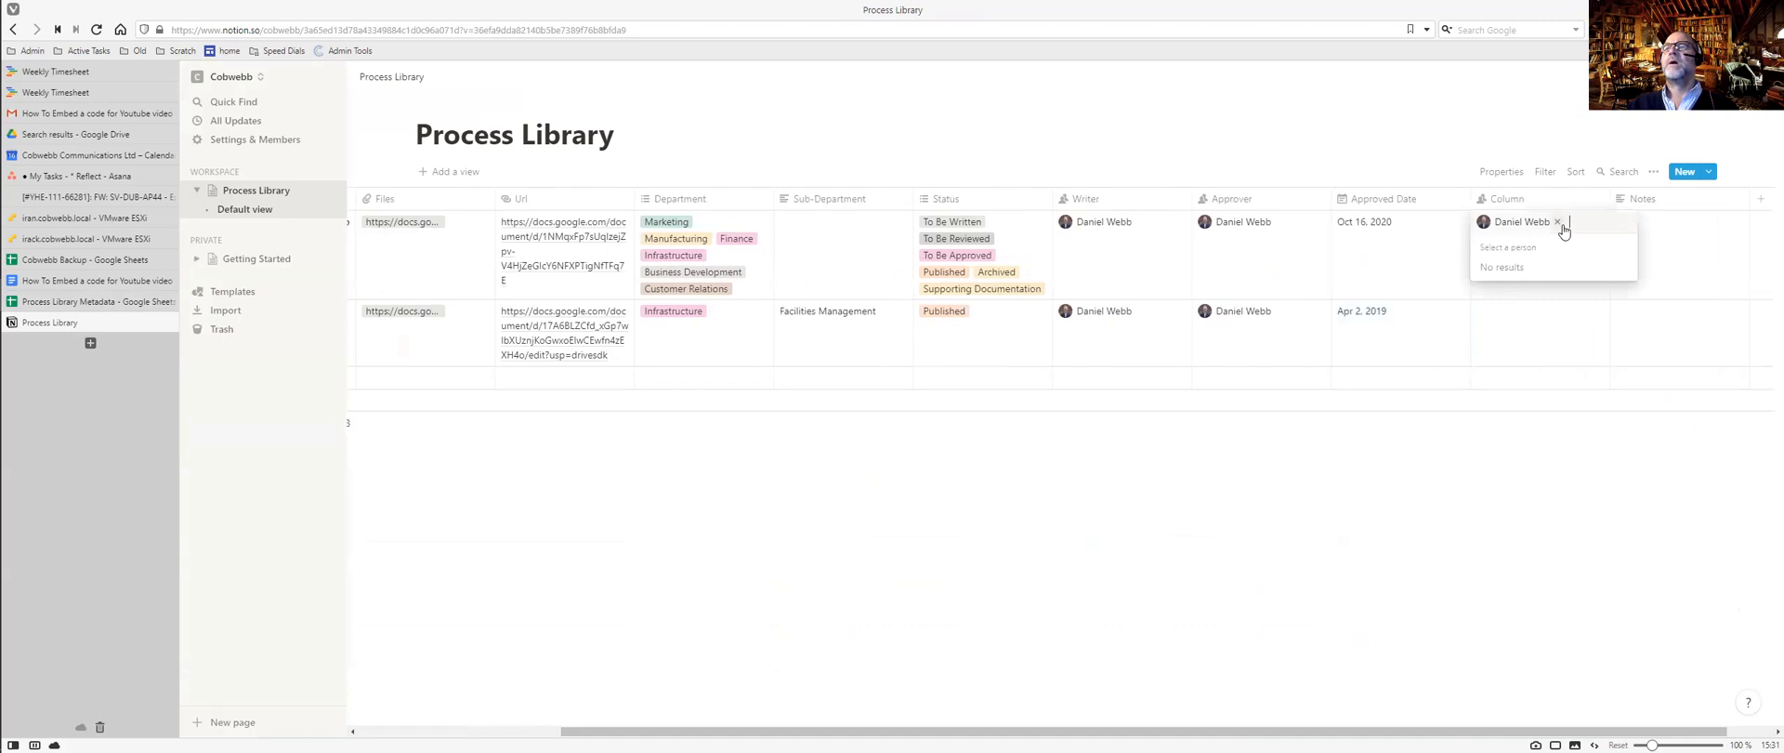
pyautogui.click(1504, 198)
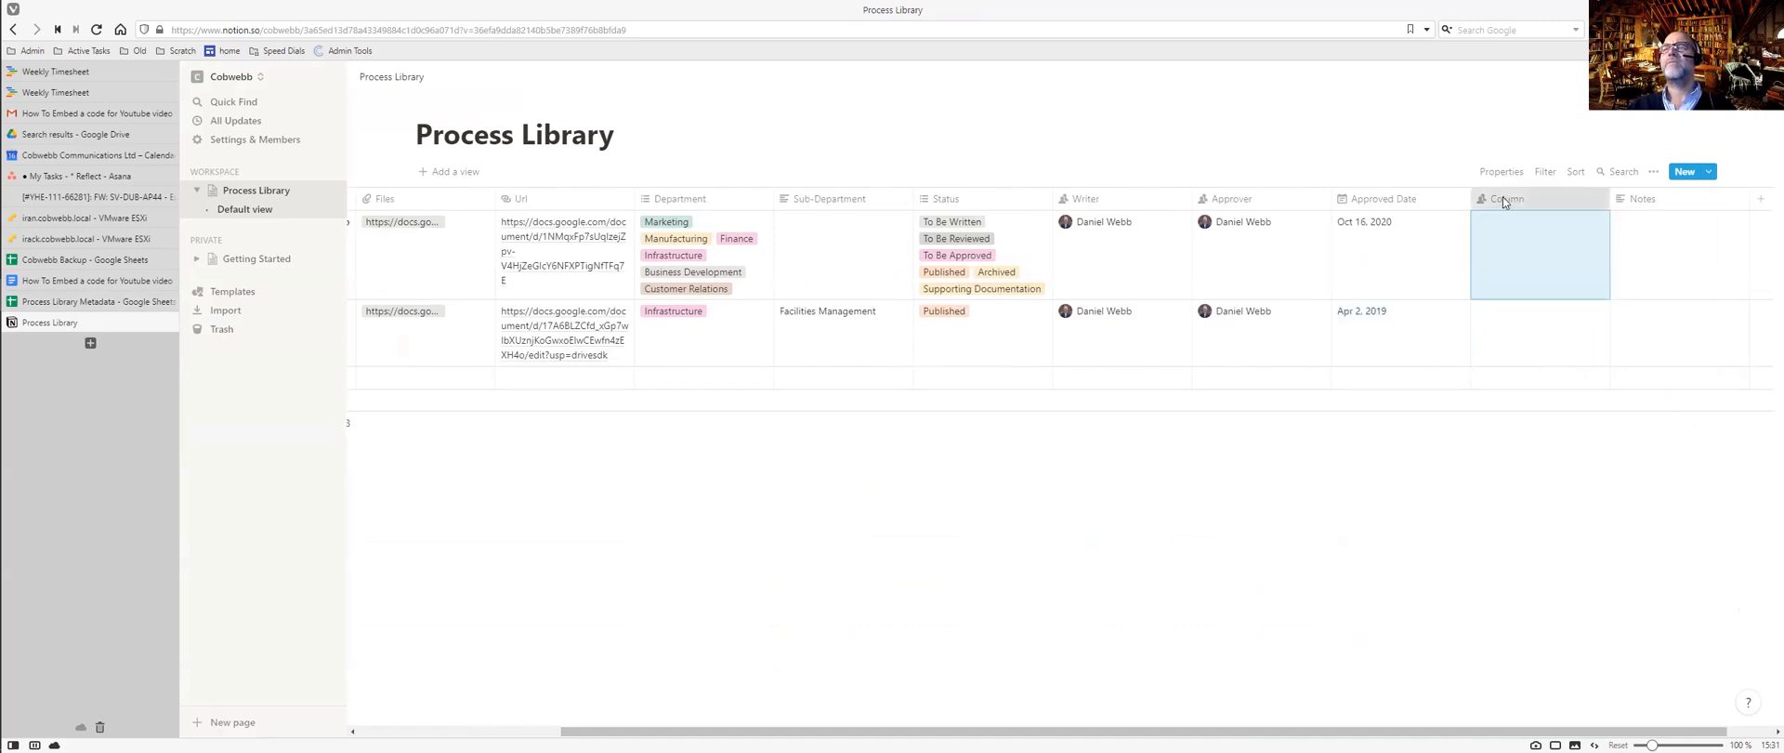
pyautogui.click(1505, 198)
pyautogui.write('No')
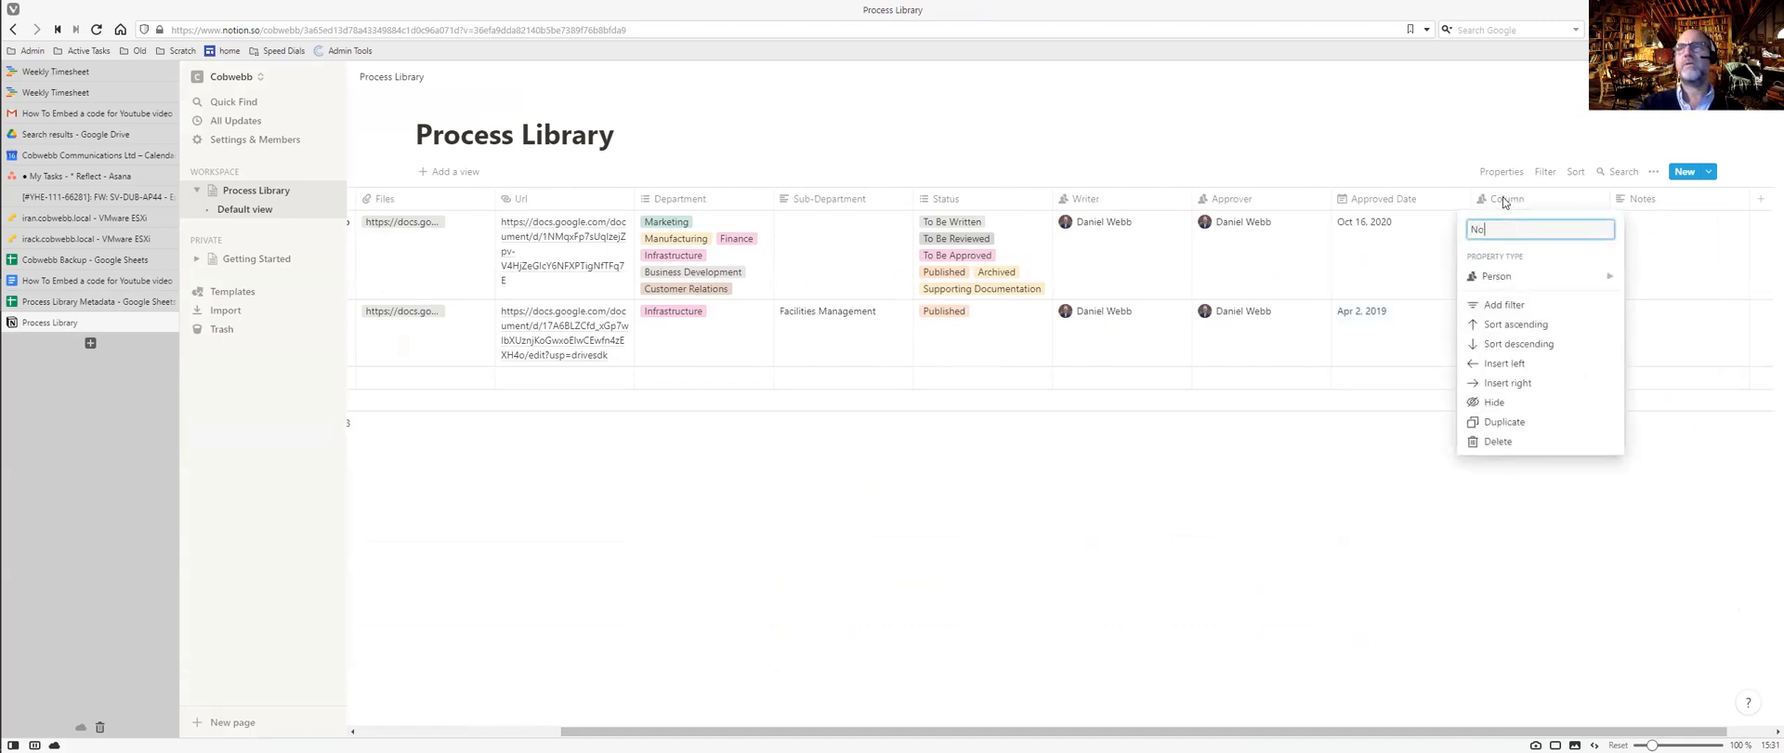
pyautogui.write('iice Tester')
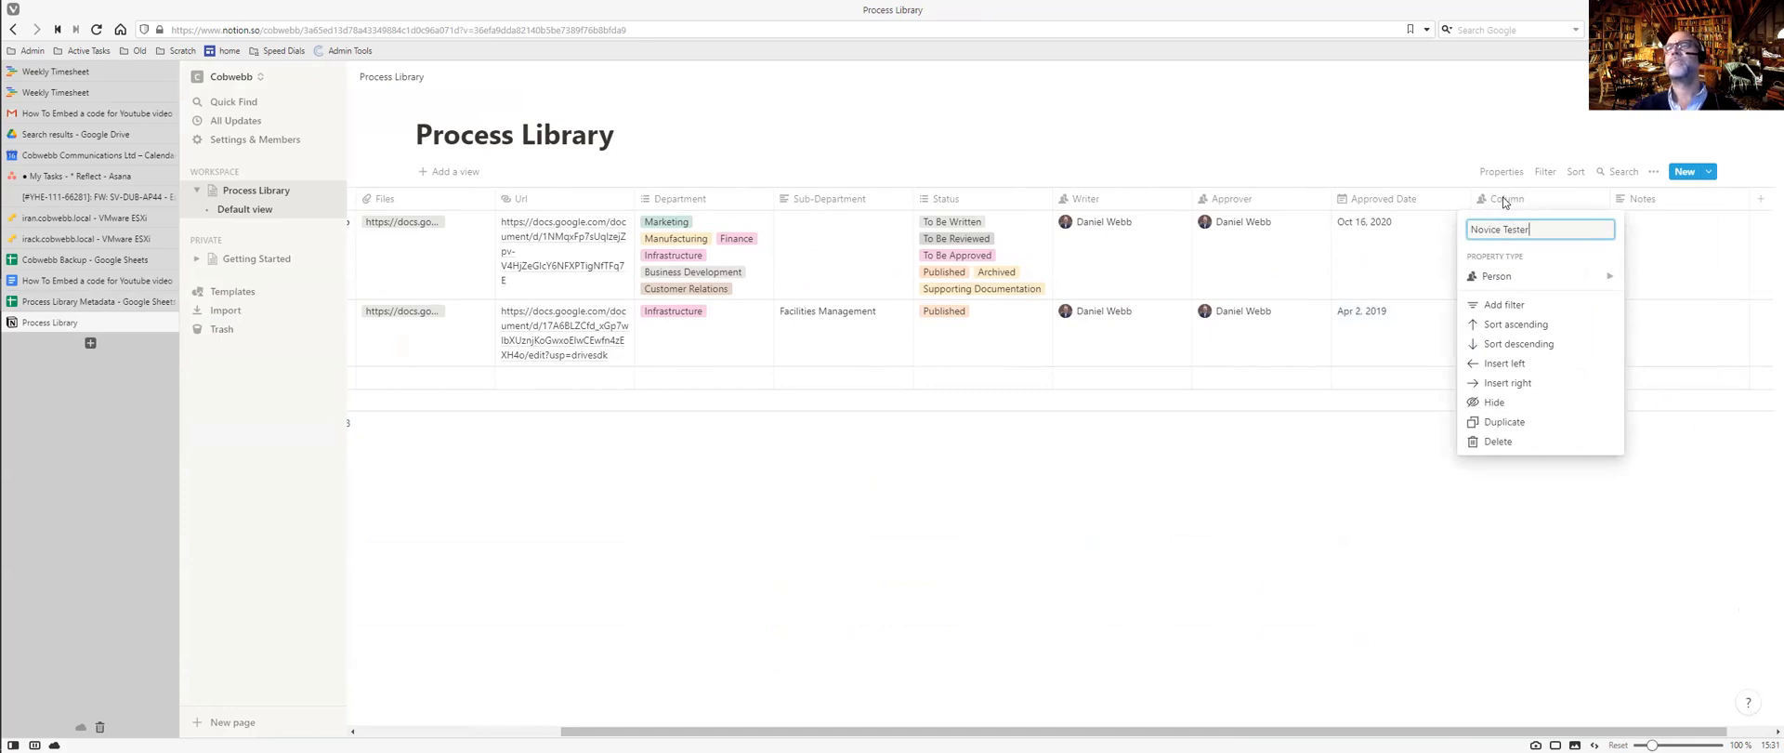
pyautogui.click(1672, 234)
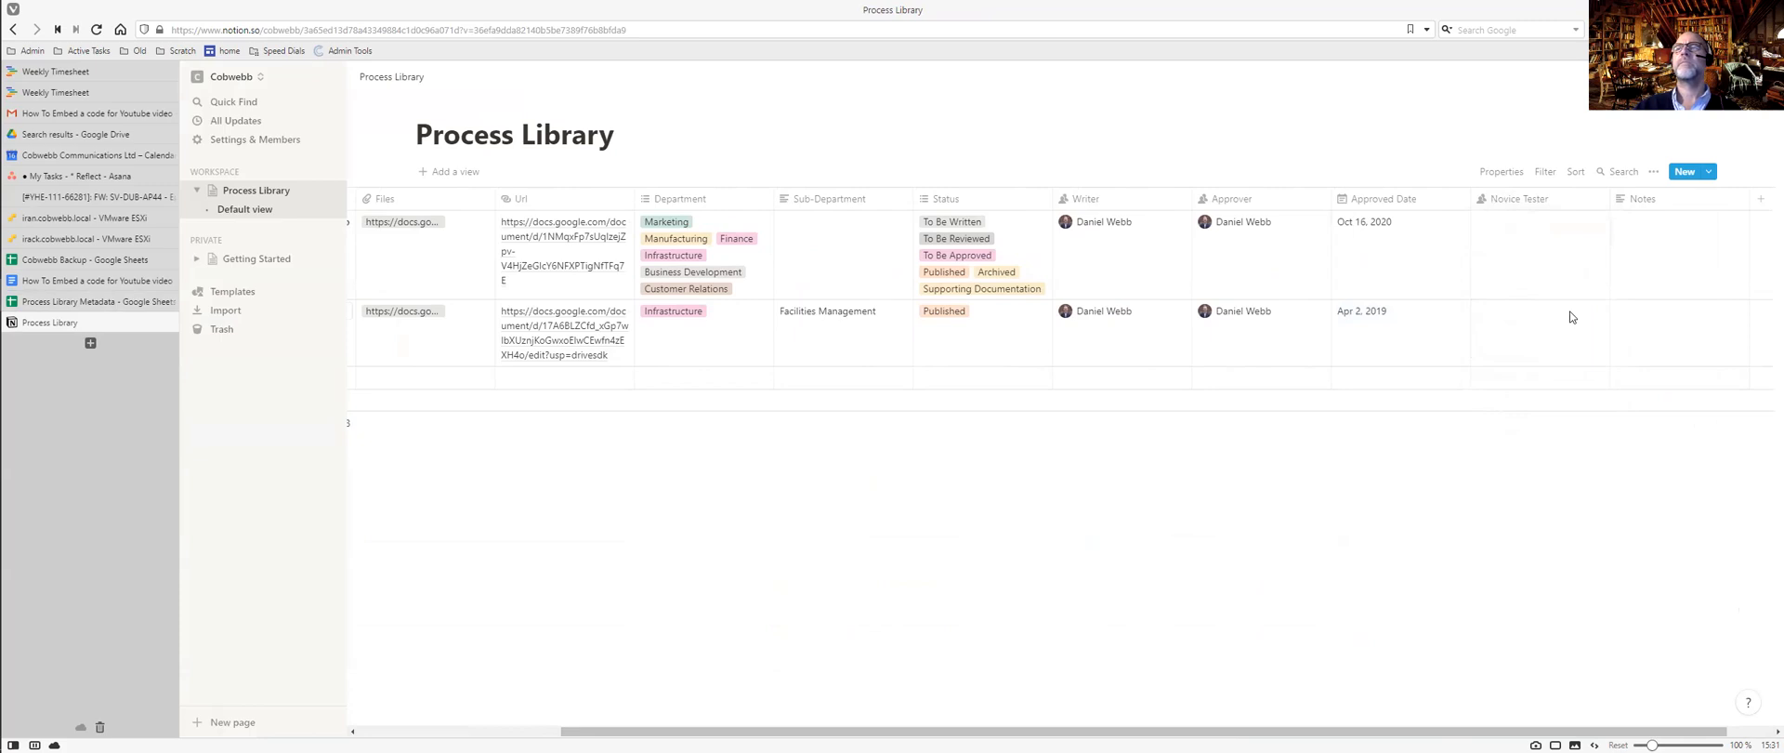
pyautogui.hotkey('ctrl', 'Tab')
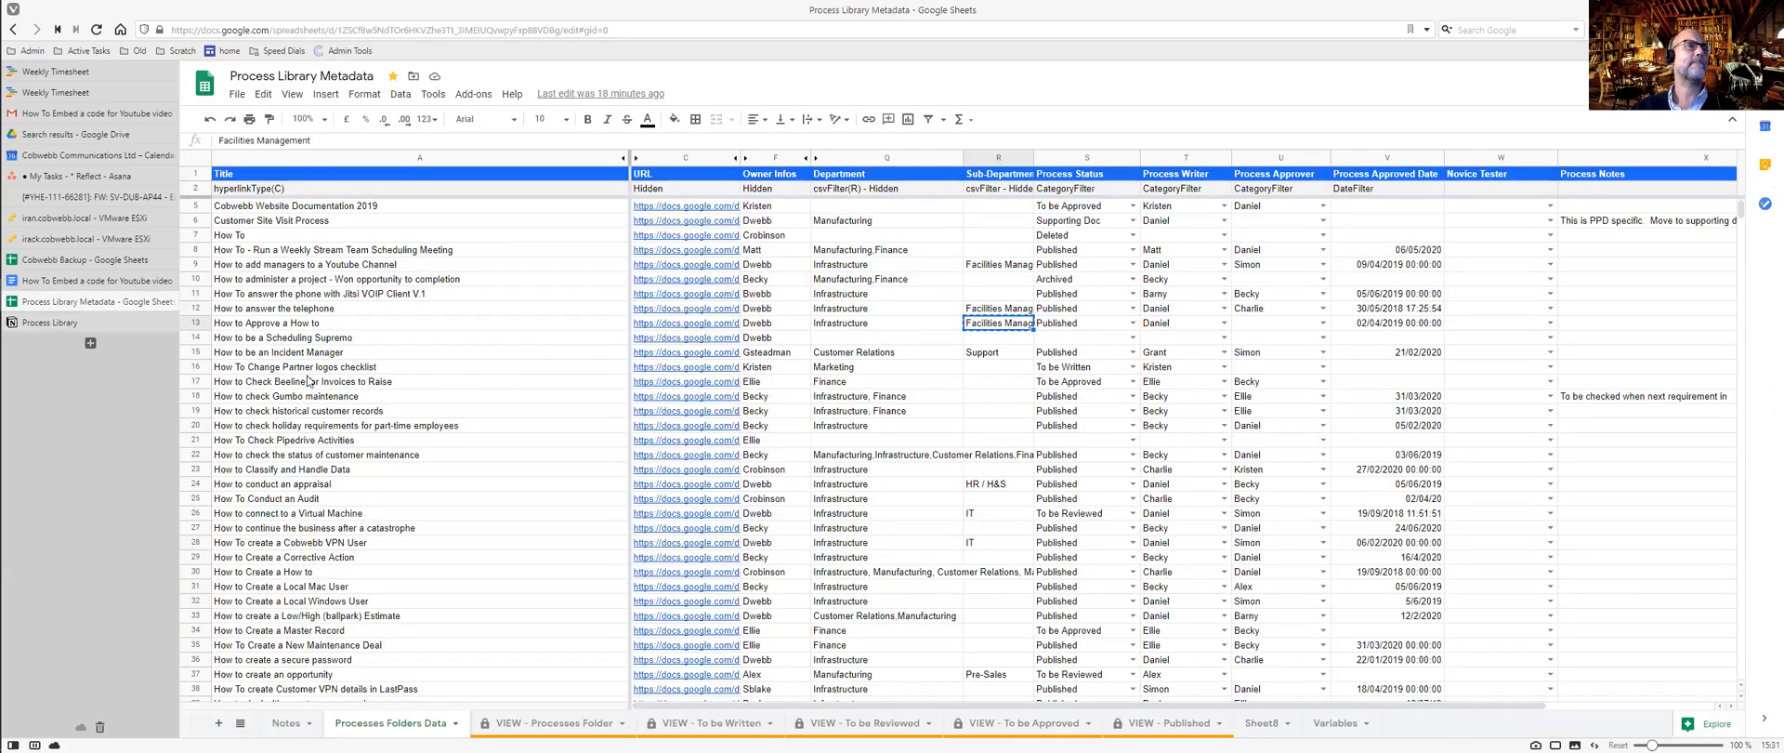
pyautogui.hotkey('ctrl', 'c')
pyautogui.click(287, 327)
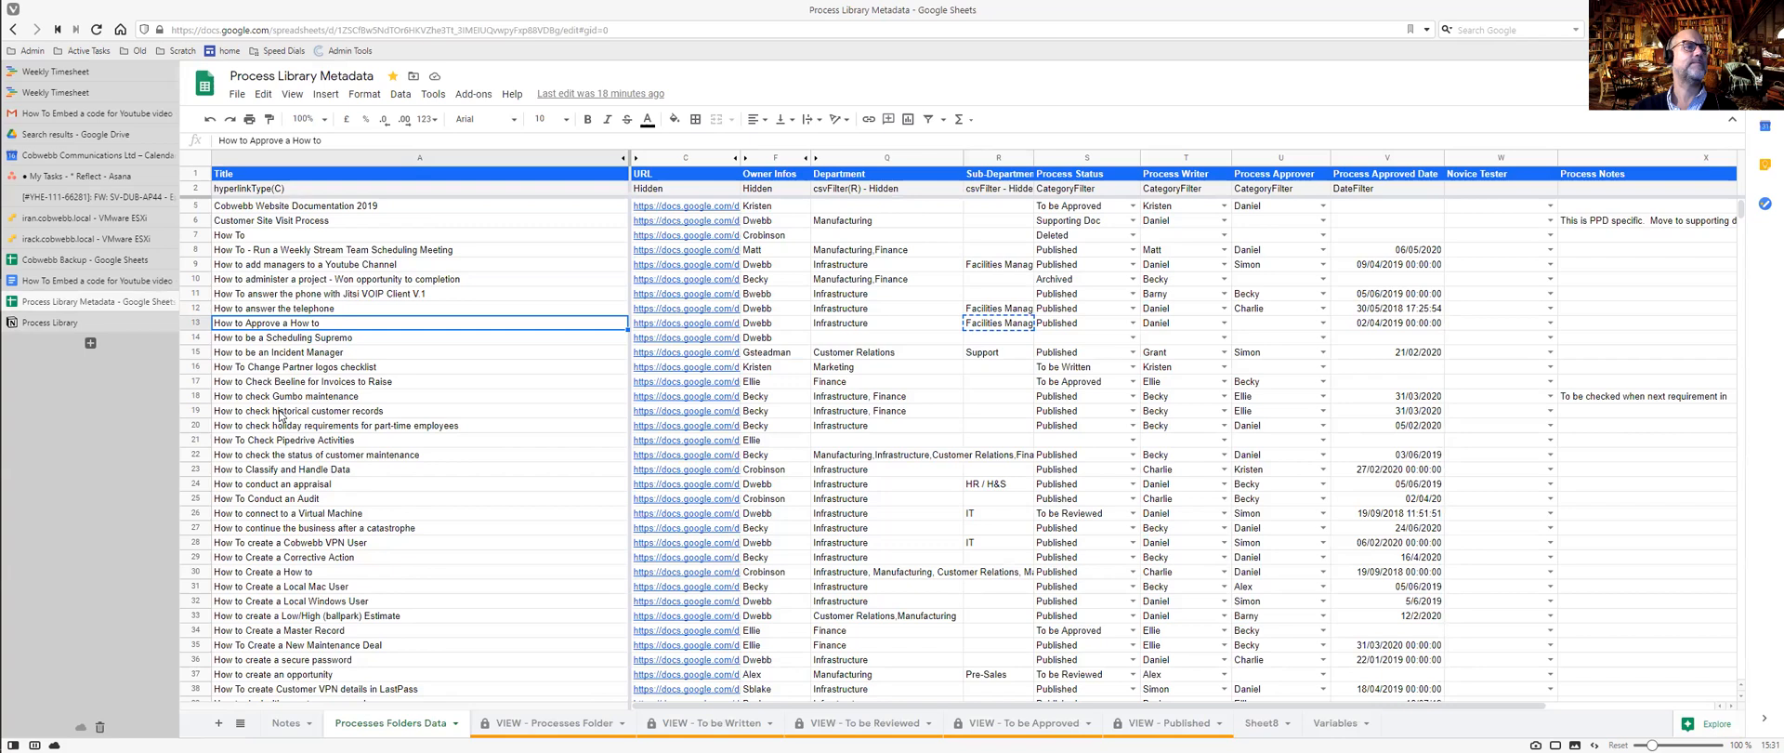
pyautogui.scroll(-10, 280, 415)
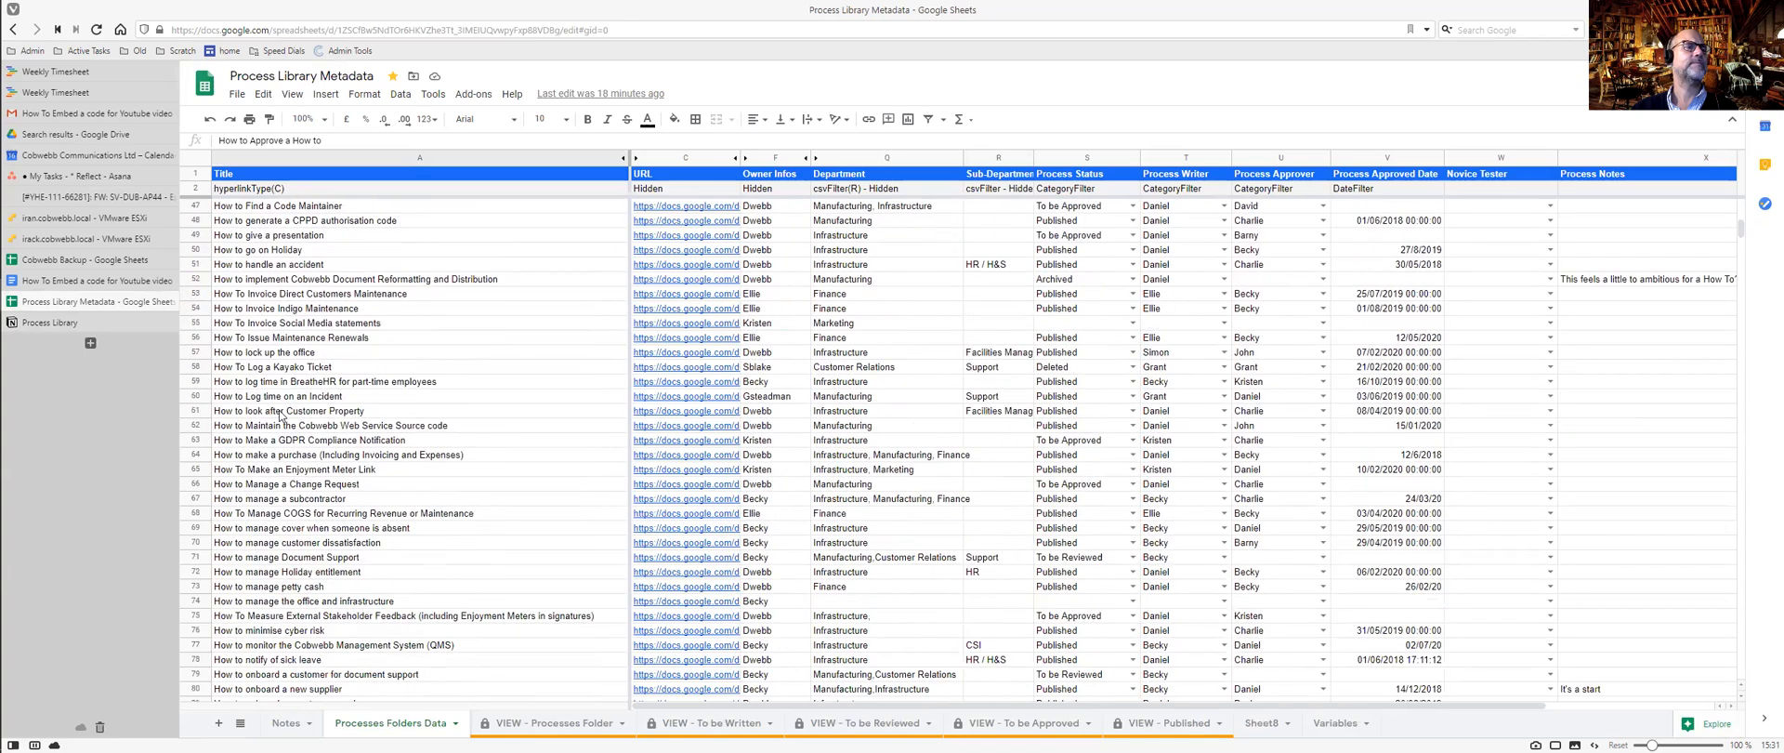
pyautogui.hotkey('ctrl', 'Tab')
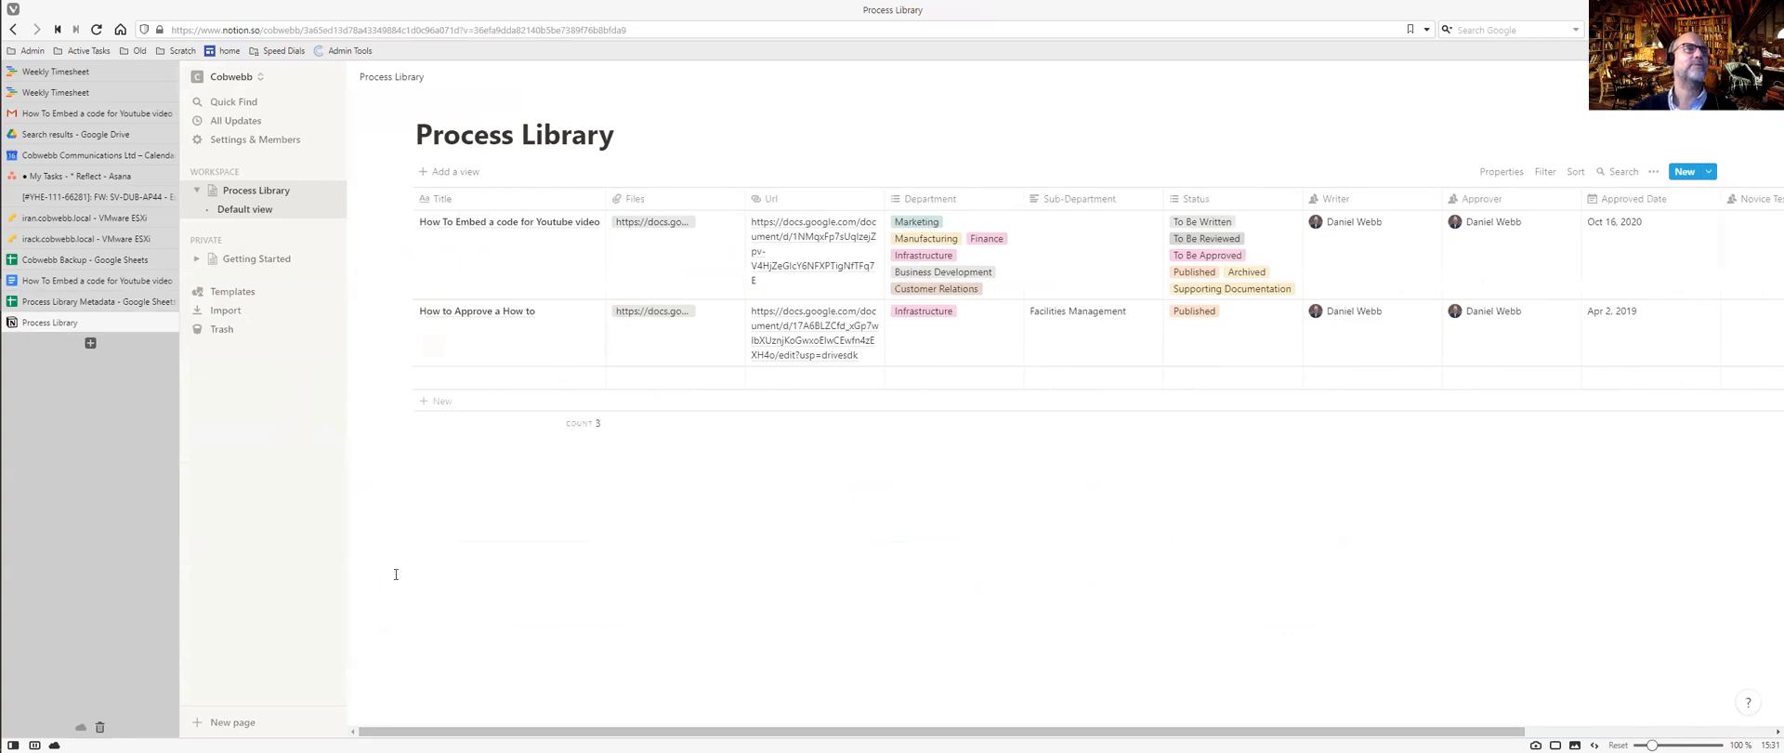
# Open the 'How To Embed a code for Youtube video' entry as a page and scroll its properties.
pyautogui.moveTo(544, 225)
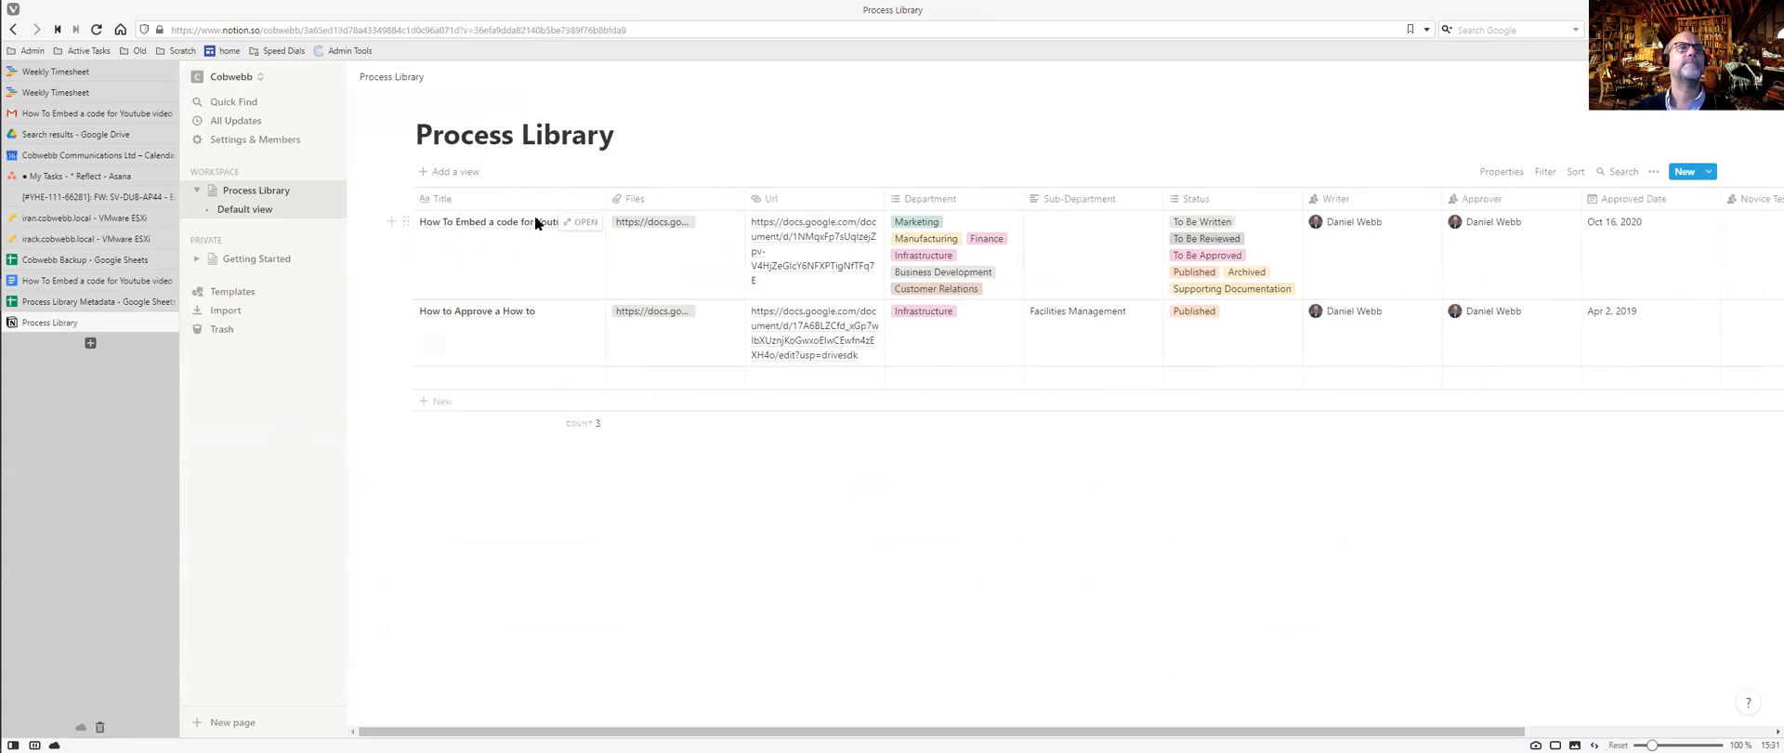
pyautogui.click(571, 224)
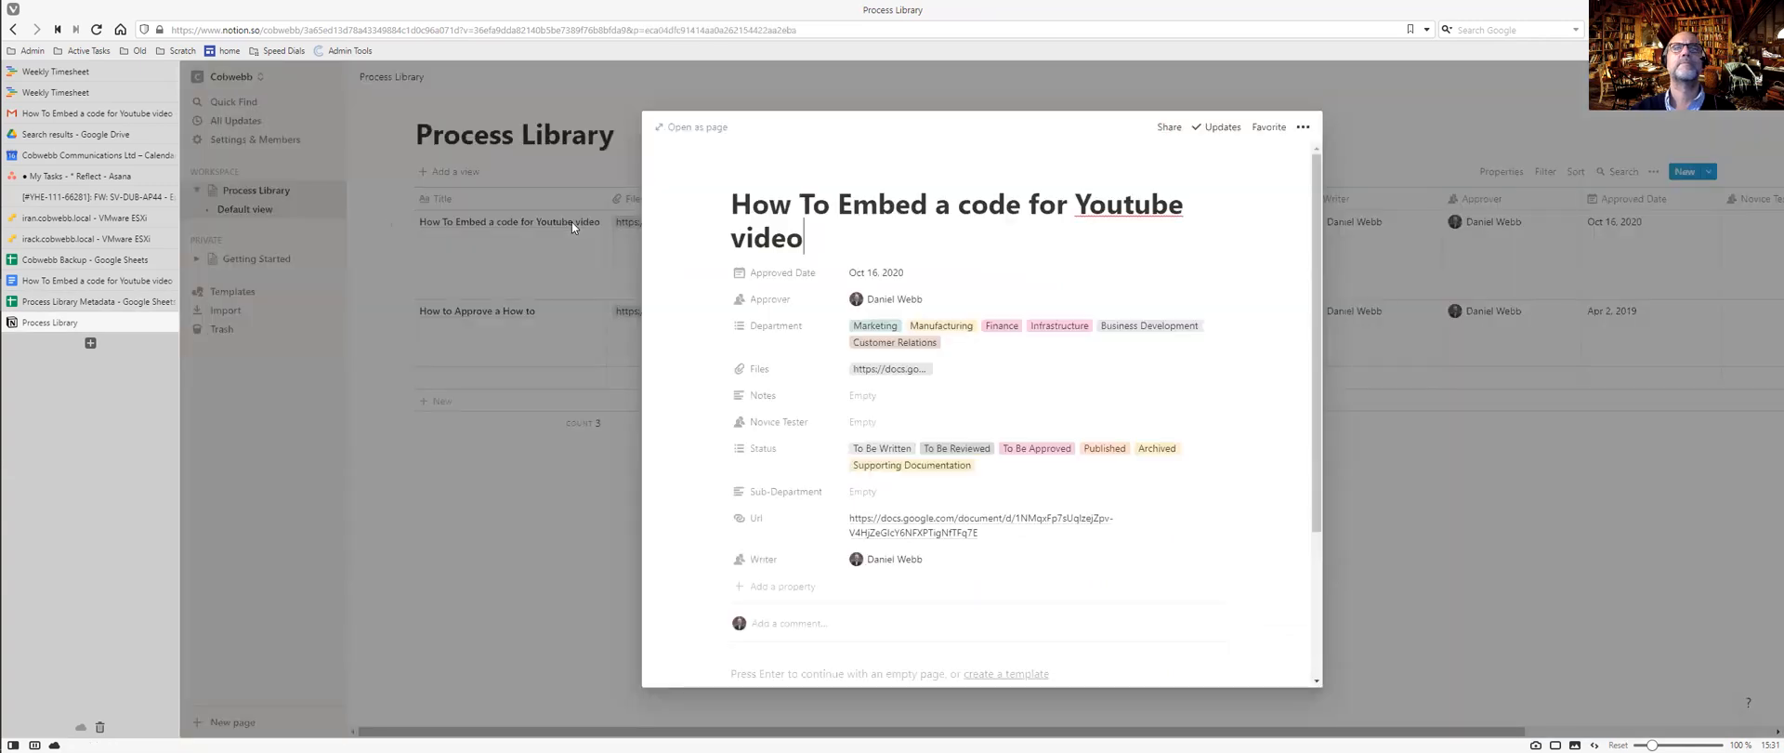
pyautogui.moveTo(1321, 240)
pyautogui.mouseDown()
pyautogui.moveTo(1325, 401)
pyautogui.moveTo(1320, 241)
pyautogui.mouseUp()
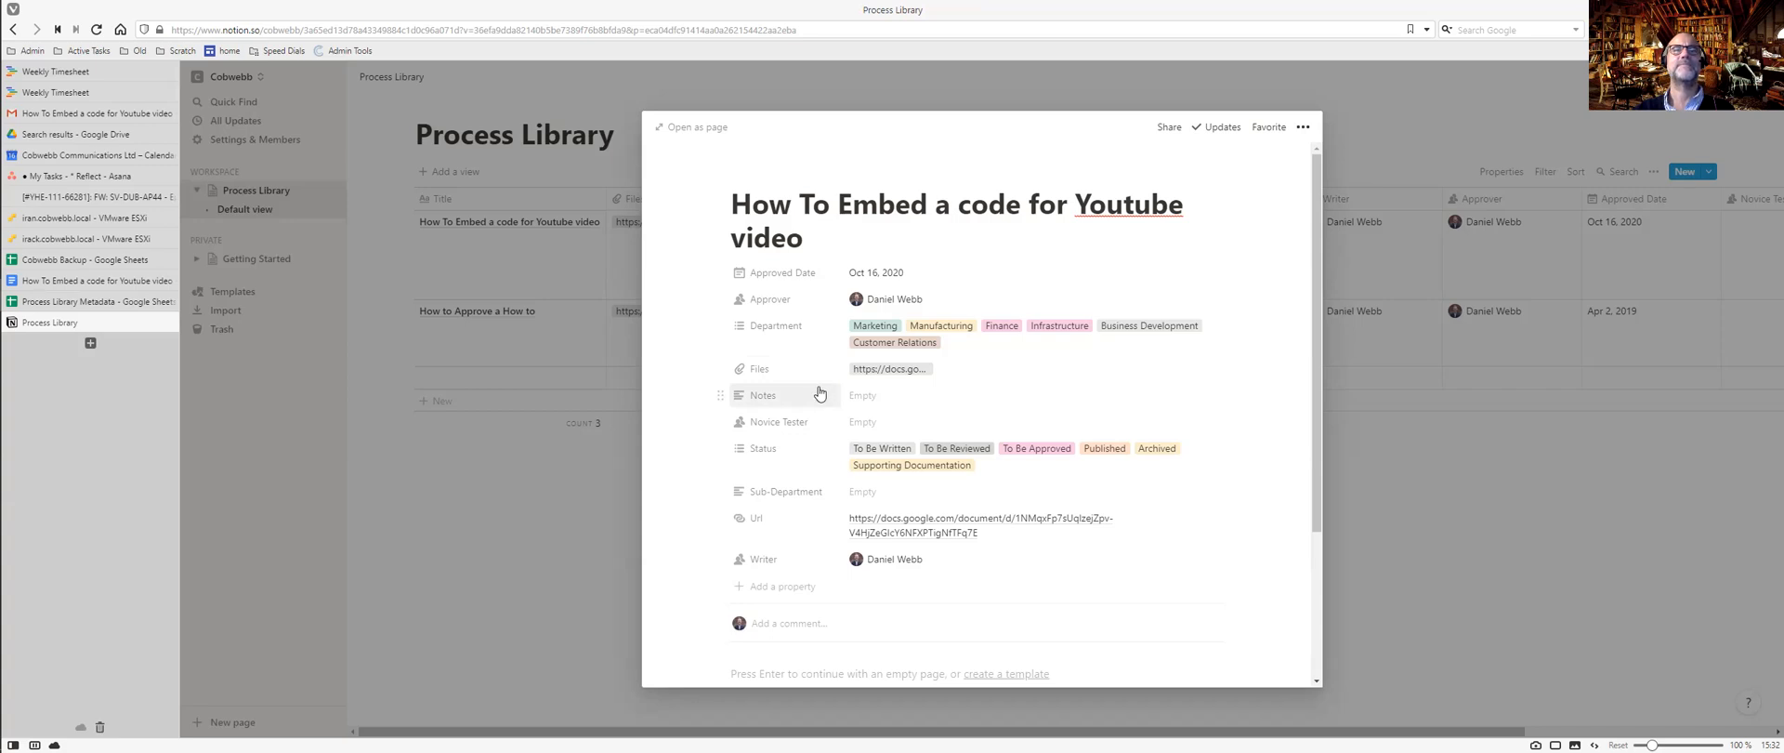
pyautogui.scroll(-3, 818, 400)
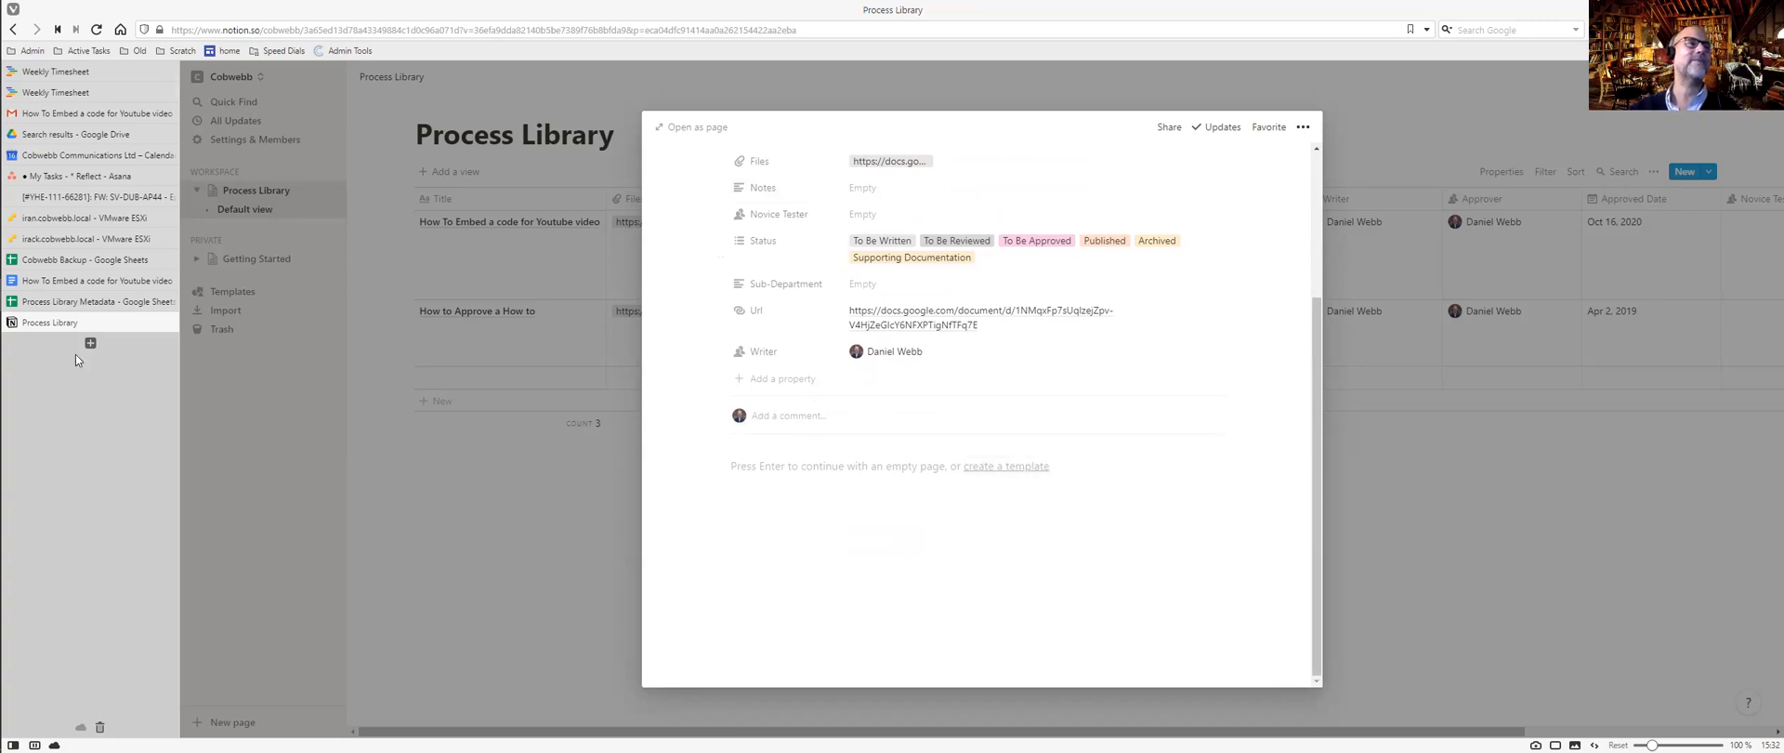
# Look over the Google Doc's overview table and How - The Flow heading.
pyautogui.click(98, 280)
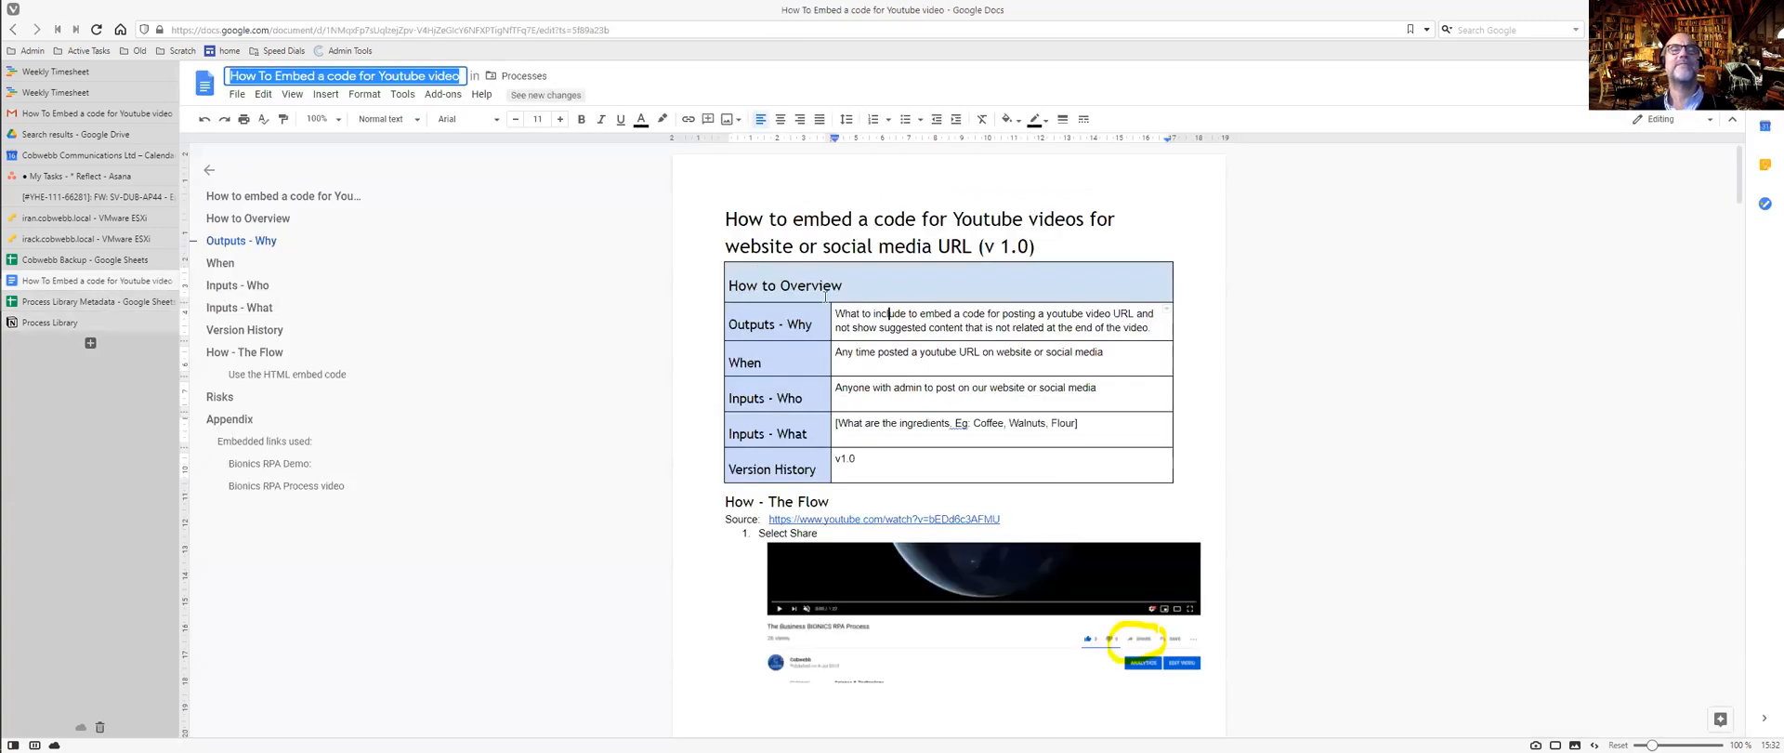
pyautogui.moveTo(734, 277); pyautogui.dragTo(998, 460)
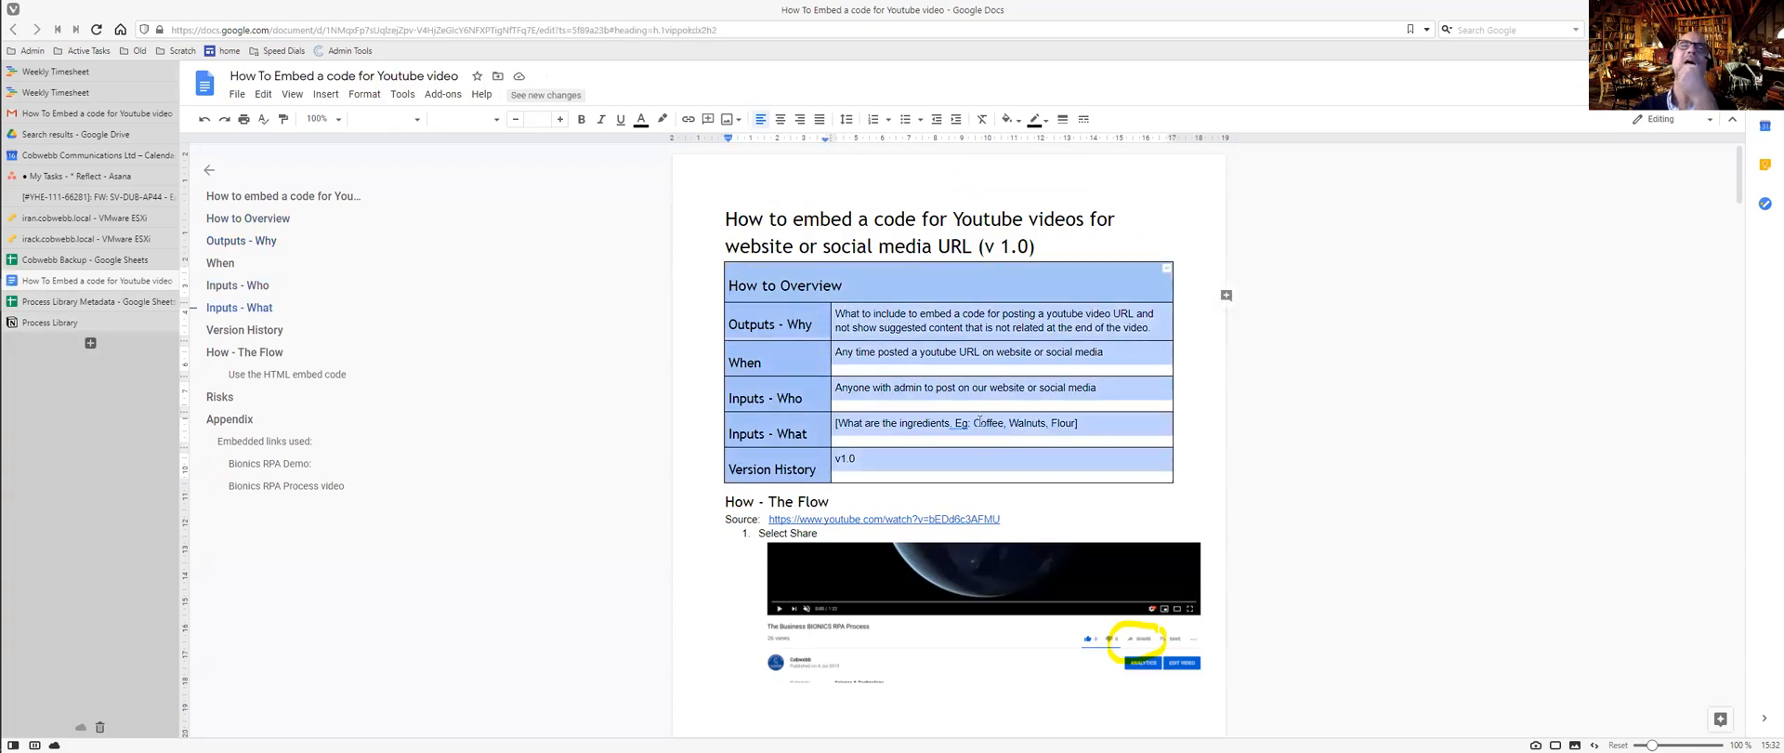
pyautogui.scroll(-1, 979, 421)
pyautogui.scroll(2, 967, 401)
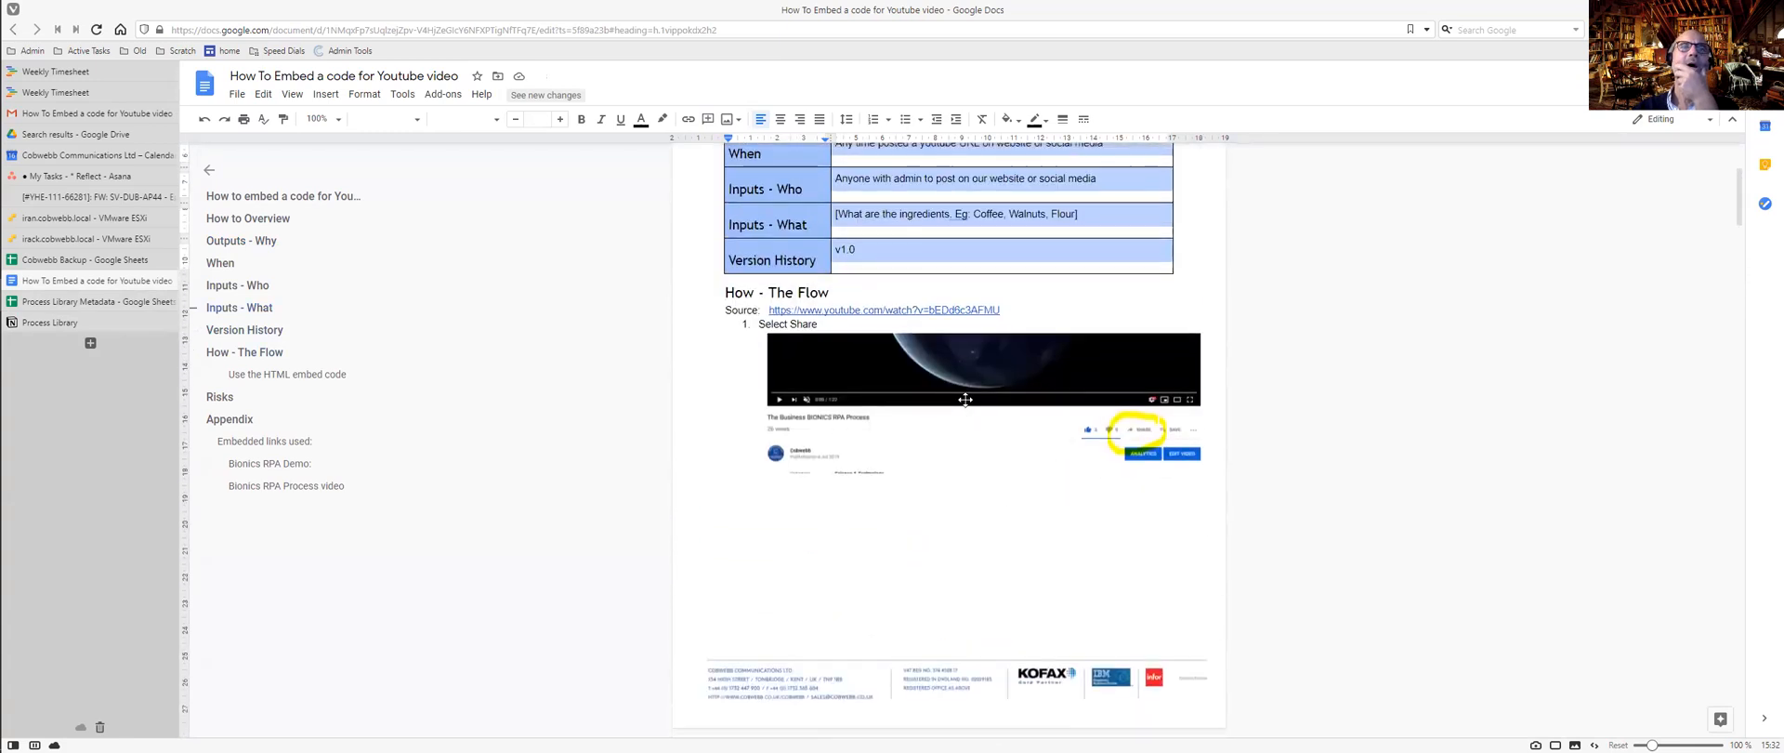
pyautogui.moveTo(768, 292); pyautogui.dragTo(829, 294)
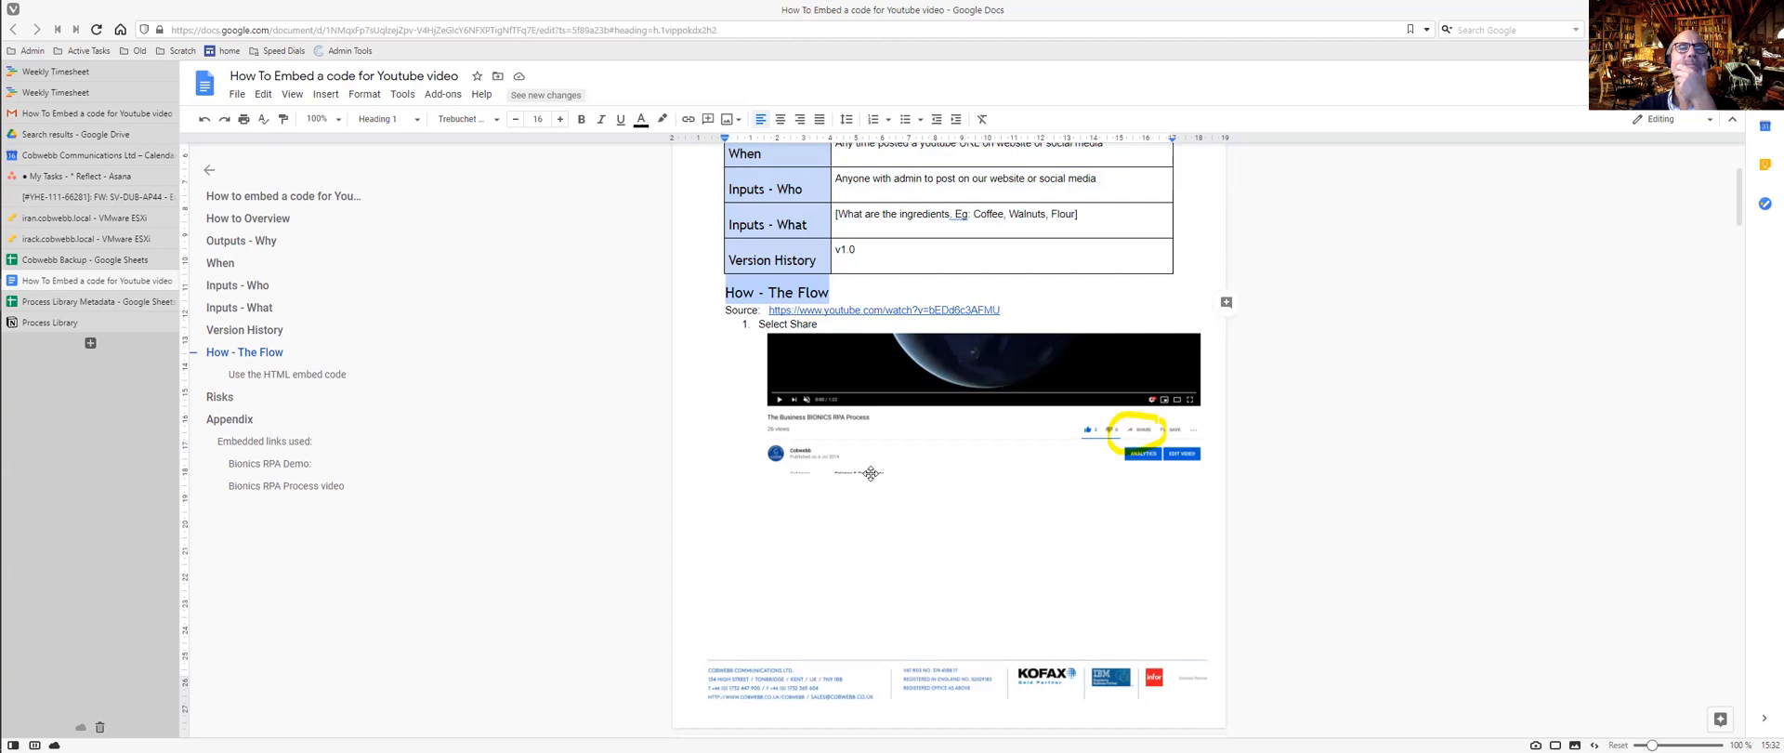
# Scroll down to the Risks and Appendix headings, then go back to Notion.
pyautogui.scroll(-15, 872, 474)
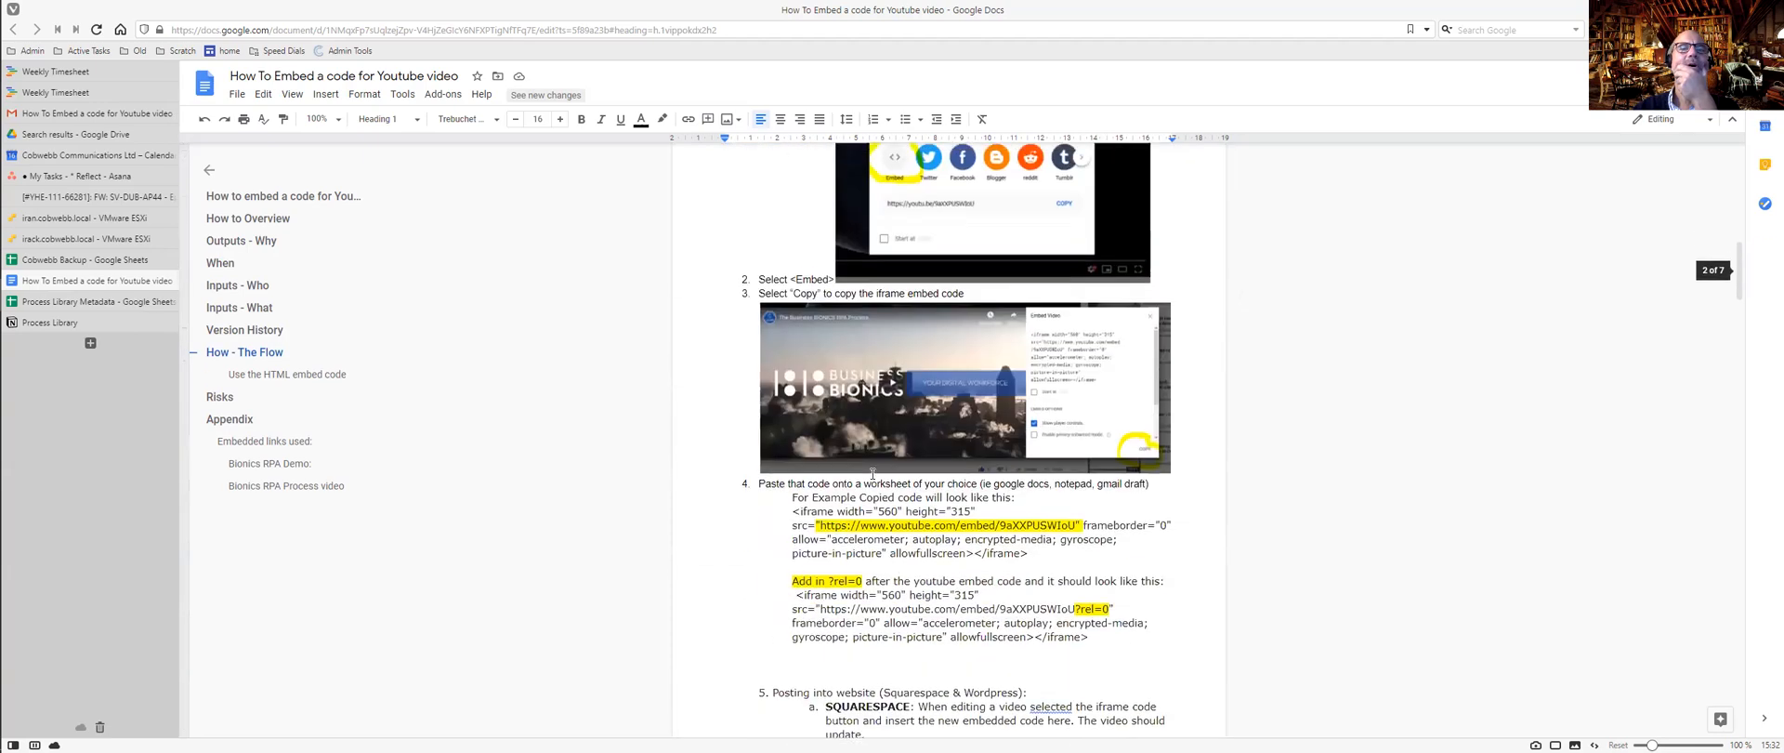
pyautogui.scroll(-5, 872, 474)
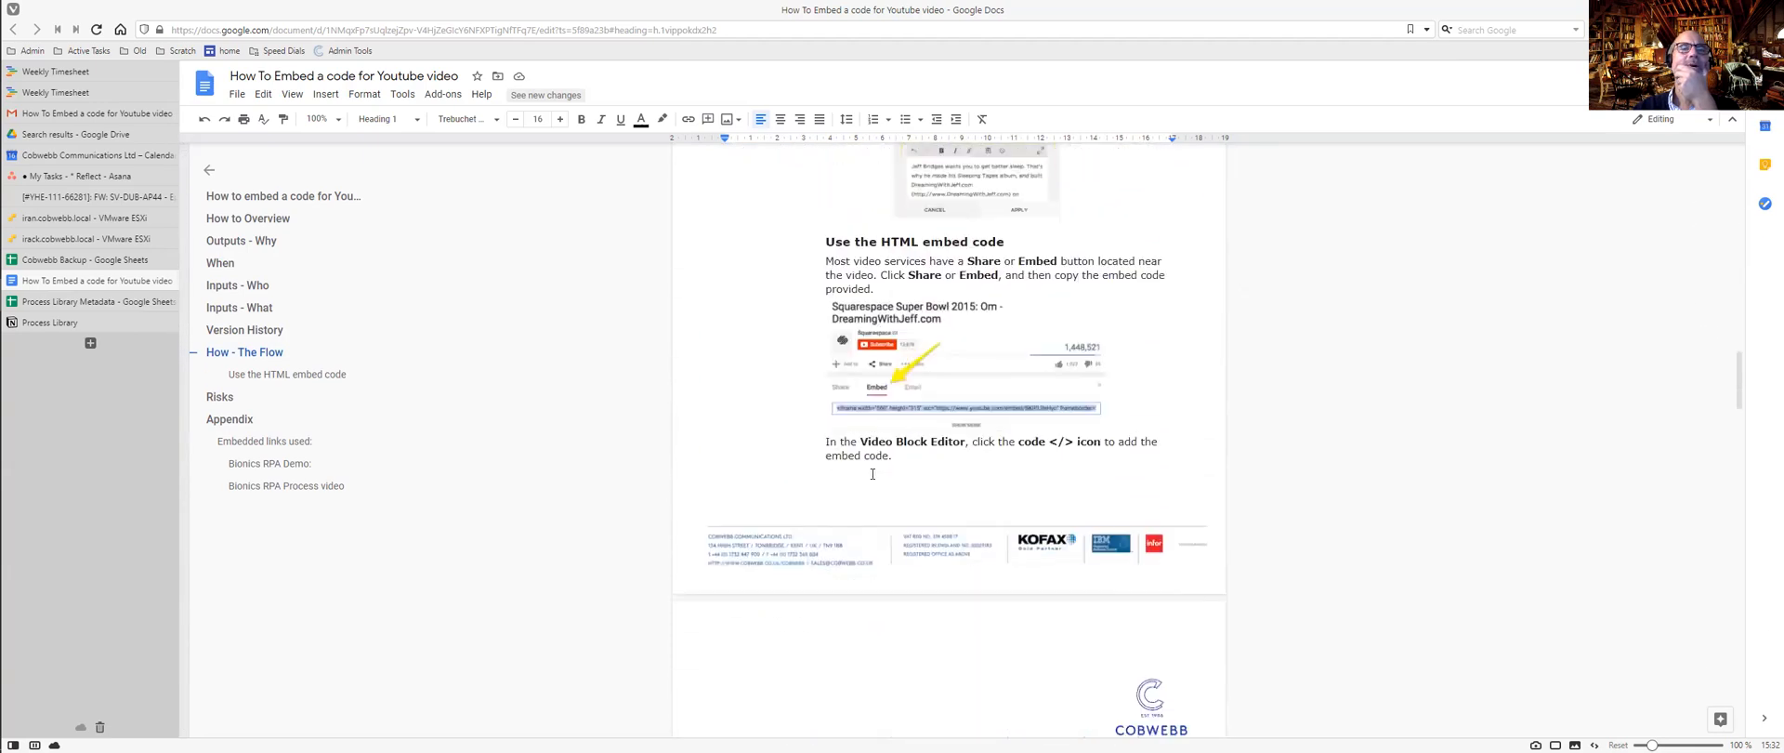
pyautogui.scroll(-15, 872, 474)
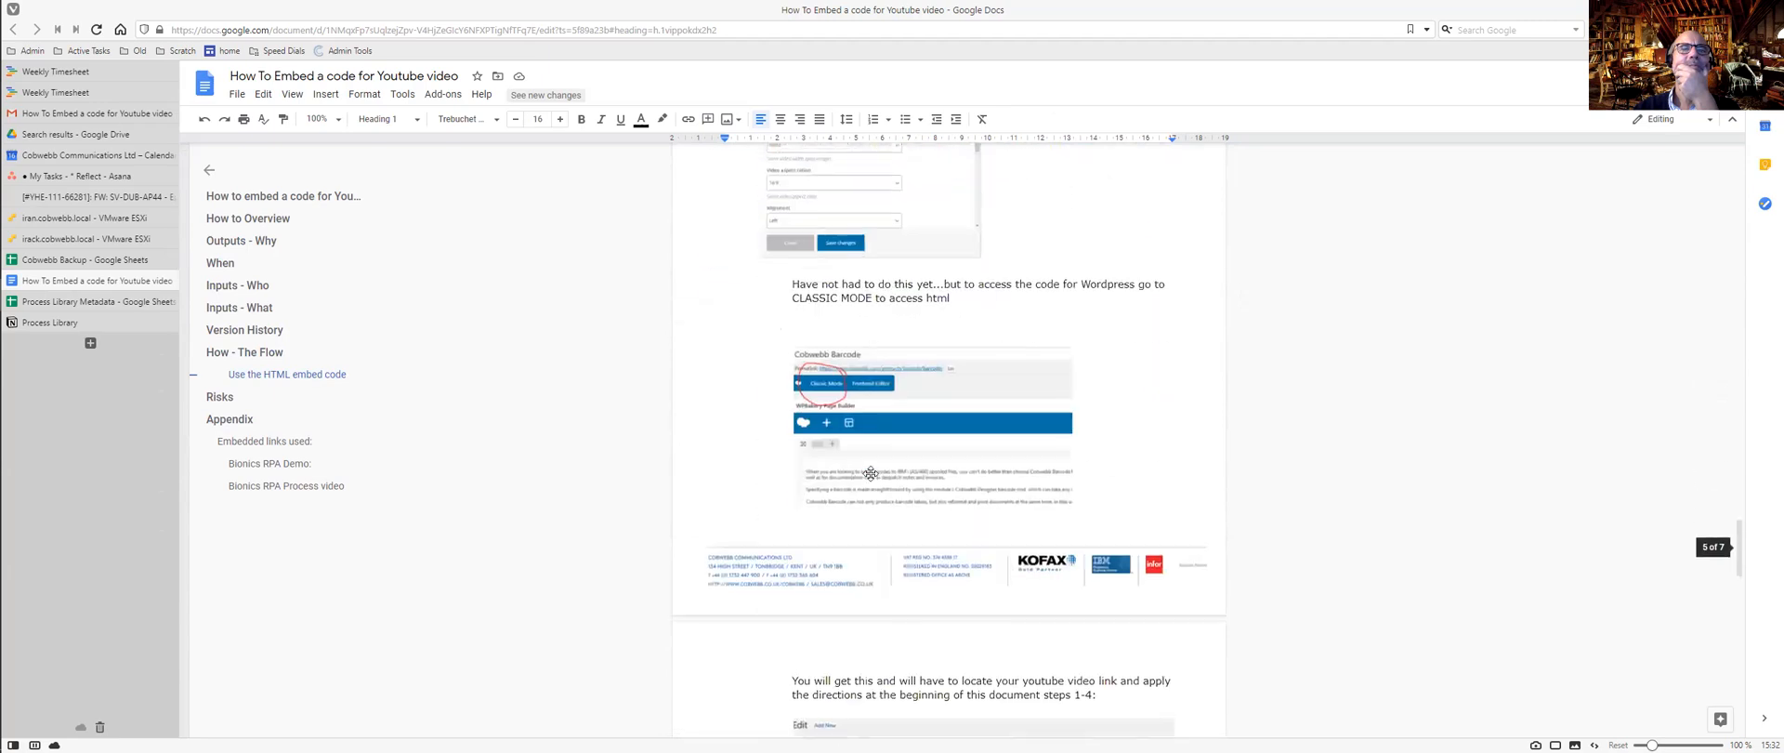
pyautogui.scroll(-4, 872, 474)
pyautogui.doubleClick(749, 172)
pyautogui.doubleClick(764, 217)
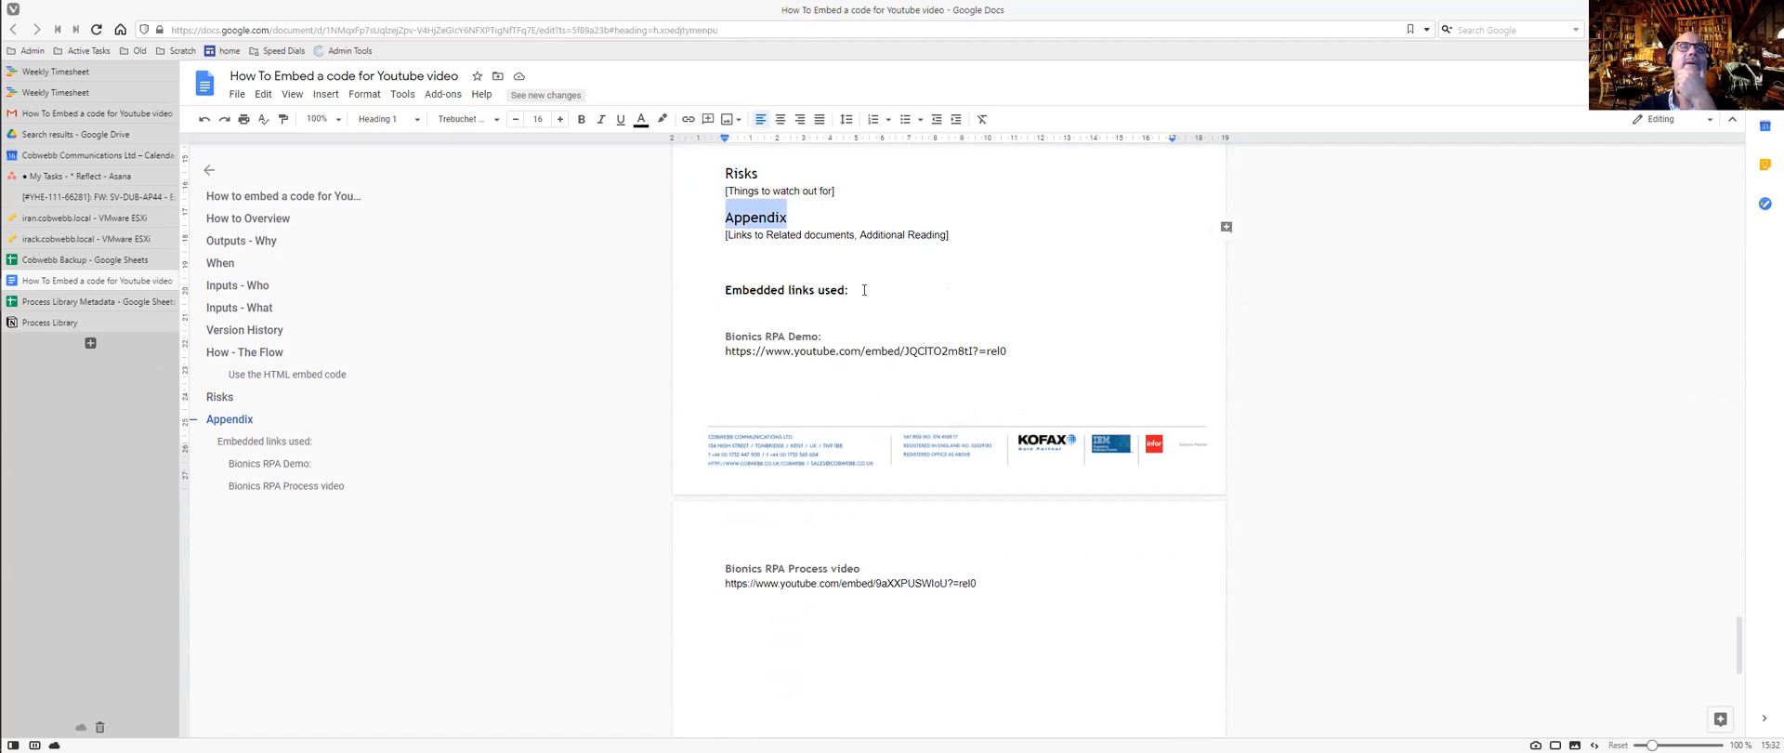
pyautogui.scroll(15, 865, 290)
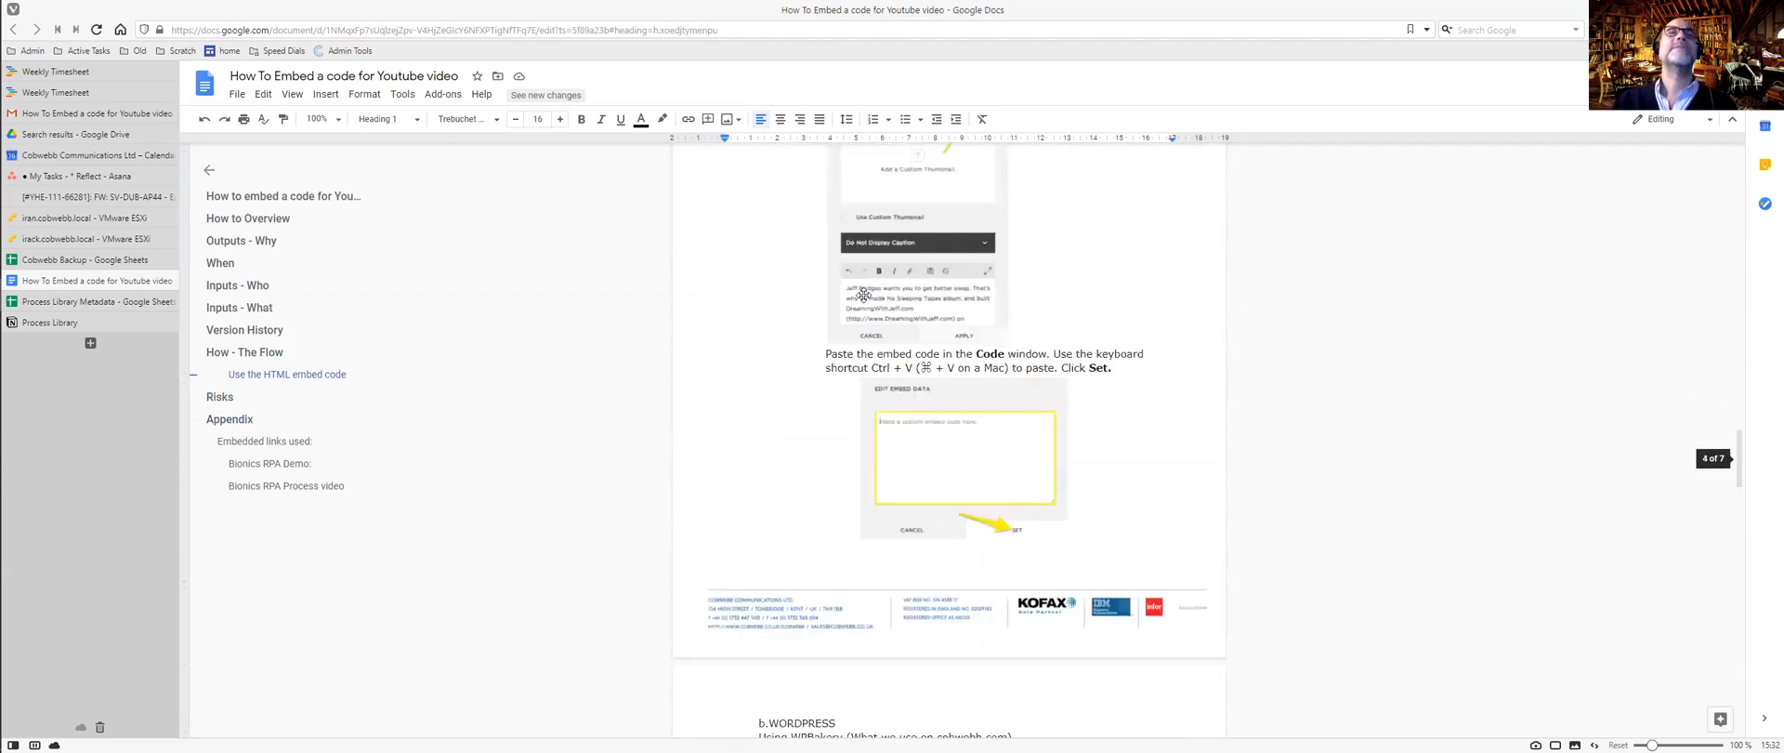
pyautogui.hotkey('ctrl', 'Tab')
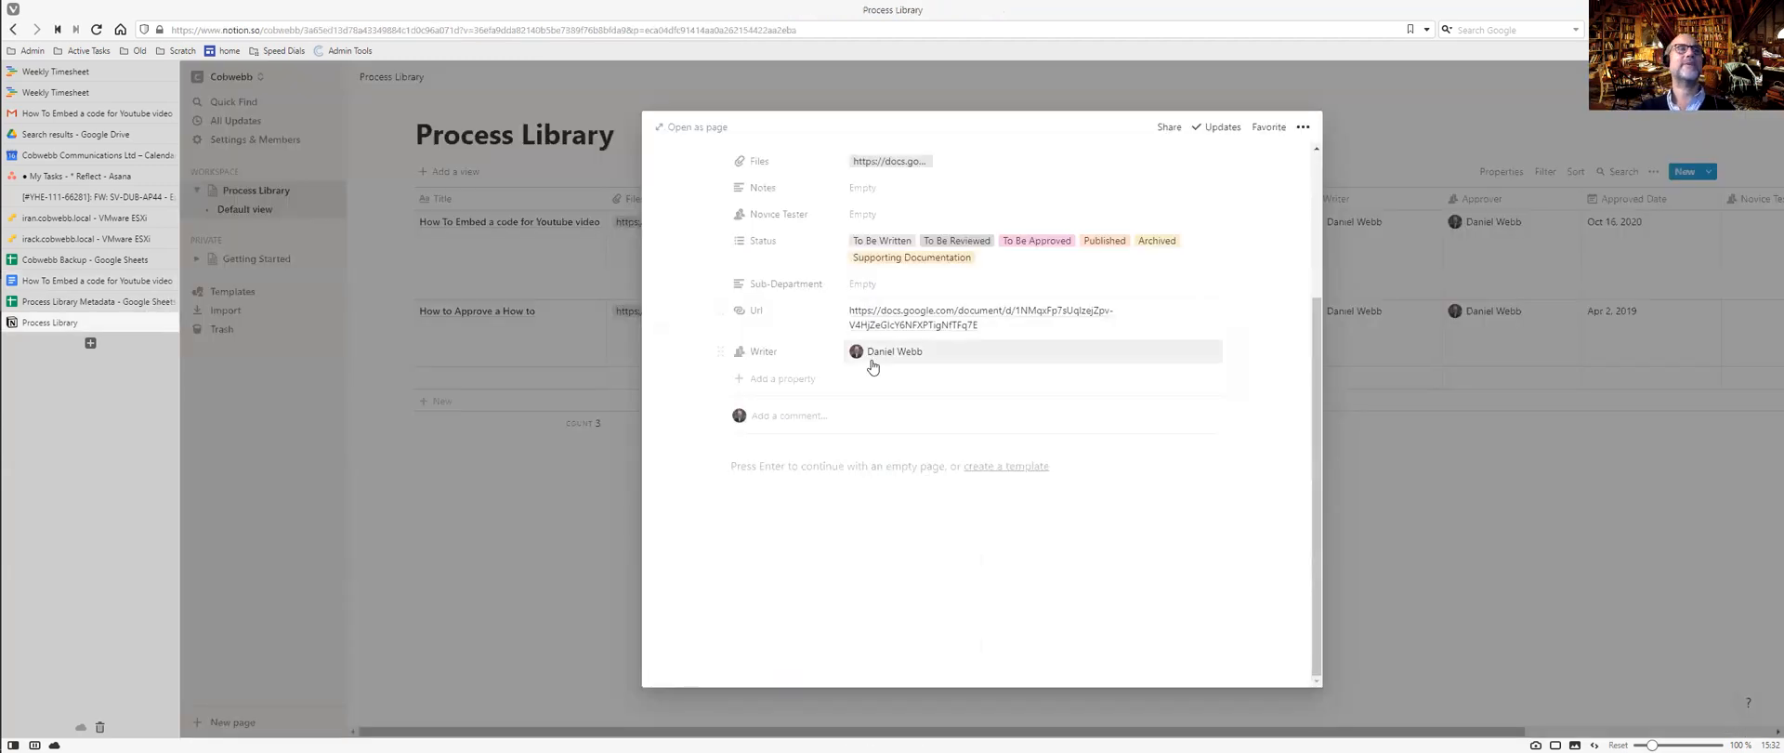
# Close the open 'How To Embed a code for Youtube video' page.
pyautogui.scroll(5, 841, 300)
pyautogui.scroll(-3, 841, 300)
pyautogui.scroll(-2, 841, 301)
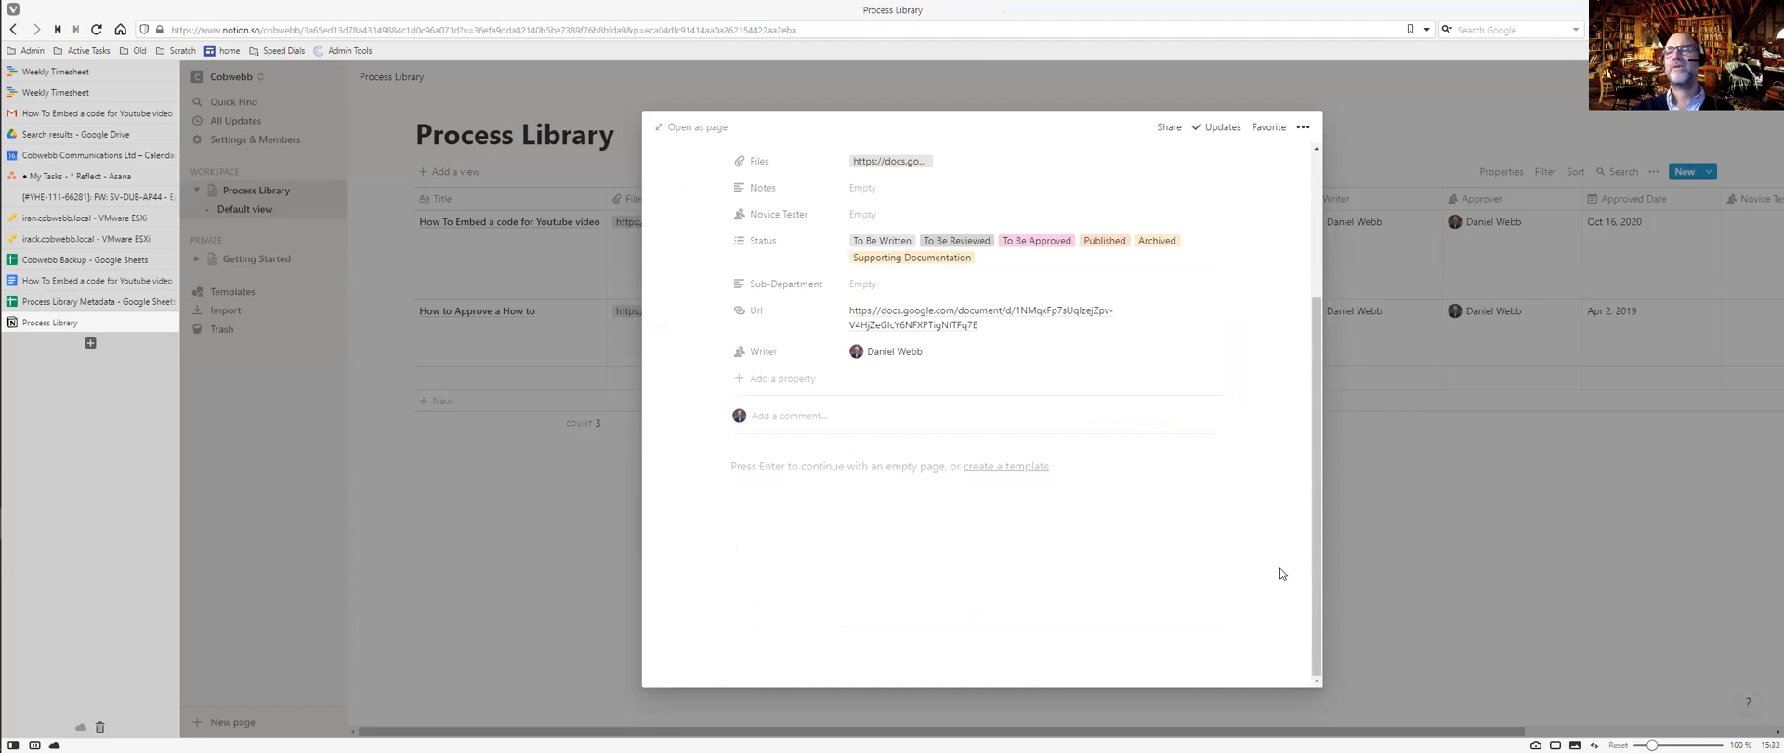
pyautogui.click(1522, 699)
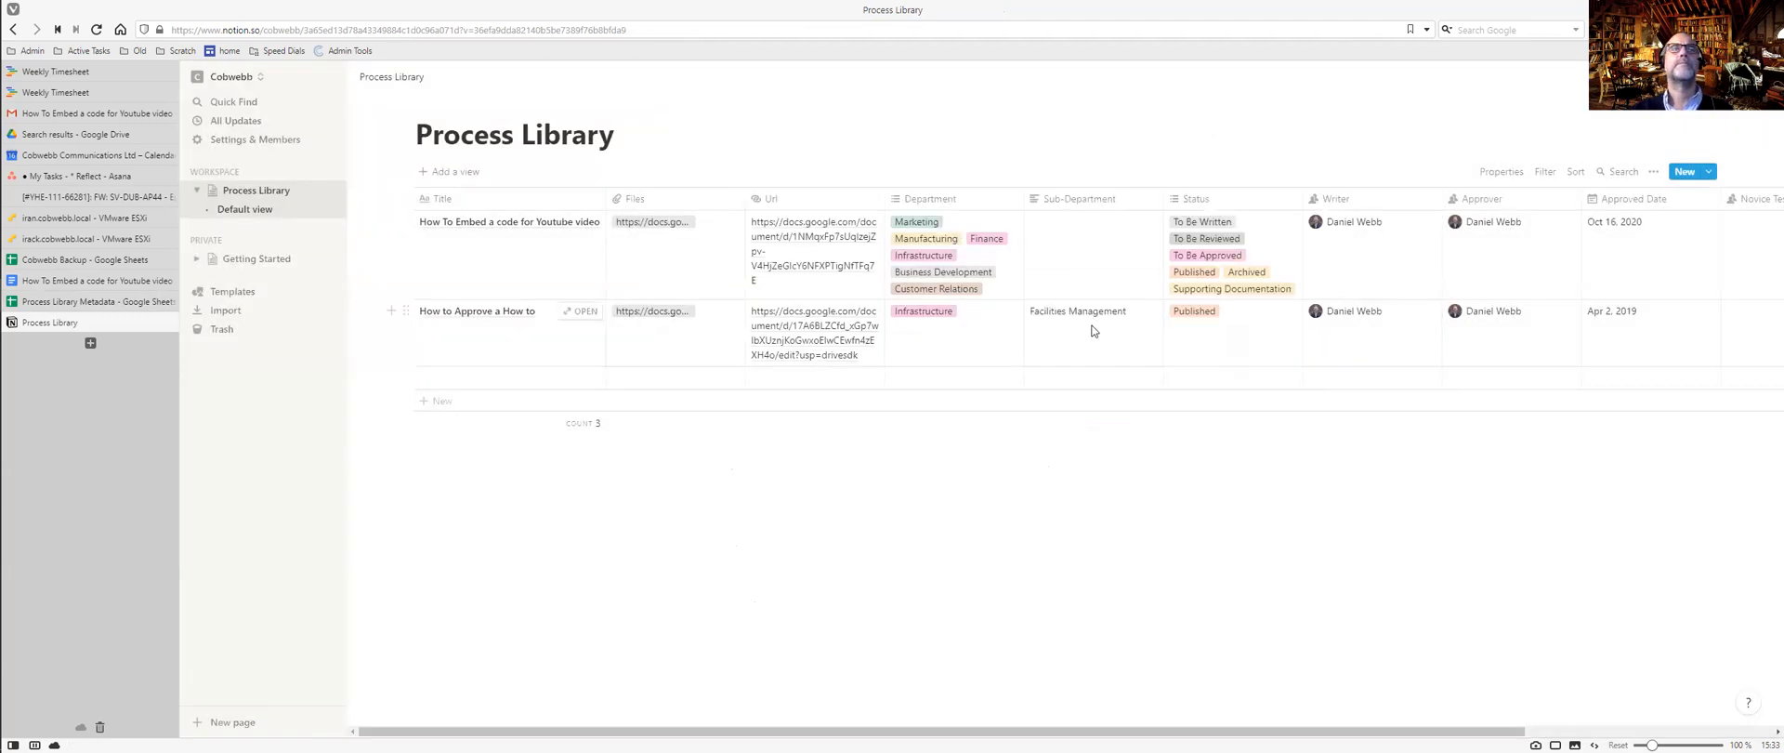
# Open 'How to Approve a How to' as a page and start a new database template.
pyautogui.click(509, 311)
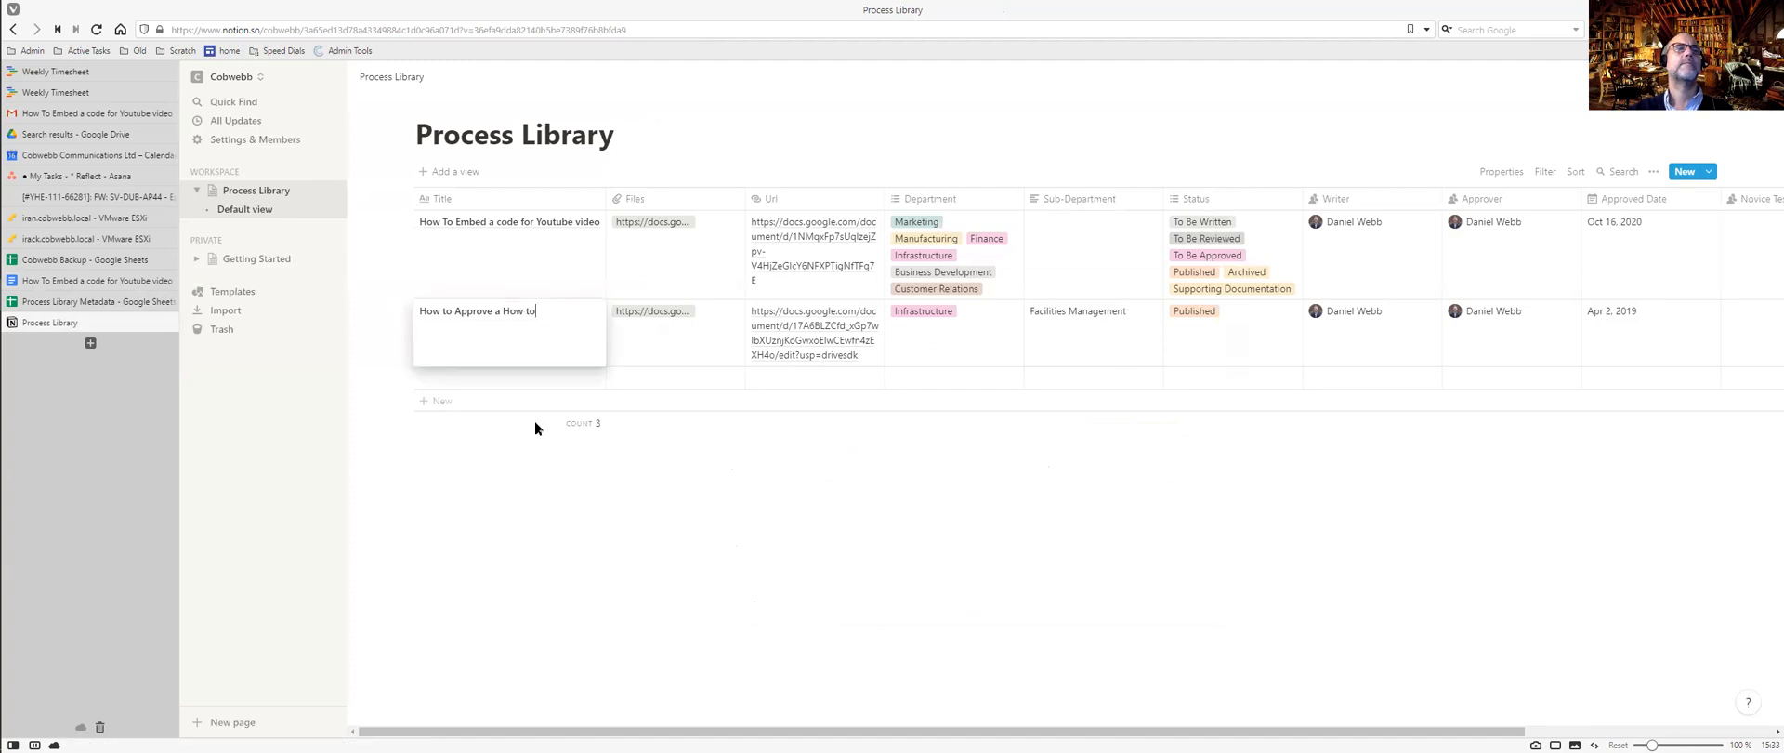
pyautogui.press('Escape')
pyautogui.click(576, 309)
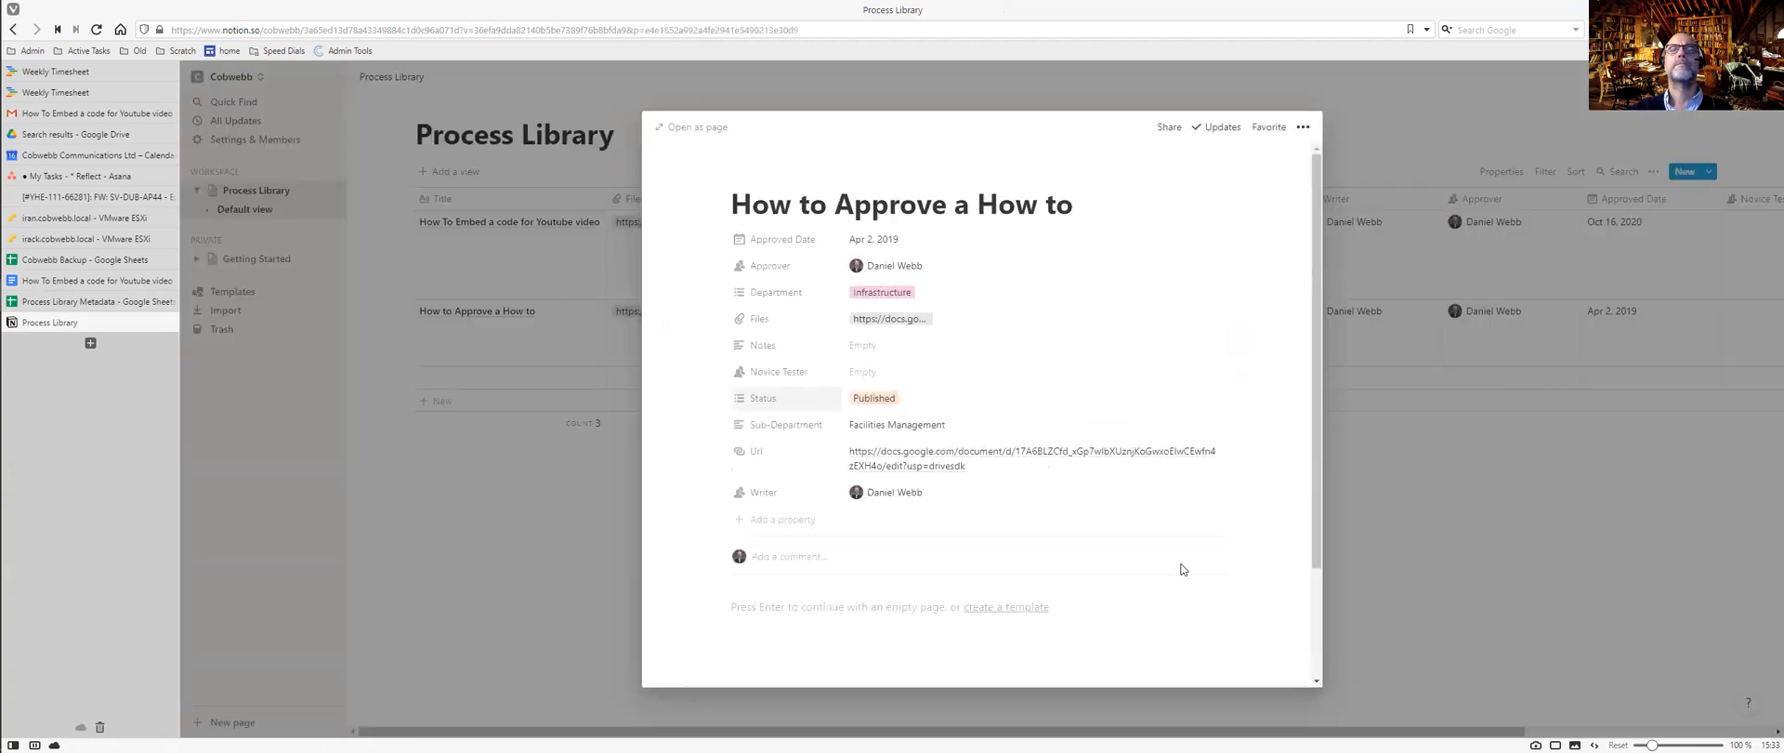
pyautogui.scroll(-3, 1181, 569)
pyautogui.click(1003, 473)
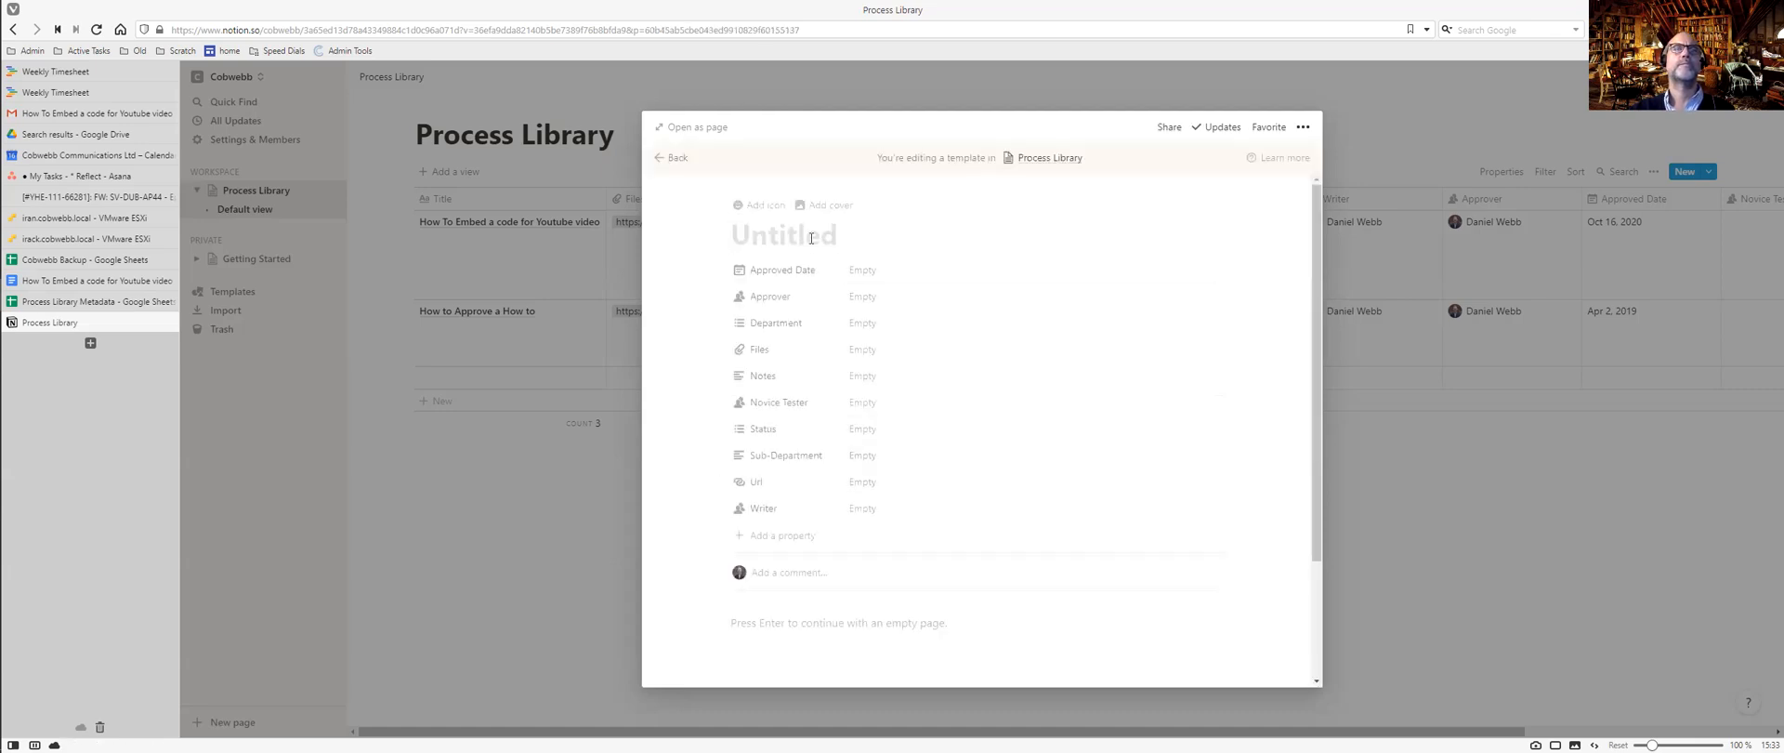
# Title the template 'How To ...' and add an empty body block below the properties.
pyautogui.write('How To ...')
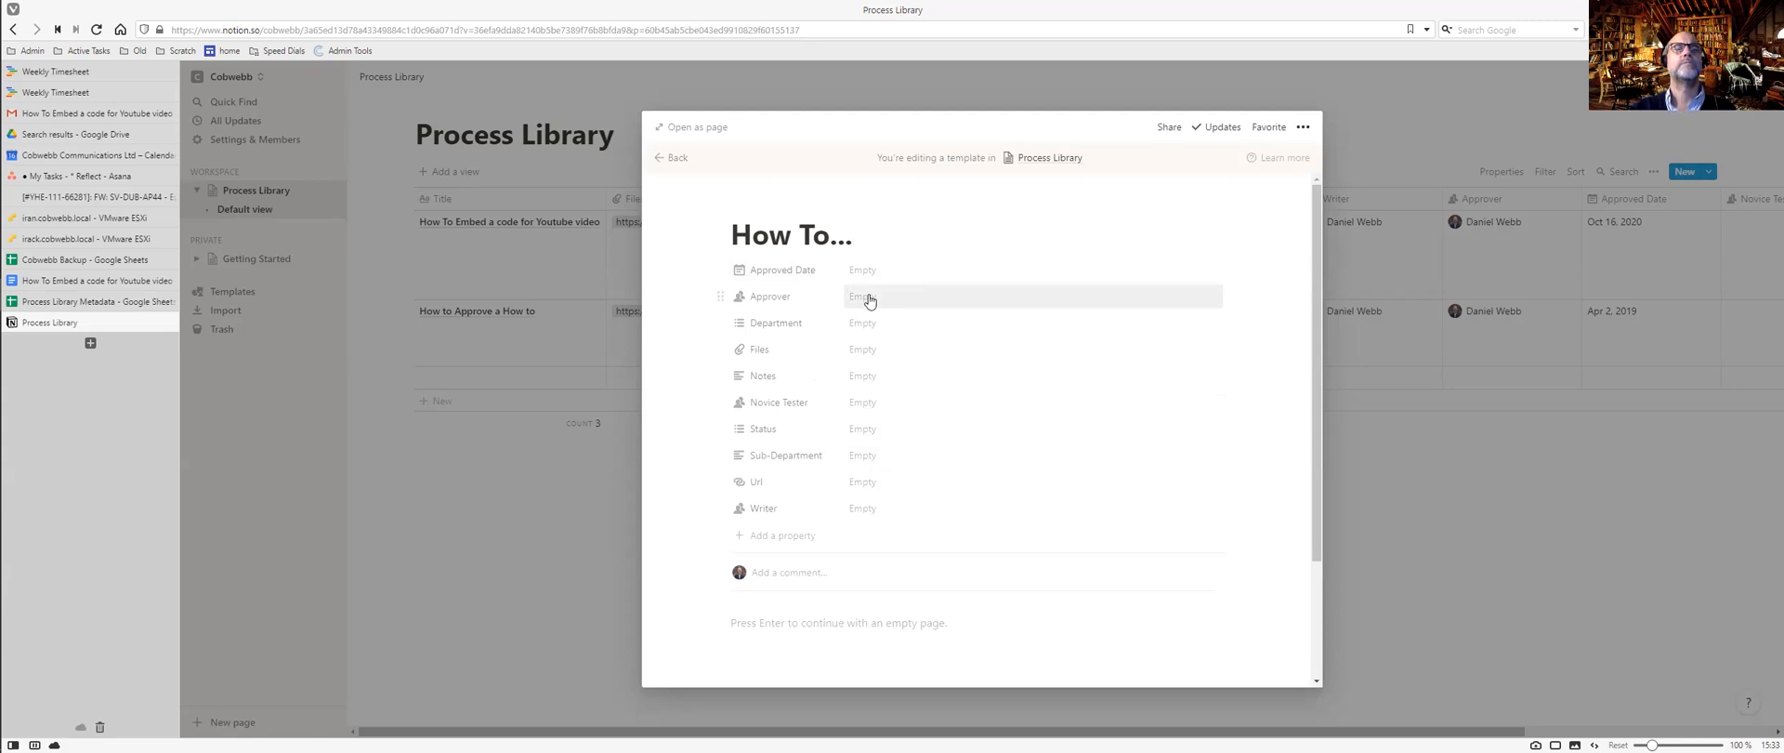
pyautogui.click(853, 622)
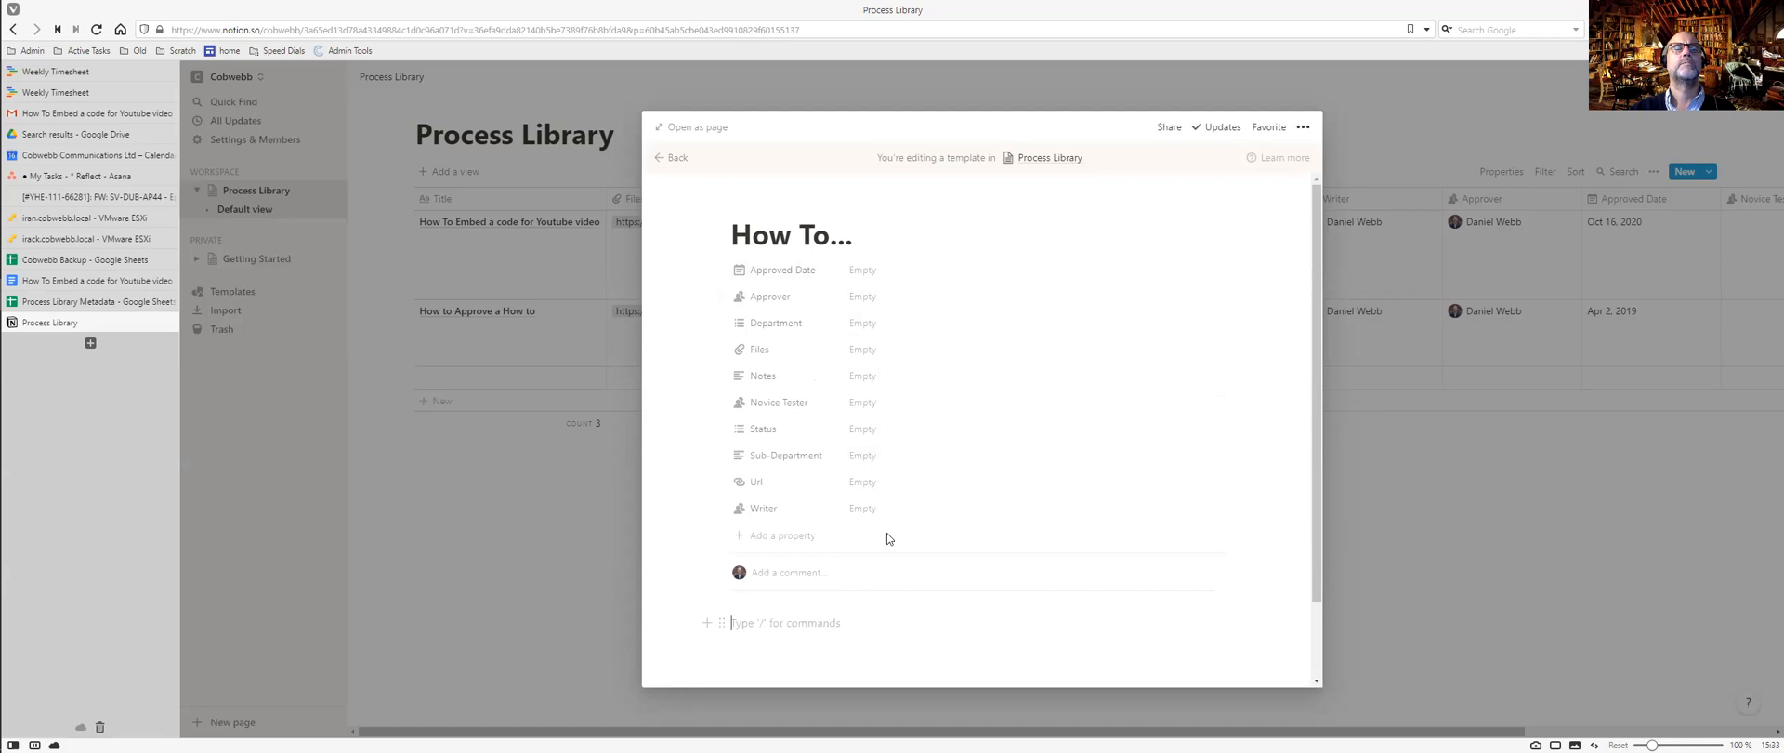
pyautogui.scroll(-2, 895, 528)
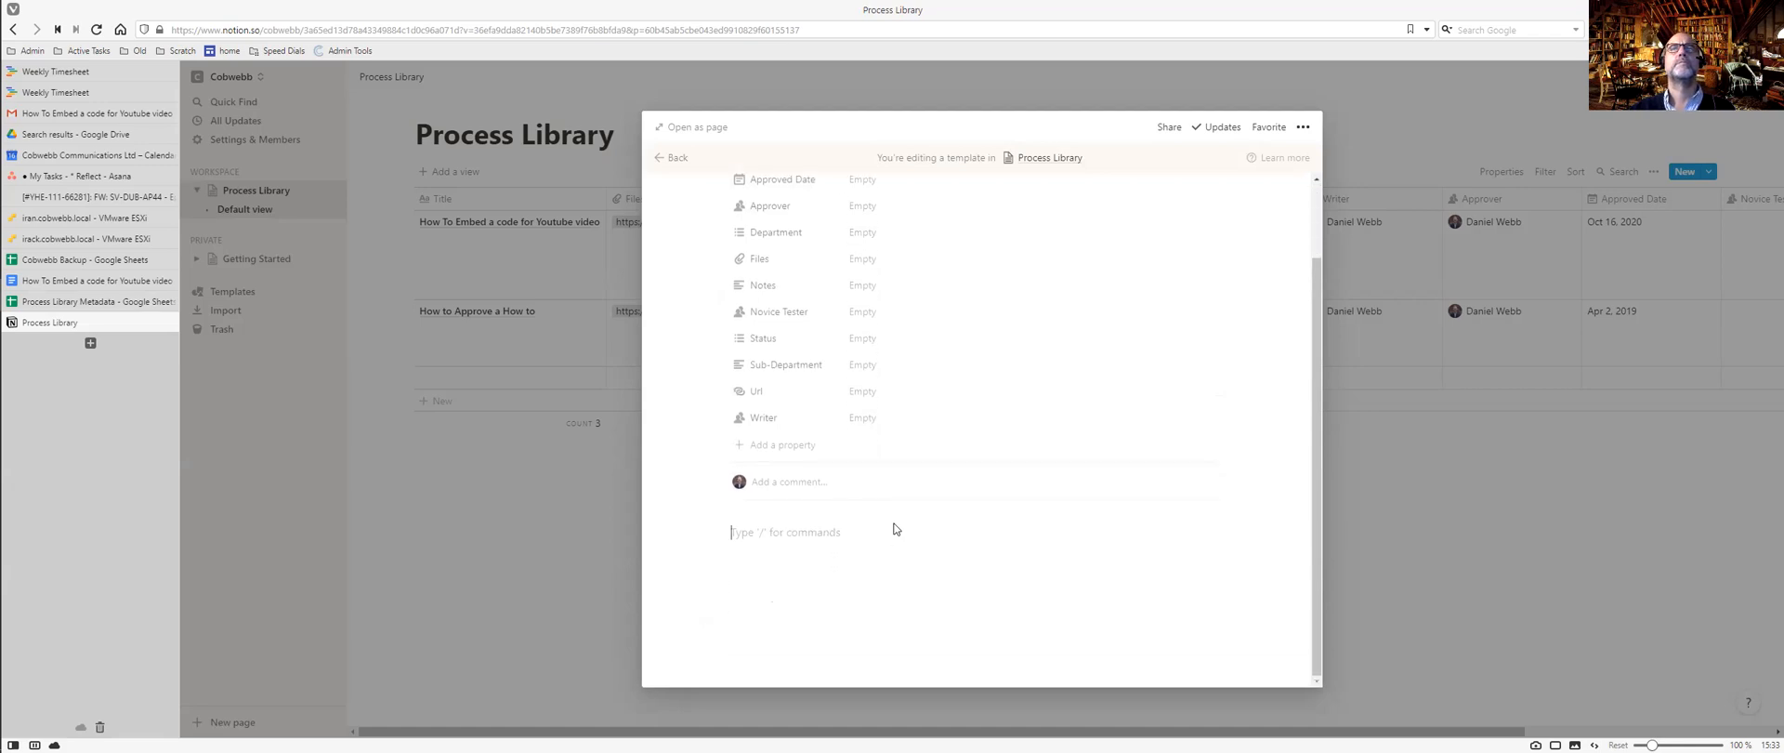
pyautogui.hotkey('ctrl', 'Tab')
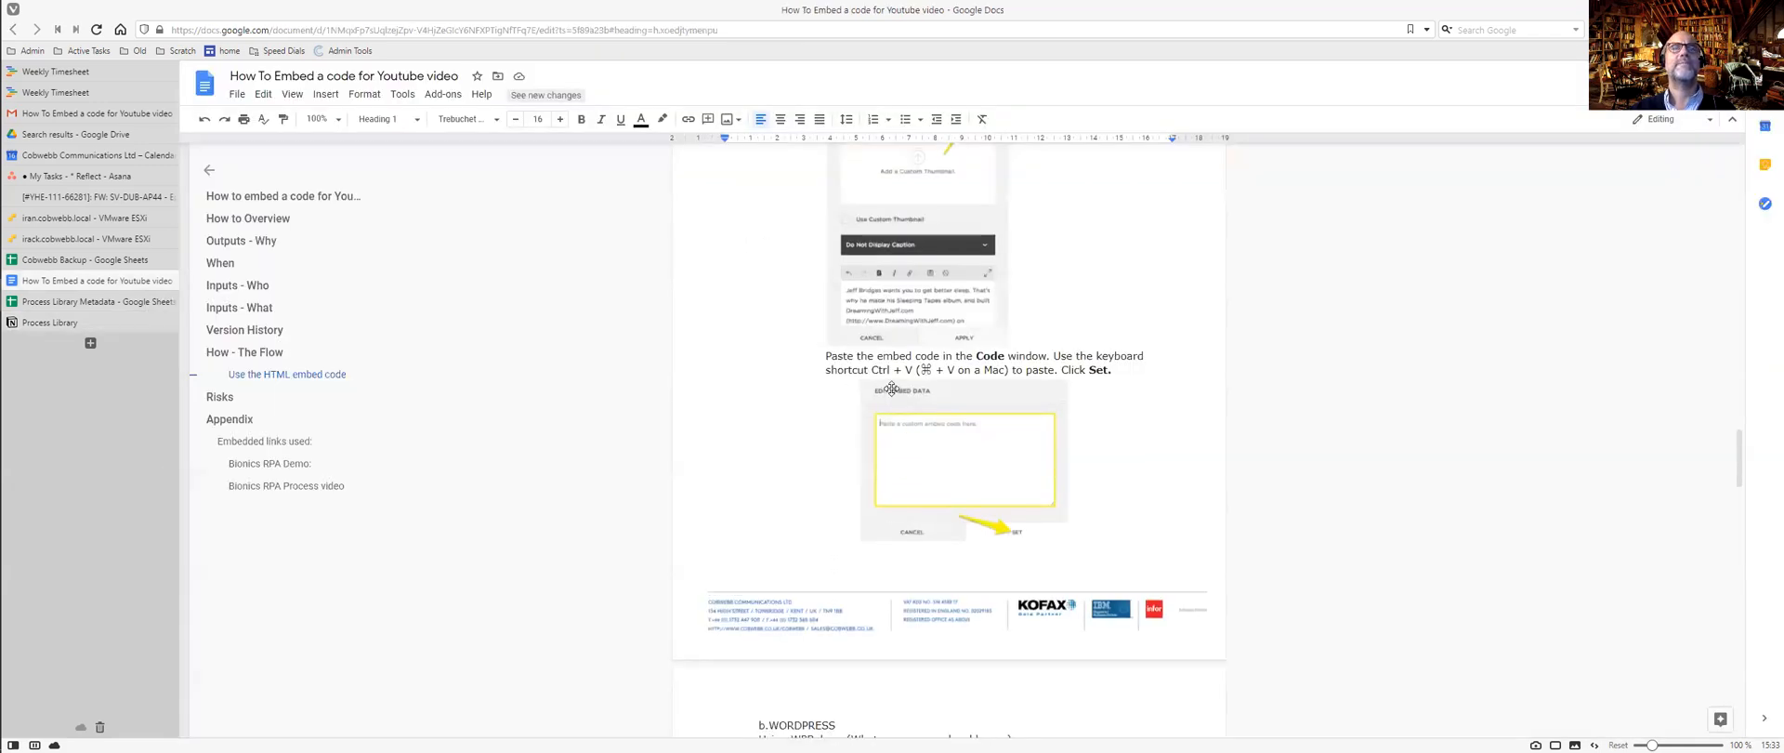
# Scroll through the embed-code Google Doc and select its entire content.
pyautogui.scroll(5, 893, 389)
pyautogui.scroll(10, 892, 388)
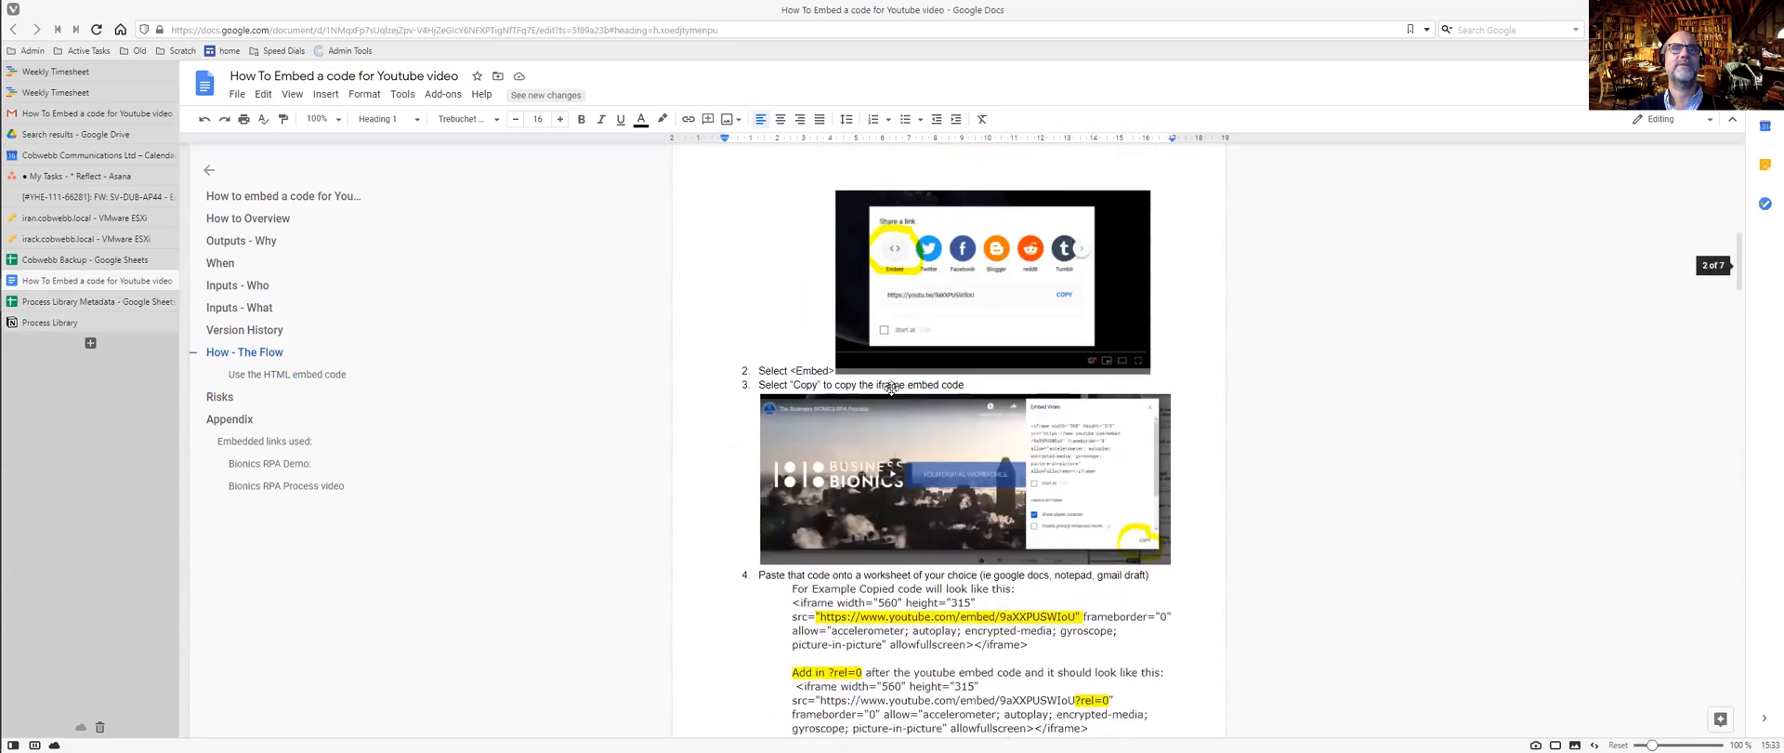
pyautogui.scroll(7, 893, 388)
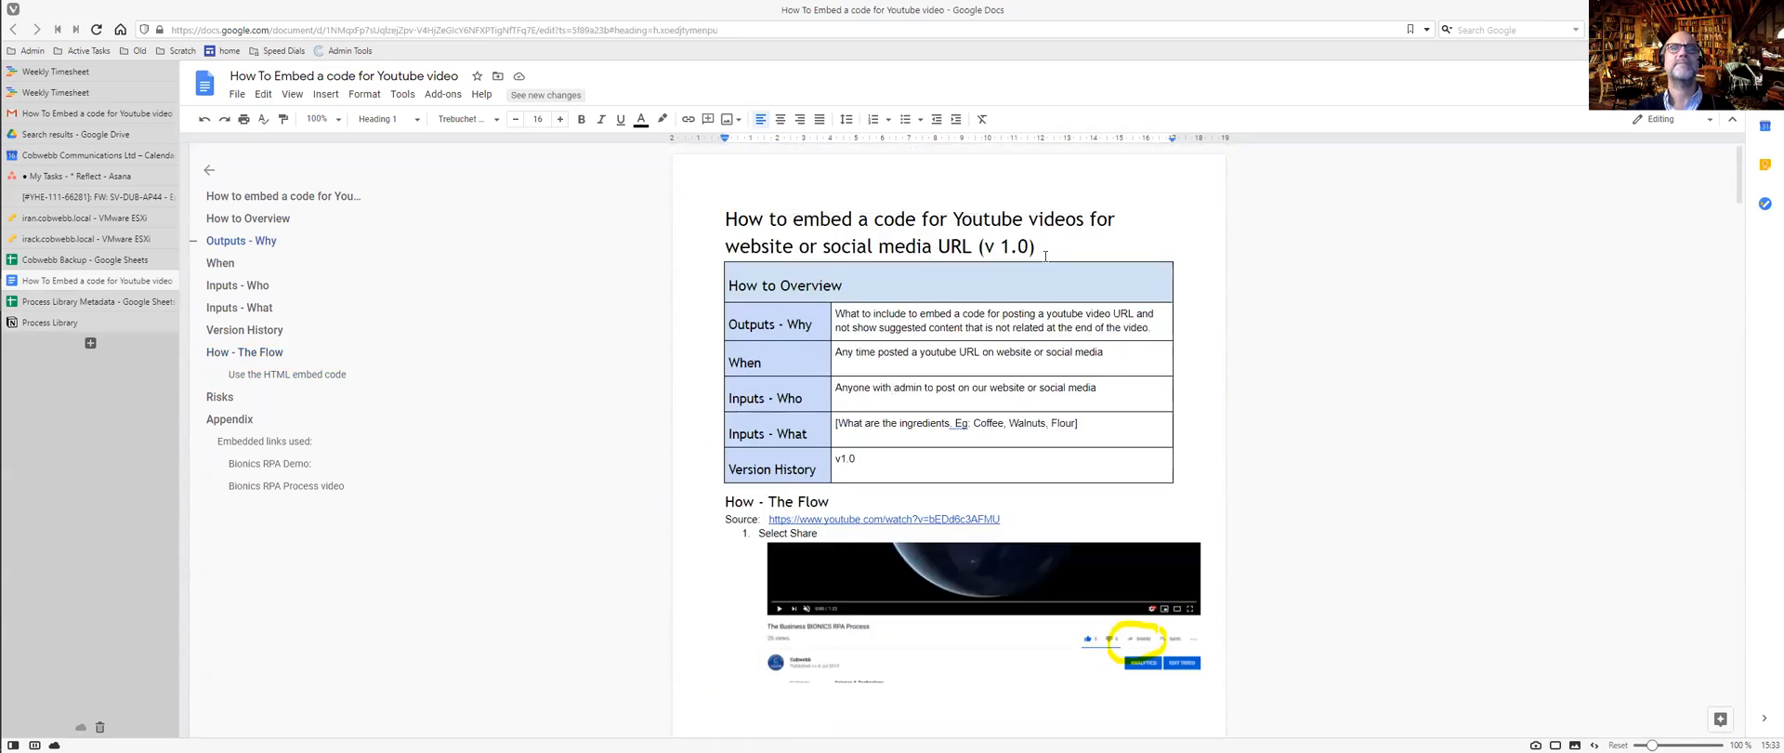
pyautogui.moveTo(1045, 256); pyautogui.dragTo(1069, 525)
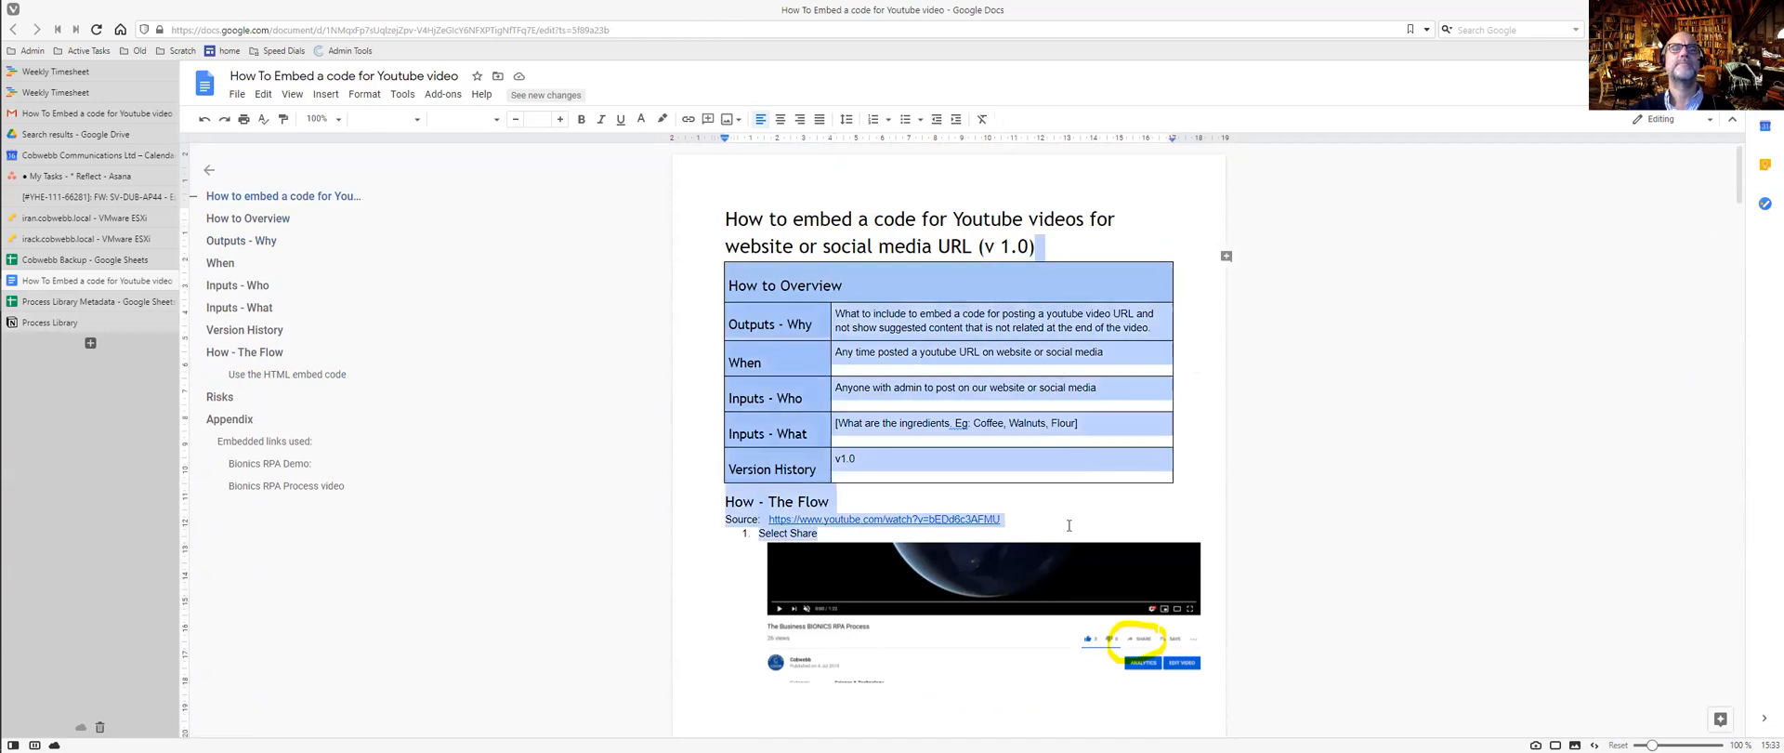
pyautogui.scroll(-15, 1068, 516)
pyautogui.scroll(-15, 1066, 515)
pyautogui.scroll(-10, 1067, 515)
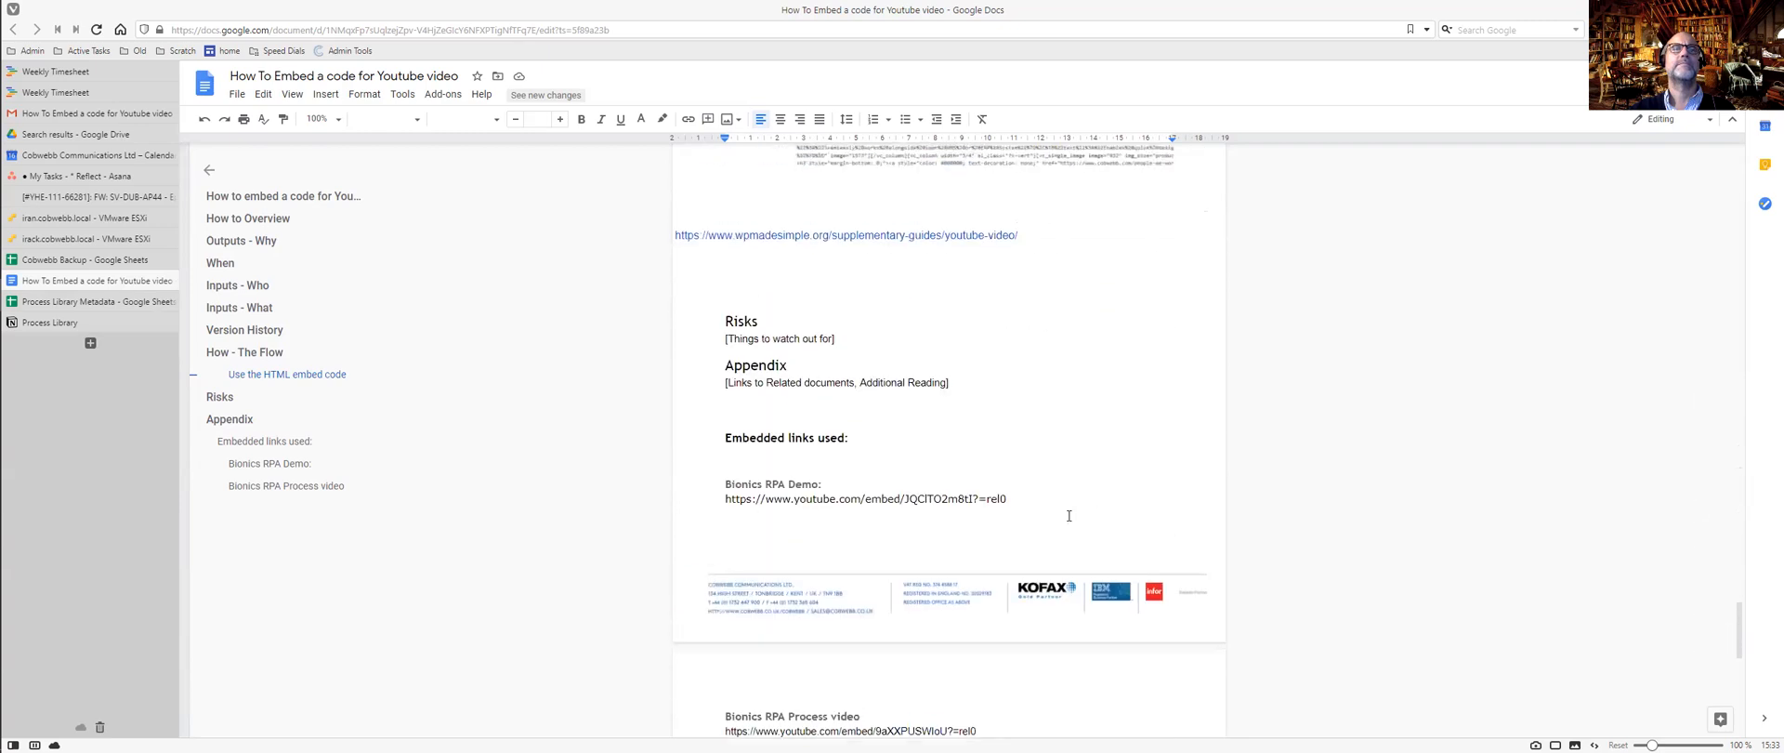
pyautogui.scroll(1, 1069, 516)
pyautogui.scroll(-2, 1068, 515)
pyautogui.scroll(-7, 1067, 515)
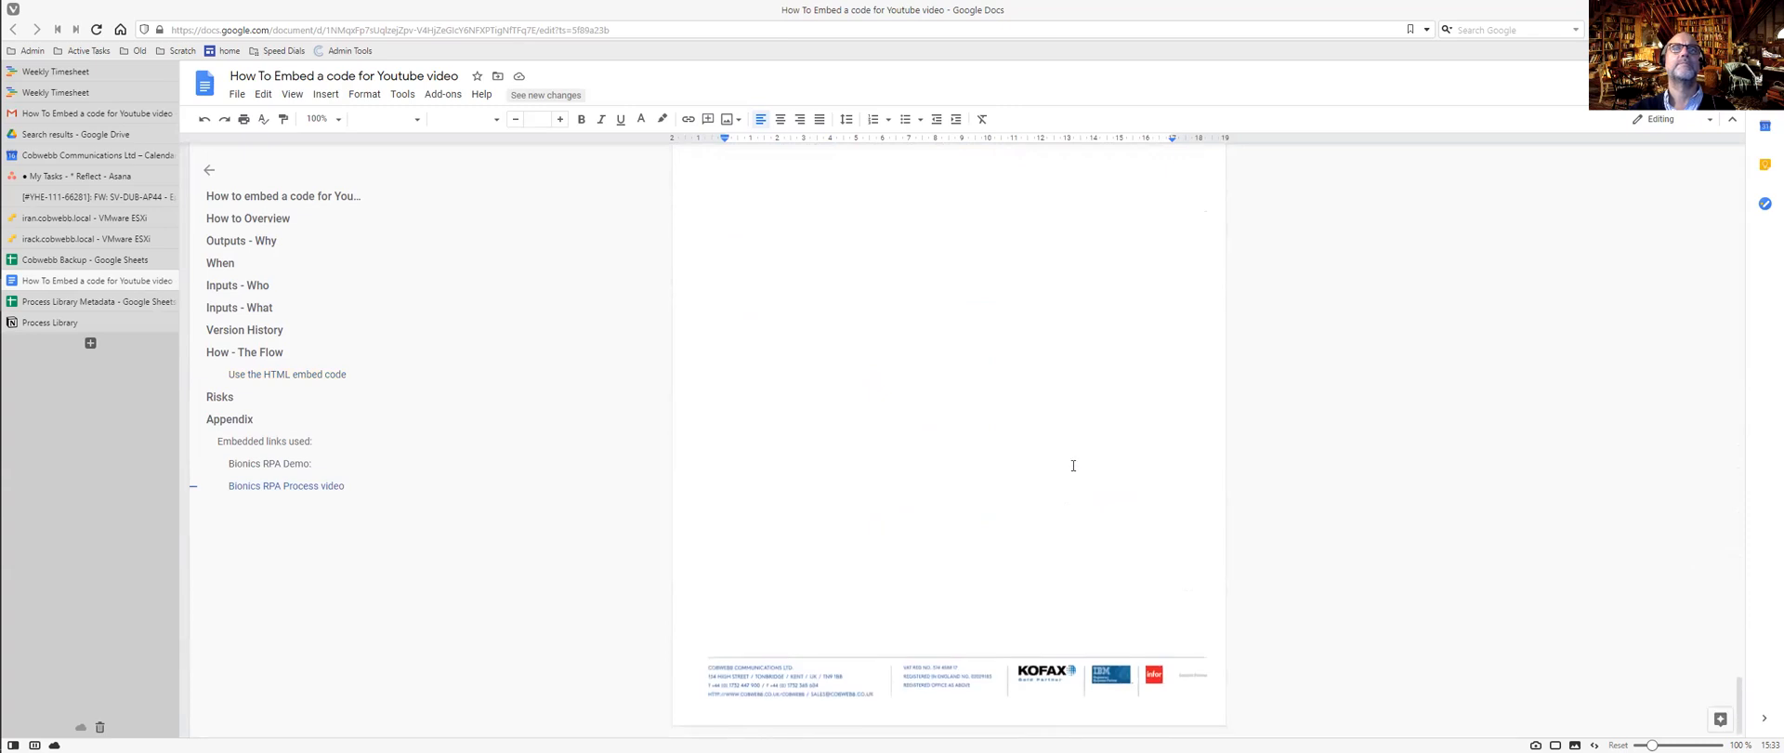
pyautogui.scroll(6, 1073, 466)
pyautogui.hotkey('ctrl', 'a')
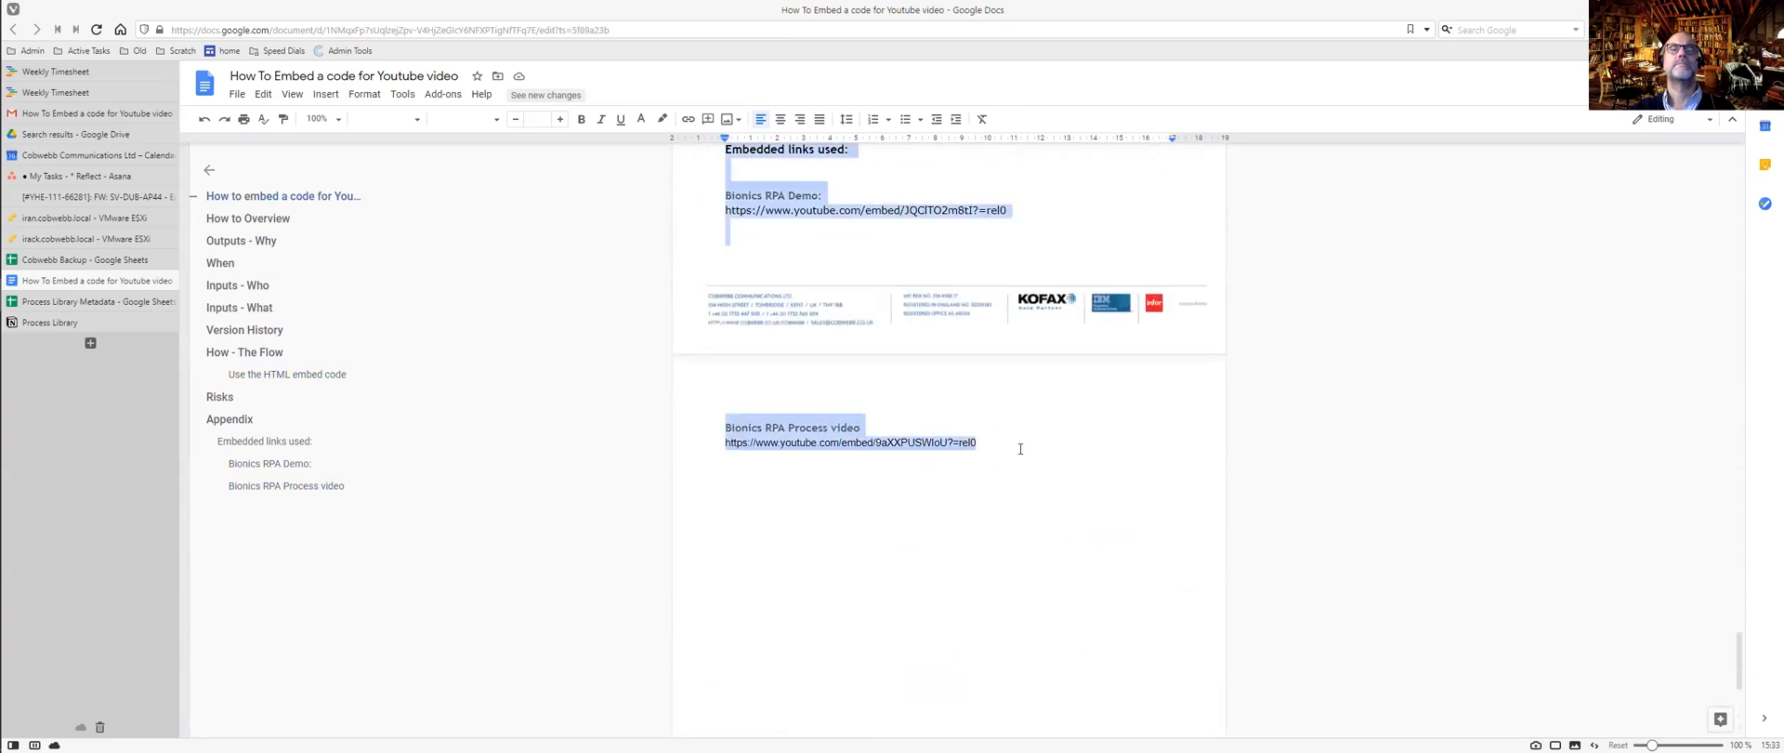
pyautogui.hotkey('ctrl', 'Tab')
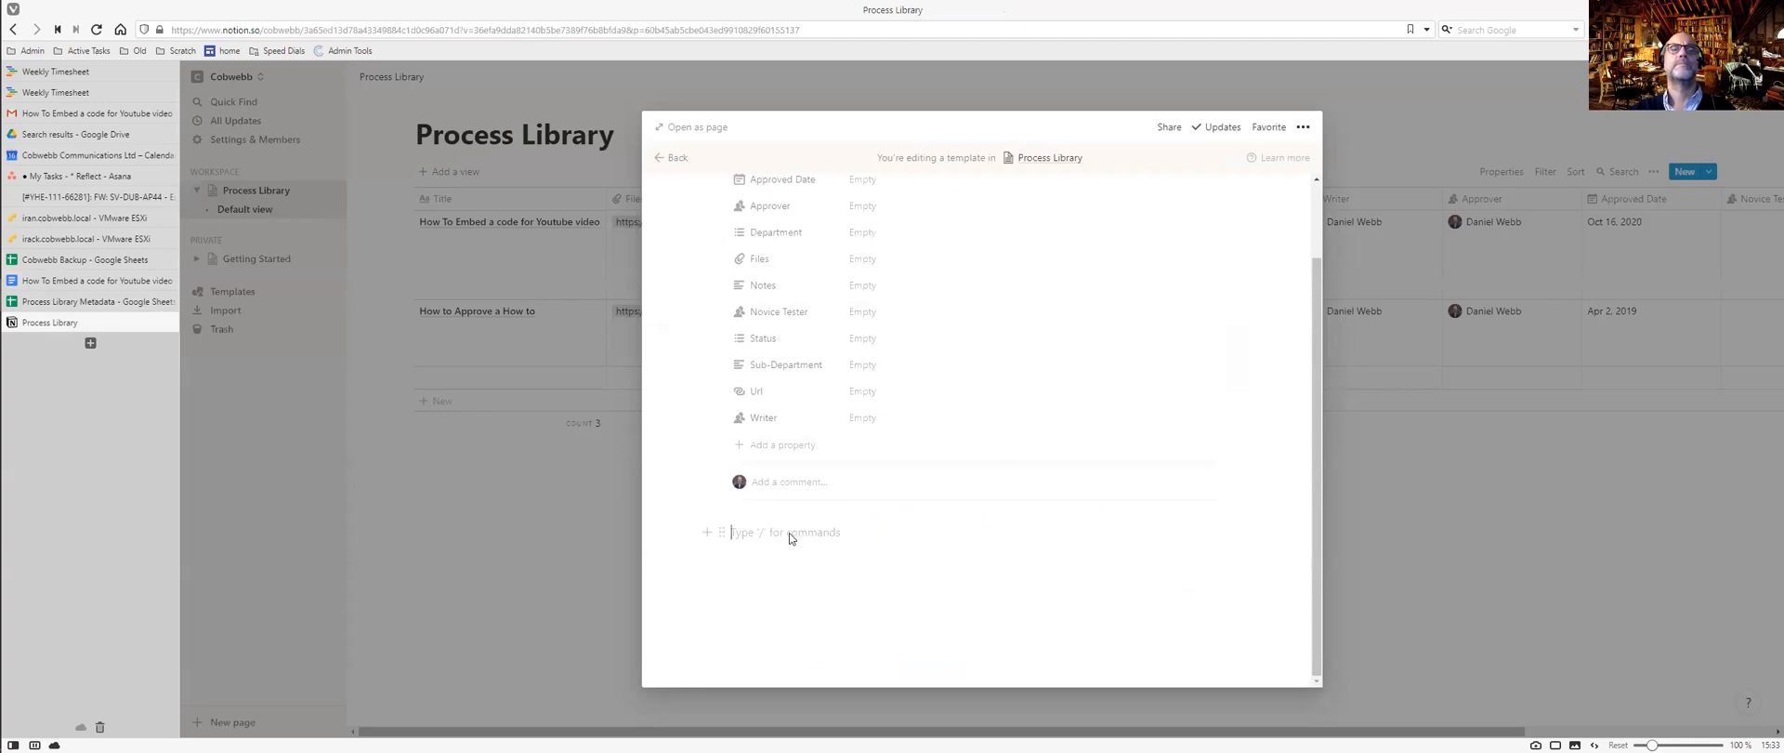
pyautogui.hotkey('ctrl', 'v')
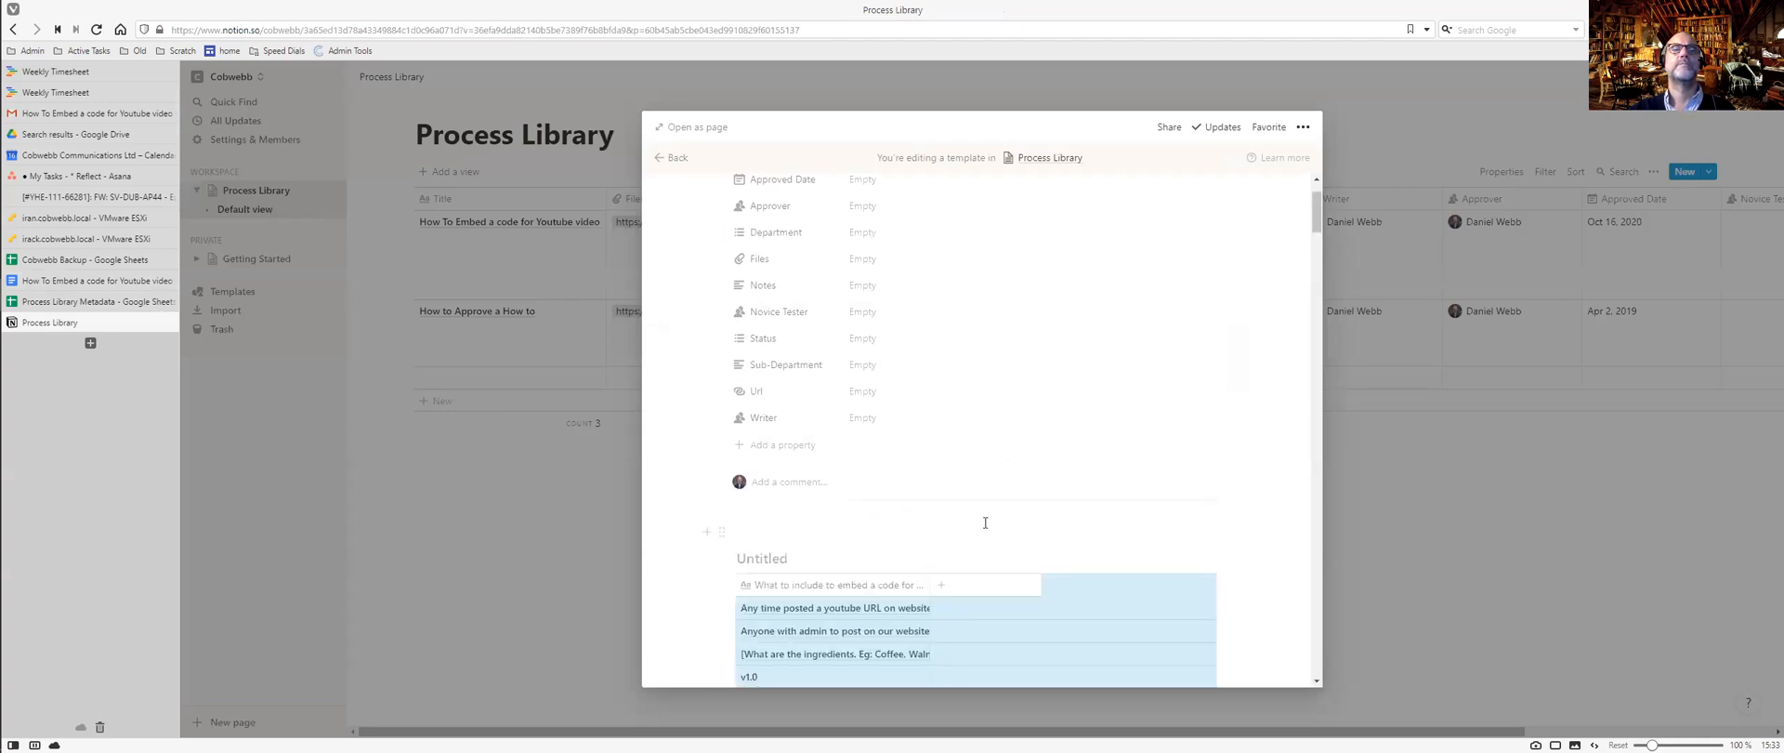
pyautogui.scroll(-4, 985, 522)
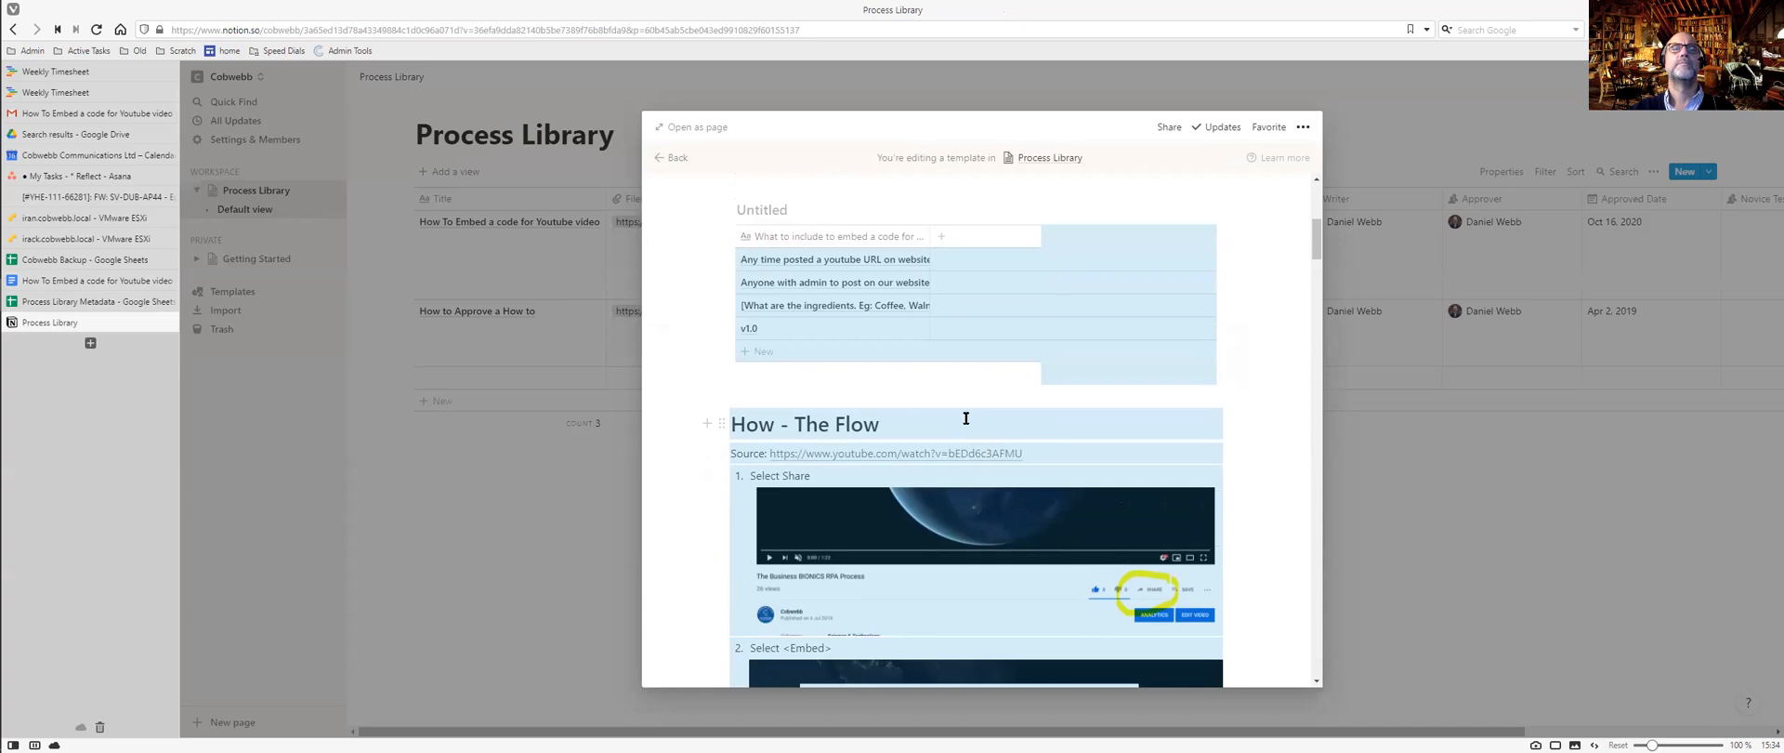
pyautogui.scroll(-4, 966, 420)
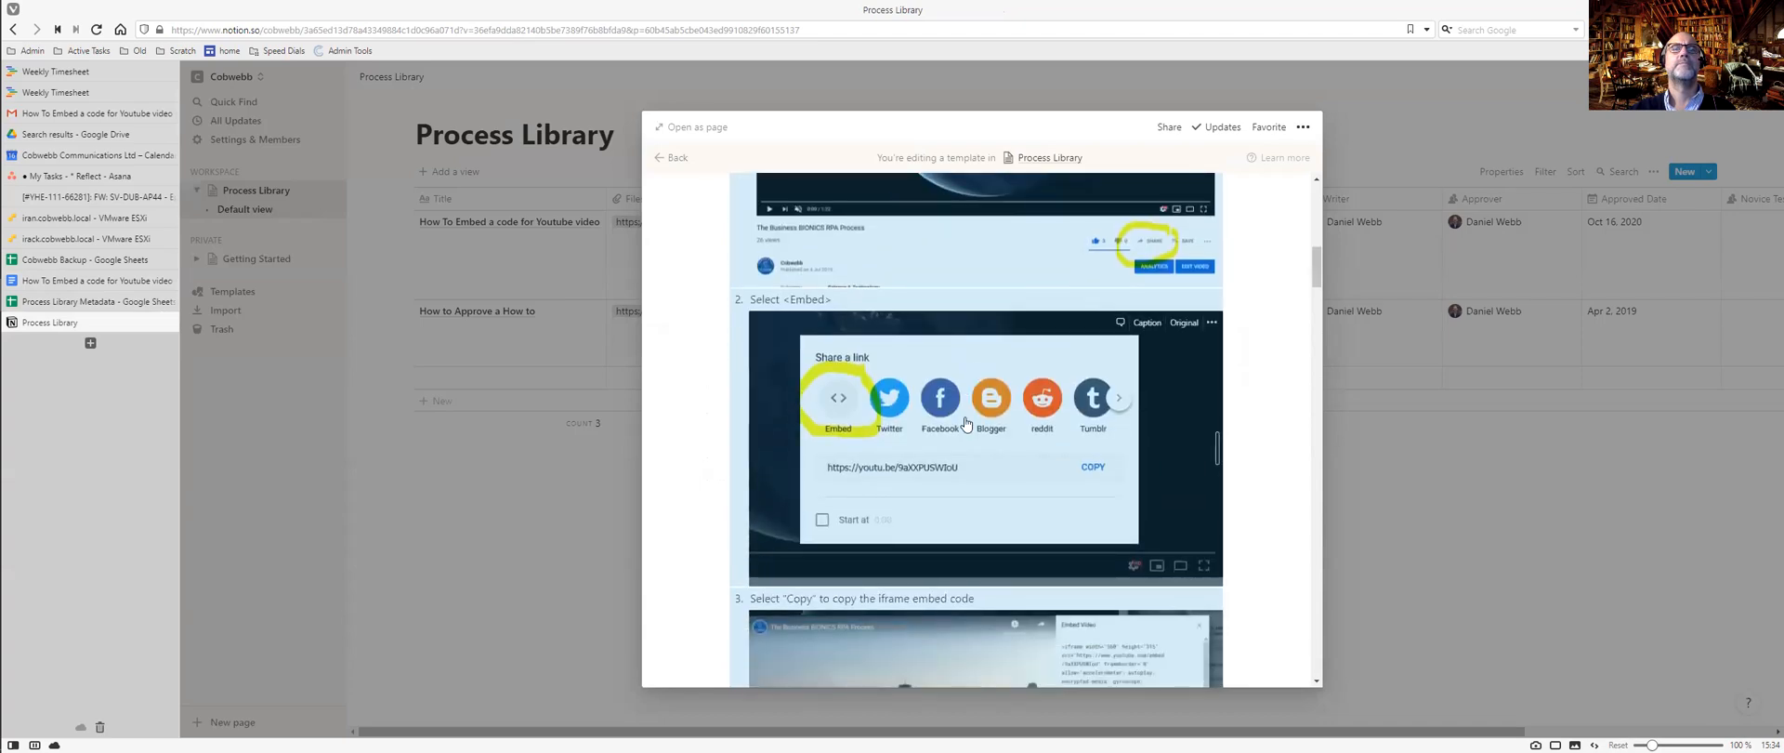
pyautogui.scroll(-15, 966, 424)
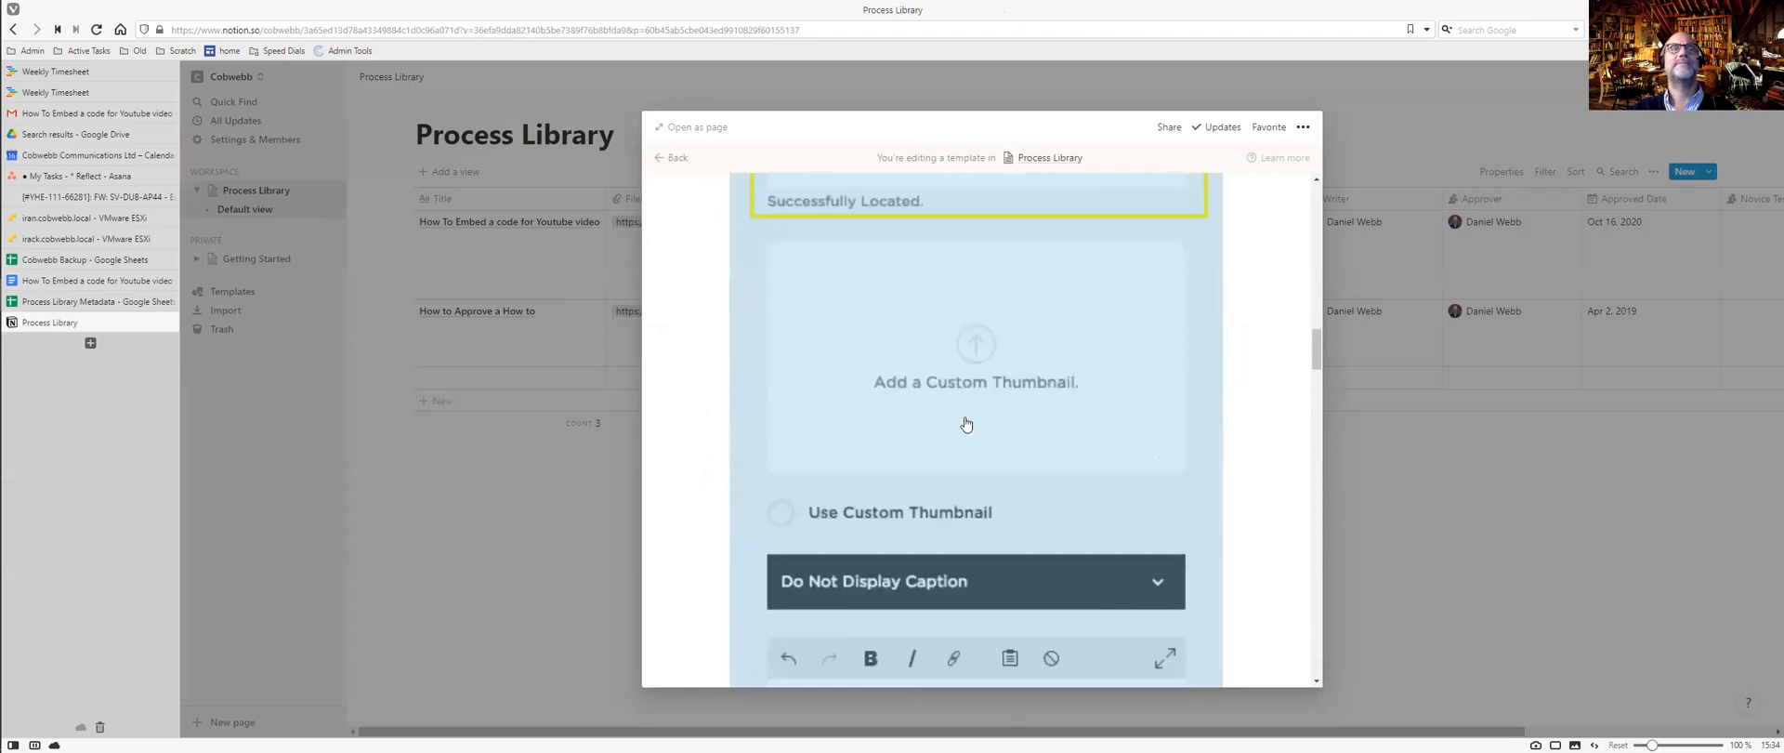
pyautogui.scroll(-15, 966, 424)
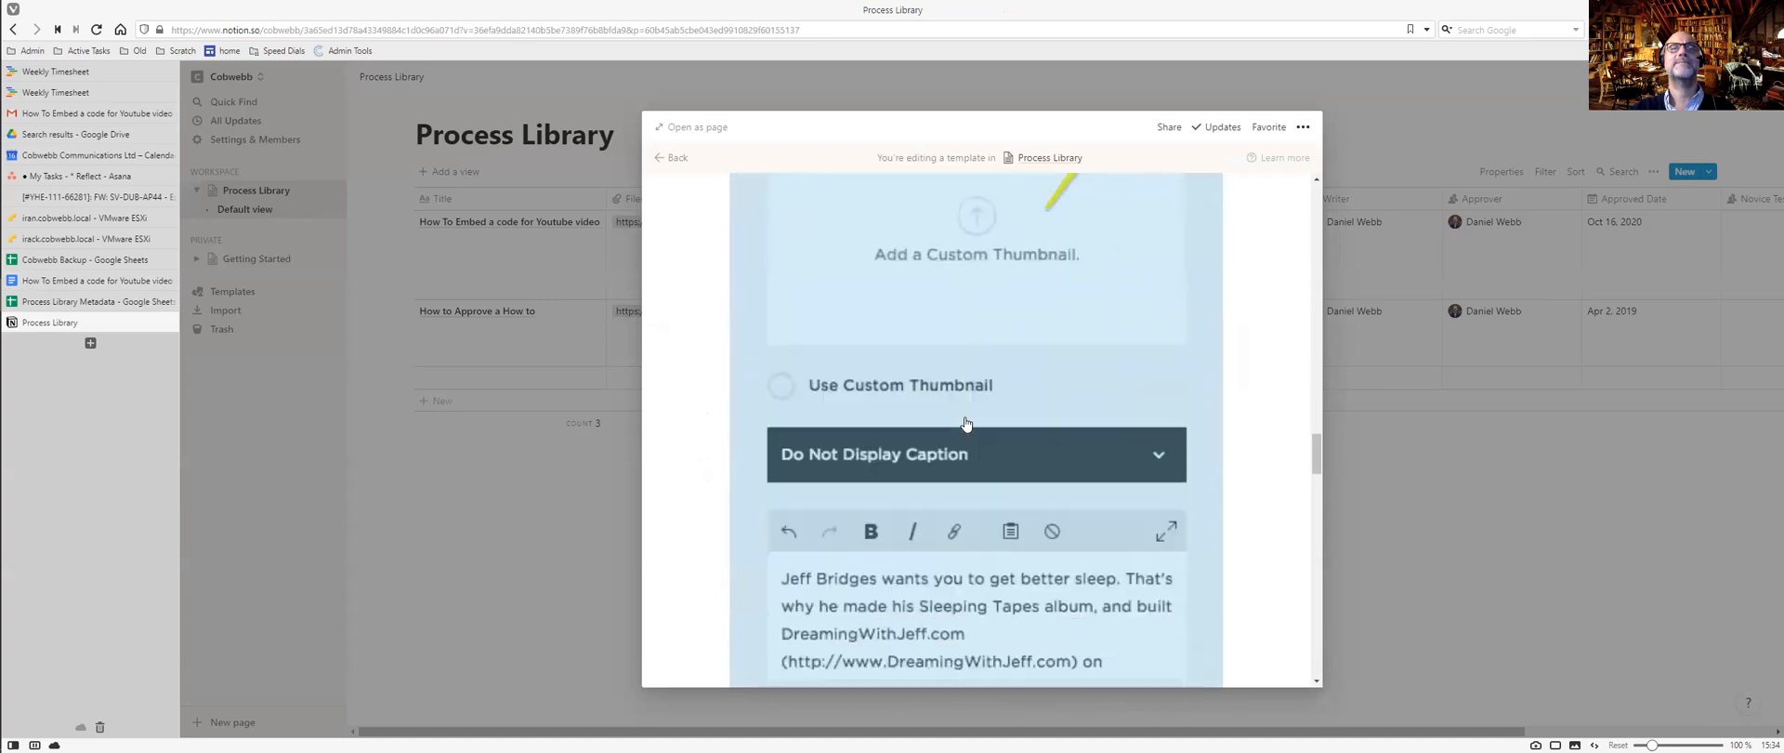
pyautogui.scroll(-15, 966, 423)
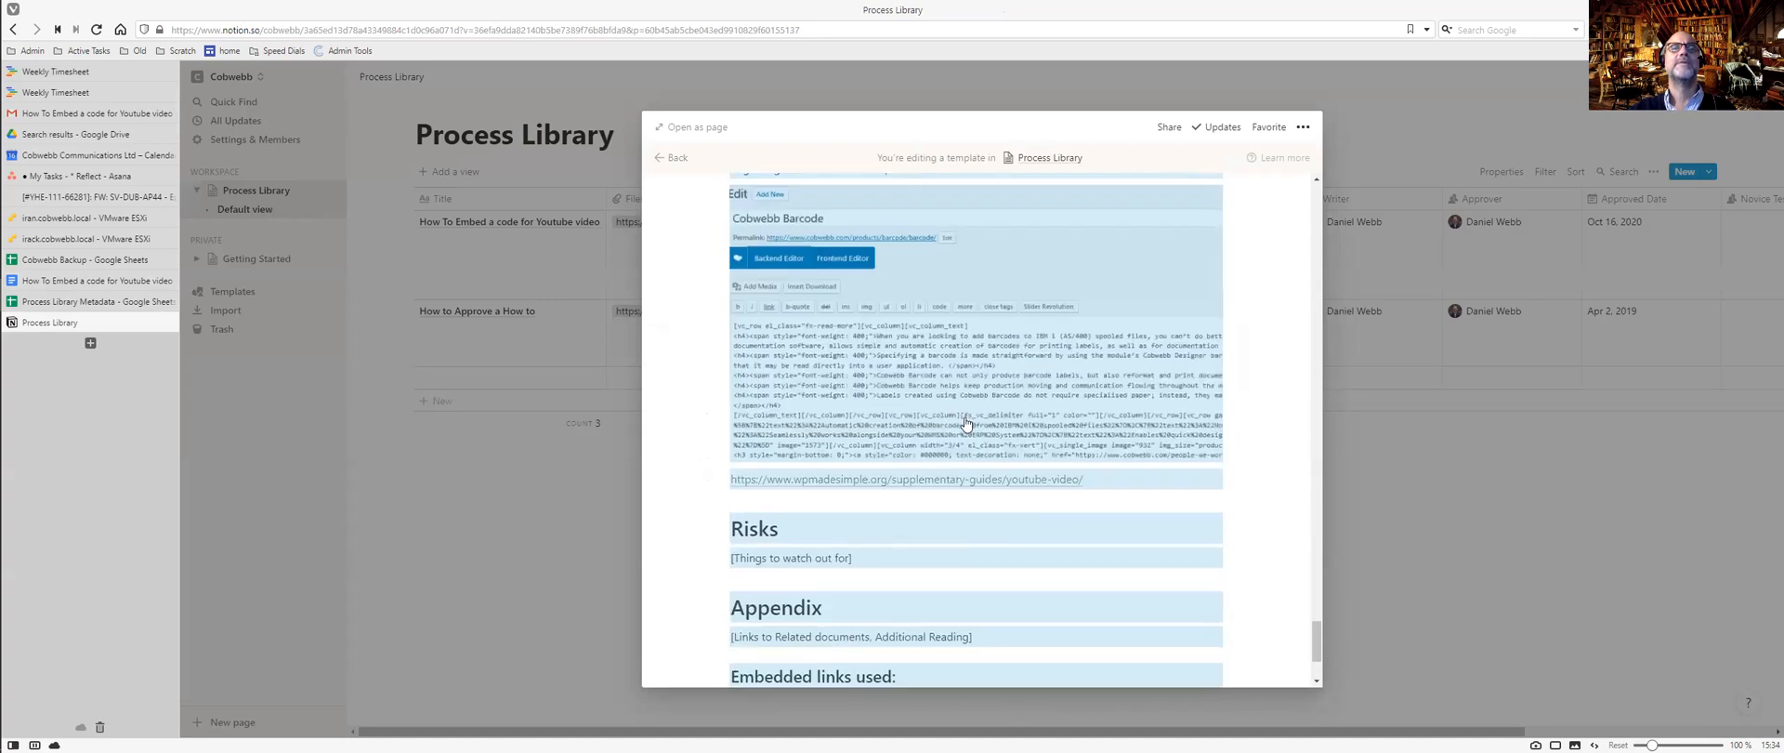
pyautogui.scroll(3, 966, 424)
pyautogui.scroll(-3, 965, 416)
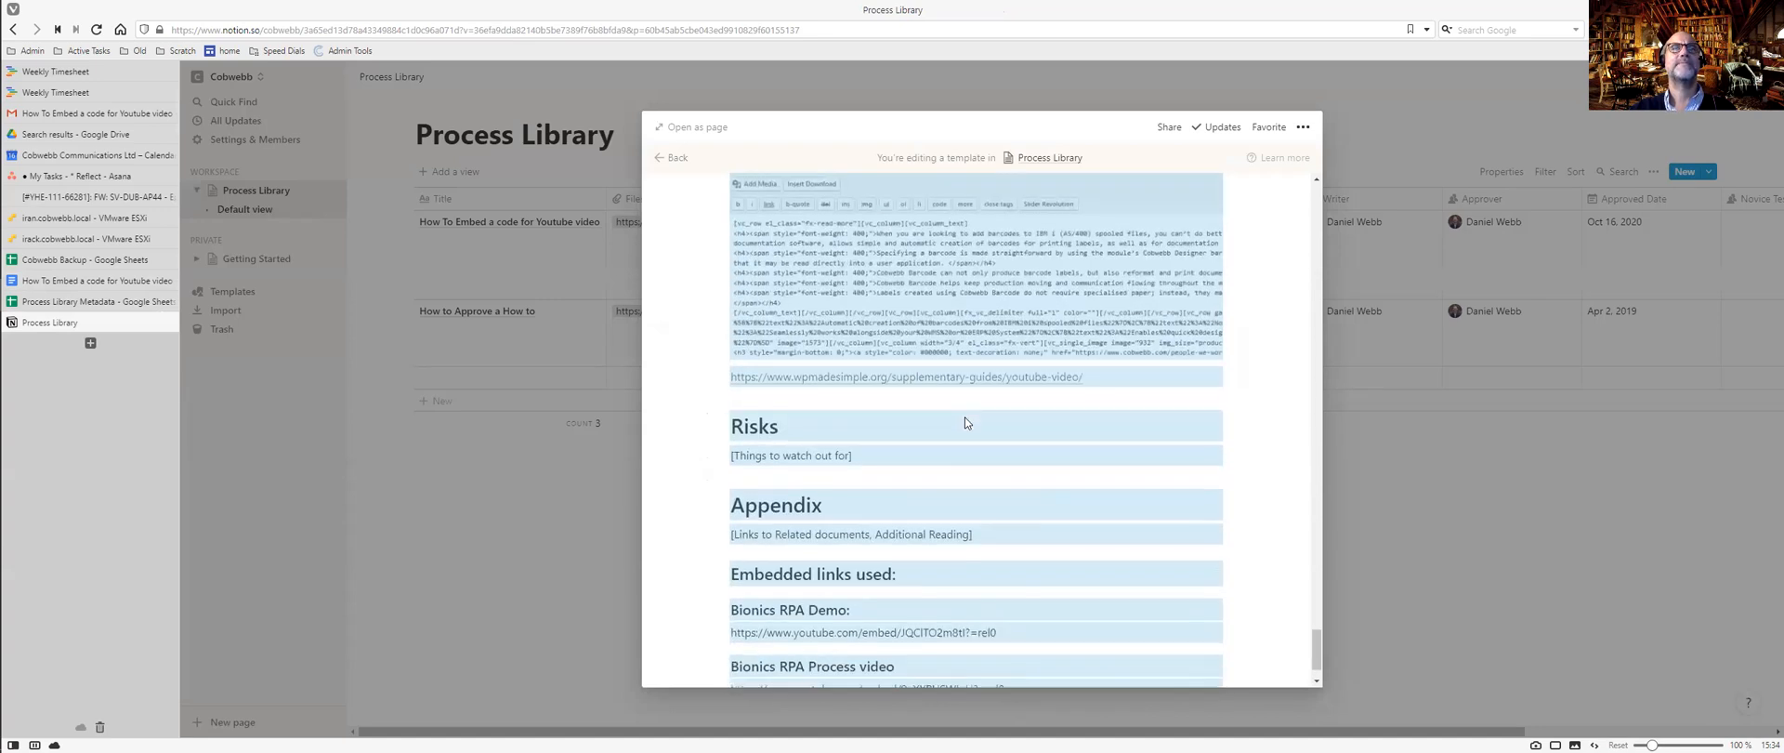
pyautogui.scroll(5, 964, 417)
pyautogui.scroll(6, 965, 416)
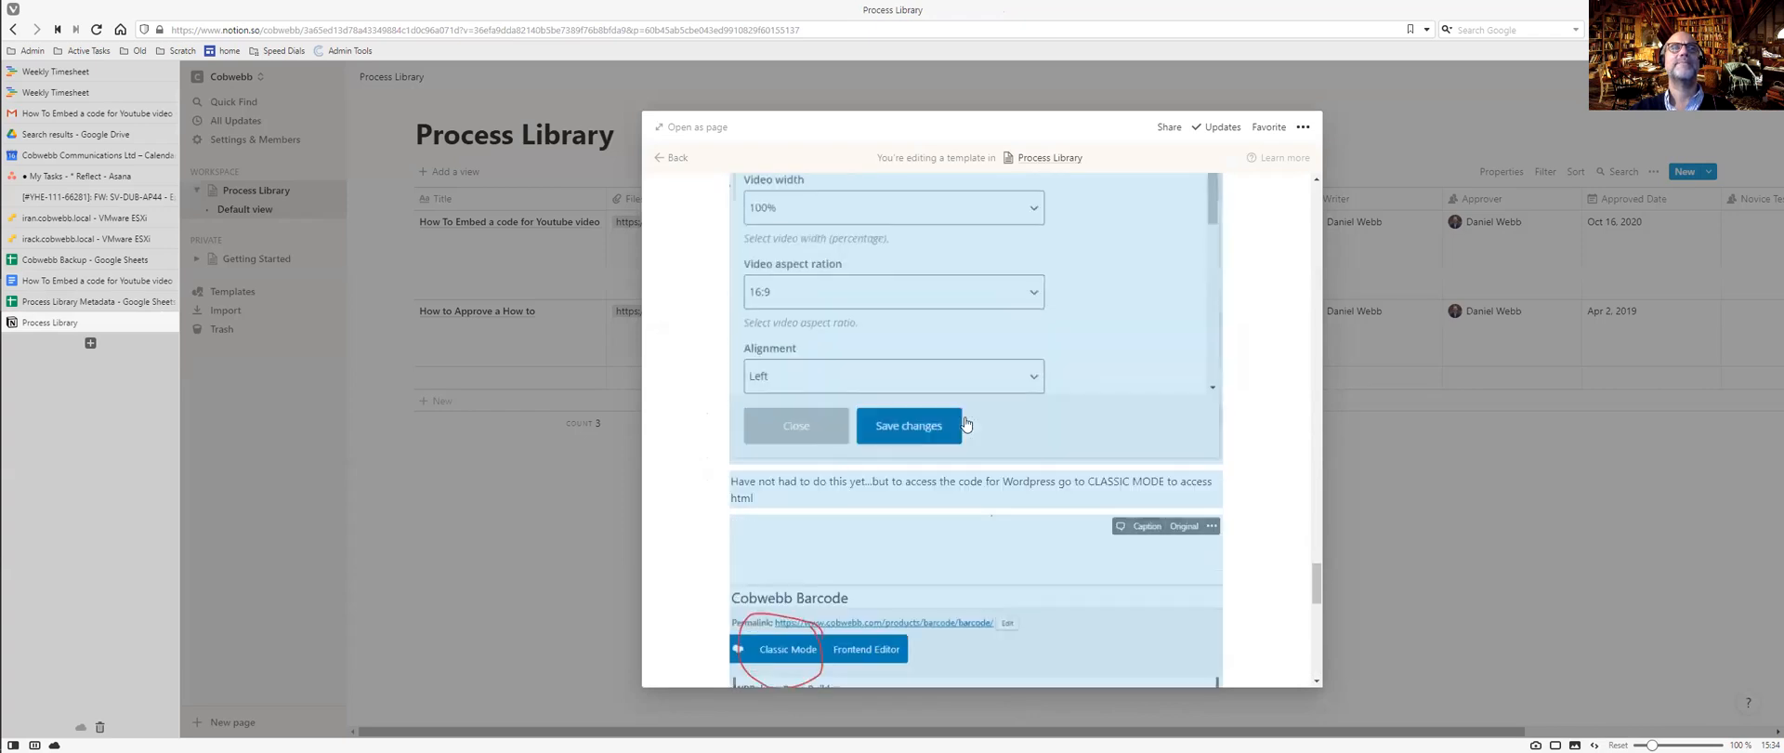
pyautogui.scroll(8, 966, 423)
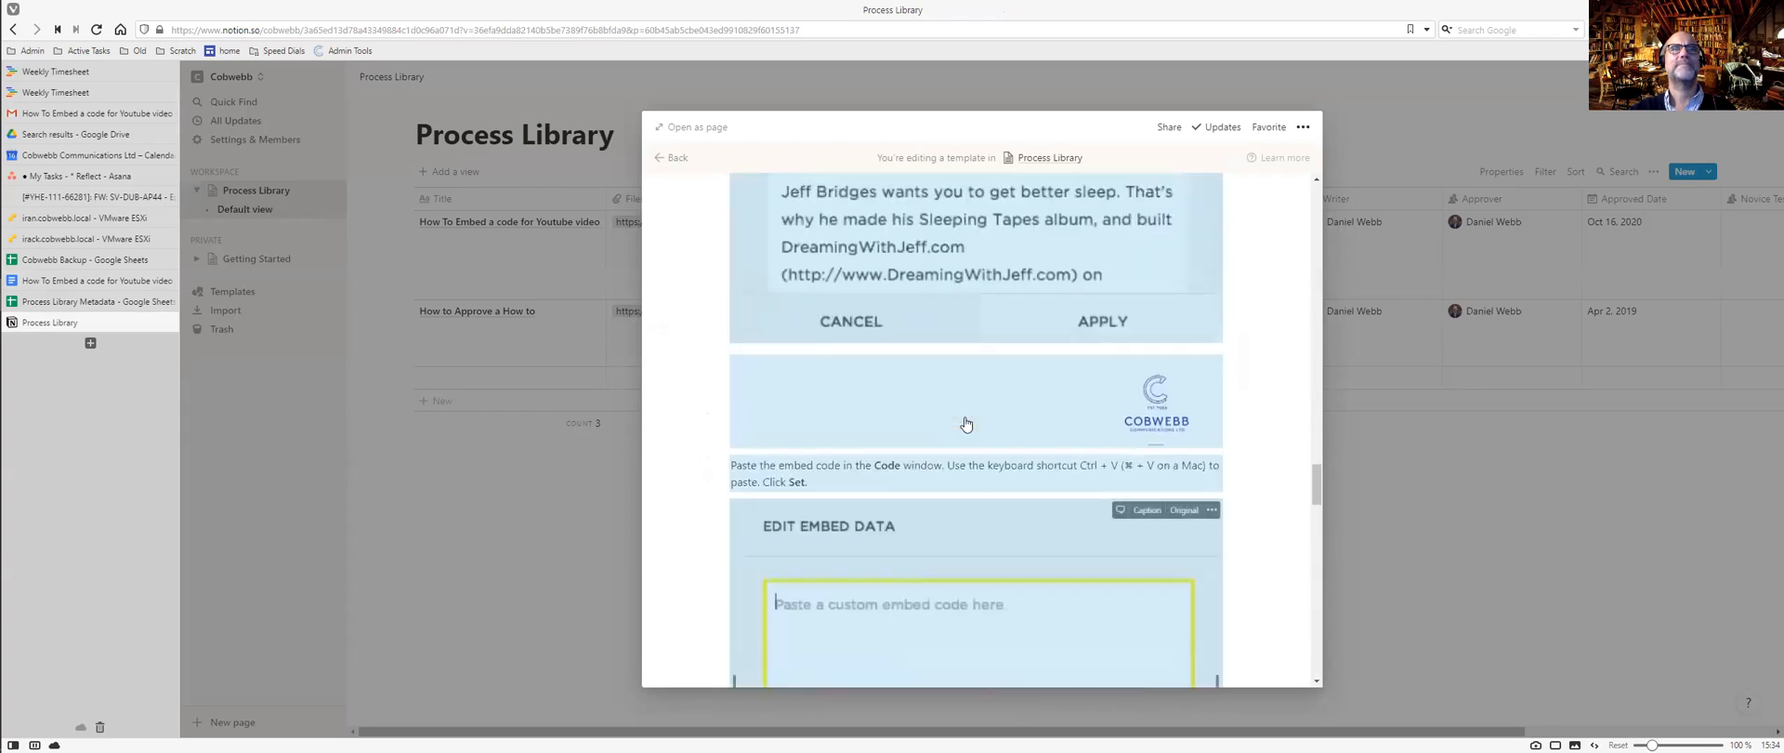
pyautogui.scroll(4, 1242, 342)
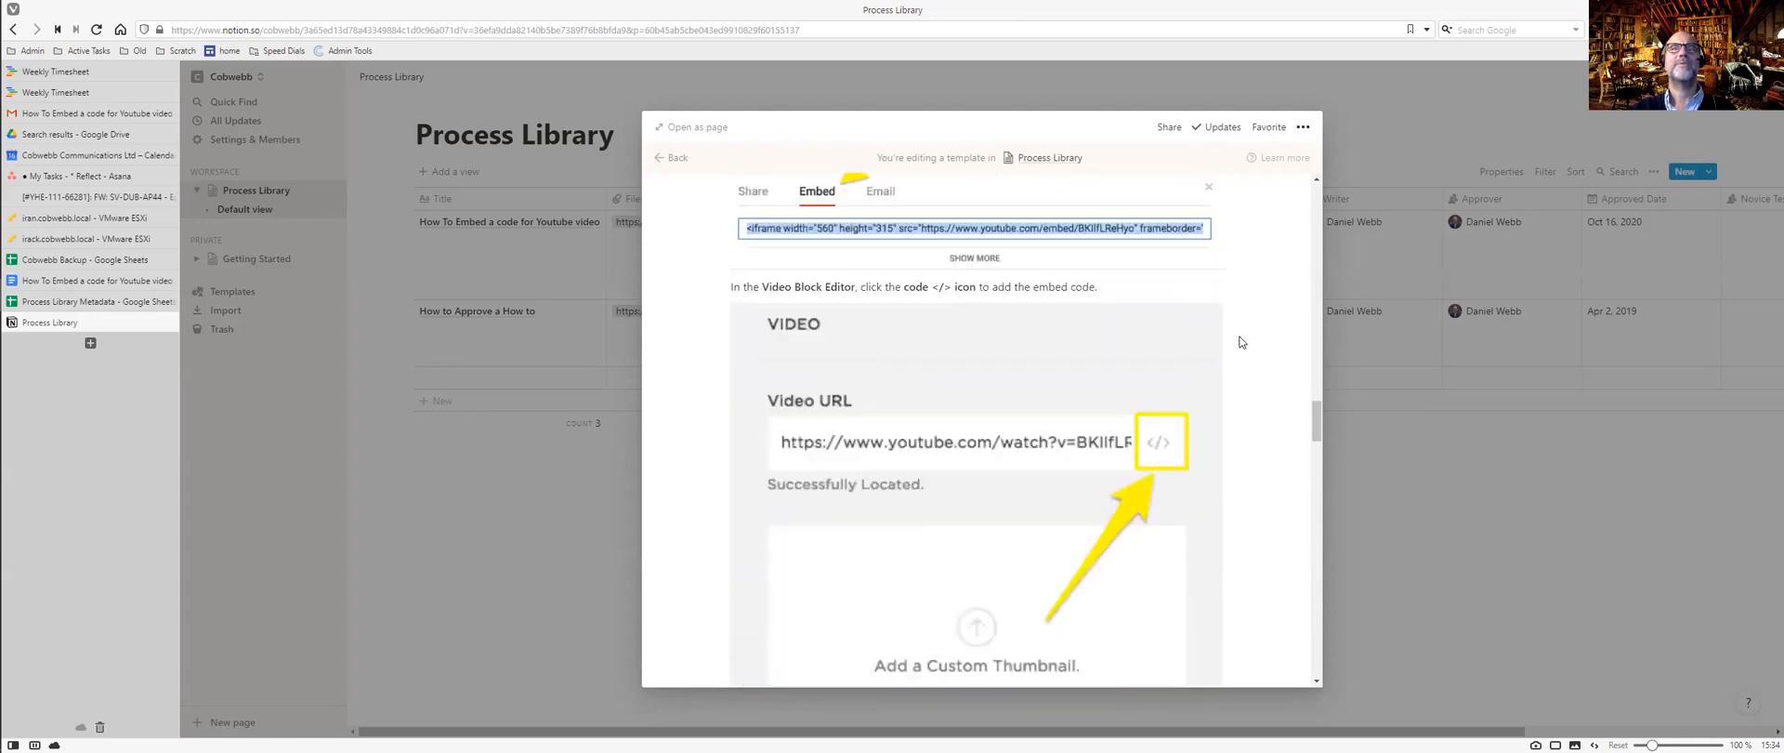
pyautogui.scroll(-5, 1241, 342)
pyautogui.scroll(4, 1242, 342)
pyautogui.scroll(15, 1241, 342)
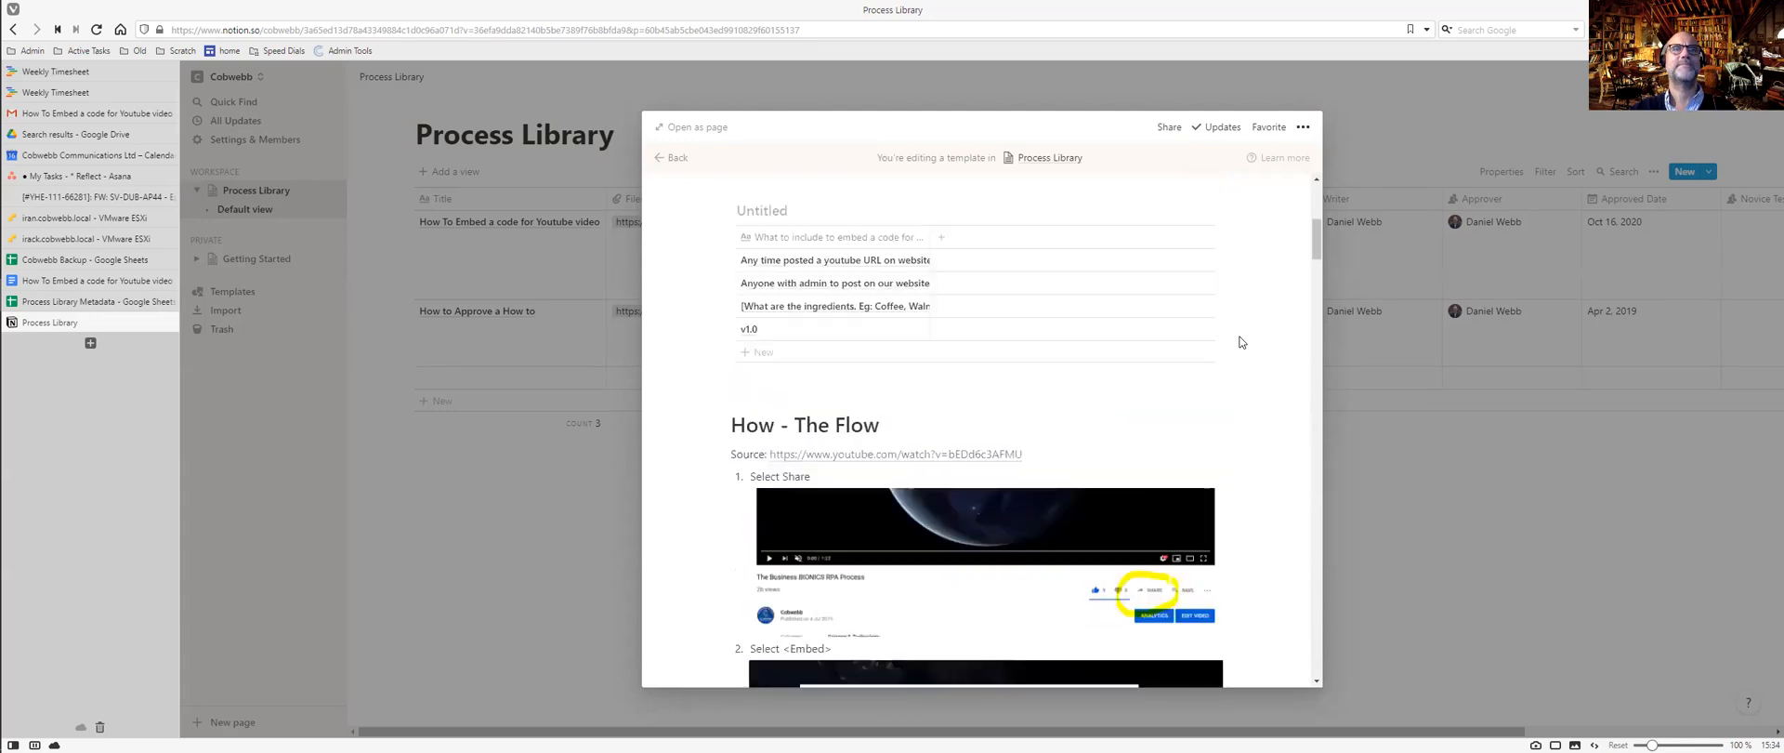
pyautogui.scroll(-3, 1242, 342)
pyautogui.scroll(-4, 1241, 342)
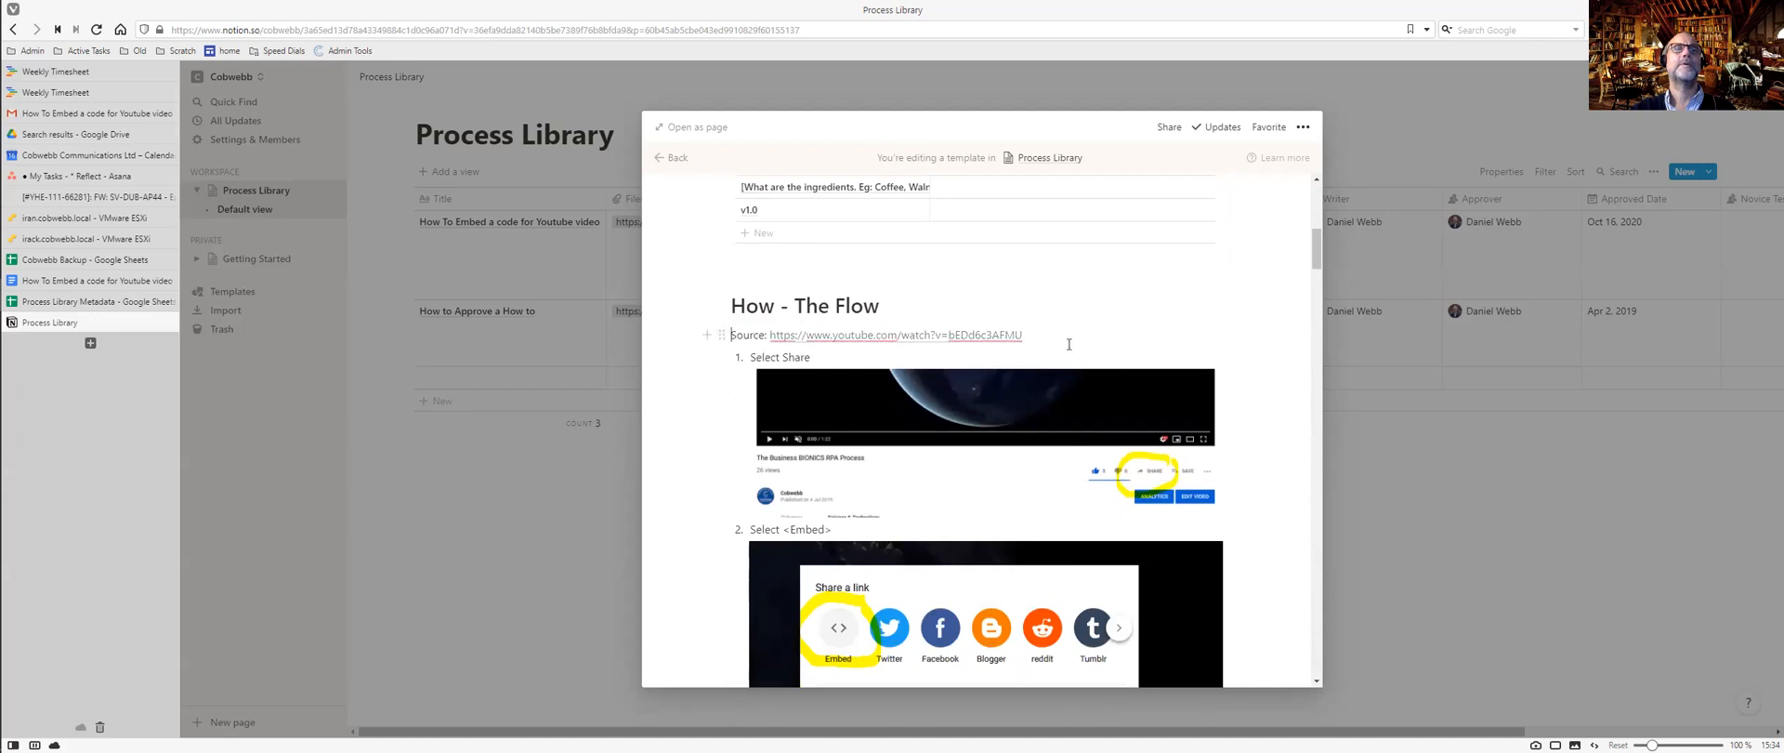
pyautogui.scroll(-3, 1155, 359)
pyautogui.scroll(-10, 1155, 359)
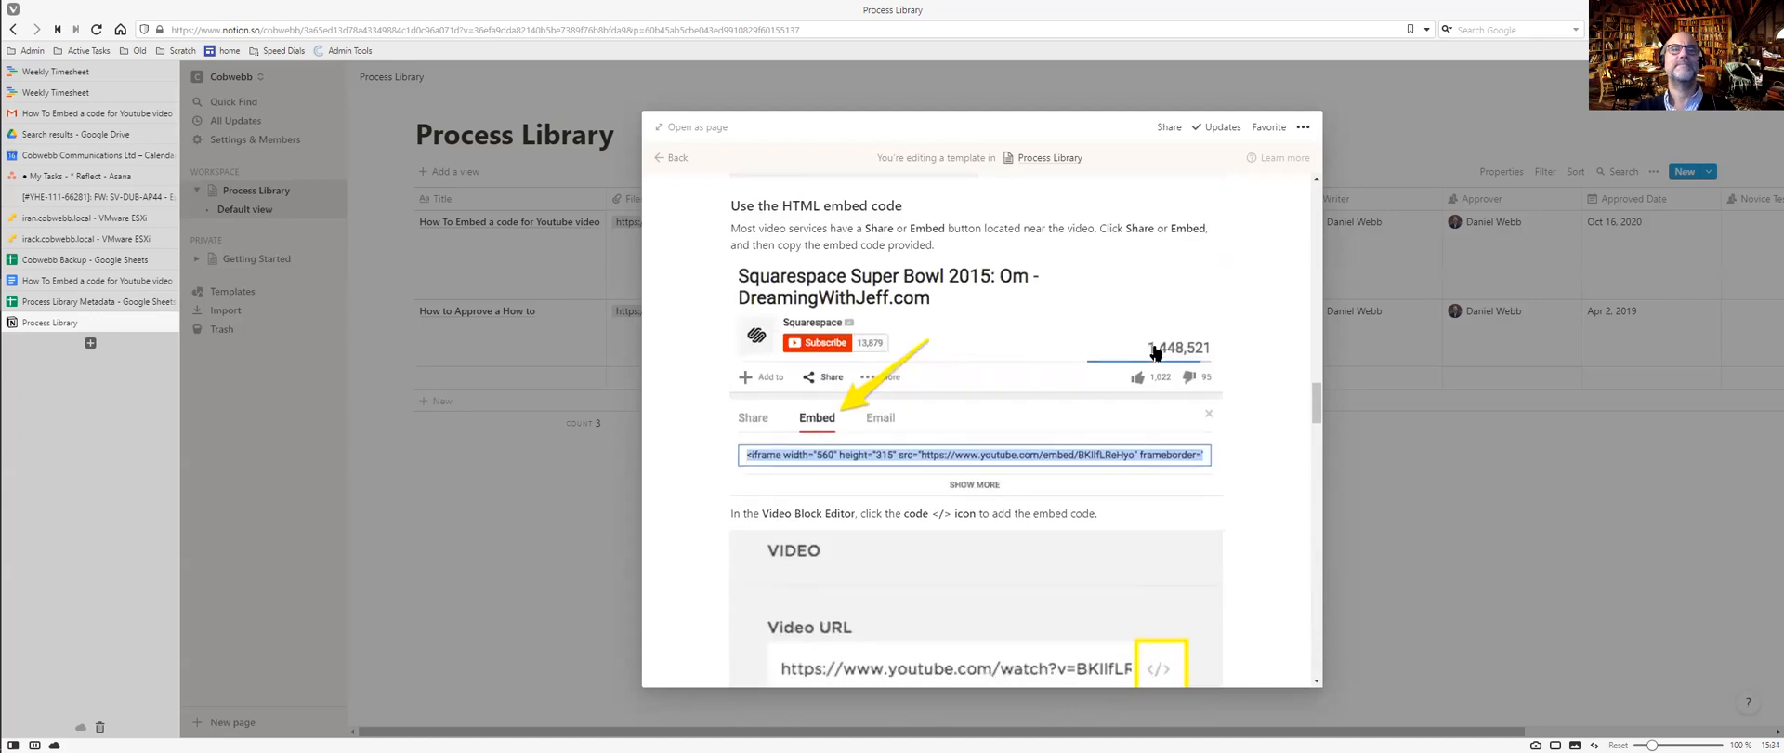
# Delete the pasted flow code block and the Embedded links used section from the template.
pyautogui.scroll(-10, 1155, 353)
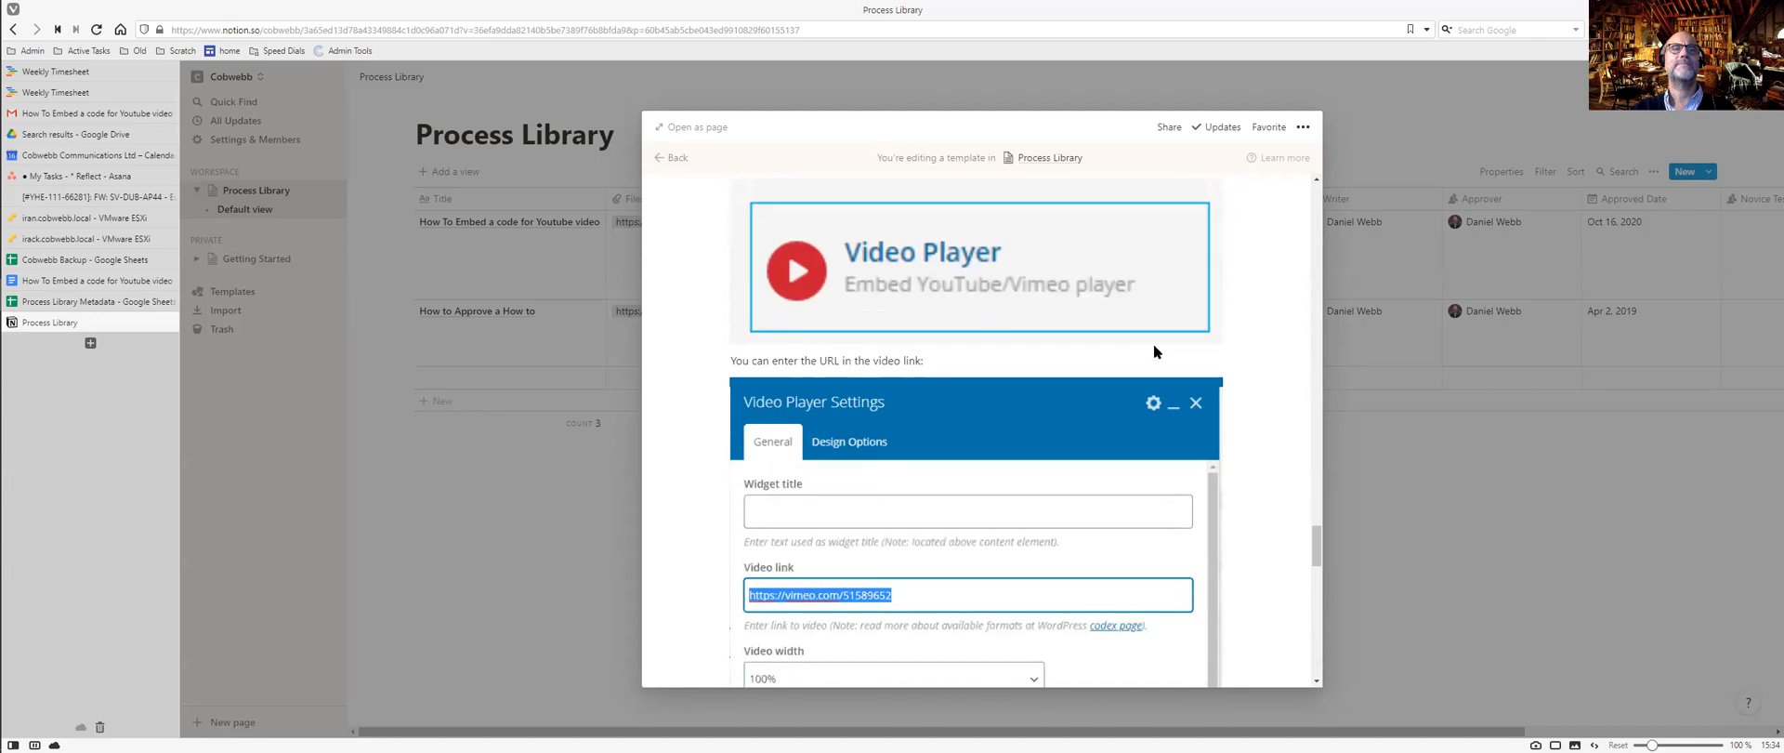
pyautogui.scroll(-15, 1155, 346)
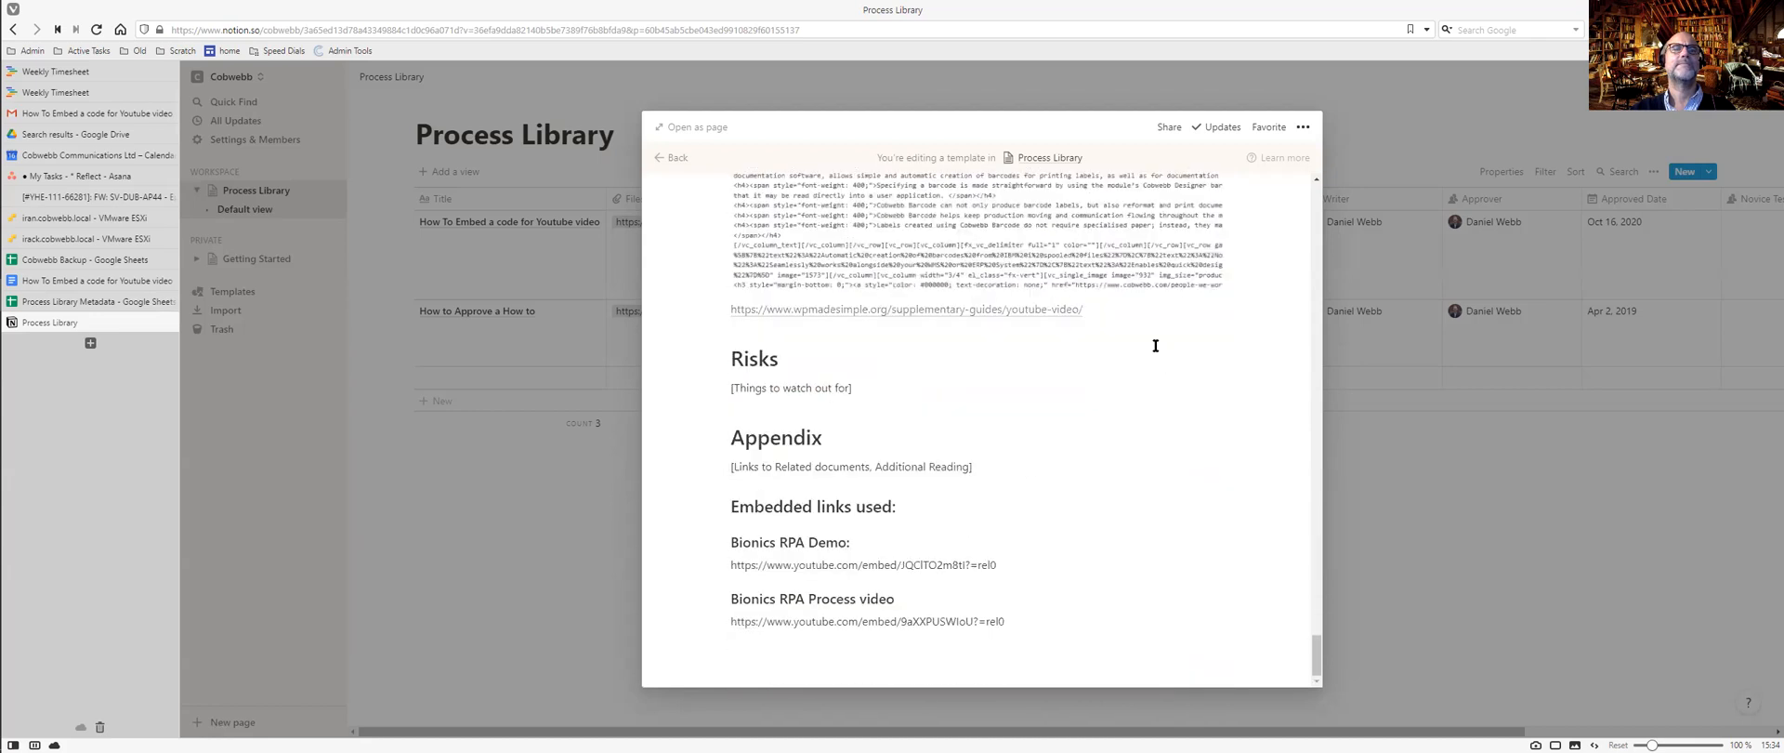
pyautogui.press('Escape')
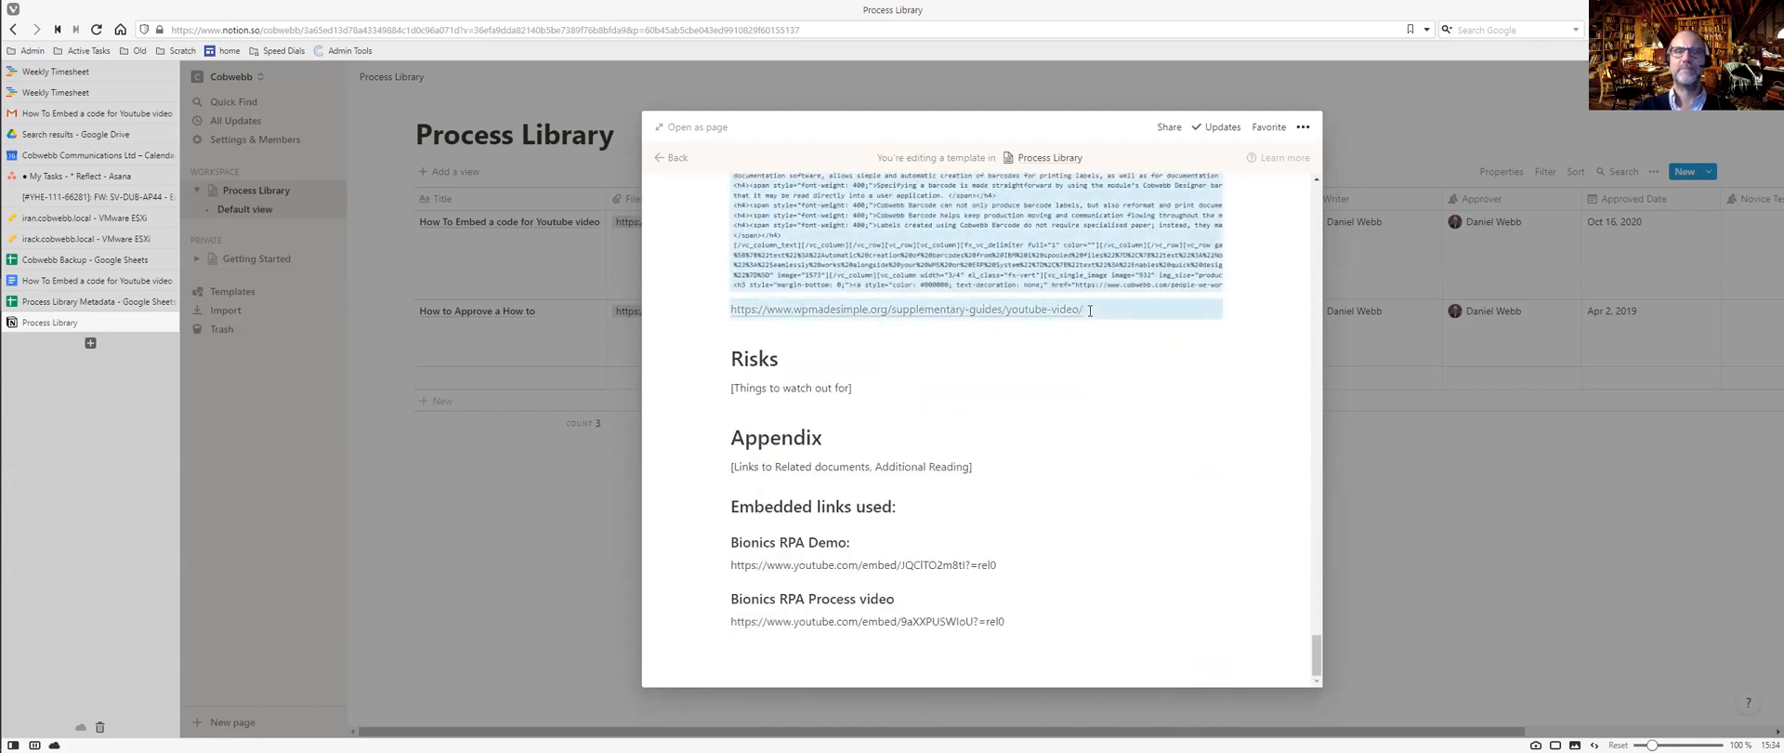
pyautogui.press('Delete')
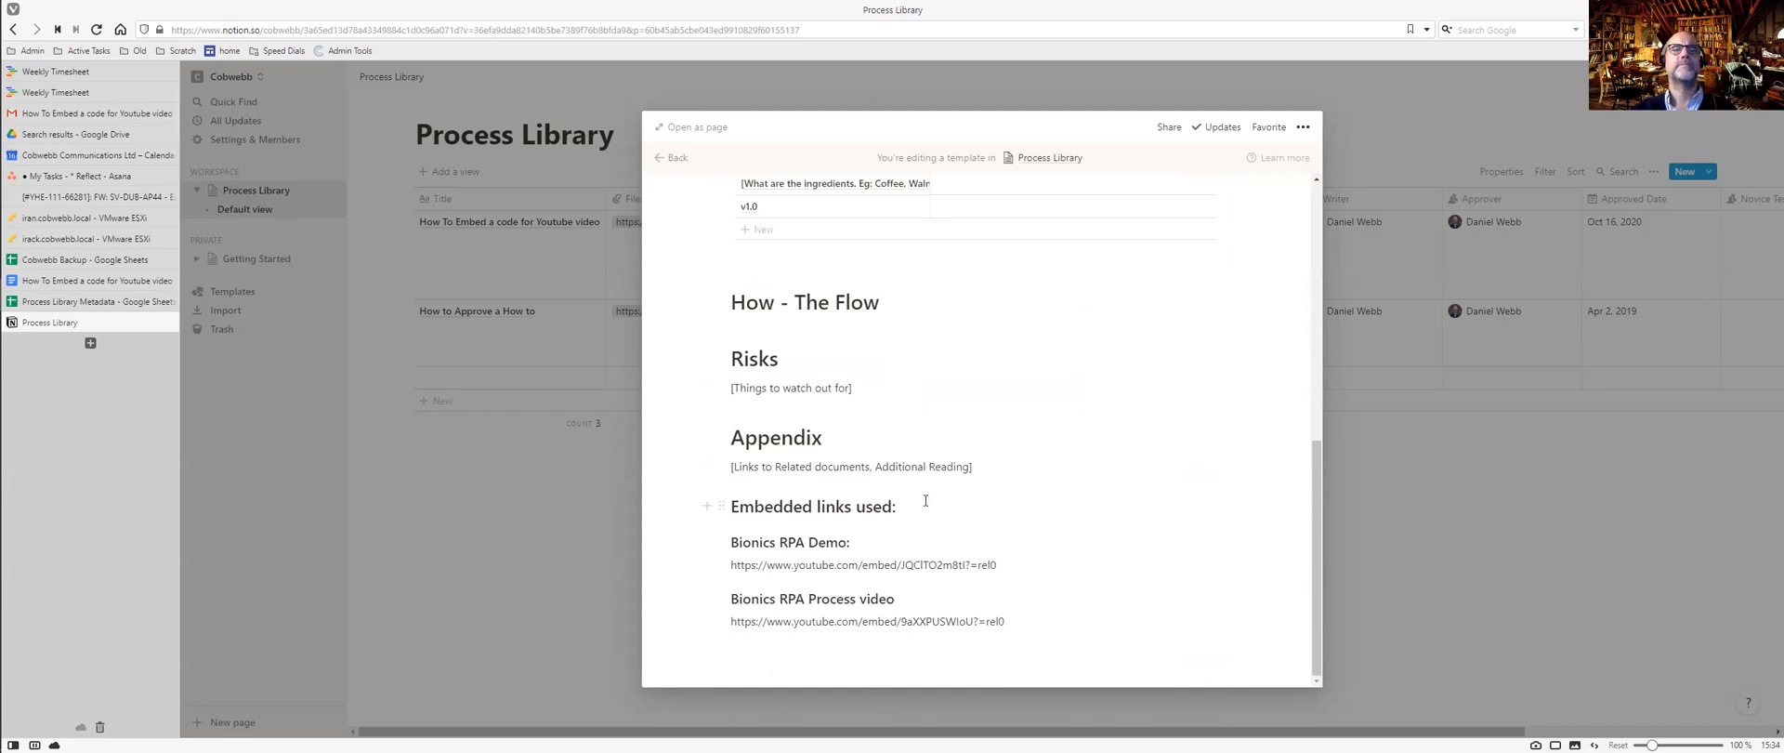
pyautogui.moveTo(1029, 621); pyautogui.dragTo(734, 506)
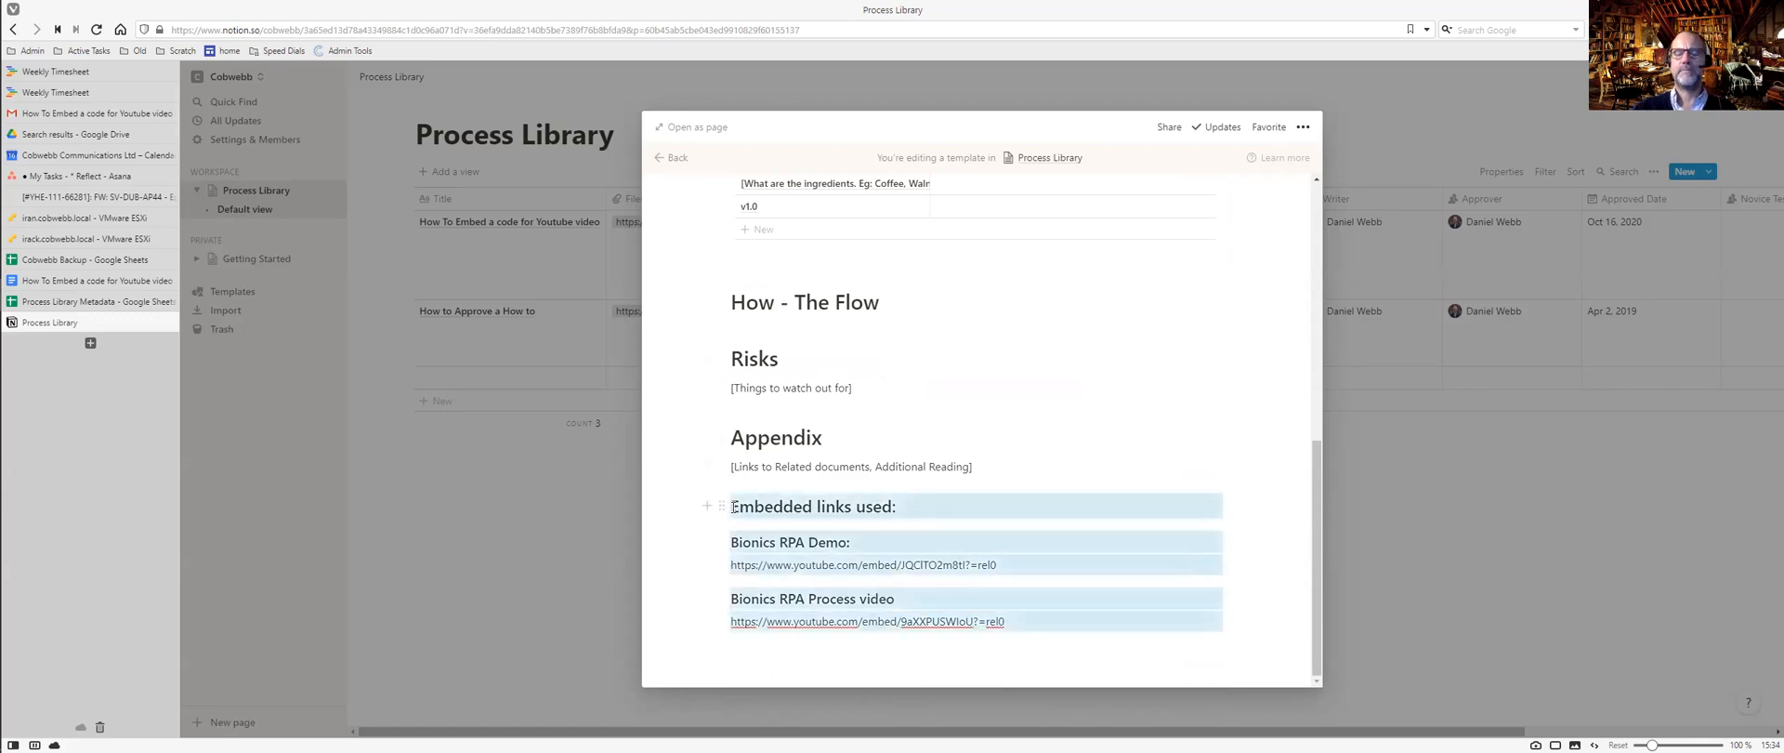
pyautogui.press('Delete')
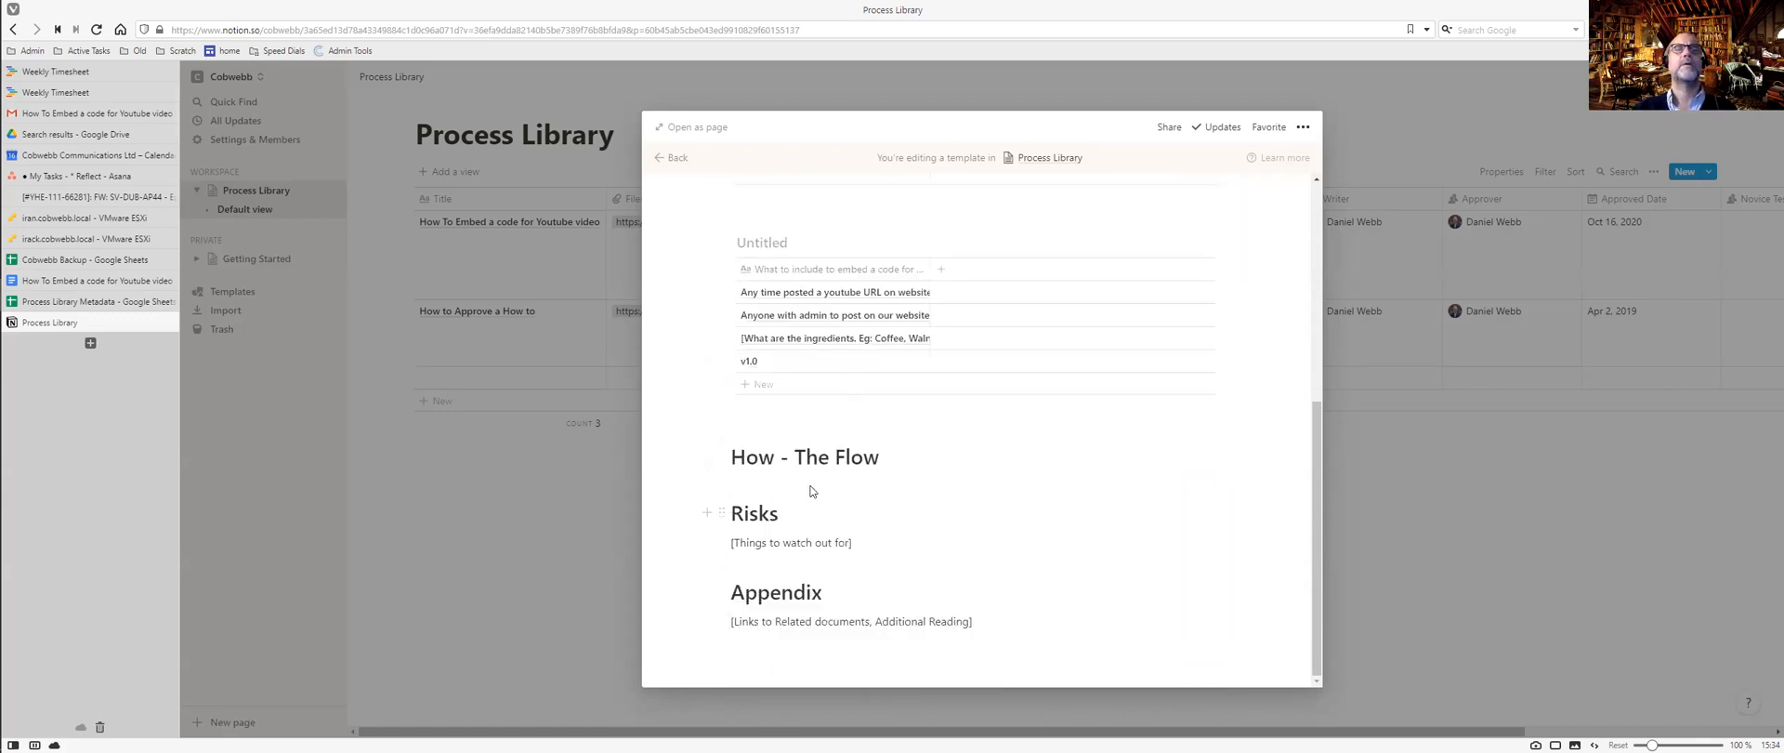
# Delete the four rows of the pasted Untitled inline table, then the table block itself.
pyautogui.scroll(3, 878, 426)
pyautogui.scroll(2, 878, 426)
pyautogui.scroll(-3, 878, 426)
pyautogui.scroll(2, 878, 425)
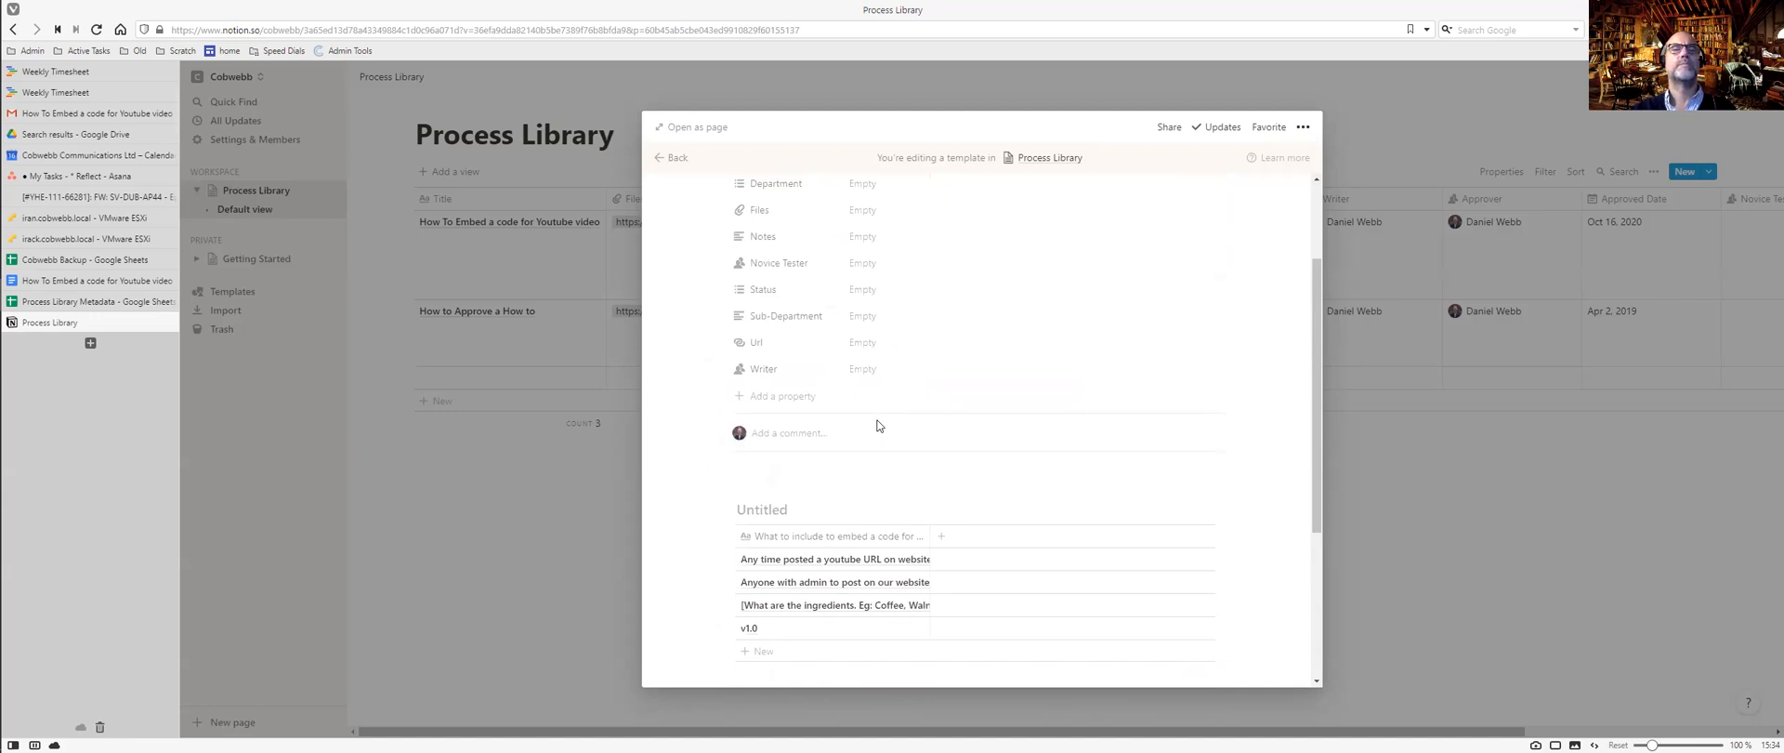
pyautogui.scroll(-2, 878, 425)
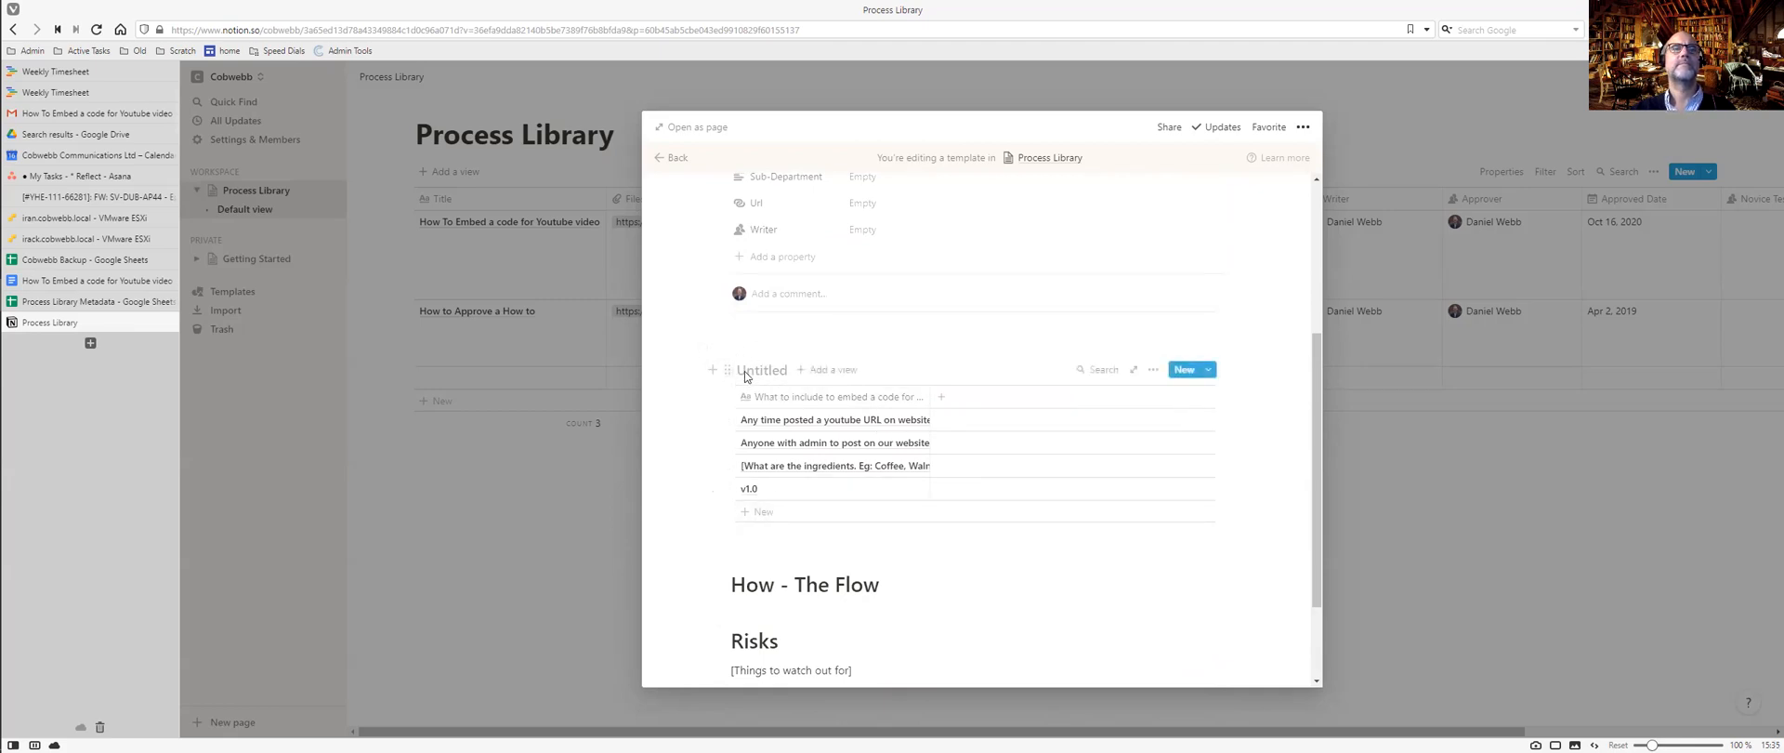
pyautogui.moveTo(741, 375); pyautogui.dragTo(824, 510)
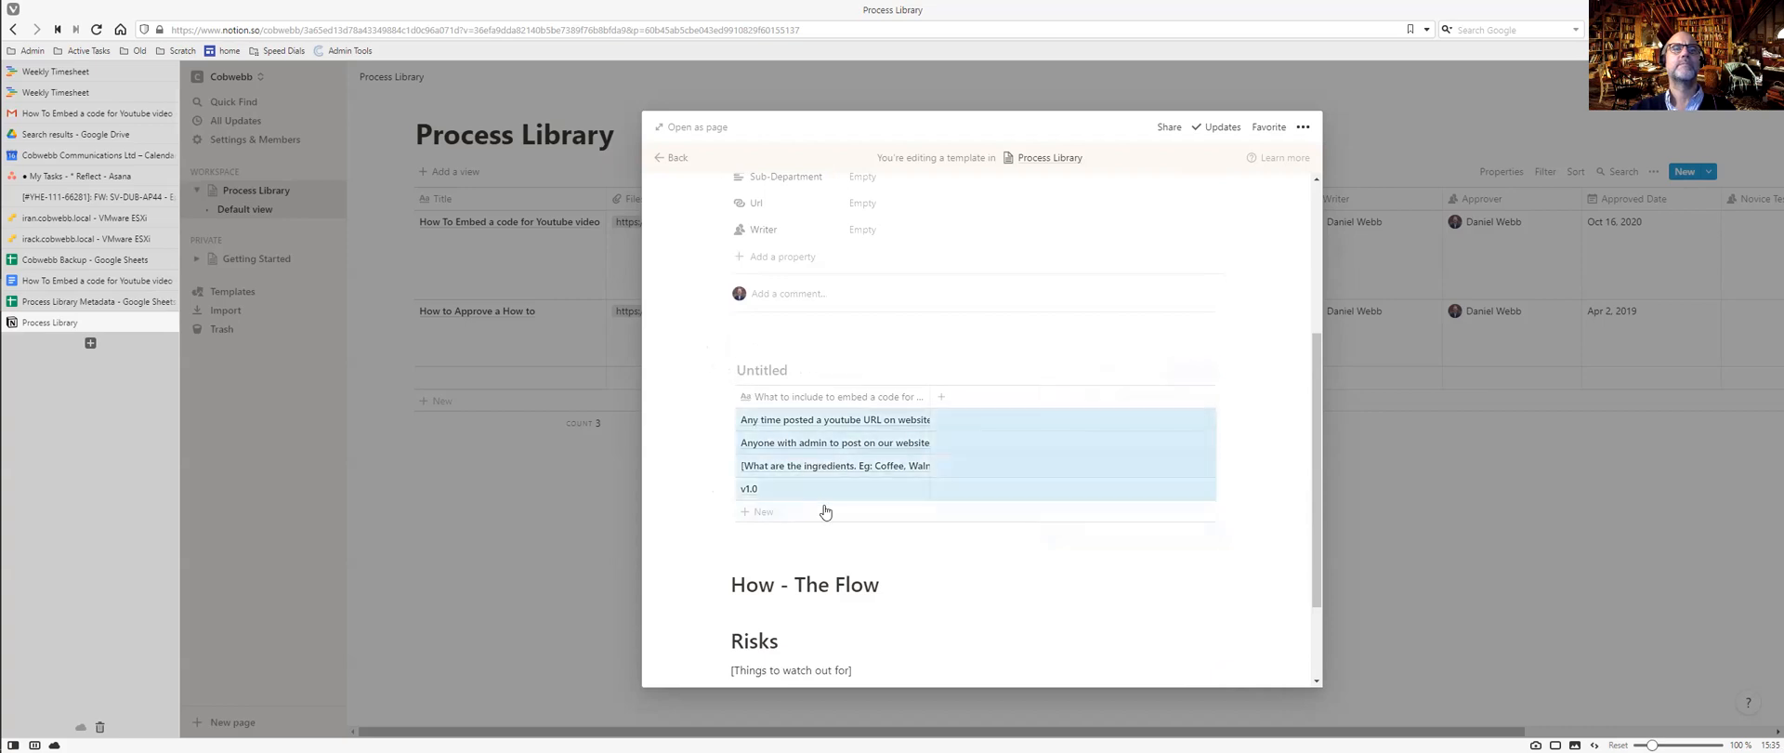
pyautogui.press('Delete')
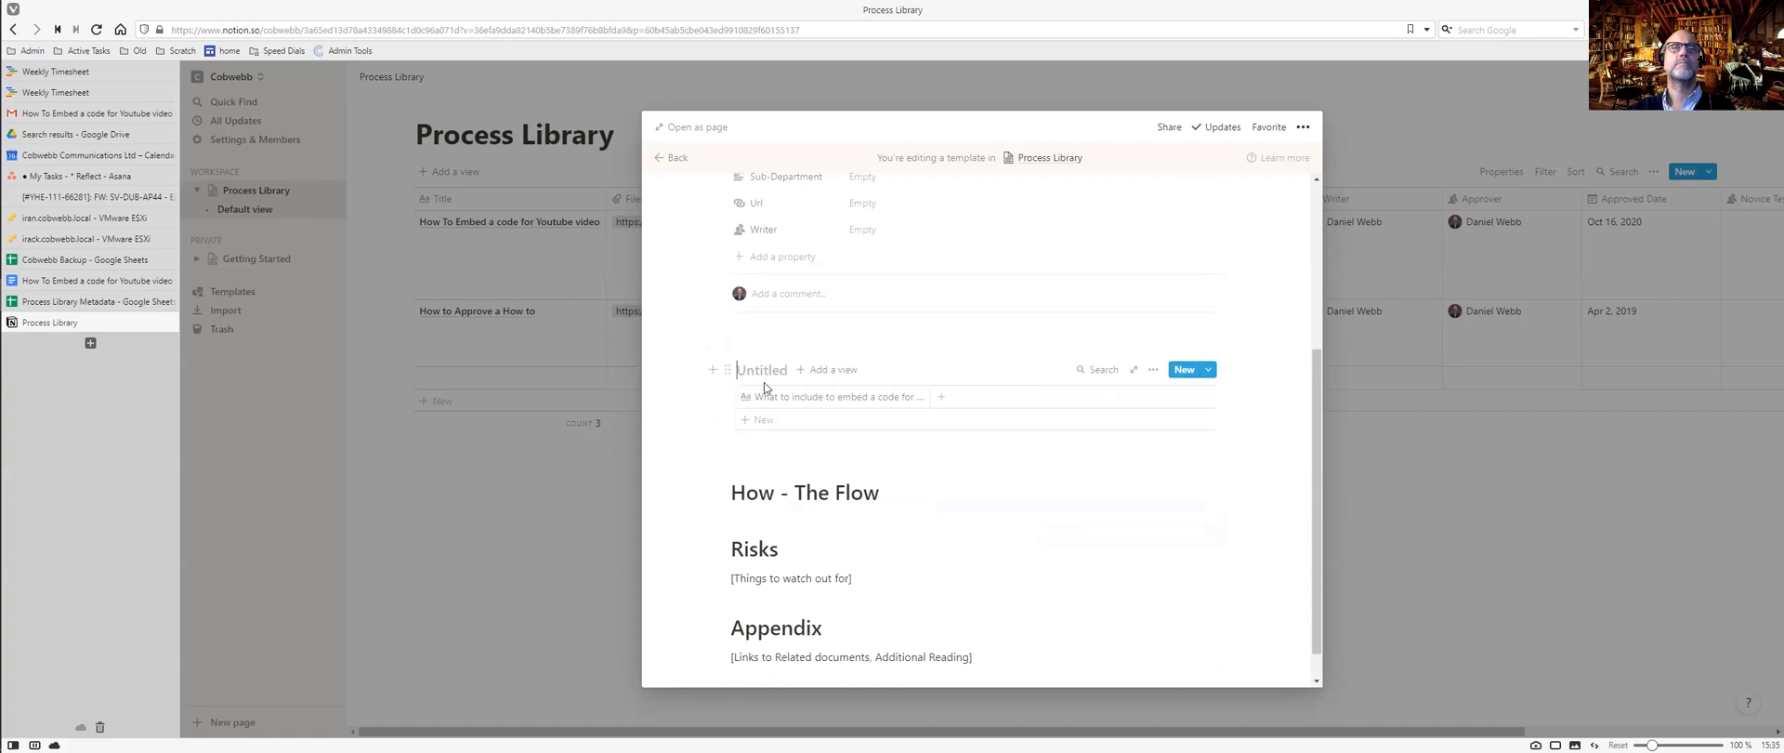
pyautogui.moveTo(764, 381); pyautogui.dragTo(861, 459)
pyautogui.press('BackSpace')
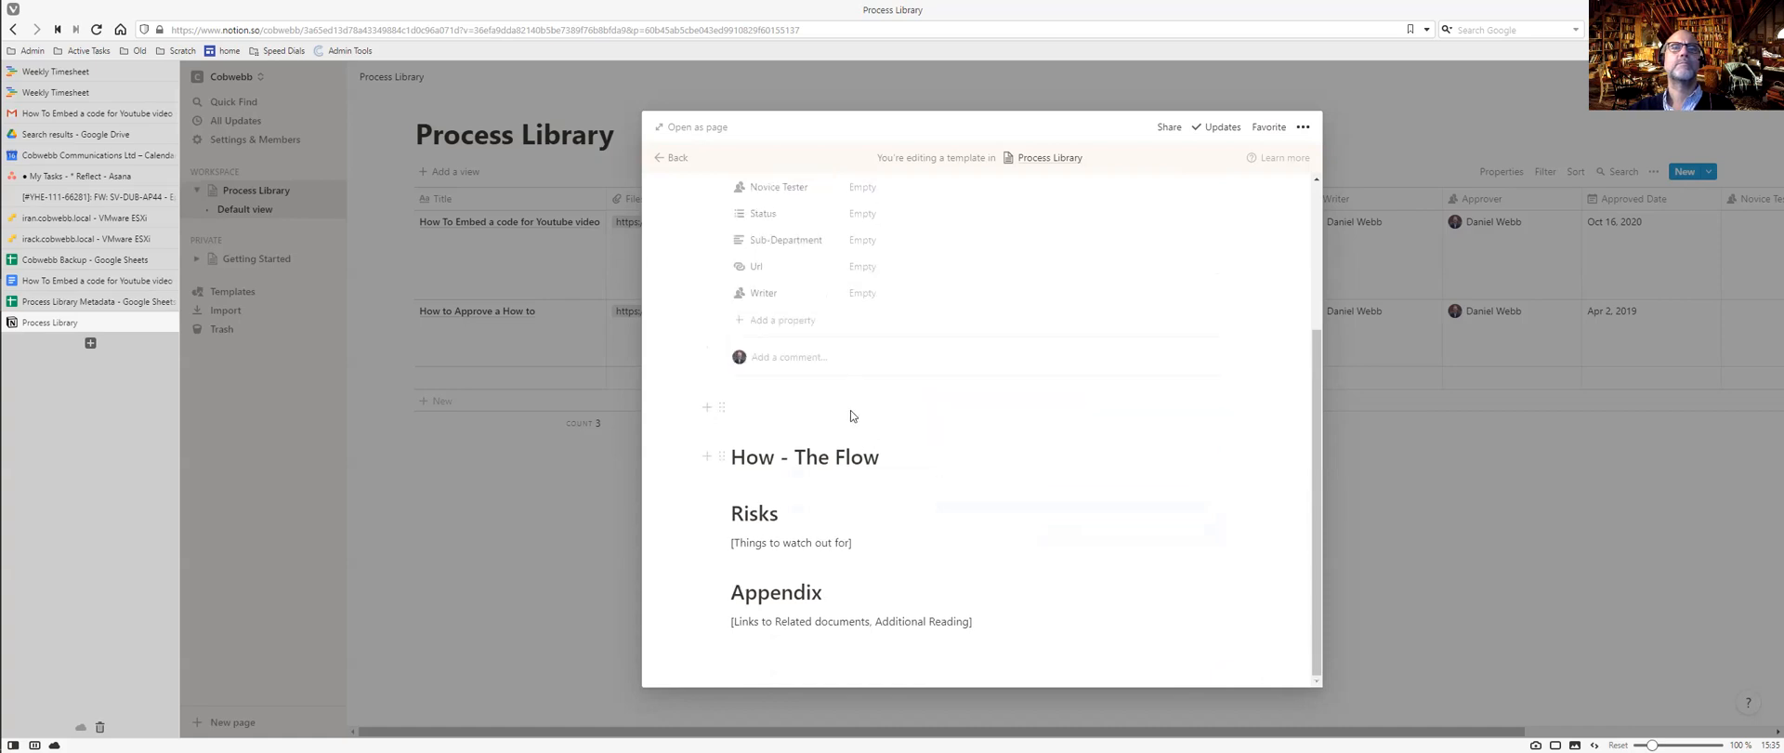
# Remove the leftover empty line below the template's property list.
pyautogui.click(777, 409)
pyautogui.press('BackSpace')
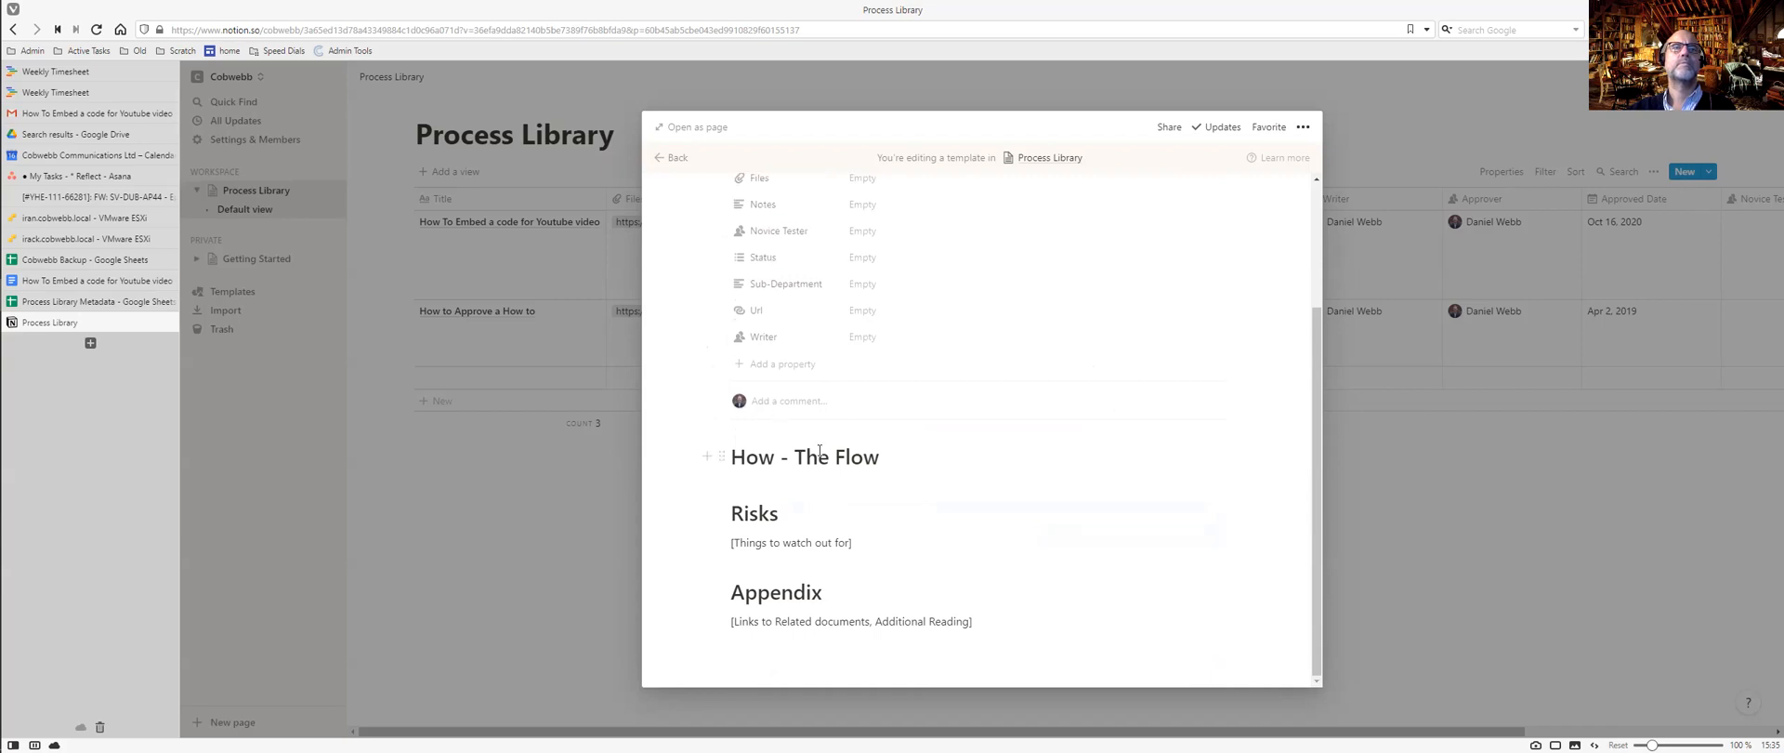
pyautogui.scroll(2, 818, 451)
pyautogui.scroll(-2, 819, 453)
pyautogui.scroll(2, 819, 456)
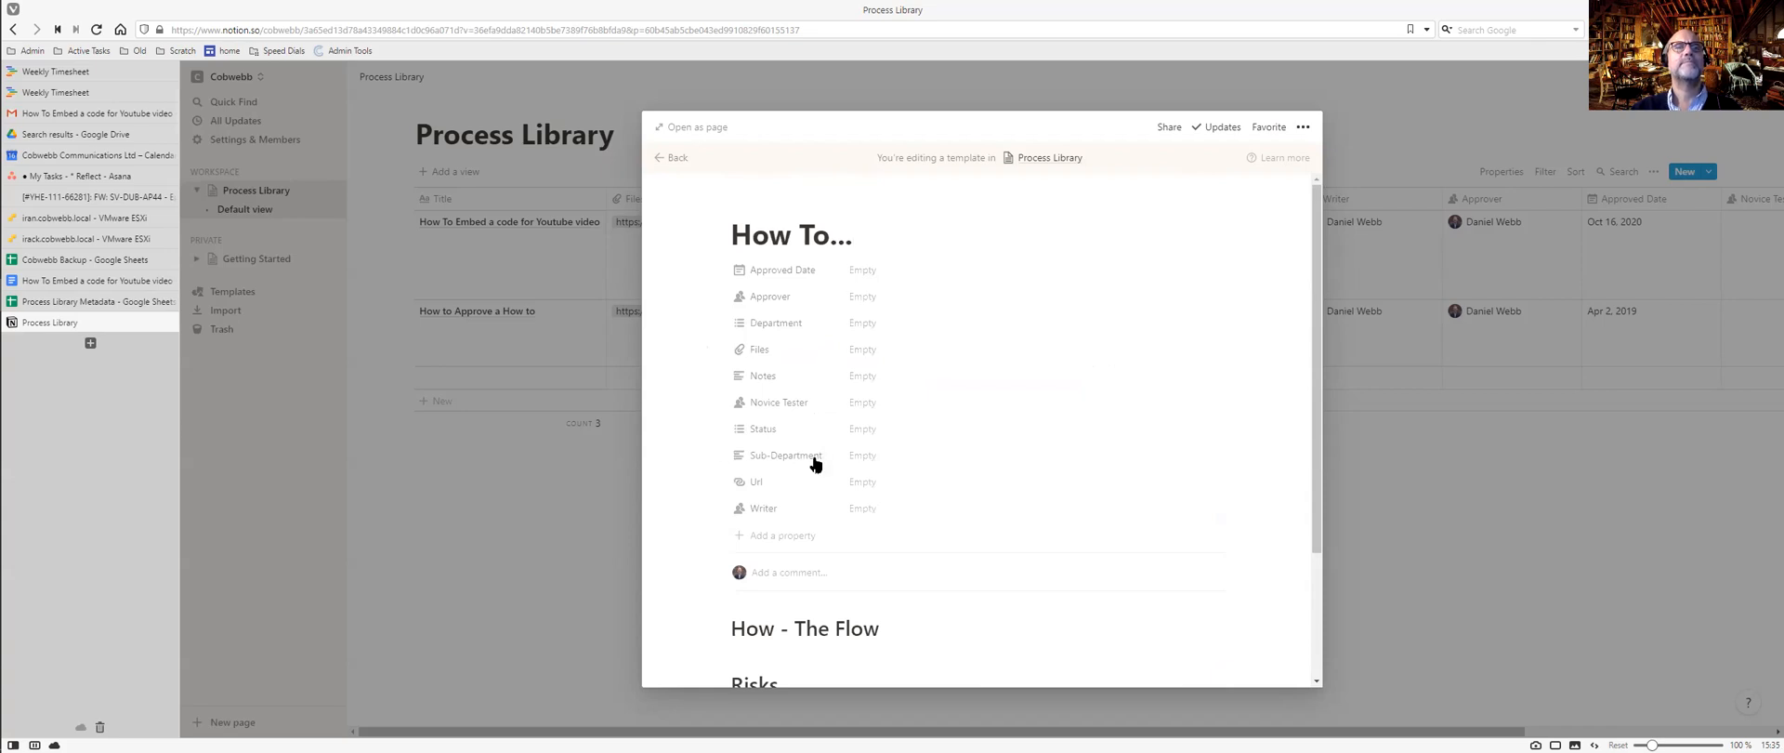
# Add Outputs - Why and When properties, copying their labels from the Google Doc.
pyautogui.hotkey('ctrl', 'Tab')
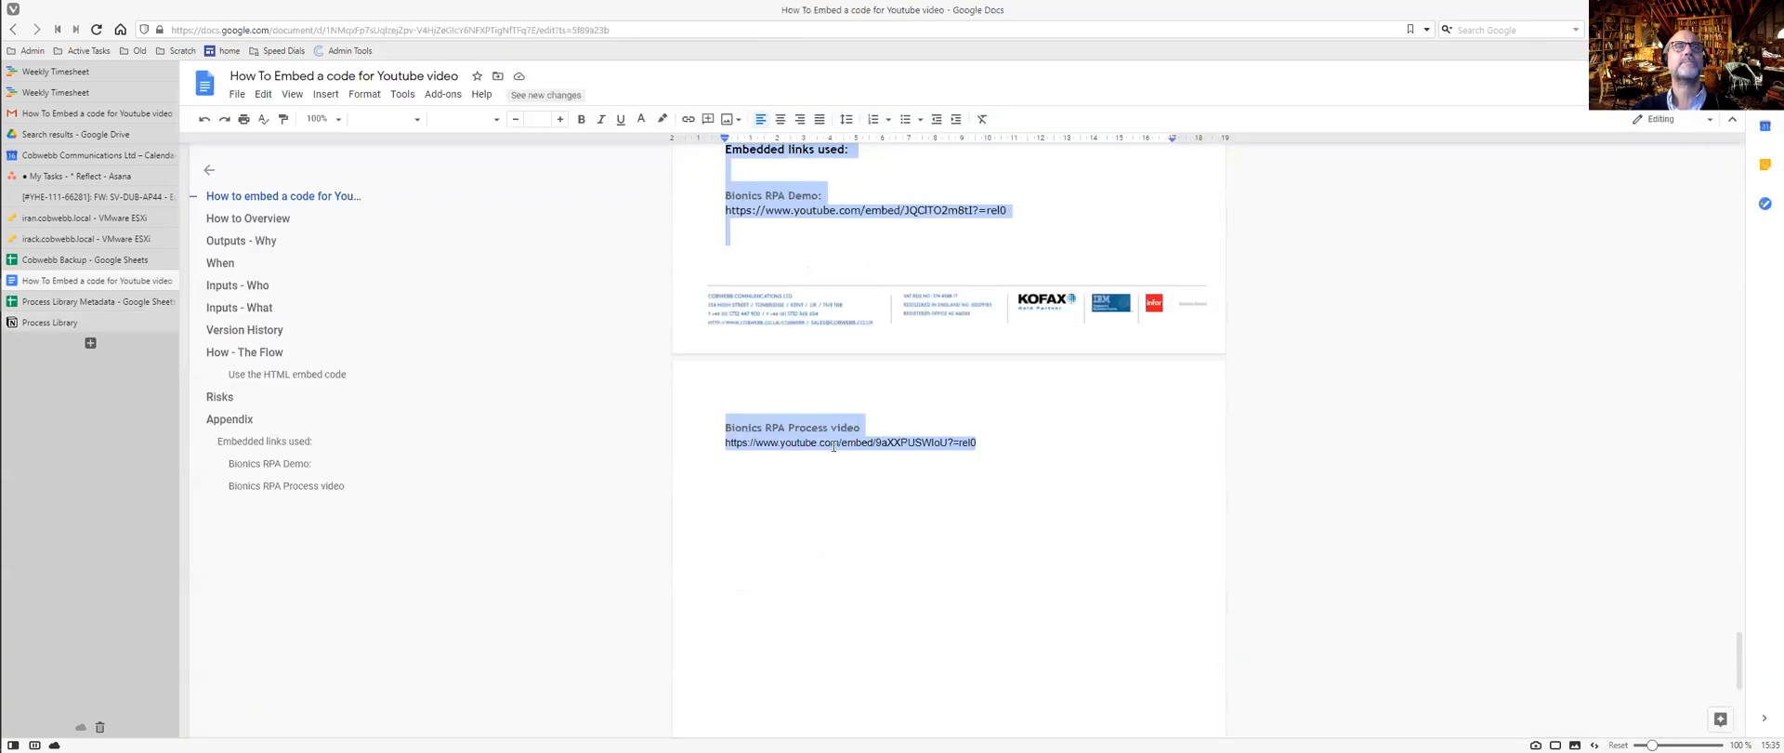
pyautogui.scroll(4, 836, 432)
pyautogui.hotkey('ctrl', 'Home')
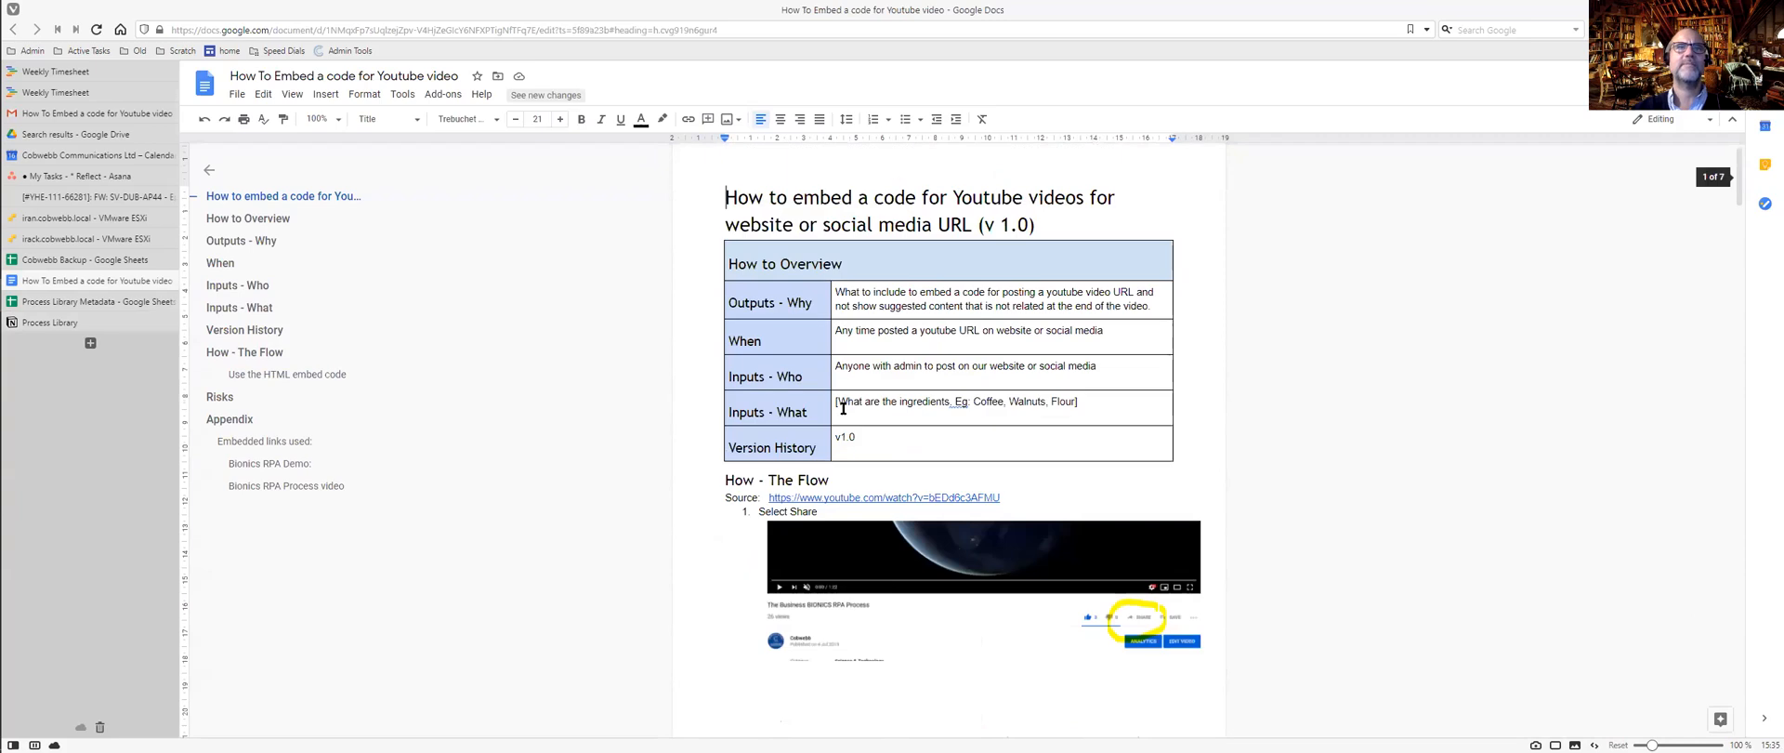
pyautogui.moveTo(812, 302); pyautogui.dragTo(726, 302)
pyautogui.hotkey('ctrl', 'c')
pyautogui.hotkey('ctrl', 'Tab')
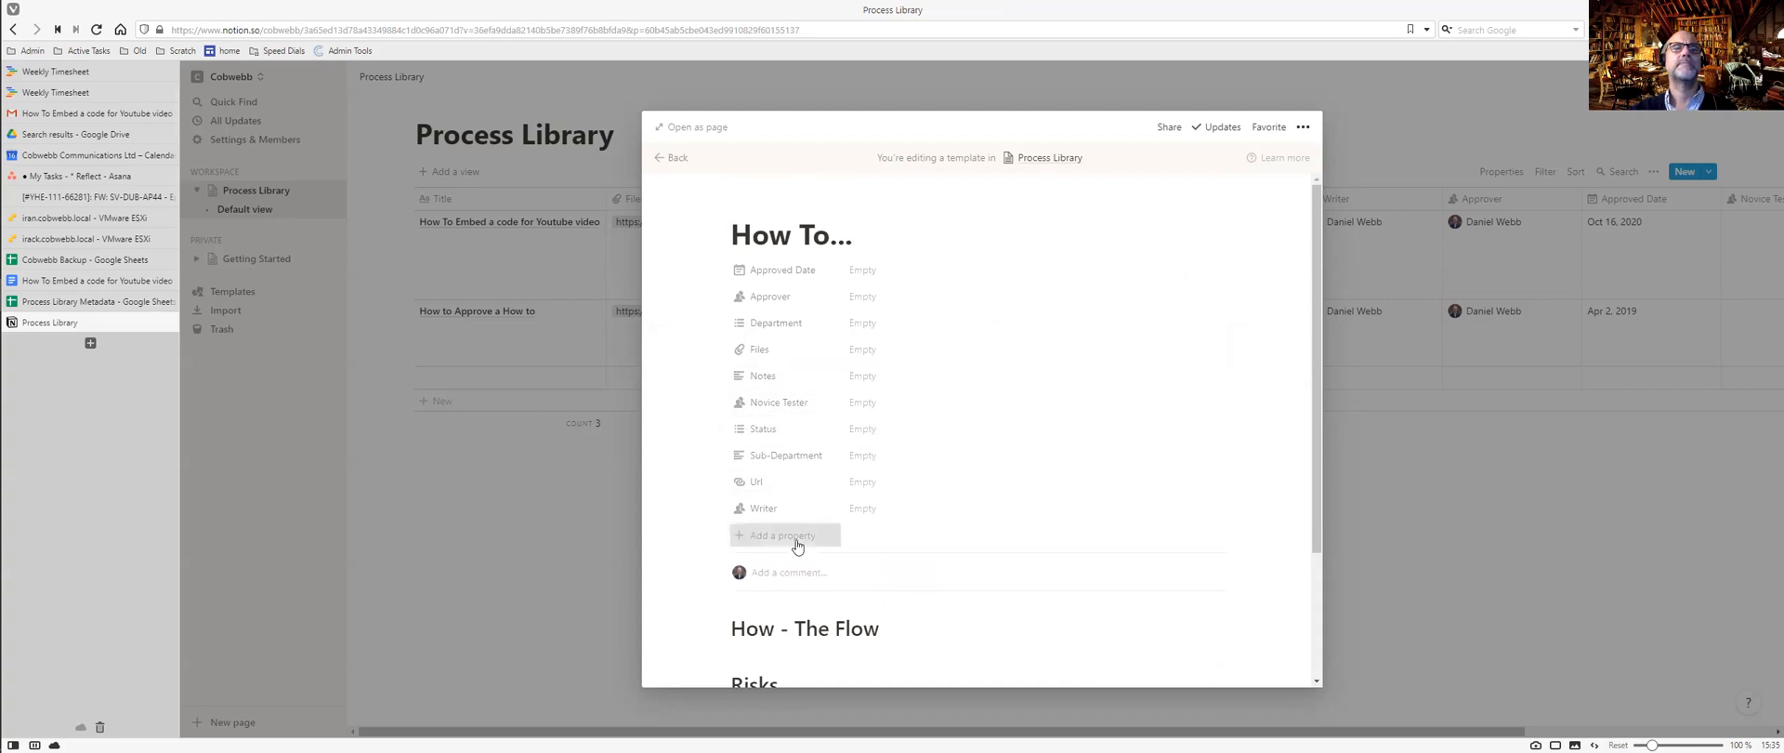
pyautogui.click(796, 543)
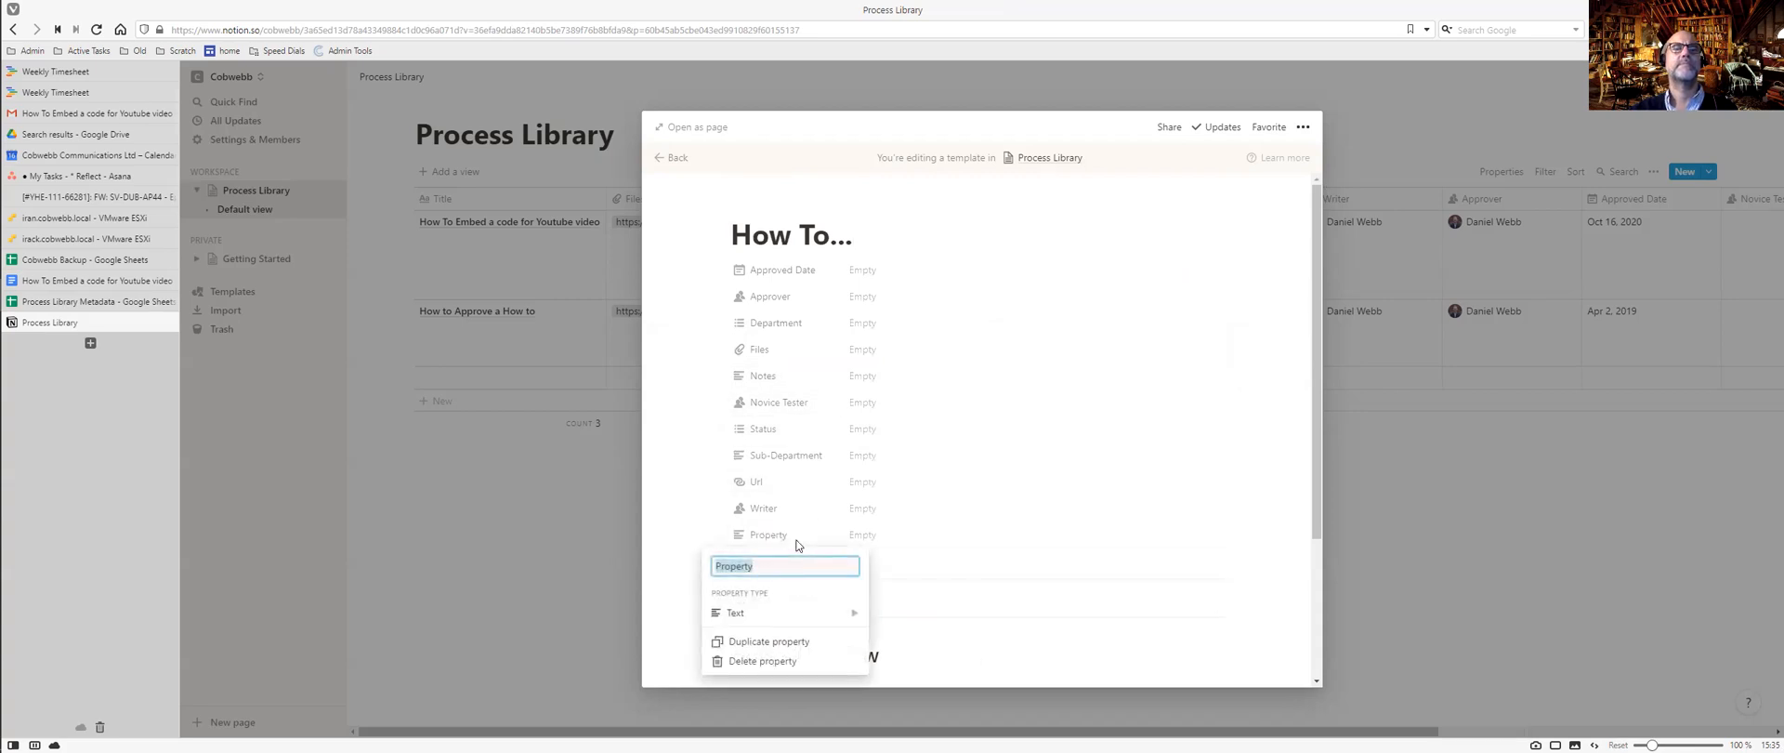
pyautogui.hotkey('ctrl', 'v')
pyautogui.click(908, 556)
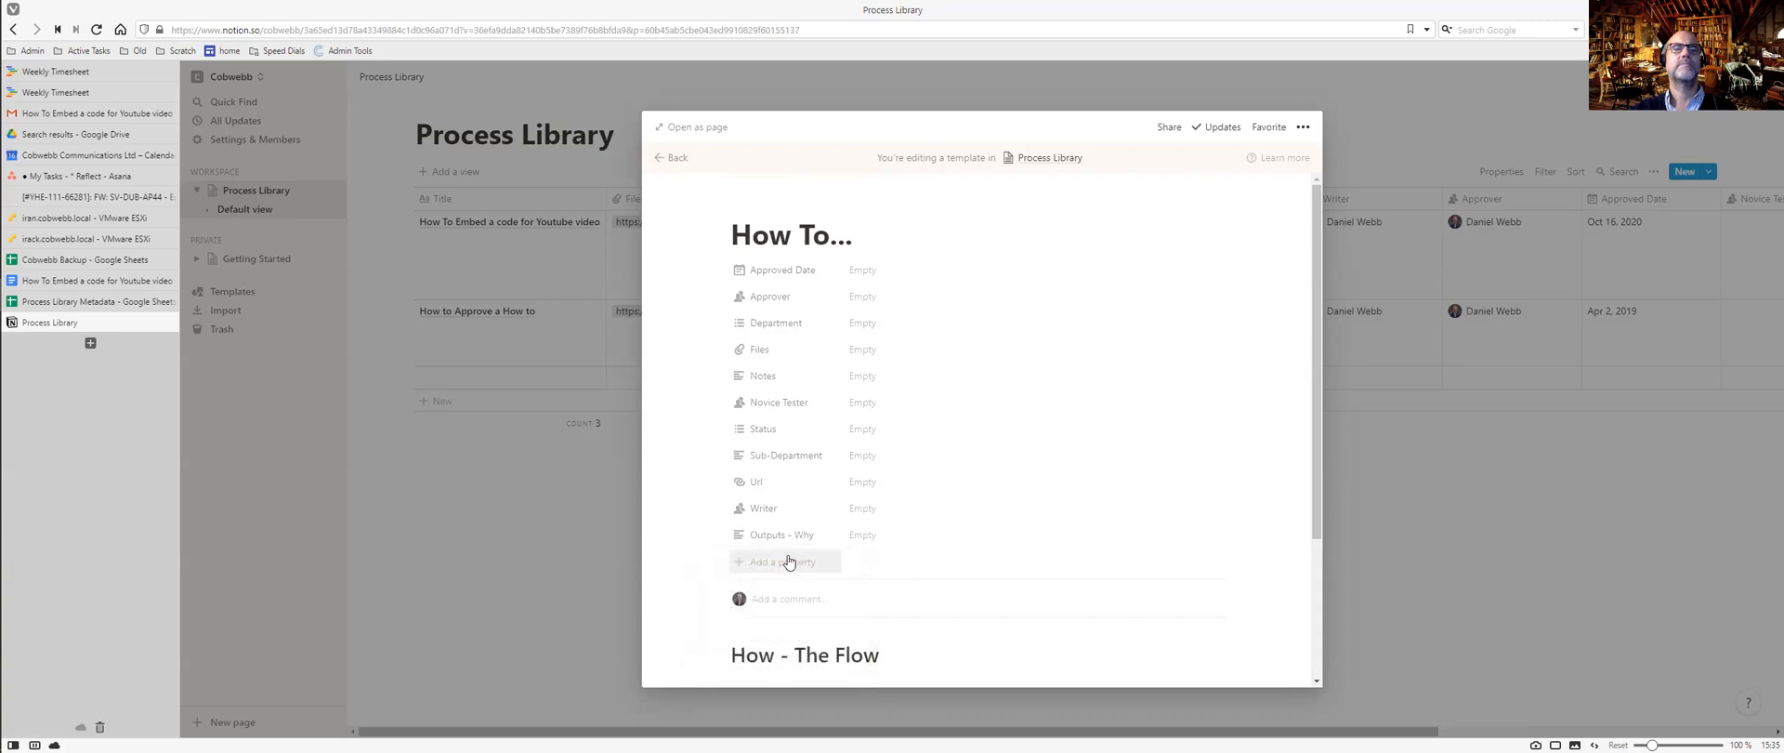
pyautogui.hotkey('ctrl', 'Tab')
pyautogui.moveTo(801, 340); pyautogui.dragTo(731, 340)
pyautogui.hotkey('ctrl', 'Tab')
pyautogui.click(779, 560)
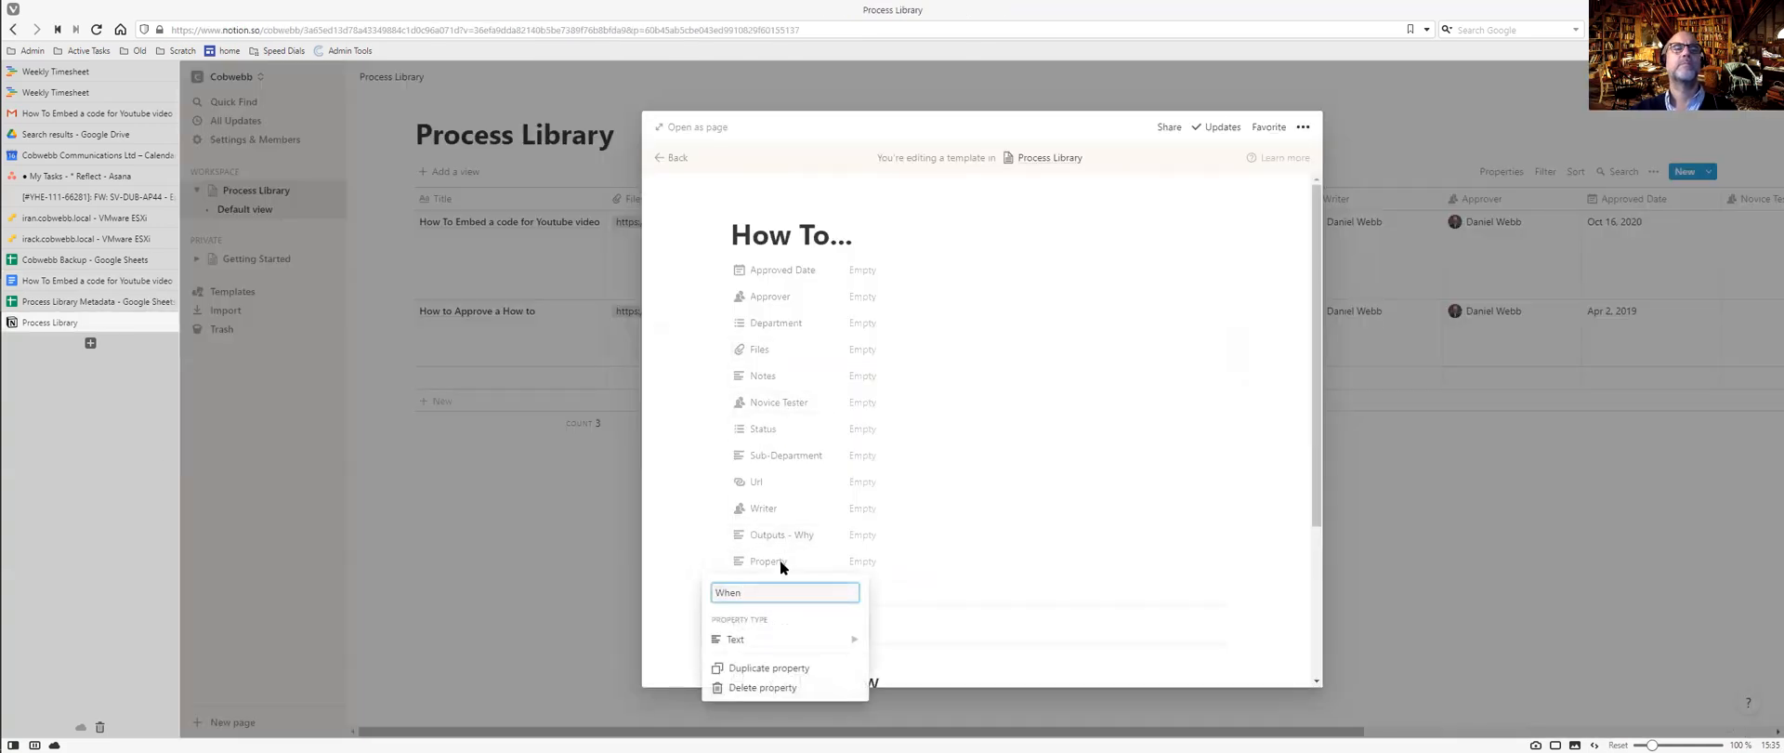
pyautogui.press('Return')
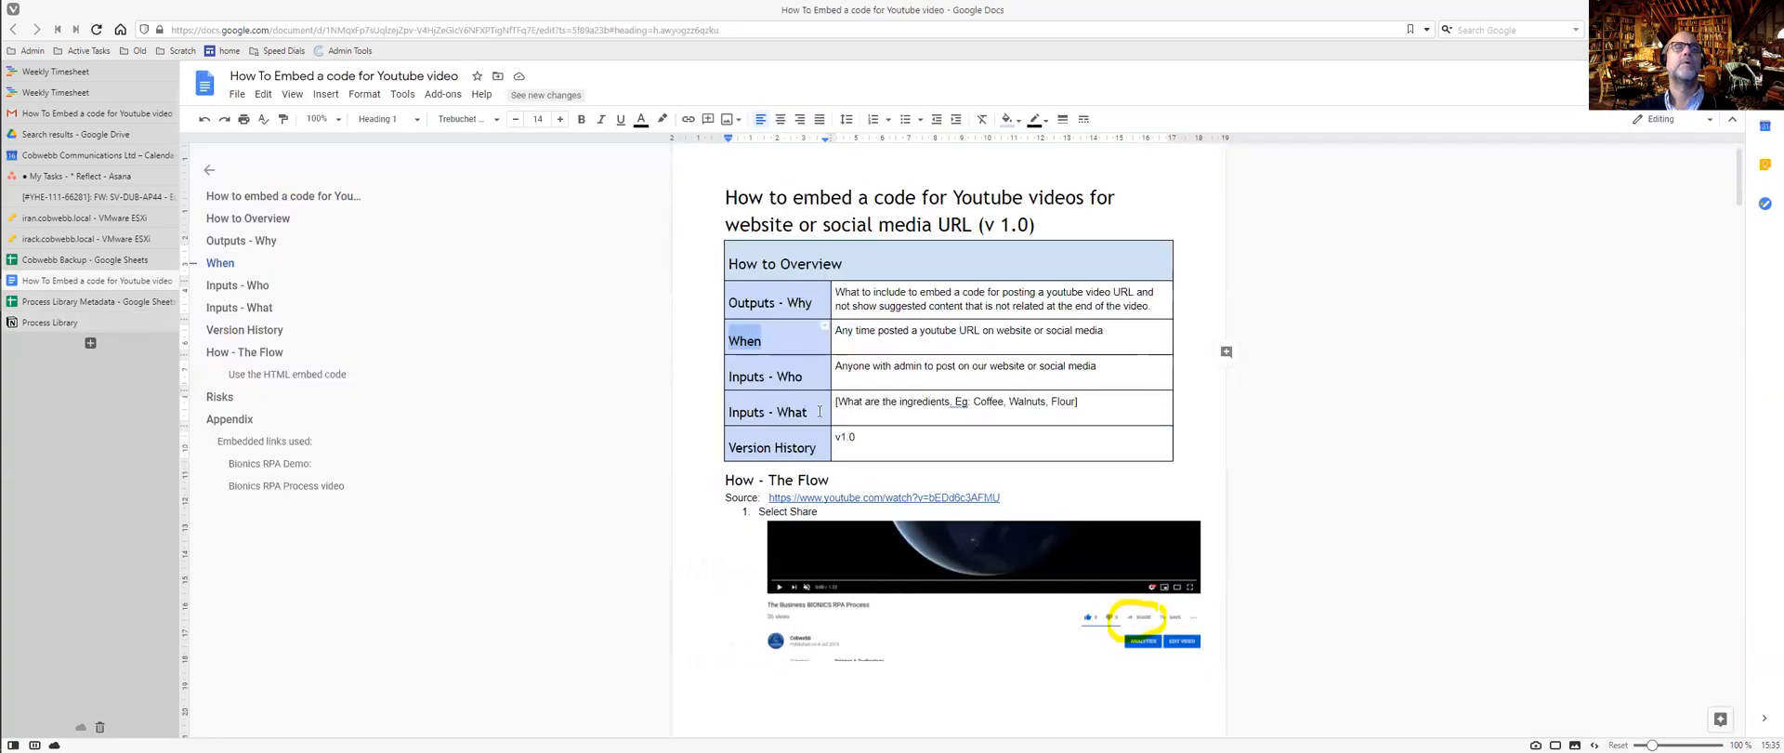
# Add Inputs - Who and Inputs - What properties, pasting their labels from the Google Doc.
pyautogui.moveTo(807, 376); pyautogui.dragTo(711, 374)
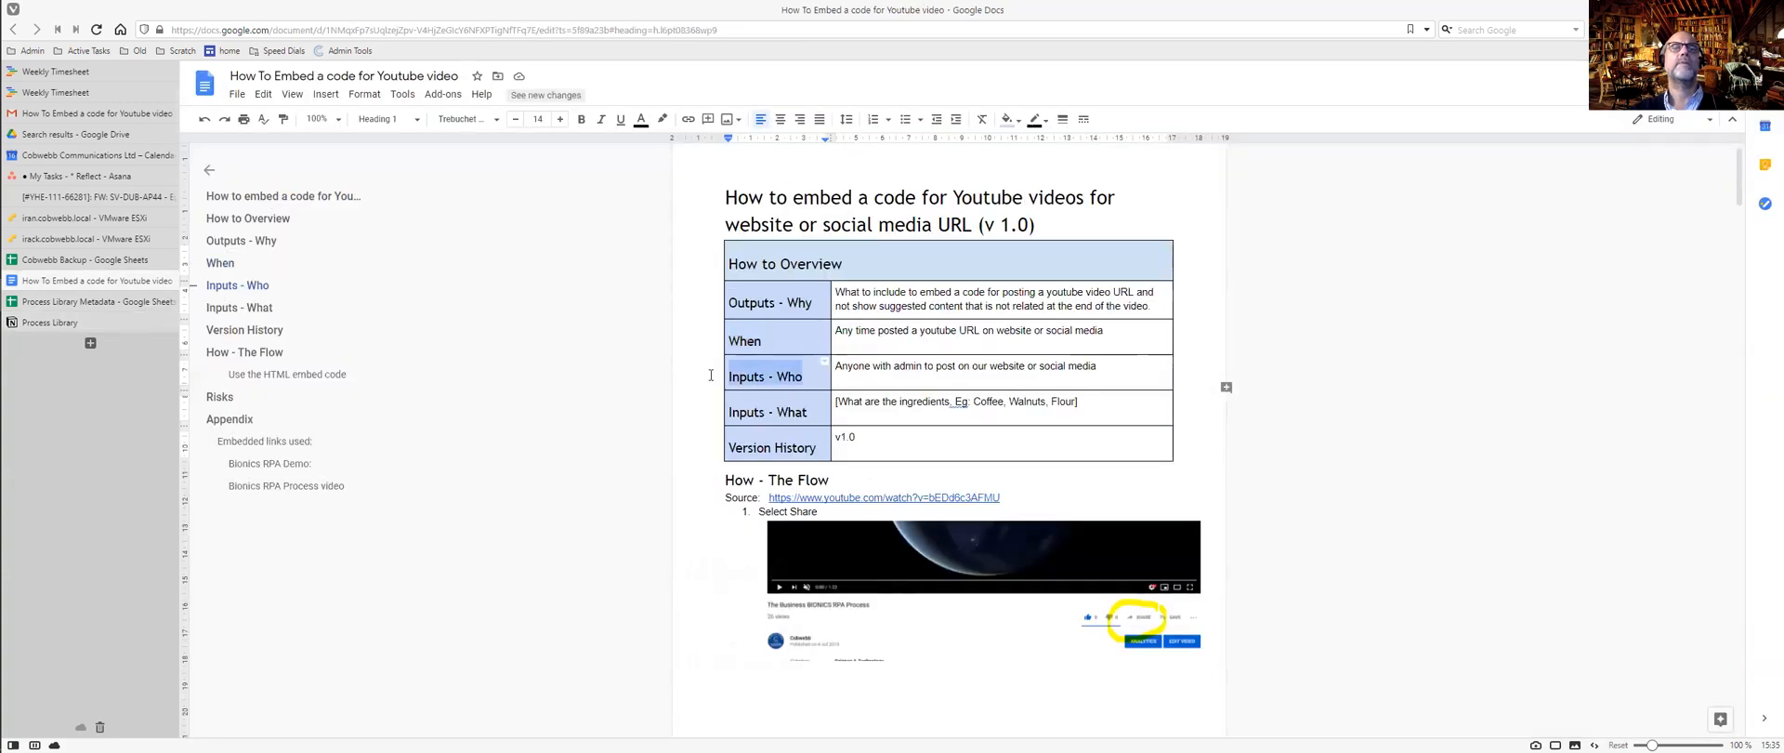
pyautogui.hotkey('ctrl', 'c')
pyautogui.hotkey('ctrl', 'Tab')
pyautogui.click(797, 588)
pyautogui.hotkey('ctrl', 'v')
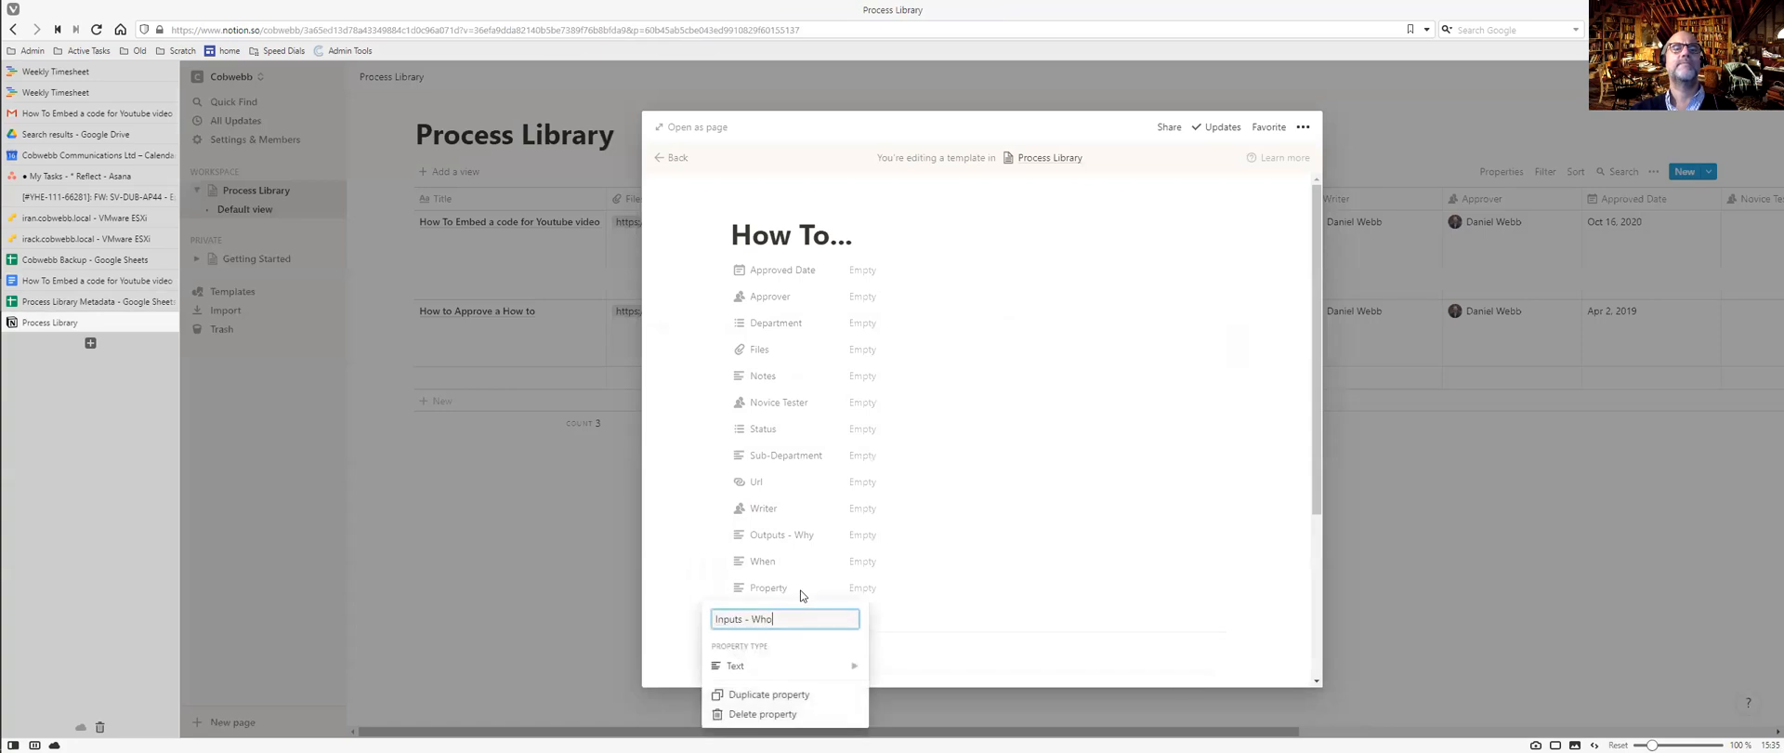
pyautogui.press('Return')
pyautogui.hotkey('ctrl', 'Tab')
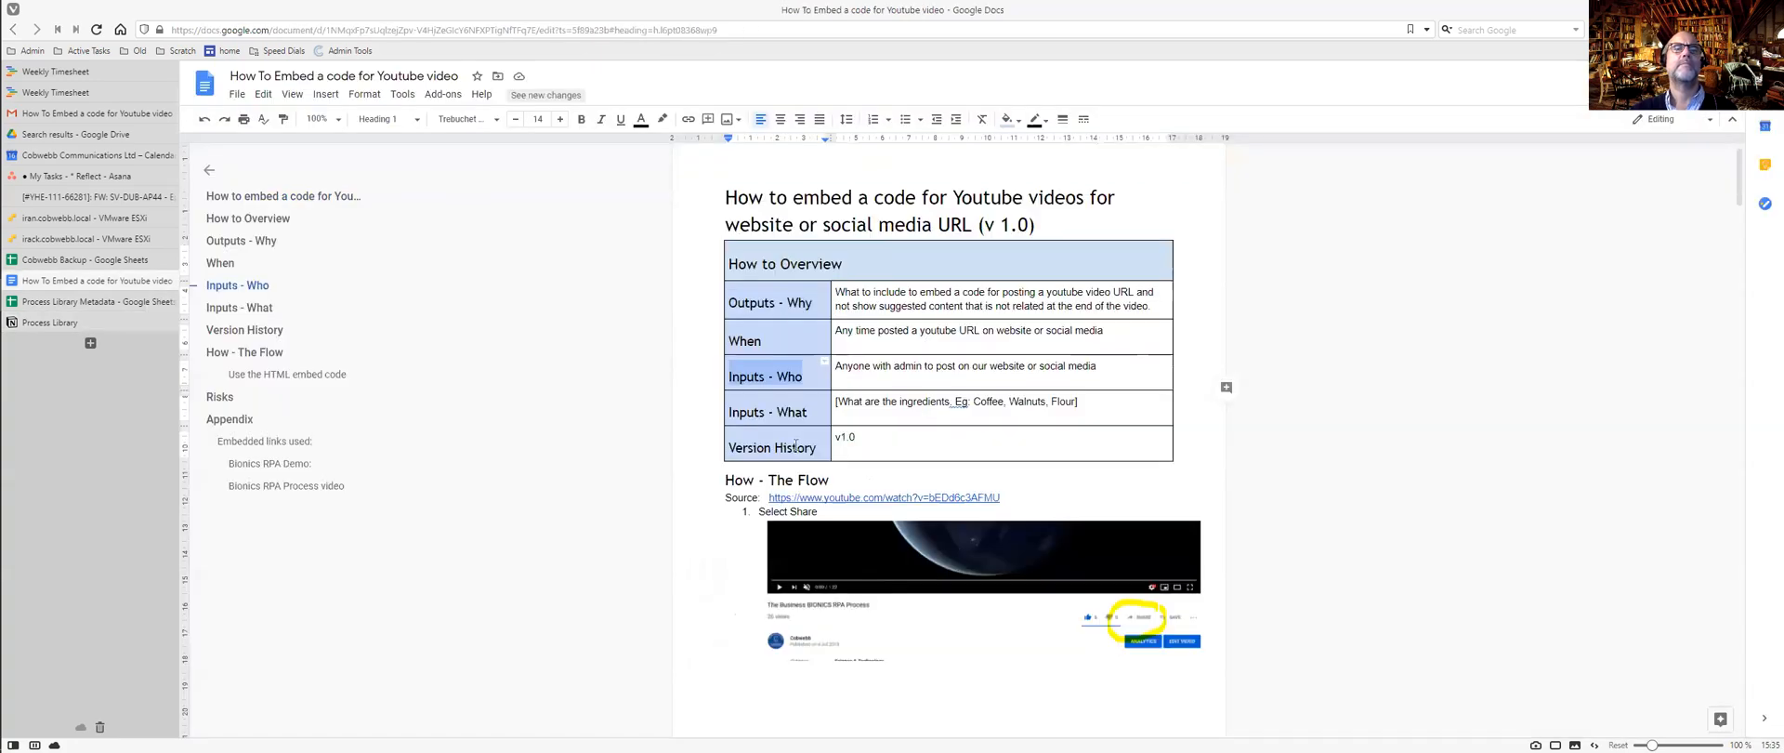
pyautogui.moveTo(811, 414); pyautogui.dragTo(721, 416)
pyautogui.hotkey('ctrl', 'c')
pyautogui.hotkey('ctrl', 'Tab')
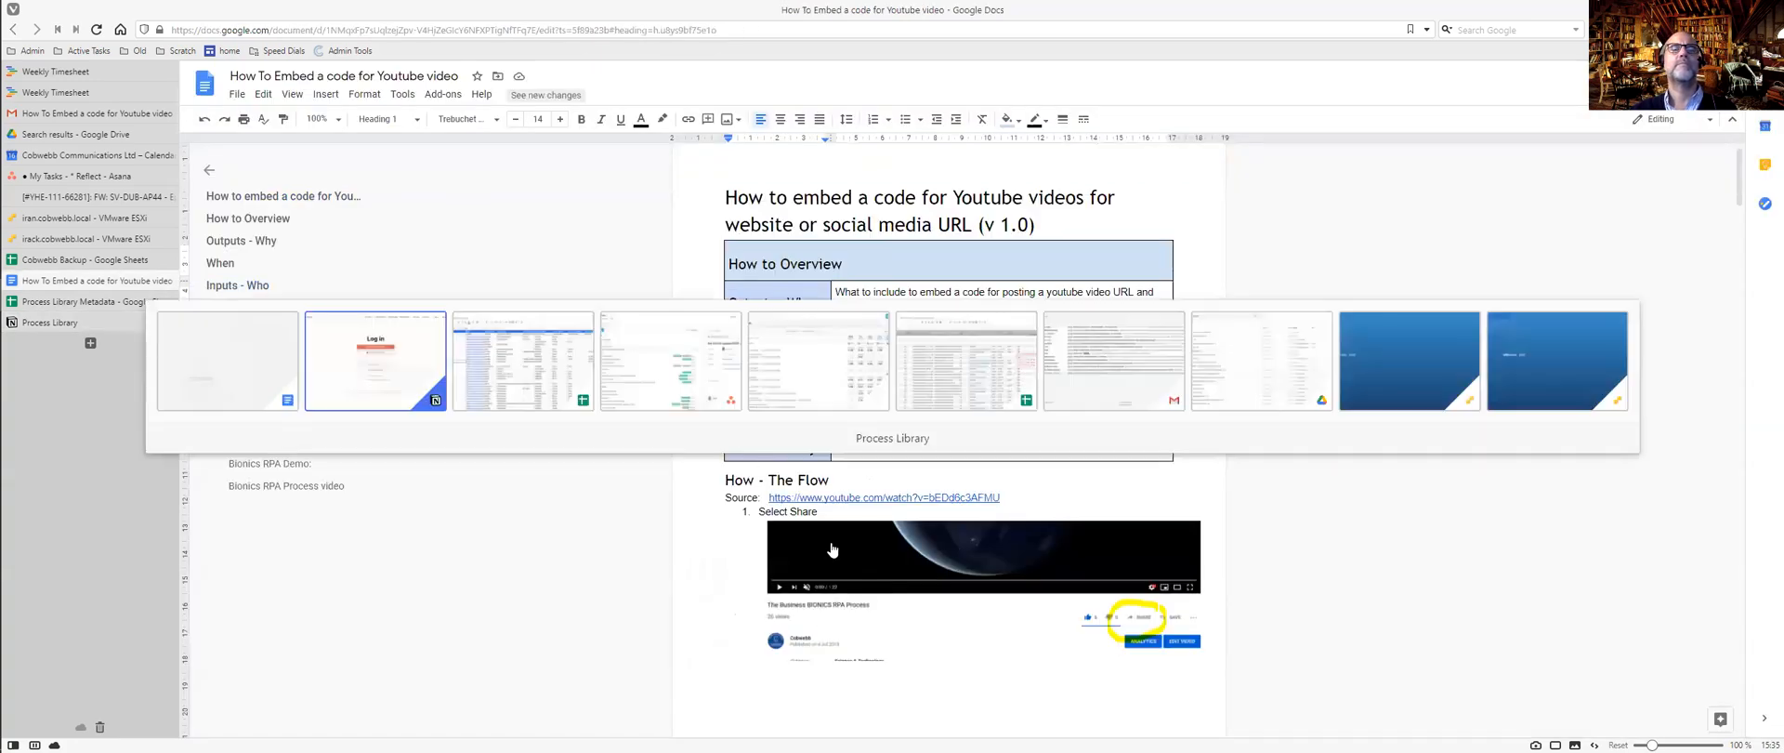
pyautogui.click(799, 615)
pyautogui.hotkey('ctrl', 'v')
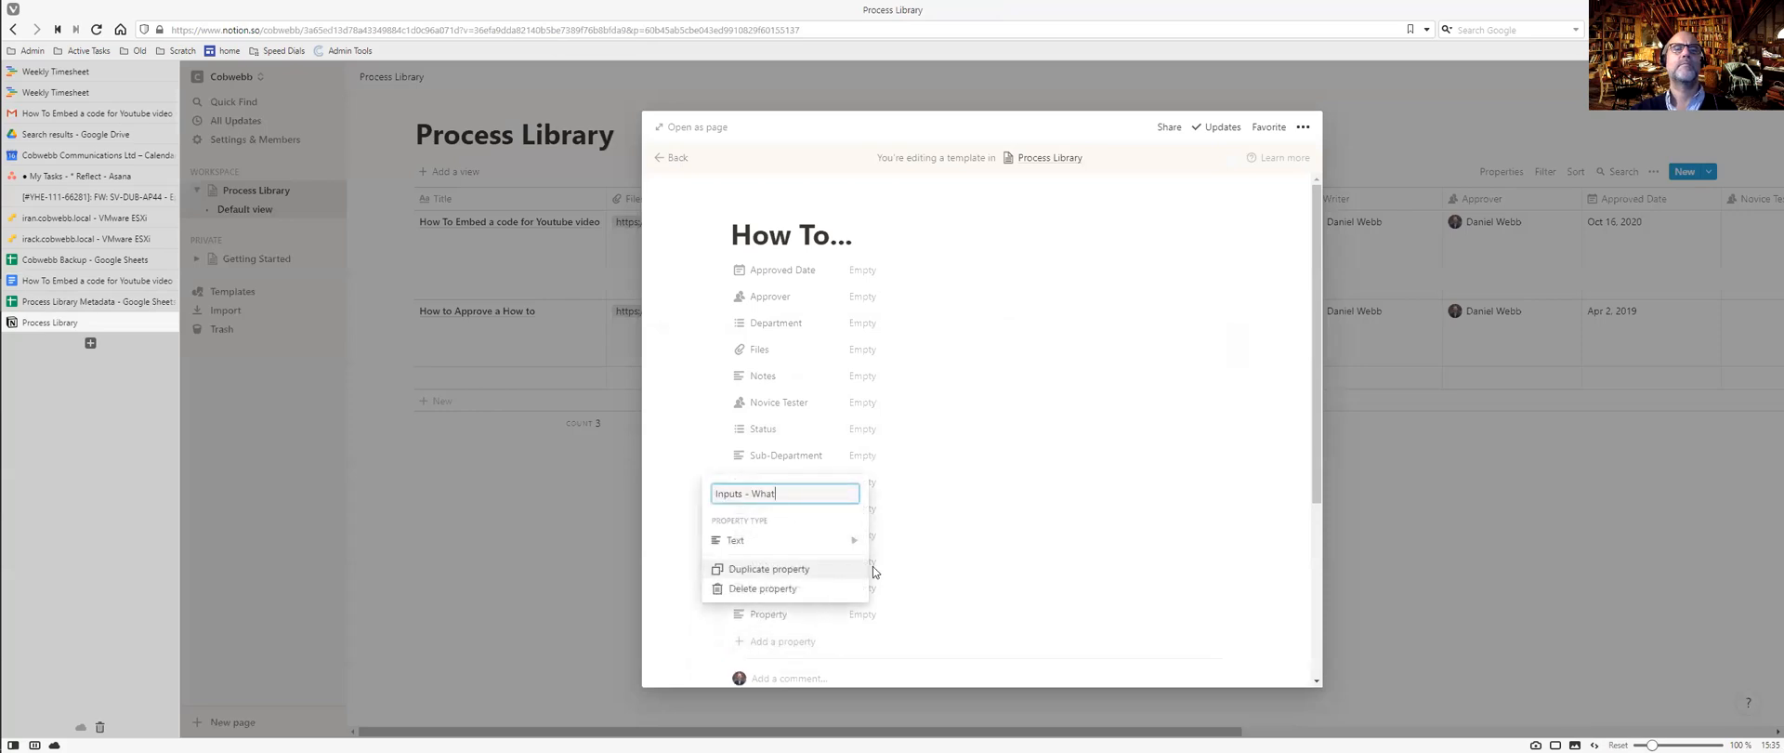
pyautogui.press('Return')
# Copy the Version History label from the Google Doc.
pyautogui.hotkey('ctrl', 'Tab')
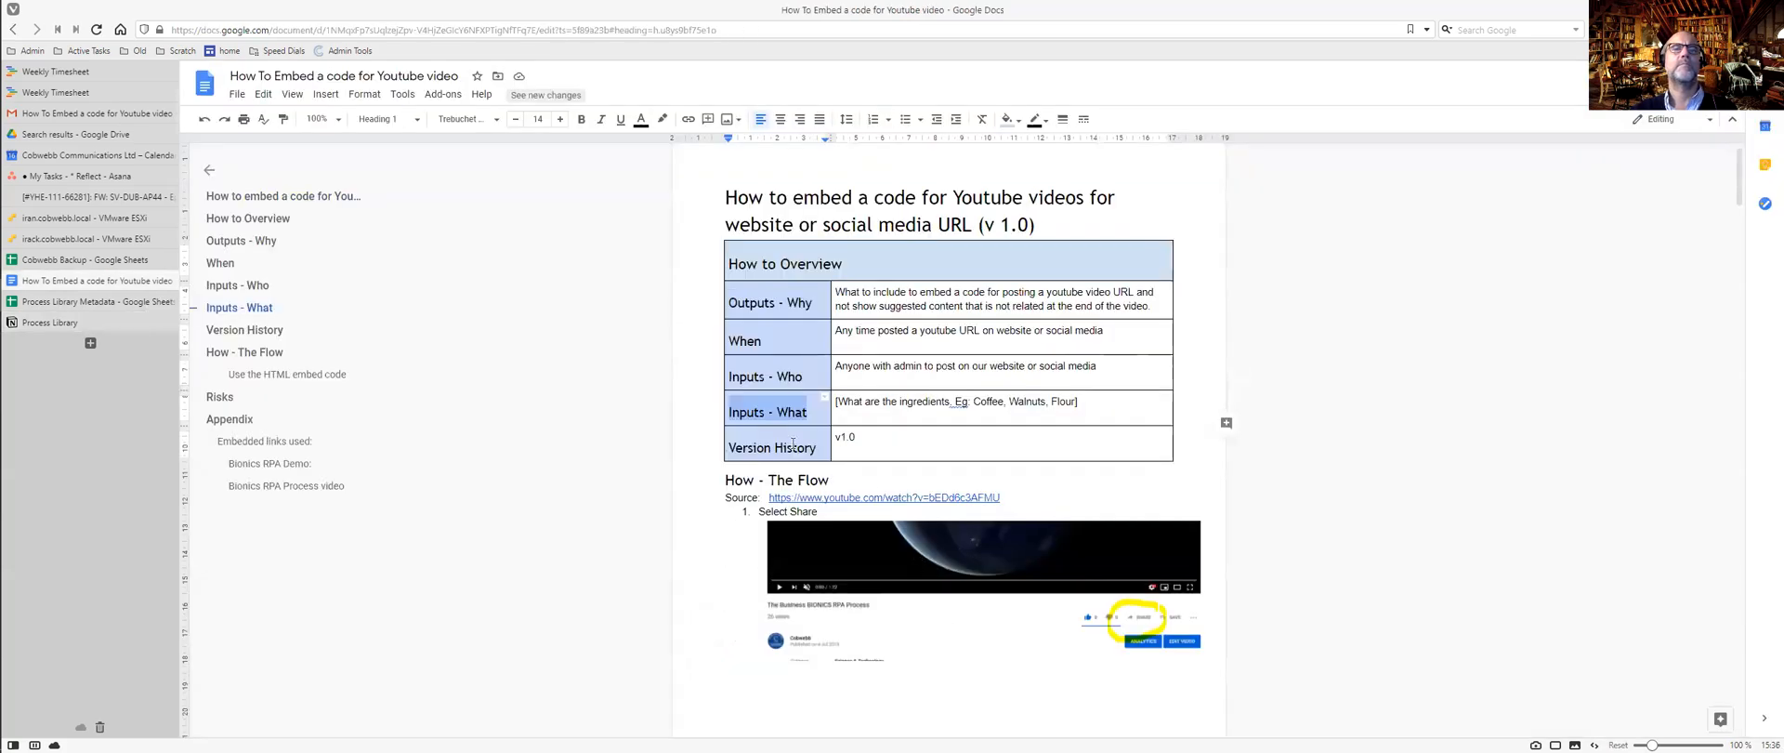
pyautogui.moveTo(815, 448); pyautogui.dragTo(726, 446)
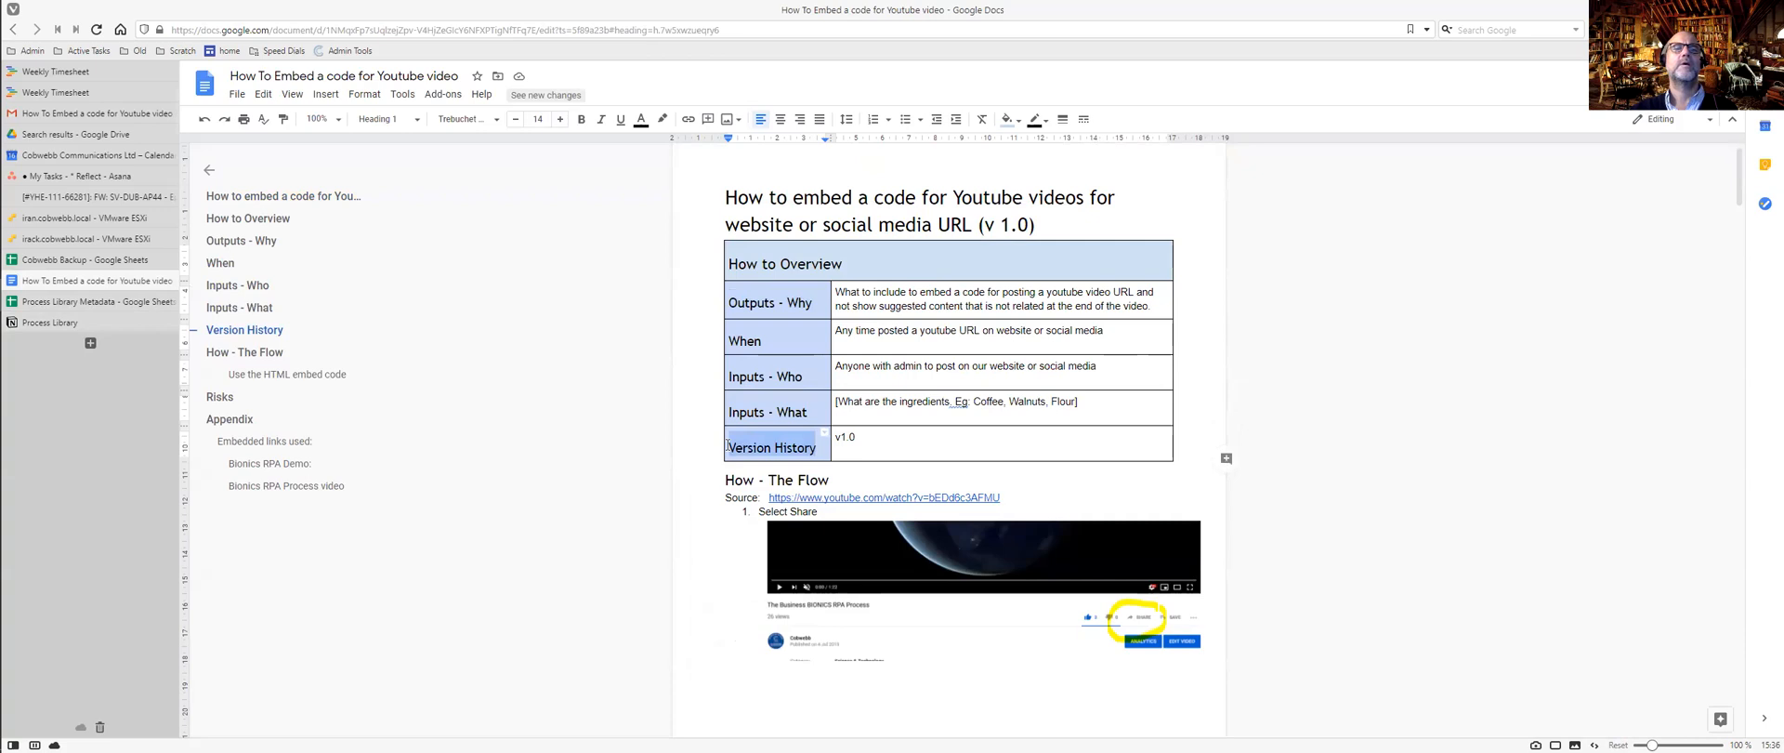
pyautogui.hotkey('ctrl', 'c')
pyautogui.hotkey('ctrl', 'Tab')
pyautogui.scroll(-3, 728, 444)
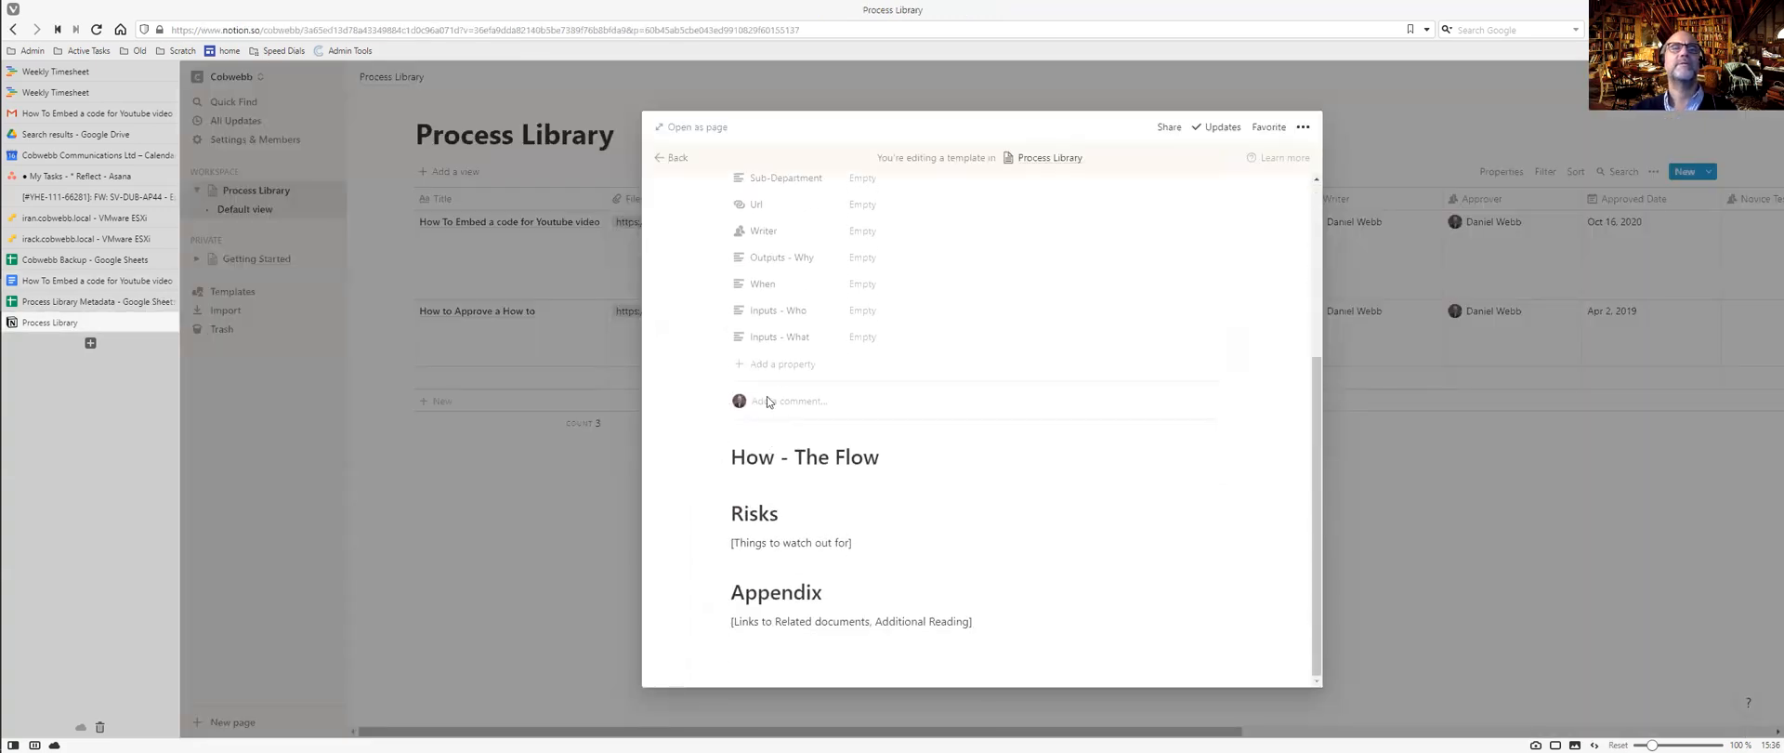
# Insert a new block reading 'Version History' above How - The Flow.
pyautogui.click(731, 455)
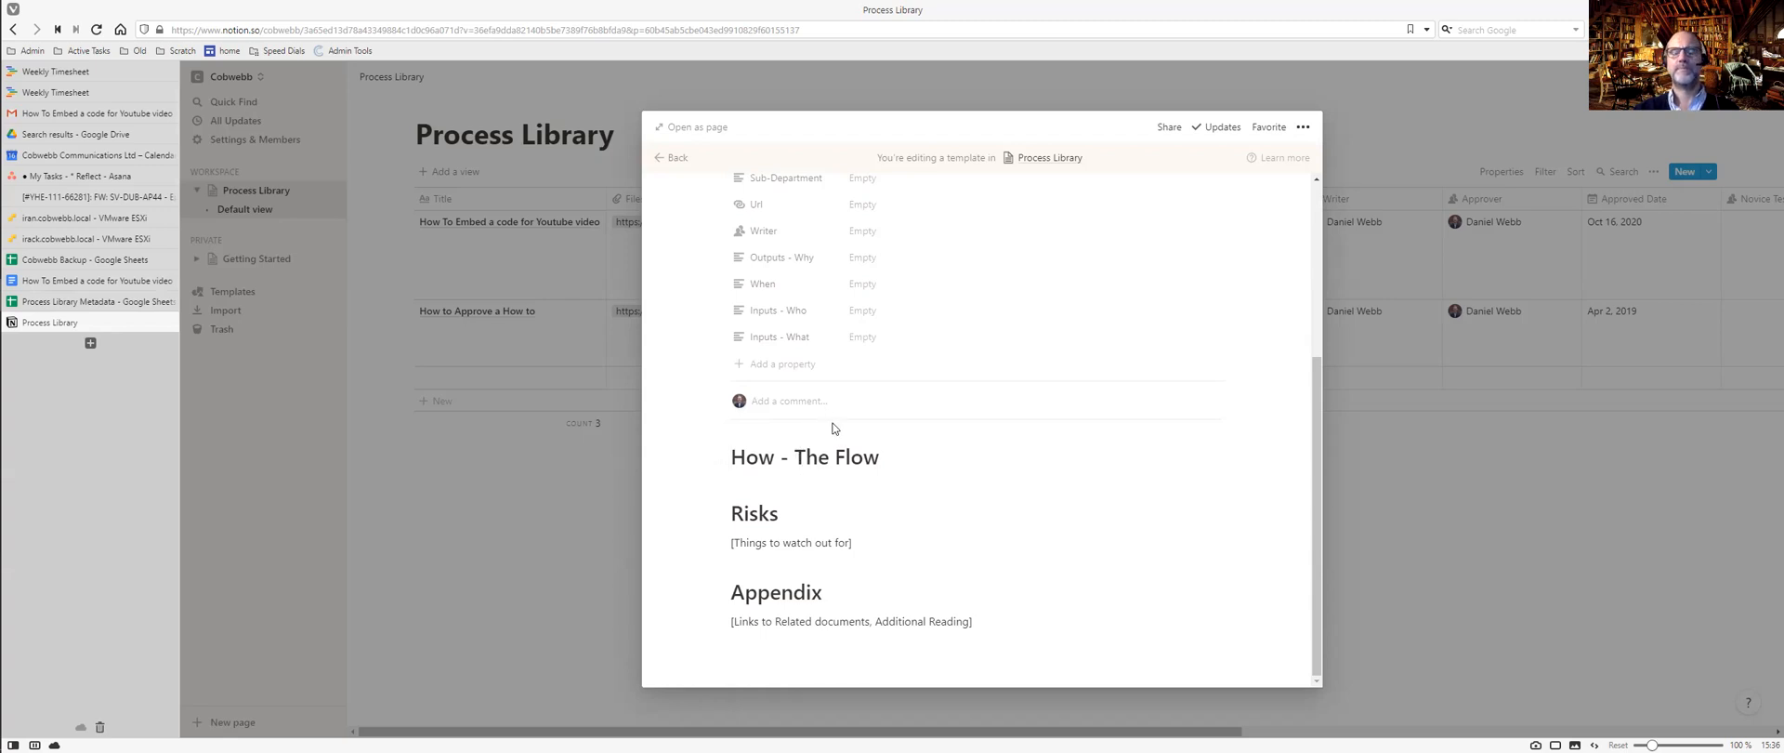
pyautogui.press('Return')
pyautogui.press('Up')
pyautogui.write('Version History')
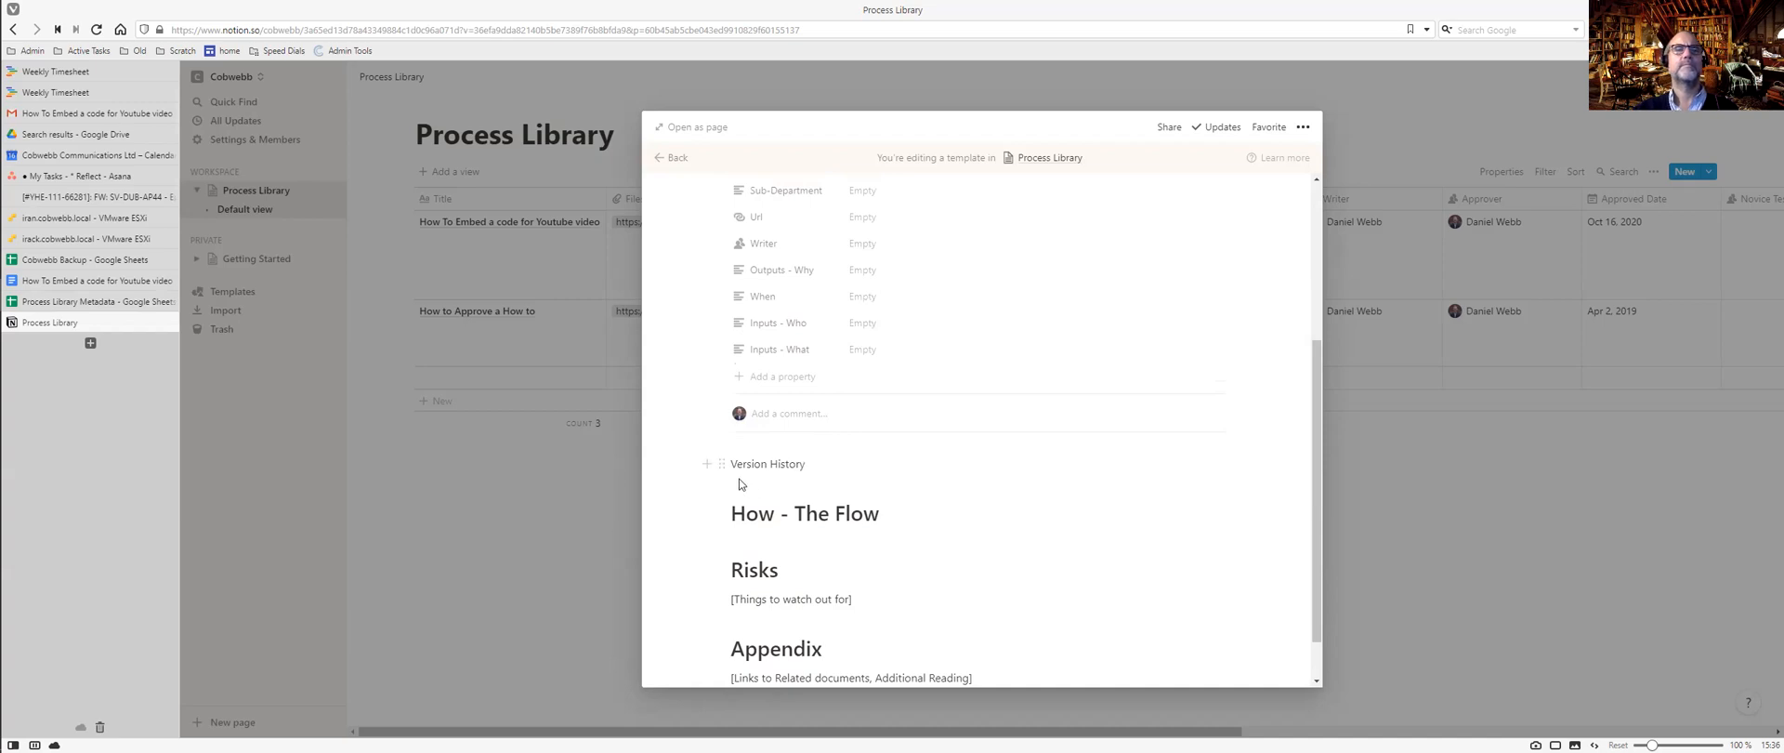
pyautogui.moveTo(735, 463); pyautogui.dragTo(805, 464)
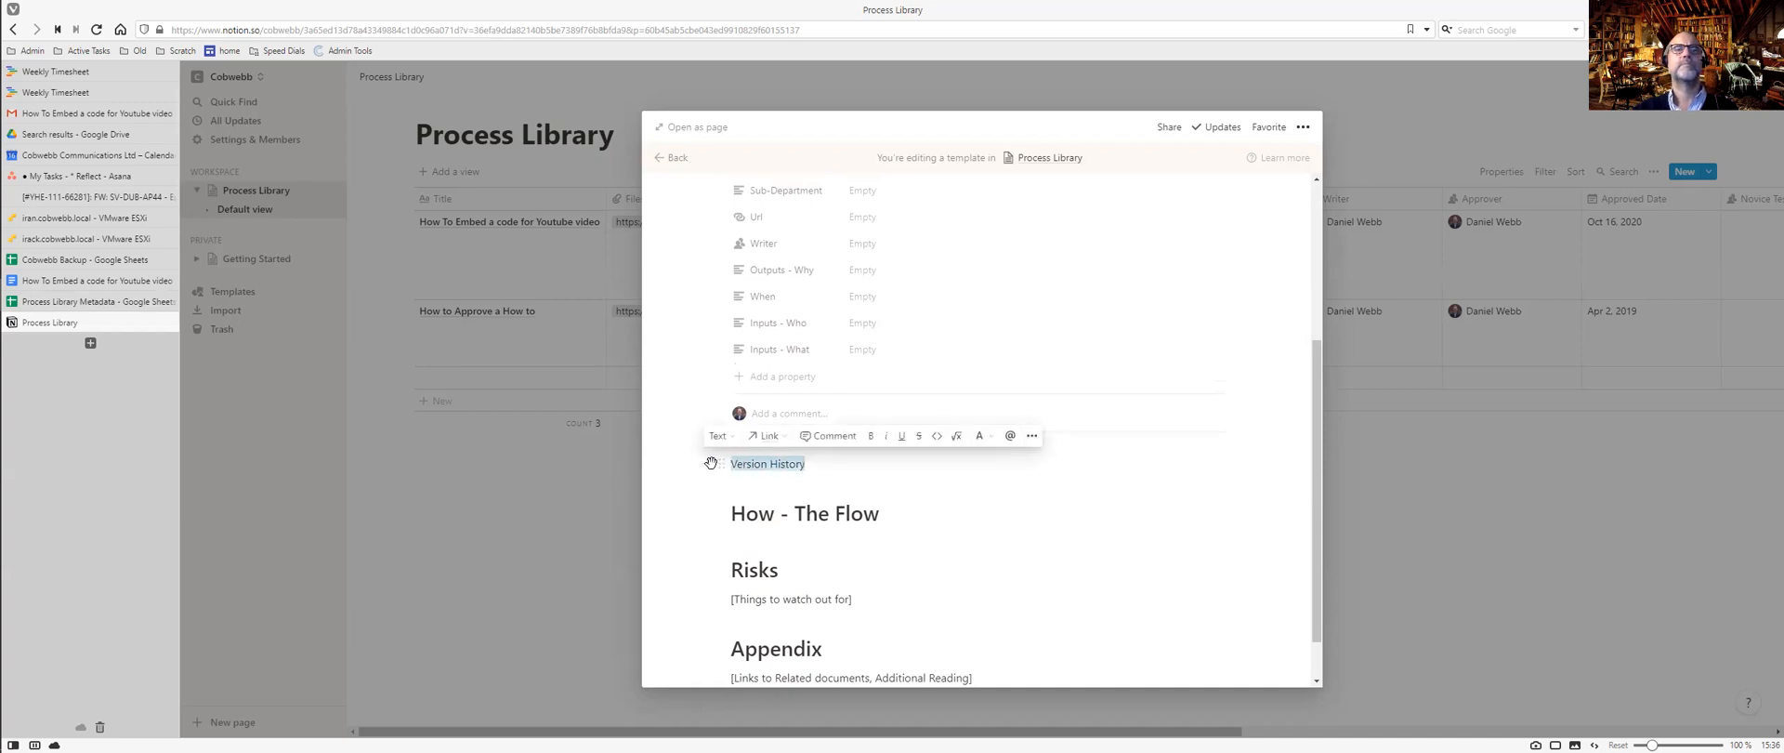
pyautogui.press('Escape')
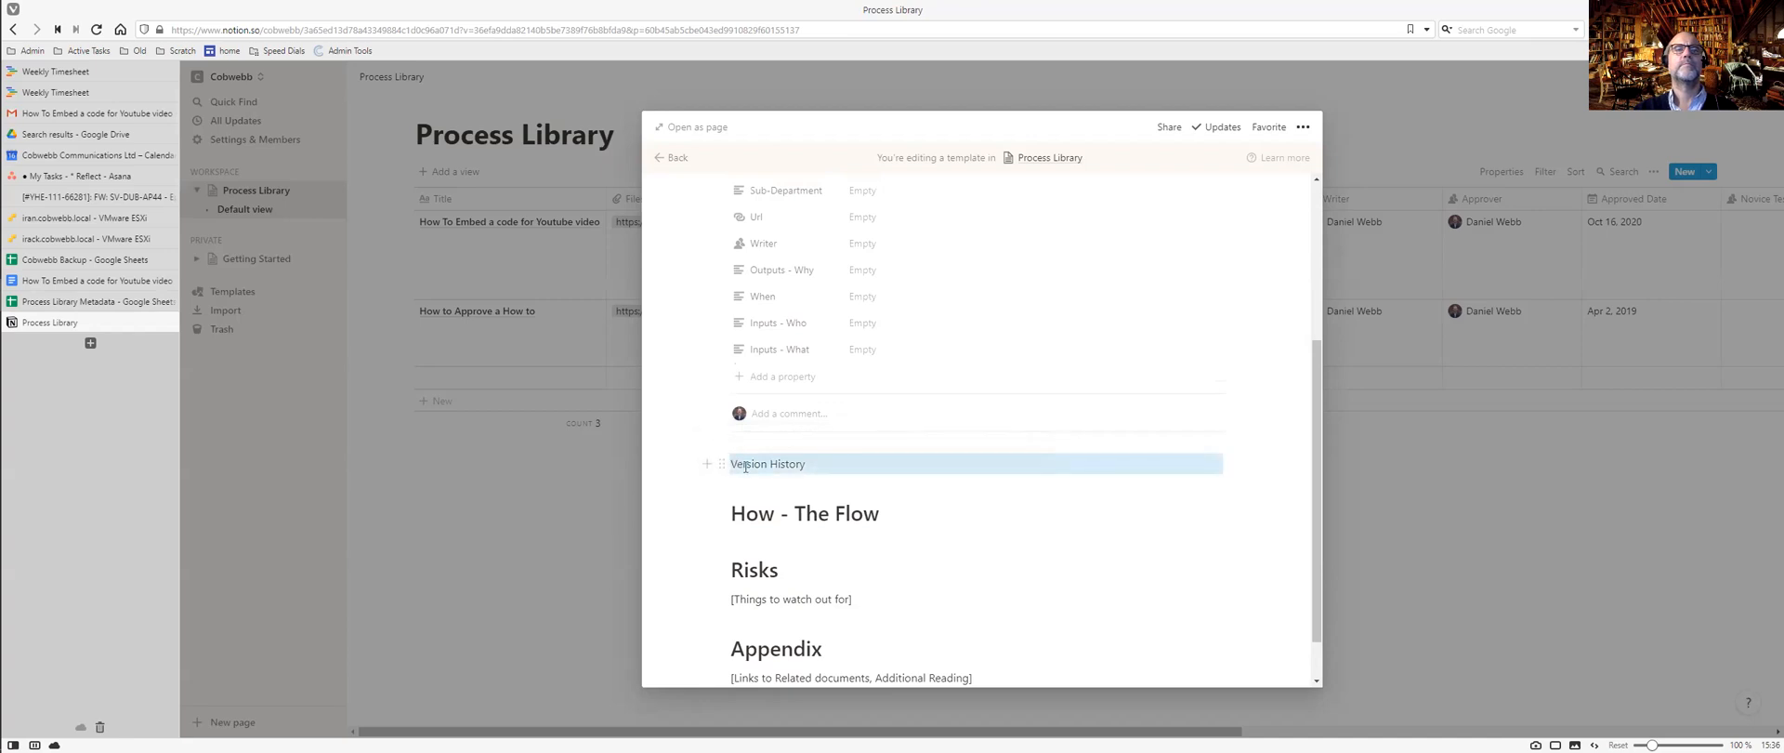
pyautogui.click(759, 511)
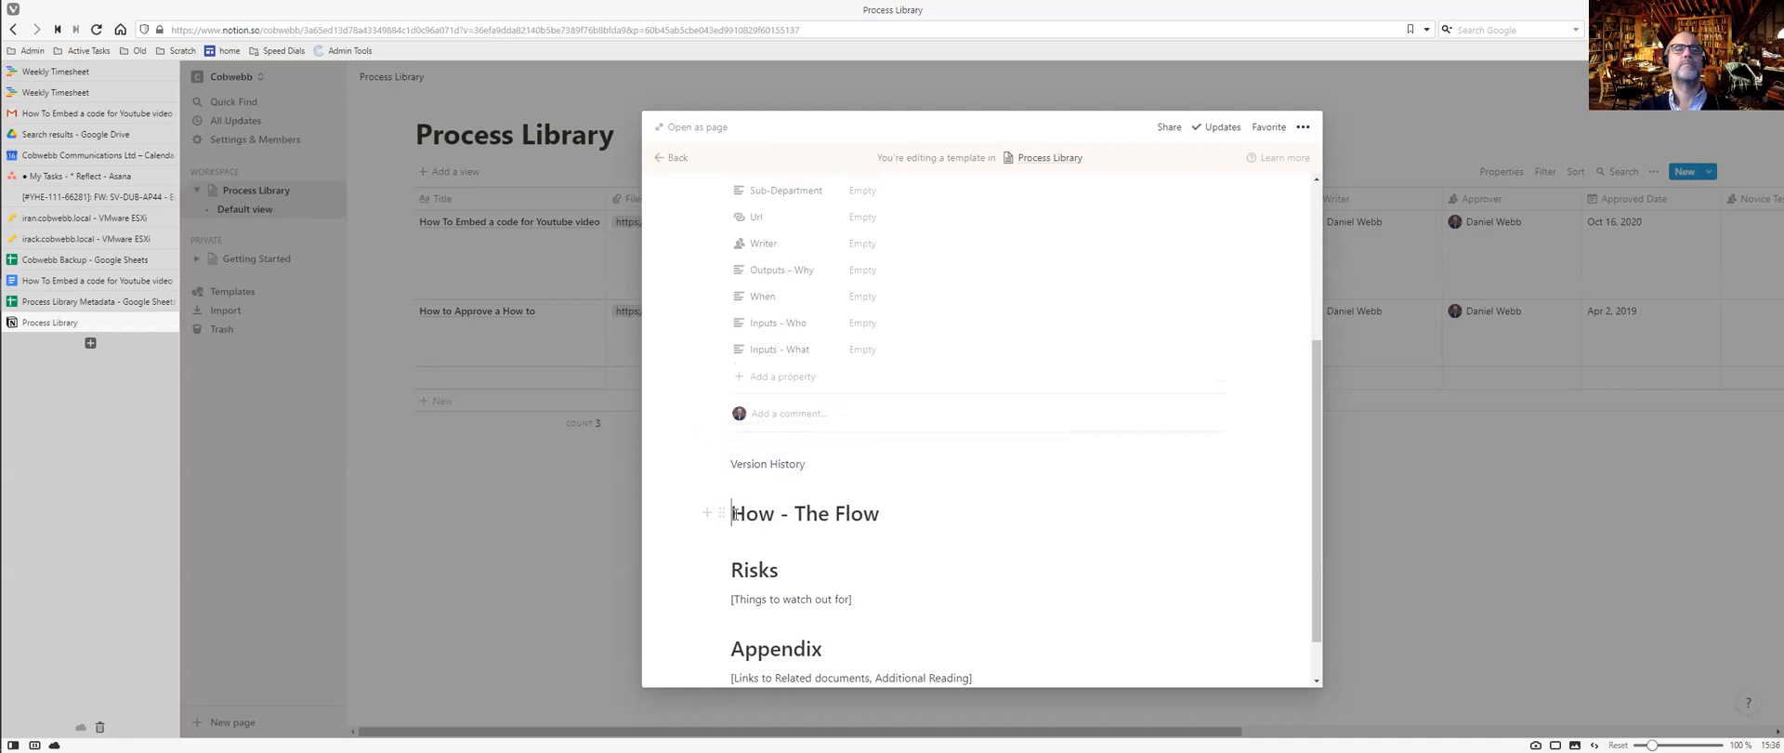
# Turn Version History into a Heading 1 to match the other section headings.
pyautogui.moveTo(733, 513); pyautogui.dragTo(890, 516)
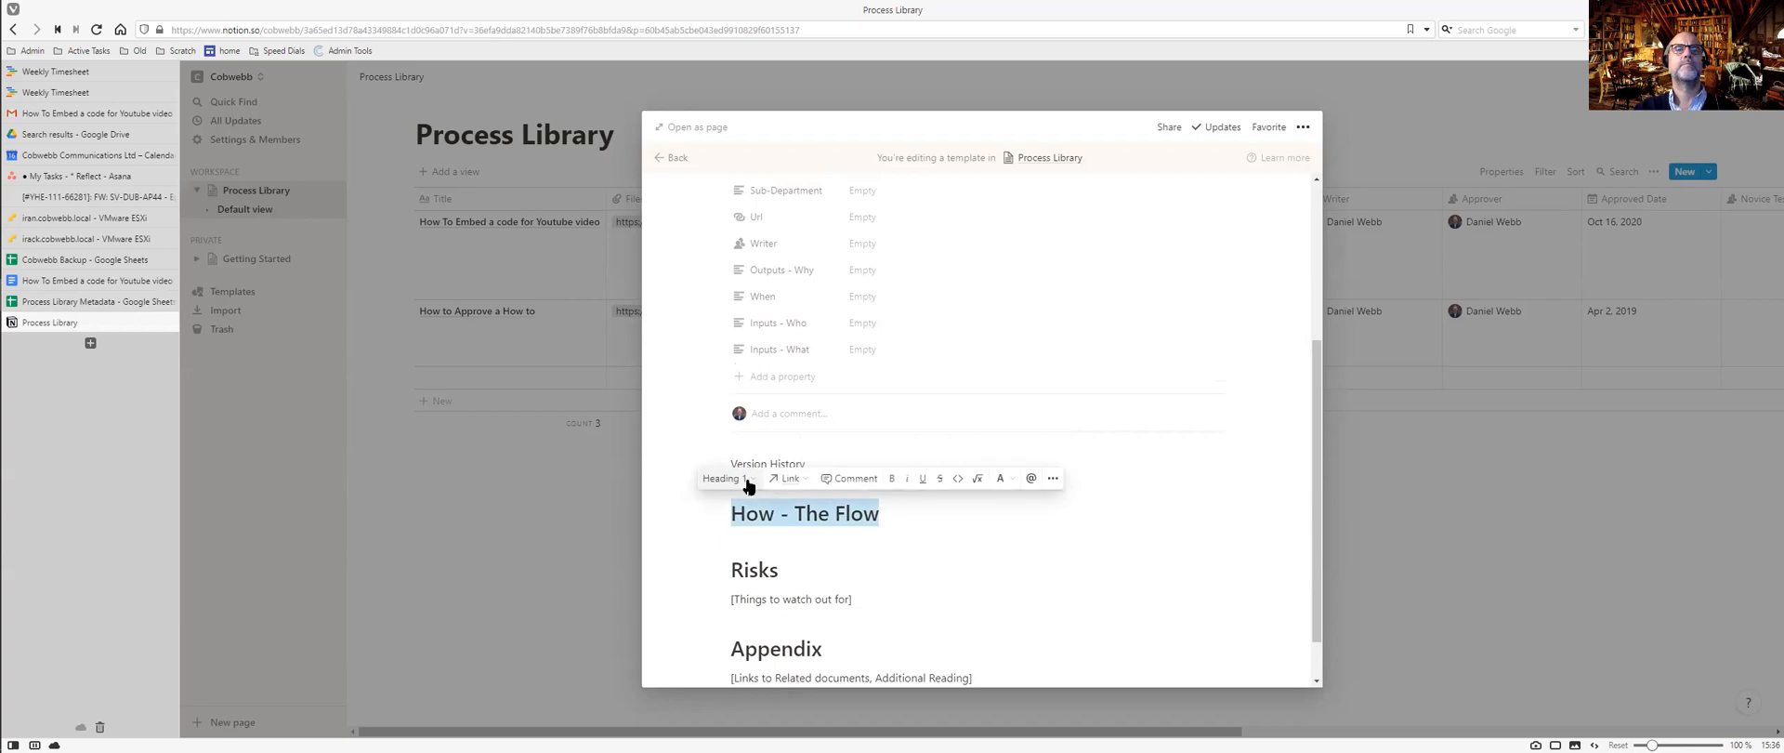
pyautogui.doubleClick(751, 569)
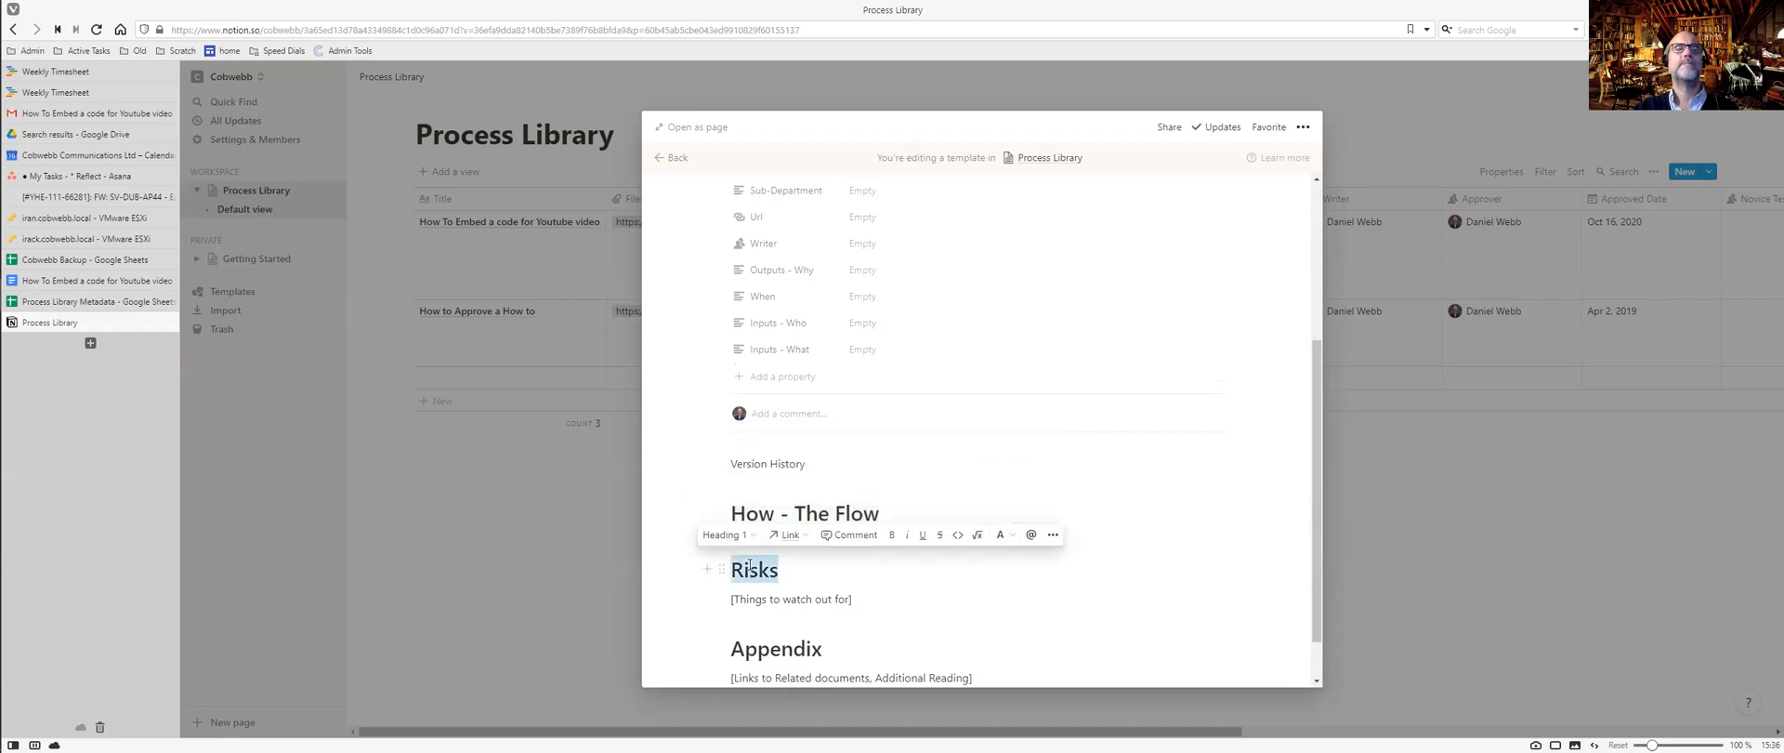
pyautogui.moveTo(807, 464); pyautogui.dragTo(734, 464)
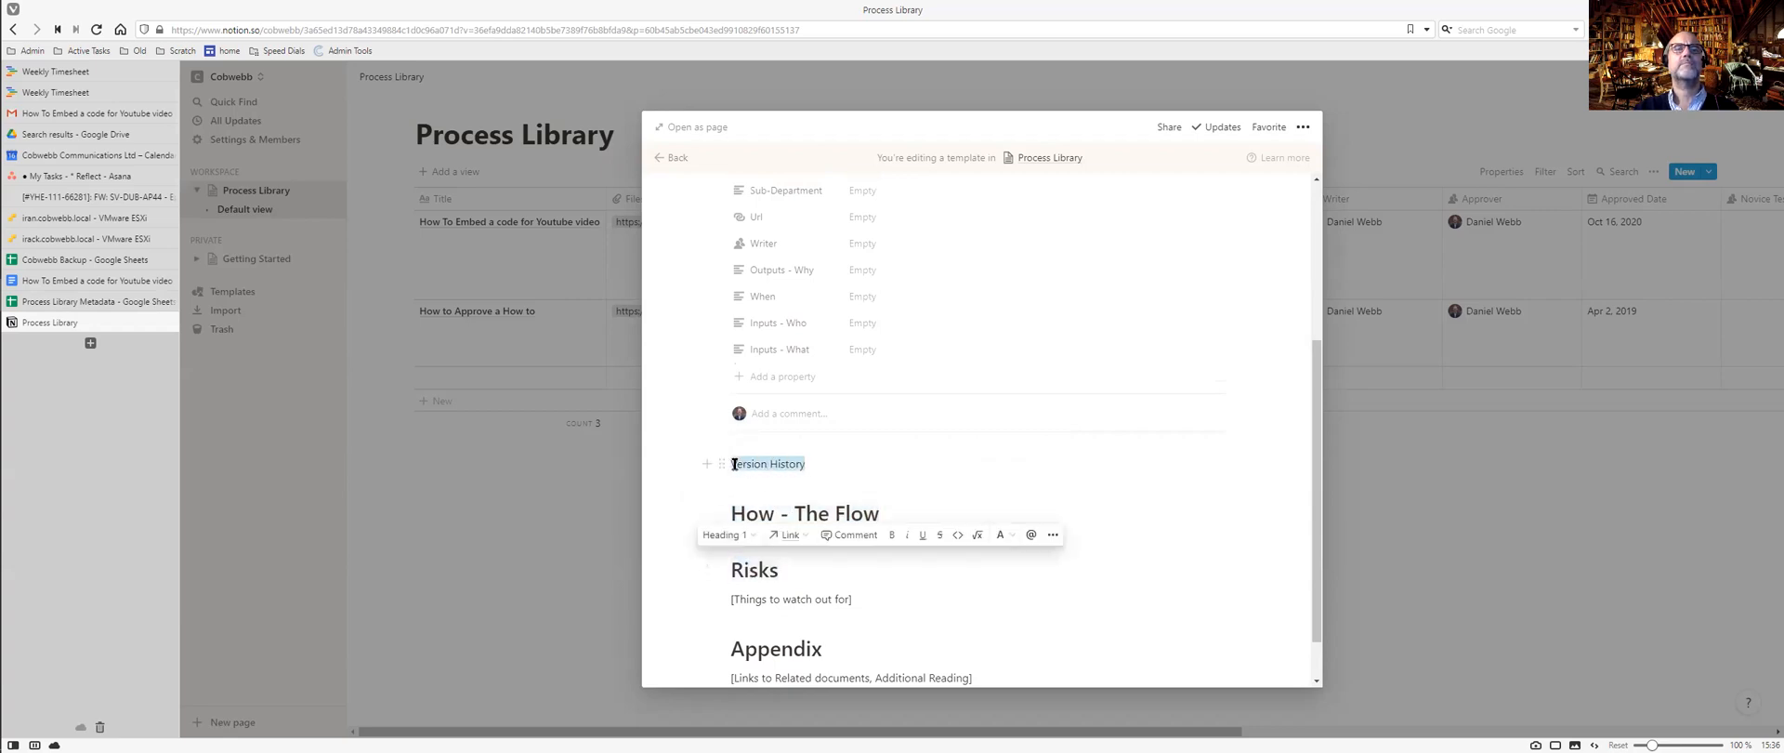
pyautogui.click(716, 436)
pyautogui.click(722, 507)
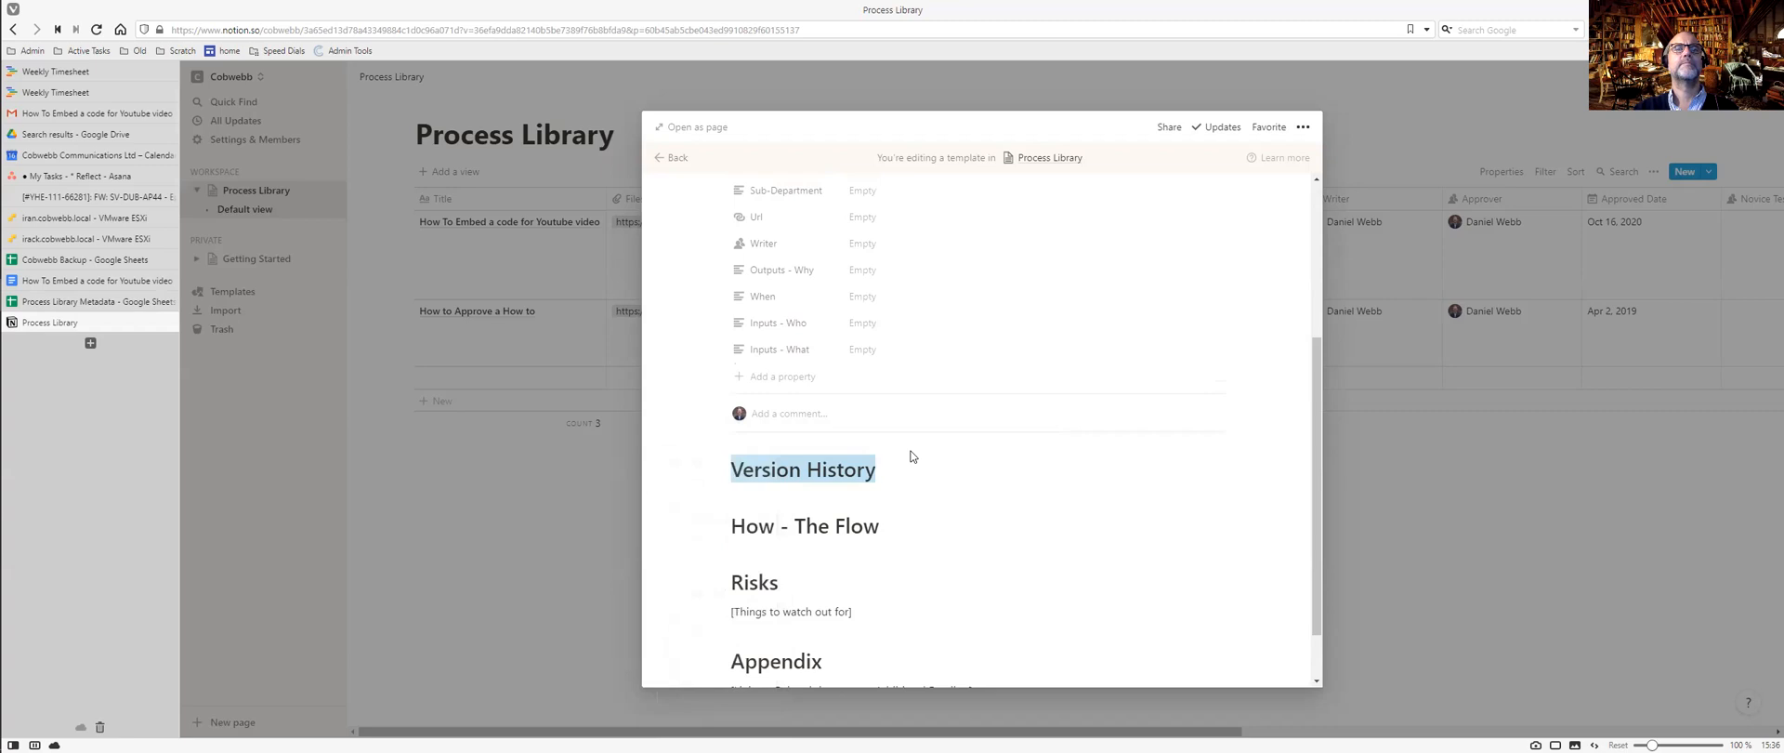
pyautogui.scroll(3, 910, 456)
pyautogui.scroll(-1, 911, 457)
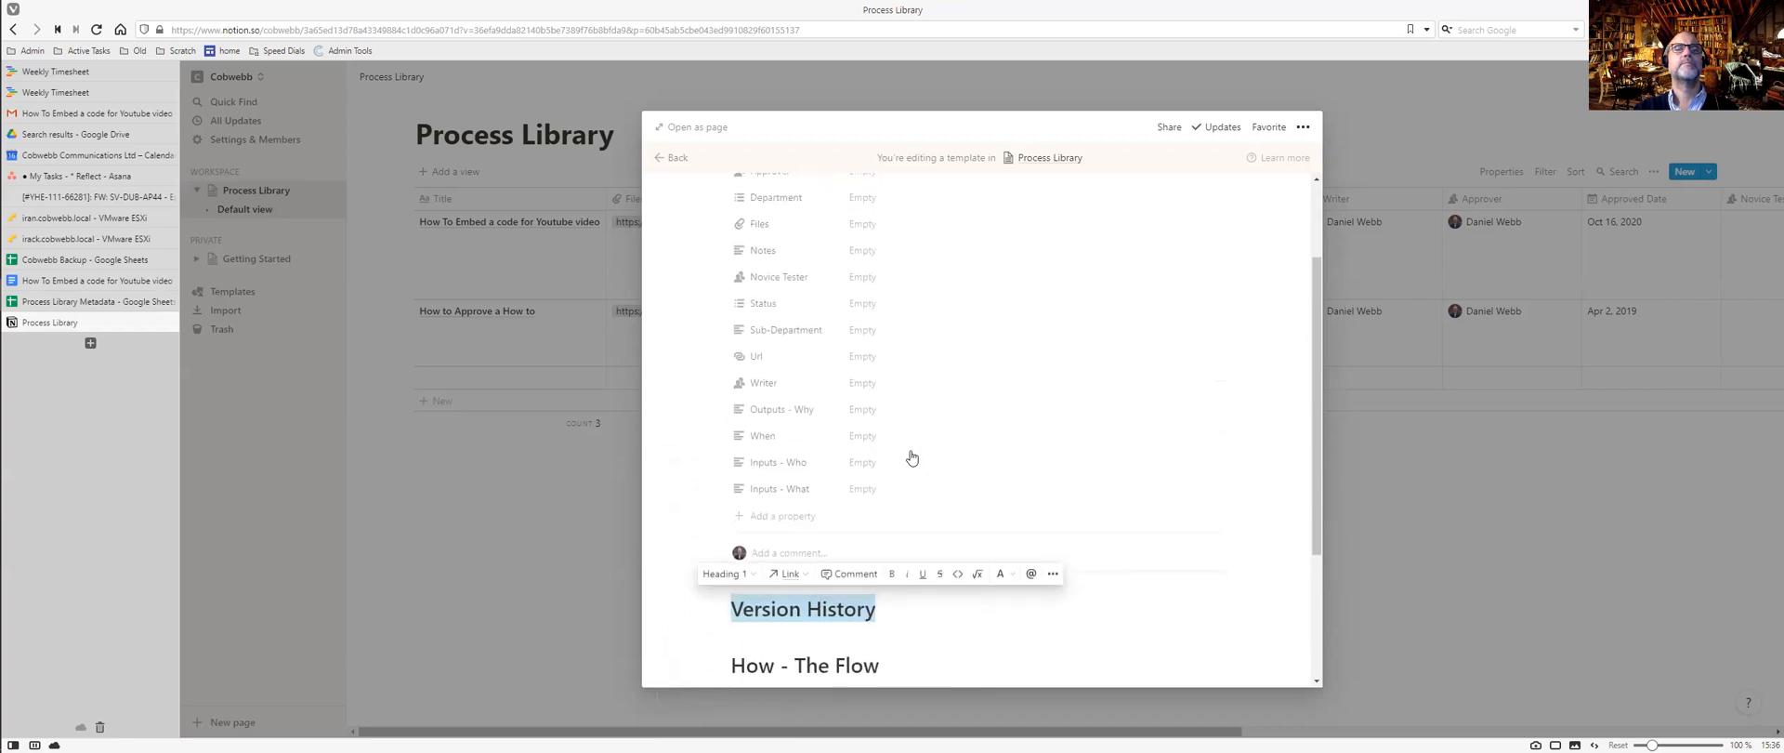
# Confirm Outputs - Why is a text property, then bring up the template's ••• page options.
pyautogui.scroll(3, 912, 457)
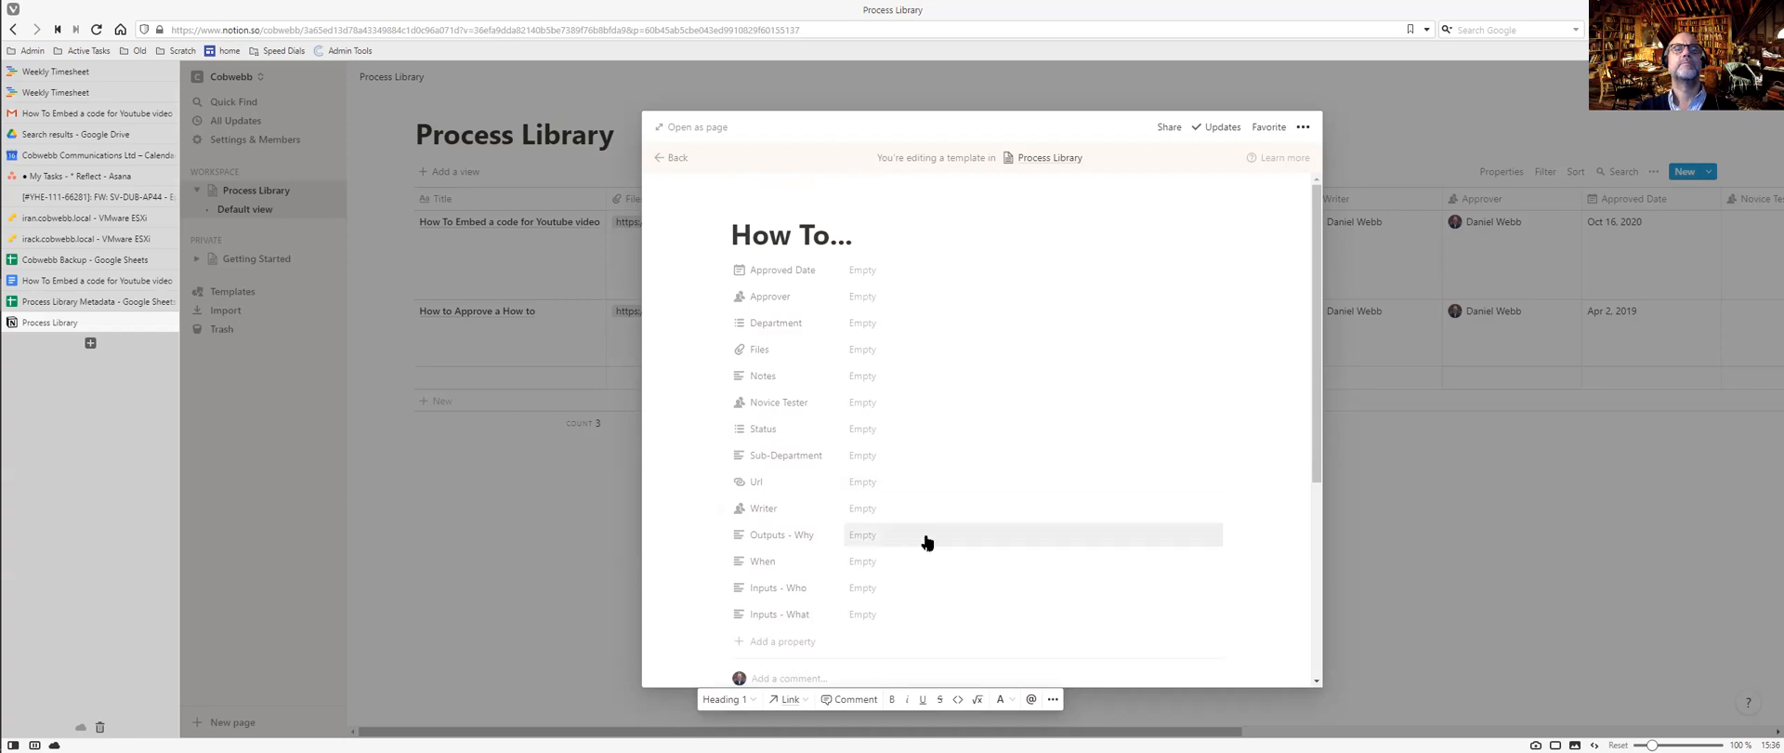
pyautogui.moveTo(1320, 342); pyautogui.dragTo(1341, 470)
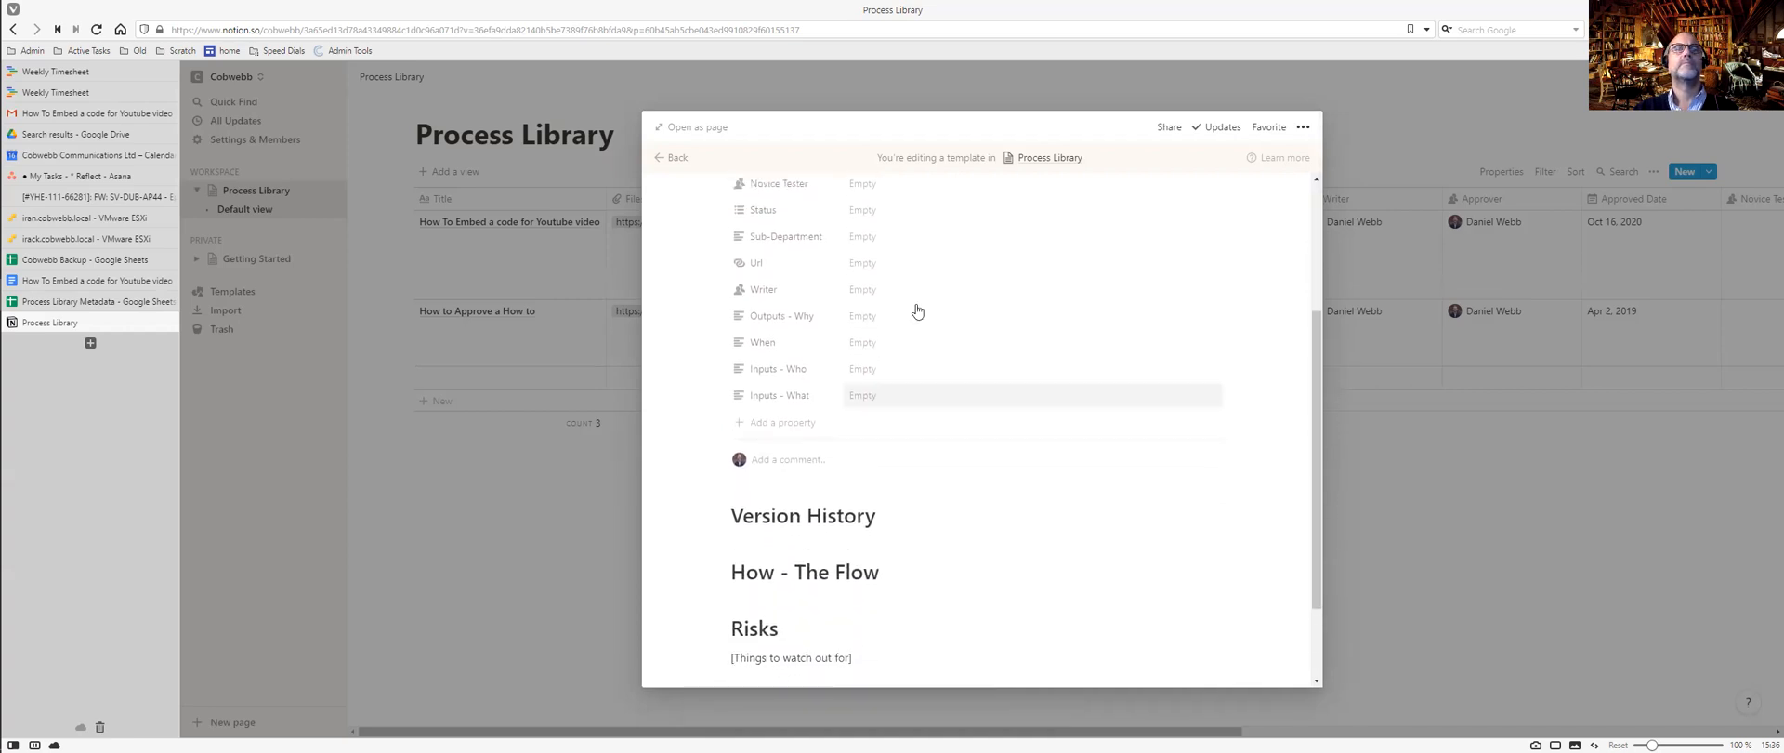
pyautogui.click(782, 317)
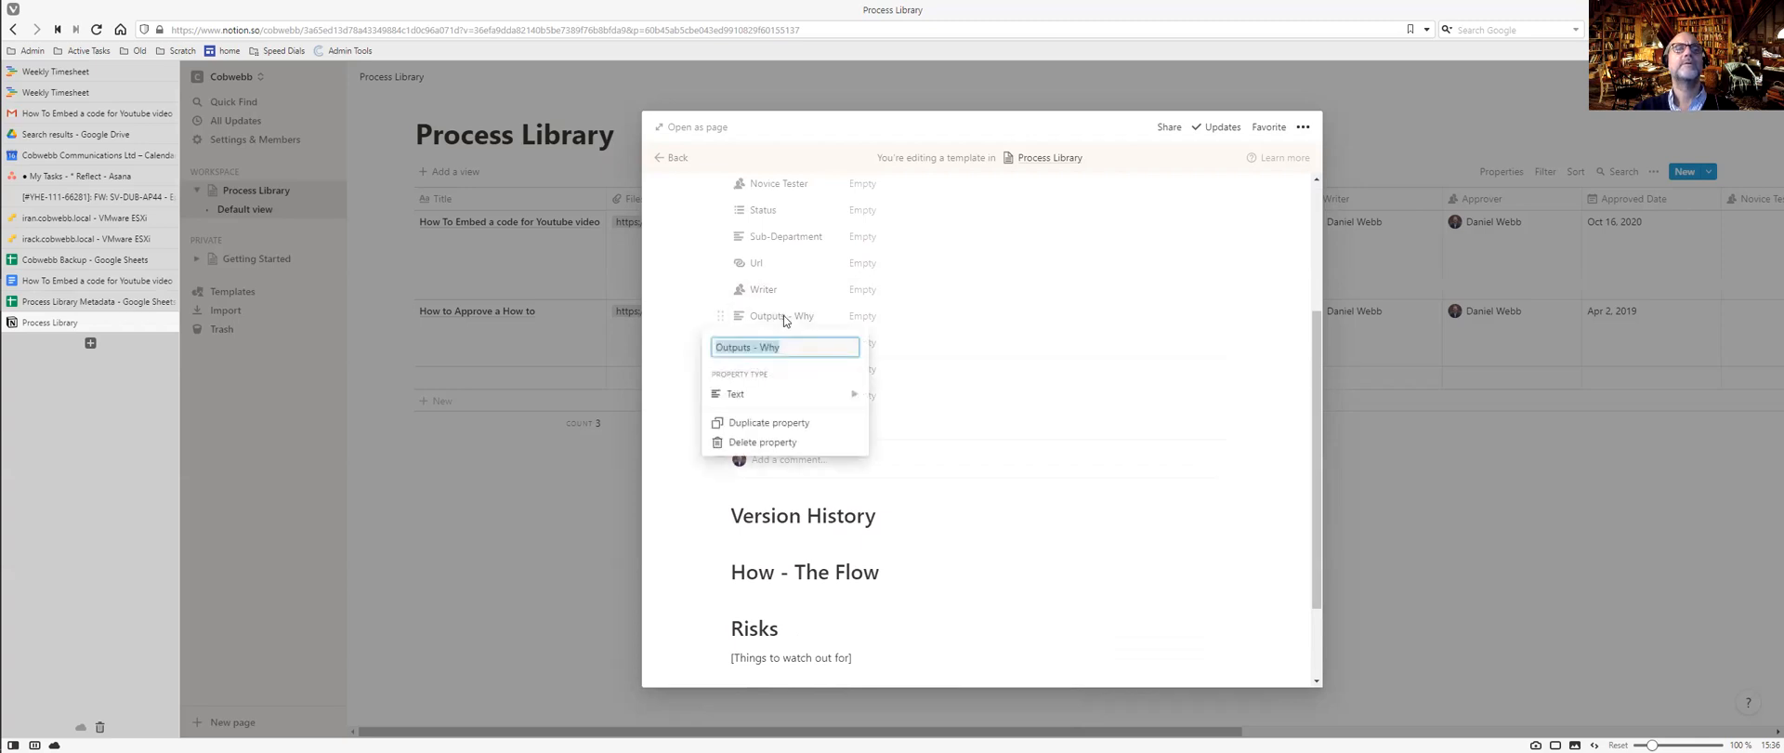
pyautogui.moveTo(850, 395)
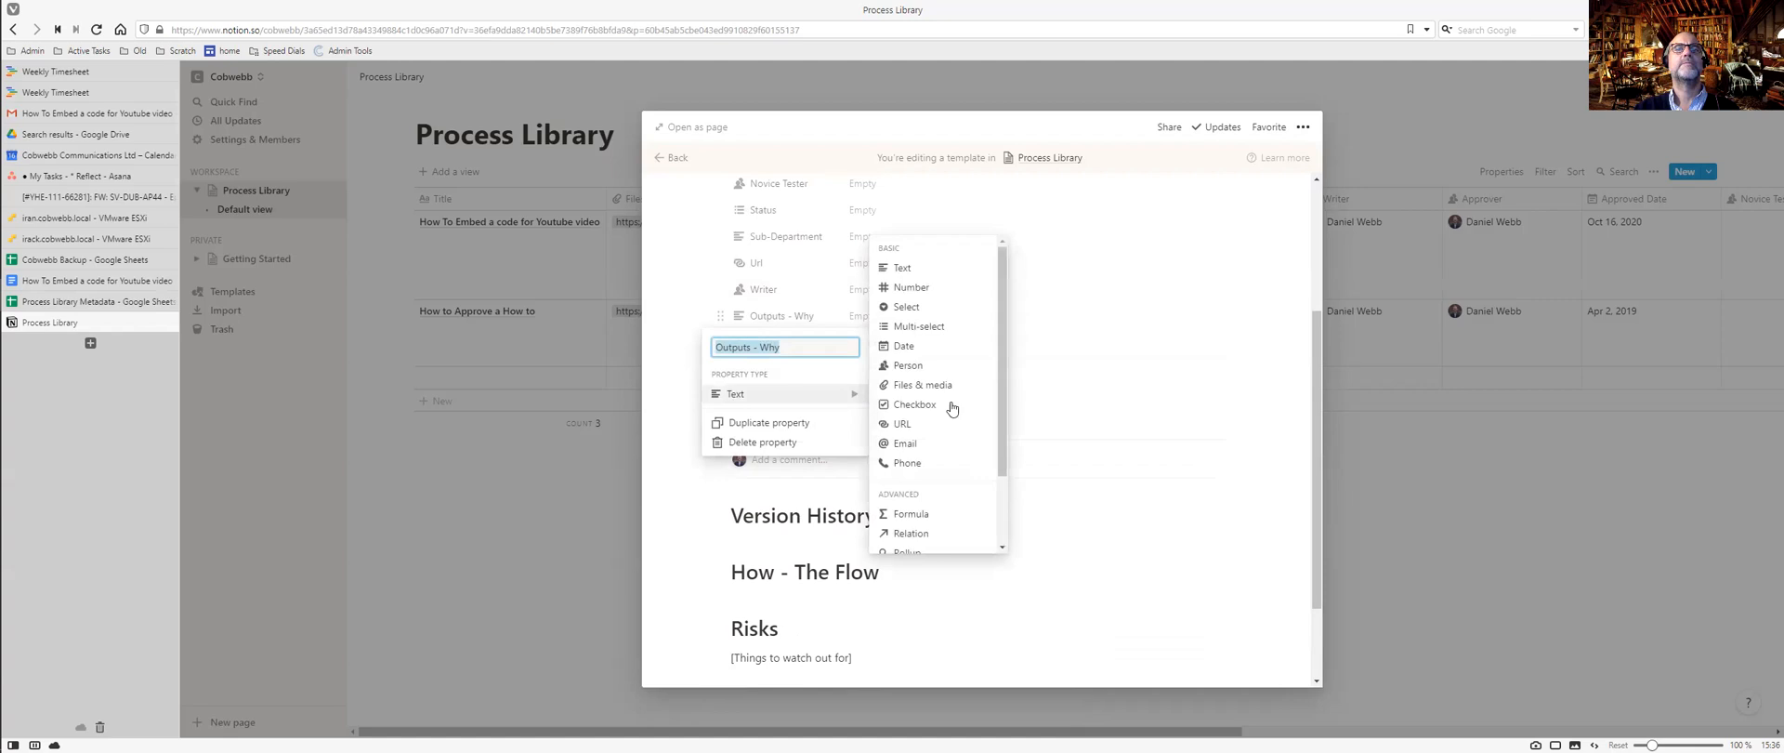
pyautogui.scroll(-2, 960, 407)
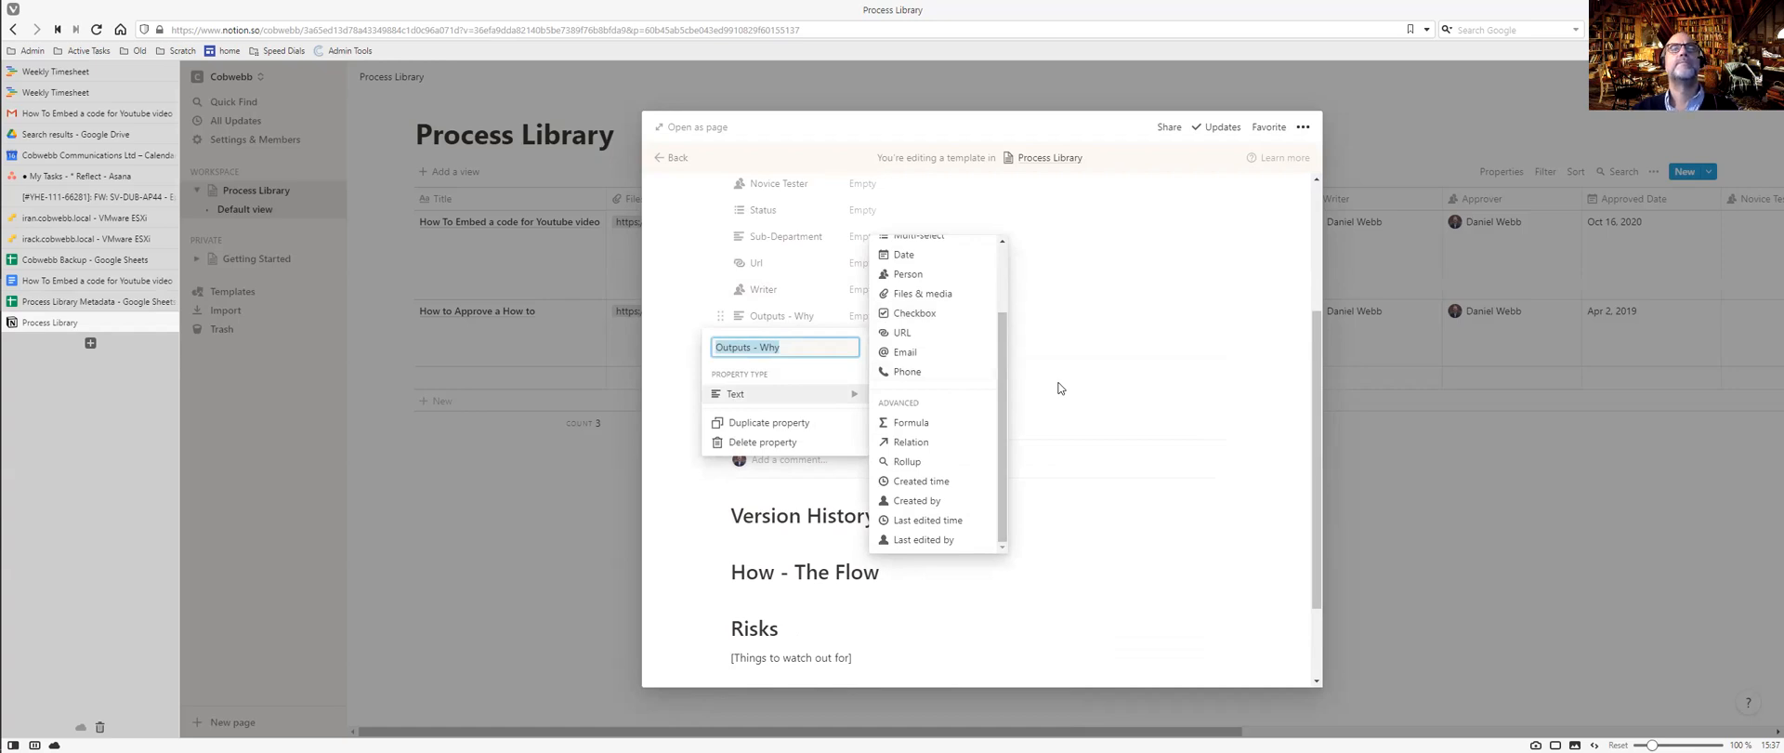
pyautogui.moveTo(1003, 370); pyautogui.dragTo(998, 292)
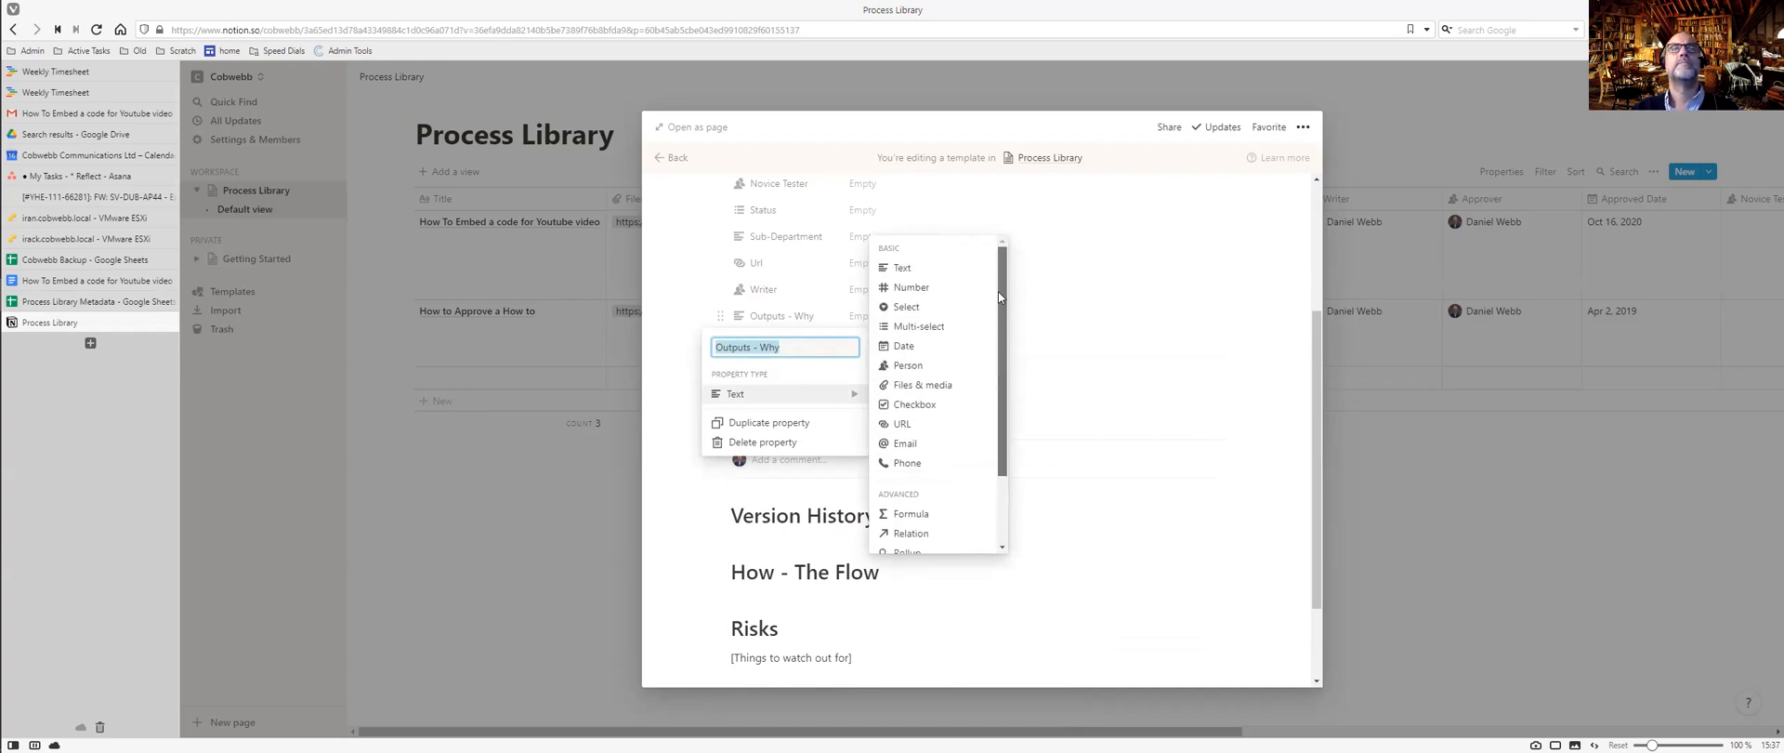
pyautogui.click(1056, 362)
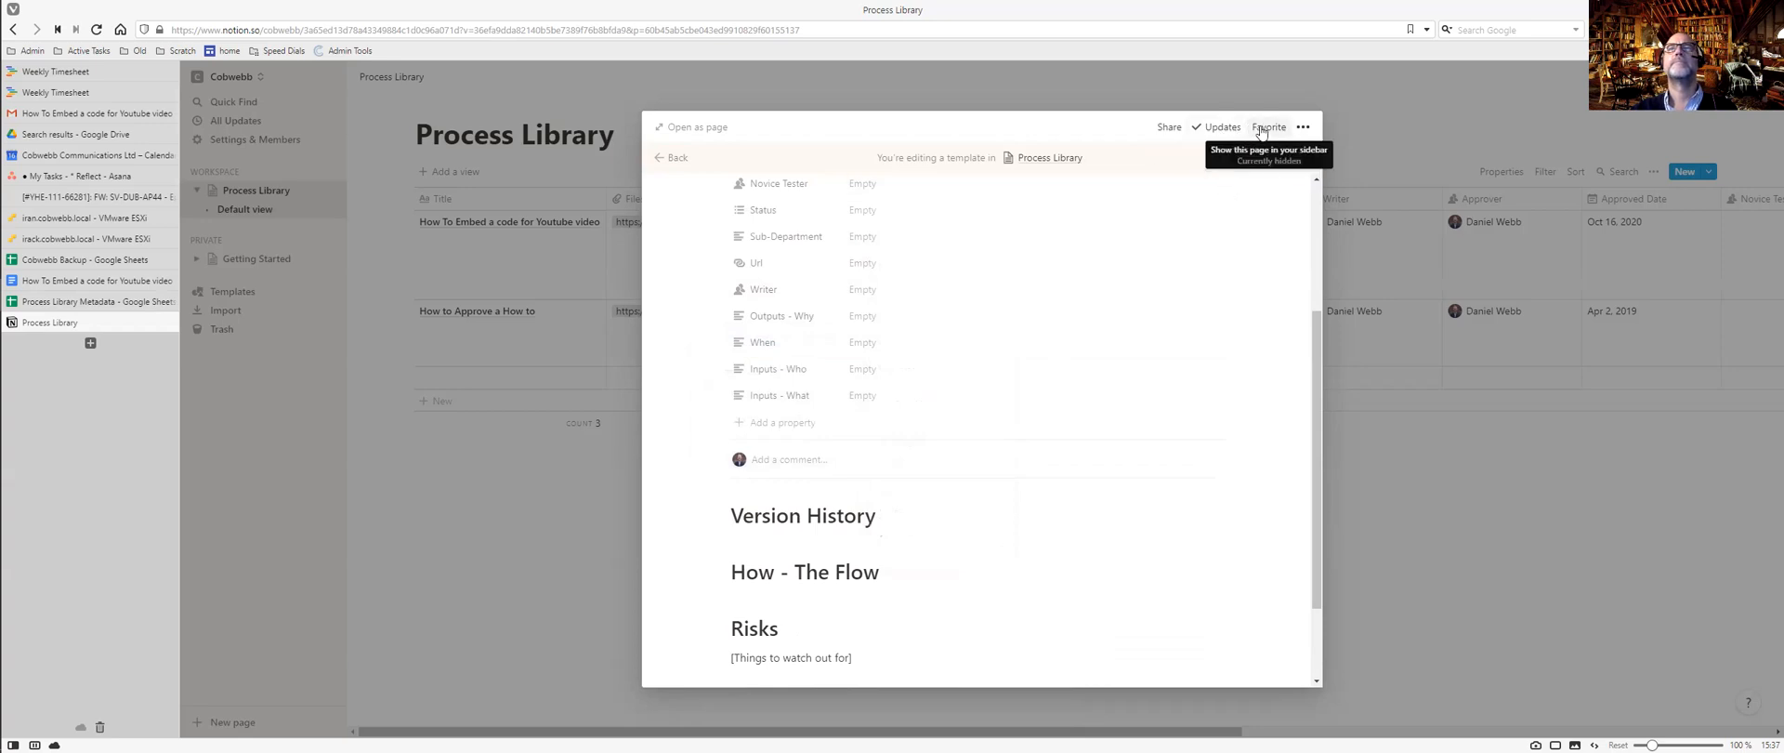
pyautogui.click(1304, 130)
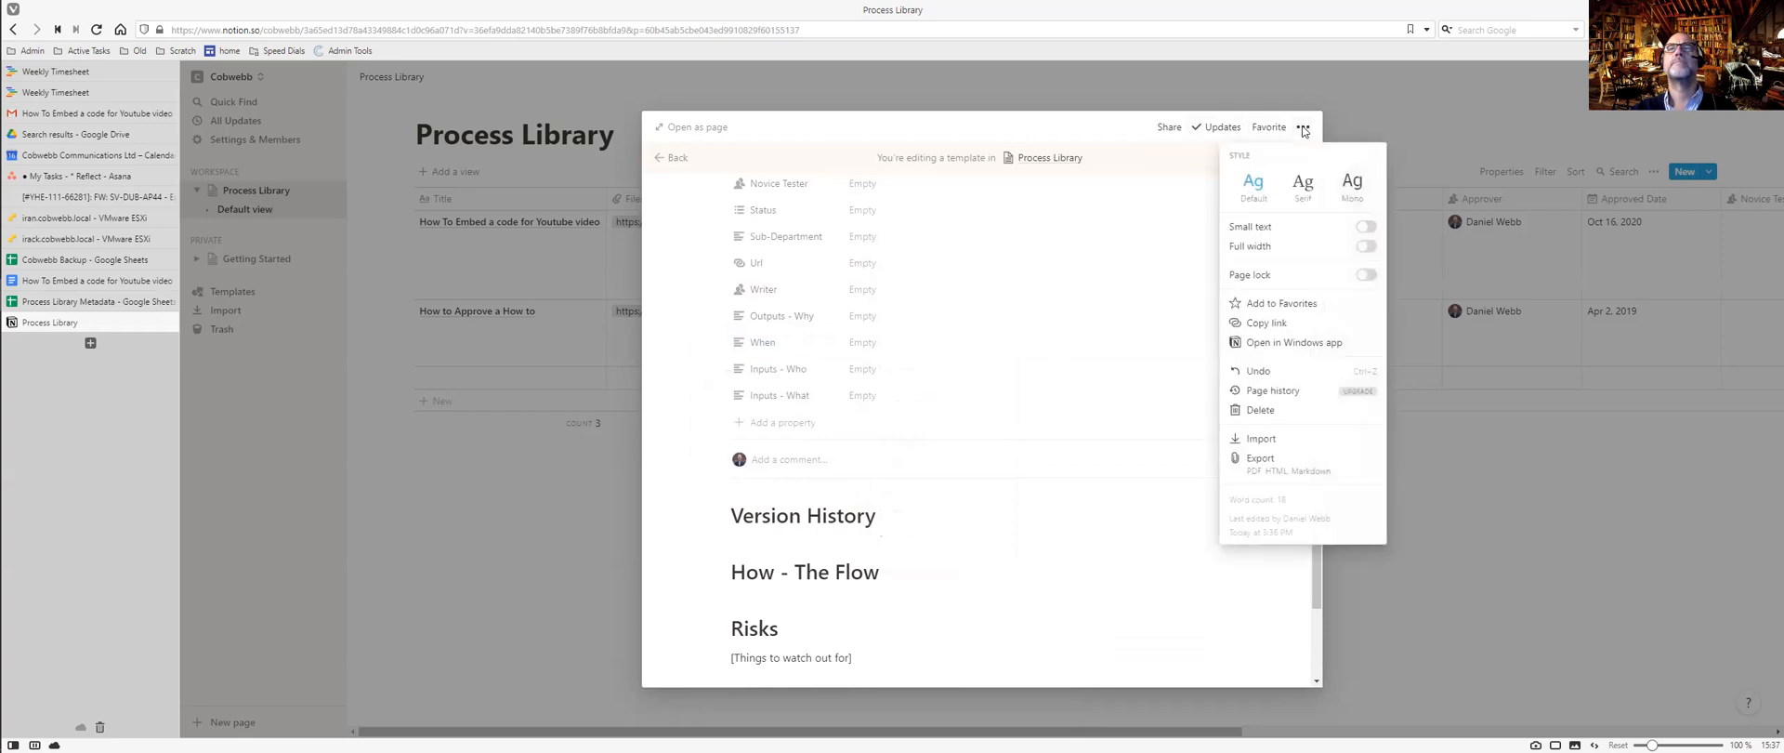
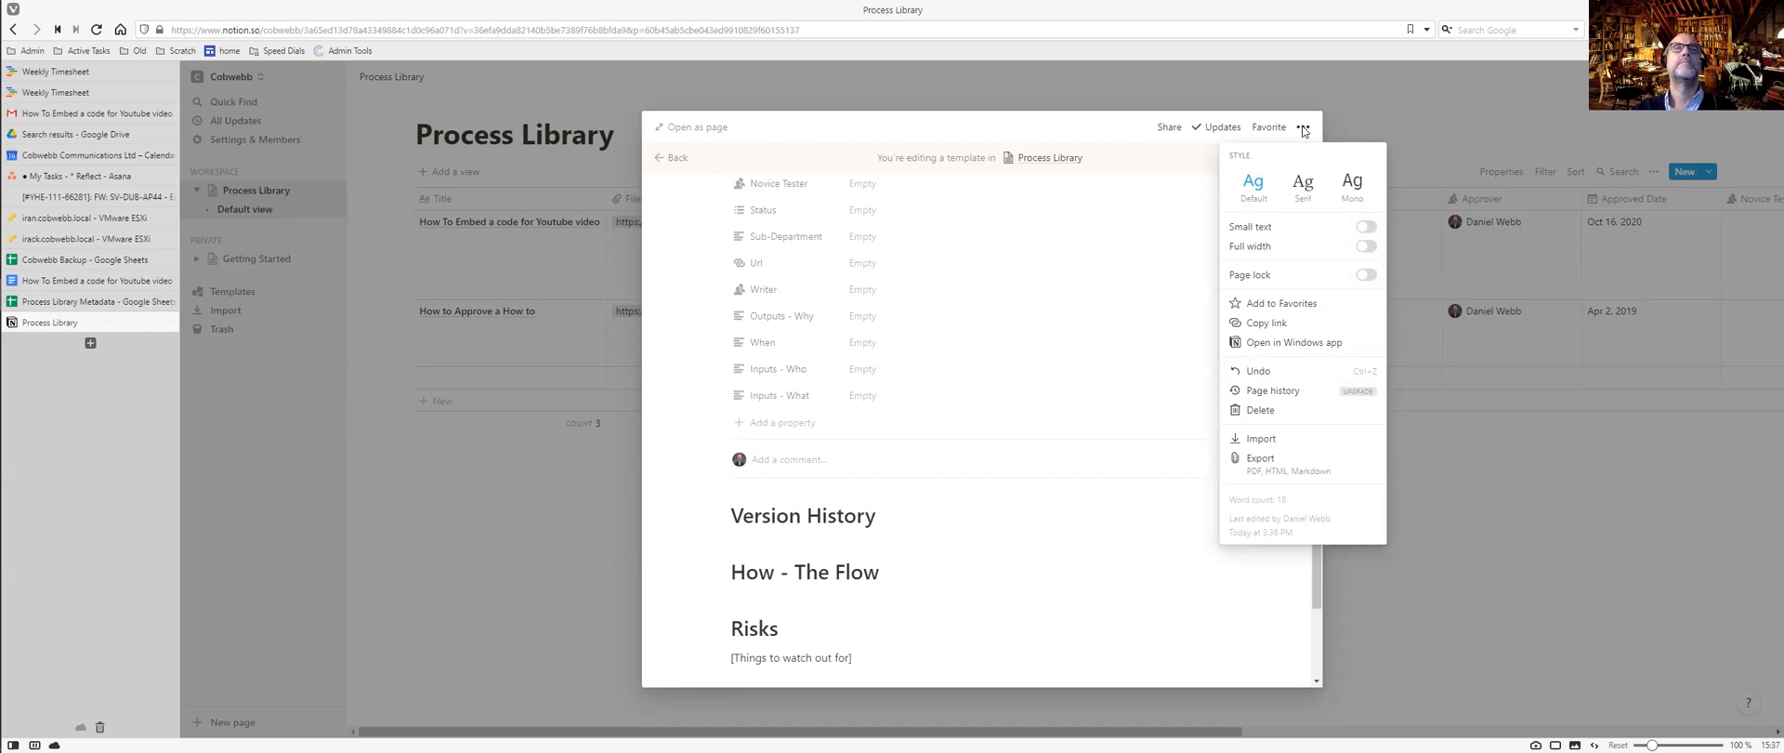
# Close the page options menu and leave template editing to return to the entry.
pyautogui.click(659, 163)
pyautogui.click(659, 162)
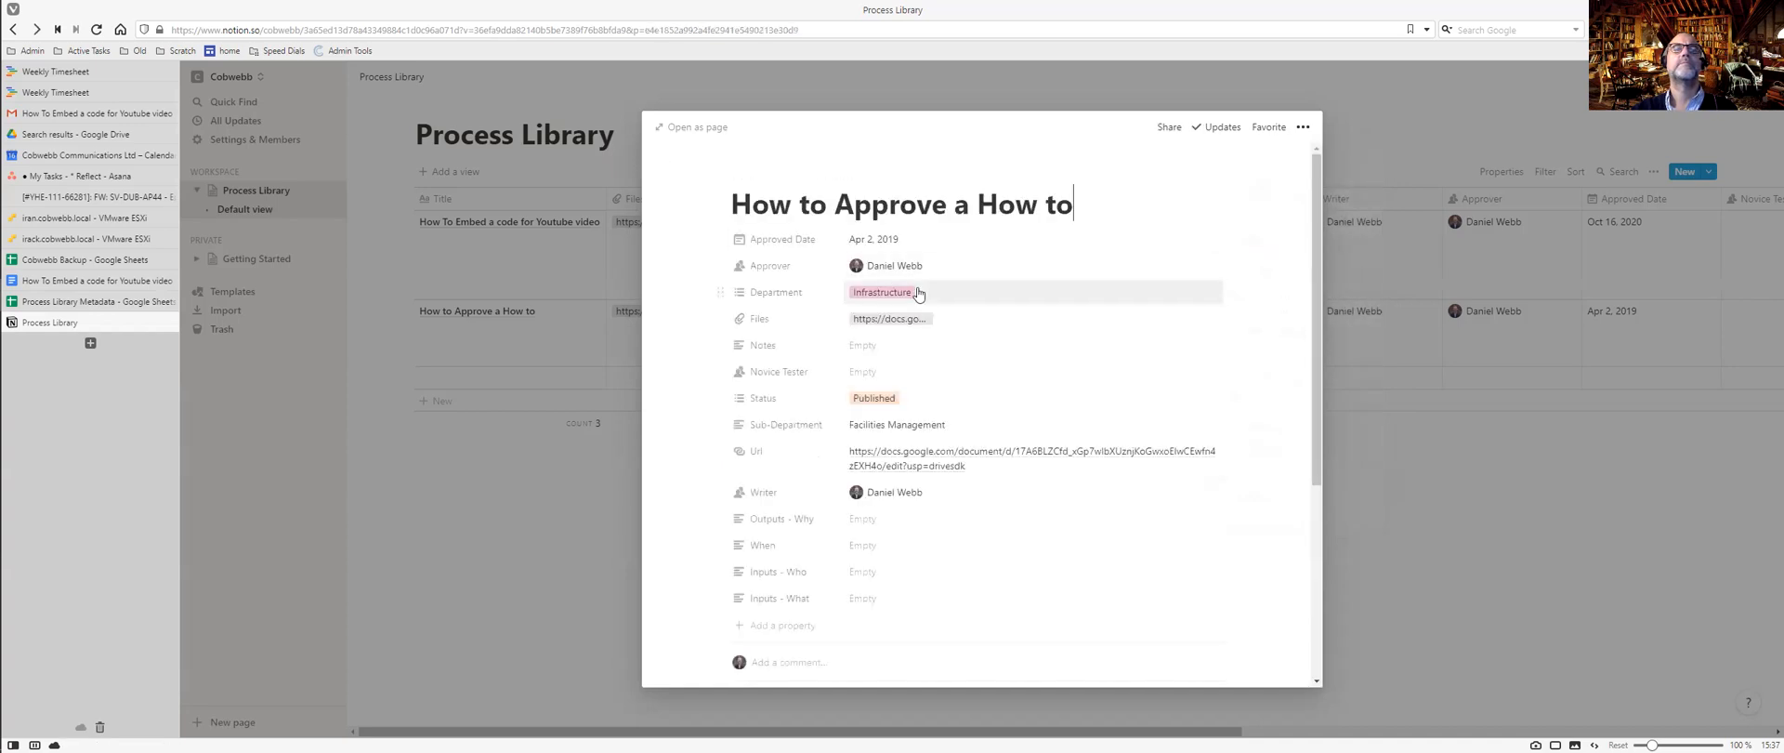
pyautogui.scroll(-3, 918, 293)
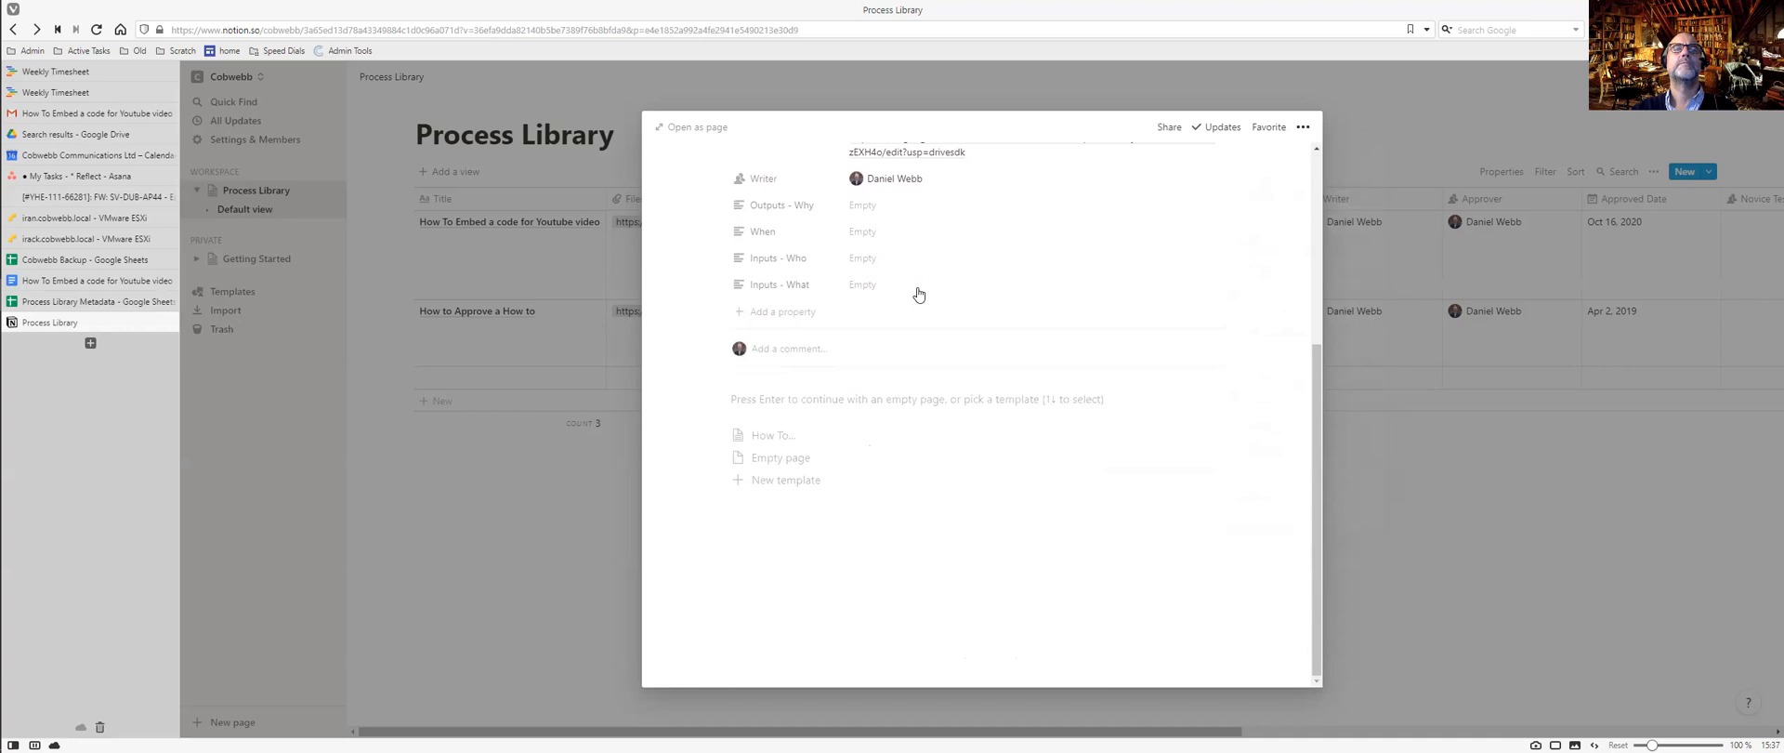
# Review the How to Approve a How to entry, then close it back to the Process Library table.
pyautogui.click(1018, 401)
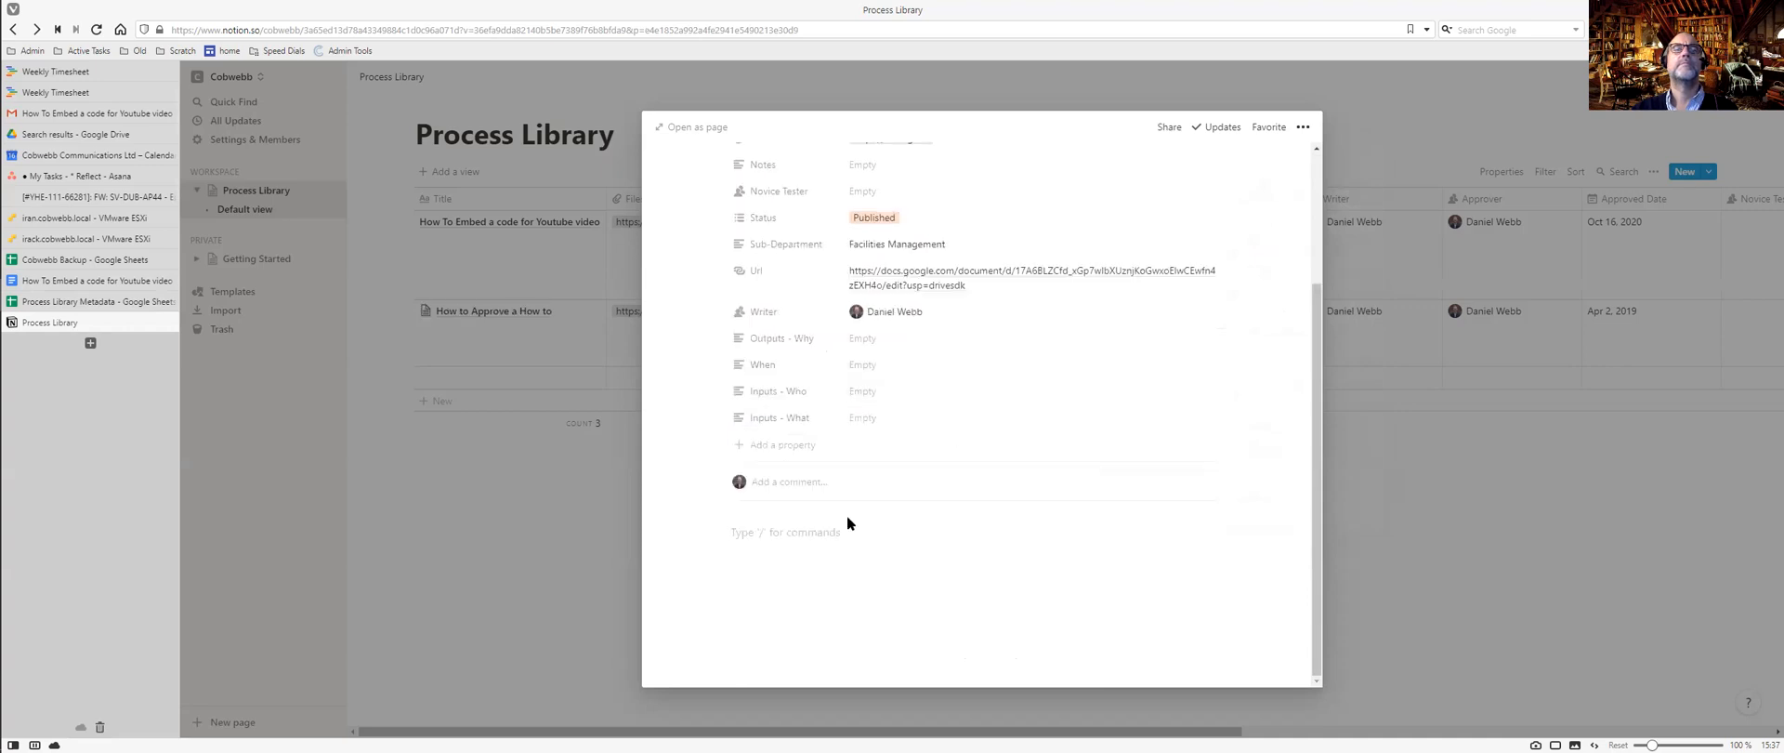
pyautogui.click(835, 492)
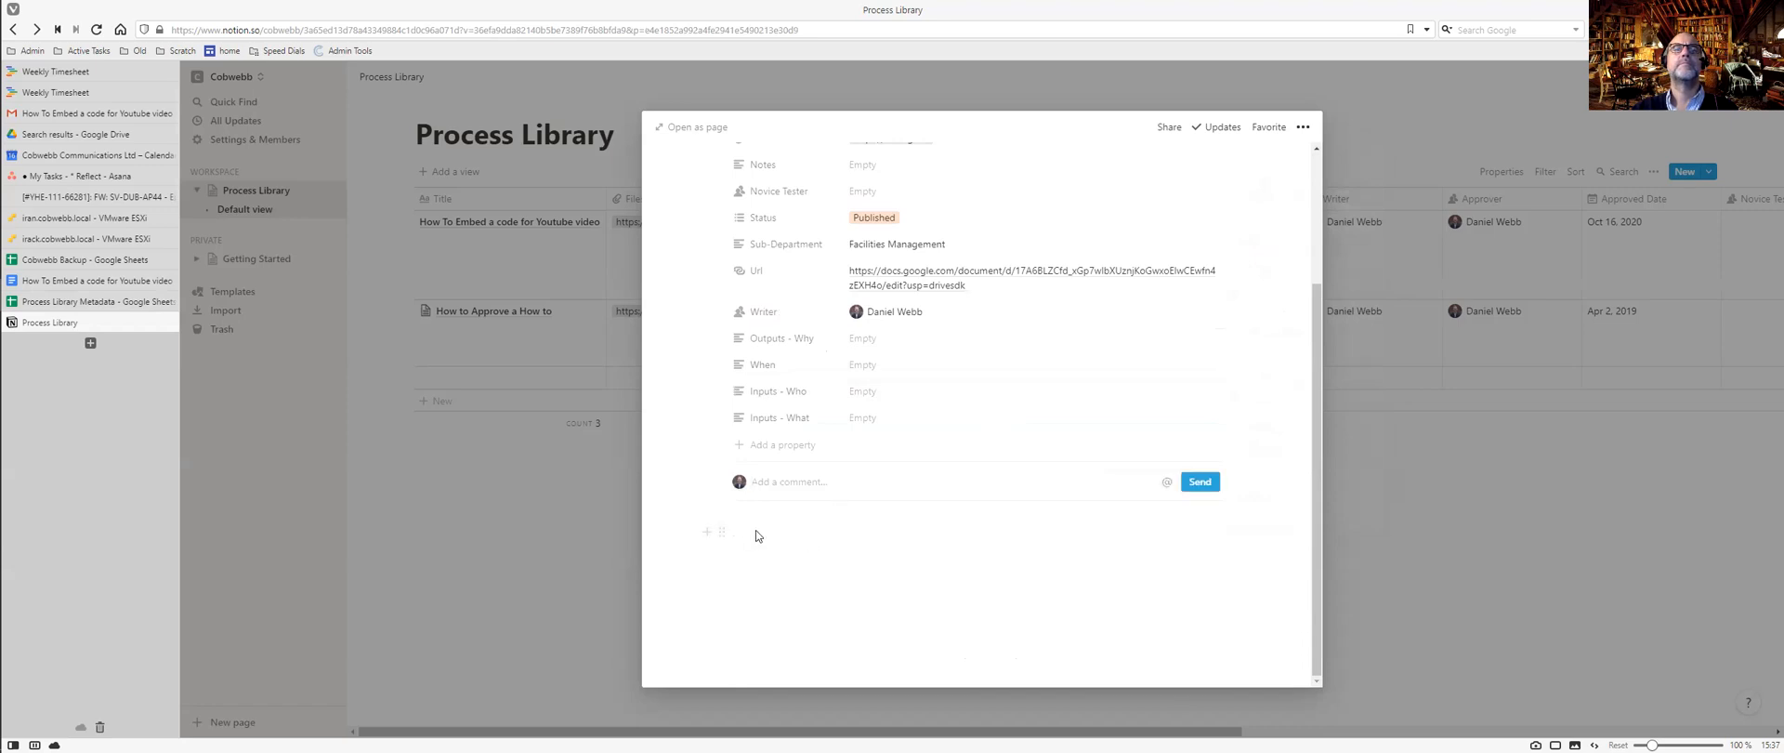
pyautogui.scroll(3, 870, 433)
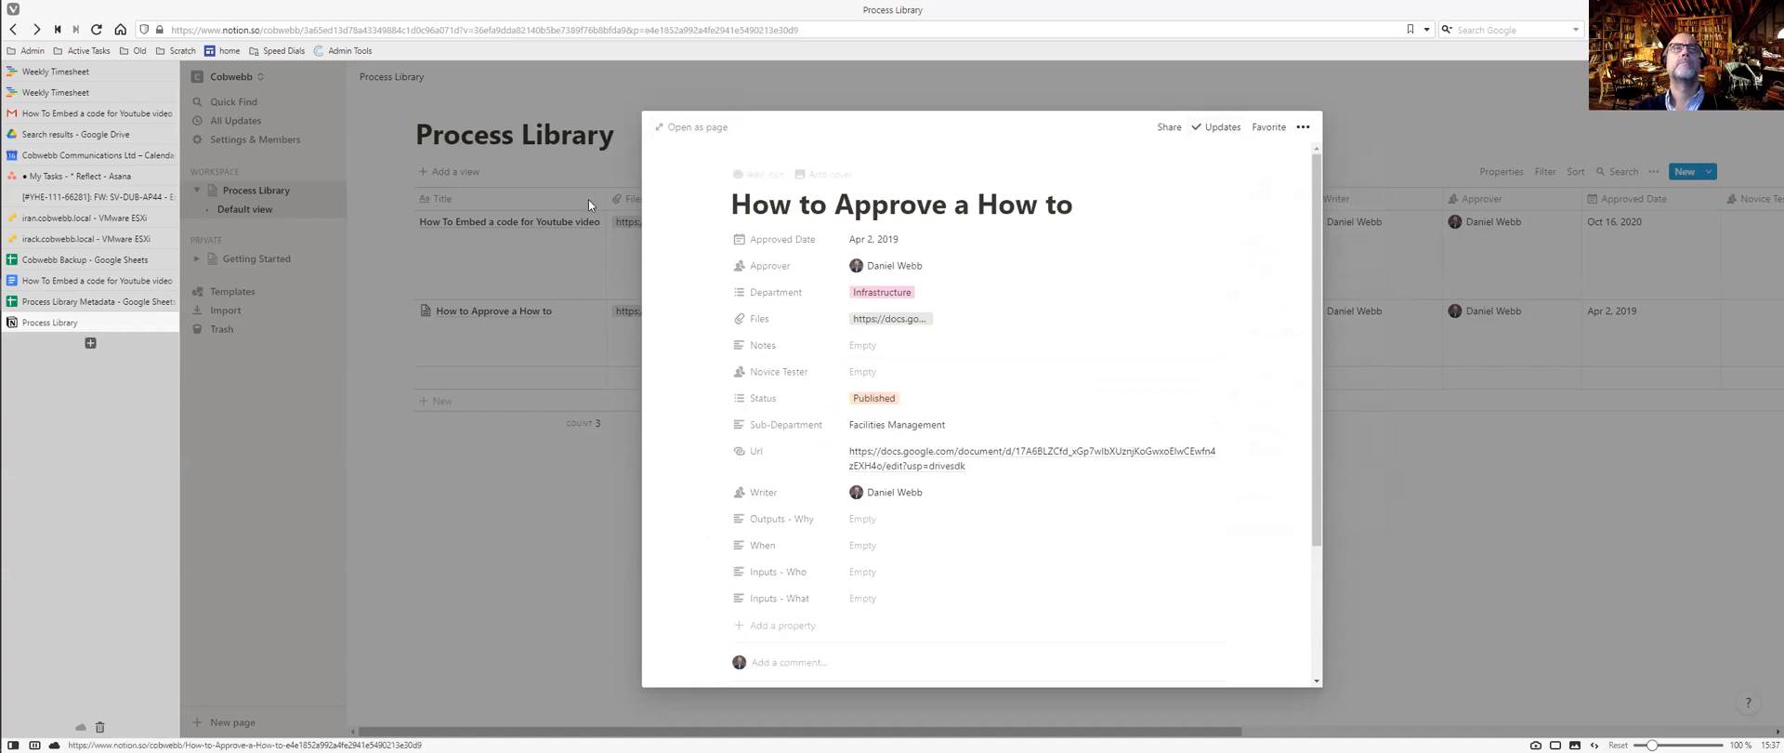
pyautogui.click(566, 254)
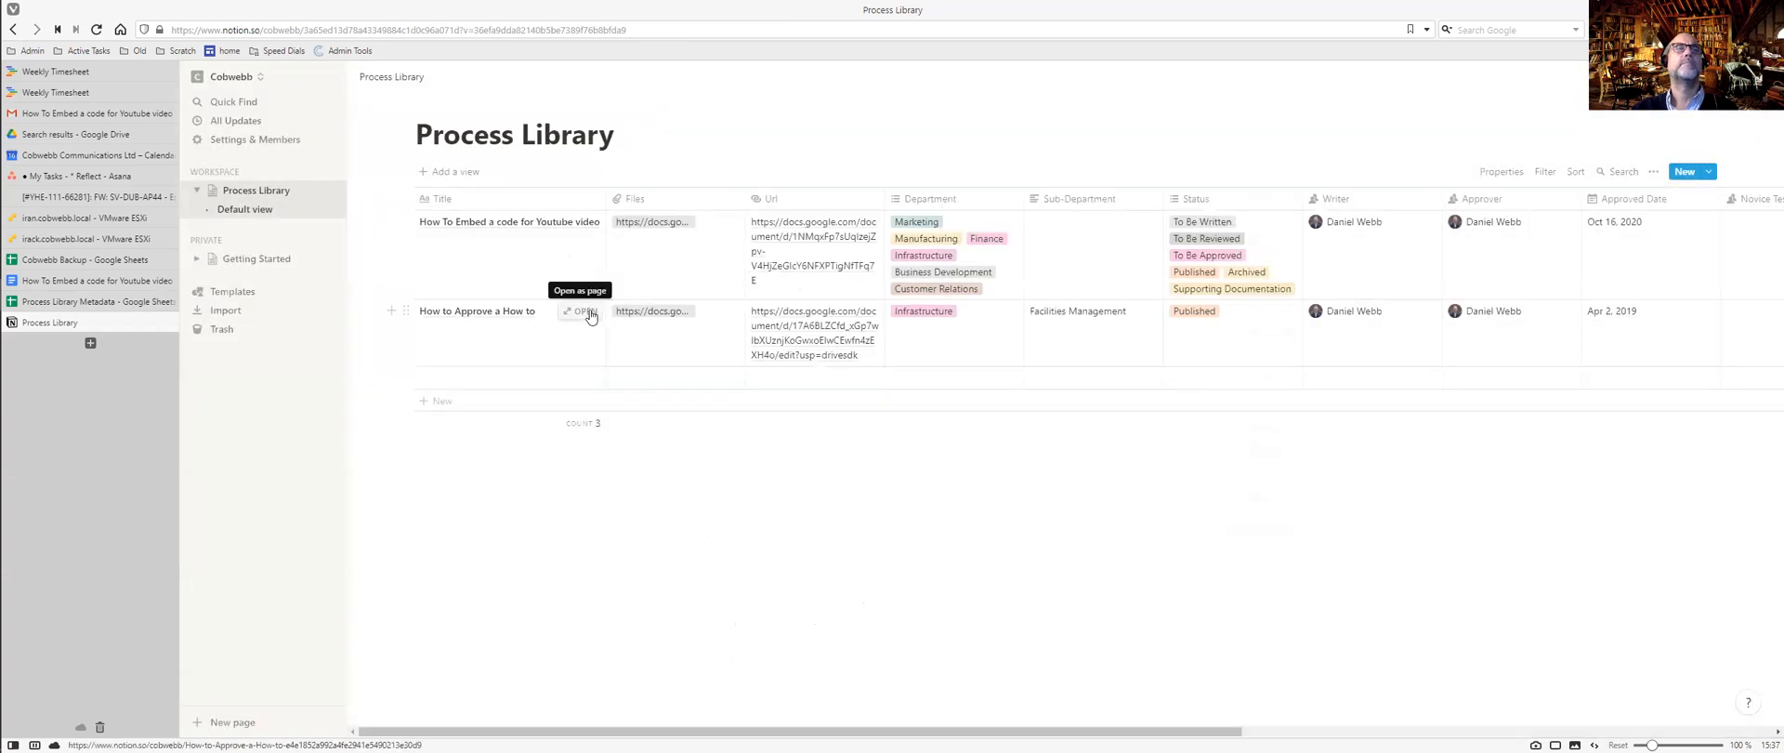
pyautogui.click(589, 313)
# Apply the 'How To...' template to How to Approve a How to, adding Version History, Flow and Risks.
pyautogui.scroll(-3, 929, 314)
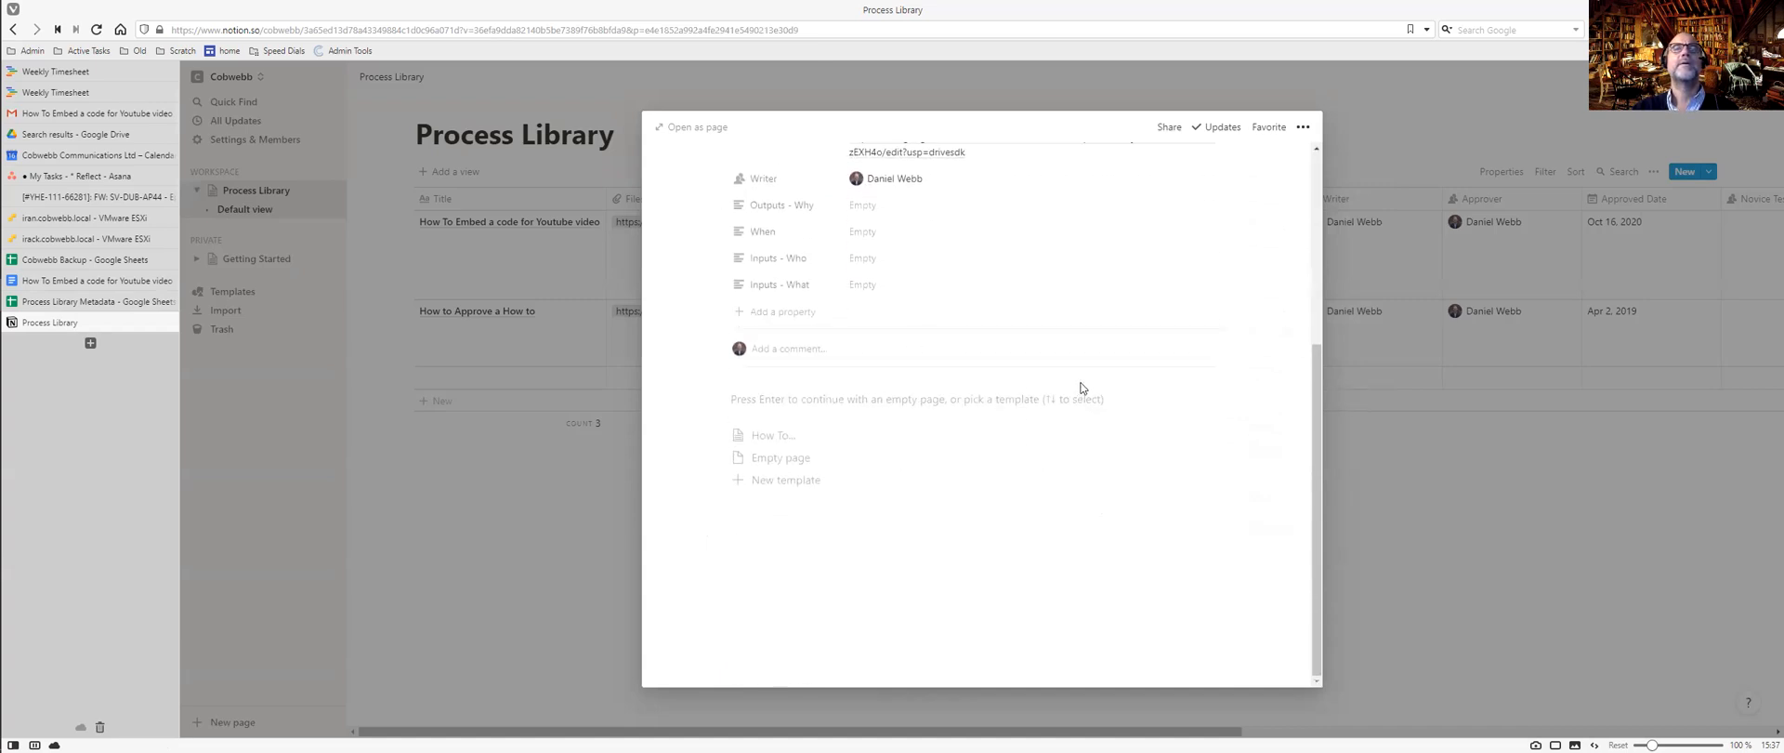
pyautogui.scroll(3, 986, 343)
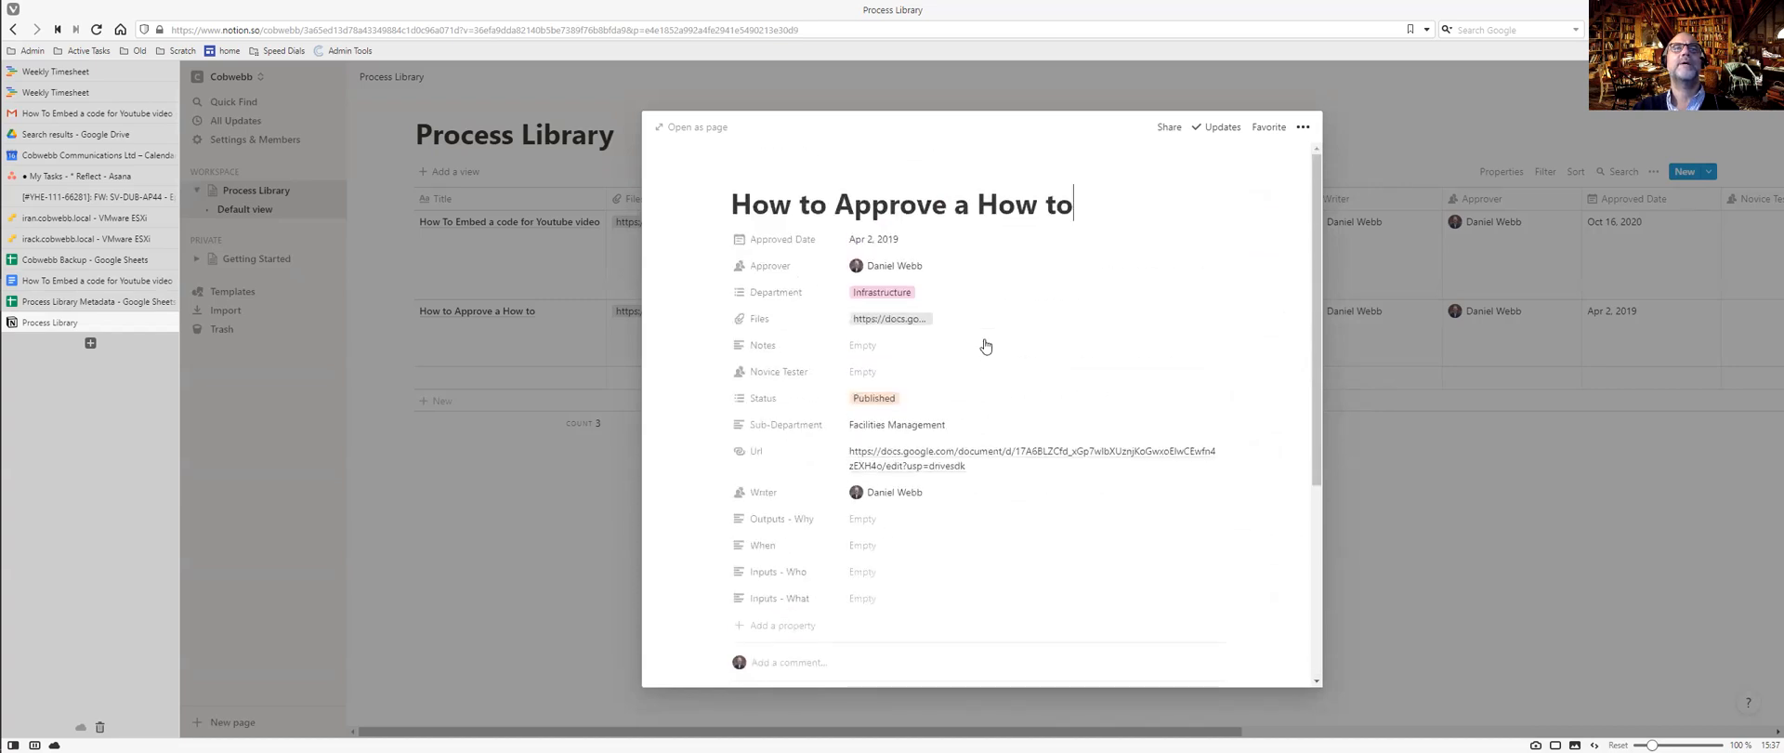
pyautogui.scroll(-3, 1097, 246)
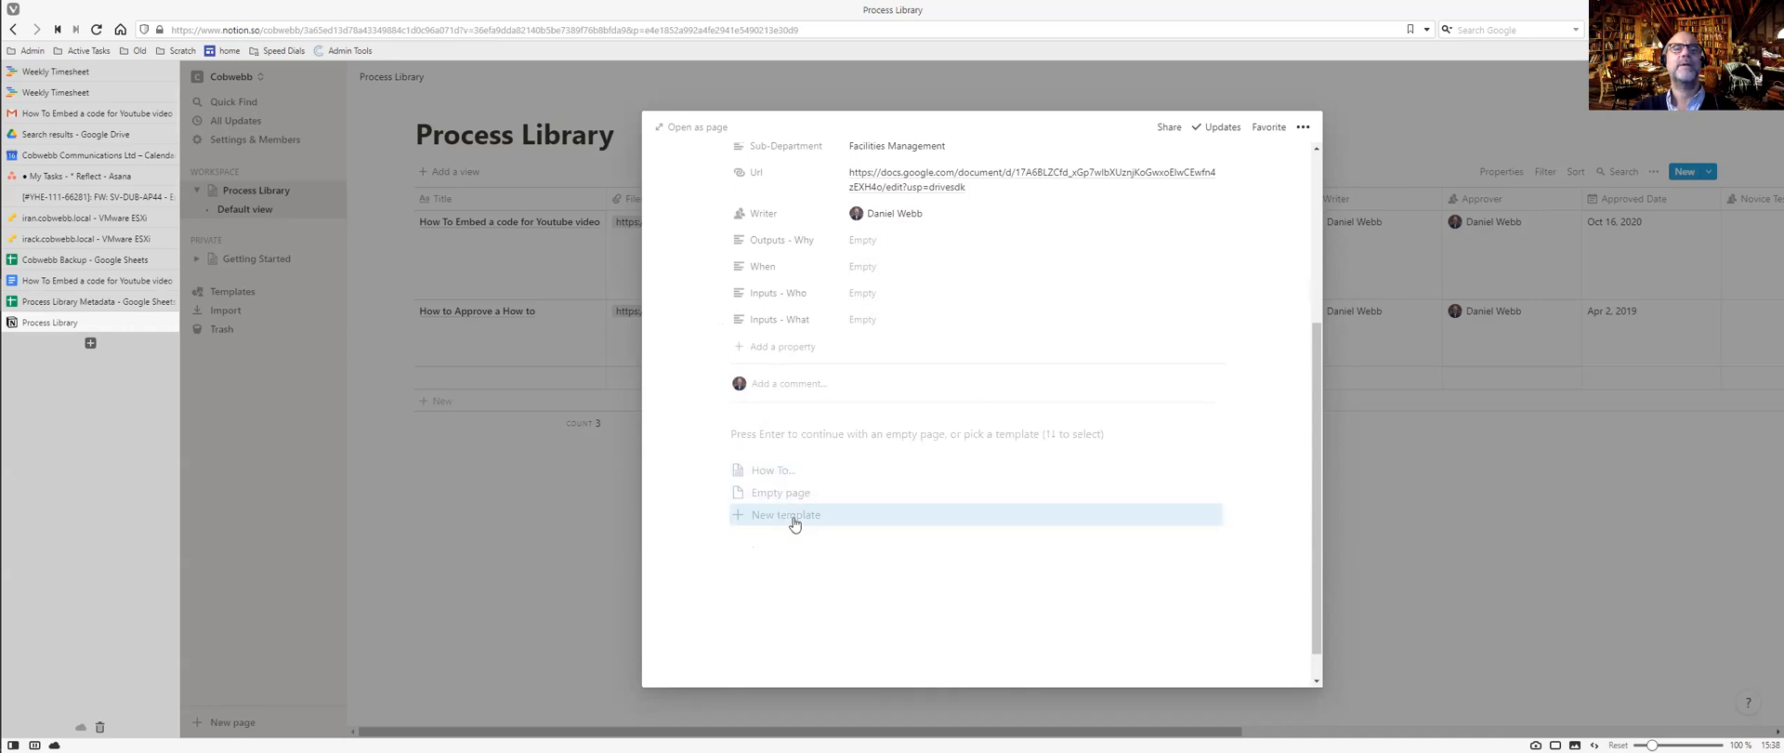
pyautogui.click(764, 471)
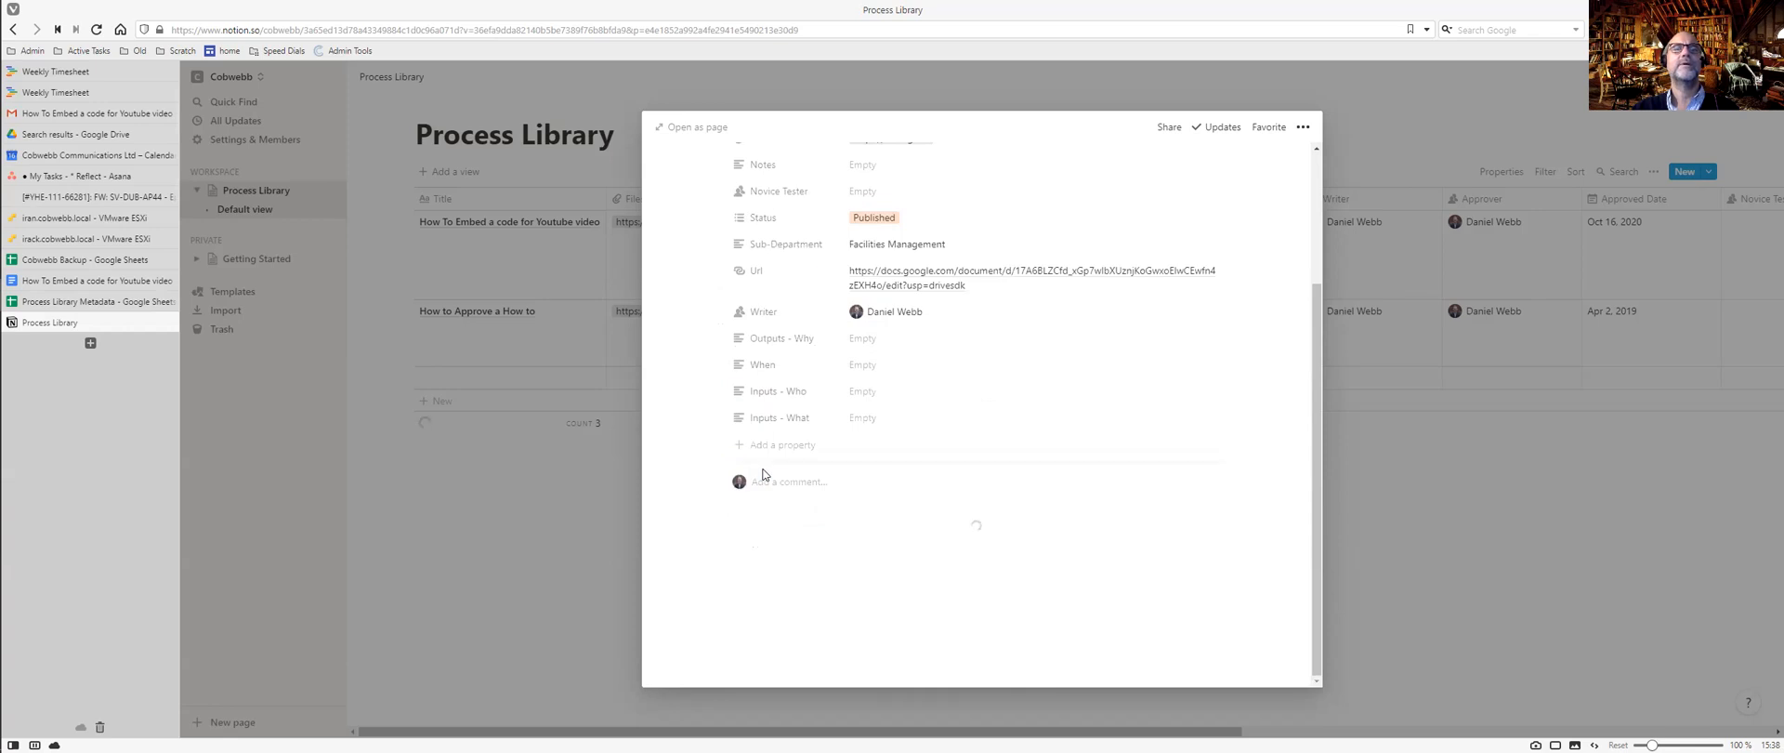
pyautogui.scroll(-2, 766, 475)
pyautogui.scroll(5, 763, 474)
pyautogui.scroll(-6, 764, 474)
pyautogui.scroll(2, 763, 474)
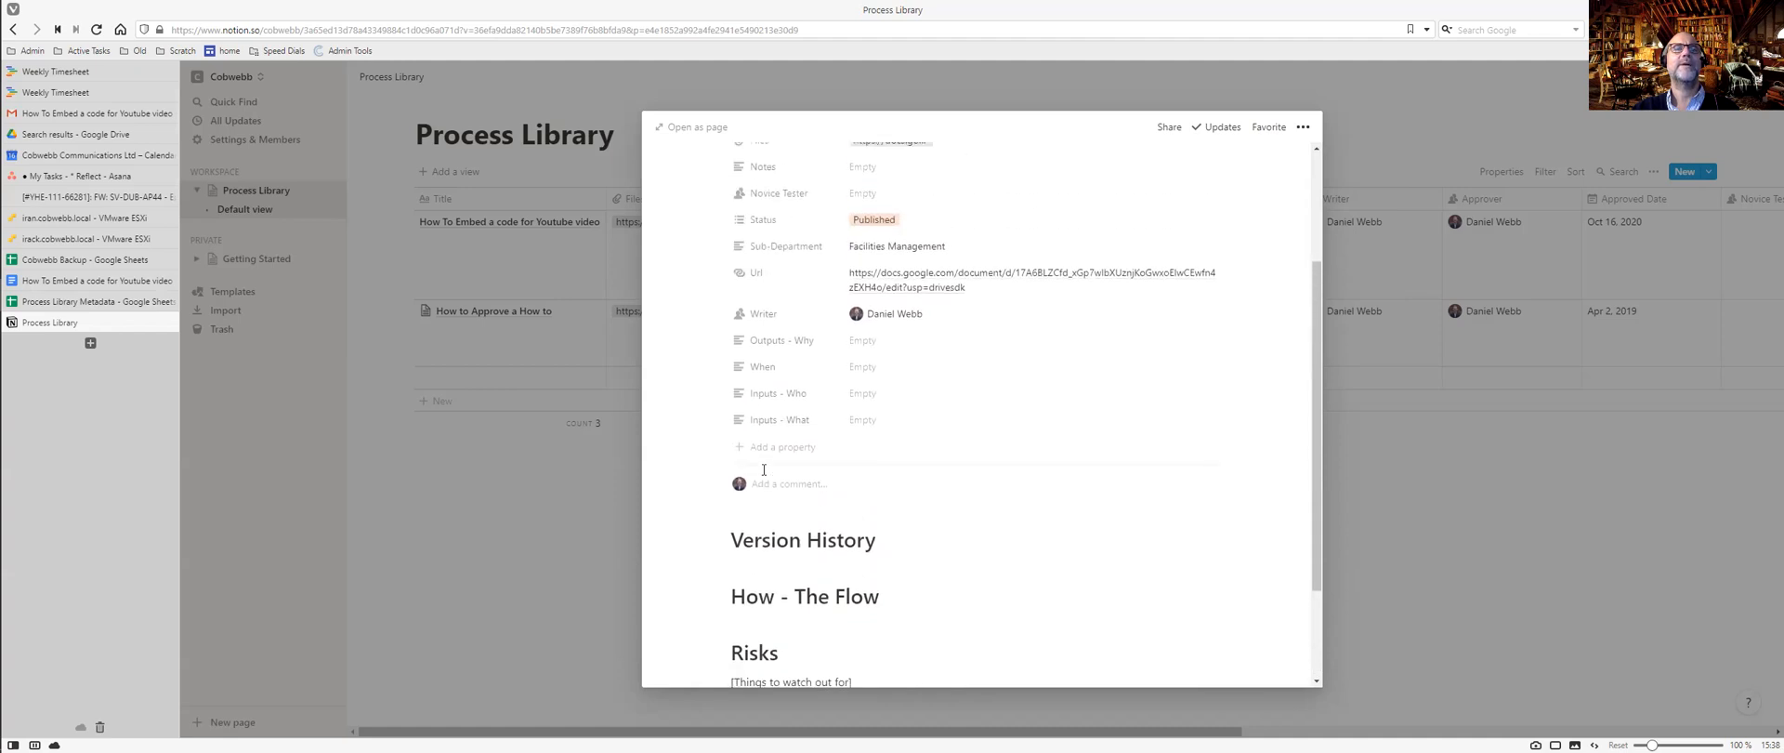
pyautogui.scroll(-1, 763, 471)
pyautogui.scroll(1, 763, 471)
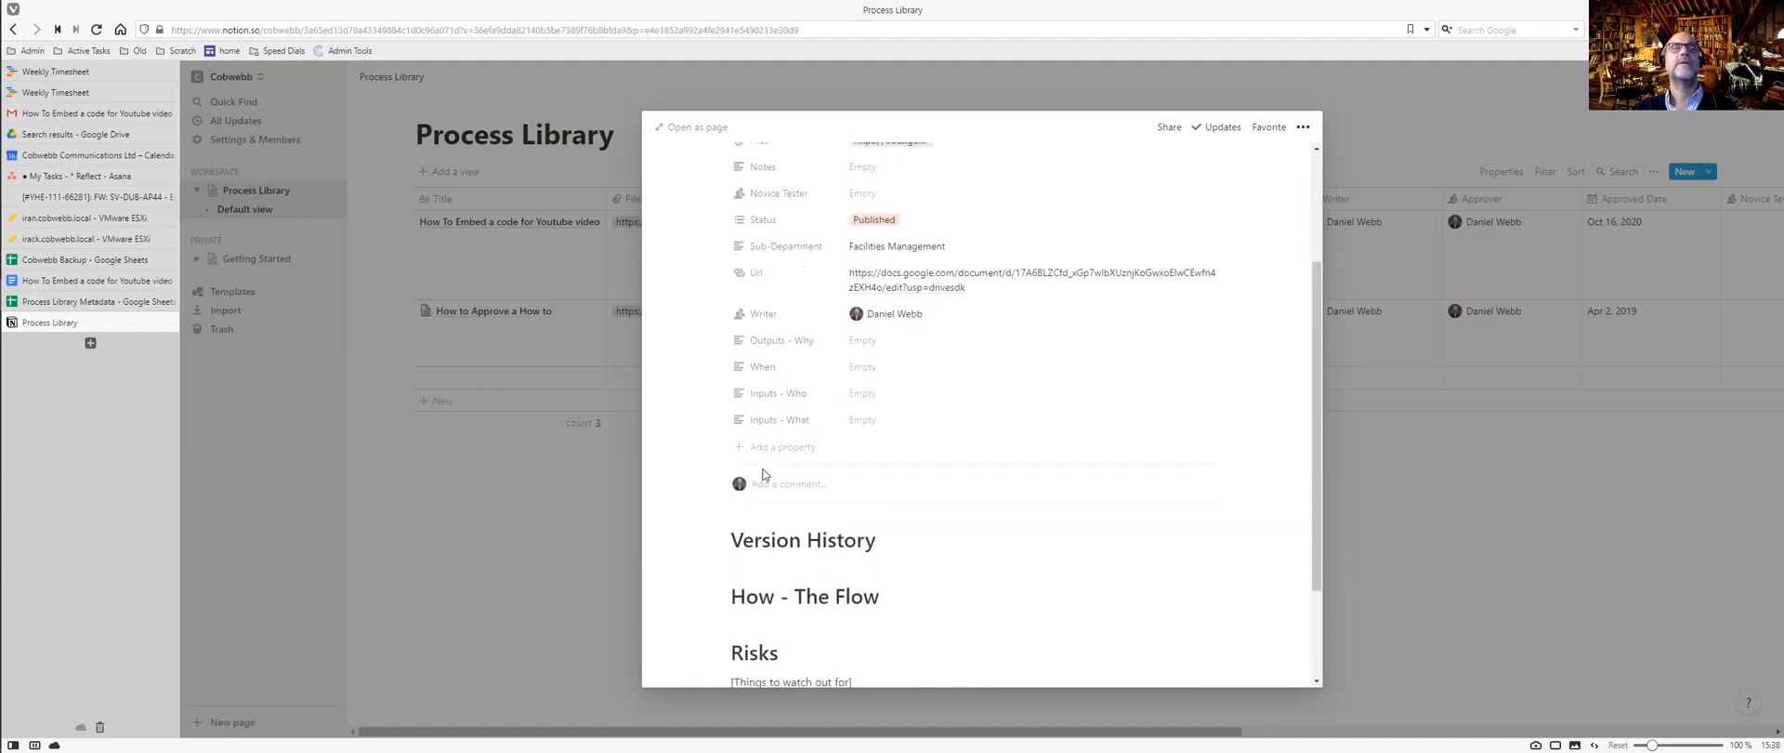
# Copy the Outputs - Why text from the Google Doc into the entry's Outputs - Why property.
pyautogui.hotkey('ctrl', 'Tab')
pyautogui.moveTo(1150, 305); pyautogui.dragTo(837, 294)
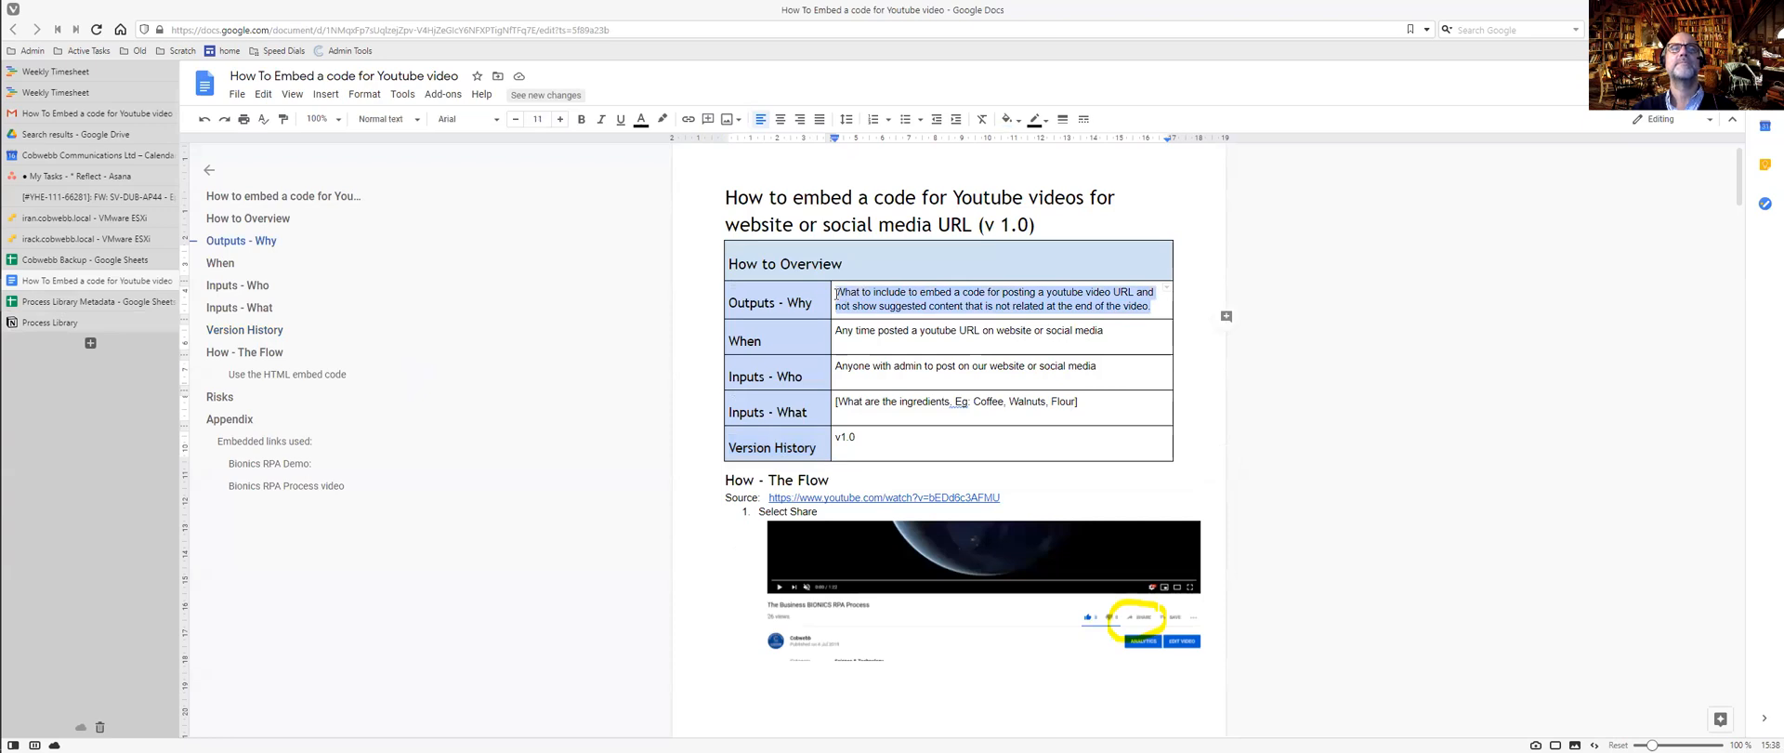
pyautogui.hotkey('ctrl', 'Tab')
pyautogui.click(871, 344)
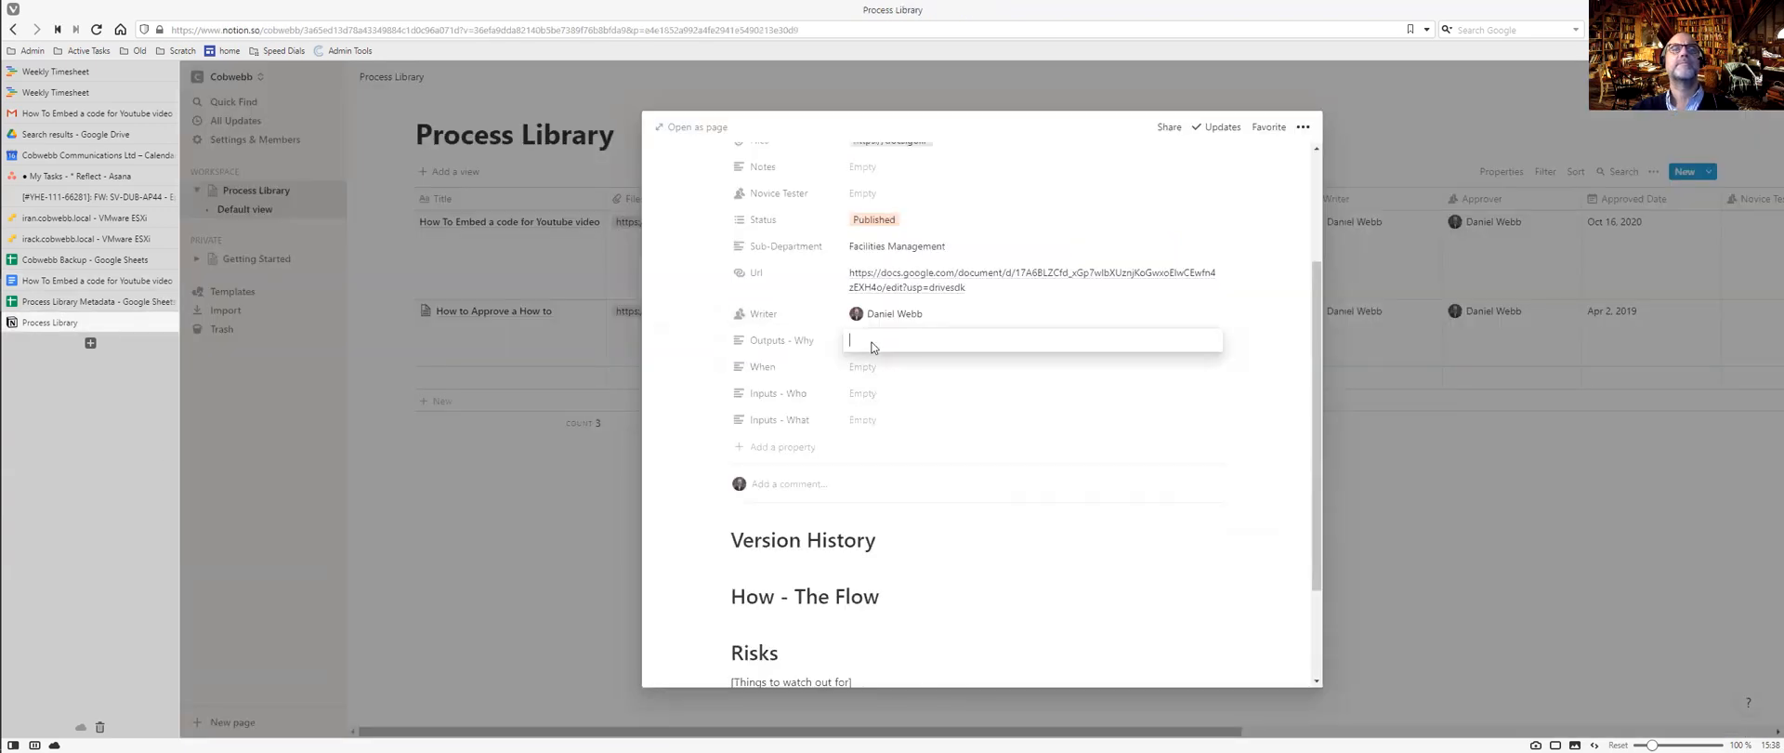
pyautogui.hotkey('ctrl', 'Tab')
# Paste the Google Doc's When text into the entry's When property.
pyautogui.moveTo(1106, 331); pyautogui.dragTo(832, 331)
pyautogui.hotkey('ctrl', 'c')
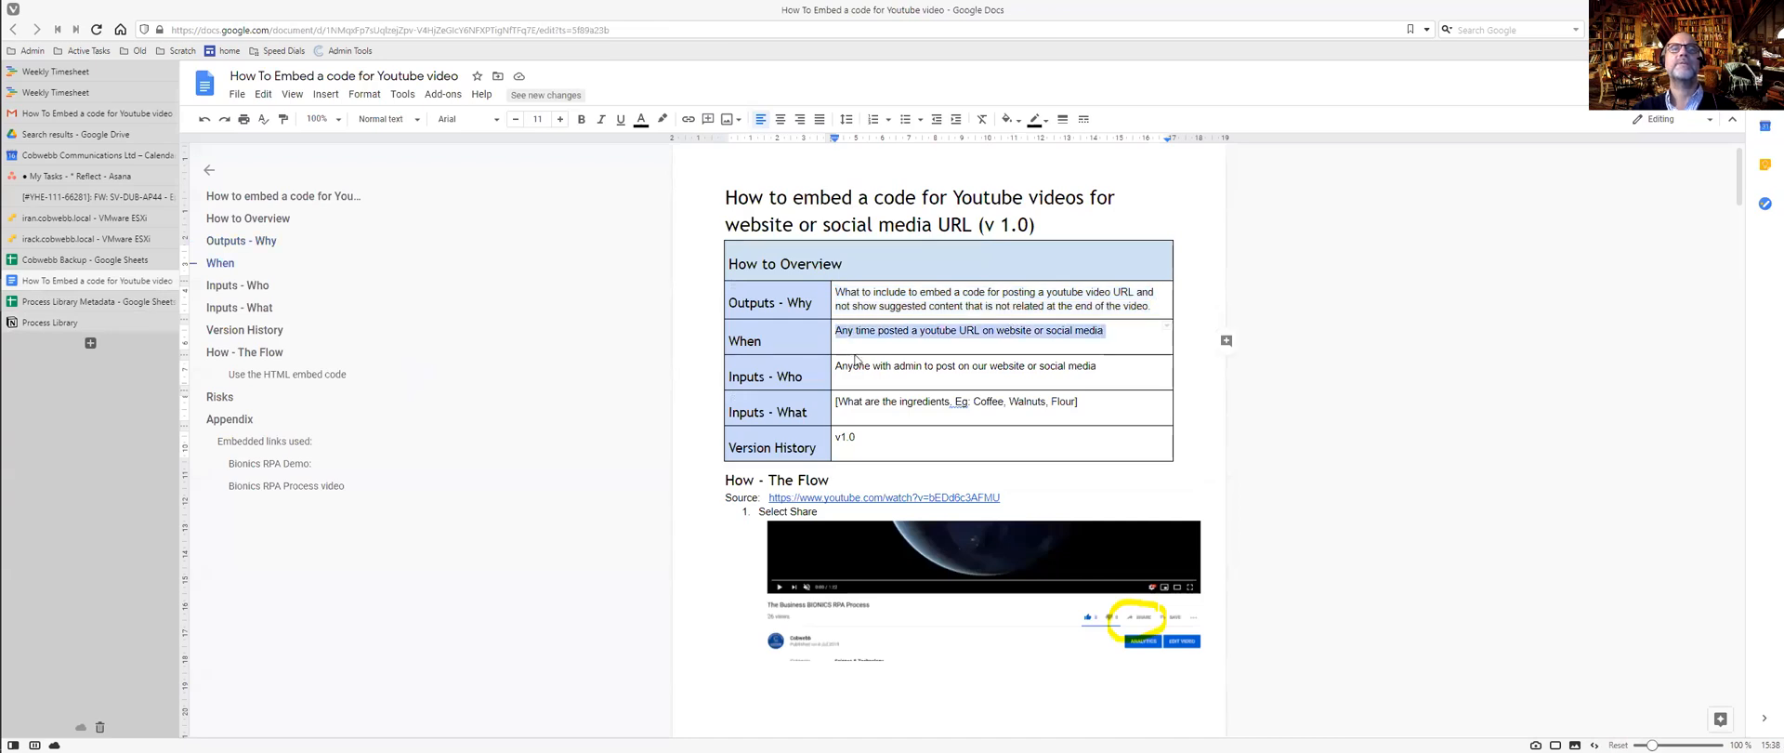
pyautogui.hotkey('ctrl', 'Tab')
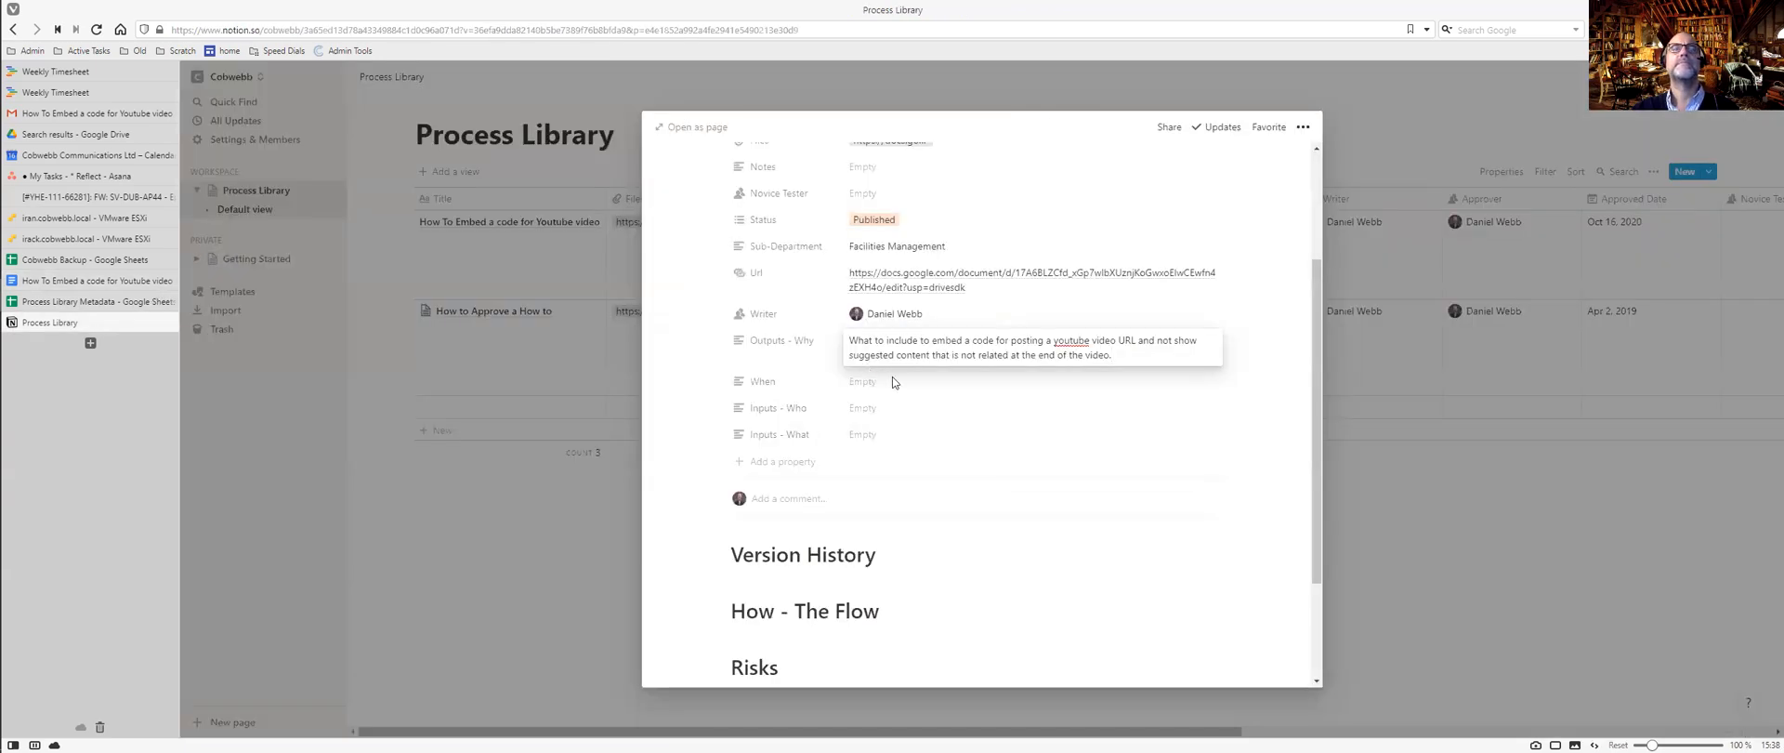
pyautogui.click(892, 376)
pyautogui.click(862, 382)
pyautogui.hotkey('ctrl', 'v')
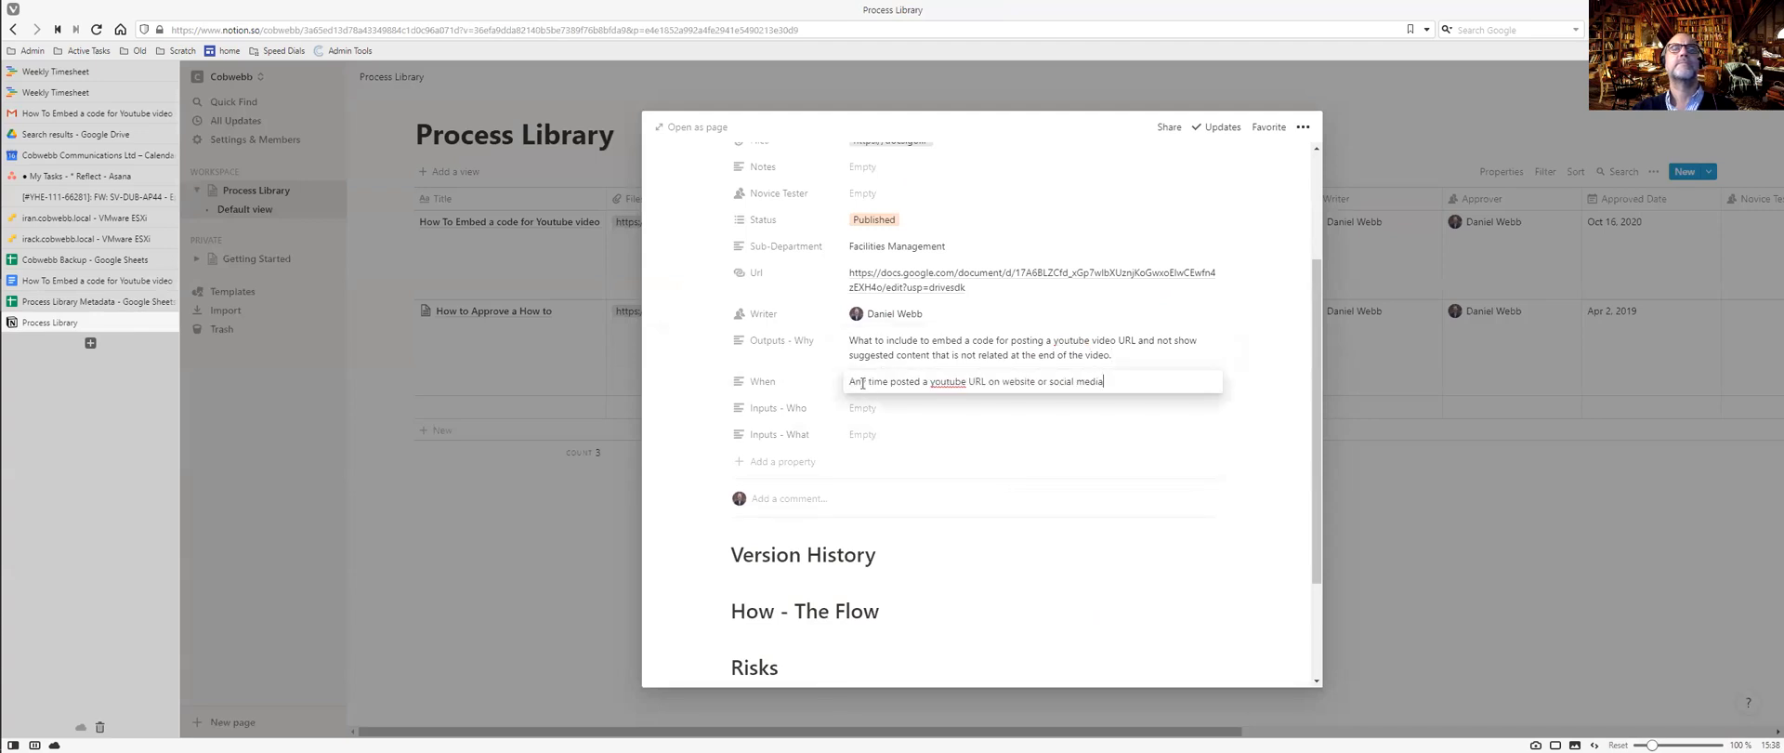
# Paste the Google Doc's Inputs - Who text into the Inputs - Who property.
pyautogui.hotkey('ctrl', 'Tab')
pyautogui.moveTo(1105, 368); pyautogui.dragTo(837, 366)
pyautogui.hotkey('ctrl', 'c')
pyautogui.hotkey('ctrl', 'Tab')
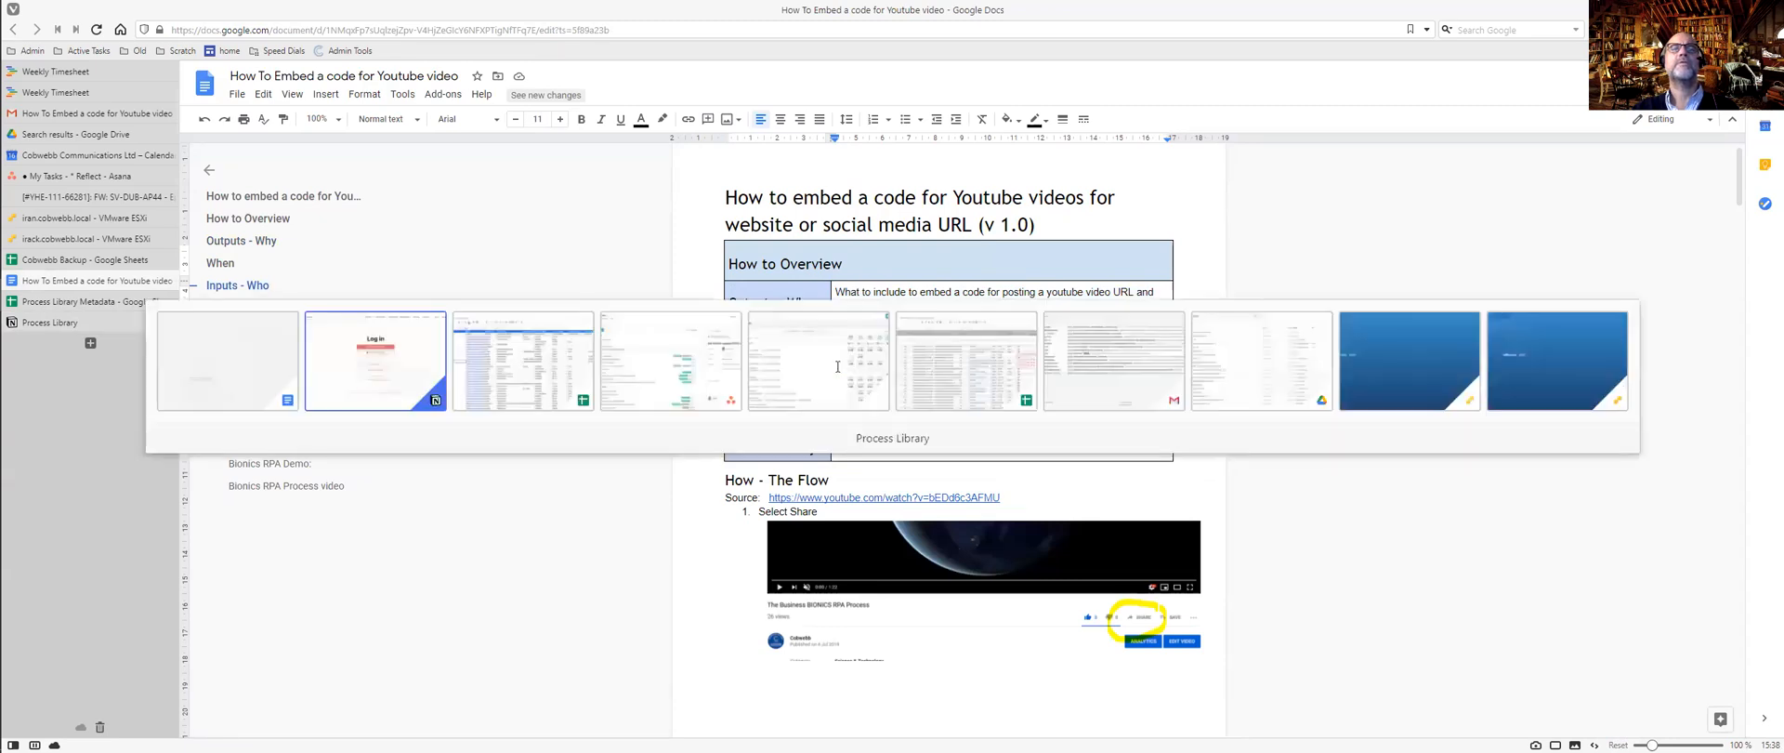
pyautogui.click(869, 415)
pyautogui.hotkey('ctrl', 'v')
# Start filling the Inputs - What property with 'A Youtube Video'.
pyautogui.hotkey('ctrl', 'Tab')
pyautogui.moveTo(1088, 398); pyautogui.dragTo(836, 398)
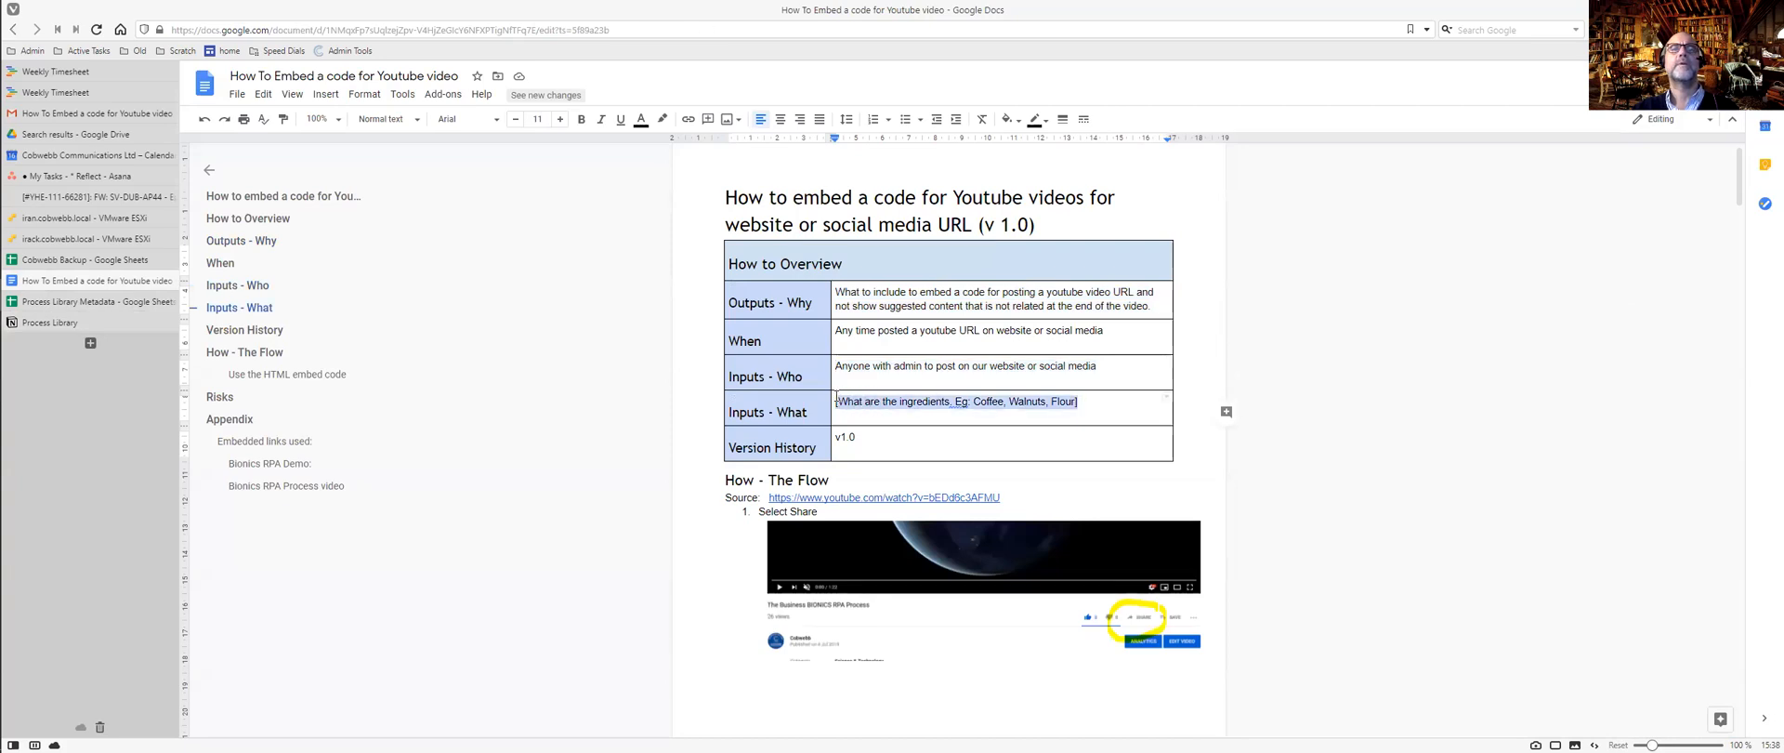
pyautogui.hotkey('ctrl', 'Tab')
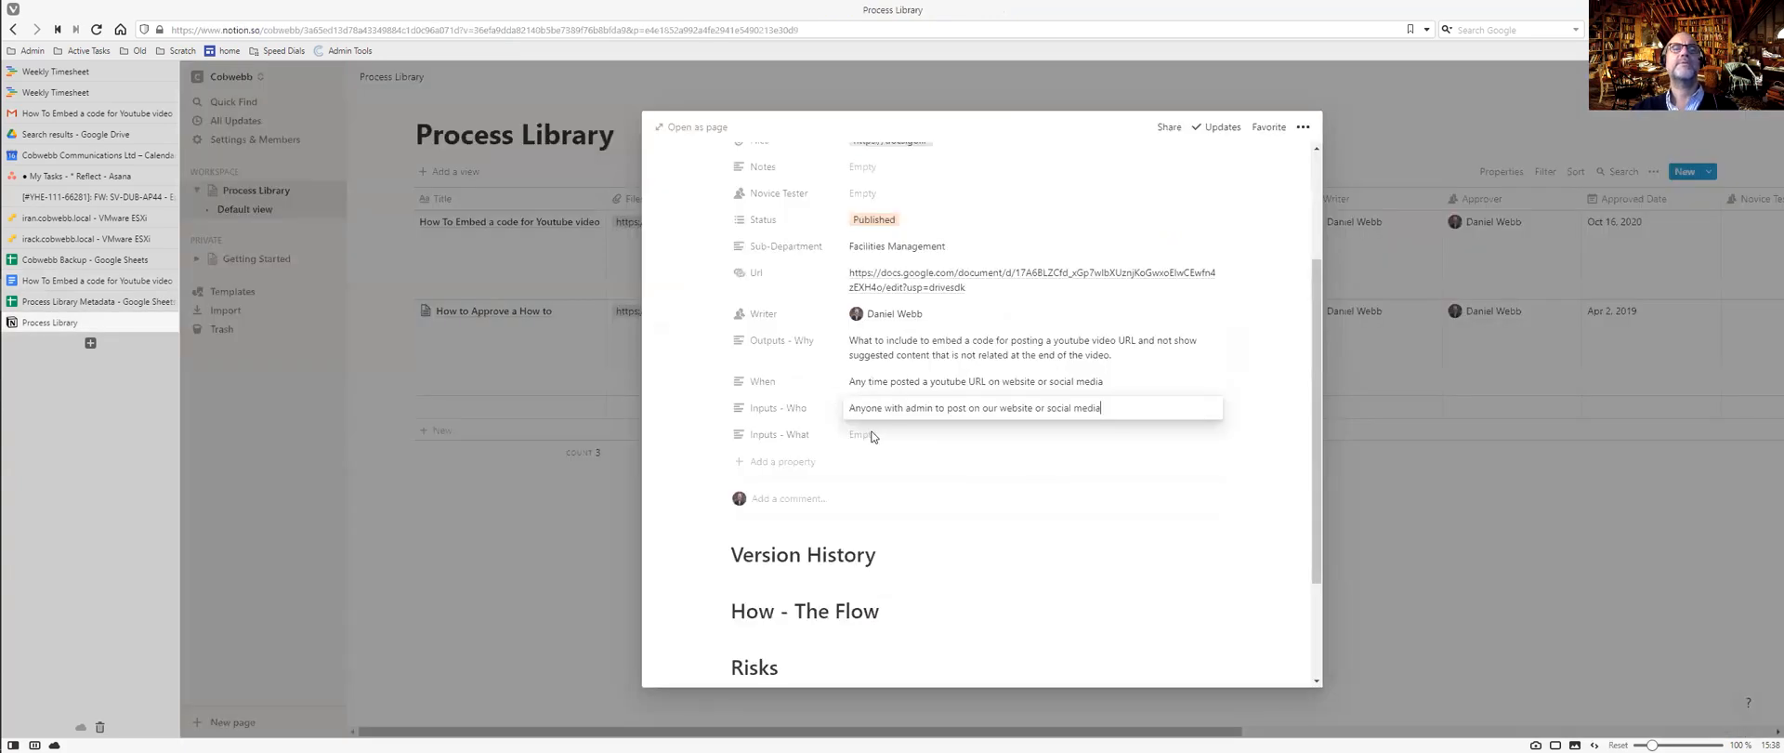
pyautogui.click(870, 436)
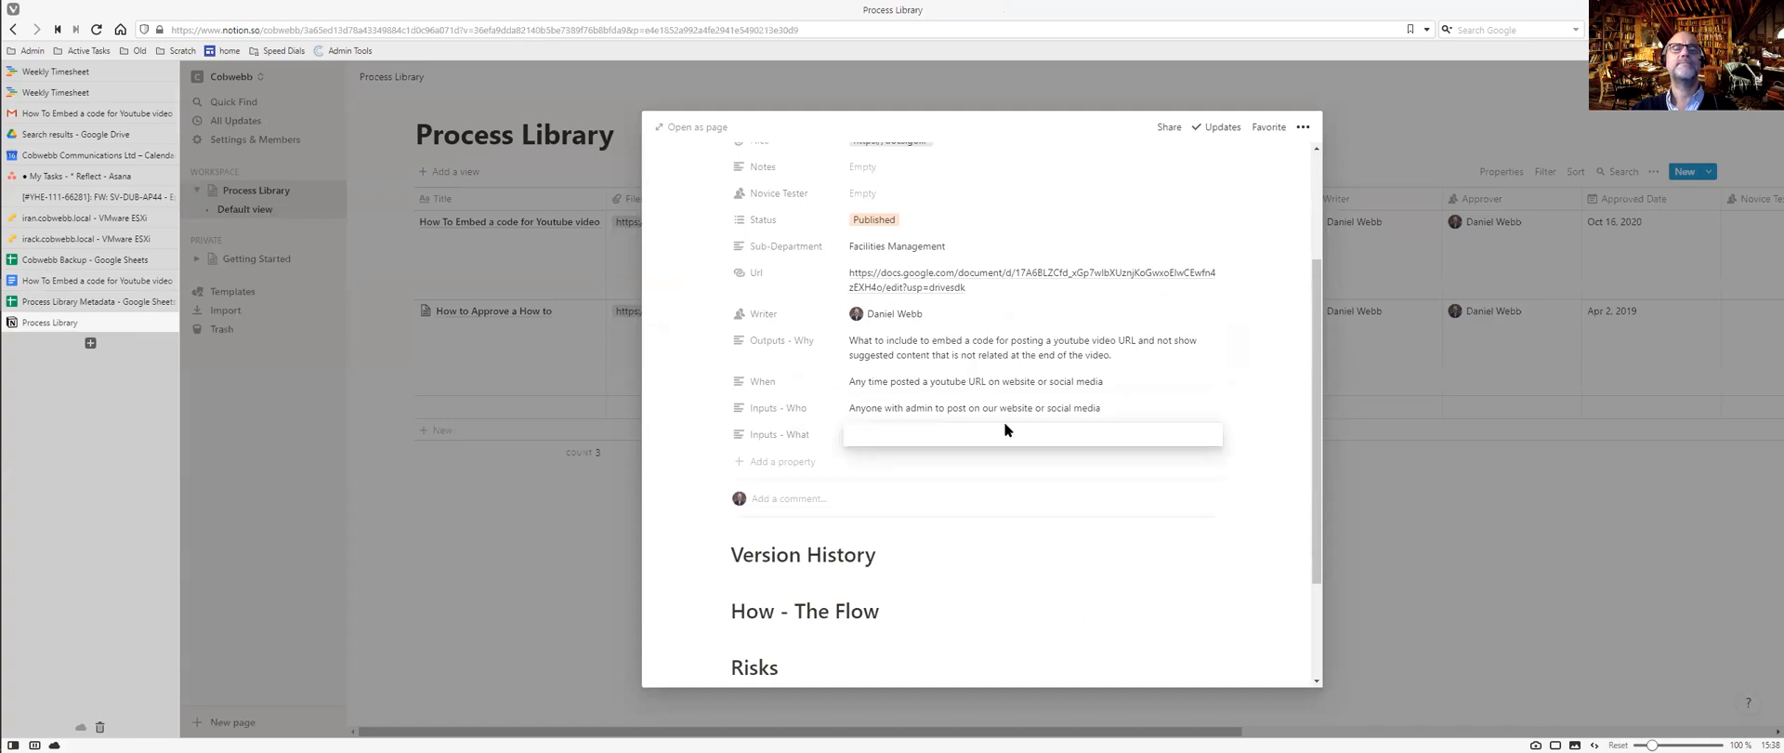
pyautogui.hotkey('ctrl', 'Tab')
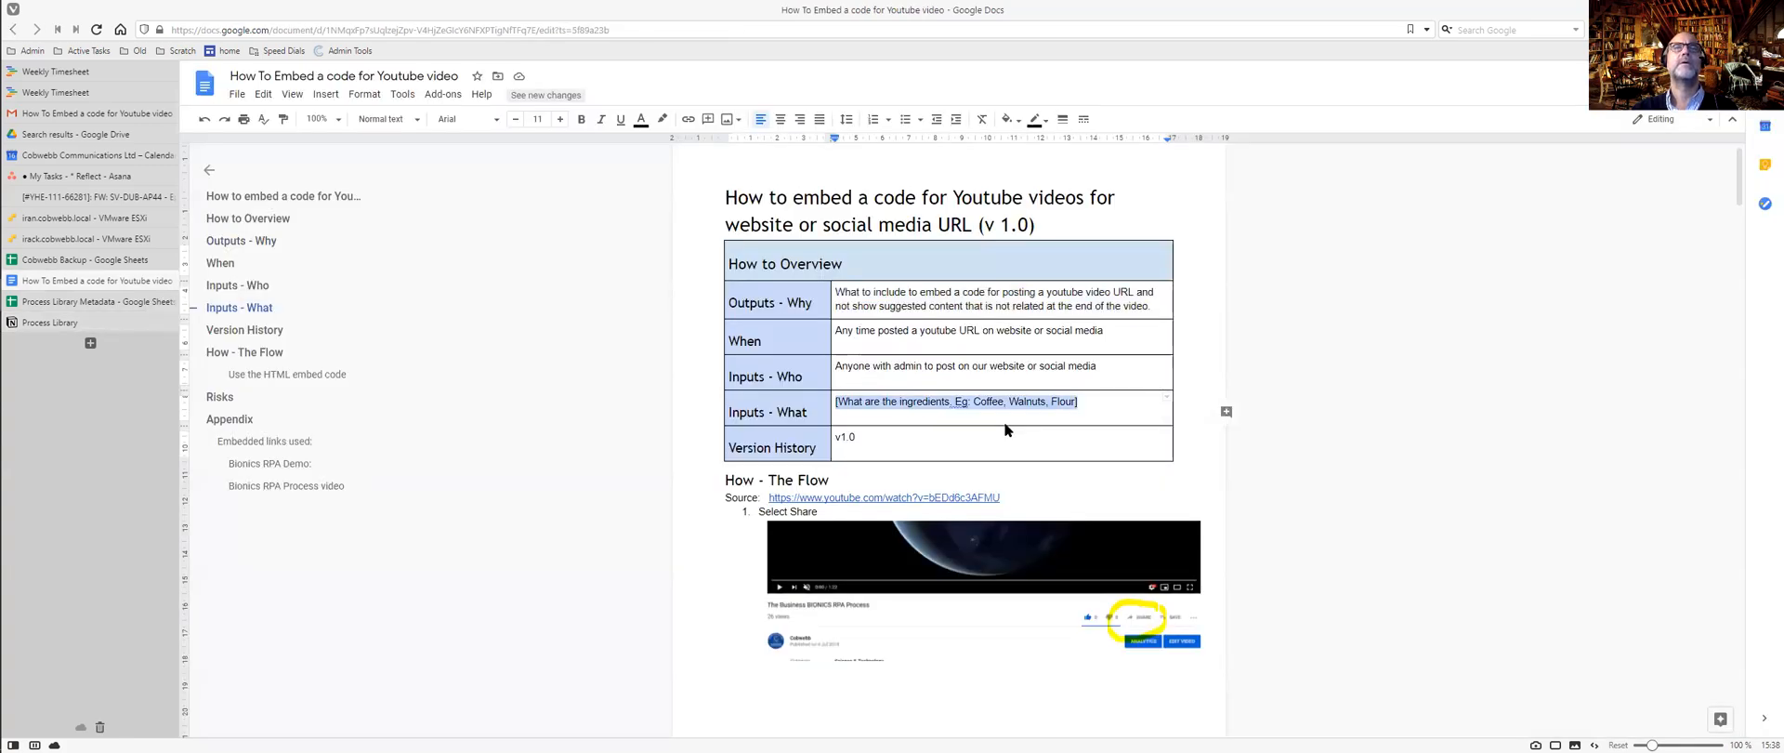
pyautogui.hotkey('ctrl', 'Tab')
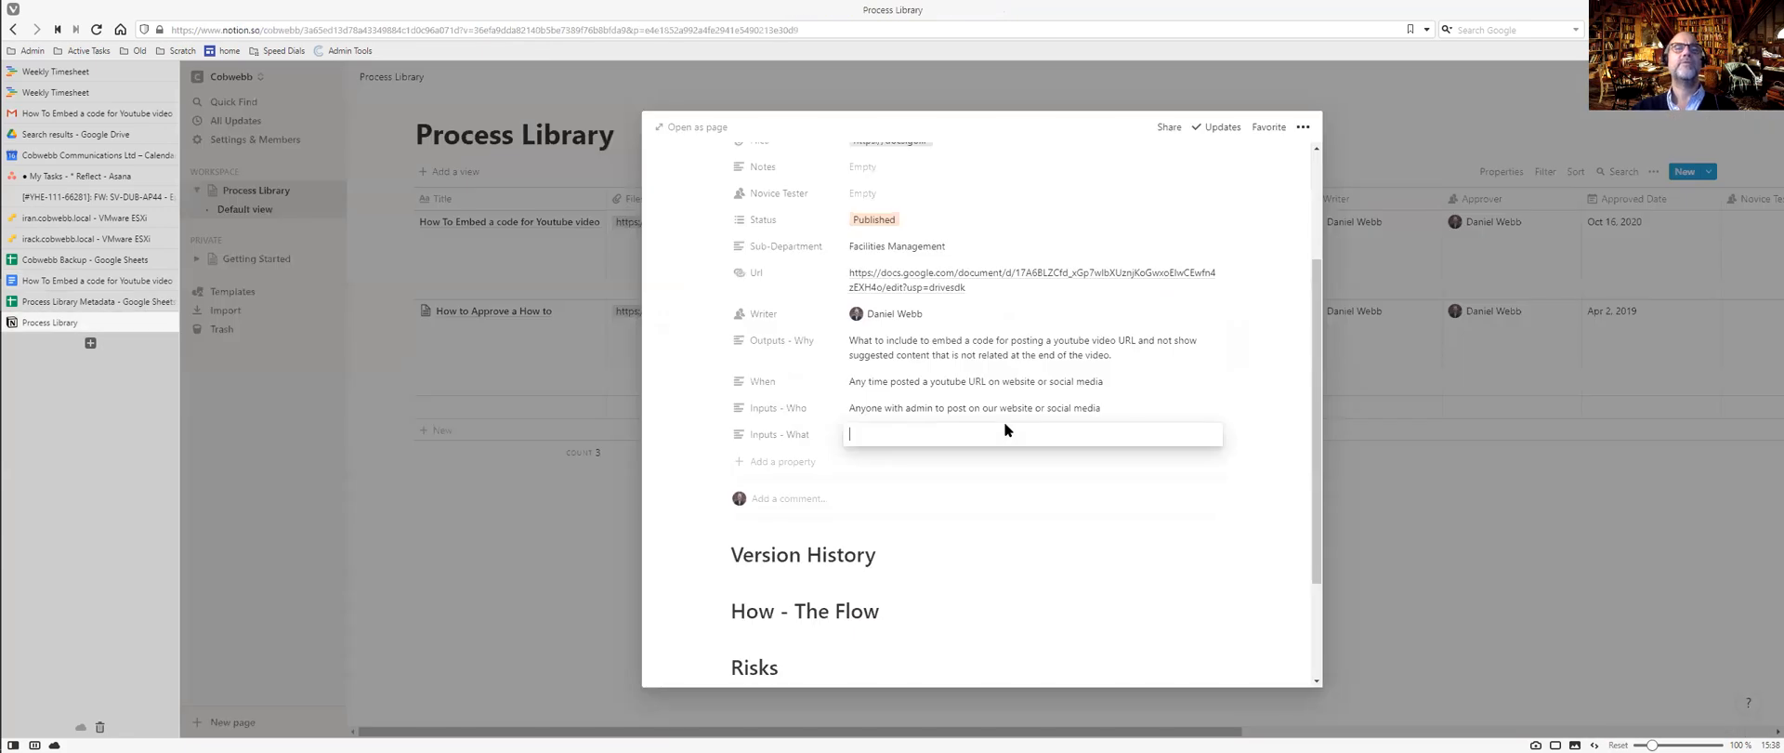
pyautogui.write('A Youtube Vide')
pyautogui.press('Return')
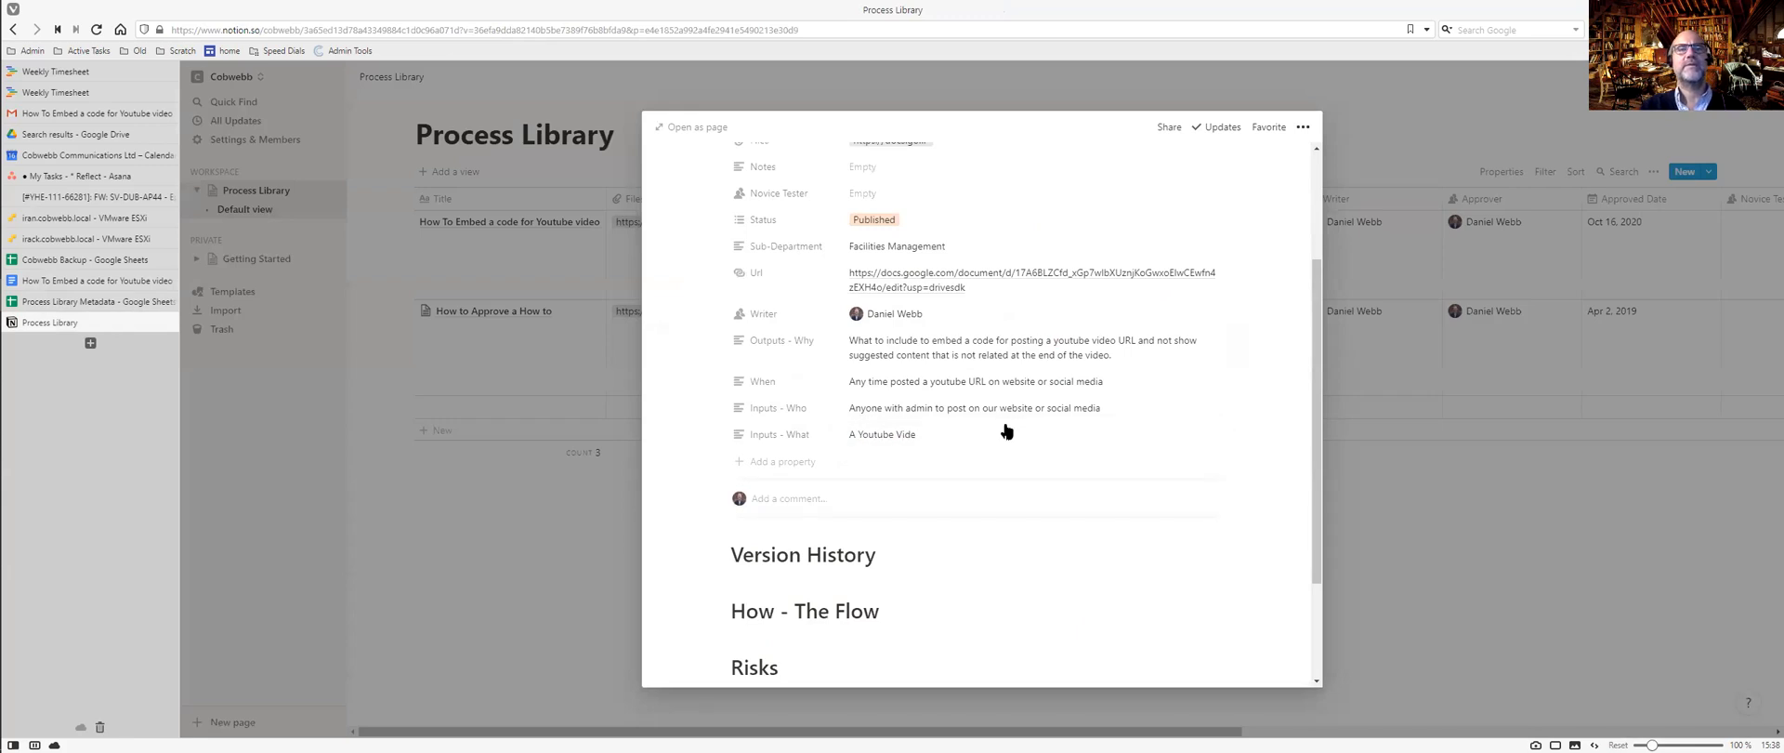
# Finish Inputs - What as 'A Youtube Video' plus a second line 'A Website to embed it in'.
pyautogui.click(940, 433)
pyautogui.write('o')
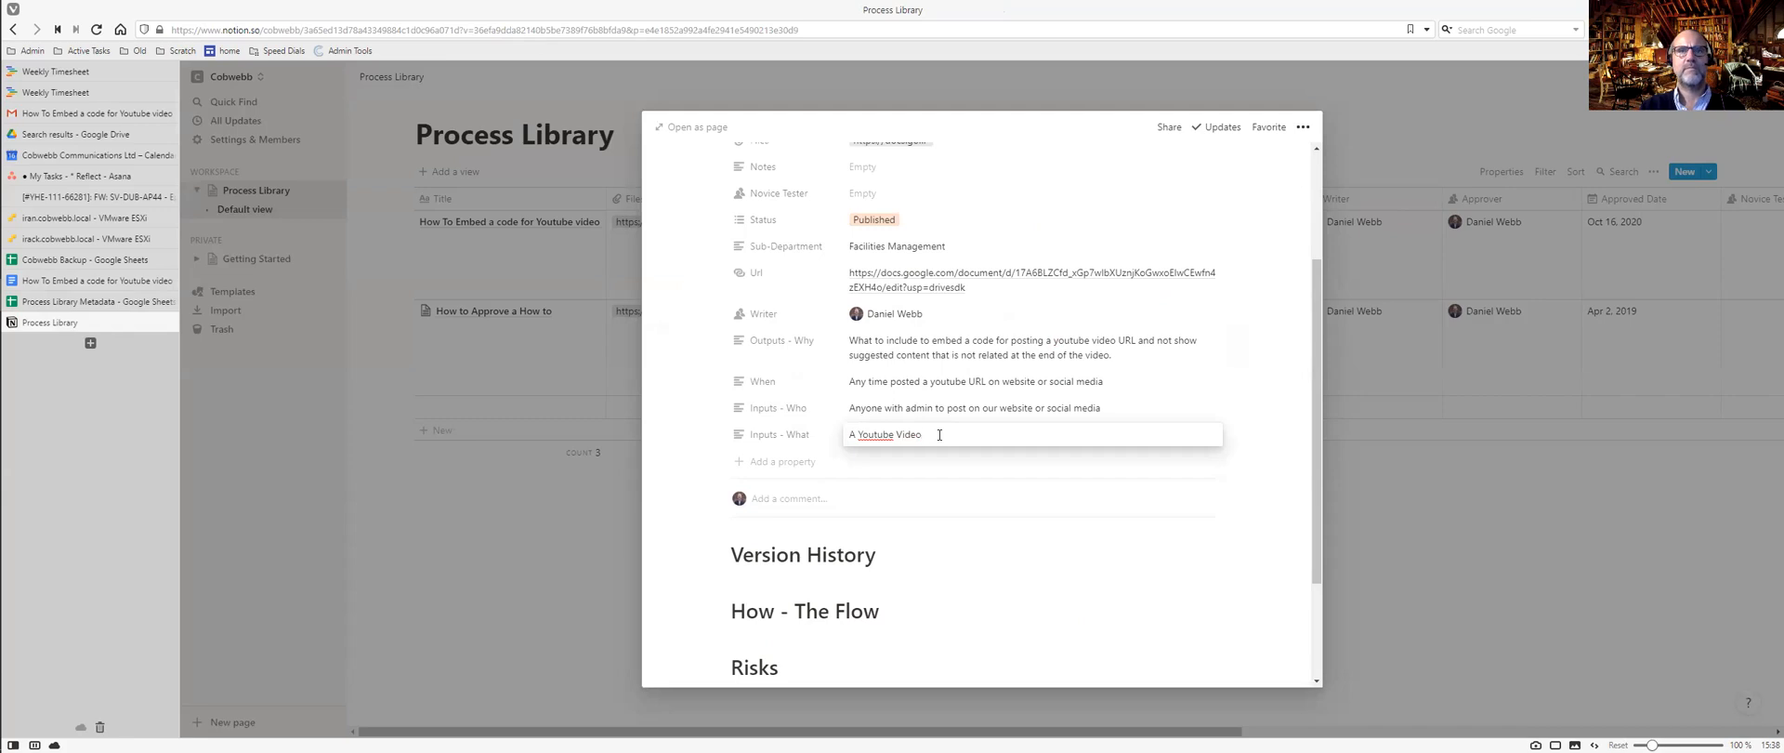
pyautogui.hotkey('shift', 'Return')
pyautogui.write('A ')
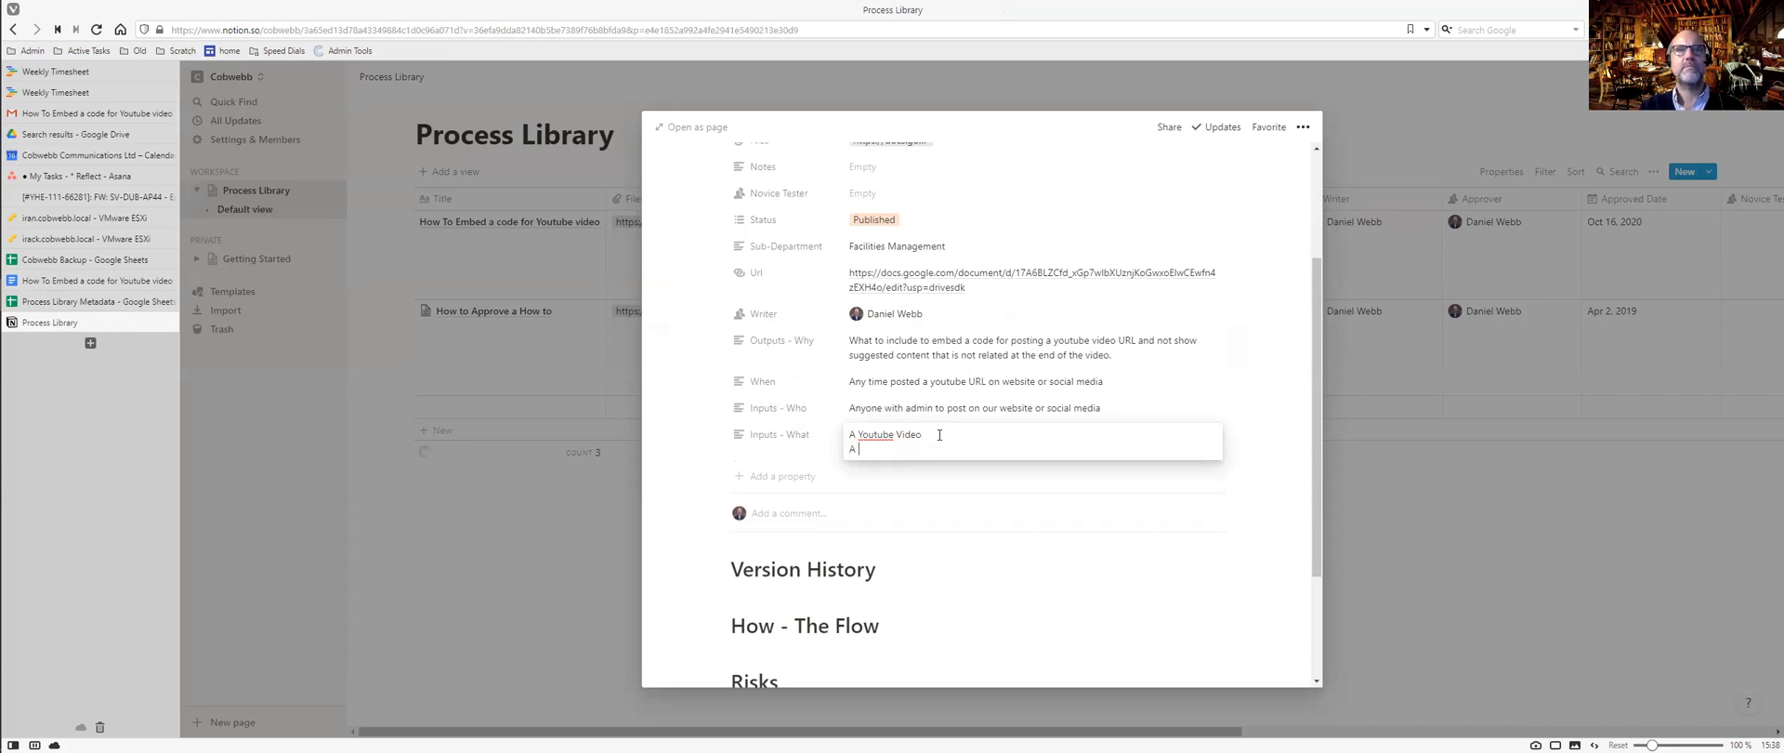
pyautogui.write('We')
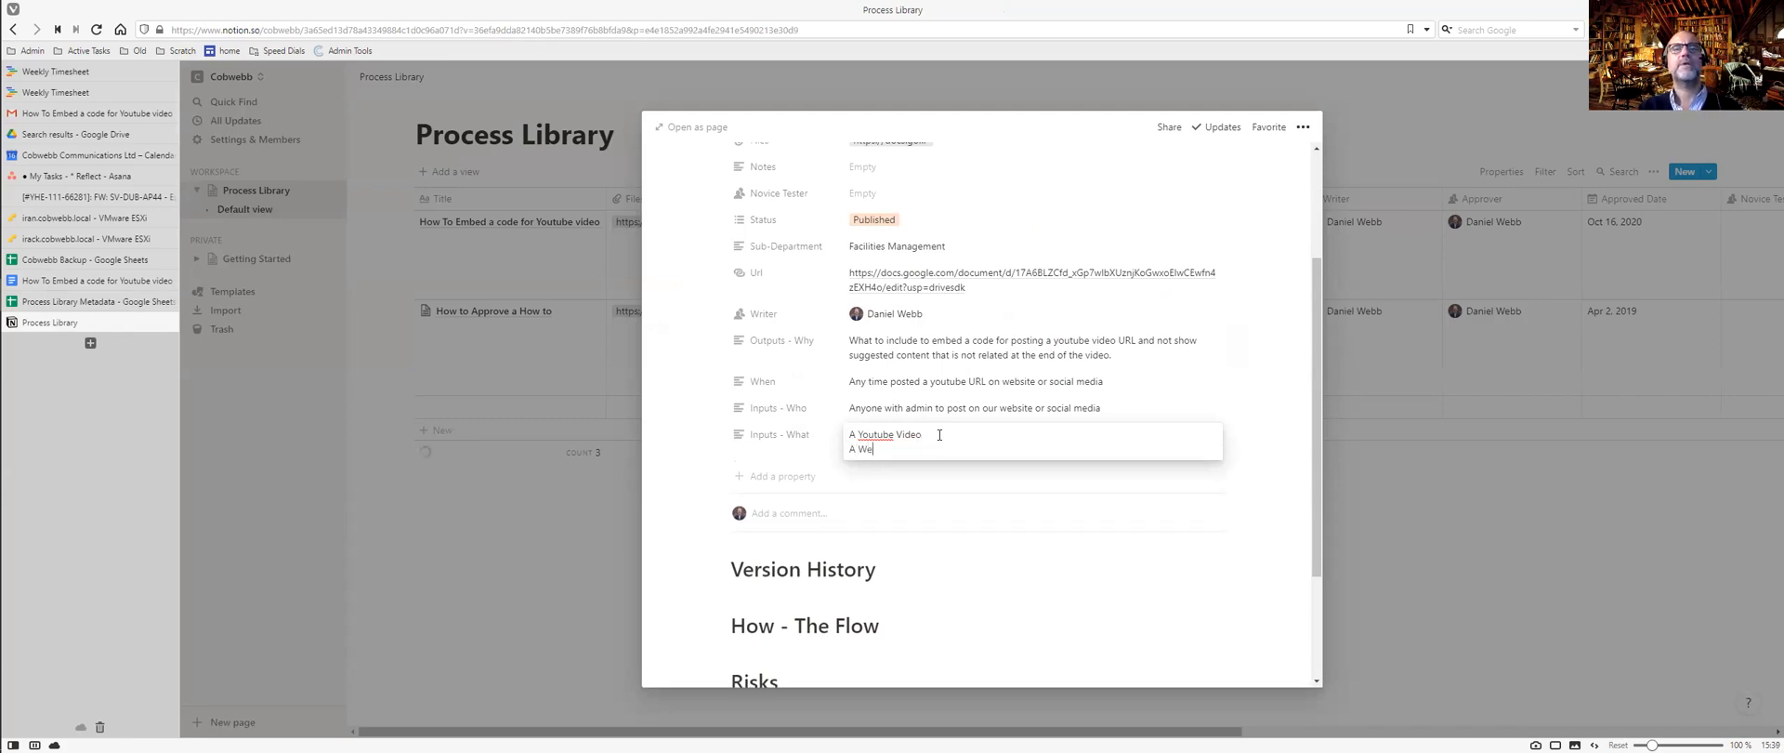
pyautogui.write('bsite to embed it in')
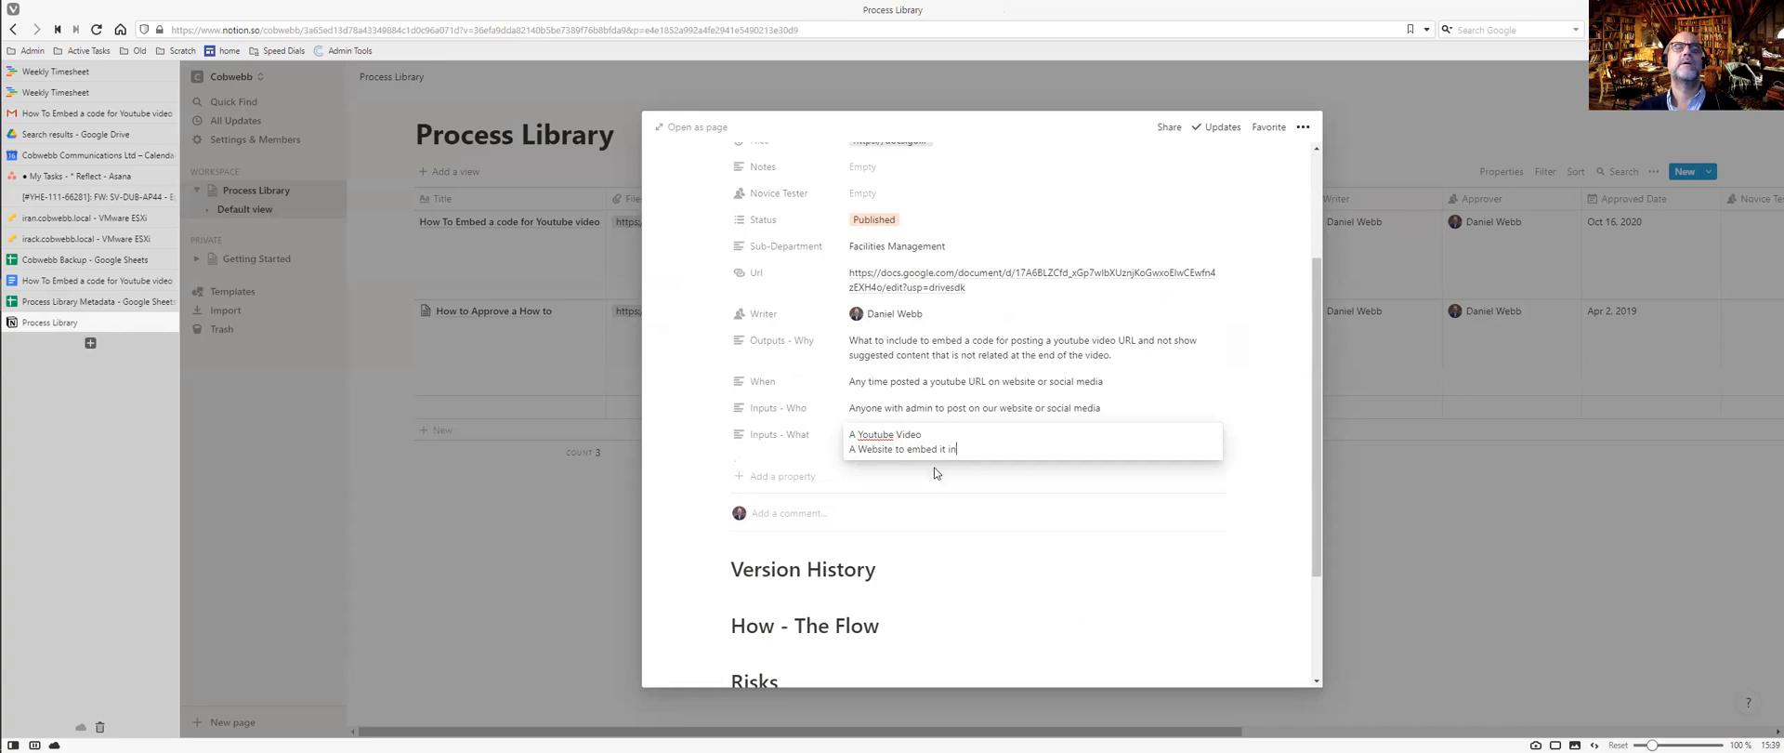
pyautogui.click(948, 580)
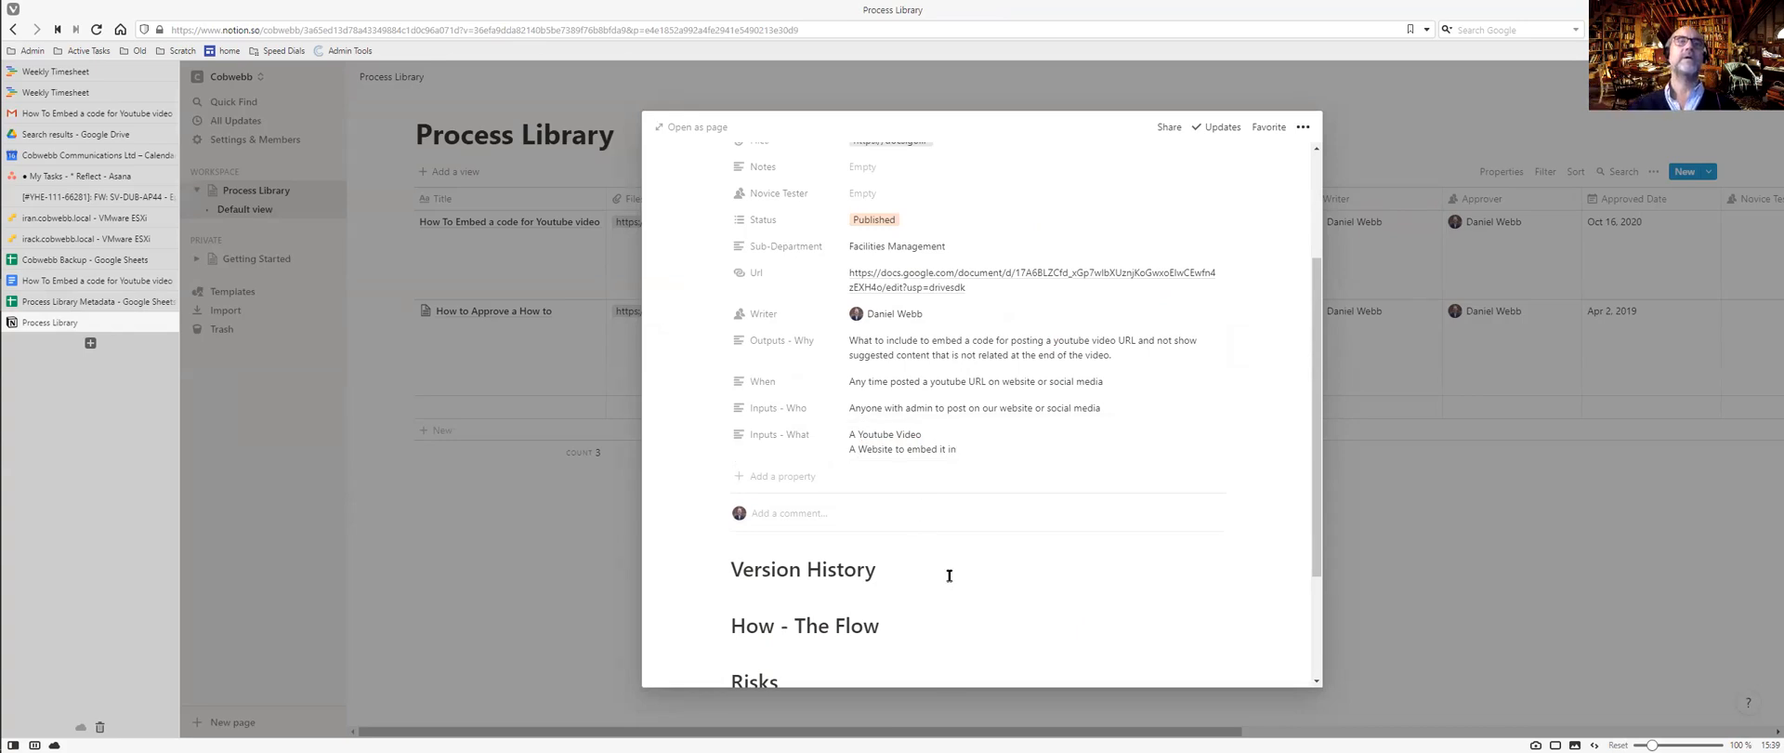
pyautogui.hotkey('ctrl', 'Tab')
pyautogui.hotkey('ctrl', 'Tab')
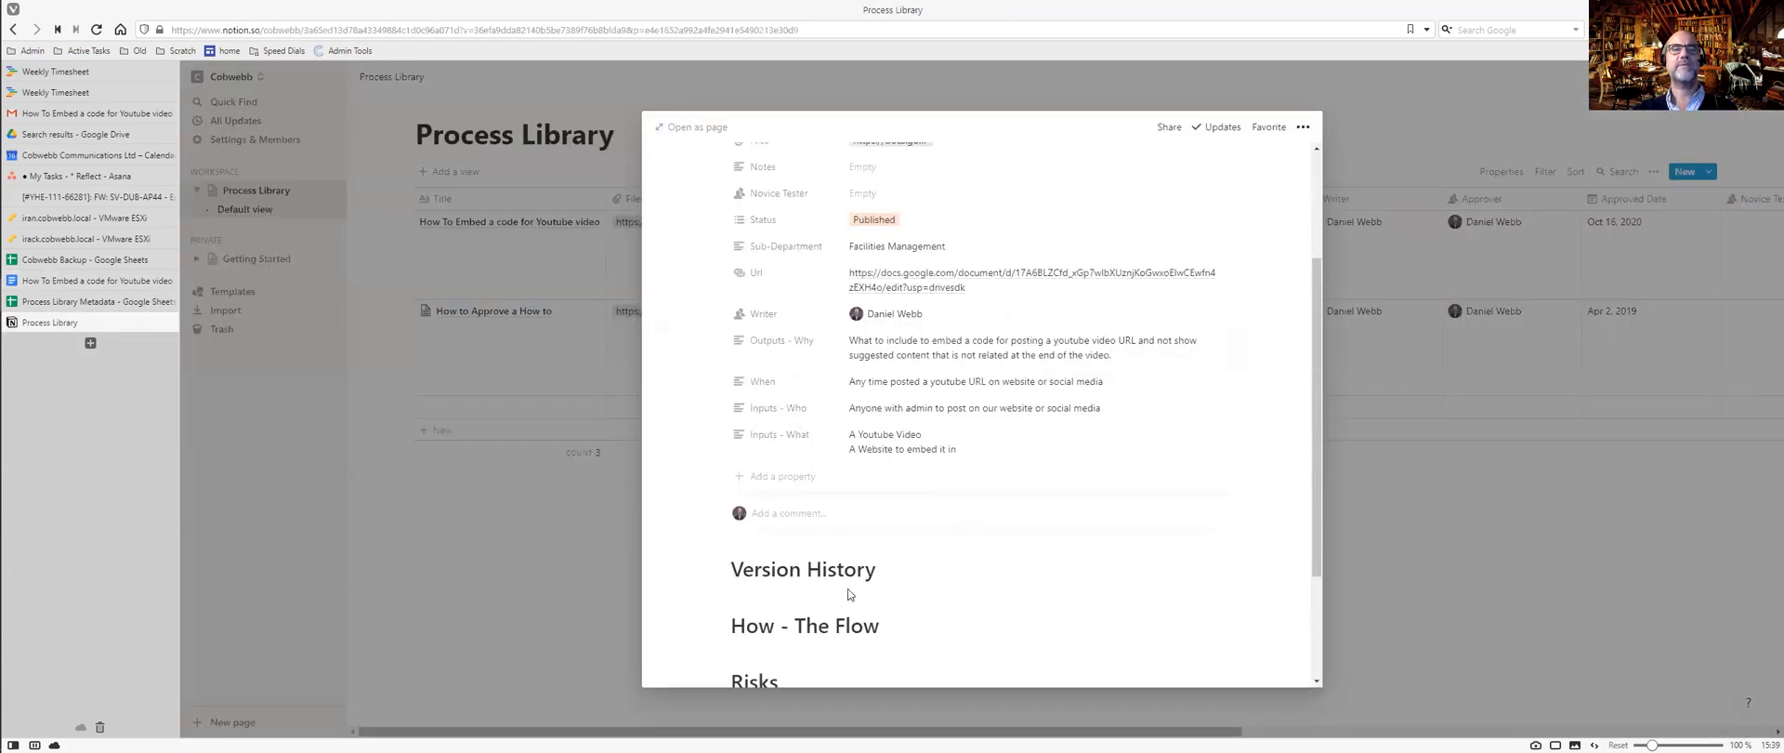
# Add the version V1.0 under the Version History heading.
pyautogui.click(885, 573)
pyautogui.press('Return')
pyautogui.write('V1.0')
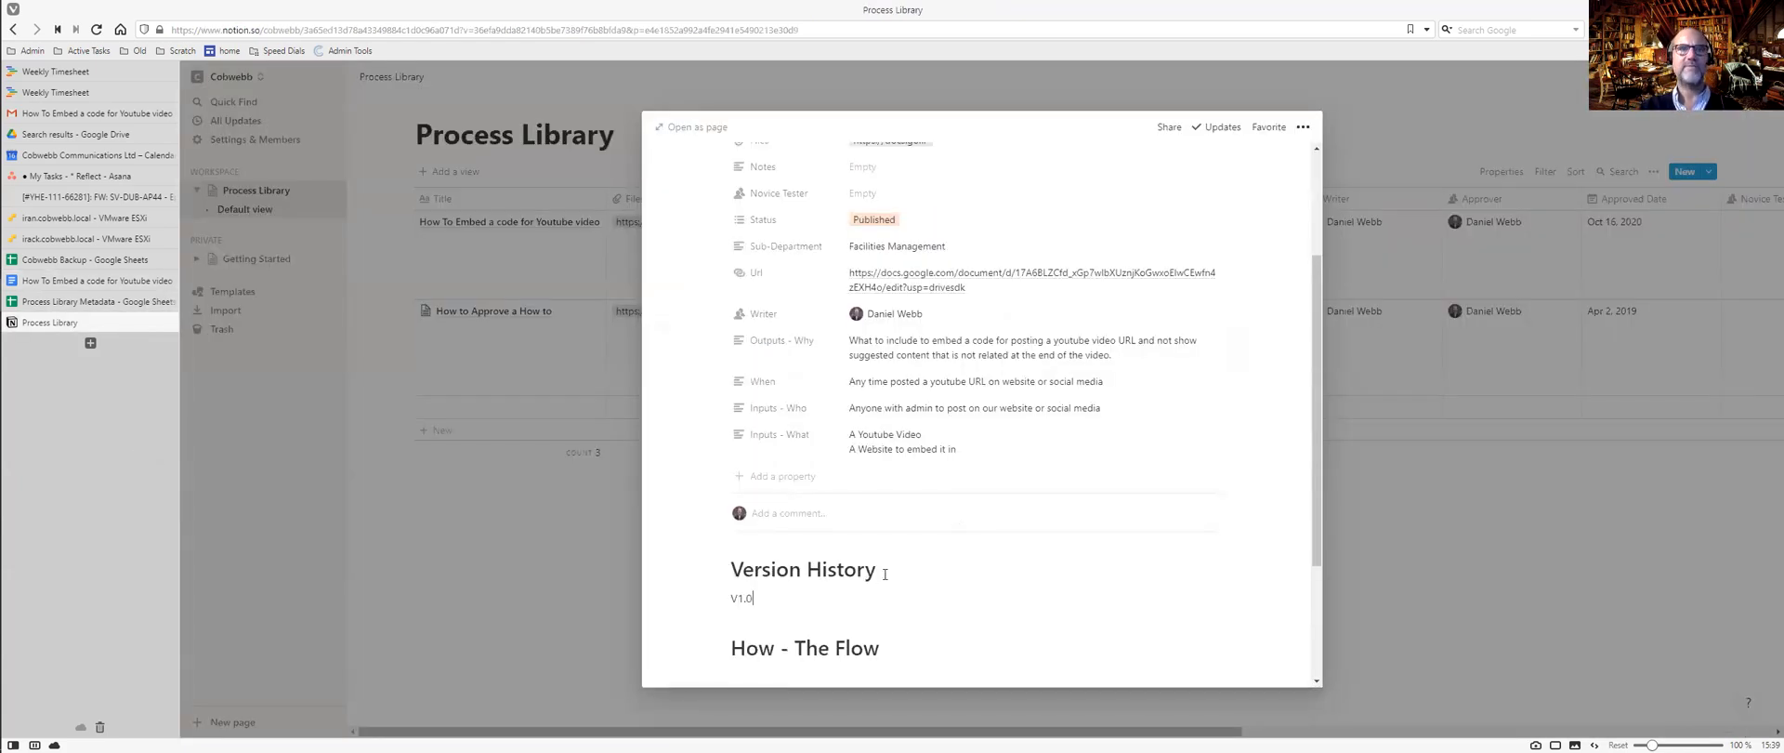
pyautogui.scroll(-3, 884, 573)
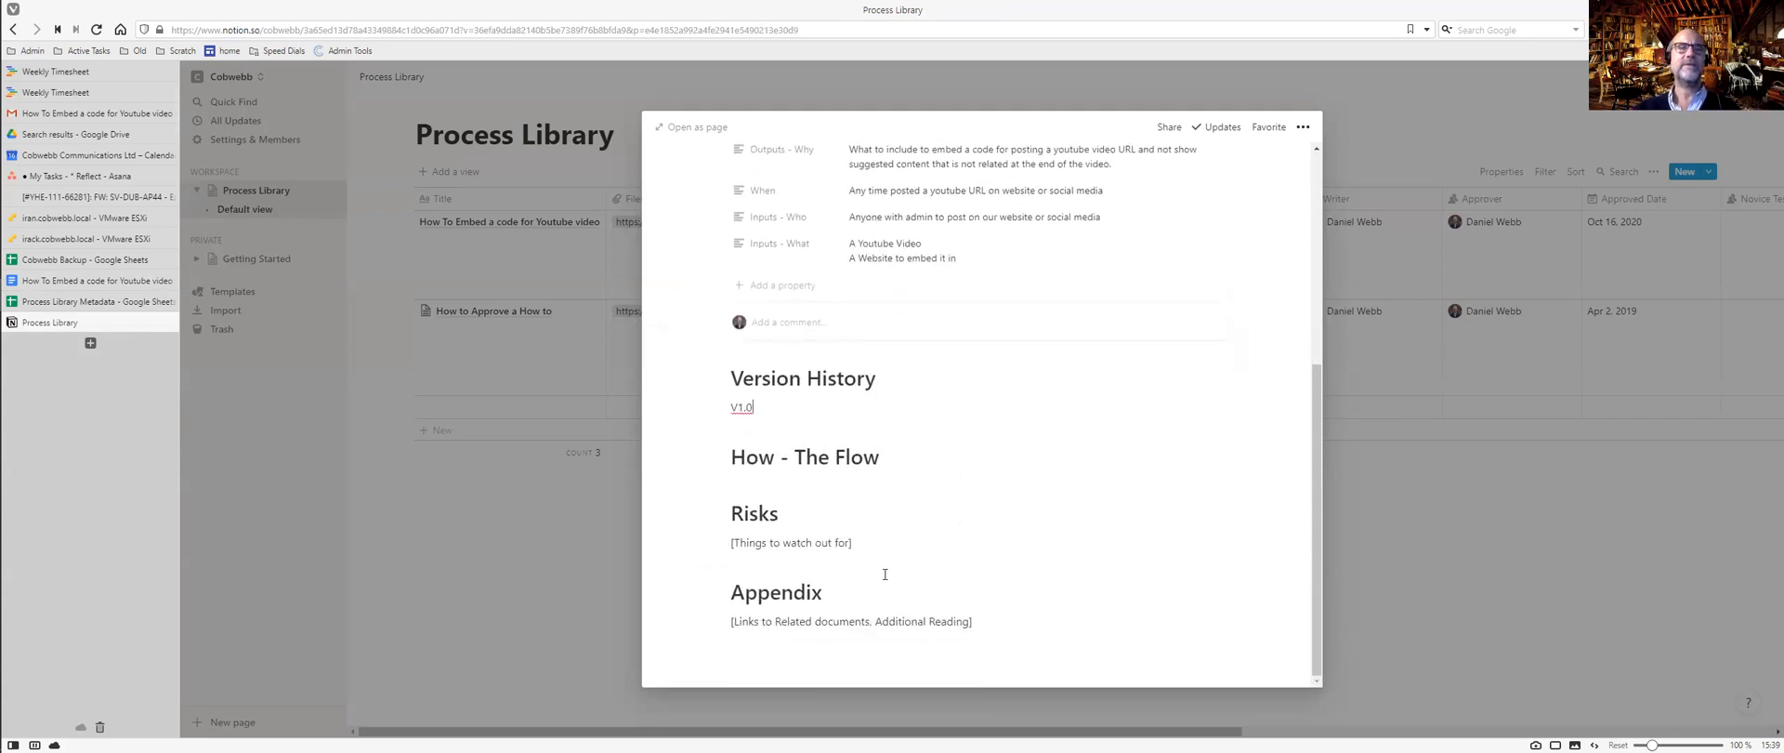
# Copy the flow steps from the Google Doc, down to the youtube-video link.
pyautogui.hotkey('ctrl', 'Tab')
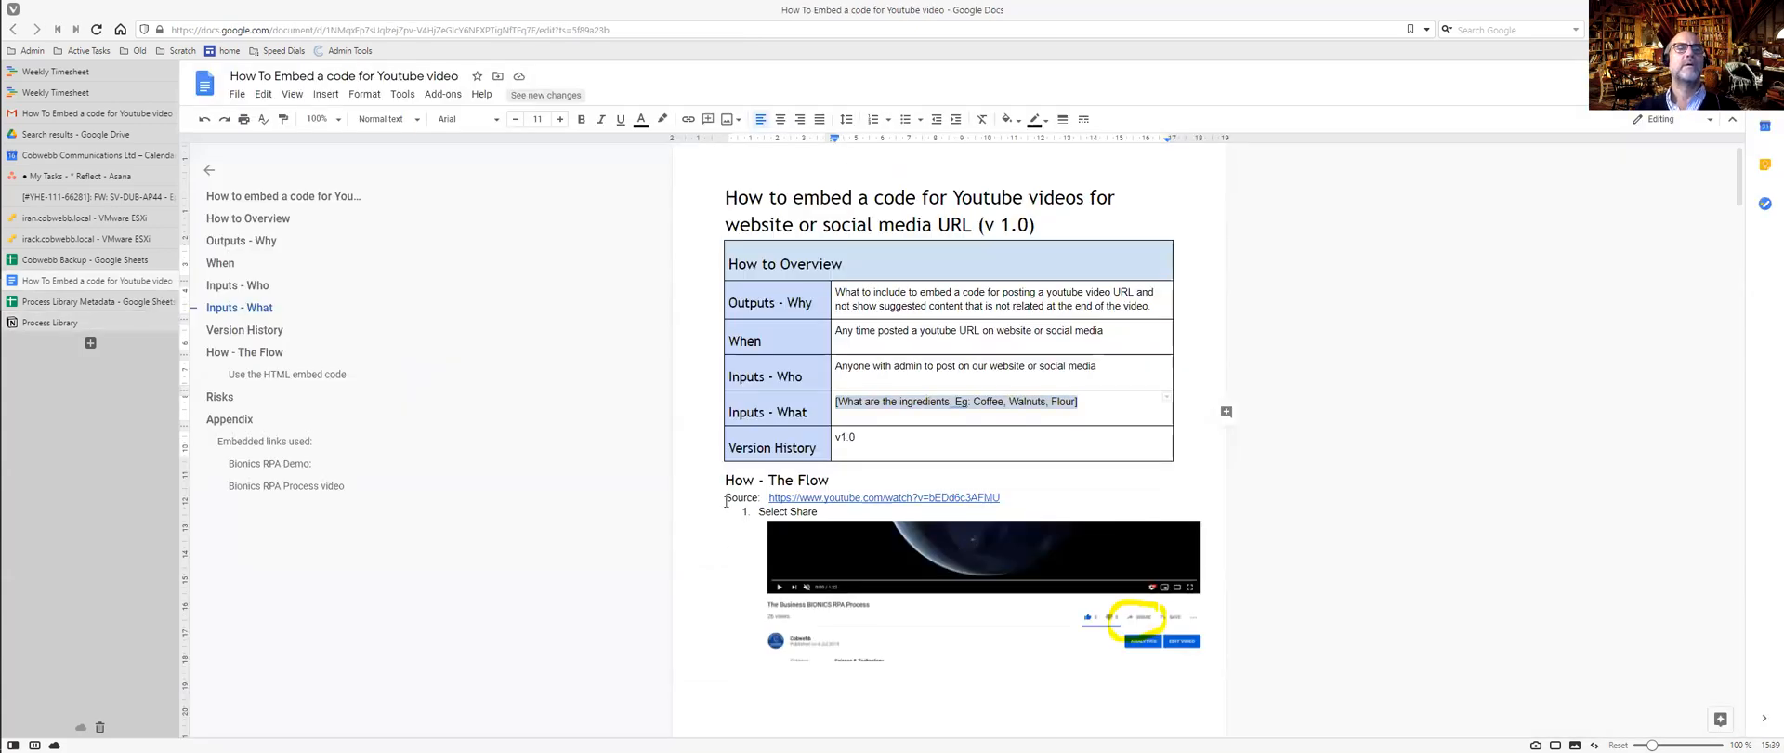
pyautogui.scroll(-15, 908, 557)
pyautogui.scroll(-20, 908, 557)
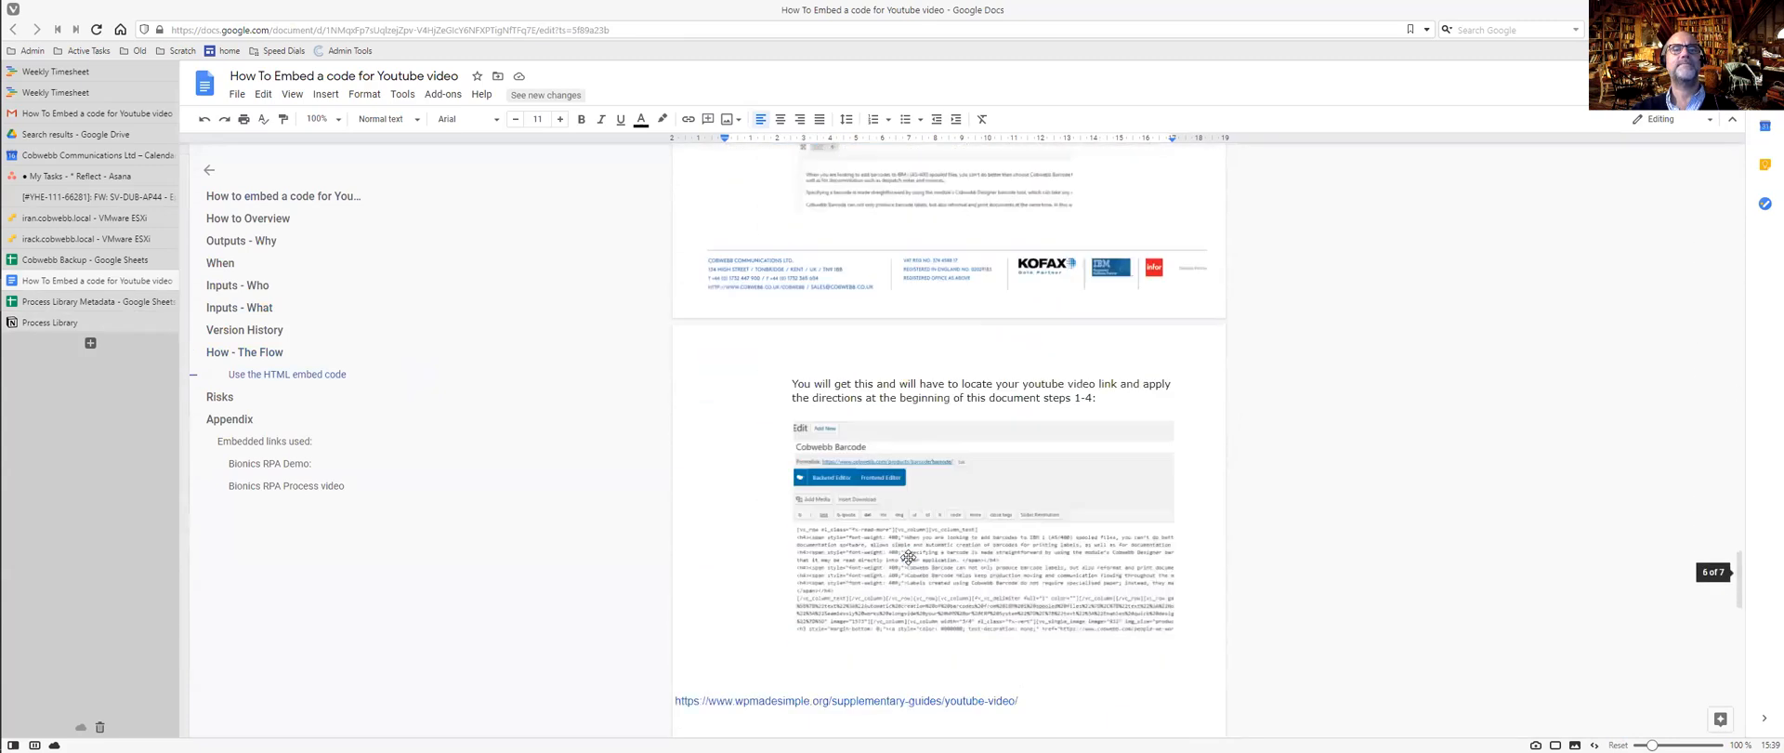
pyautogui.scroll(-5, 907, 557)
pyautogui.scroll(4, 910, 553)
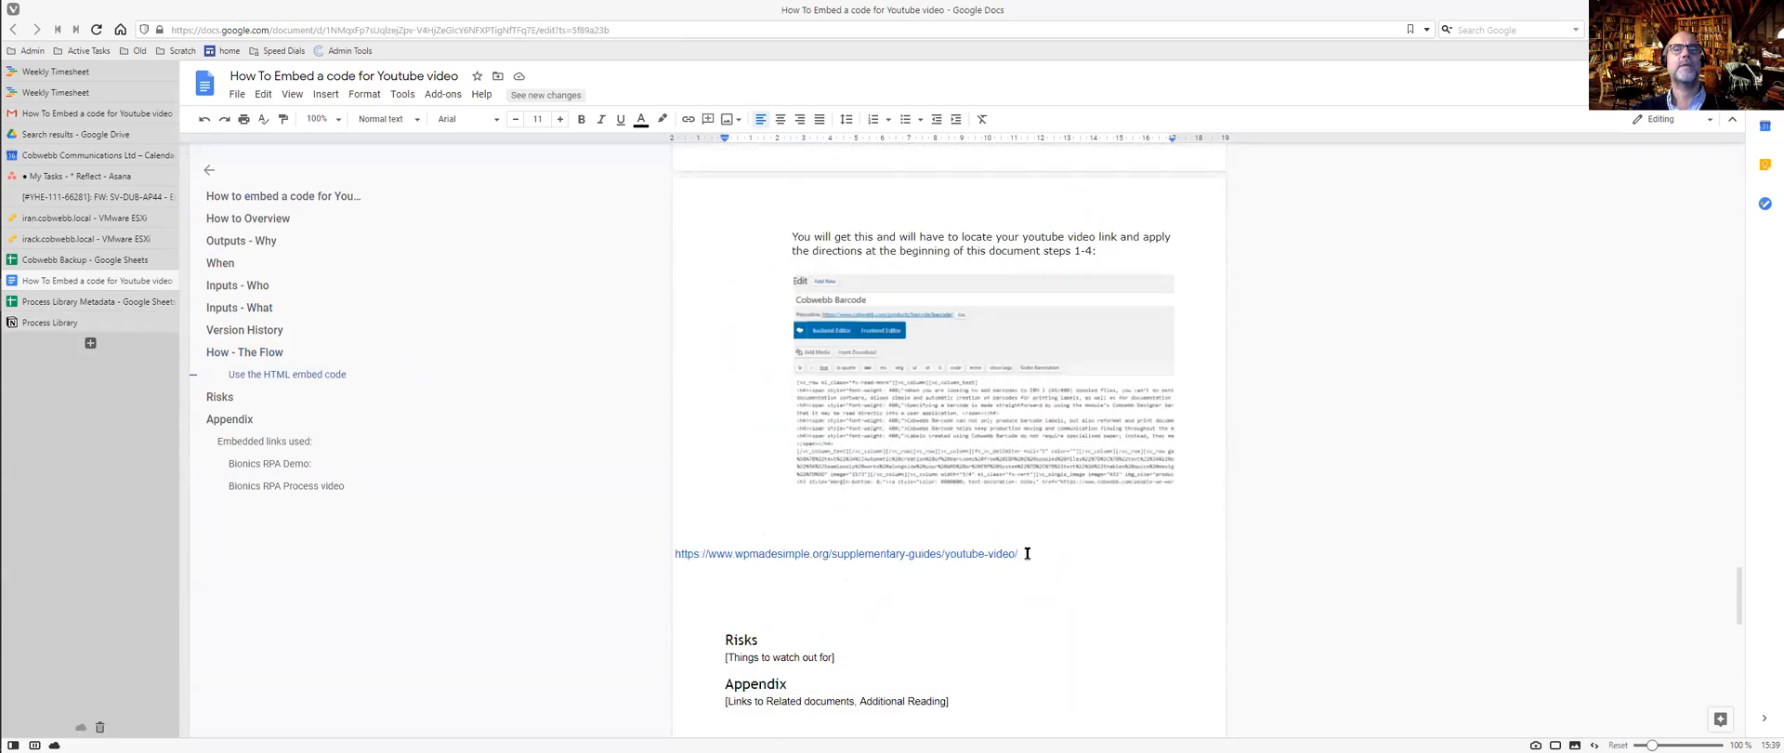
pyautogui.keyDown('shift'); pyautogui.click(1027, 553); pyautogui.keyUp('shift')
pyautogui.hotkey('ctrl', 'Tab')
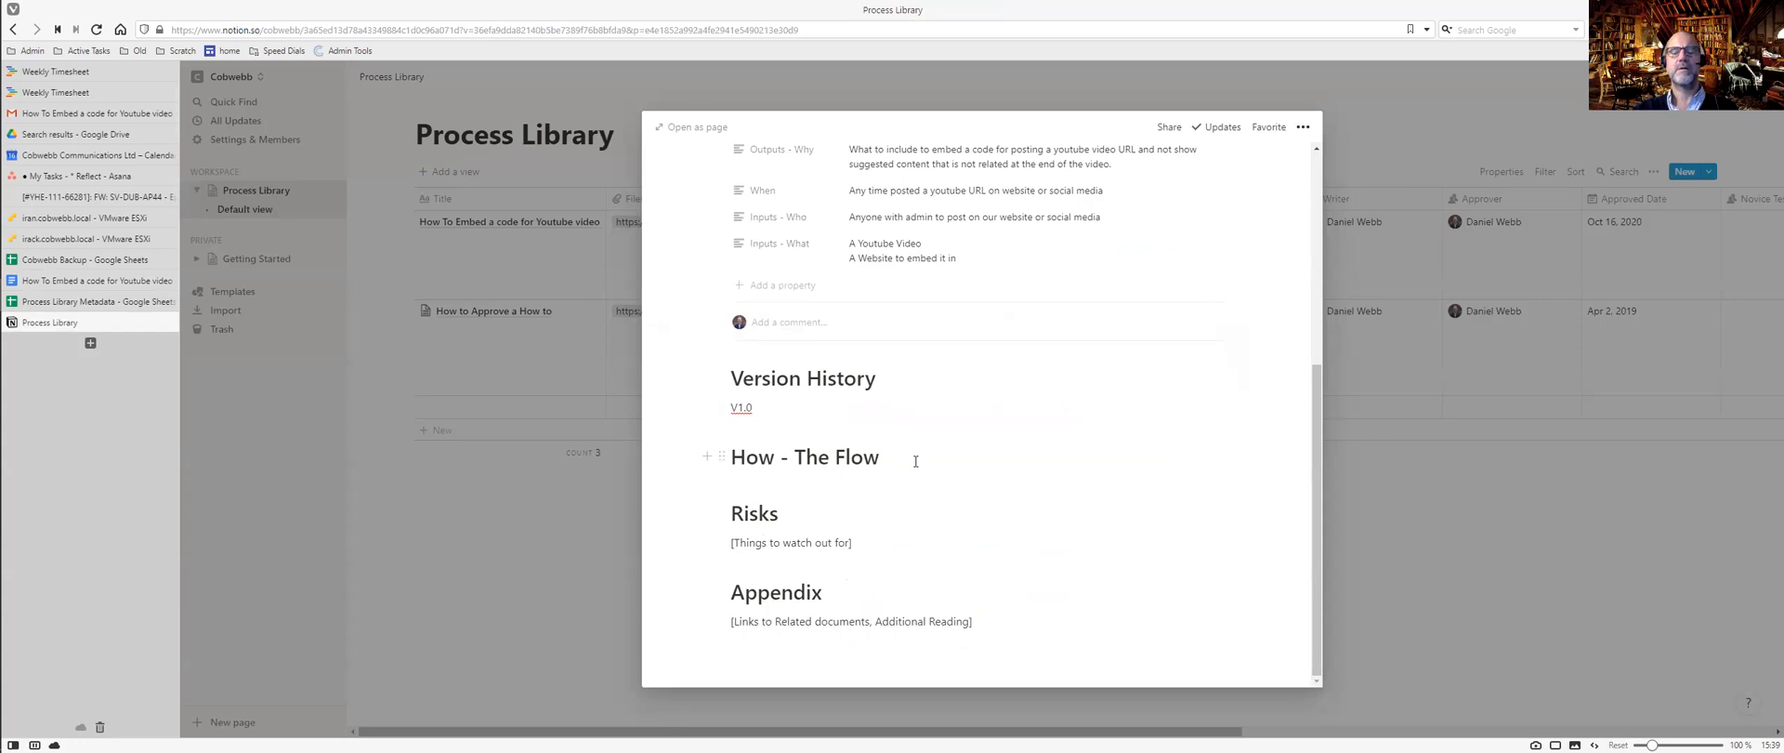
# Paste the flow steps under How - The Flow and remove the blank line above the Source link.
pyautogui.press('Return')
pyautogui.hotkey('ctrl', 'v')
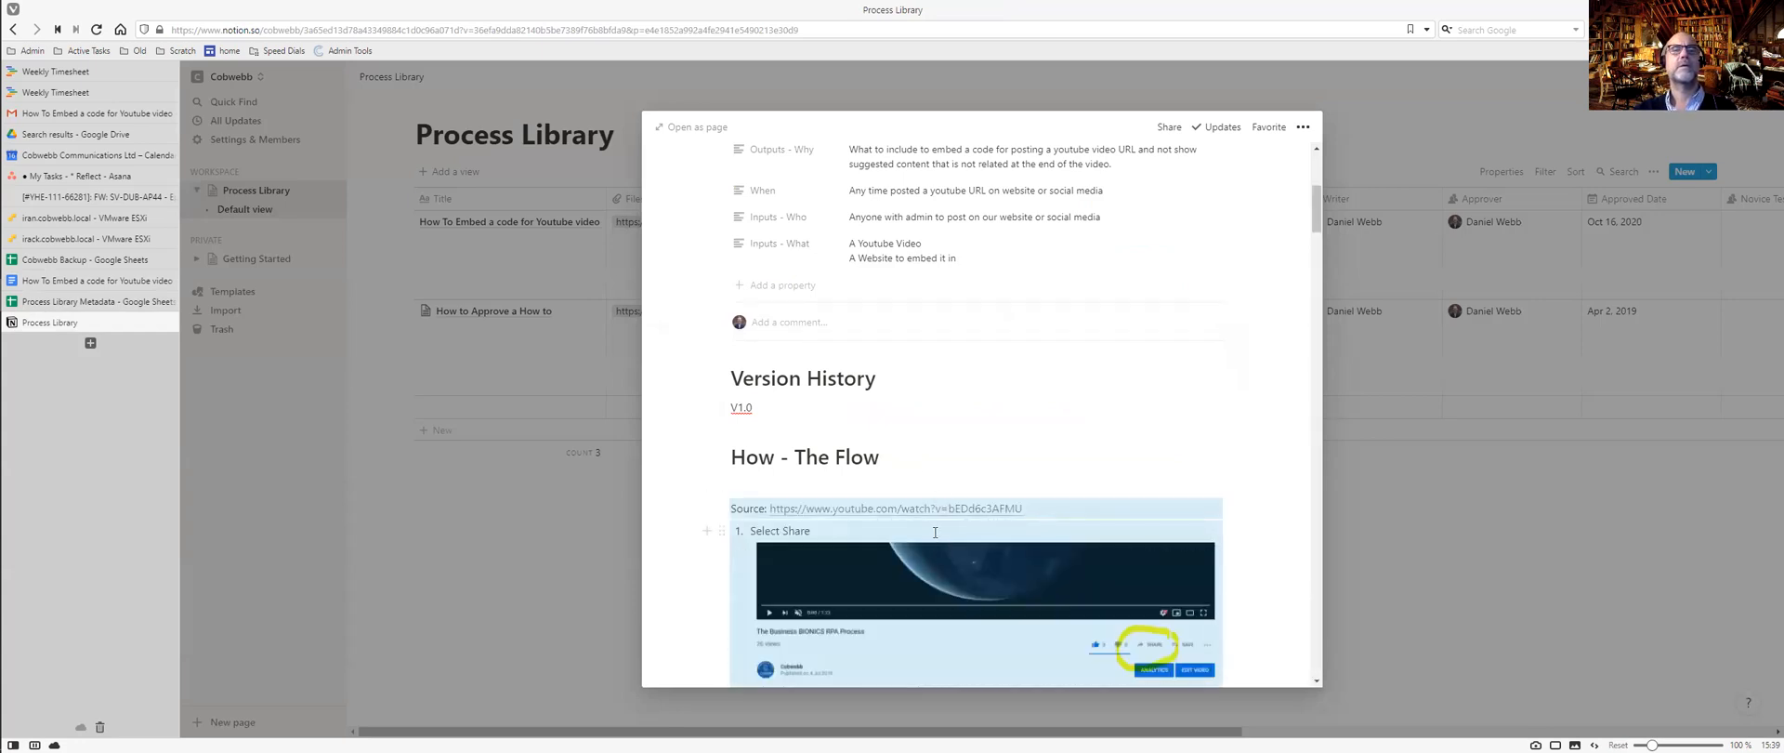
pyautogui.click(934, 531)
pyautogui.click(839, 487)
pyautogui.press('BackSpace')
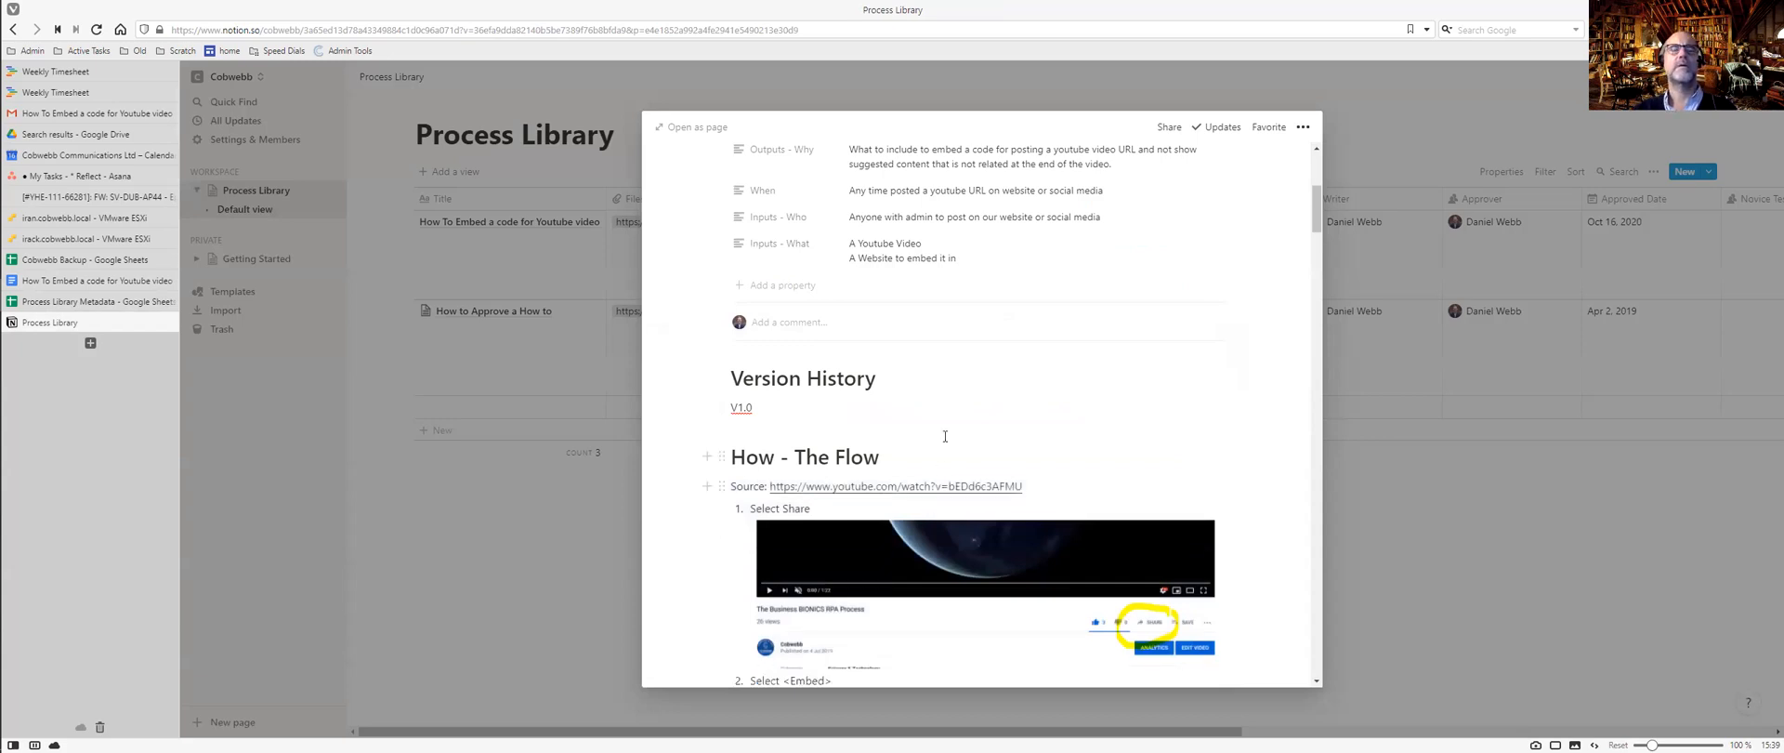
pyautogui.scroll(-8, 1011, 430)
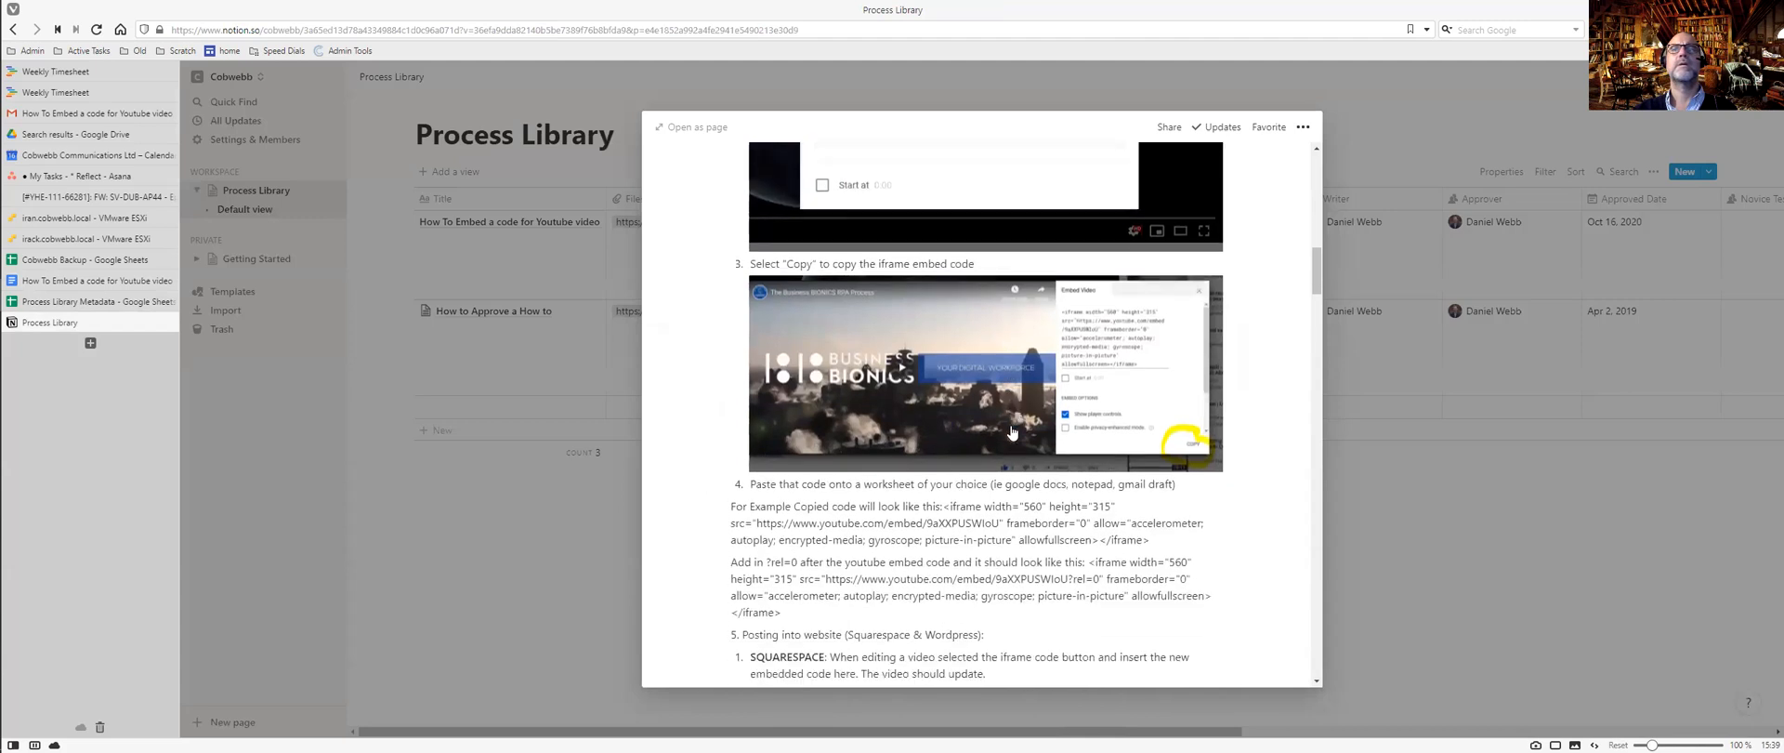
pyautogui.scroll(-4, 1012, 432)
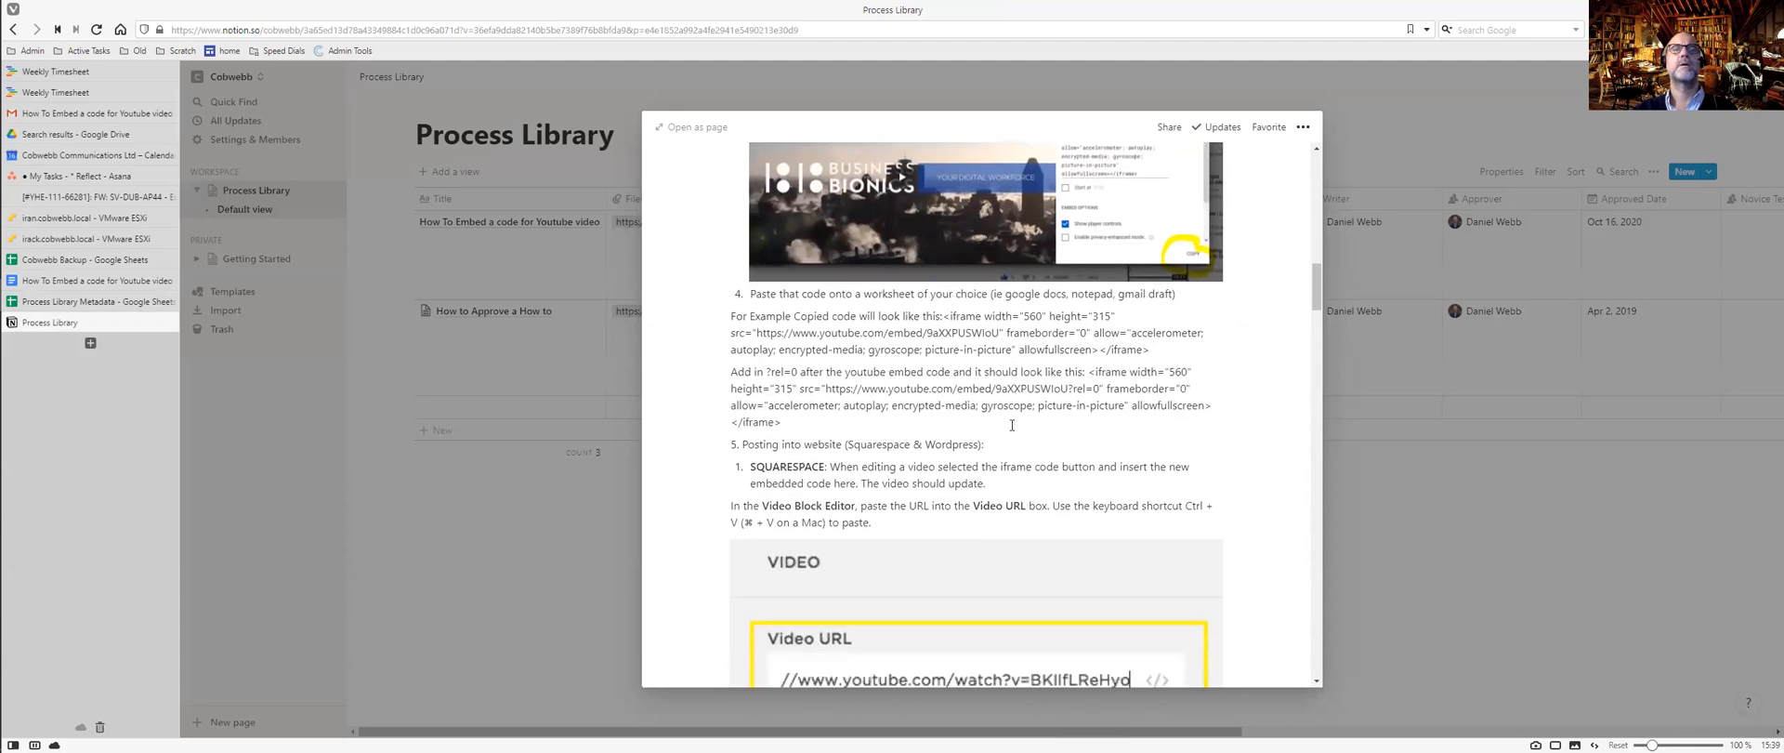
# Delete the first plain-text iframe example code after 'look like this:'.
pyautogui.hotkey('ctrl', 'Tab')
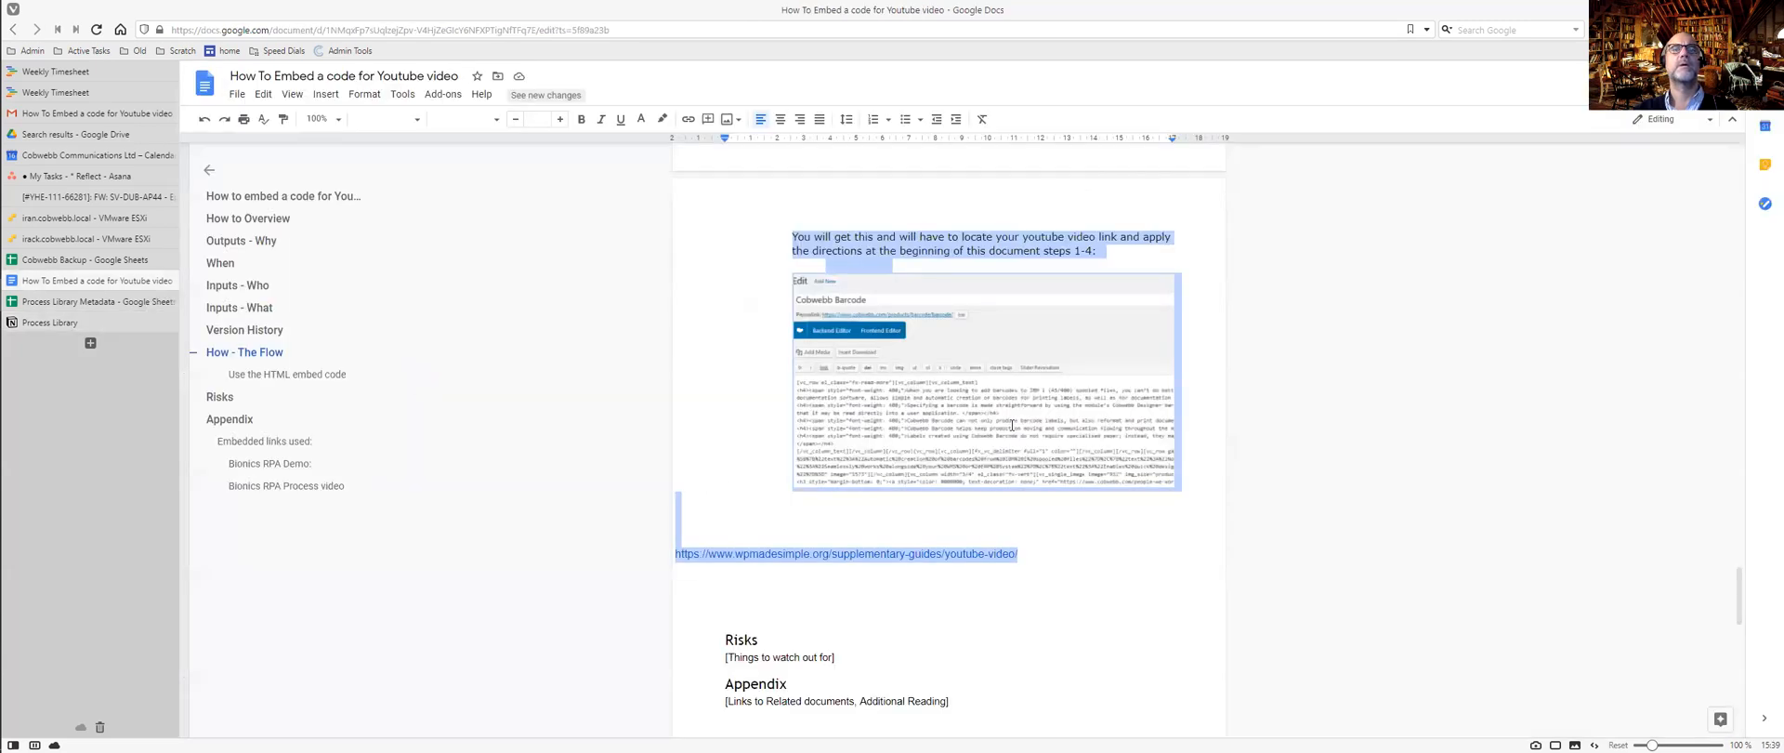
pyautogui.hotkey('ctrl', 'Tab')
pyautogui.moveTo(946, 316); pyautogui.dragTo(950, 397)
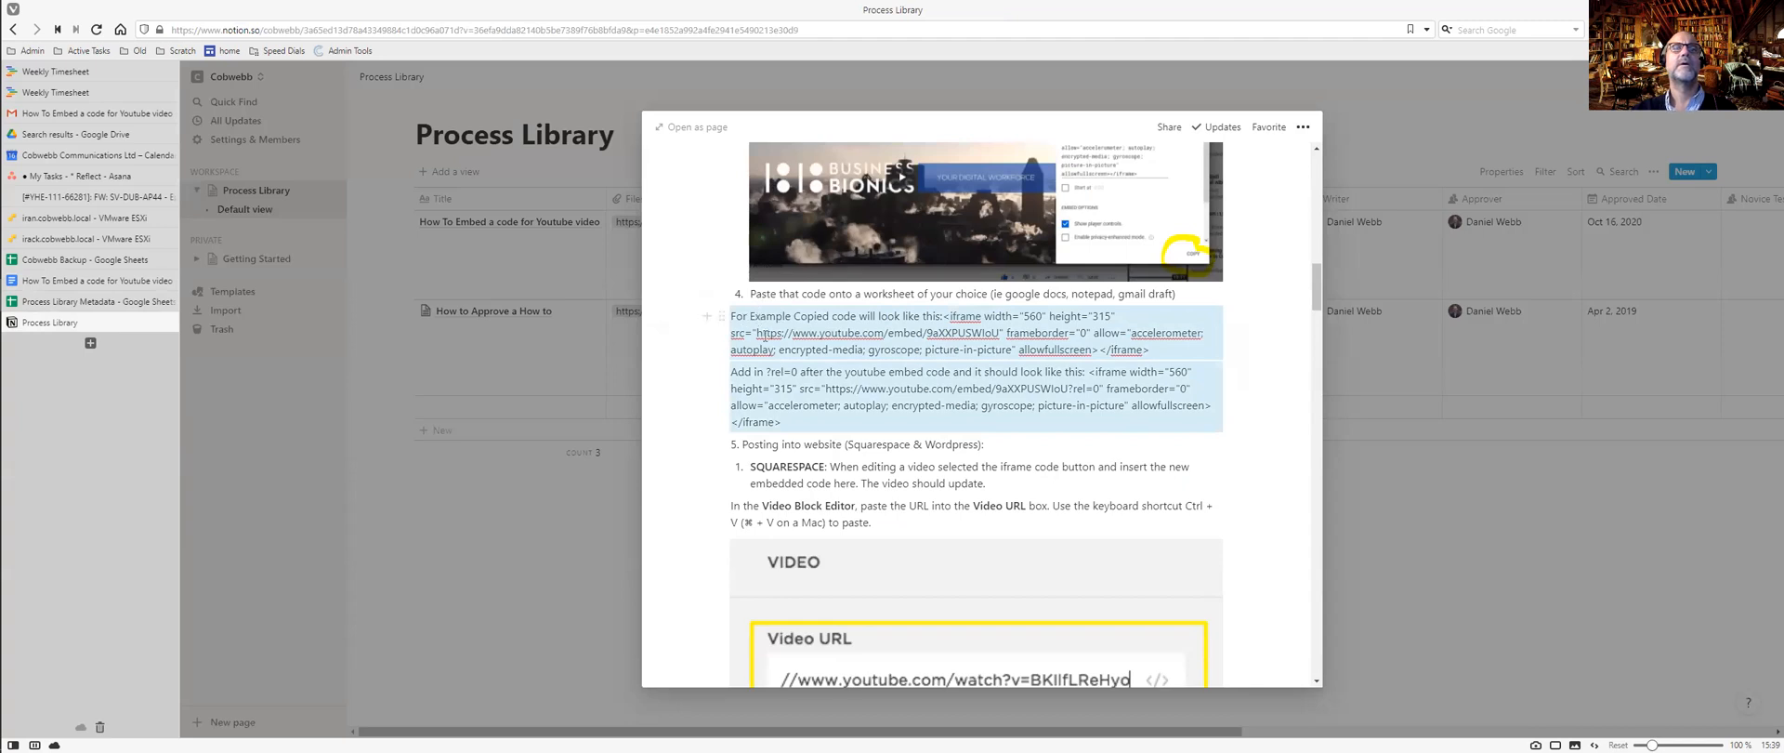
pyautogui.click(943, 316)
pyautogui.keyDown('shift'); pyautogui.click(1156, 348); pyautogui.keyUp('shift')
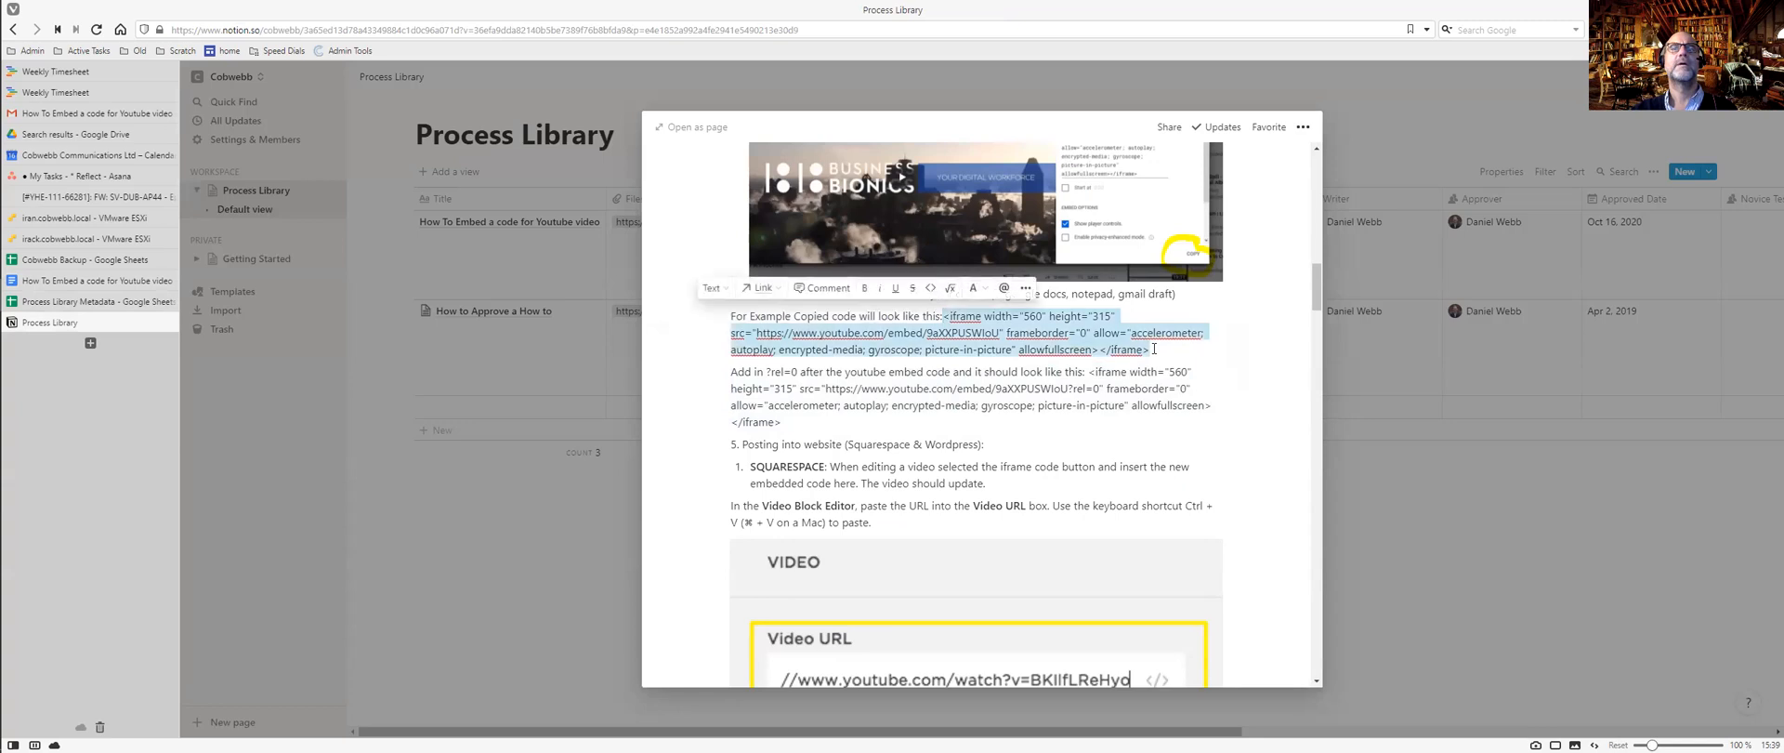
pyautogui.press('BackSpace')
# Add a code block with the iframe snippet, breaking lines before frameborder, allowfullscreen and </iframe>.
pyautogui.press('Return')
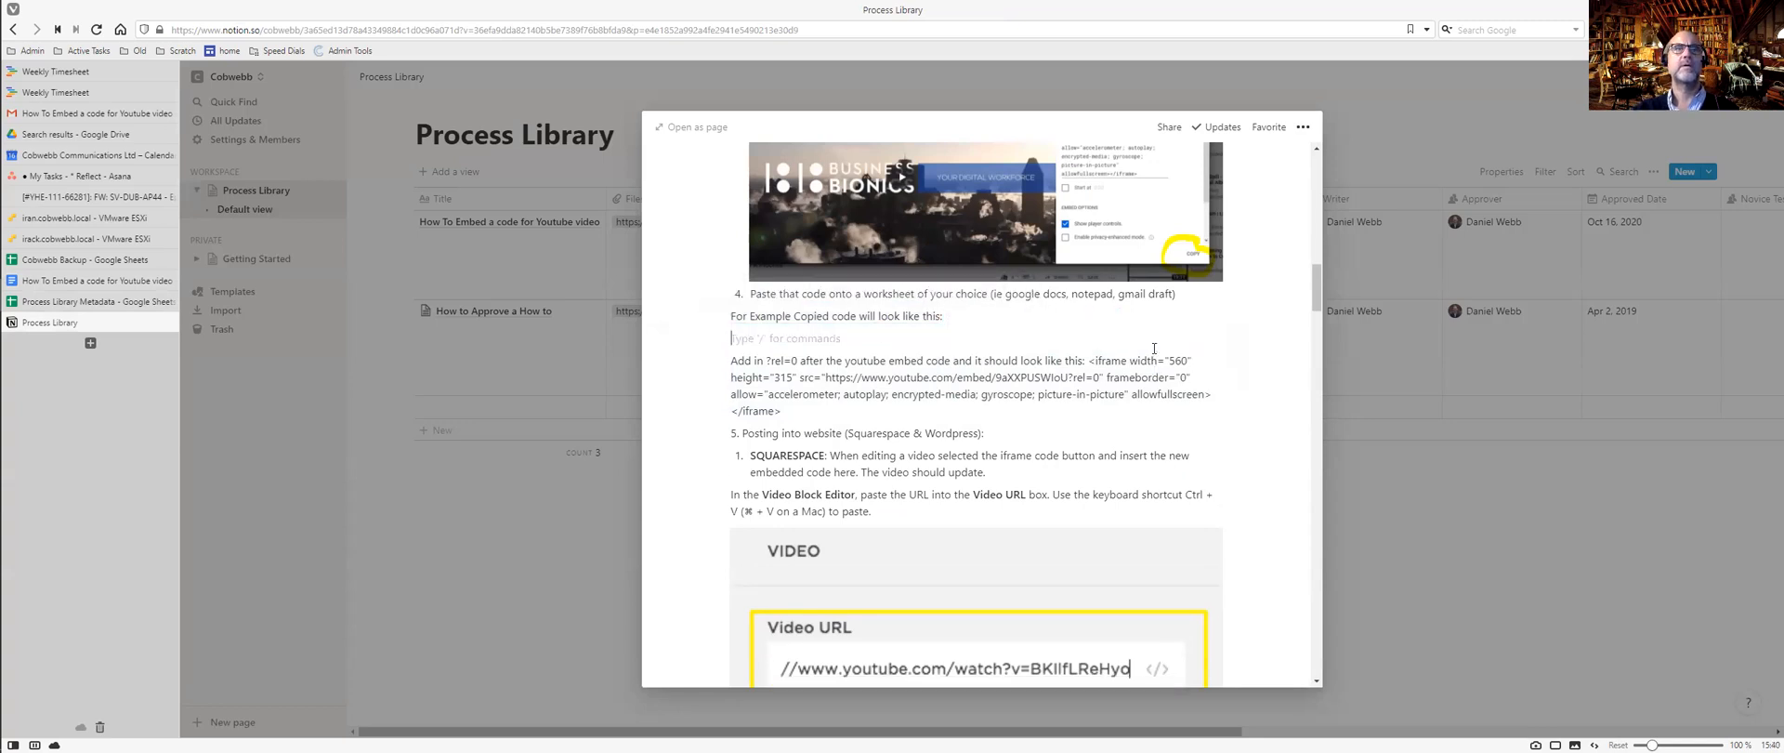
pyautogui.write('/code')
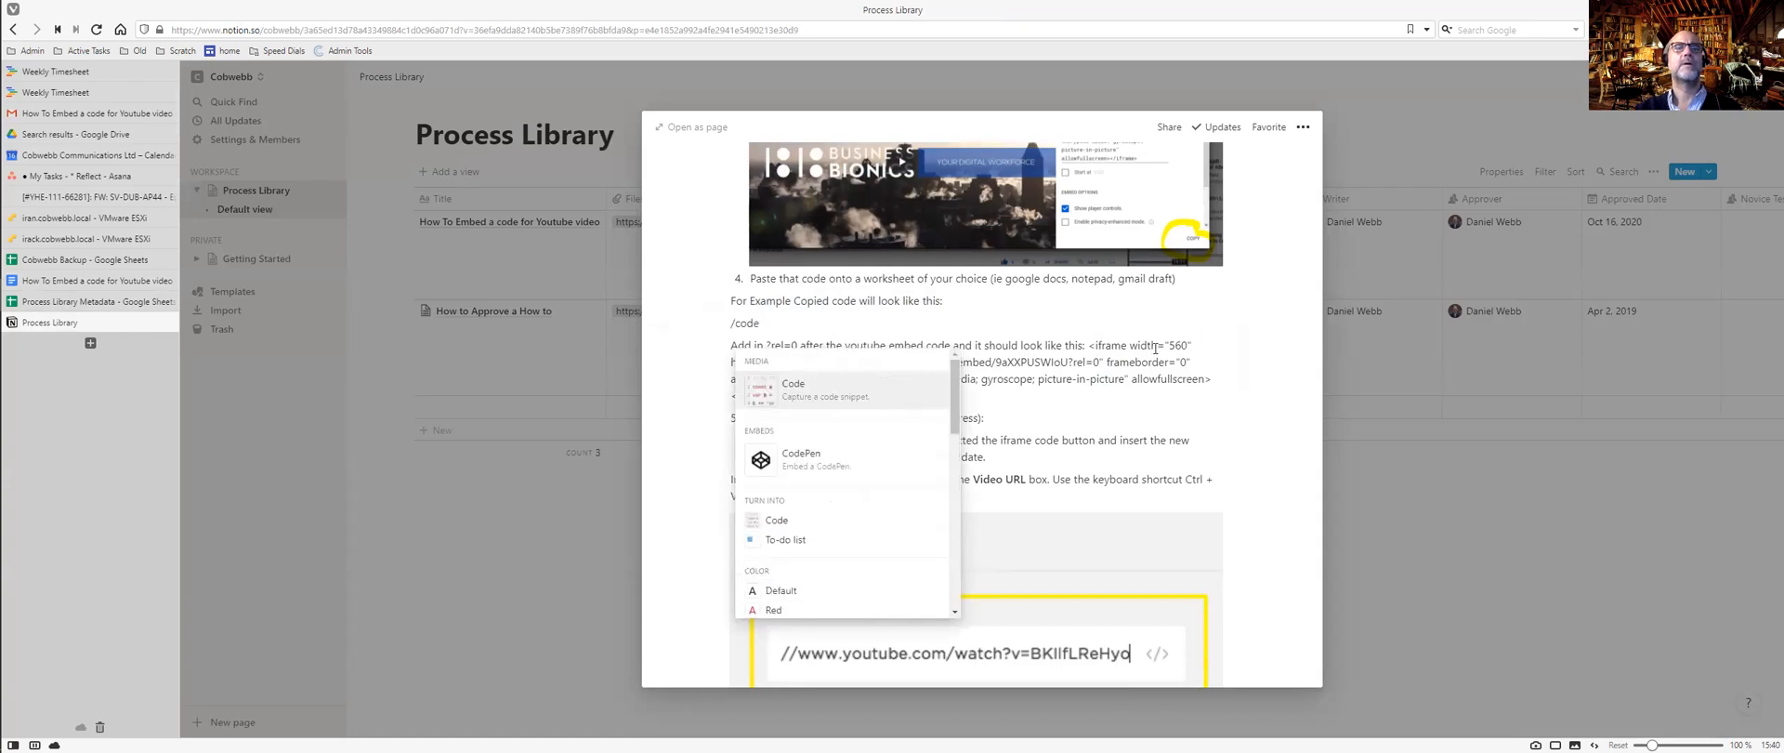
pyautogui.click(829, 395)
pyautogui.hotkey('ctrl', 'v')
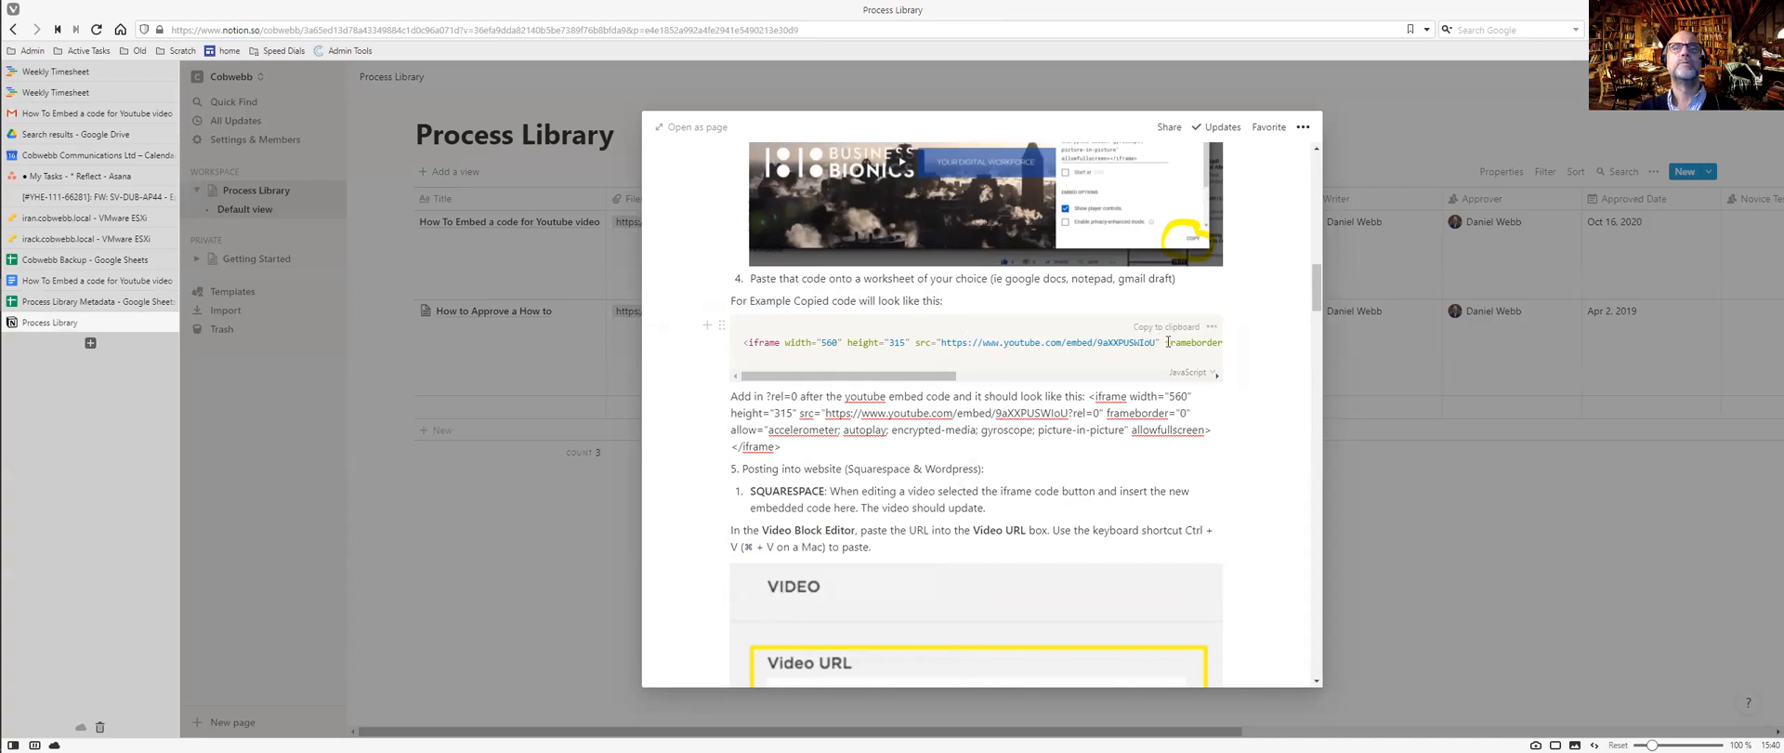
pyautogui.press('Return')
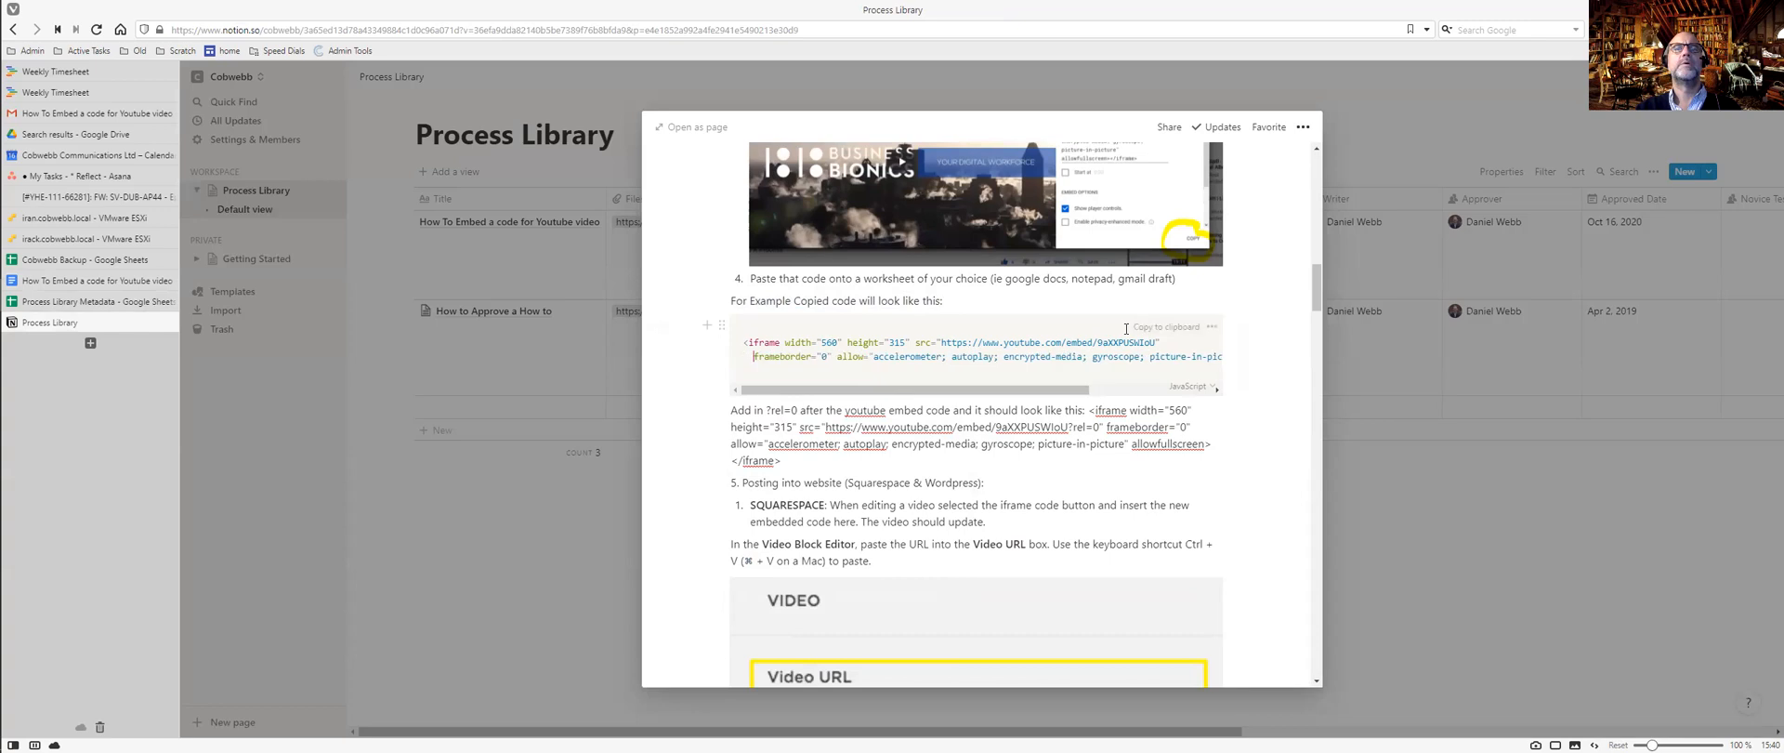
pyautogui.moveTo(1087, 389); pyautogui.dragTo(1185, 390)
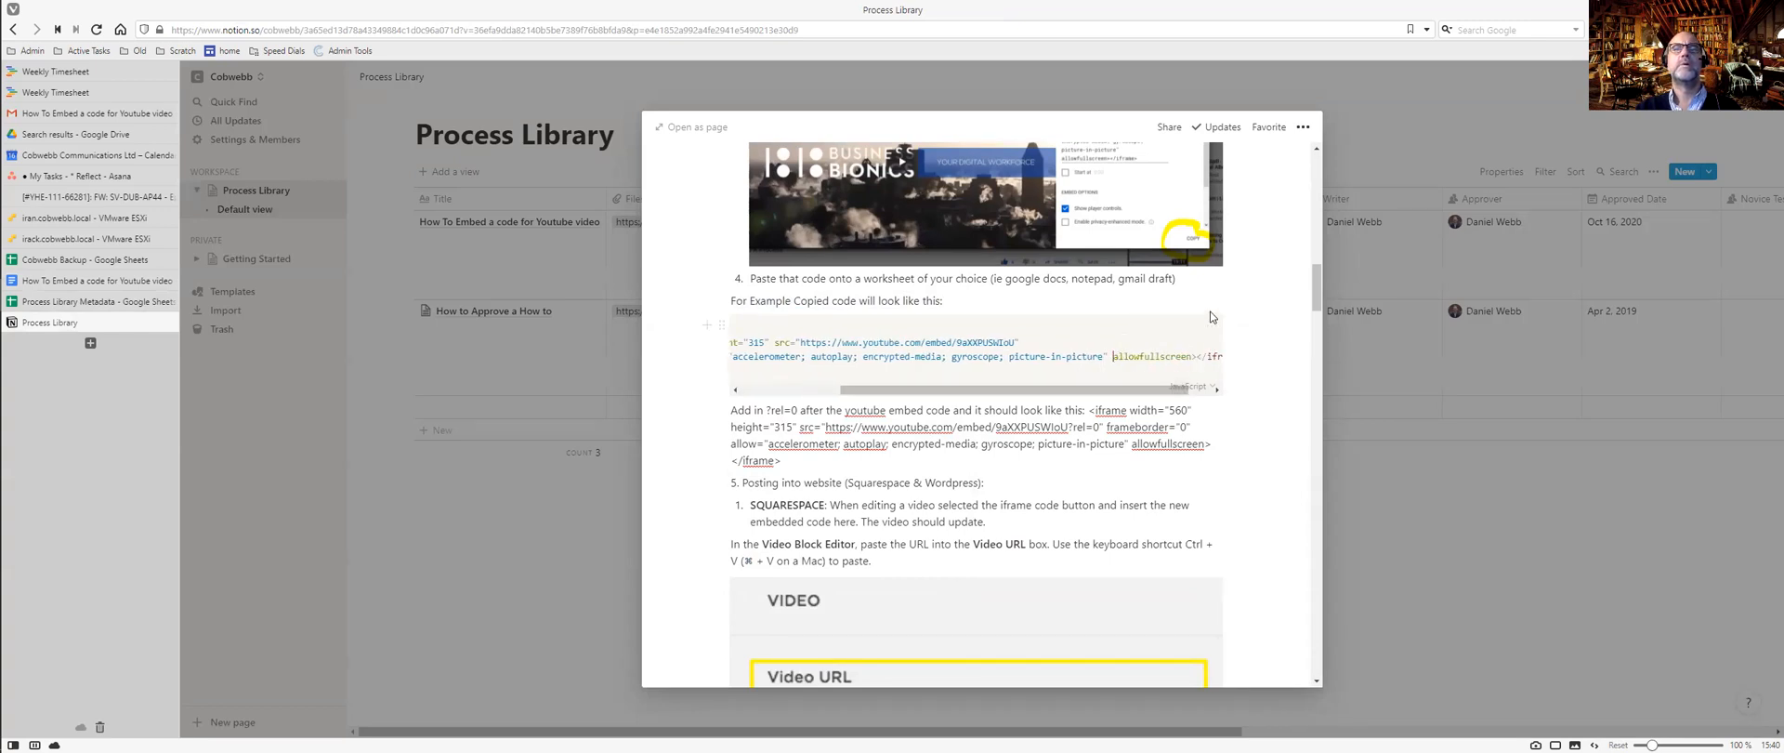
pyautogui.press('Return')
pyautogui.moveTo(927, 406); pyautogui.dragTo(891, 405)
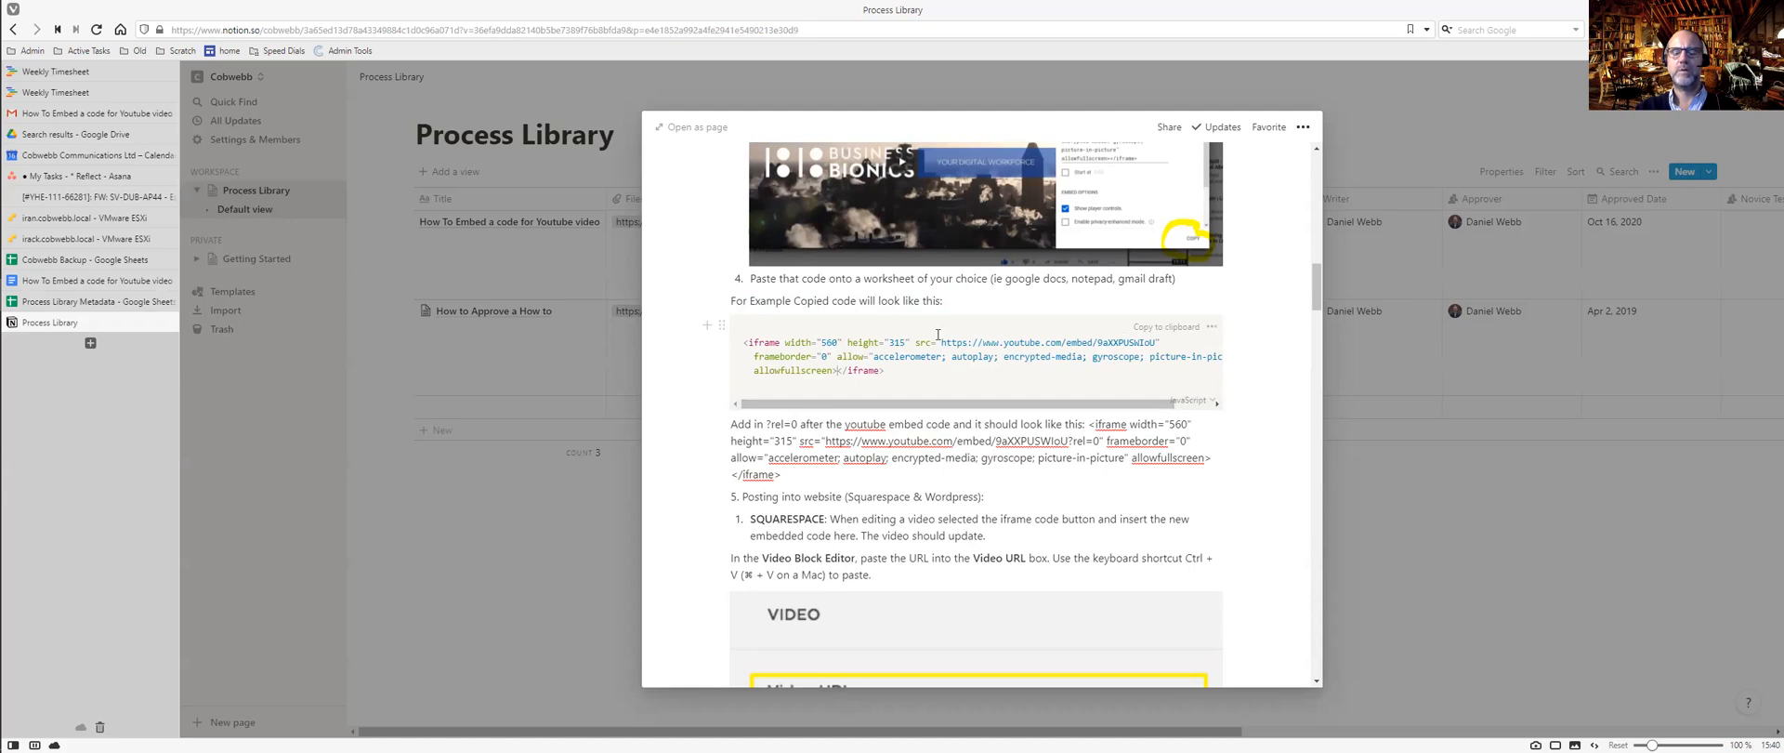
pyautogui.press('Return')
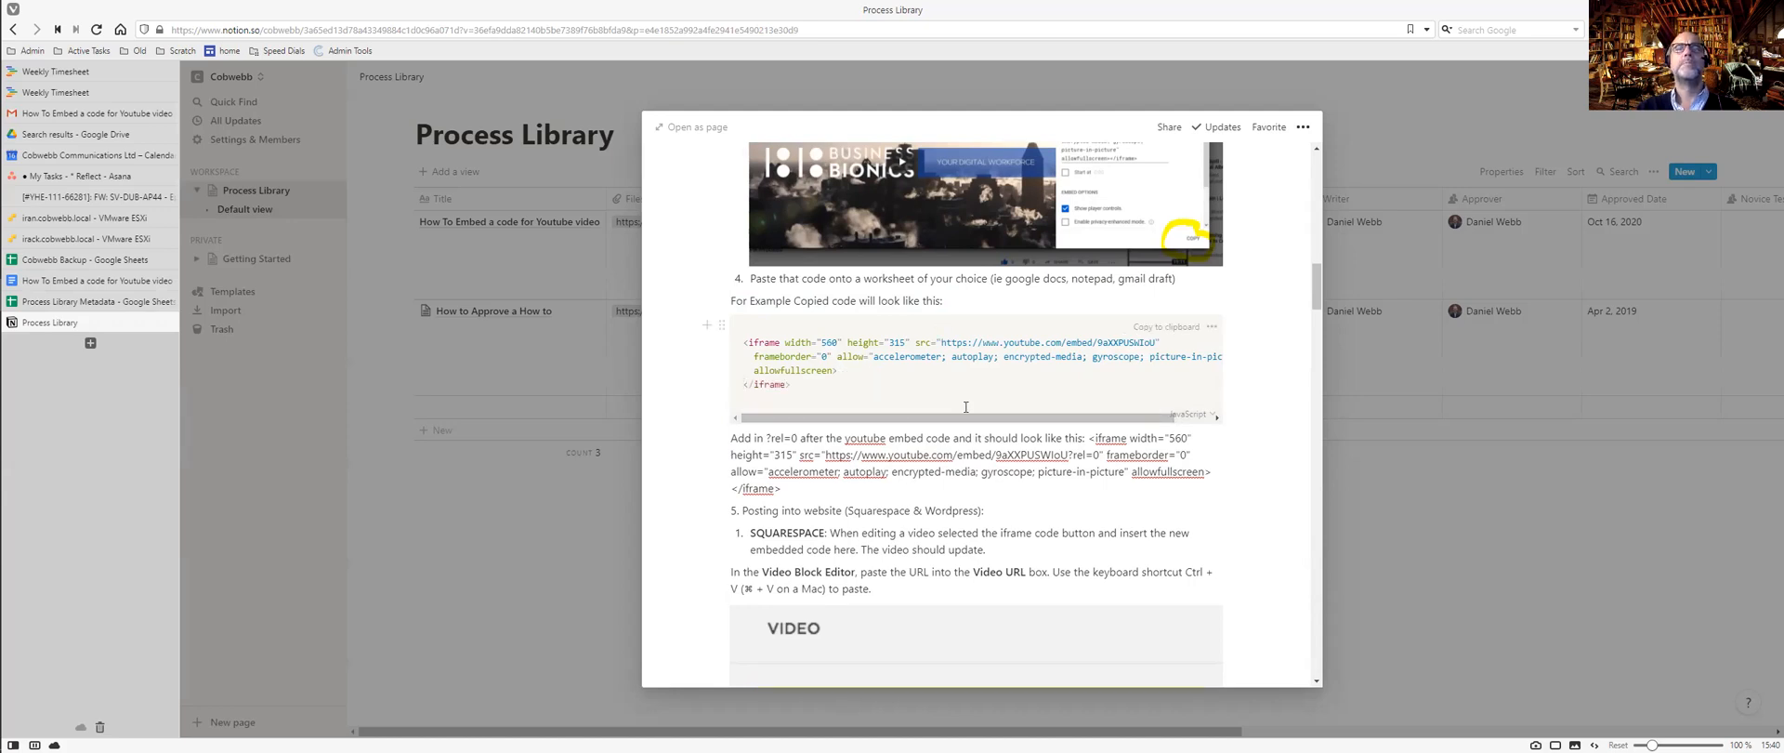
pyautogui.click(892, 395)
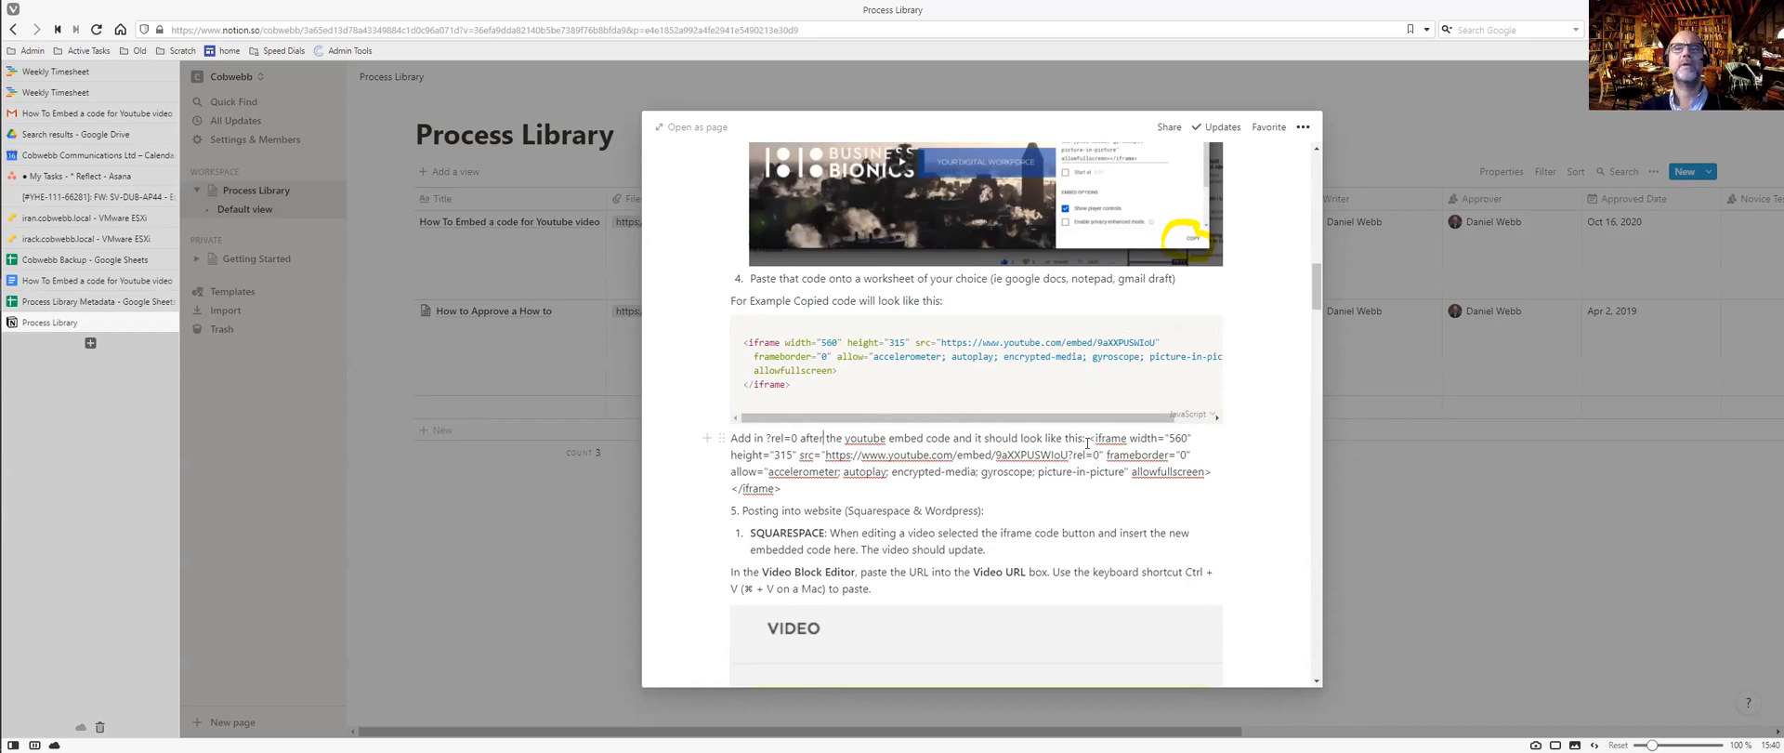
# Replace the second plain-text iframe example with a code block holding the ?rel=0 iframe code.
pyautogui.moveTo(1089, 437); pyautogui.dragTo(1105, 488)
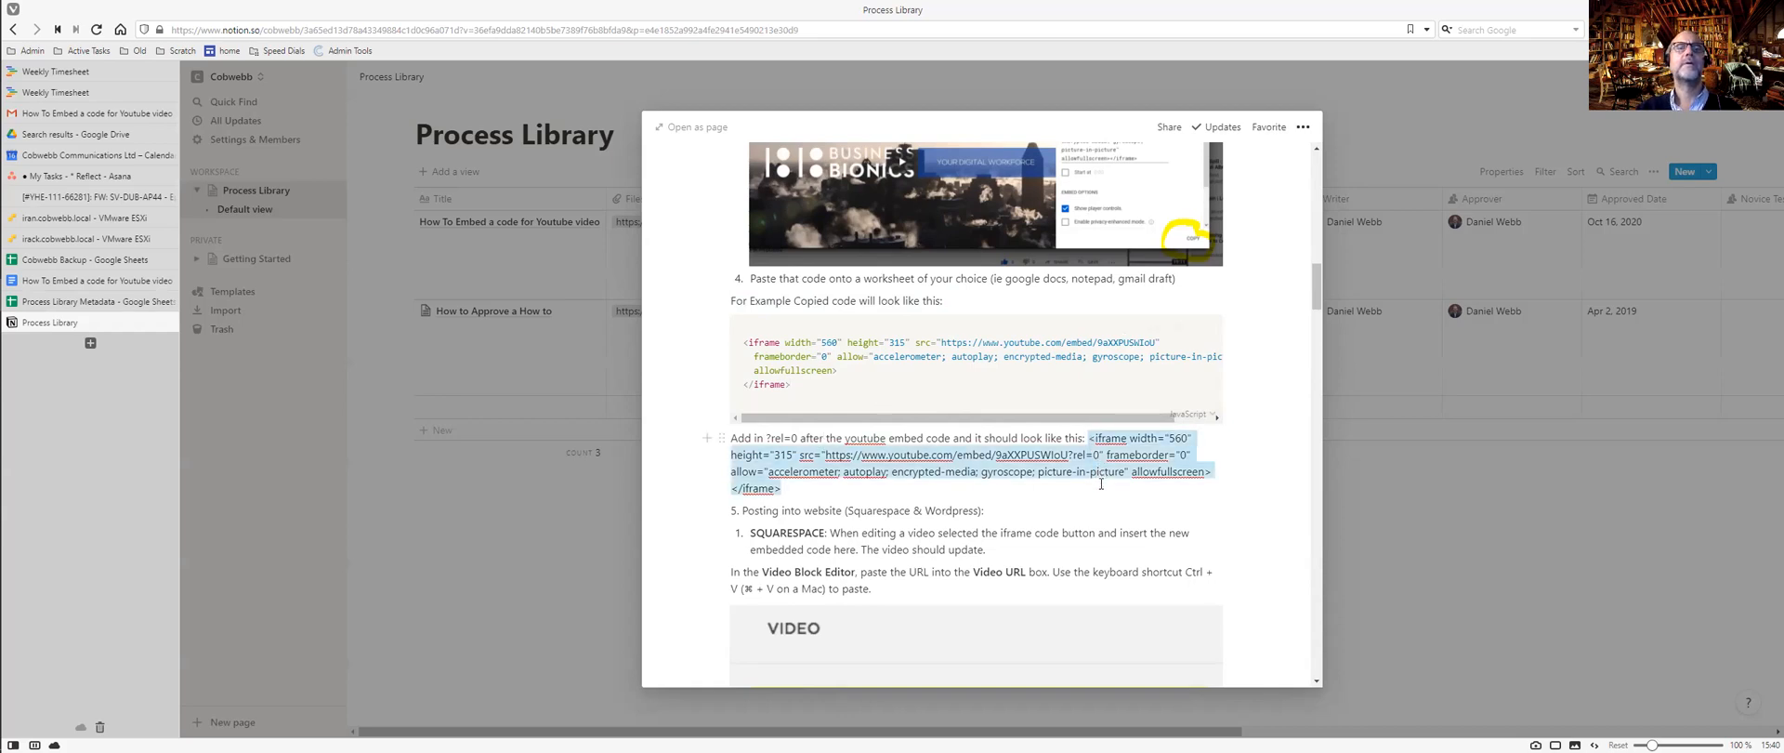
pyautogui.press('BackSpace')
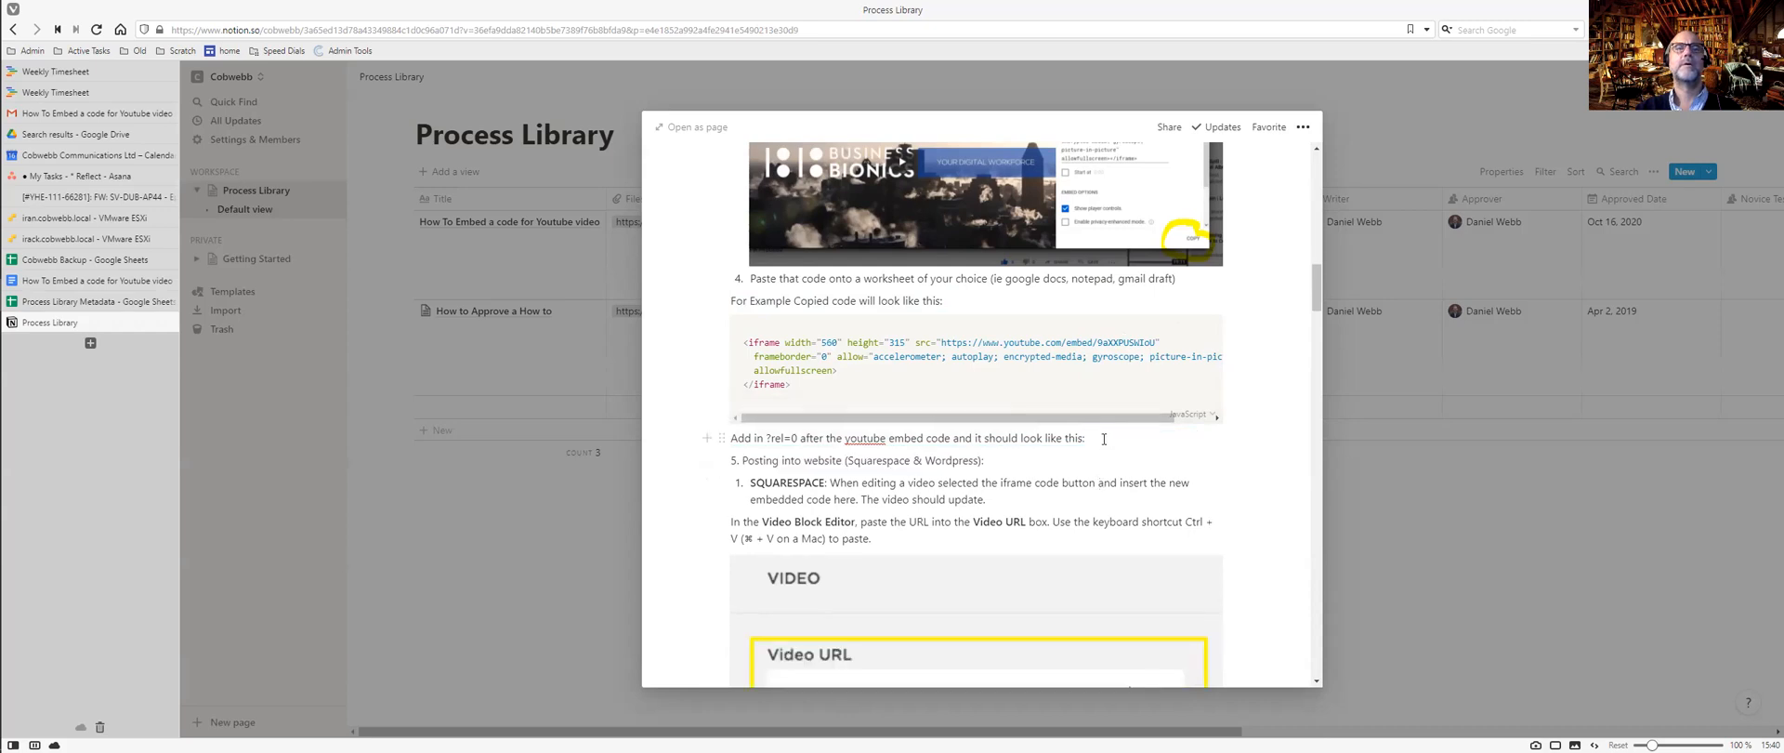
pyautogui.press('Return')
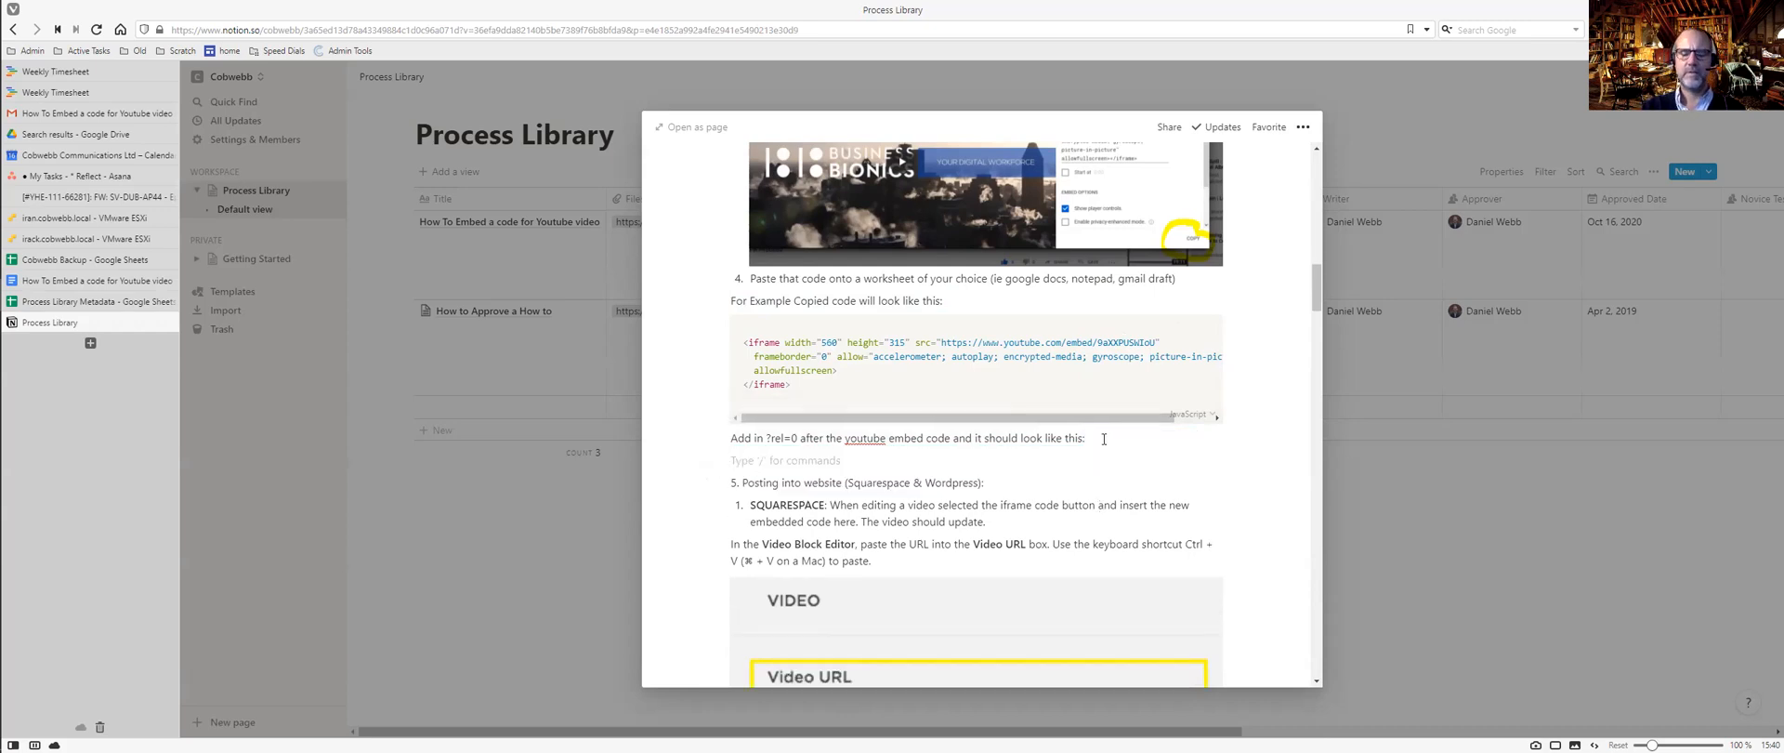
pyautogui.write('/code')
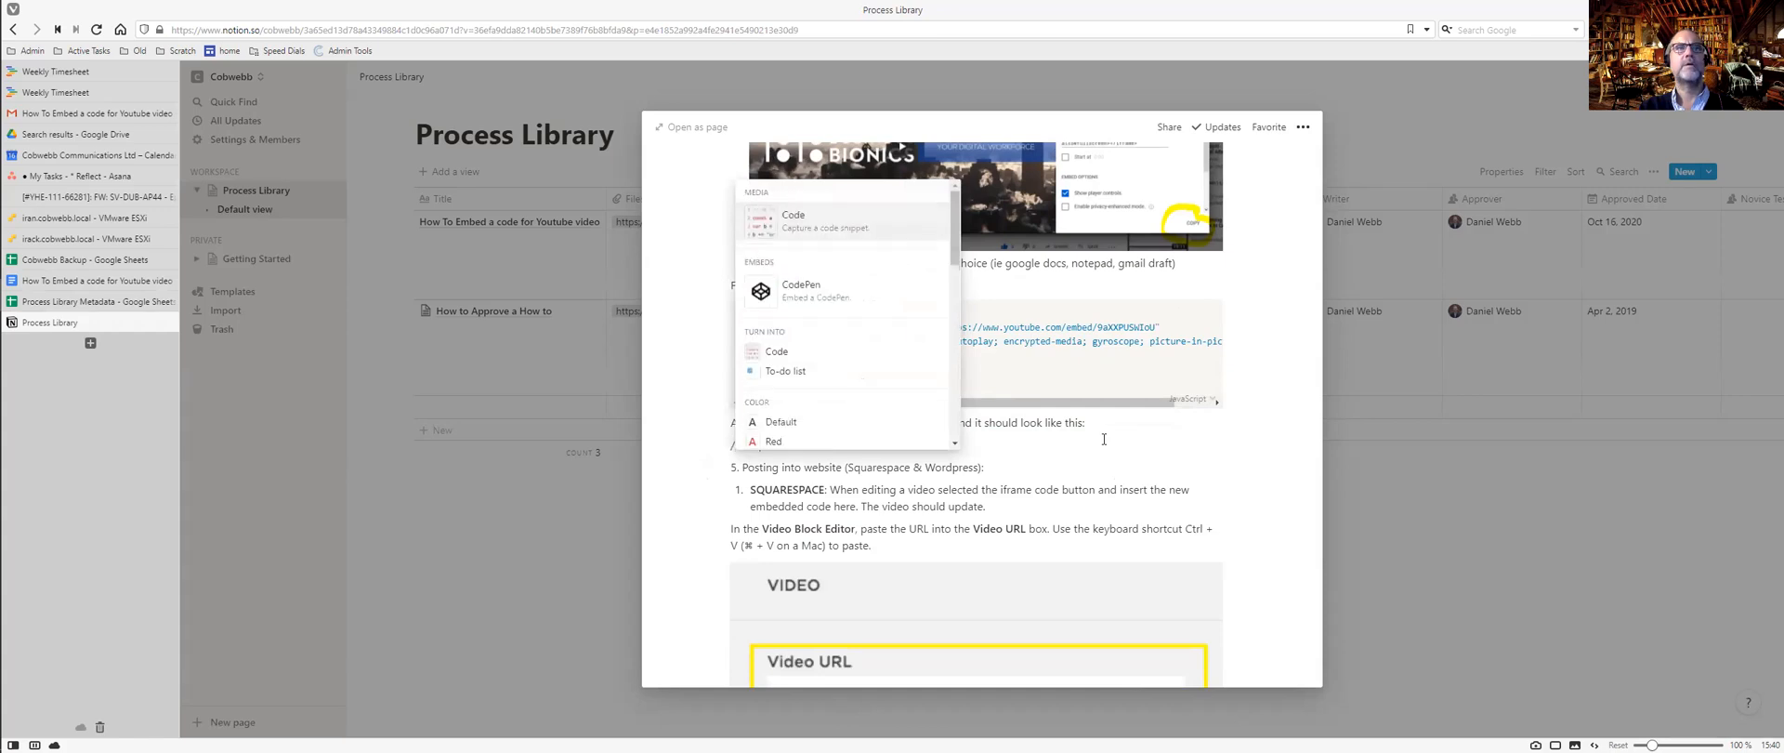
pyautogui.press('Return')
pyautogui.hotkey('ctrl', 'v')
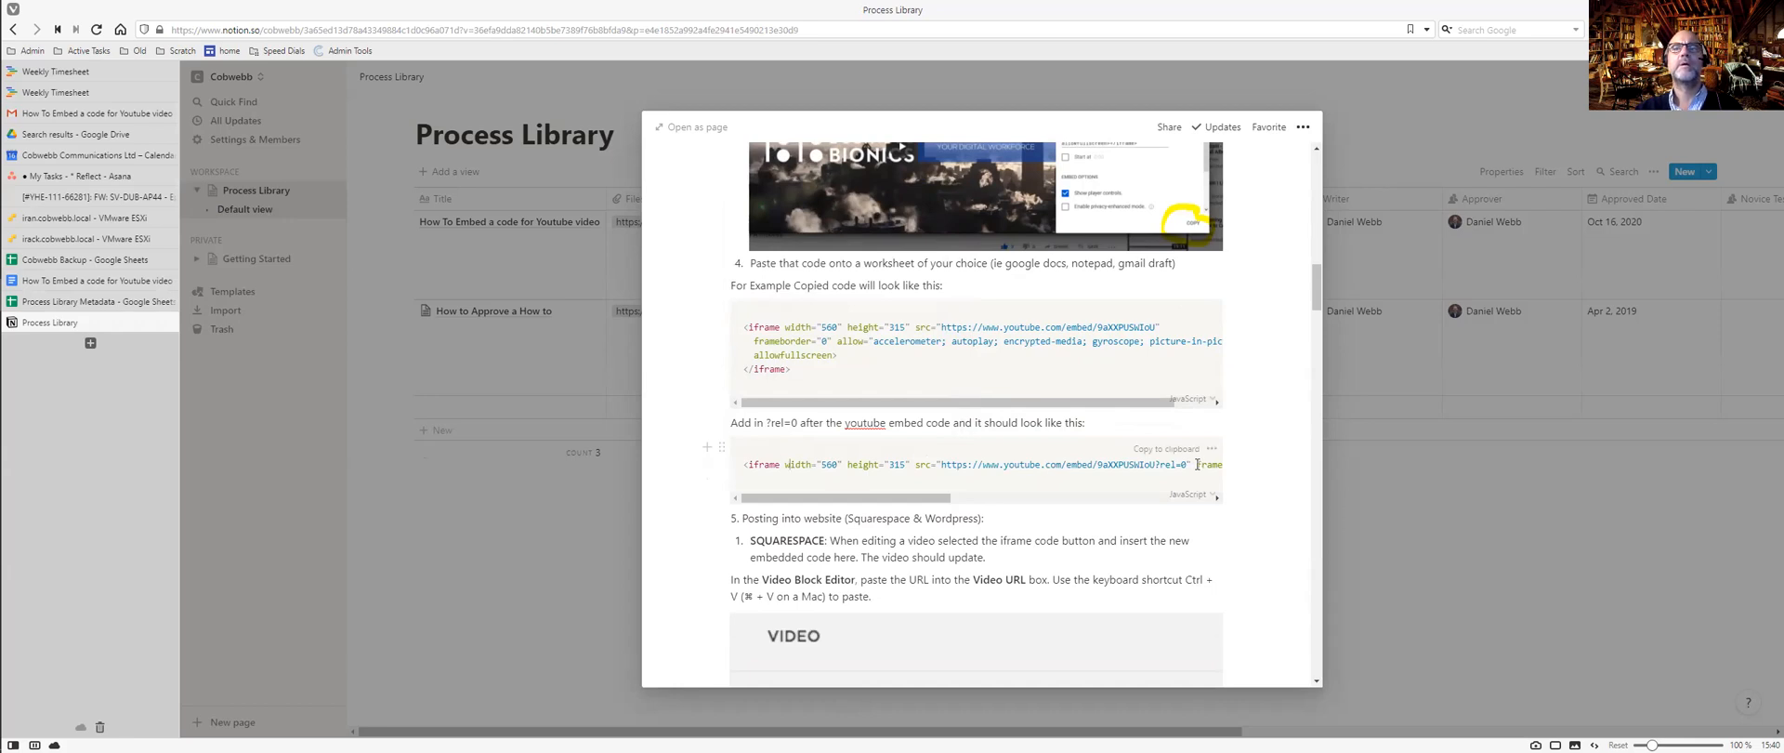
# Wrap the second code block onto four lines at frameborder, allowfullscreen and </iframe>.
pyautogui.press('Return')
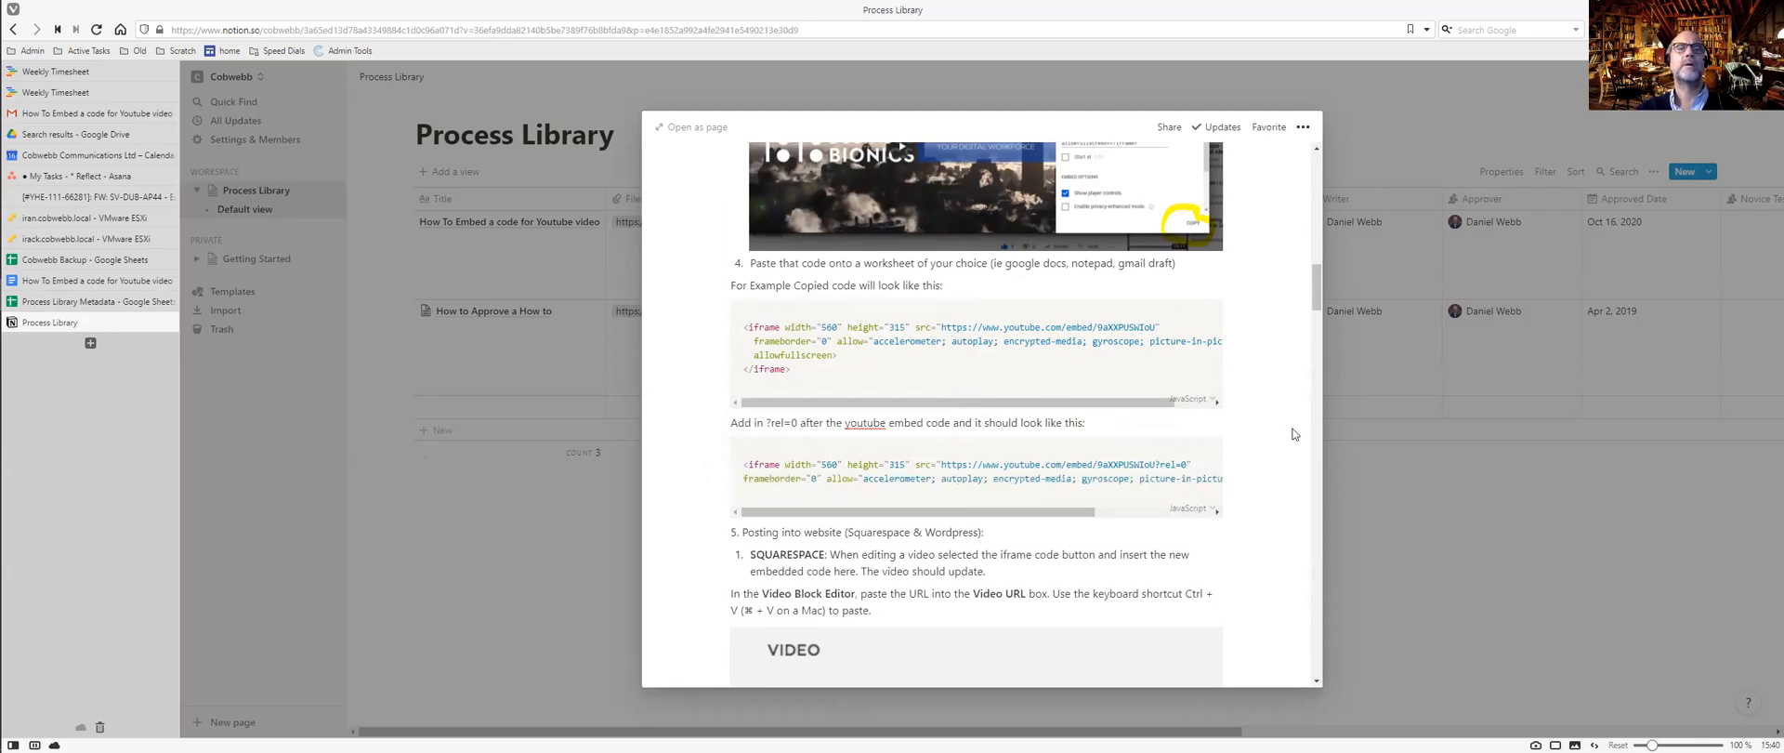
pyautogui.moveTo(1053, 517); pyautogui.dragTo(1139, 517)
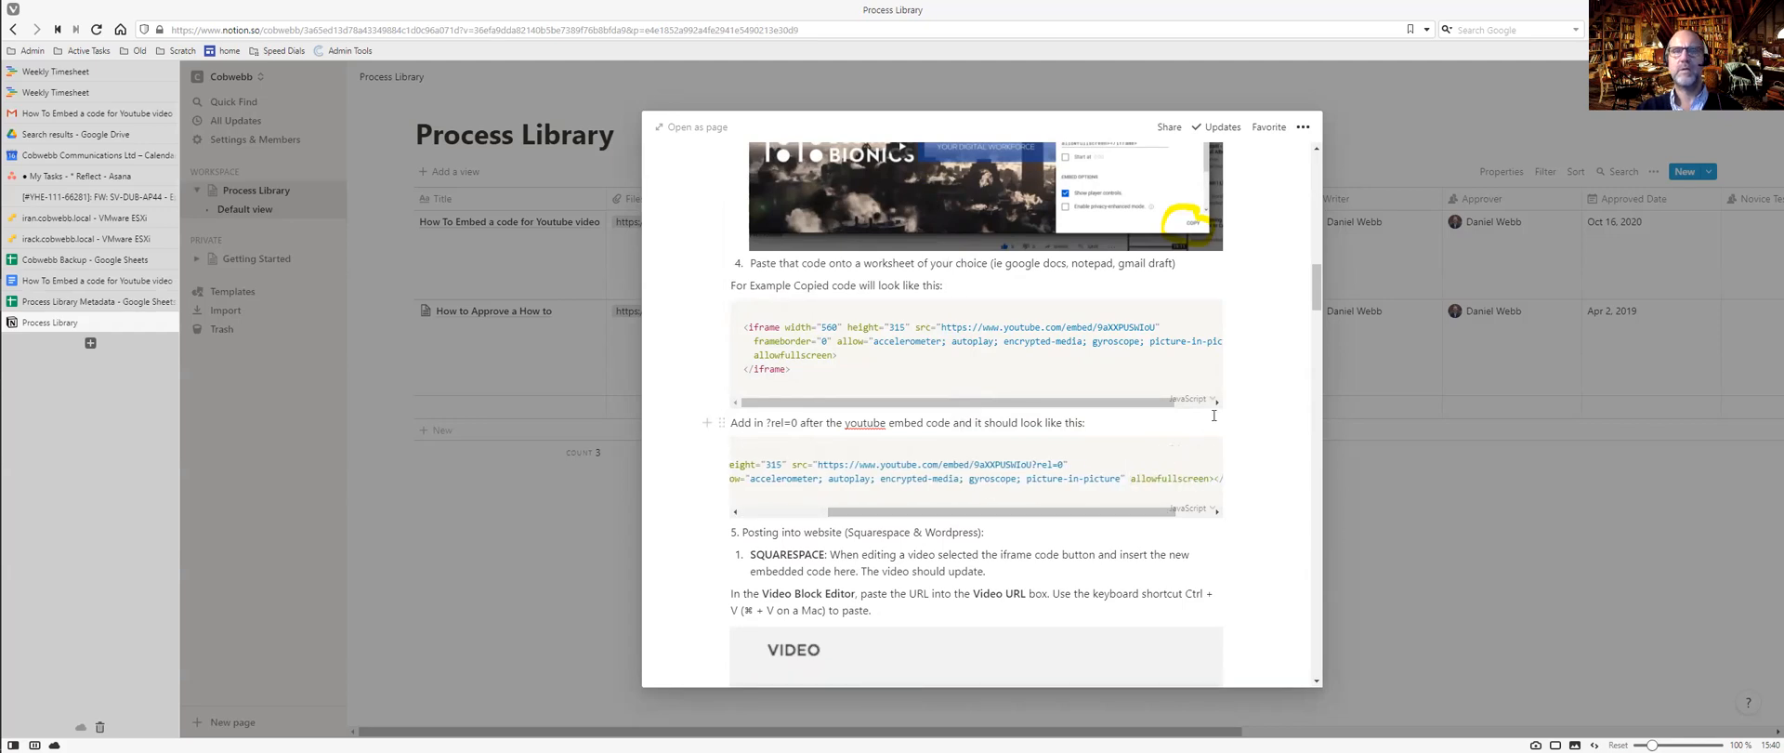
pyautogui.press('Return')
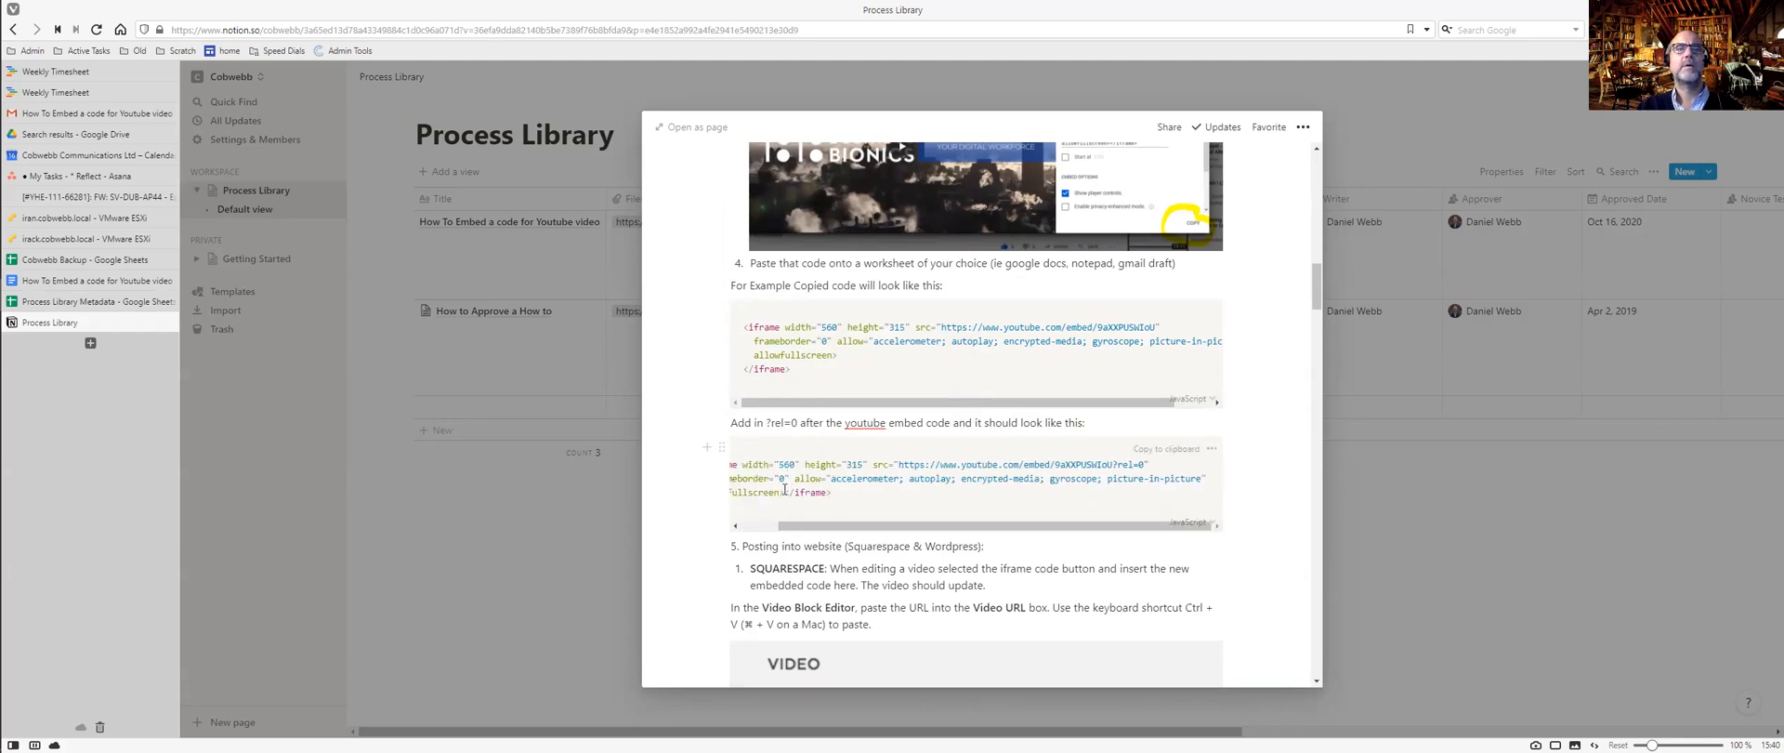
pyautogui.press('Return')
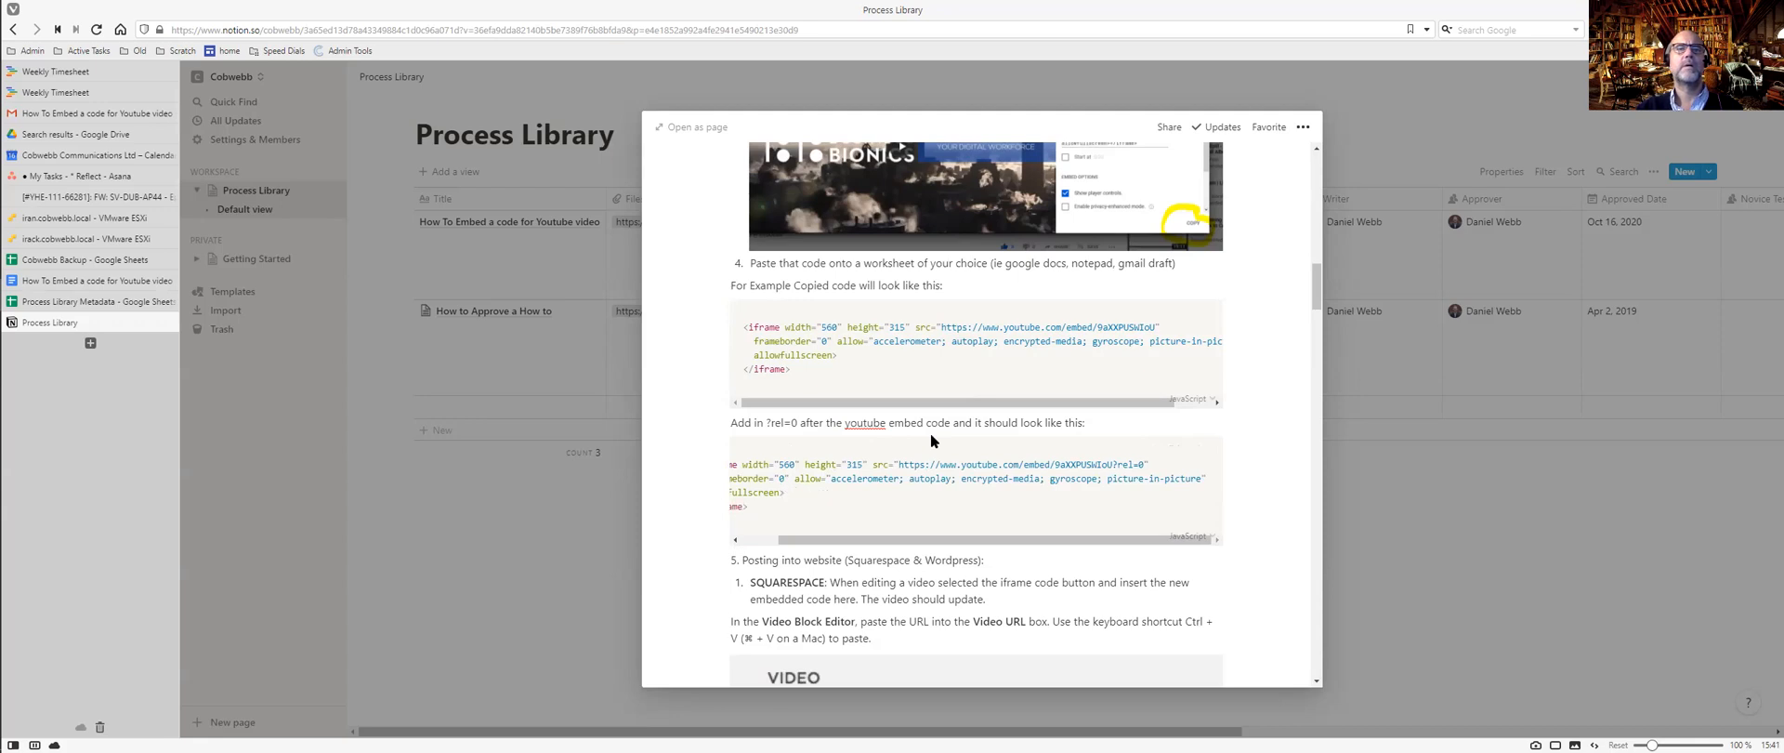
pyautogui.moveTo(758, 546); pyautogui.dragTo(747, 546)
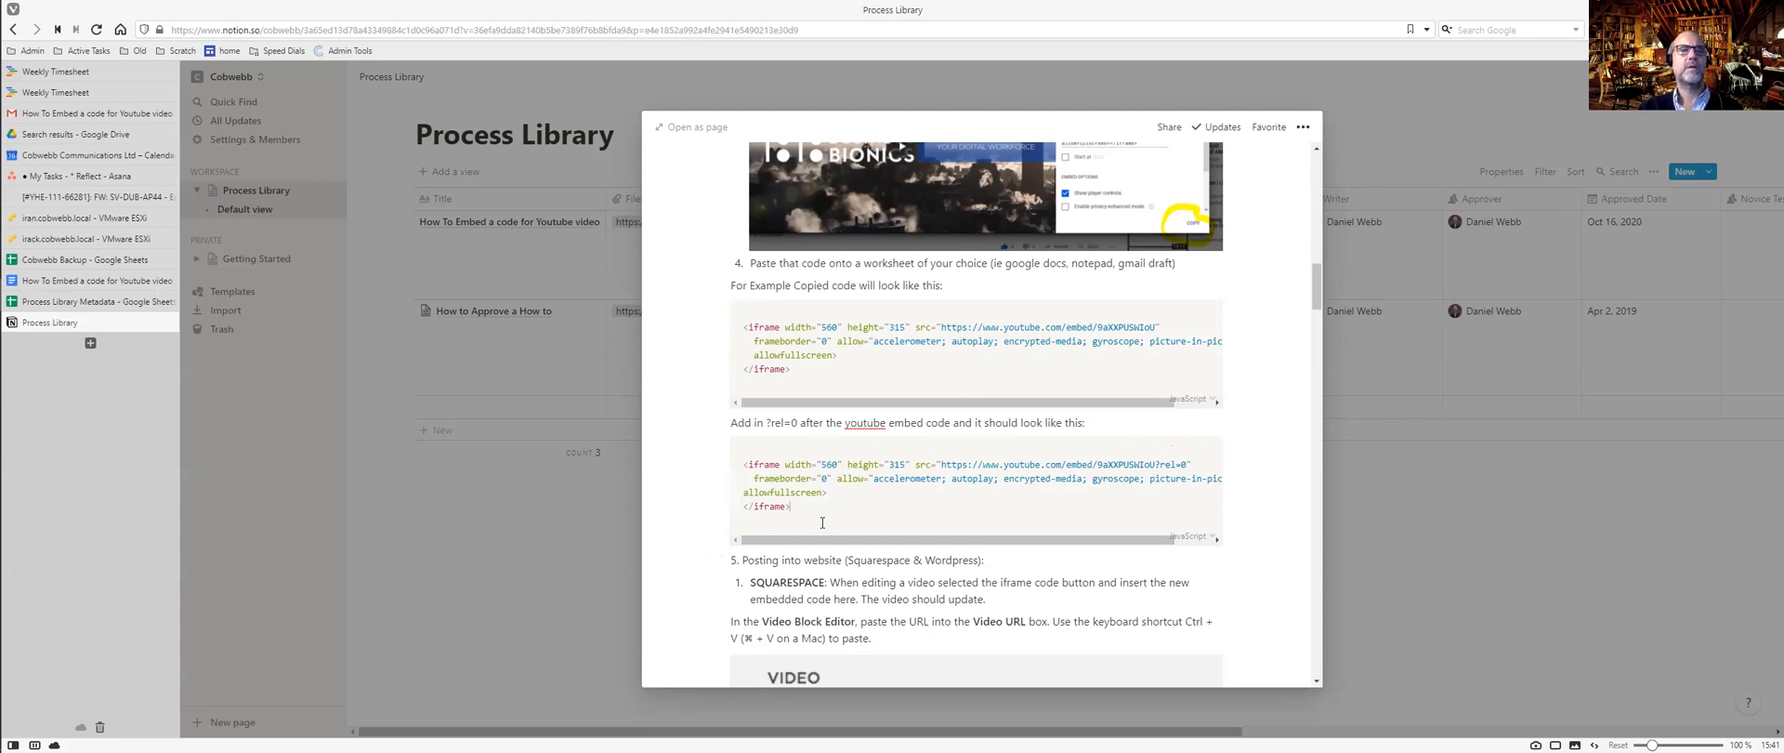
# Select the Video URL screenshot and open then close its ••• block actions menu.
pyautogui.scroll(-3, 822, 523)
pyautogui.scroll(-1, 911, 398)
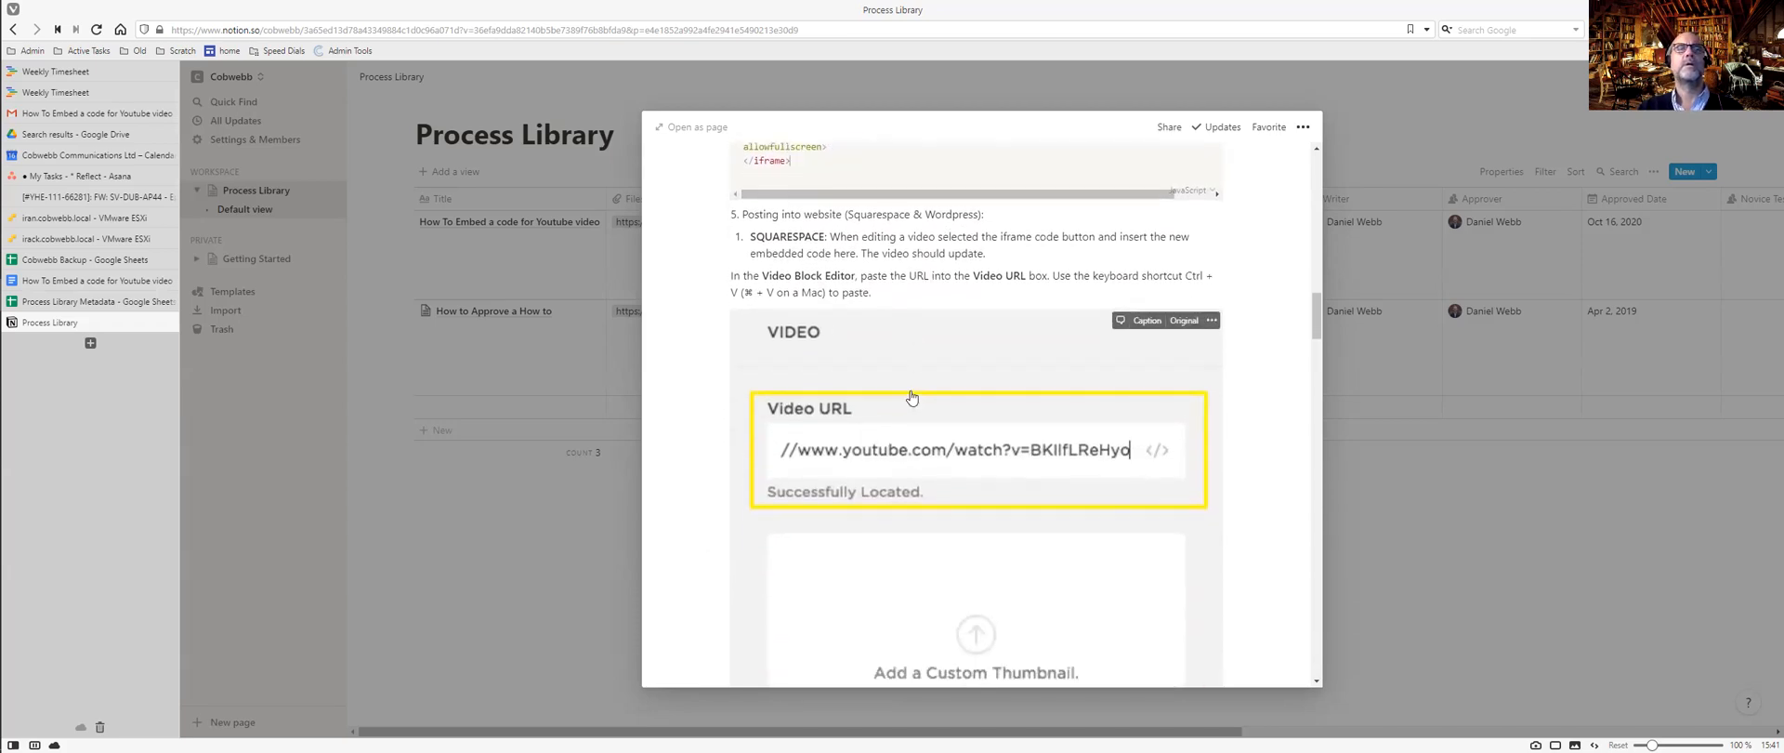
pyautogui.click(912, 397)
pyautogui.scroll(-3, 945, 446)
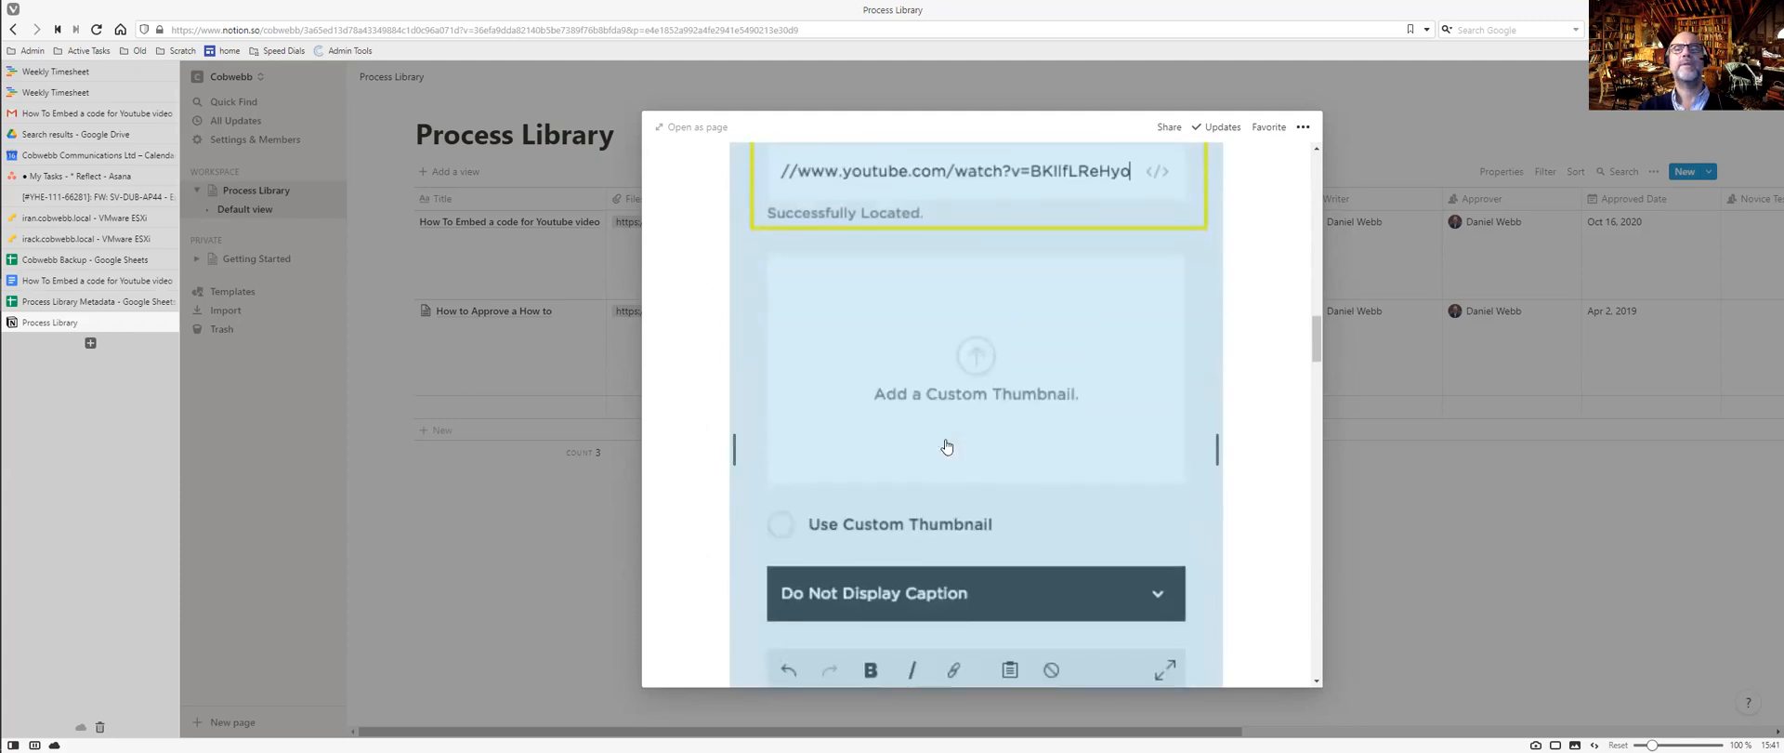
pyautogui.scroll(-4, 946, 447)
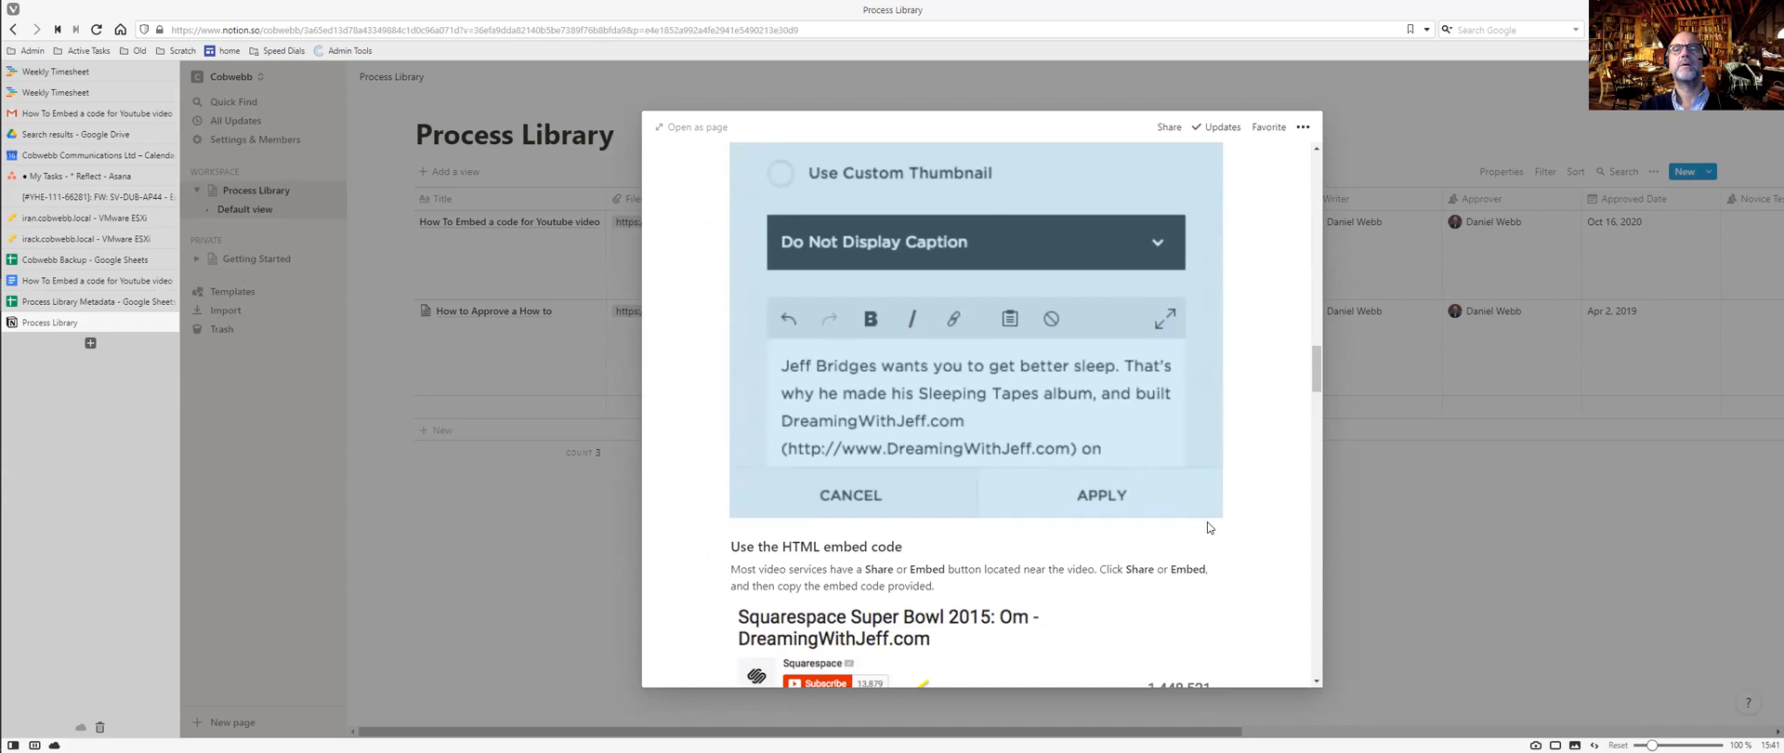
pyautogui.scroll(1, 1116, 456)
pyautogui.scroll(10, 1116, 457)
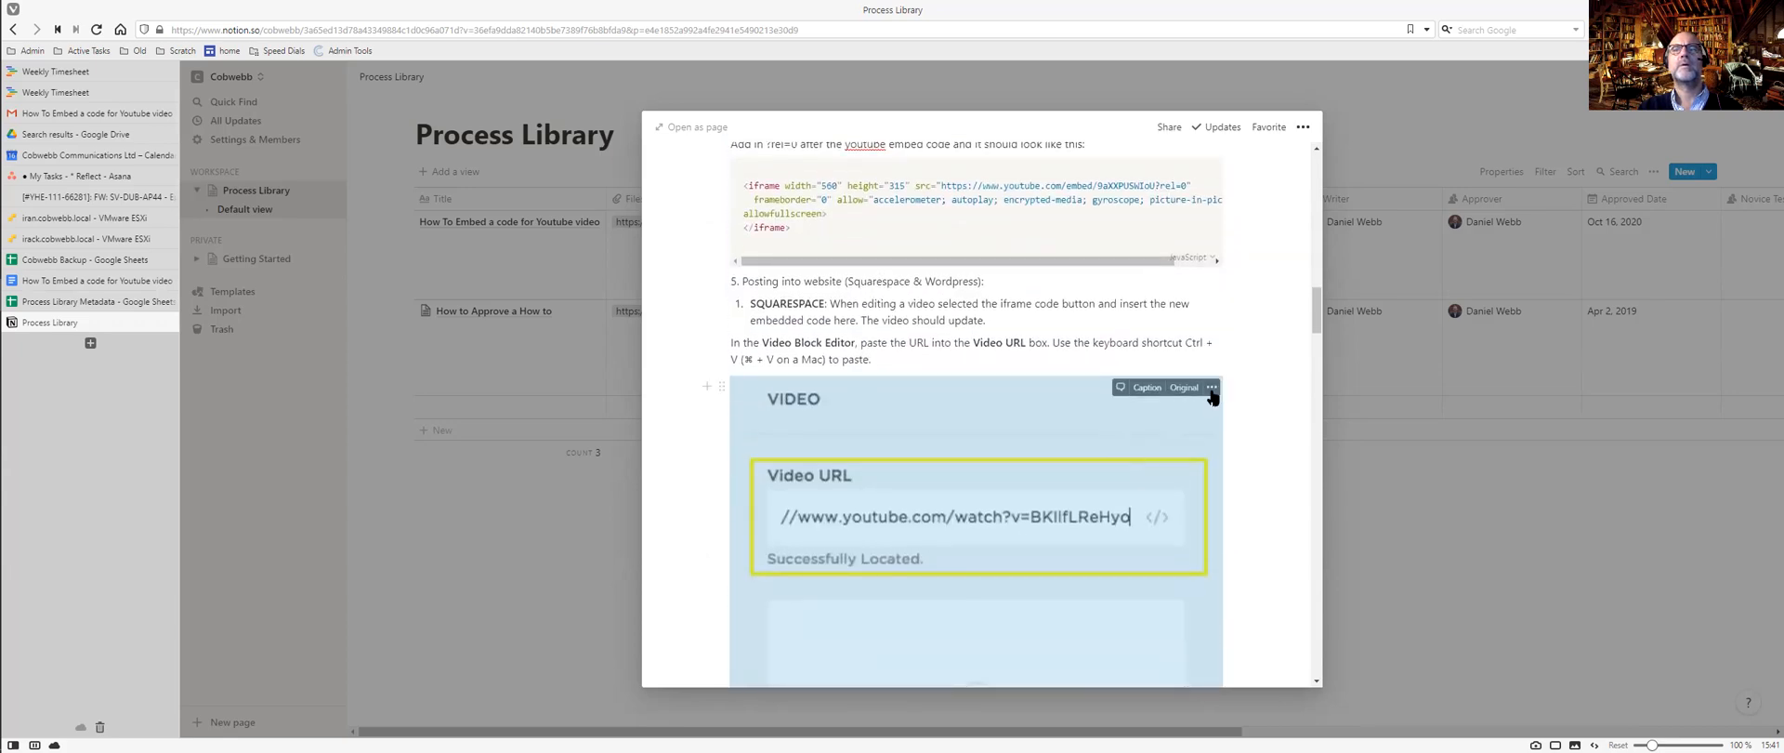
pyautogui.click(1210, 391)
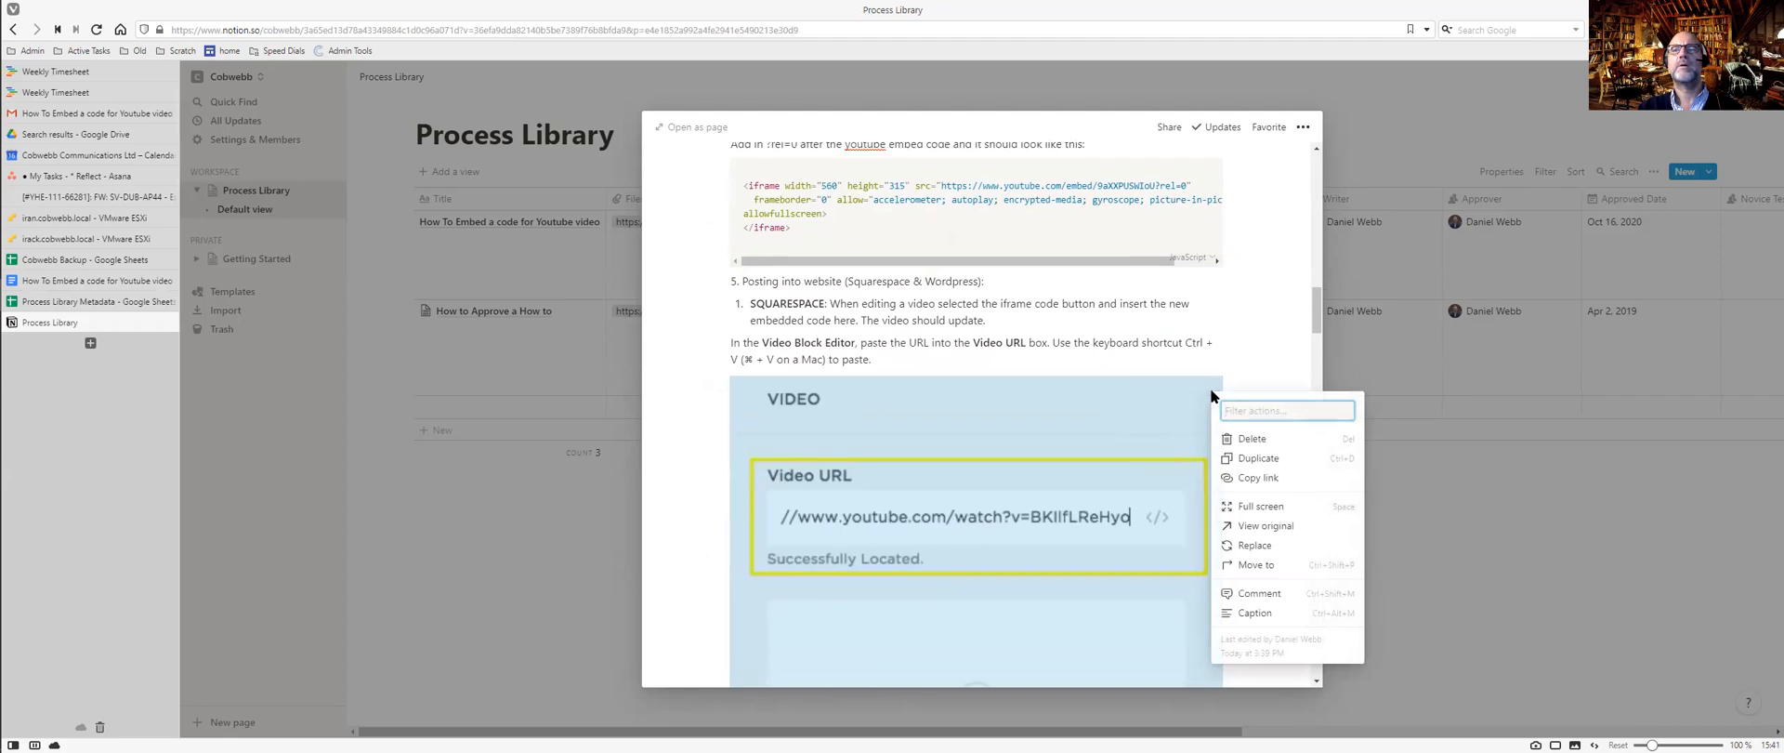
pyautogui.click(1144, 422)
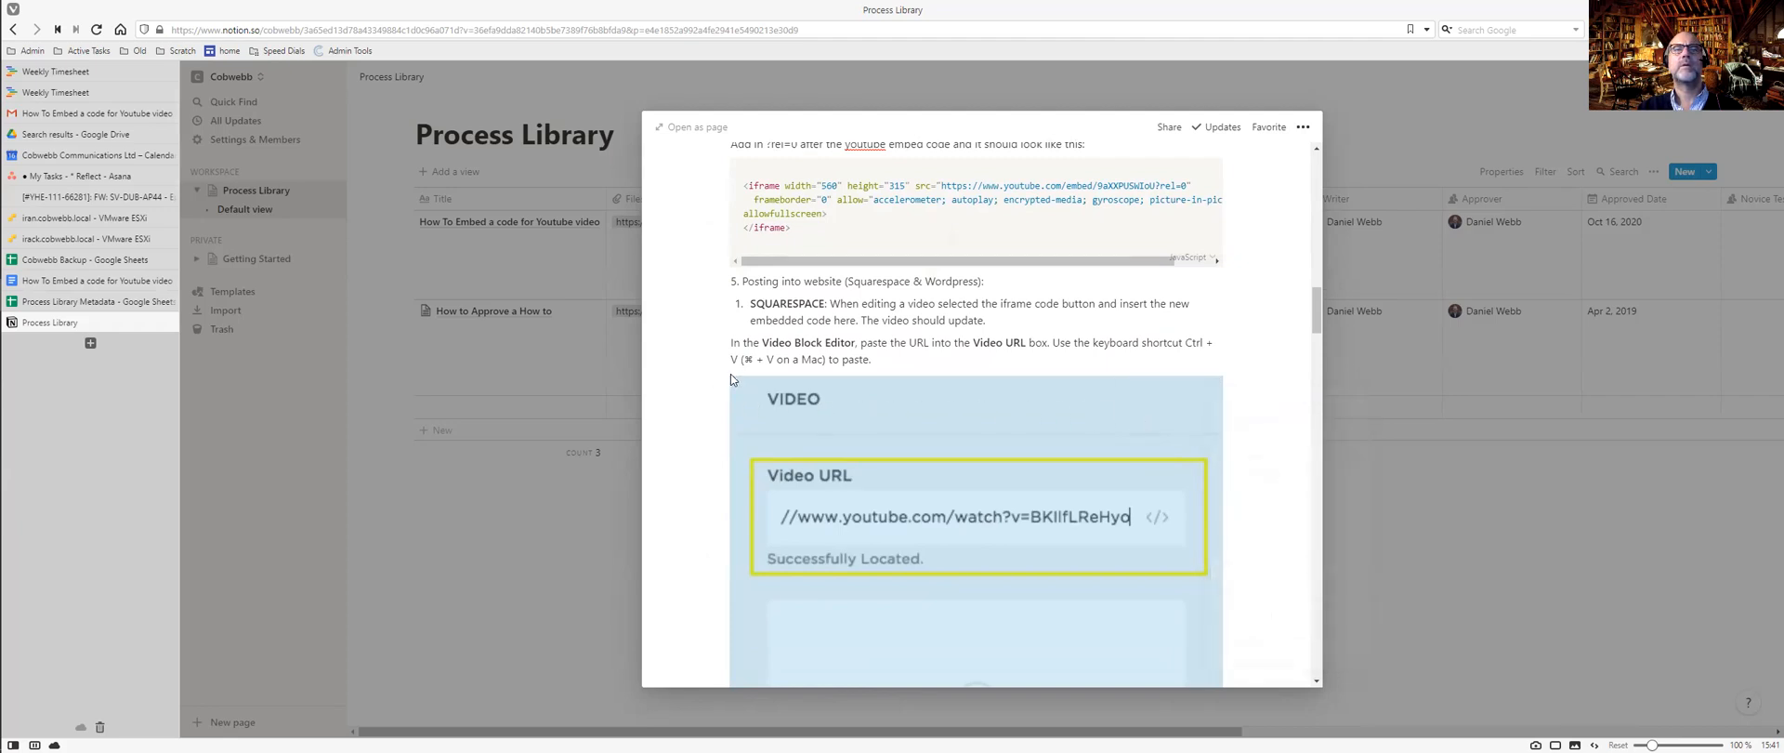
pyautogui.moveTo(912, 395)
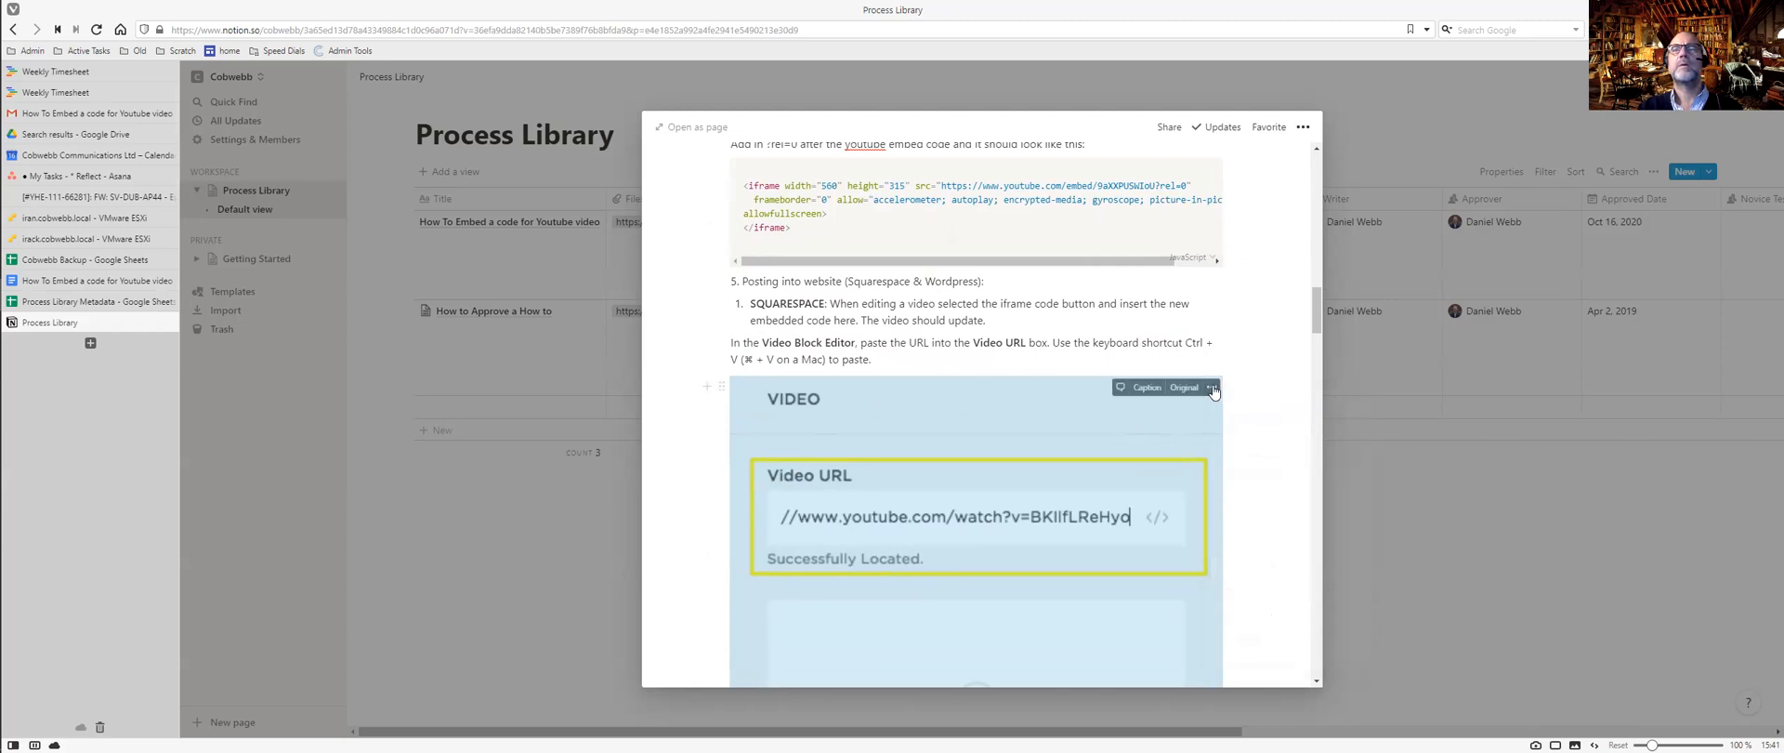
pyautogui.click(1212, 387)
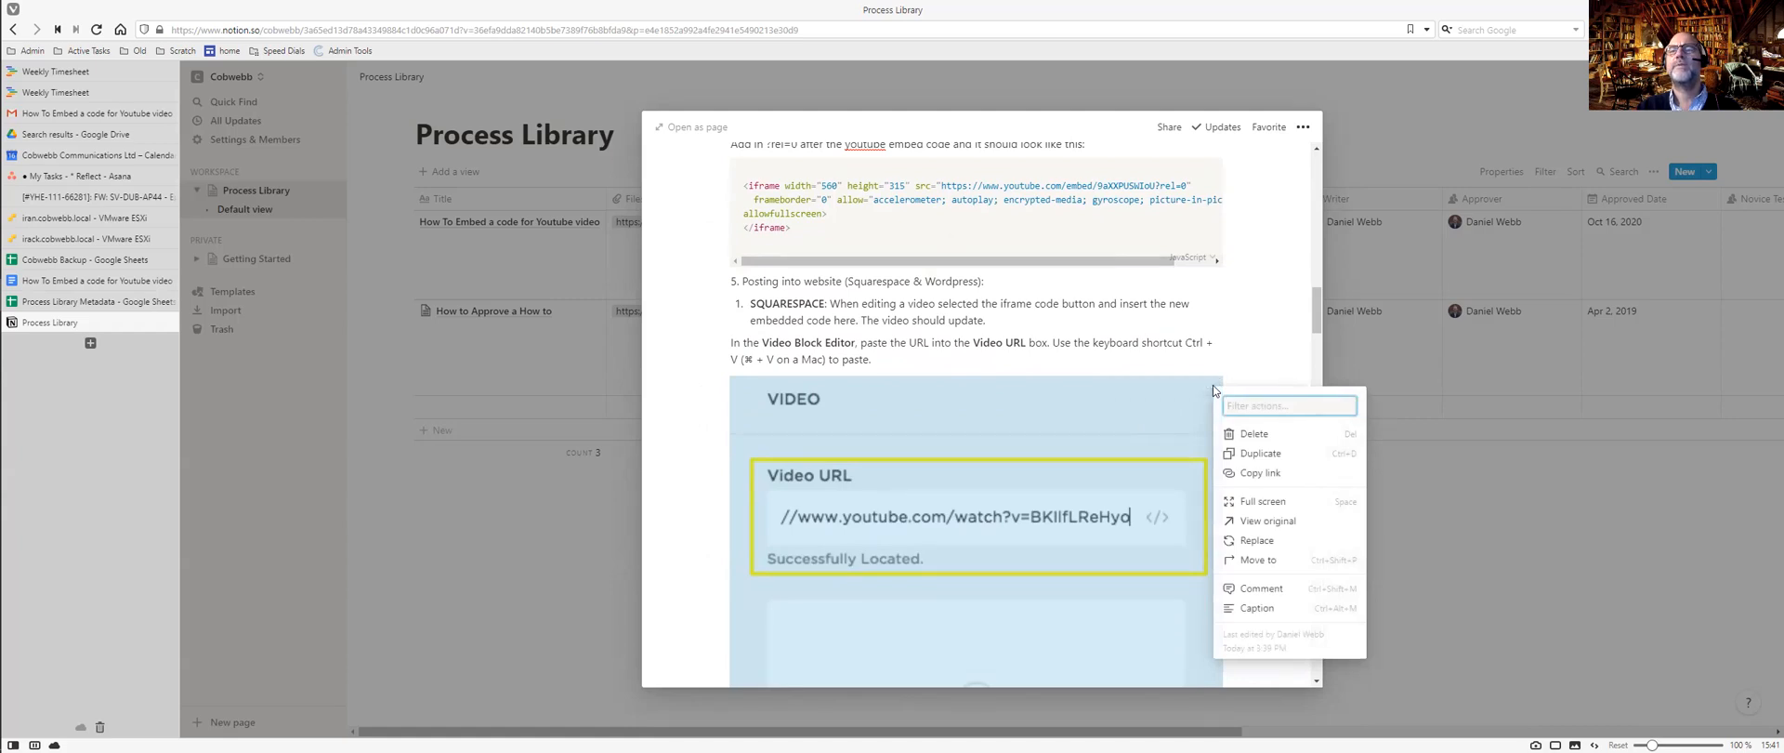
pyautogui.click(1037, 459)
# Shrink the HTML embed-code and Video Block Editor screenshots by dragging their right edges left.
pyautogui.scroll(-8, 1037, 455)
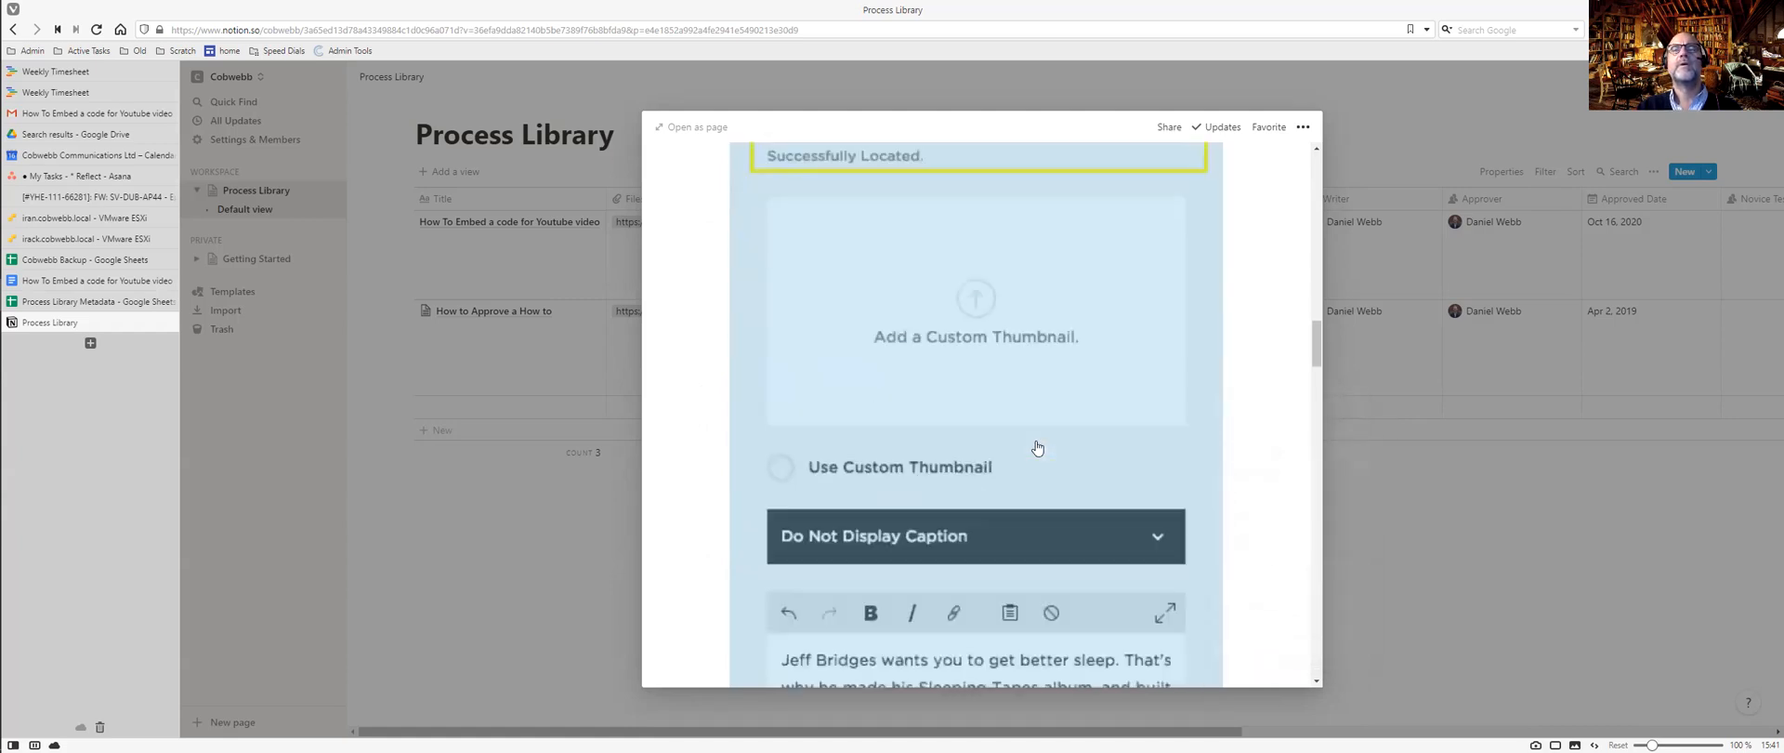
pyautogui.scroll(-3, 1037, 447)
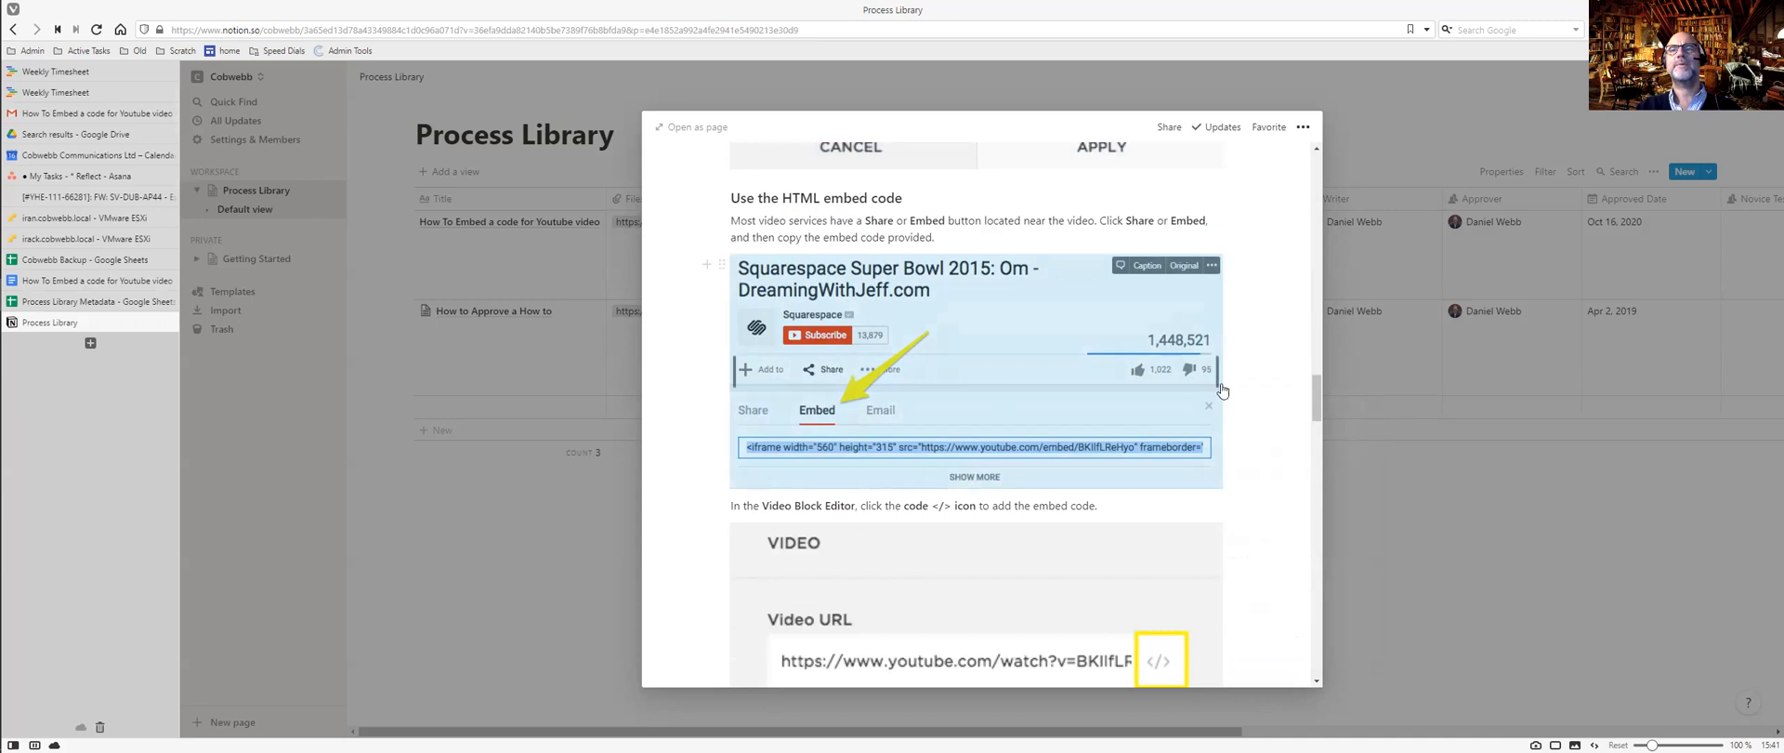
pyautogui.moveTo(1217, 381); pyautogui.dragTo(1080, 376)
pyautogui.scroll(5, 1087, 386)
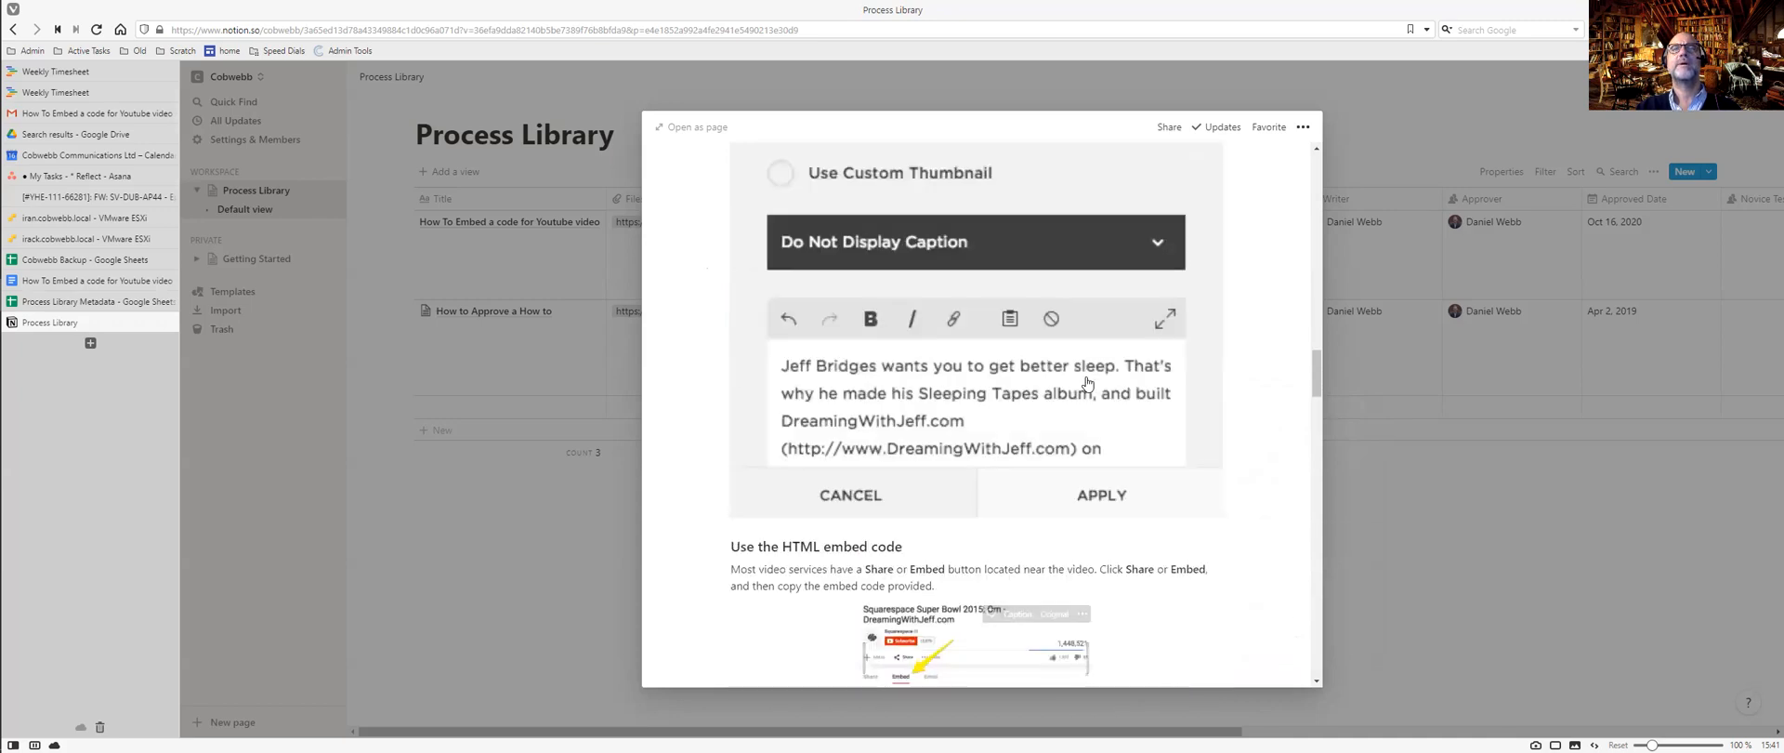
pyautogui.moveTo(1217, 510); pyautogui.dragTo(1066, 474)
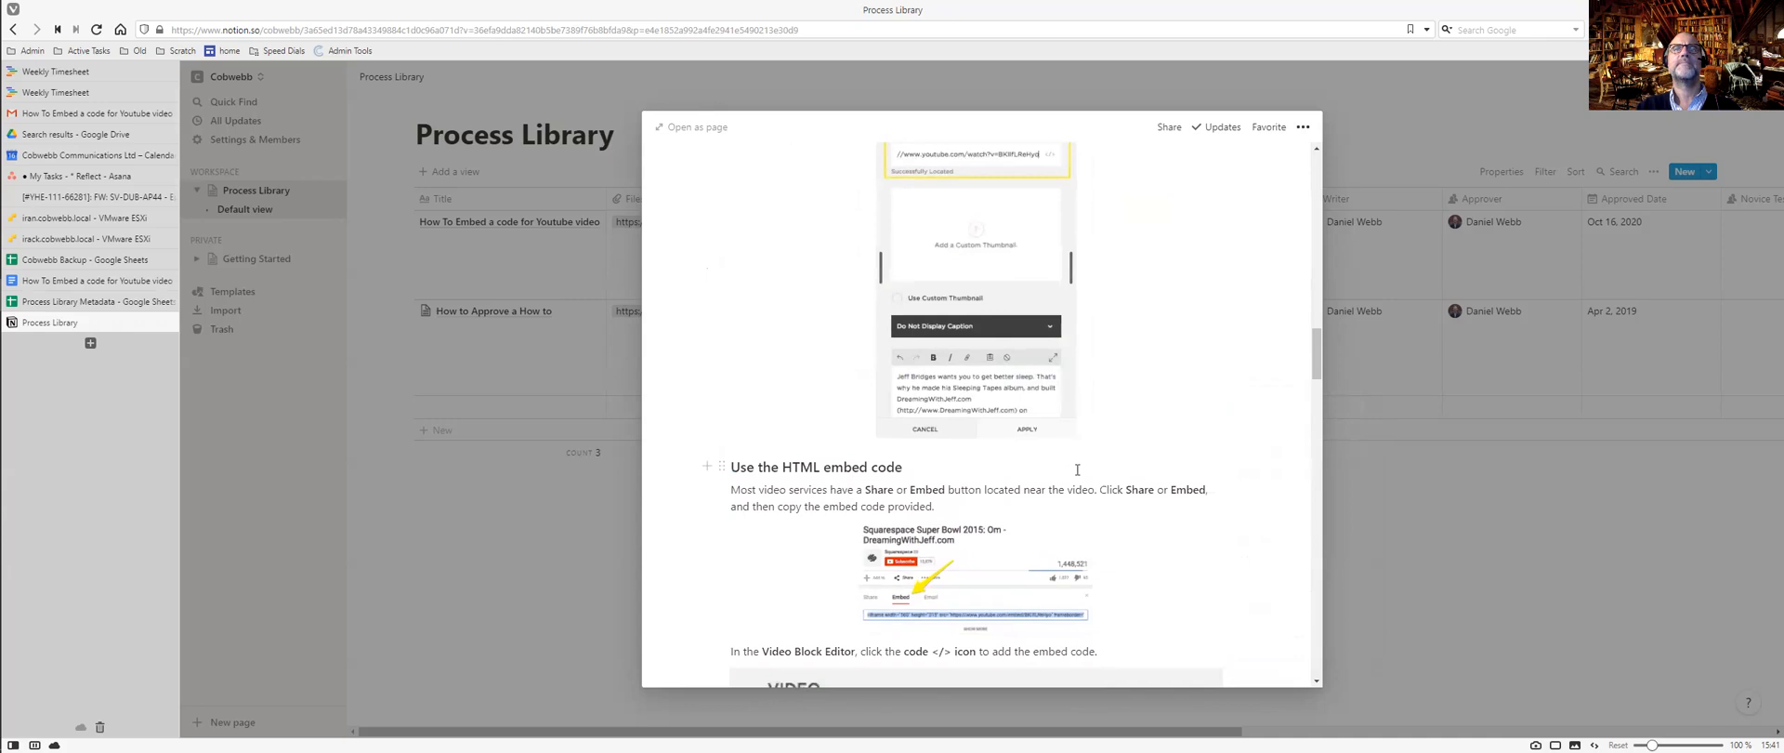
pyautogui.scroll(-10, 1077, 469)
pyautogui.scroll(4, 1077, 465)
pyautogui.scroll(8, 1077, 462)
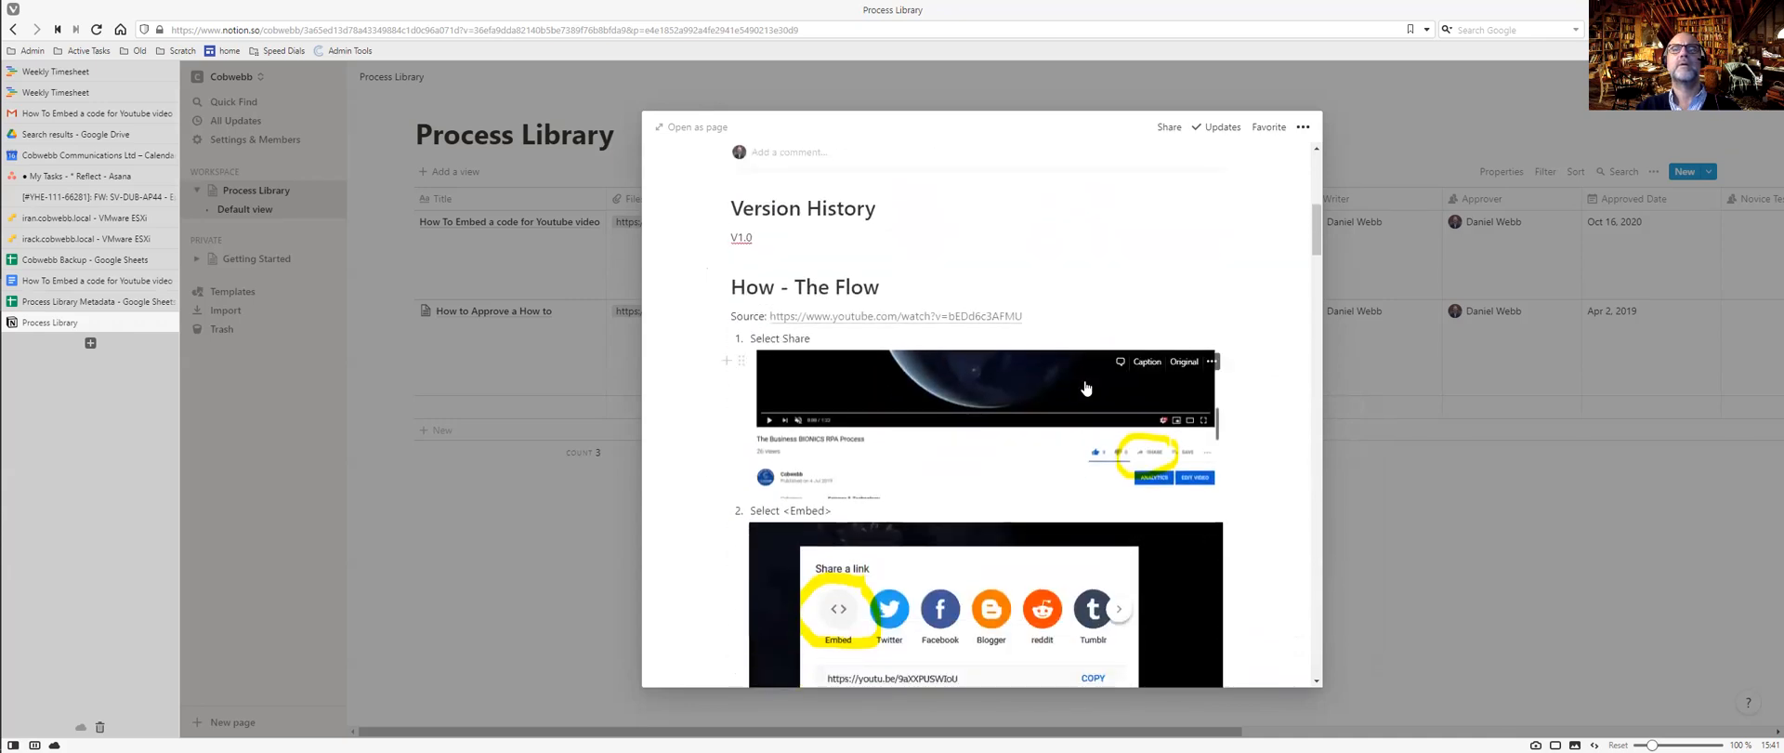
# Shrink the Select Share and Select Copy screenshots in the entry.
pyautogui.click(1083, 384)
pyautogui.moveTo(1217, 416); pyautogui.dragTo(1079, 426)
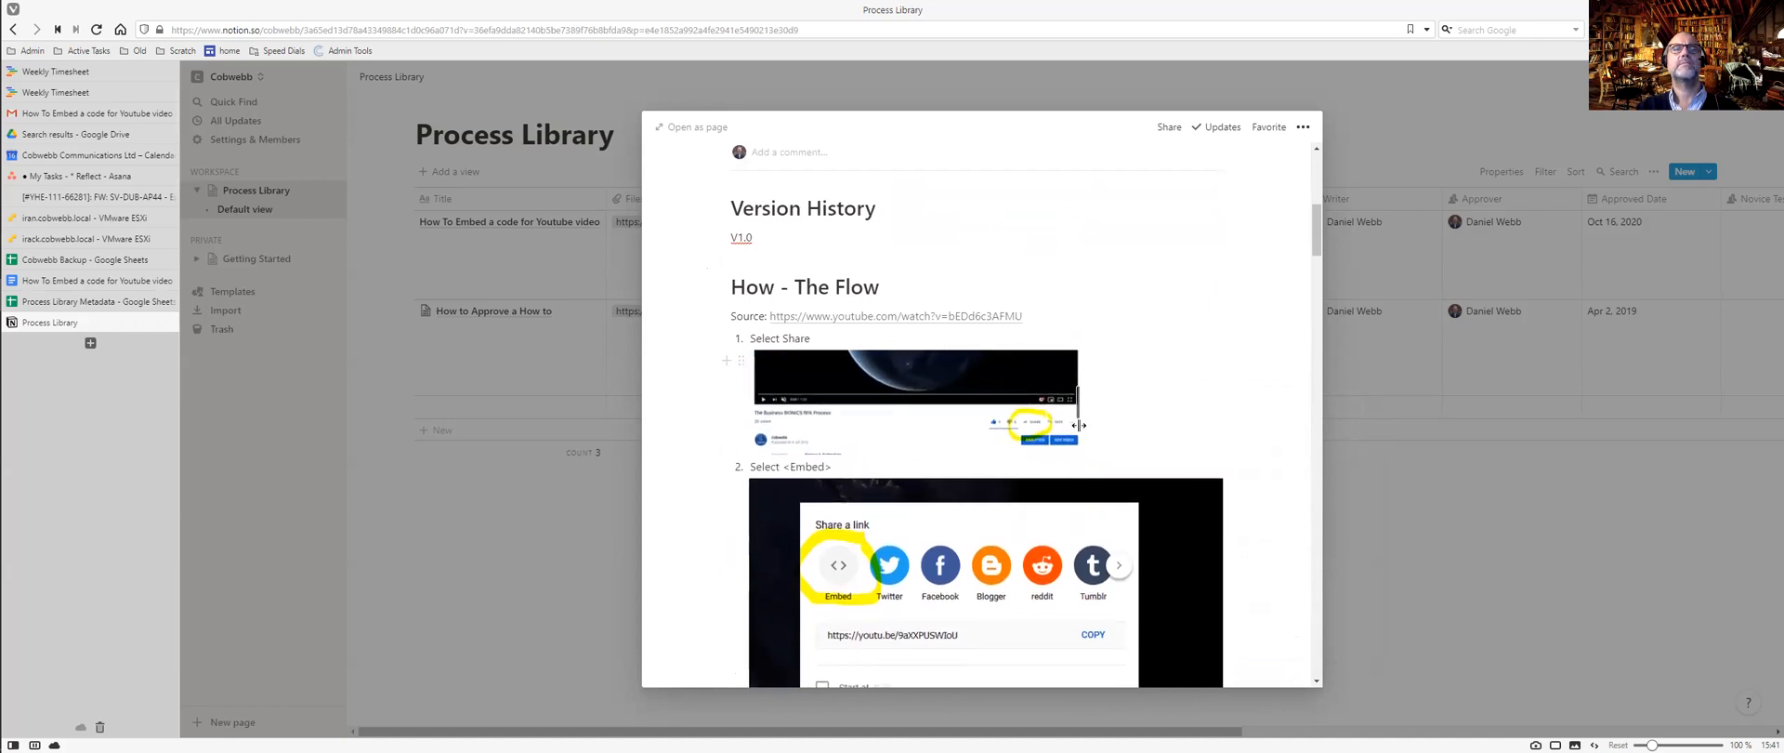
pyautogui.scroll(-3, 1092, 484)
pyautogui.scroll(-1, 1092, 562)
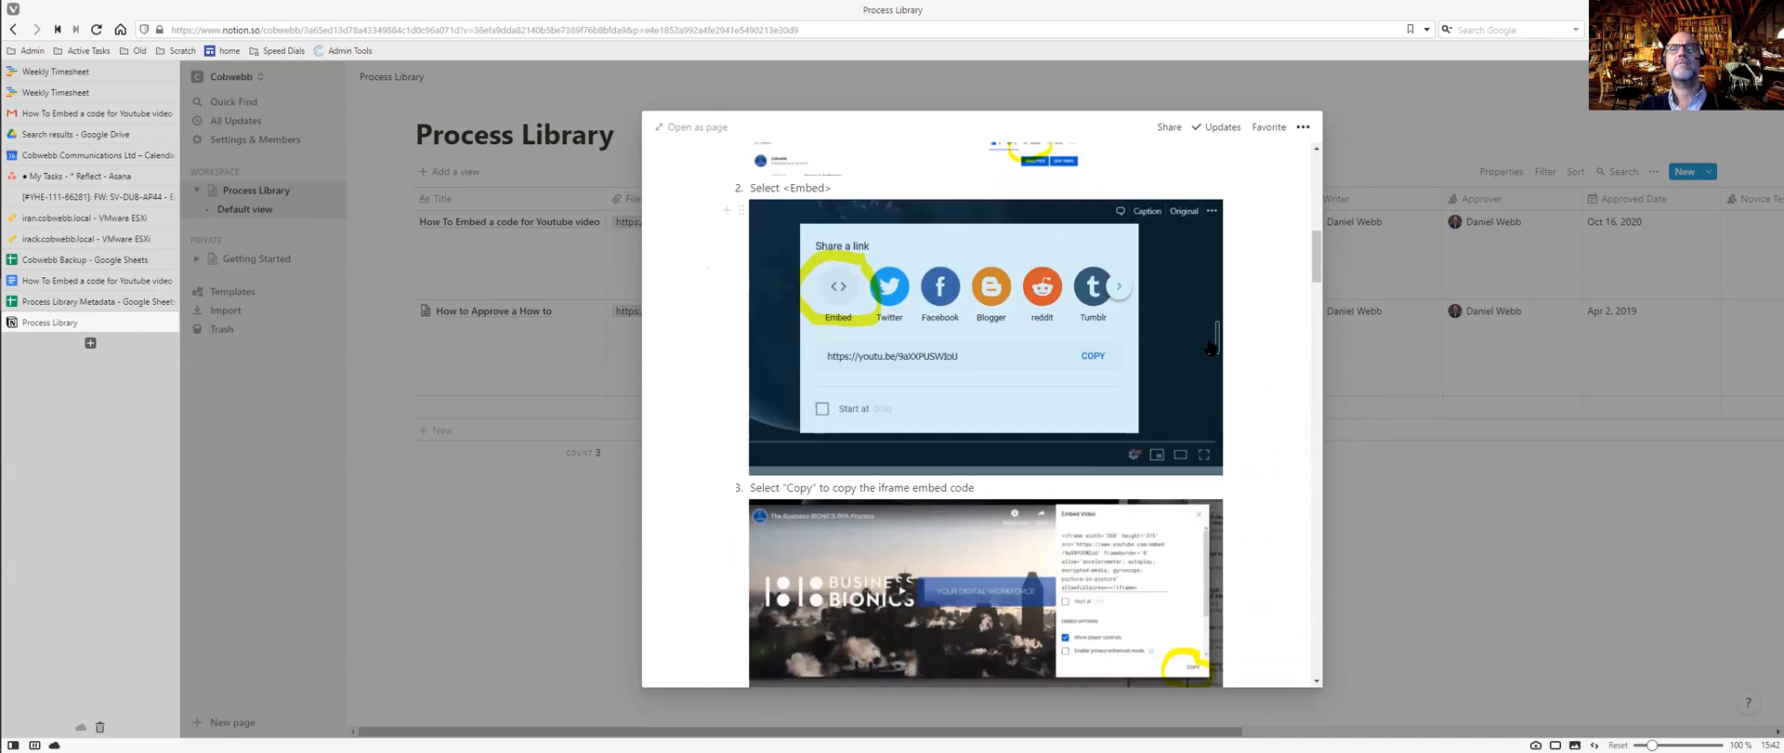
pyautogui.moveTo(1217, 340); pyautogui.dragTo(1017, 342)
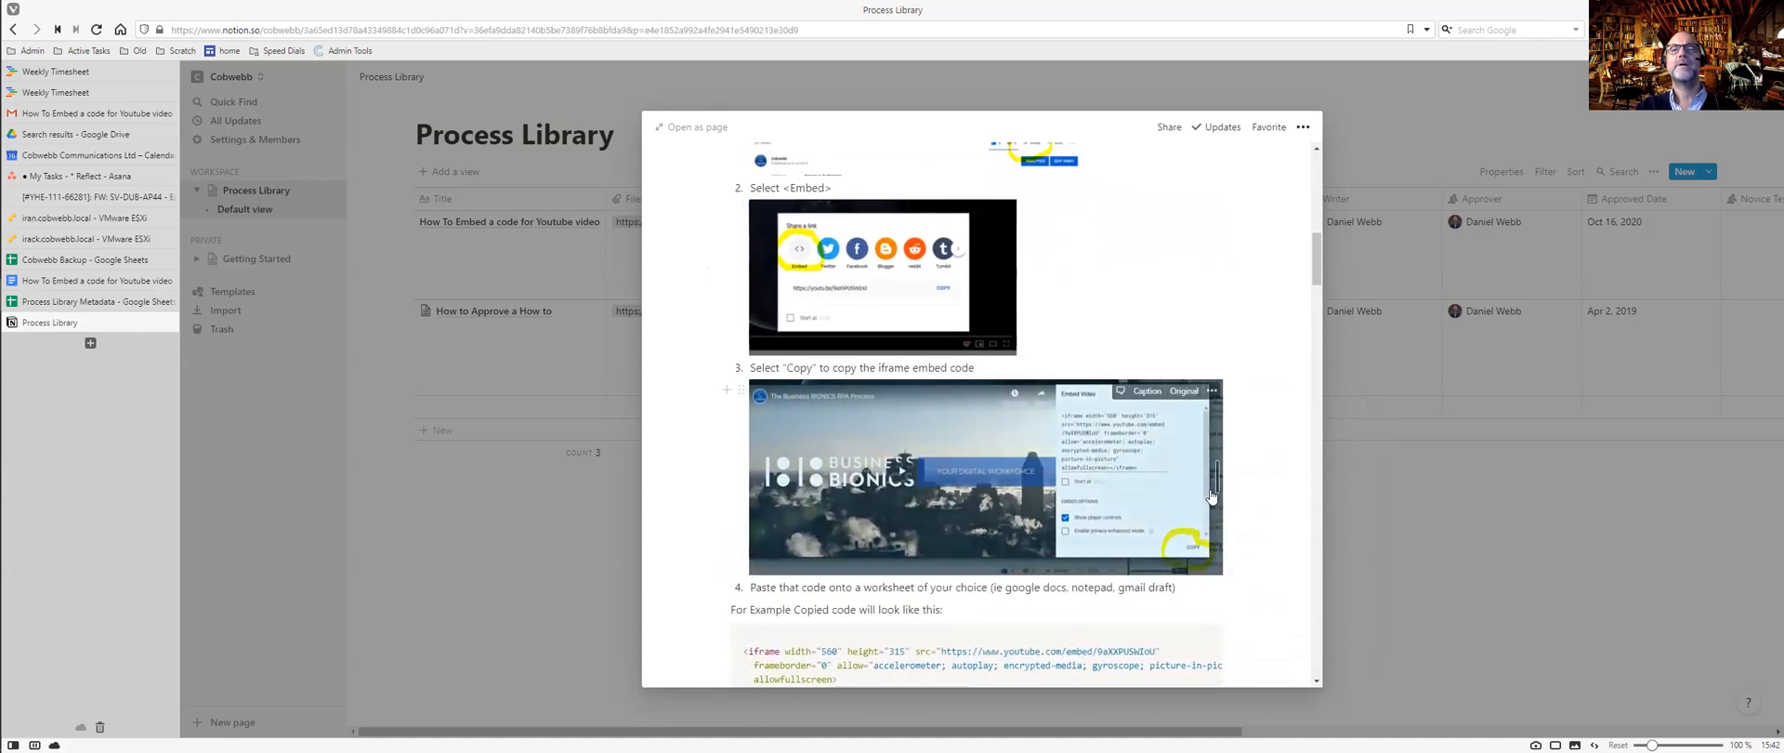
pyautogui.moveTo(1214, 477); pyautogui.dragTo(1004, 478)
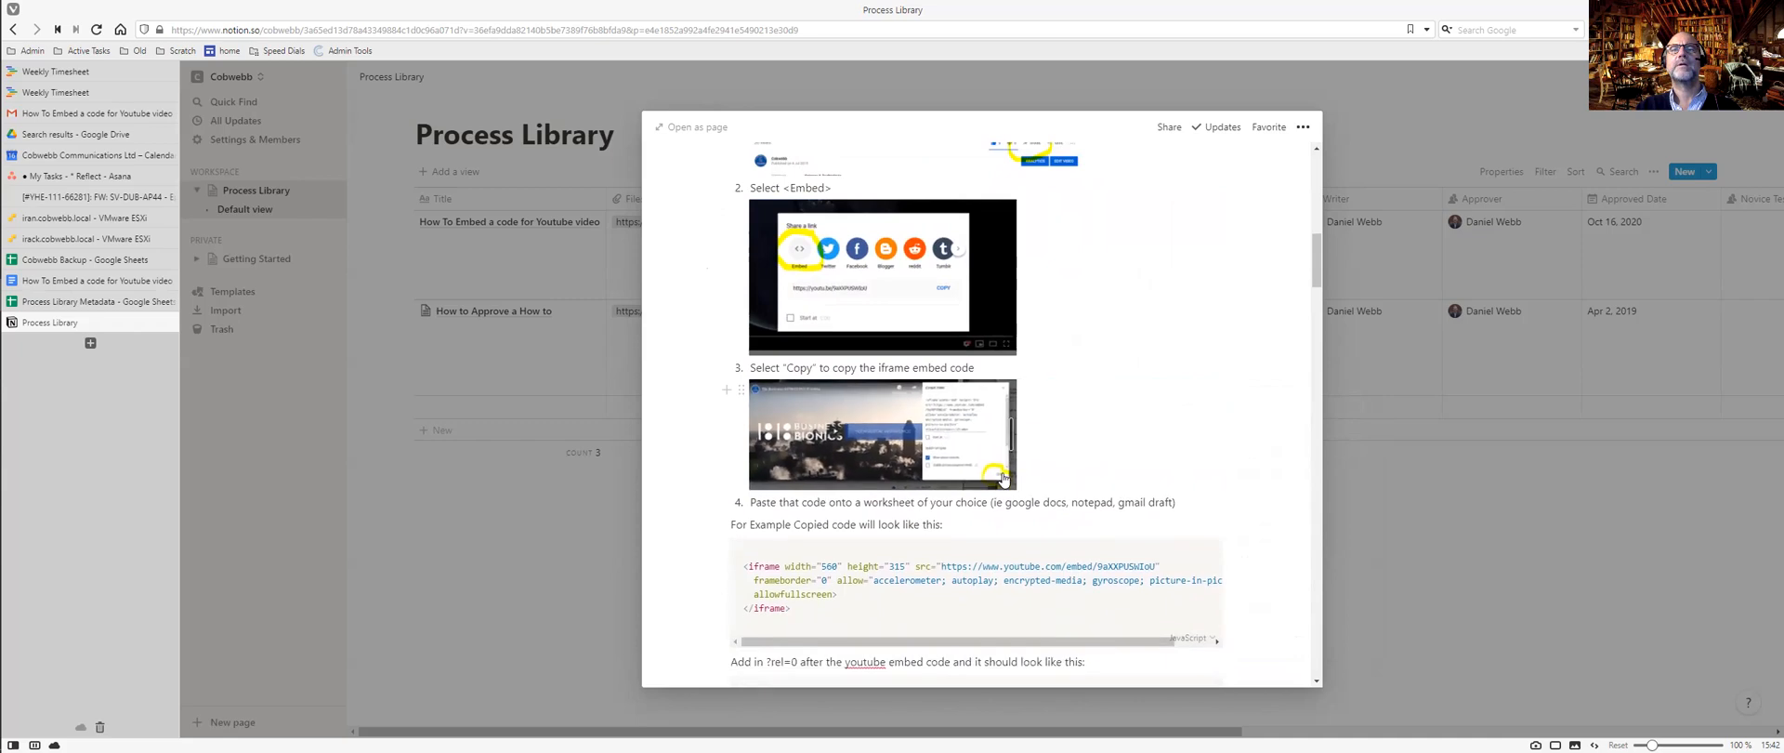
pyautogui.scroll(-6, 1077, 456)
pyautogui.scroll(-1, 1077, 456)
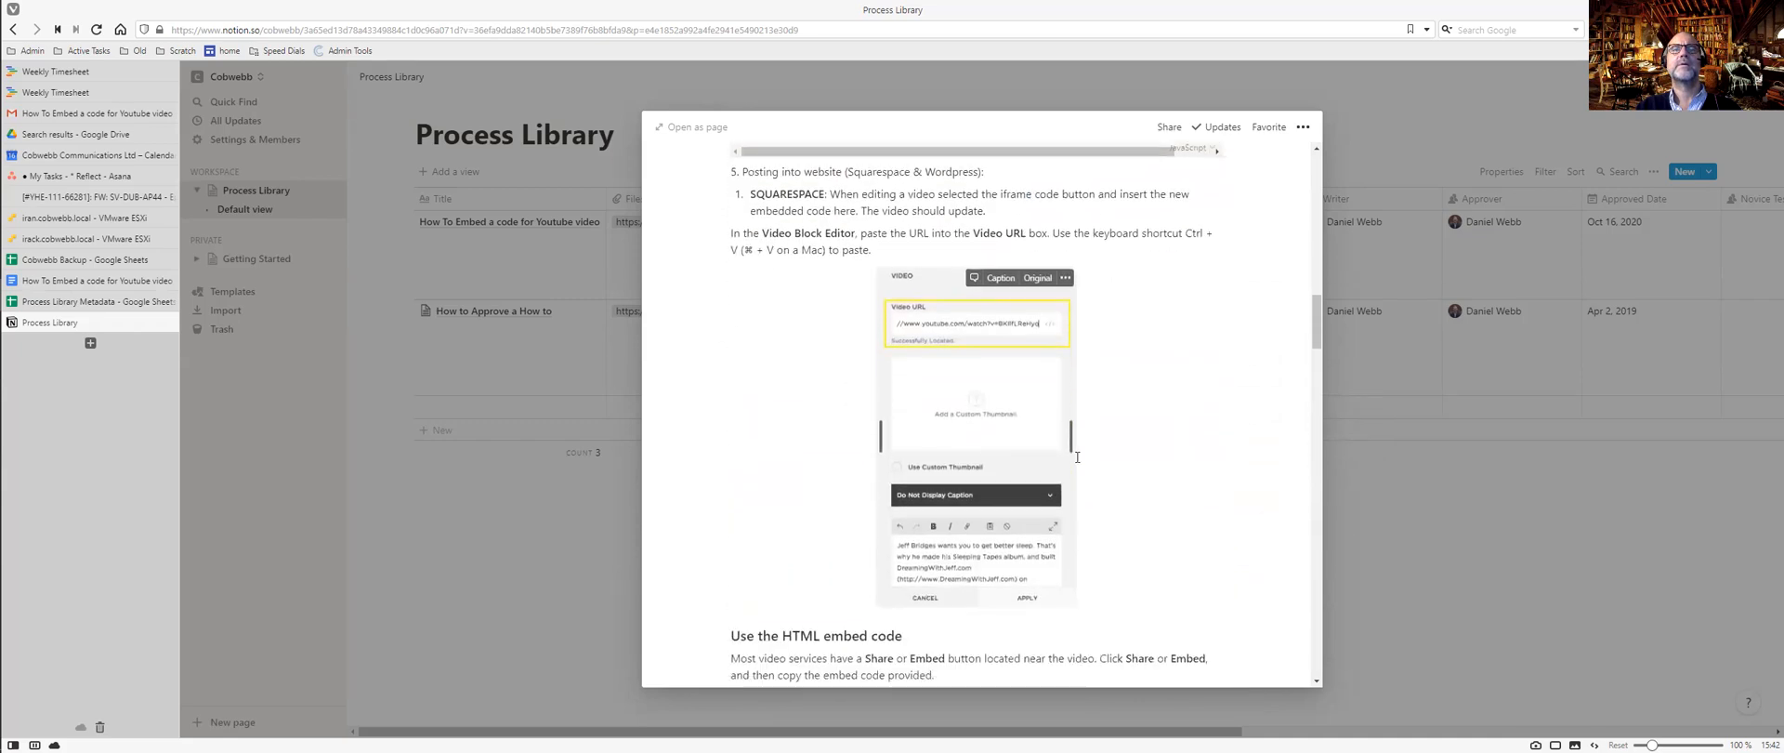
# Check the Video Block Editor screenshot's actions, then shrink the code-icon Video URL screenshot.
pyautogui.click(1014, 445)
pyautogui.click(1065, 280)
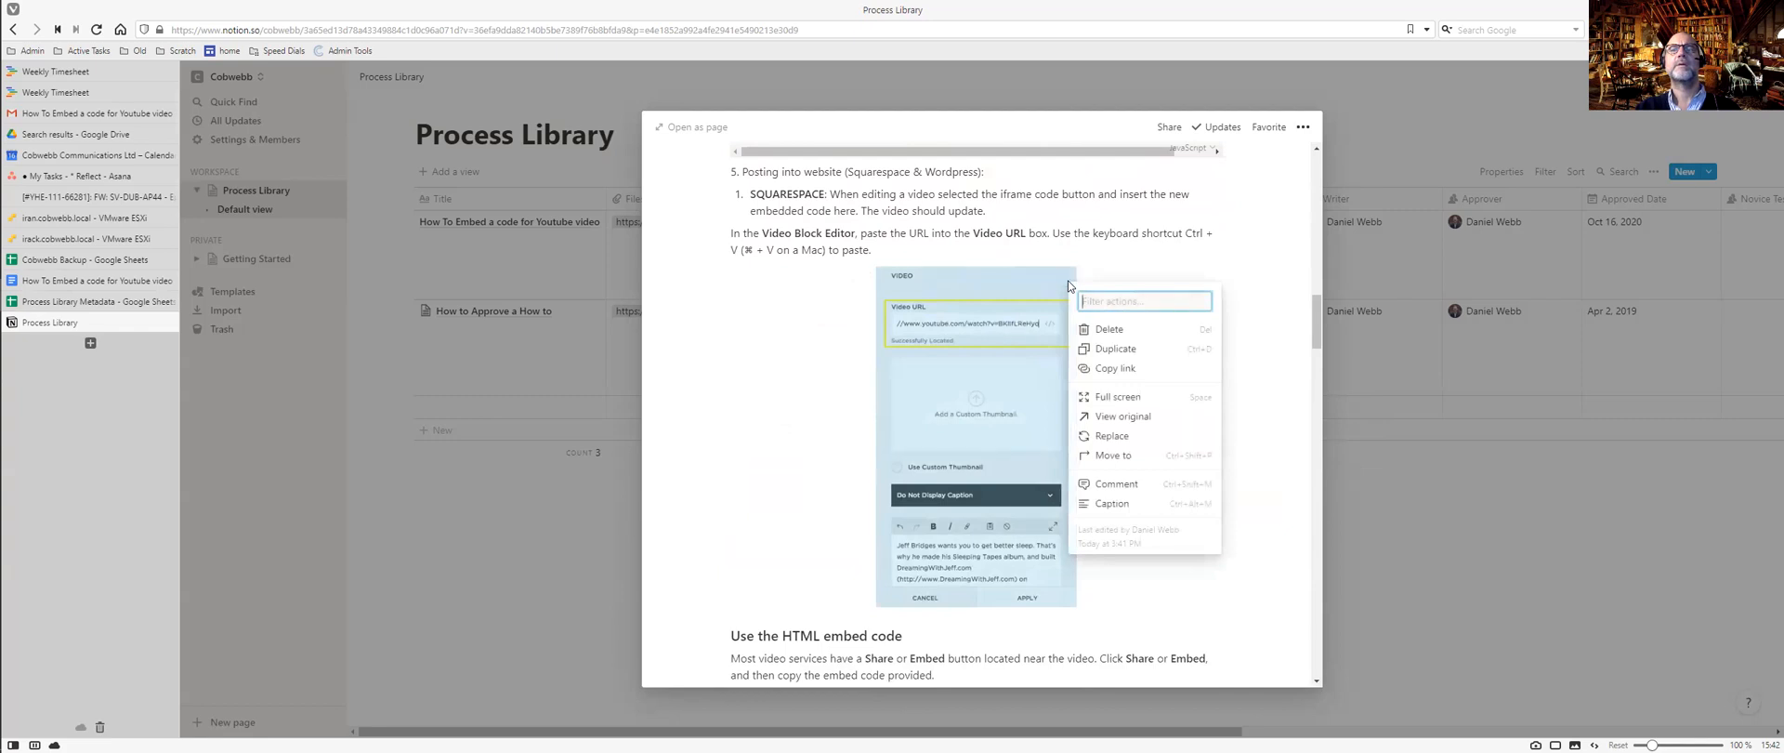
pyautogui.click(872, 389)
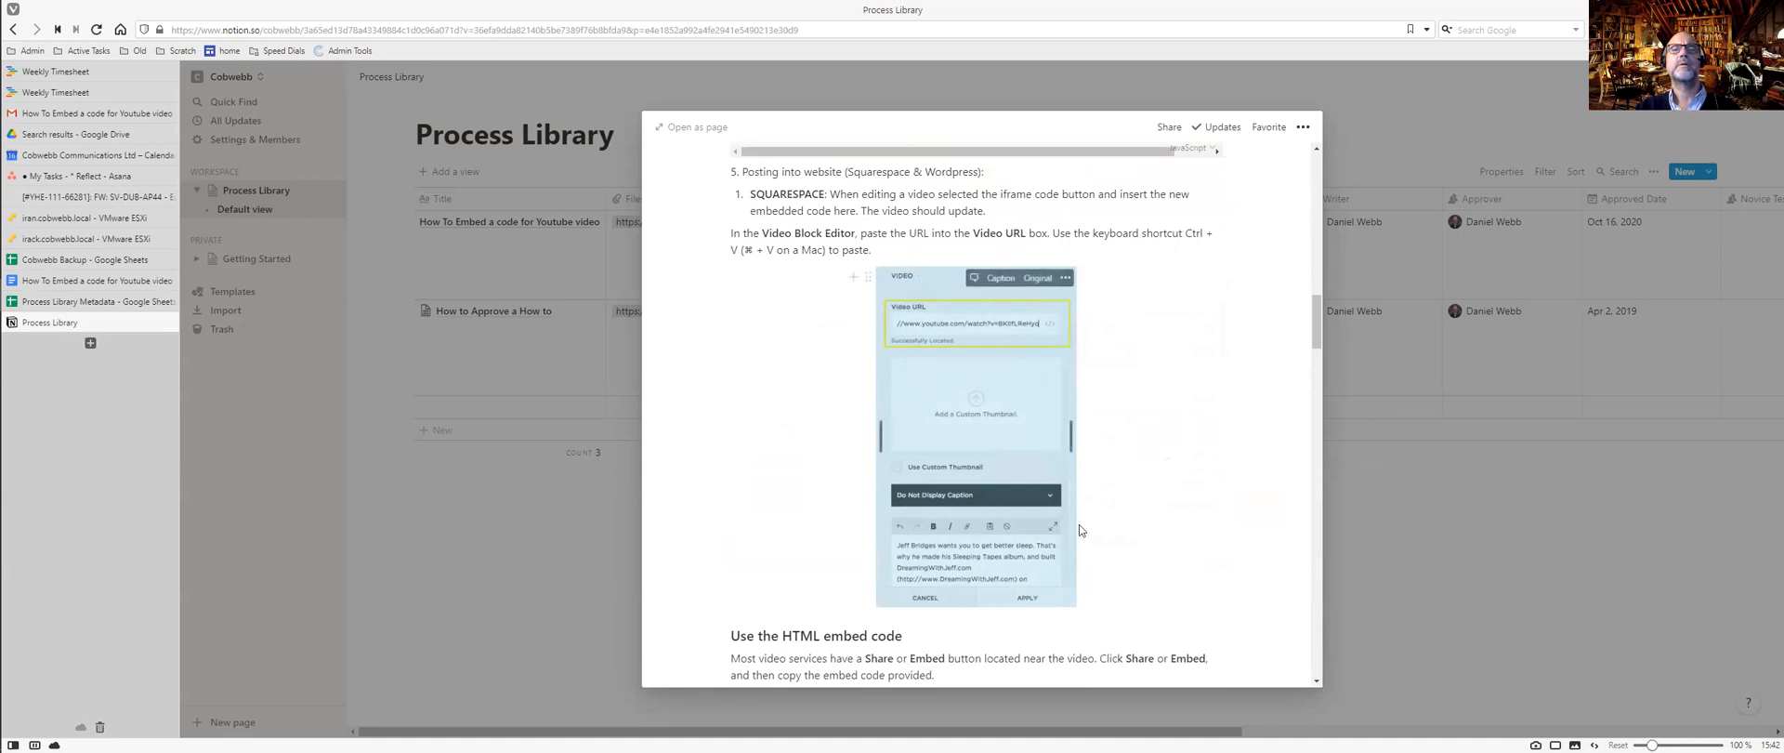
pyautogui.click(1066, 280)
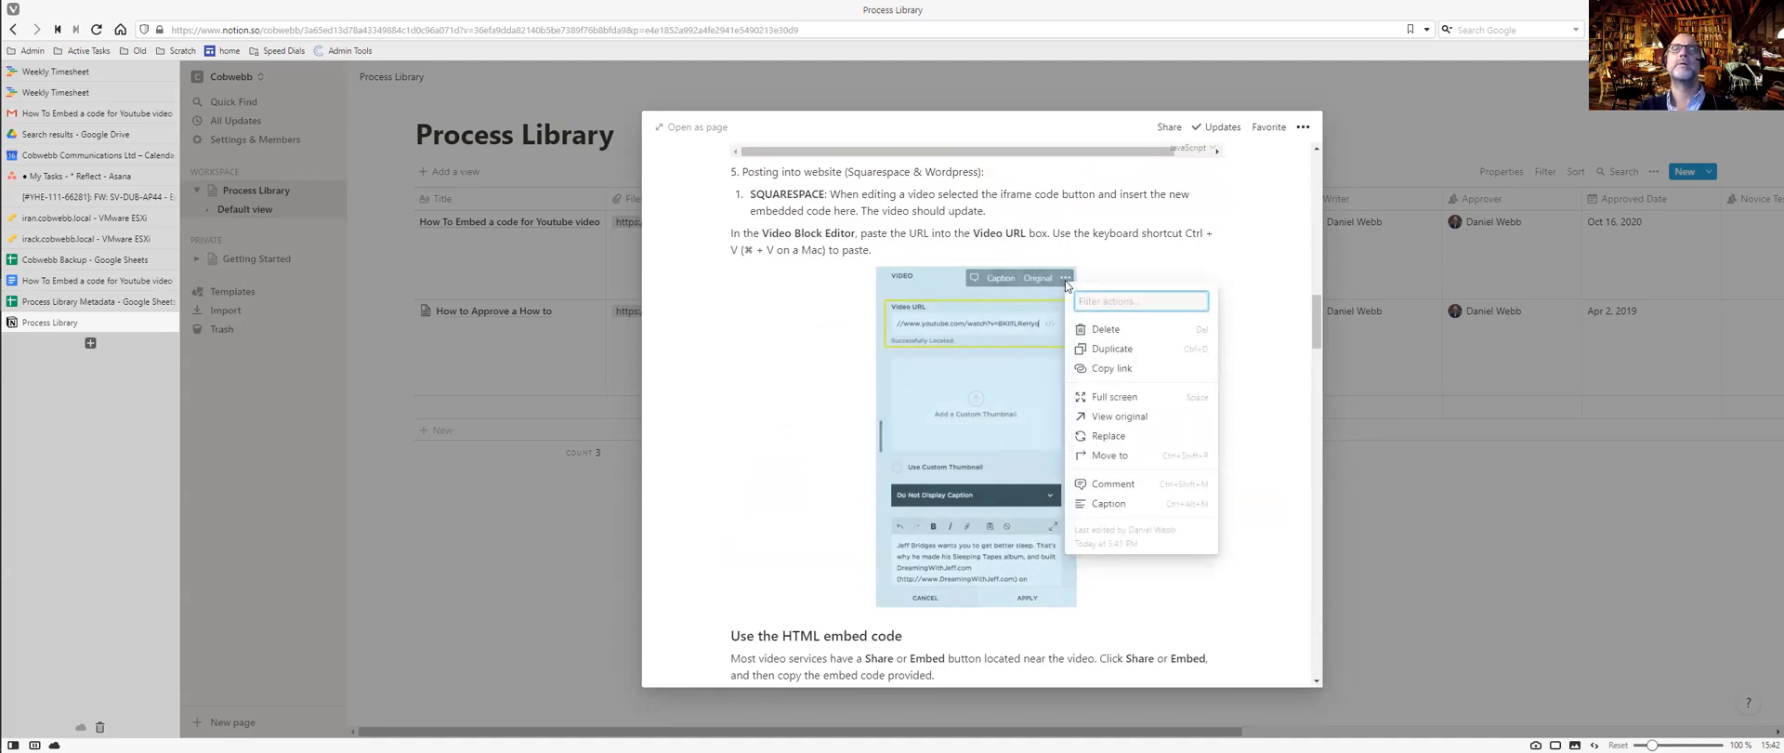
pyautogui.click(790, 479)
pyautogui.scroll(-5, 790, 478)
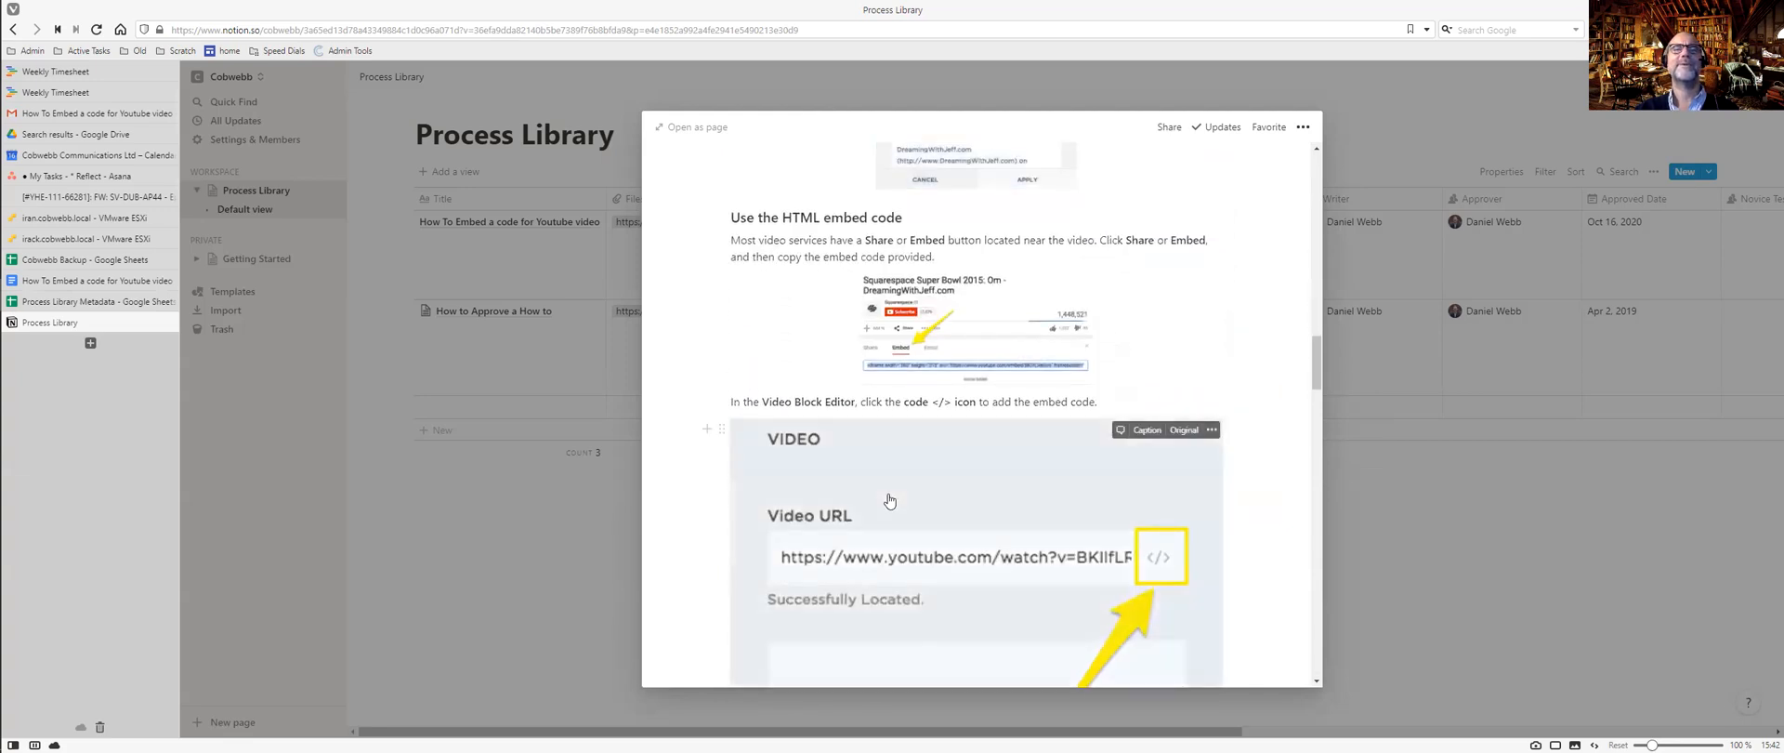
pyautogui.click(889, 502)
pyautogui.scroll(-3, 889, 502)
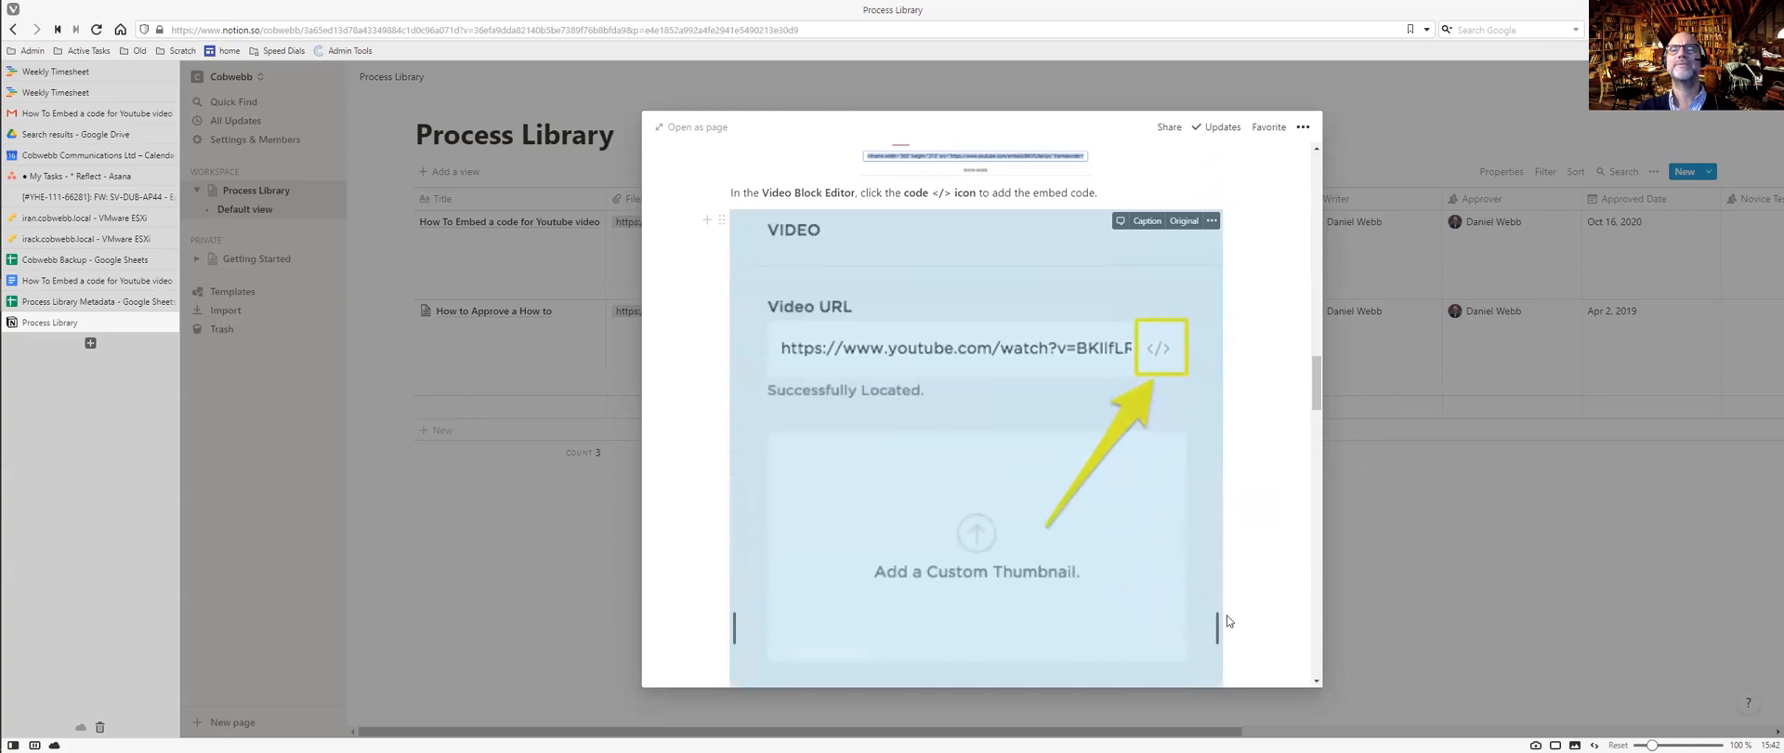
pyautogui.moveTo(1217, 626); pyautogui.dragTo(1120, 626)
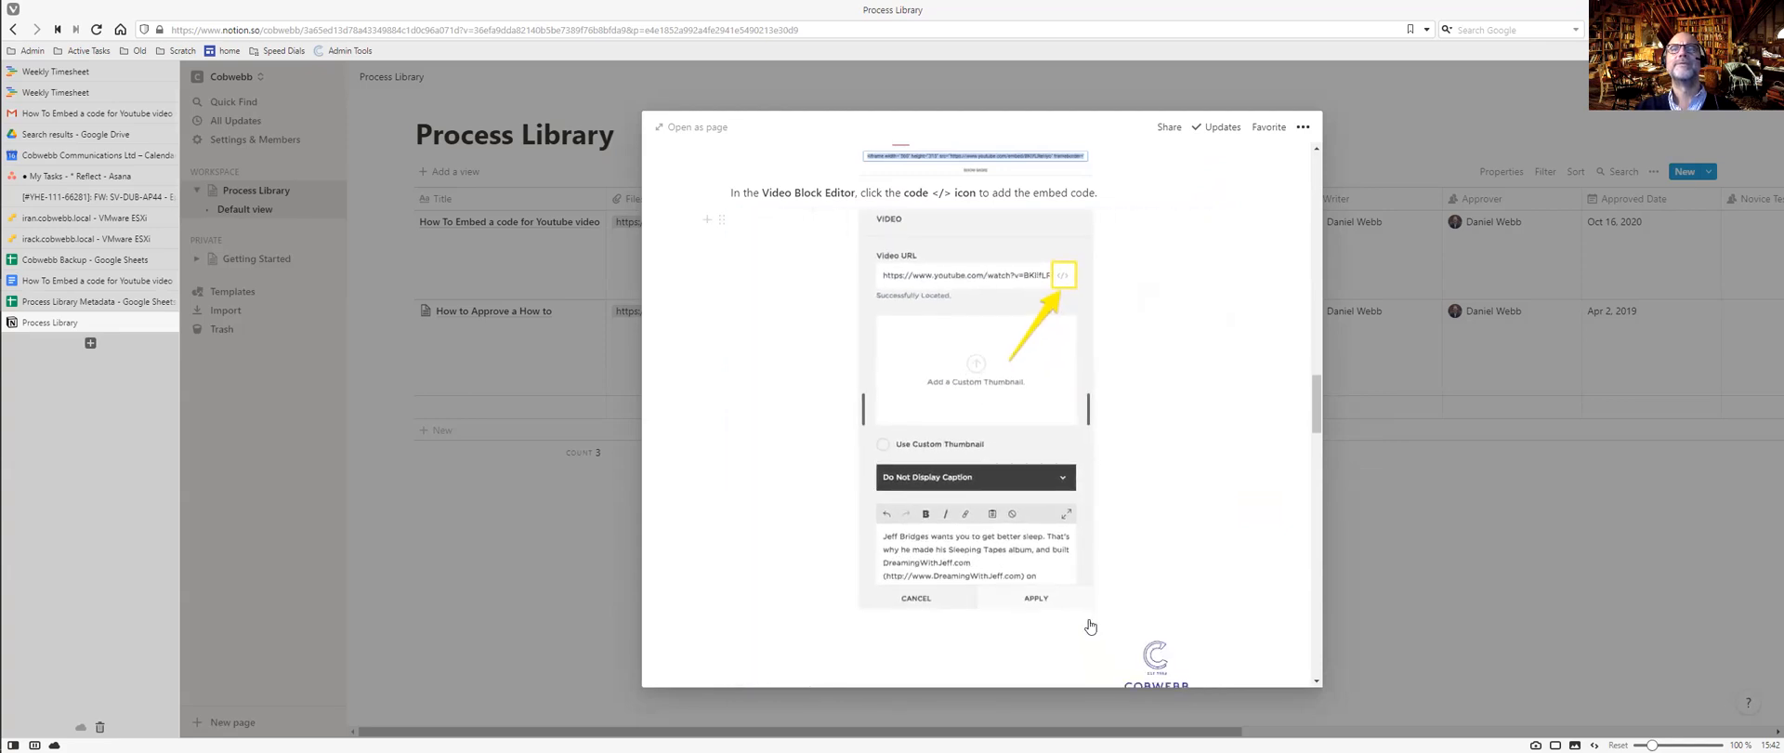
pyautogui.scroll(-3, 1157, 483)
# Delete the Cobwebb logo image and shrink the Edit Embed Data and Video Player images.
pyautogui.click(1168, 376)
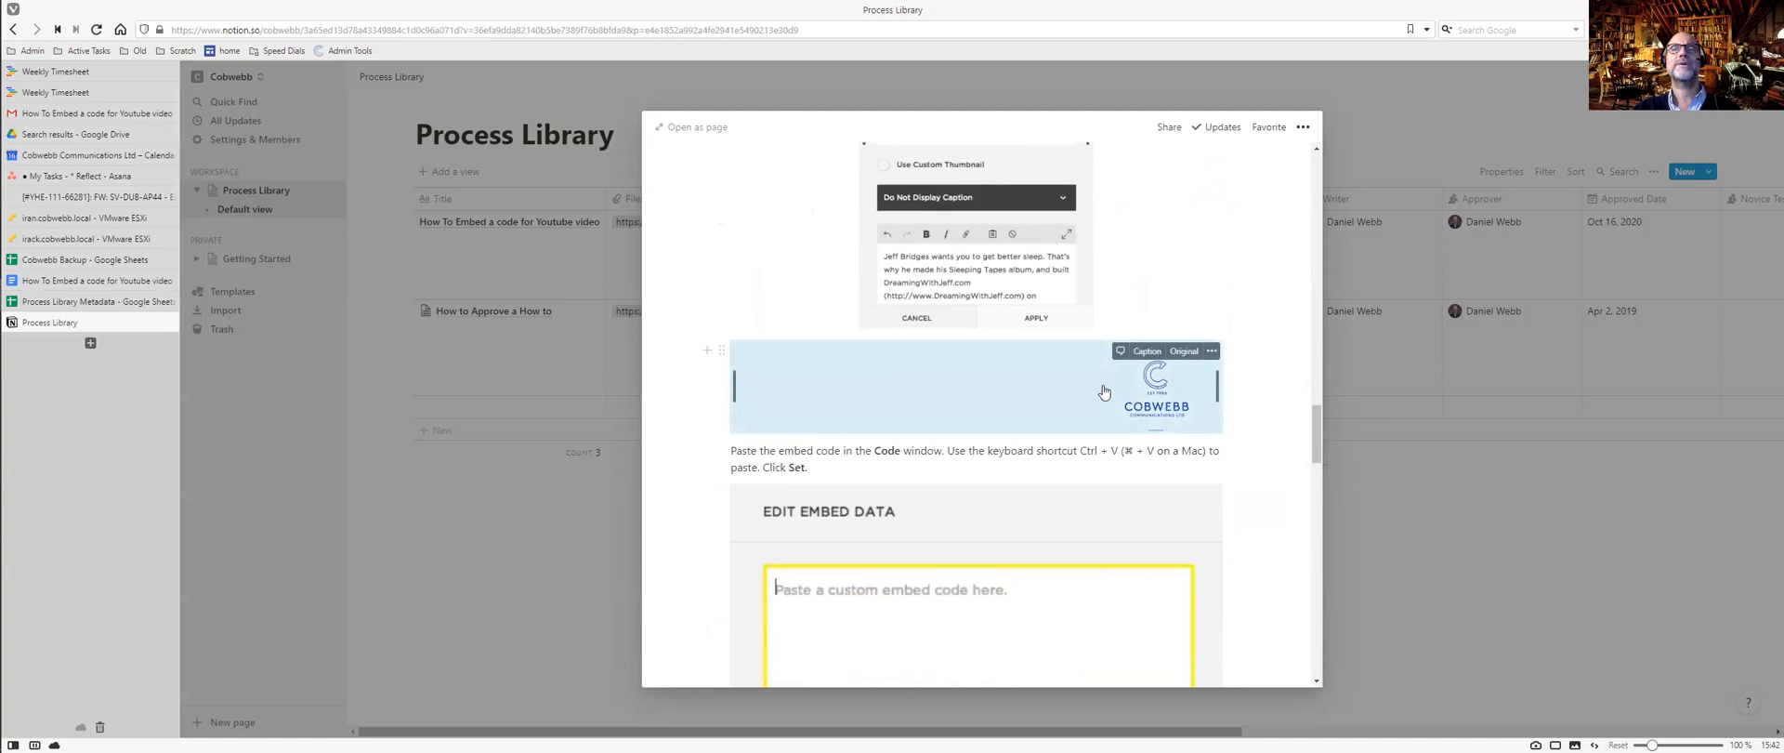
pyautogui.press('Delete')
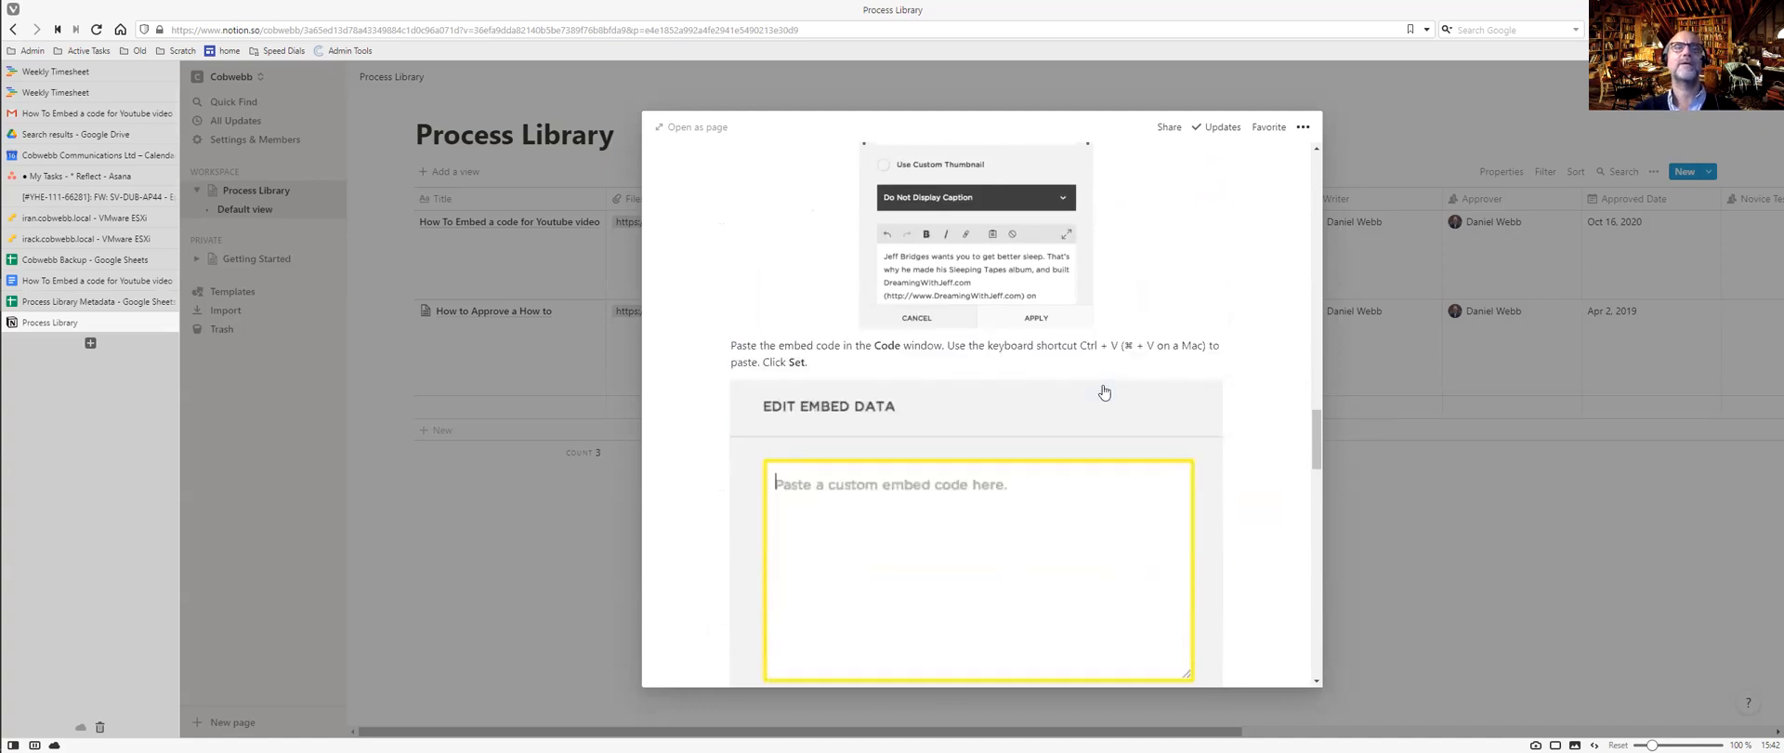
pyautogui.click(1032, 420)
pyautogui.moveTo(1212, 577); pyautogui.dragTo(1087, 566)
pyautogui.scroll(-3, 1091, 556)
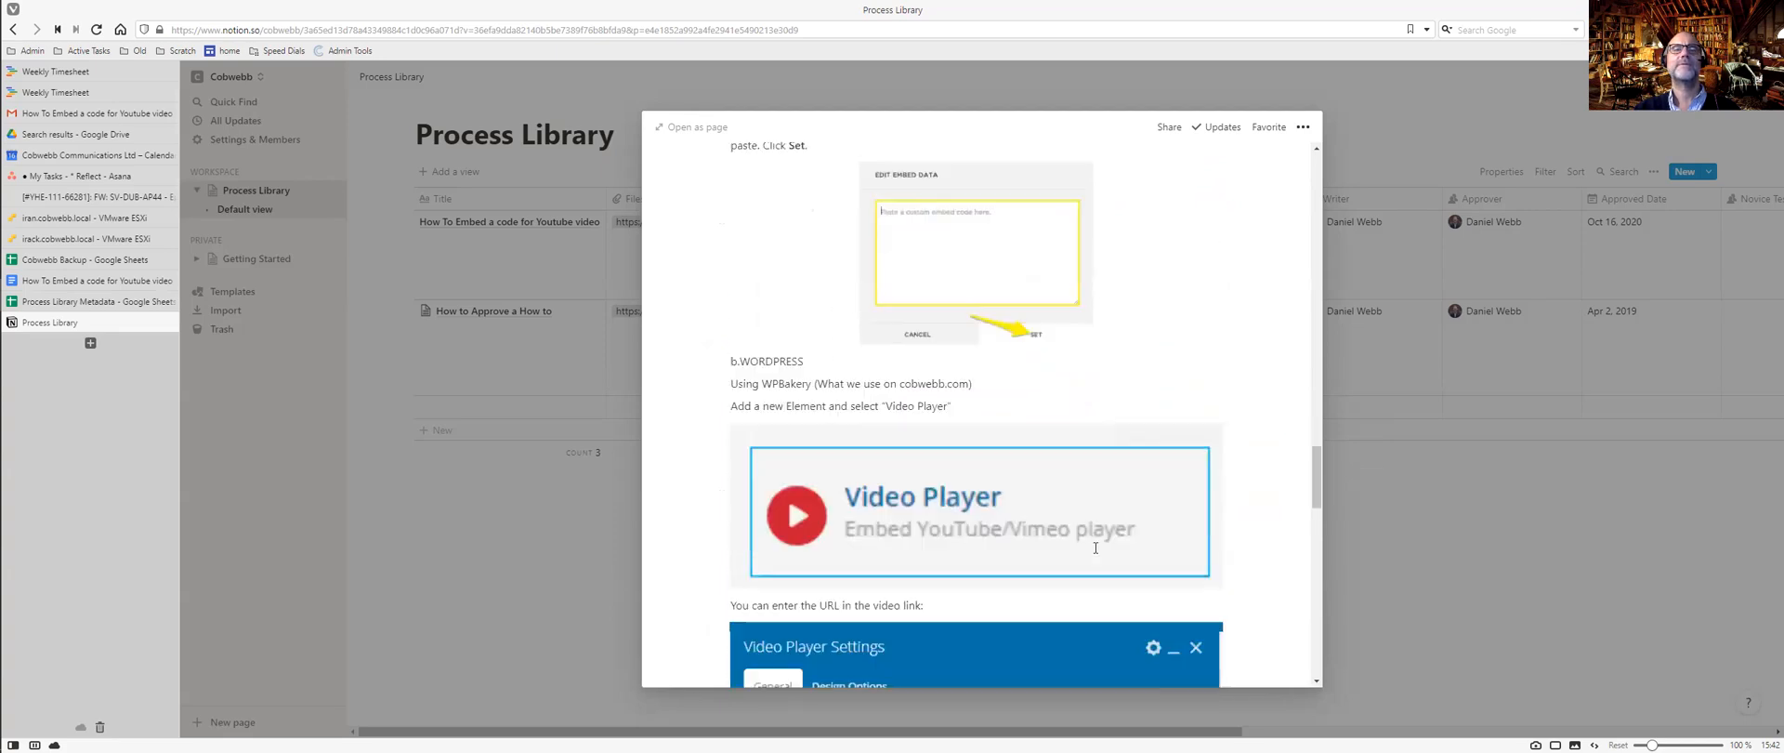
pyautogui.click(1028, 458)
pyautogui.moveTo(1216, 445); pyautogui.dragTo(1103, 445)
# Narrow the Video Player Settings and both Cobwebb Barcode screenshots, then open the wpmadesimple link.
pyautogui.scroll(-3, 1192, 444)
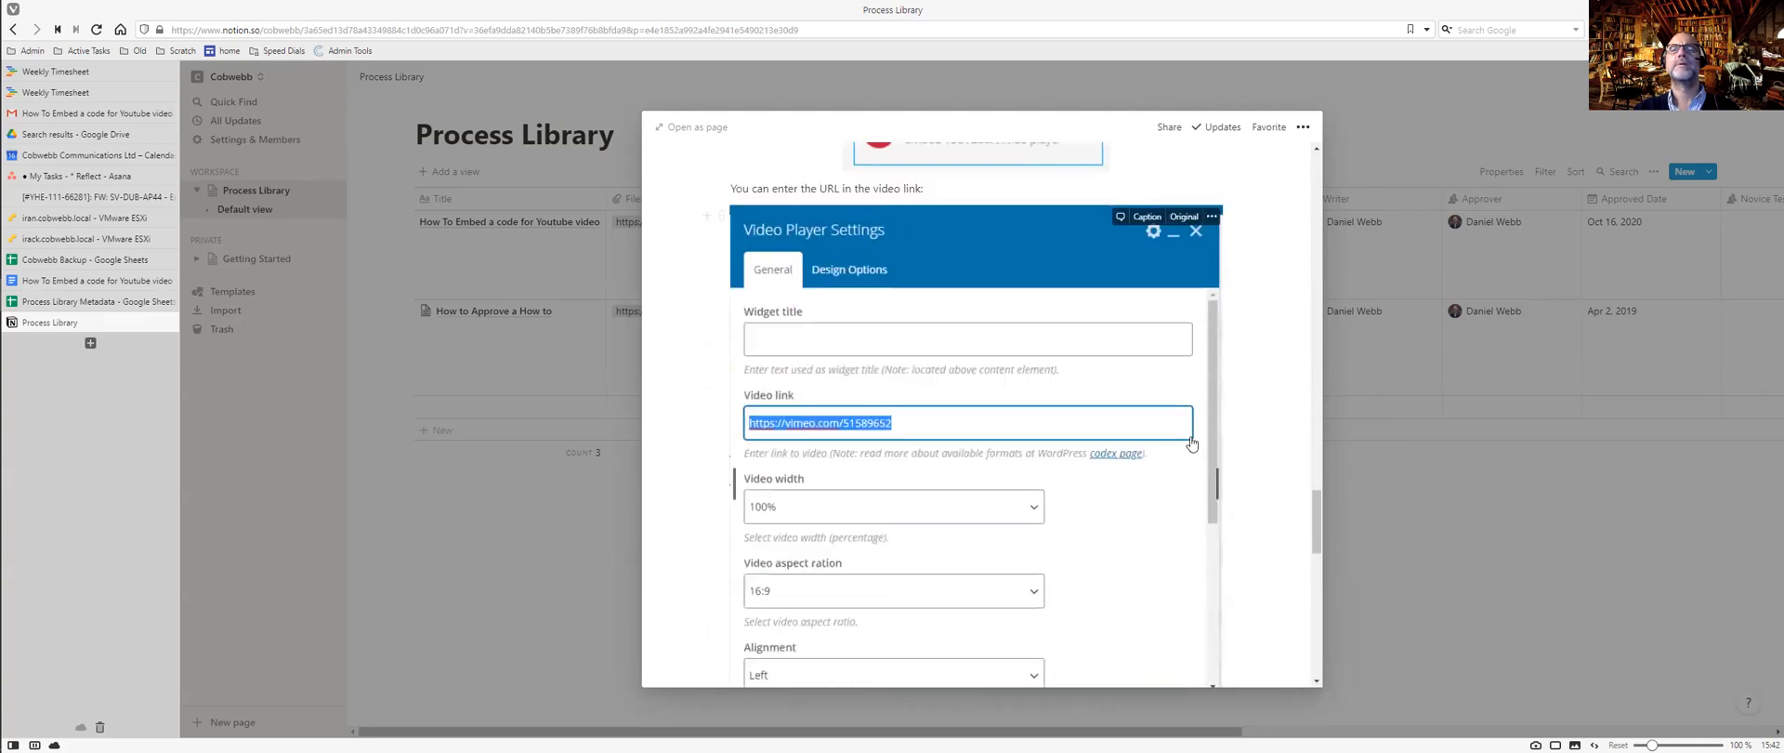
pyautogui.moveTo(1218, 474); pyautogui.dragTo(1115, 485)
pyautogui.scroll(-4, 1136, 485)
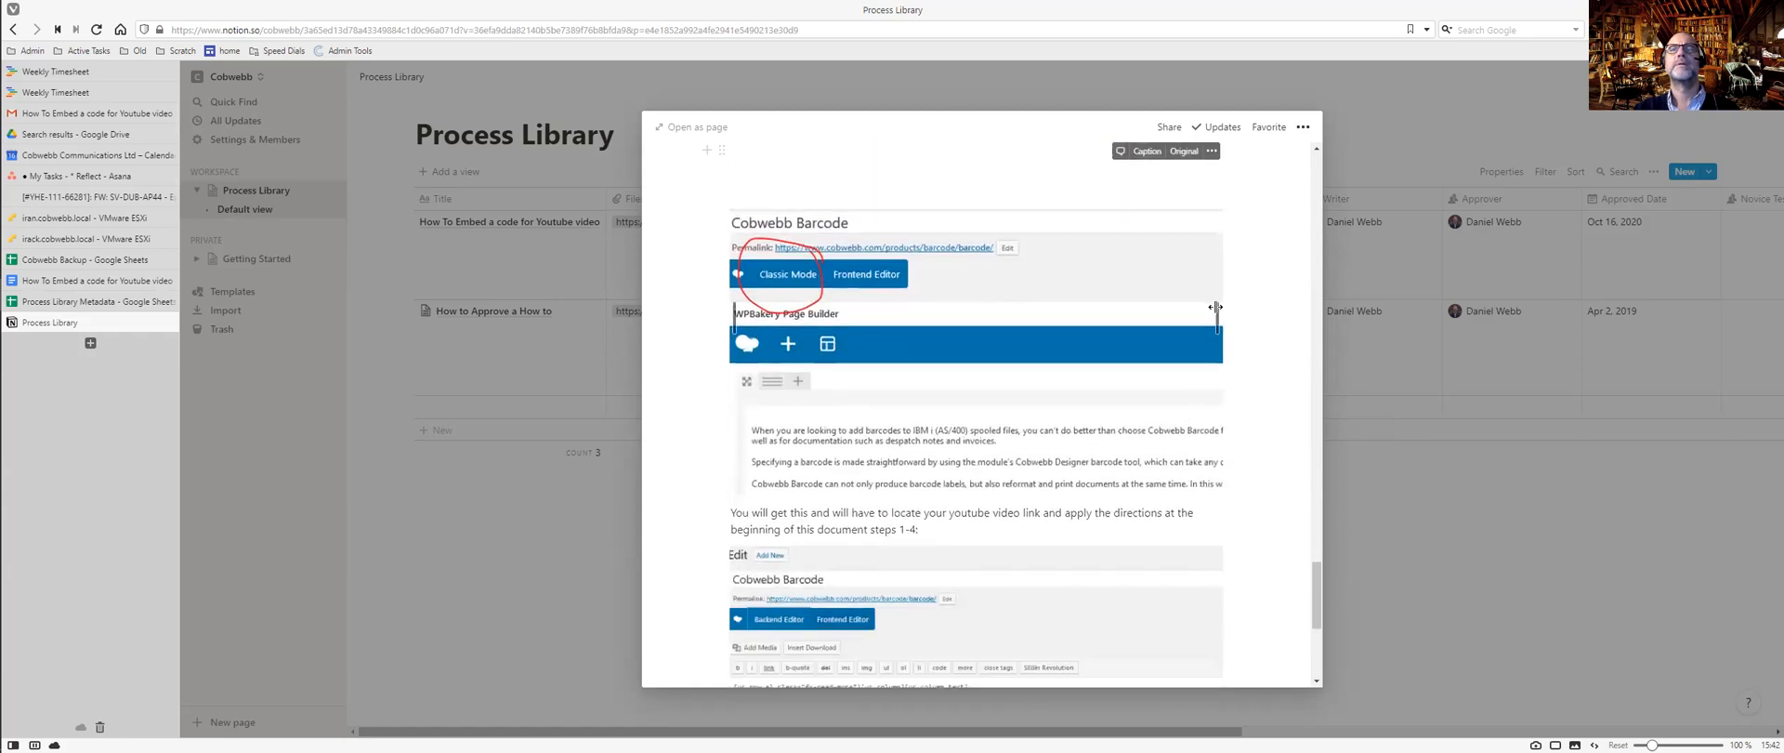
pyautogui.moveTo(1216, 310); pyautogui.dragTo(1111, 306)
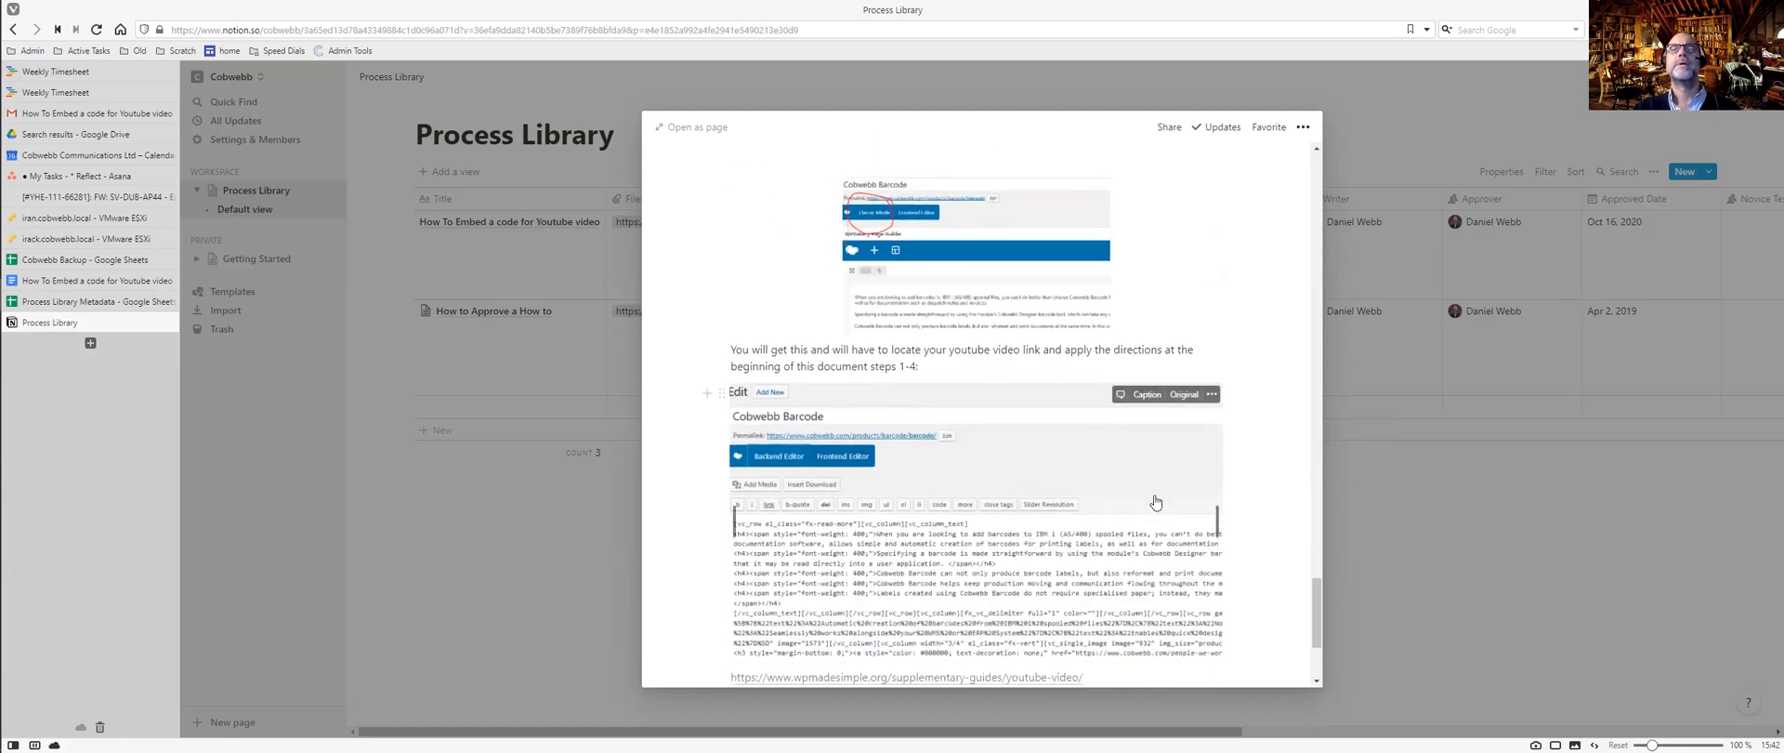
pyautogui.moveTo(1217, 511); pyautogui.dragTo(1111, 509)
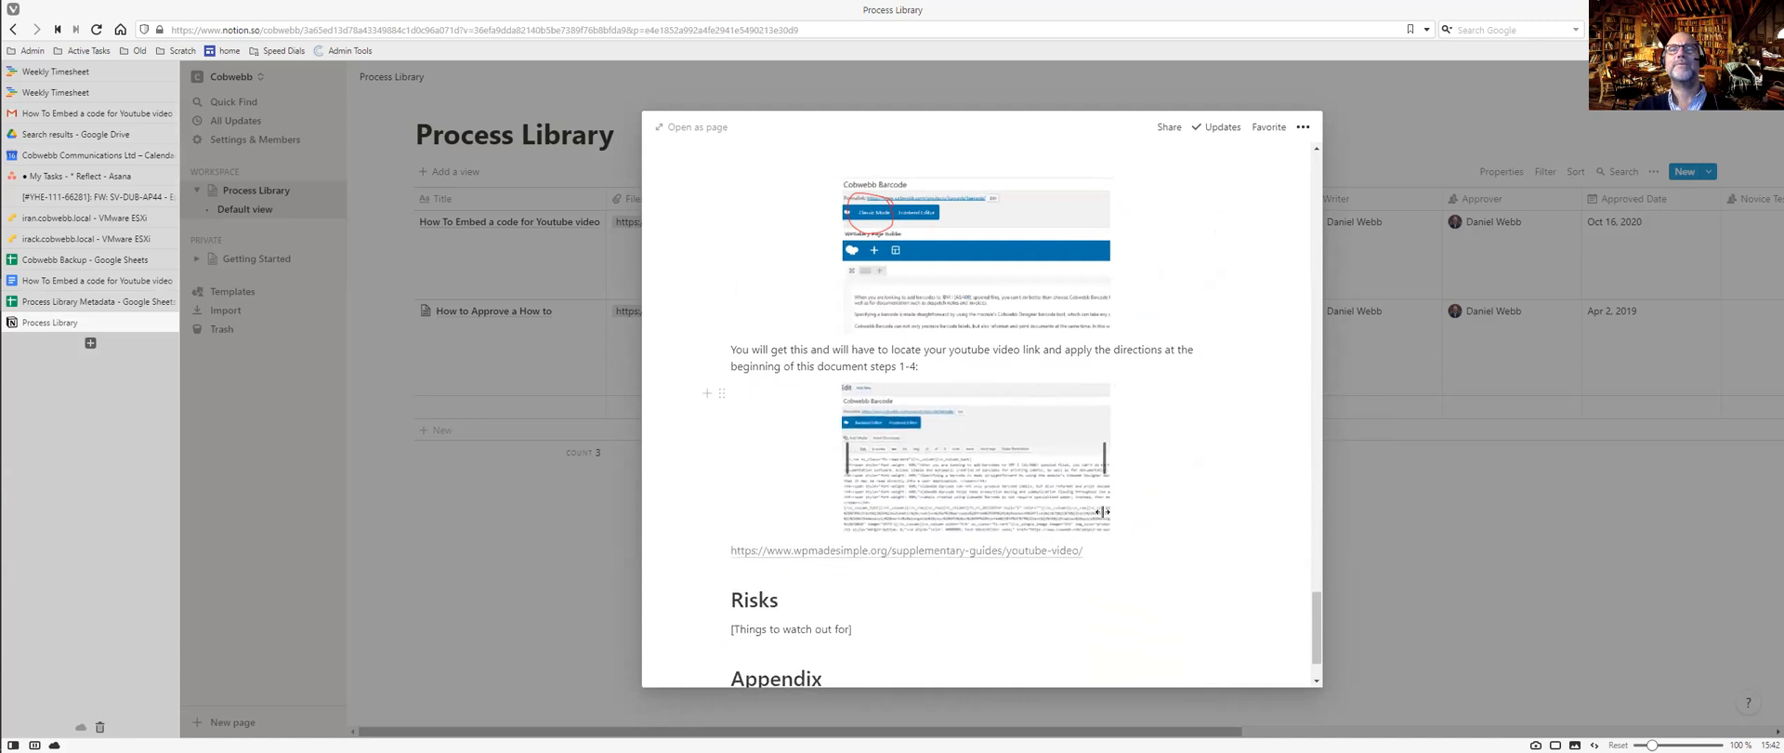
pyautogui.scroll(-1, 1145, 489)
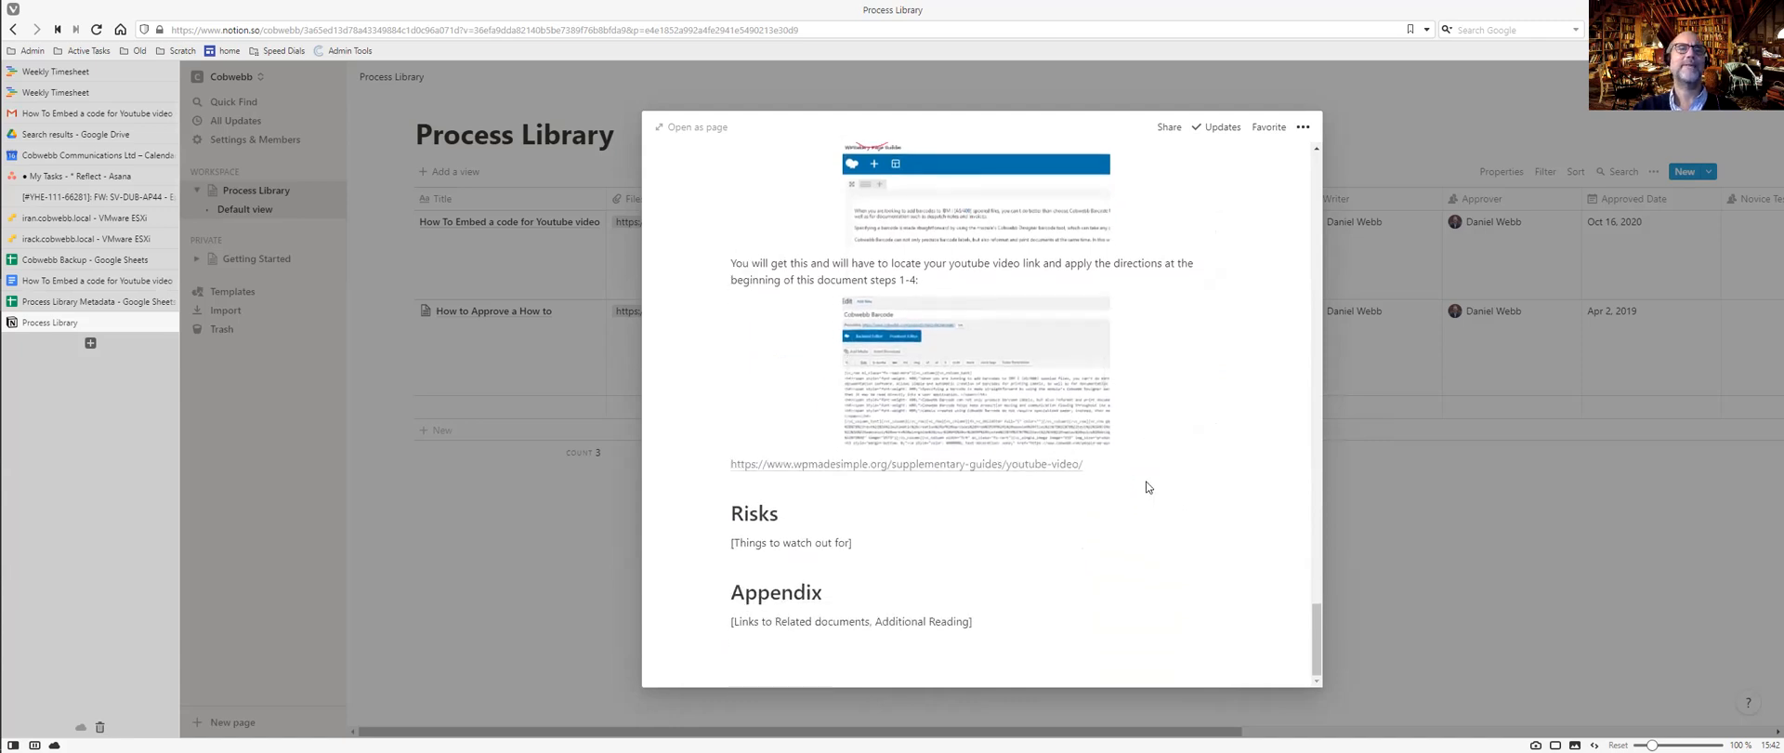
pyautogui.click(737, 465)
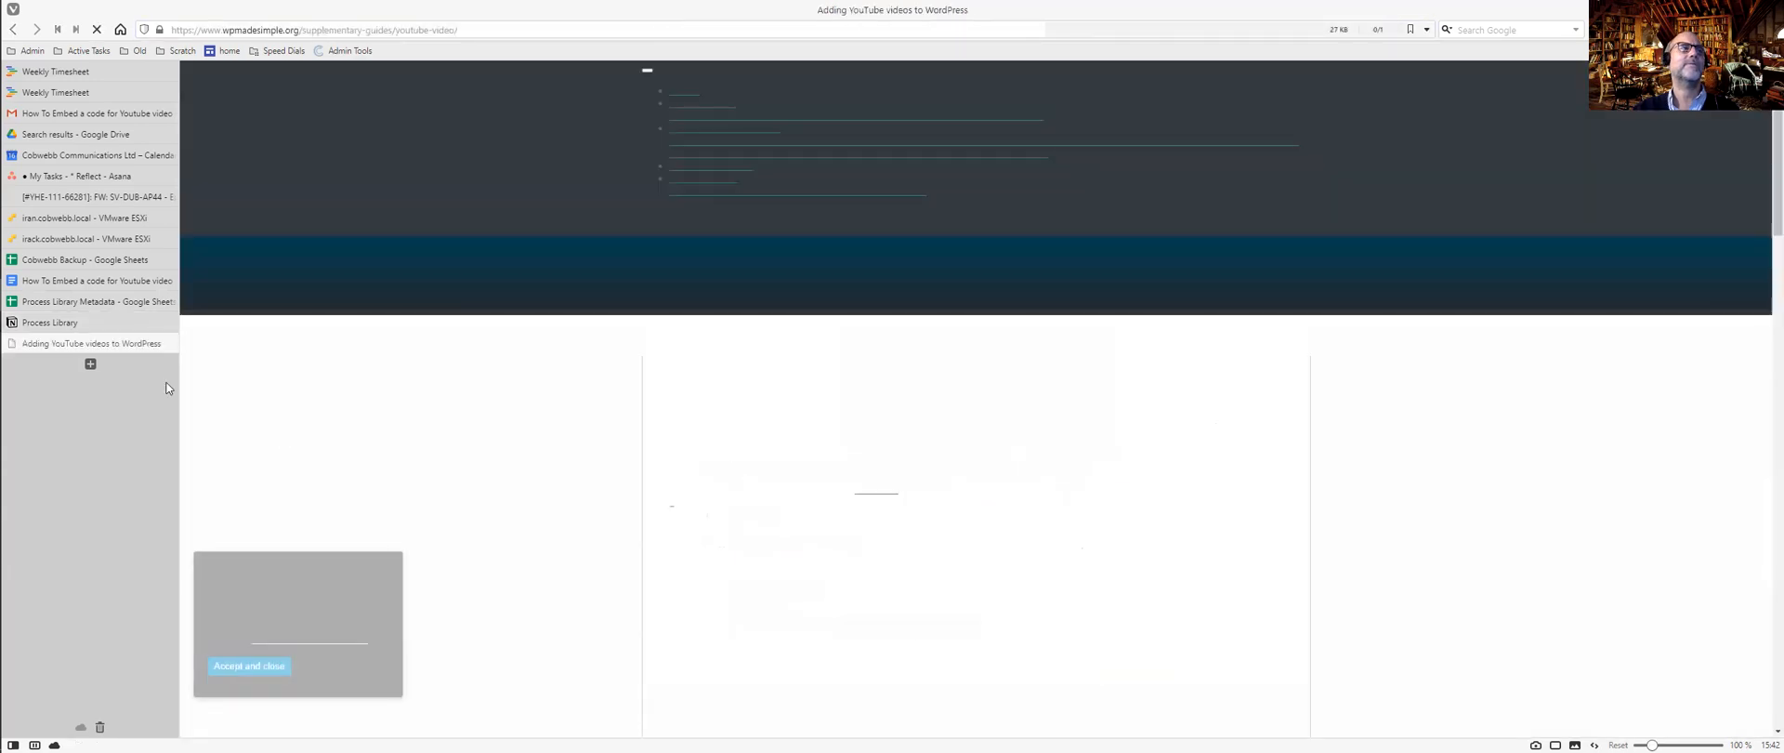
# Close the article and delete the standalone wpmadesimple link line in Notion.
pyautogui.hotkey('ctrl', 'w')
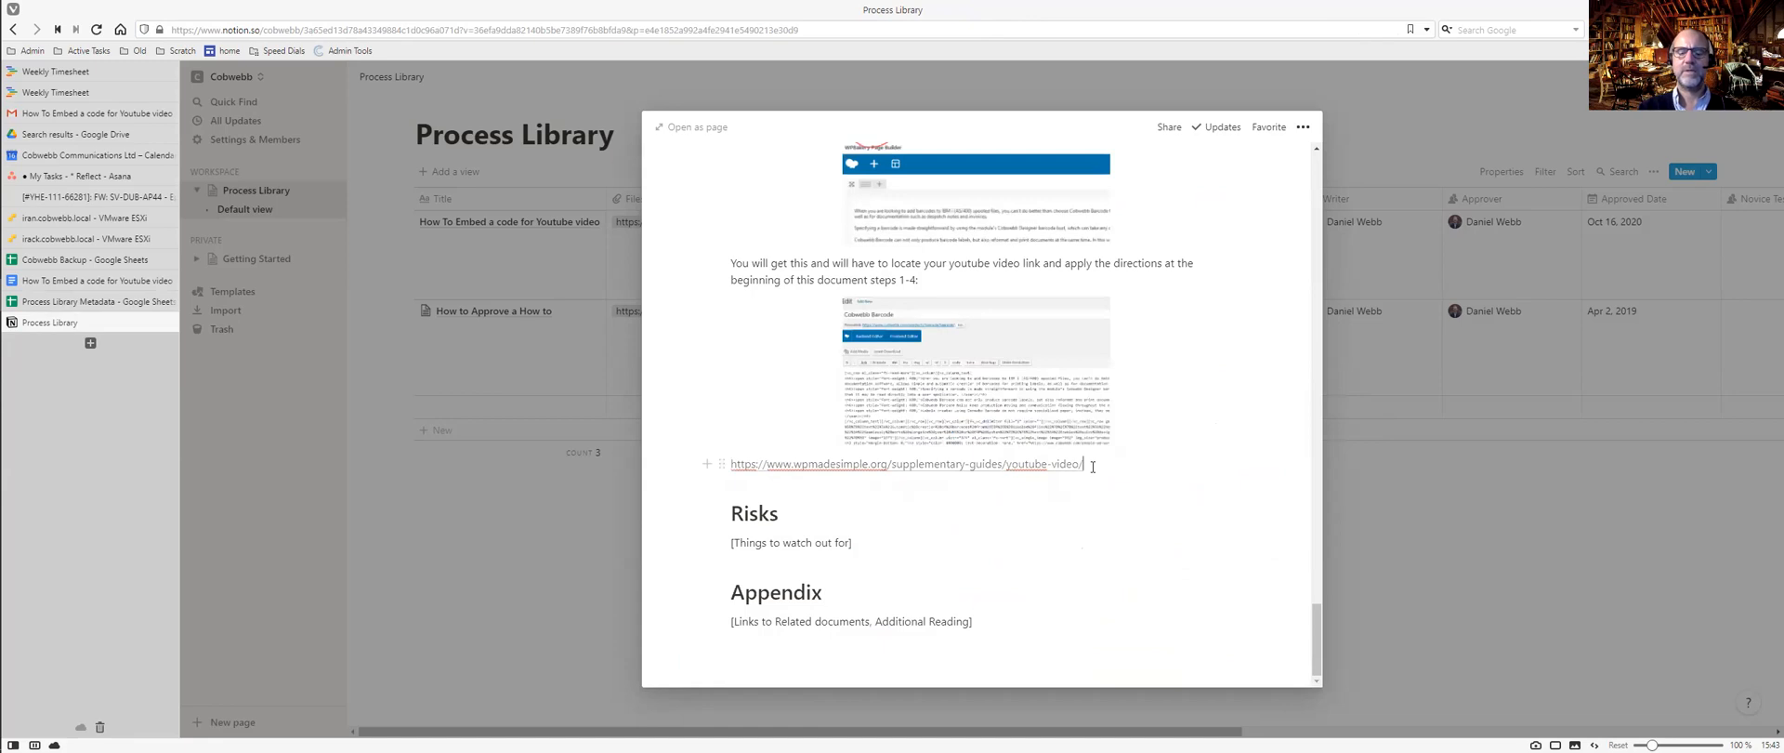
pyautogui.tripleClick(1093, 467)
pyautogui.hotkey('ctrl', 'c')
pyautogui.press('BackSpace')
# Replace the Appendix placeholder with 'Source of information:' followed by the pasted link.
pyautogui.moveTo(976, 621); pyautogui.dragTo(716, 618)
pyautogui.write('Source of')
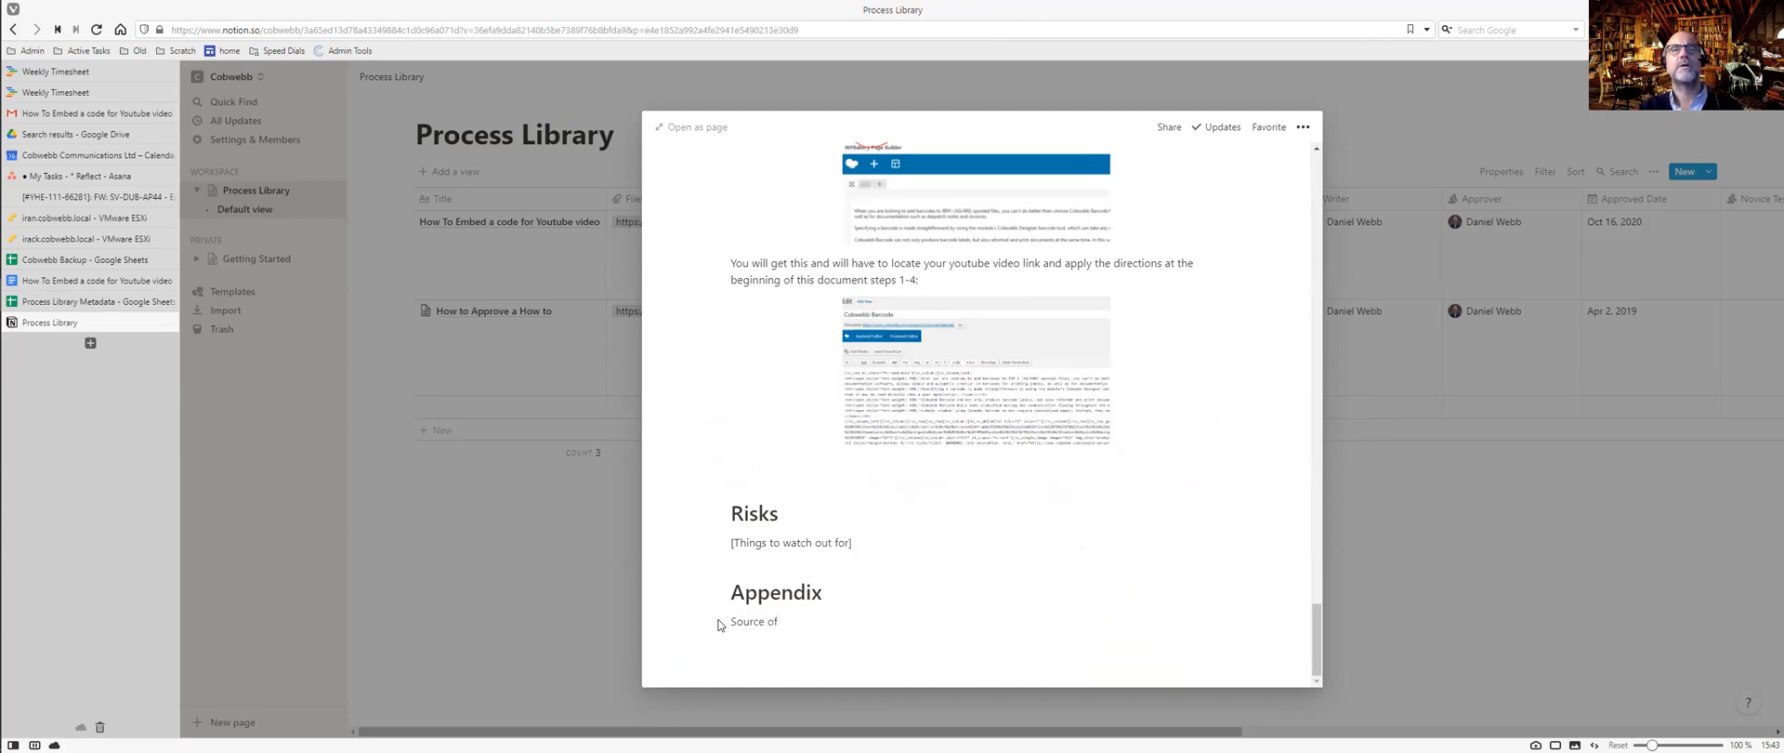
pyautogui.write('information:')
pyautogui.hotkey('ctrl', 'v')
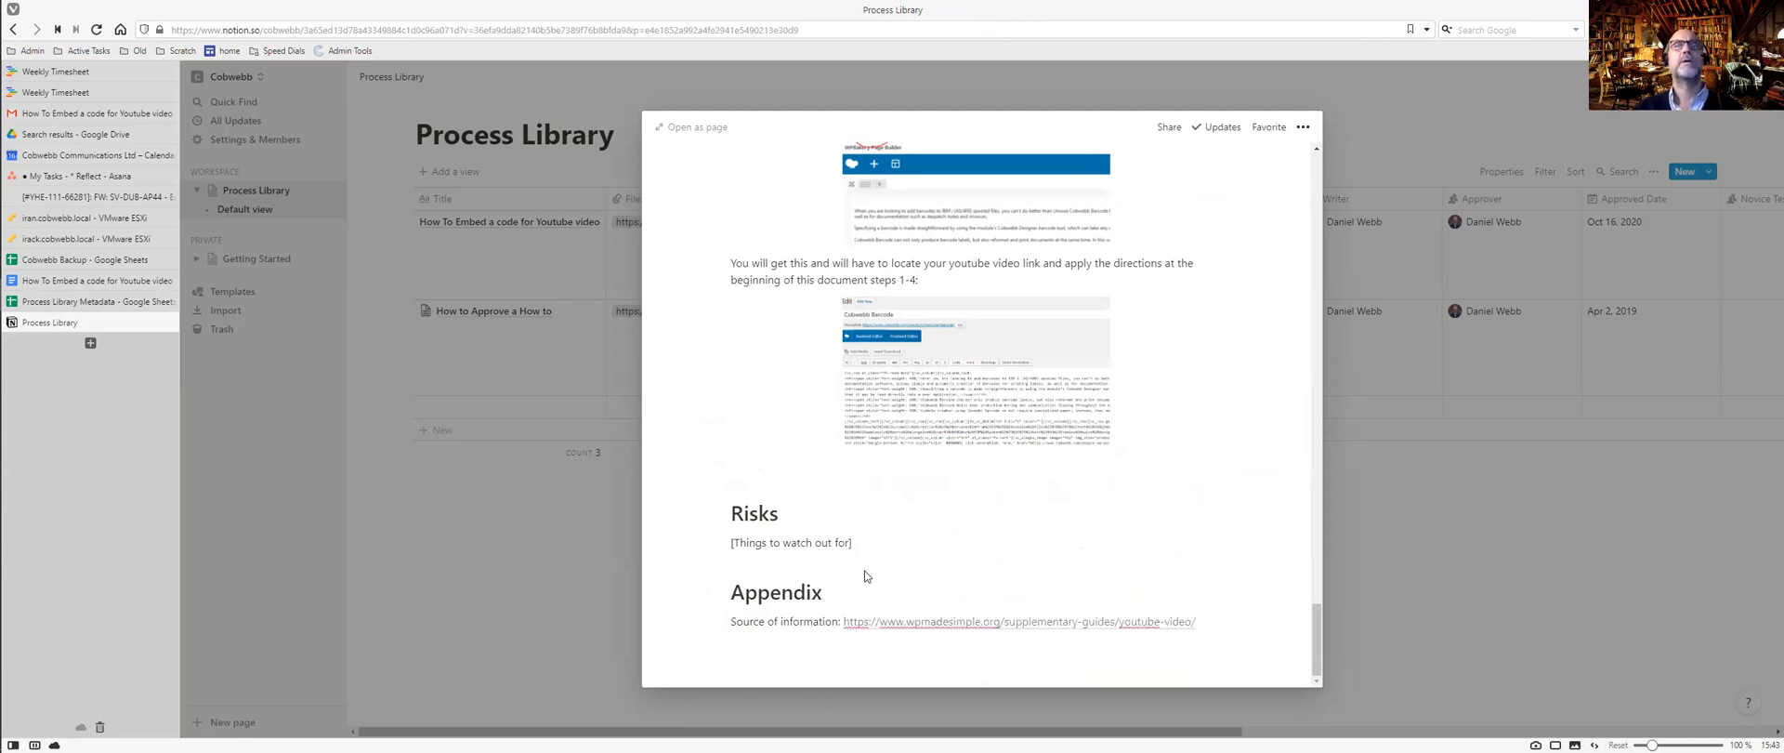
pyautogui.scroll(15, 864, 576)
# Close the current entry, then briefly open and close the How To Embed a code for Youtube video page.
pyautogui.scroll(12, 938, 532)
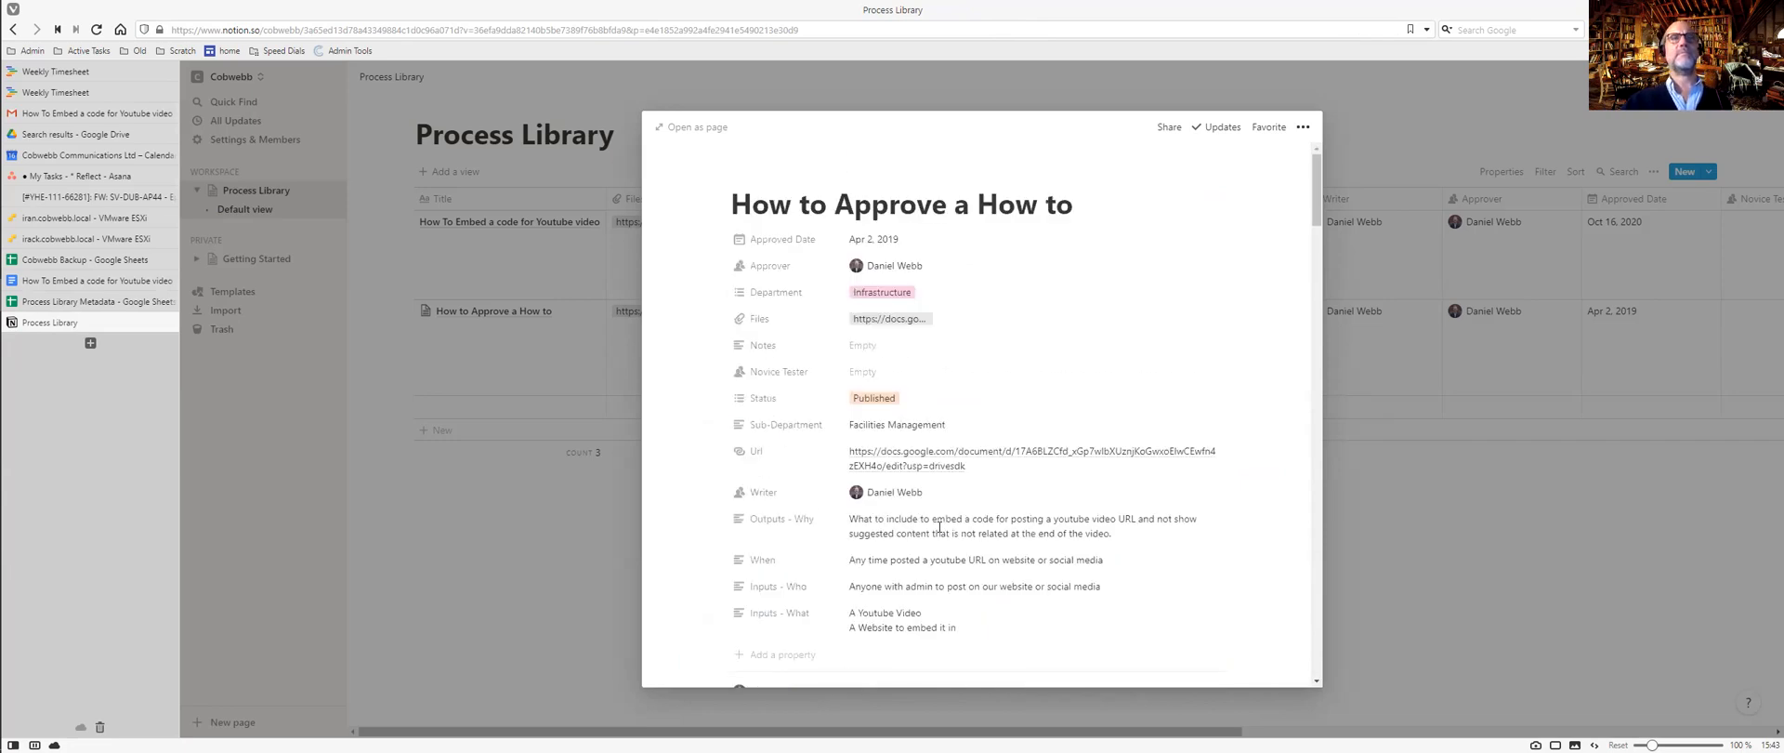
pyautogui.scroll(-3, 939, 532)
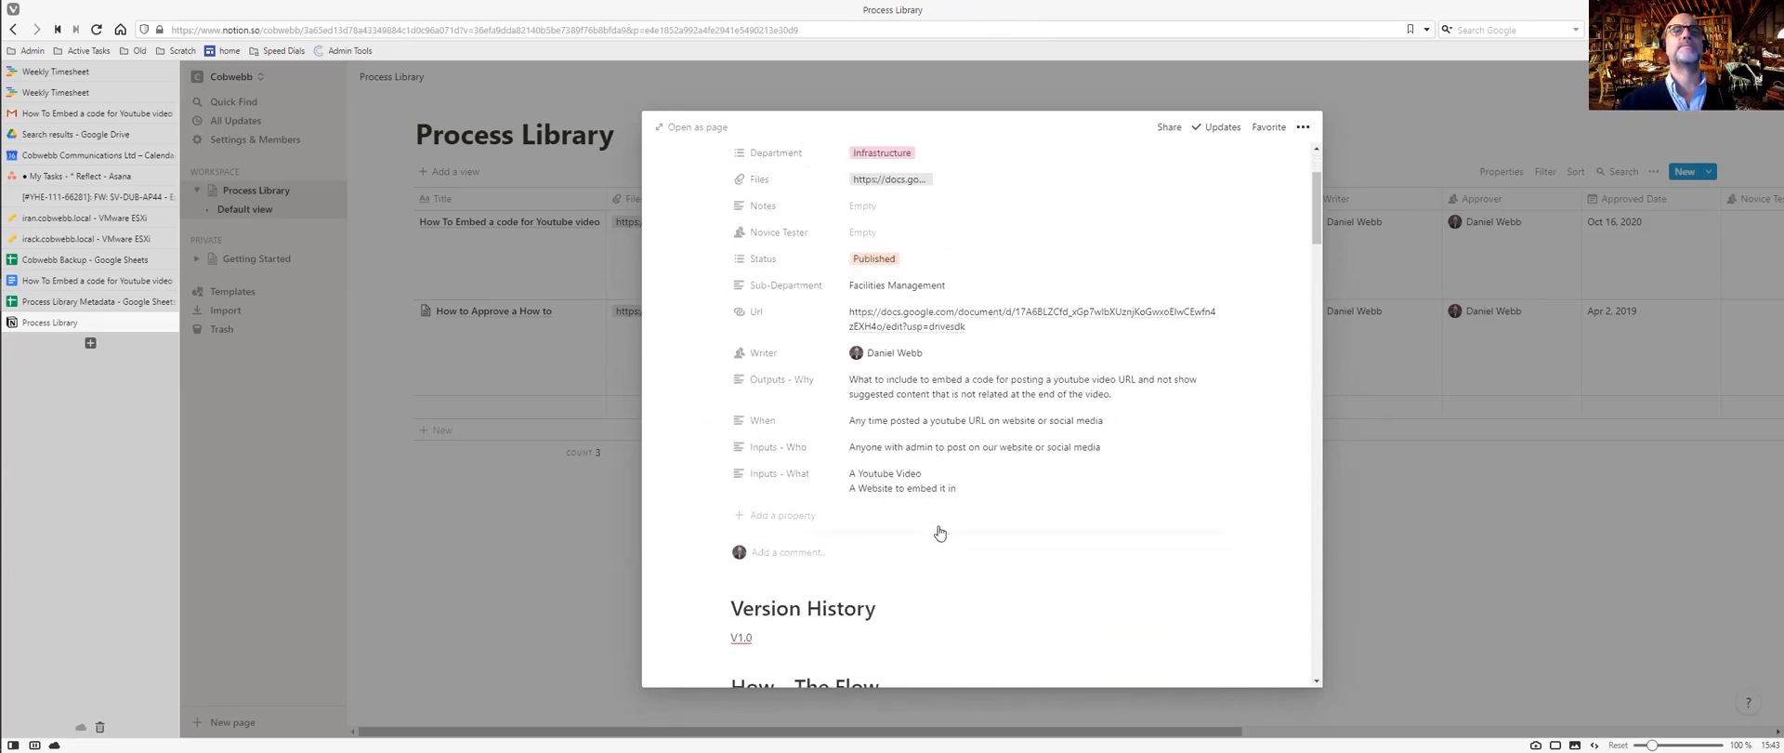
pyautogui.scroll(-6, 938, 531)
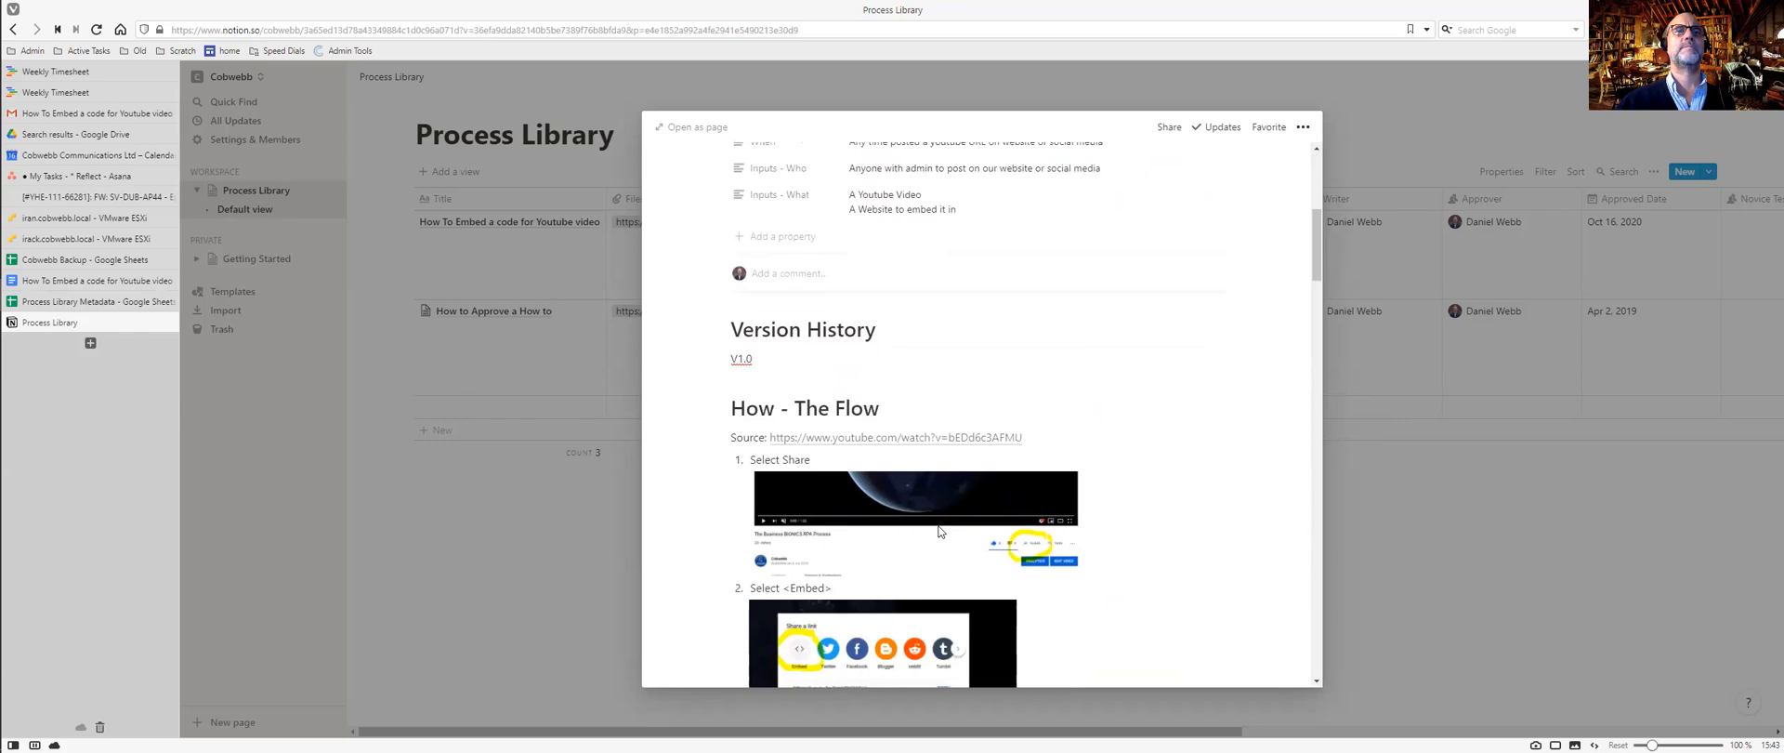
pyautogui.scroll(2, 938, 531)
pyautogui.scroll(-5, 939, 532)
pyautogui.click(596, 552)
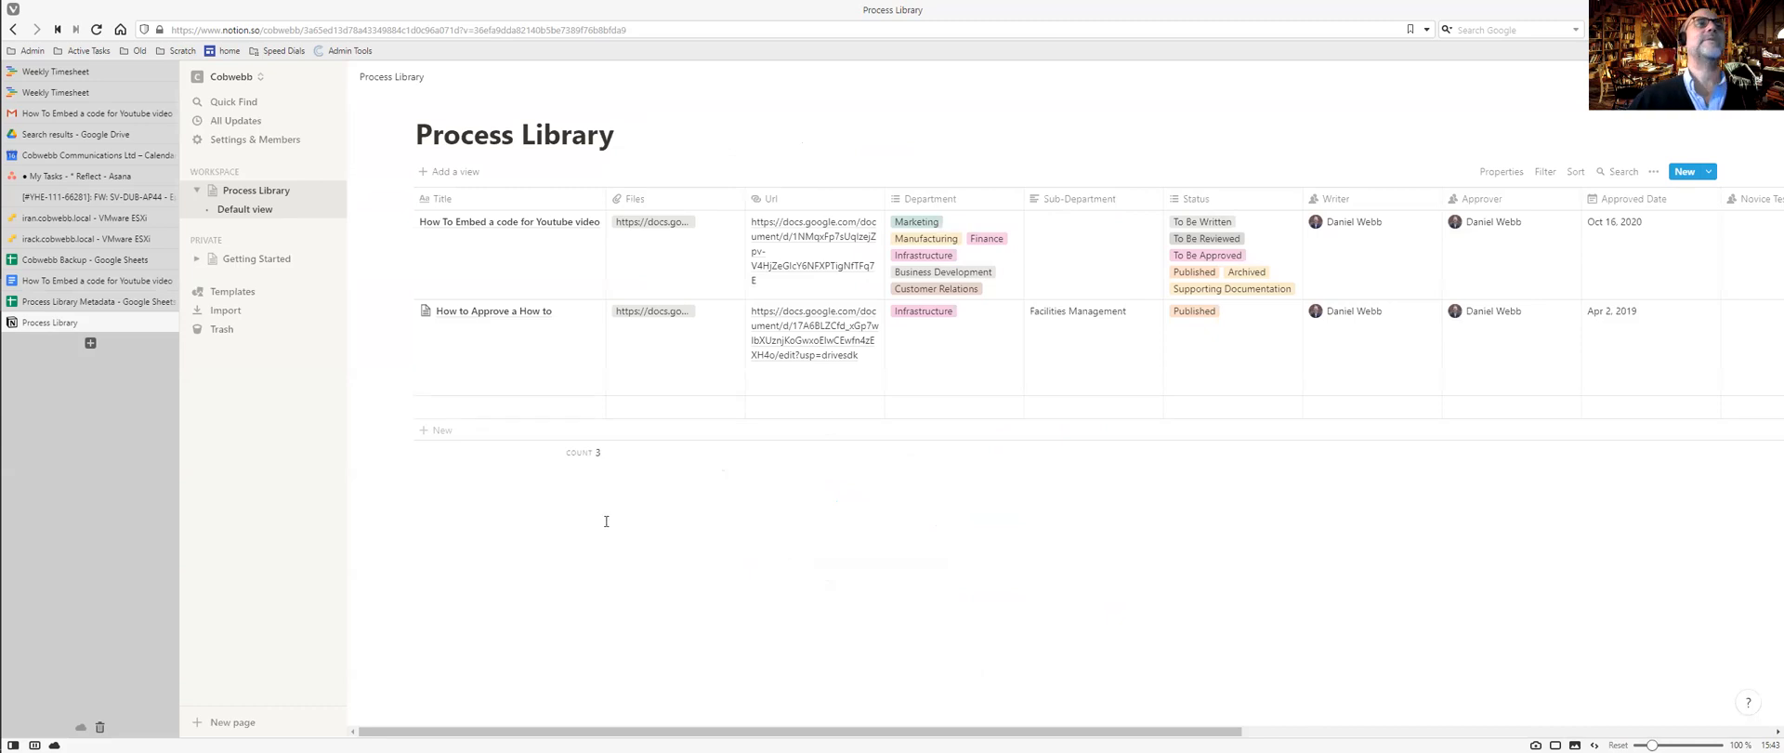
pyautogui.click(591, 221)
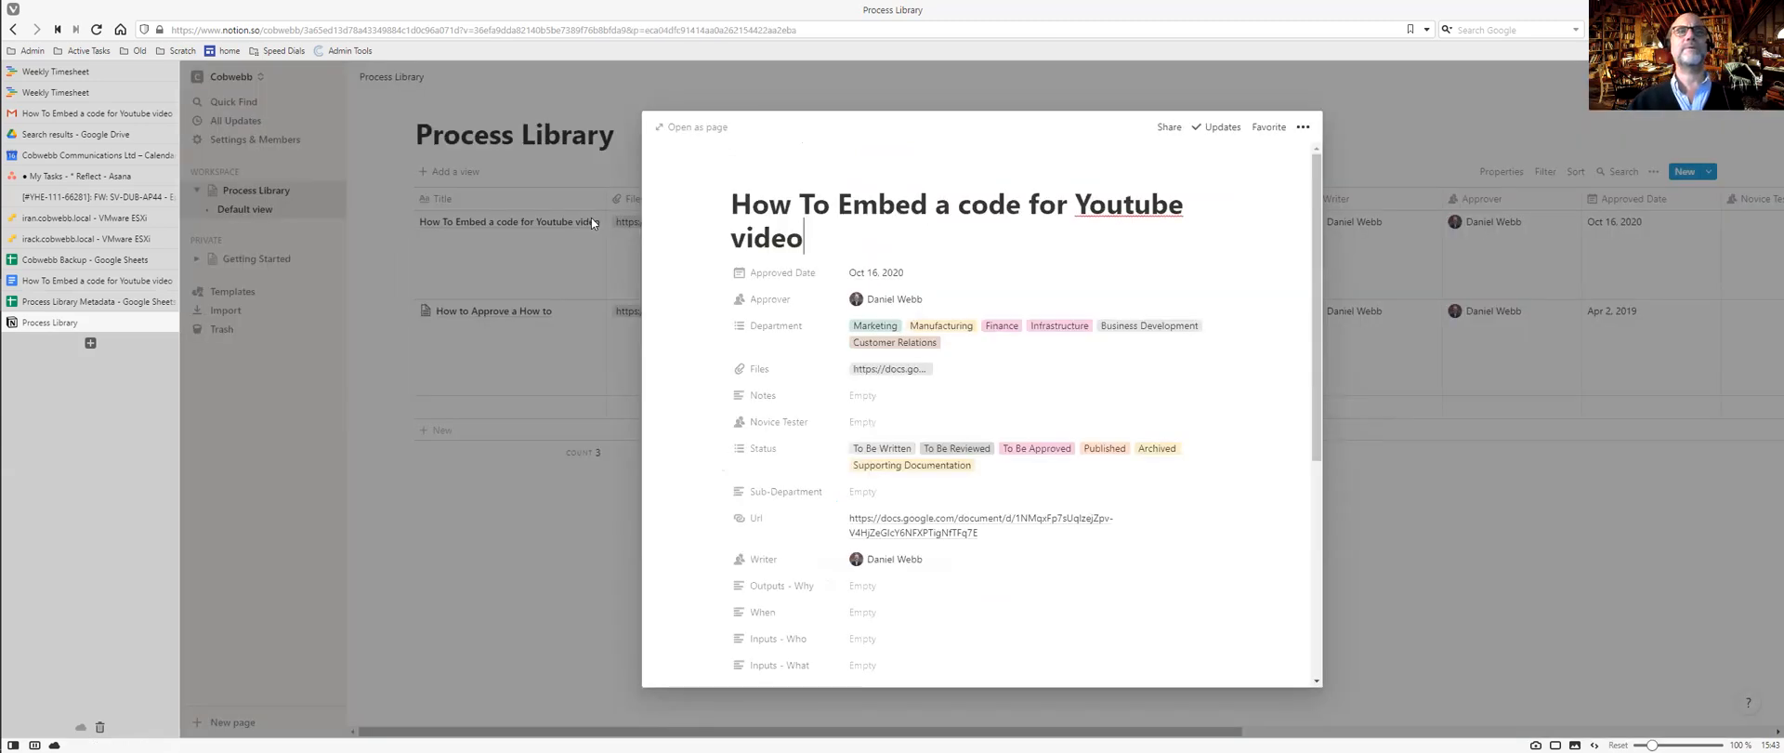
pyautogui.scroll(-5, 800, 402)
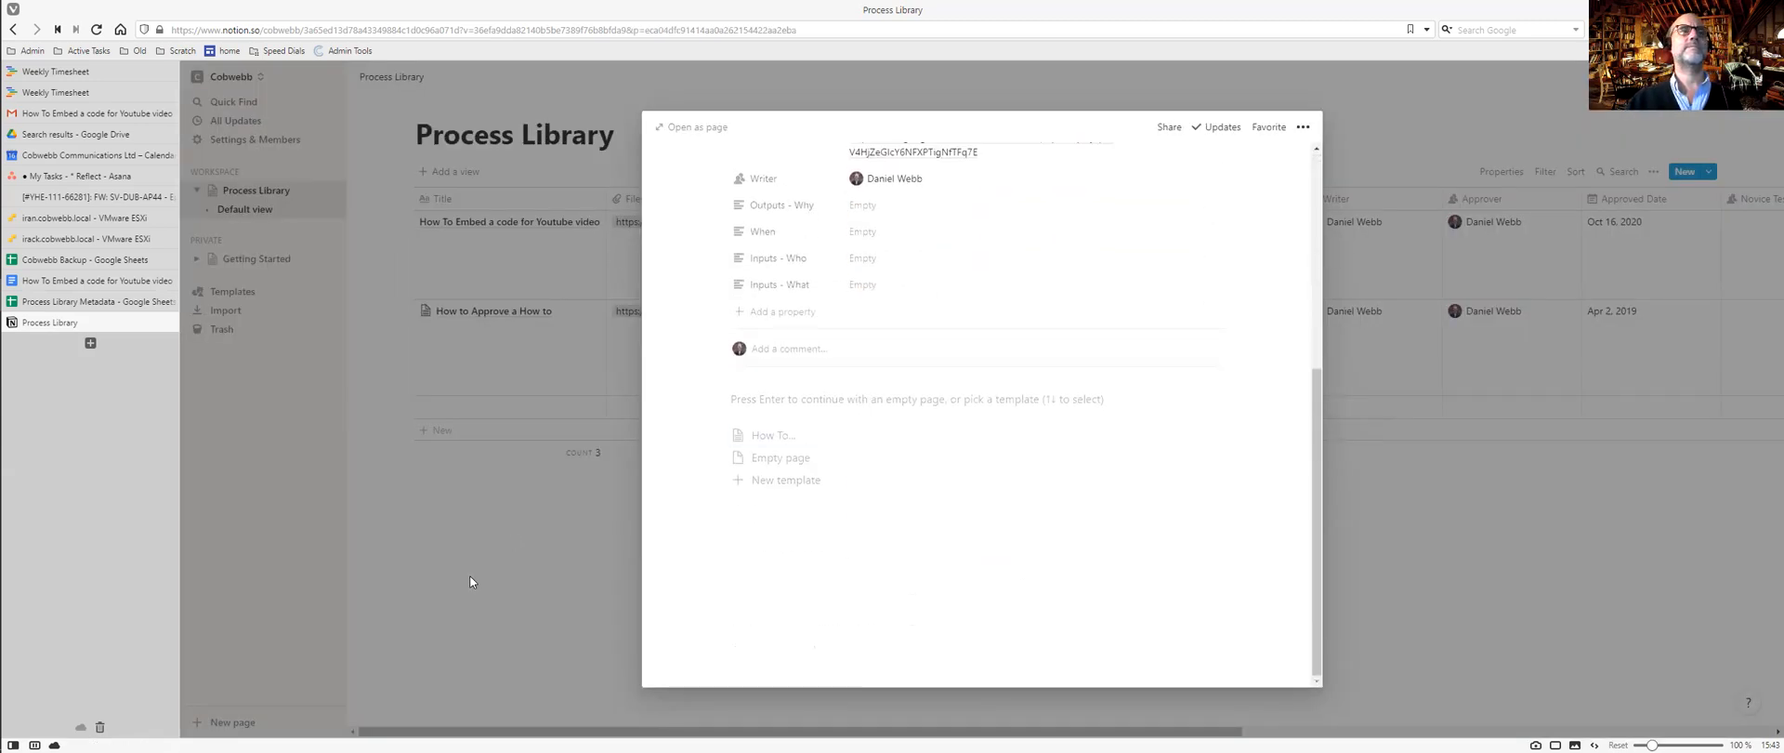
pyautogui.click(470, 577)
# Copy all body content from the How to Approve a How to page and close it.
pyautogui.click(584, 314)
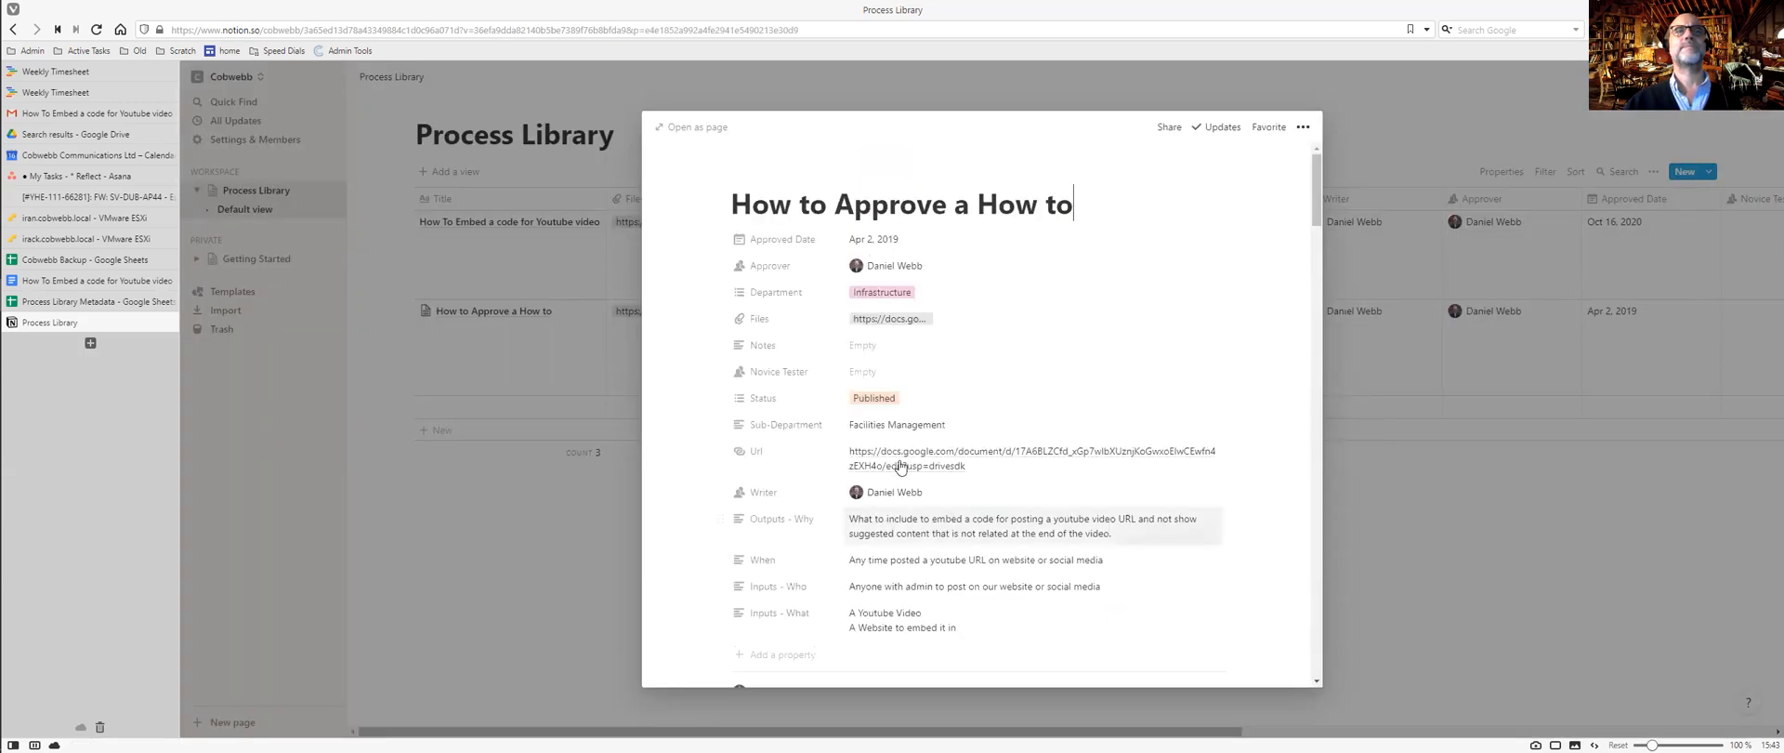
pyautogui.scroll(-5, 899, 466)
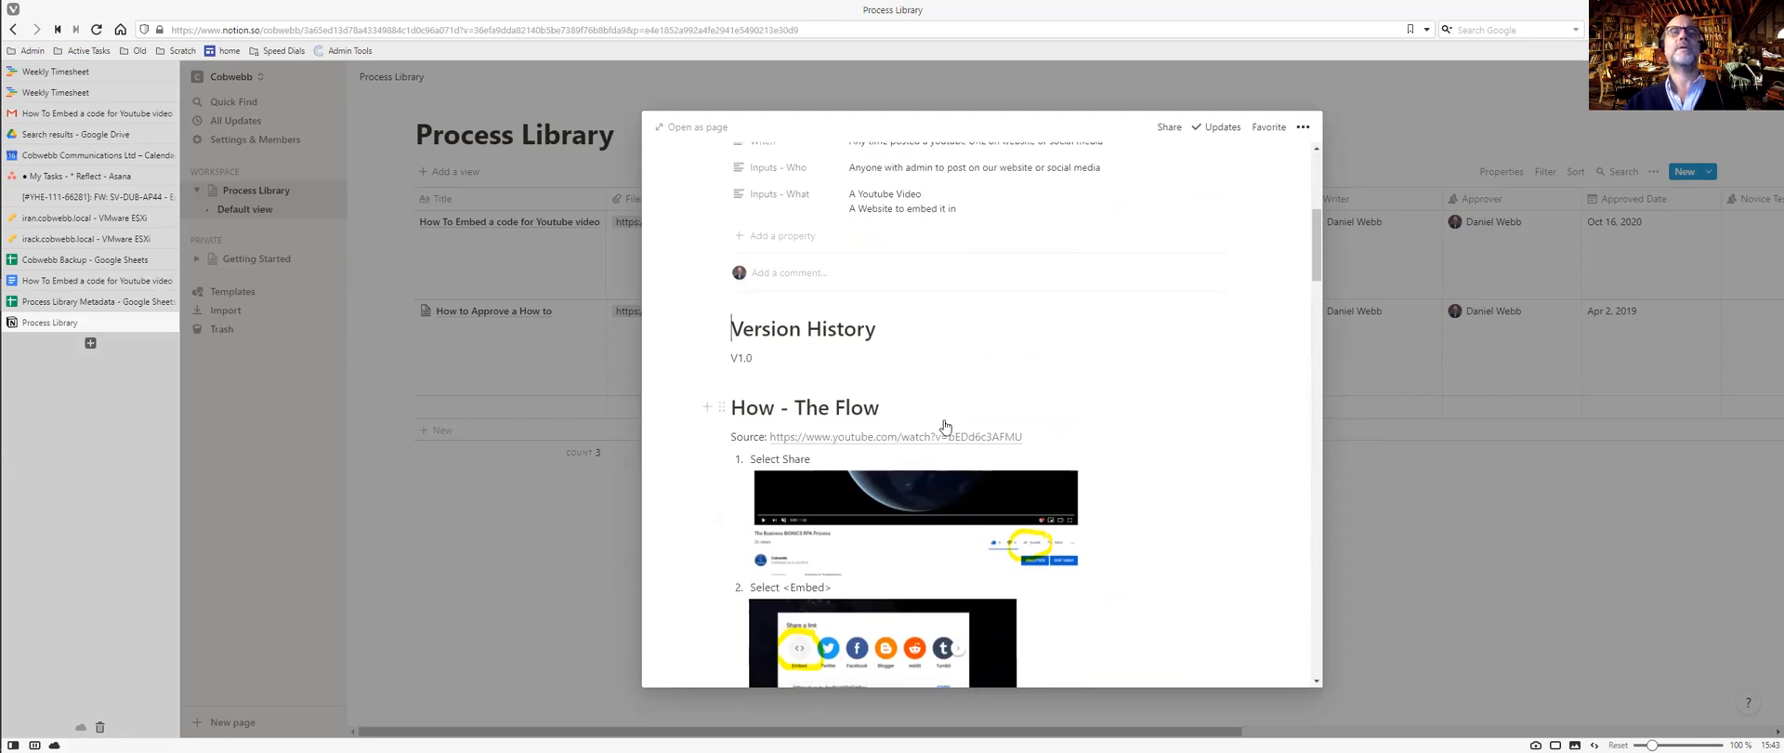
pyautogui.scroll(-15, 945, 421)
pyautogui.scroll(-15, 945, 421)
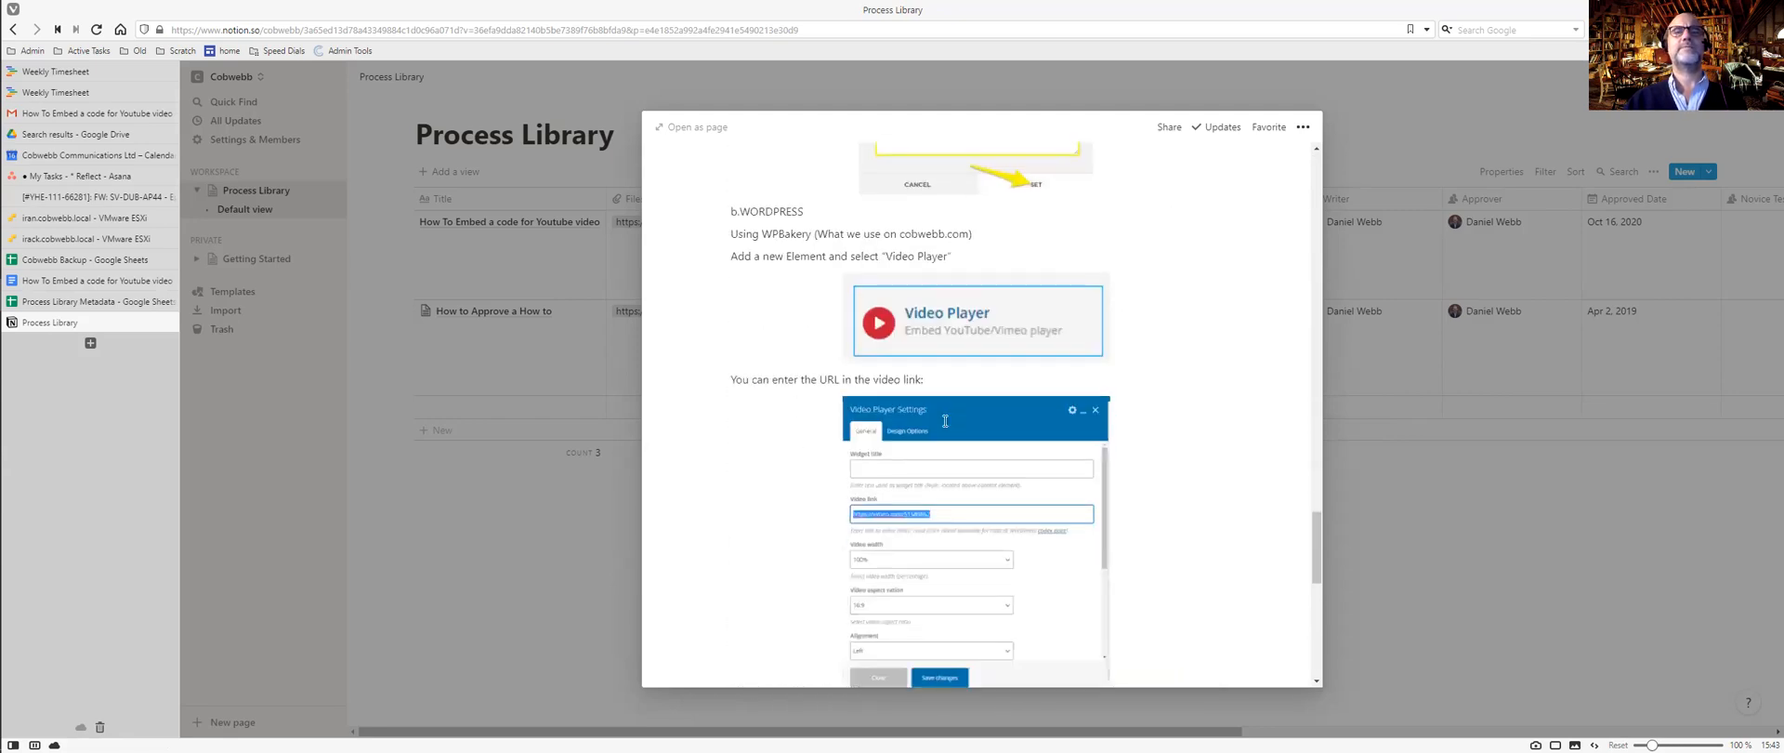
pyautogui.click(1198, 620)
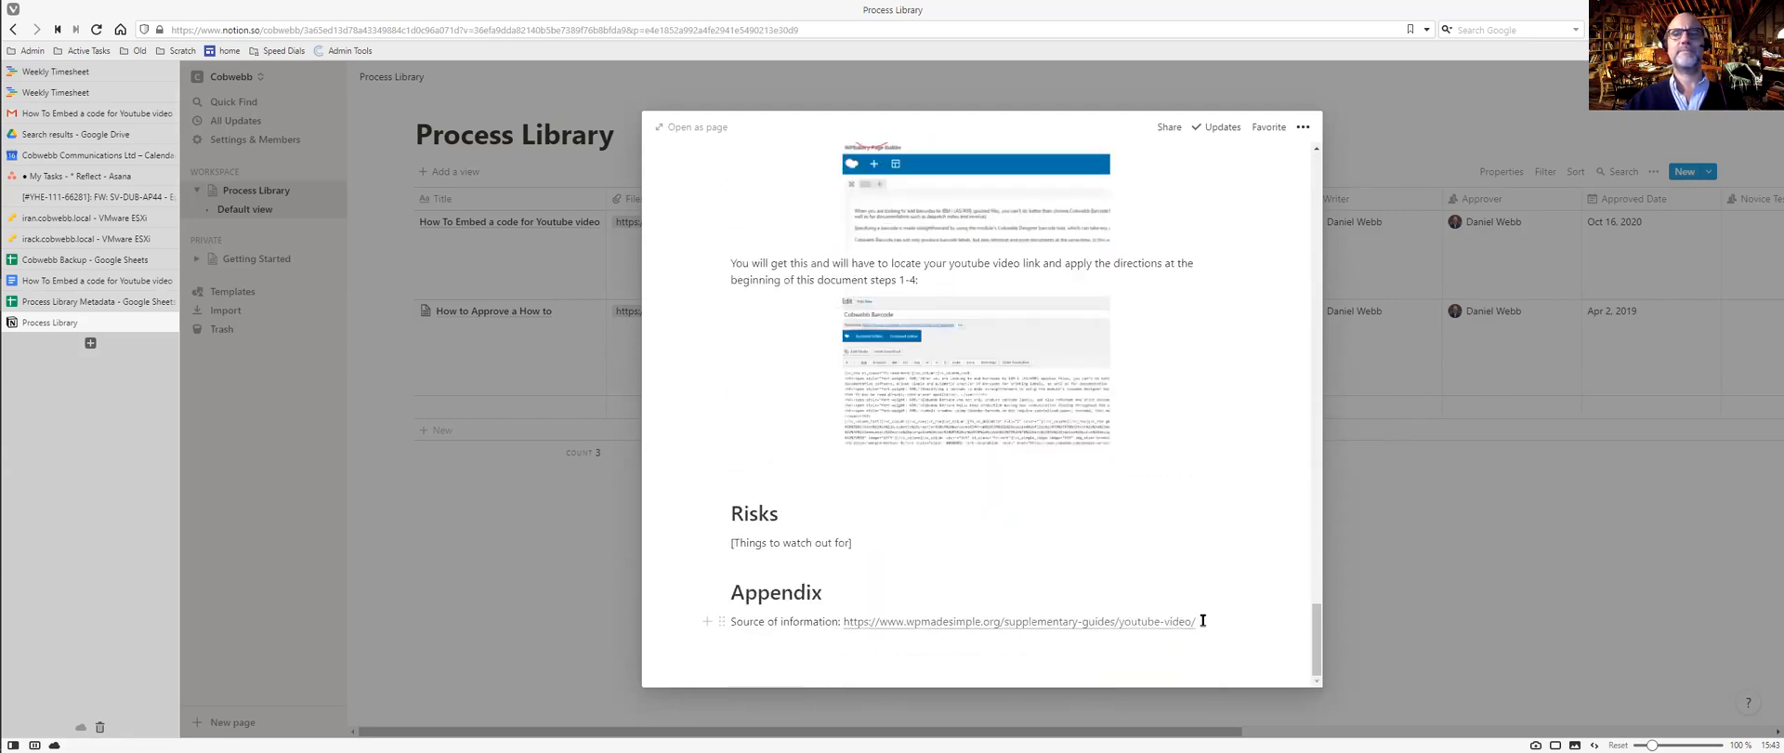
pyautogui.hotkey('ctrl', 'a')
pyautogui.hotkey('ctrl', 'a')
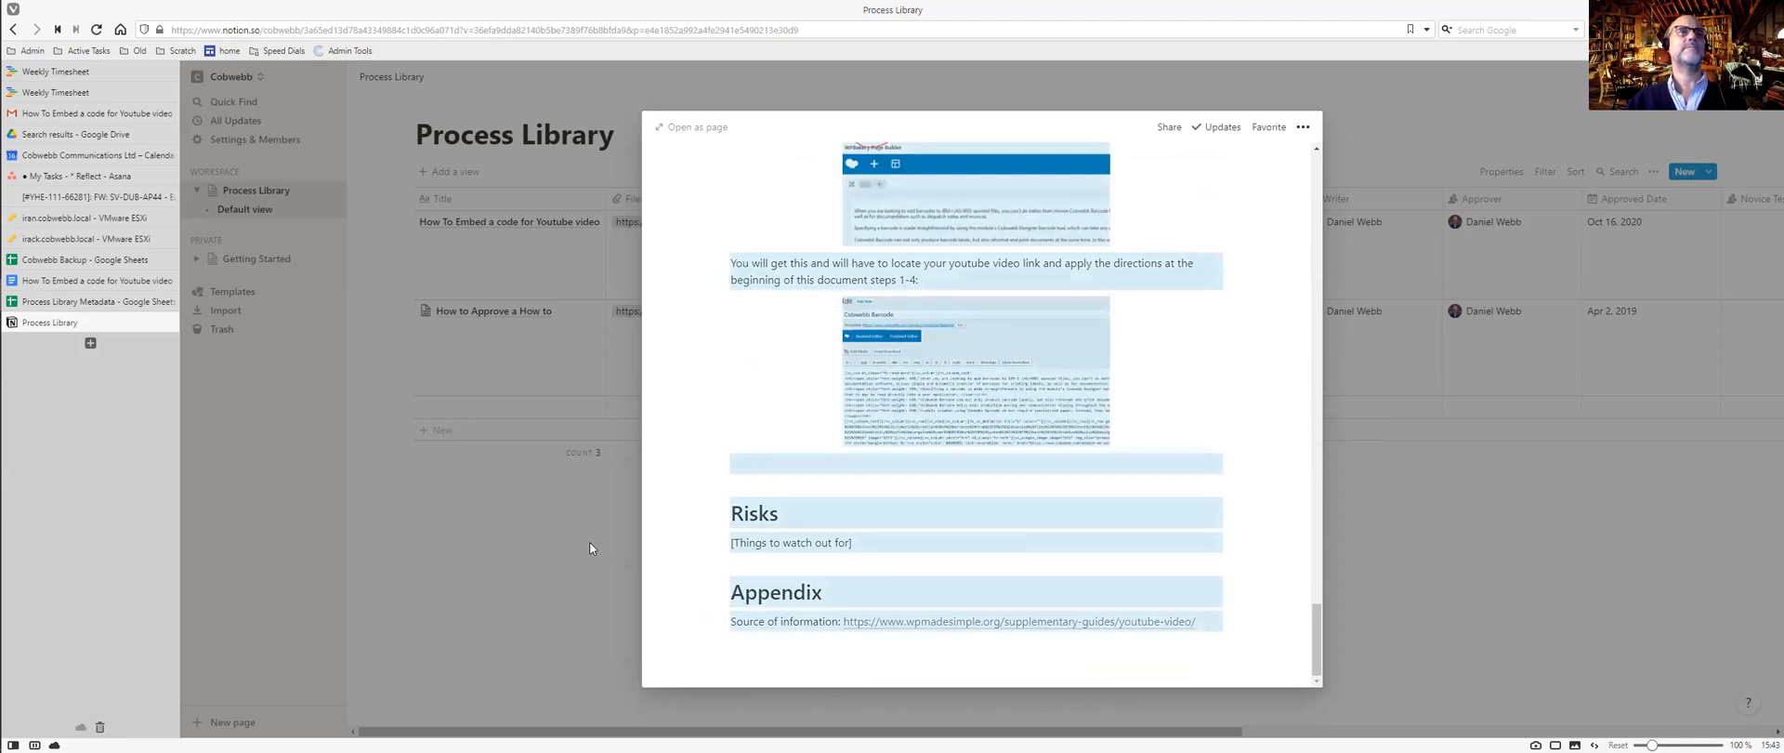
pyautogui.press('Delete')
pyautogui.click(589, 543)
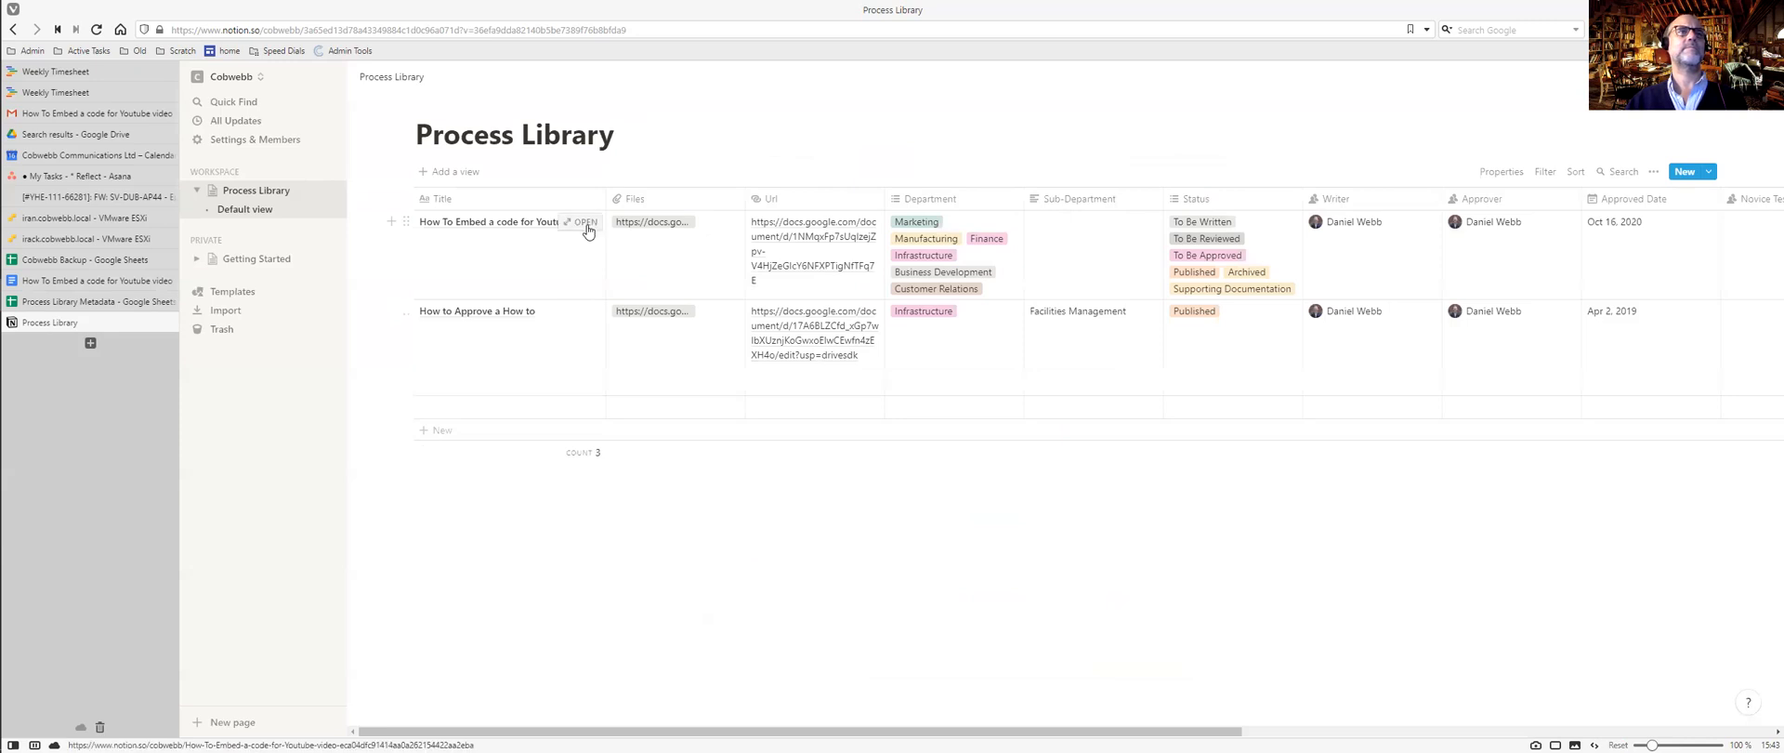
# Paste the Version History and How - The Flow blocks into the empty How To Embed page.
pyautogui.click(584, 221)
pyautogui.scroll(-5, 848, 463)
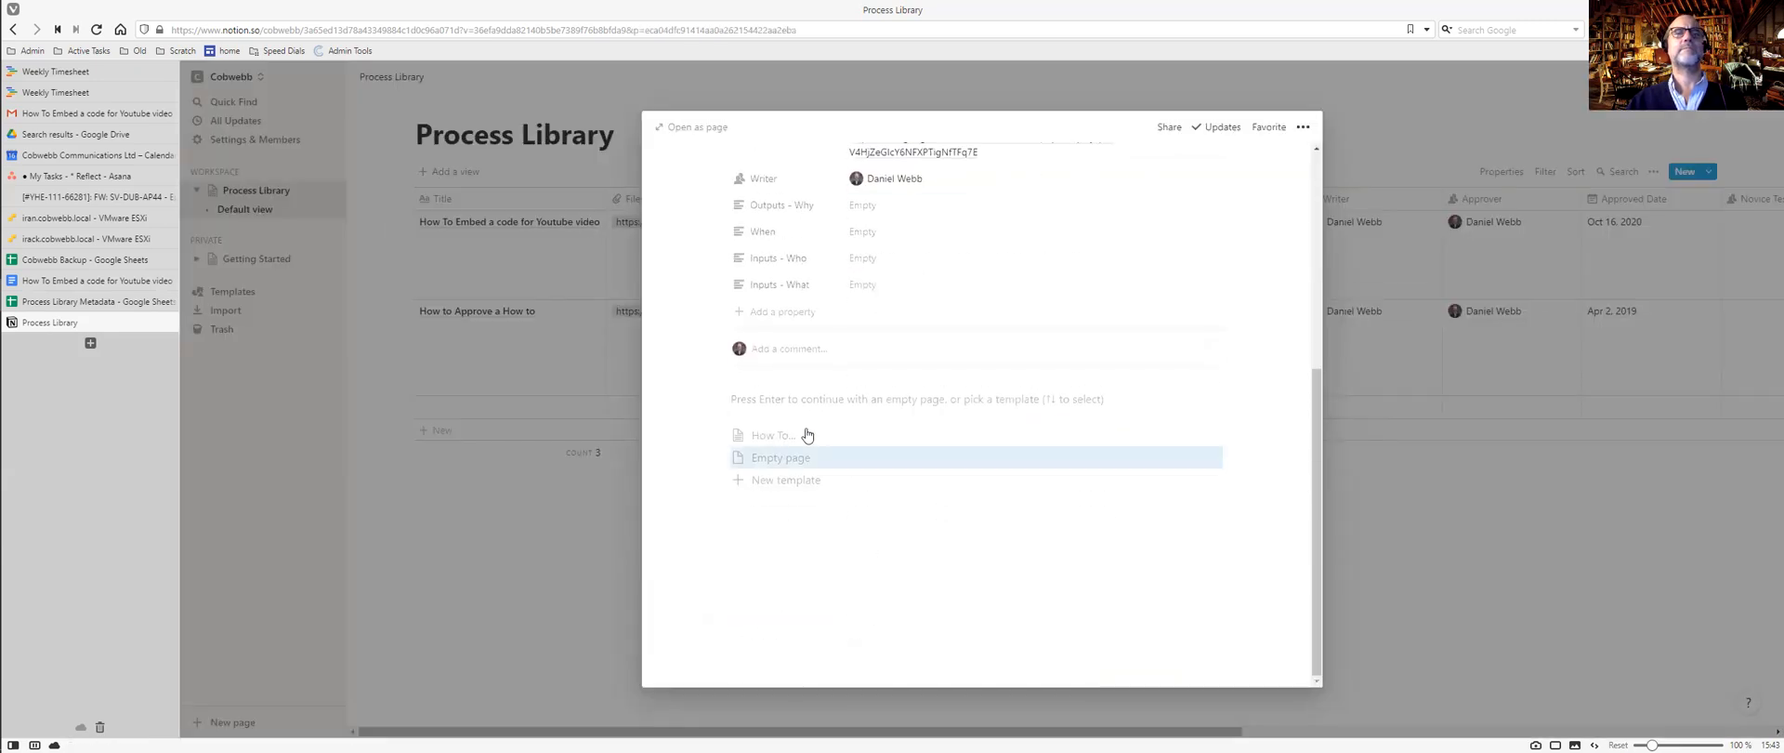
pyautogui.click(772, 398)
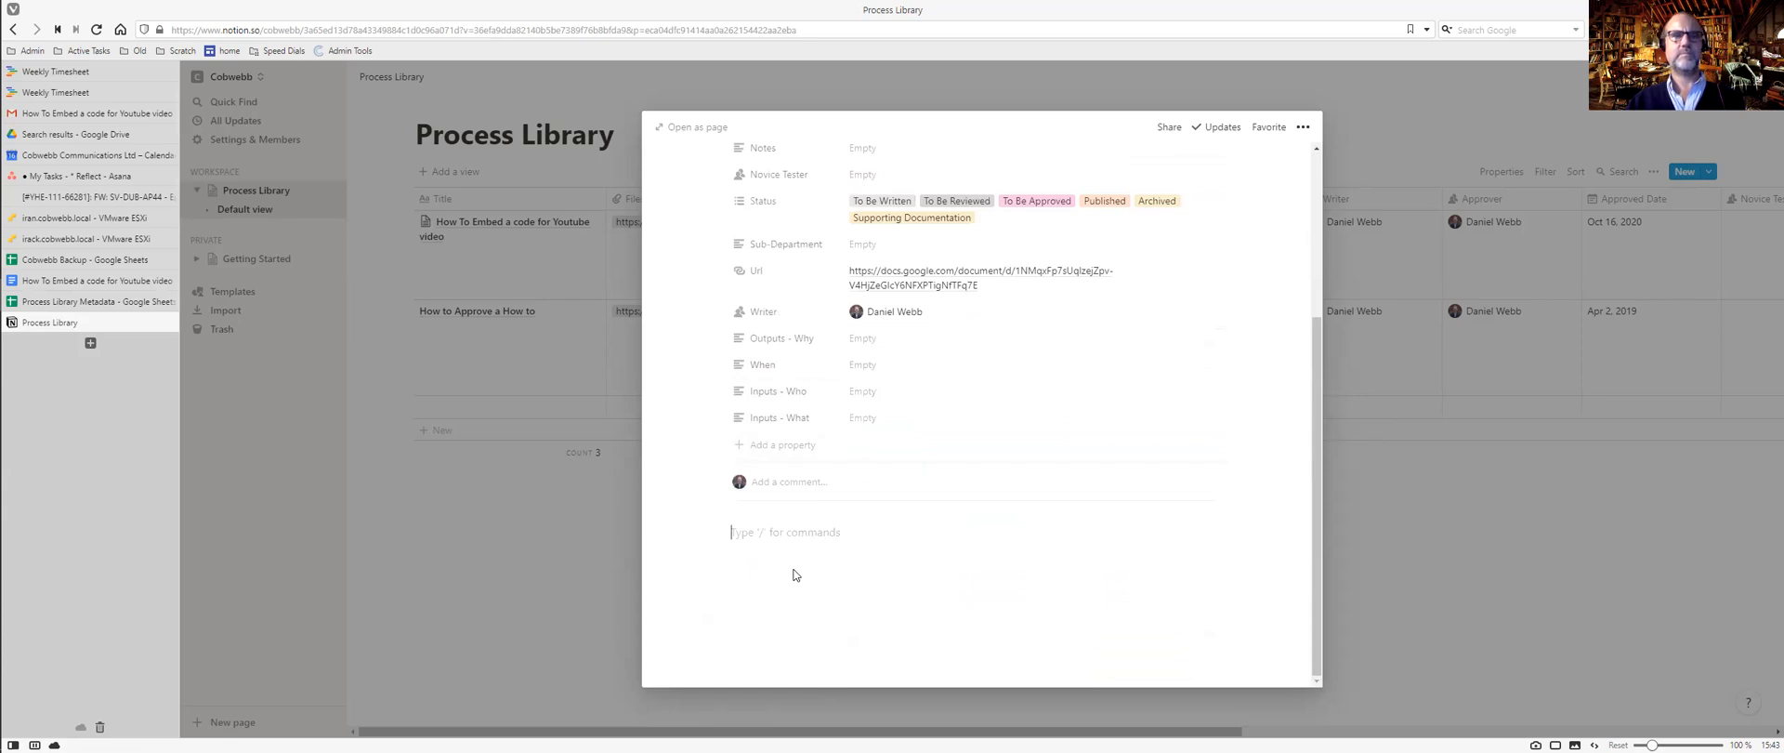
pyautogui.hotkey('ctrl', 'v')
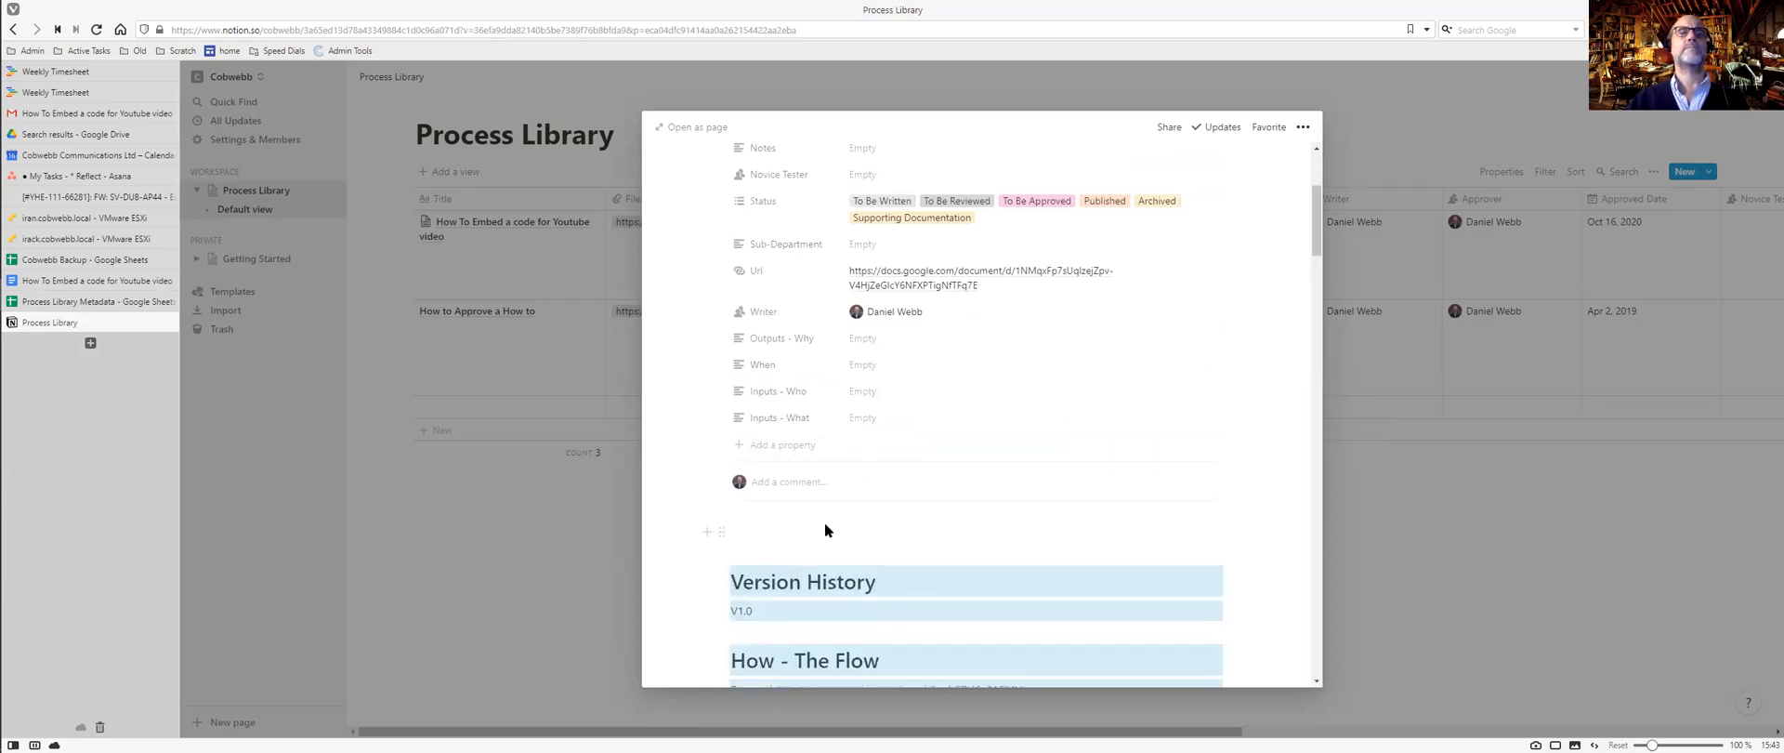
pyautogui.click(798, 533)
pyautogui.scroll(-10, 797, 532)
pyautogui.scroll(-10, 798, 534)
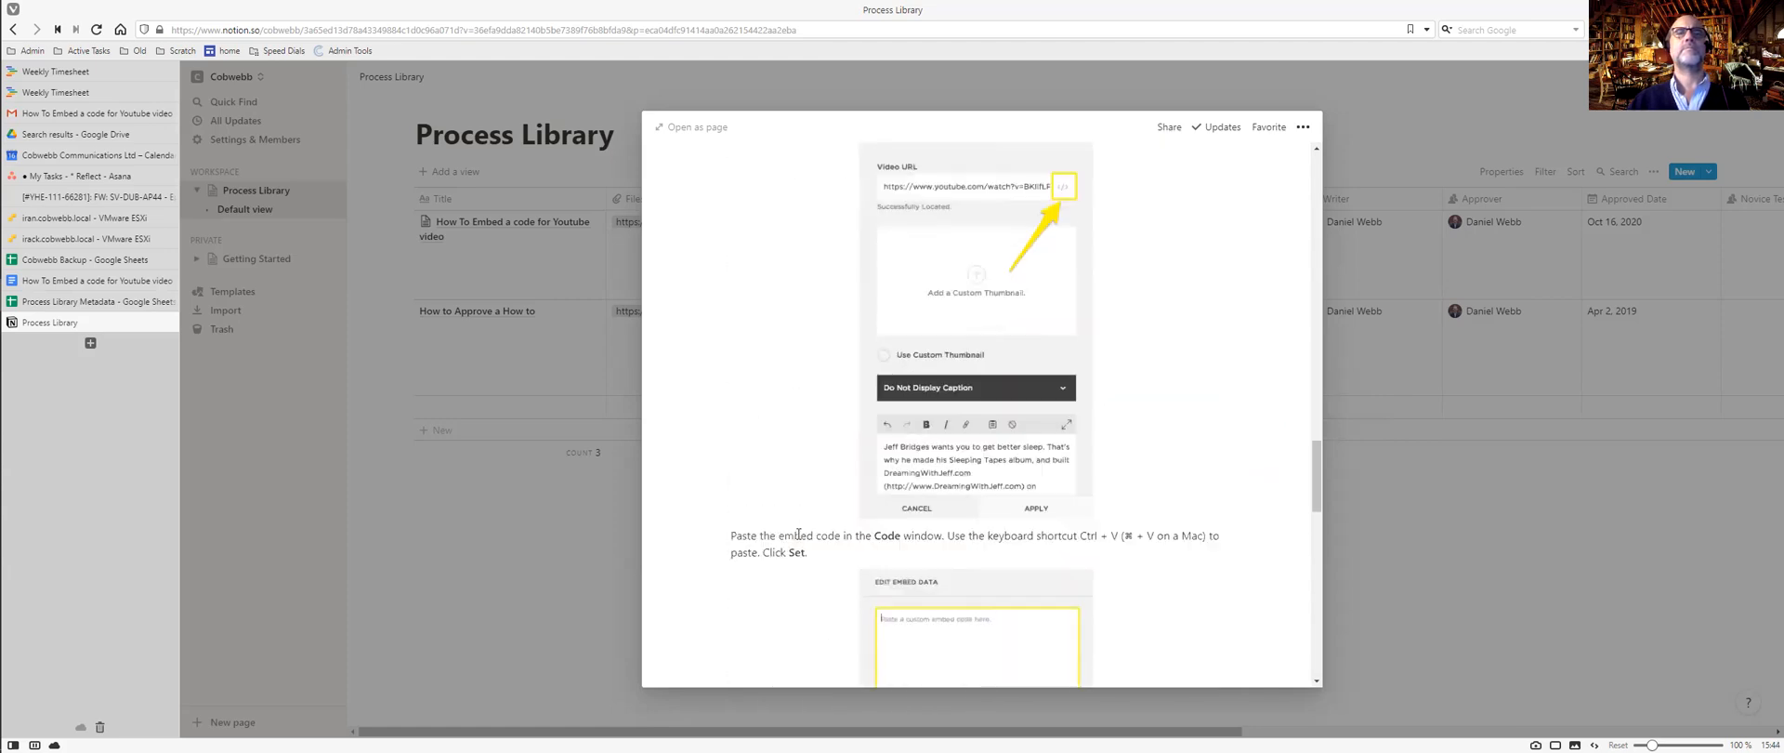
pyautogui.scroll(20, 798, 534)
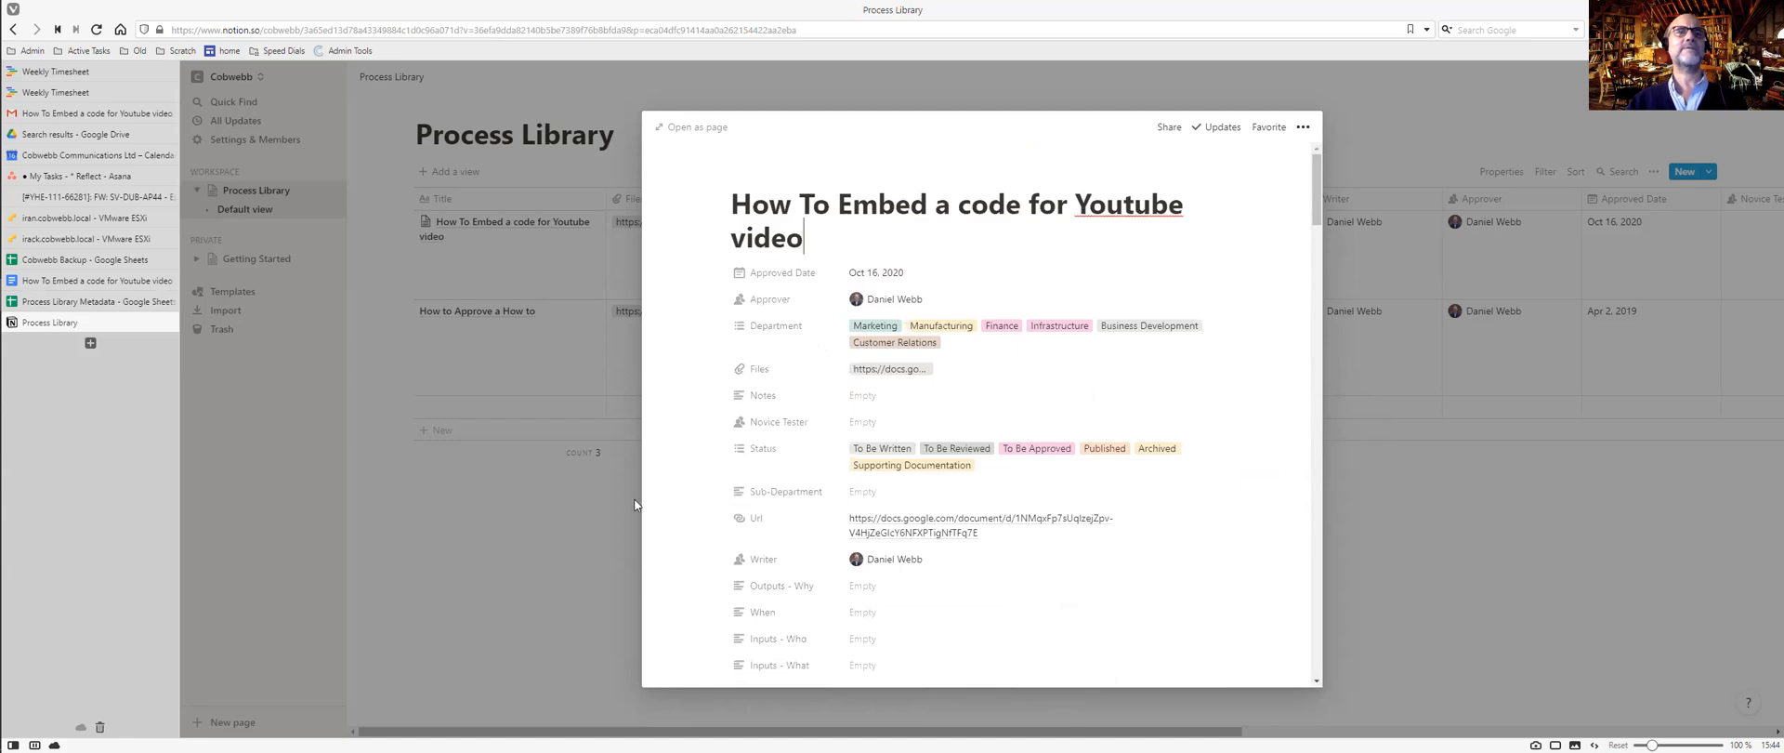
pyautogui.scroll(-3, 819, 505)
# Copy the Outputs - Why text from the Google Docs table into the Notion entry's Outputs - Why property.
pyautogui.hotkey('ctrl', 'Tab')
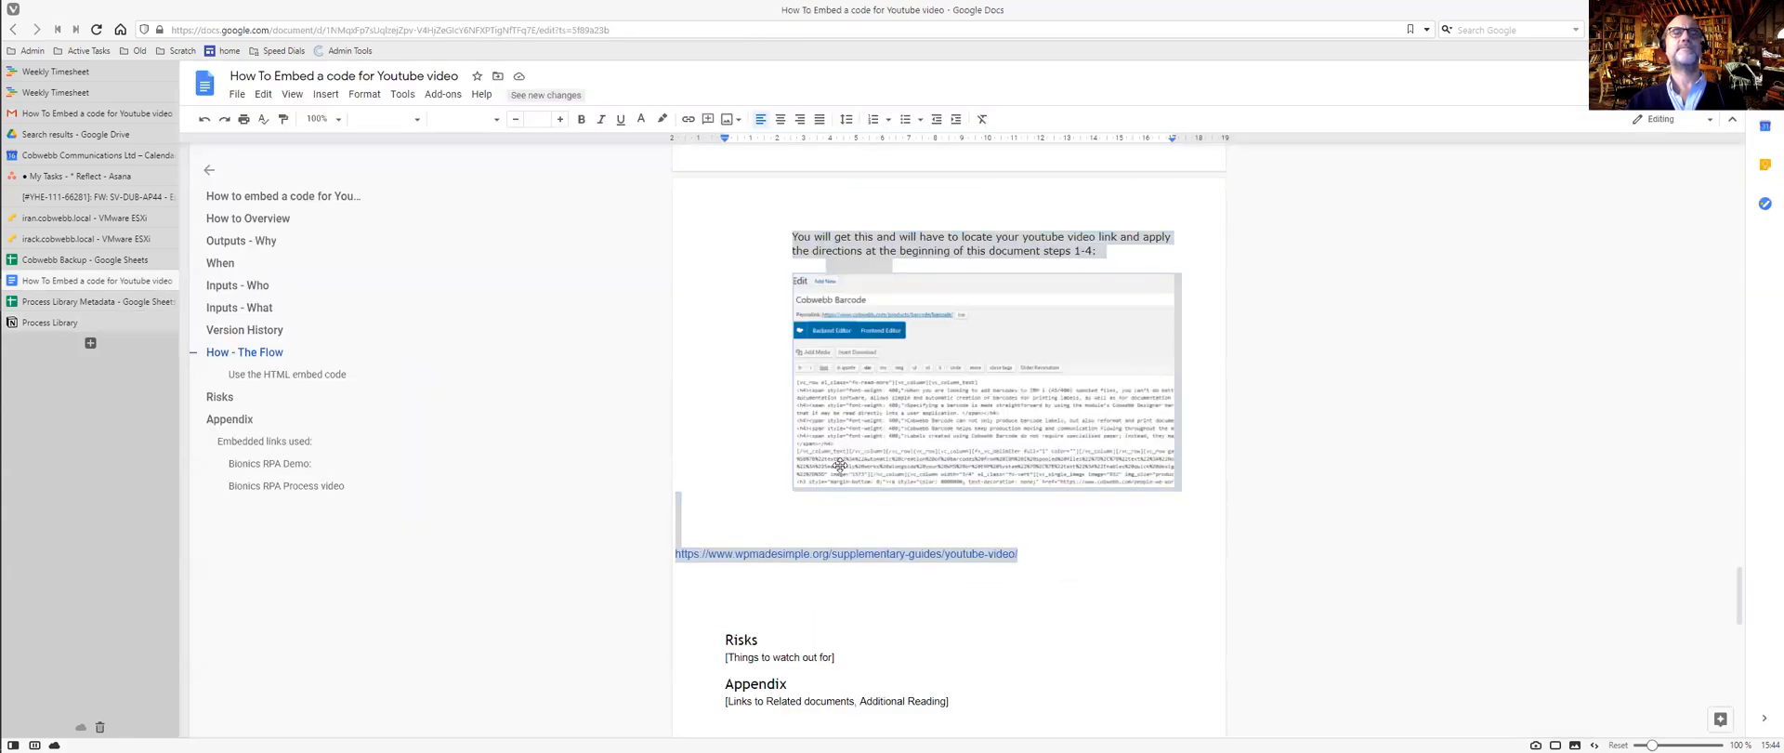
pyautogui.click(761, 415)
pyautogui.hotkey('ctrl', 'Home')
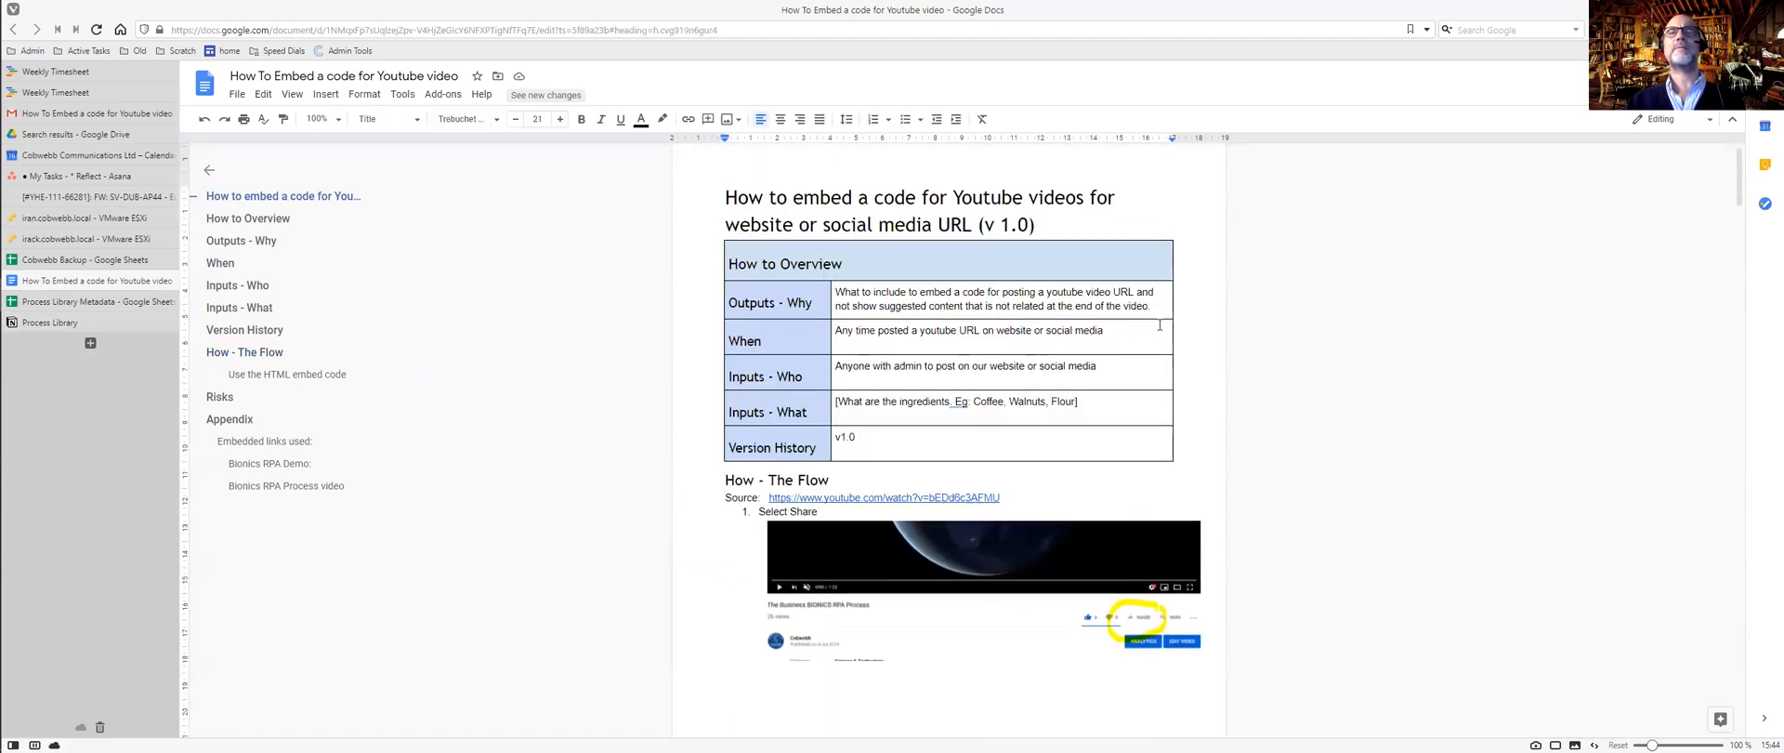
pyautogui.moveTo(1154, 309); pyautogui.dragTo(837, 296)
pyautogui.hotkey('ctrl', 'c')
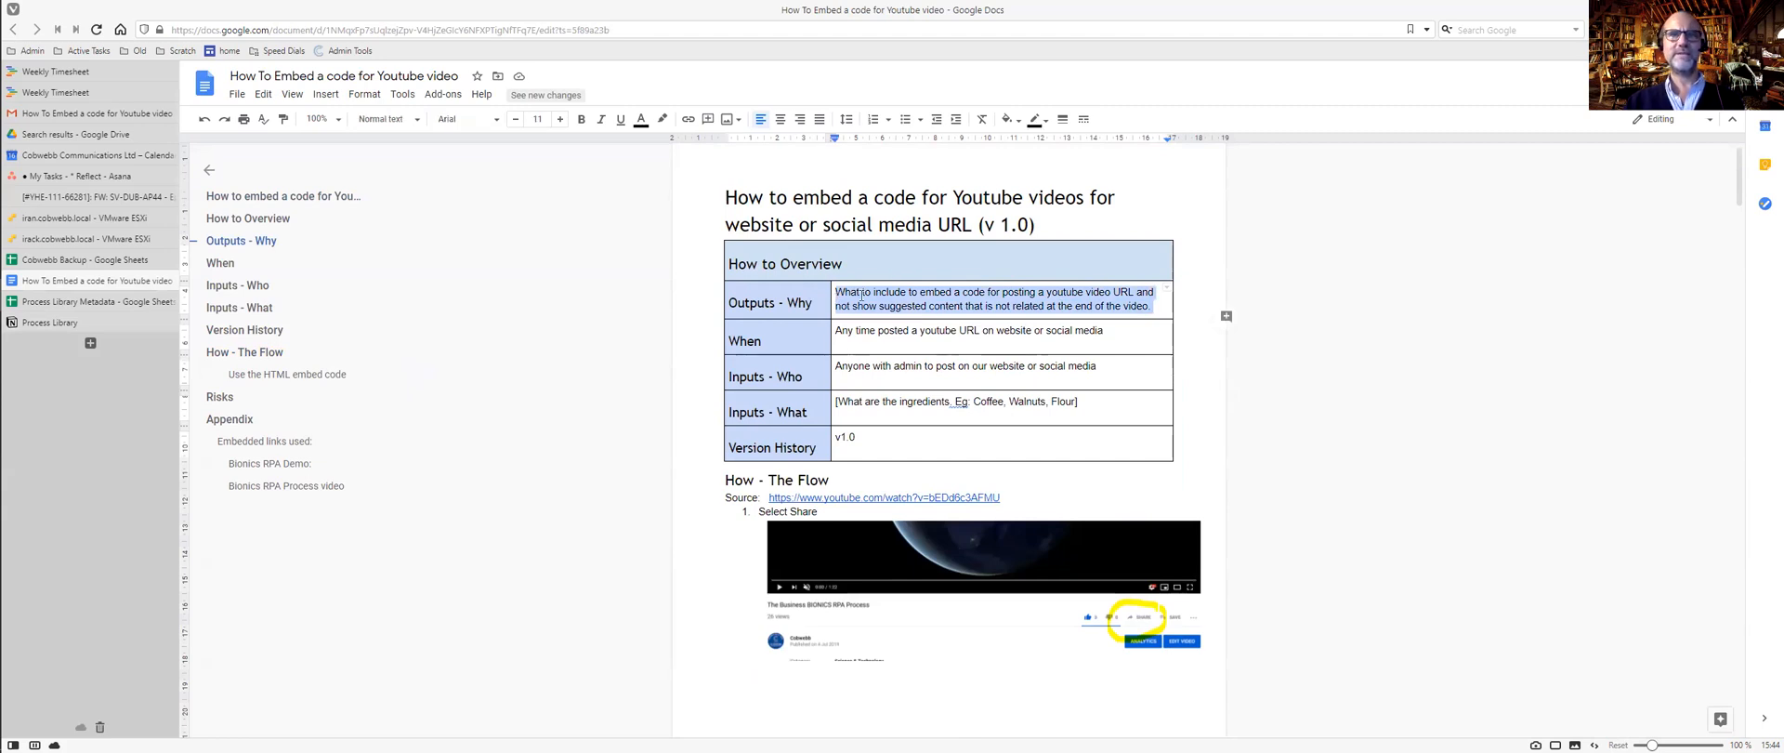
pyautogui.hotkey('ctrl', 'Tab')
pyautogui.click(873, 308)
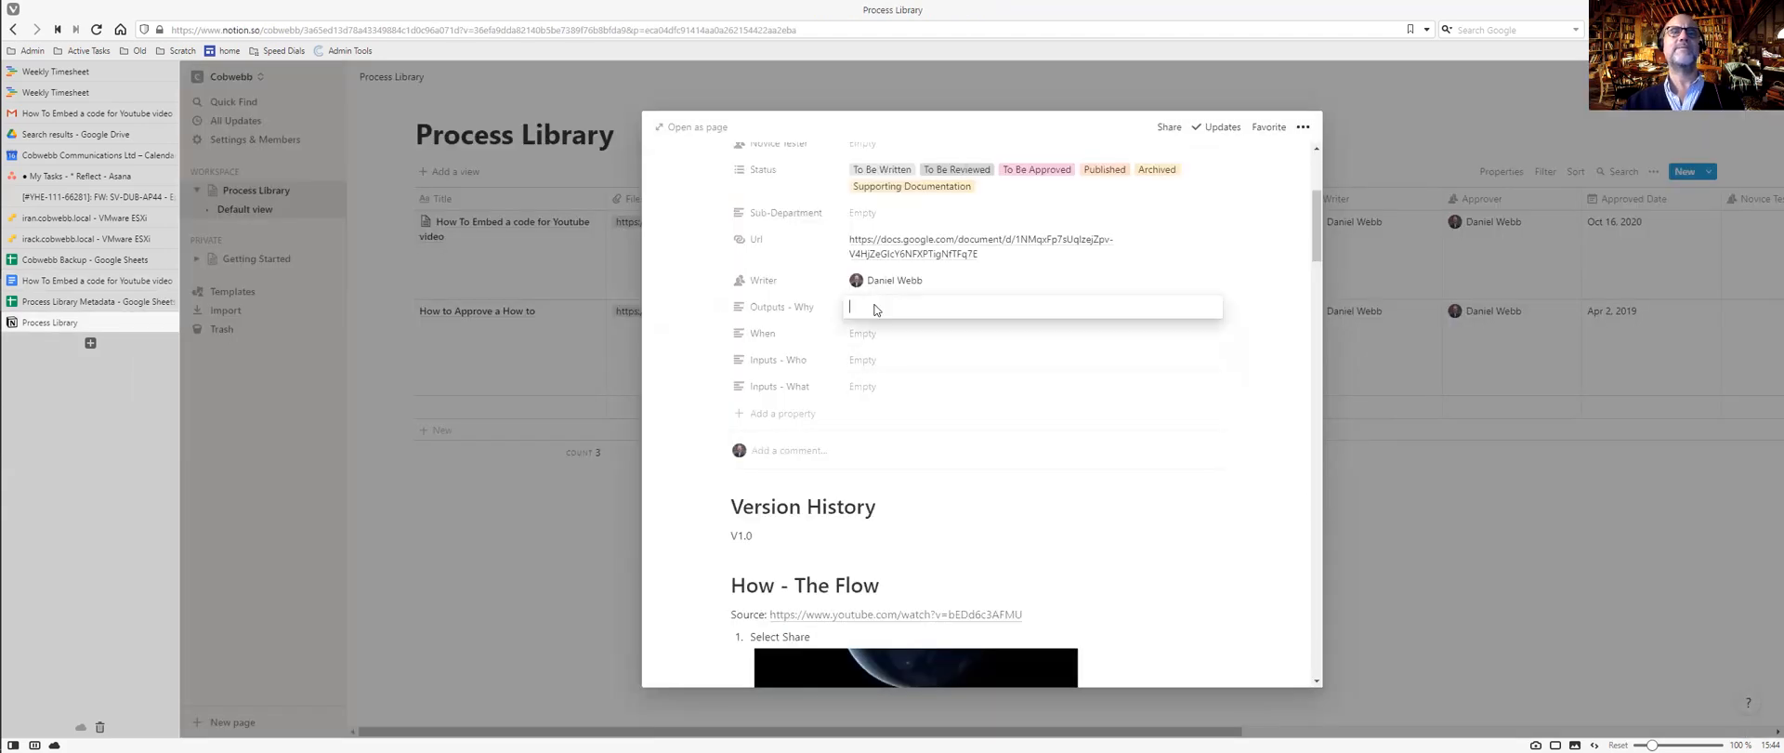
pyautogui.hotkey('ctrl', 'v')
# Copy the When and Inputs - Who cell text from Google Docs into the matching Notion properties.
pyautogui.hotkey('ctrl', 'Tab')
pyautogui.moveTo(1118, 331); pyautogui.dragTo(839, 331)
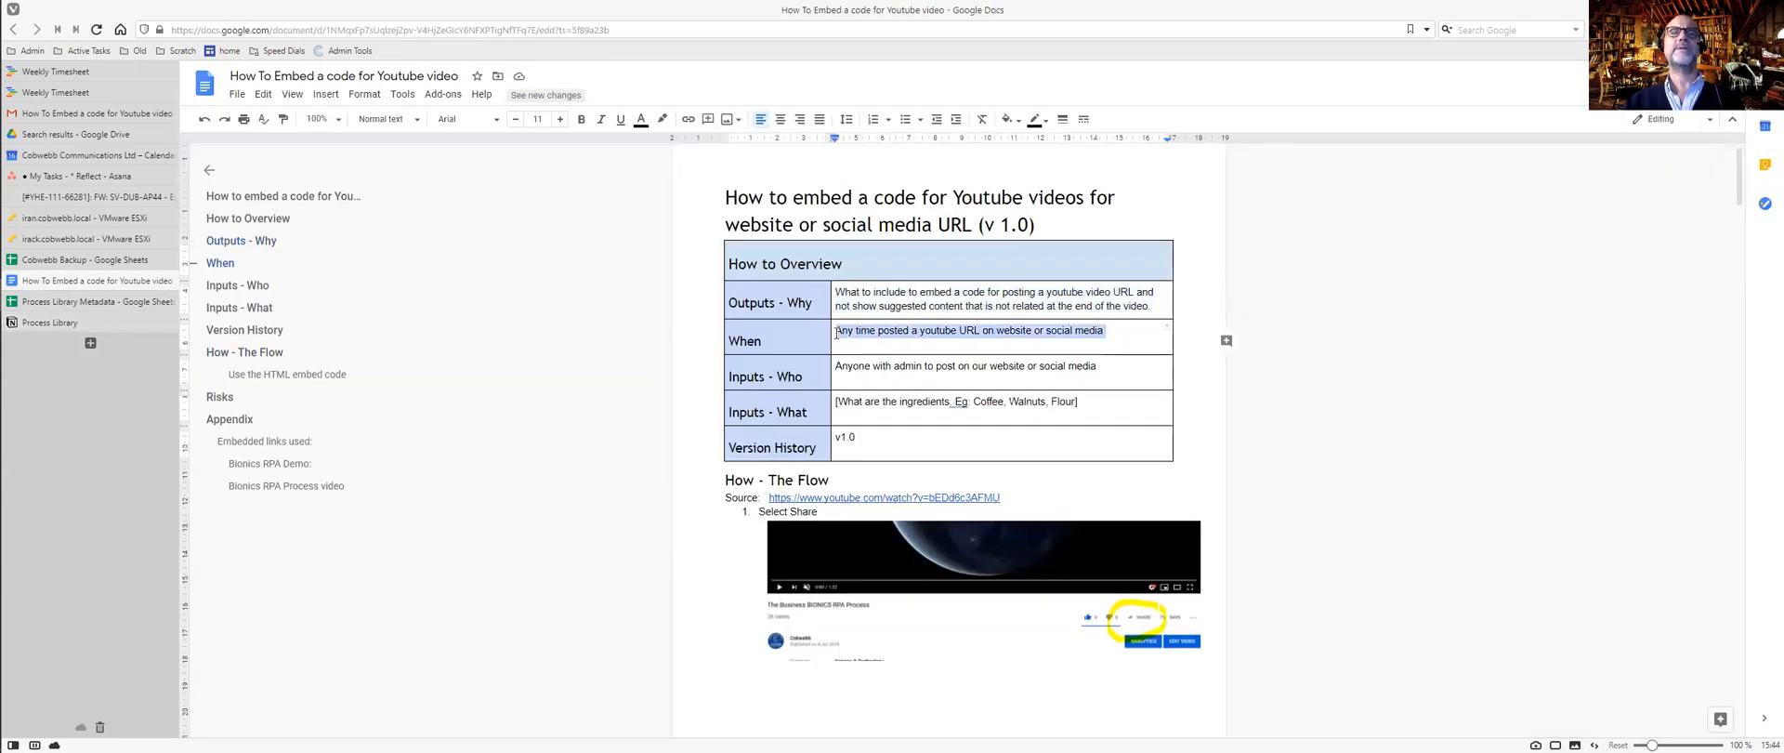
pyautogui.hotkey('ctrl', 'Tab')
pyautogui.click(916, 349)
pyautogui.hotkey('ctrl', 'v')
pyautogui.hotkey('ctrl', 'Tab')
pyautogui.moveTo(1102, 368); pyautogui.dragTo(837, 369)
pyautogui.hotkey('ctrl', 'c')
pyautogui.hotkey('ctrl', 'Tab')
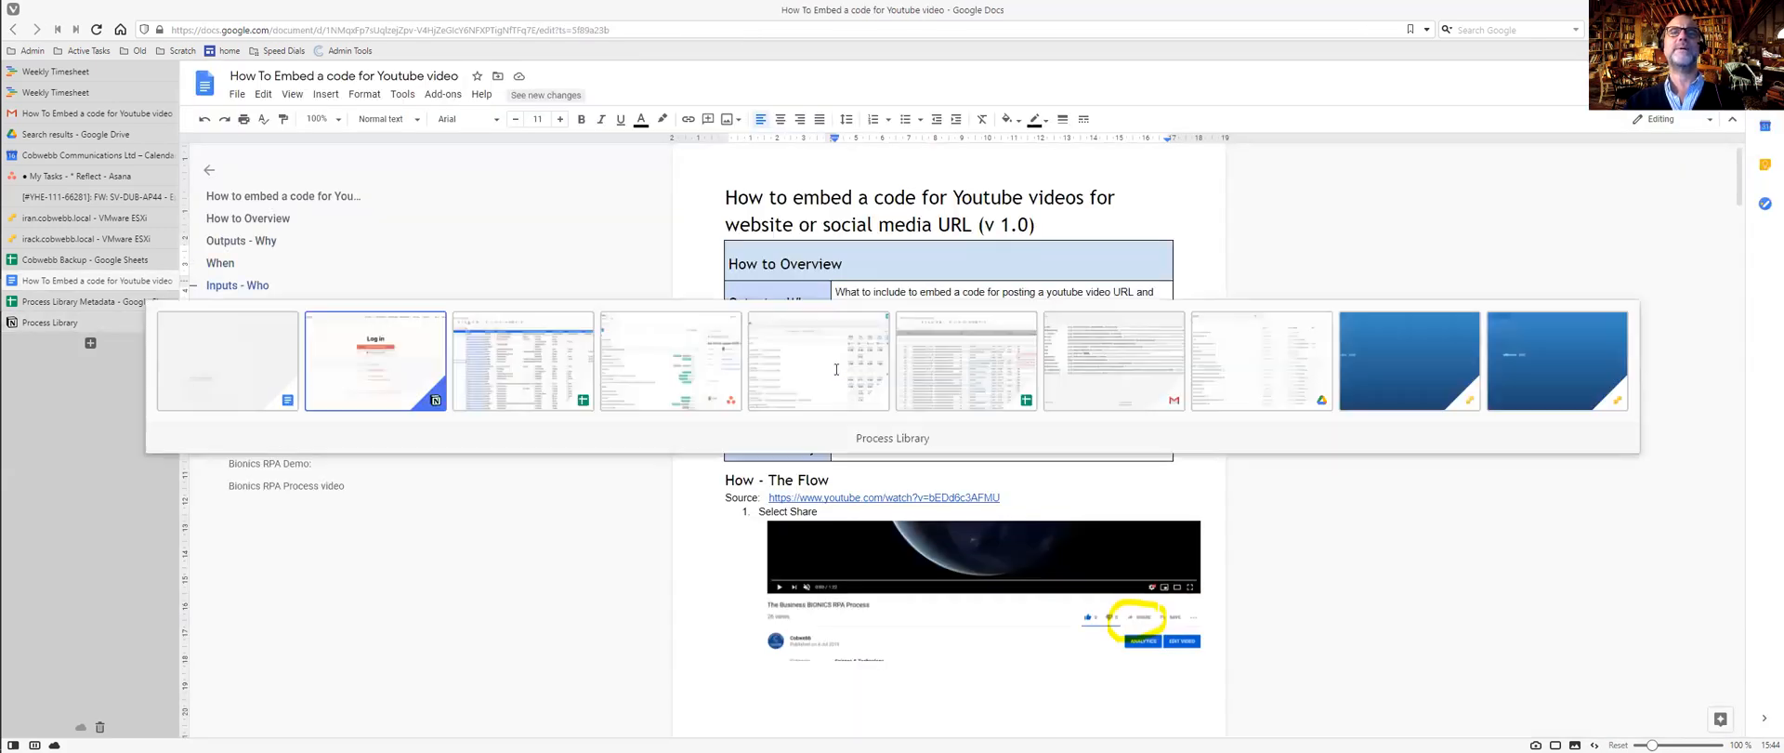
pyautogui.click(869, 377)
pyautogui.hotkey('ctrl', 'v')
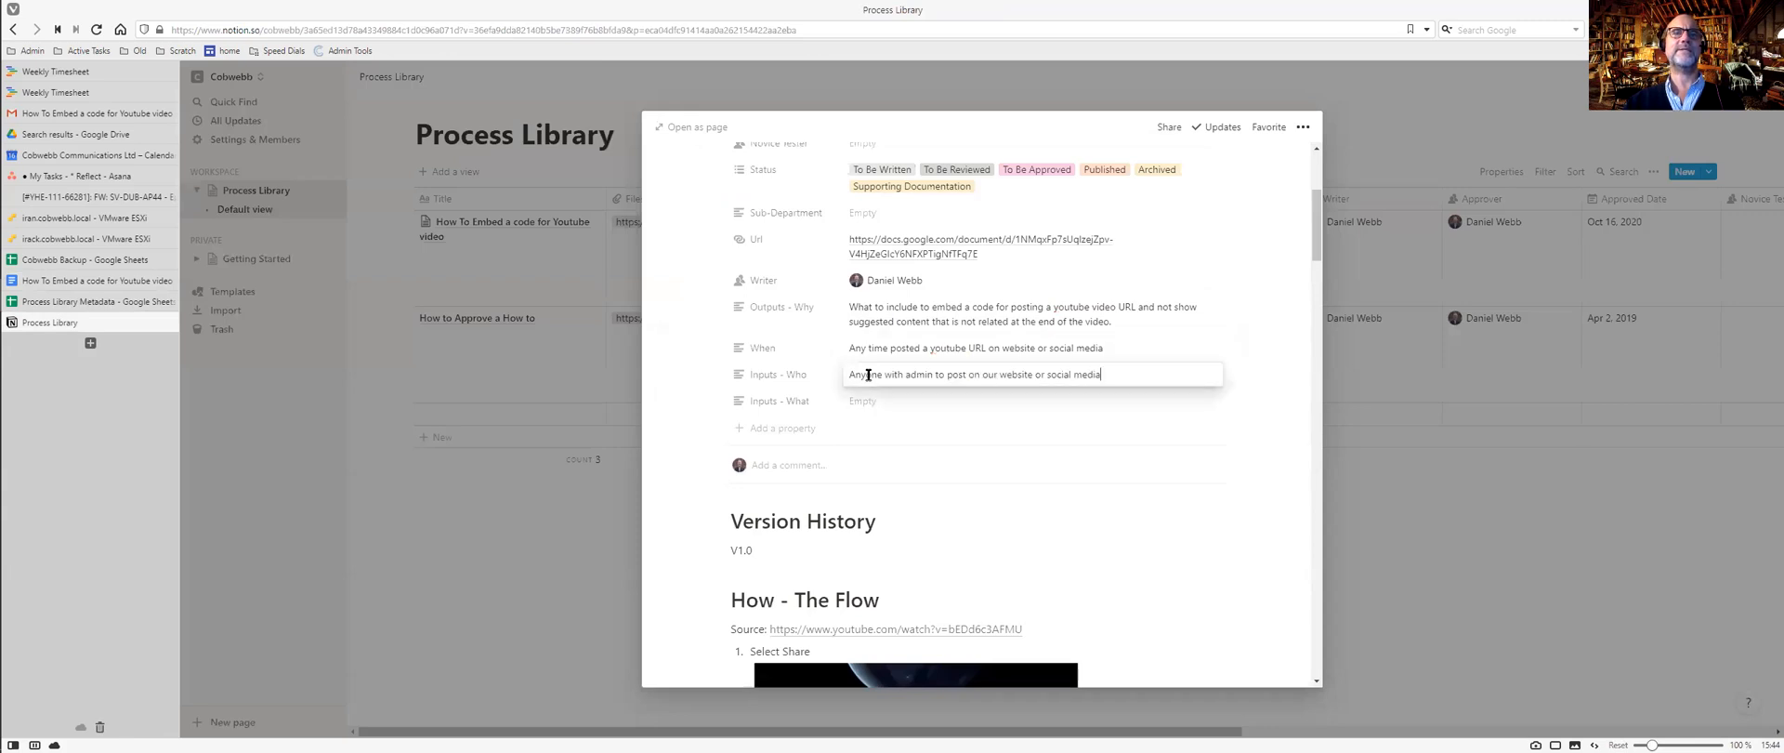
# Select the Inputs - What placeholder text in the Google Docs table.
pyautogui.hotkey('ctrl', 'Tab')
pyautogui.click(928, 402)
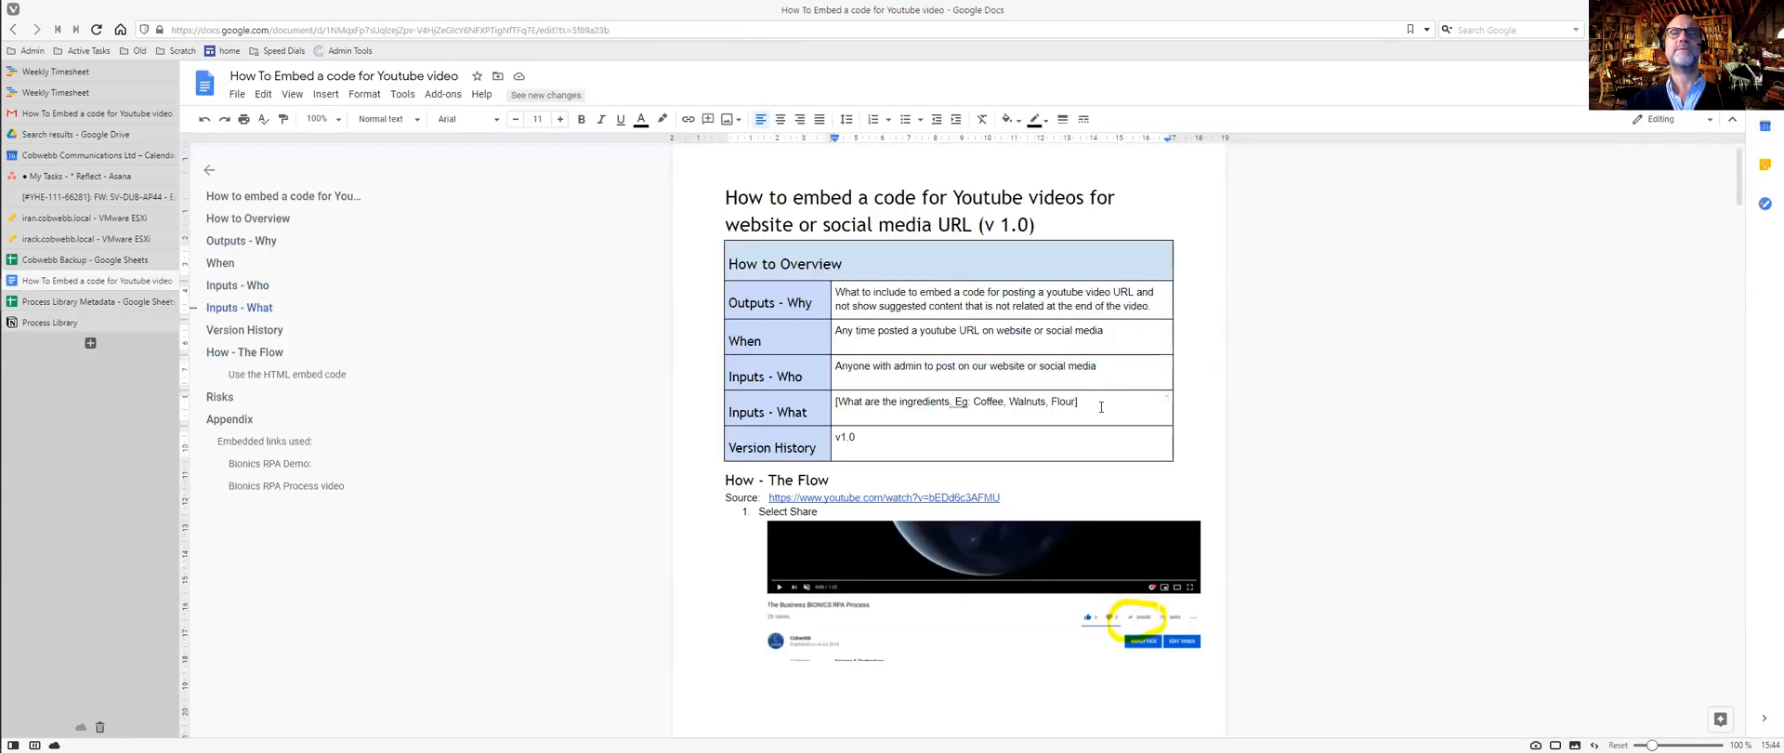
pyautogui.moveTo(973, 403); pyautogui.dragTo(963, 403)
pyautogui.hotkey('ctrl', 'Tab')
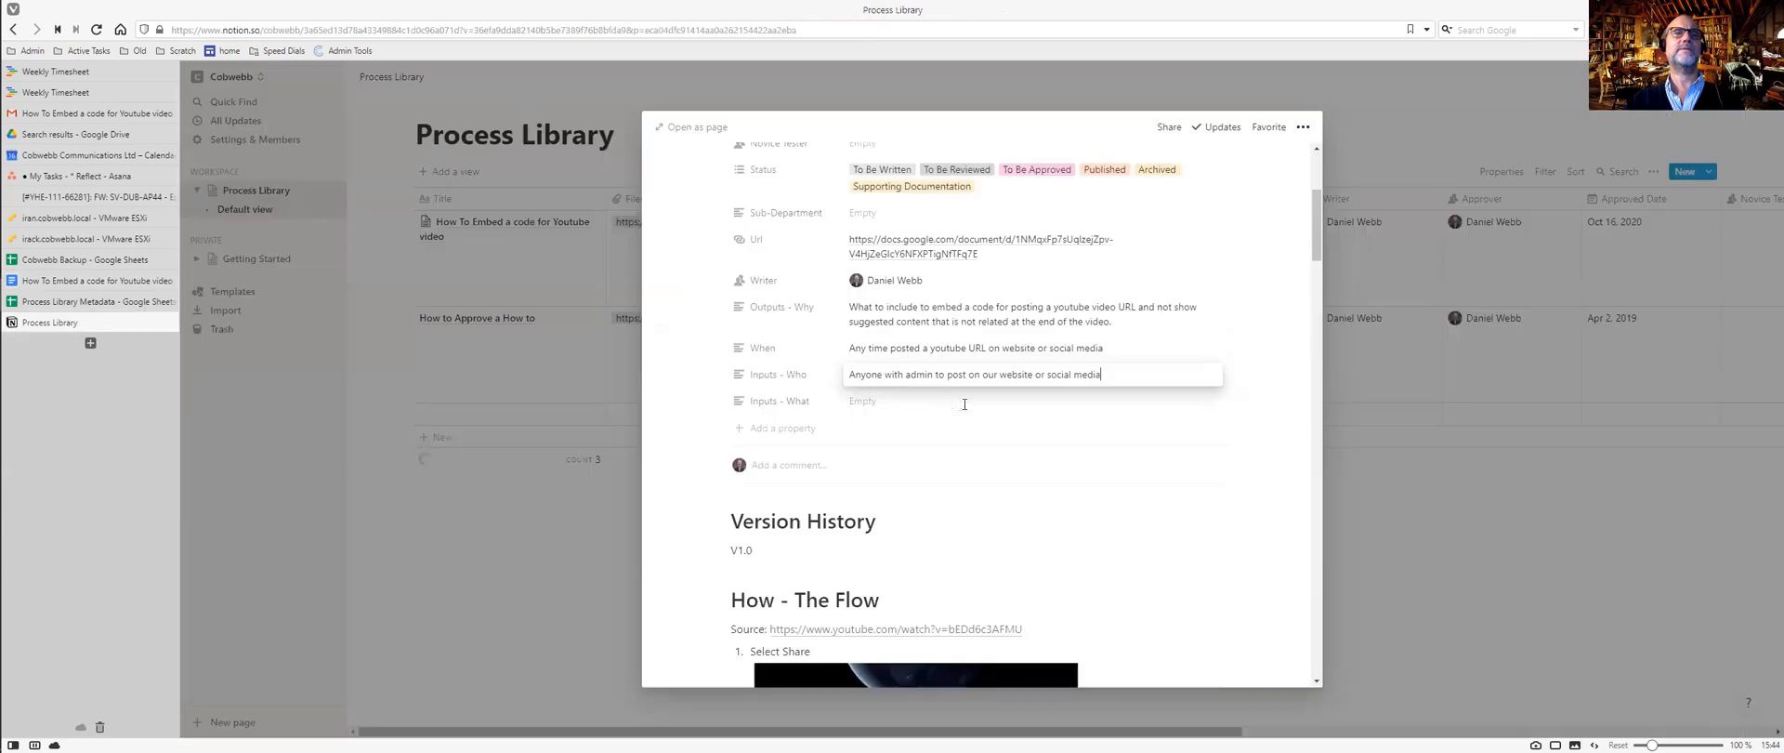
# Open the How to Approve a How to entry and clear its Inputs - What and Inputs - Who text.
pyautogui.click(564, 322)
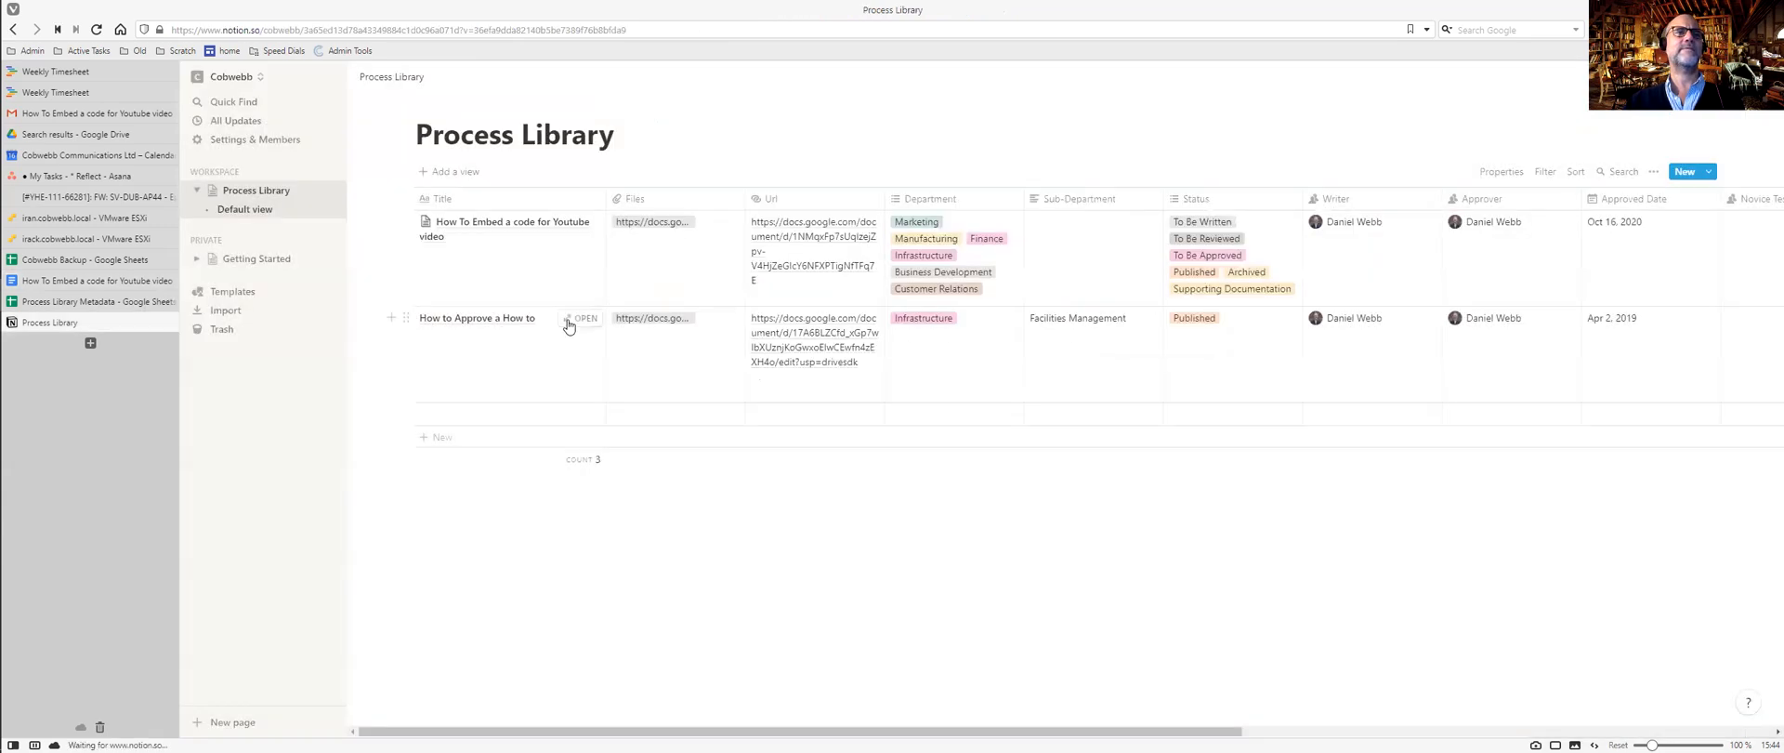
pyautogui.click(577, 317)
pyautogui.scroll(-3, 967, 454)
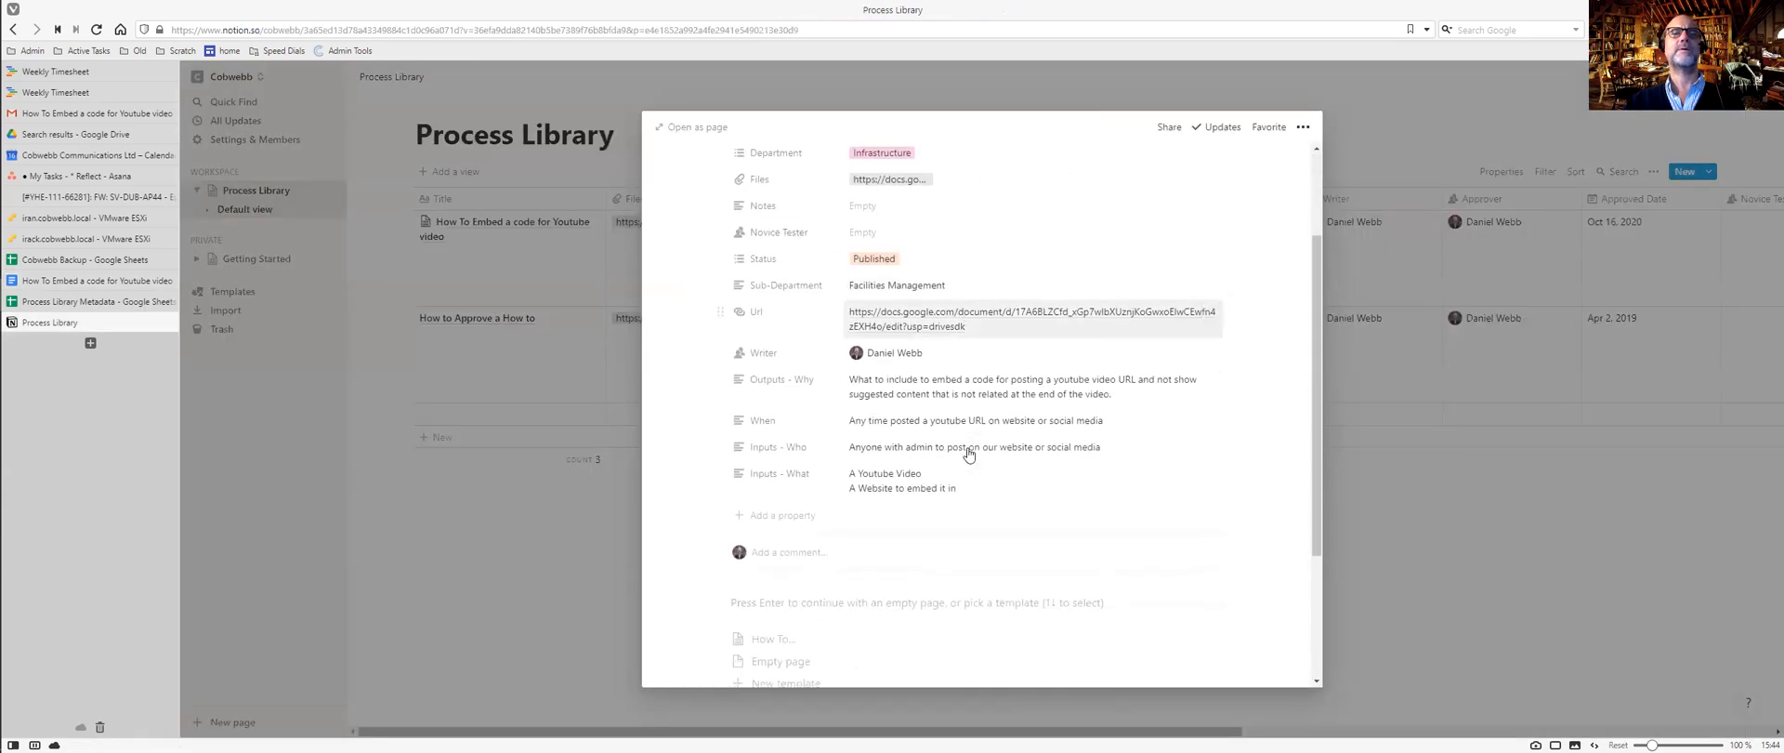
pyautogui.click(964, 490)
pyautogui.moveTo(963, 490); pyautogui.dragTo(845, 471)
pyautogui.hotkey('ctrl', 'c')
pyautogui.press('BackSpace')
pyautogui.click(1084, 449)
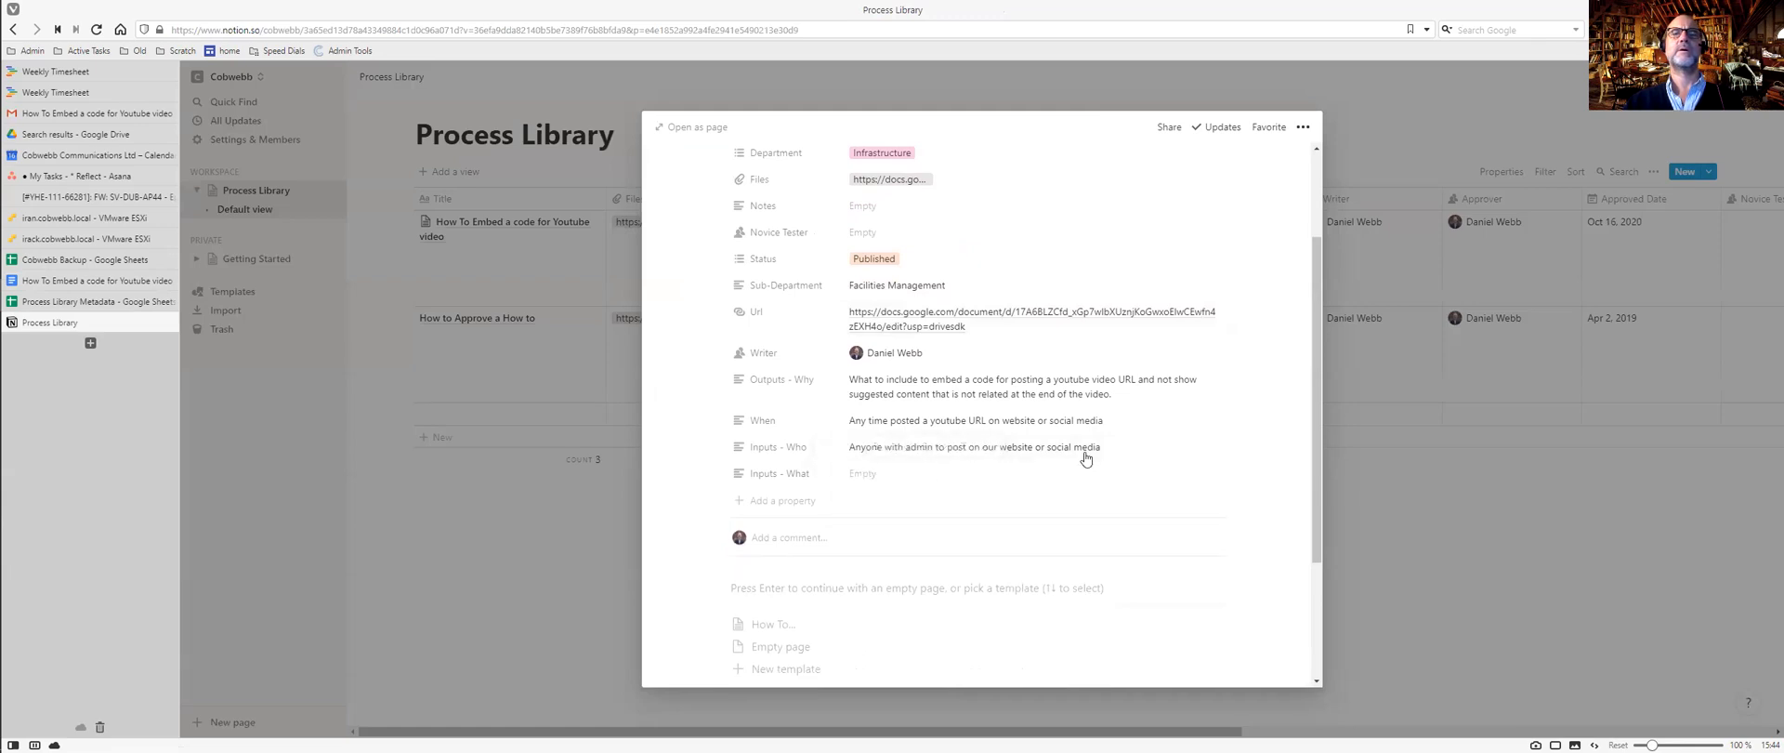
pyautogui.moveTo(1090, 446); pyautogui.dragTo(845, 442)
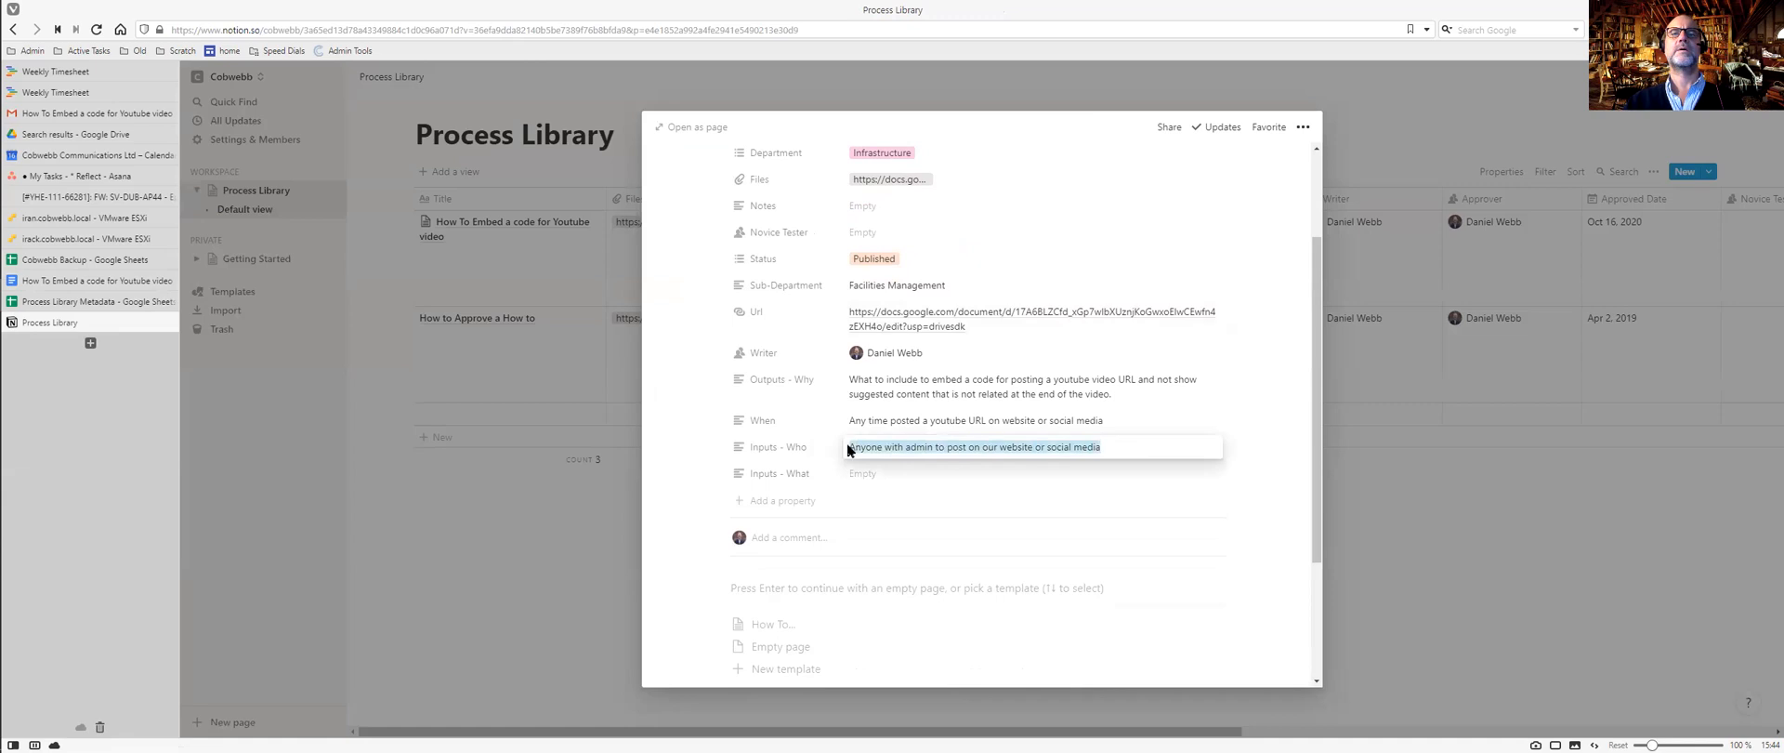
pyautogui.press('BackSpace')
# Clear the When and Outputs - Why properties, then close the entry.
pyautogui.click(1105, 420)
pyautogui.moveTo(1102, 421); pyautogui.dragTo(845, 420)
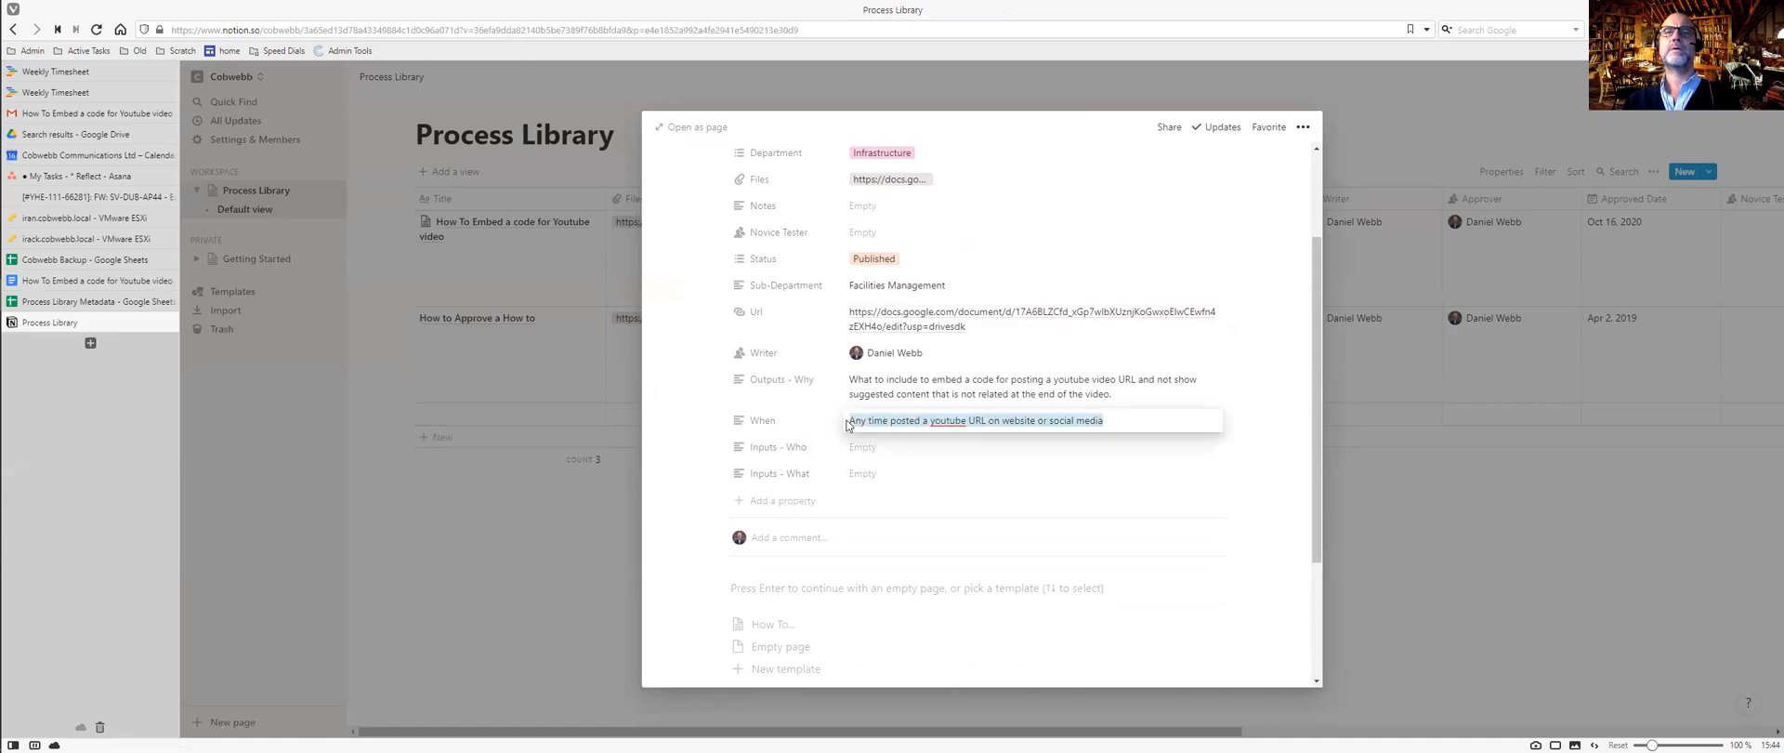
pyautogui.press('BackSpace')
pyautogui.click(1107, 401)
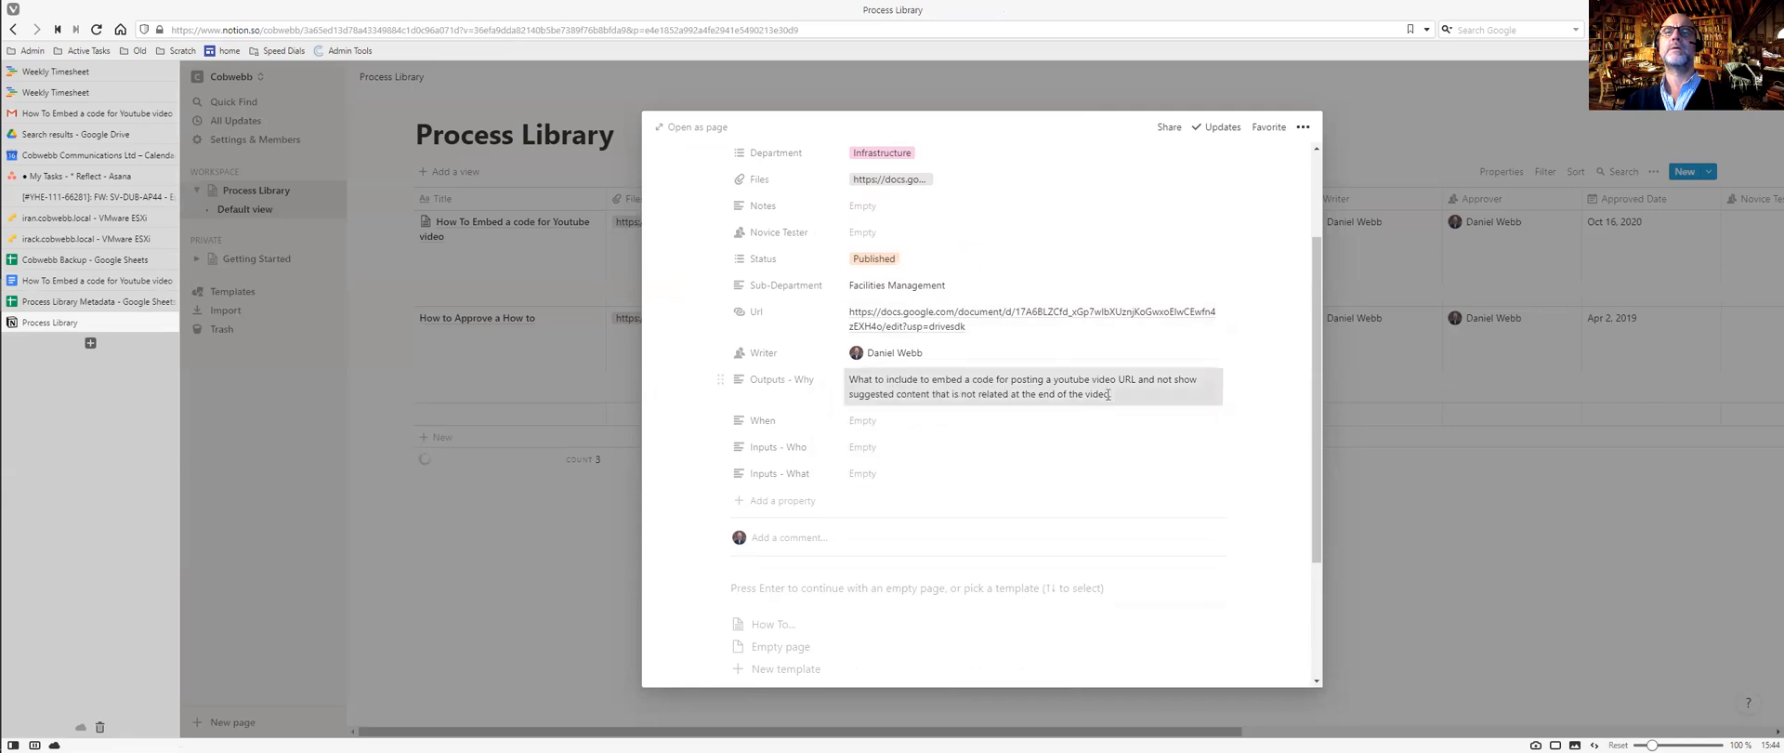
pyautogui.moveTo(1107, 400); pyautogui.dragTo(809, 379)
pyautogui.press('BackSpace')
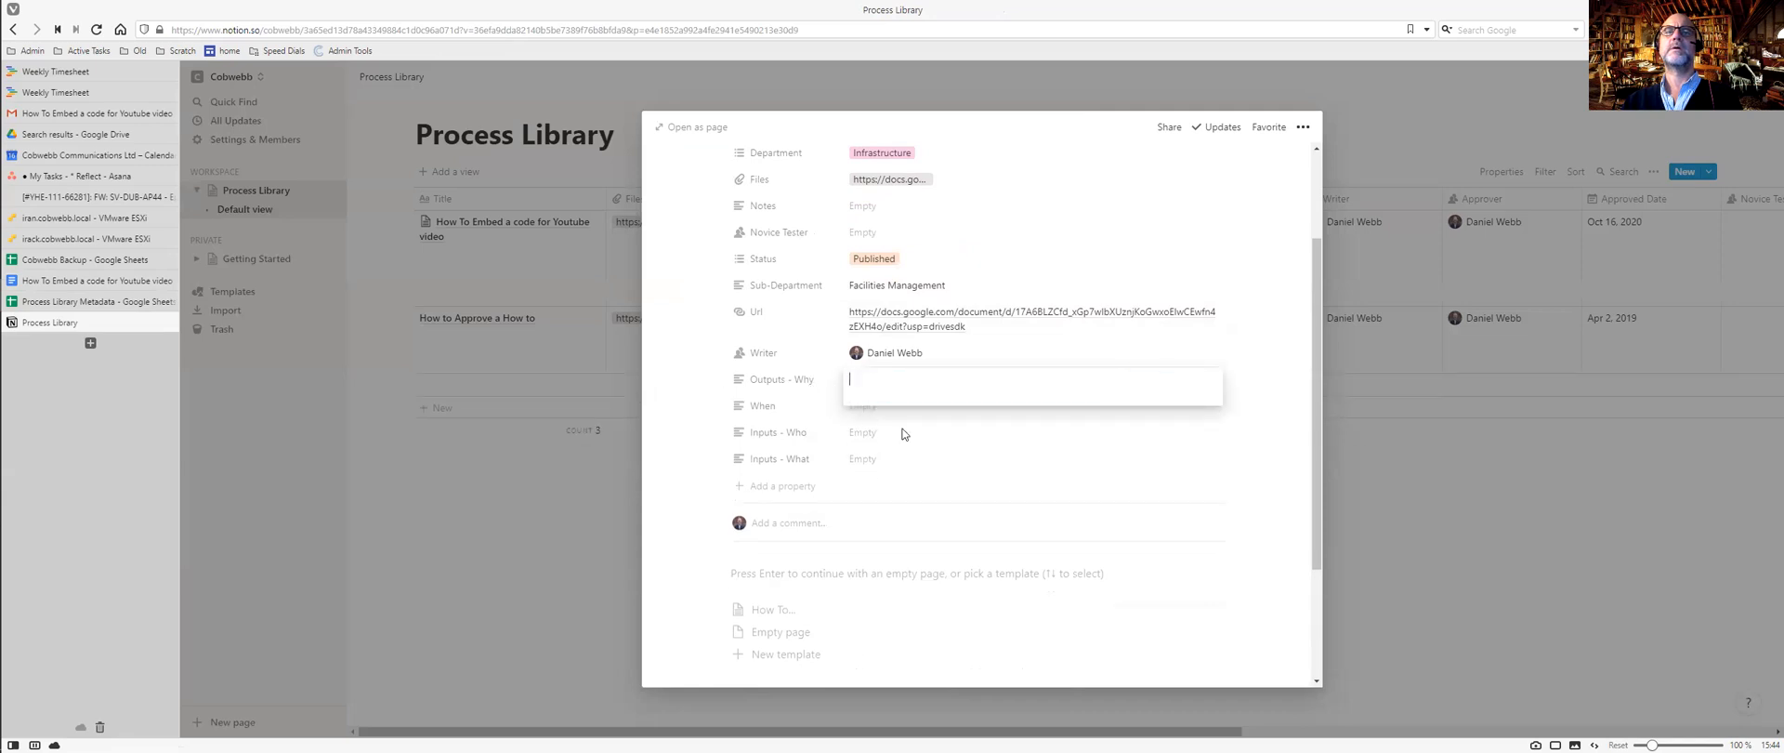
pyautogui.press('Escape')
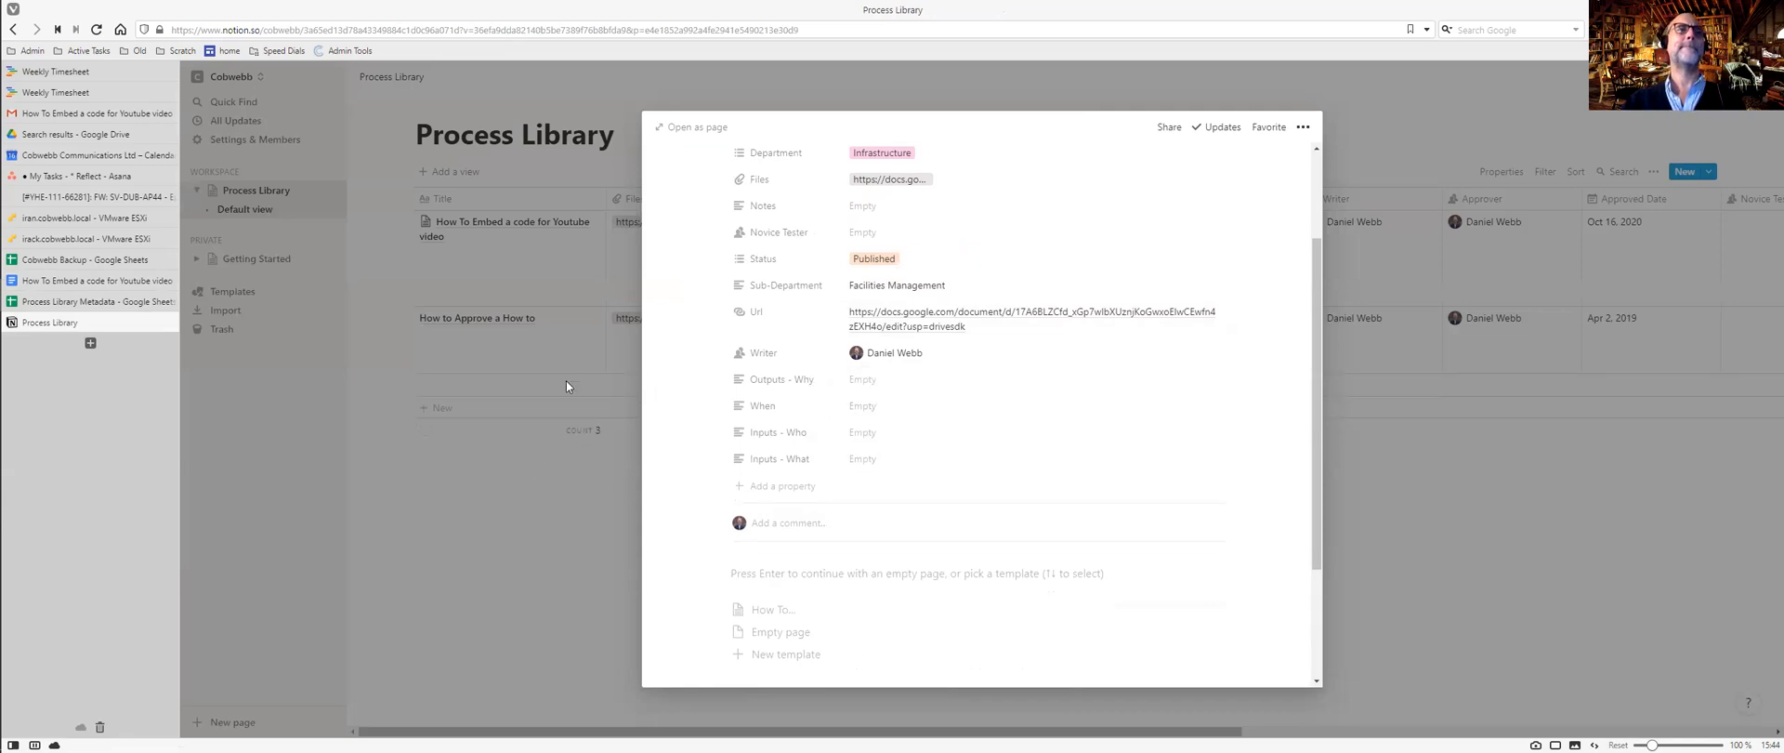
pyautogui.click(527, 320)
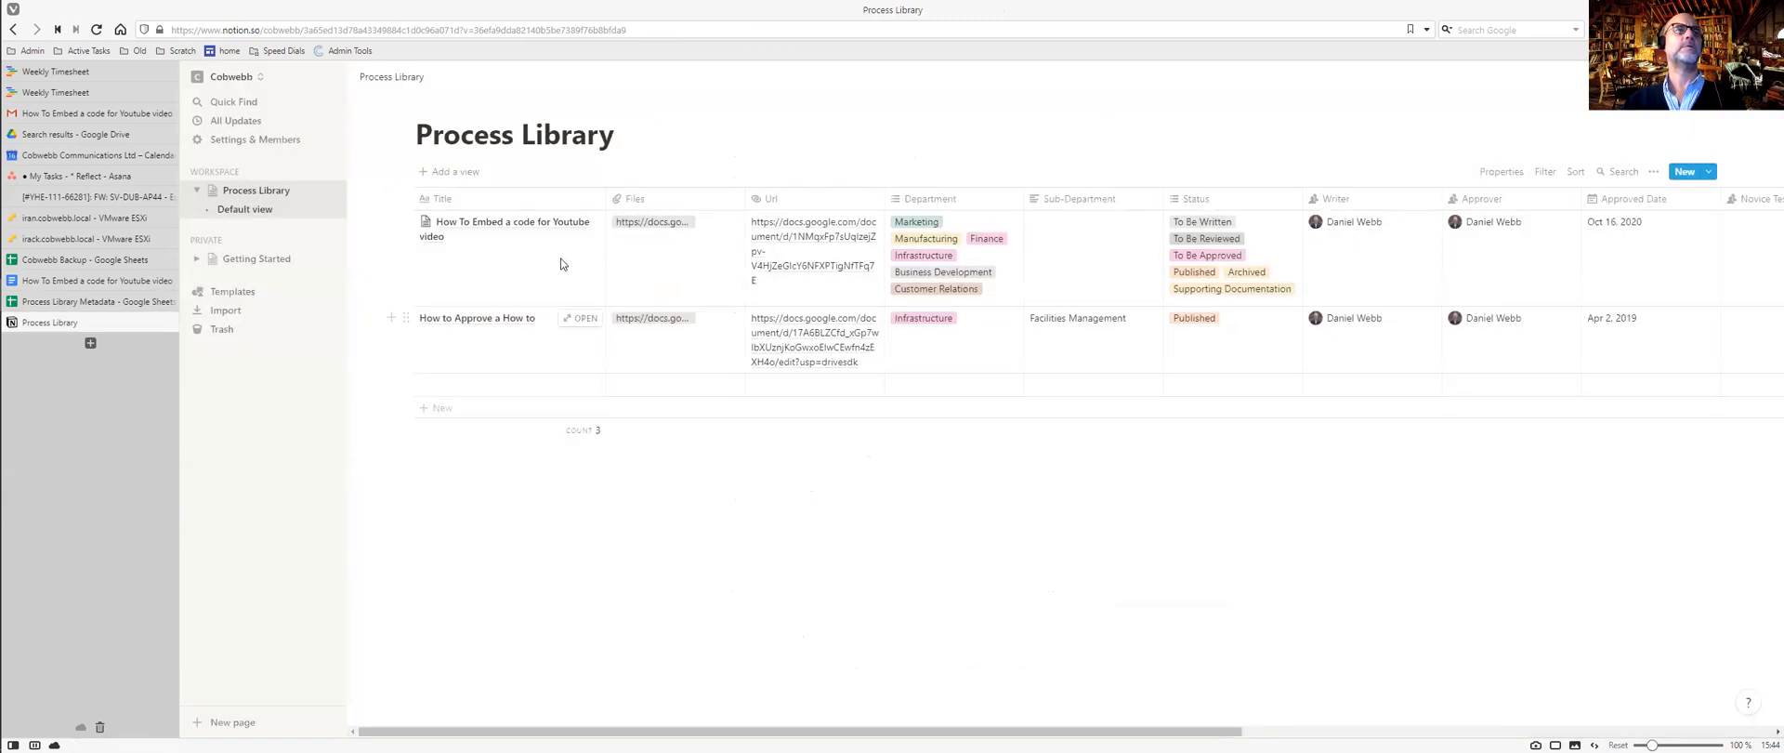
# Paste 'A Youtube Video' and 'A Website to embed it in' into Inputs - What, then open as page.
pyautogui.click(583, 220)
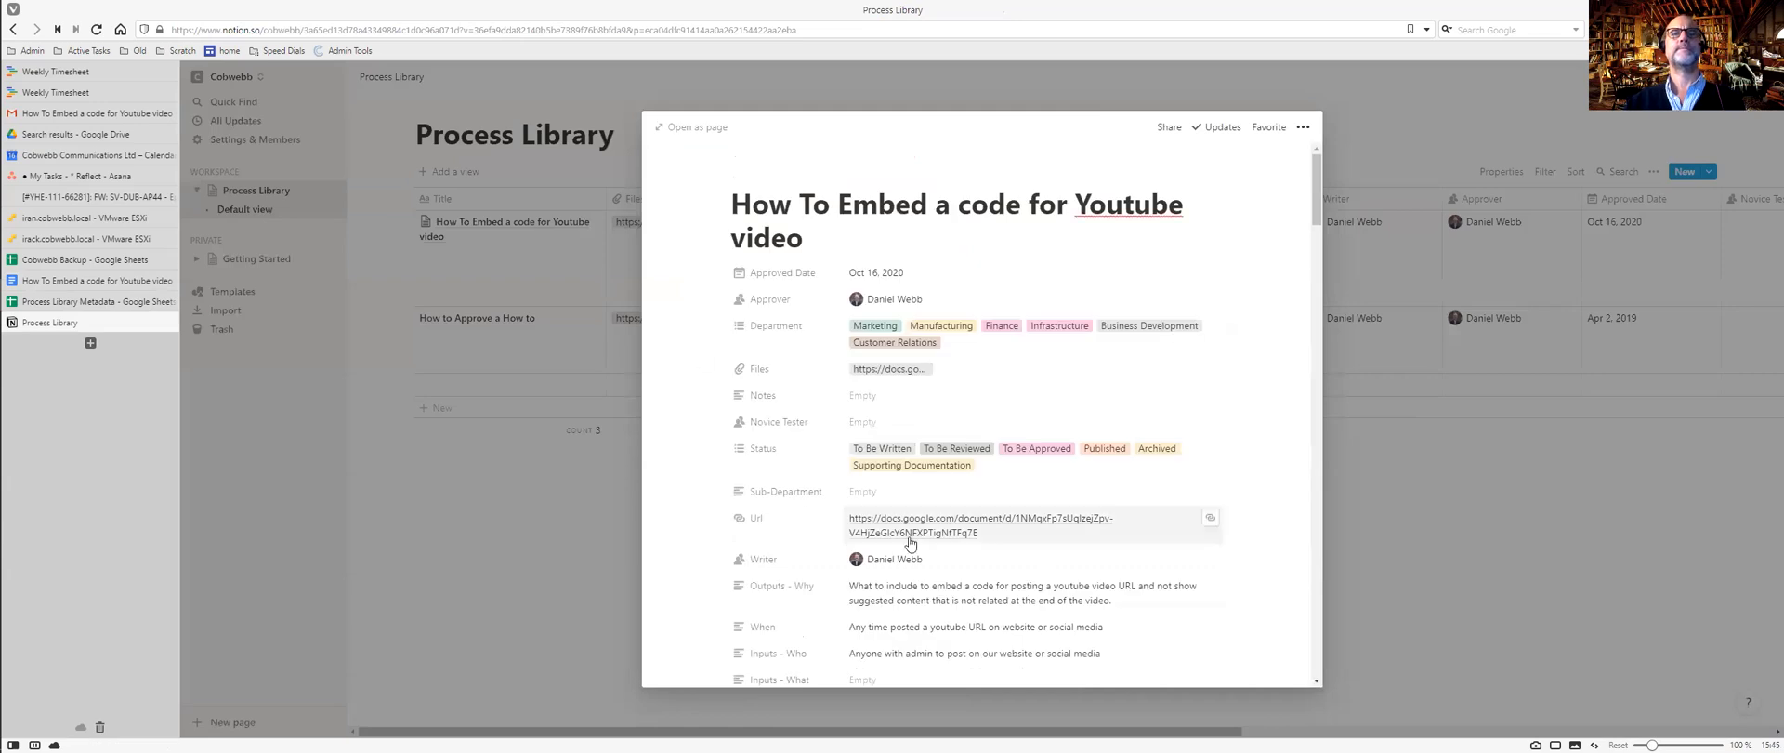
pyautogui.scroll(-3, 859, 521)
pyautogui.click(864, 474)
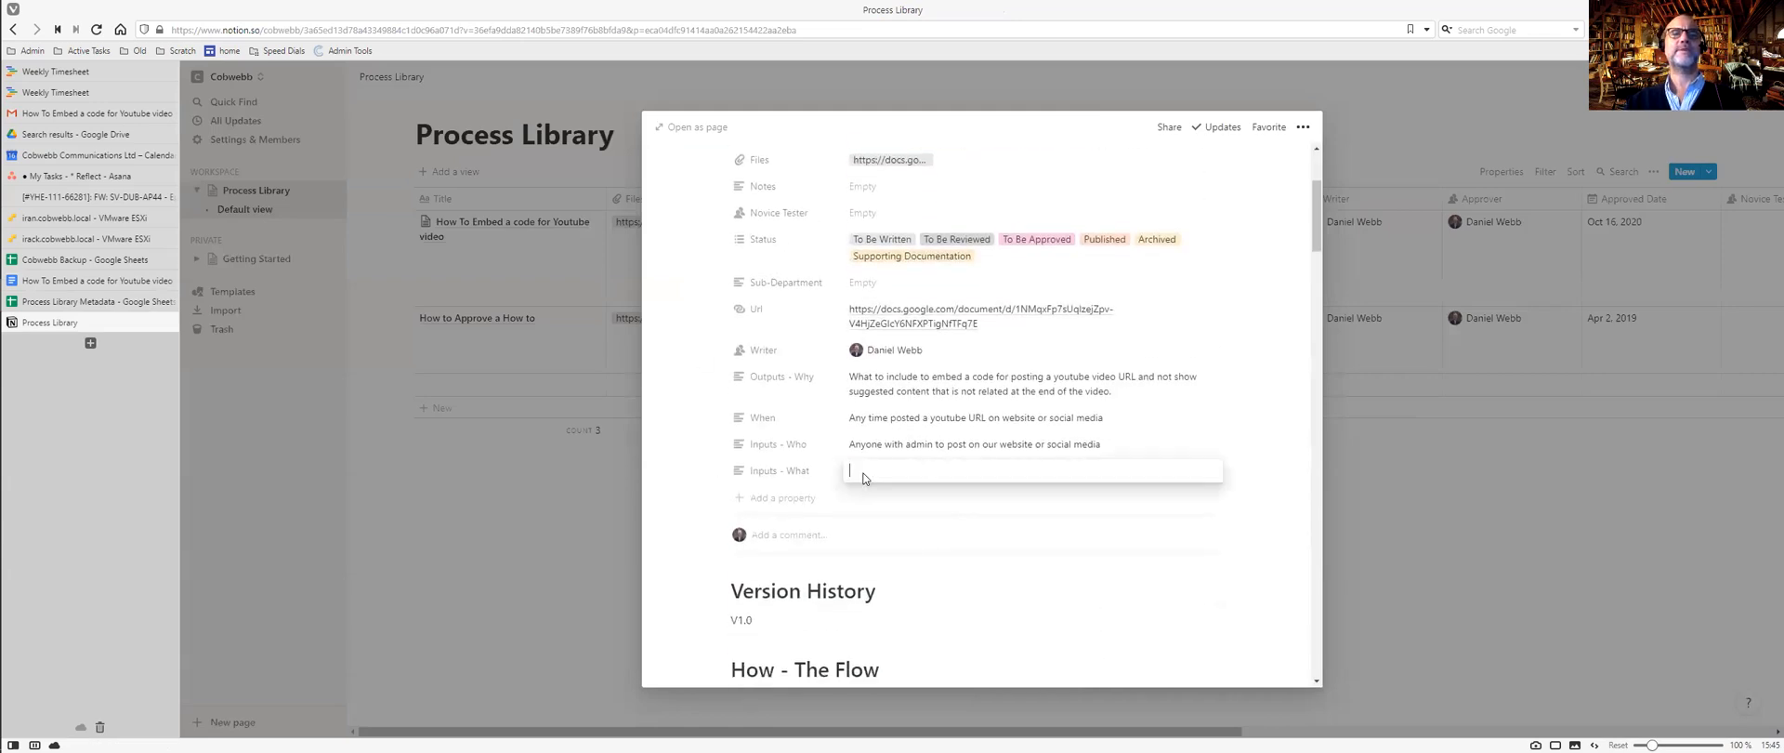
pyautogui.hotkey('ctrl', 'v')
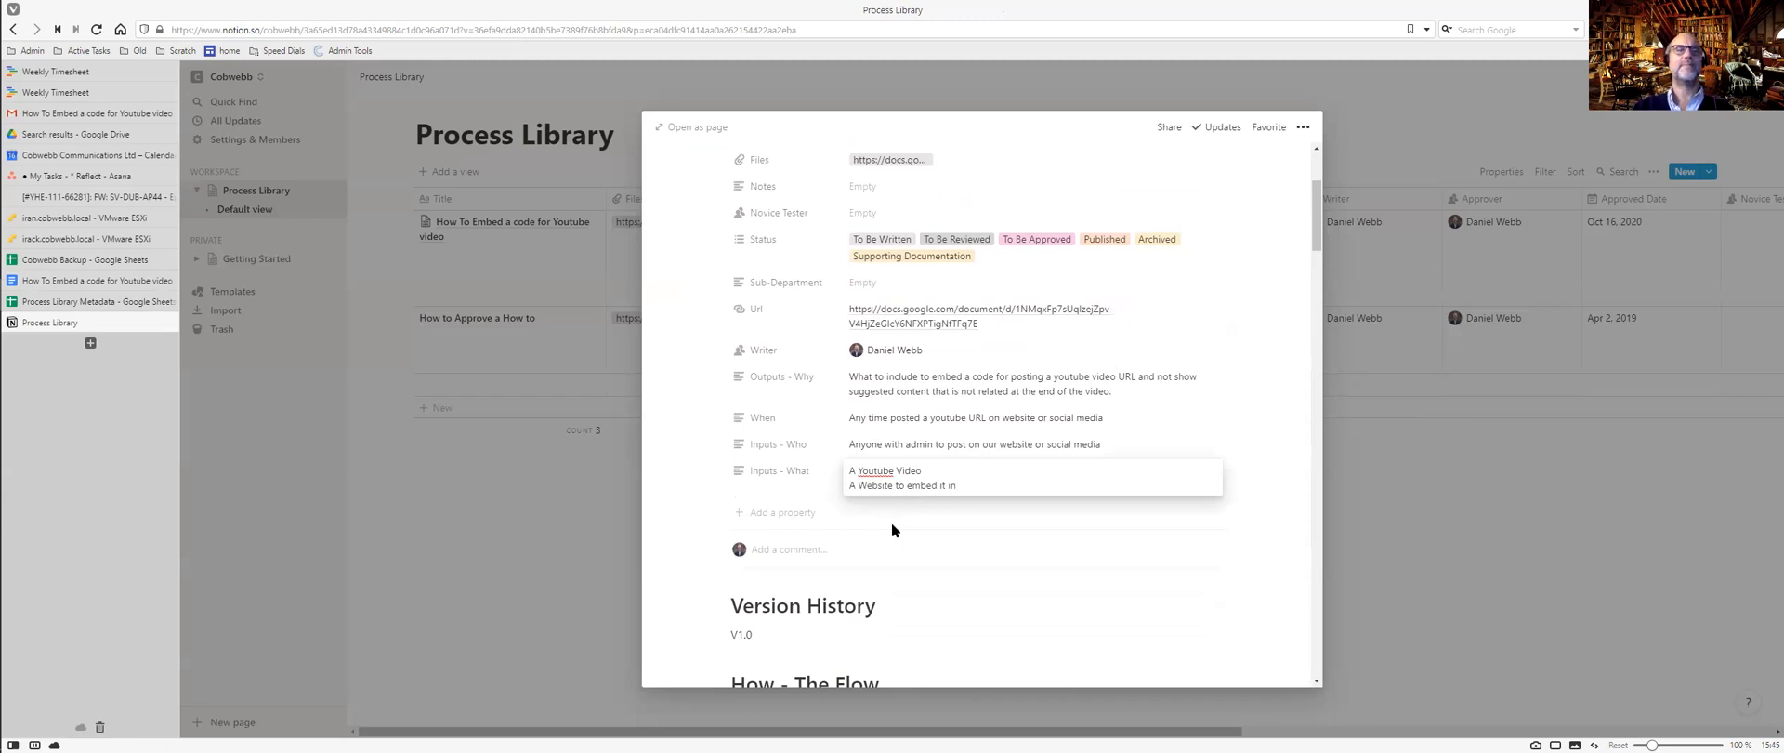
pyautogui.click(924, 606)
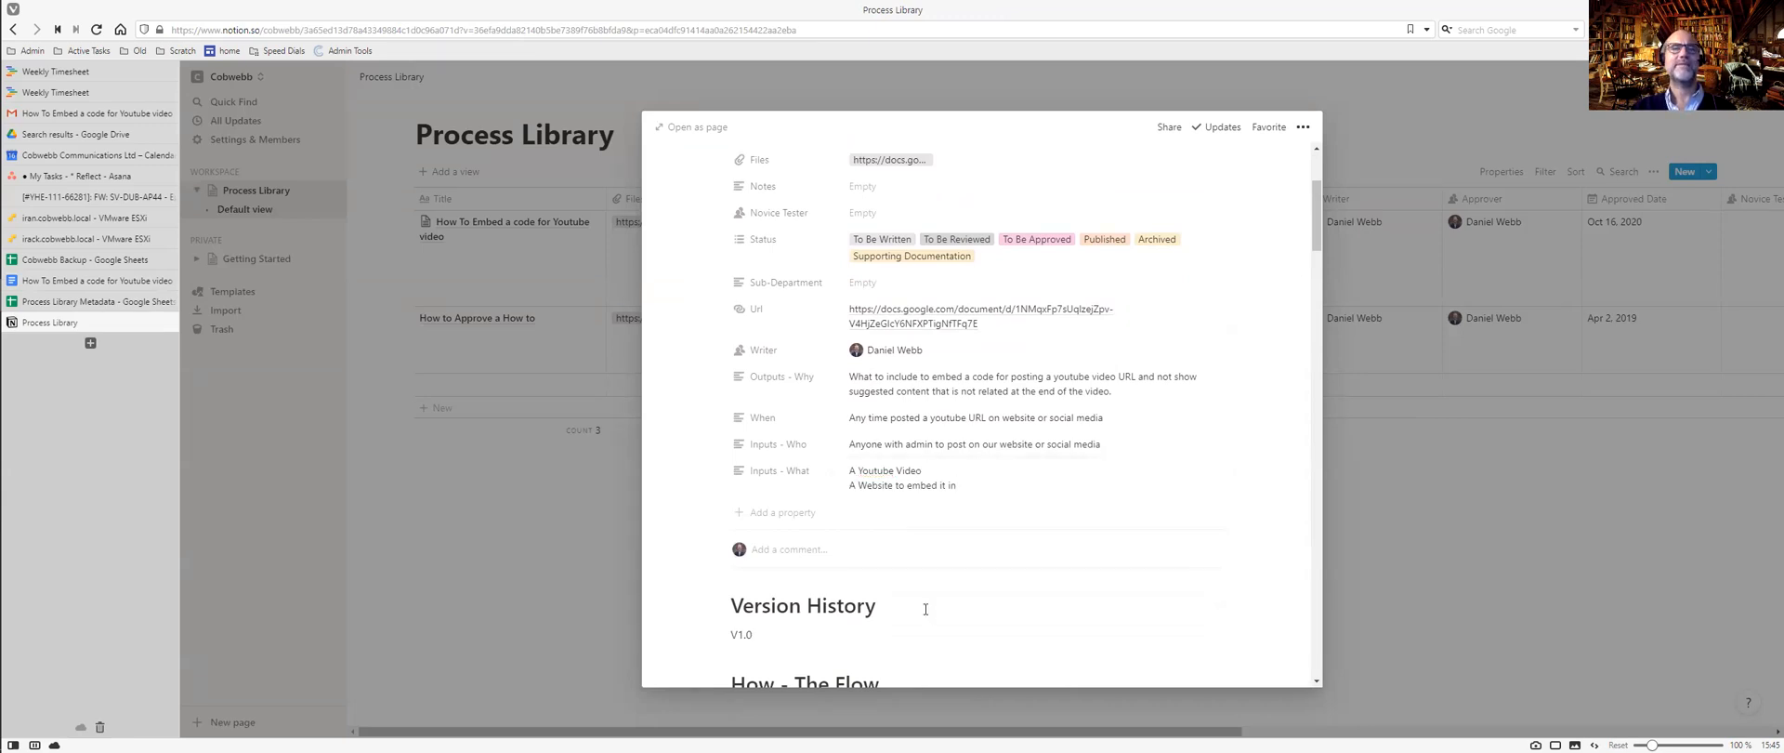
pyautogui.scroll(3, 937, 502)
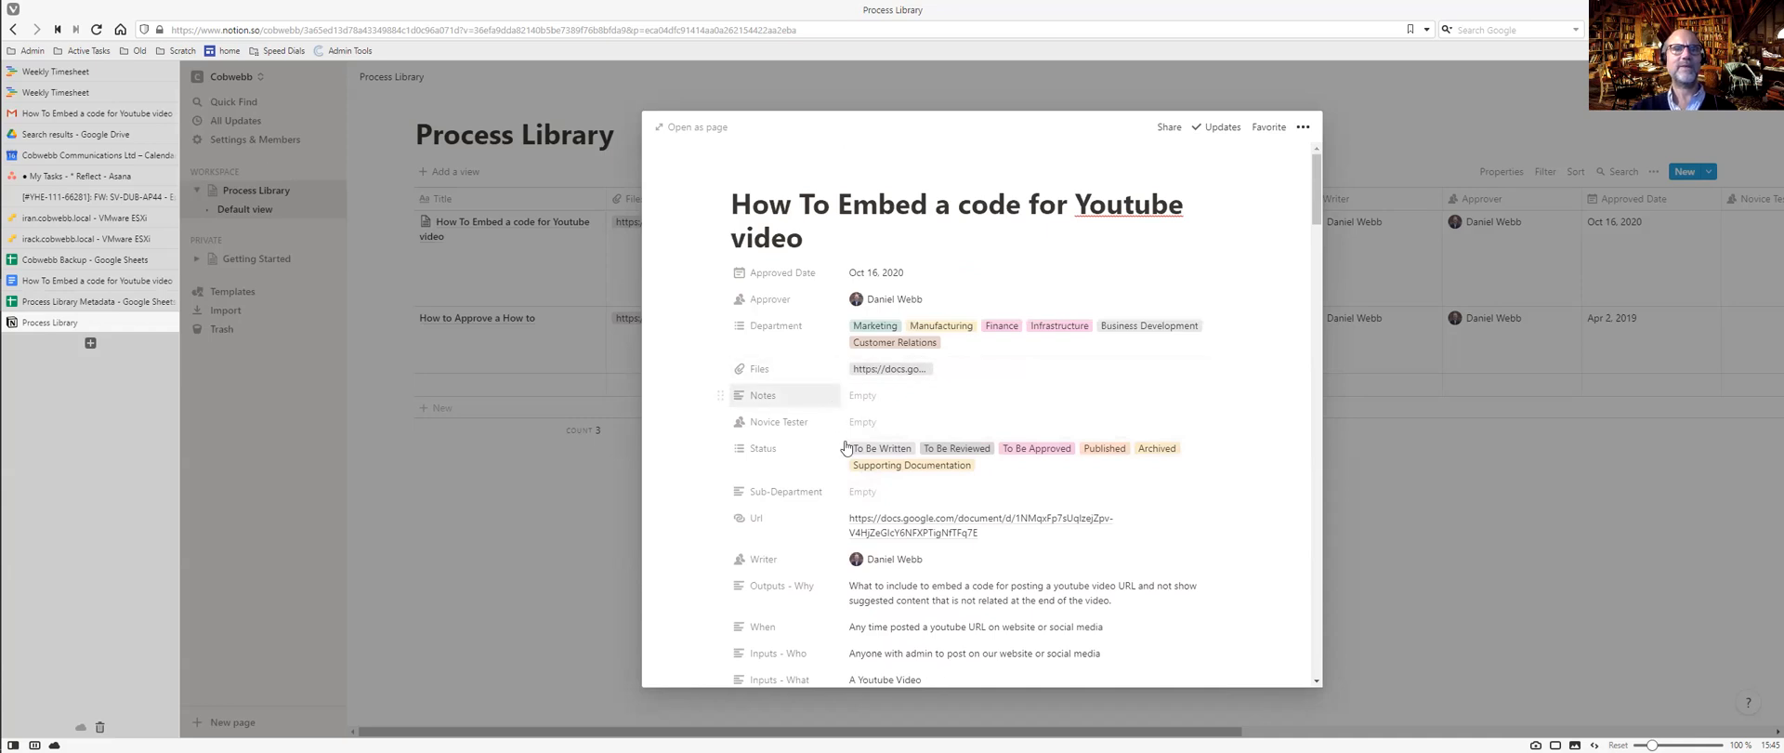
pyautogui.scroll(-15, 899, 417)
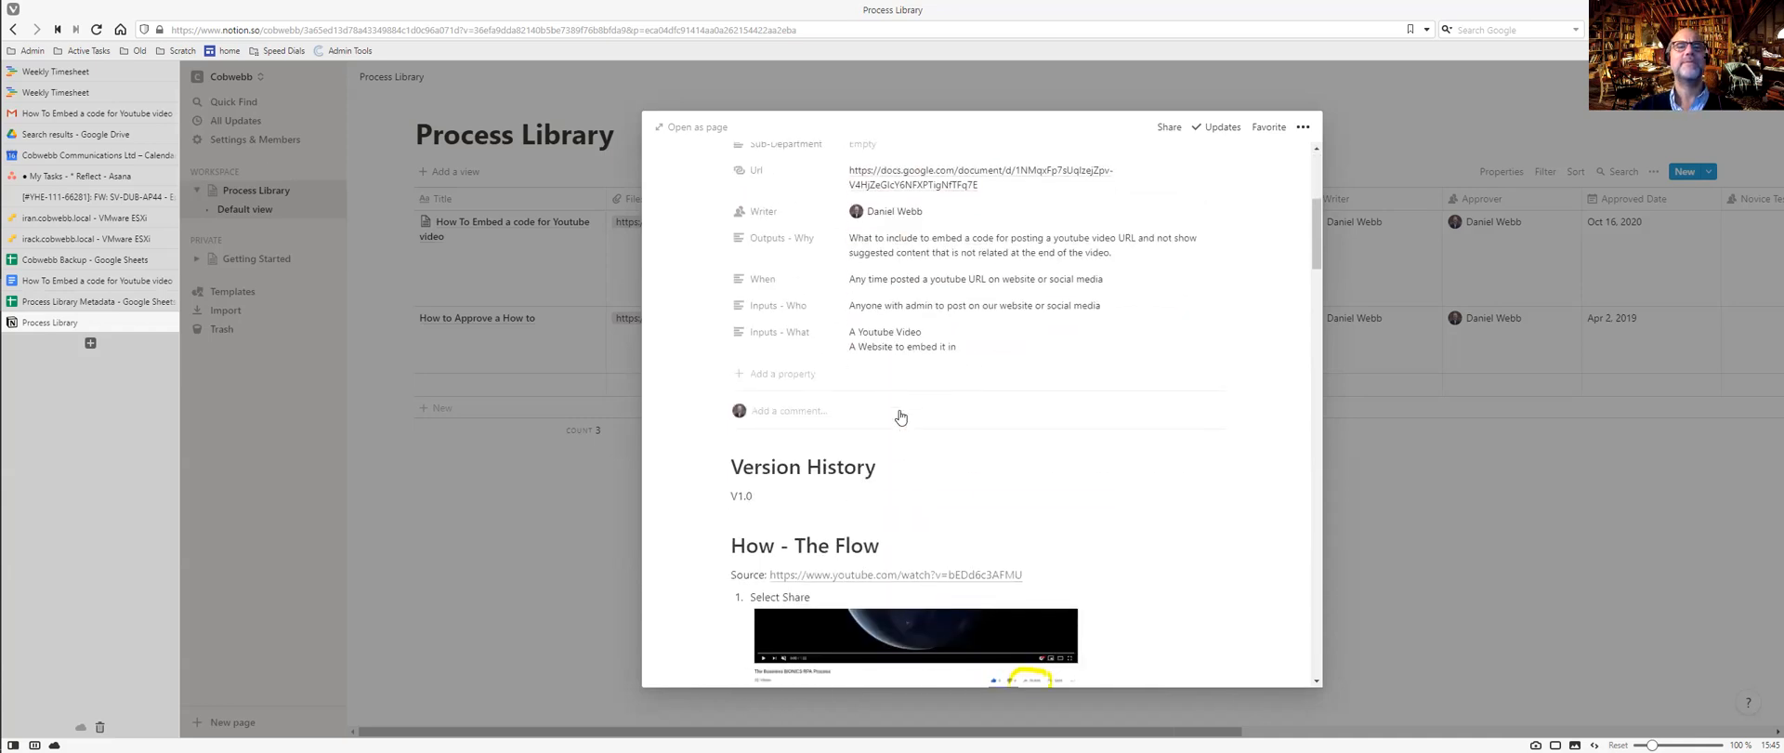
pyautogui.scroll(-15, 899, 418)
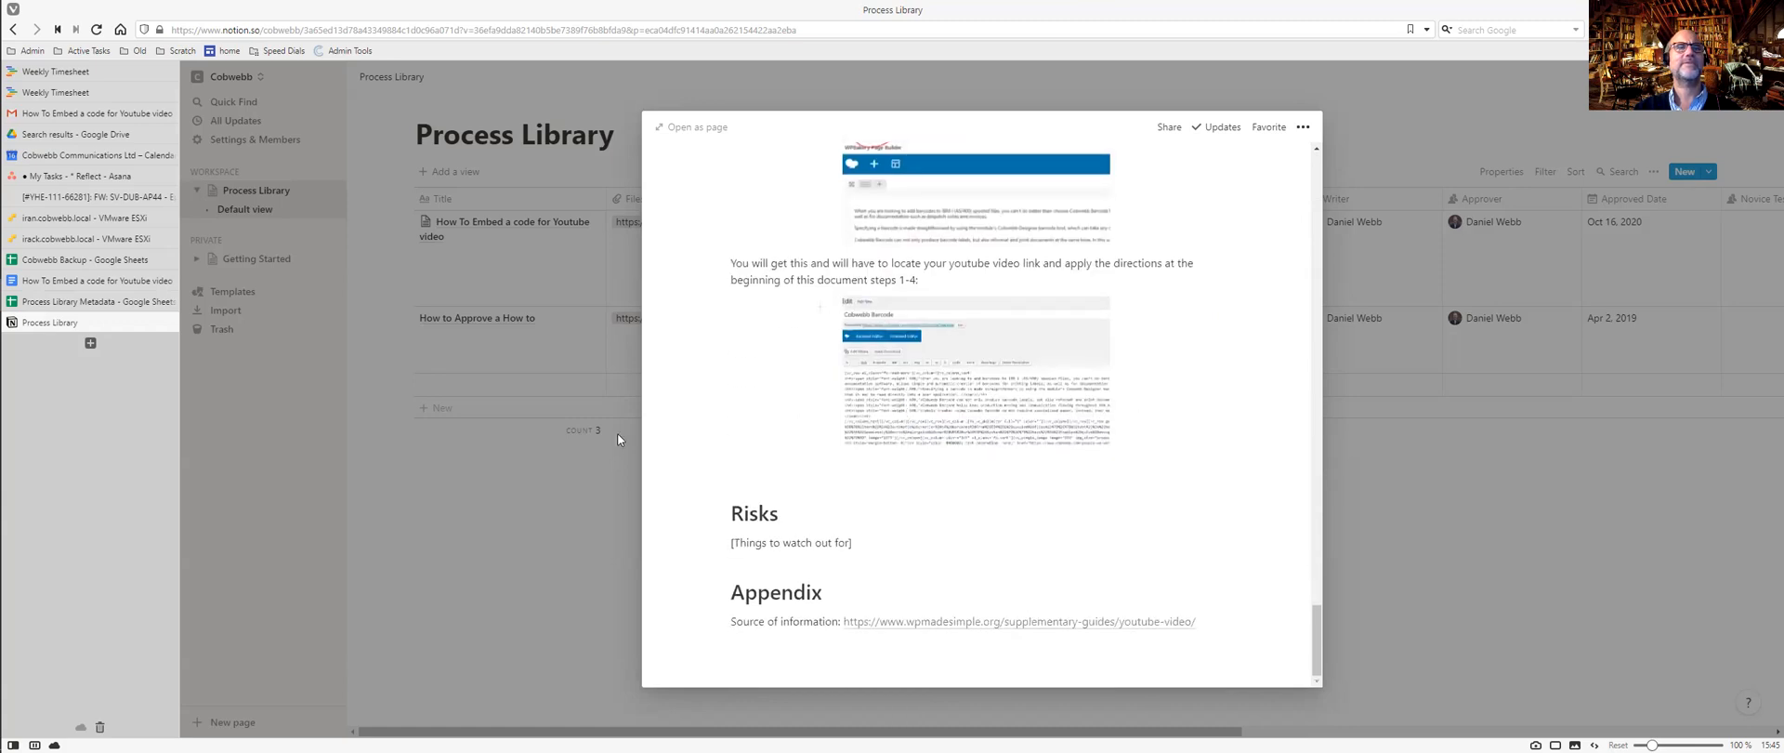
pyautogui.click(688, 126)
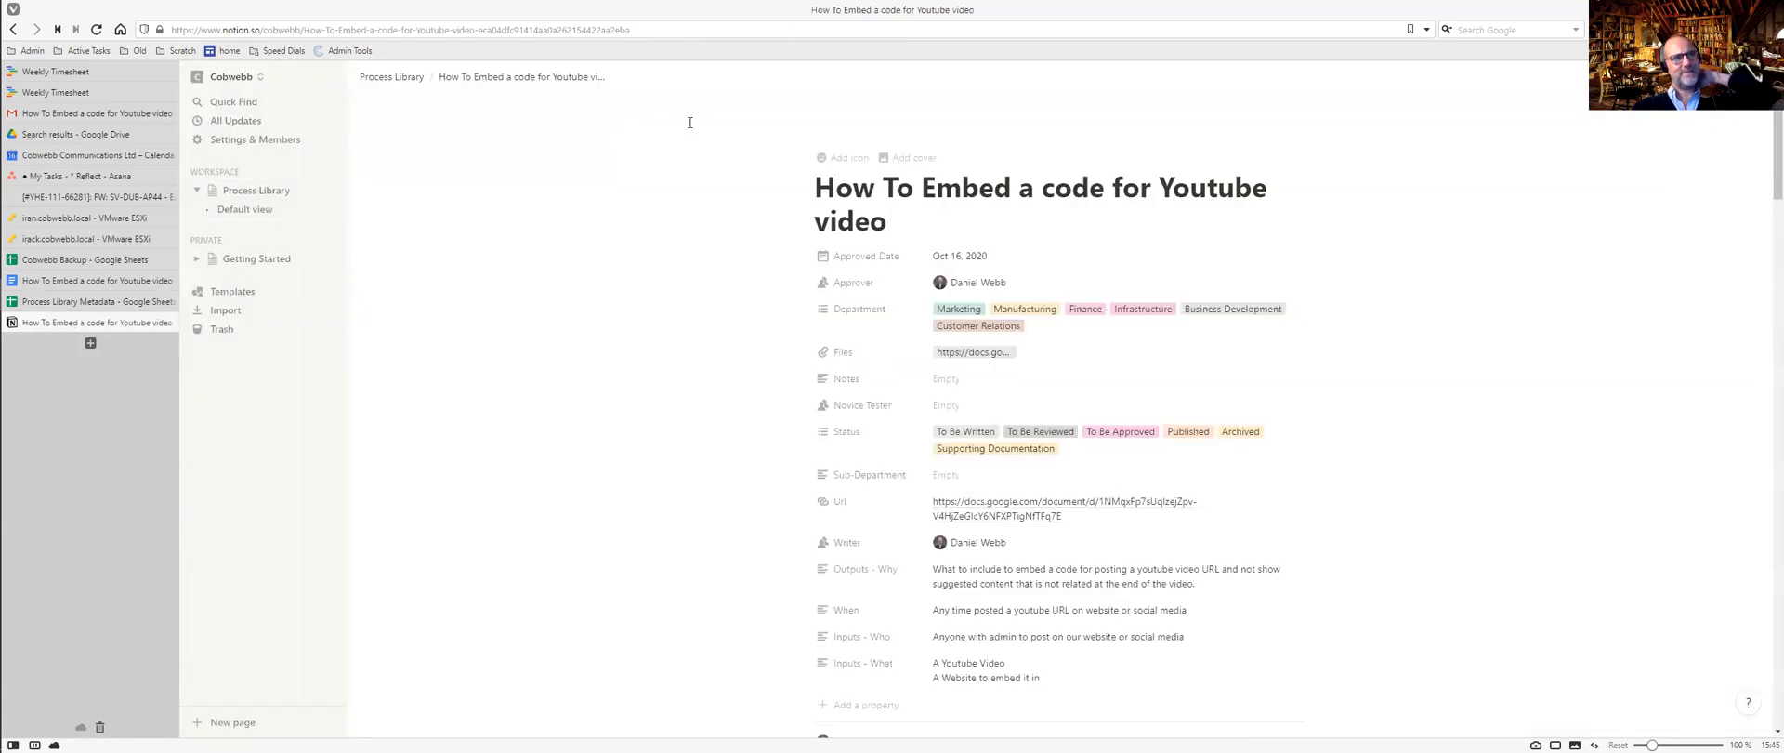
# Scroll through the full How To Embed page, then return to the Process Library database.
pyautogui.scroll(-9, 1143, 338)
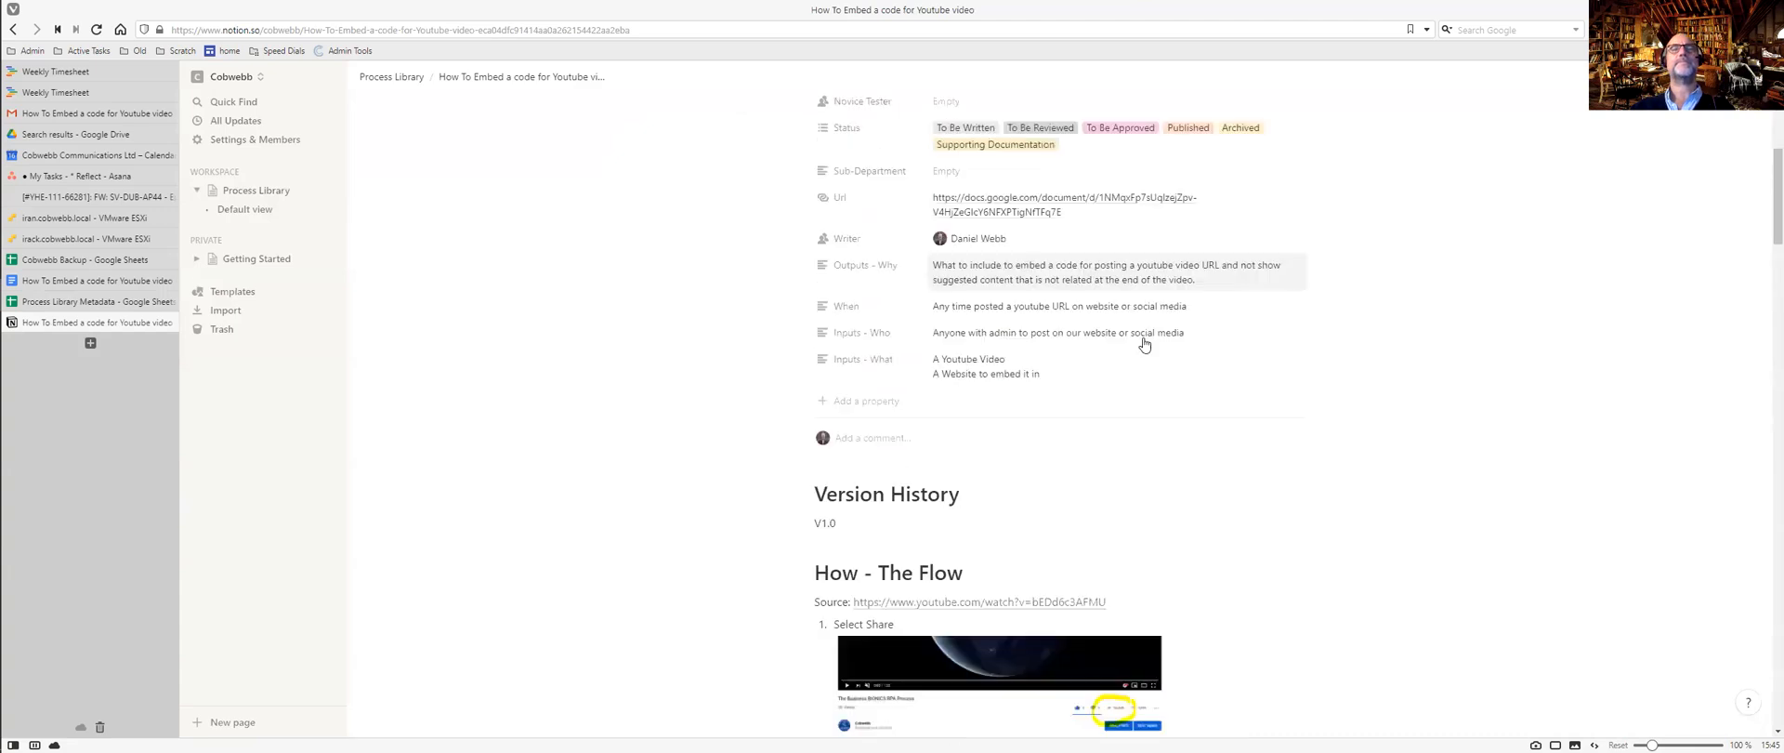
pyautogui.scroll(-15, 1235, 338)
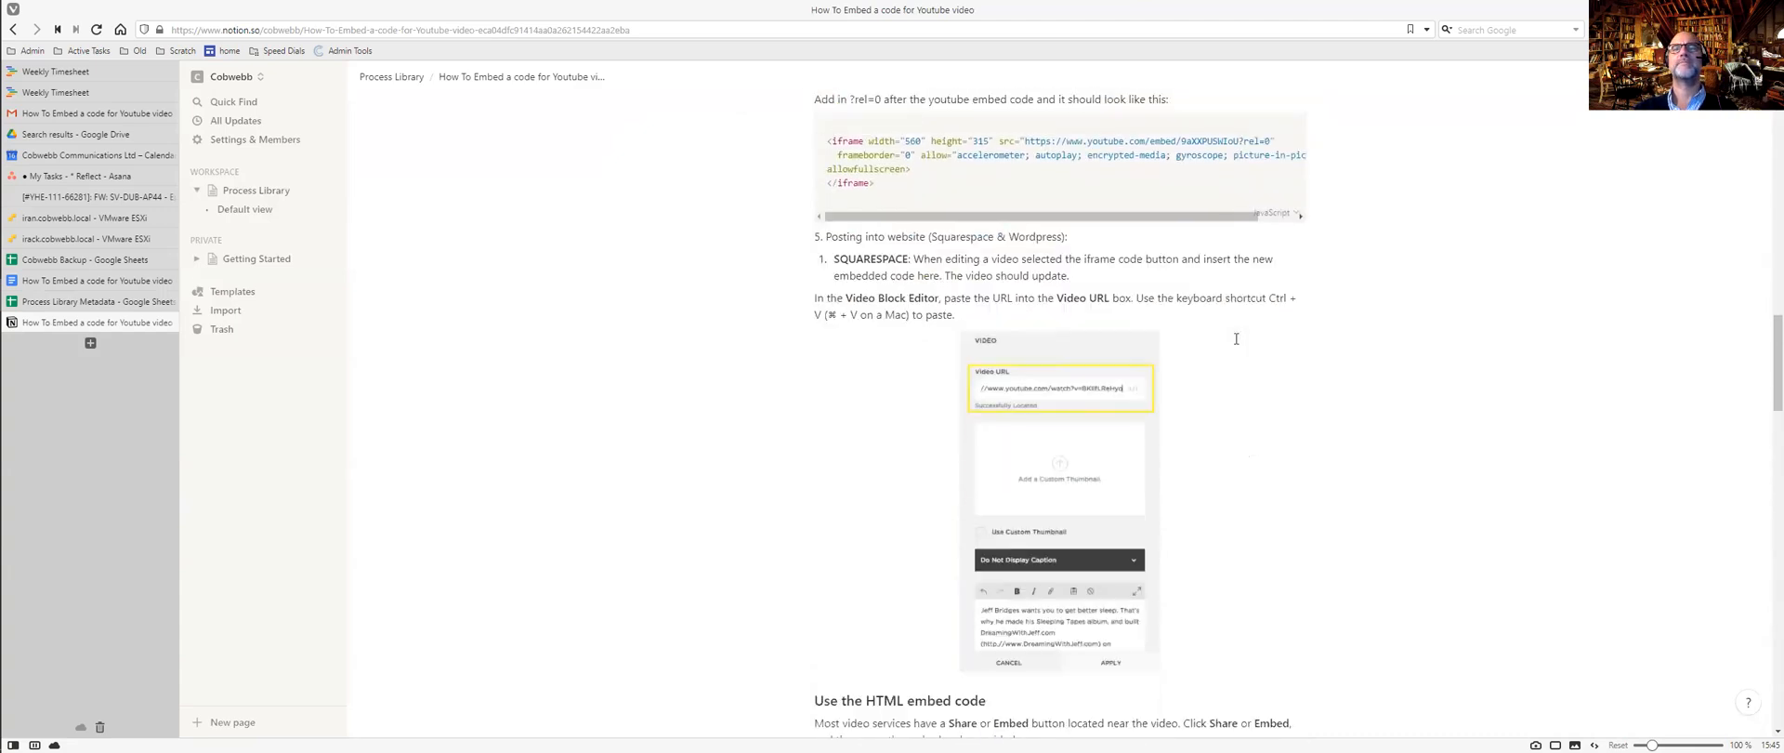
pyautogui.scroll(-15, 1236, 339)
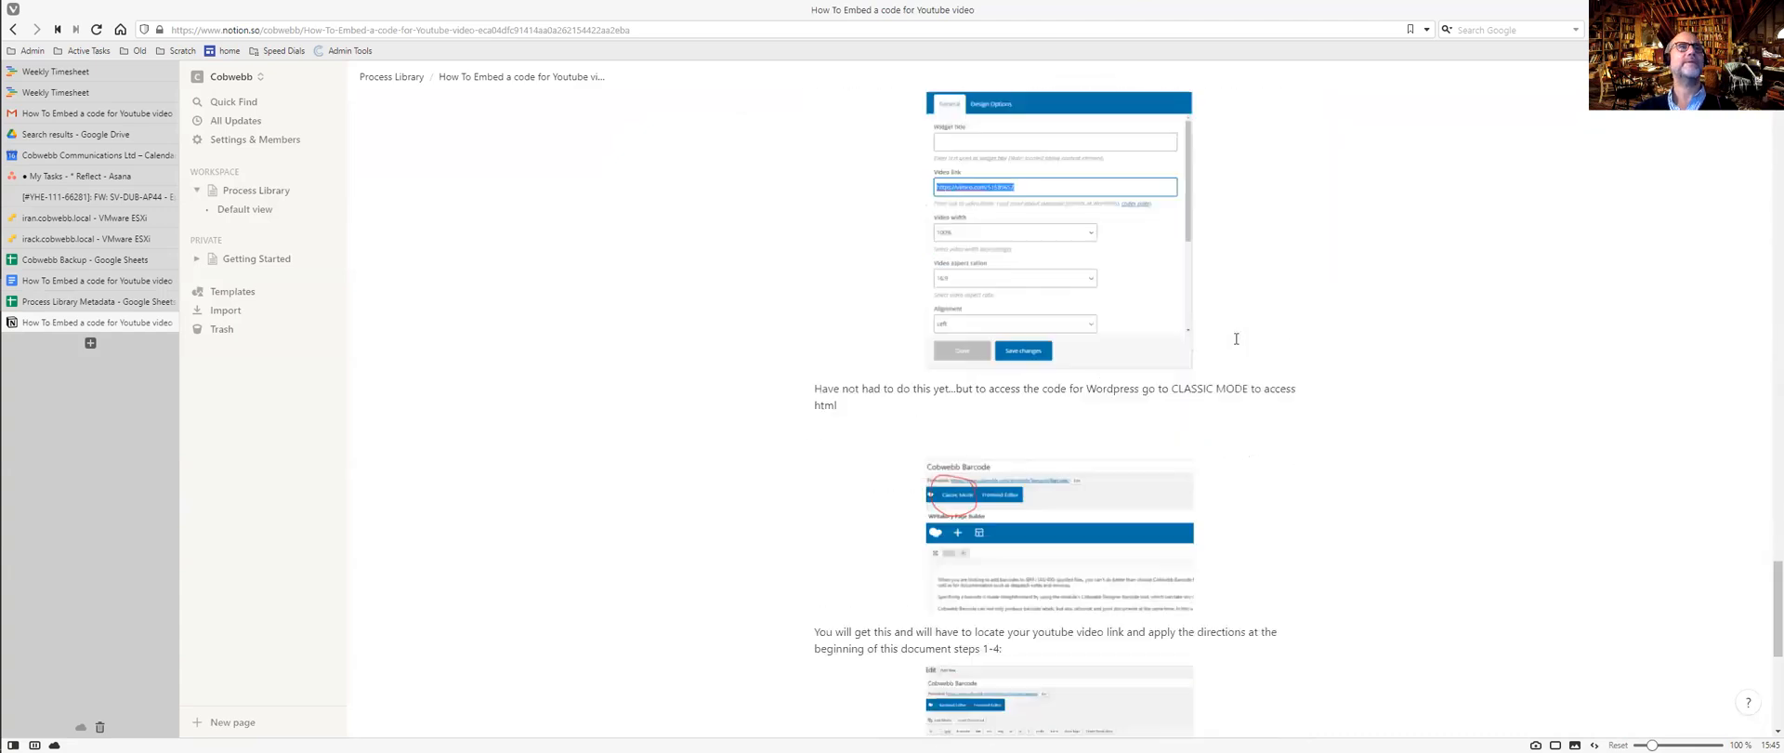
pyautogui.scroll(15, 1236, 338)
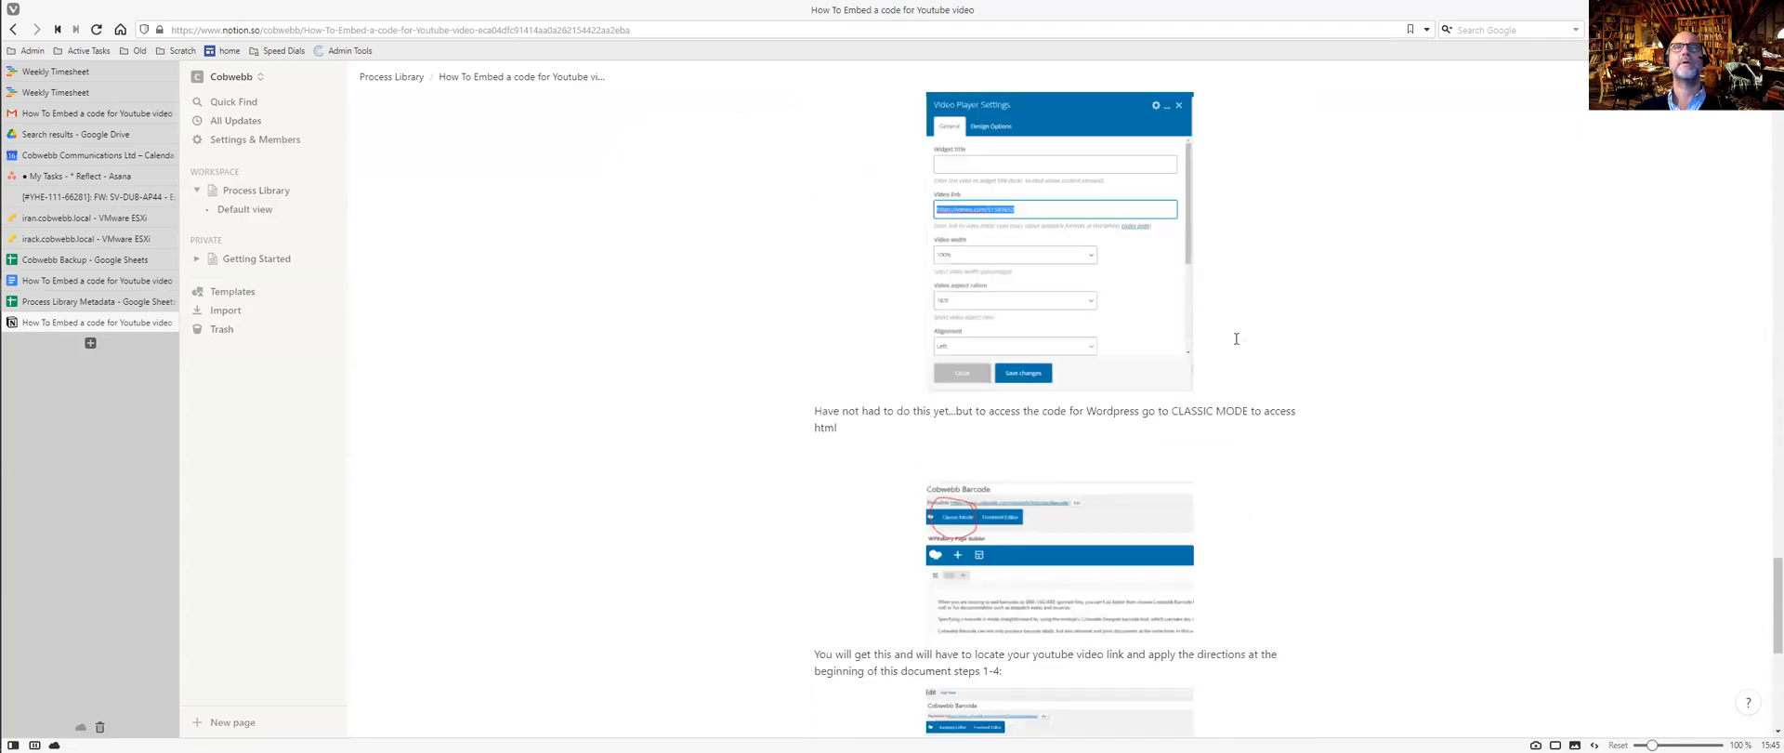
pyautogui.scroll(15, 1236, 339)
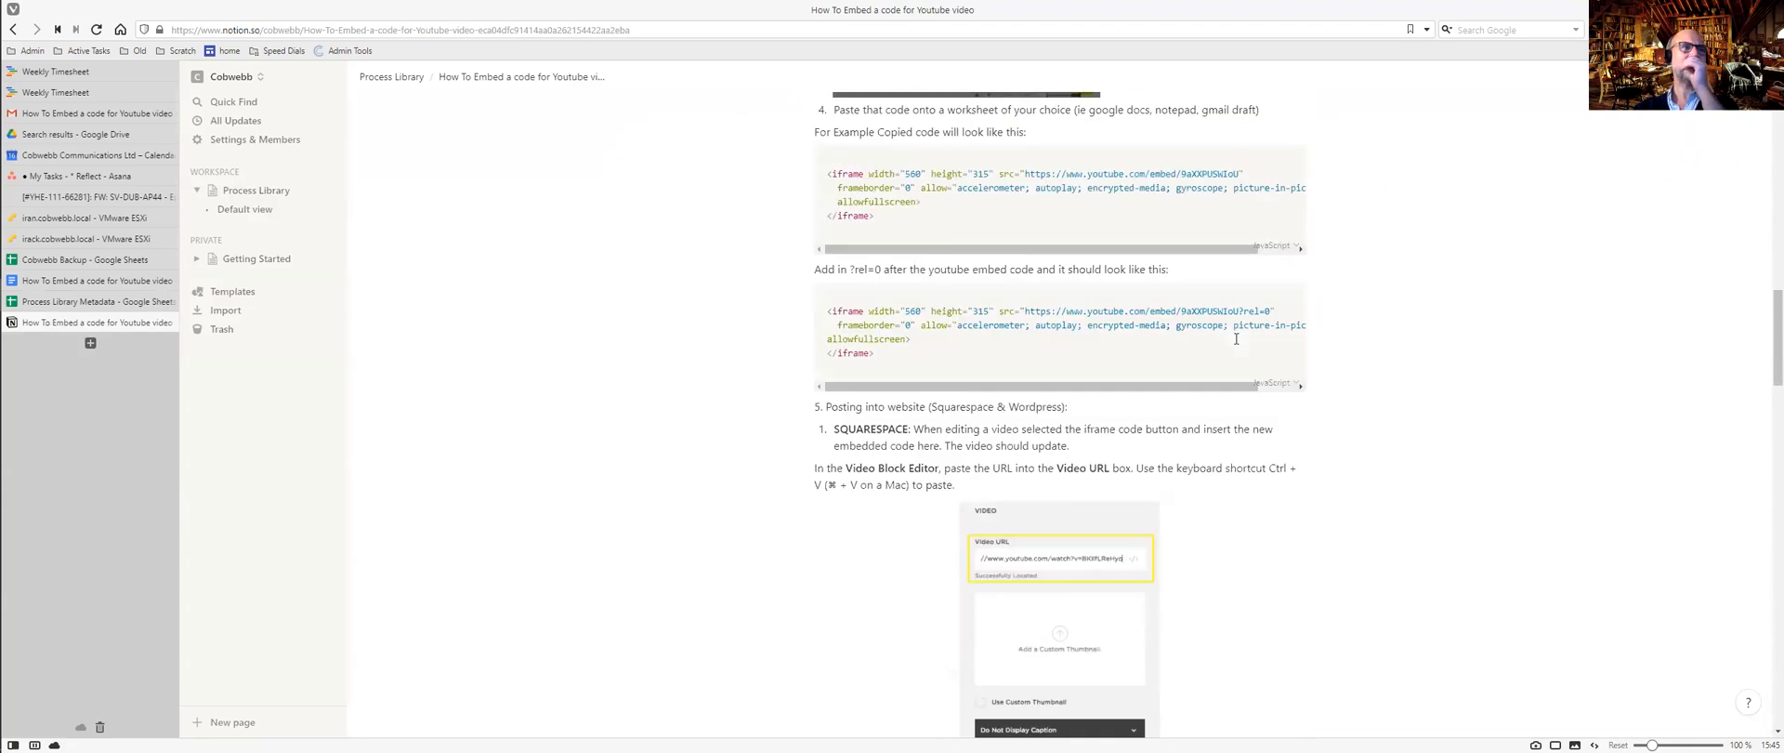
pyautogui.scroll(3, 1236, 339)
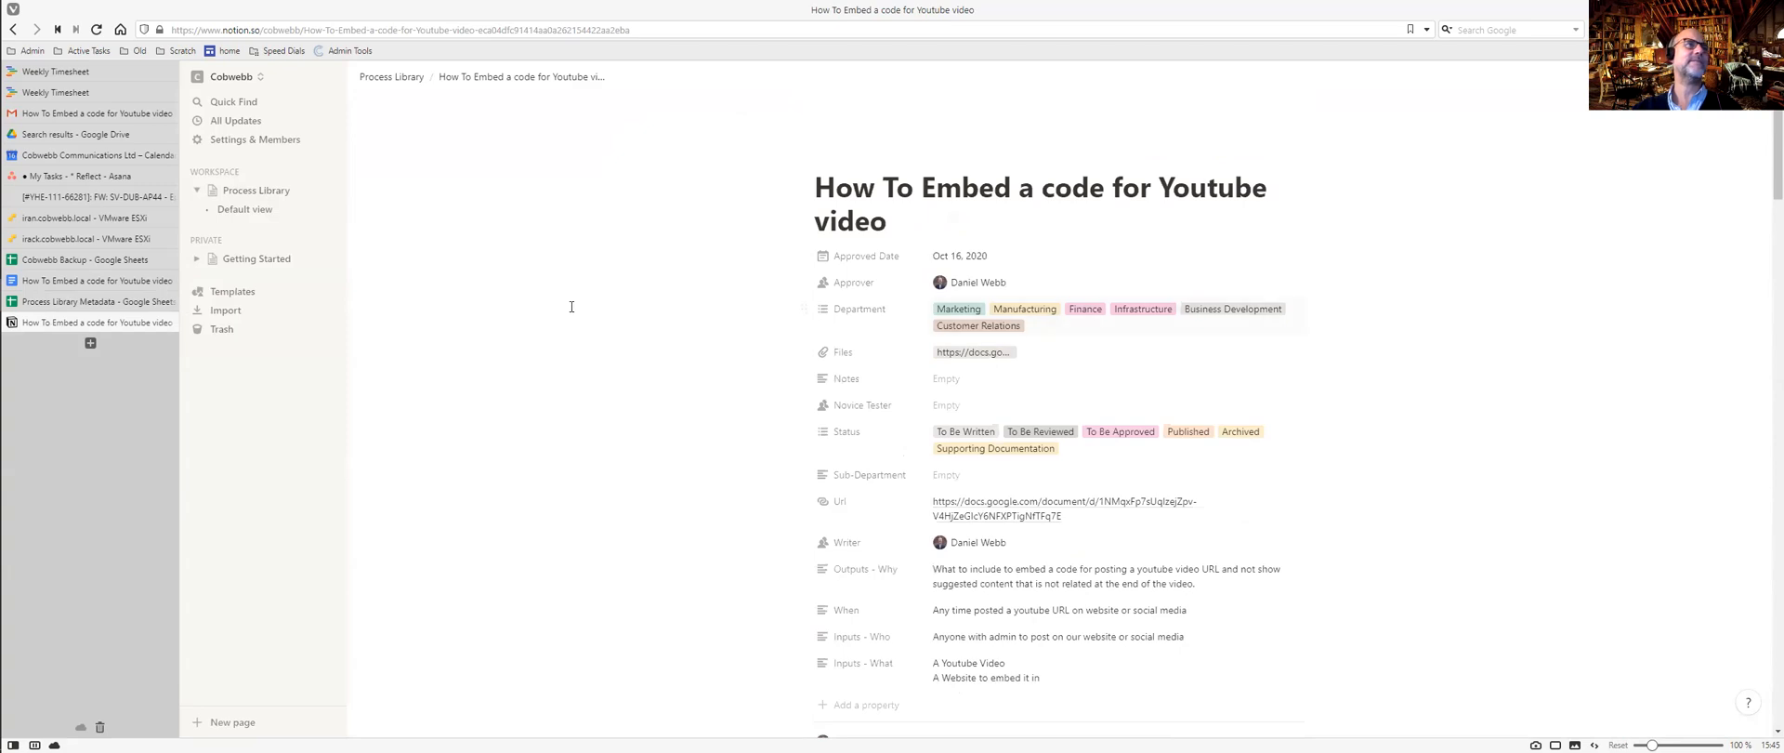
pyautogui.click(257, 191)
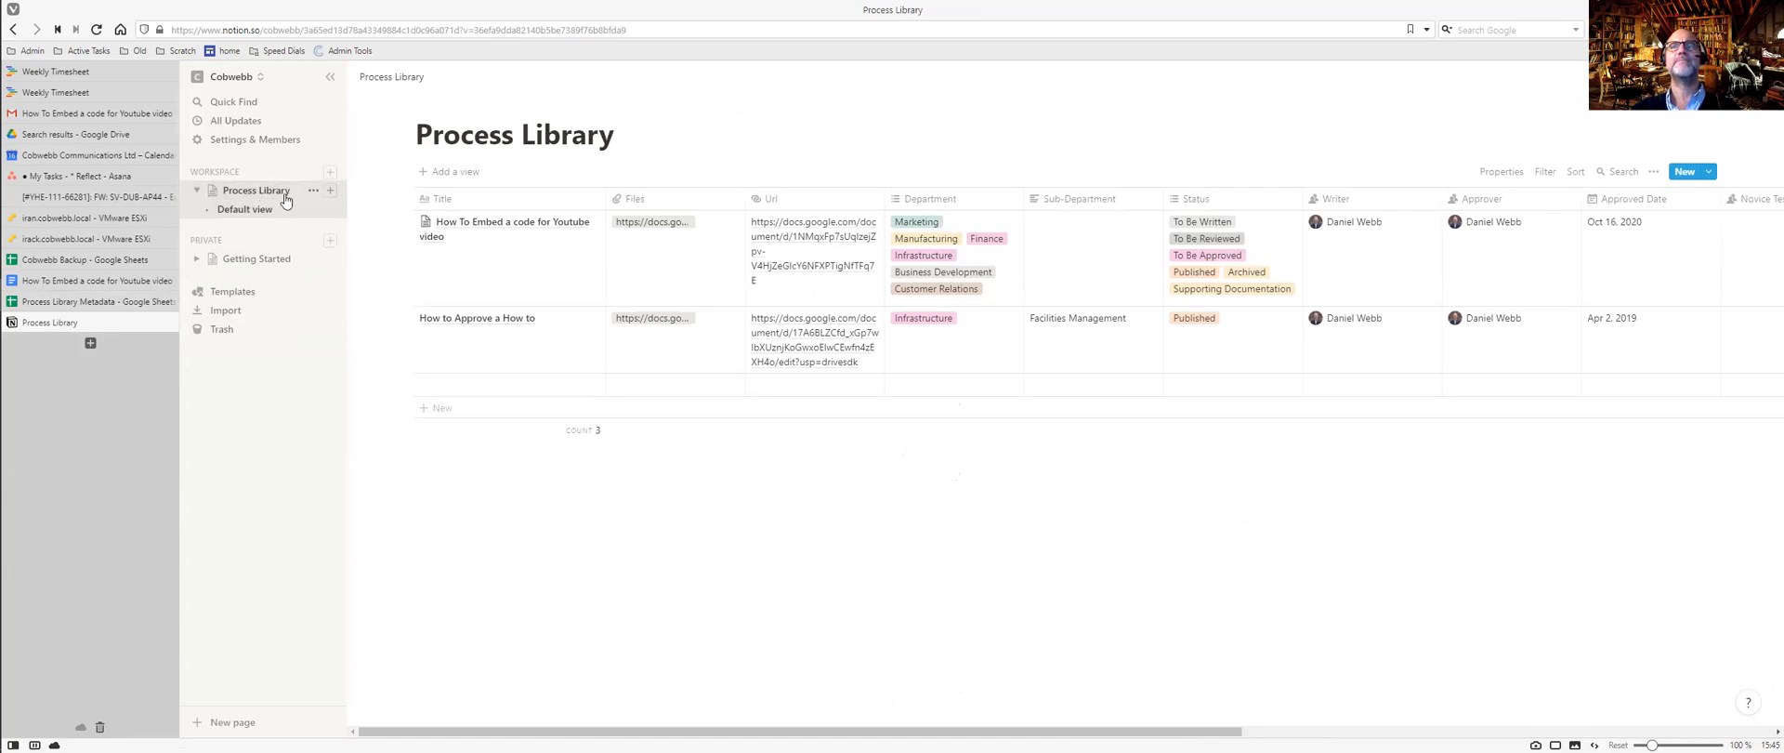
# Remove the first entry's extra Status tags so only Published remains, and check the second entry's Status.
pyautogui.click(1266, 242)
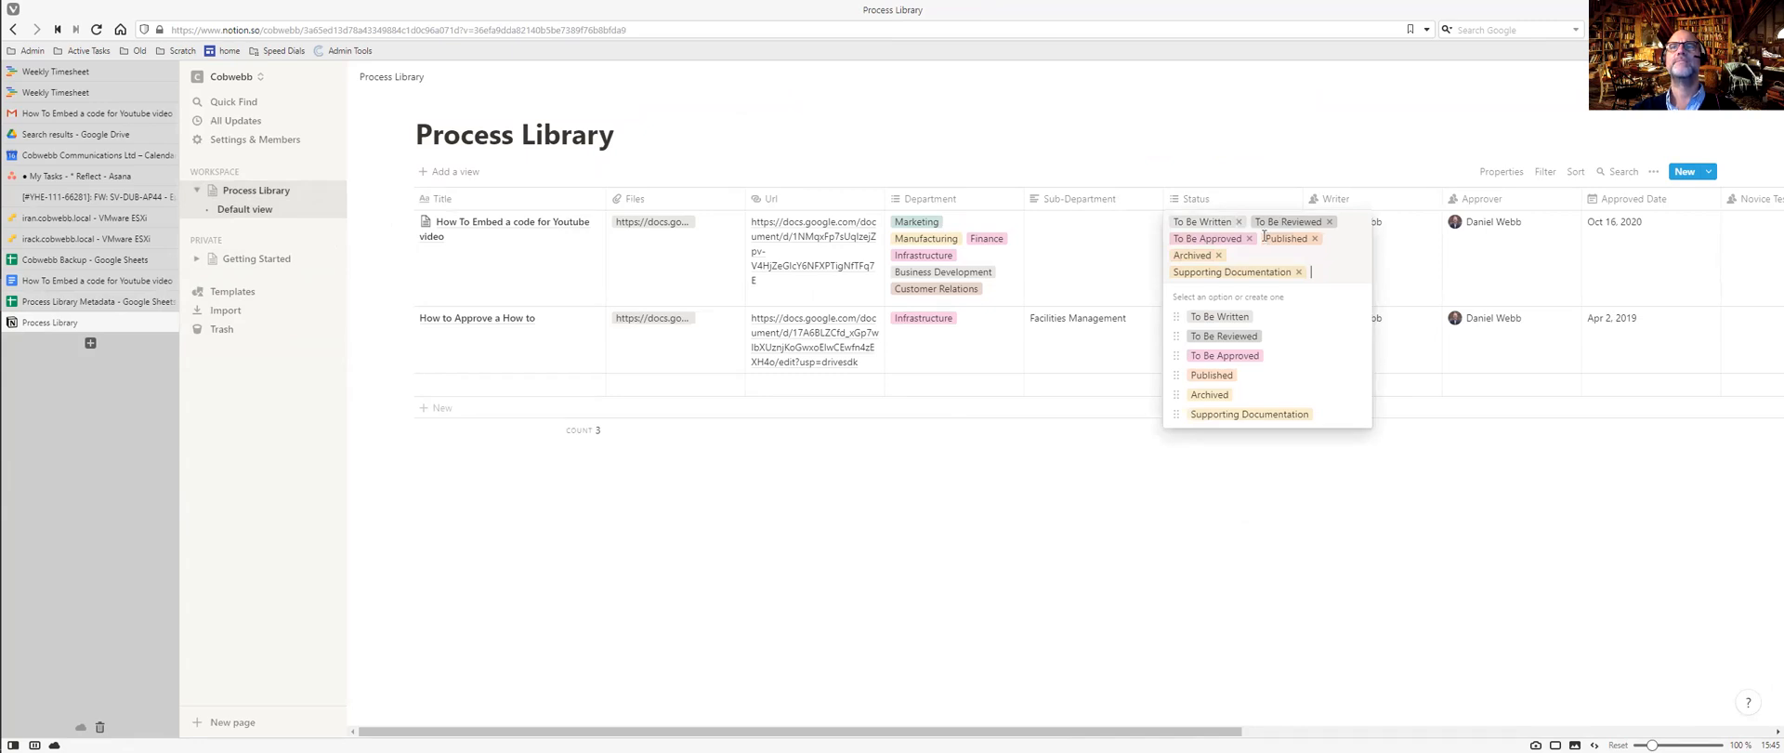
pyautogui.click(1299, 272)
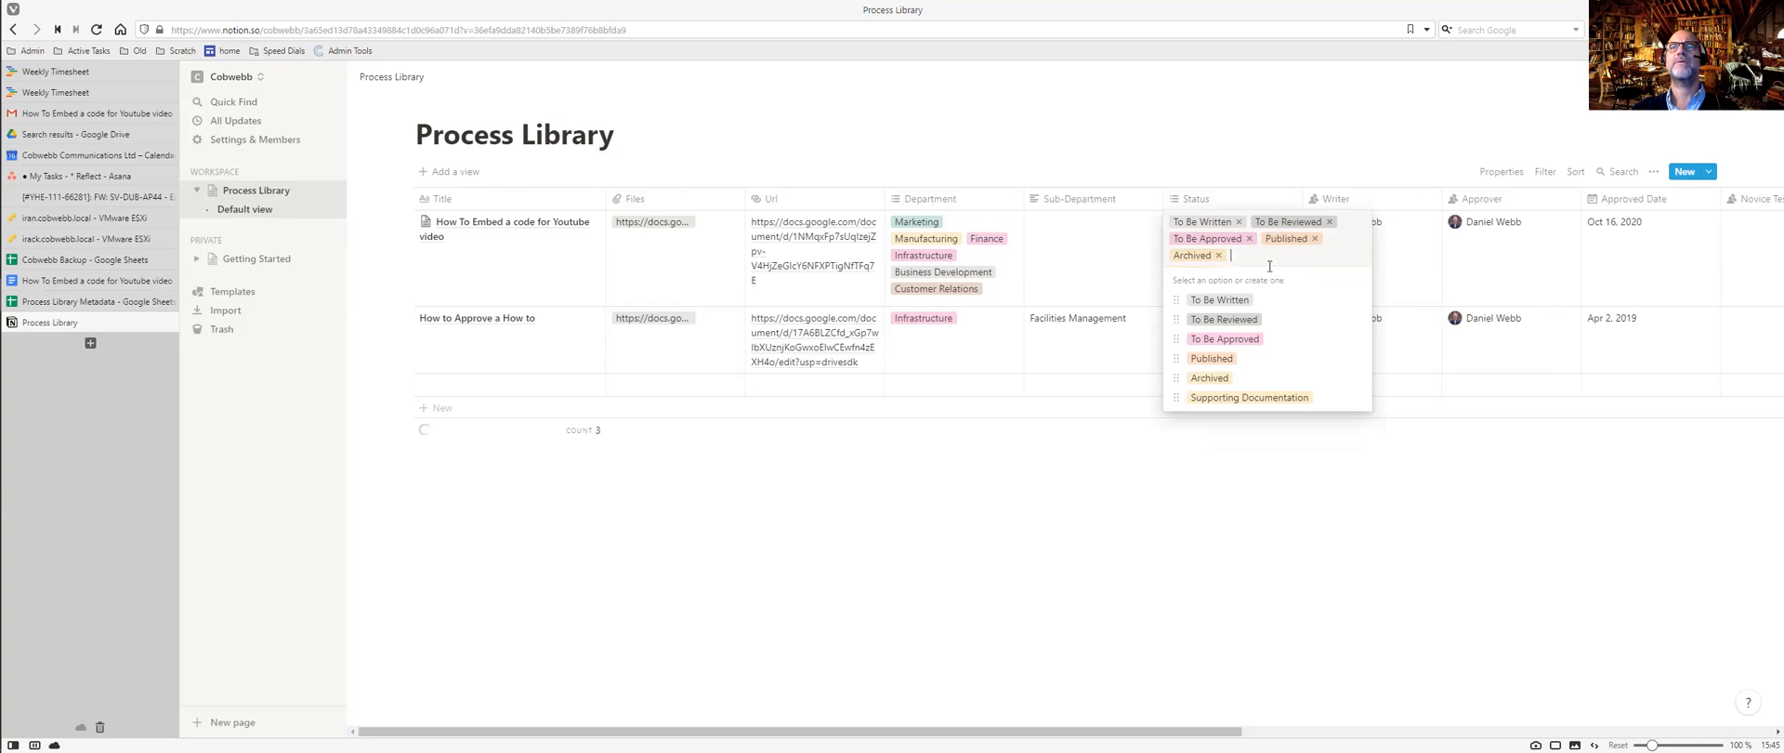
pyautogui.click(1218, 255)
pyautogui.click(1248, 238)
pyautogui.click(1238, 221)
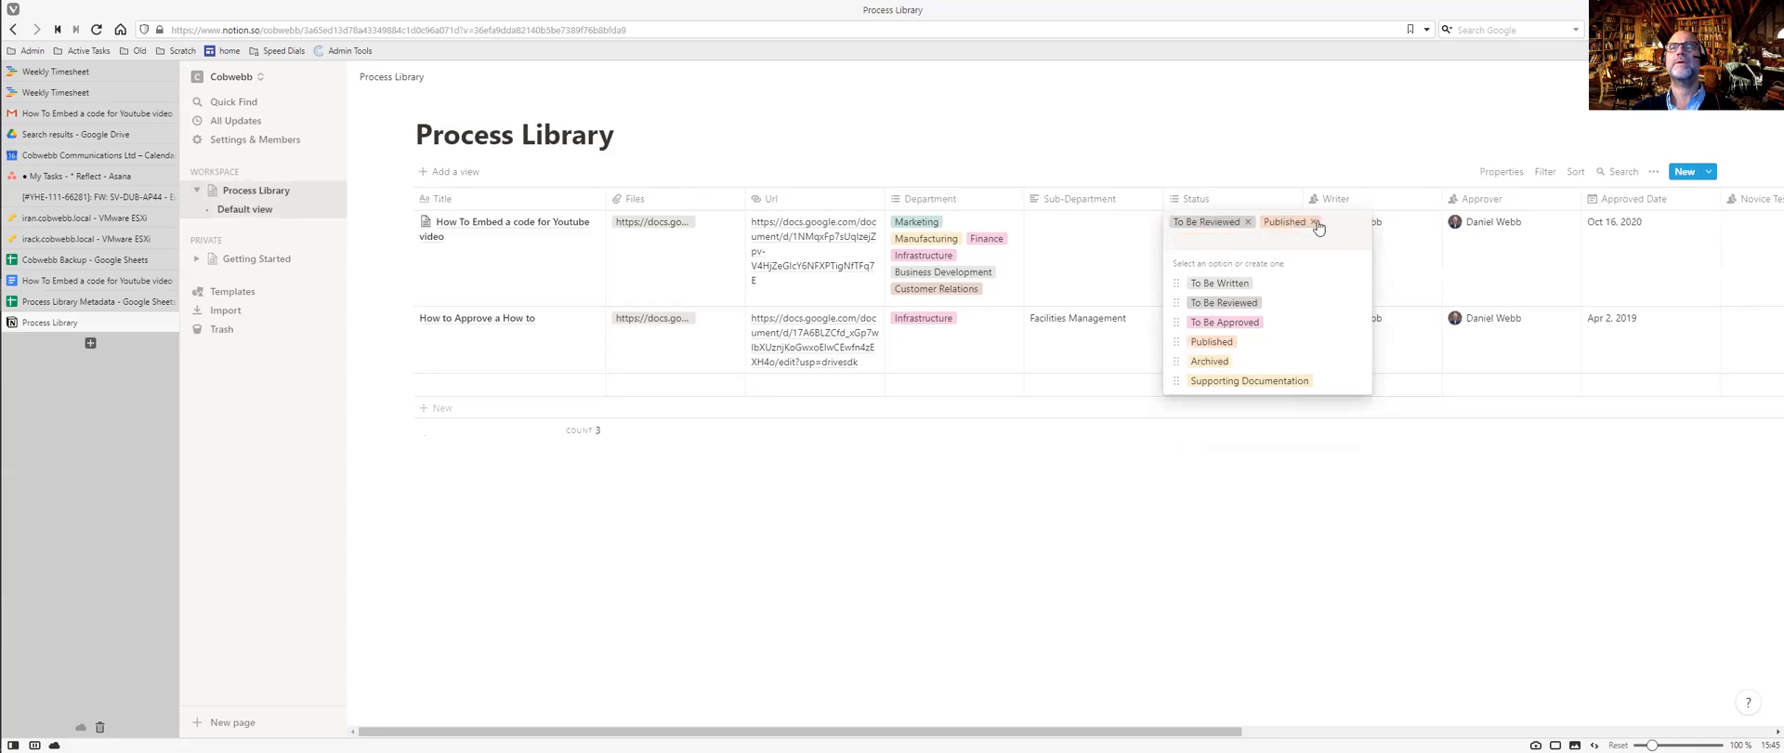
pyautogui.click(1247, 222)
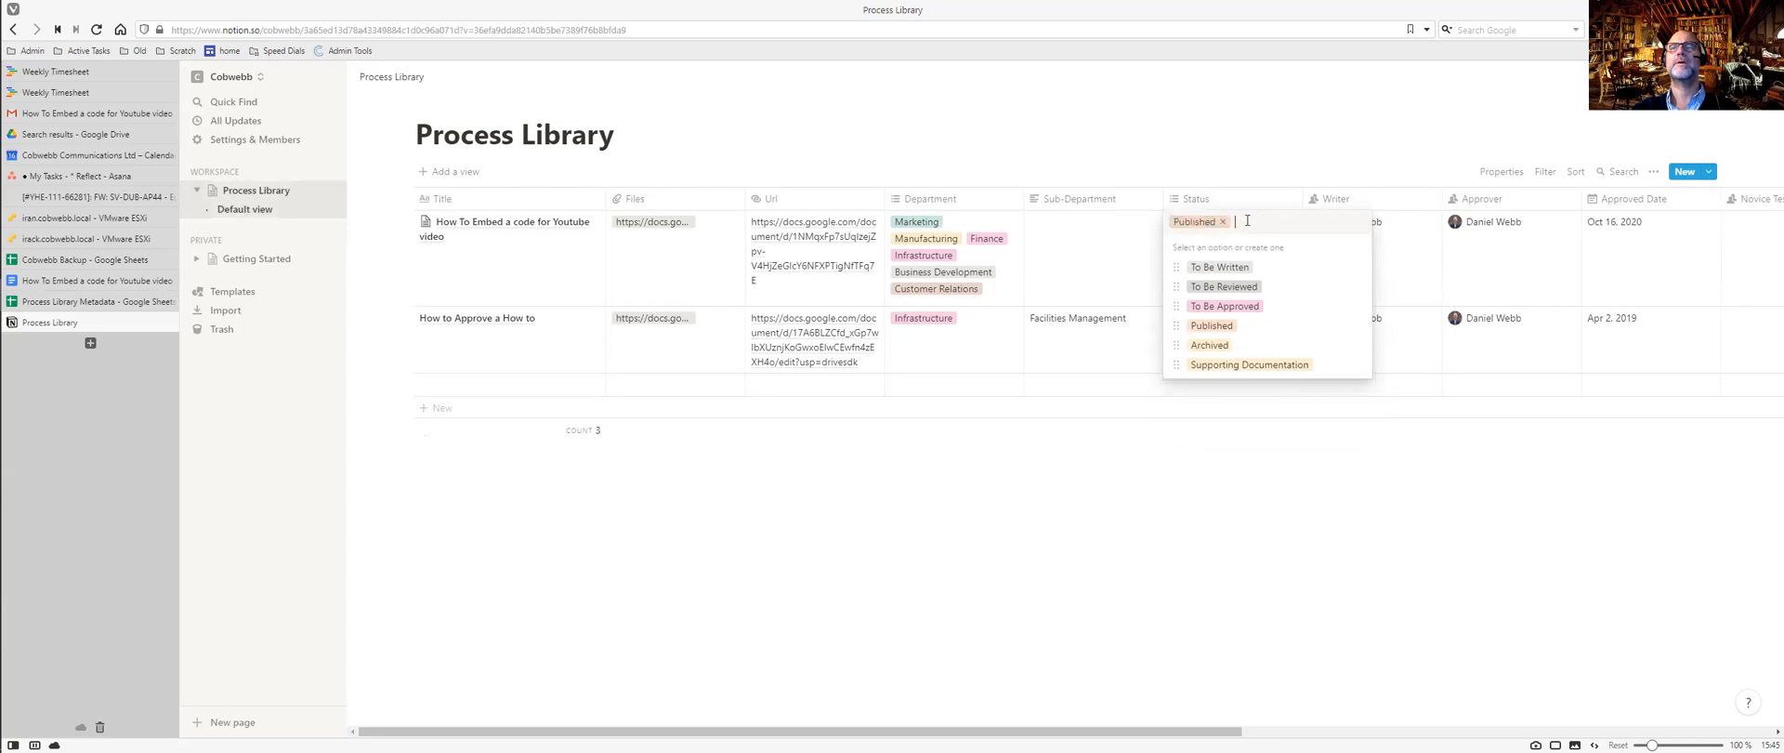
pyautogui.press('Escape')
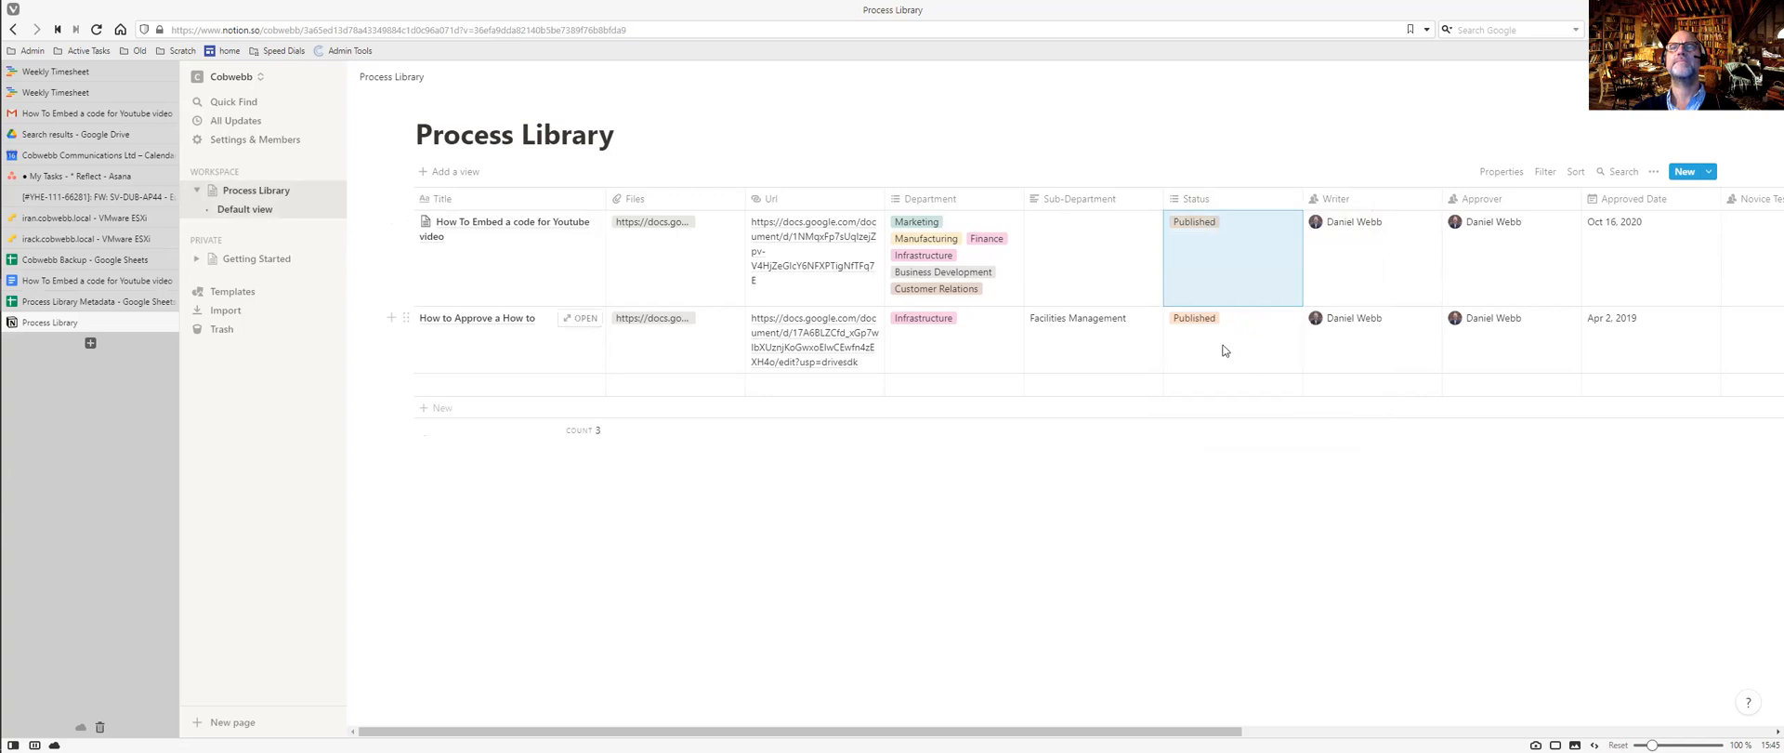
pyautogui.click(1224, 349)
pyautogui.press('Escape')
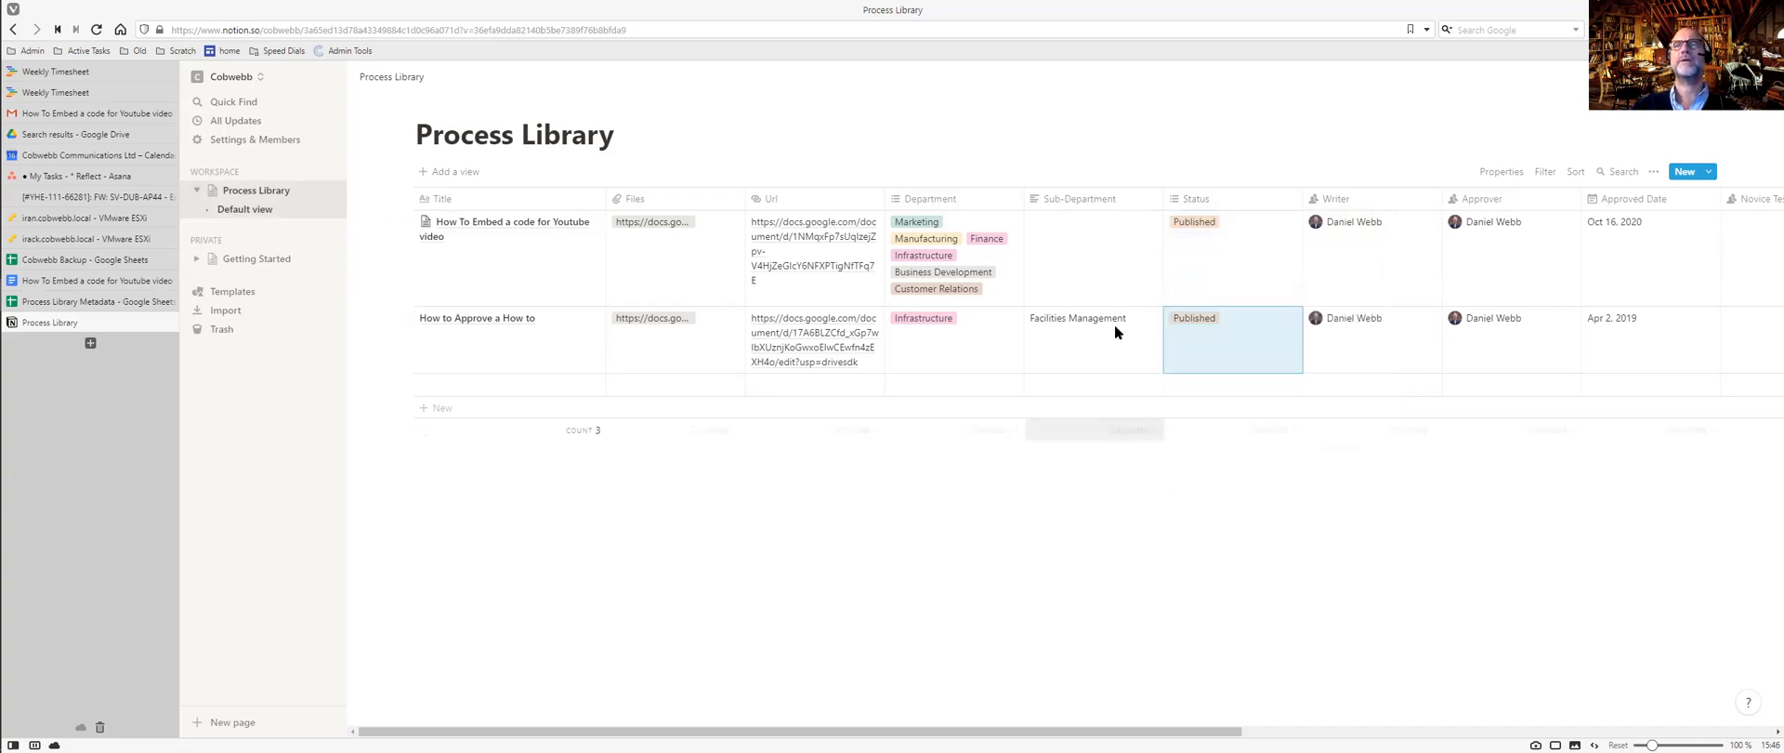
# Change the Status property type to Select and review its options.
pyautogui.click(1191, 200)
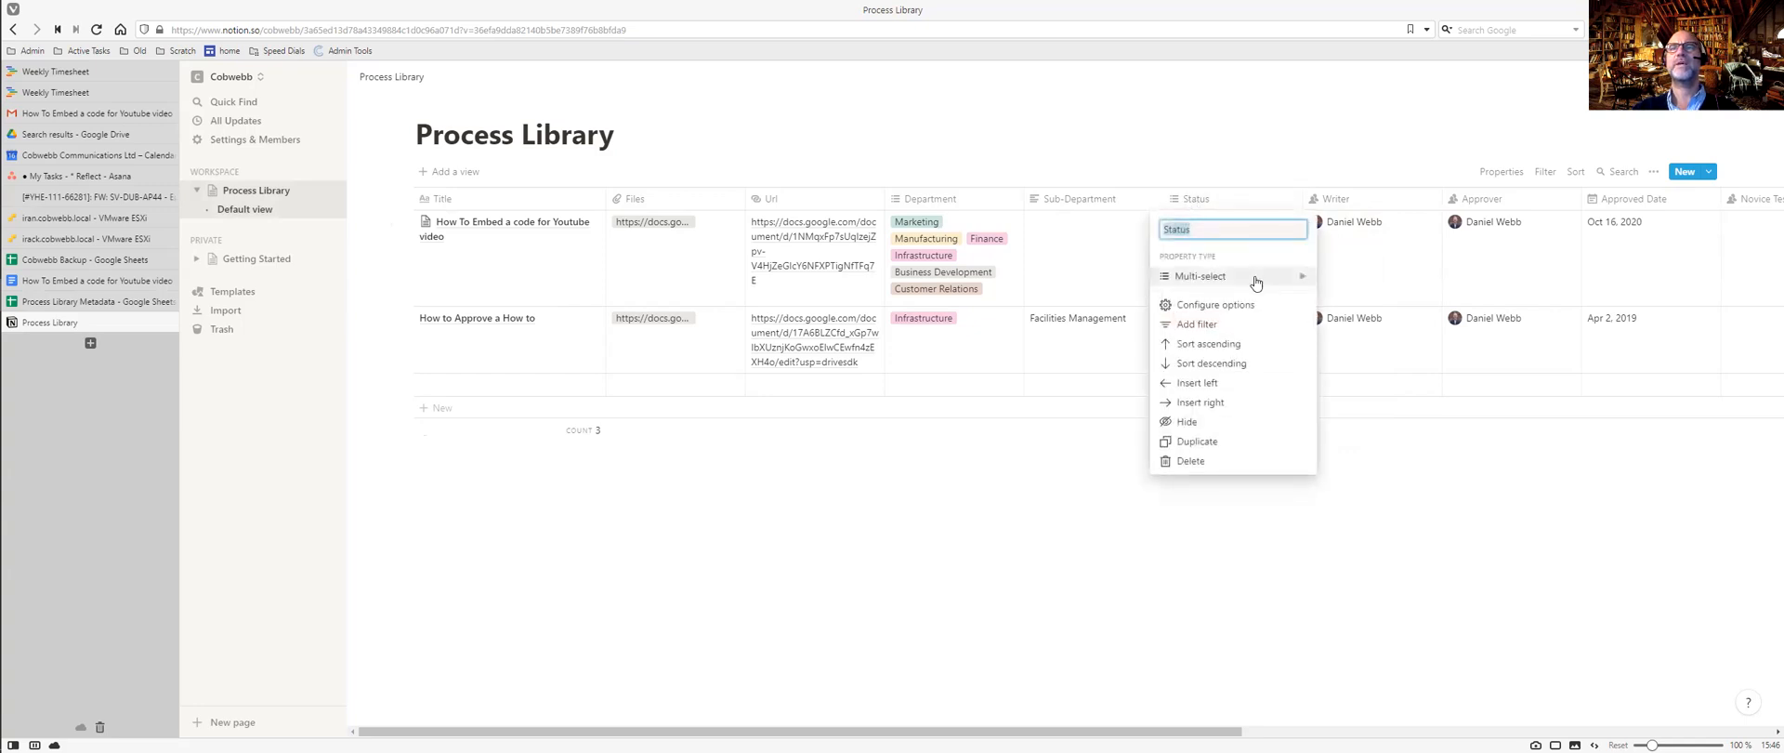
pyautogui.moveTo(1255, 278)
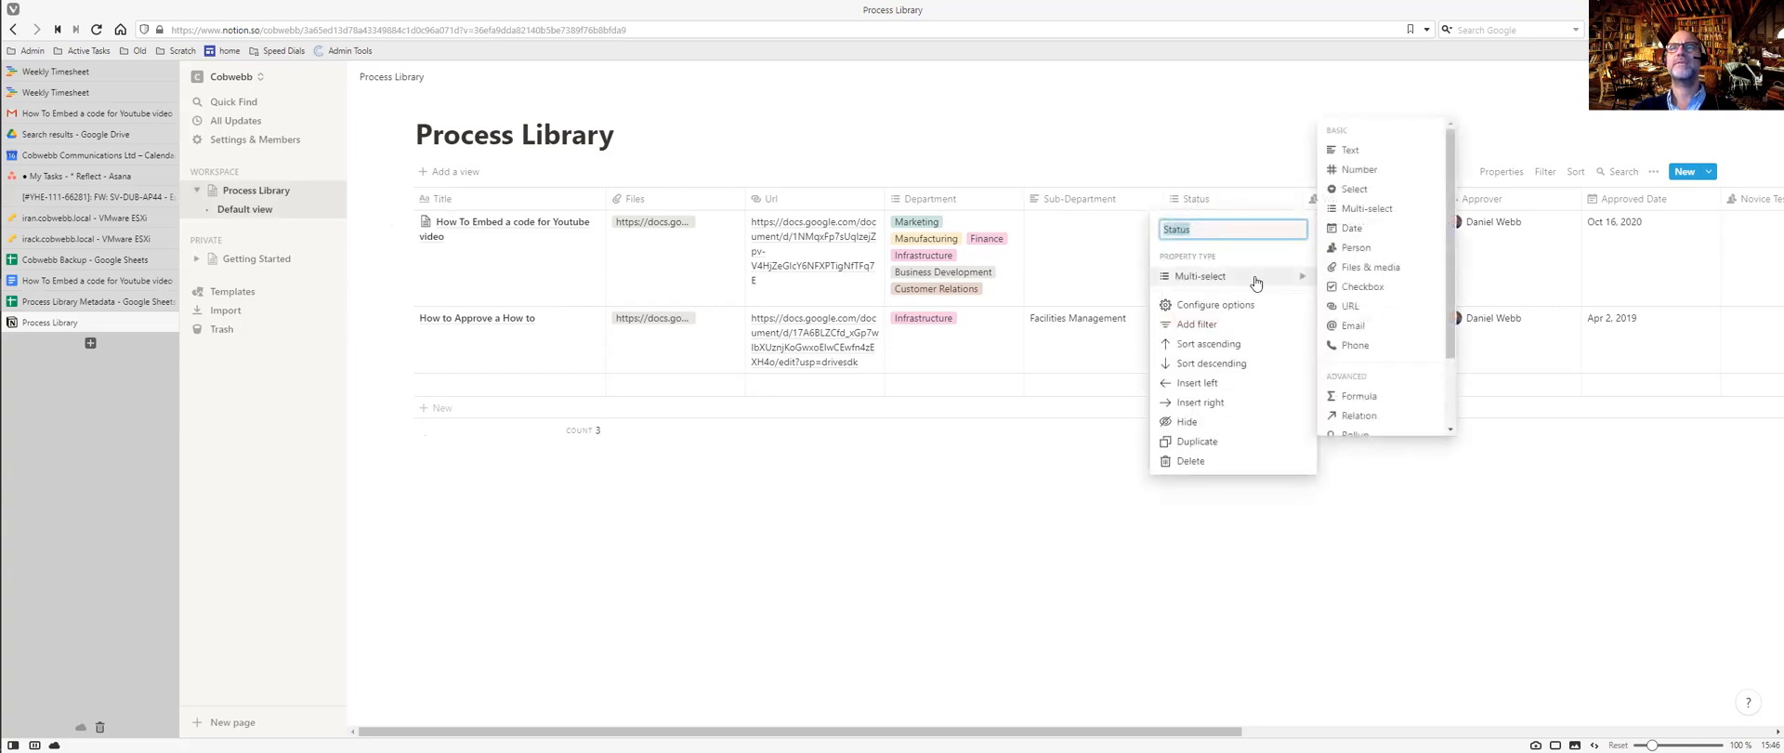
pyautogui.click(1359, 189)
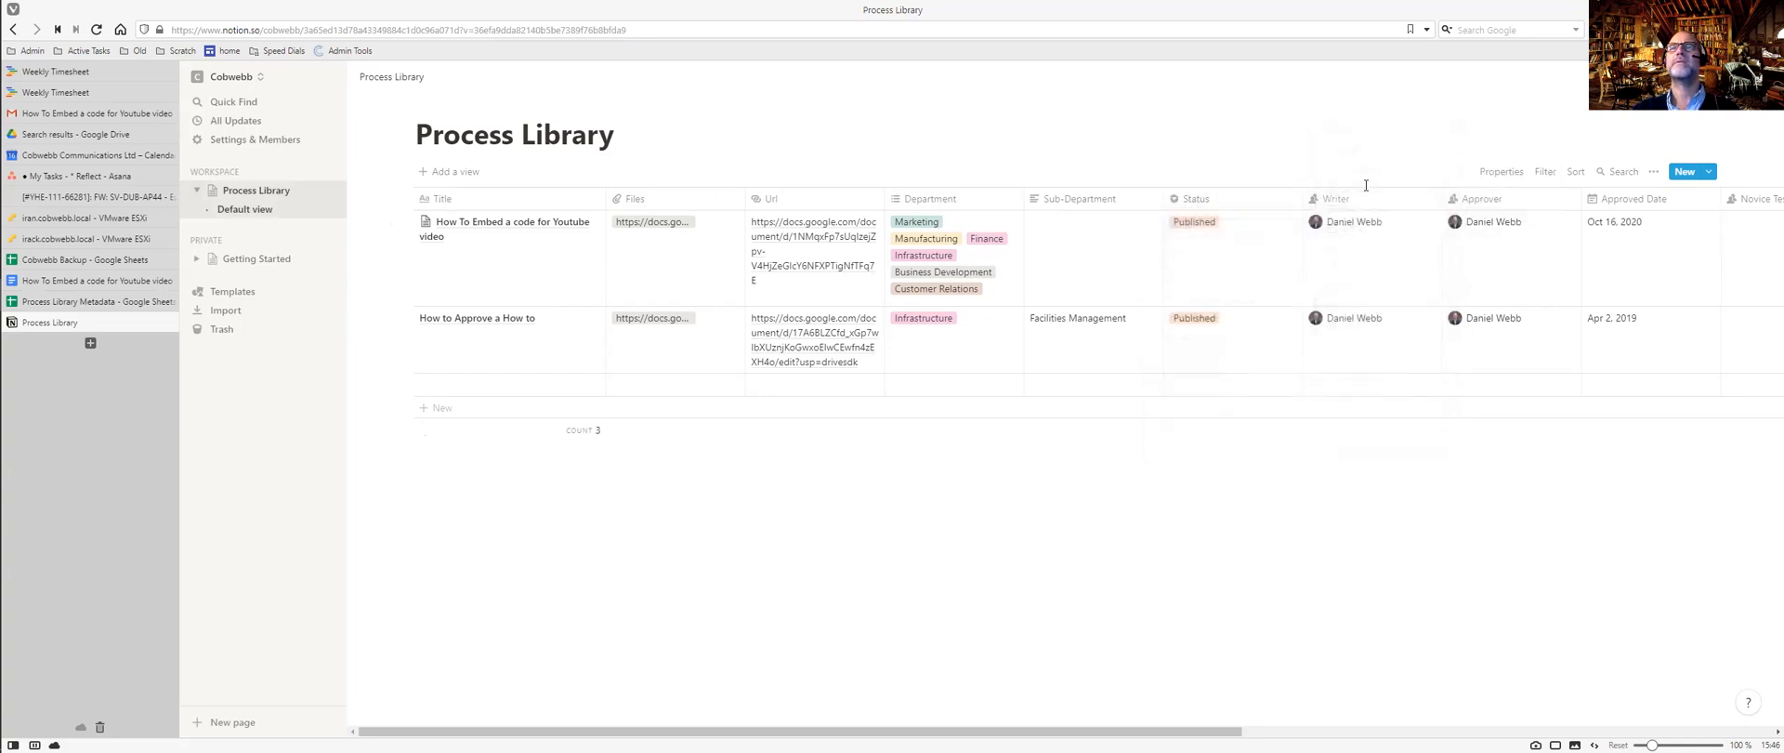
pyautogui.click(1203, 199)
pyautogui.click(1208, 304)
pyautogui.press('Escape')
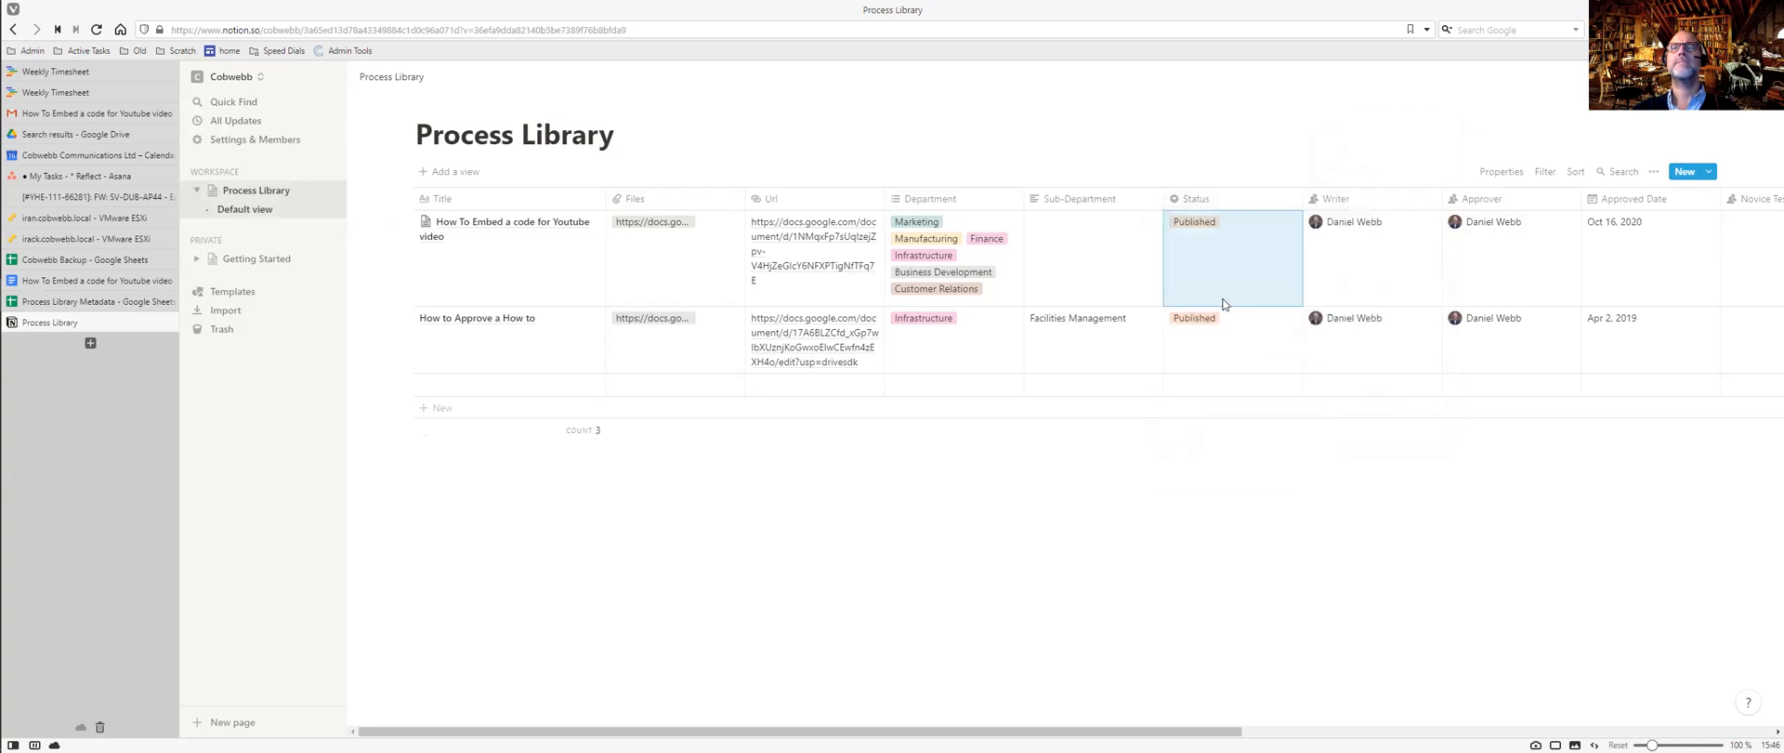
# Switch the second entry's Status to To Be Approved and back to Published.
pyautogui.click(1224, 329)
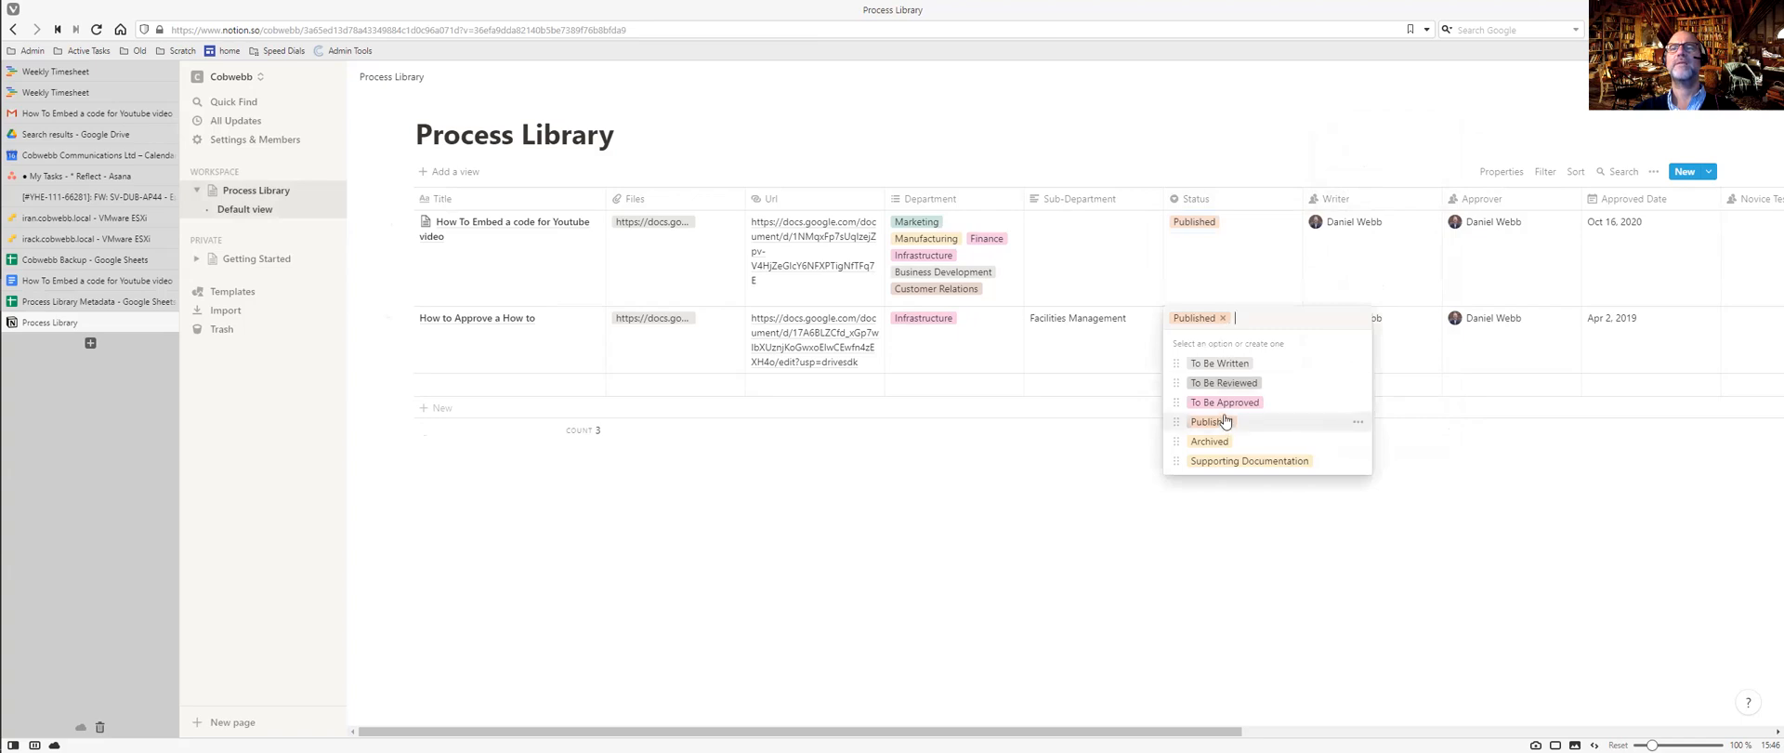
pyautogui.click(1225, 403)
pyautogui.click(1259, 349)
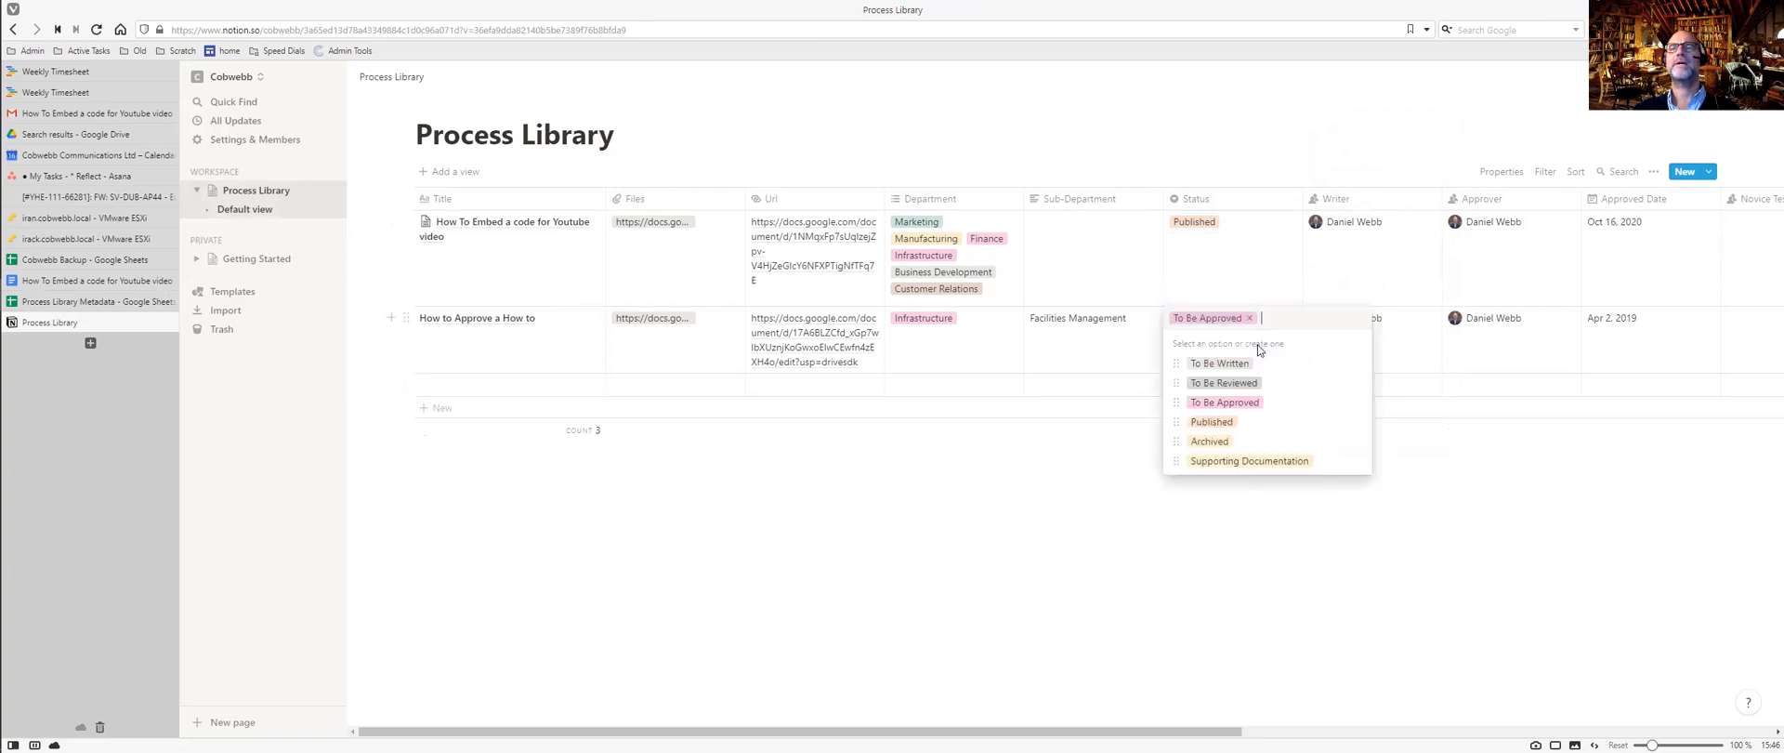
pyautogui.click(1211, 422)
pyautogui.click(1172, 488)
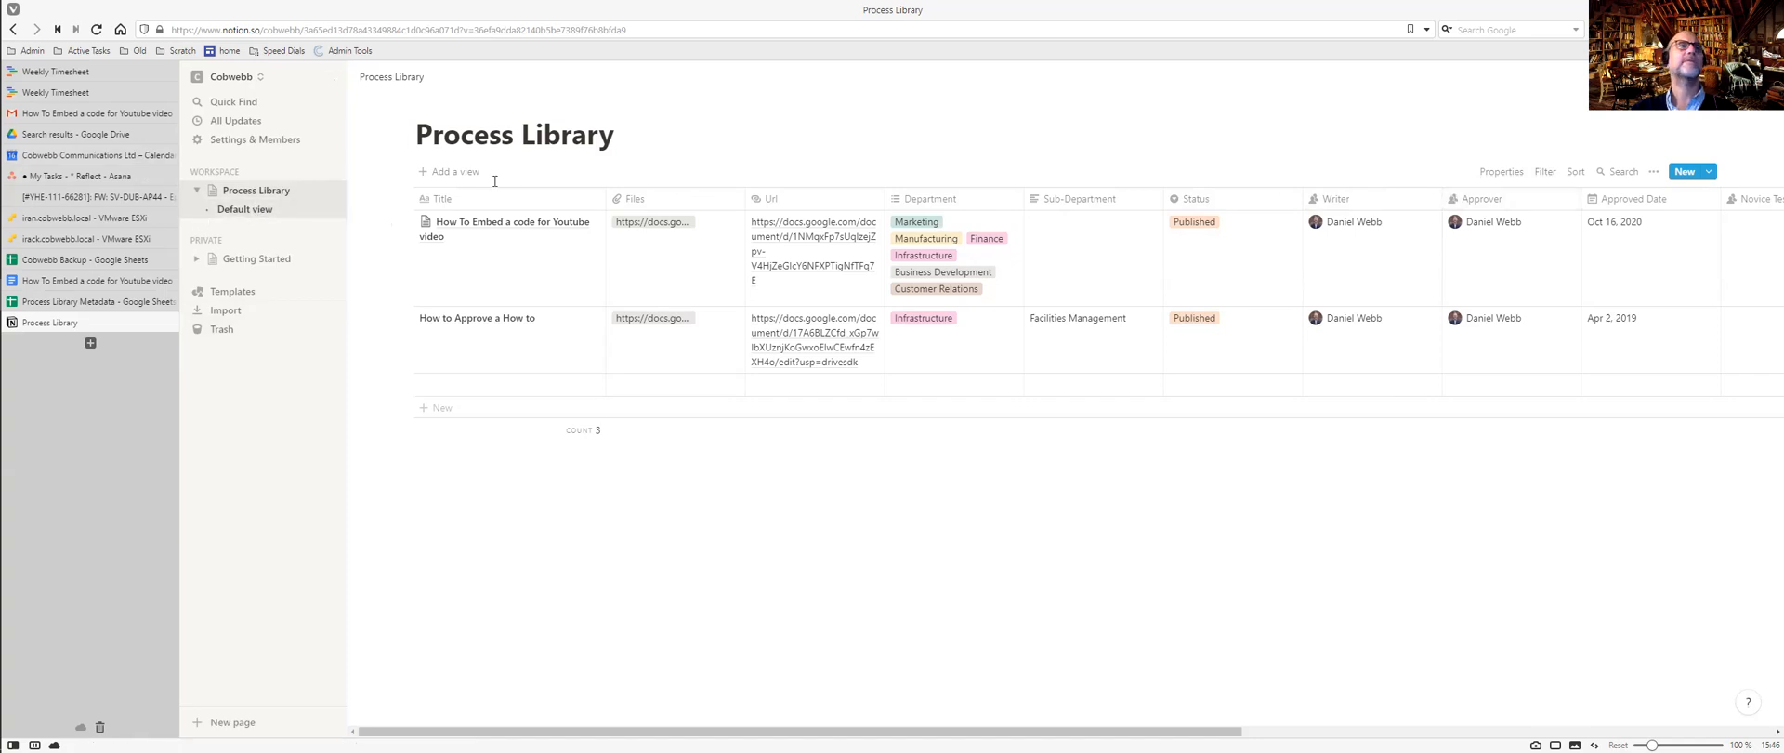
# Add an Untitled Process Library entry from the How To template, then bring up the Process Library Metadata sheet.
pyautogui.click(1708, 173)
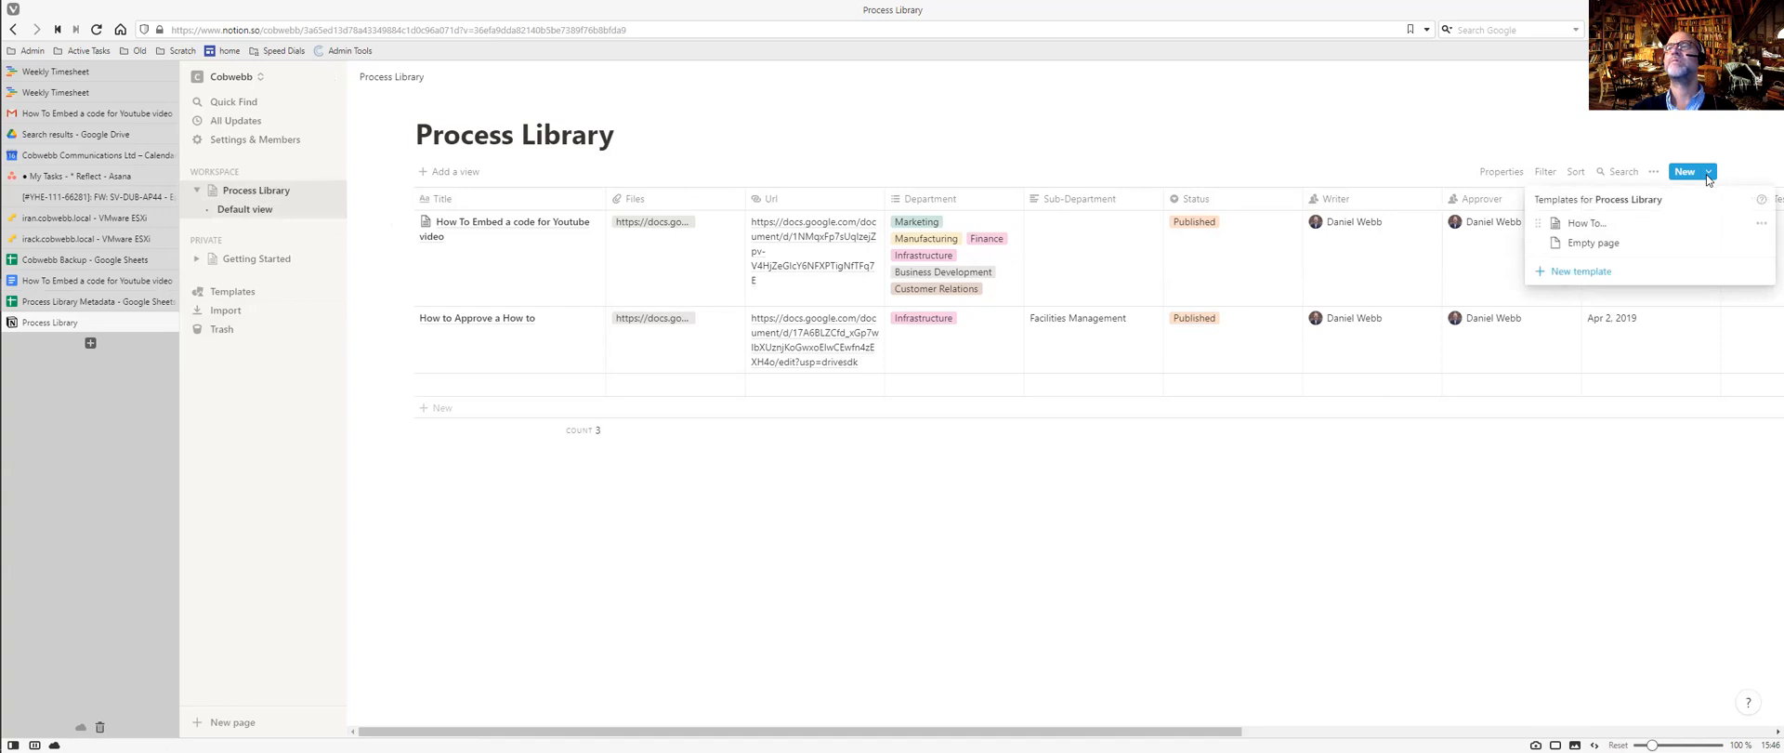
pyautogui.click(1582, 226)
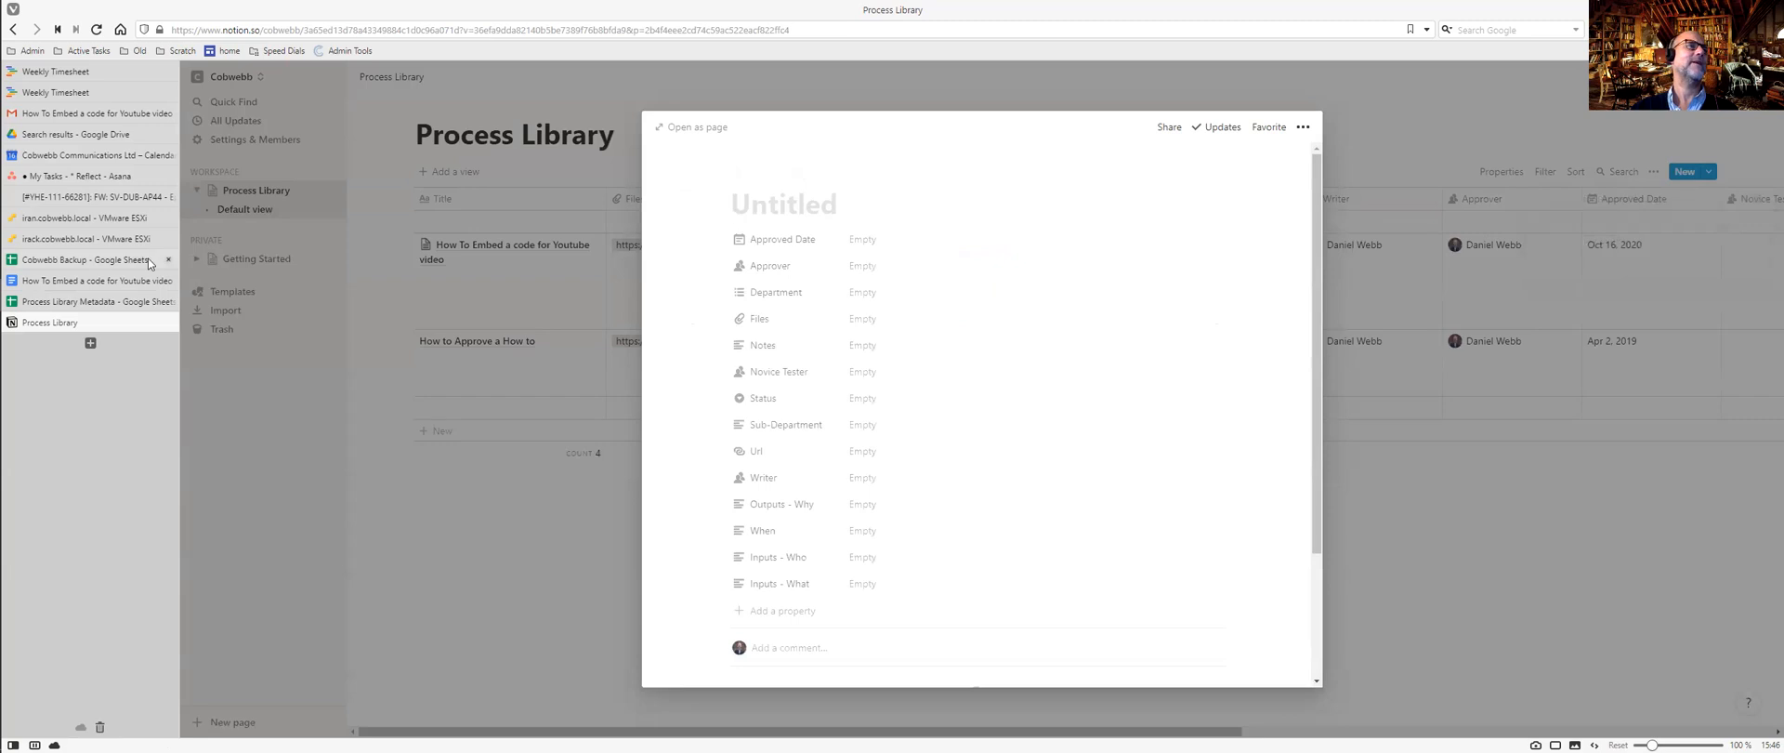
pyautogui.click(102, 303)
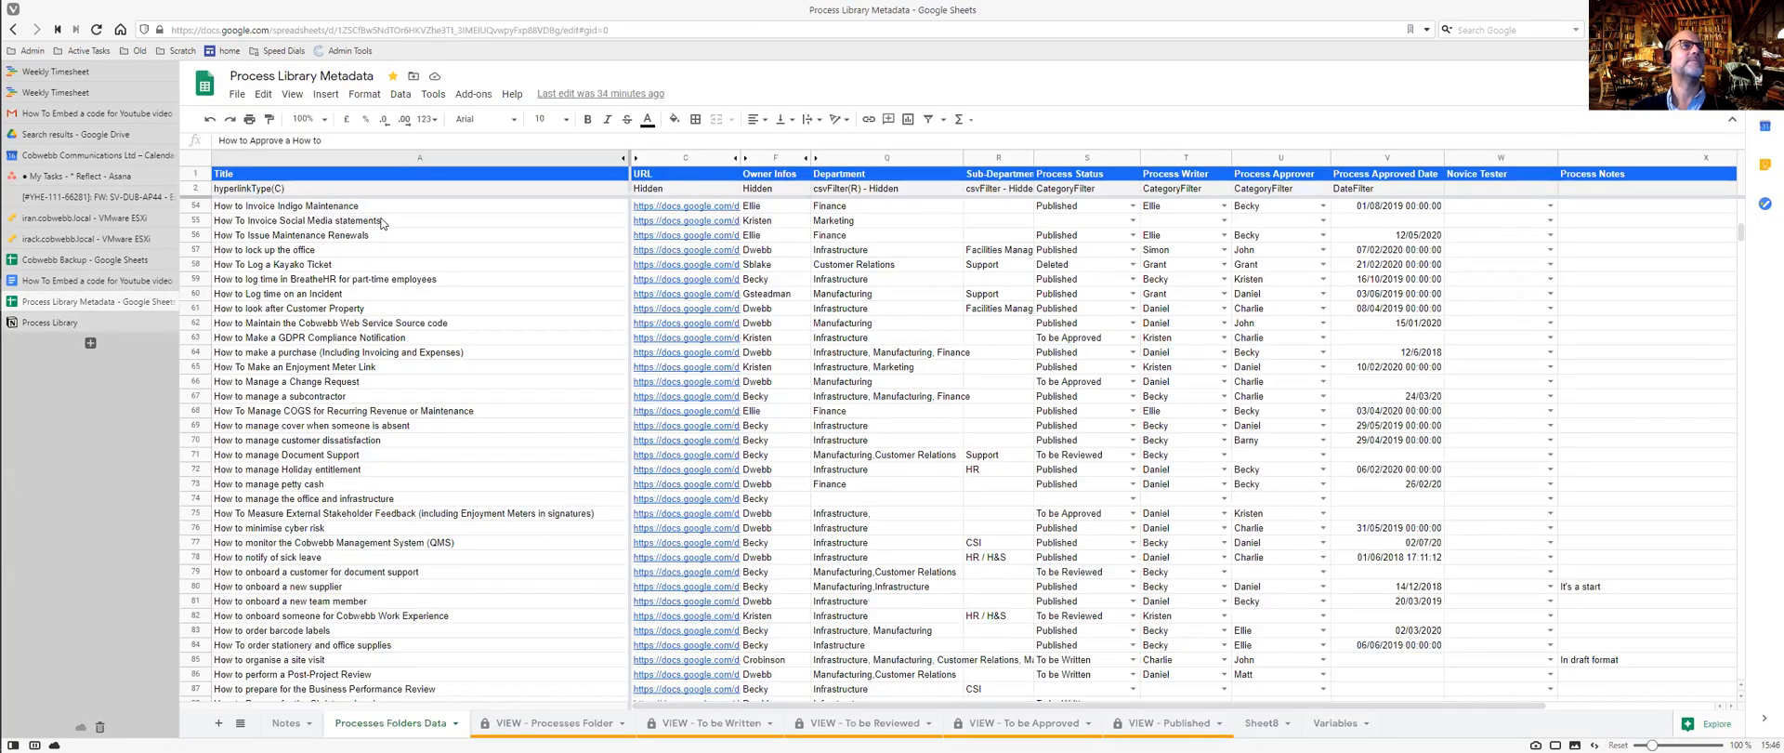
# Select cell A16, 'How To Change Partner logos checklist', in the metadata sheet and return to Notion.
pyautogui.scroll(-3, 381, 223)
pyautogui.scroll(4, 381, 223)
pyautogui.scroll(5, 381, 223)
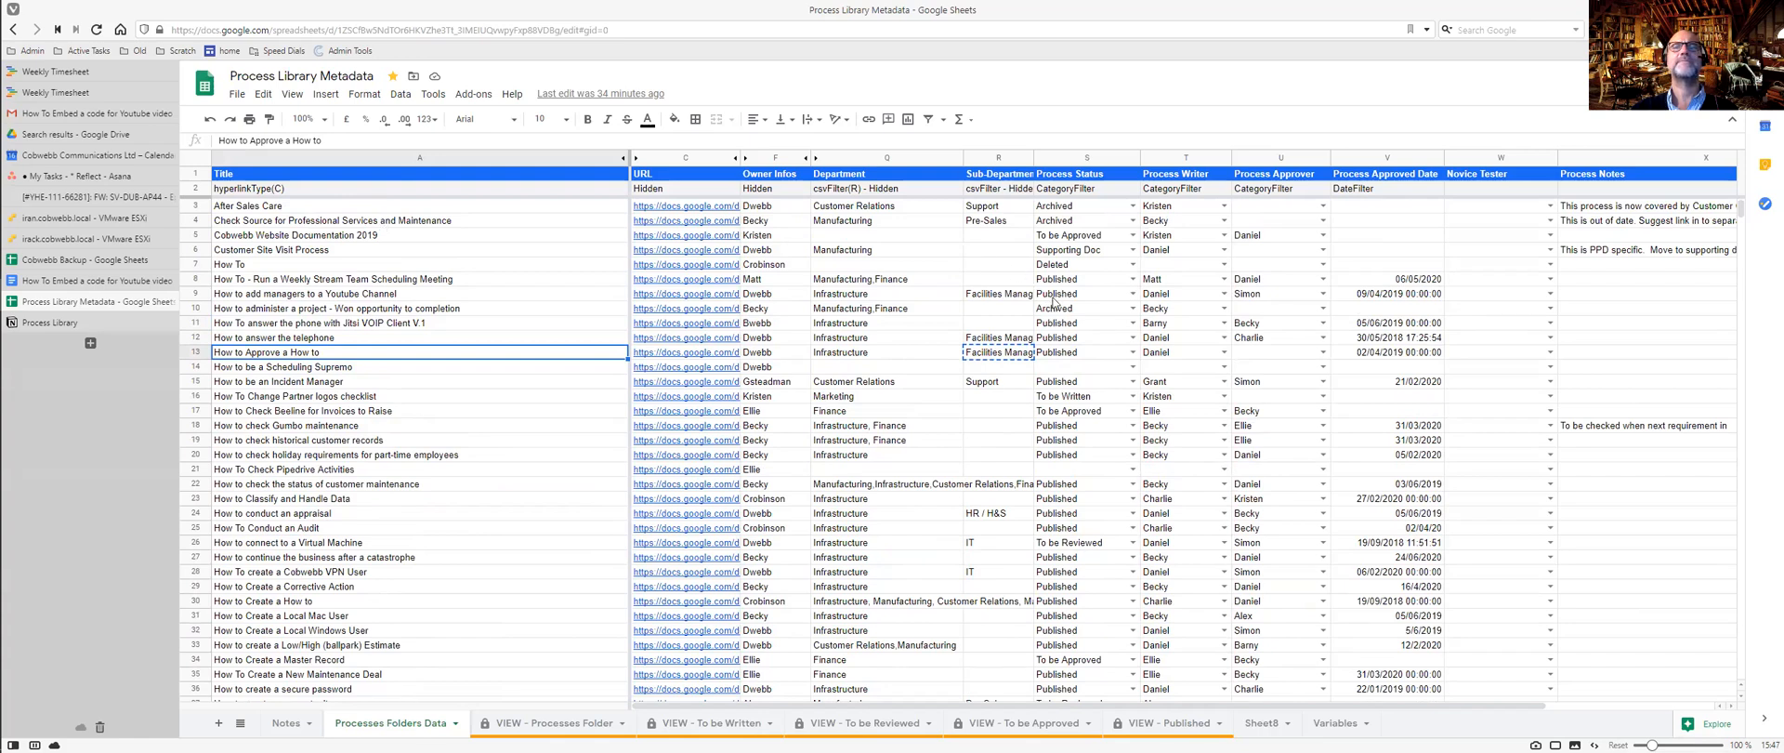
pyautogui.click(518, 396)
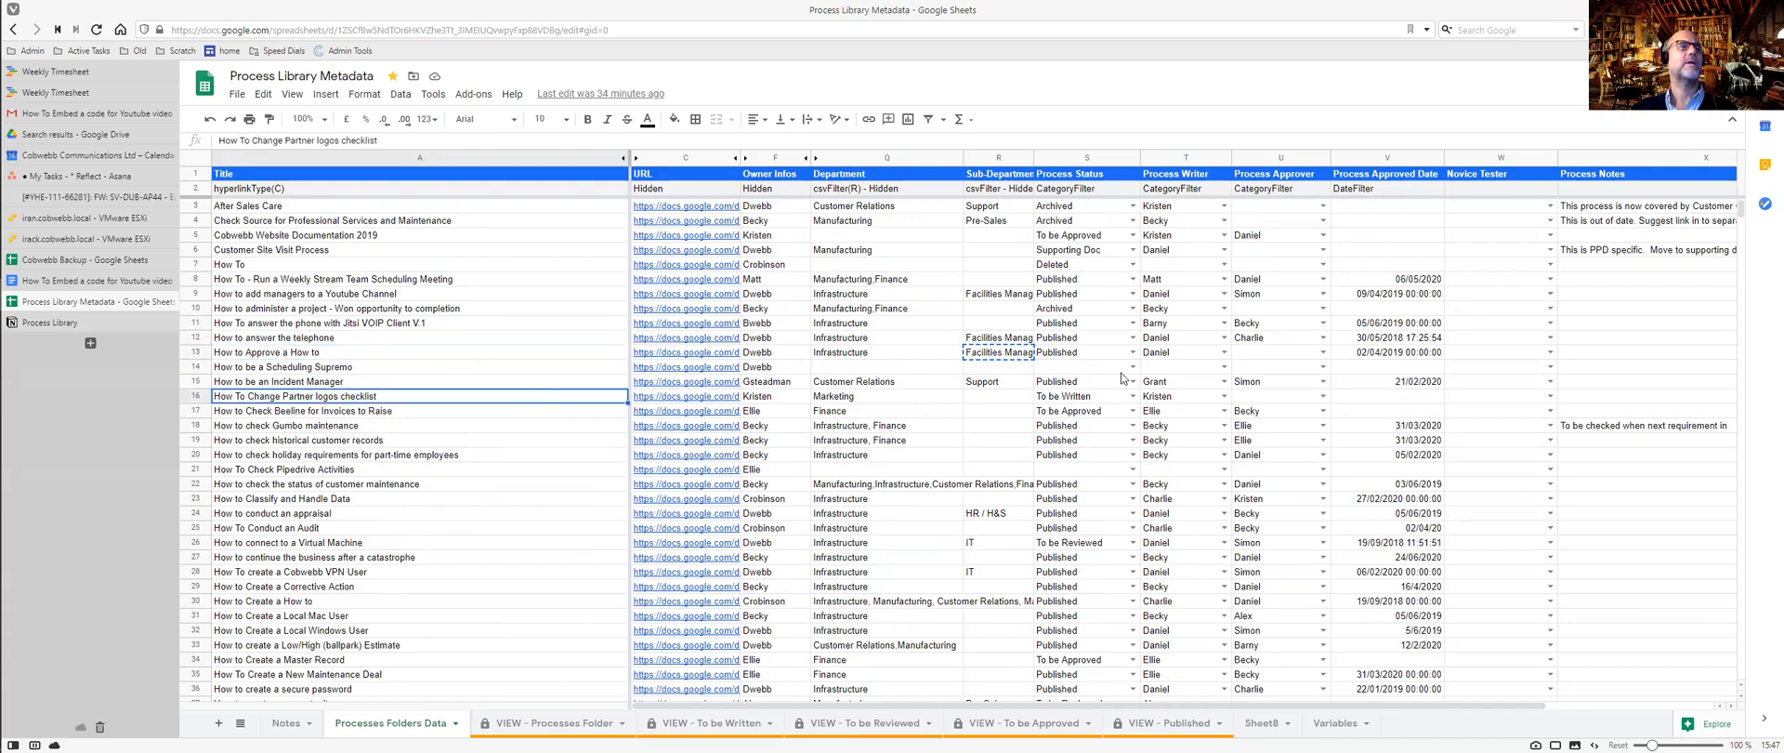
pyautogui.hotkey('ctrl', 'Tab')
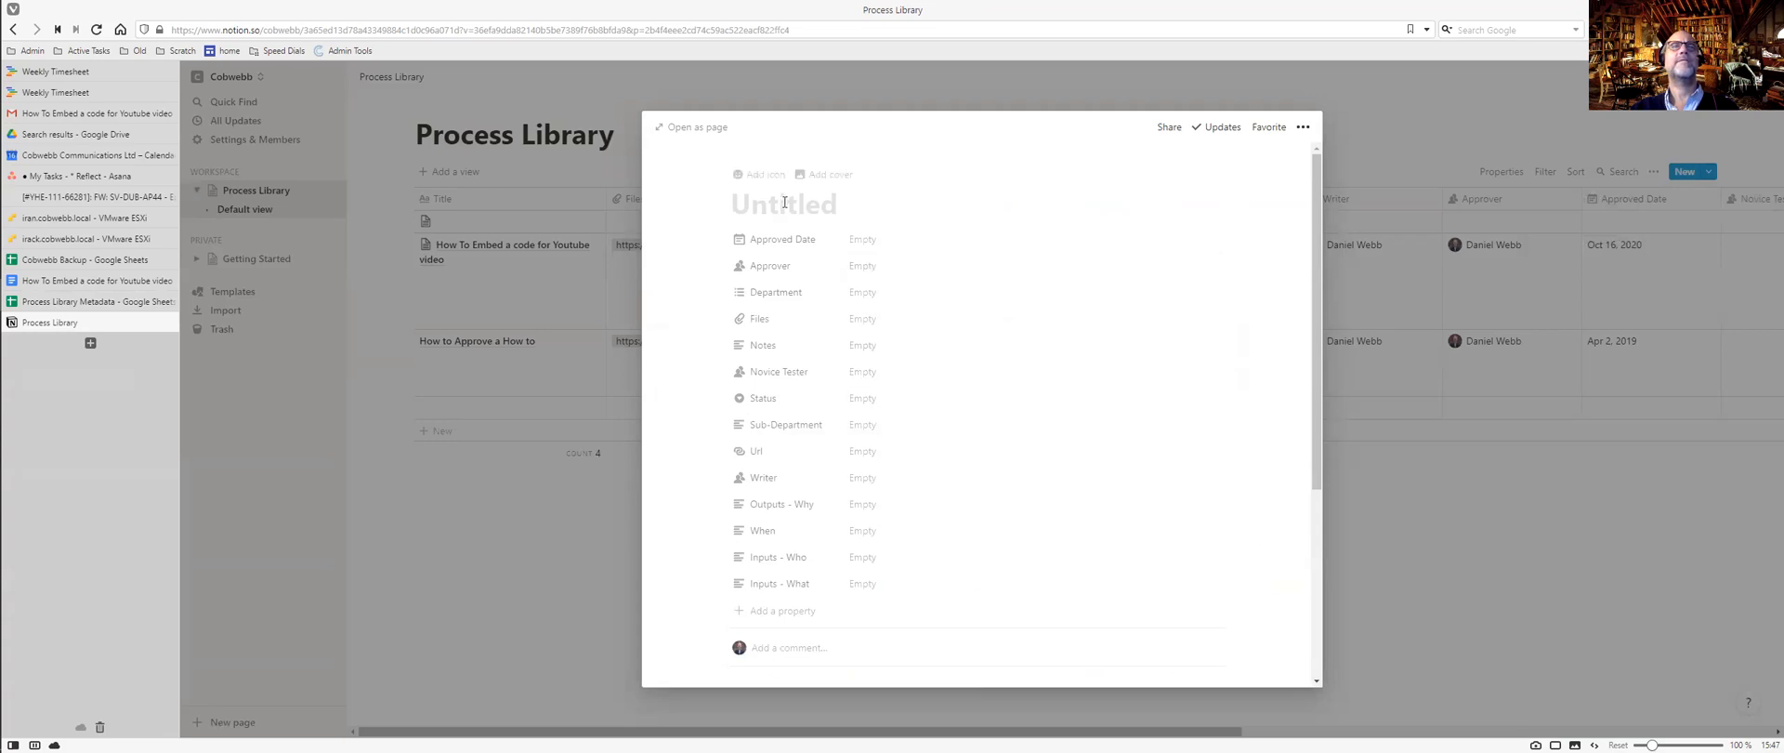
# Paste the checklist title into the entry and attach the Google Docs link to its Files property.
pyautogui.write('How To Change Partner logos checklist')
pyautogui.hotkey('ctrl', 'Tab')
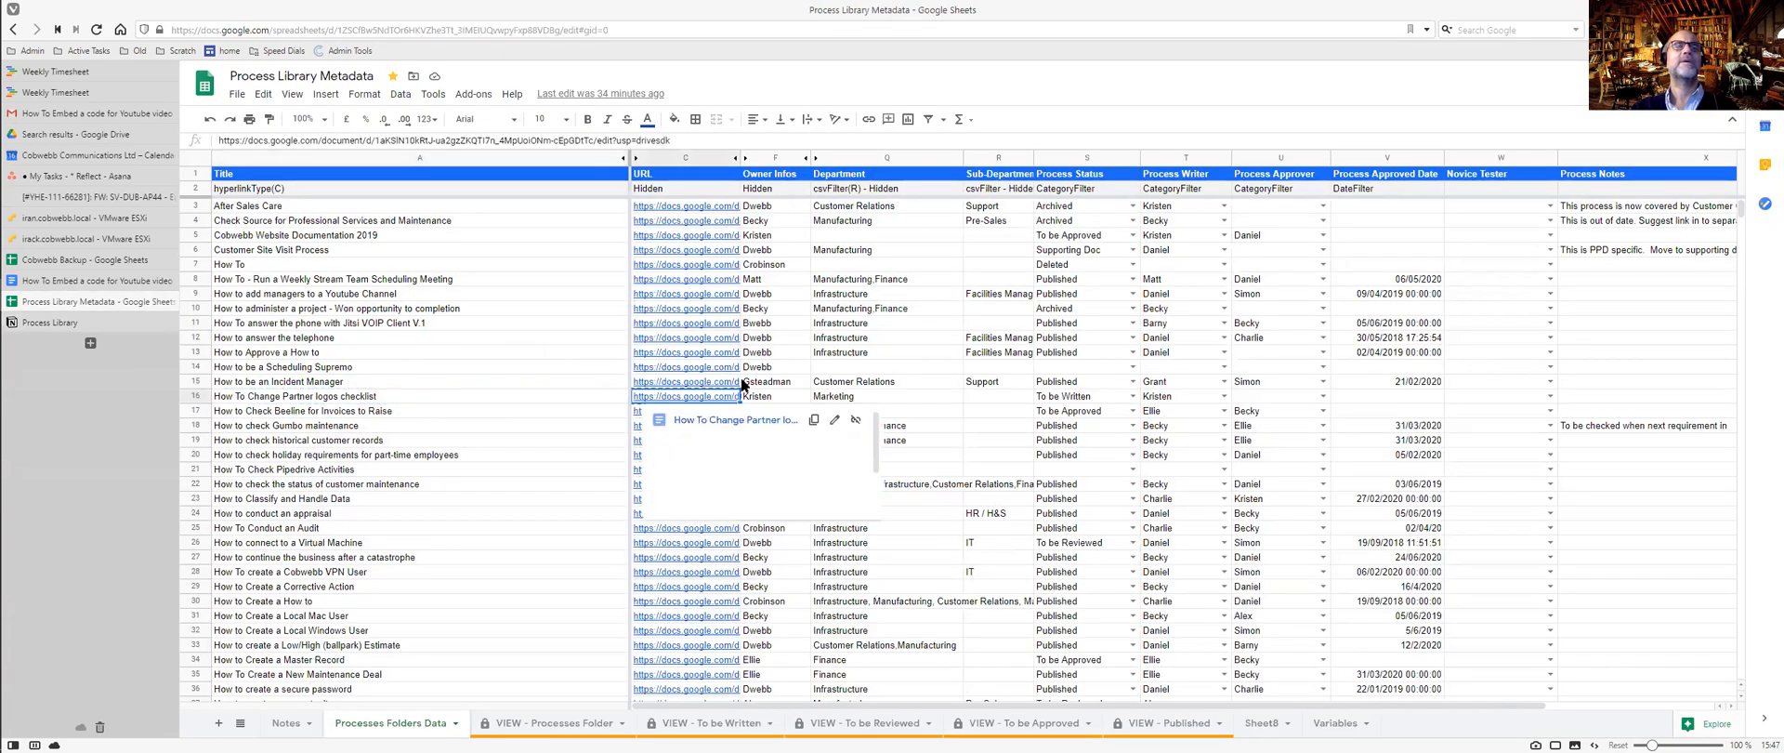
pyautogui.hotkey('ctrl', 'Tab')
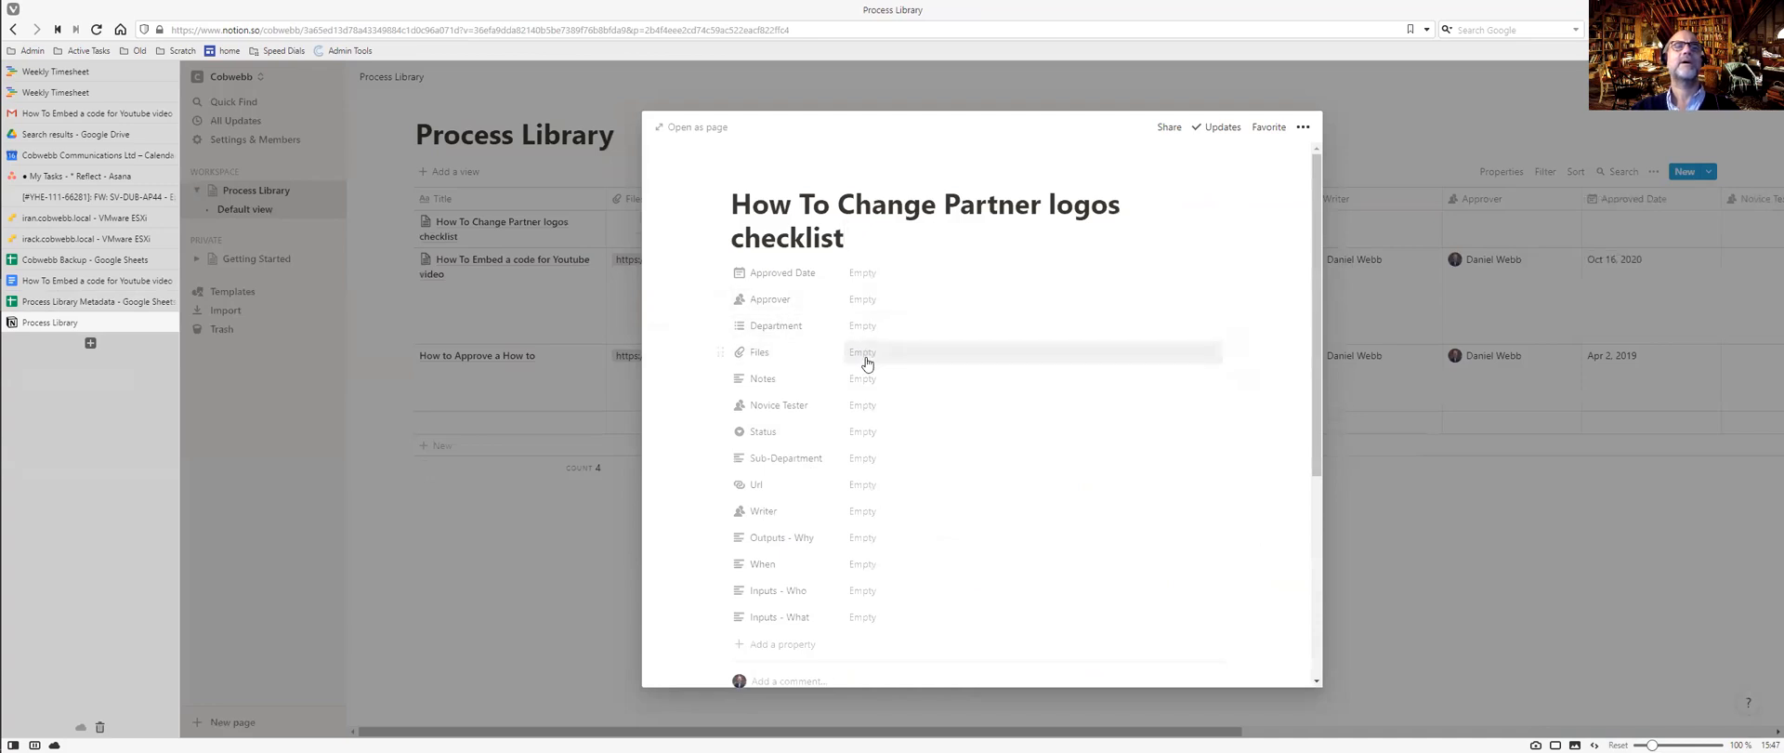
pyautogui.click(866, 356)
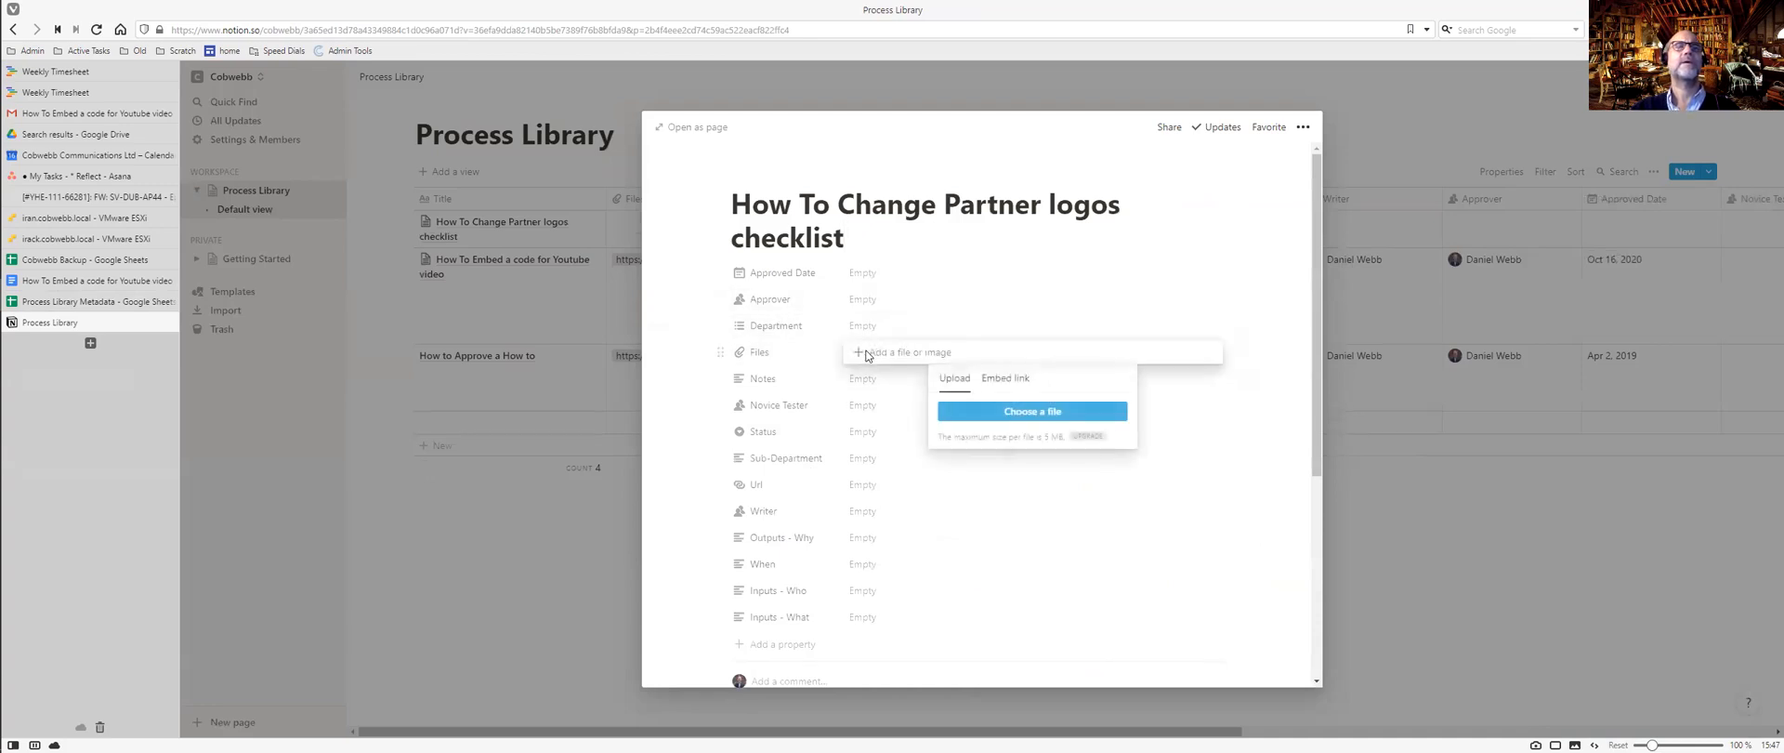
pyautogui.click(1026, 379)
pyautogui.hotkey('ctrl', 'v')
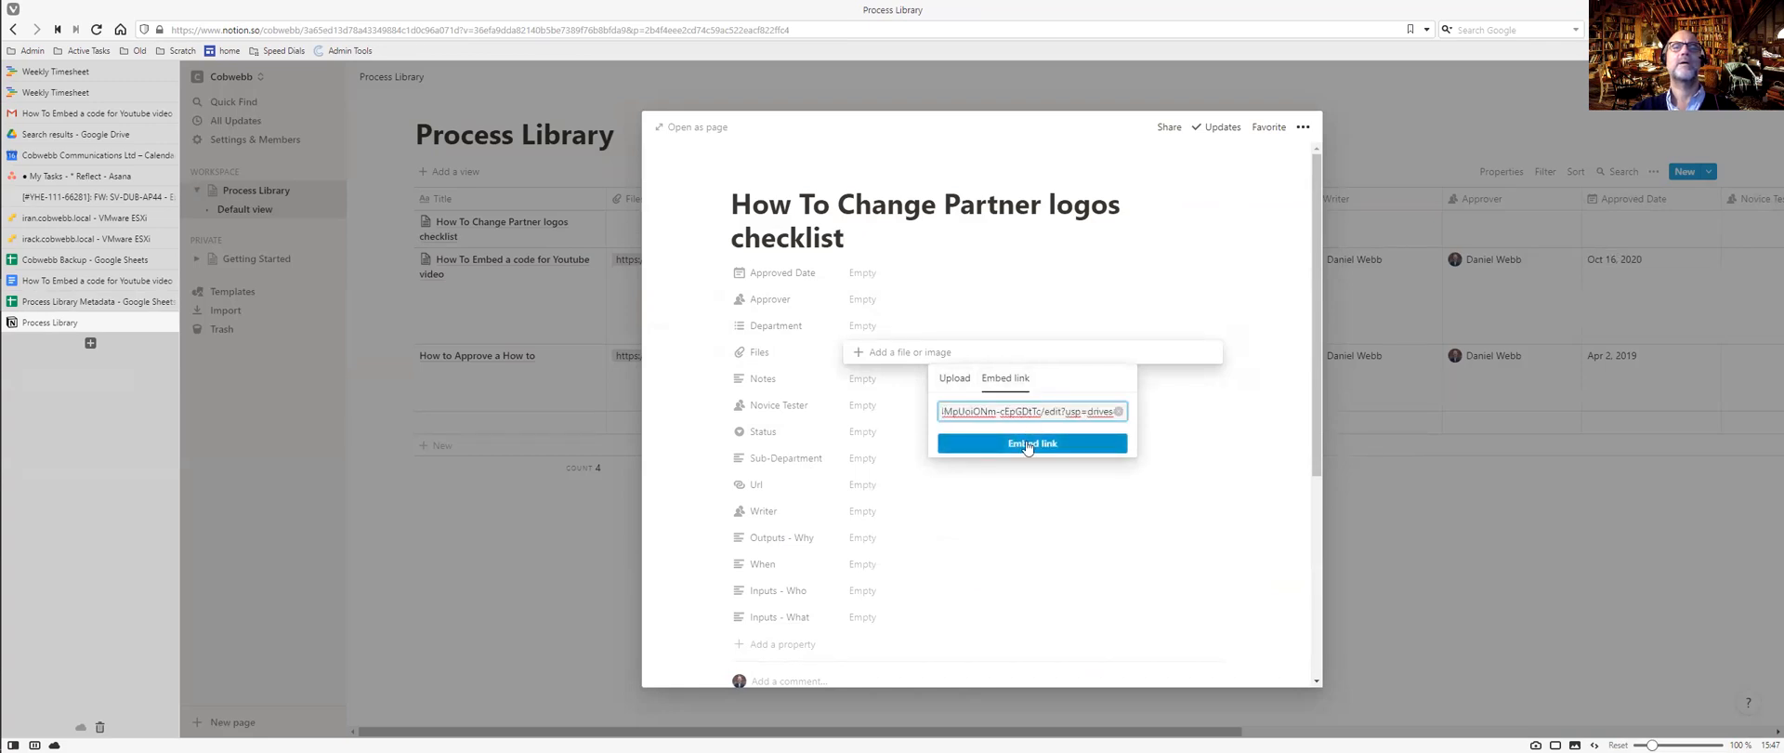
pyautogui.click(1027, 445)
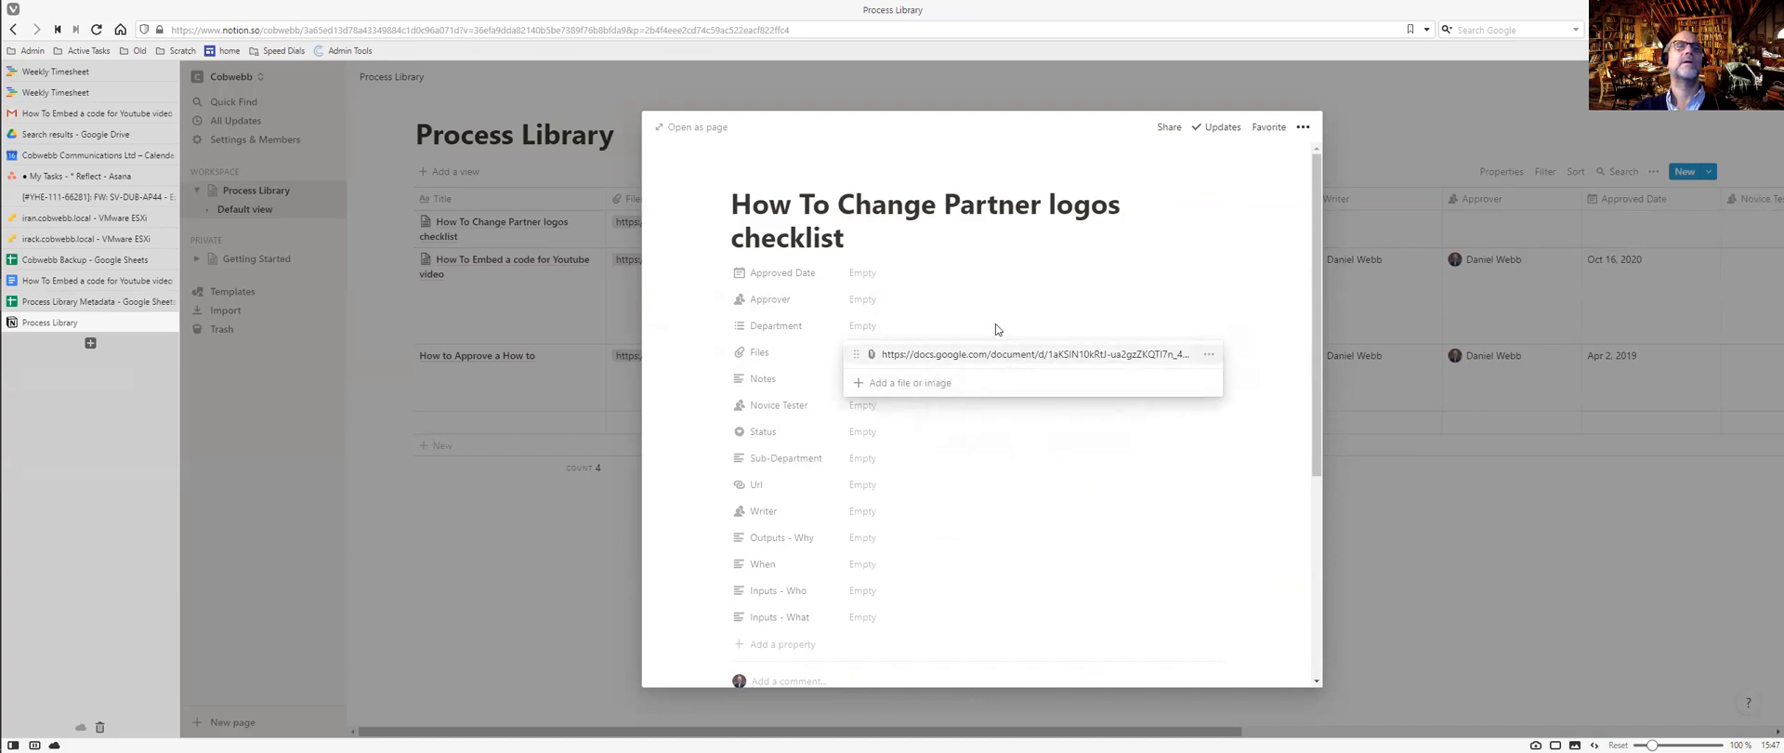
pyautogui.click(995, 327)
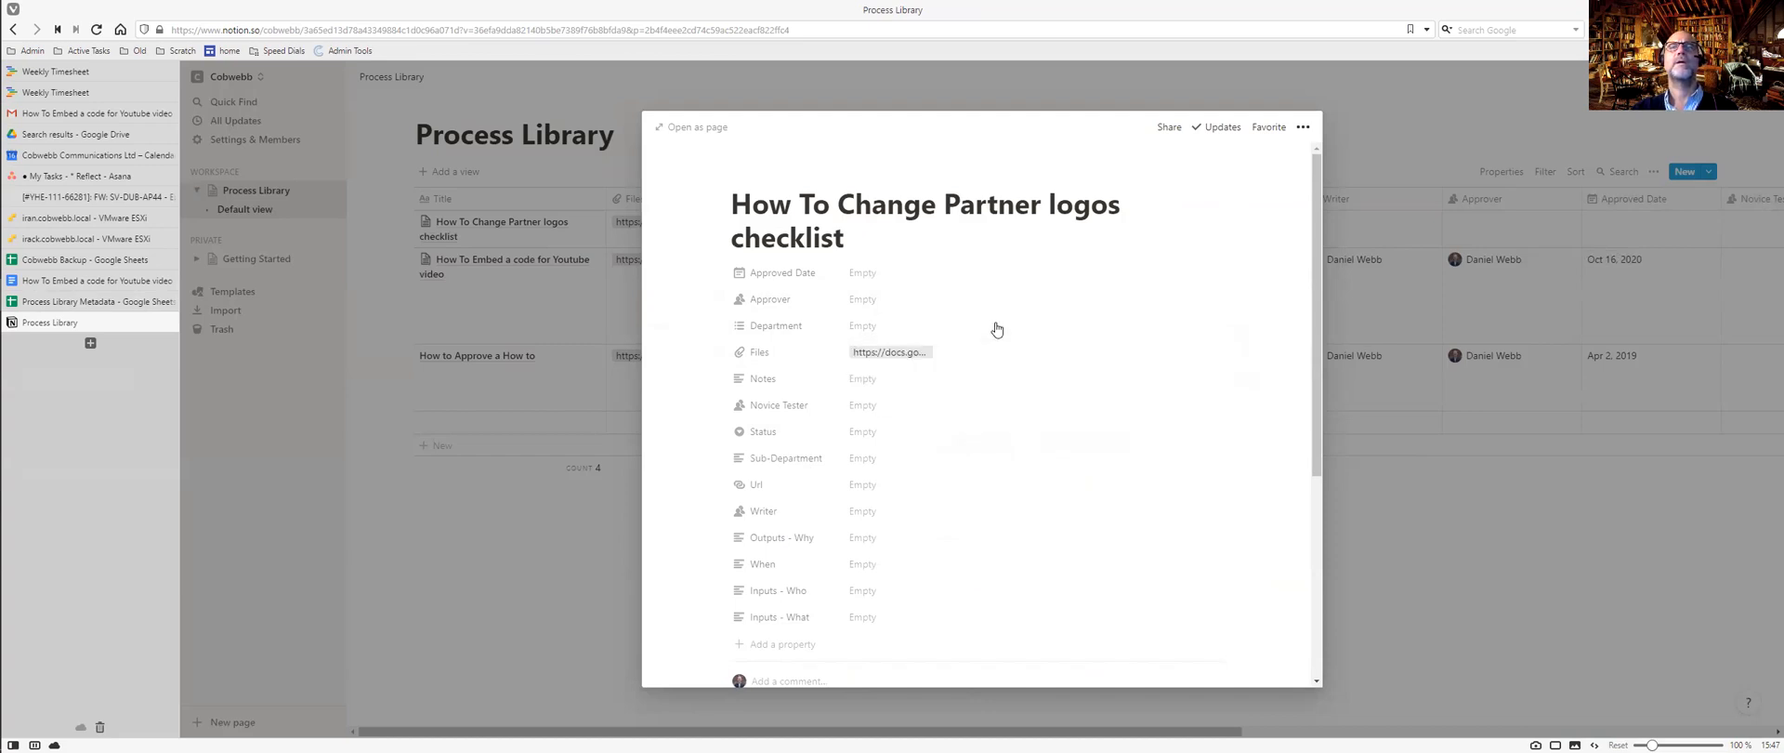
# Check the sheet's department and set the entry's Department to Marketing.
pyautogui.hotkey('ctrl', 'Tab')
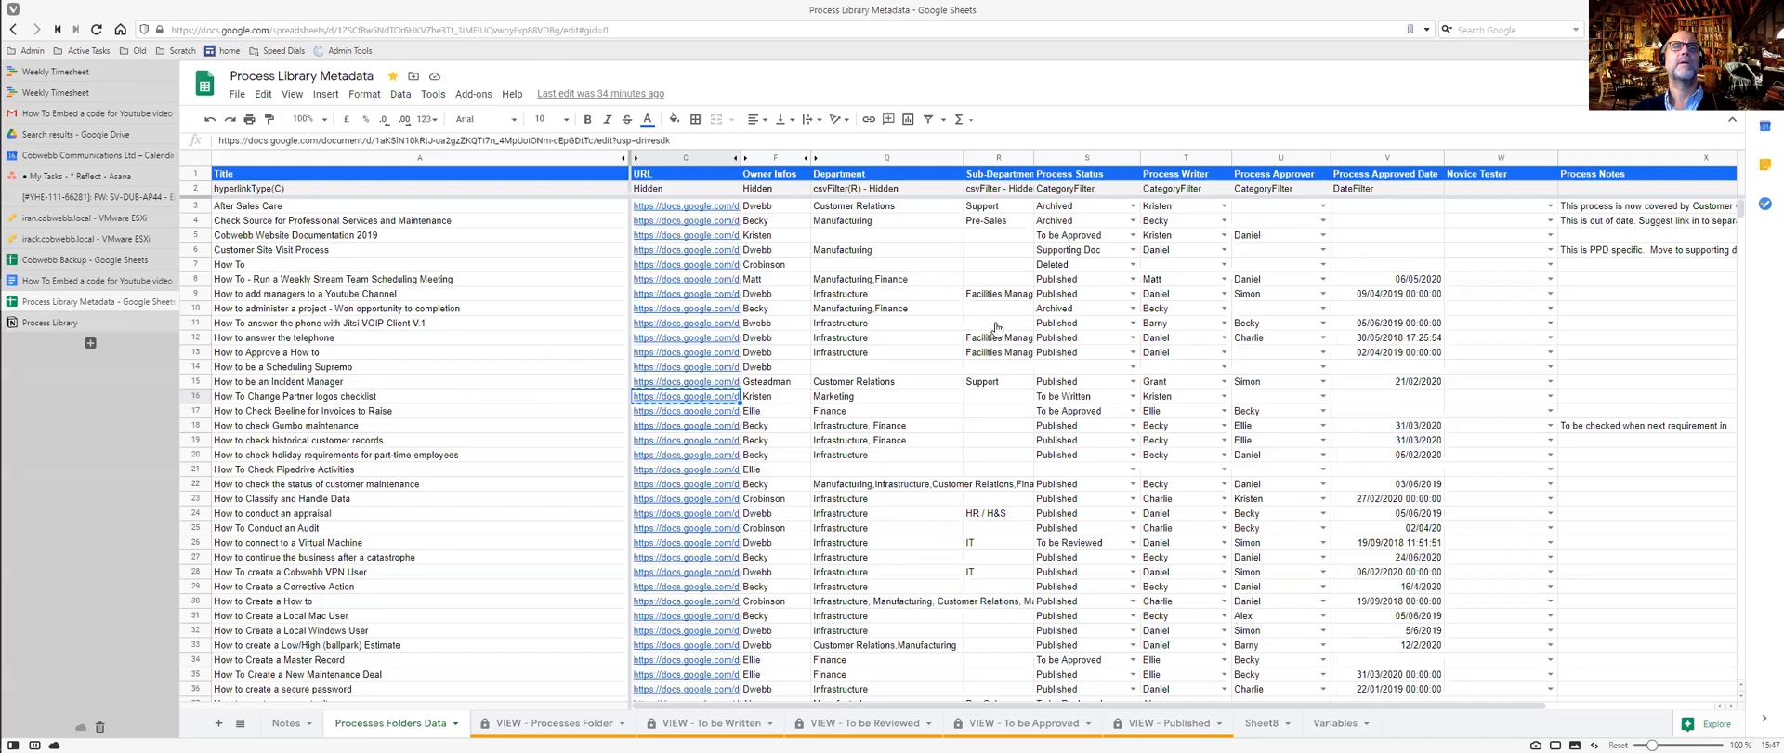
pyautogui.click(867, 400)
pyautogui.hotkey('ctrl', 'Tab')
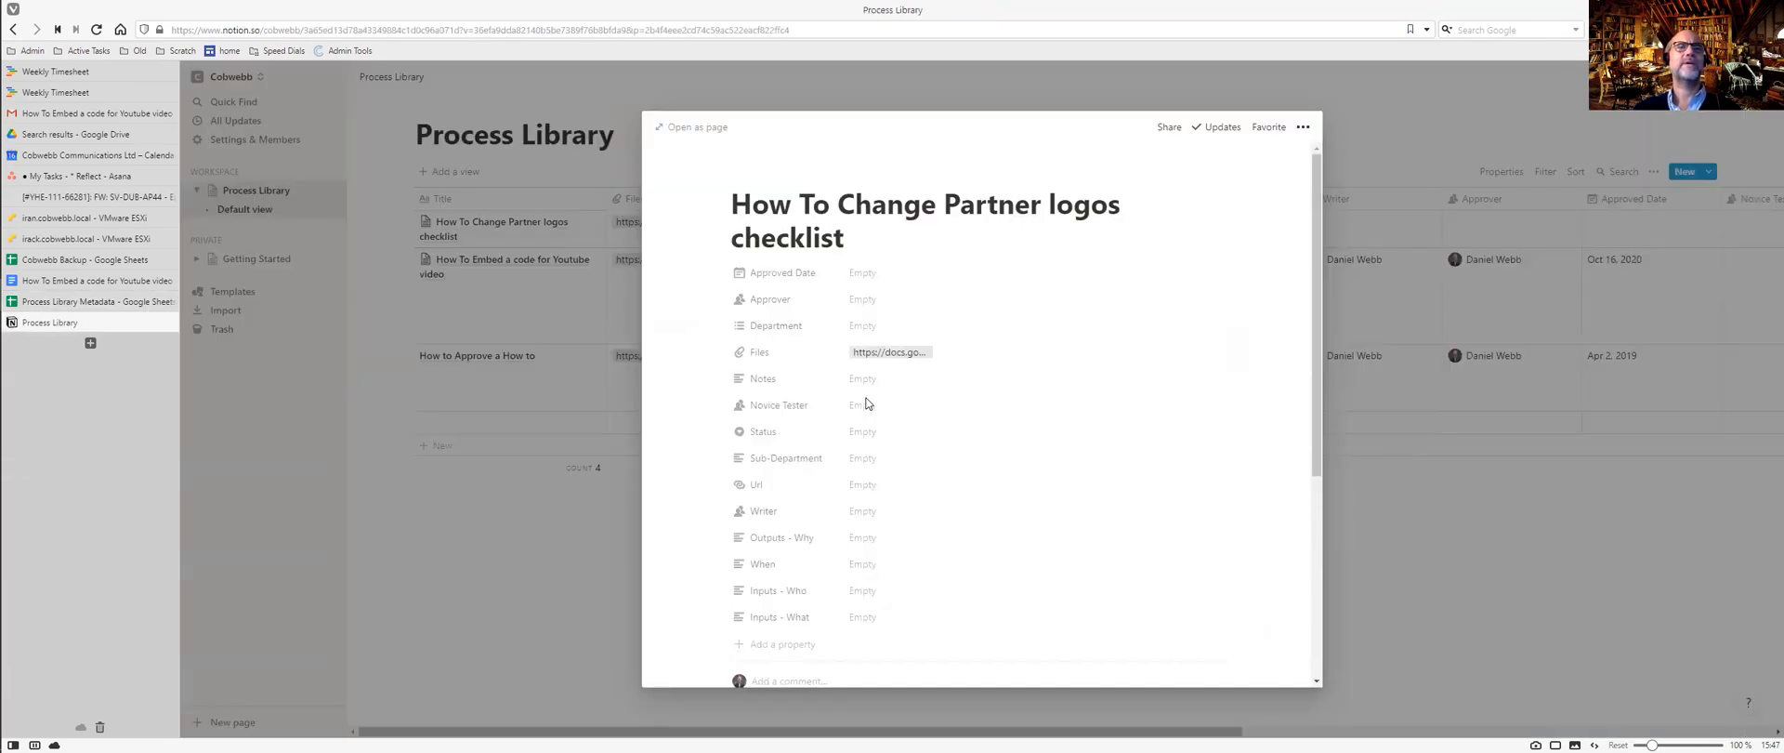
pyautogui.click(864, 327)
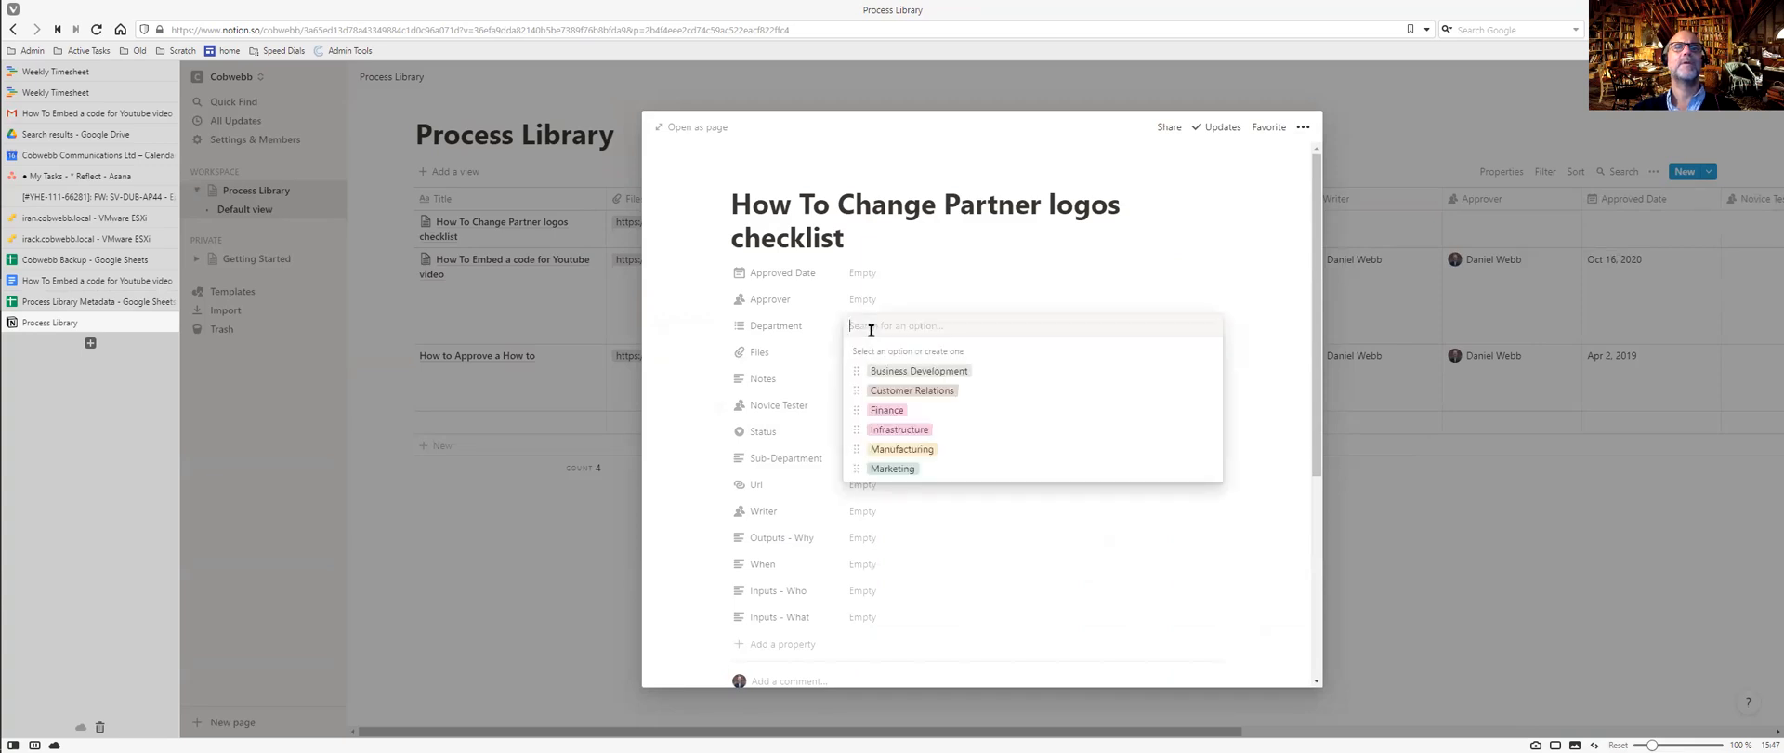
pyautogui.click(894, 468)
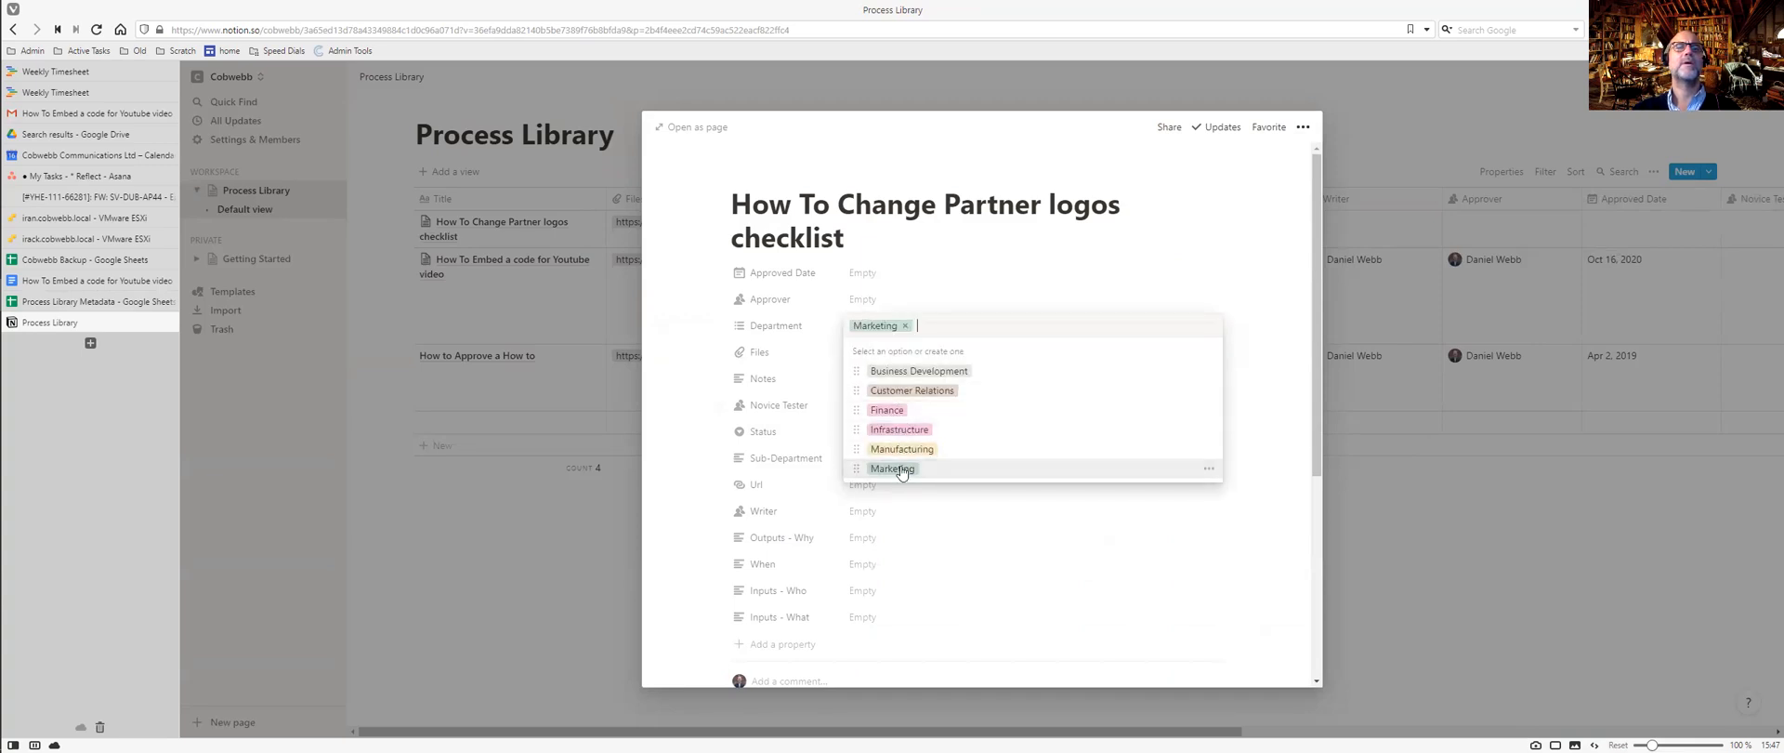
# Check the sheet's status and set the entry's Status to To Be Written.
pyautogui.hotkey('ctrl', 'Tab')
pyautogui.click(1007, 400)
pyautogui.click(1067, 404)
pyautogui.hotkey('ctrl', 'Tab')
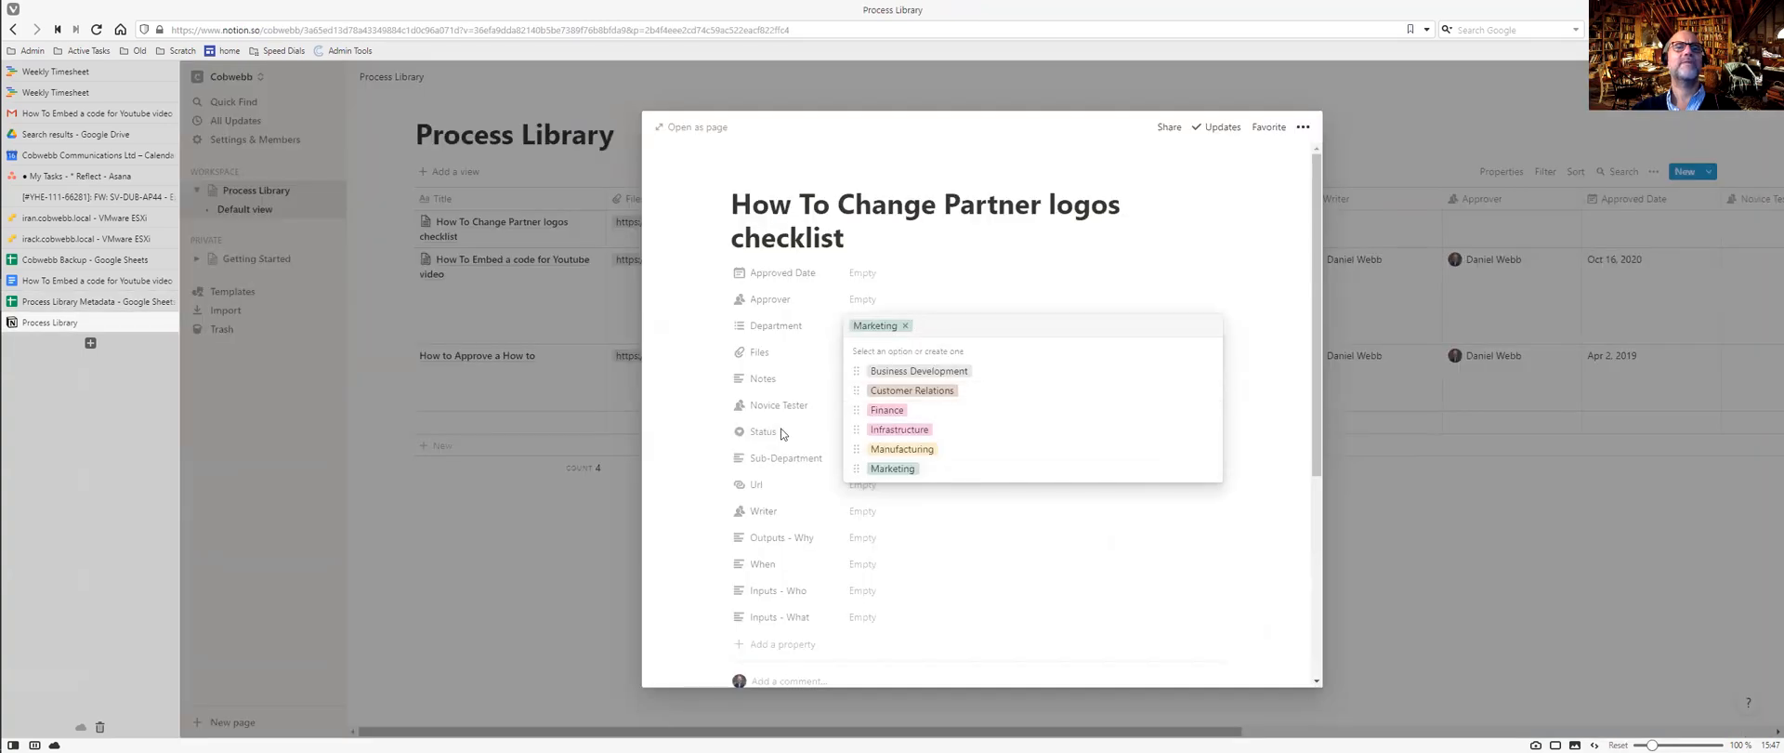
pyautogui.press('Escape')
pyautogui.click(863, 436)
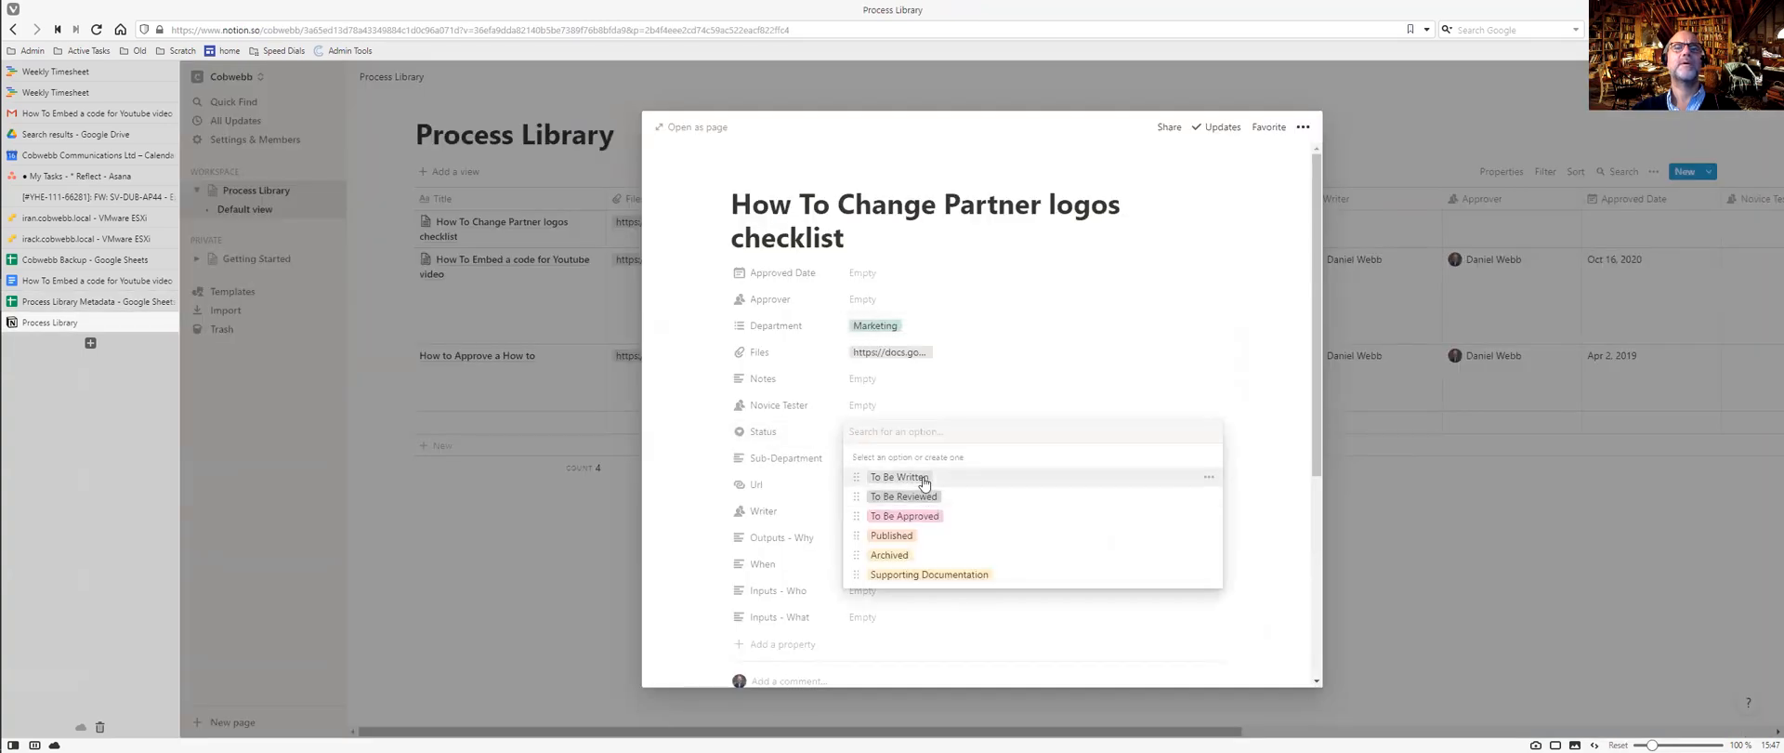
pyautogui.click(925, 478)
# Add and then remove a Writer, leaving it empty, and scroll to the page's Appendix.
pyautogui.hotkey('ctrl', 'Tab')
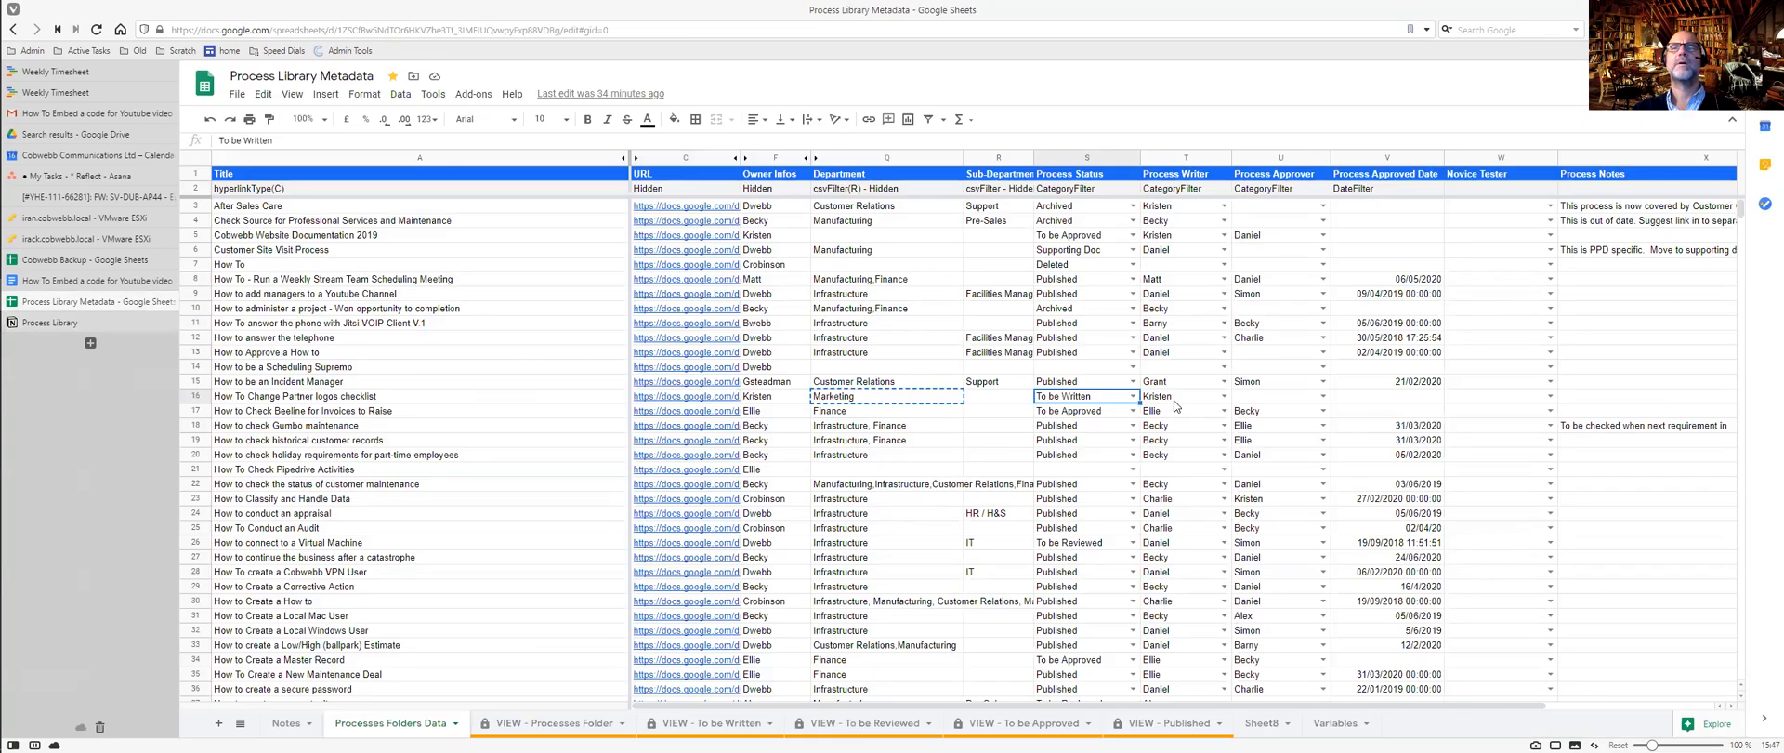
pyautogui.hotkey('ctrl', 'Tab')
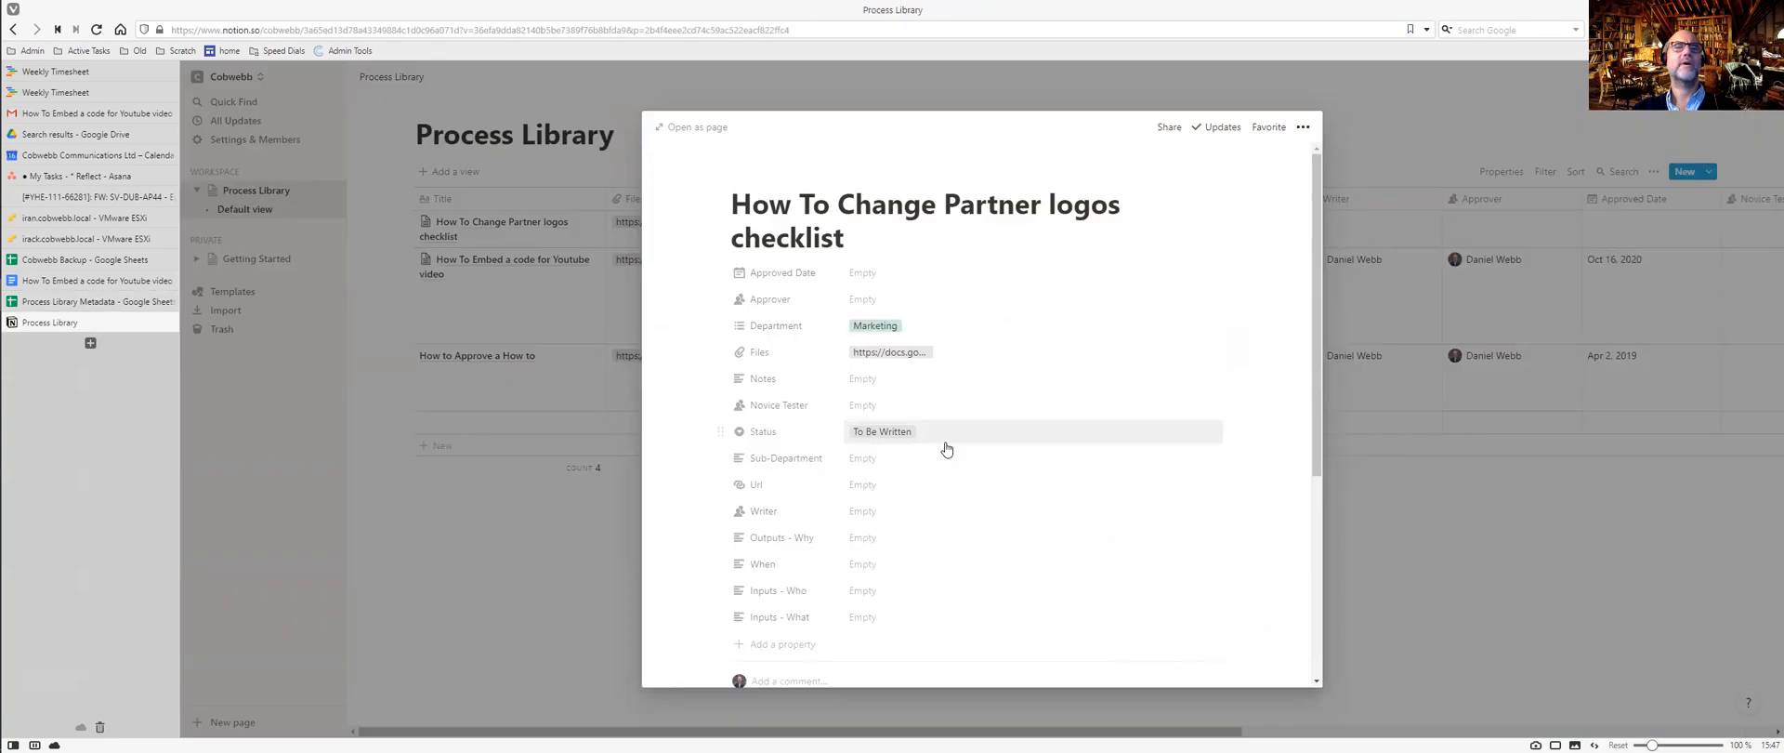
pyautogui.click(871, 512)
pyautogui.click(895, 556)
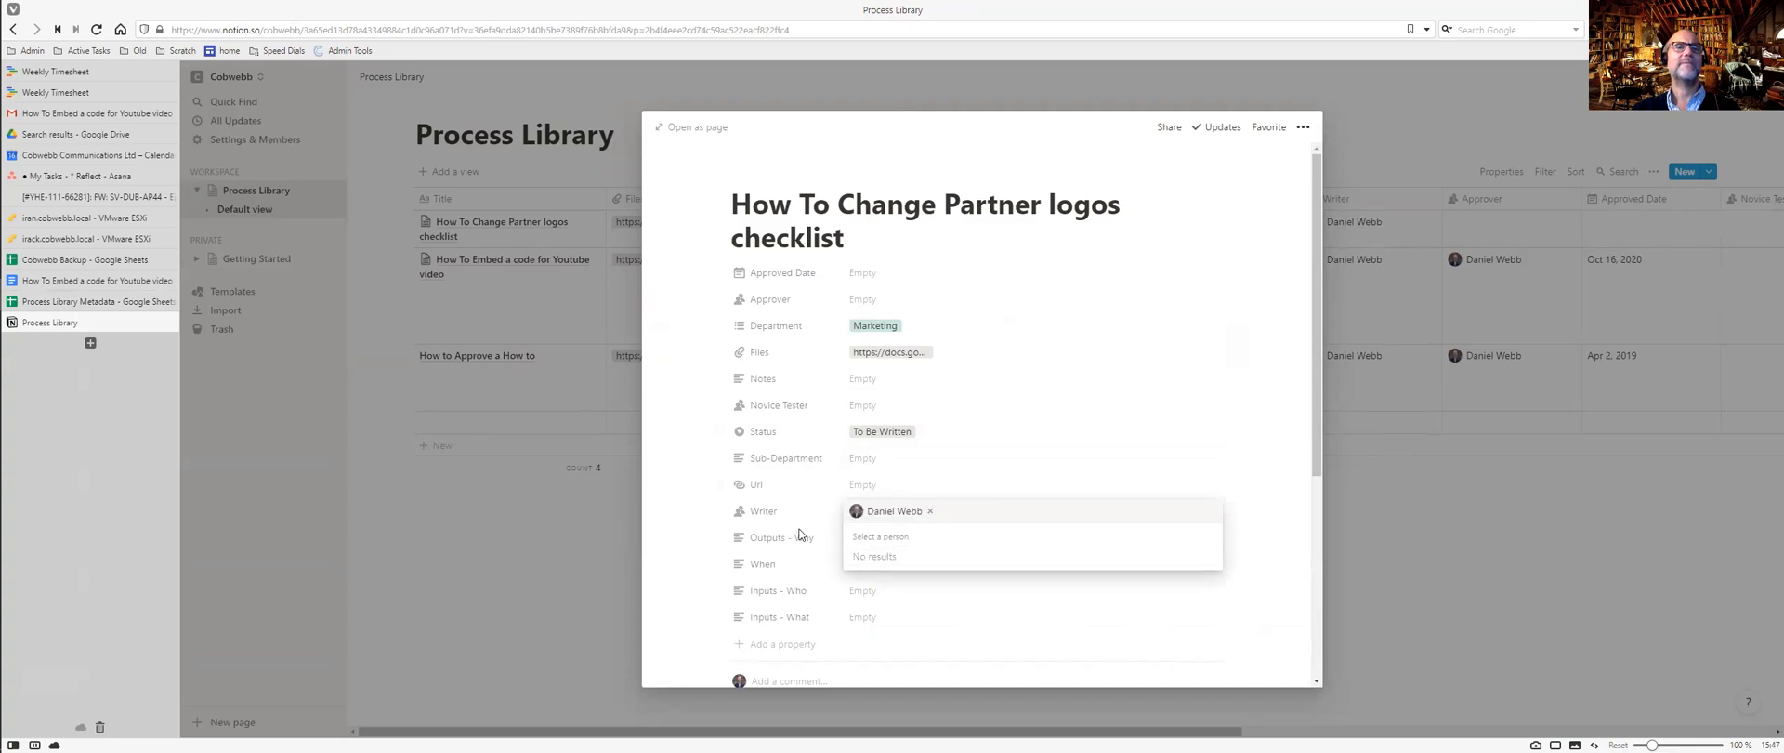
pyautogui.click(929, 511)
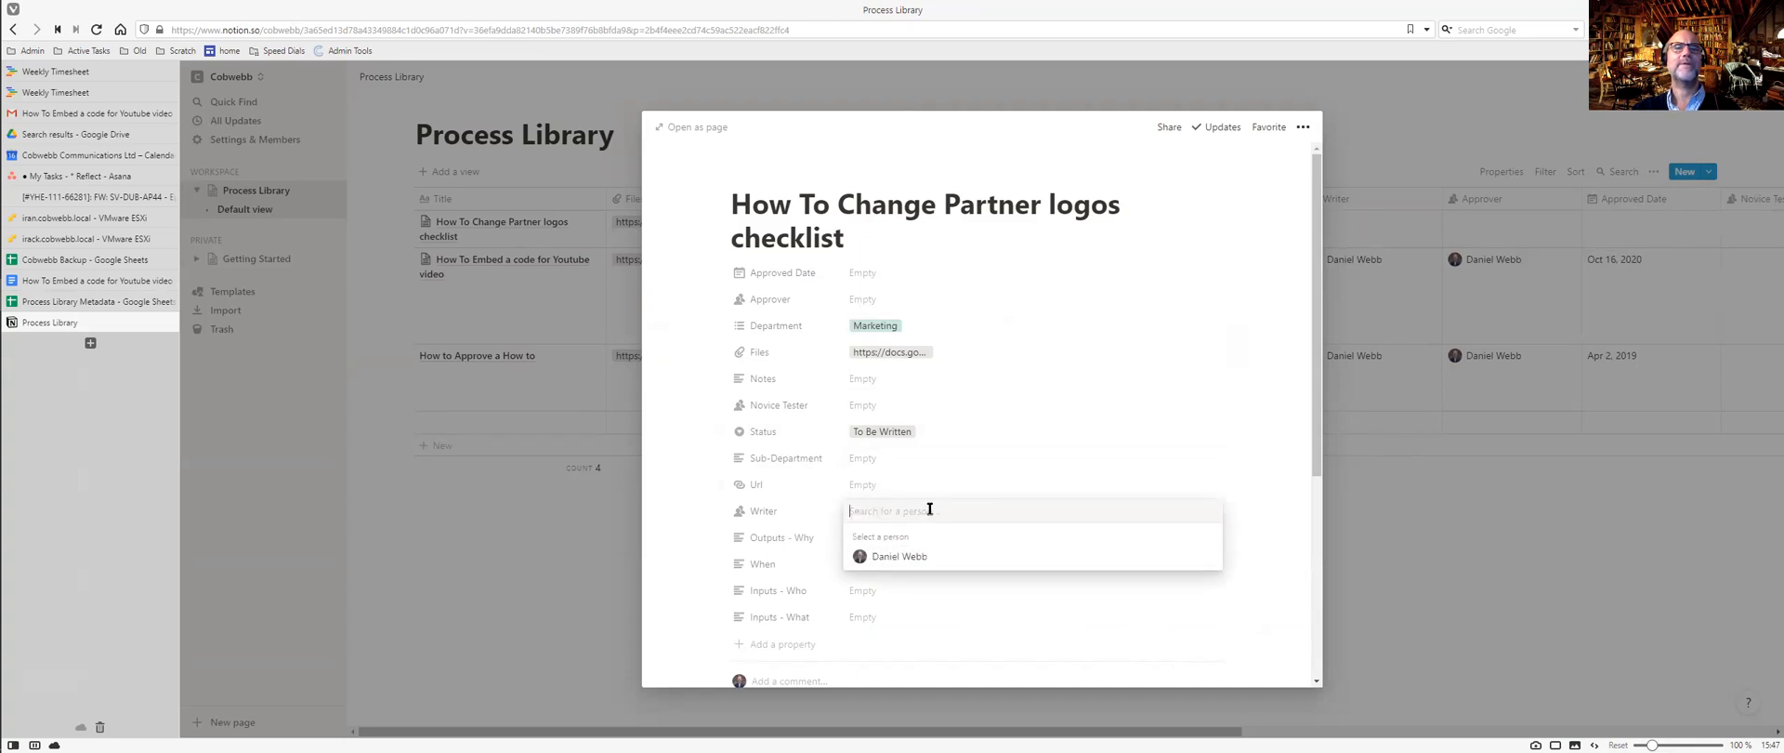
pyautogui.hotkey('ctrl', 'Tab')
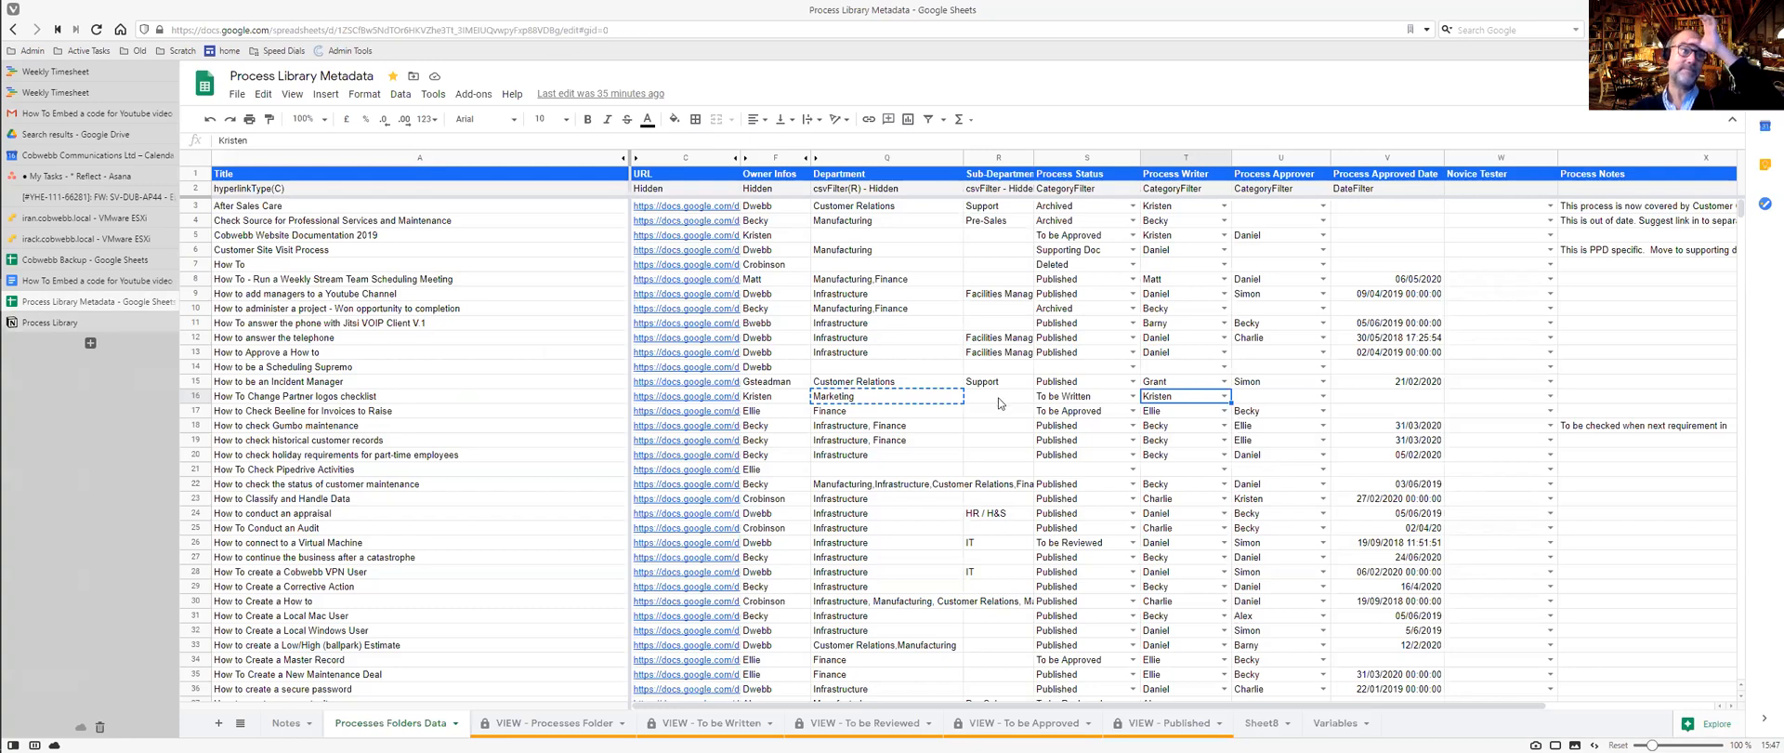
pyautogui.hotkey('ctrl', 'Tab')
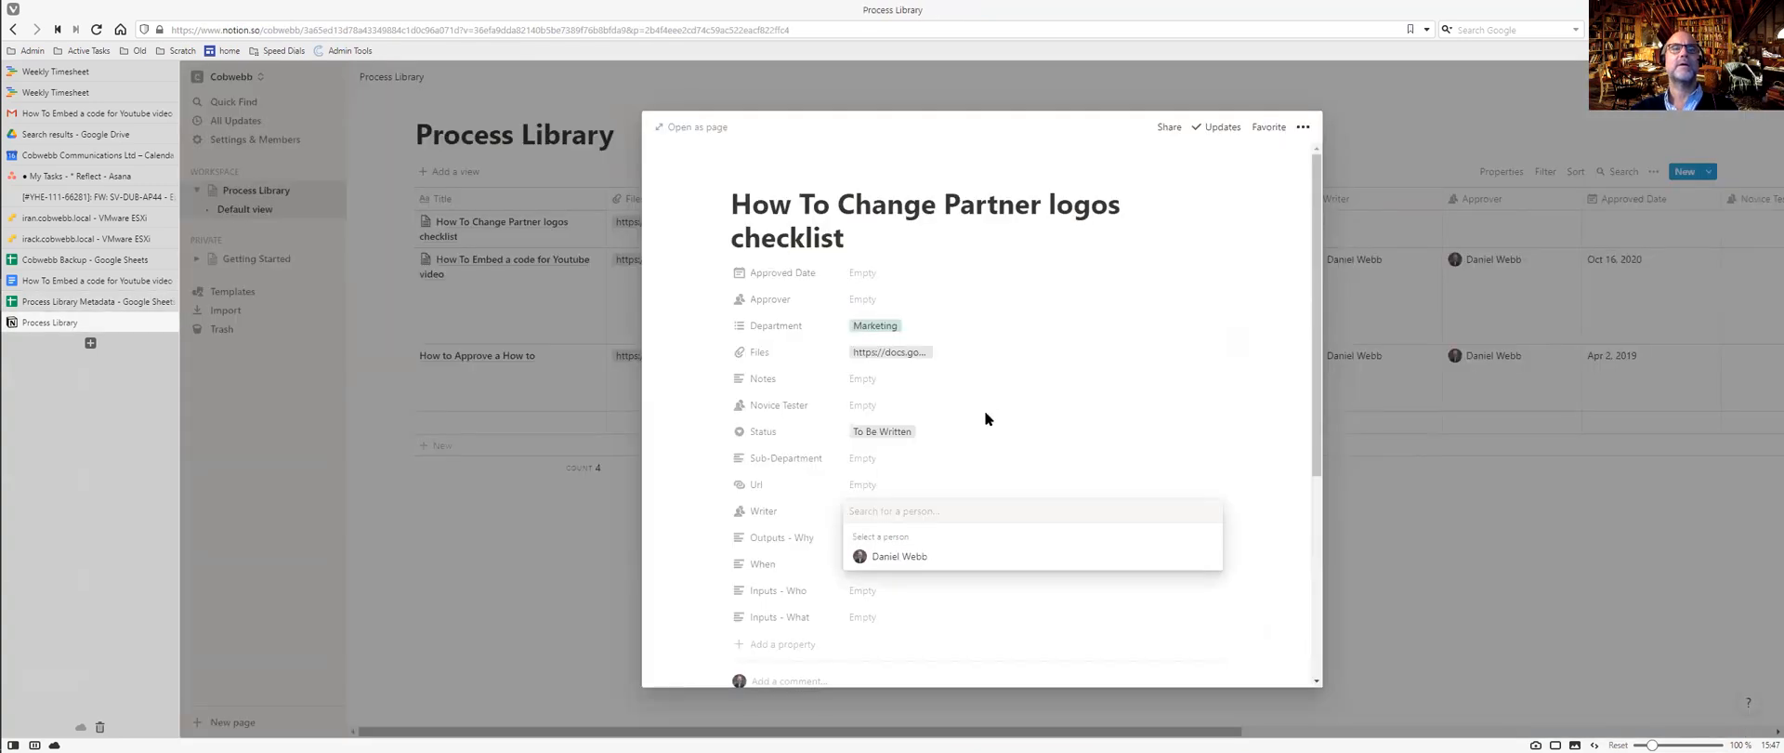
pyautogui.moveTo(1319, 403); pyautogui.dragTo(1352, 667)
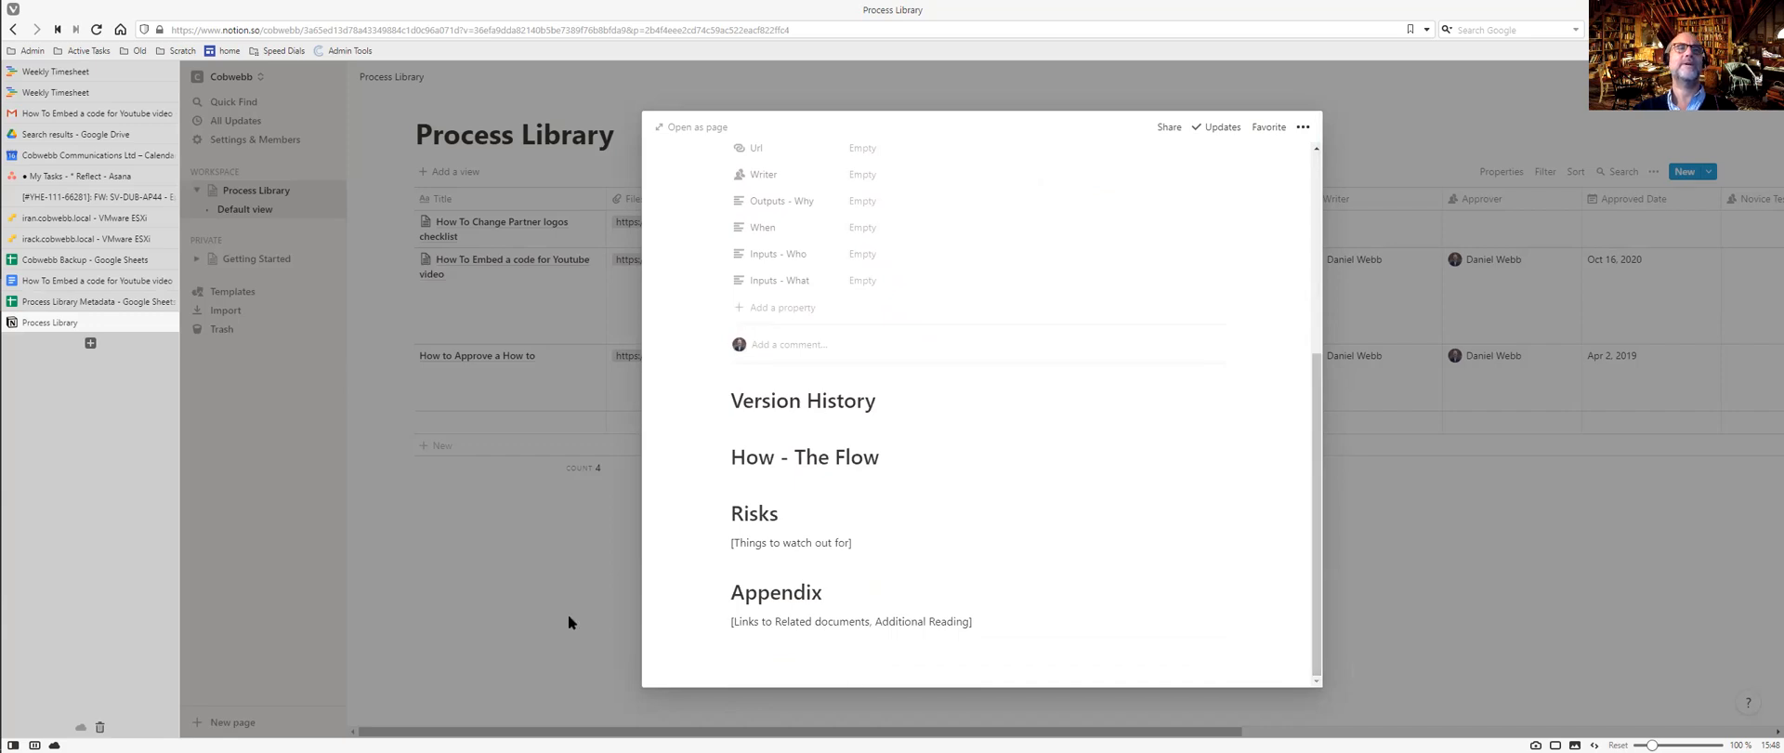
# Close the checklist entry and add a fifth blank entry from the How To template.
pyautogui.click(590, 571)
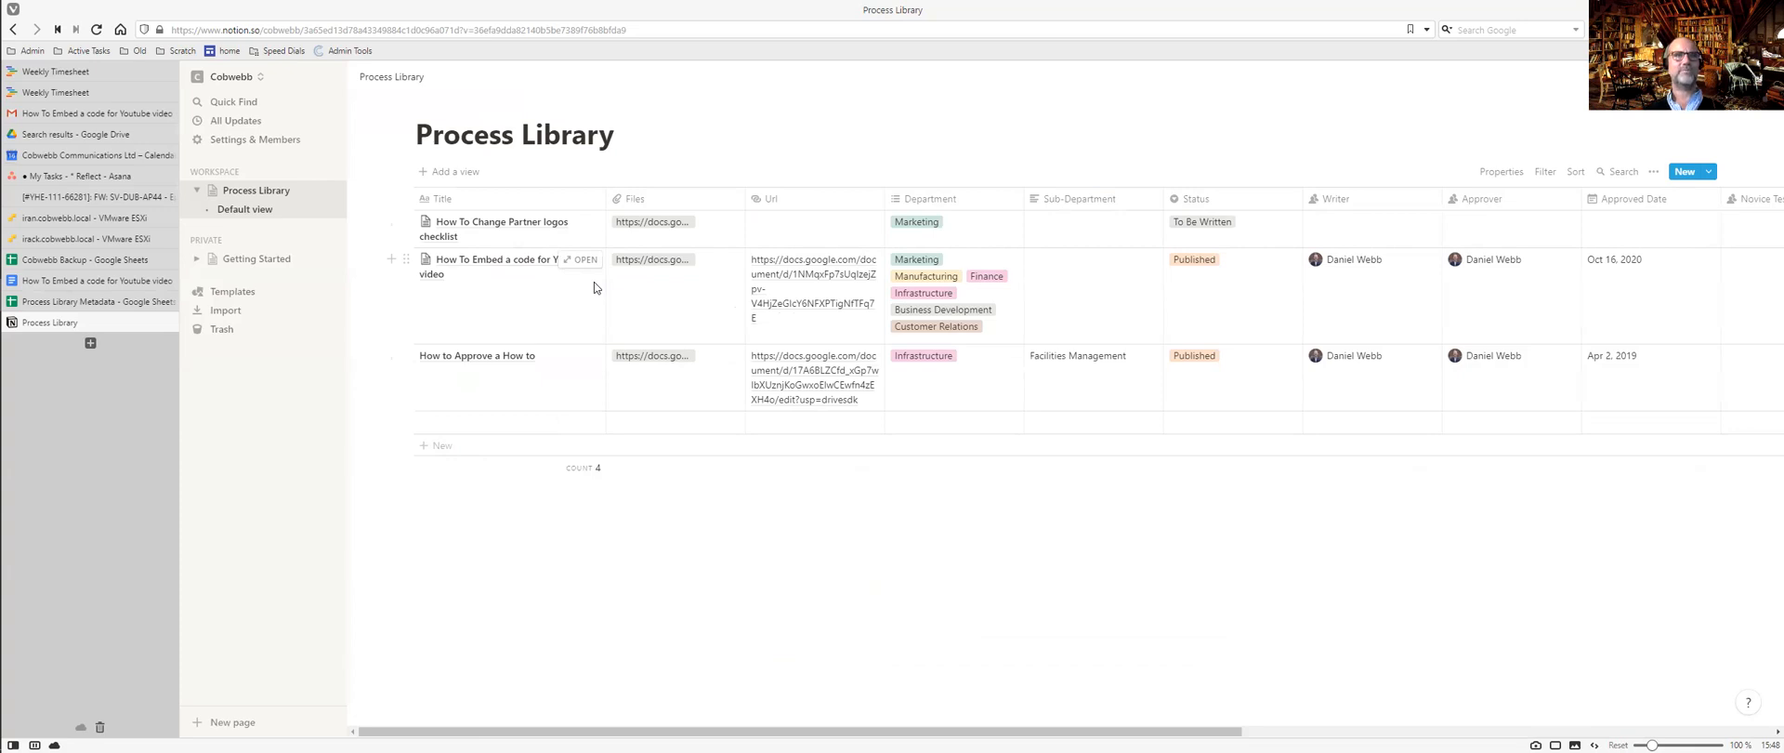
pyautogui.click(1708, 173)
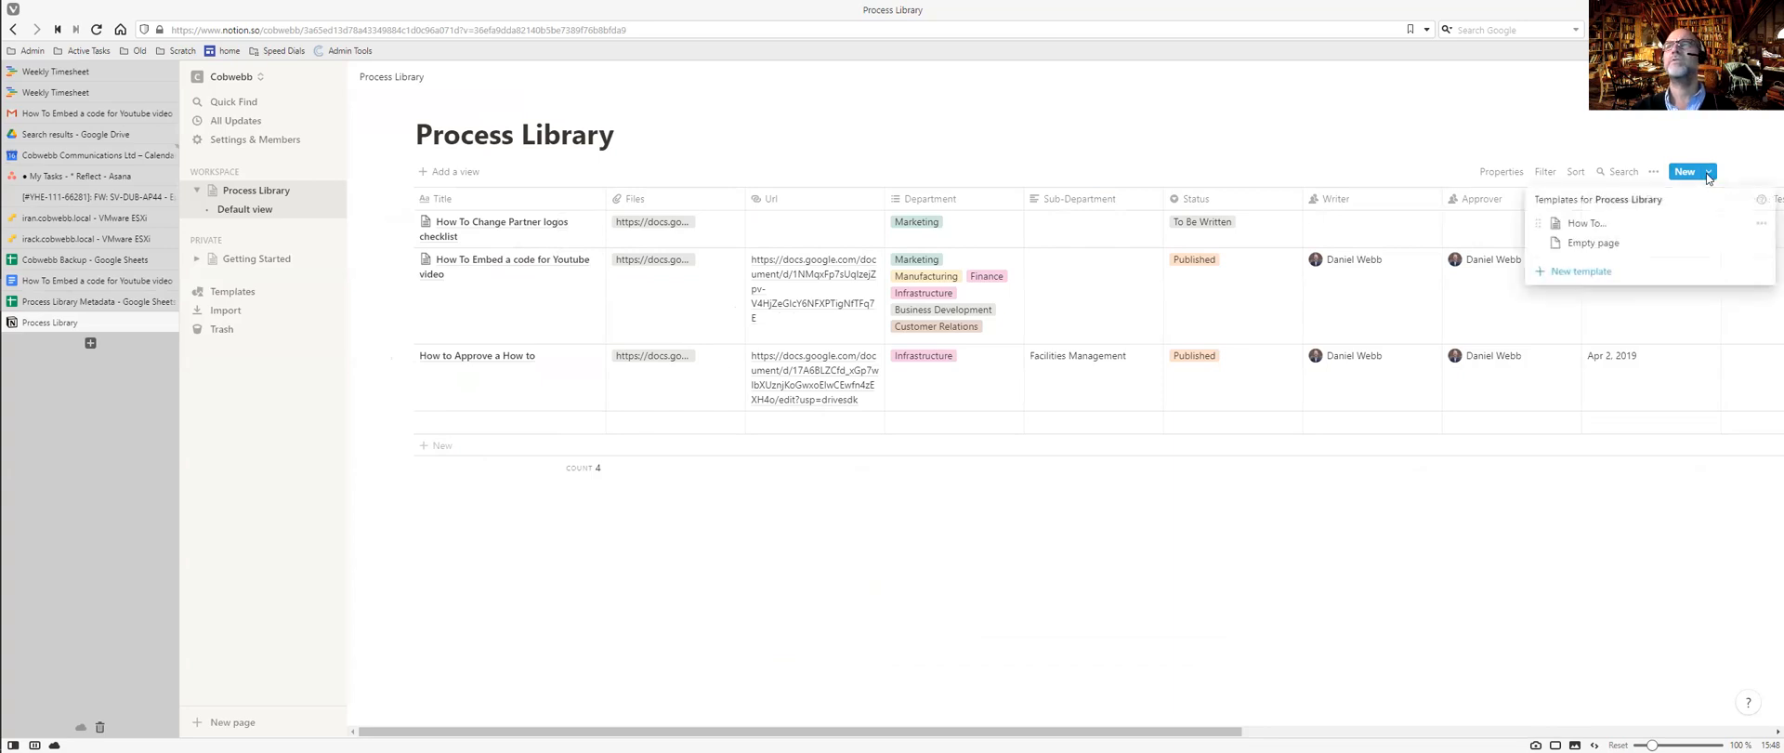
pyautogui.click(1579, 224)
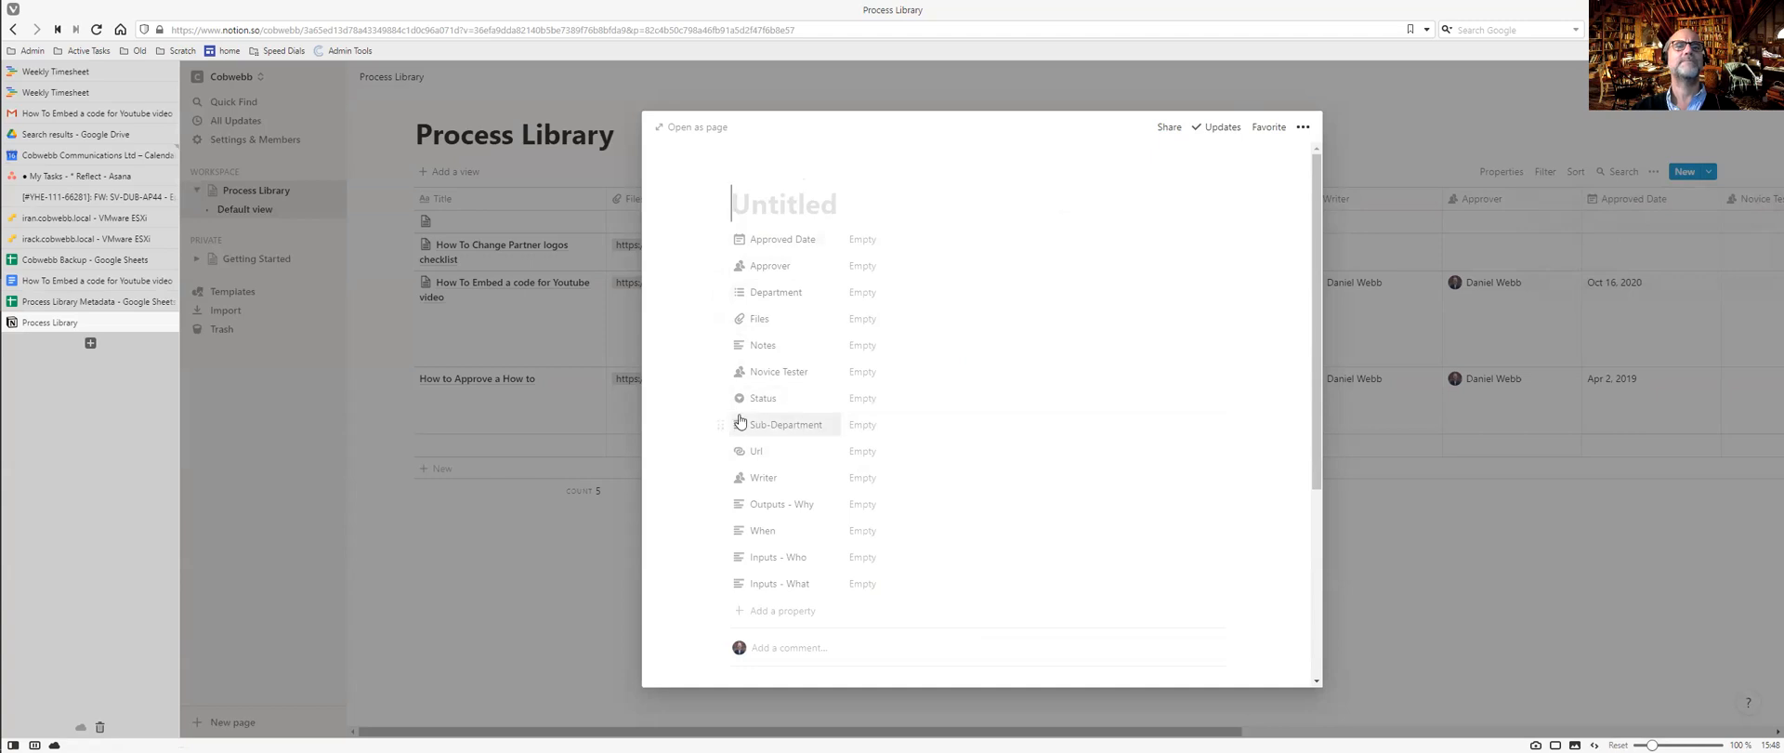
pyautogui.click(563, 635)
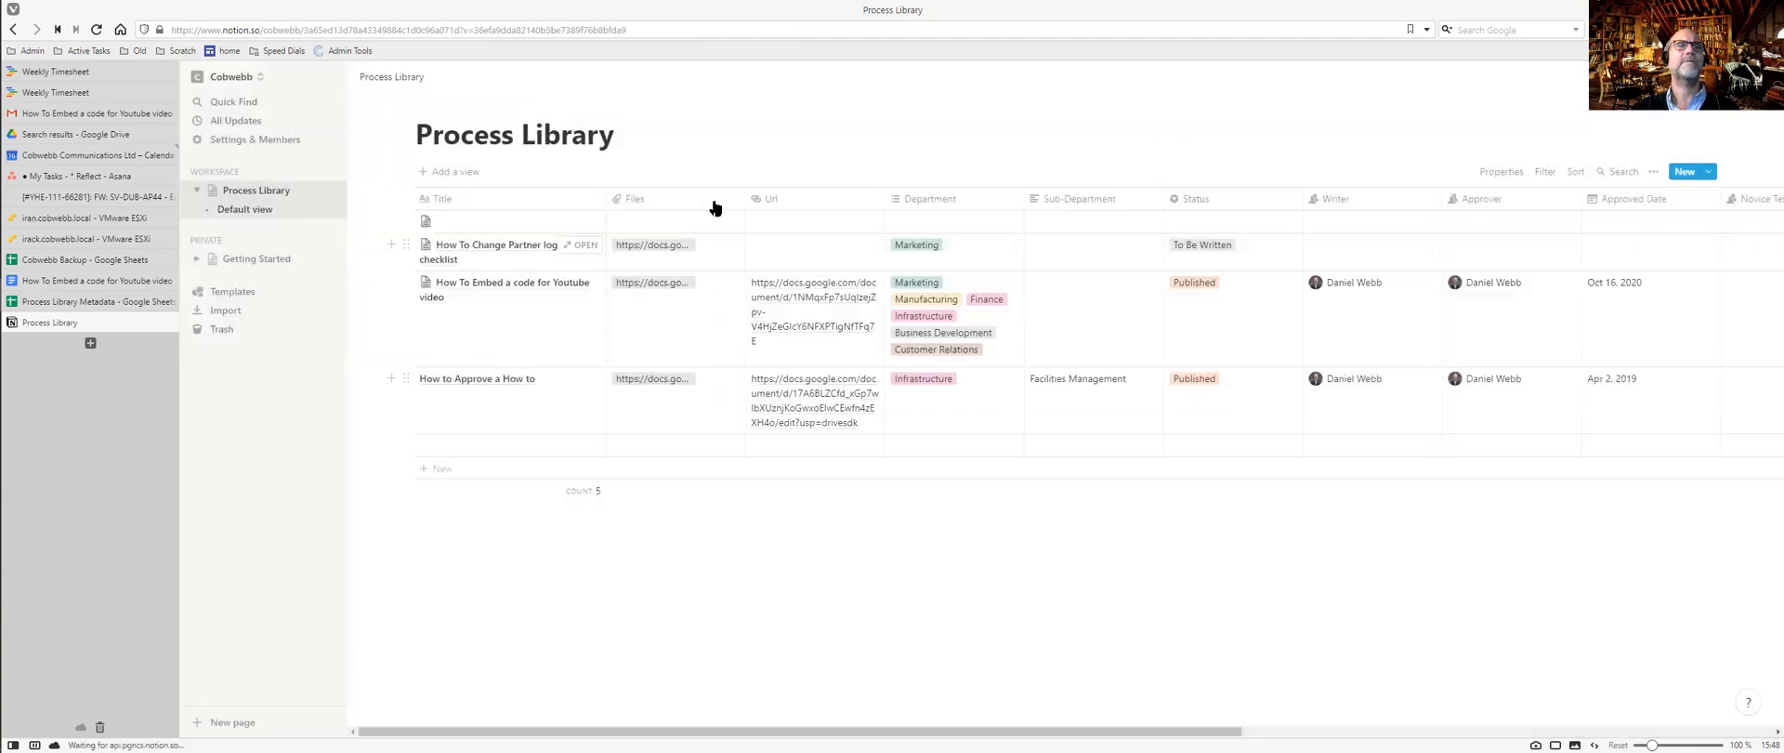
# Prefix the Url column name with 'Google Drive' so it reads 'Google Drive Url'.
pyautogui.click(777, 199)
pyautogui.click(784, 226)
pyautogui.write('Google Drive Url')
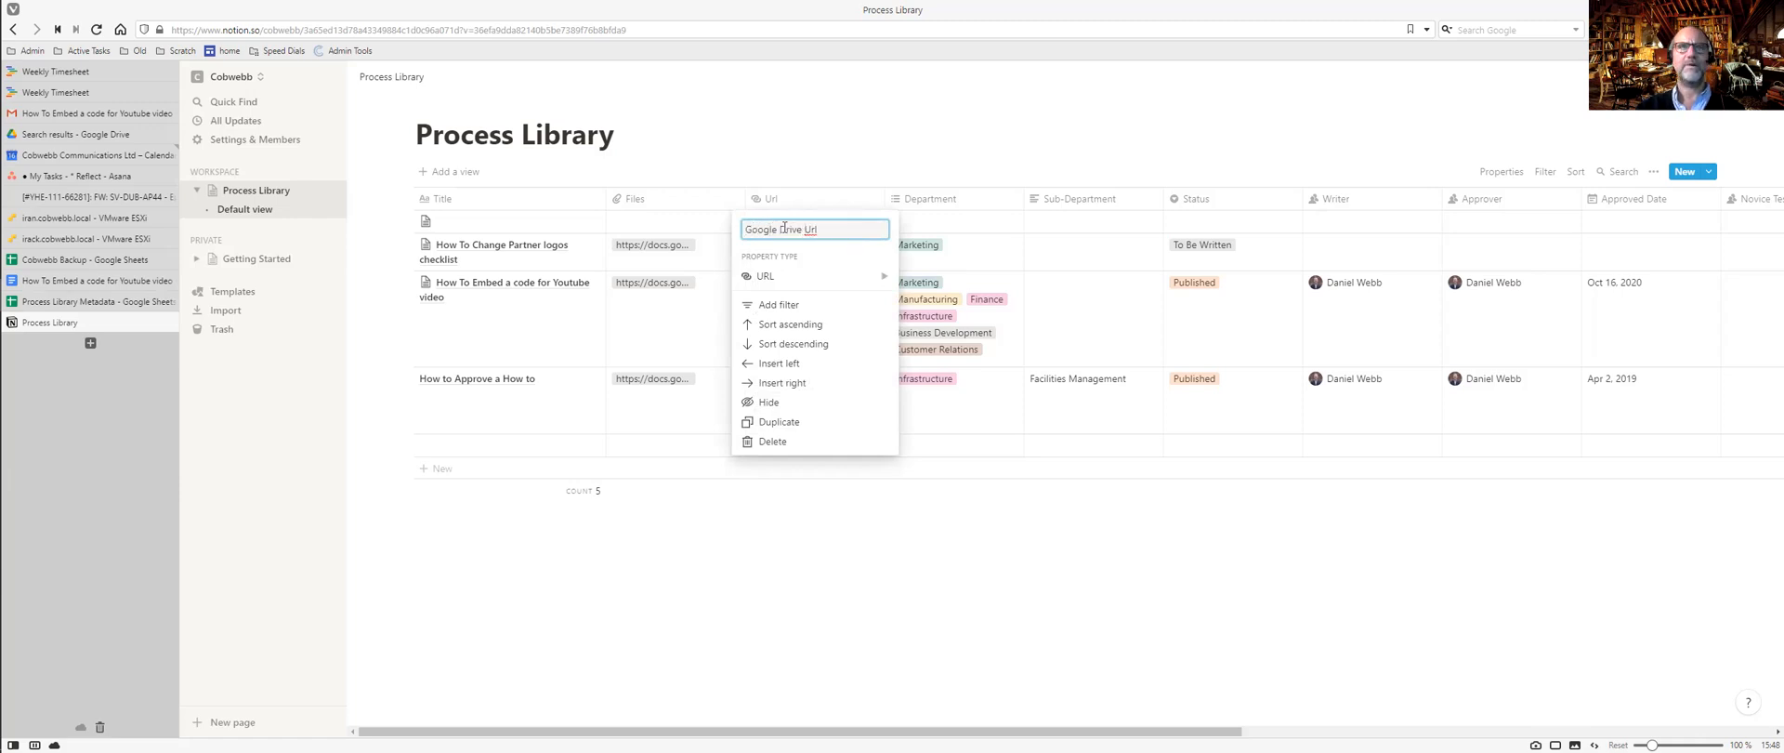
pyautogui.click(886, 554)
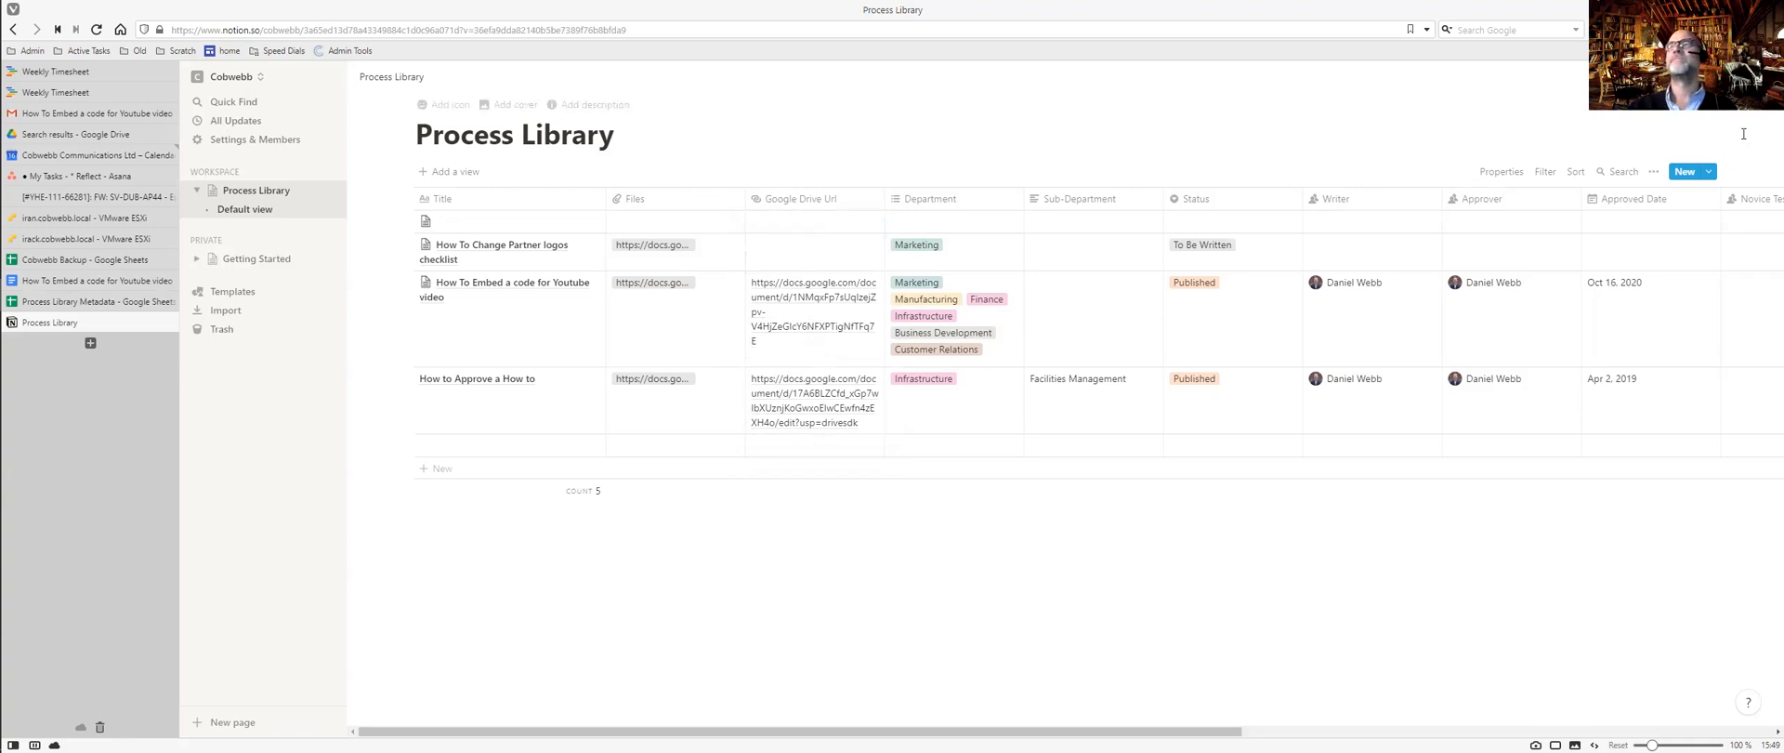
pyautogui.click(1654, 172)
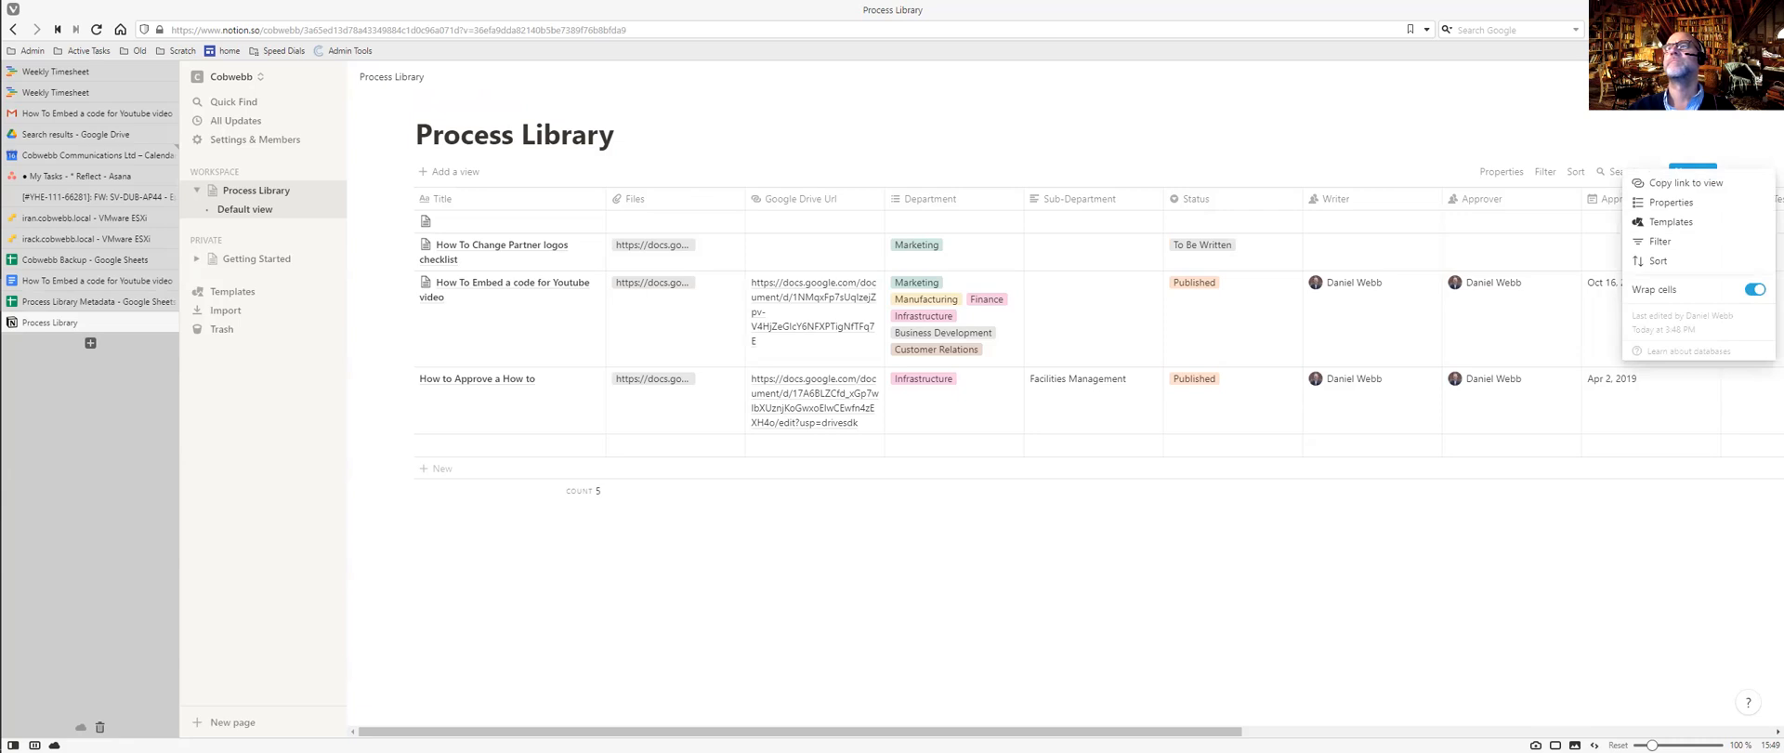
pyautogui.press('Escape')
pyautogui.click(1763, 78)
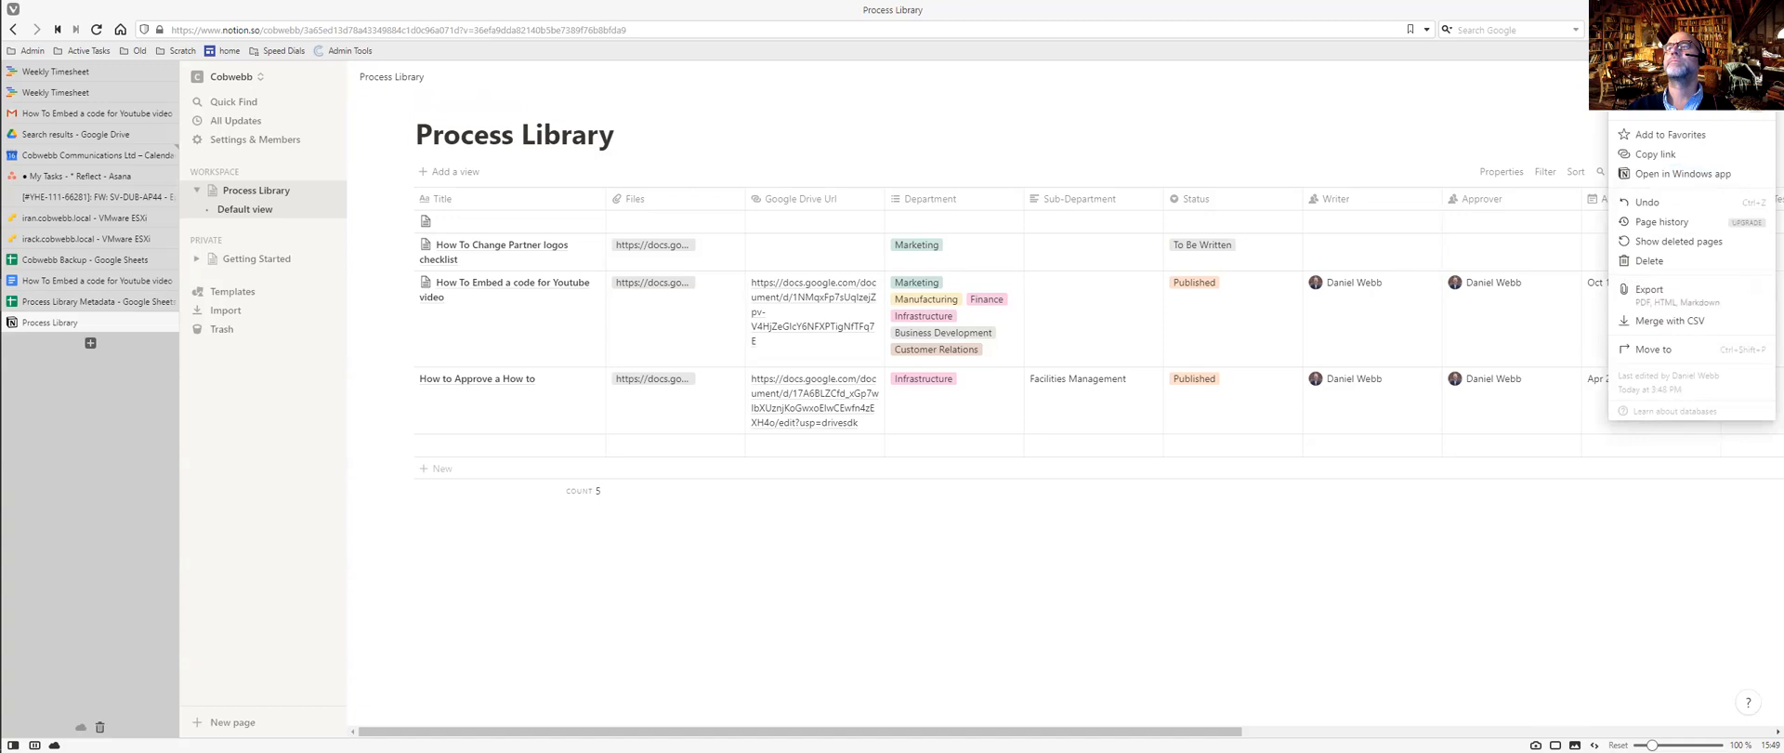
pyautogui.click(836, 131)
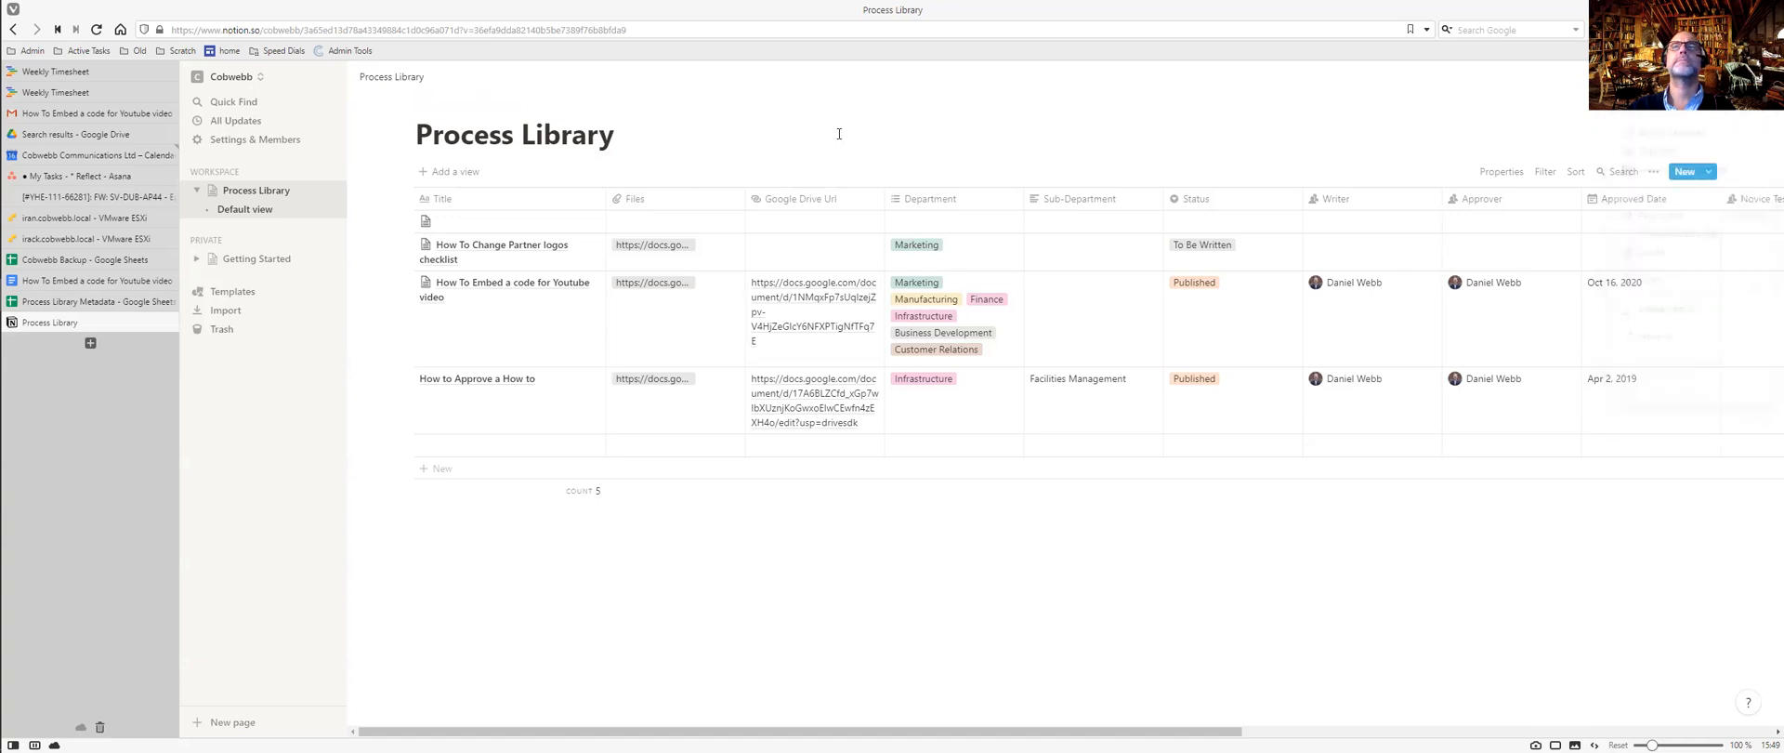
pyautogui.click(1505, 172)
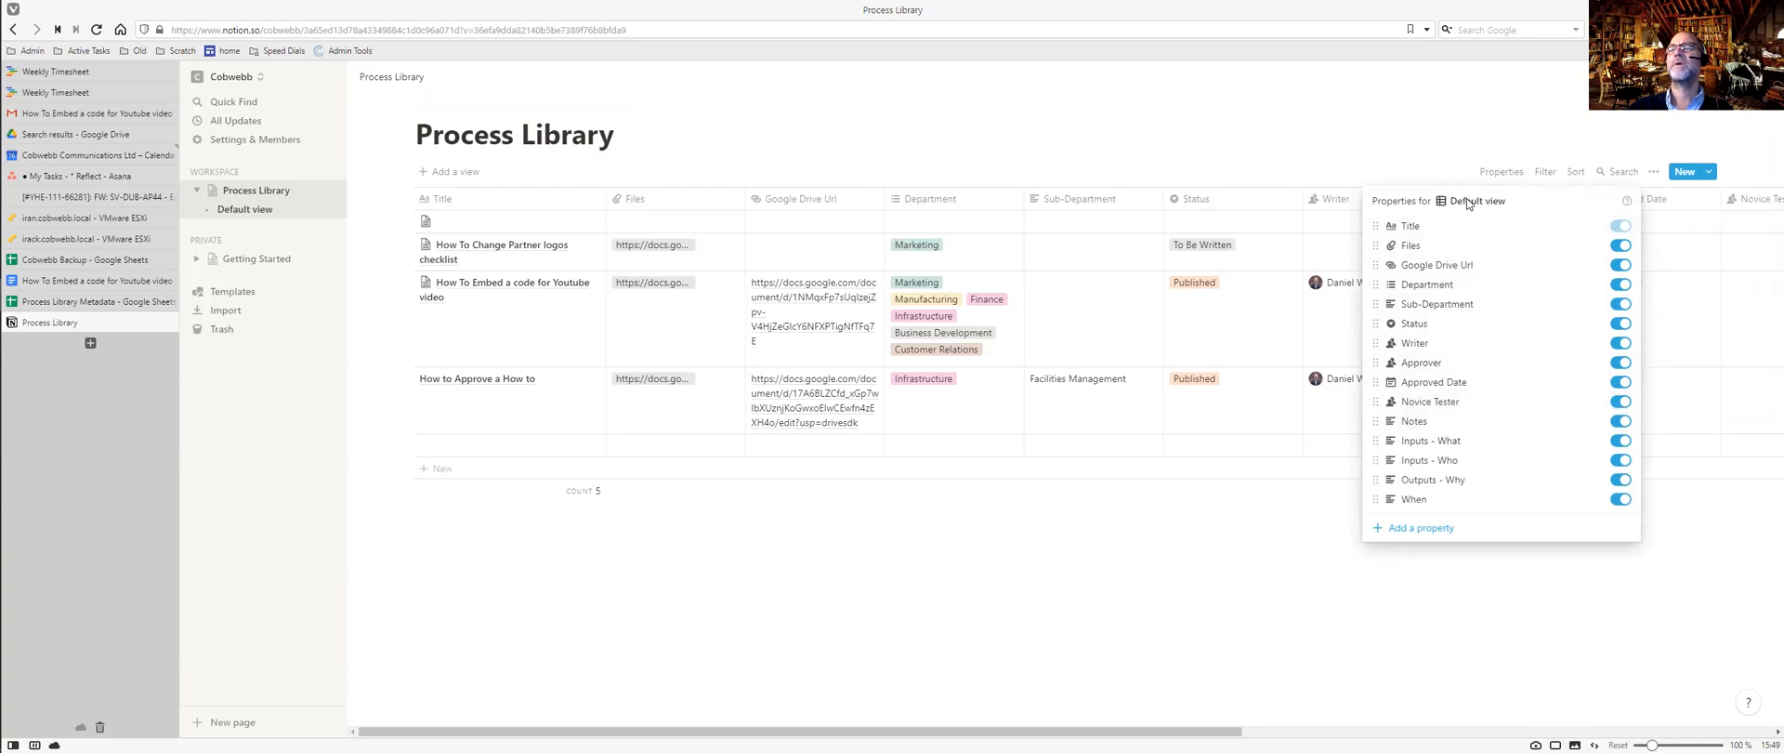
pyautogui.click(1546, 172)
pyautogui.click(1546, 172)
pyautogui.click(1654, 172)
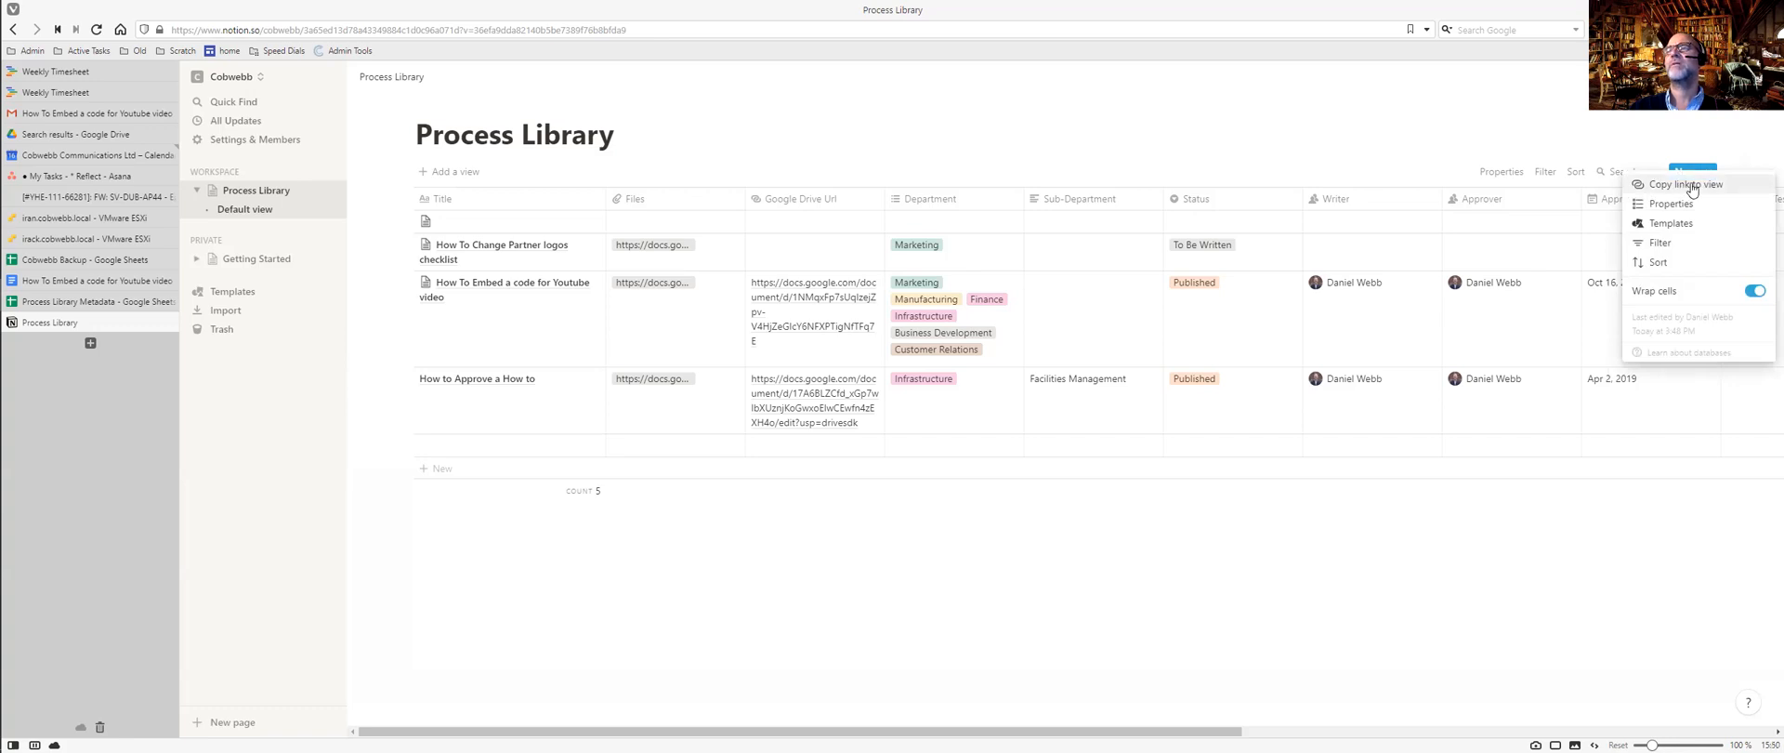
pyautogui.click(1615, 141)
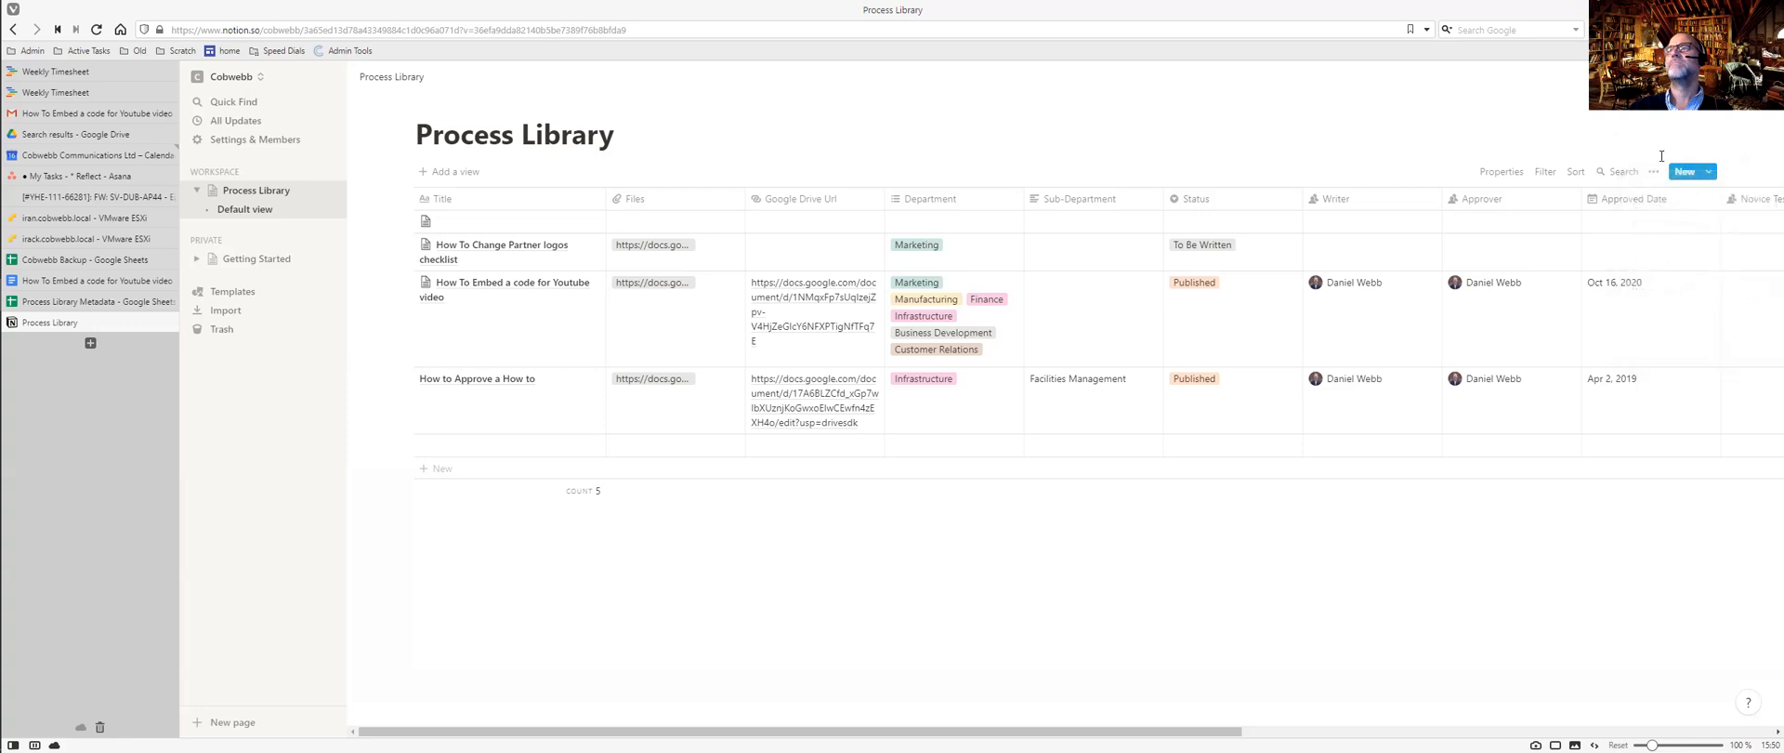
pyautogui.click(1709, 171)
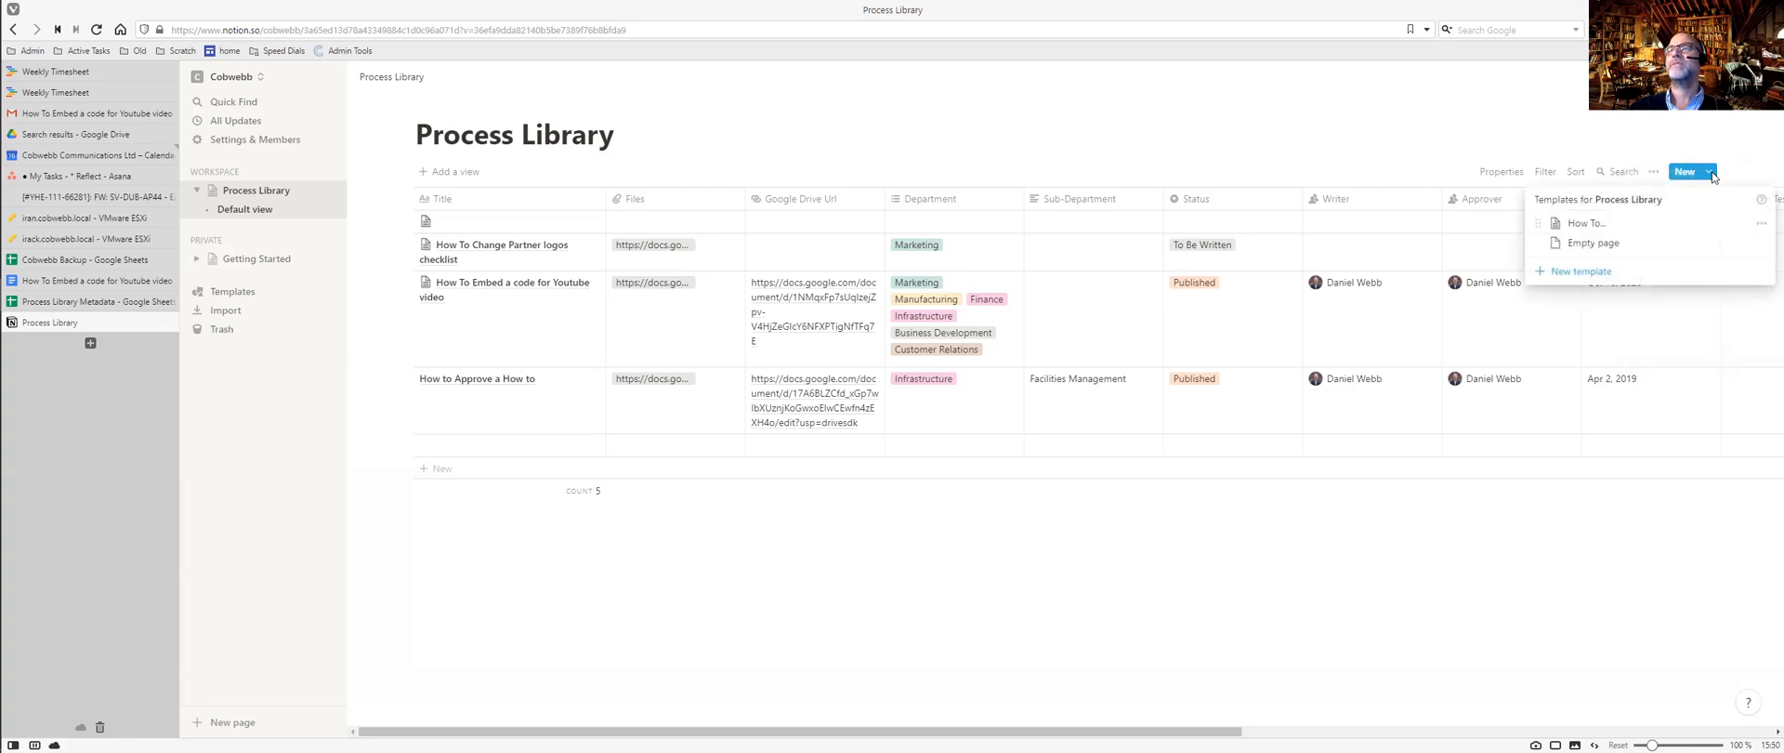
pyautogui.click(1528, 145)
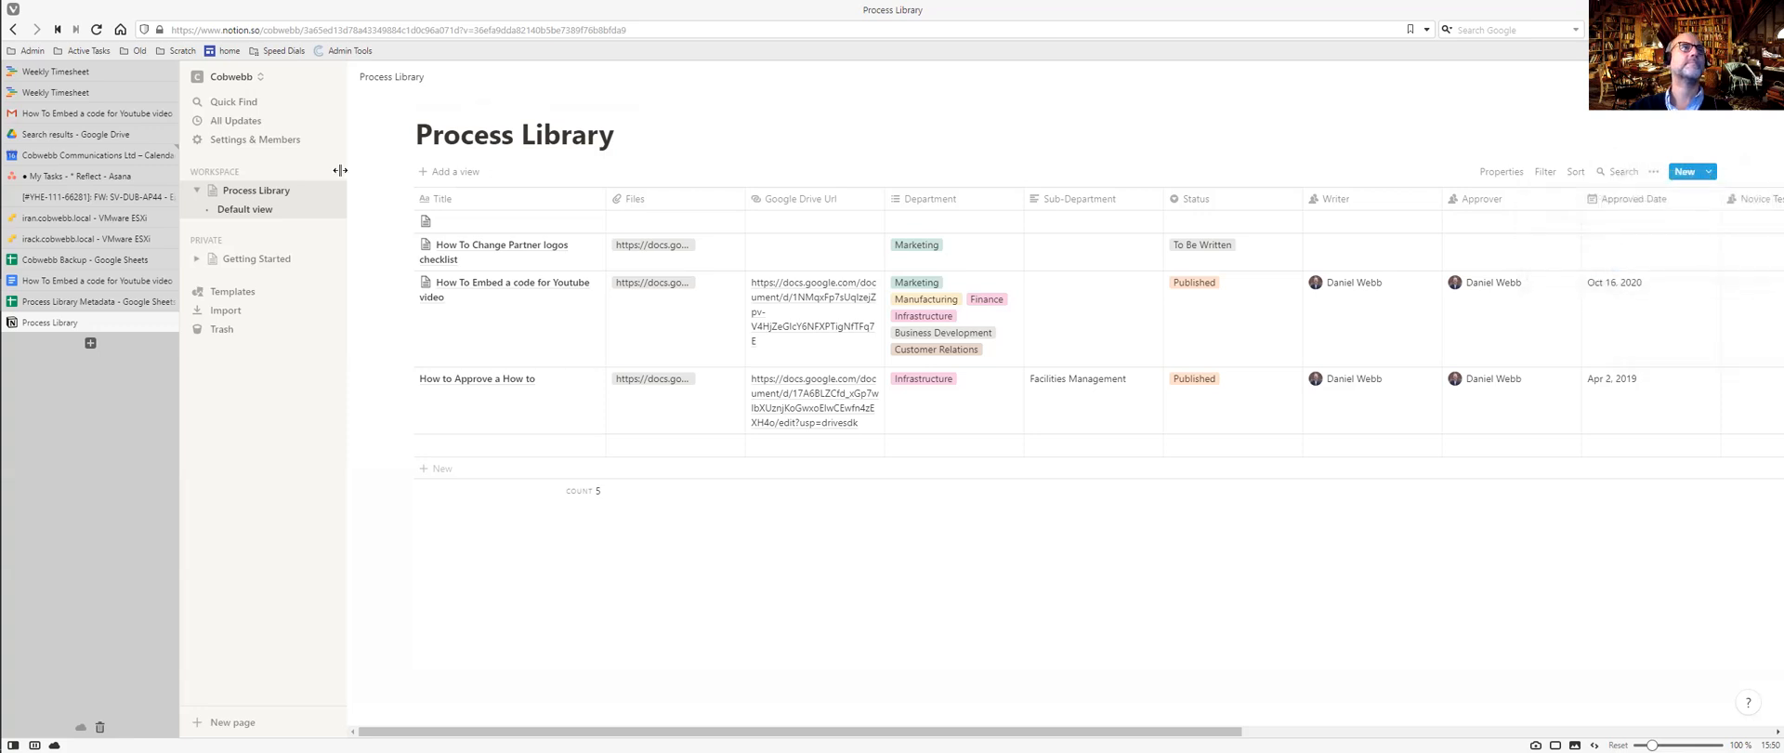
# Open Notion's Import panel, trying the Word and CSV sources but cancelling both file pickers.
pyautogui.click(227, 314)
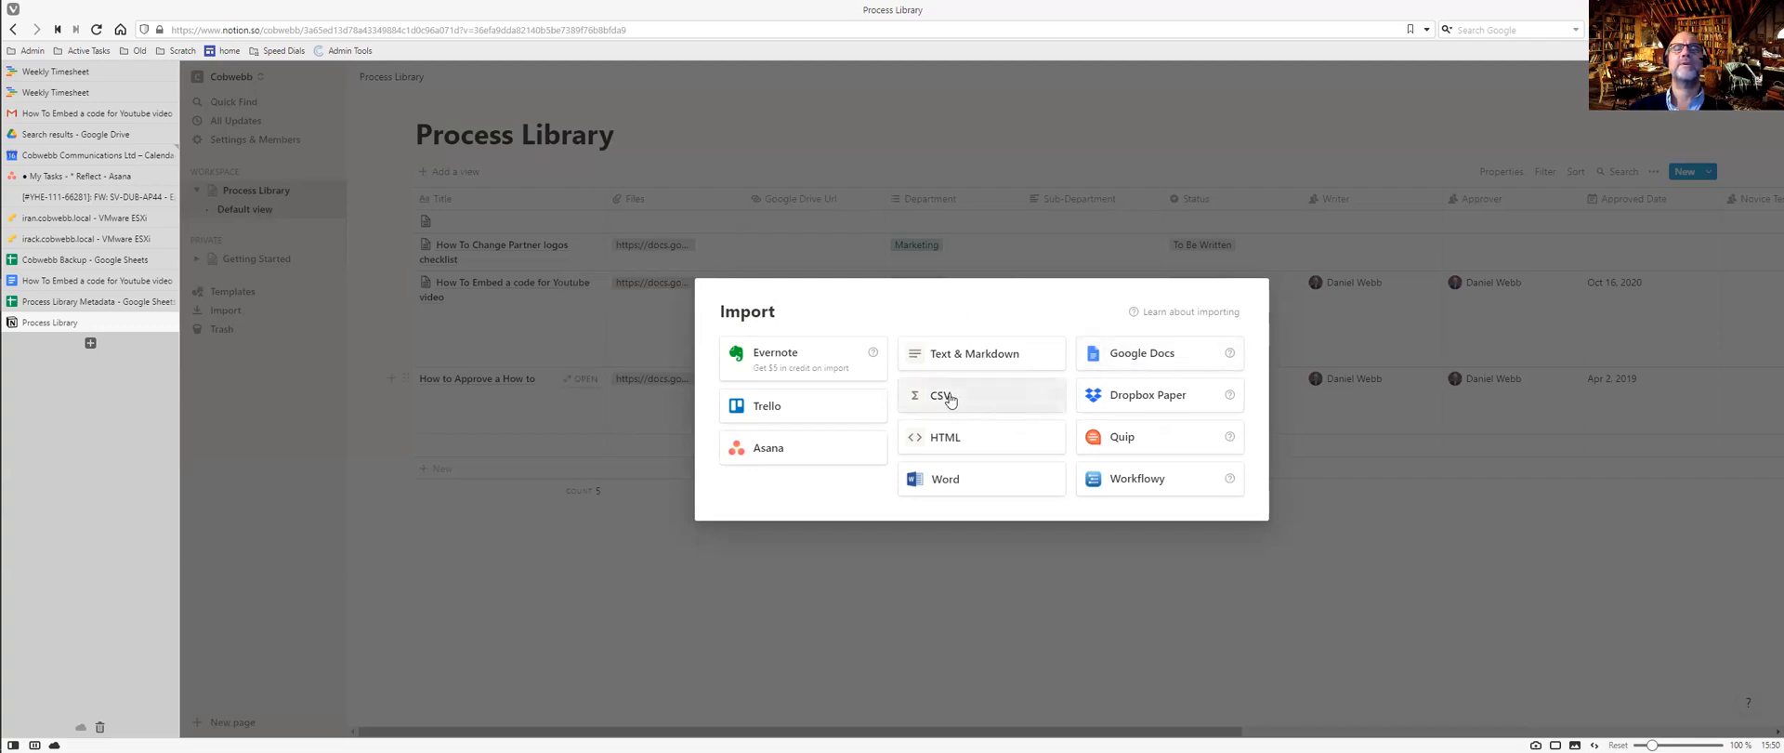
pyautogui.click(1175, 353)
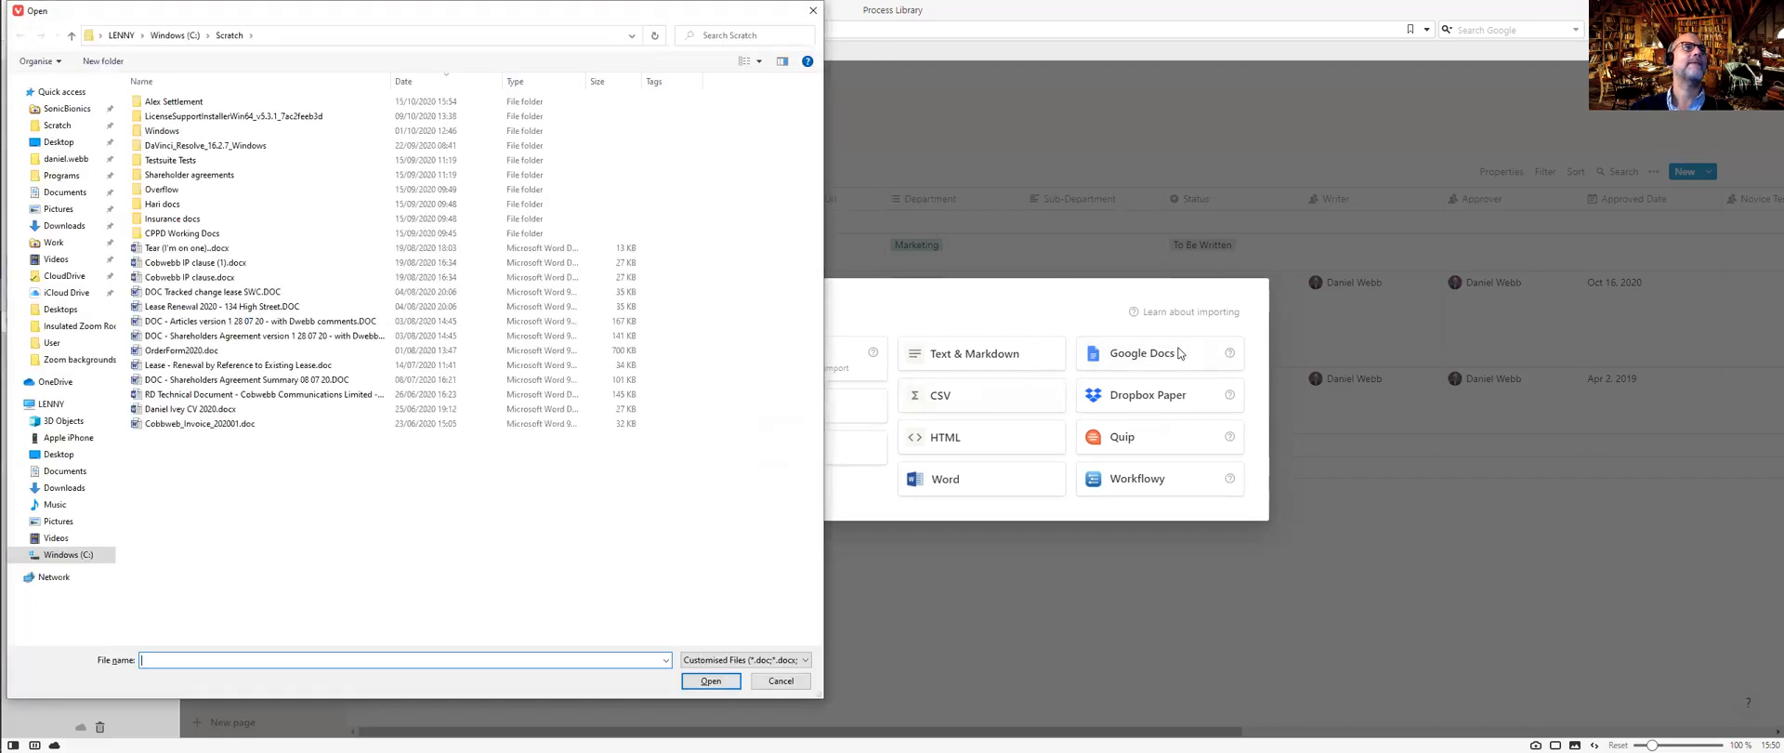
pyautogui.click(781, 681)
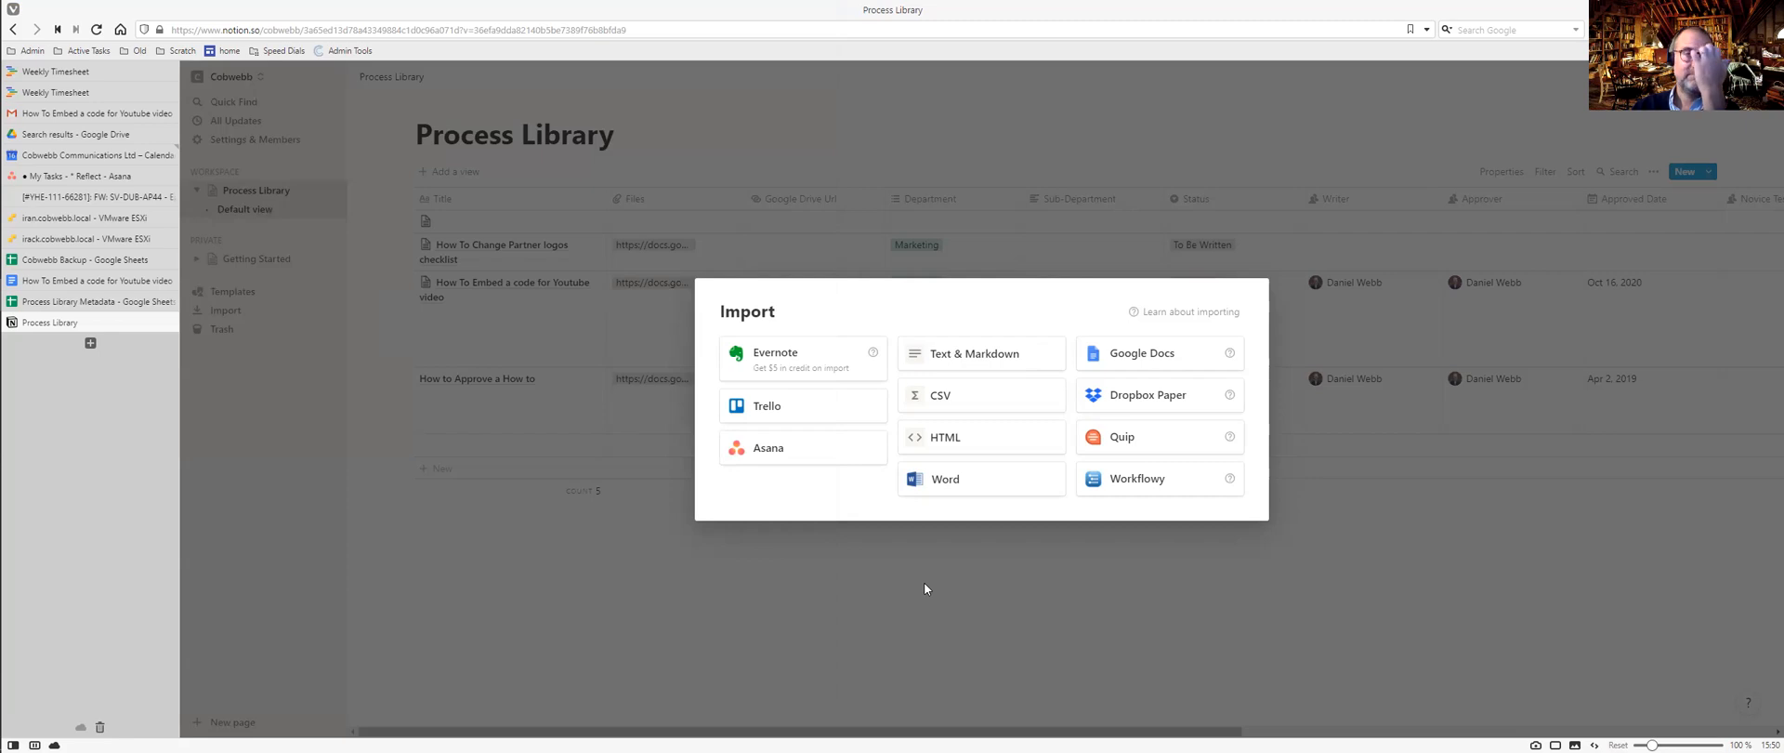
pyautogui.click(963, 395)
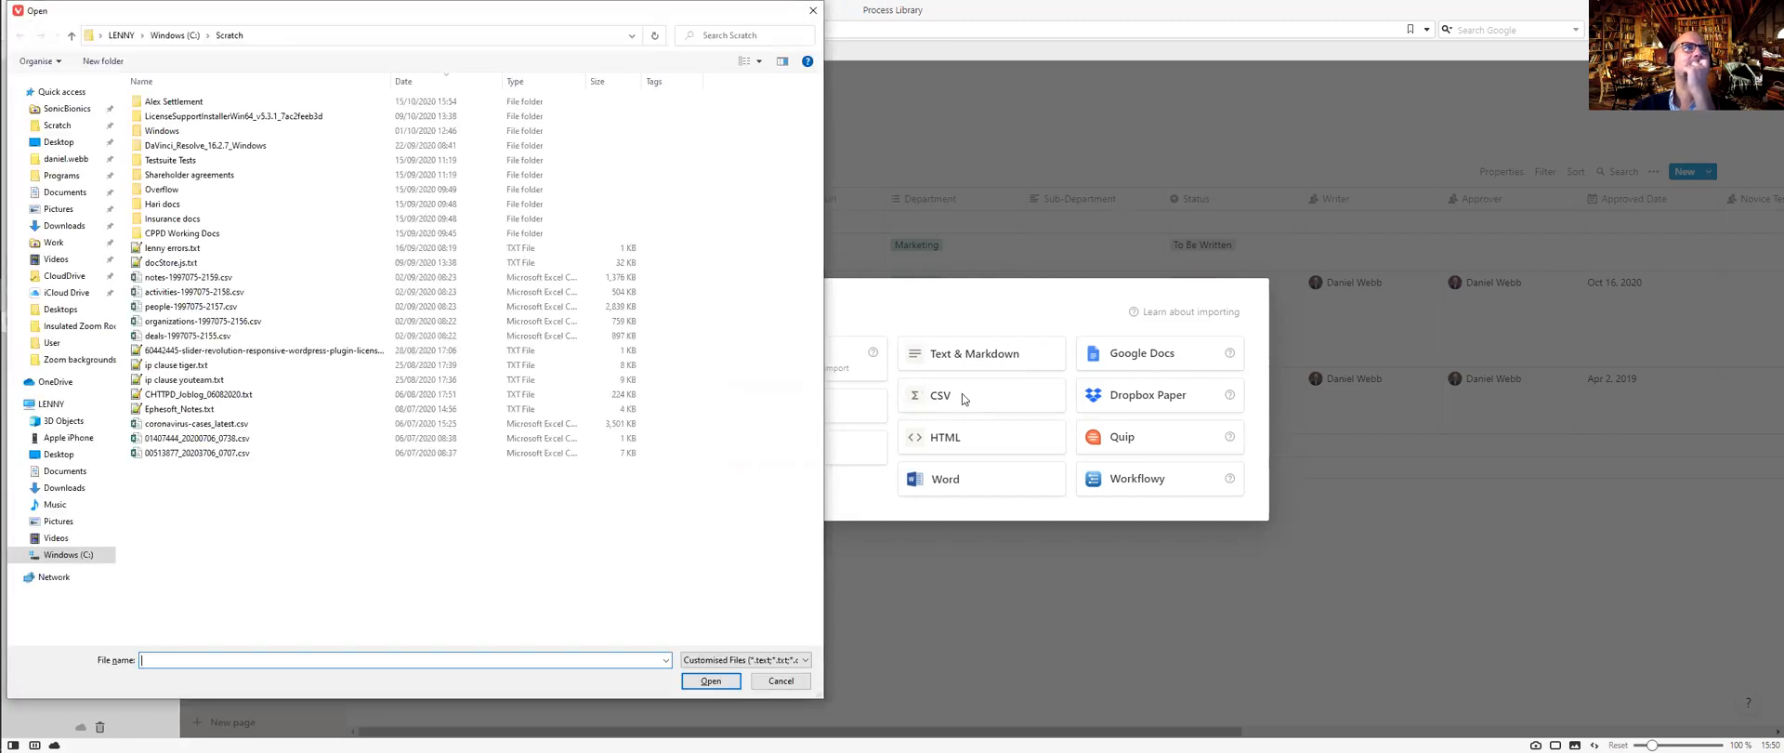
pyautogui.click(770, 682)
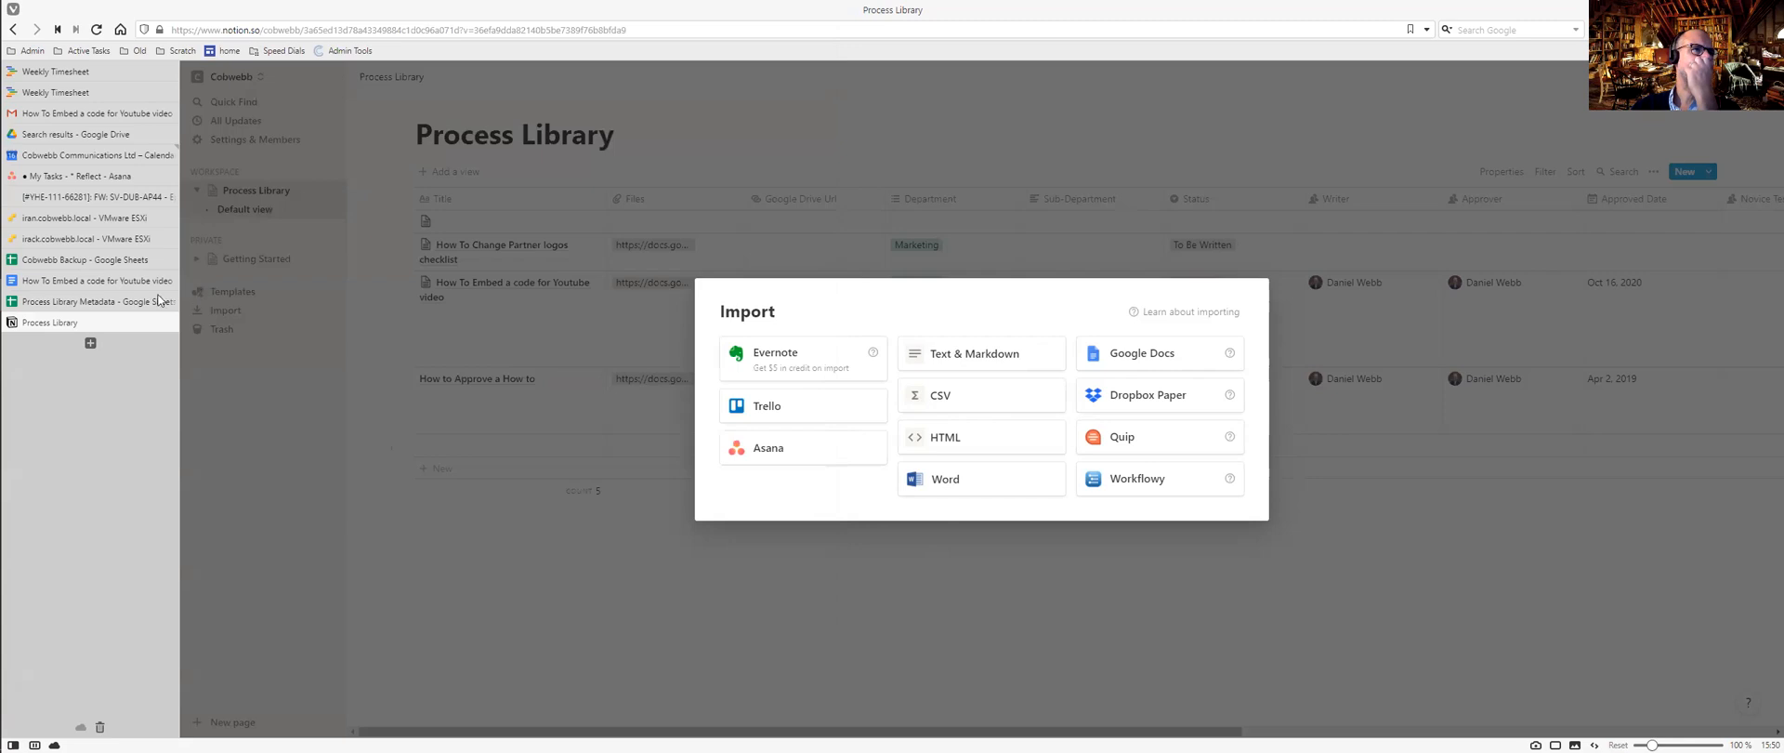
# Download the Processes Folders Data sheet as a CSV into the Scratch folder.
pyautogui.click(120, 300)
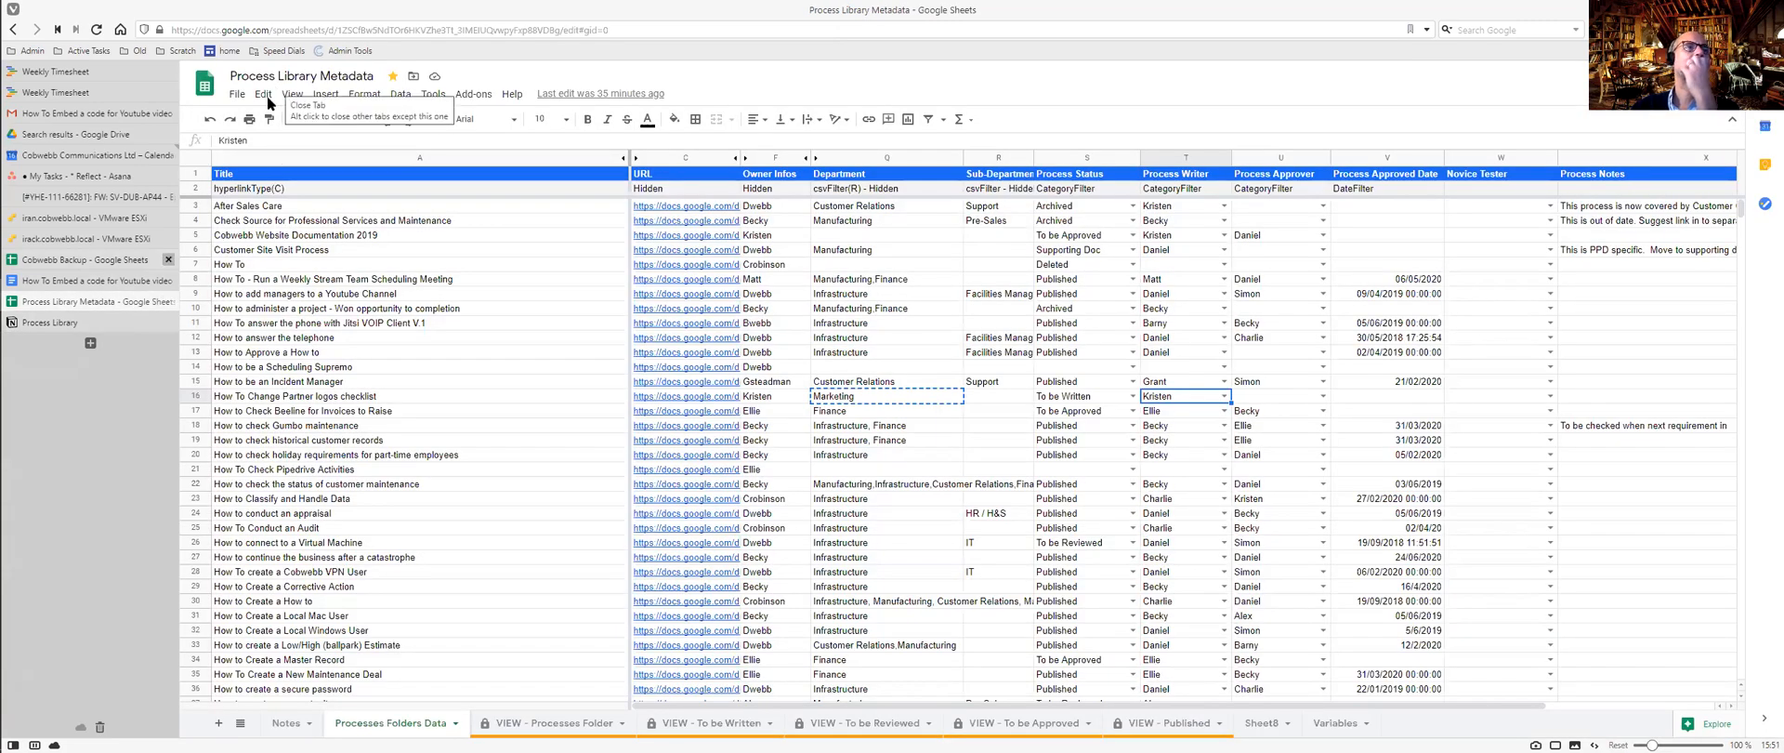
pyautogui.click(238, 96)
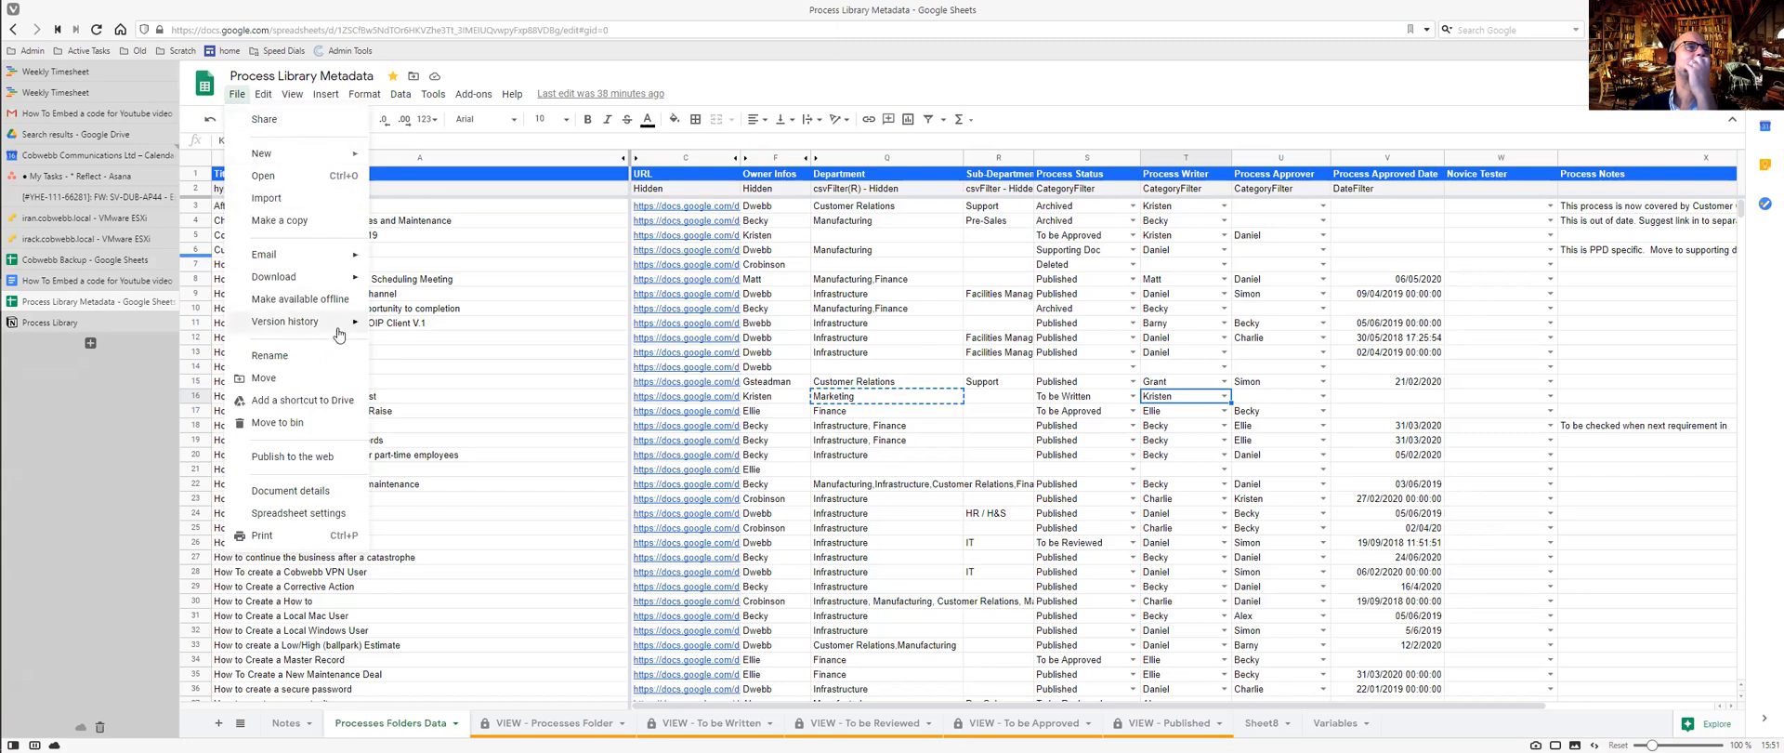
pyautogui.moveTo(331, 283)
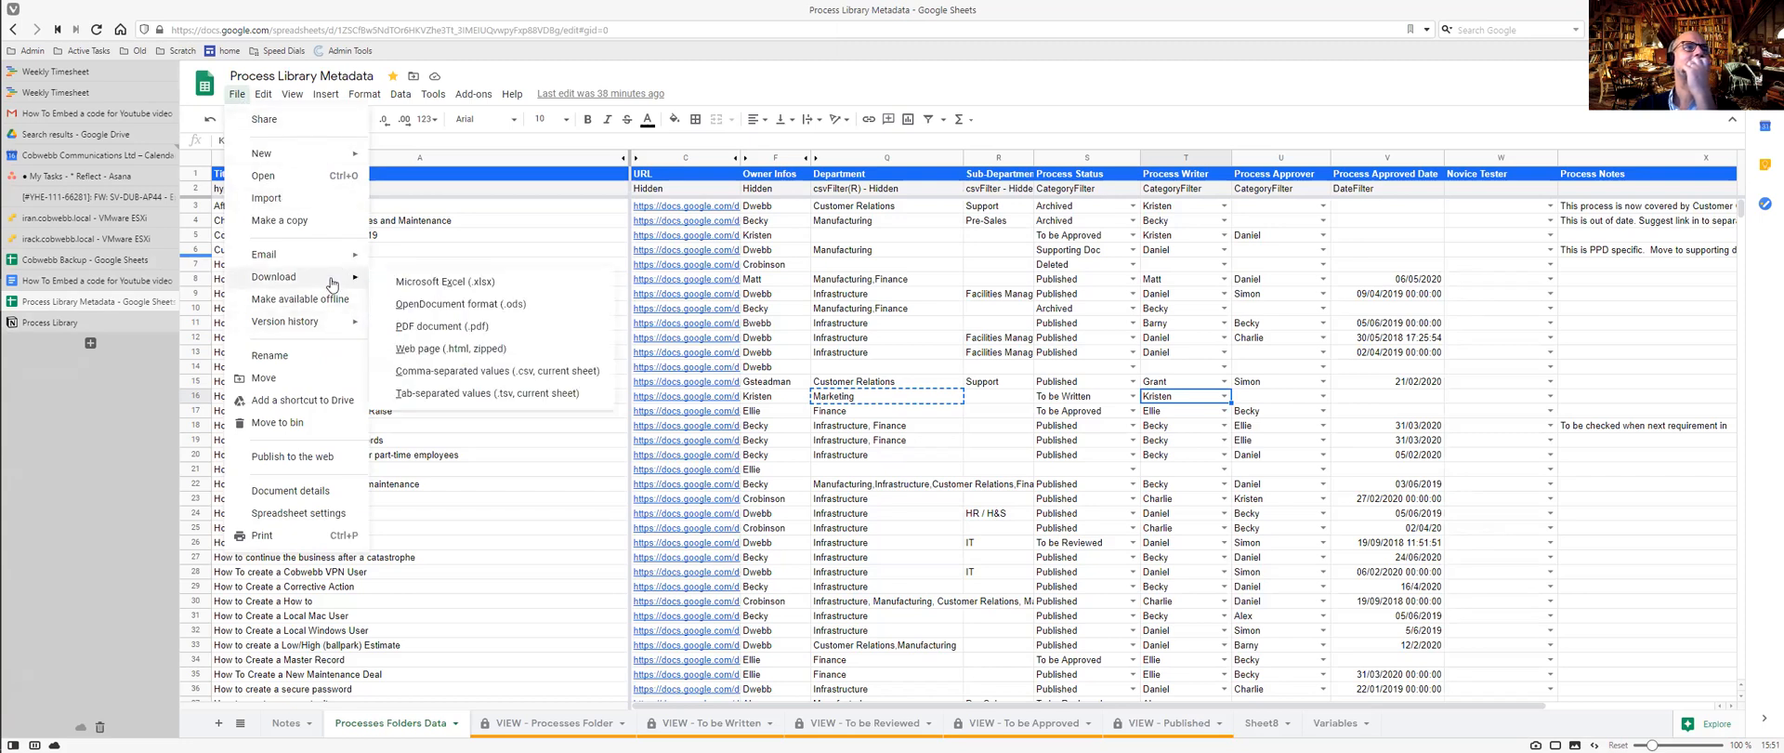
pyautogui.click(431, 371)
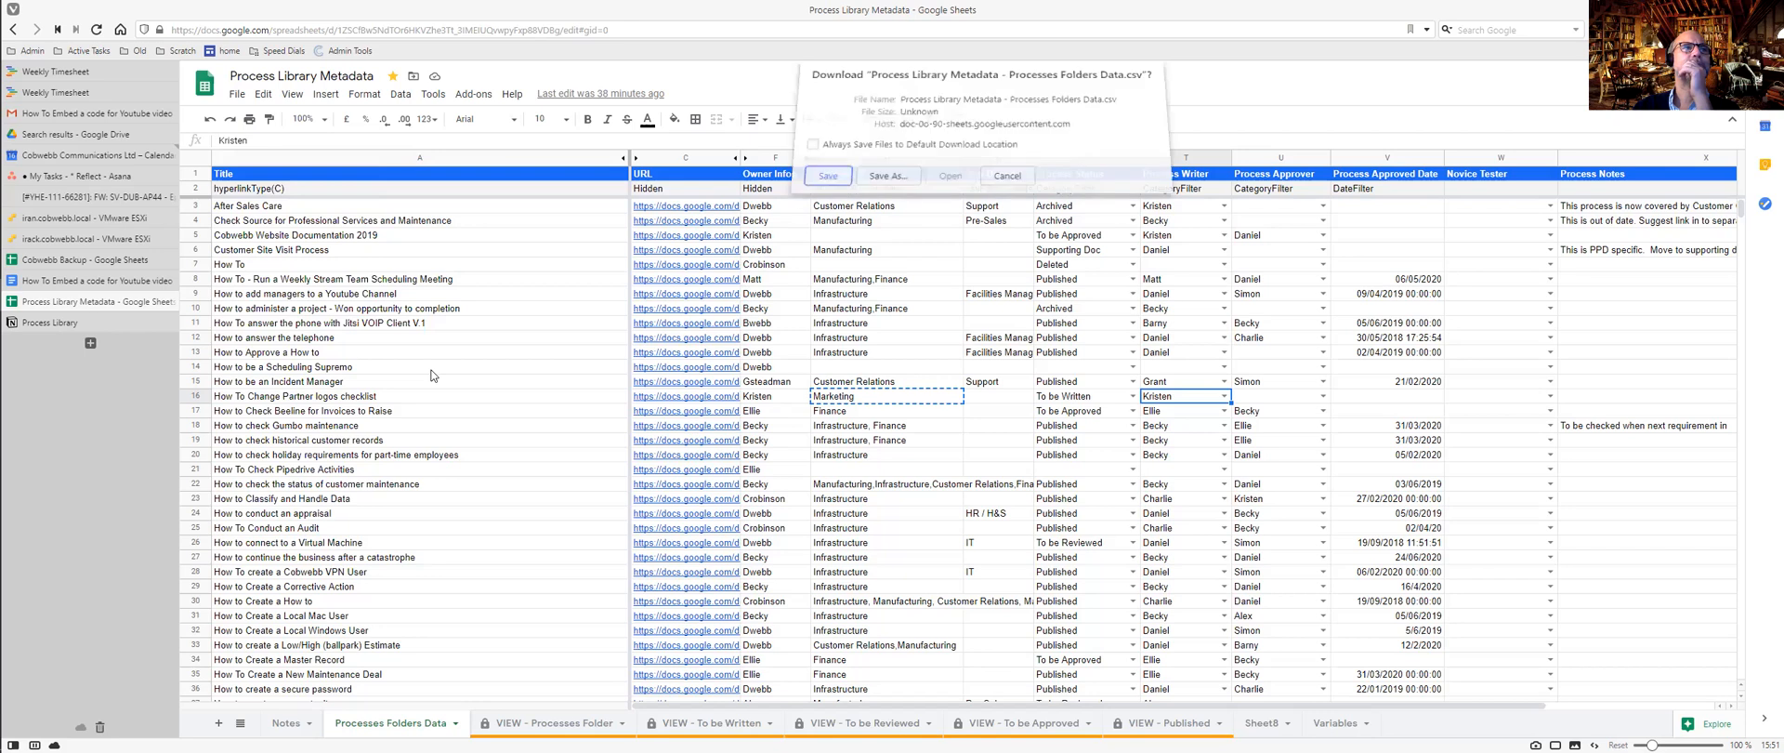
pyautogui.click(897, 189)
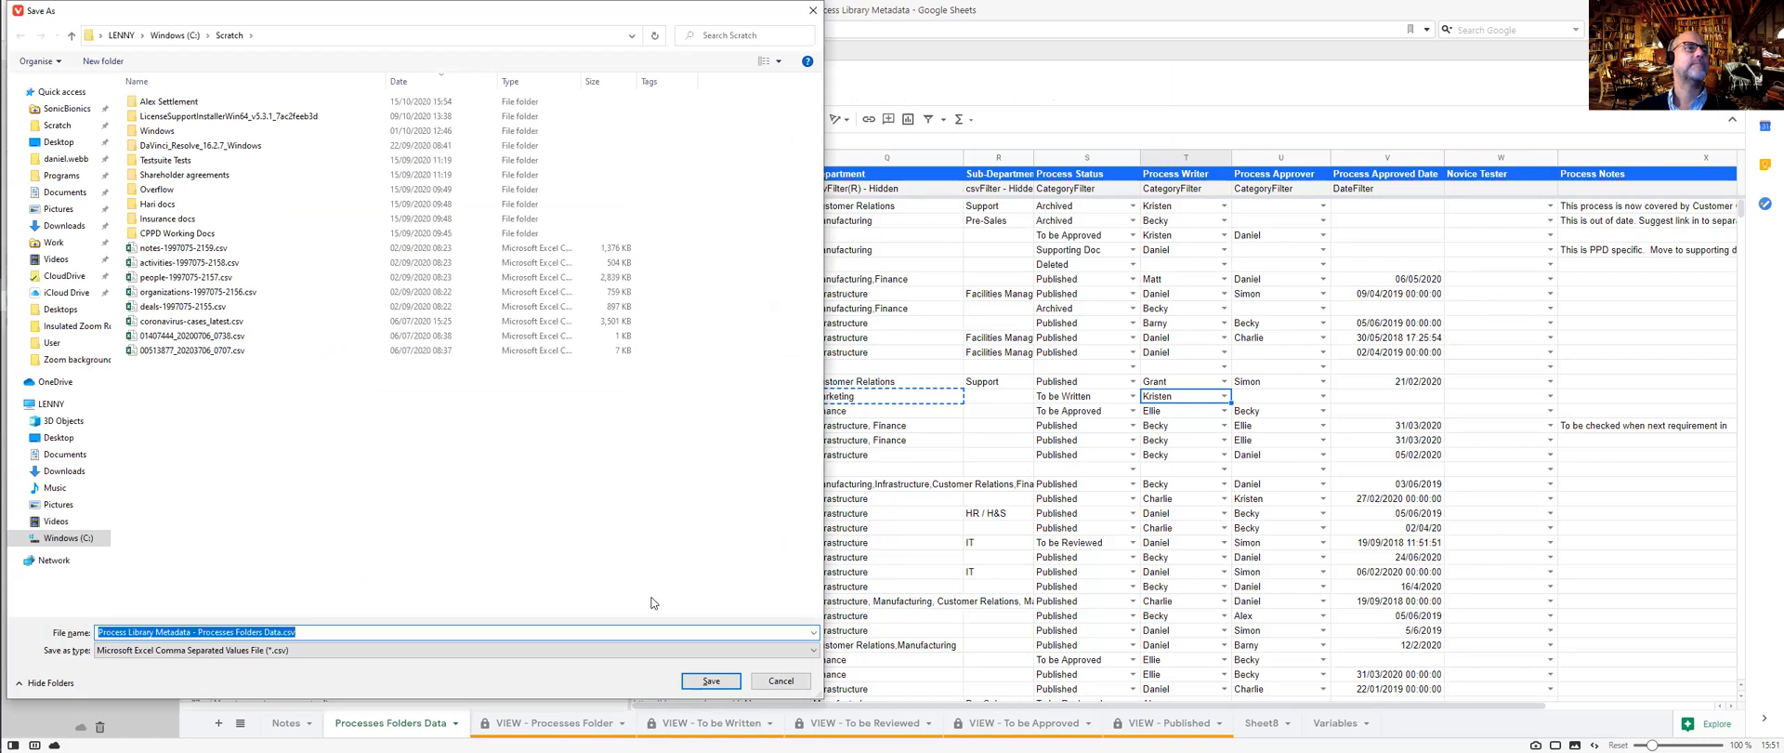
pyautogui.click(723, 683)
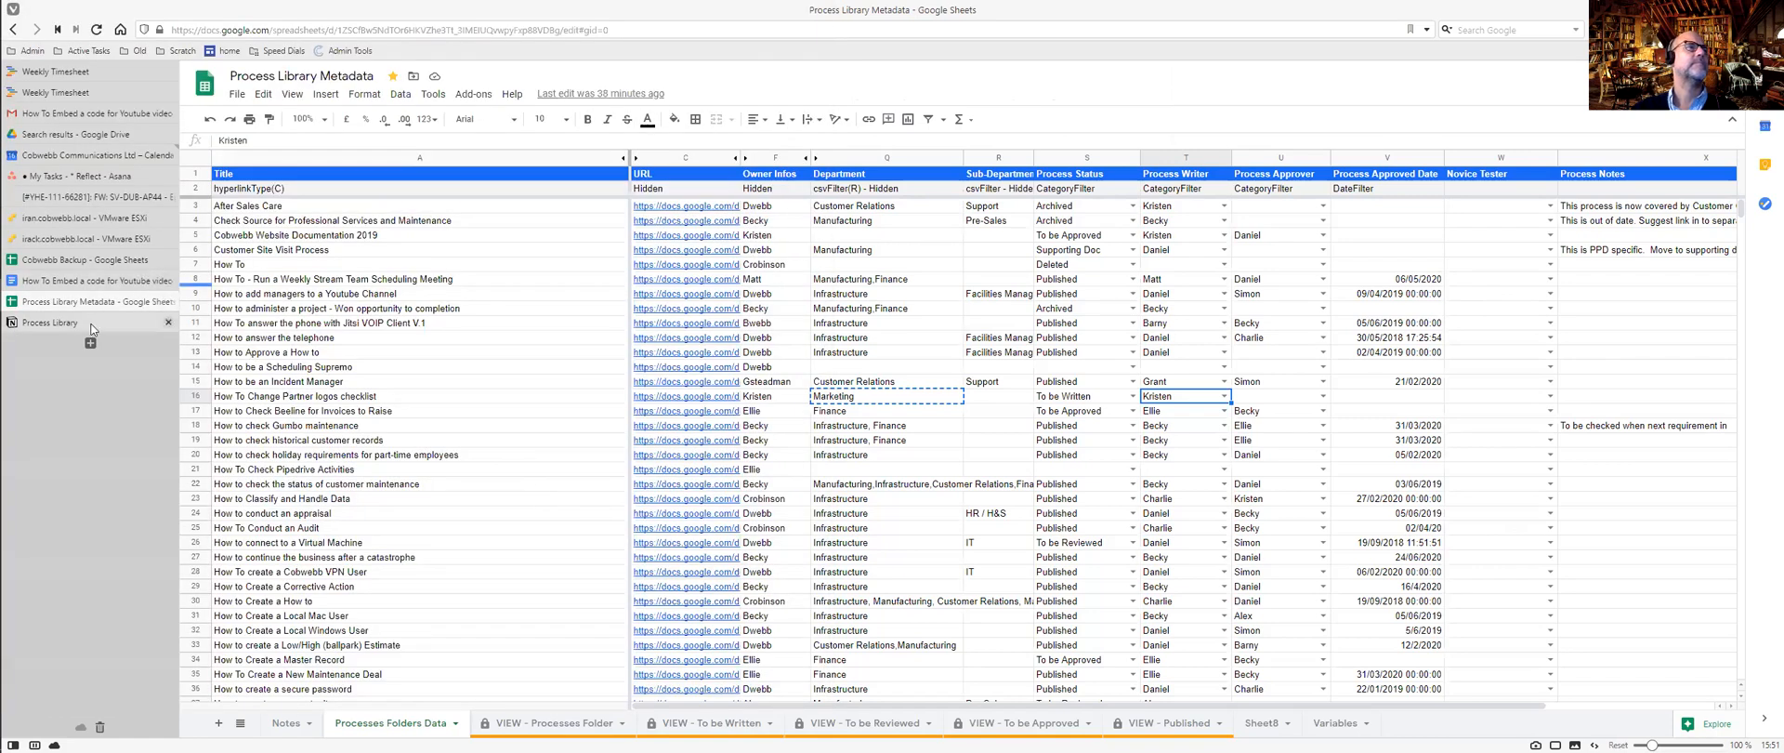
pyautogui.click(92, 325)
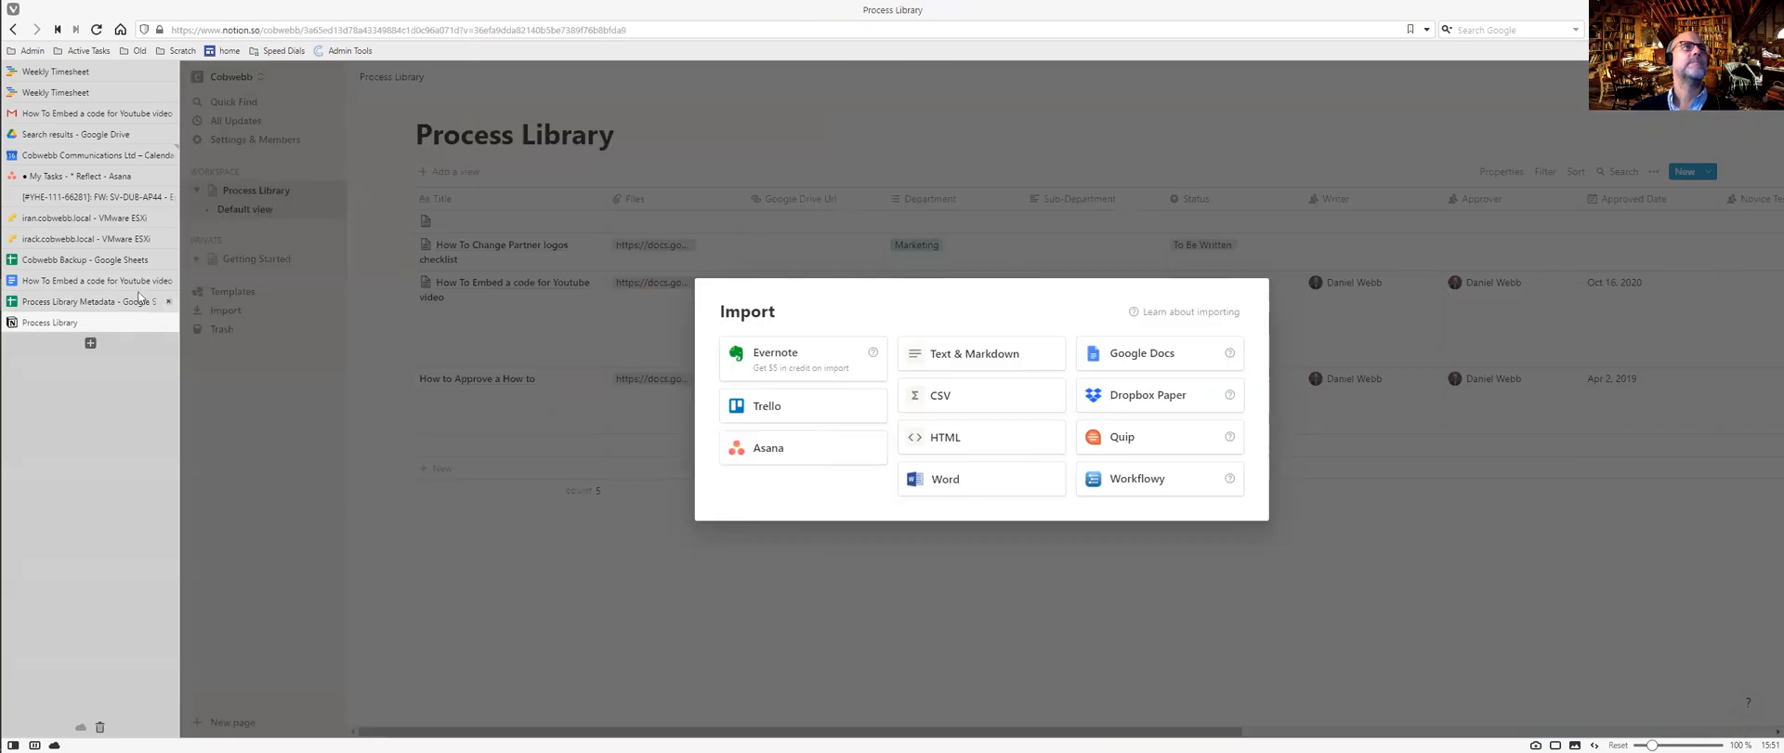
# Import 'Process Library Metadata - Processes Folders Data.csv' through Notion's CSV import option.
pyautogui.click(966, 401)
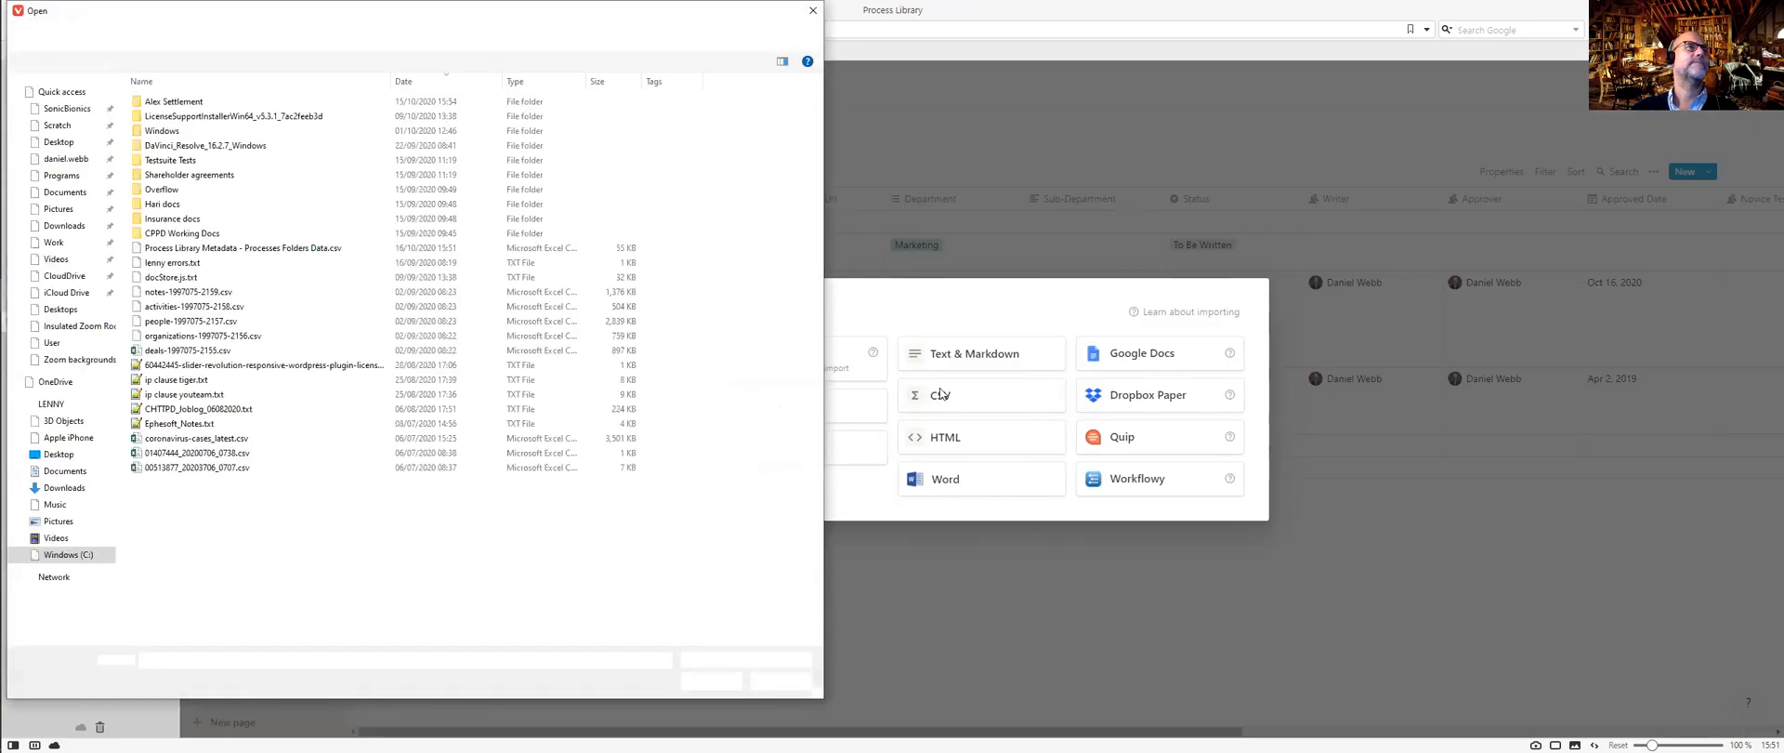
pyautogui.click(294, 249)
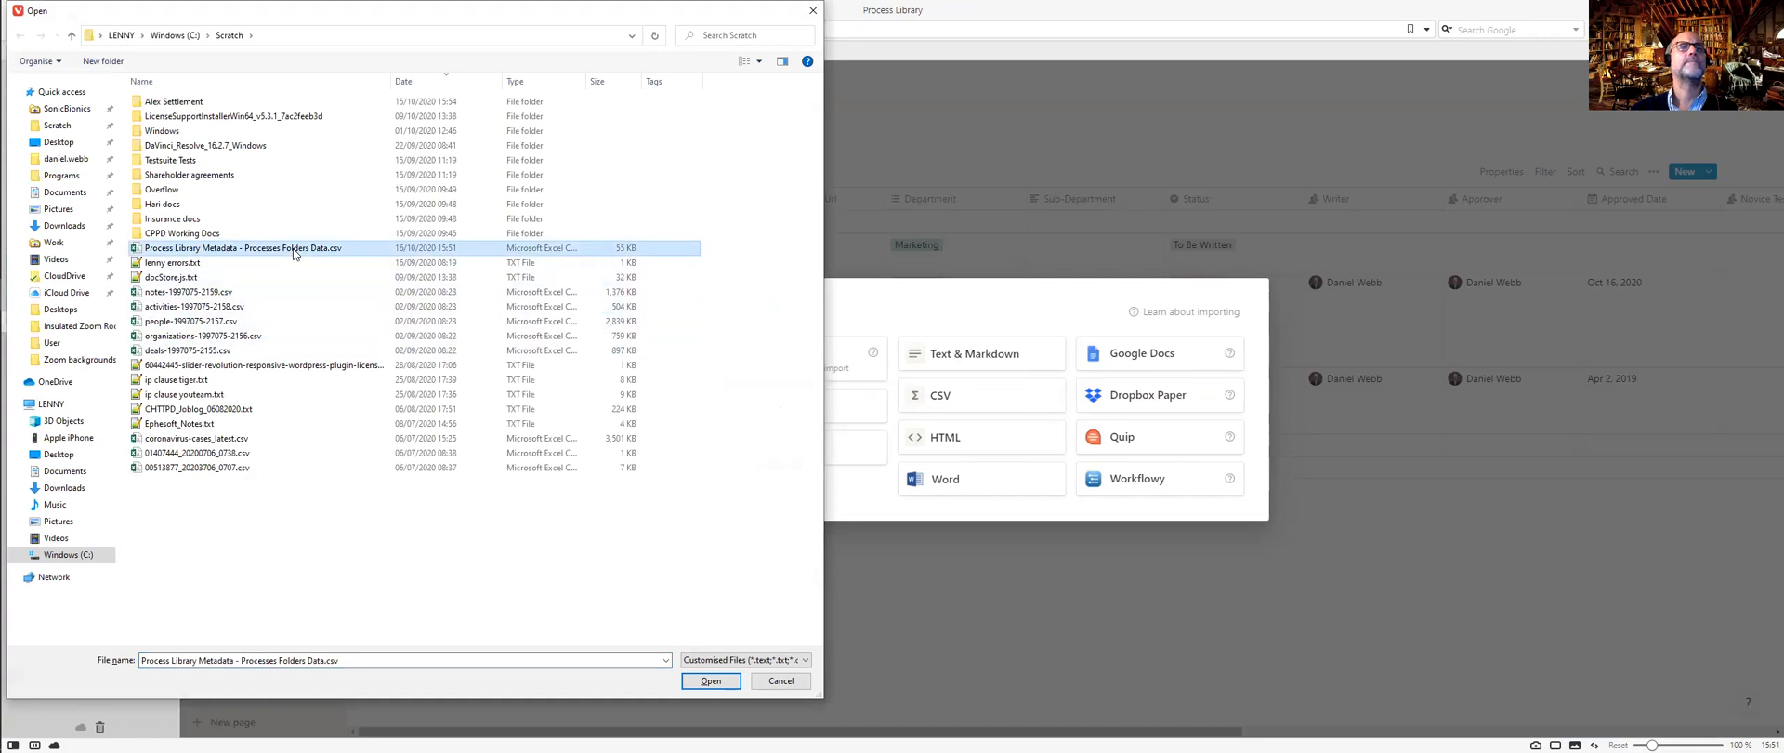
pyautogui.click(709, 681)
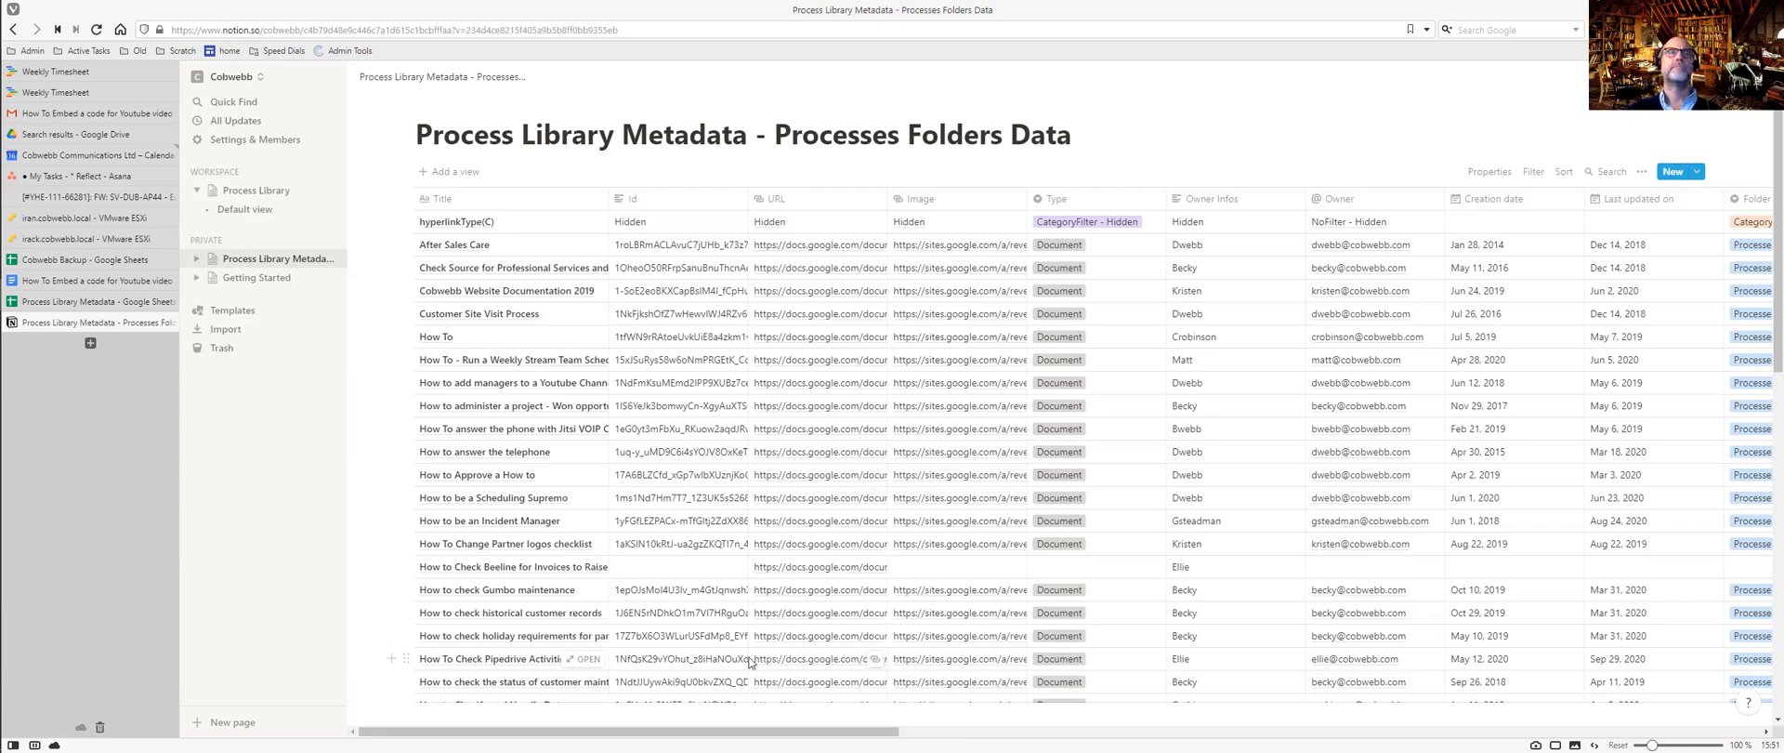
pyautogui.moveTo(739, 731); pyautogui.dragTo(1497, 731)
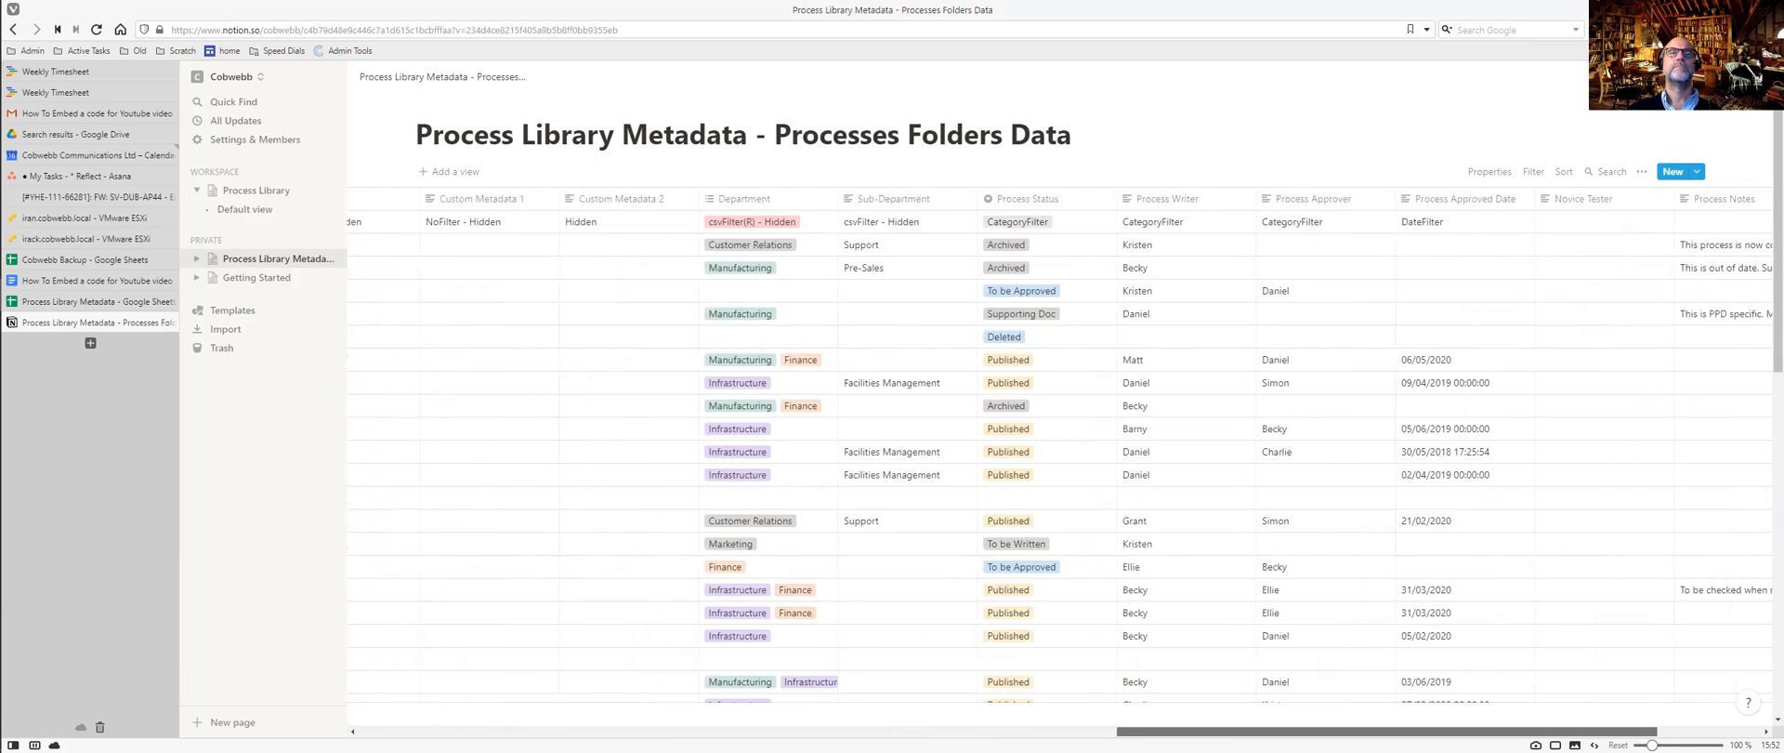
pyautogui.click(779, 246)
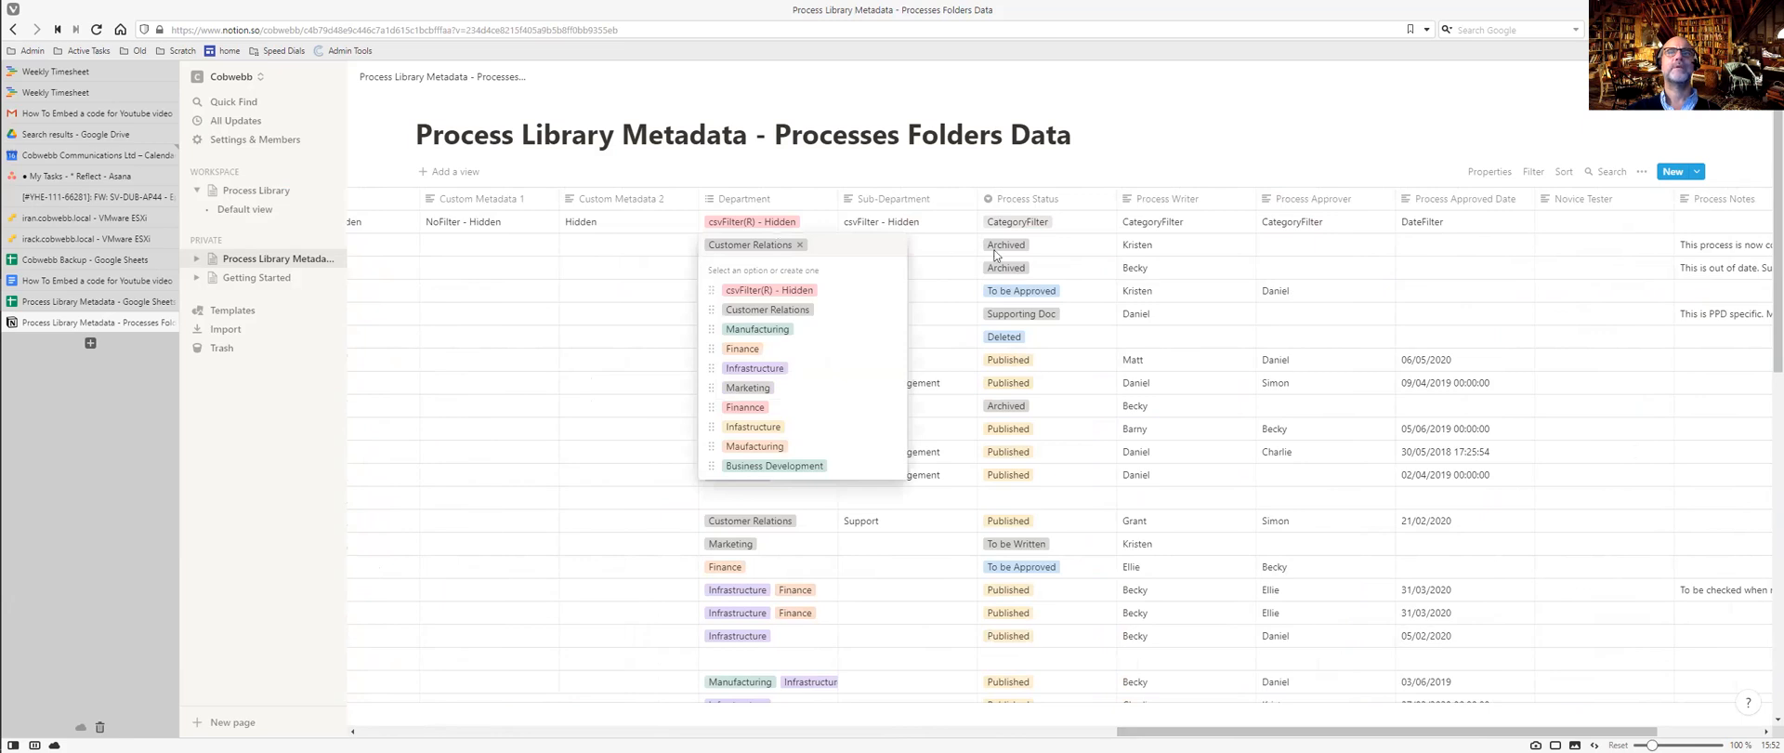
pyautogui.press('Escape')
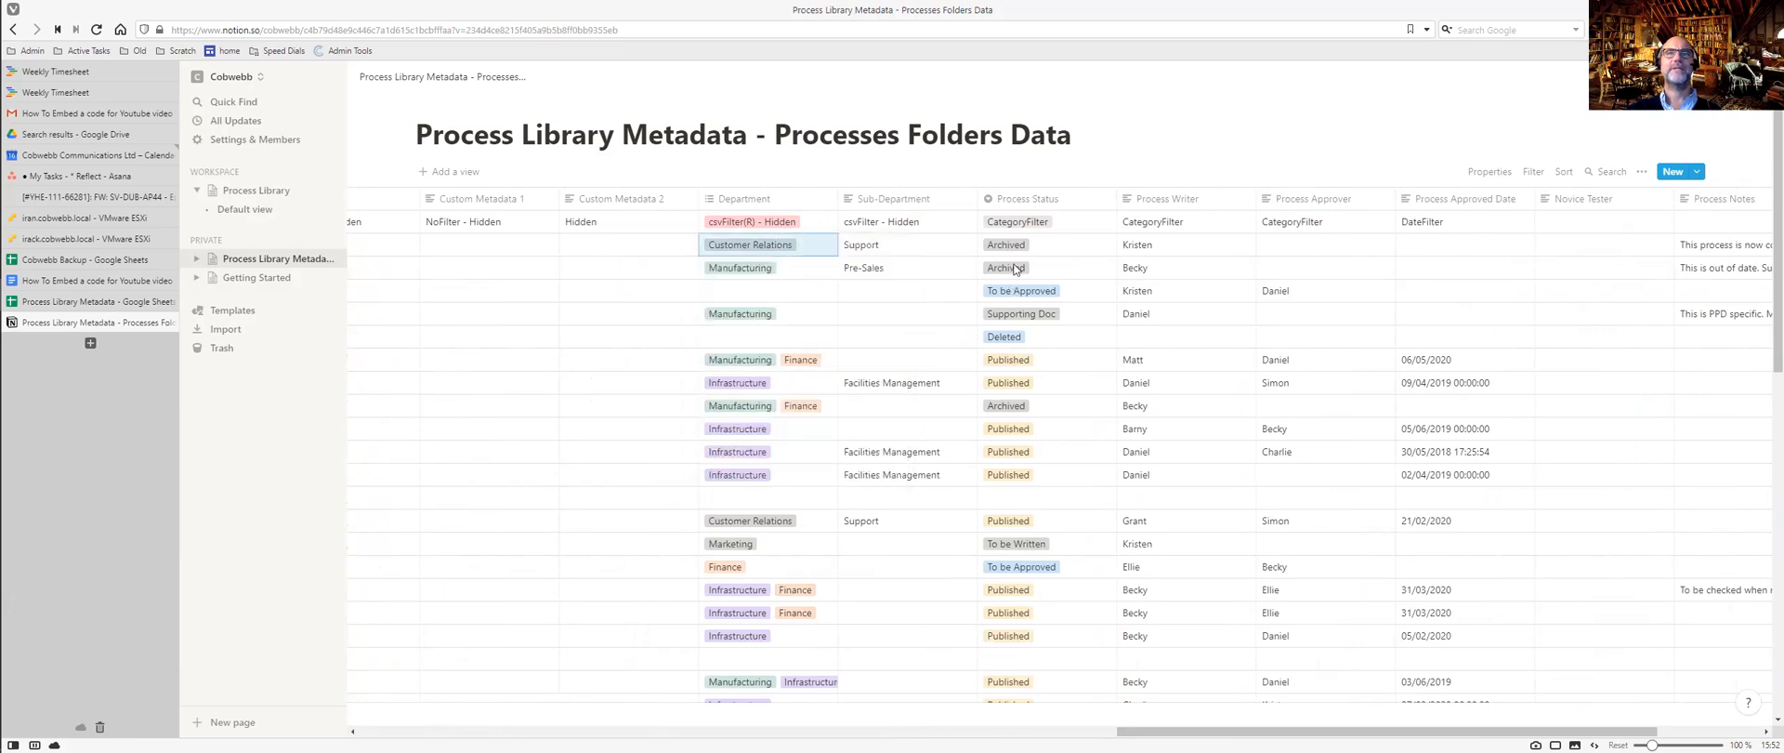
pyautogui.click(1016, 268)
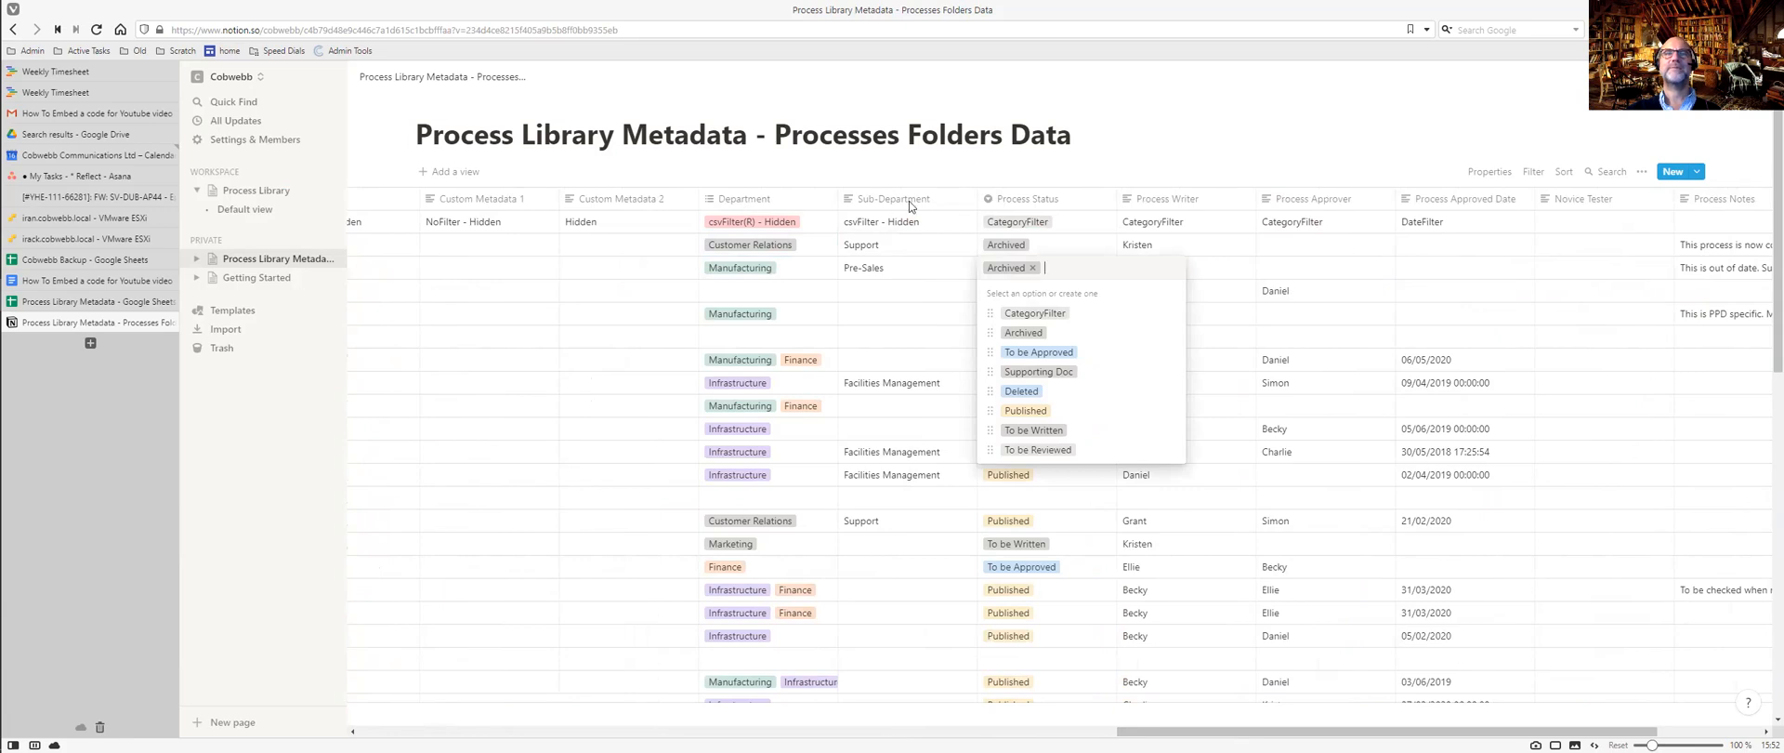
pyautogui.press('Escape')
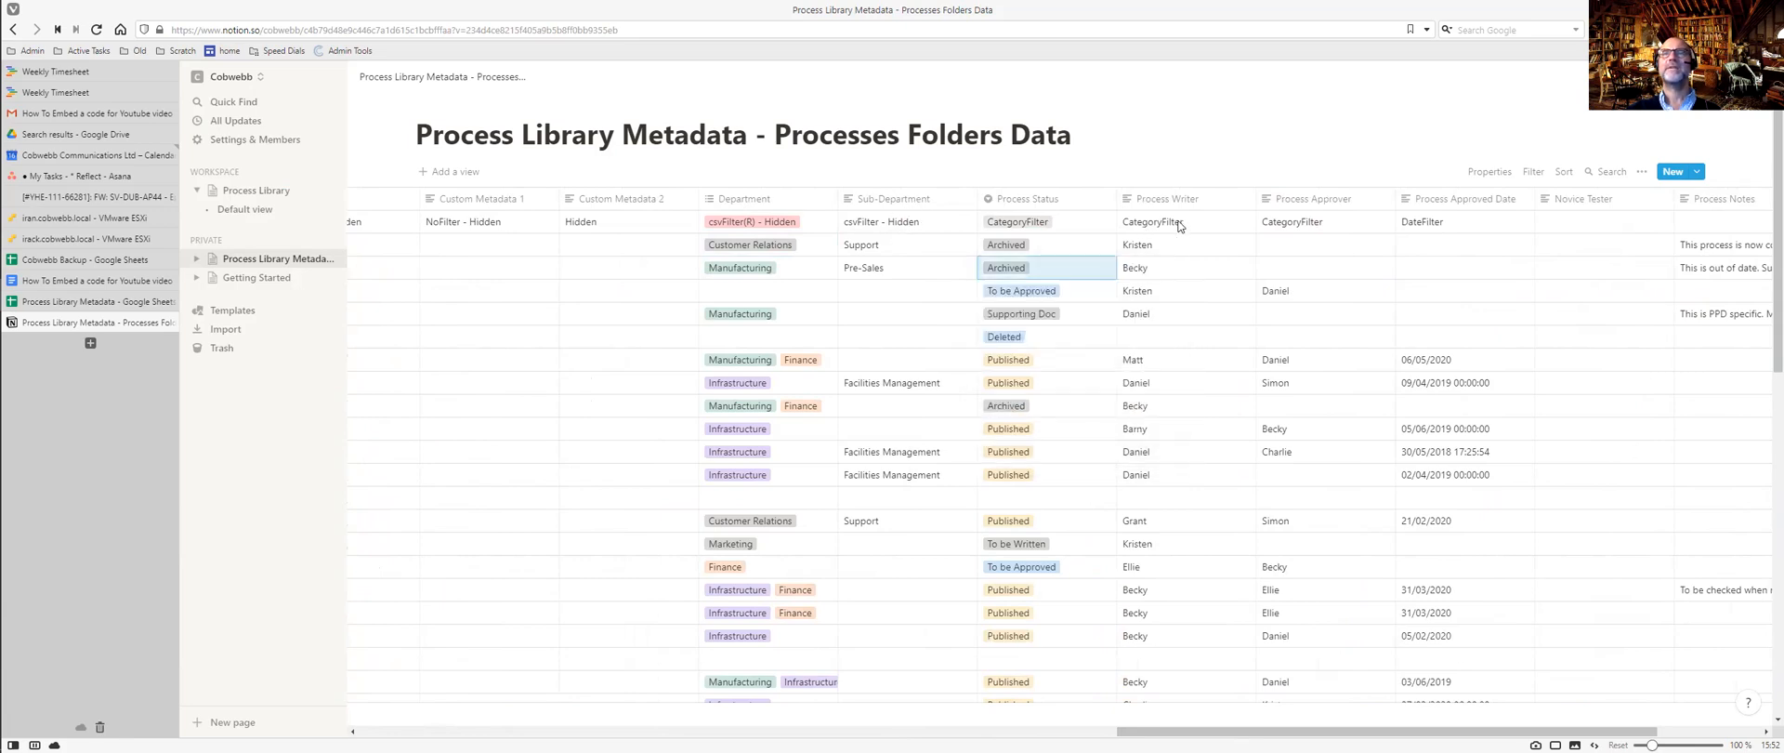
pyautogui.click(1299, 227)
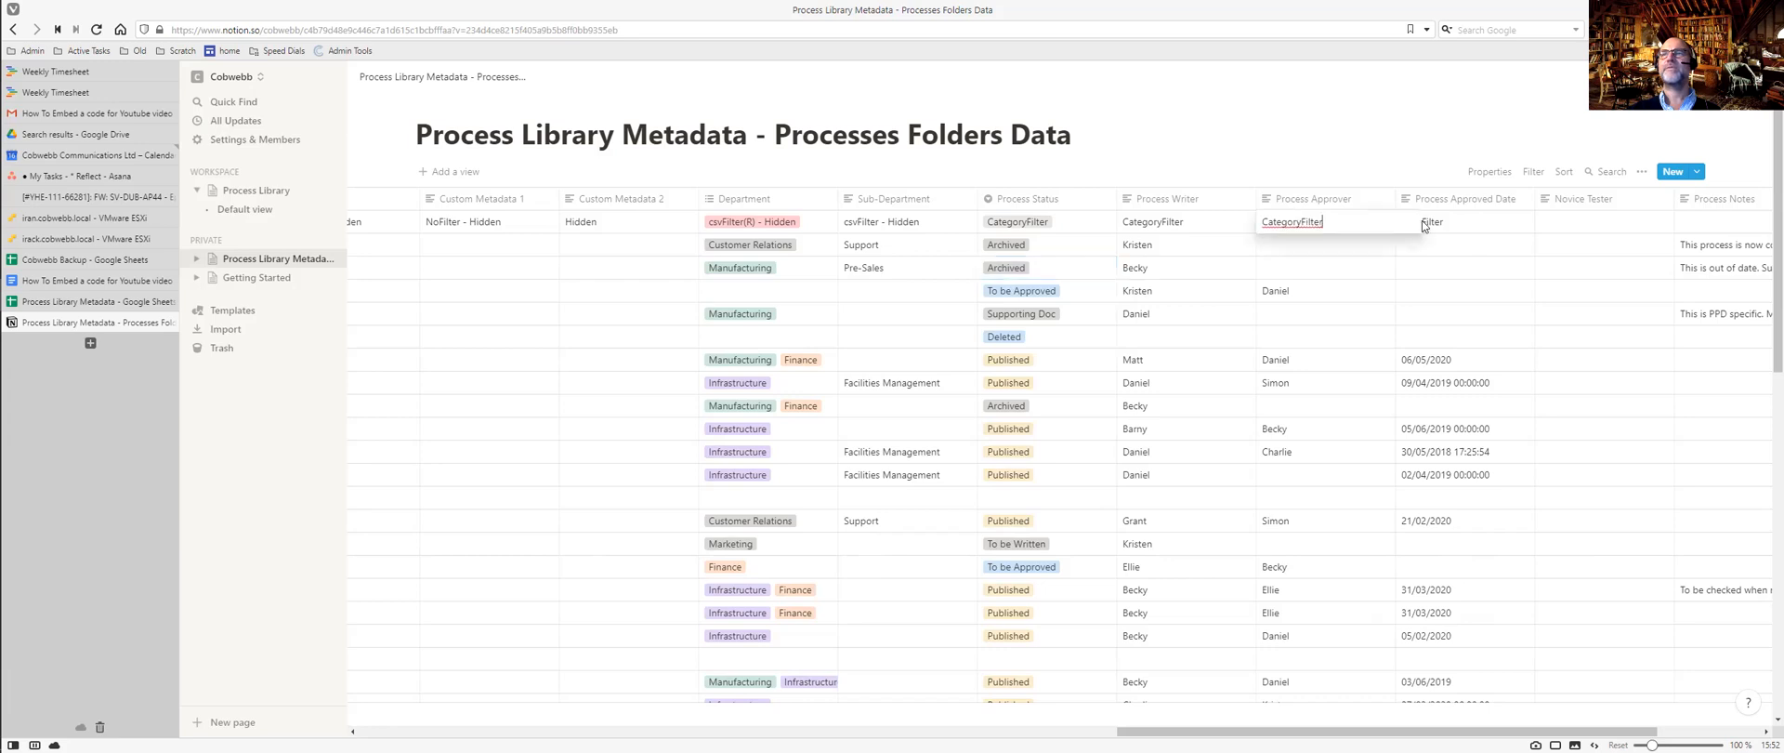
pyautogui.press('Escape')
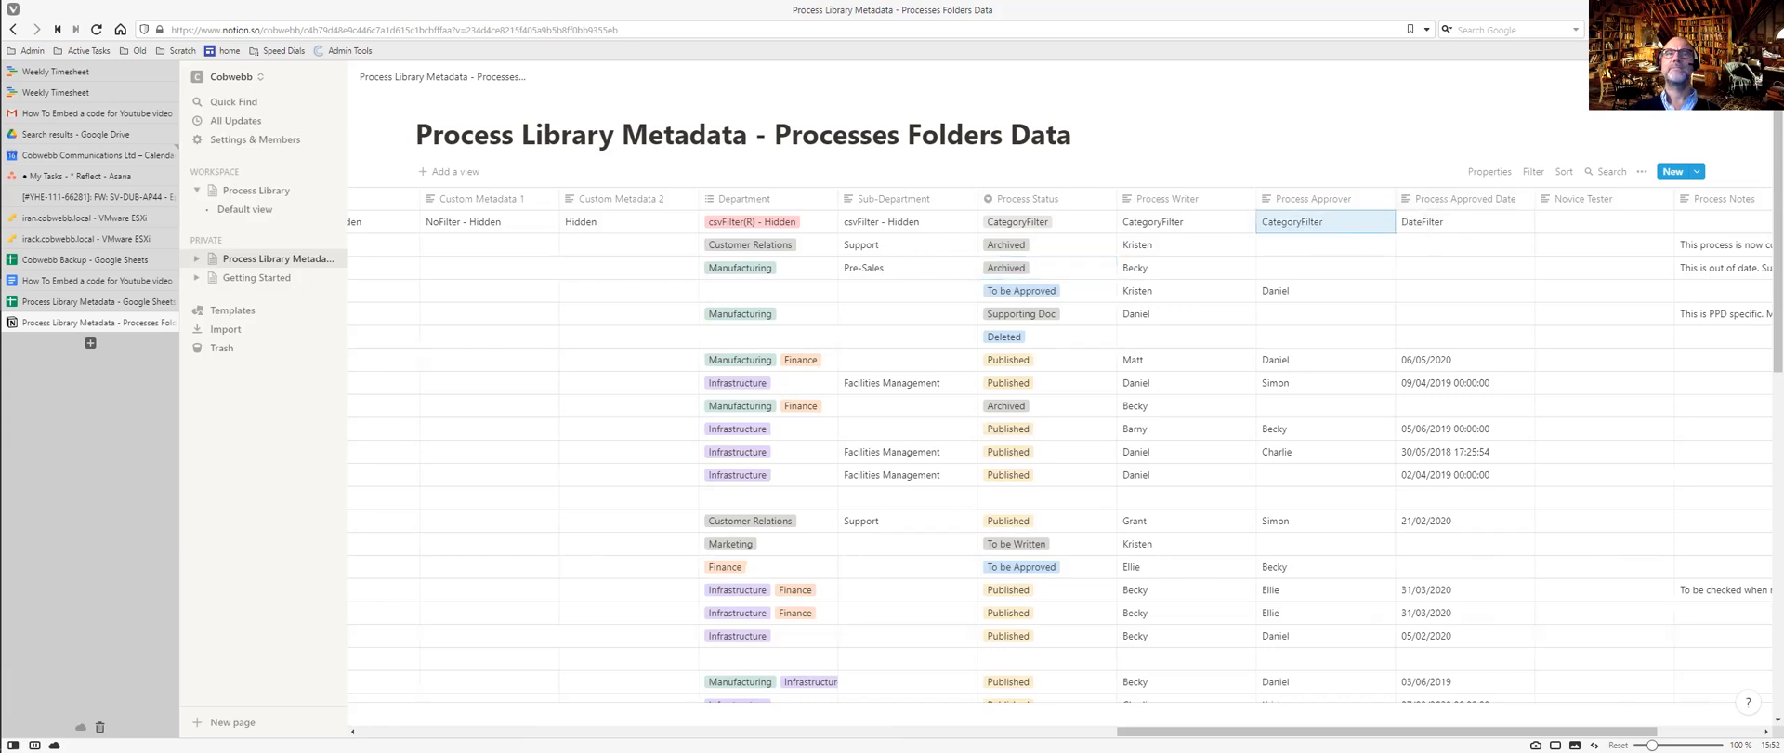
pyautogui.hscroll(3, 1059, 464)
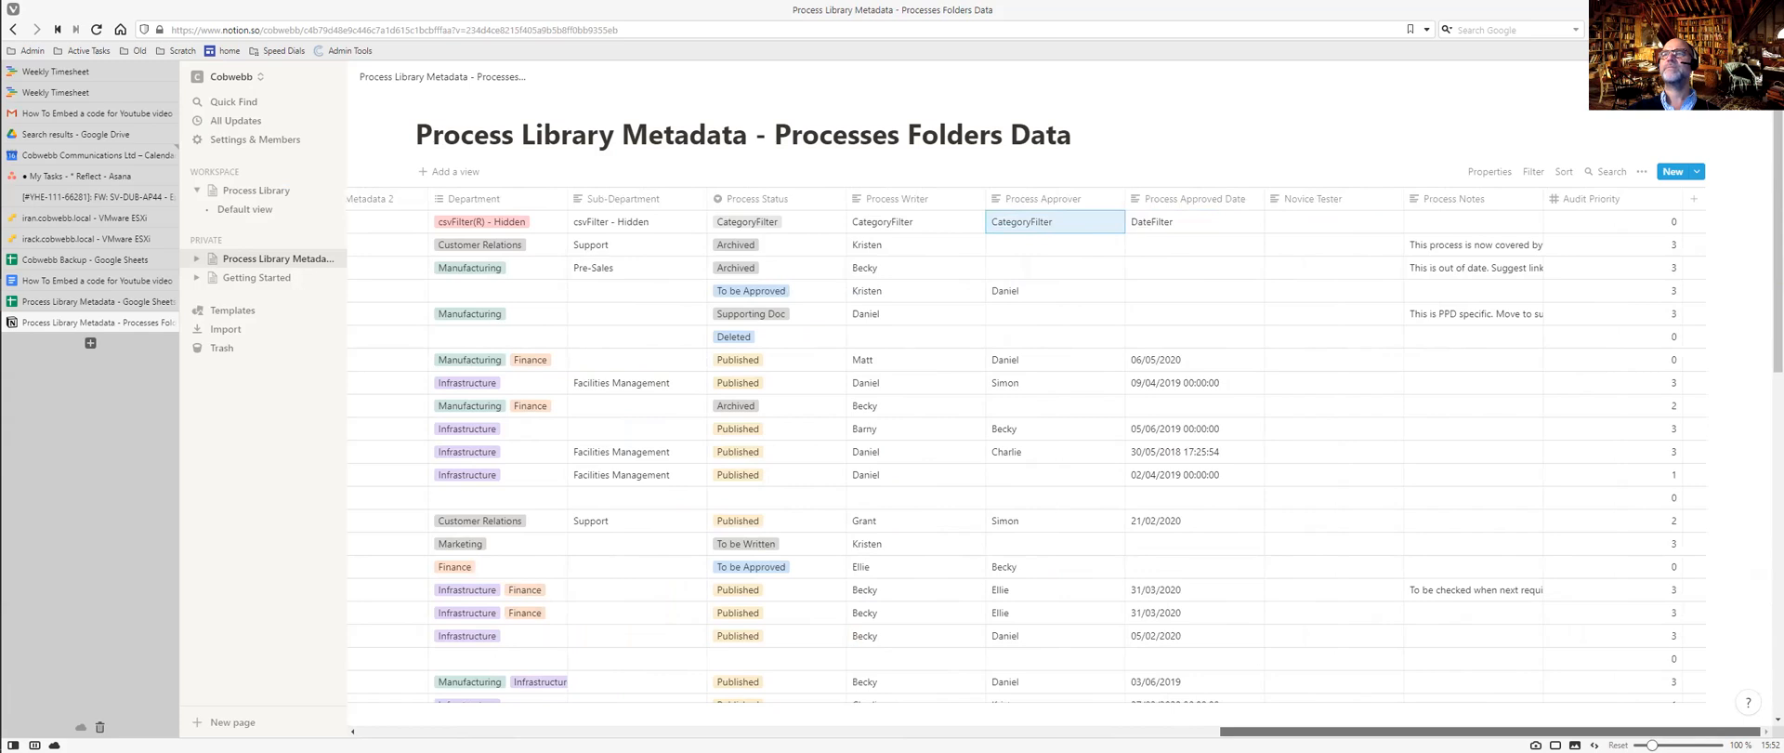
pyautogui.hscroll(-15, 678, 708)
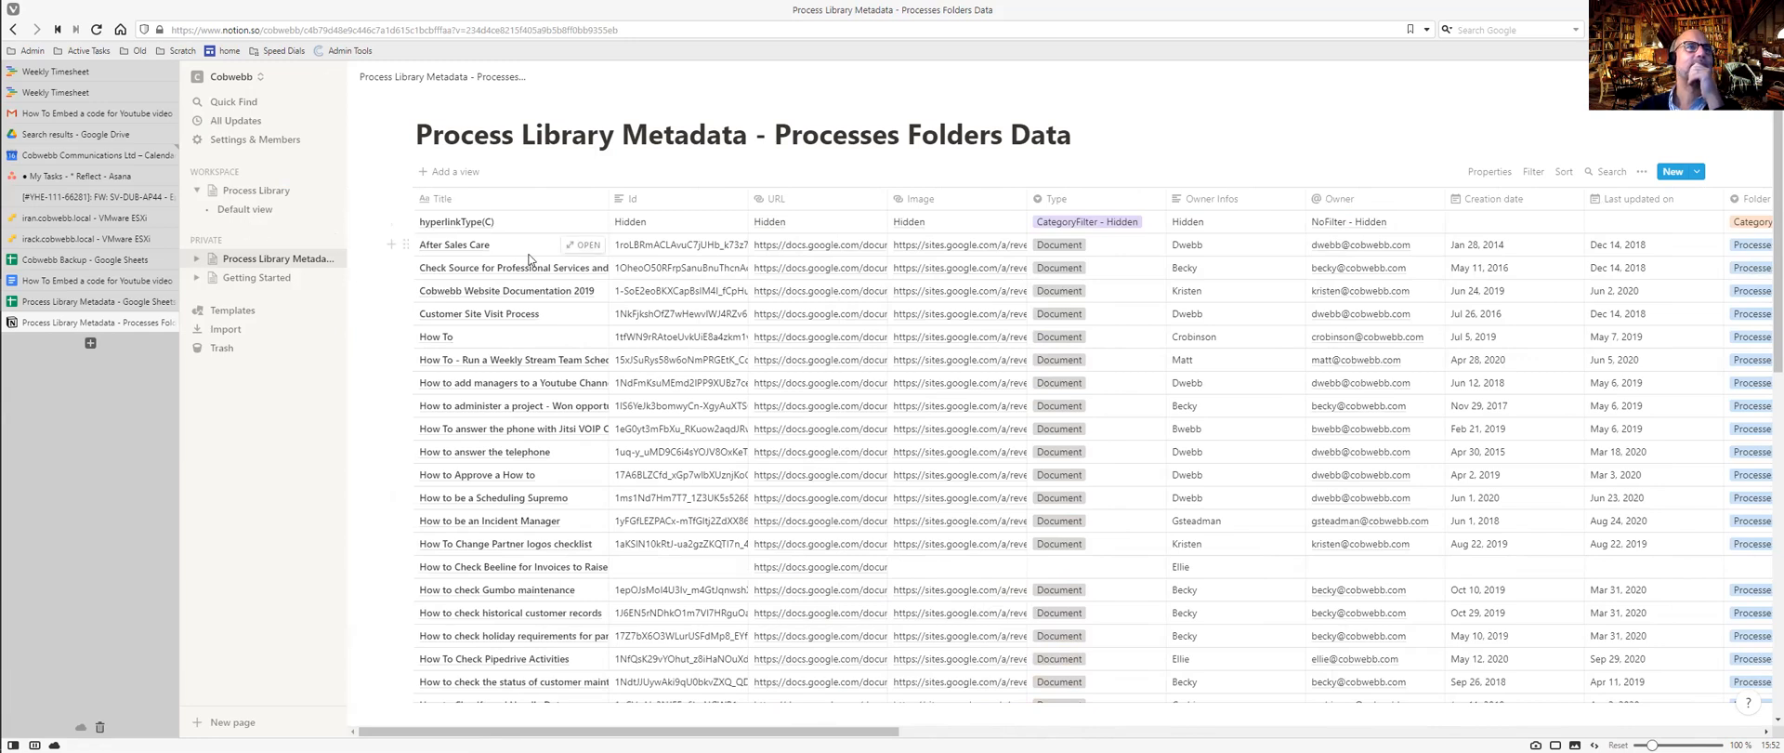
pyautogui.scroll(-5, 586, 255)
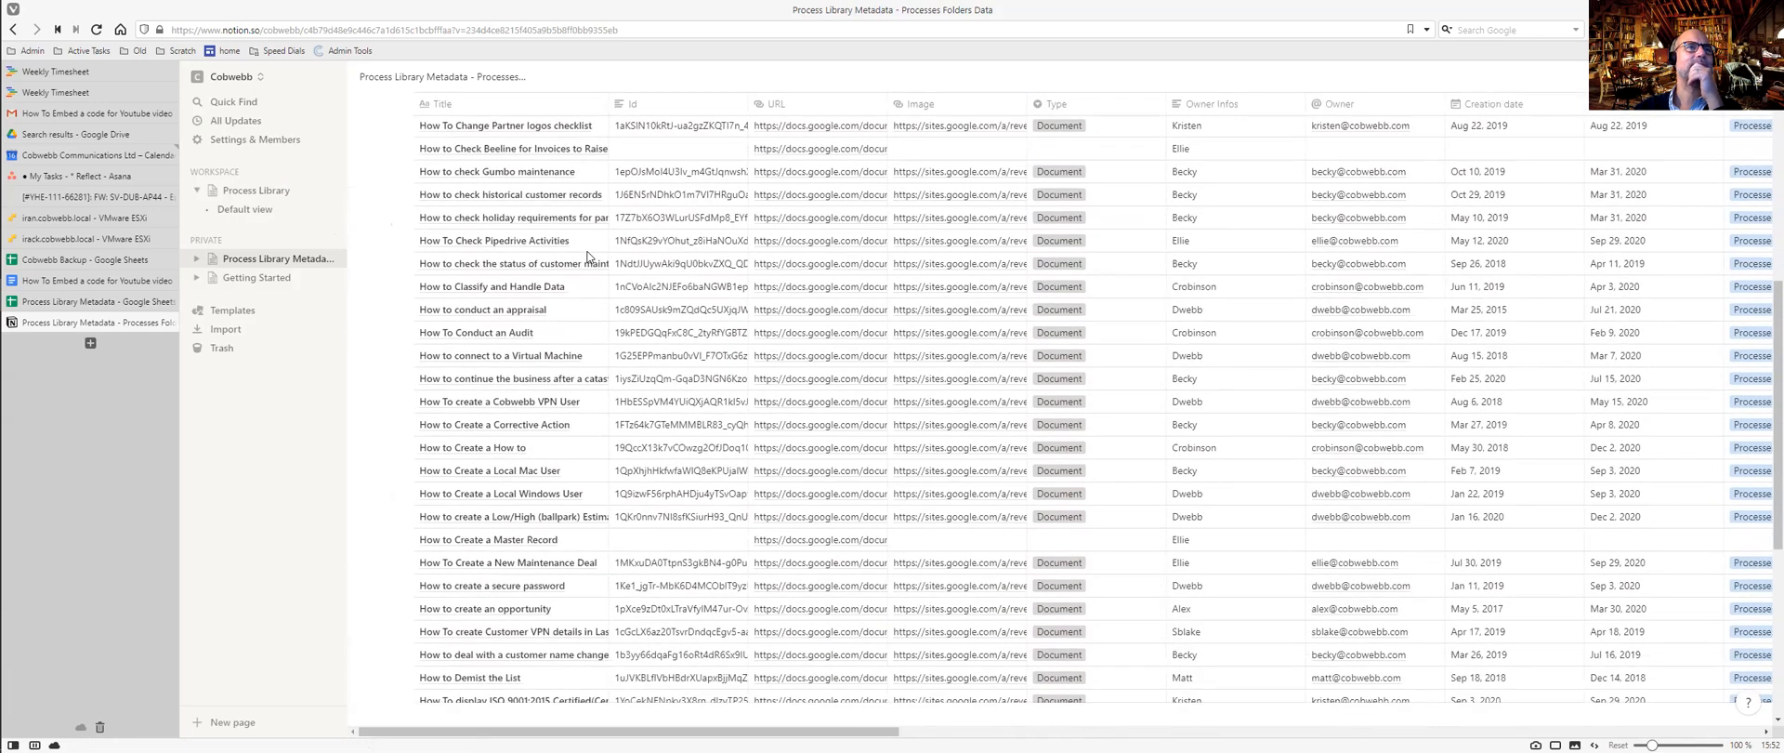
pyautogui.scroll(5, 586, 256)
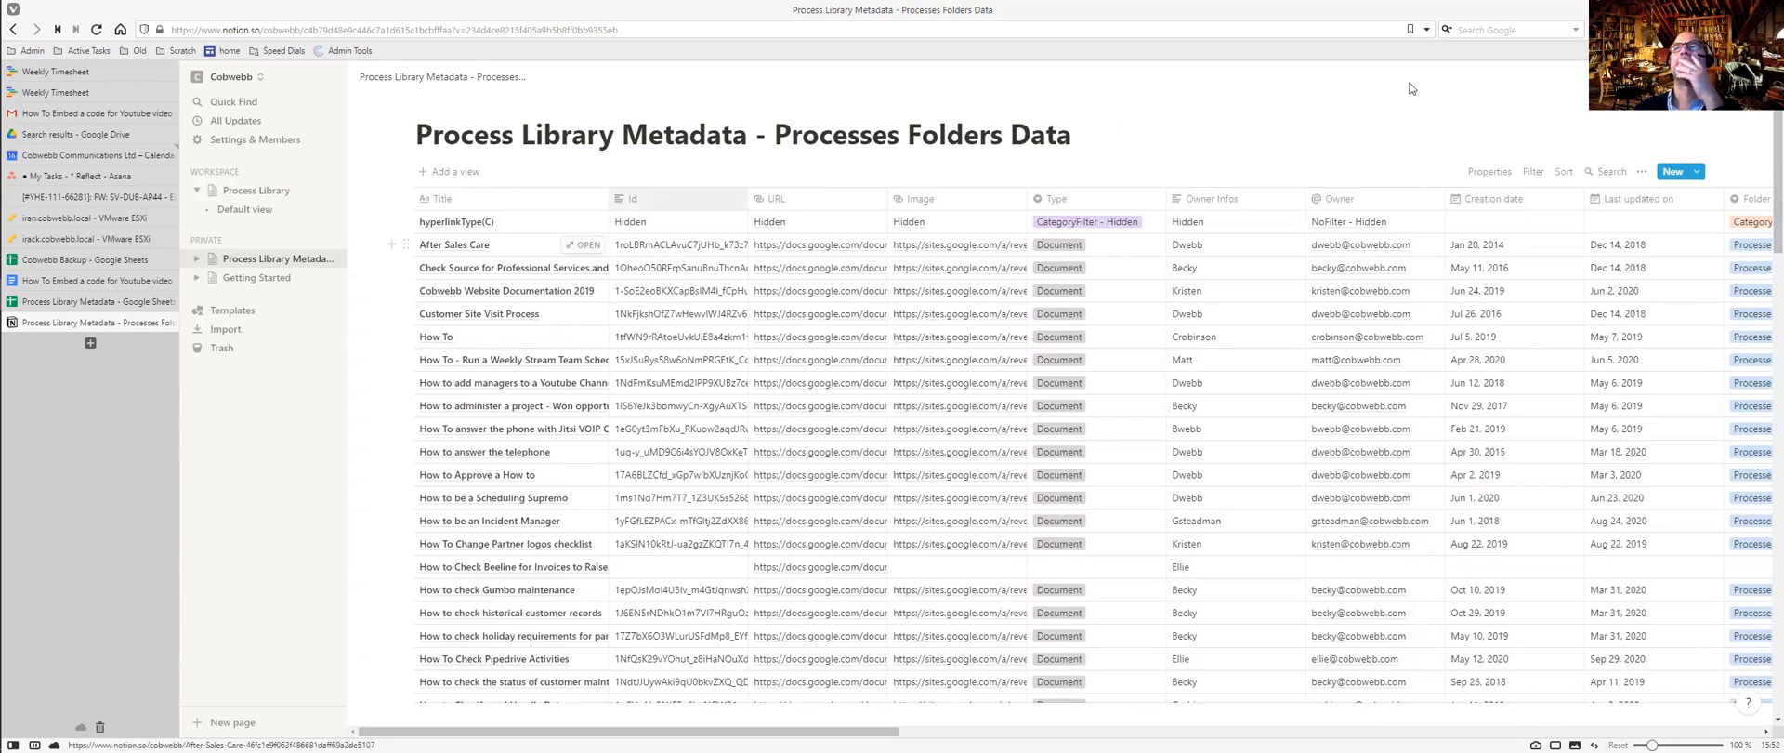
# Look through the table view's options and templates, then return to the Process Library database.
pyautogui.click(1641, 172)
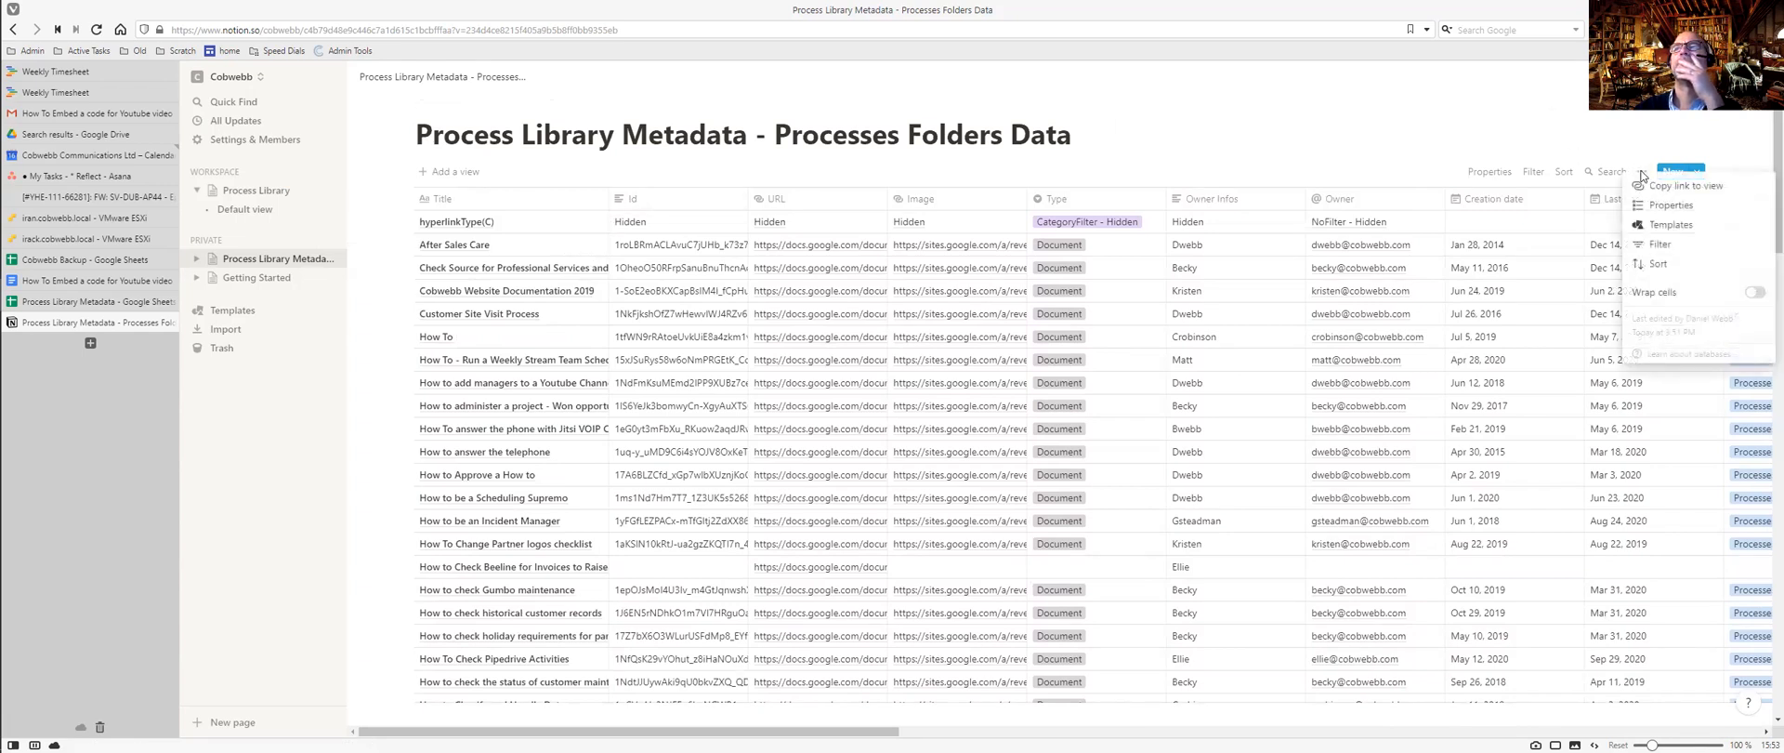
pyautogui.click(1665, 224)
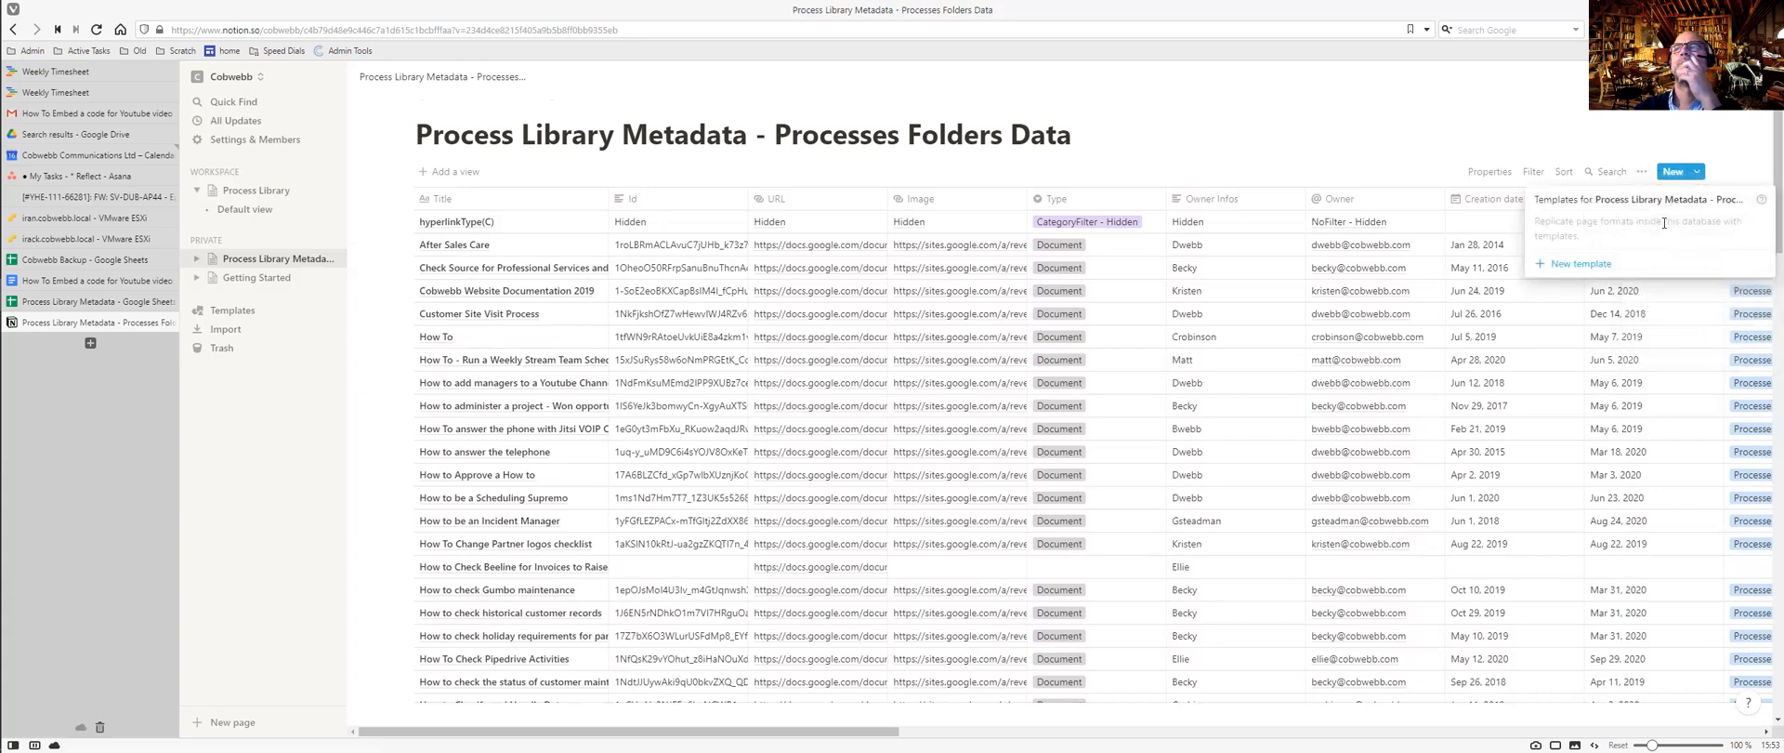
pyautogui.click(1543, 141)
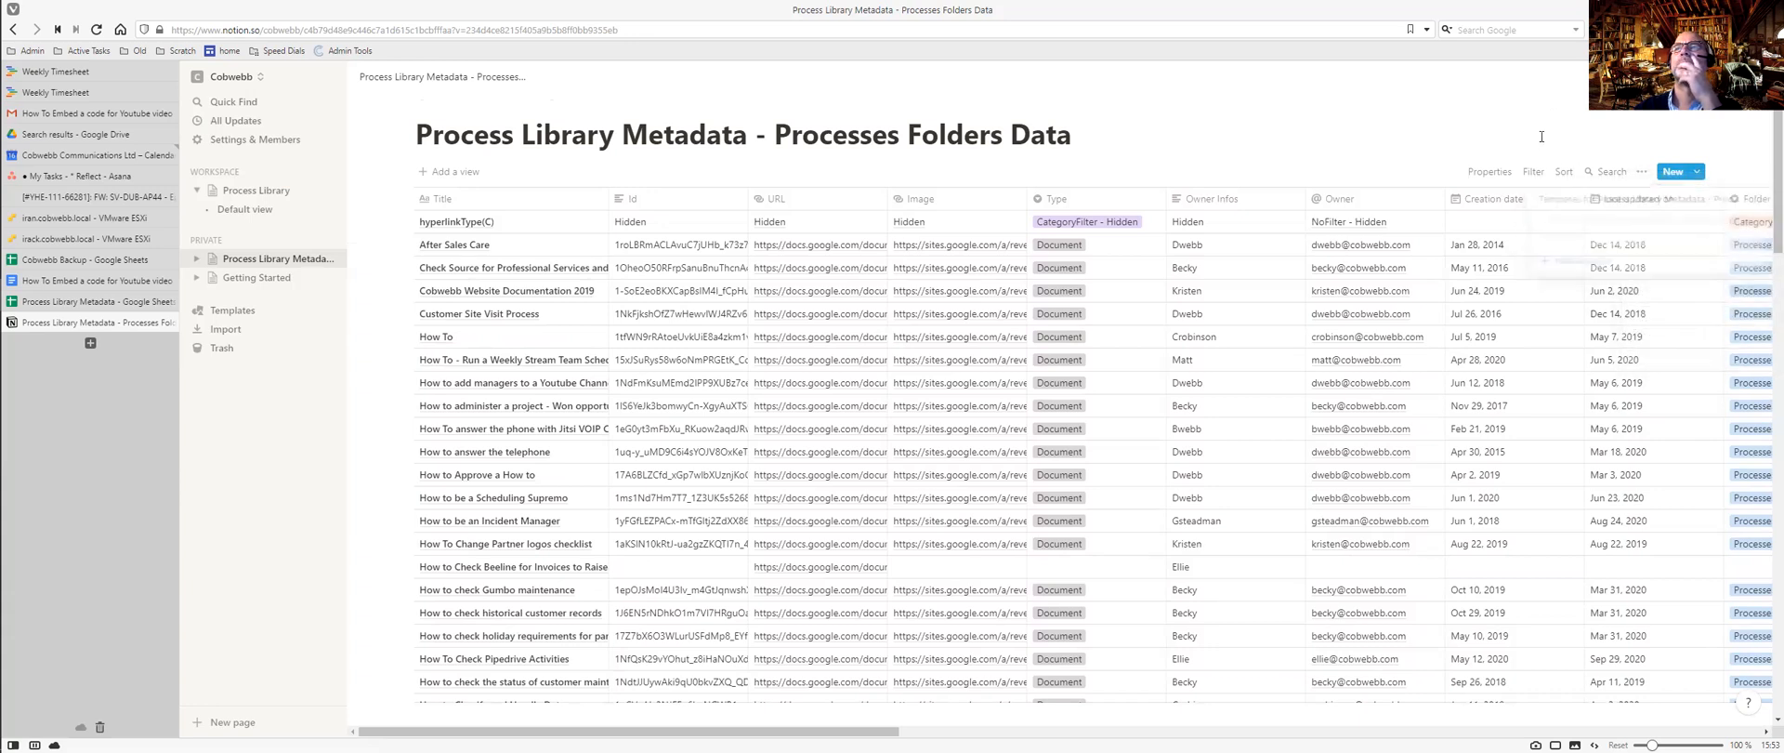
pyautogui.click(1637, 173)
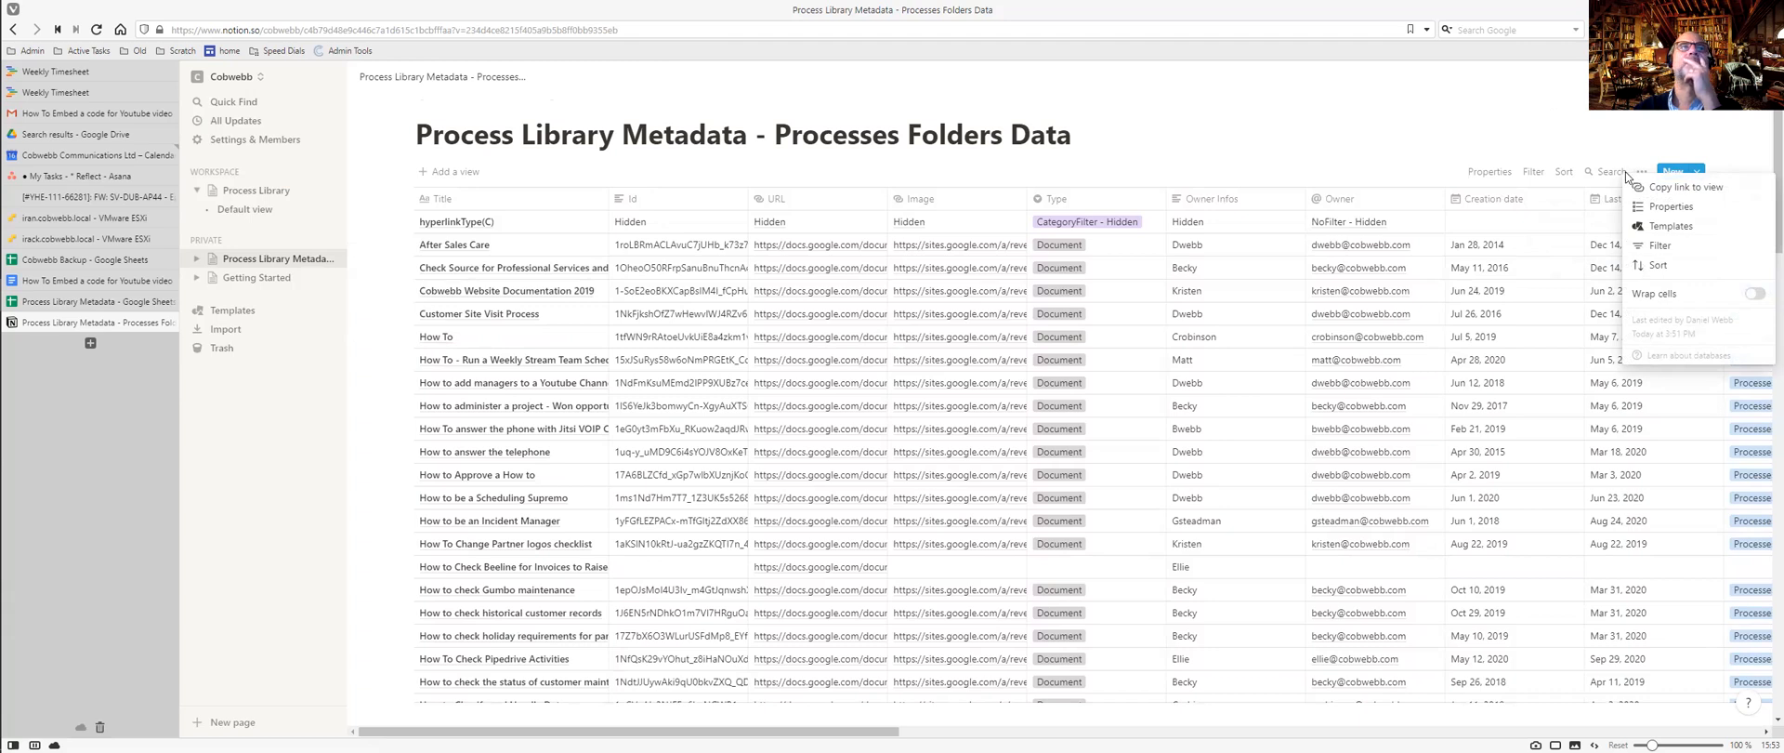
pyautogui.click(457, 249)
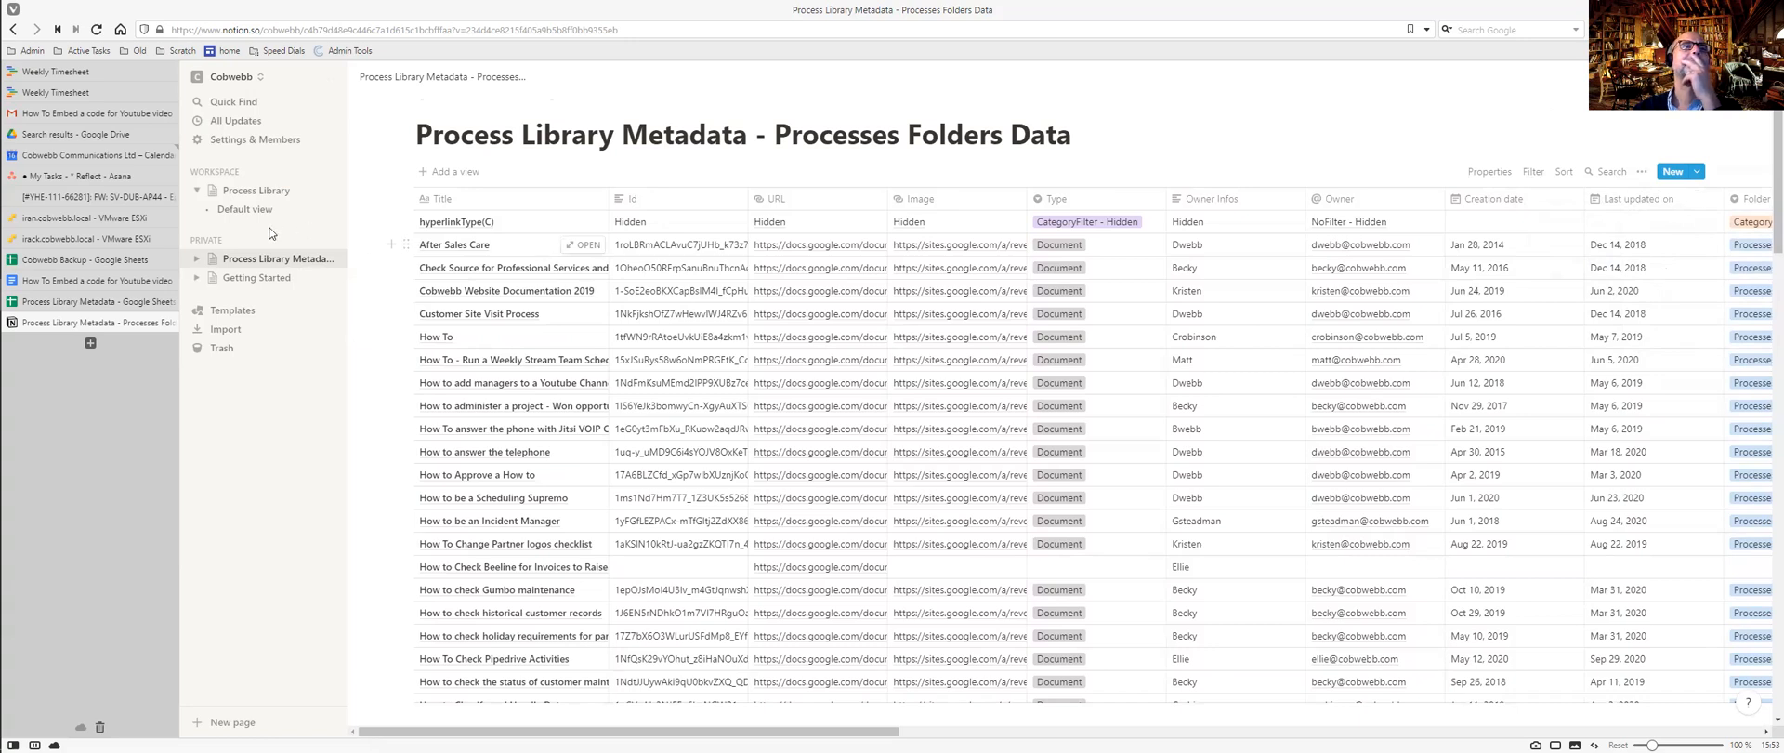
pyautogui.click(268, 195)
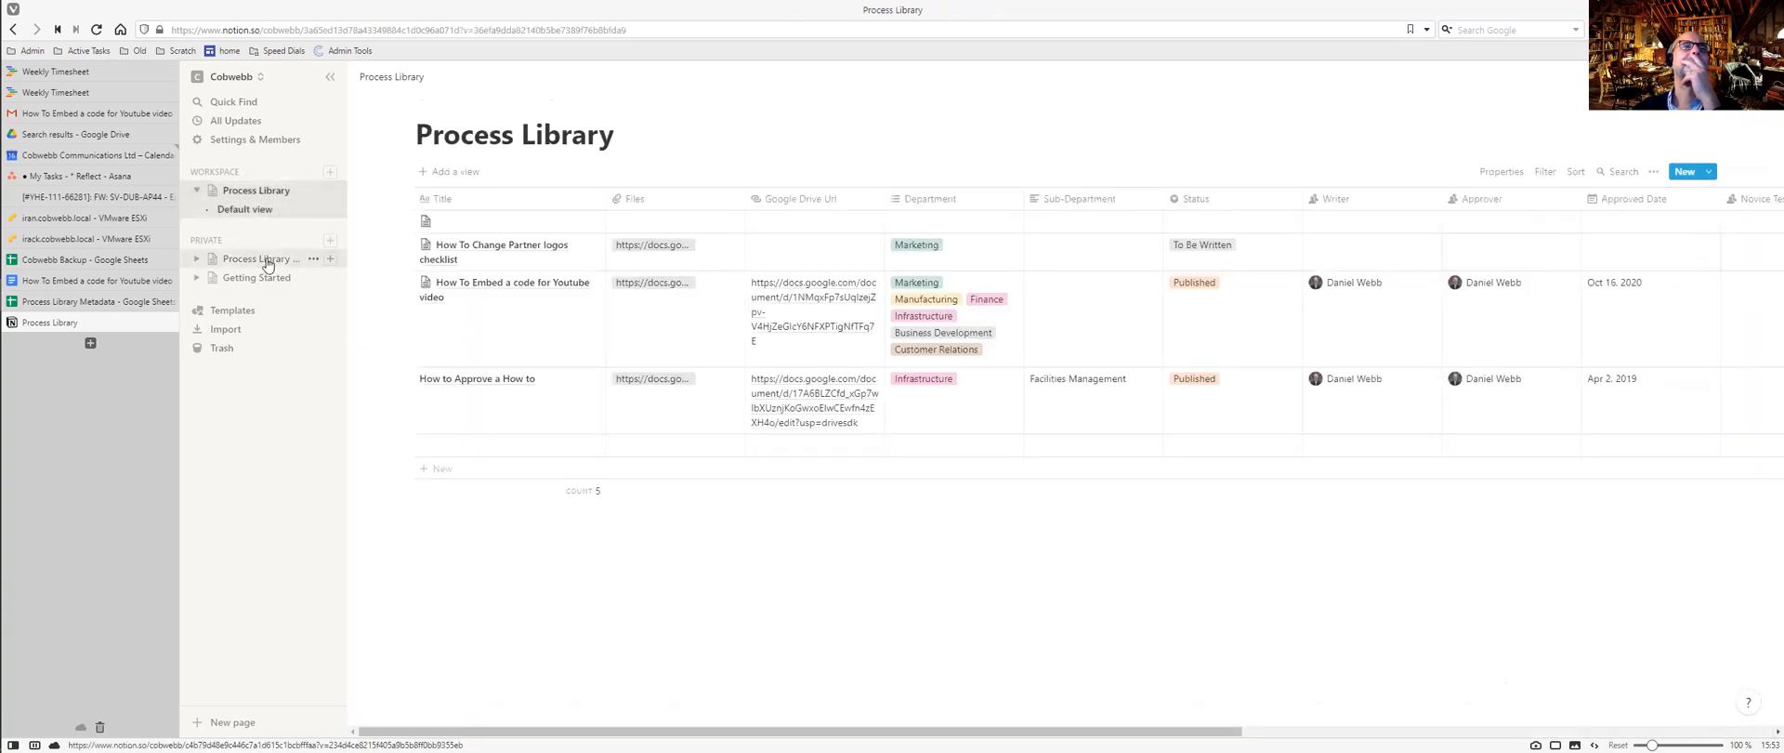
# View the Partner logos checklist Google Doc from the first entry's Files link.
pyautogui.click(642, 248)
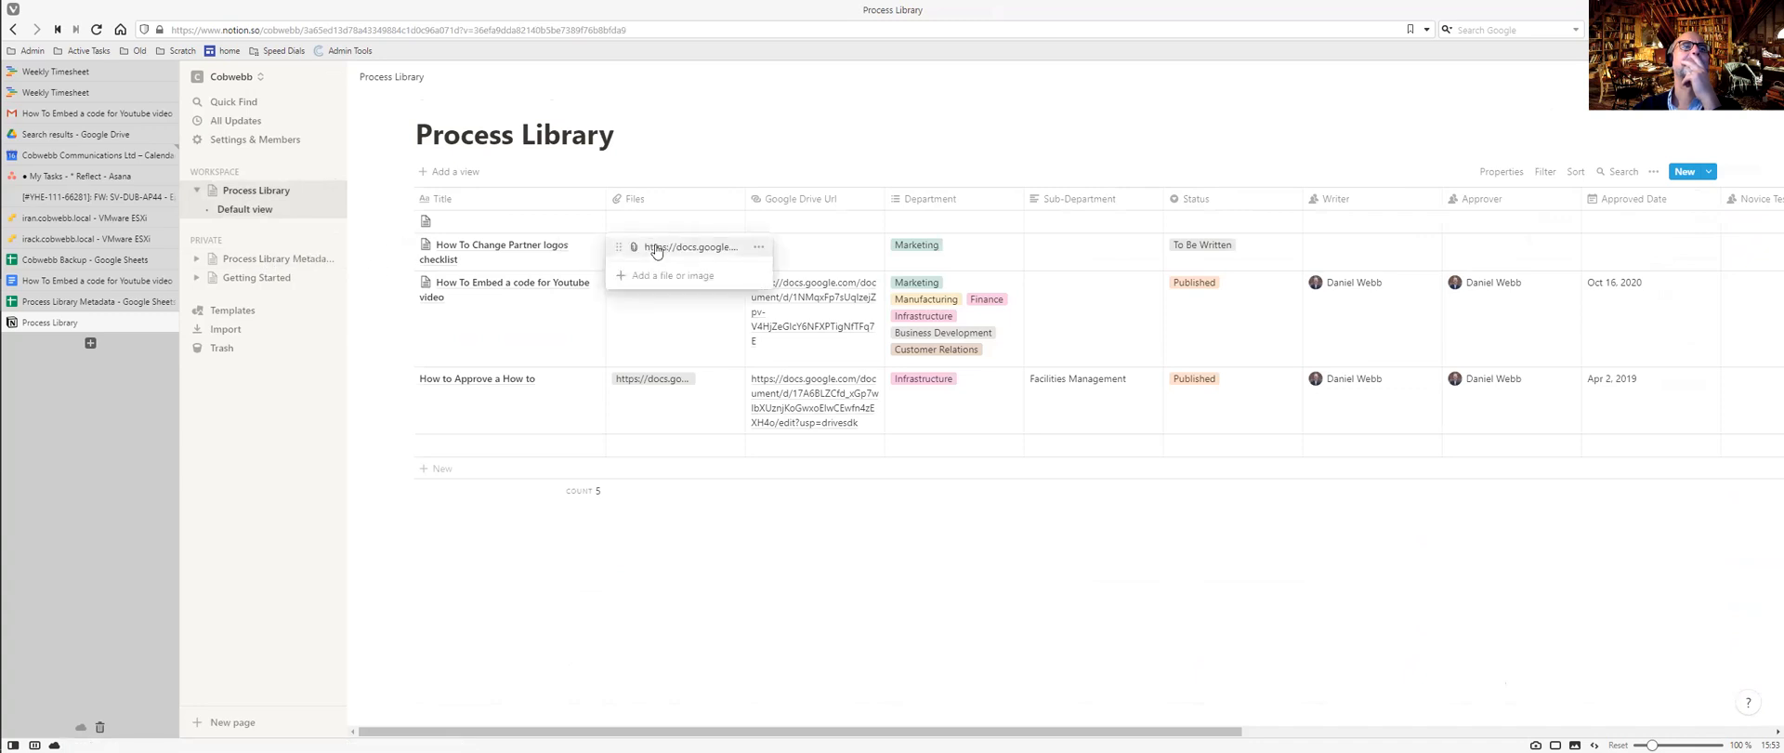
pyautogui.click(655, 249)
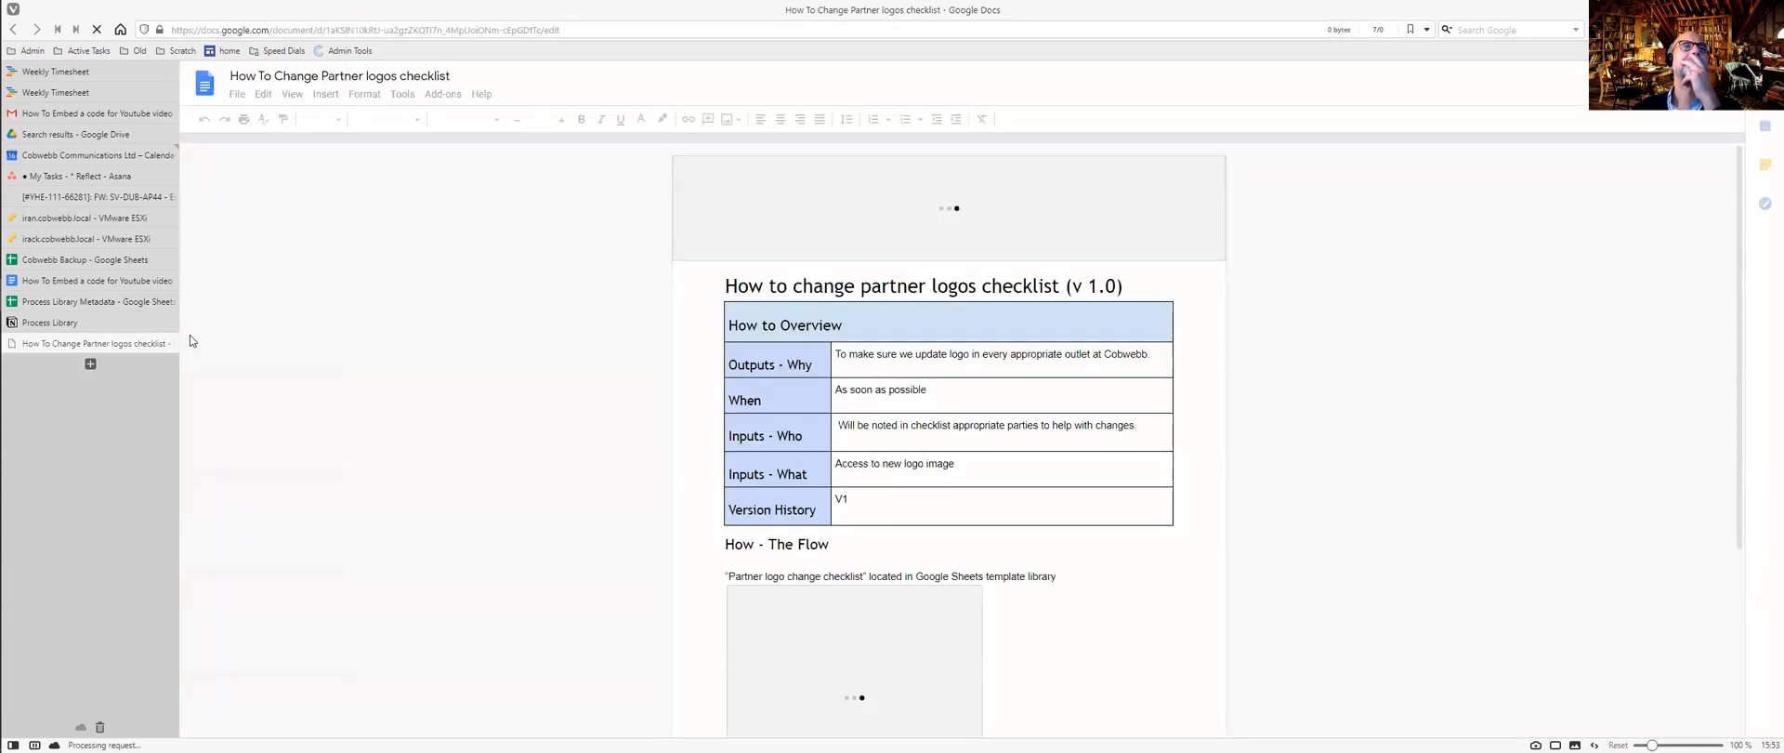
pyautogui.click(169, 343)
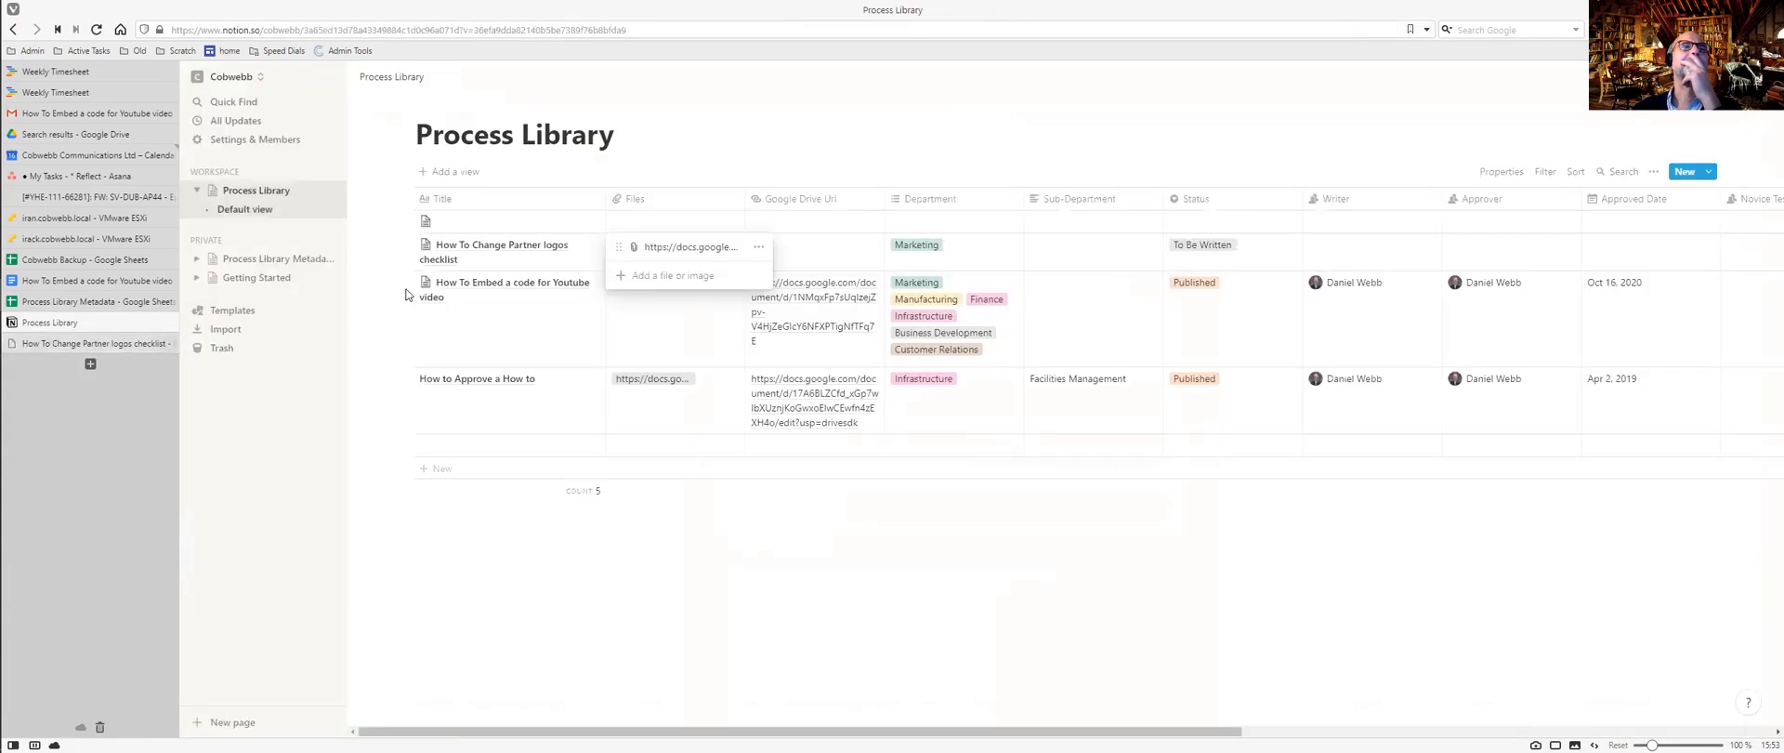
pyautogui.click(810, 294)
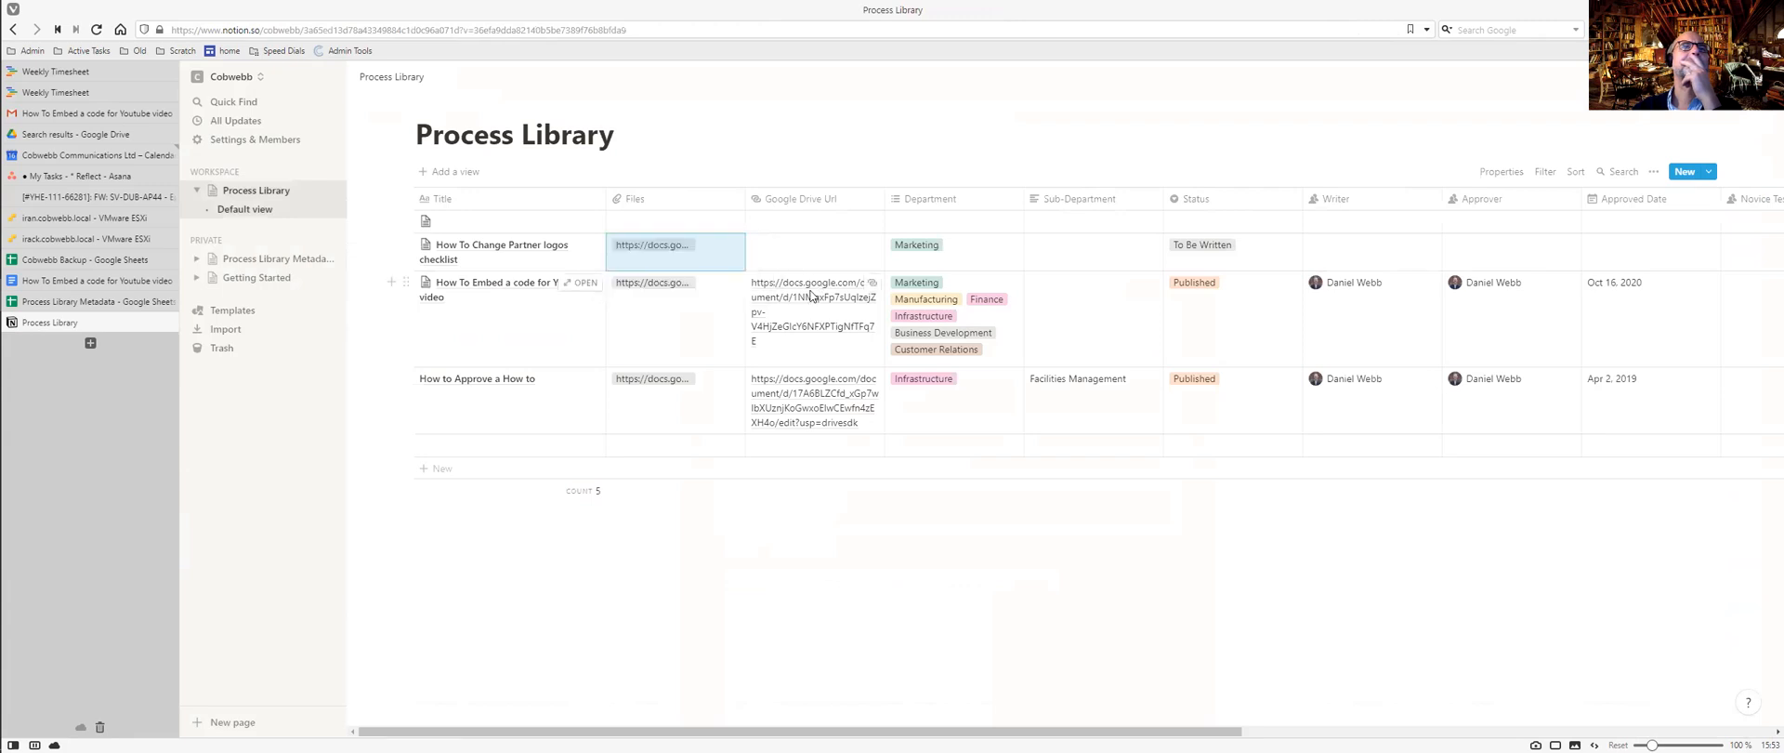
# Open the Youtube embed how-to doc from its Google Drive Url, then show the page's options menu.
pyautogui.click(810, 296)
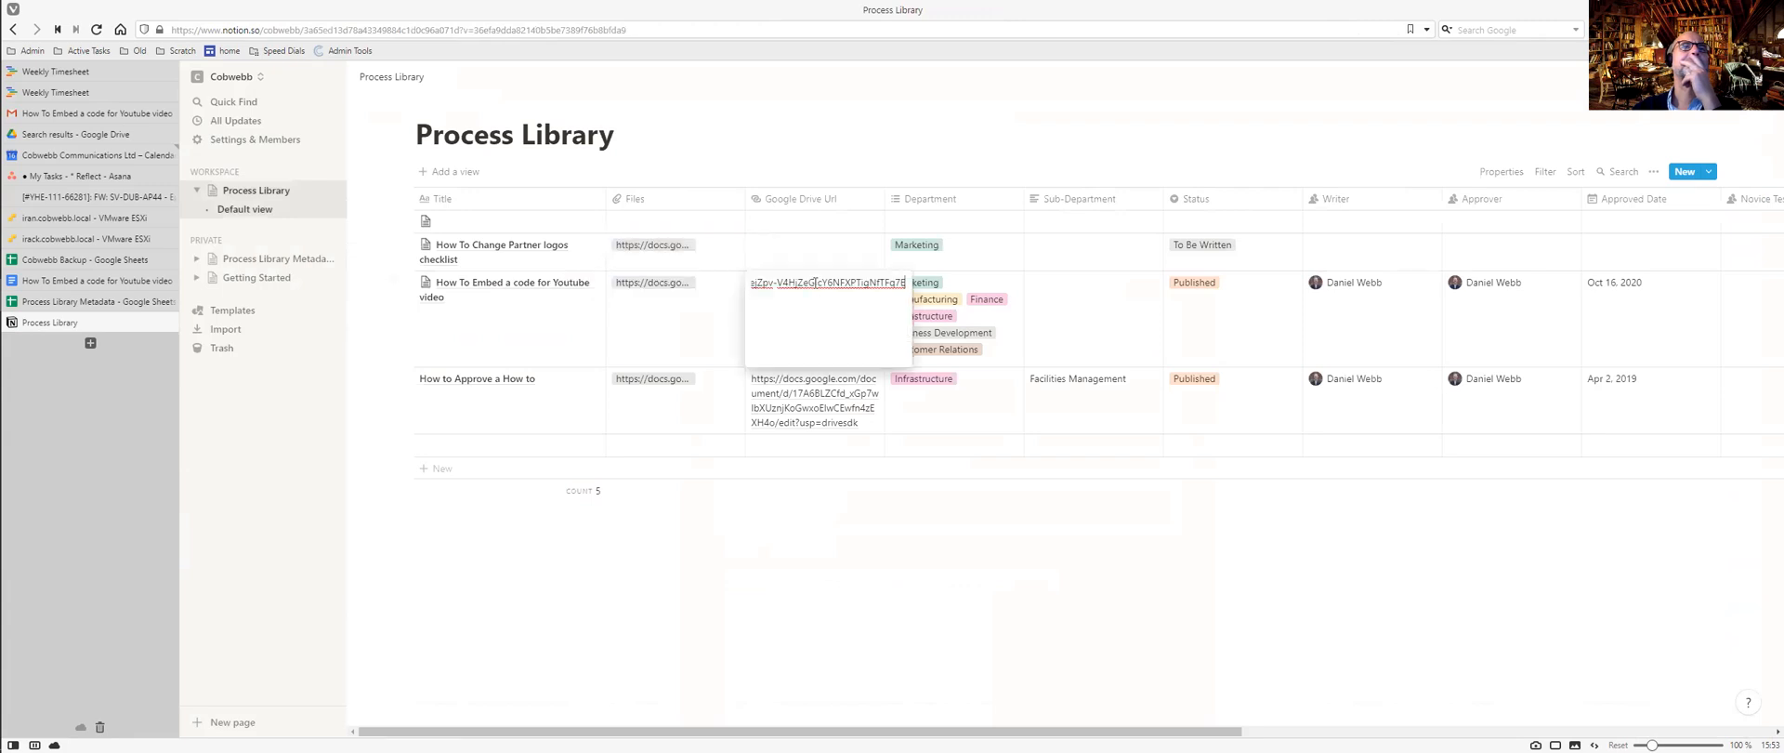
pyautogui.press('Escape')
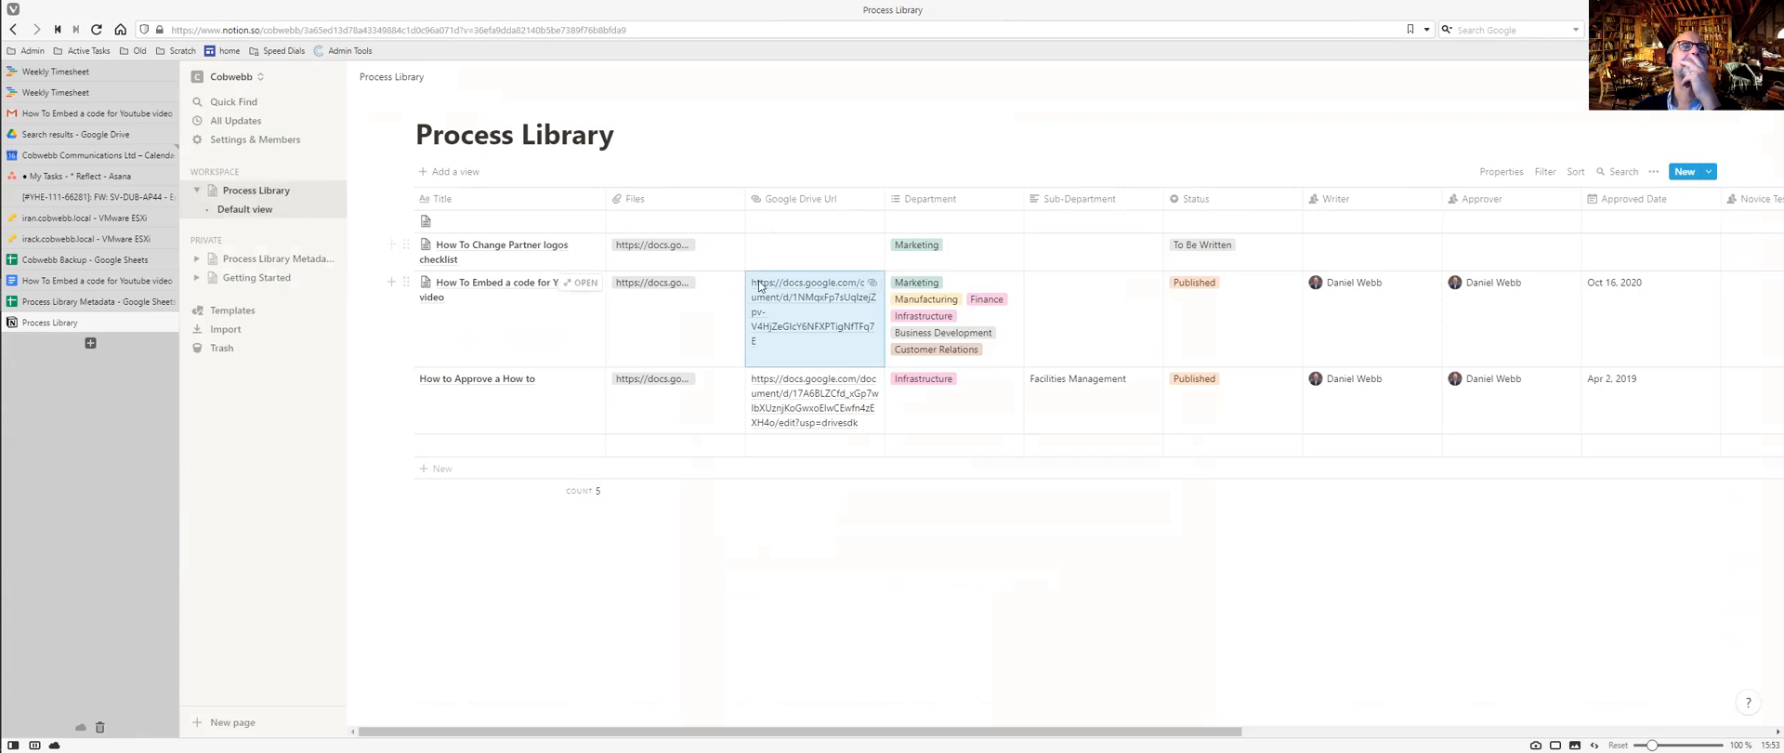
pyautogui.click(873, 283)
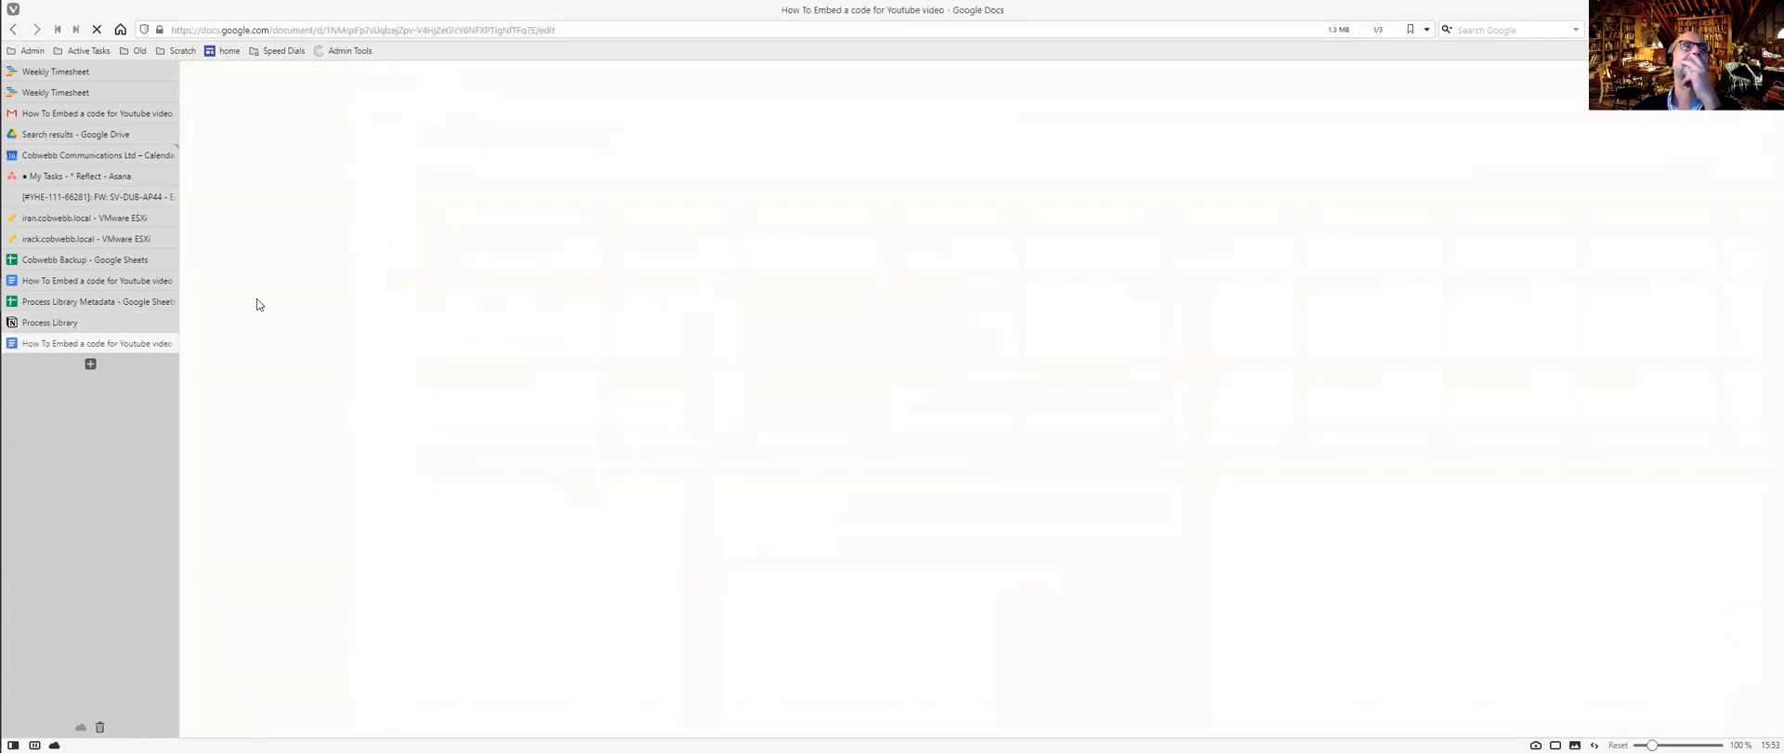
pyautogui.click(168, 344)
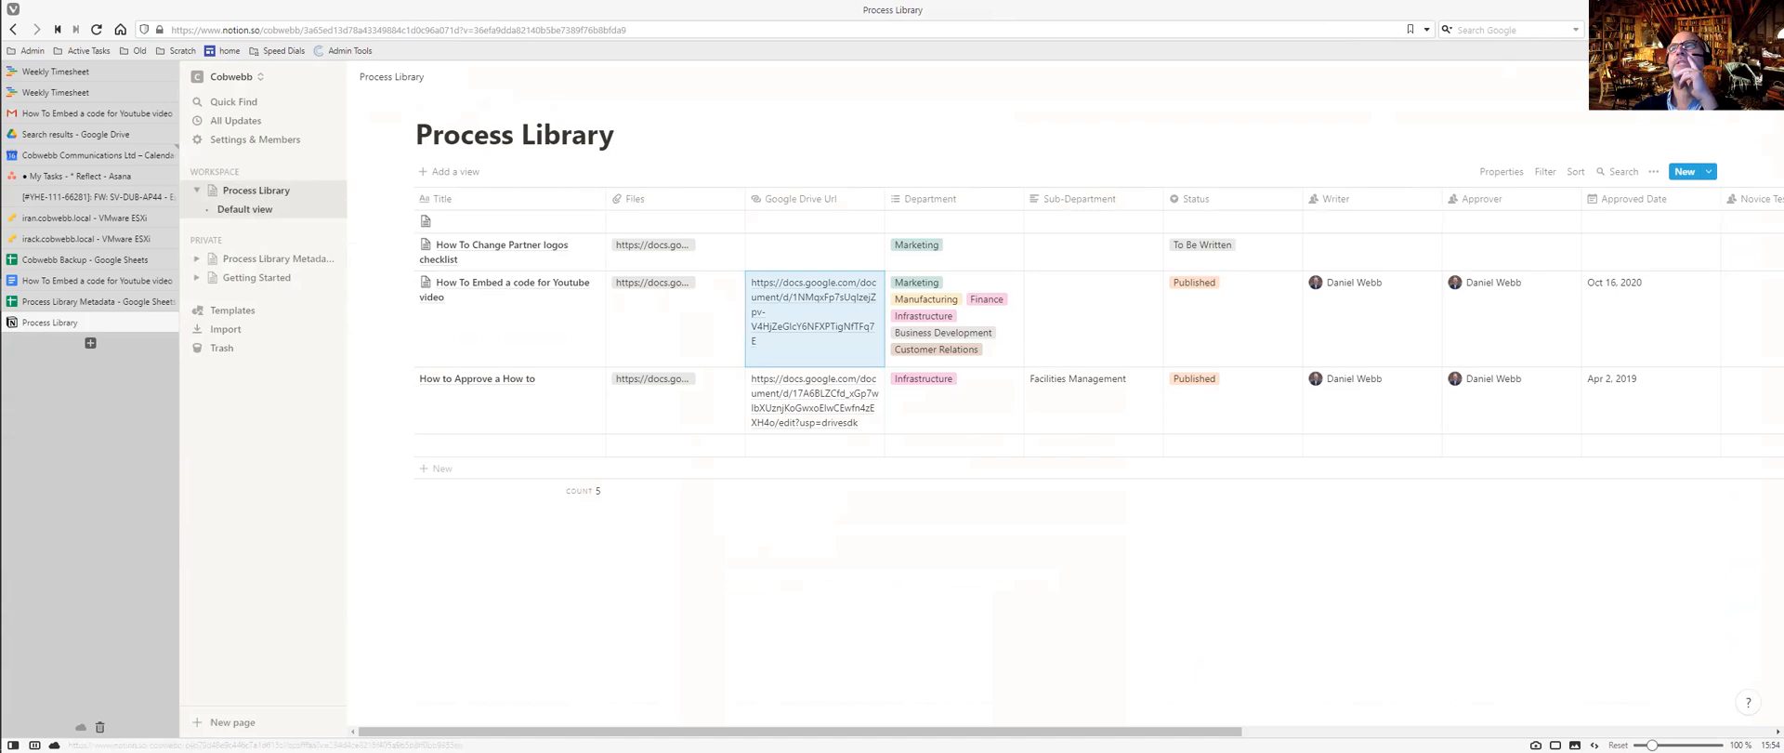
pyautogui.click(1761, 78)
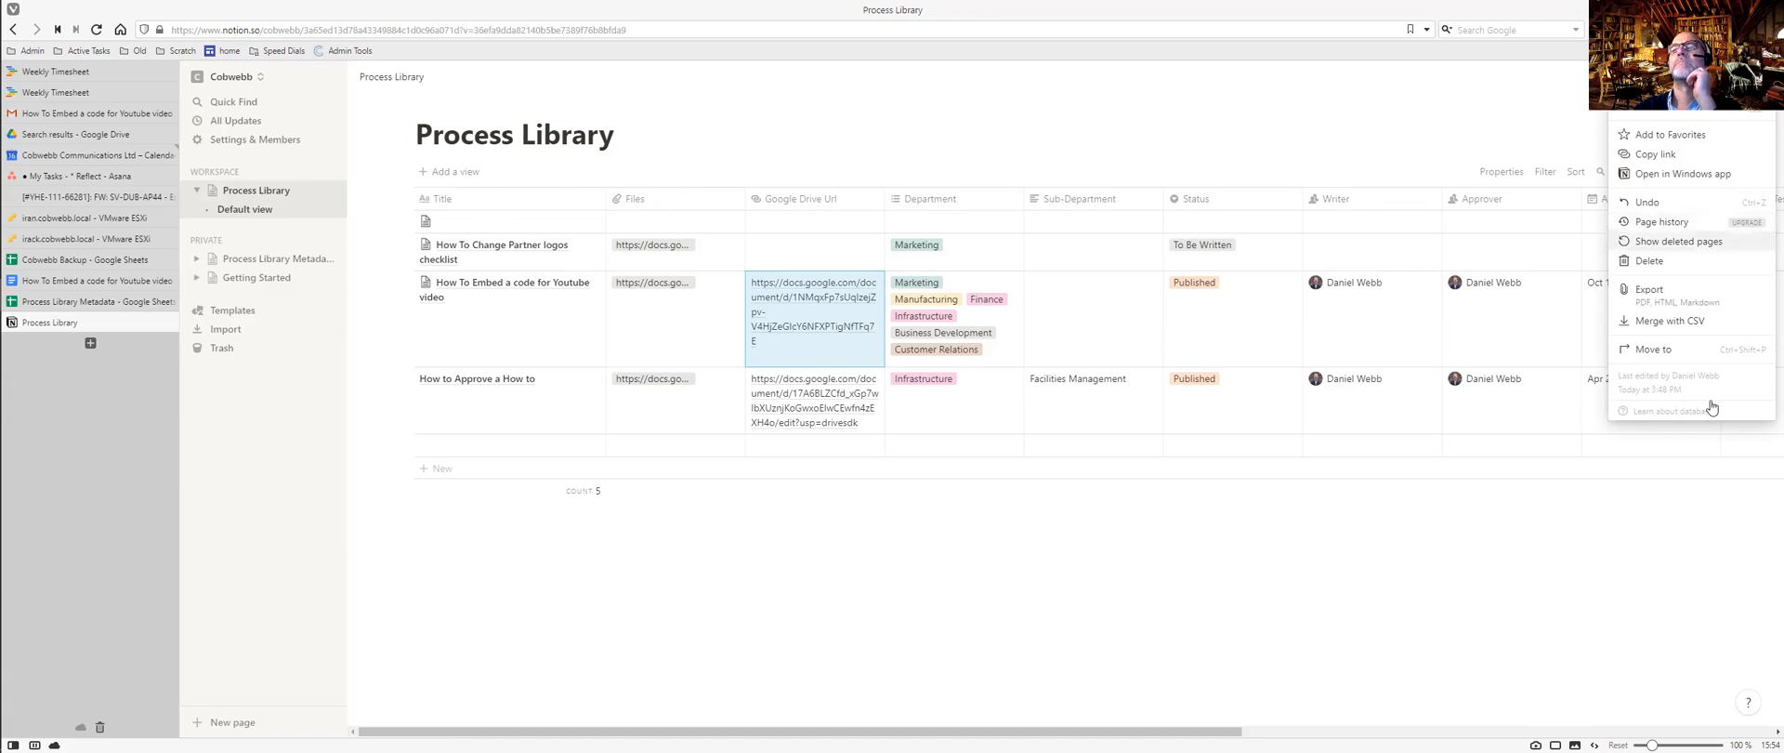
# Close the page menu and open the Help & support guide from the ? help button.
pyautogui.click(1749, 706)
pyautogui.click(1749, 706)
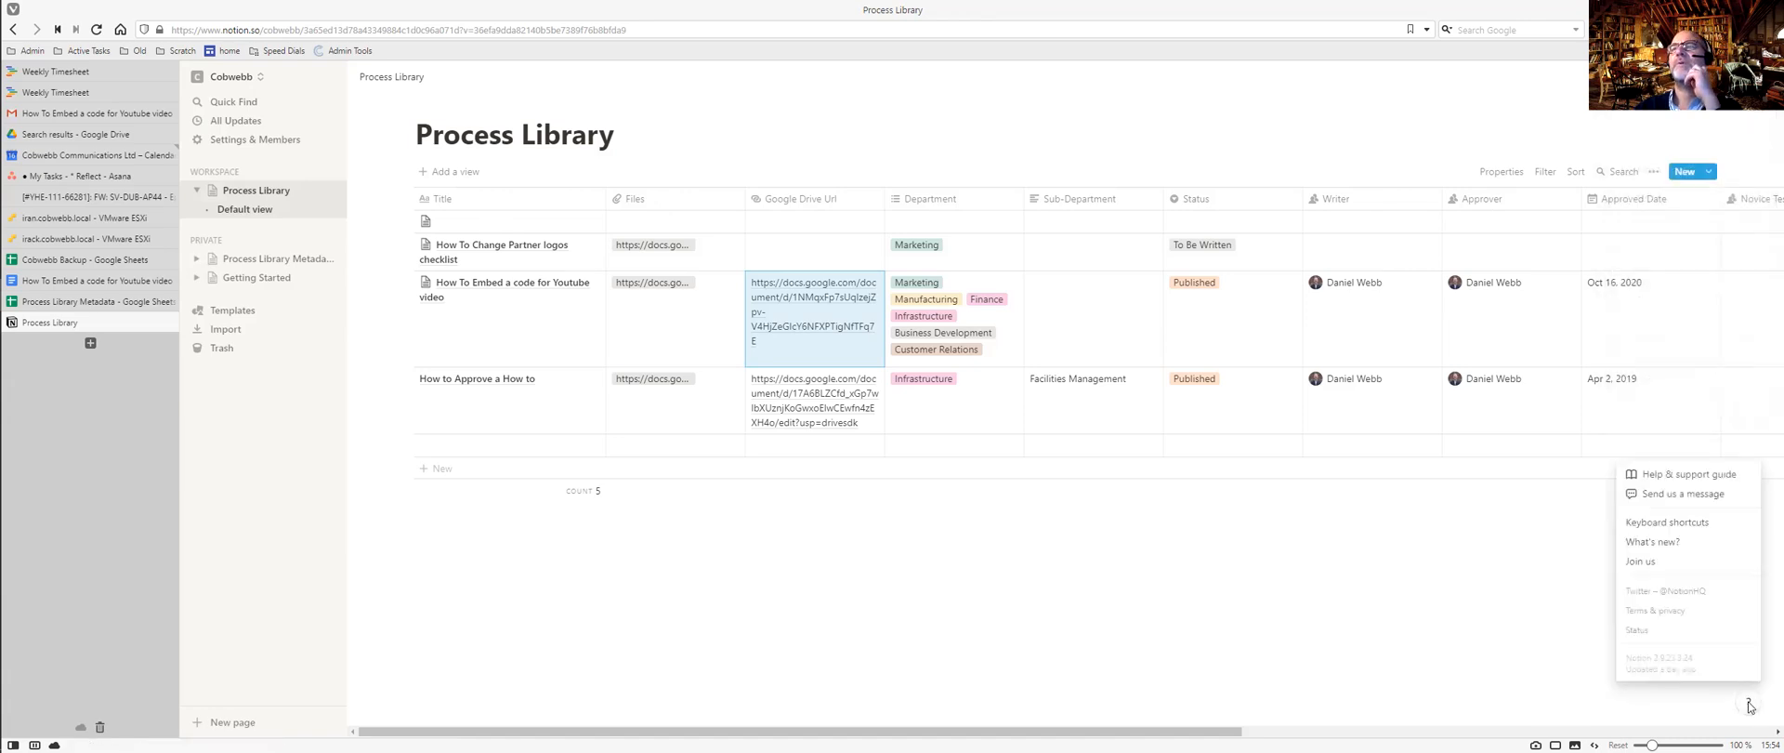
pyautogui.click(1703, 476)
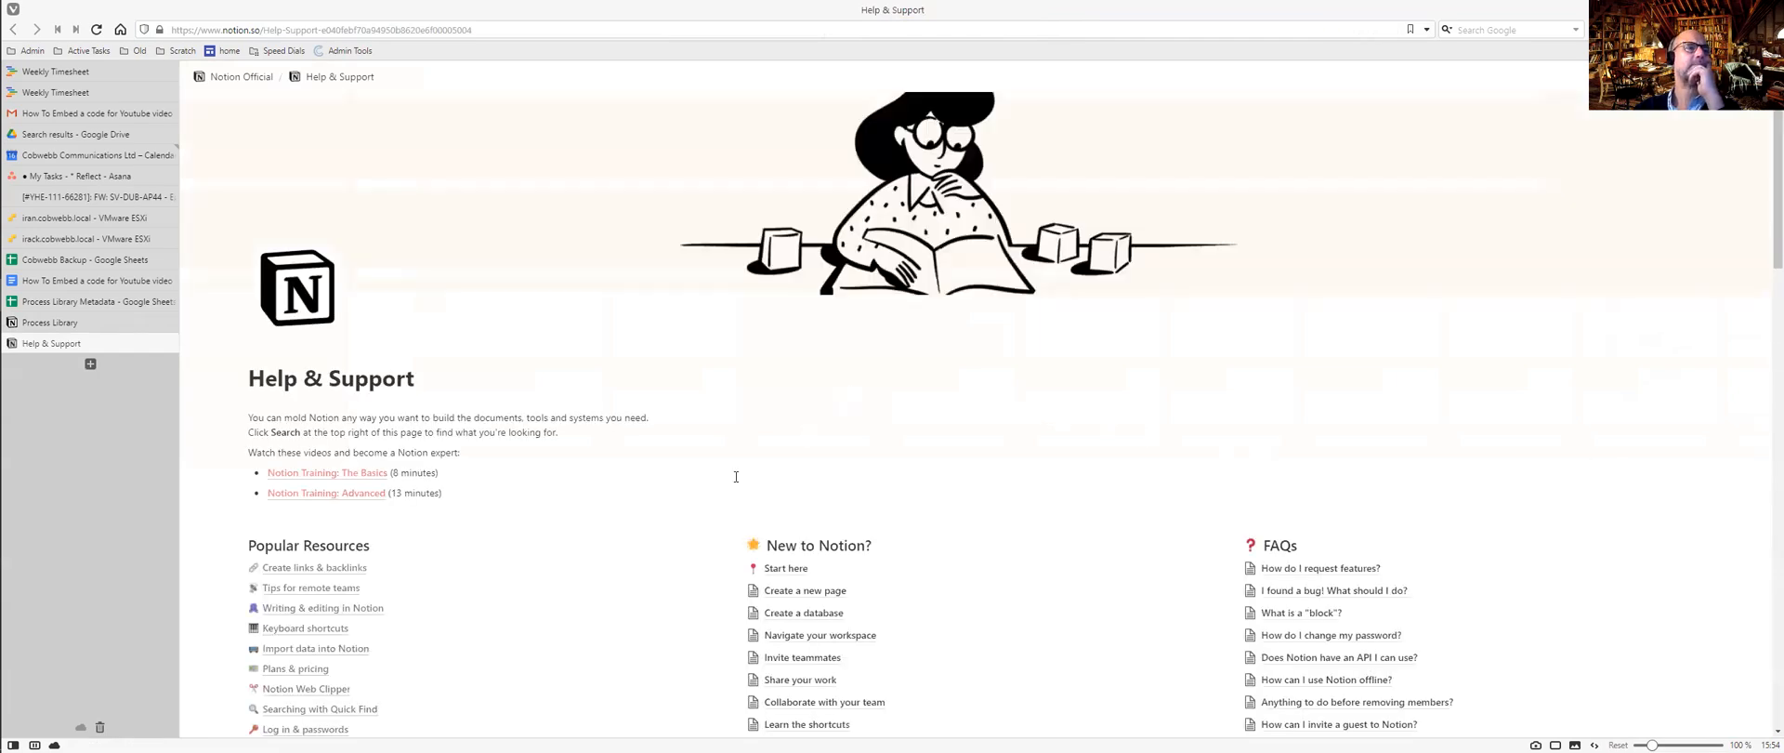
# Scroll down the help guide to the Import, Export & Integrations links.
pyautogui.scroll(-3, 631, 450)
pyautogui.scroll(2, 631, 449)
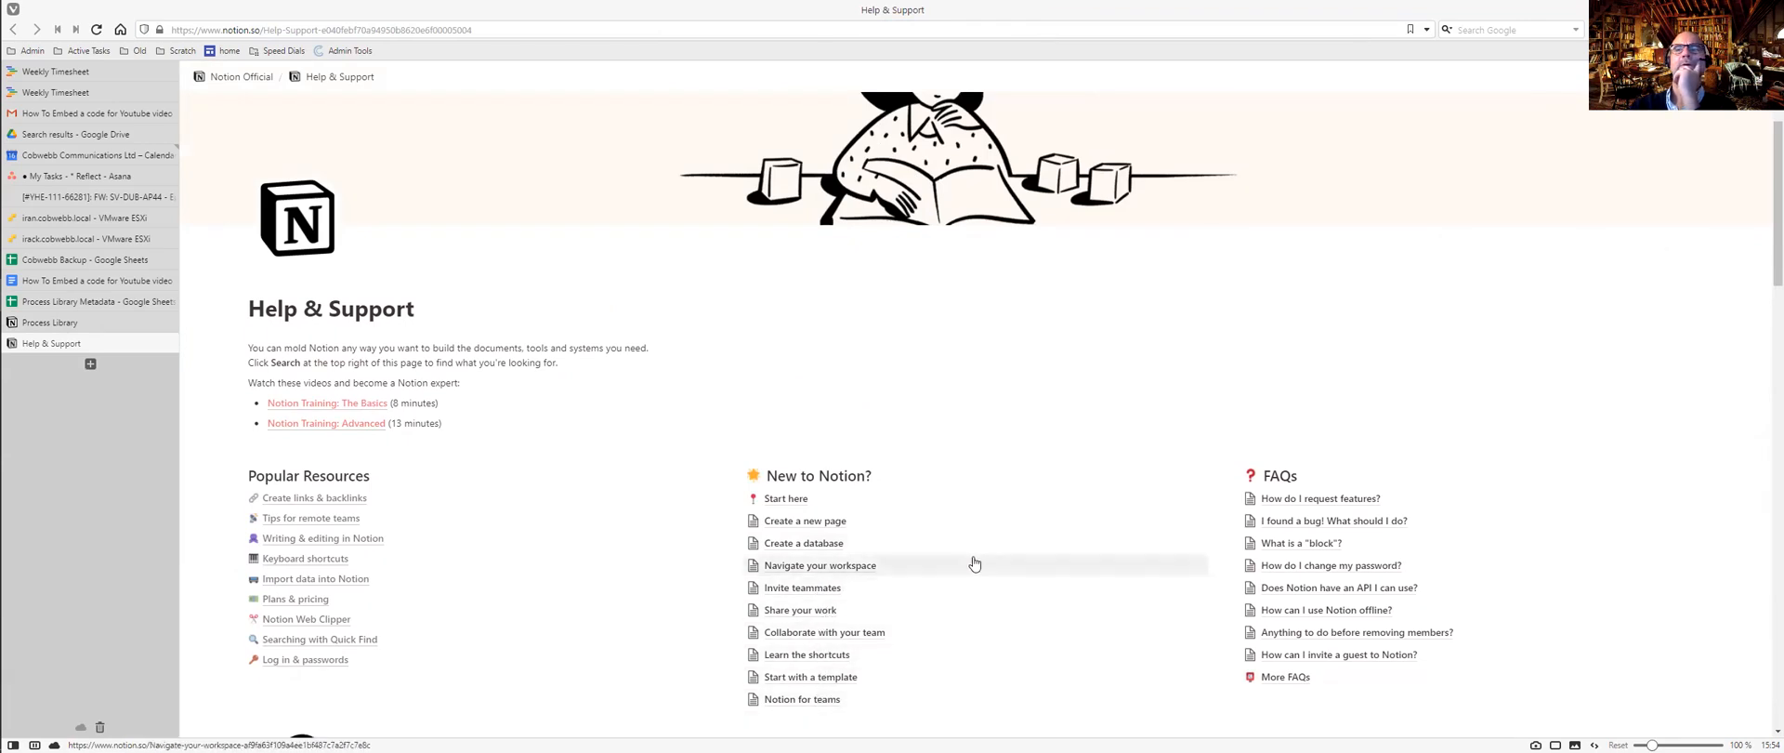
pyautogui.scroll(-3, 1074, 501)
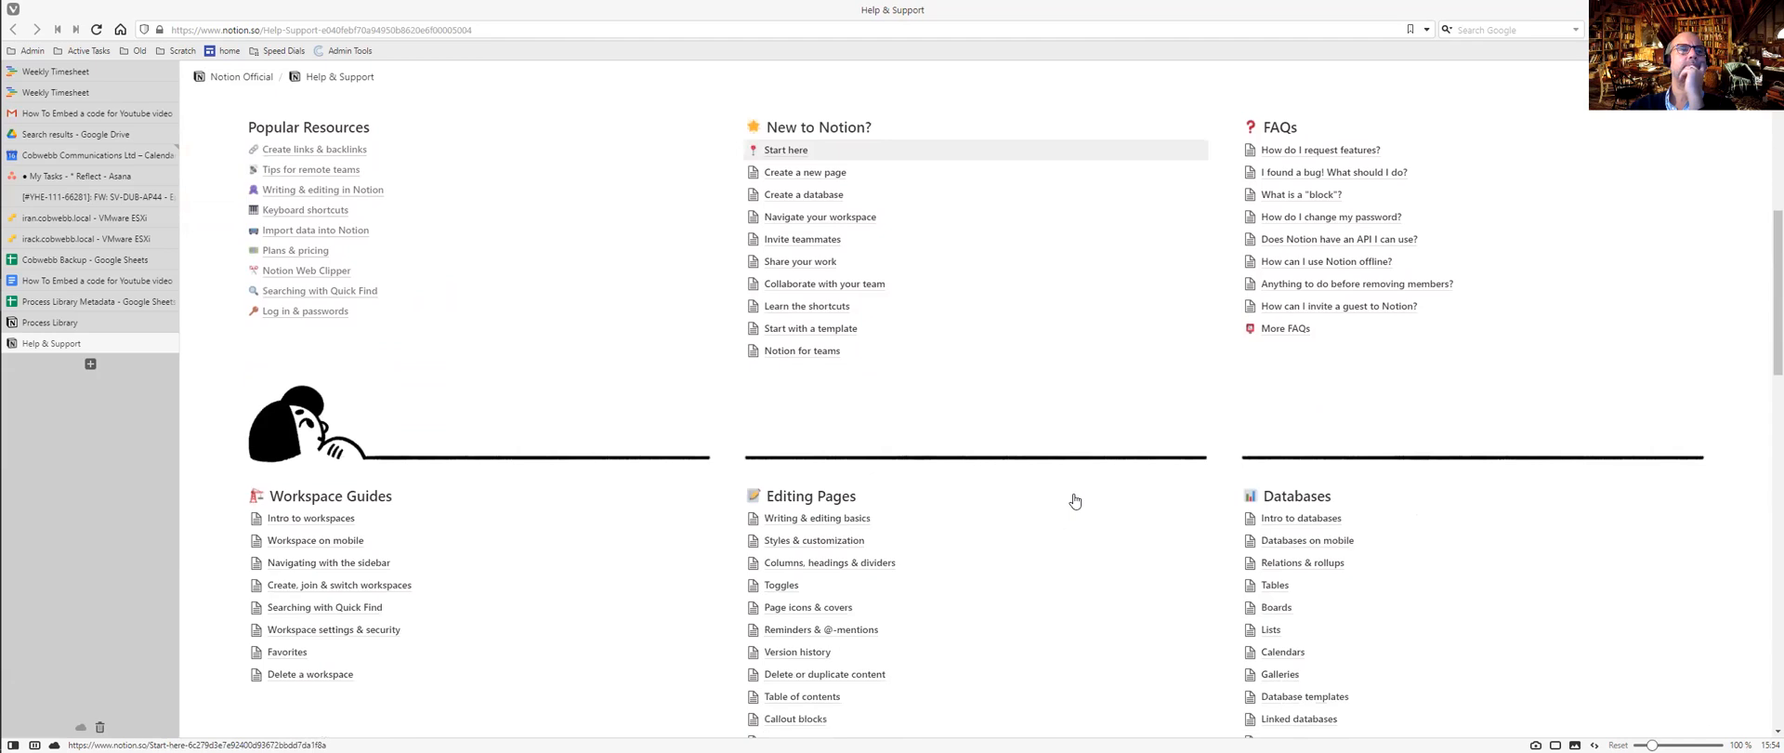
pyautogui.scroll(-2, 1074, 501)
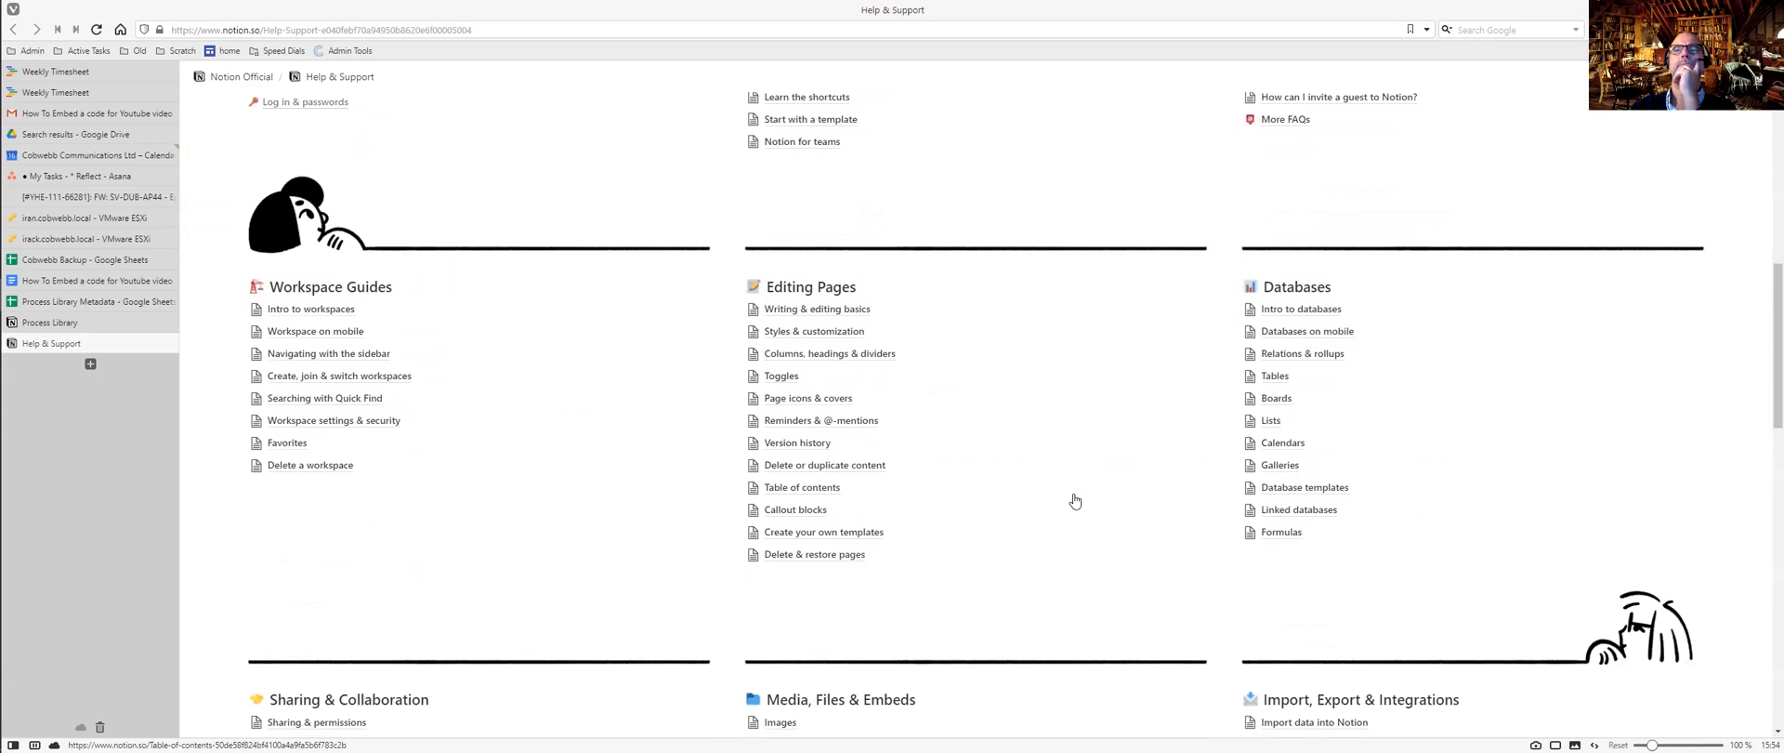
pyautogui.scroll(-2, 1074, 500)
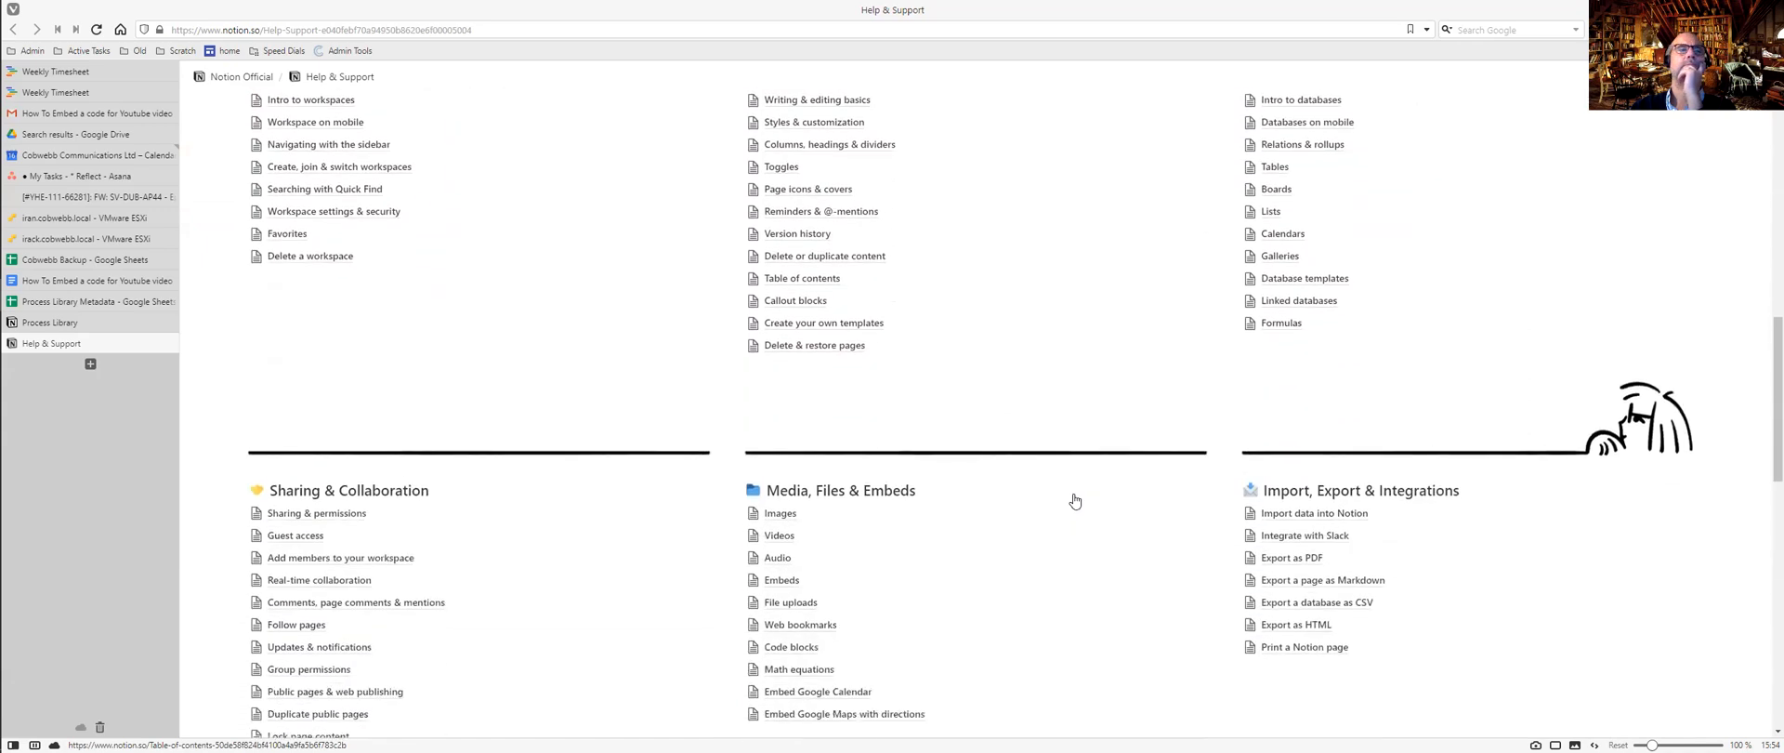
pyautogui.scroll(-1, 1074, 494)
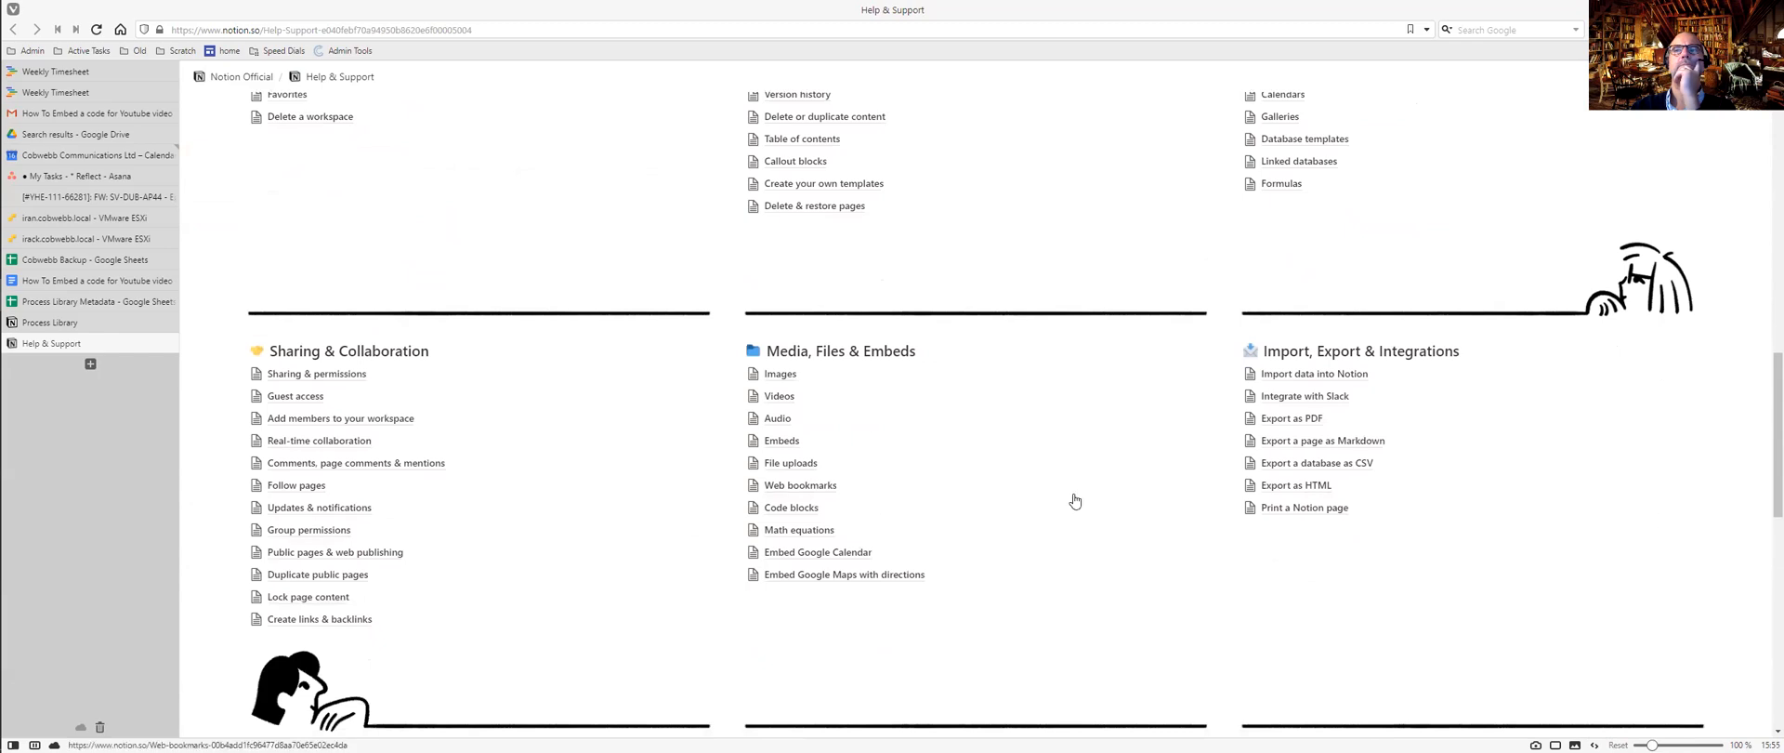
# Open the Import data into Notion guide and expand its CSV instructions.
pyautogui.click(1328, 376)
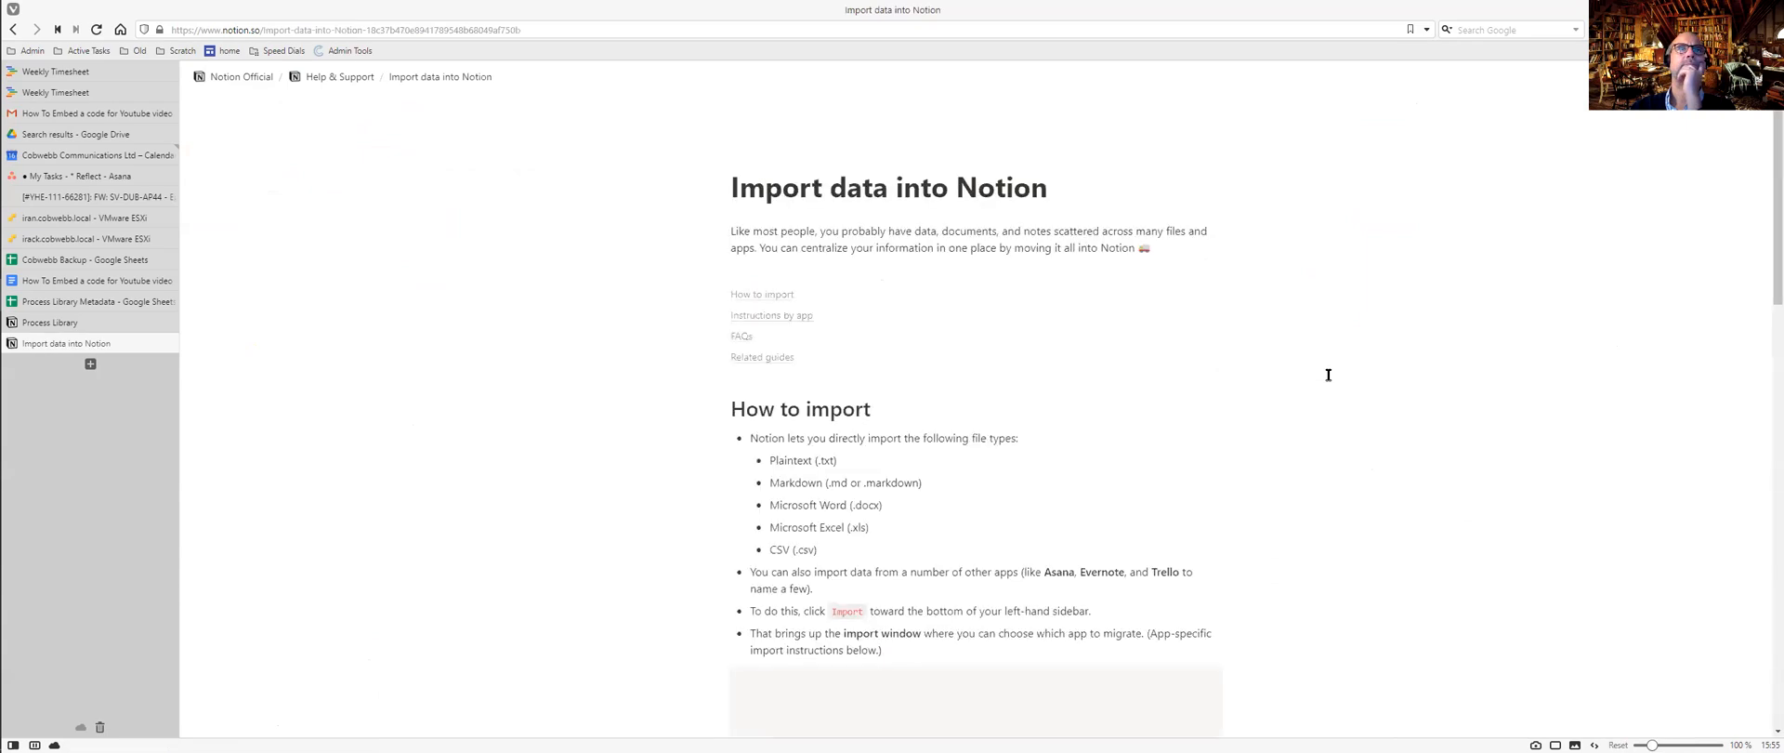
pyautogui.scroll(-3, 1328, 374)
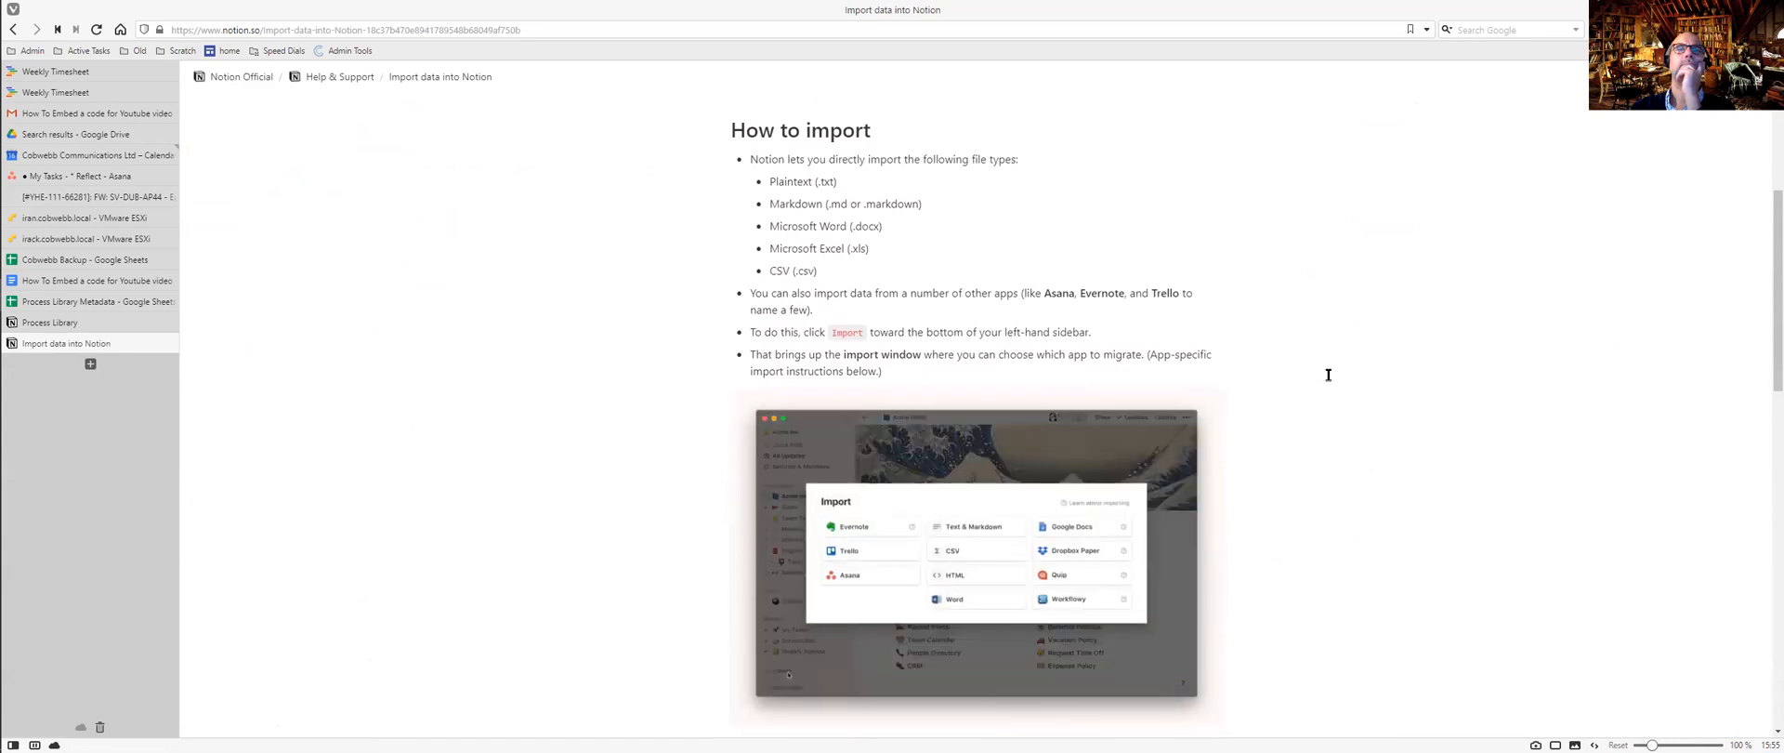
pyautogui.scroll(-5, 1328, 374)
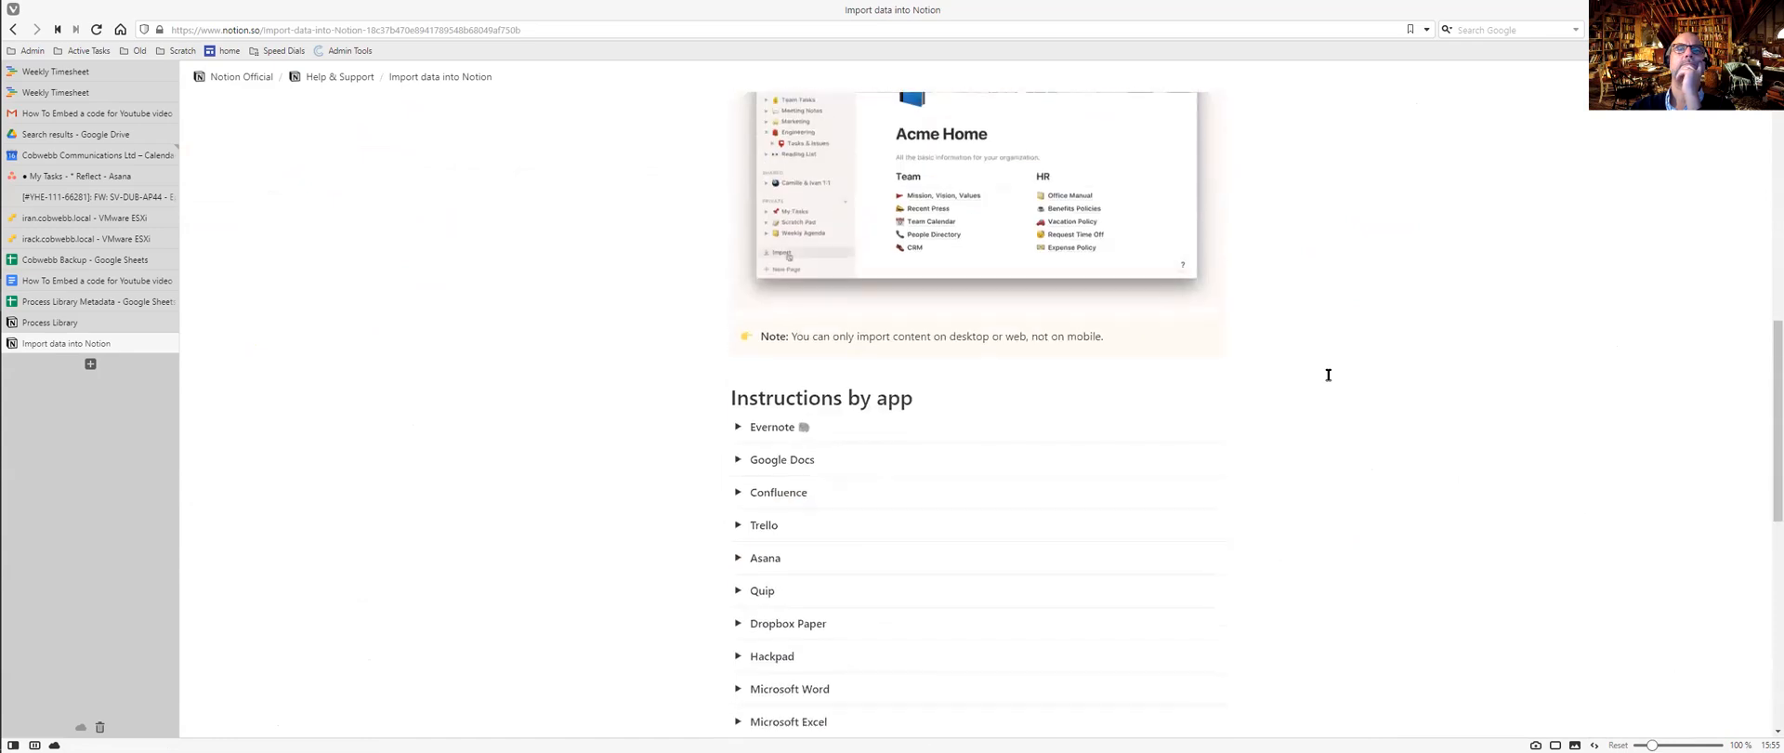
pyautogui.scroll(-2, 1327, 374)
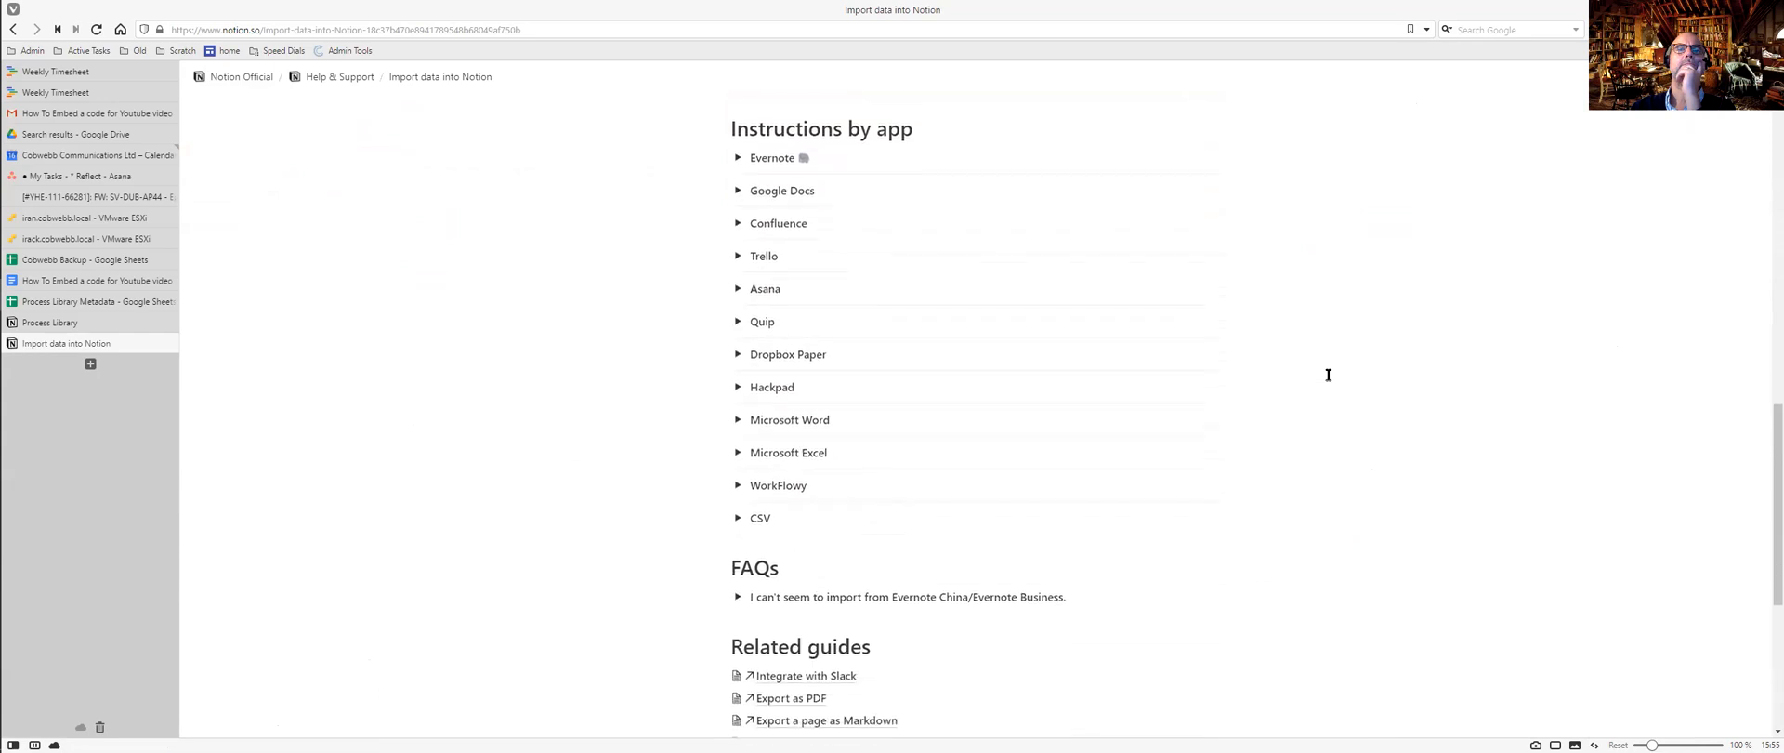
pyautogui.scroll(-3, 1328, 374)
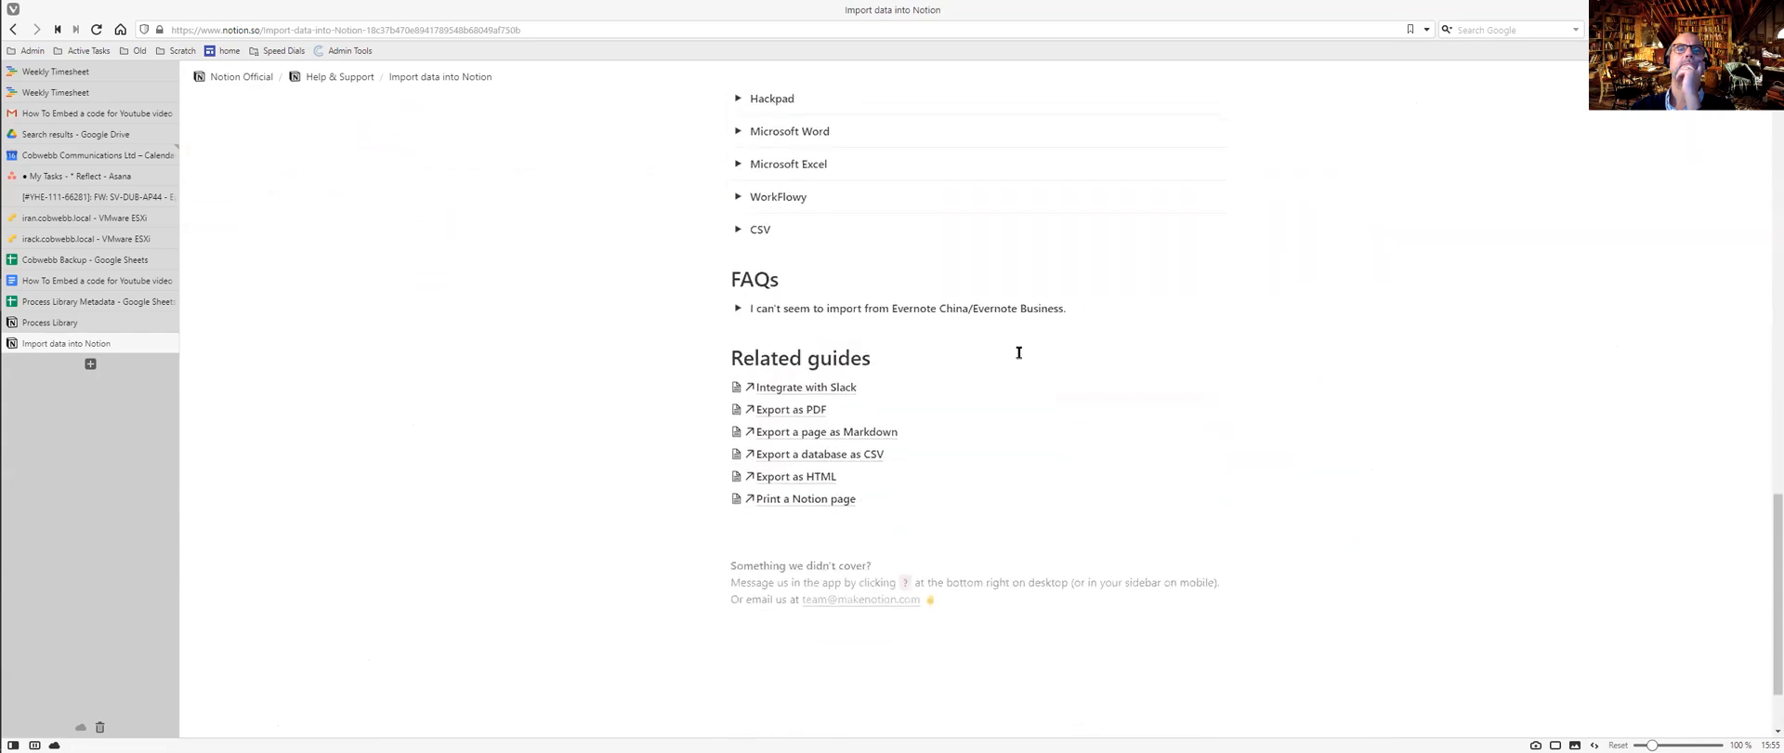
pyautogui.click(736, 230)
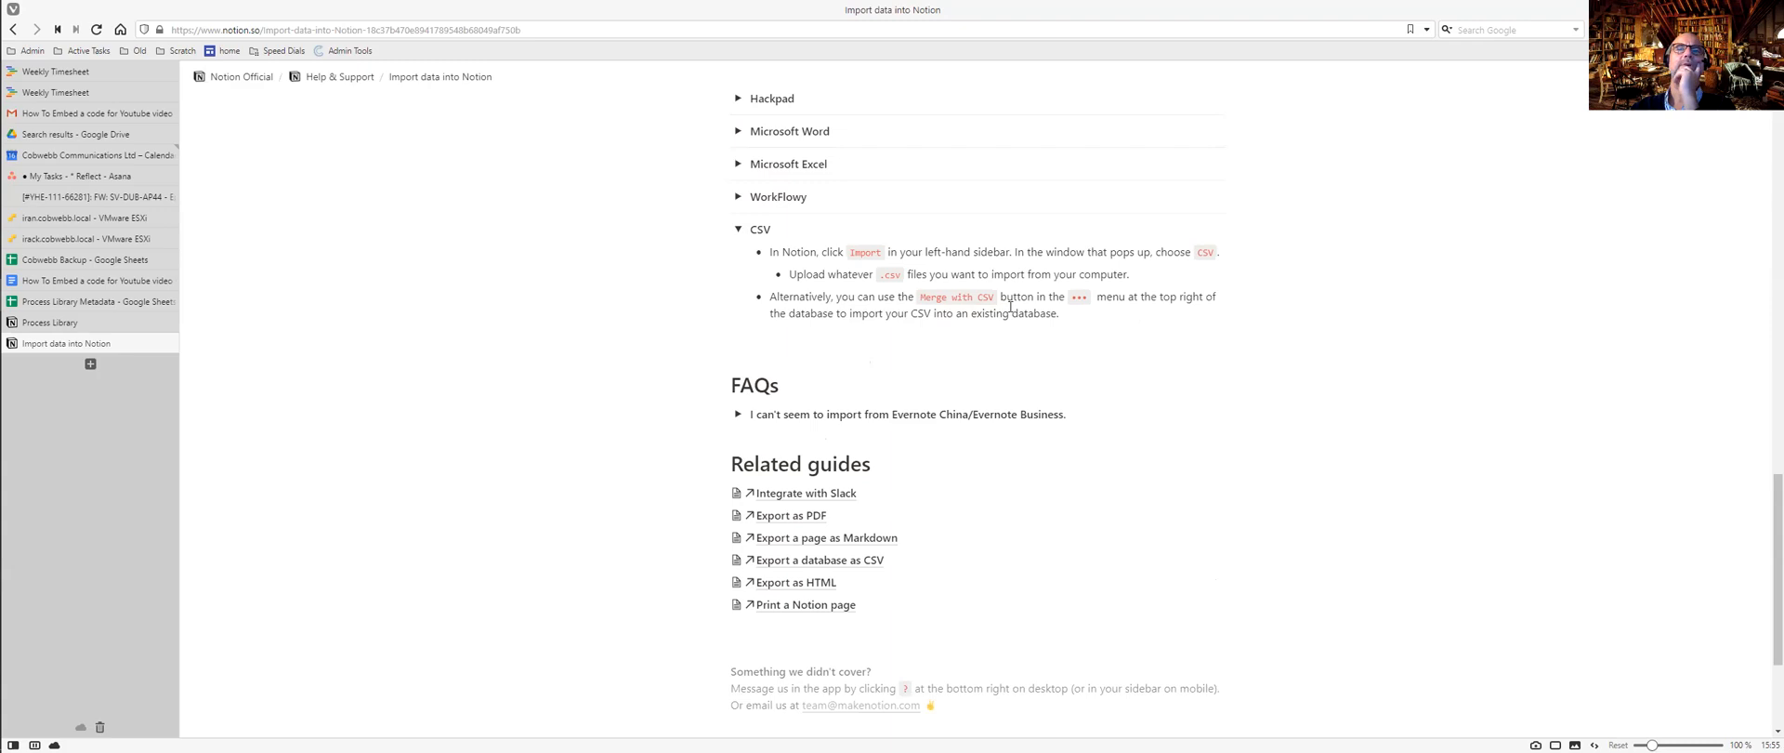
# Read through the CSV import section, then return to the Process Library database tab.
pyautogui.scroll(6, 1010, 307)
pyautogui.scroll(-6, 1010, 302)
pyautogui.scroll(-2, 1007, 290)
pyautogui.scroll(2, 1008, 291)
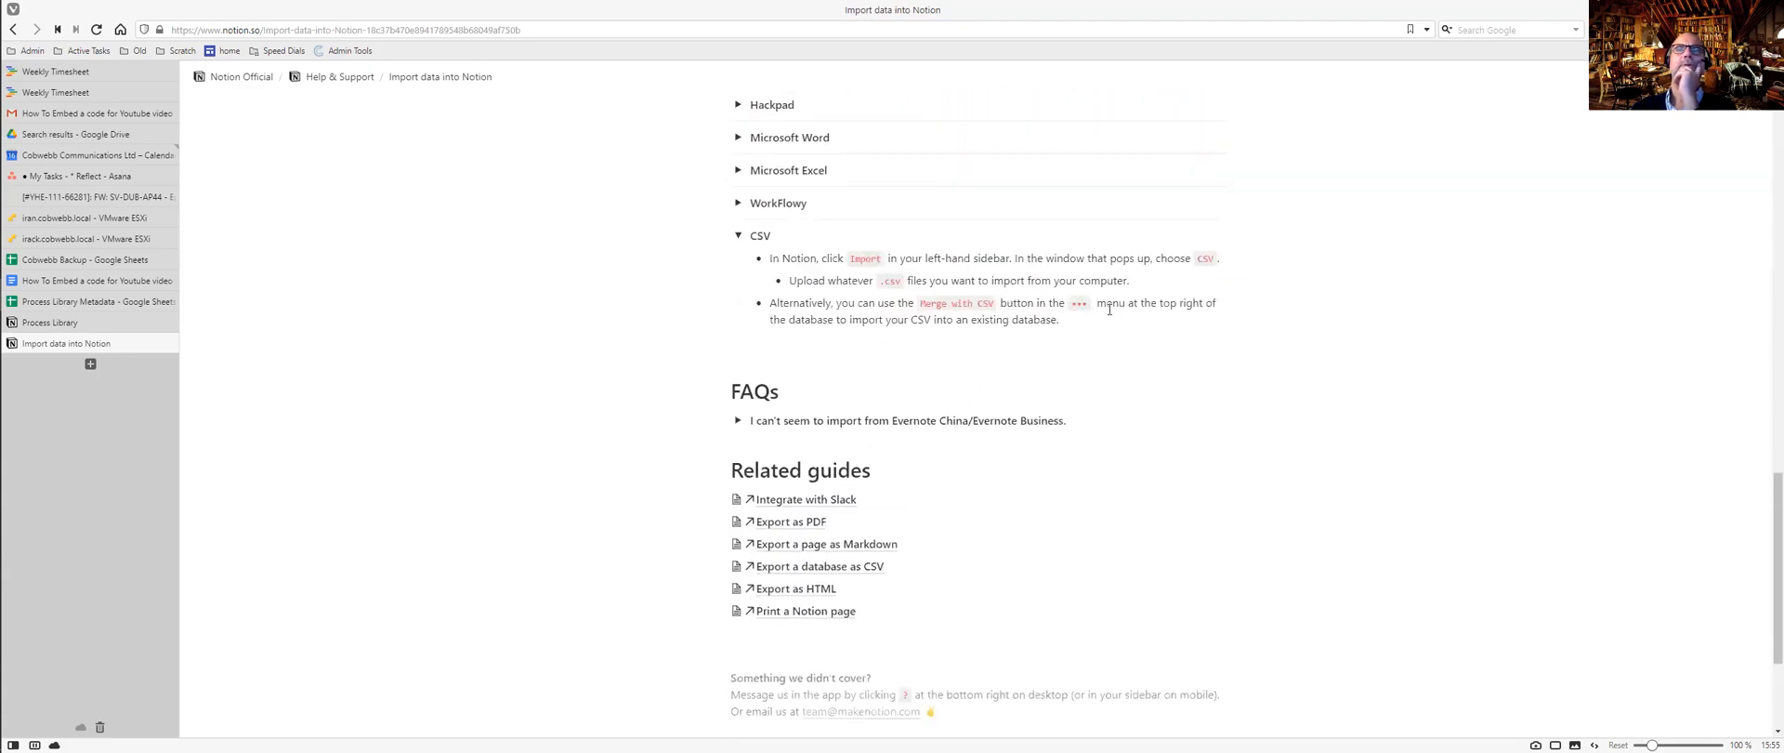
pyautogui.click(98, 324)
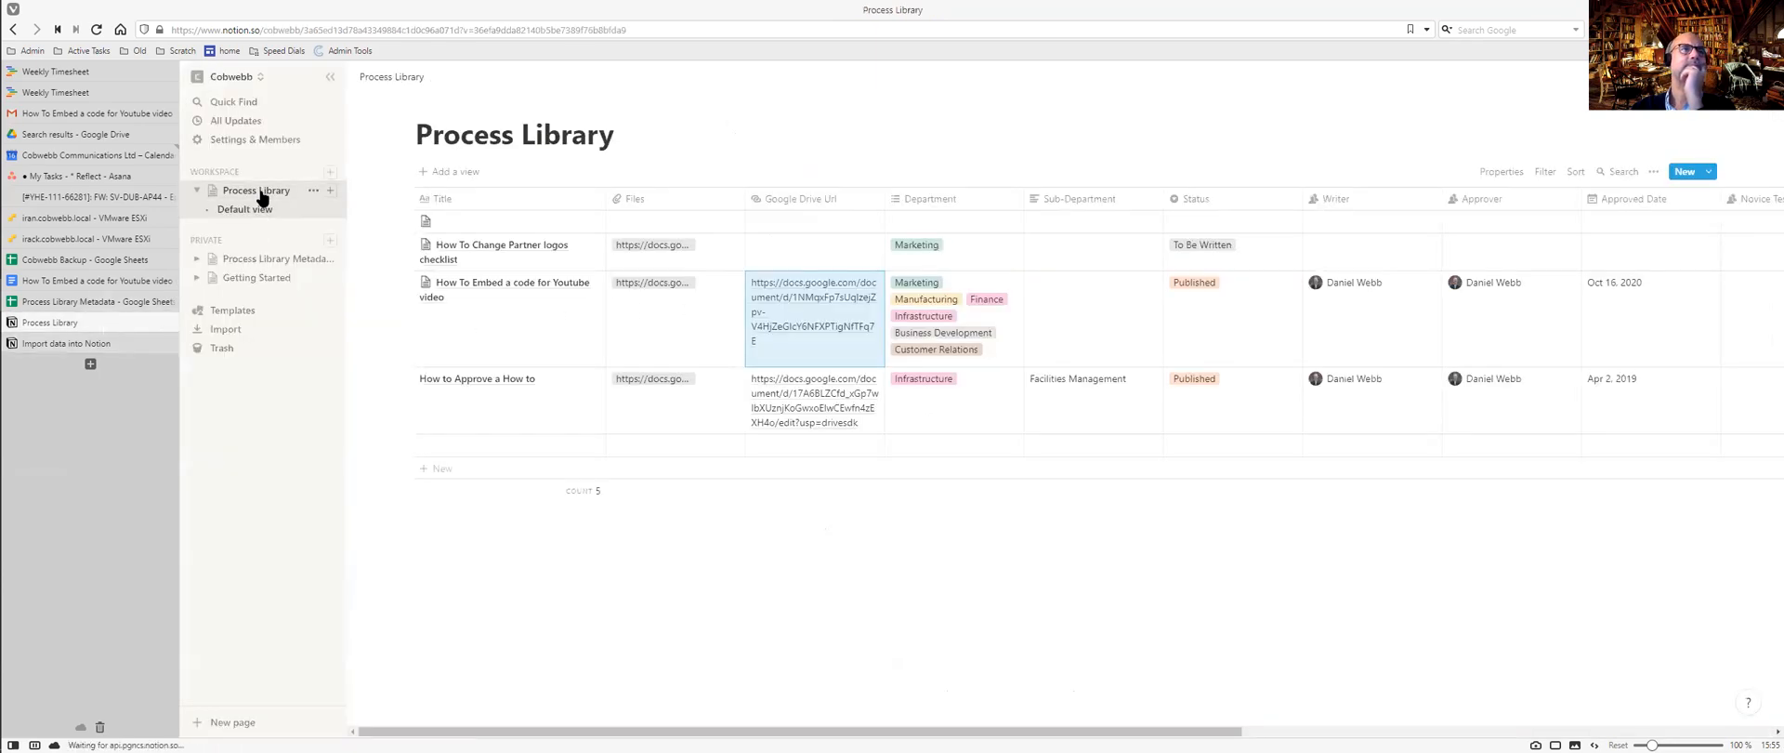
pyautogui.click(313, 191)
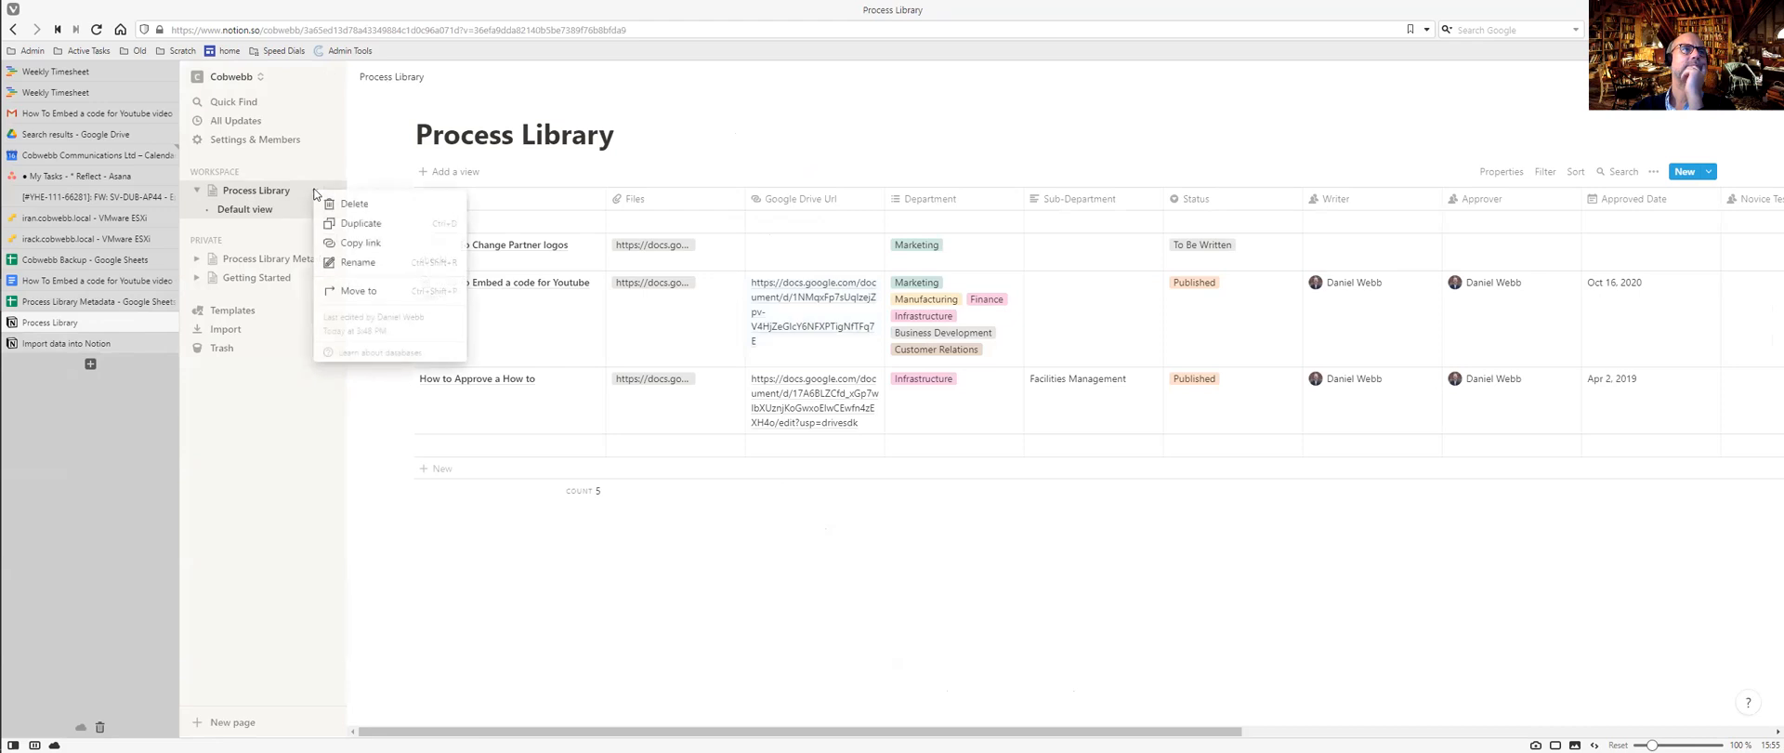
pyautogui.click(270, 191)
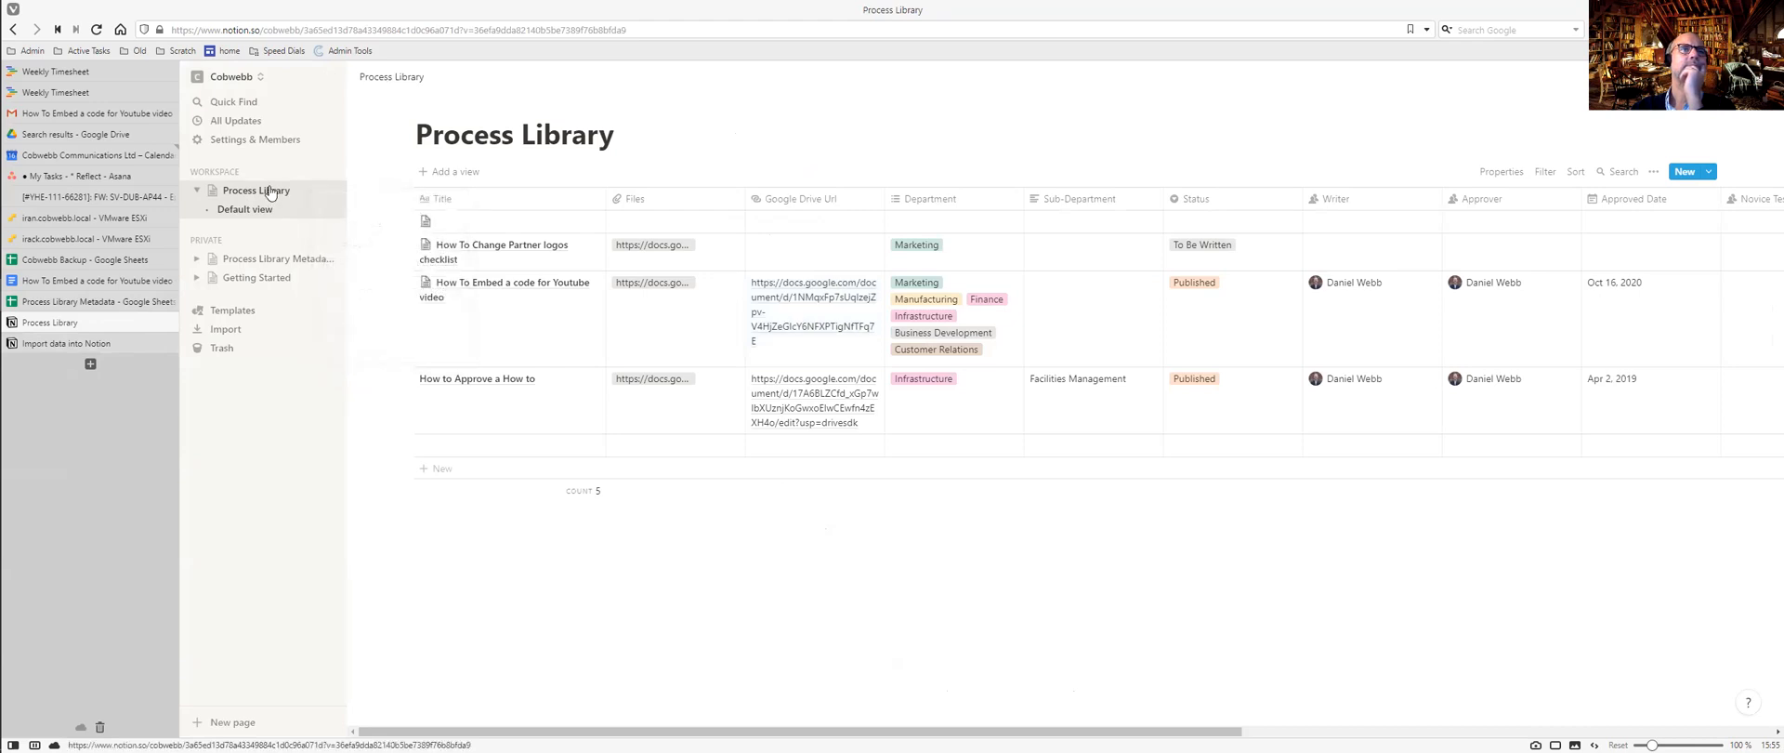
pyautogui.click(1654, 172)
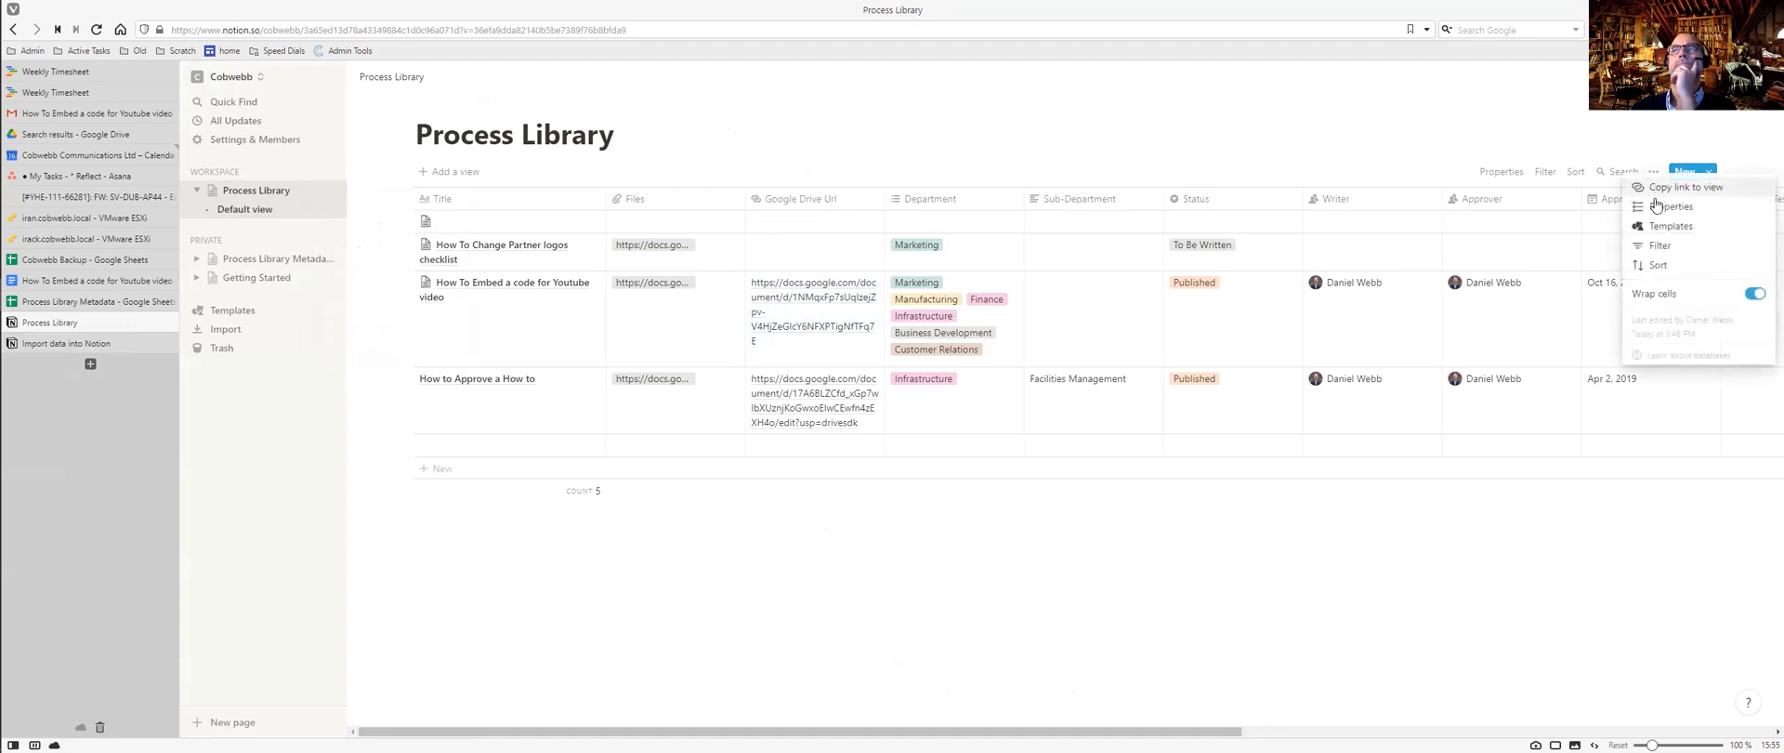
pyautogui.press('Escape')
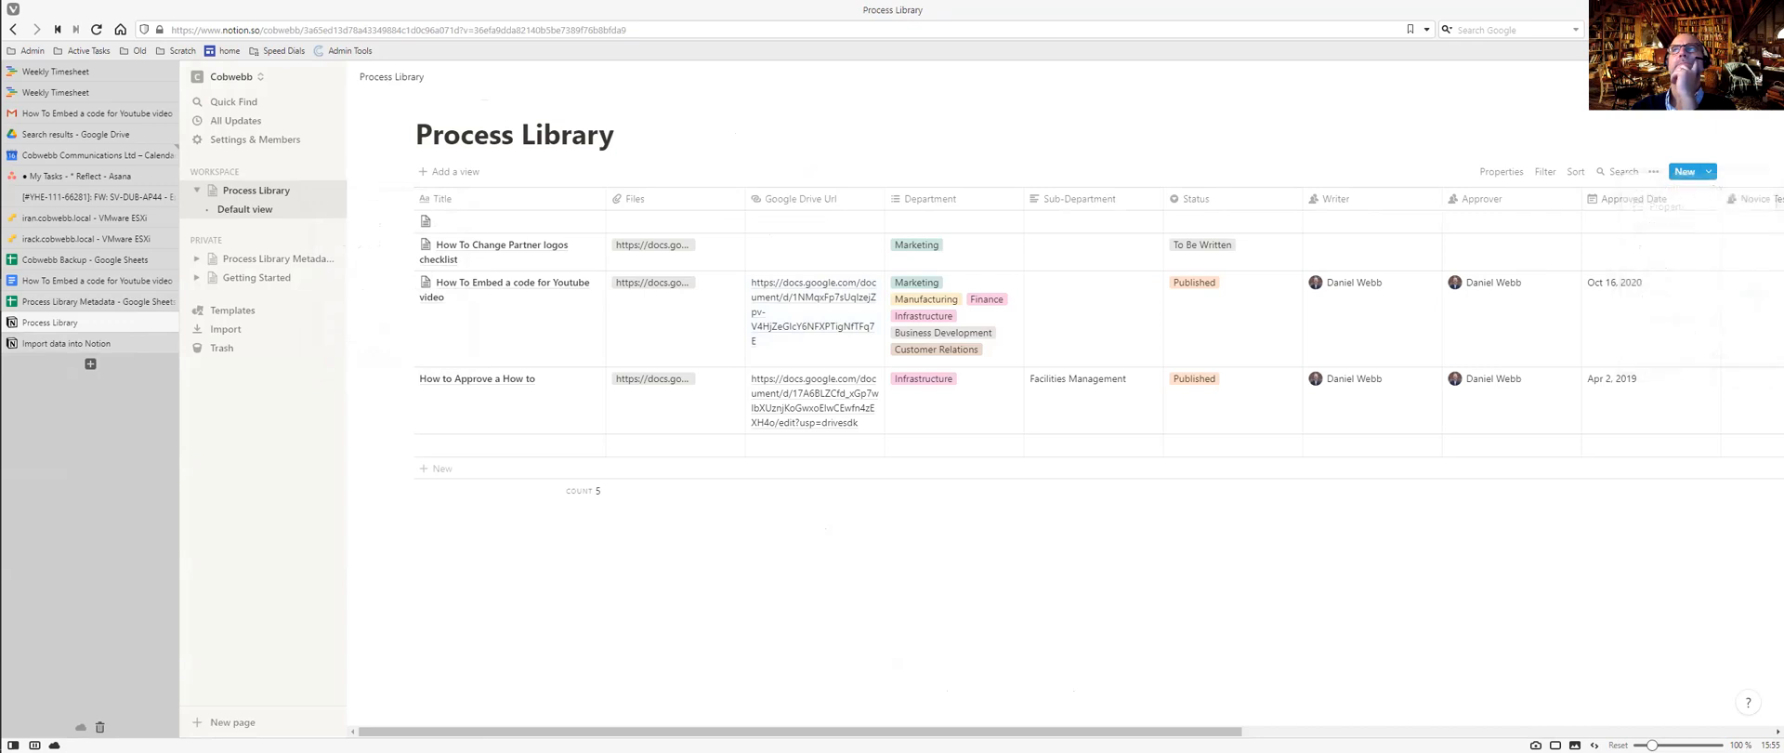
pyautogui.click(1763, 78)
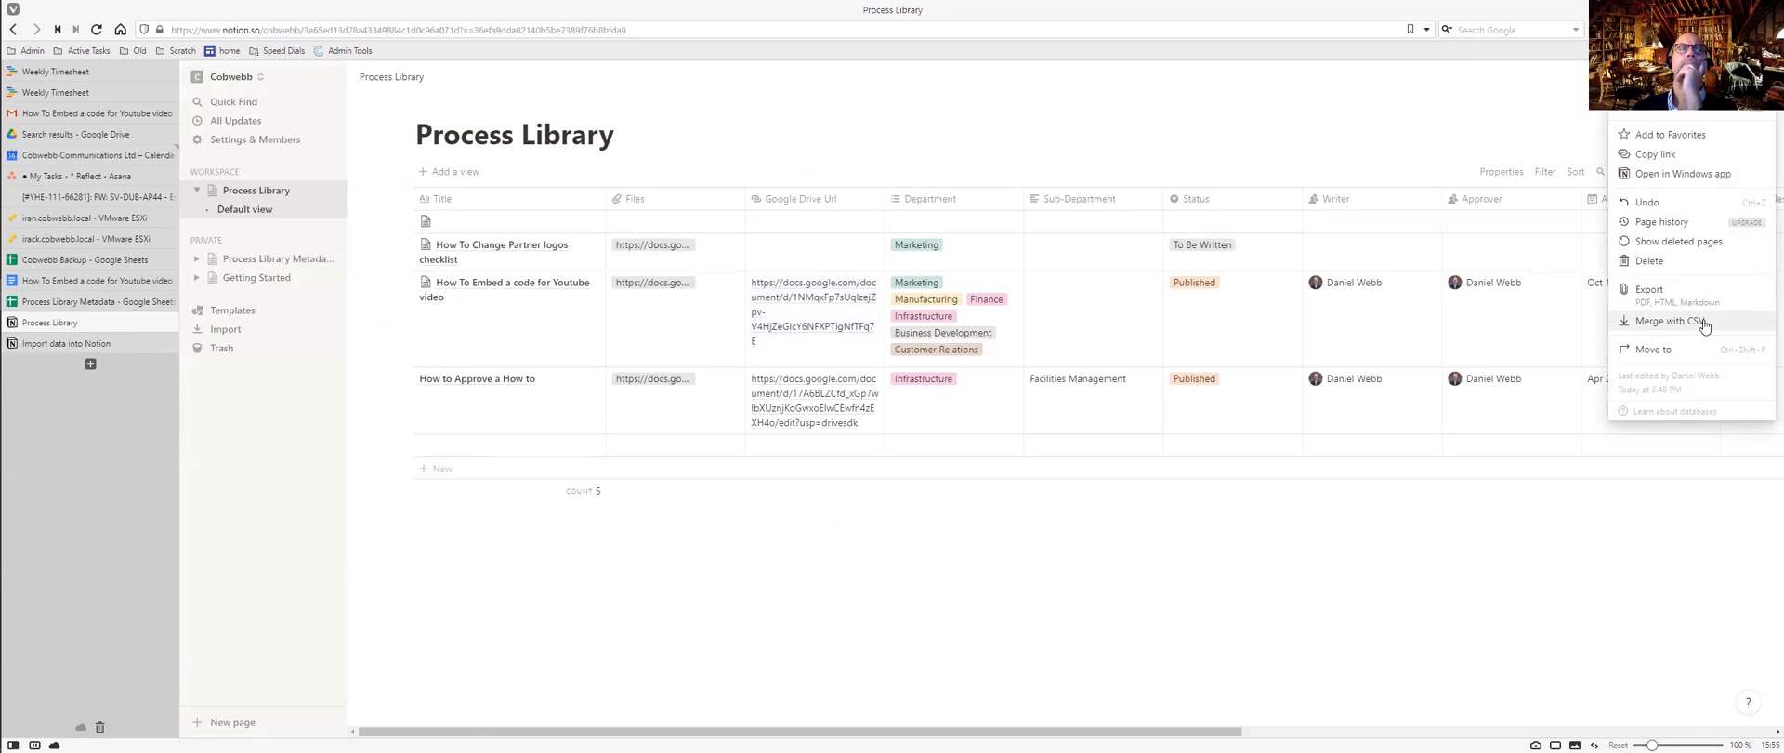
pyautogui.click(1257, 149)
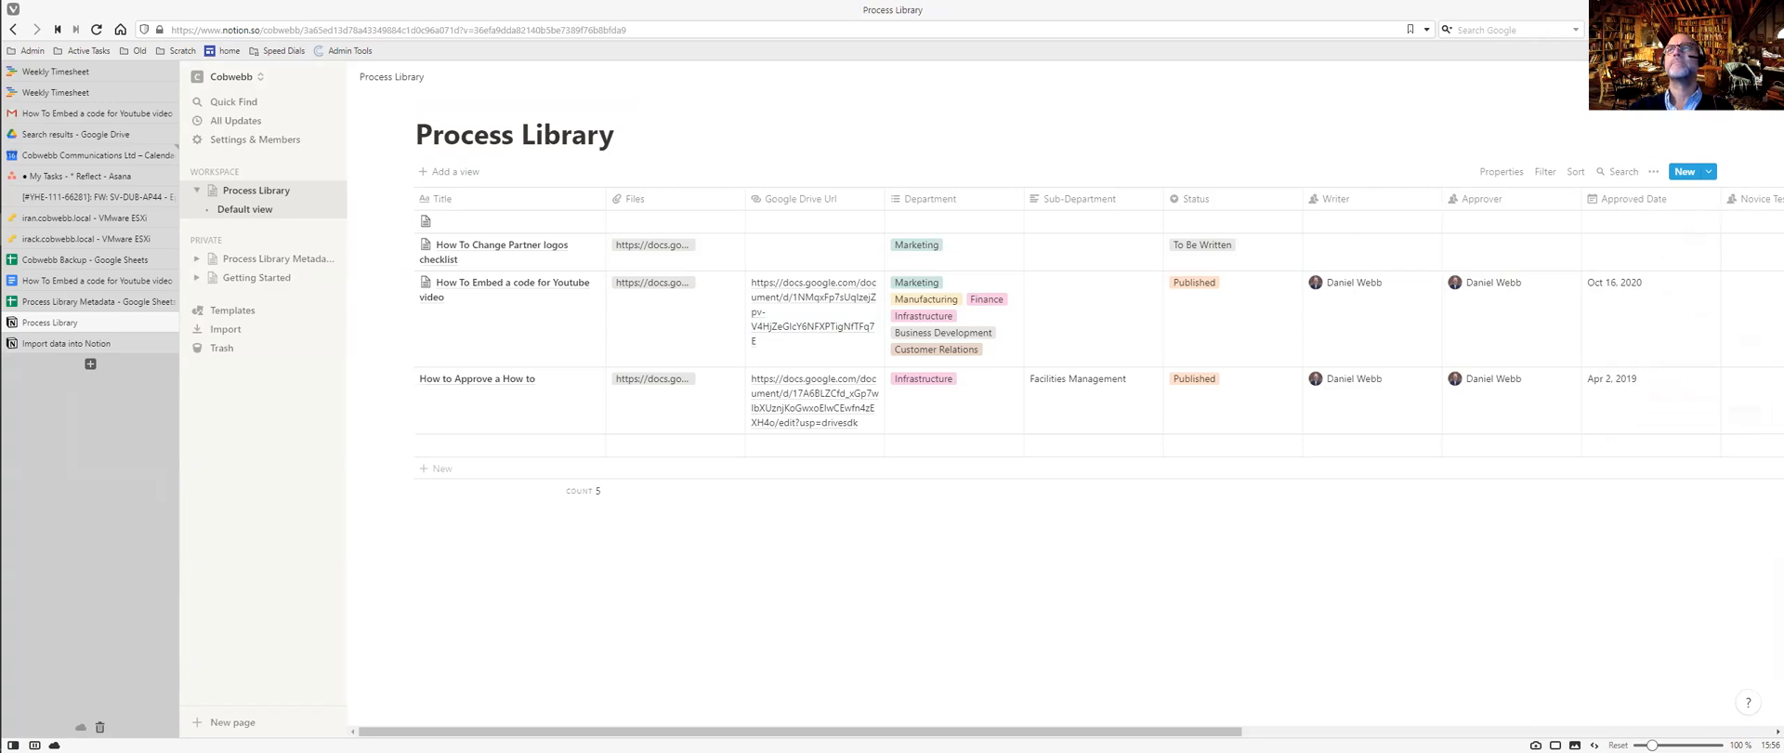
# Check the Scratch folder on the computer, then open the Google Drive Url column's property menu.
pyautogui.hotkey('alt', 'Tab')
pyautogui.hotkey('alt', 'Tab')
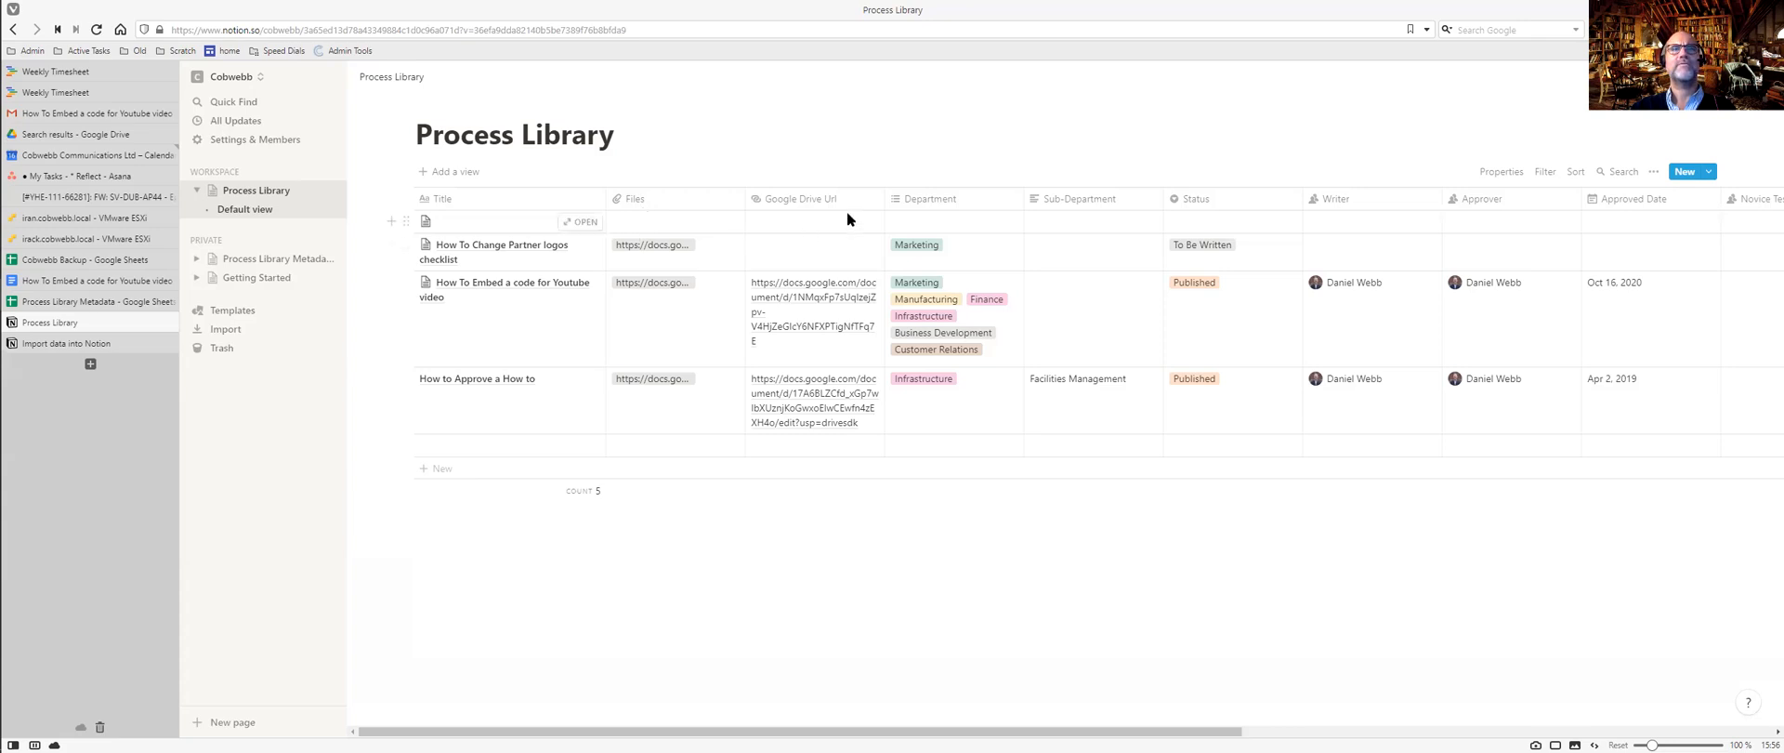
pyautogui.click(820, 195)
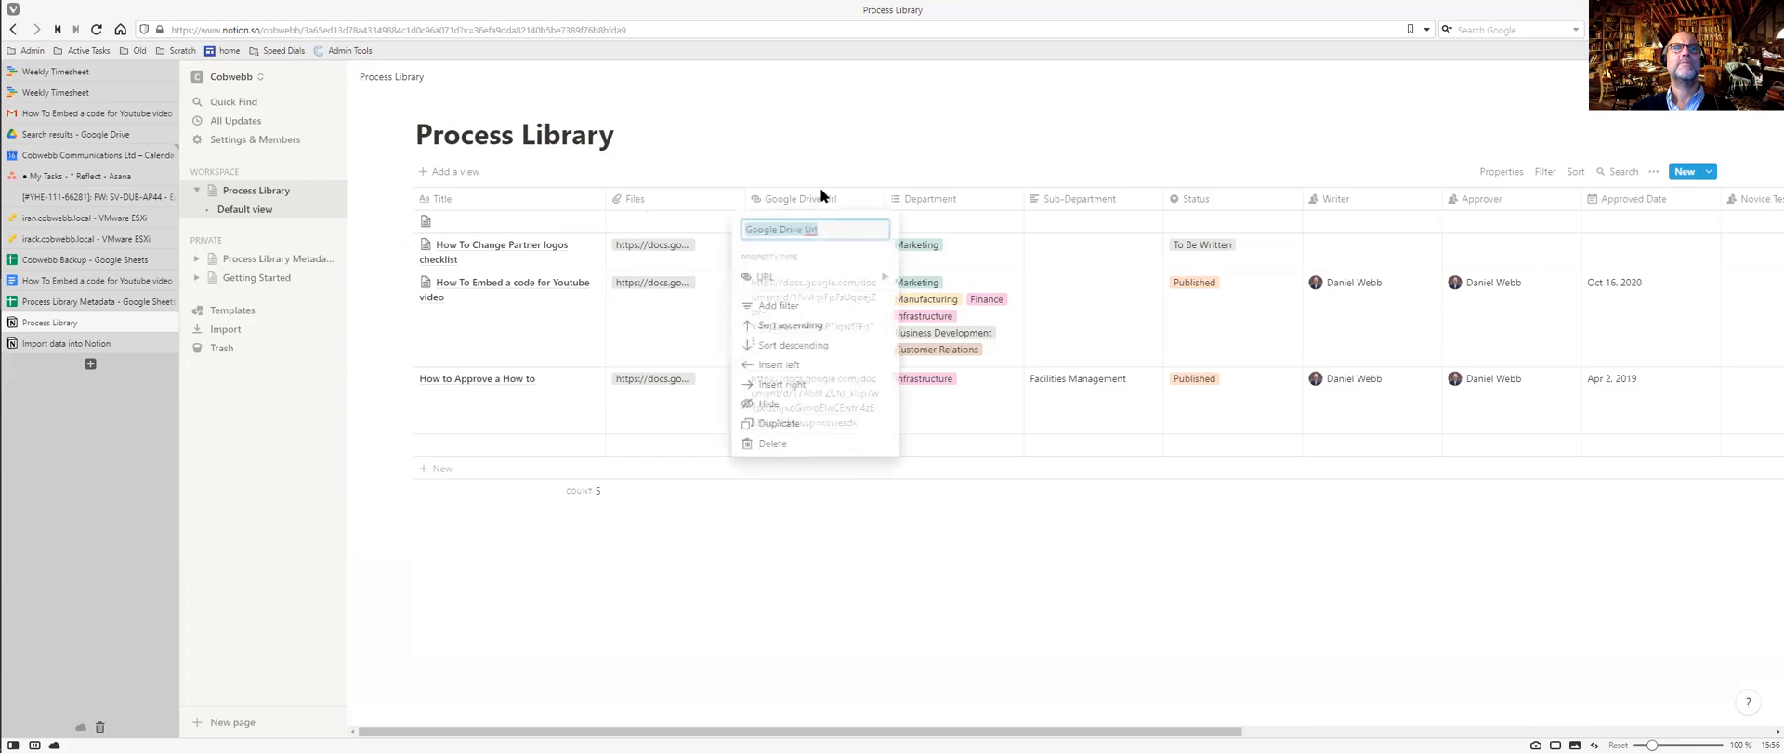
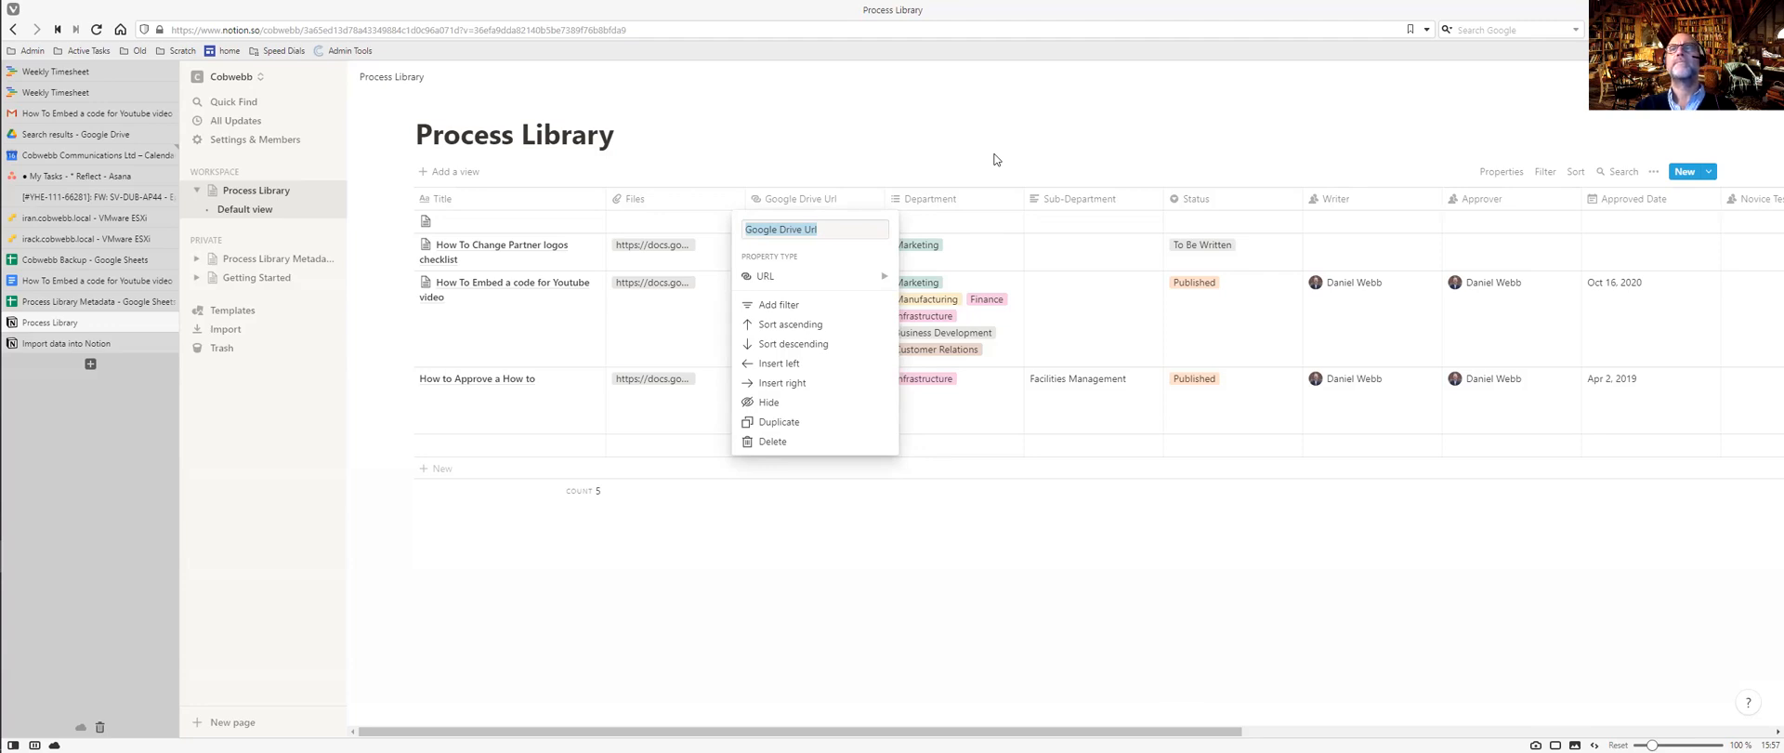
# Close the Google Drive Url property settings and check that column's link values.
pyautogui.press('Escape')
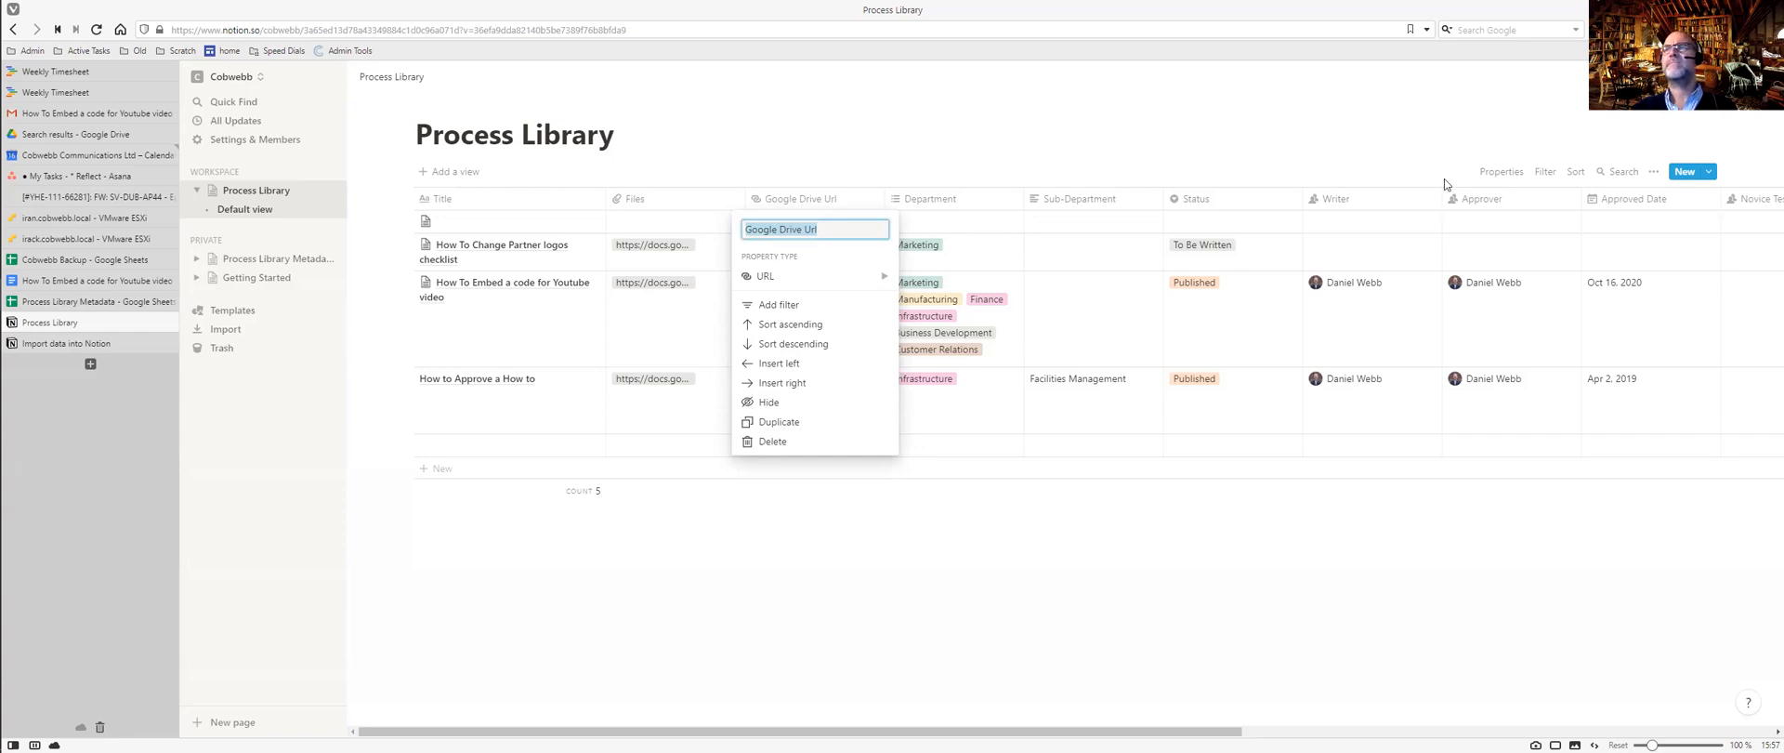
pyautogui.click(836, 731)
pyautogui.moveTo(836, 731)
pyautogui.mouseDown()
pyautogui.moveTo(1115, 731)
pyautogui.moveTo(836, 731)
pyautogui.mouseUp()
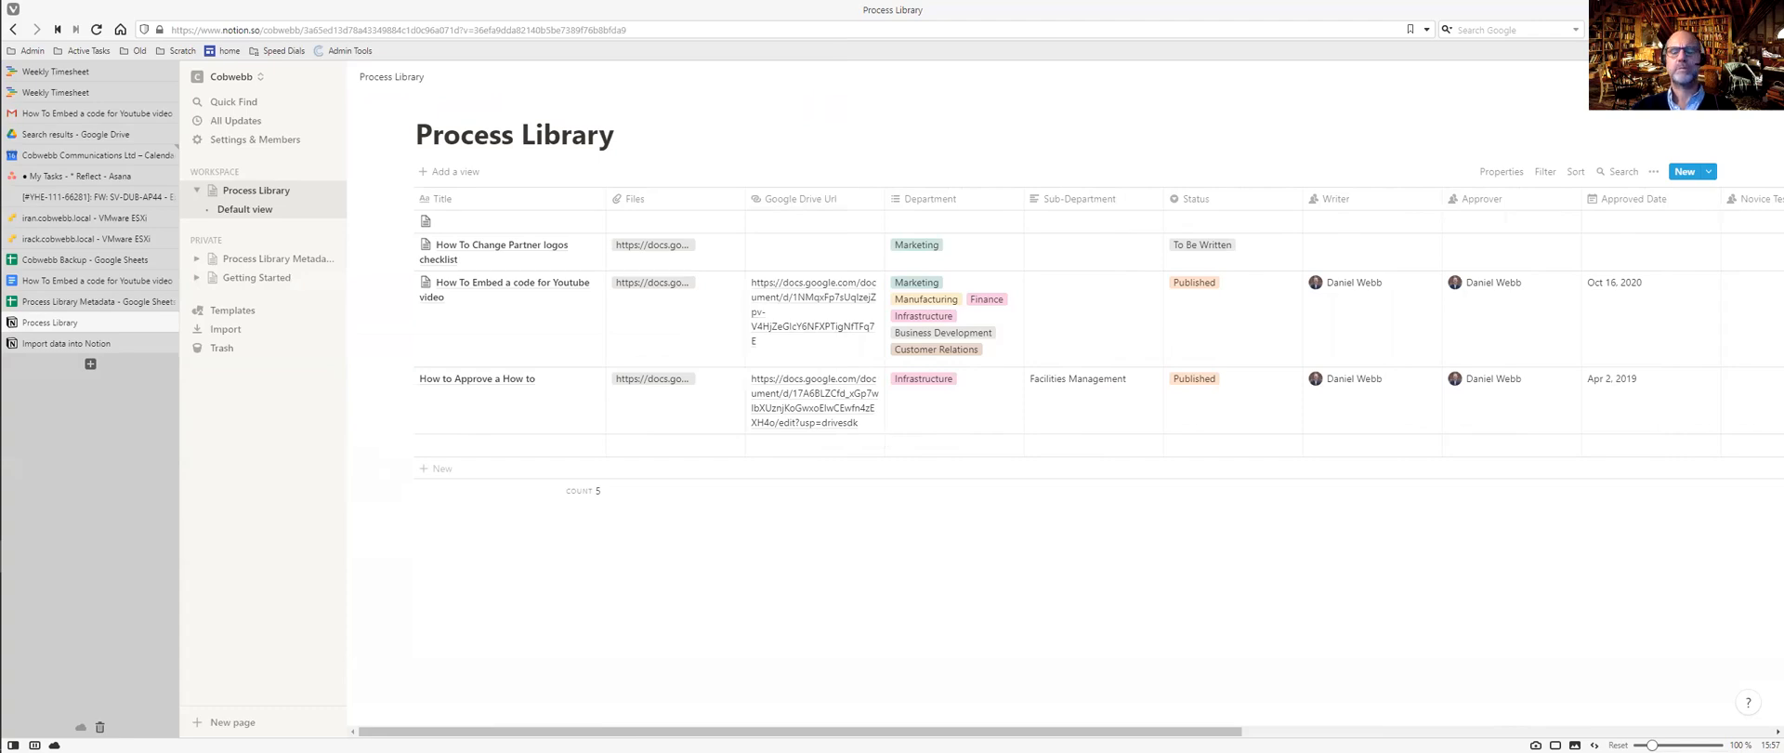
pyautogui.press('Return')
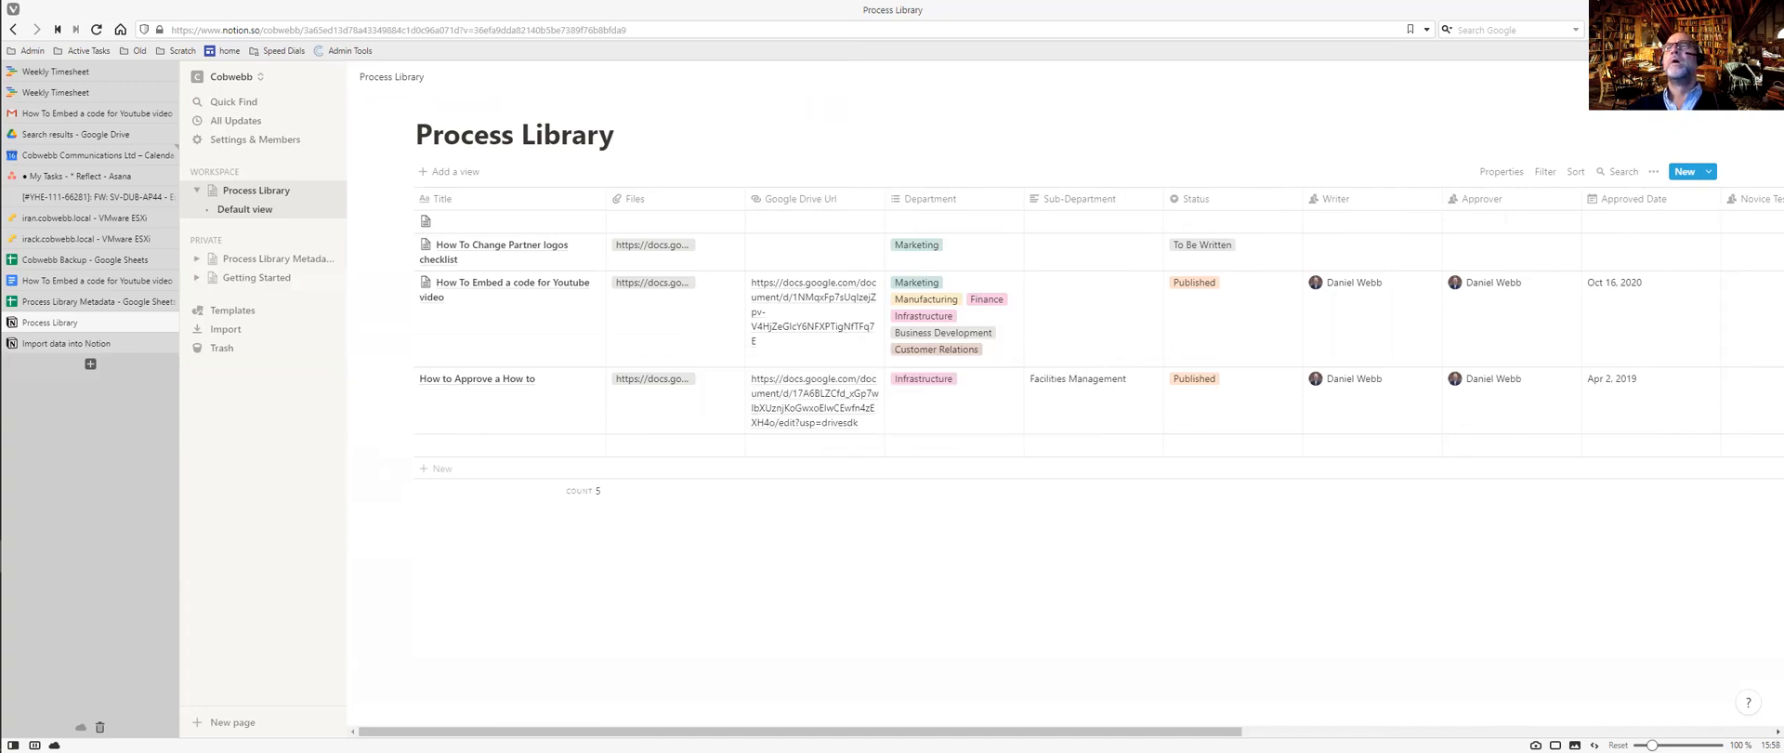
pyautogui.click(1653, 171)
# Merge 'Process Library Metadata - Processes Folders Data2.csv' into the database and review the imported rows.
pyautogui.click(1675, 321)
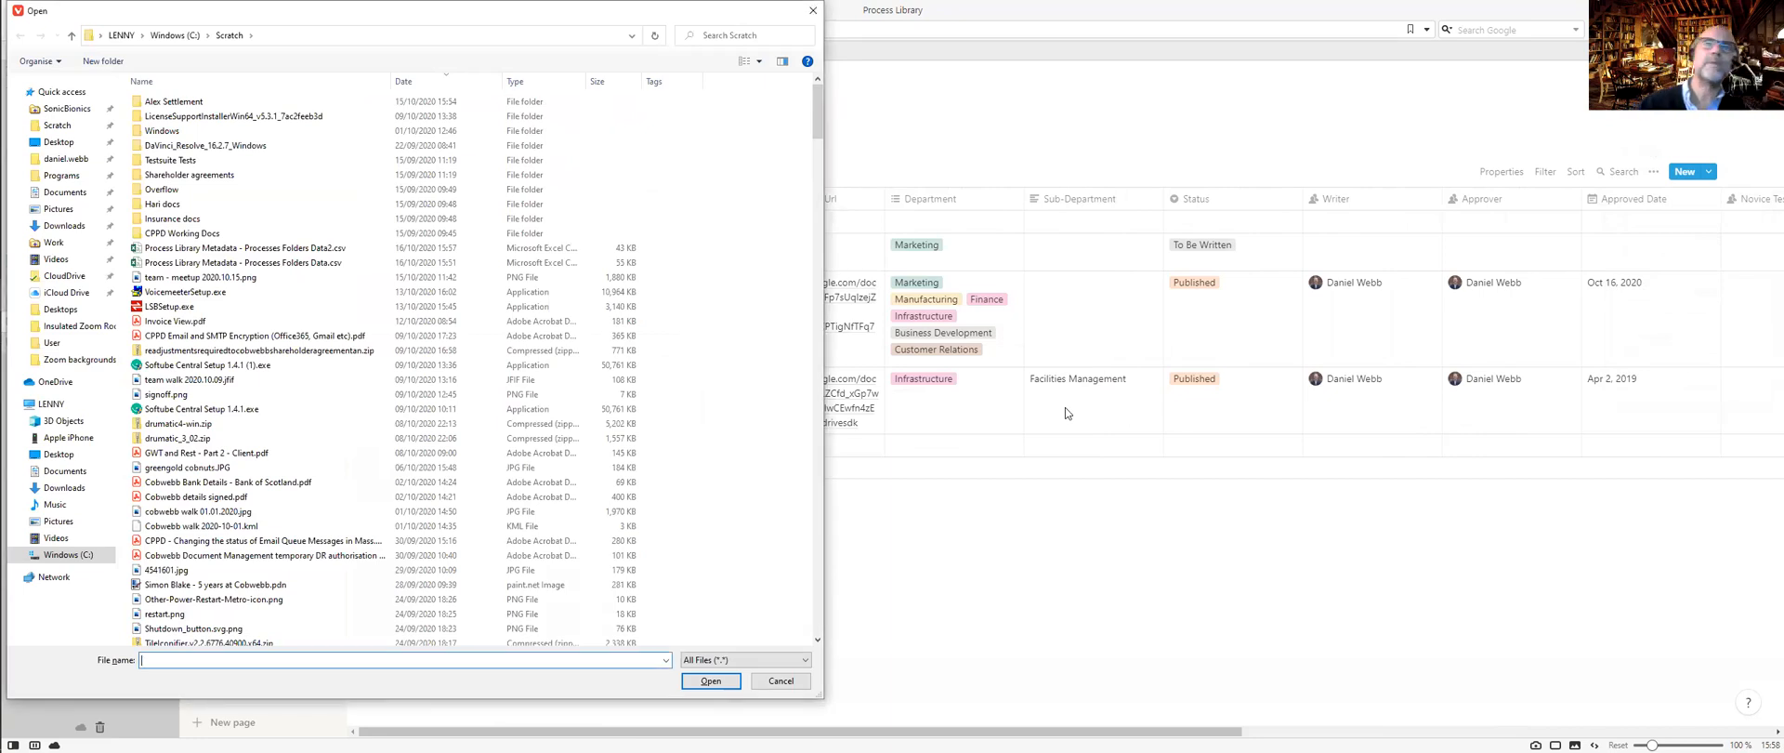
pyautogui.click(328, 247)
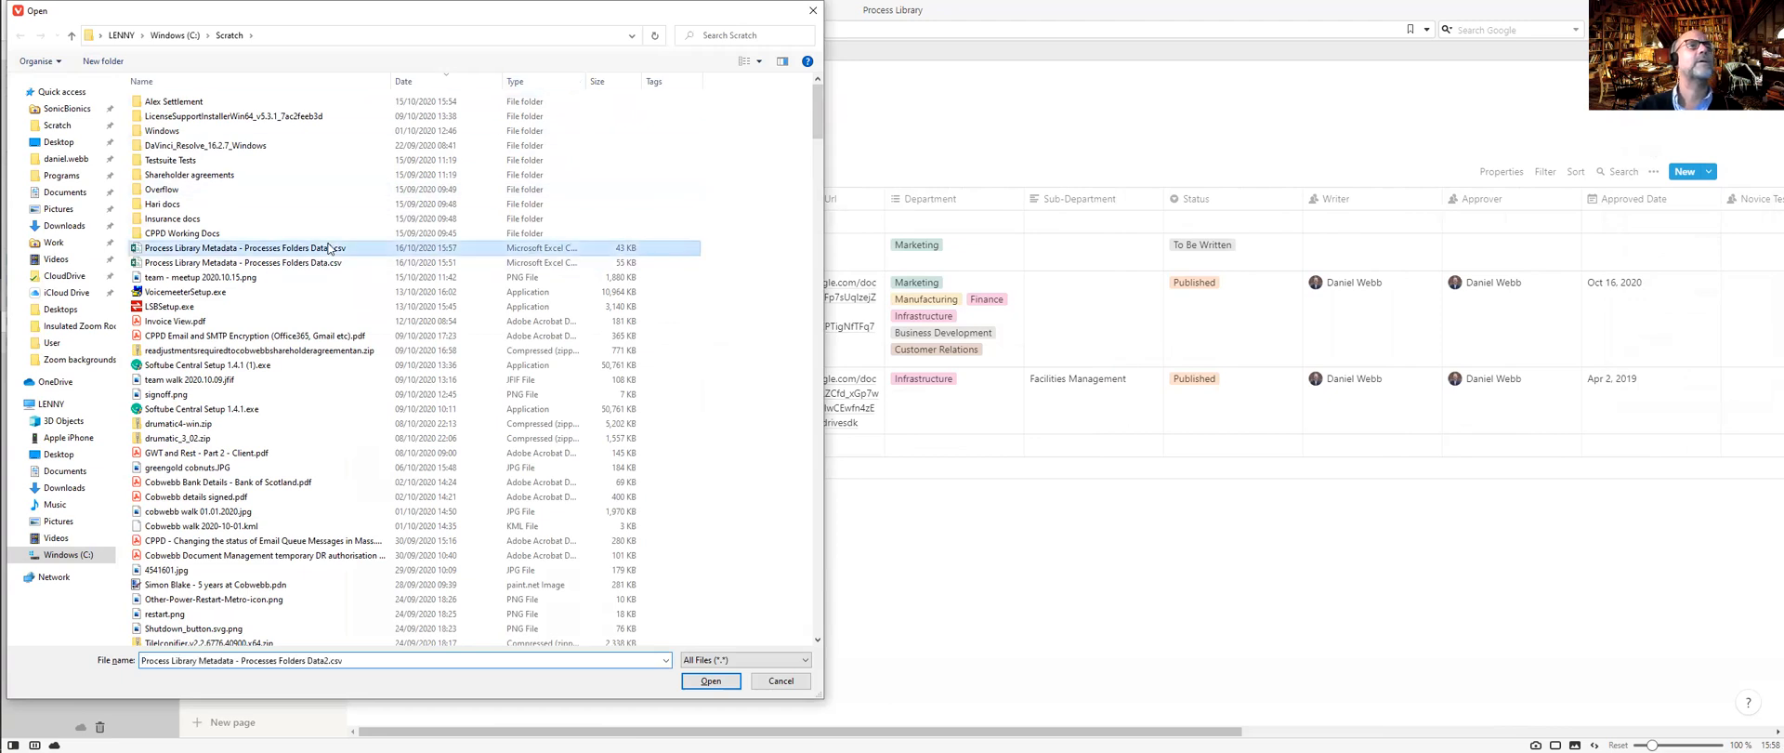
pyautogui.doubleClick(330, 247)
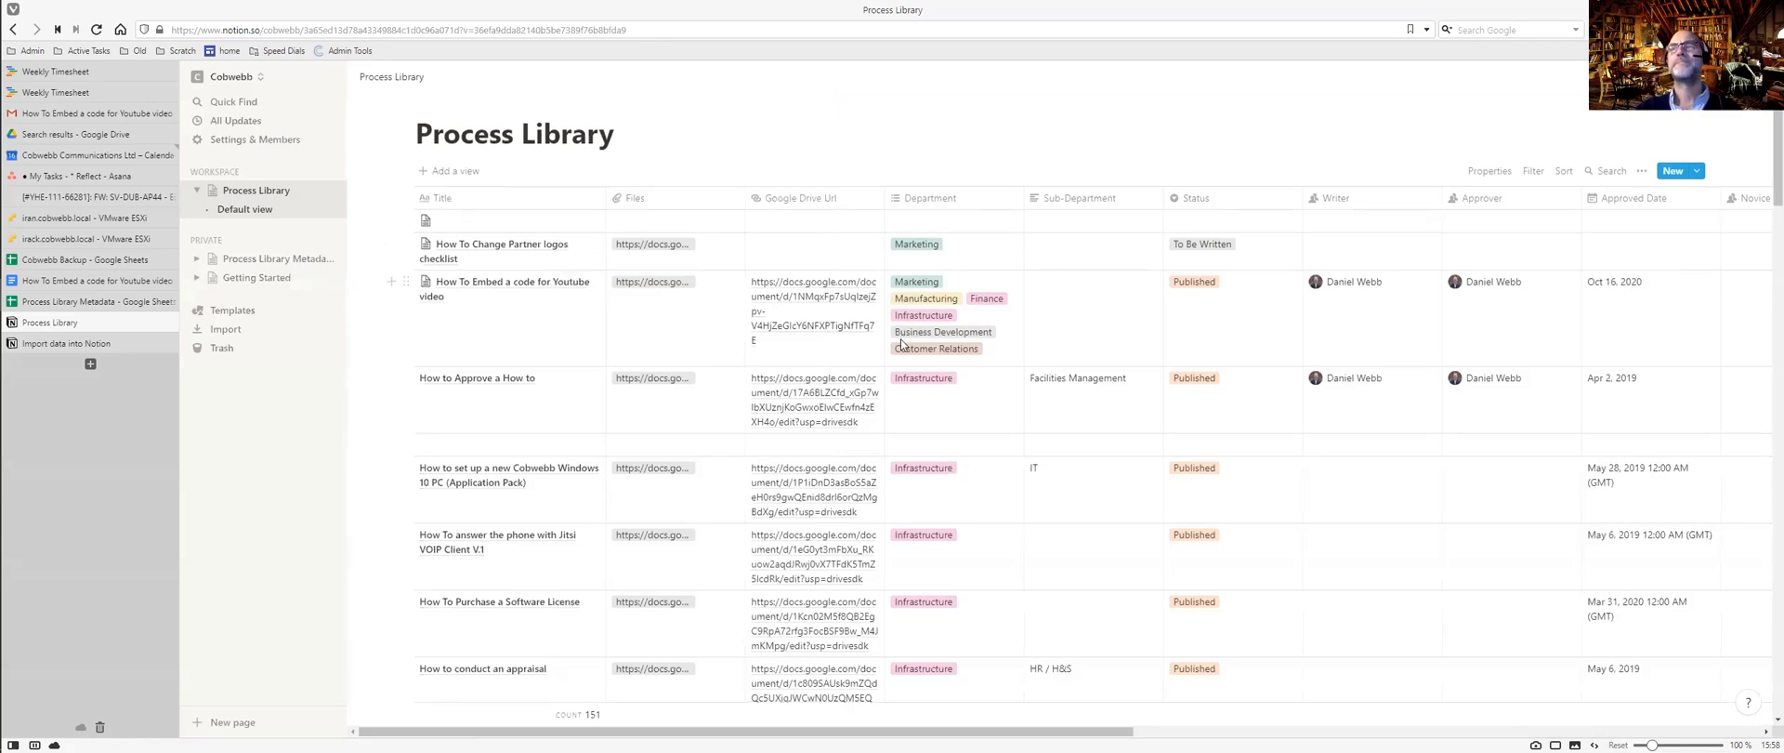
pyautogui.scroll(-4, 901, 339)
pyautogui.scroll(-15, 901, 345)
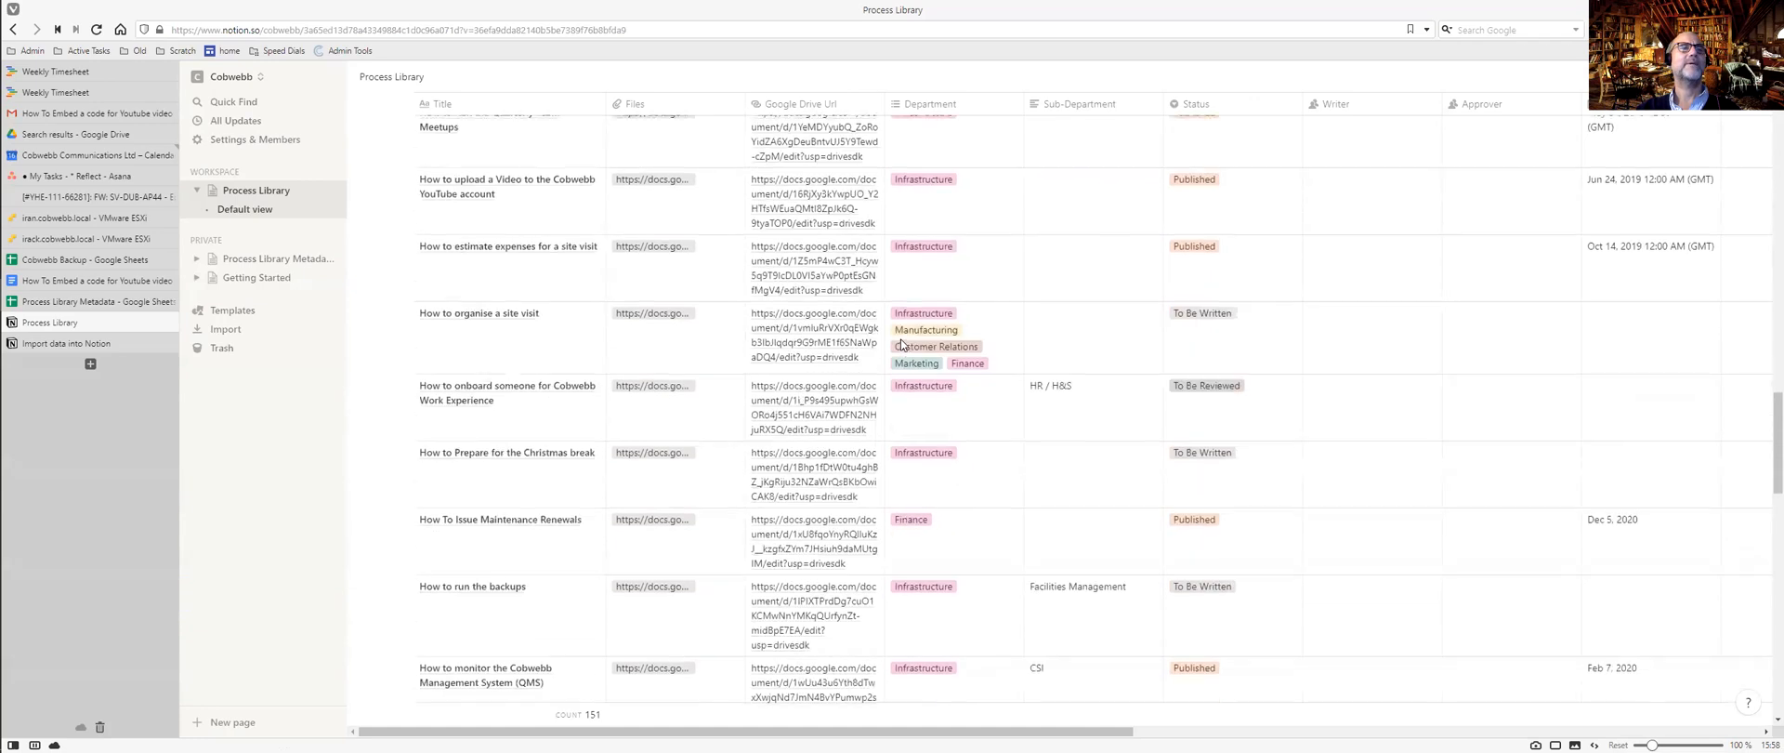
pyautogui.scroll(-15, 900, 344)
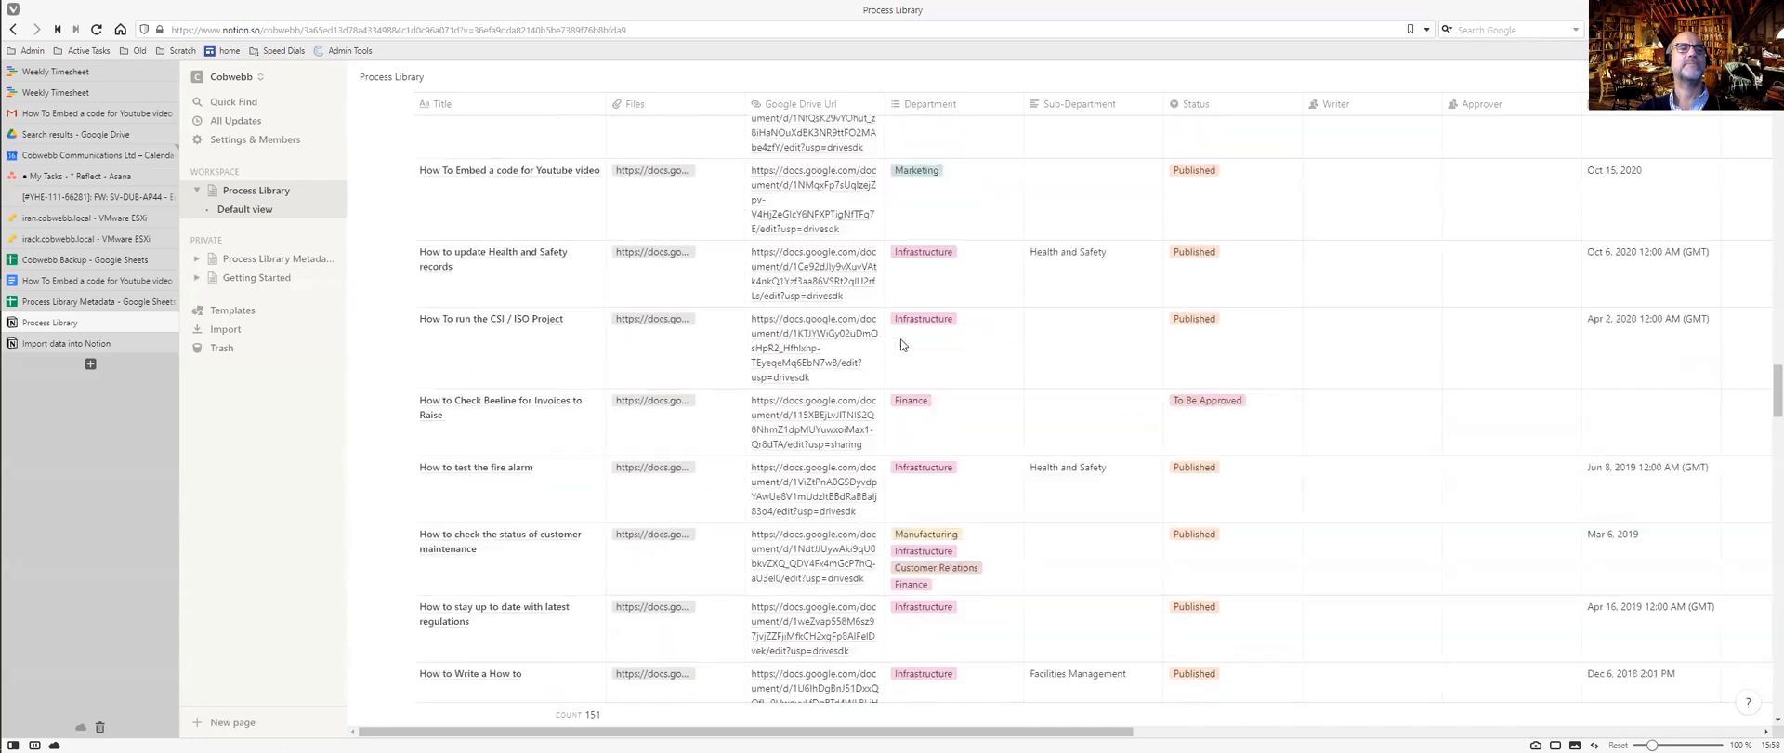
pyautogui.scroll(-15, 900, 345)
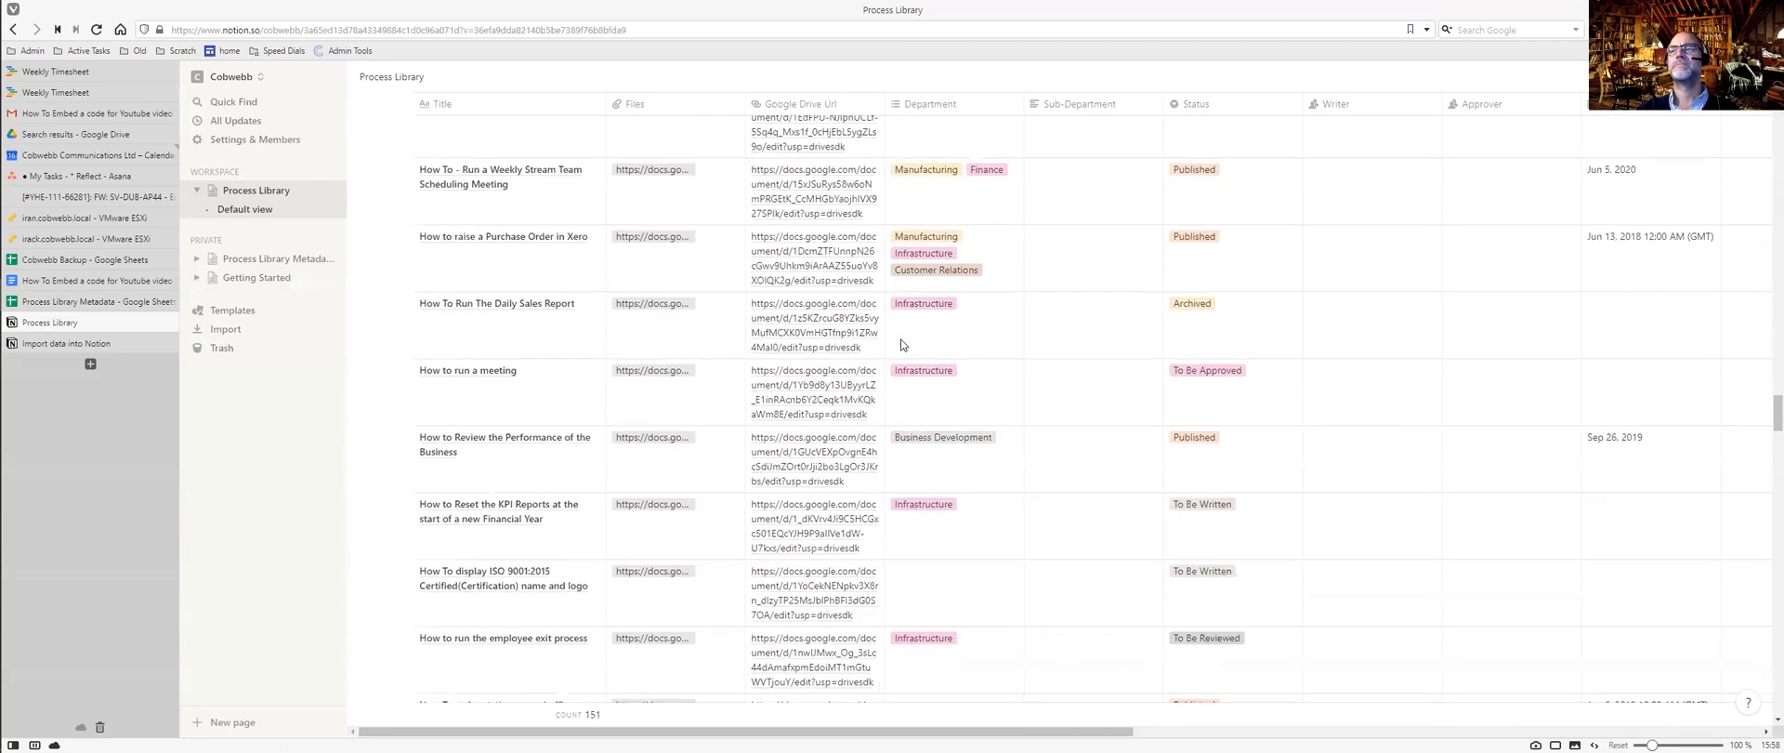
pyautogui.scroll(-15, 900, 344)
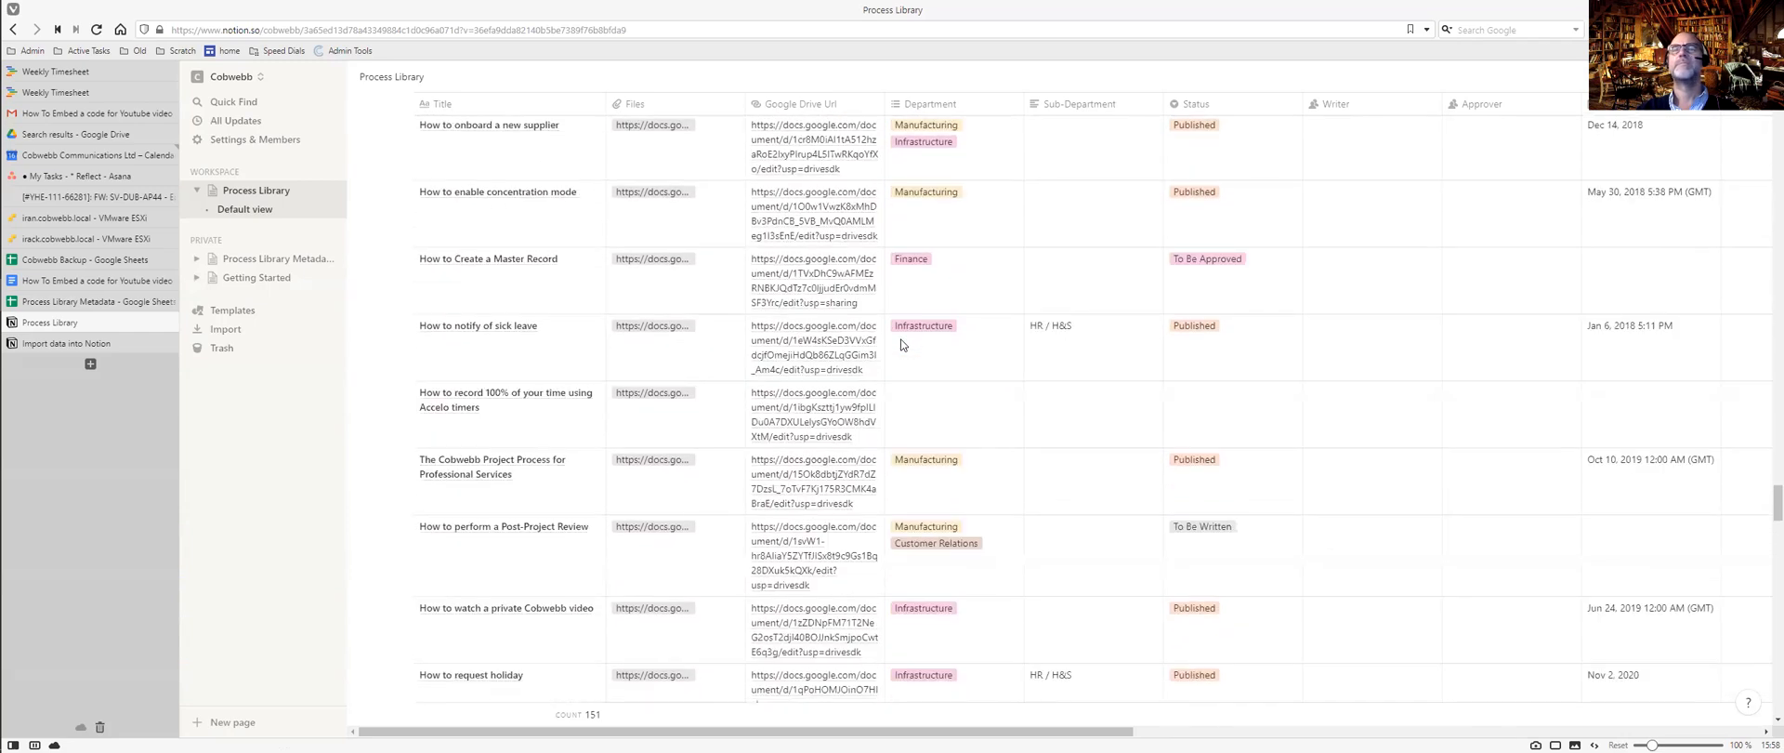
pyautogui.scroll(-15, 901, 345)
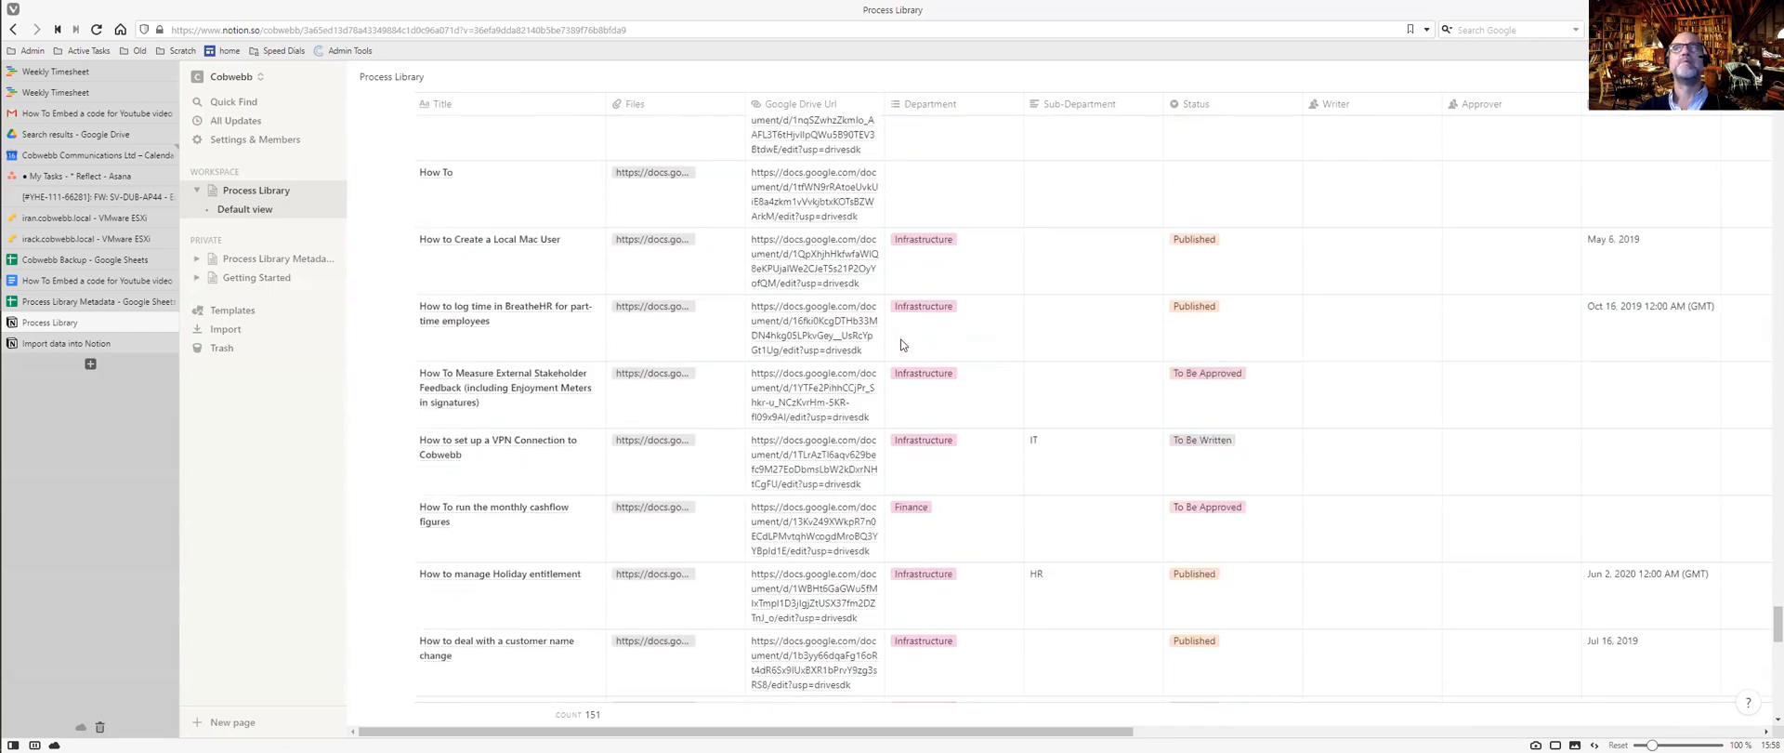
pyautogui.scroll(-10, 900, 344)
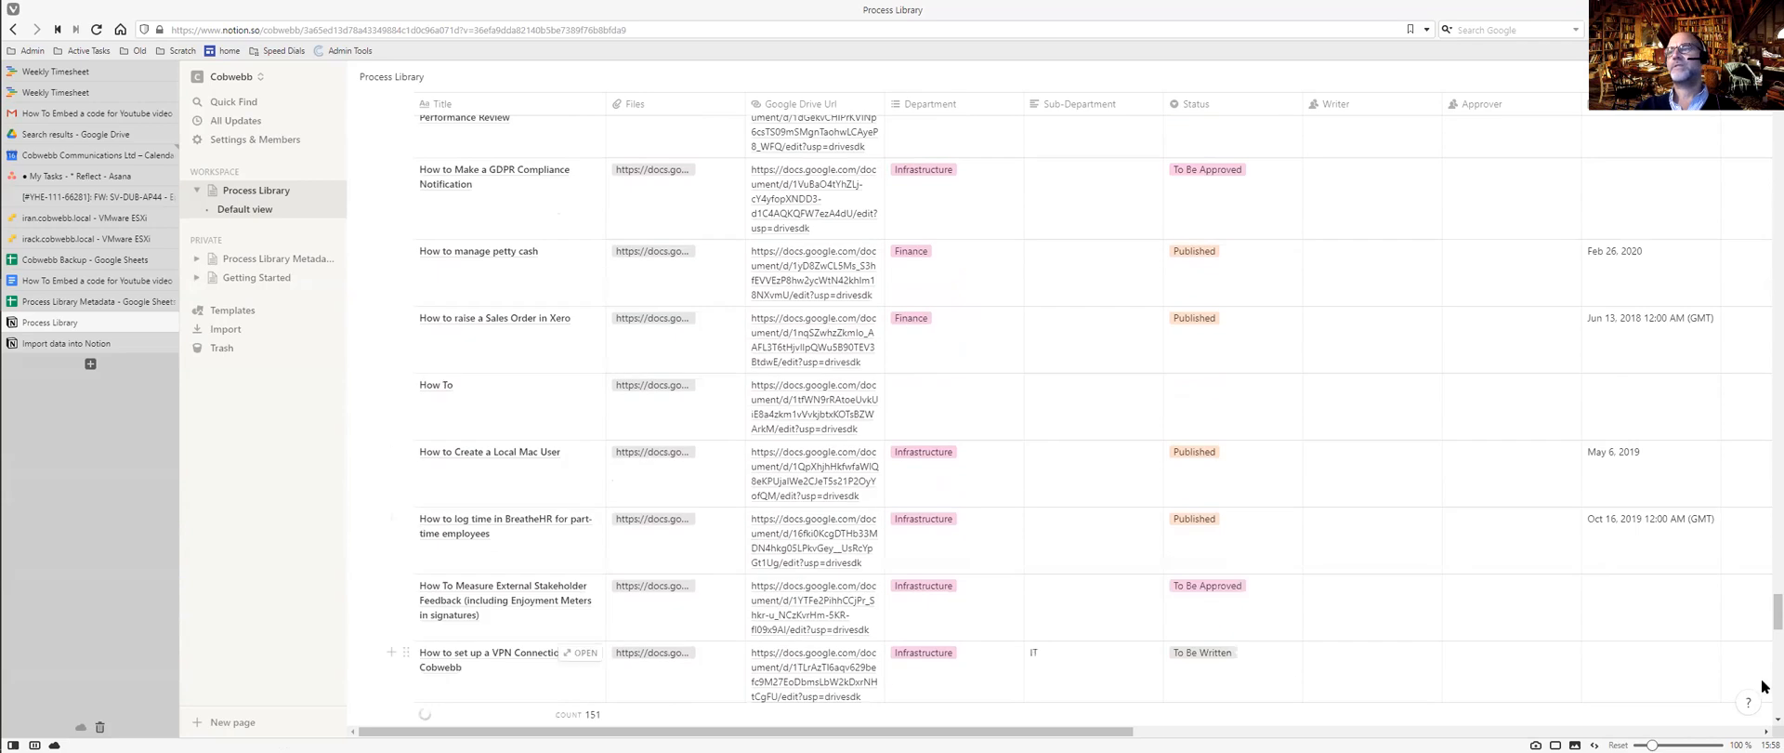
pyautogui.moveTo(1776, 614); pyautogui.dragTo(1776, 123)
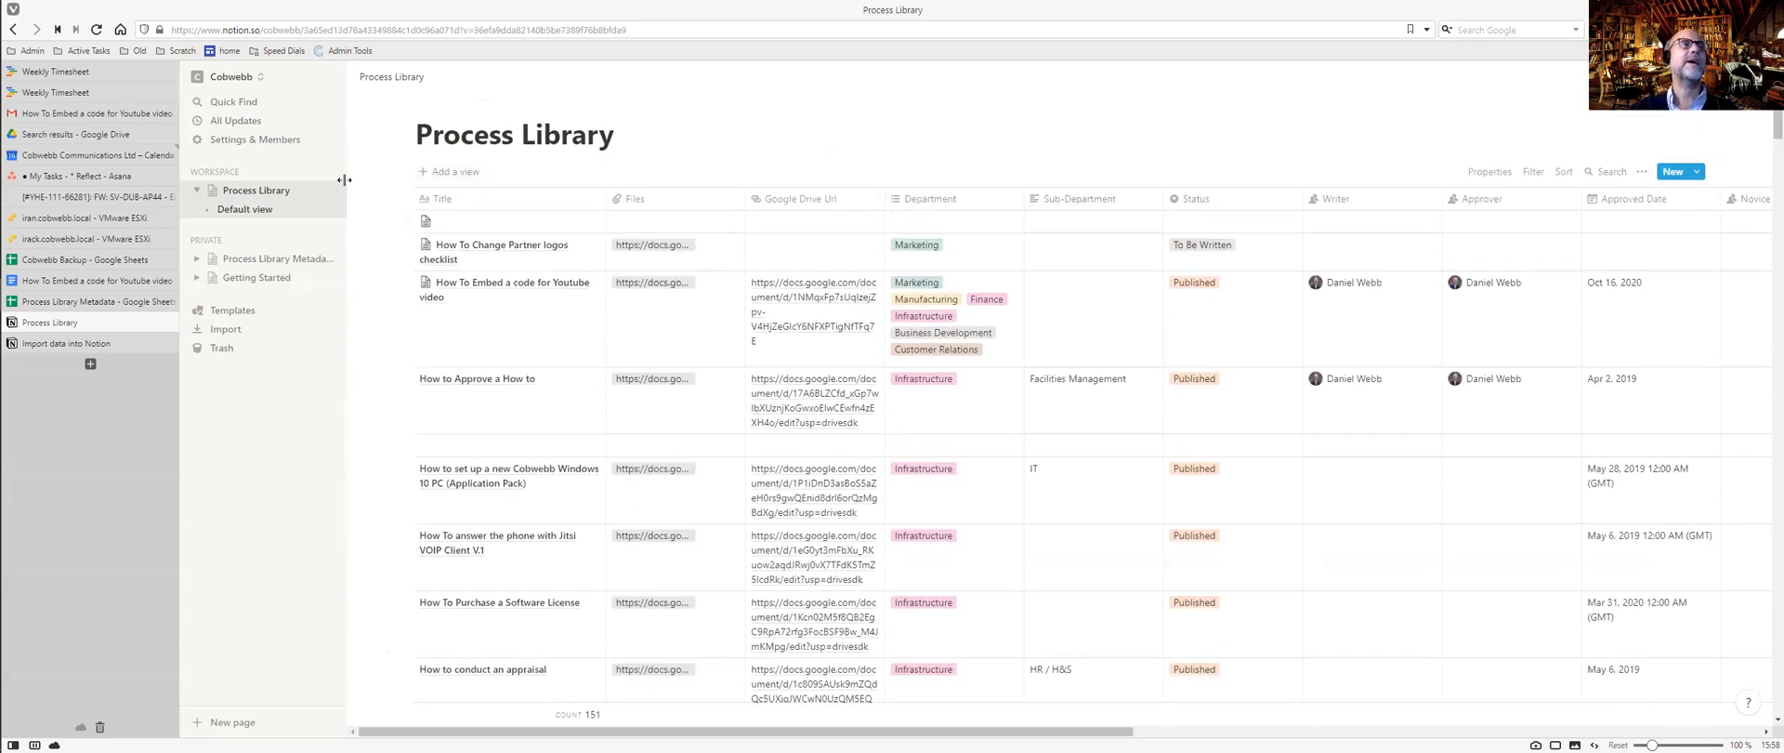
# Look through the table view and page options menus, then return to the Default view.
pyautogui.click(1639, 173)
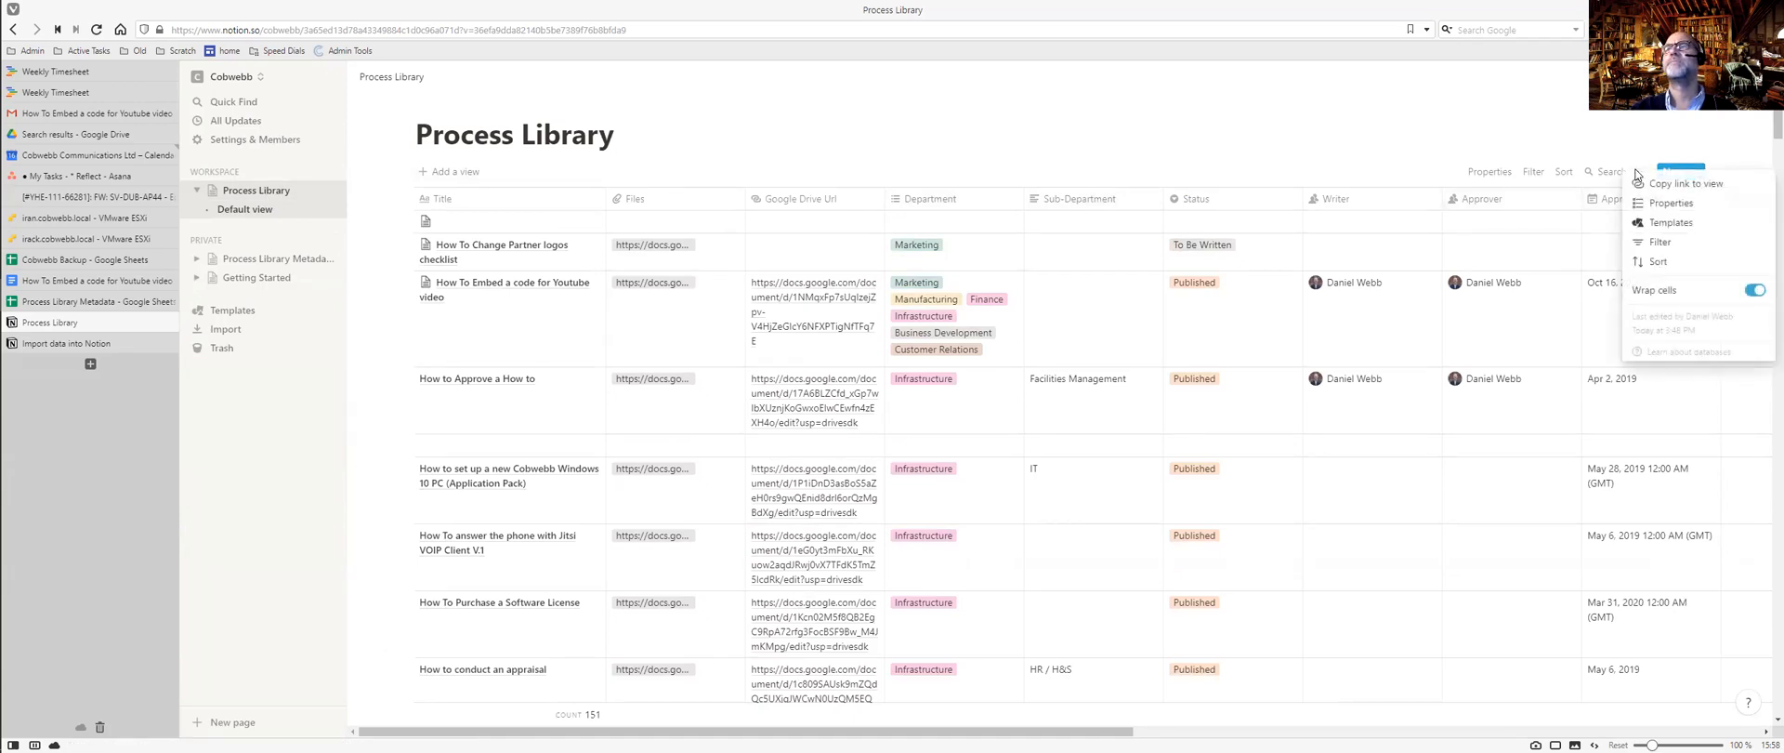
pyautogui.click(1755, 77)
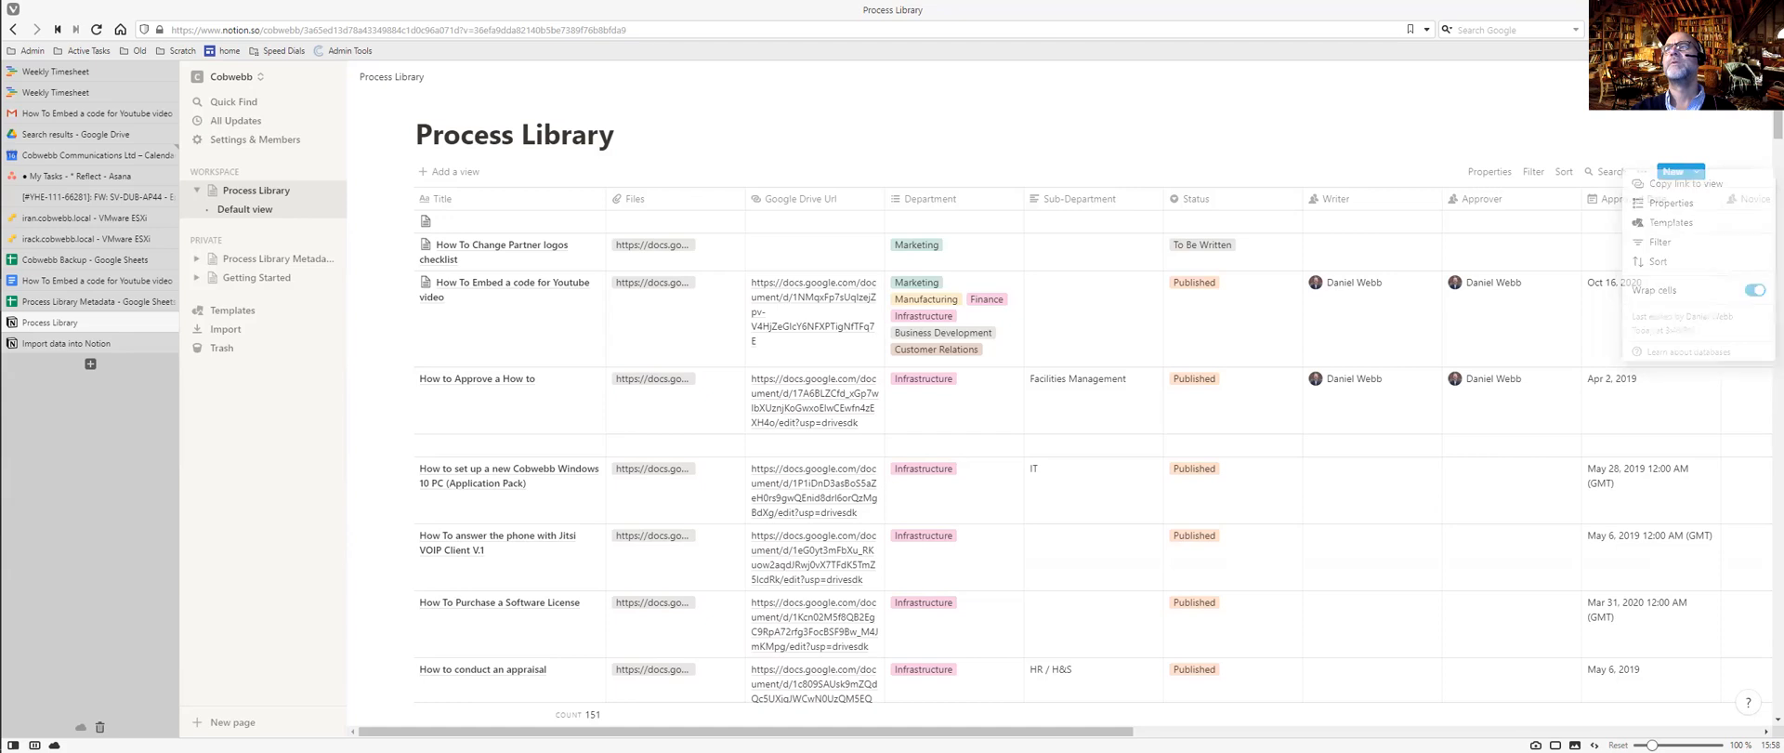
pyautogui.click(1755, 77)
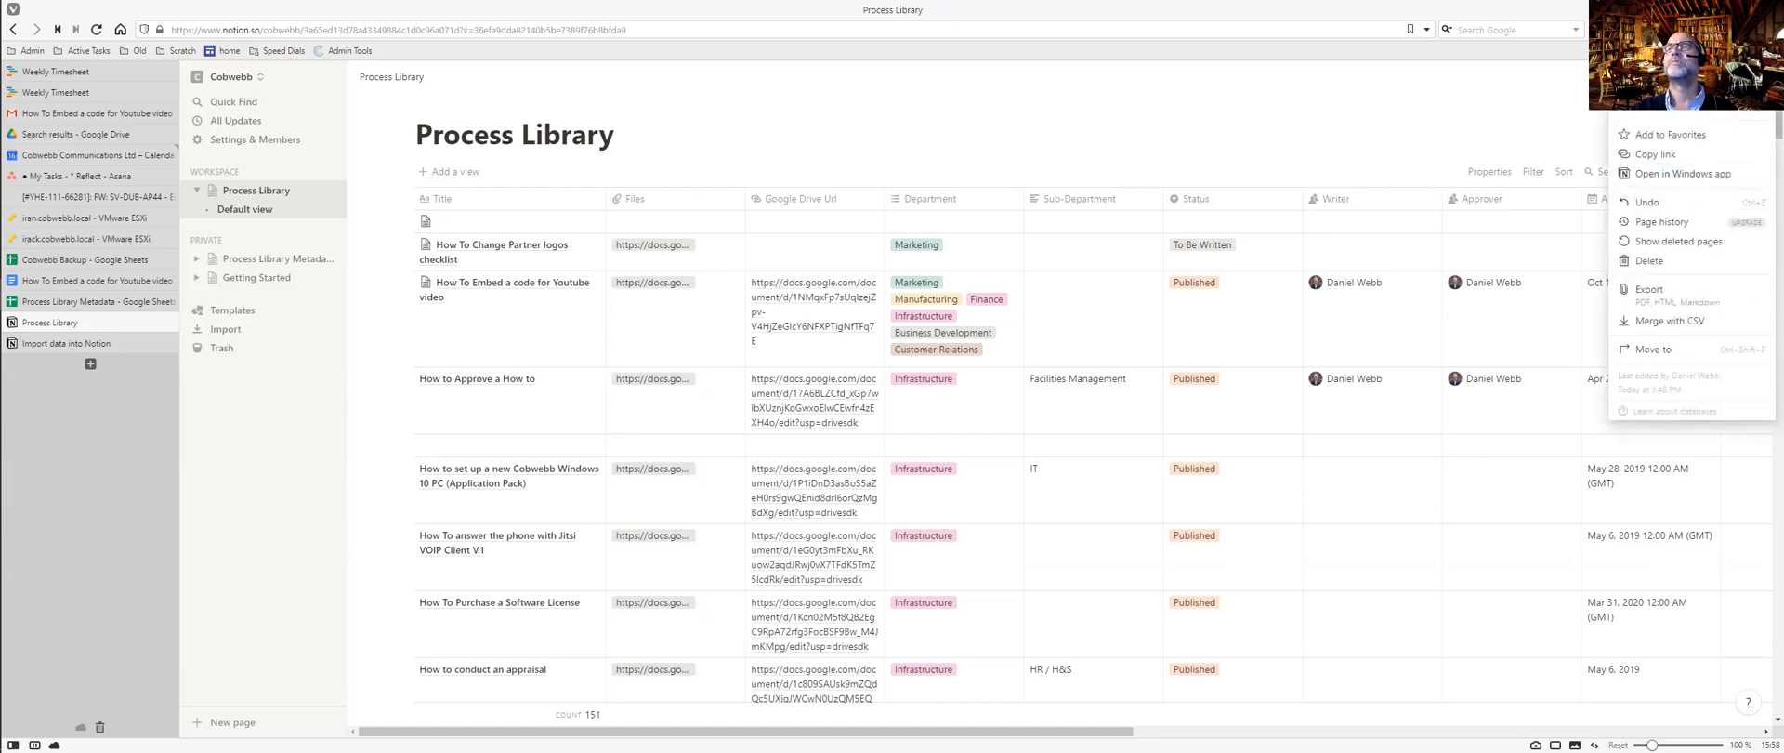
pyautogui.click(1539, 107)
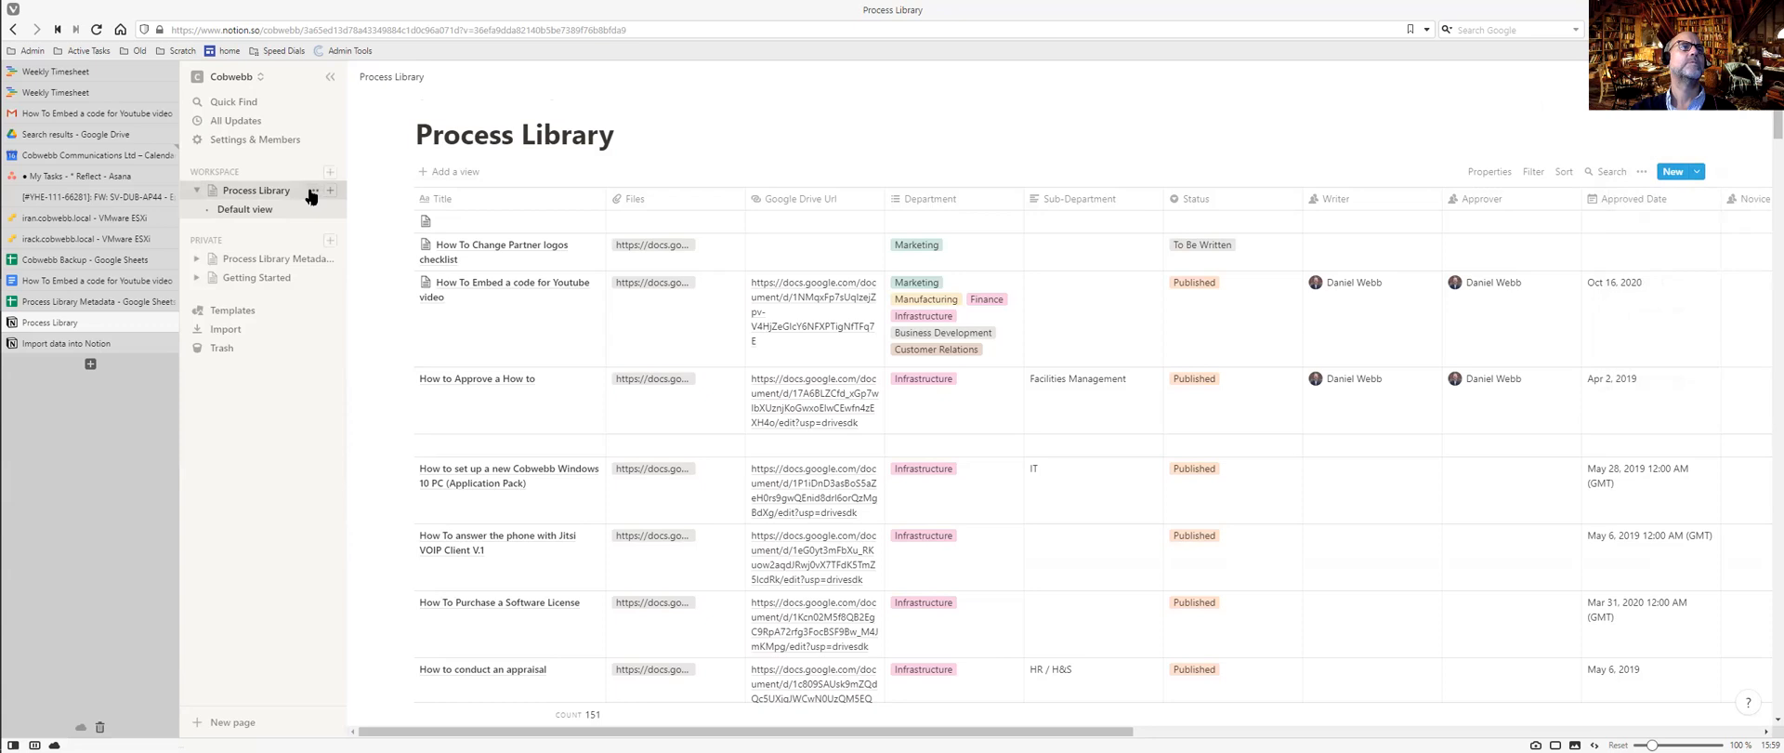
pyautogui.click(311, 190)
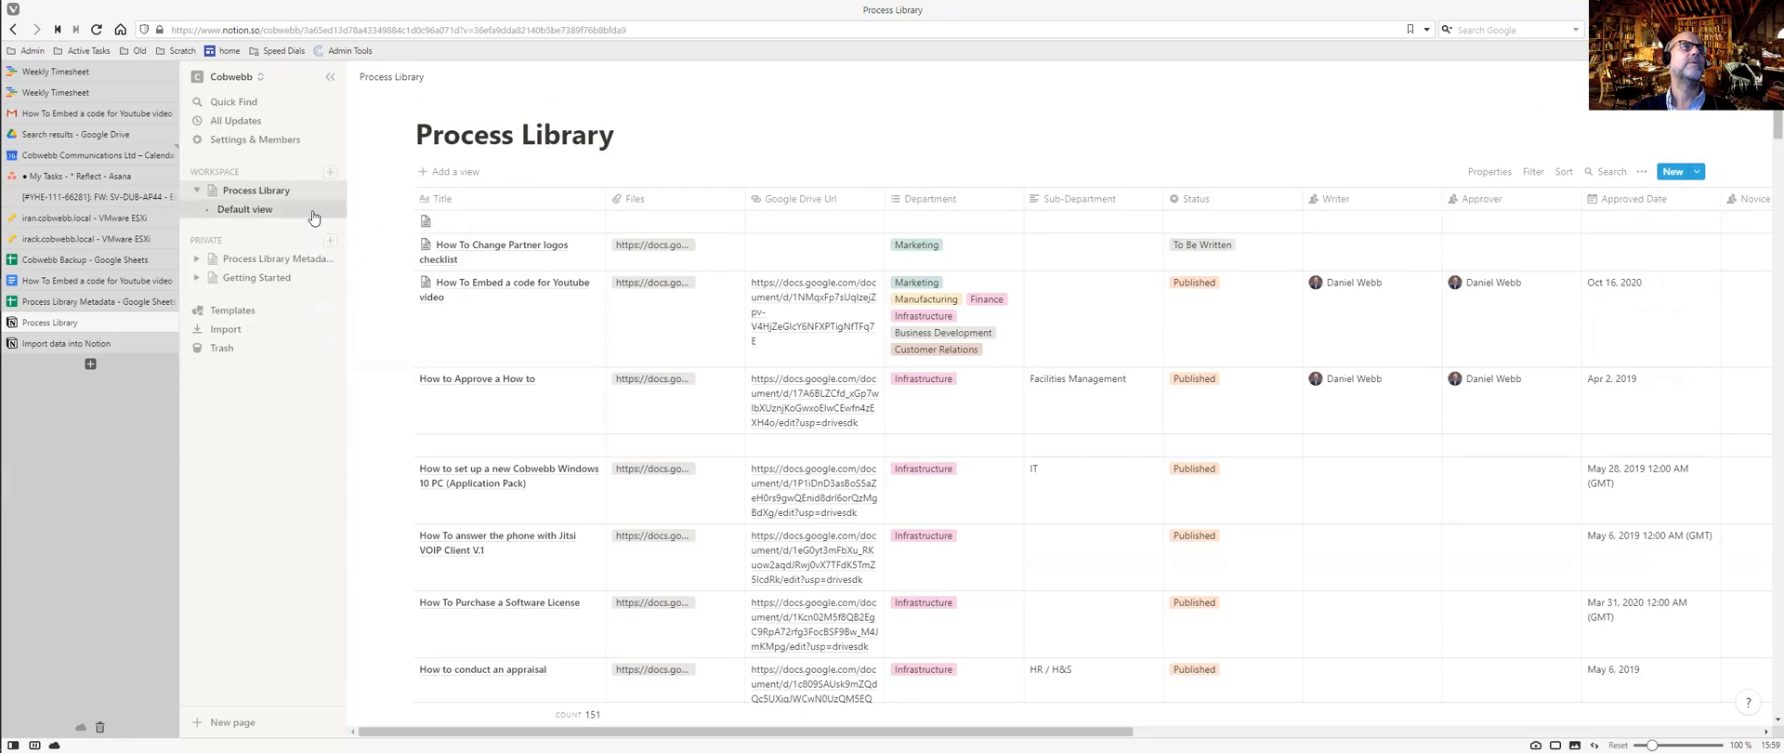
pyautogui.click(280, 213)
# Start adding a new database view, then open a new browser tab.
pyautogui.click(471, 172)
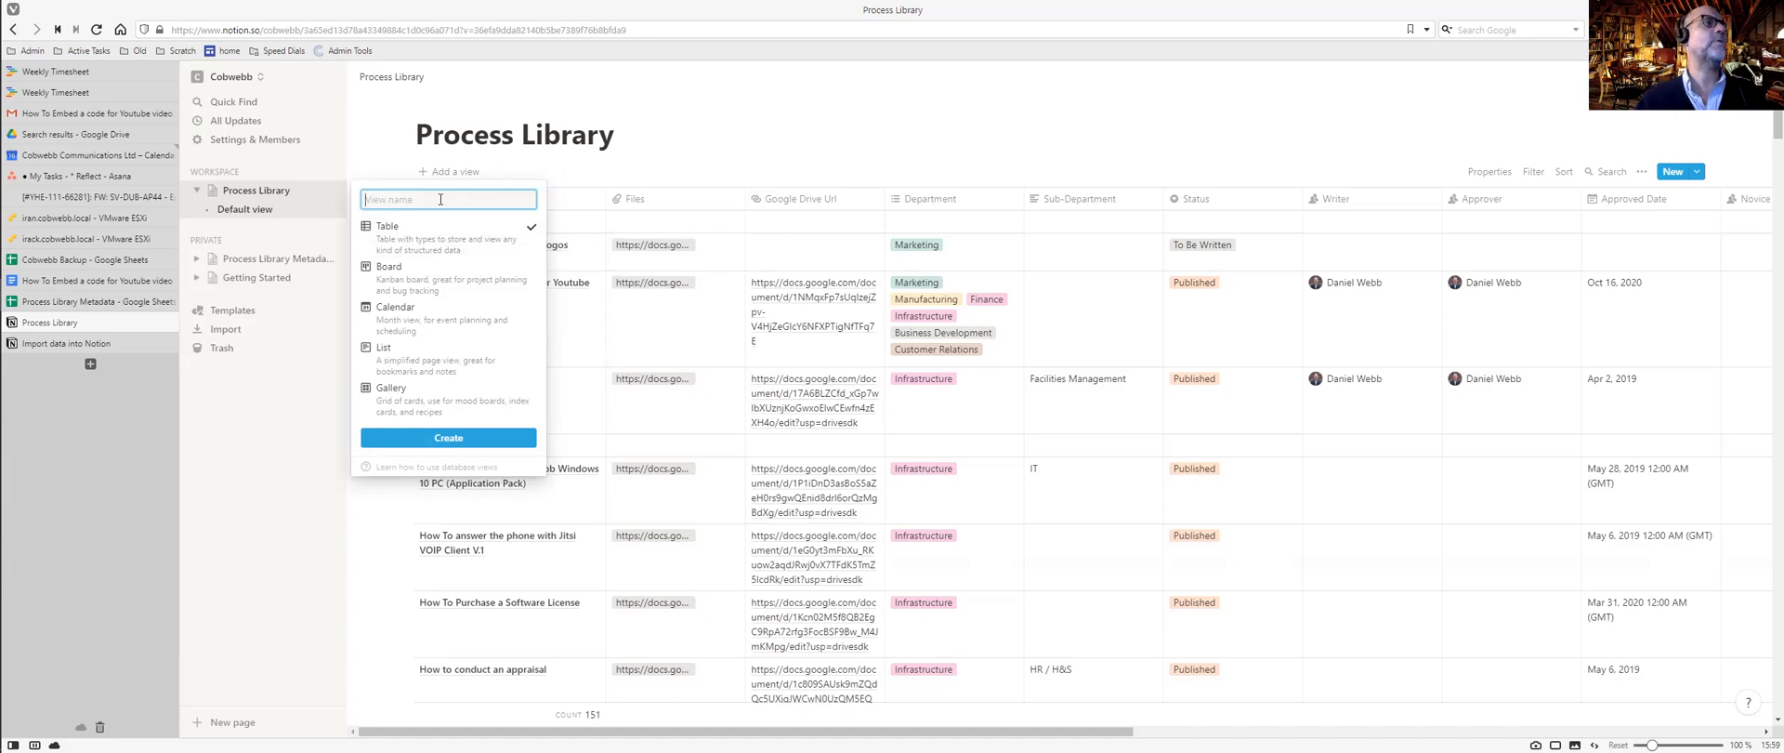
pyautogui.click(90, 365)
pyautogui.moveTo(464, 245)
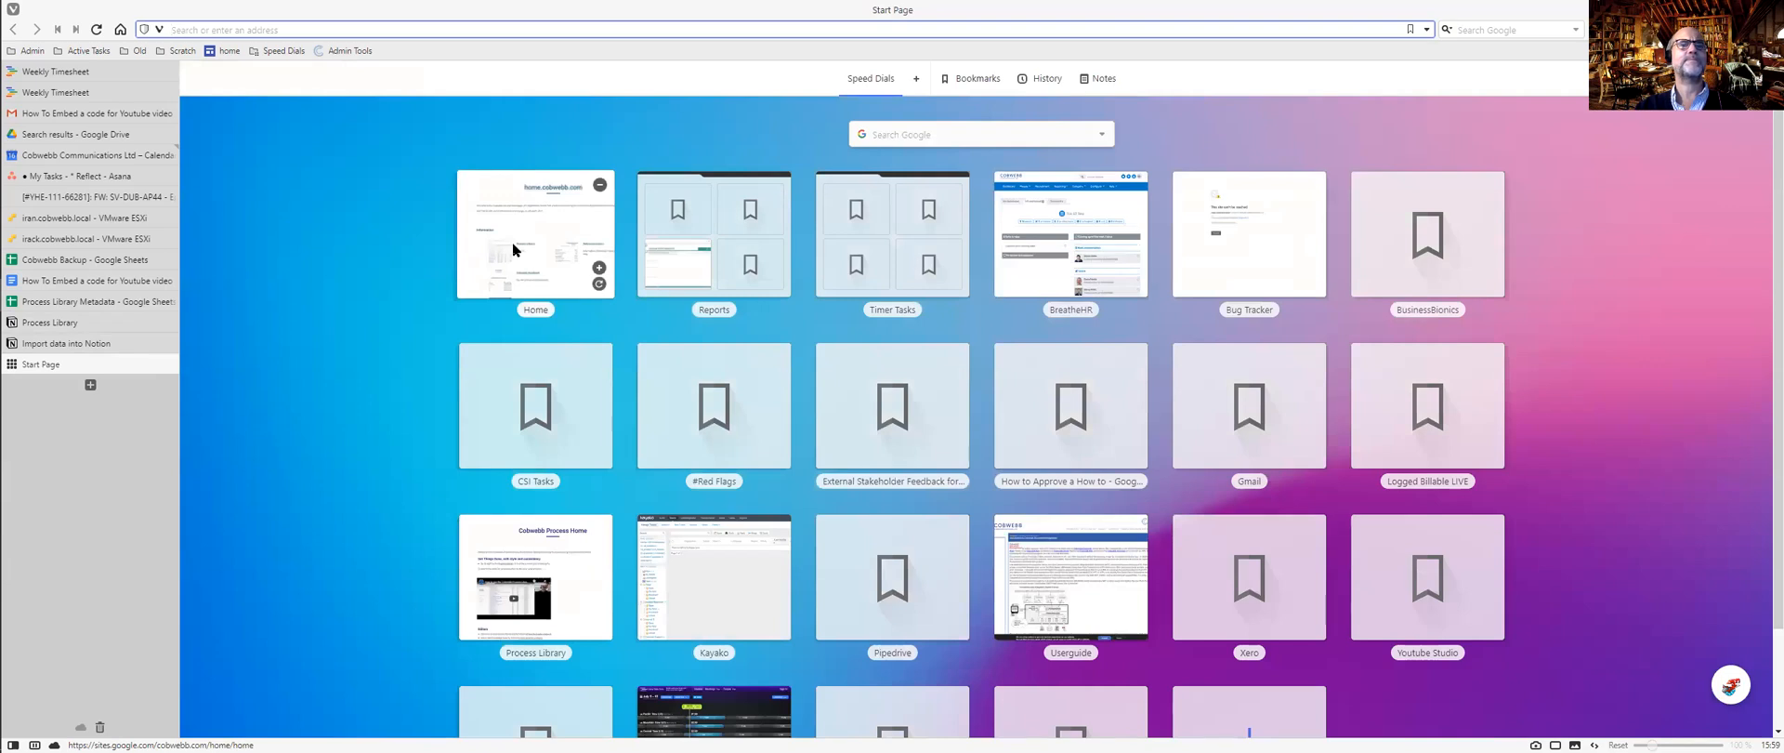
# View the Cobwebb Processes site's 'Processes waiting to be Written' page, then return to Notion.
pyautogui.click(511, 578)
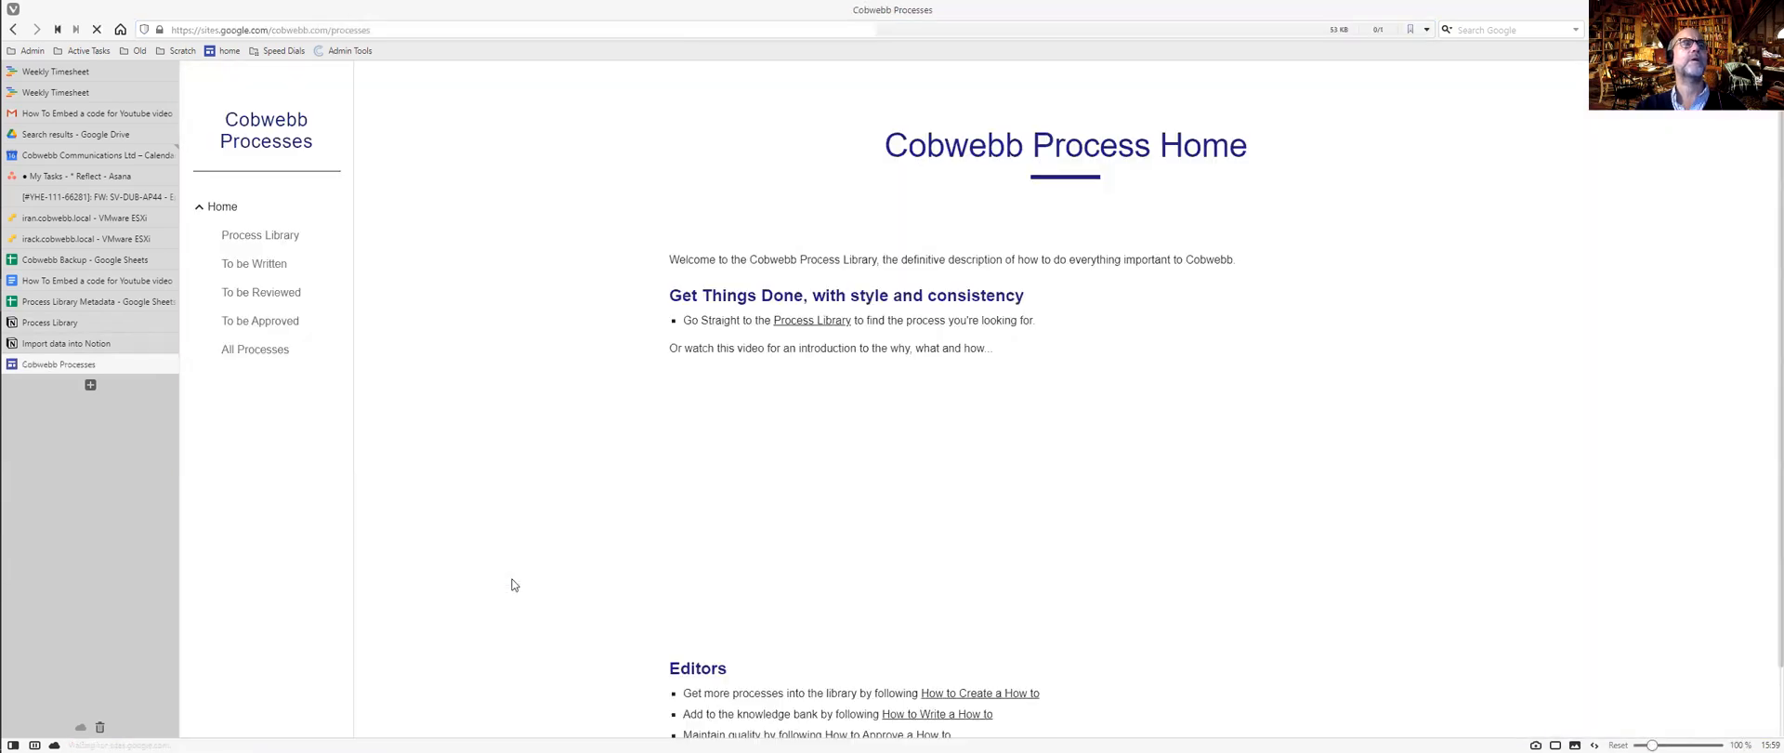
pyautogui.scroll(-1, 740, 345)
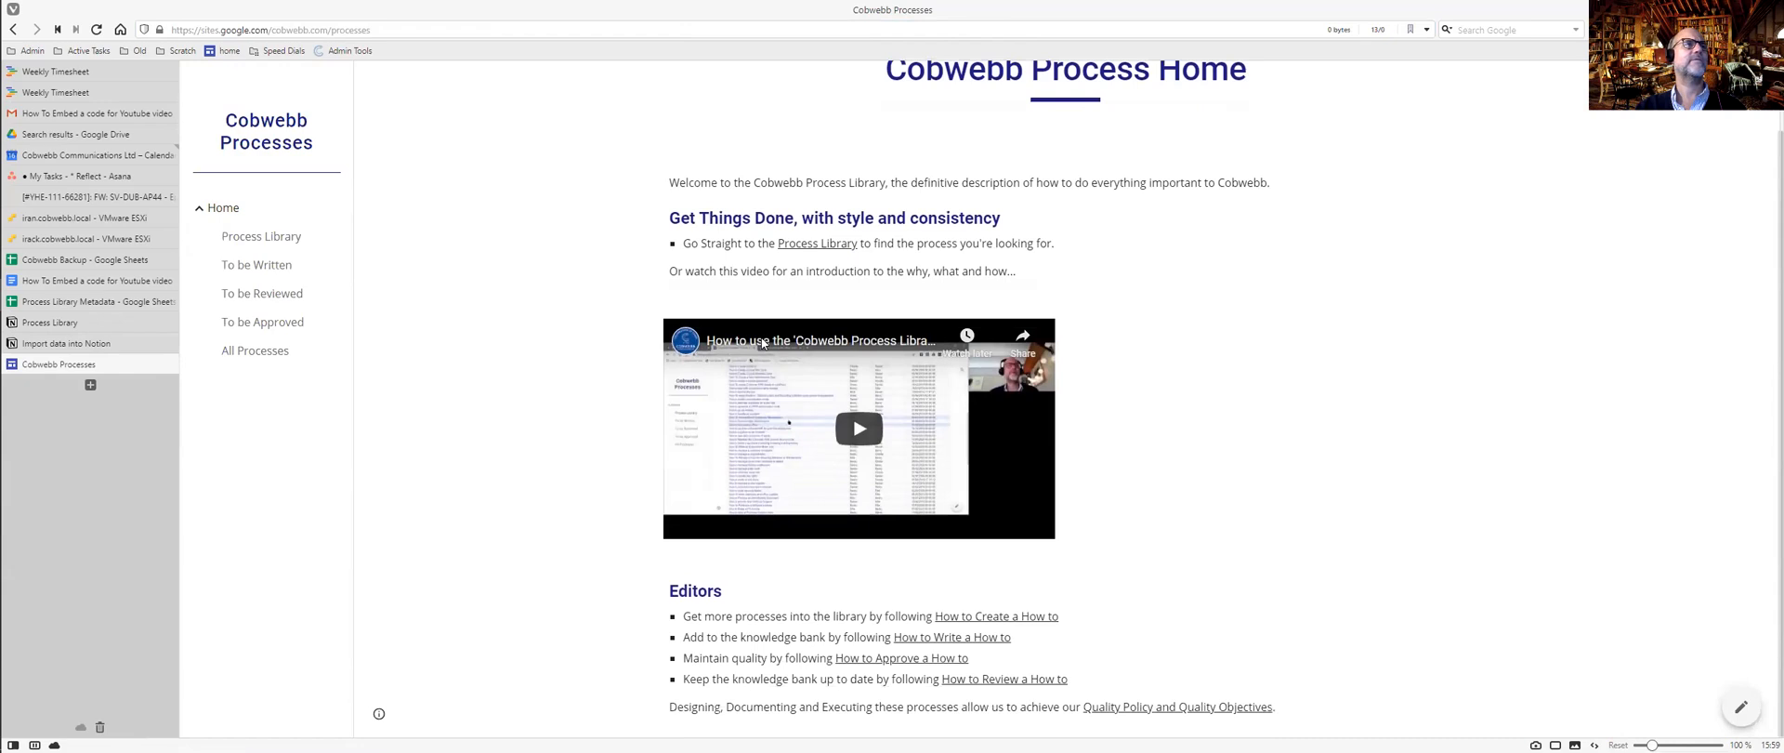
pyautogui.click(263, 266)
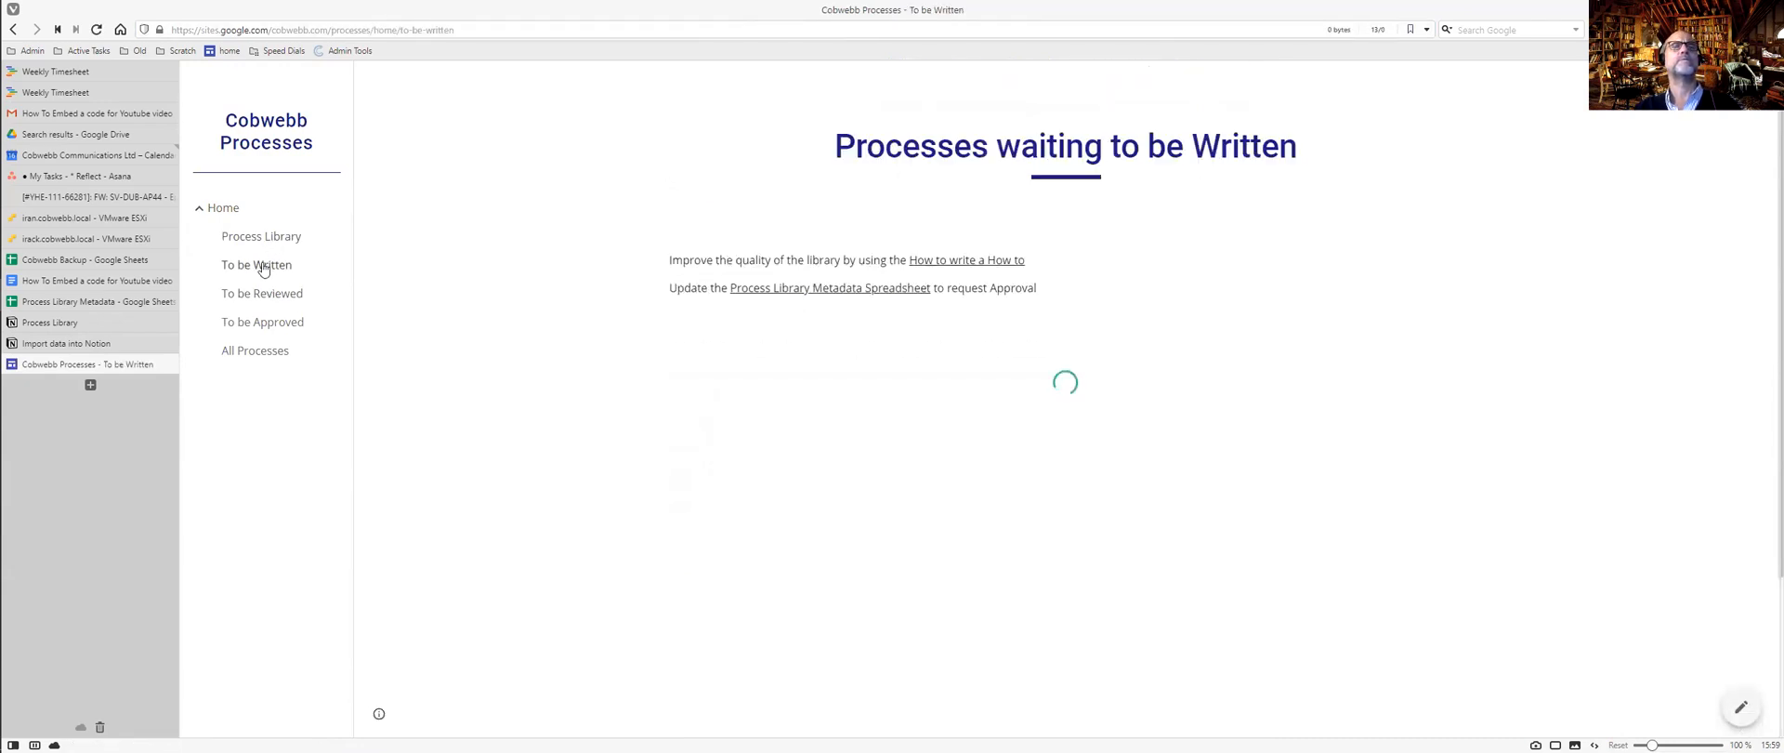
pyautogui.hotkey('ctrl', 'Tab')
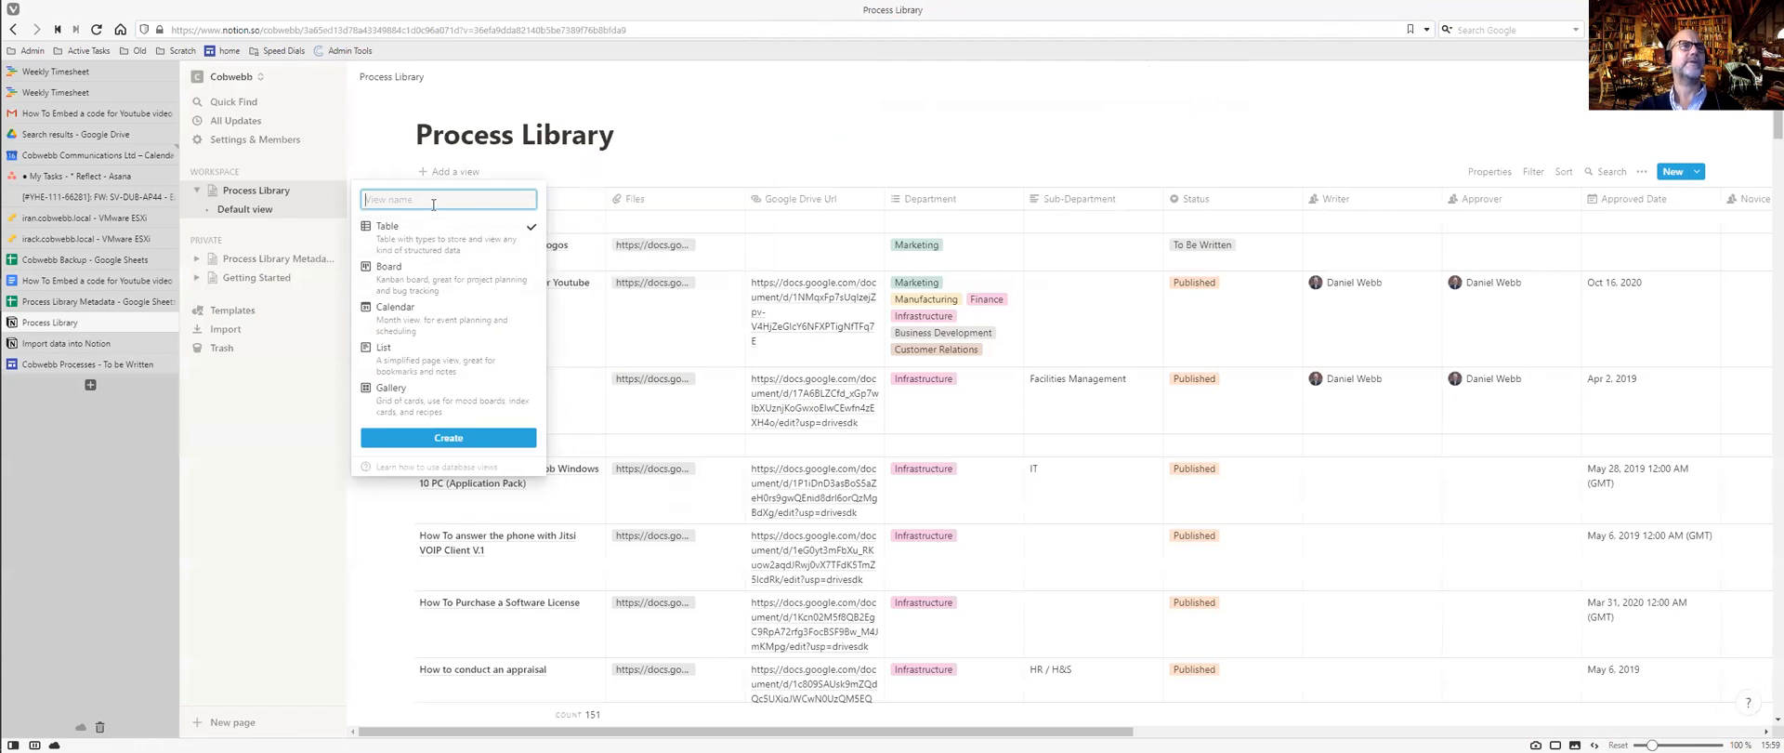
# Create the 'To Be Written' view and filter it to Status is To Be Written, showing 17 processes.
pyautogui.write('To Be Written')
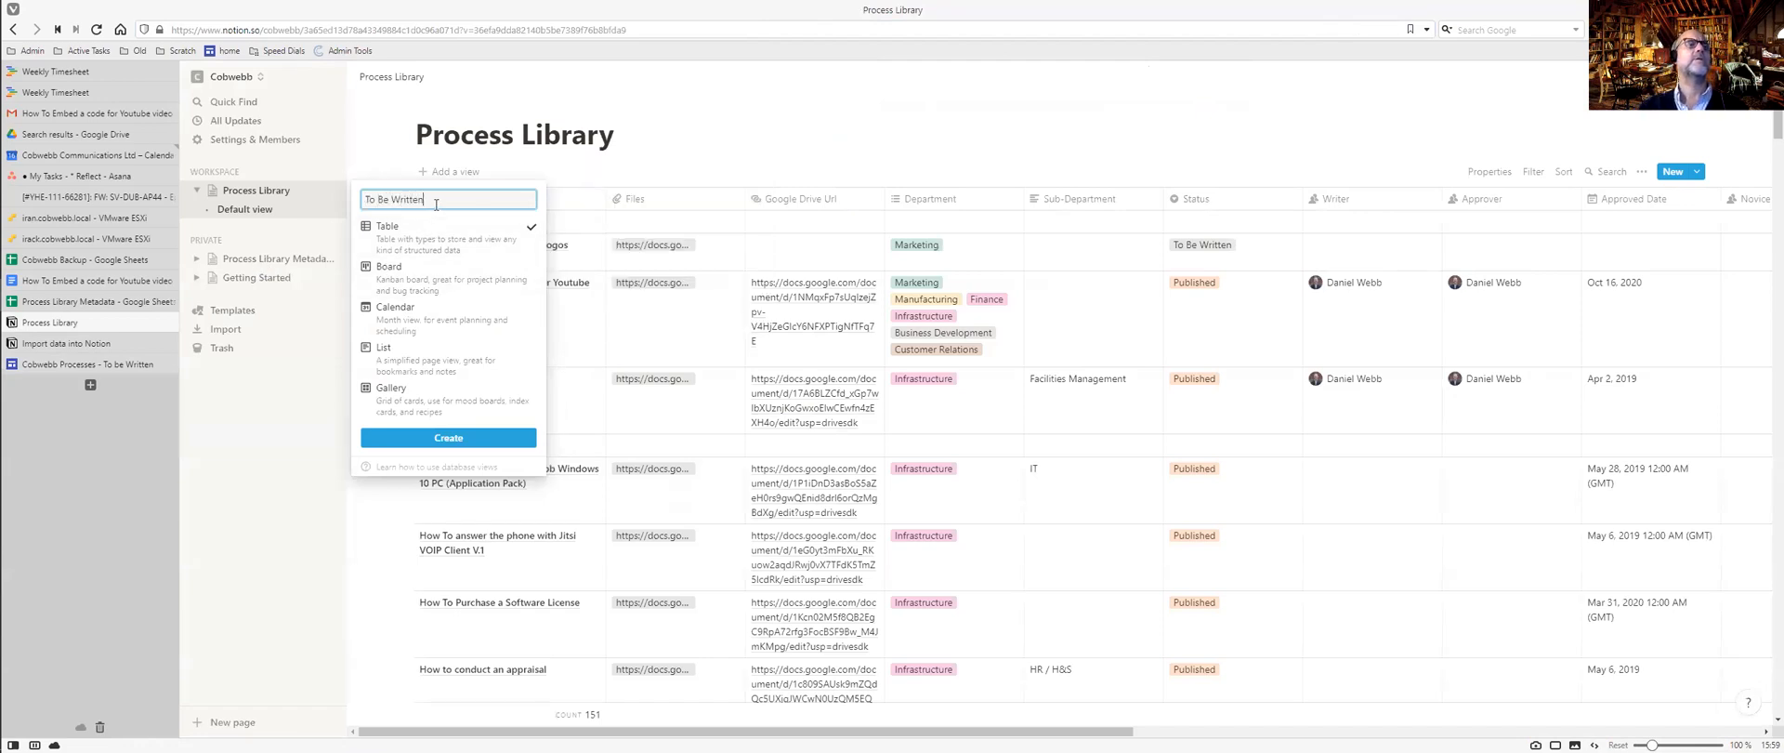
pyautogui.click(459, 435)
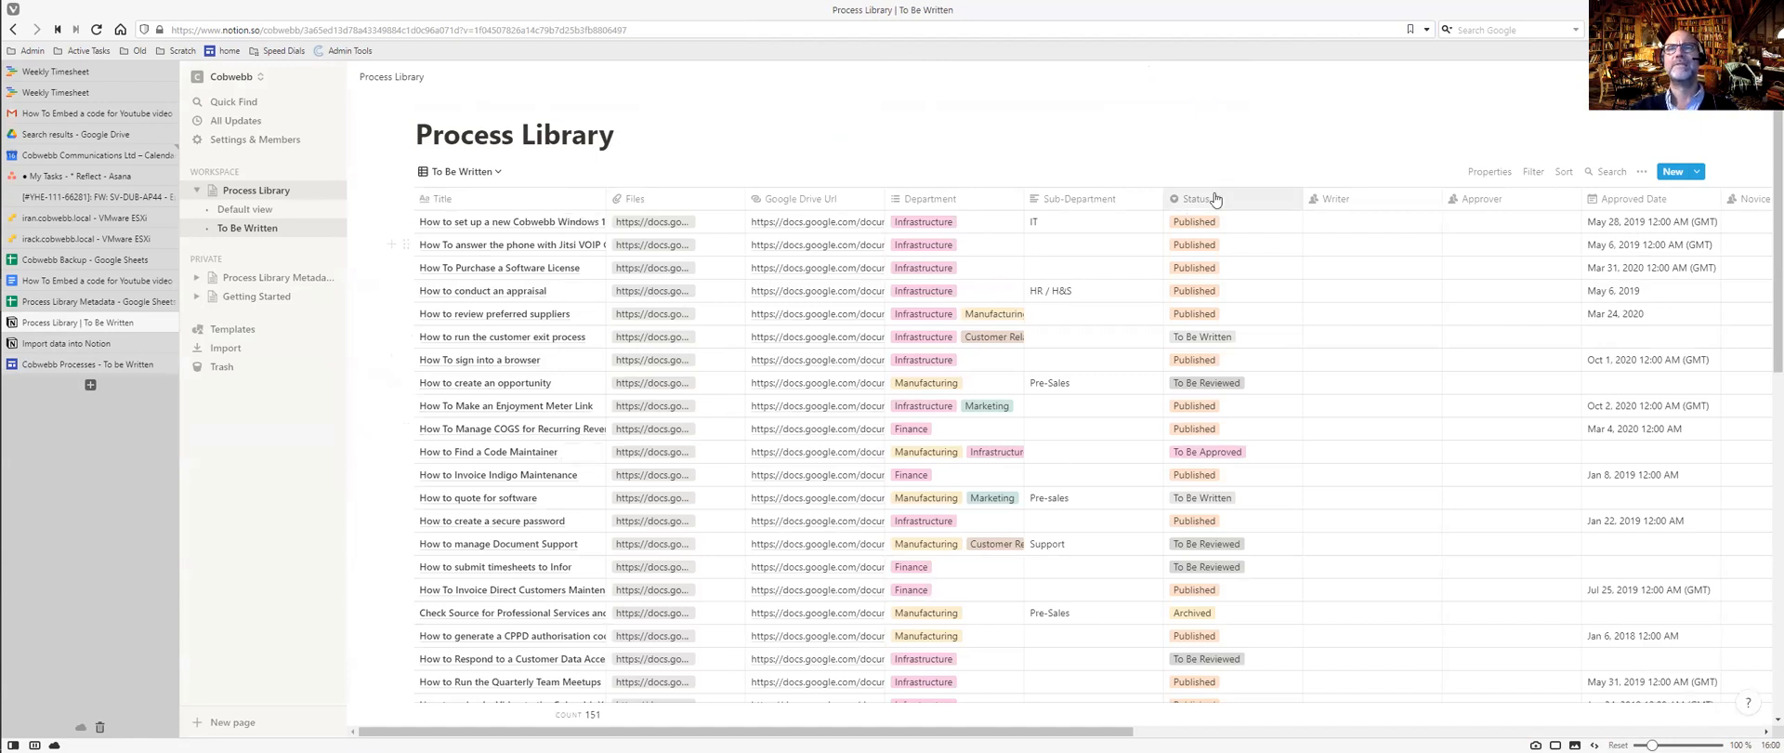
pyautogui.click(1533, 172)
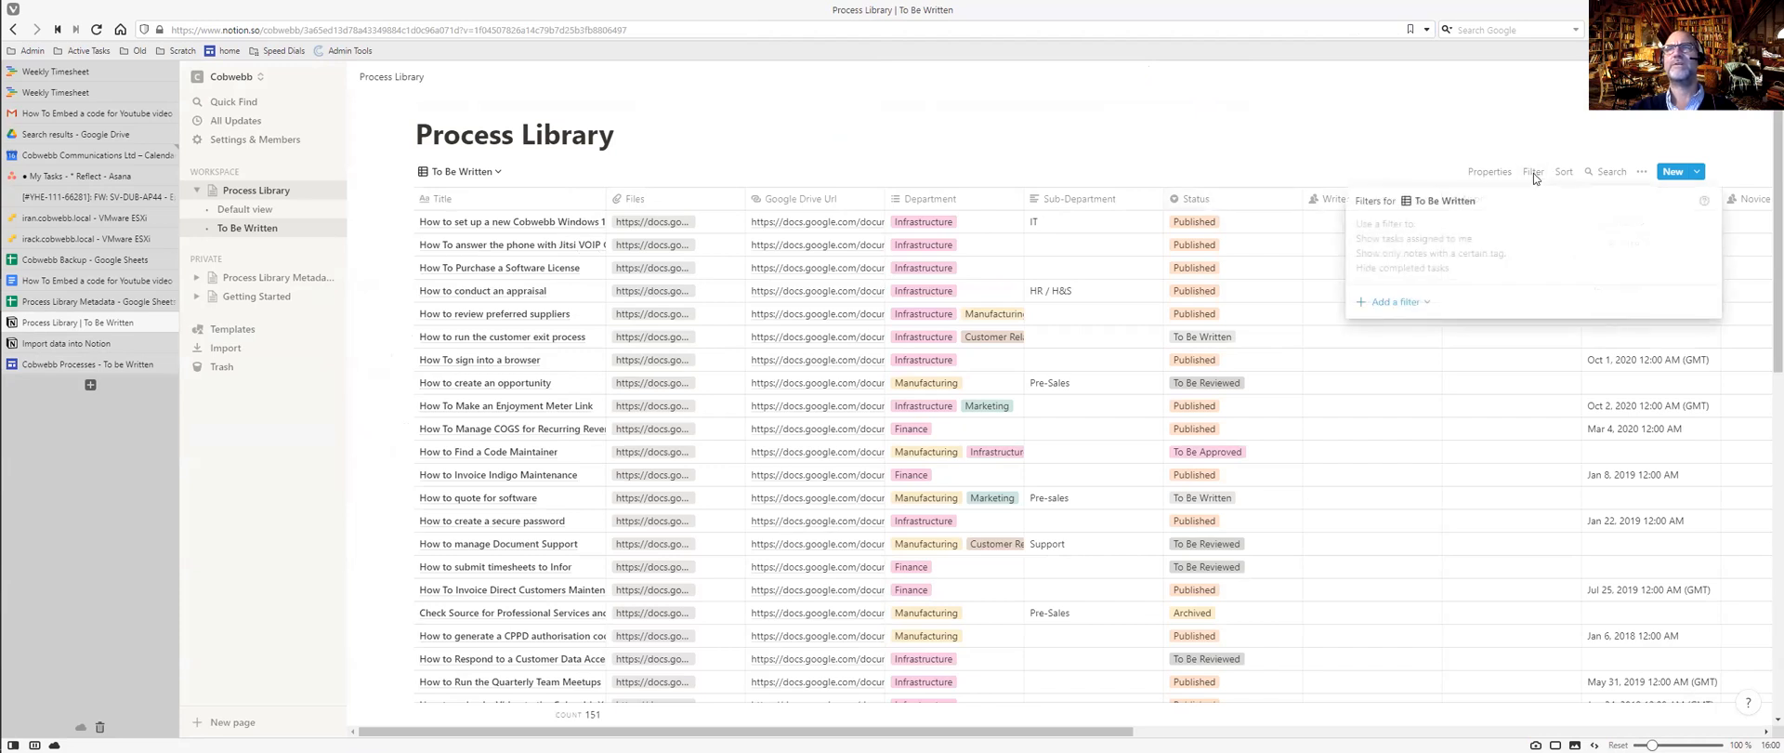
pyautogui.click(1414, 307)
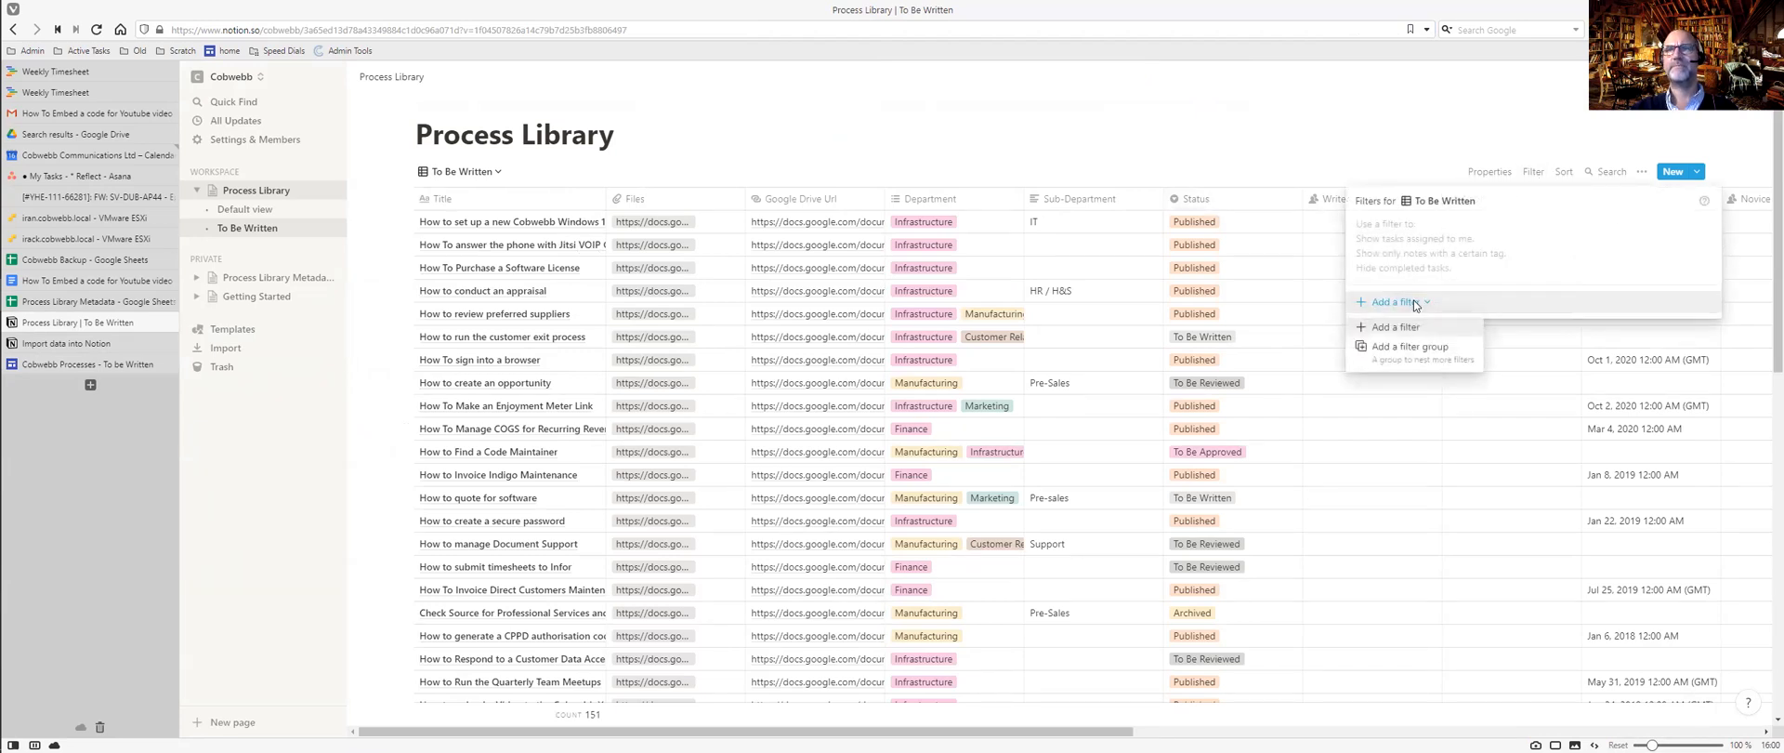
pyautogui.click(1411, 330)
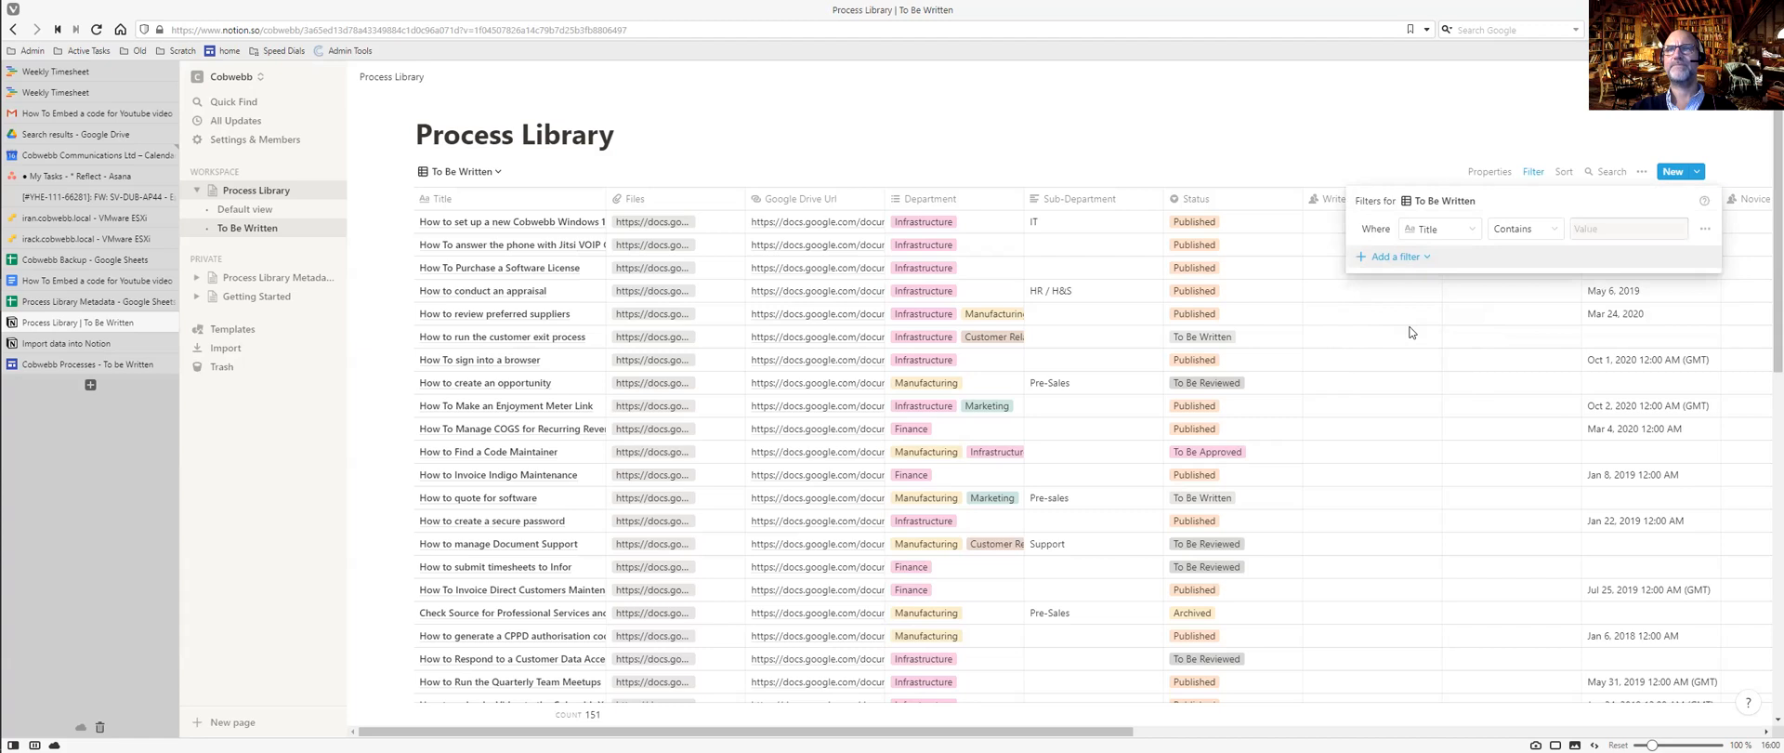
pyautogui.click(1468, 233)
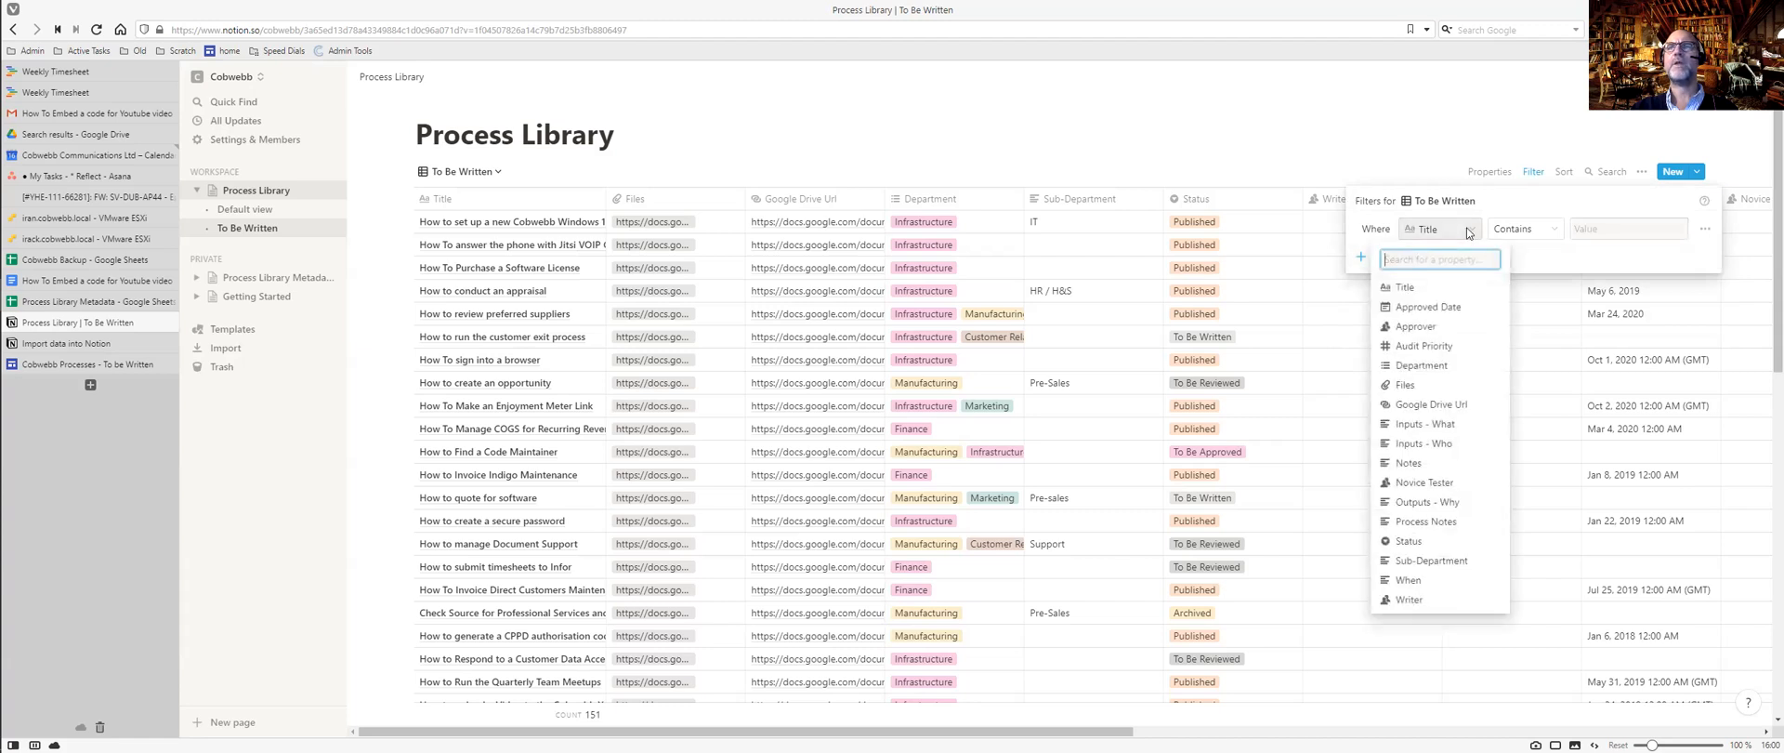
pyautogui.click(1431, 523)
pyautogui.click(1663, 231)
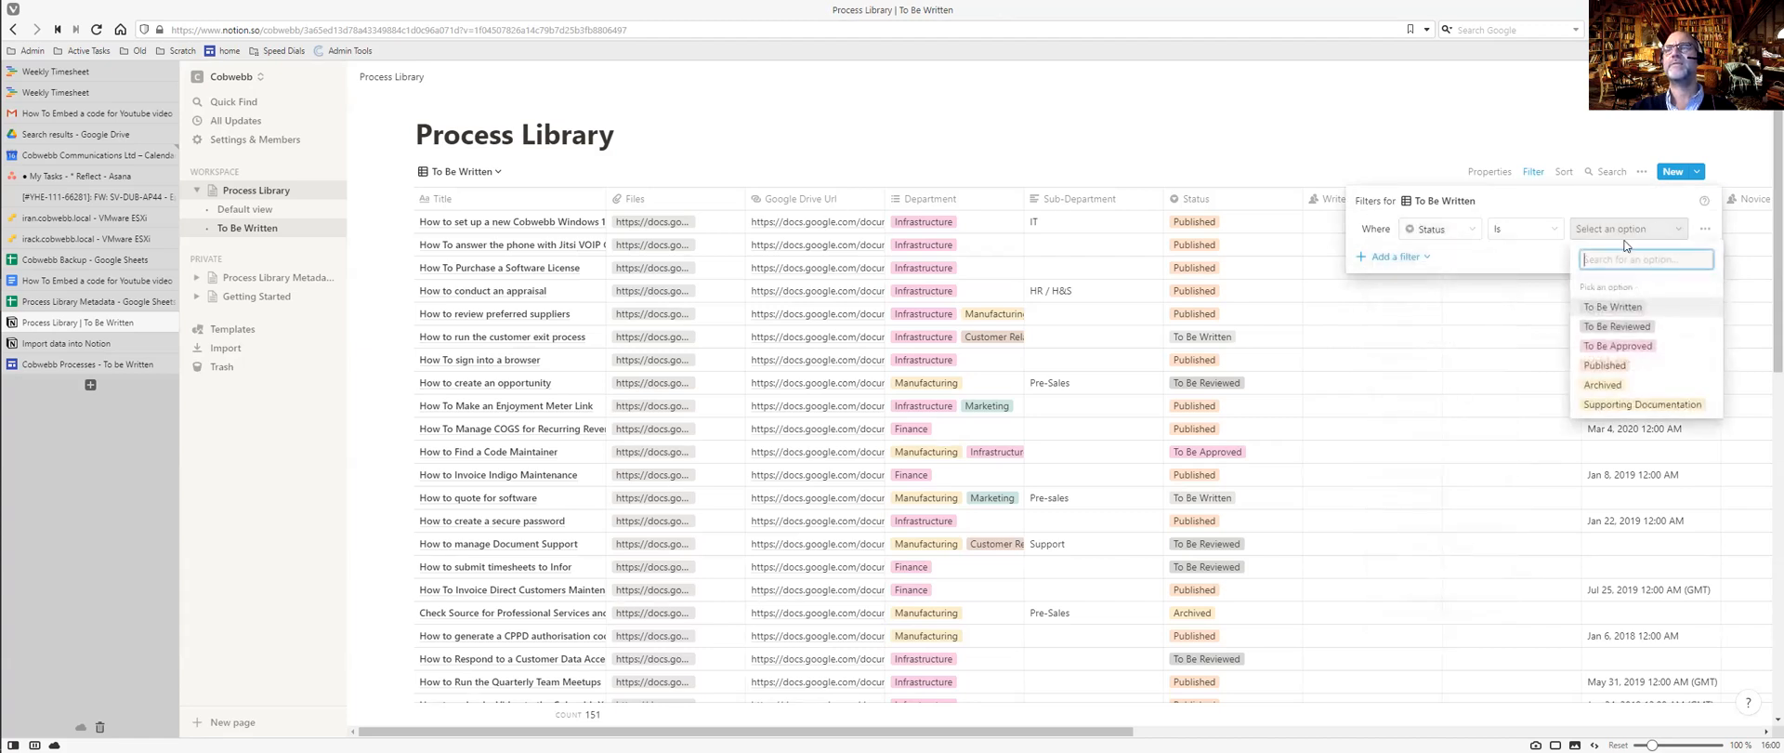
pyautogui.click(1616, 307)
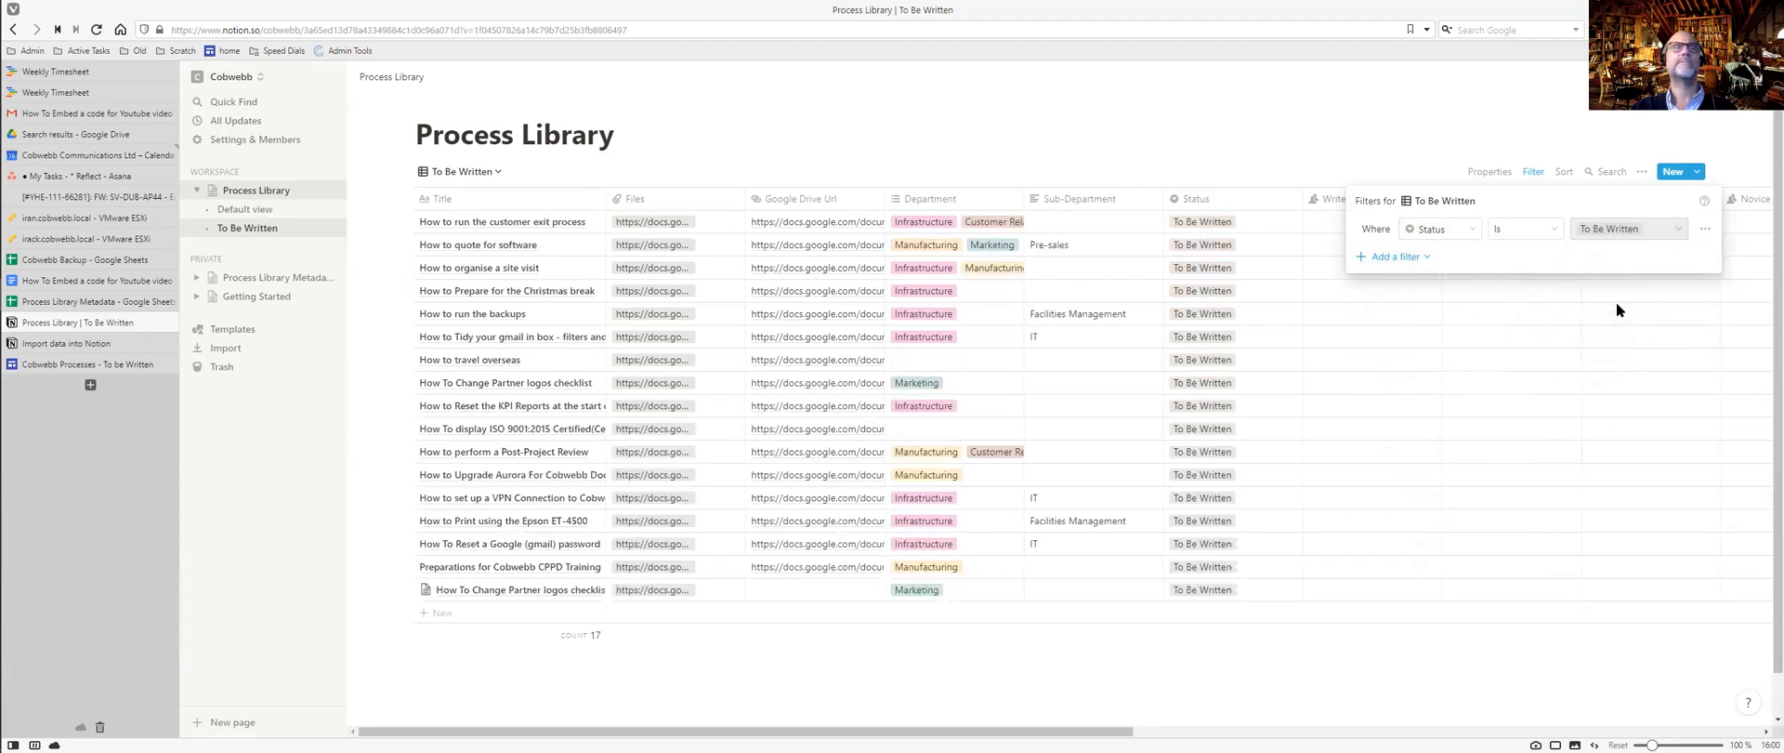
pyautogui.click(1249, 109)
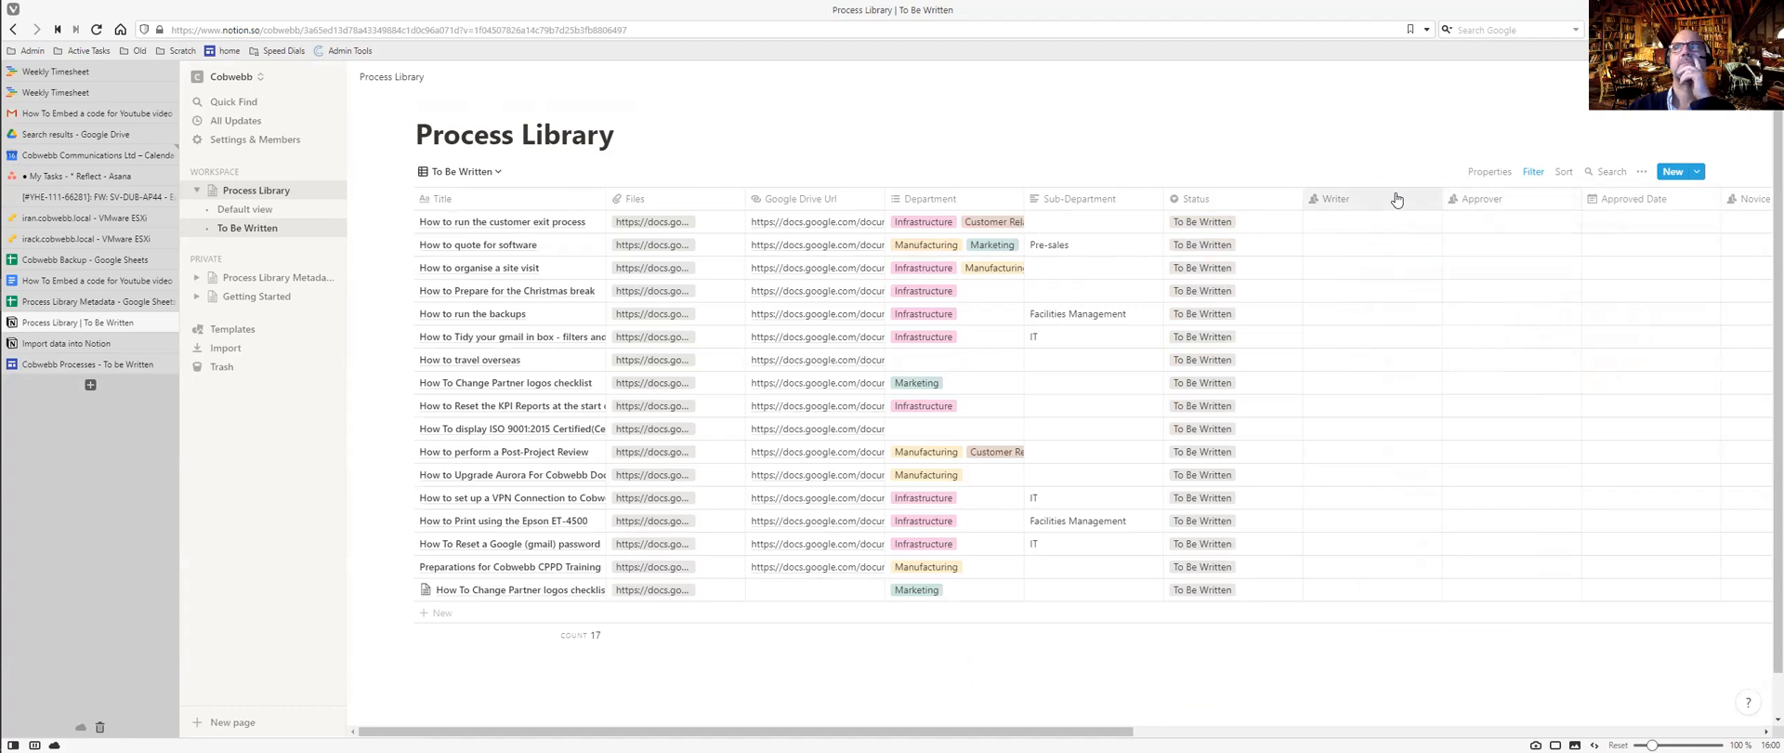
# Sort the view by Writer ascending, then by Title ascending.
pyautogui.click(1565, 173)
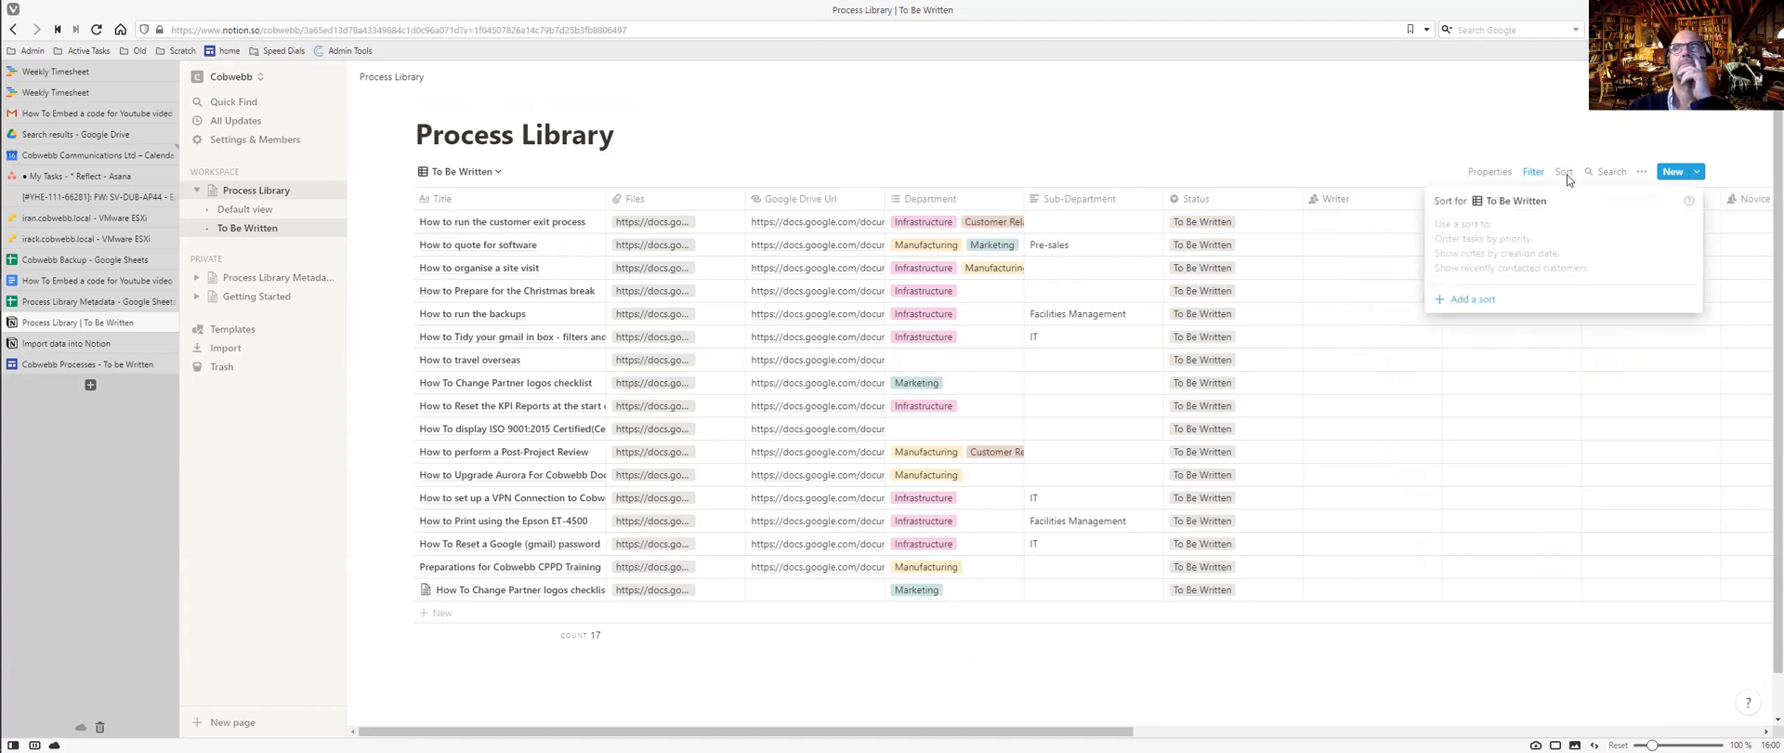
pyautogui.click(1485, 297)
pyautogui.click(1497, 231)
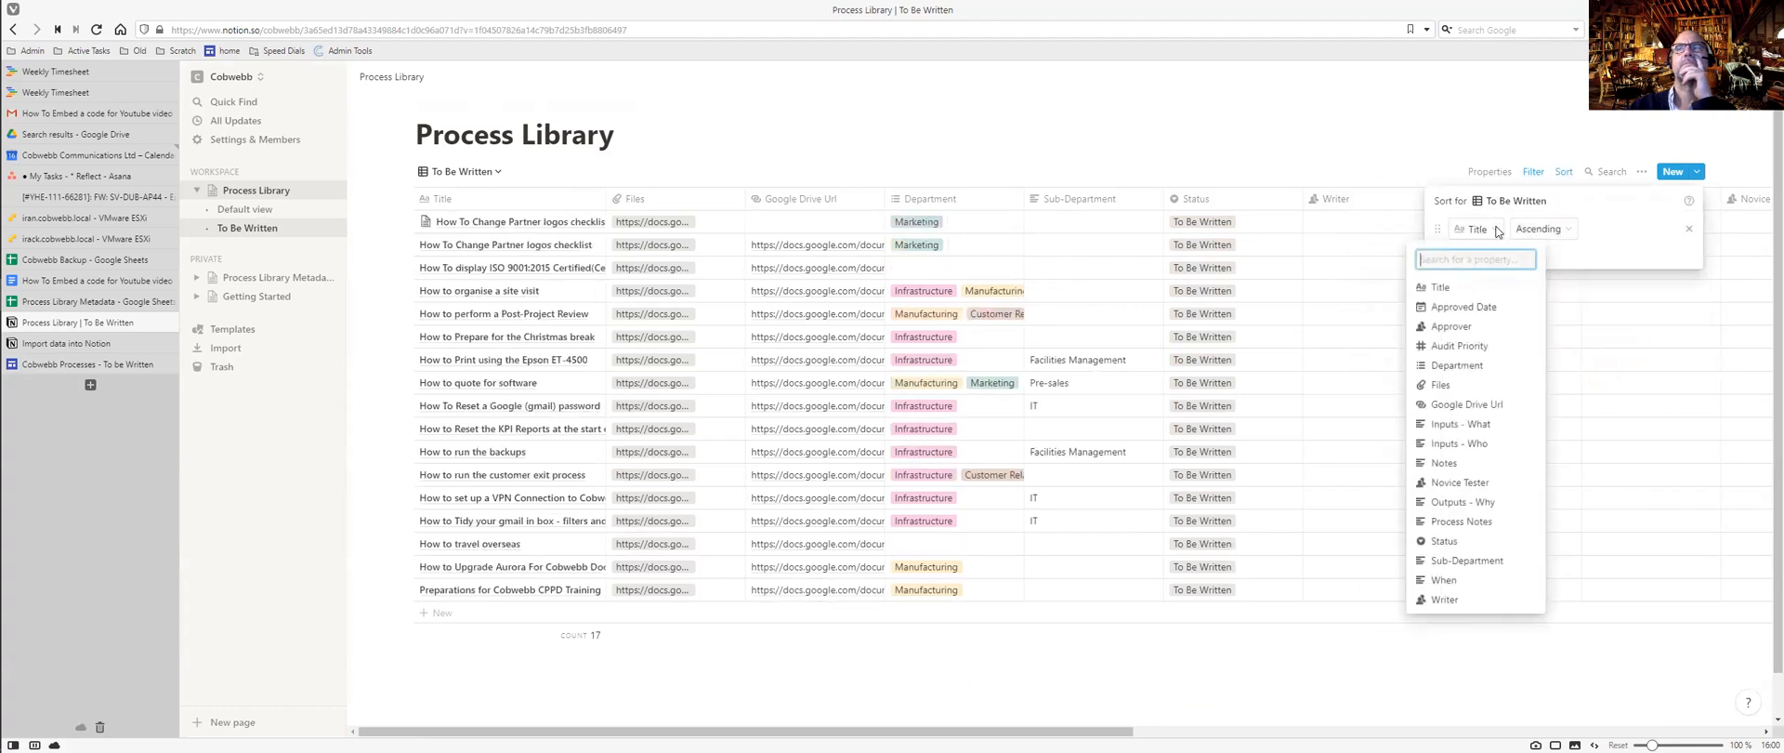
pyautogui.click(1450, 600)
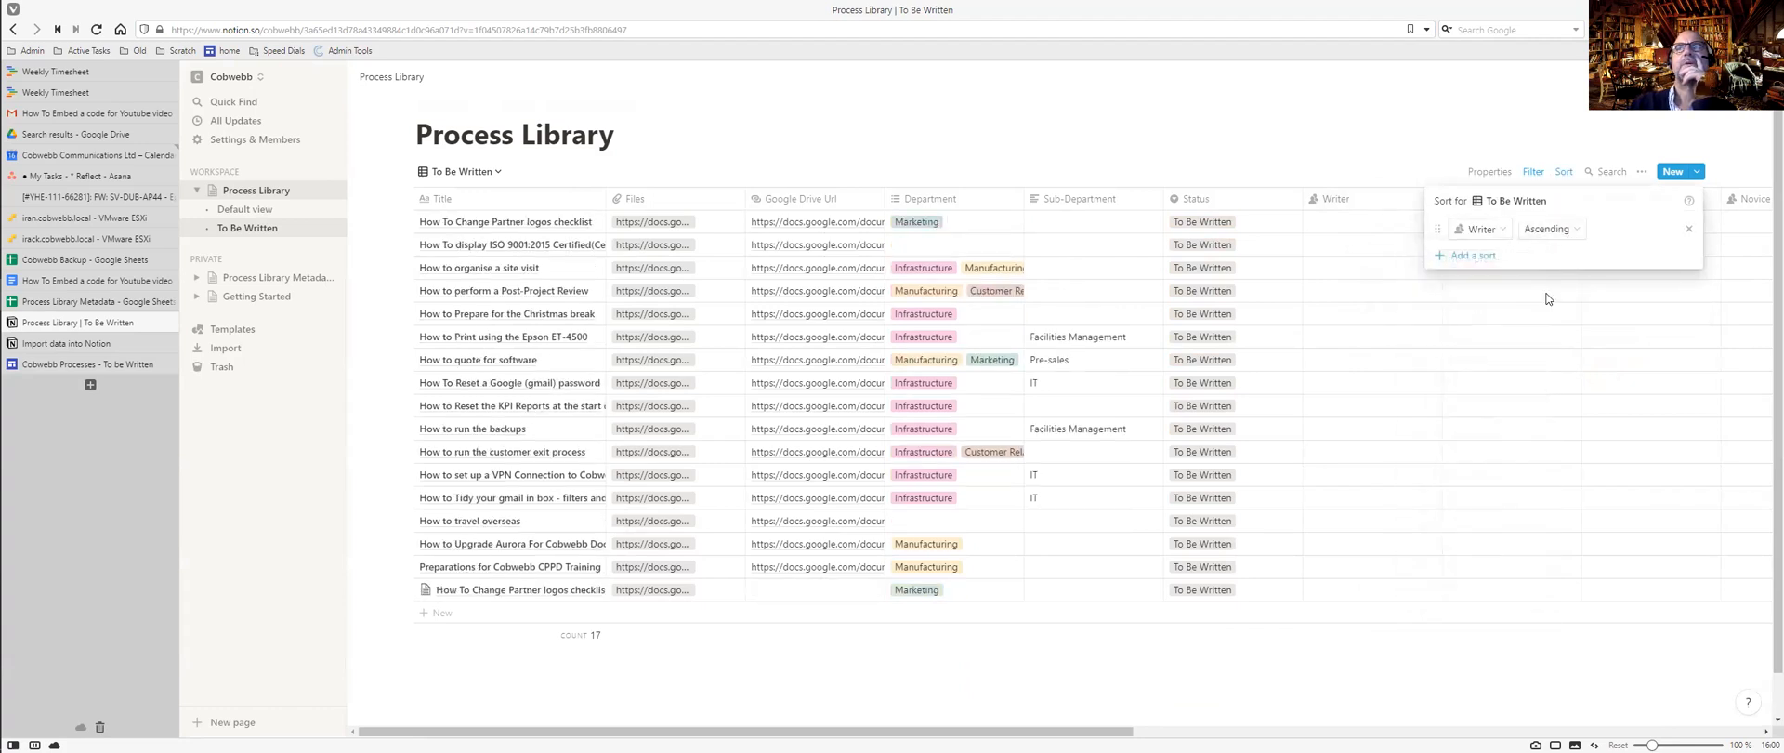
pyautogui.click(1567, 228)
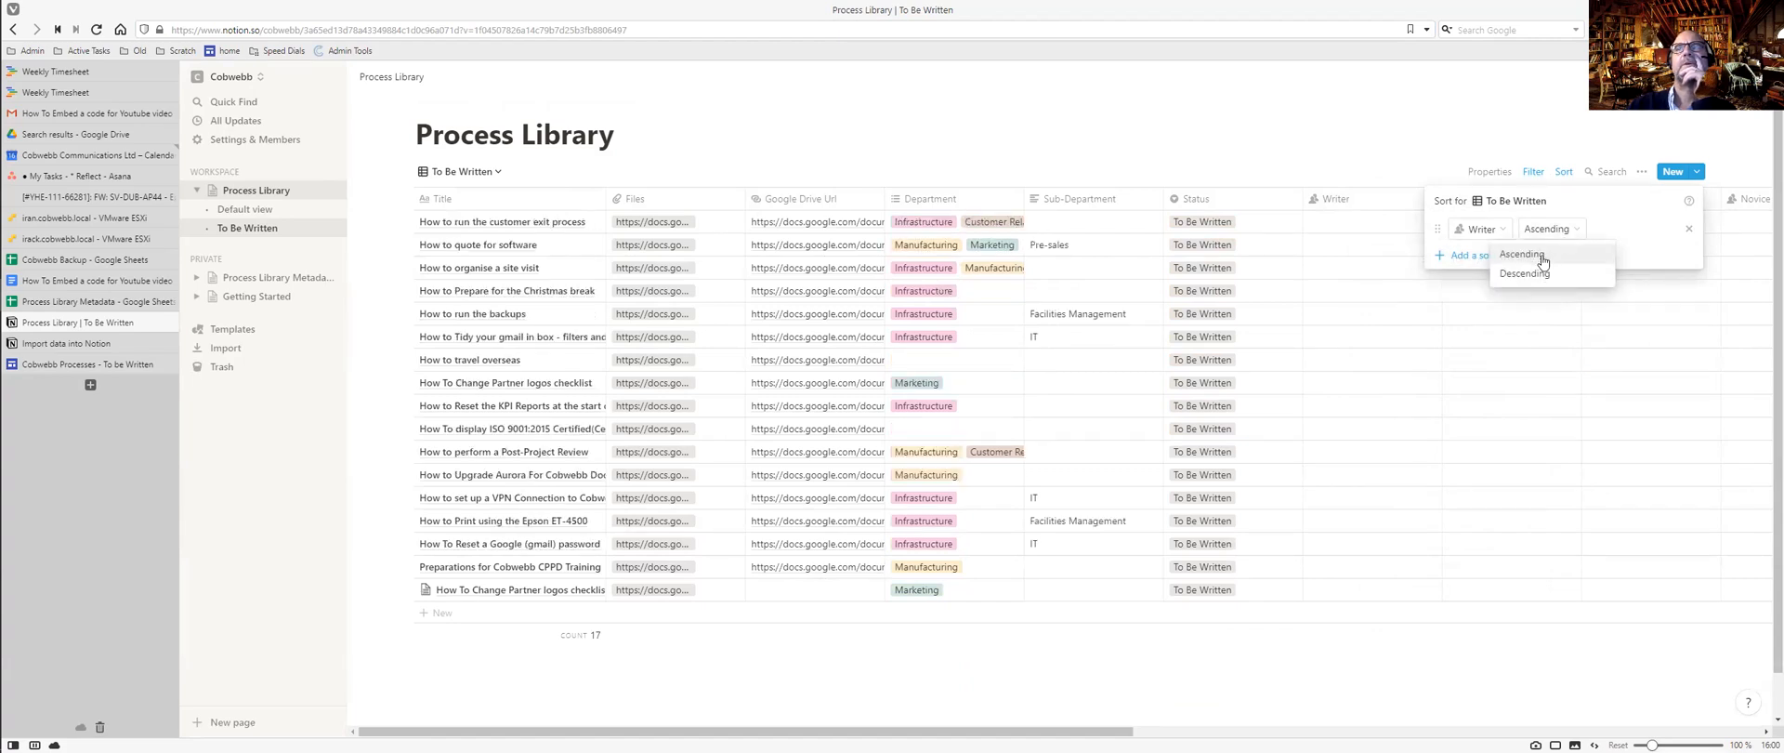
pyautogui.click(1538, 254)
pyautogui.click(1486, 259)
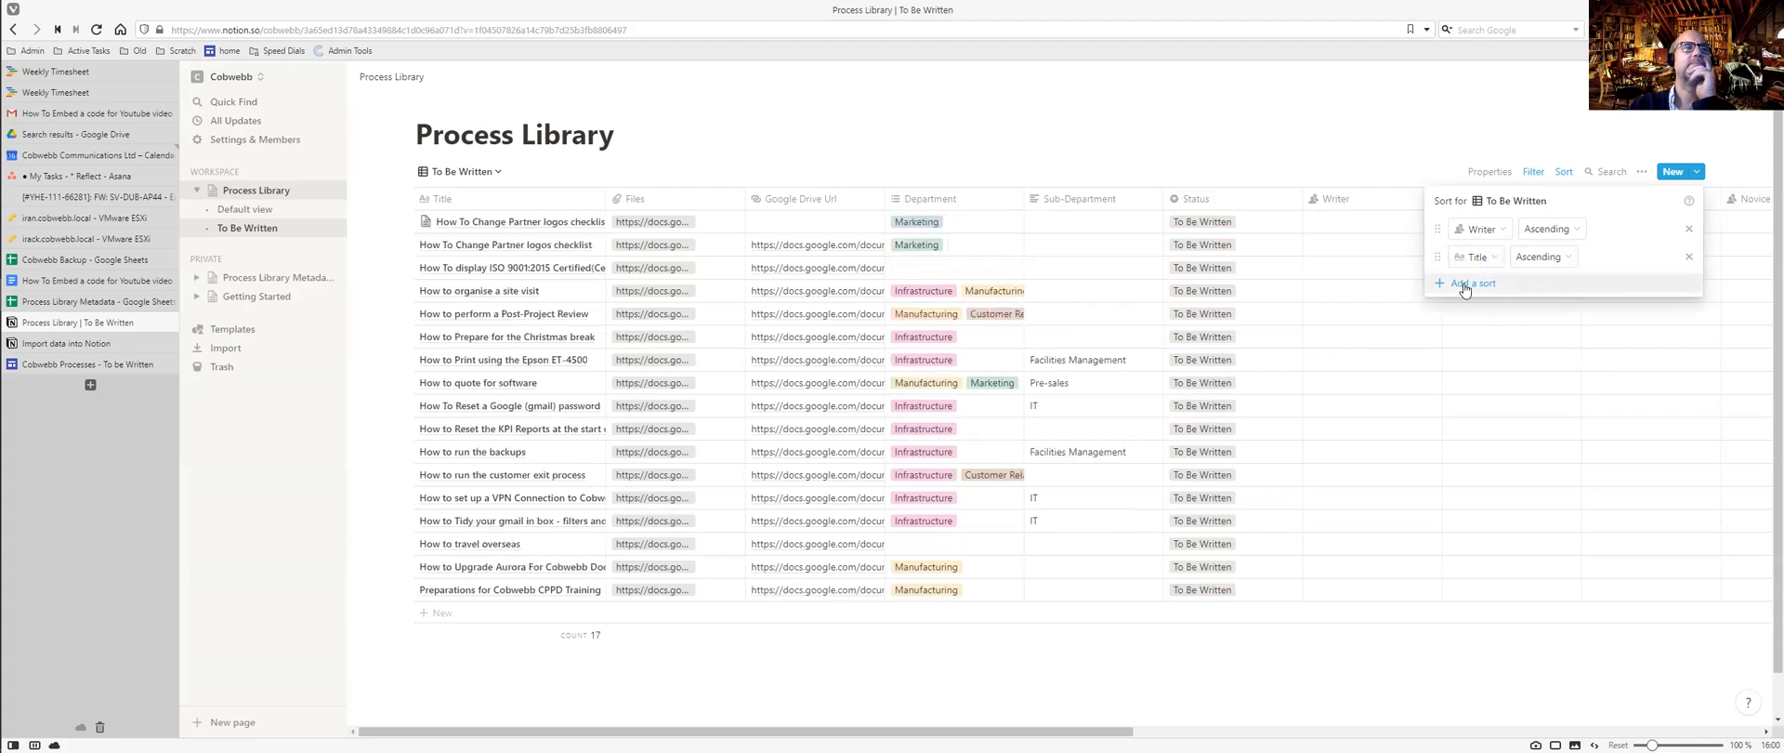
pyautogui.click(1315, 127)
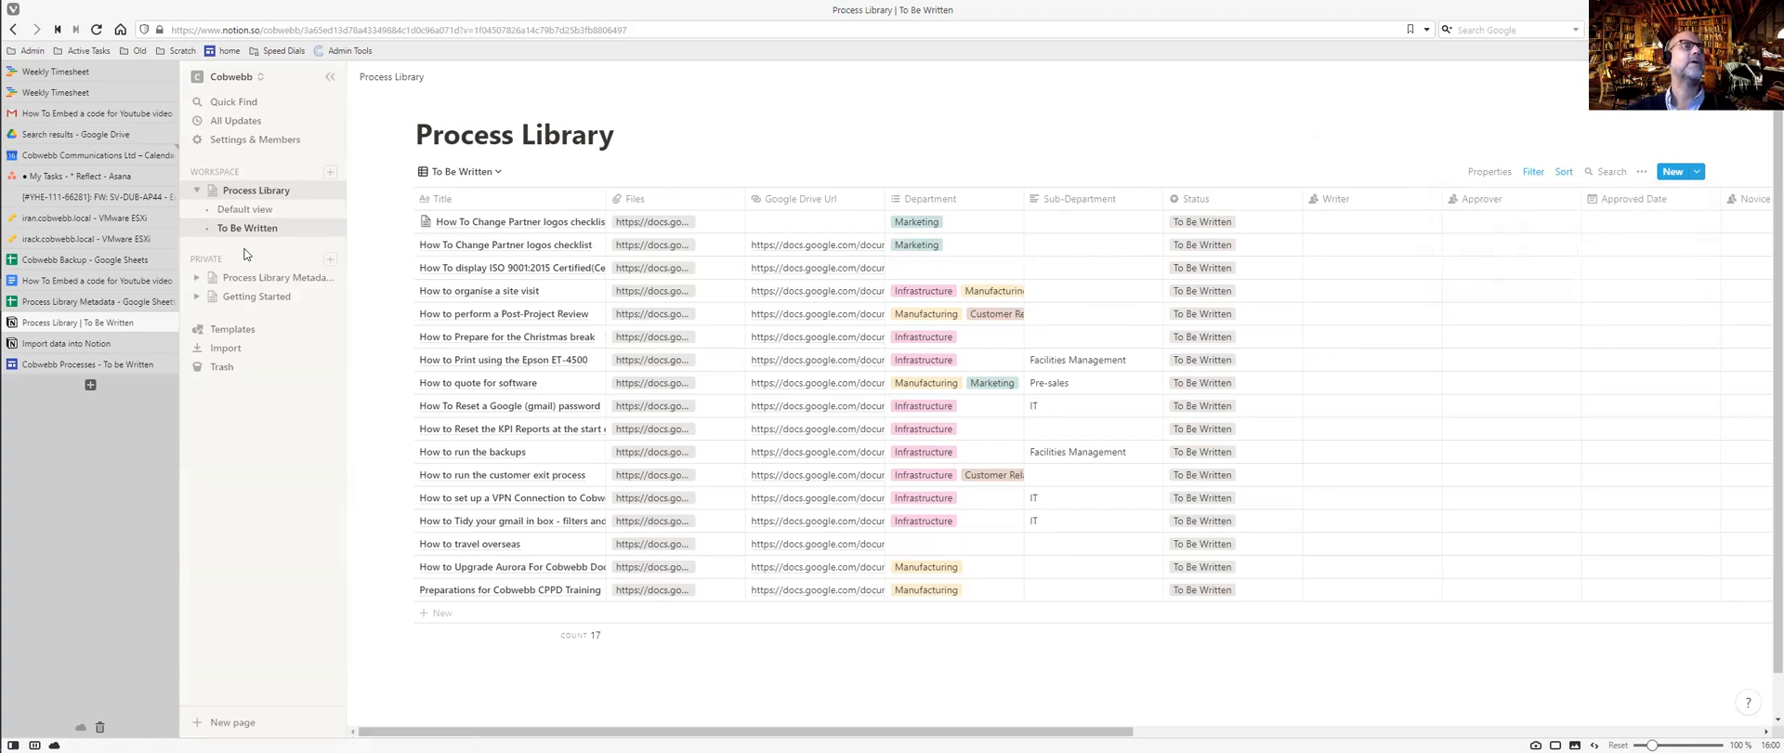
# Glance at the site's To be Written page, then come back to the Process Library.
pyautogui.hotkey('ctrl', 'Tab')
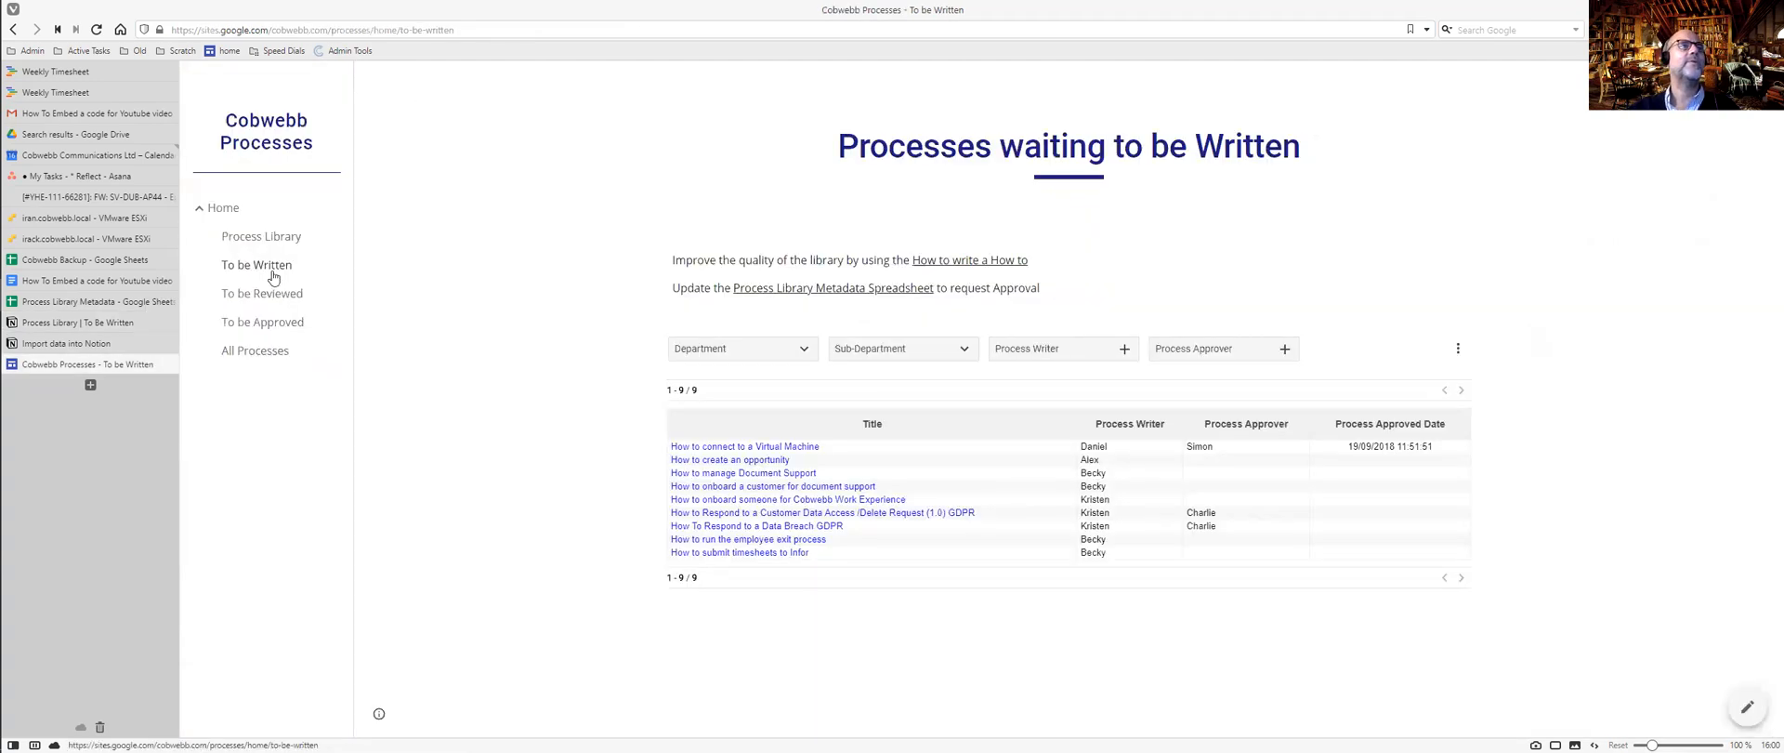
pyautogui.hotkey('ctrl', 'Tab')
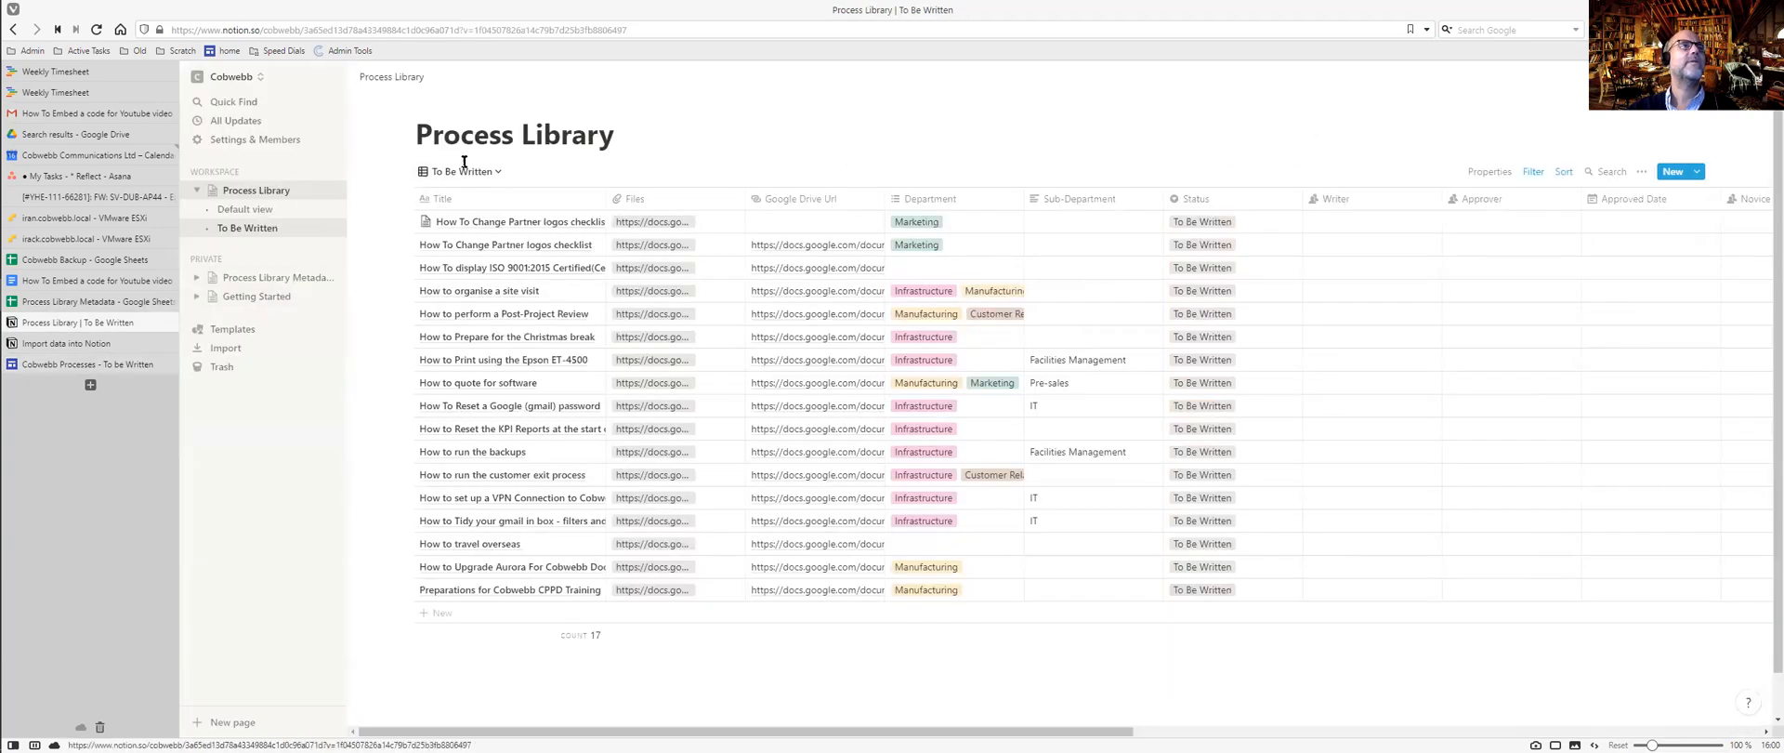
pyautogui.click(481, 173)
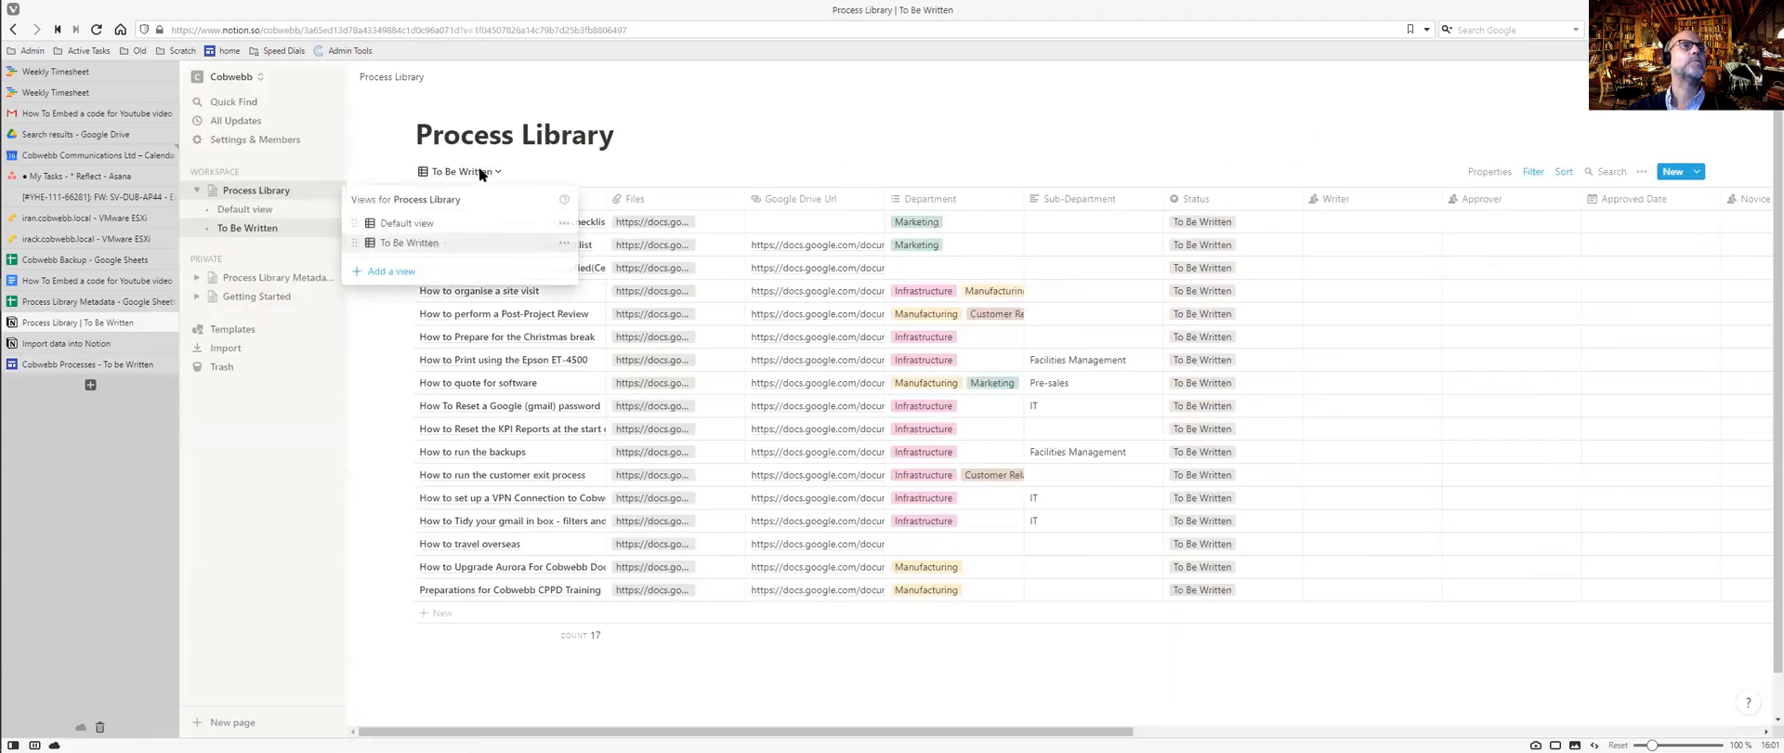
# Create a 'To Be Reviewed' table view filtered to Status is To Be Reviewed.
pyautogui.click(399, 271)
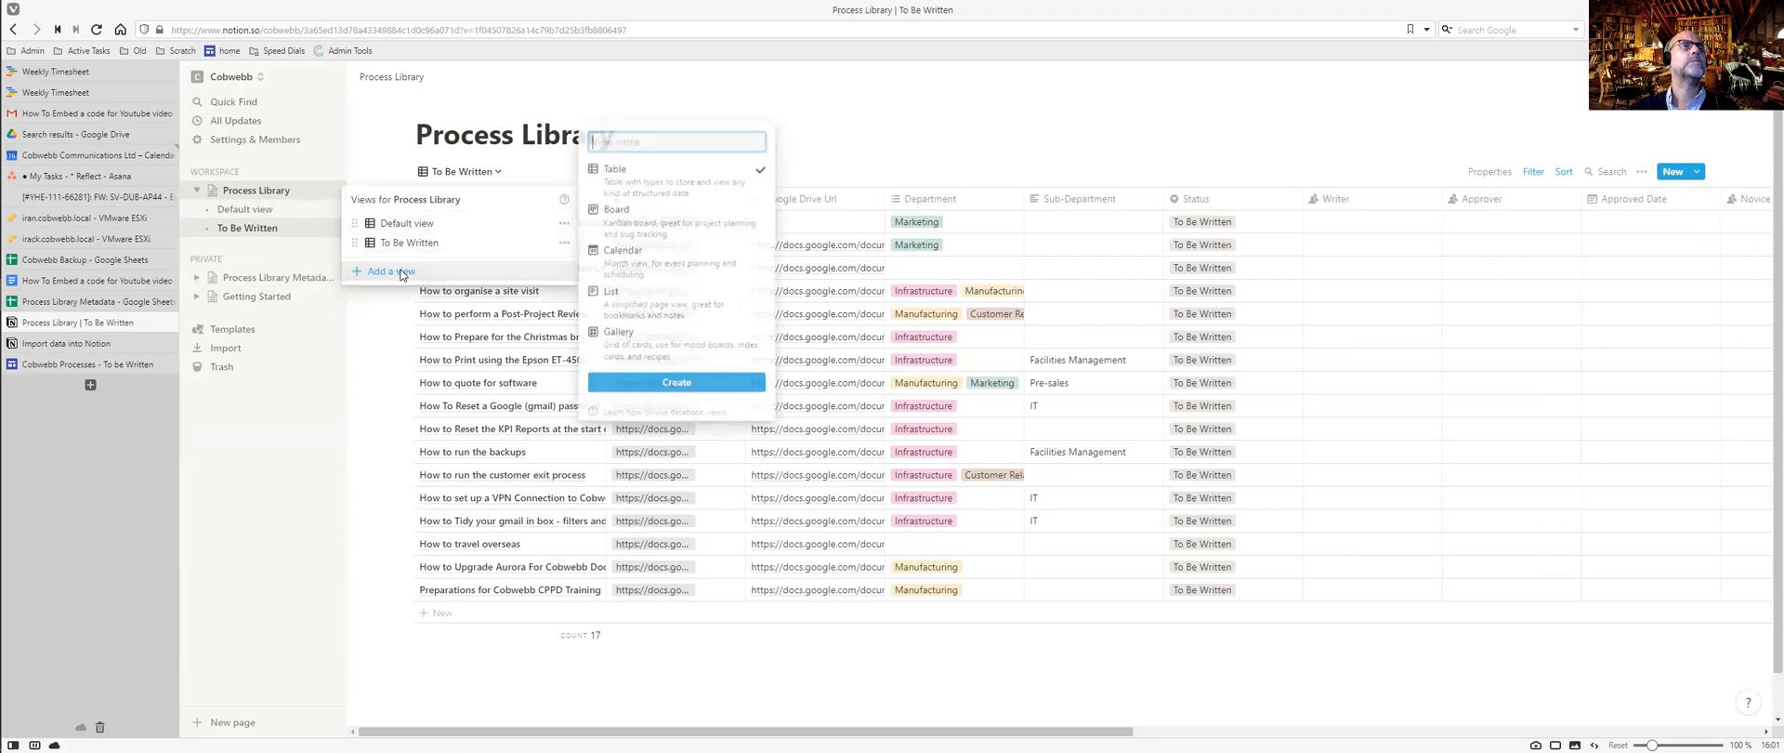
pyautogui.write('To B')
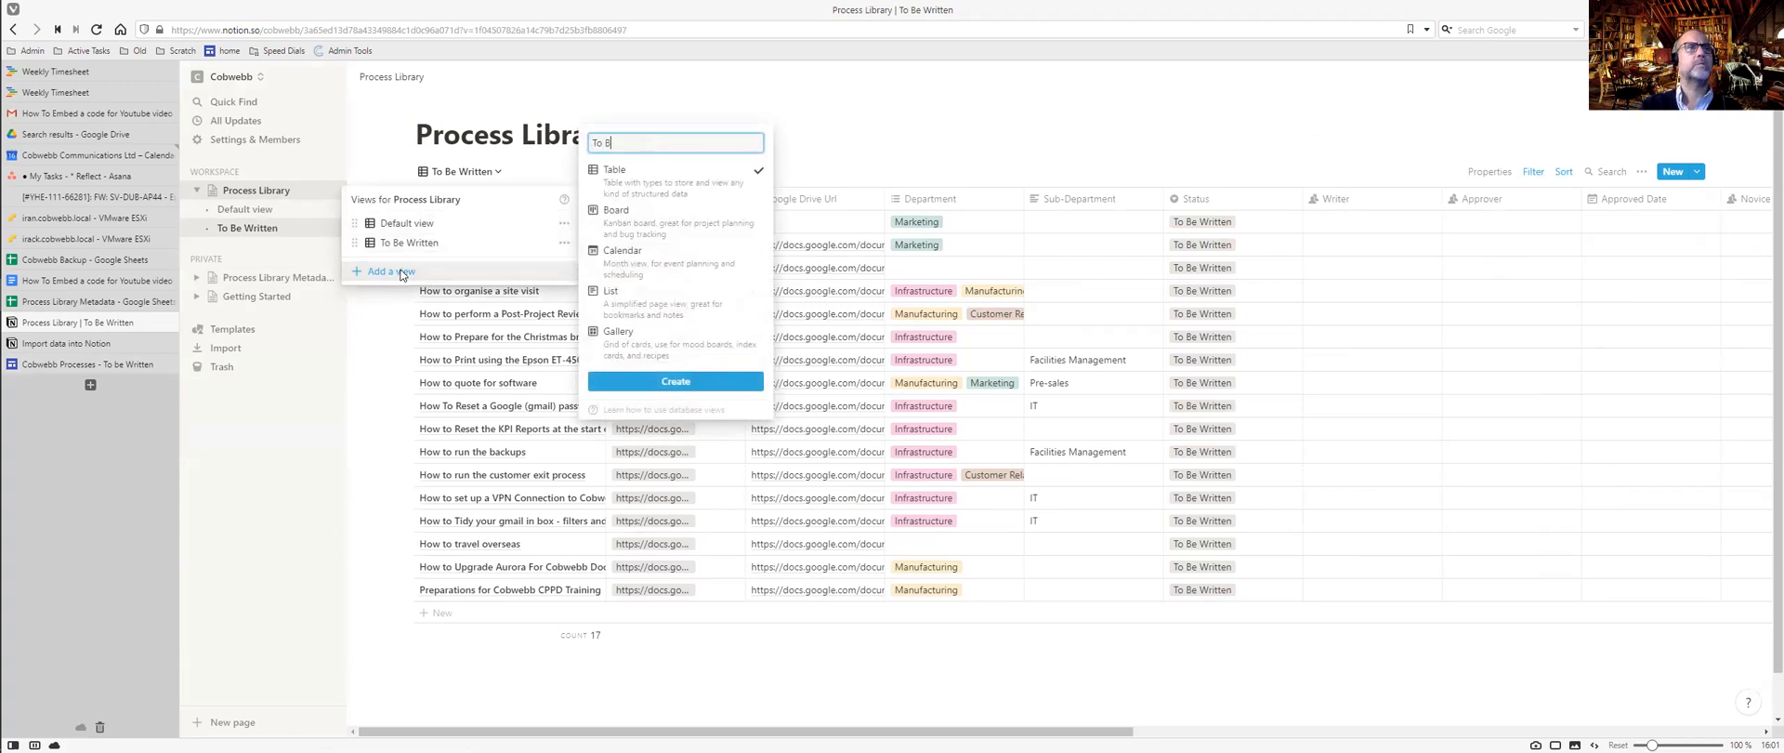
pyautogui.write('e Reviewed')
pyautogui.click(690, 379)
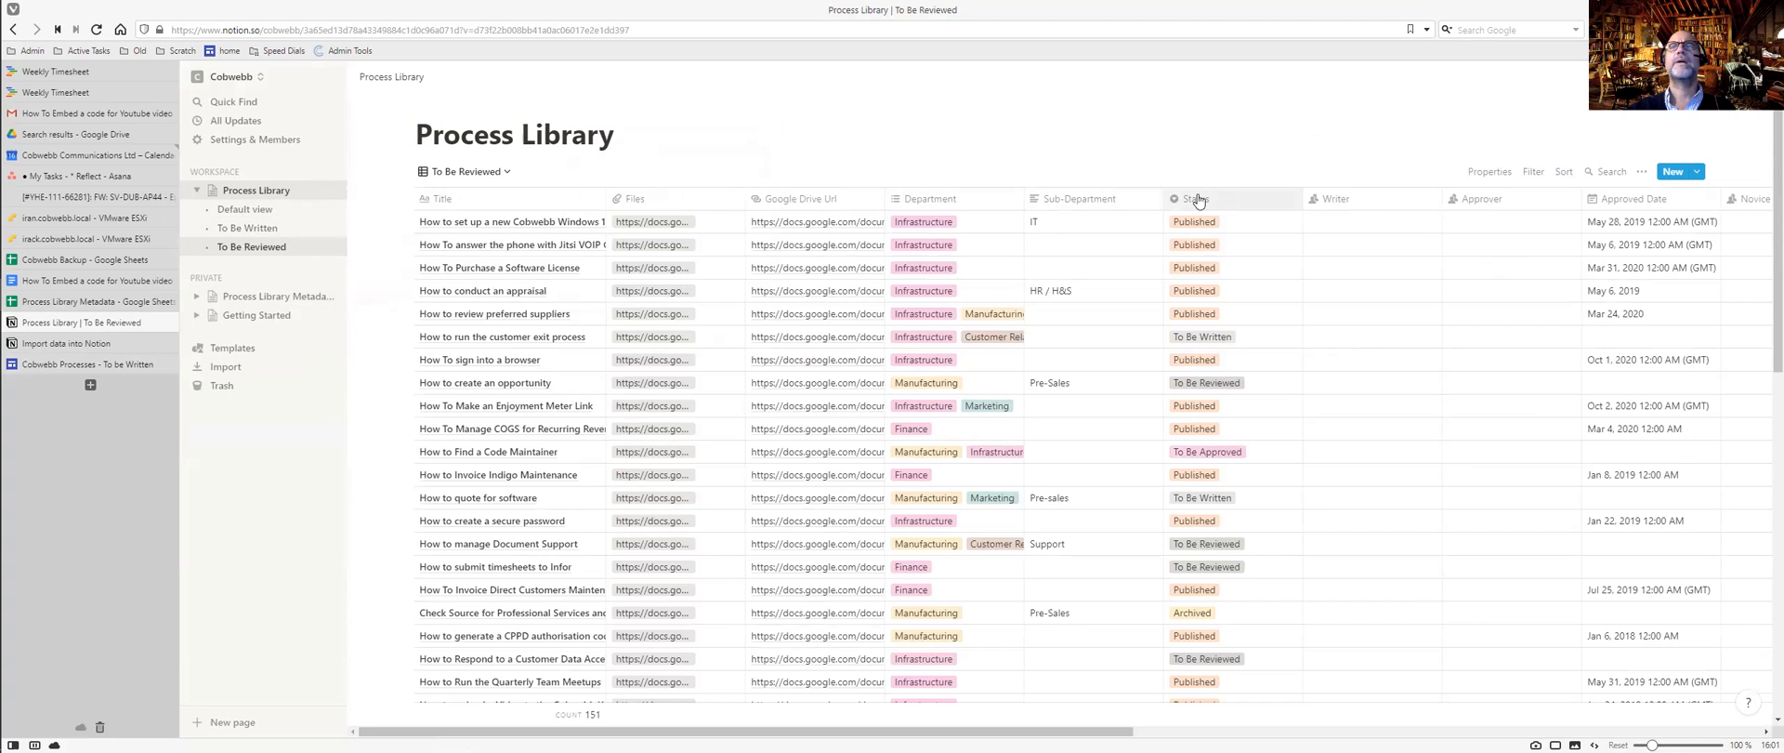
pyautogui.click(1533, 172)
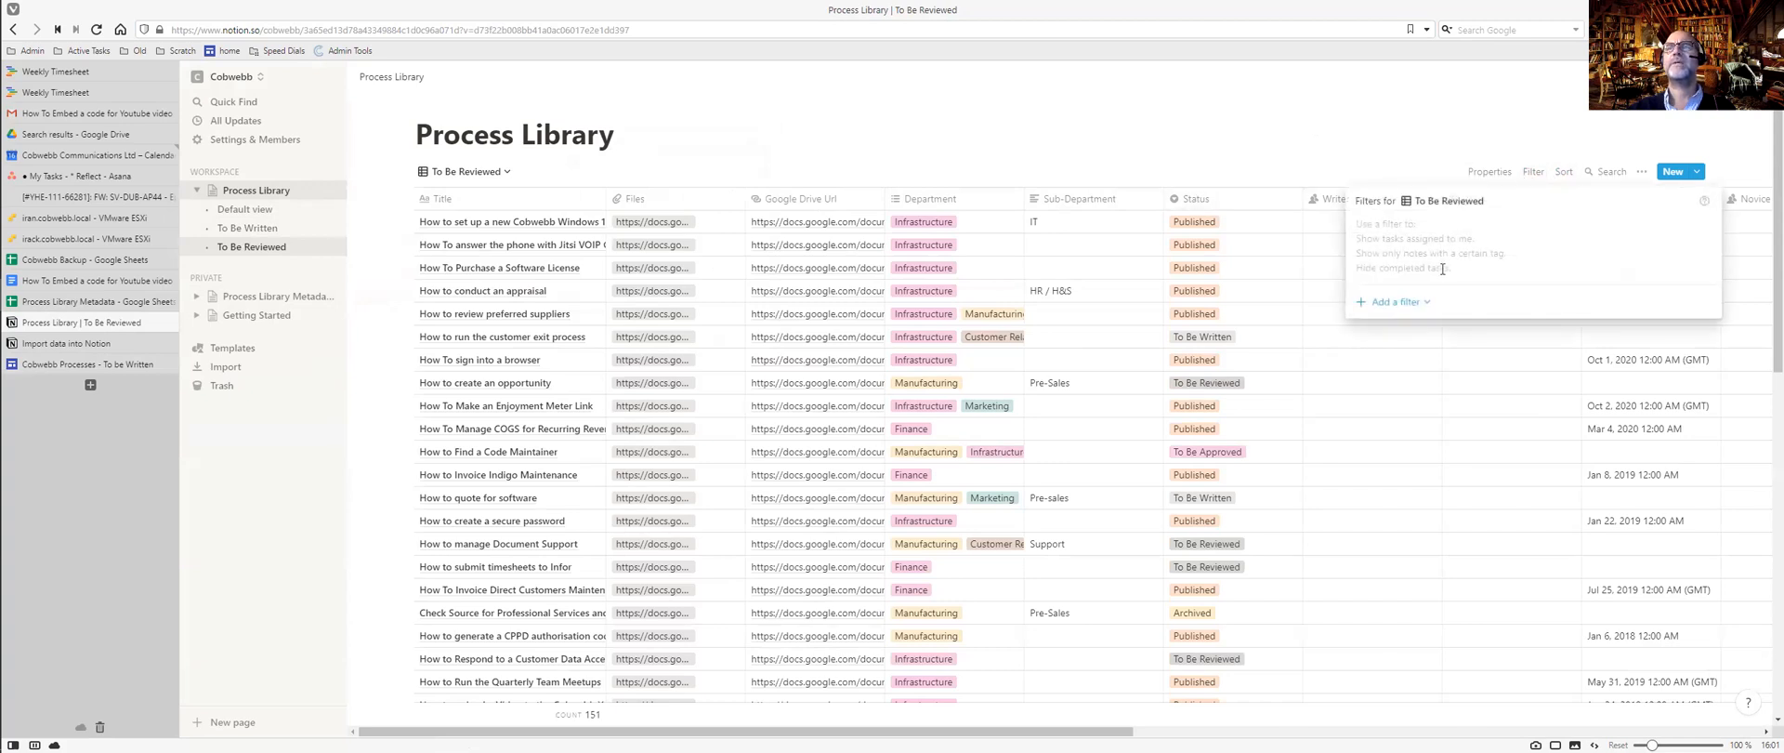
pyautogui.click(1404, 301)
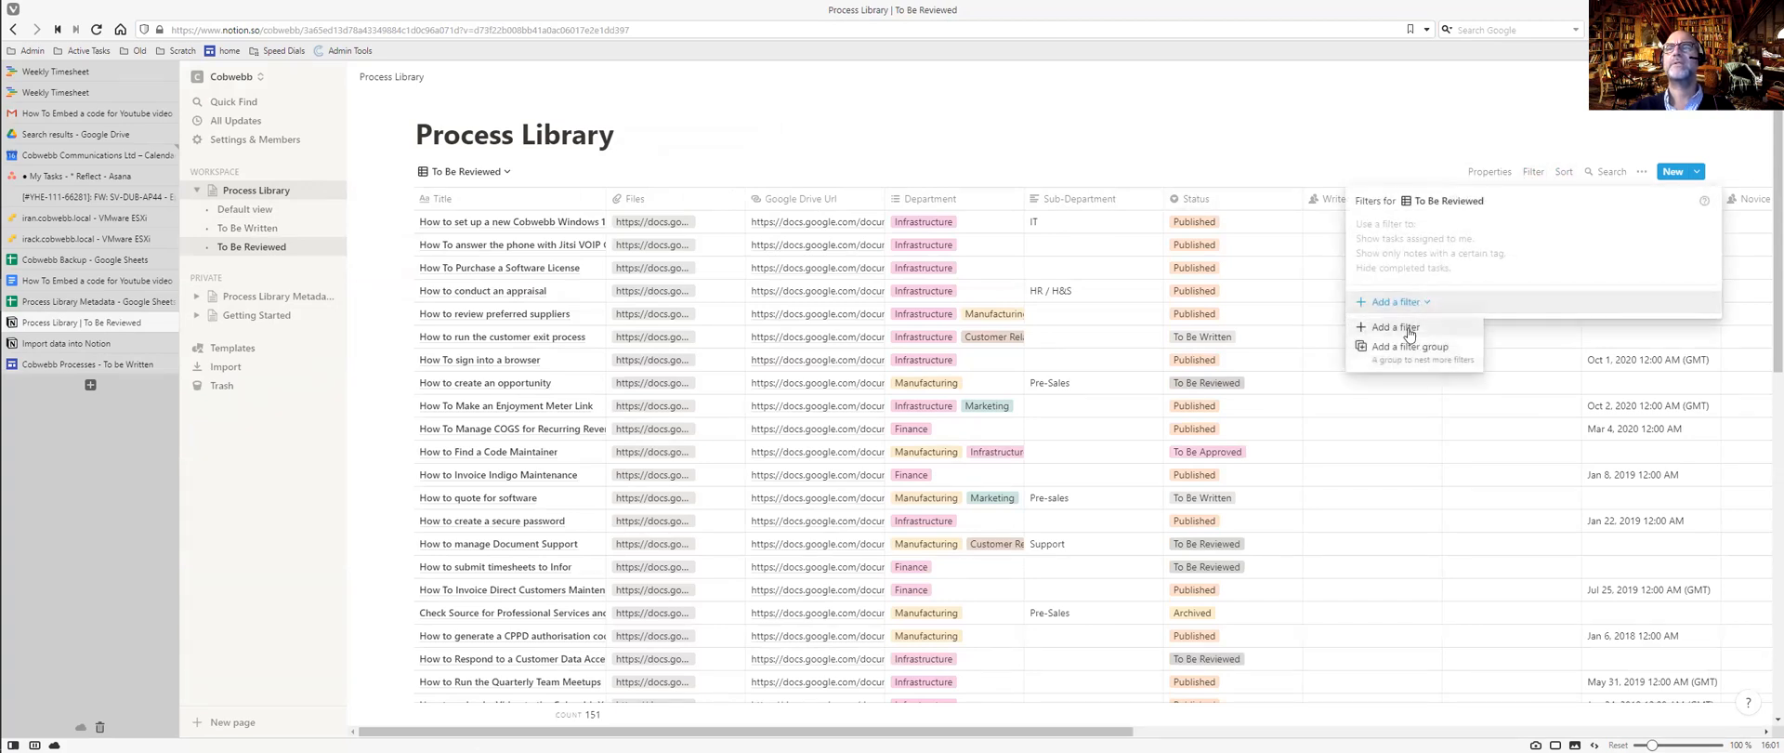
pyautogui.click(1408, 329)
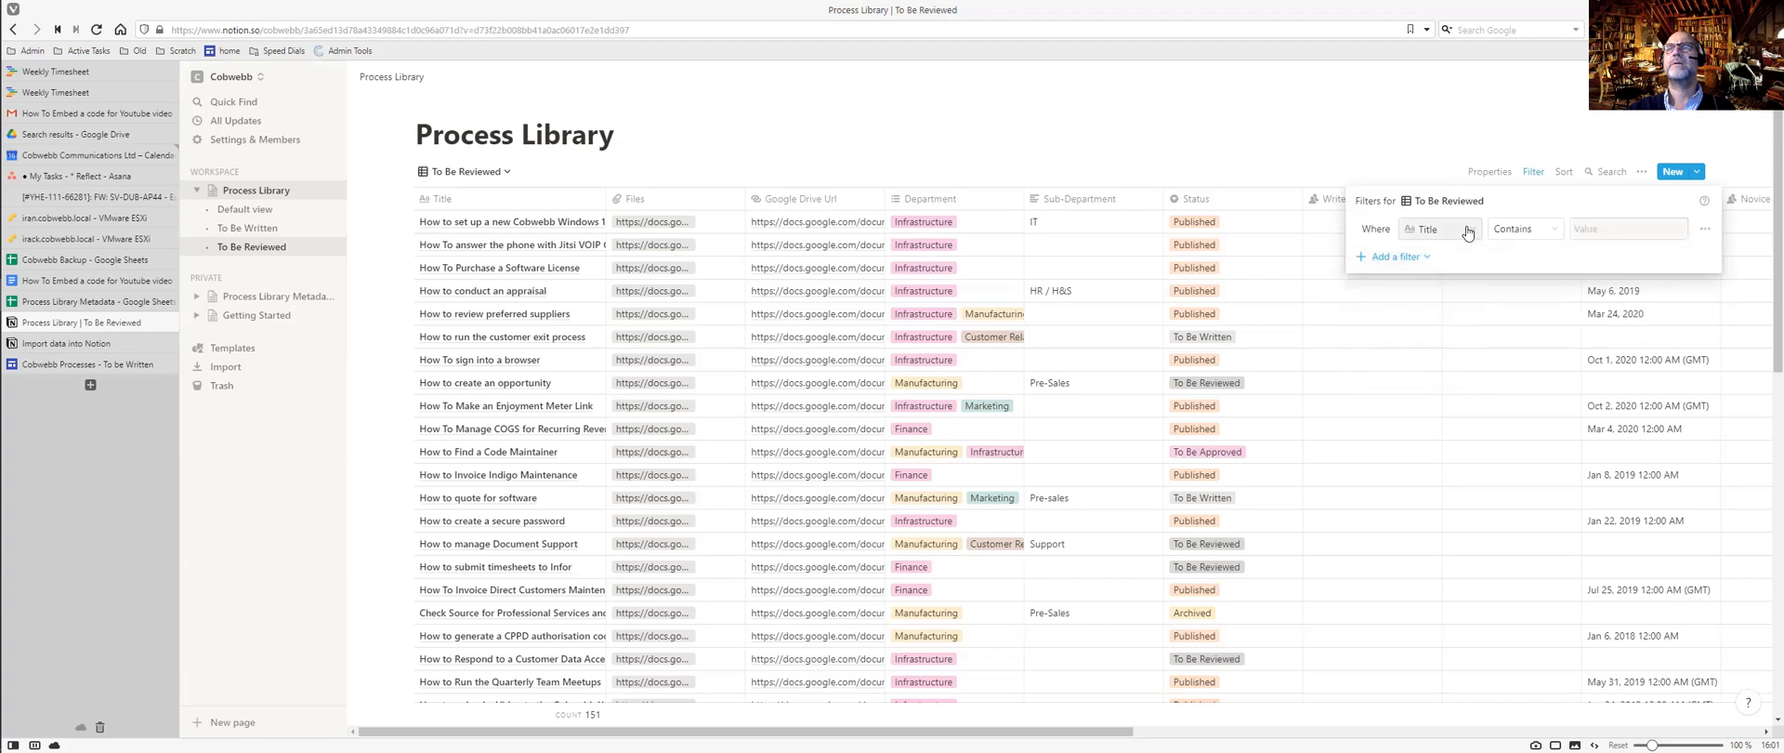
pyautogui.click(1438, 228)
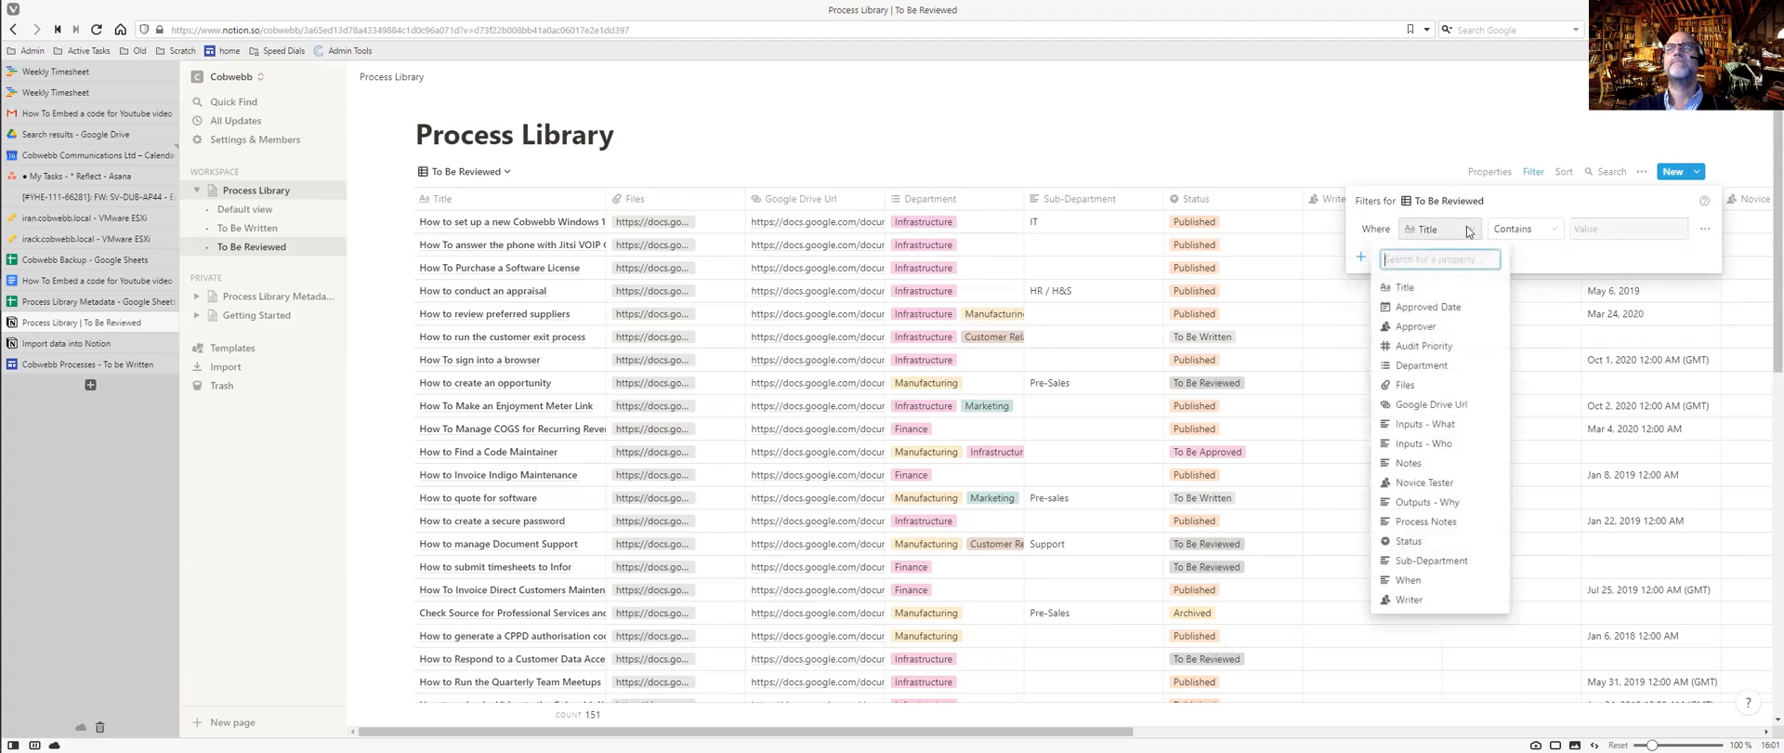
pyautogui.click(1408, 541)
pyautogui.click(1638, 228)
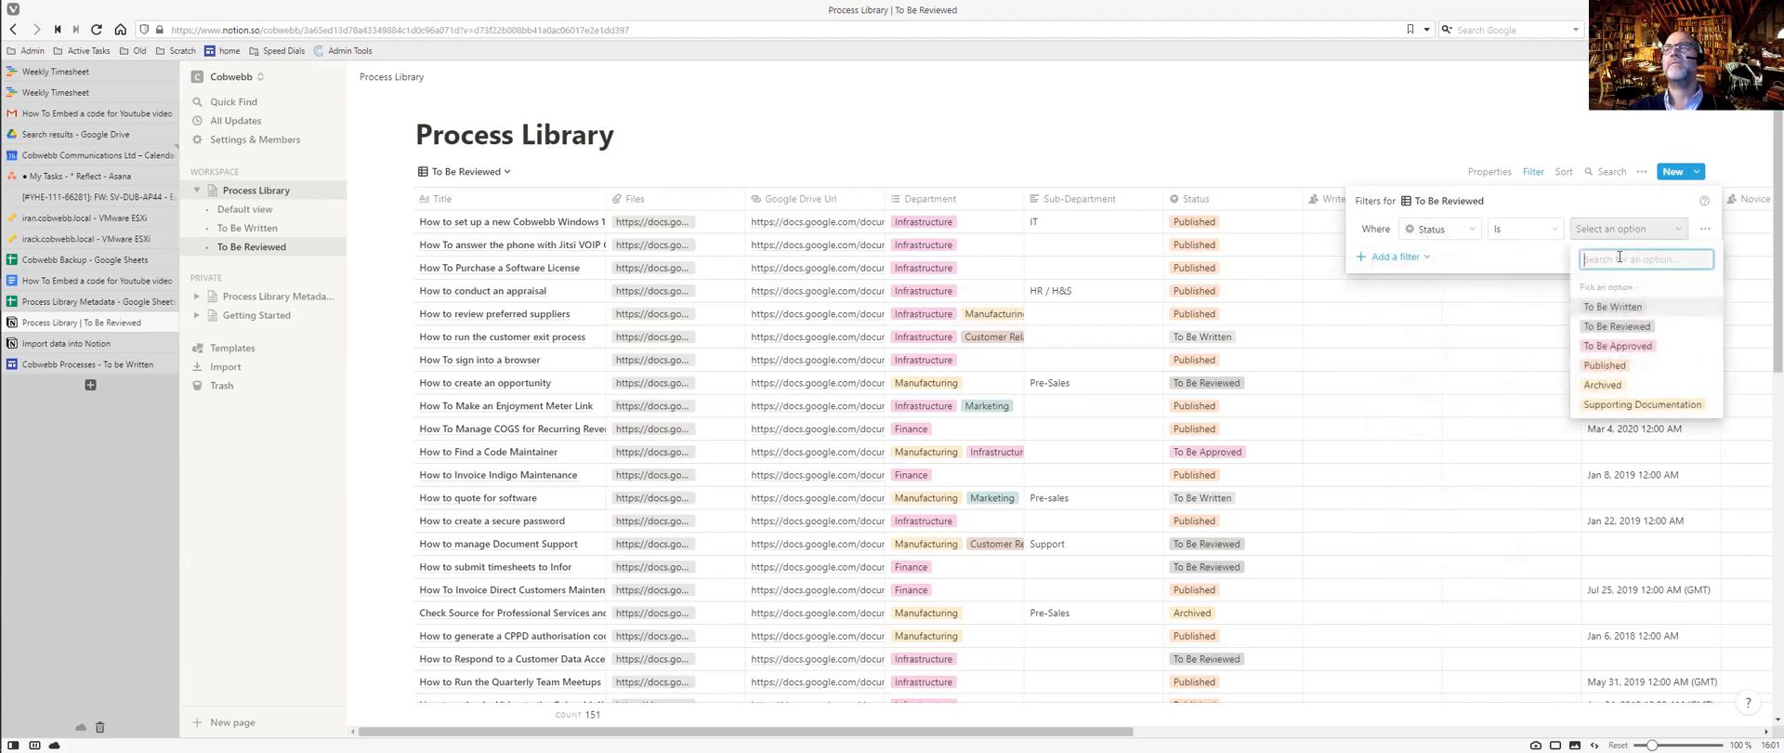
pyautogui.click(1623, 326)
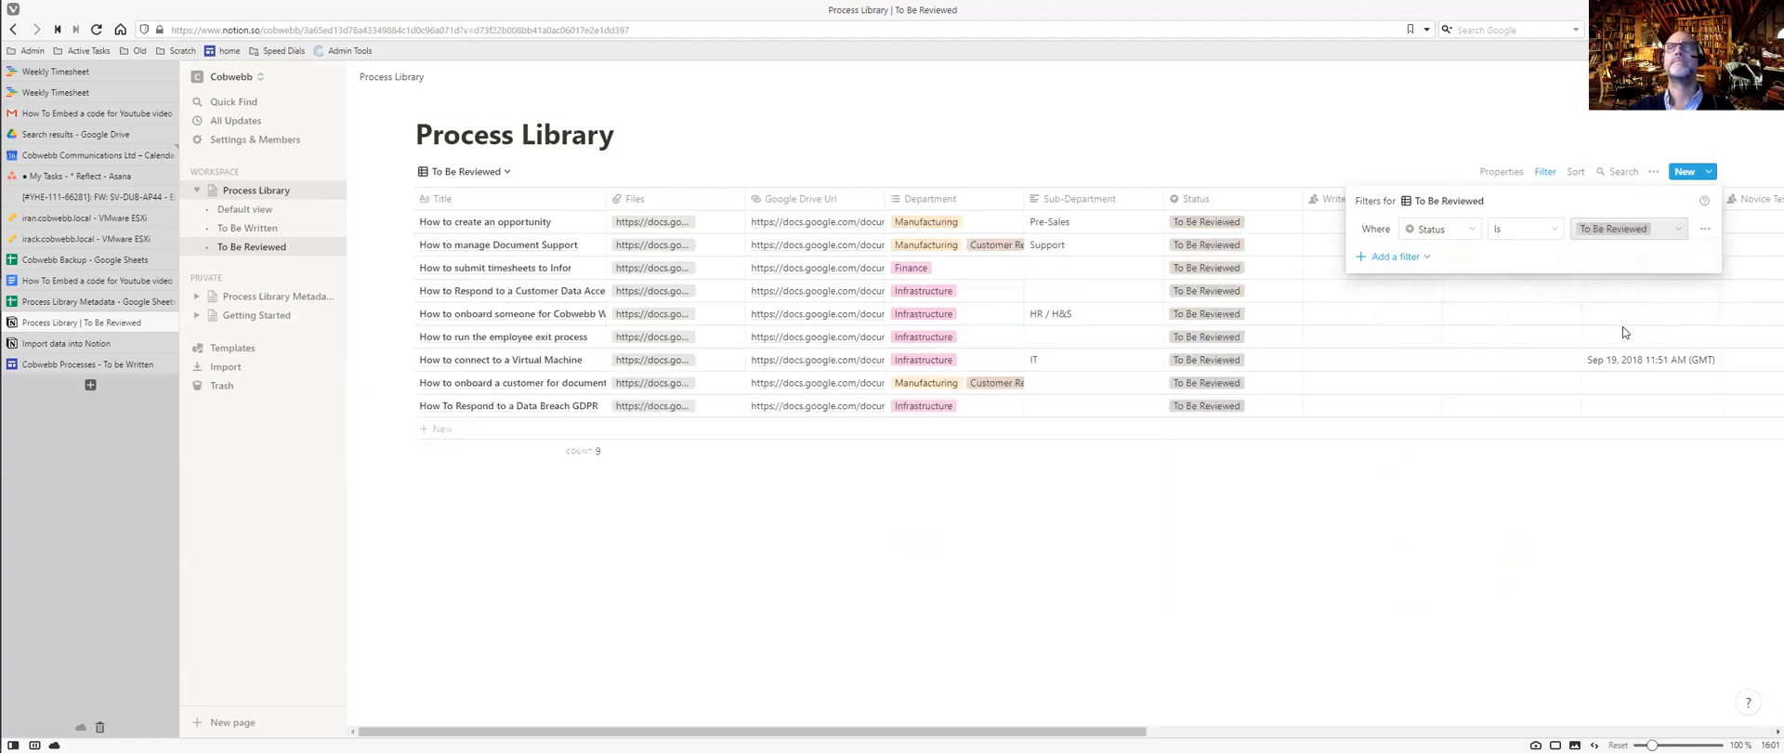
pyautogui.click(1576, 177)
# Sort the To Be Reviewed view by Writer then Title ascending, and compare with To Be Written.
pyautogui.click(1575, 173)
pyautogui.click(1472, 301)
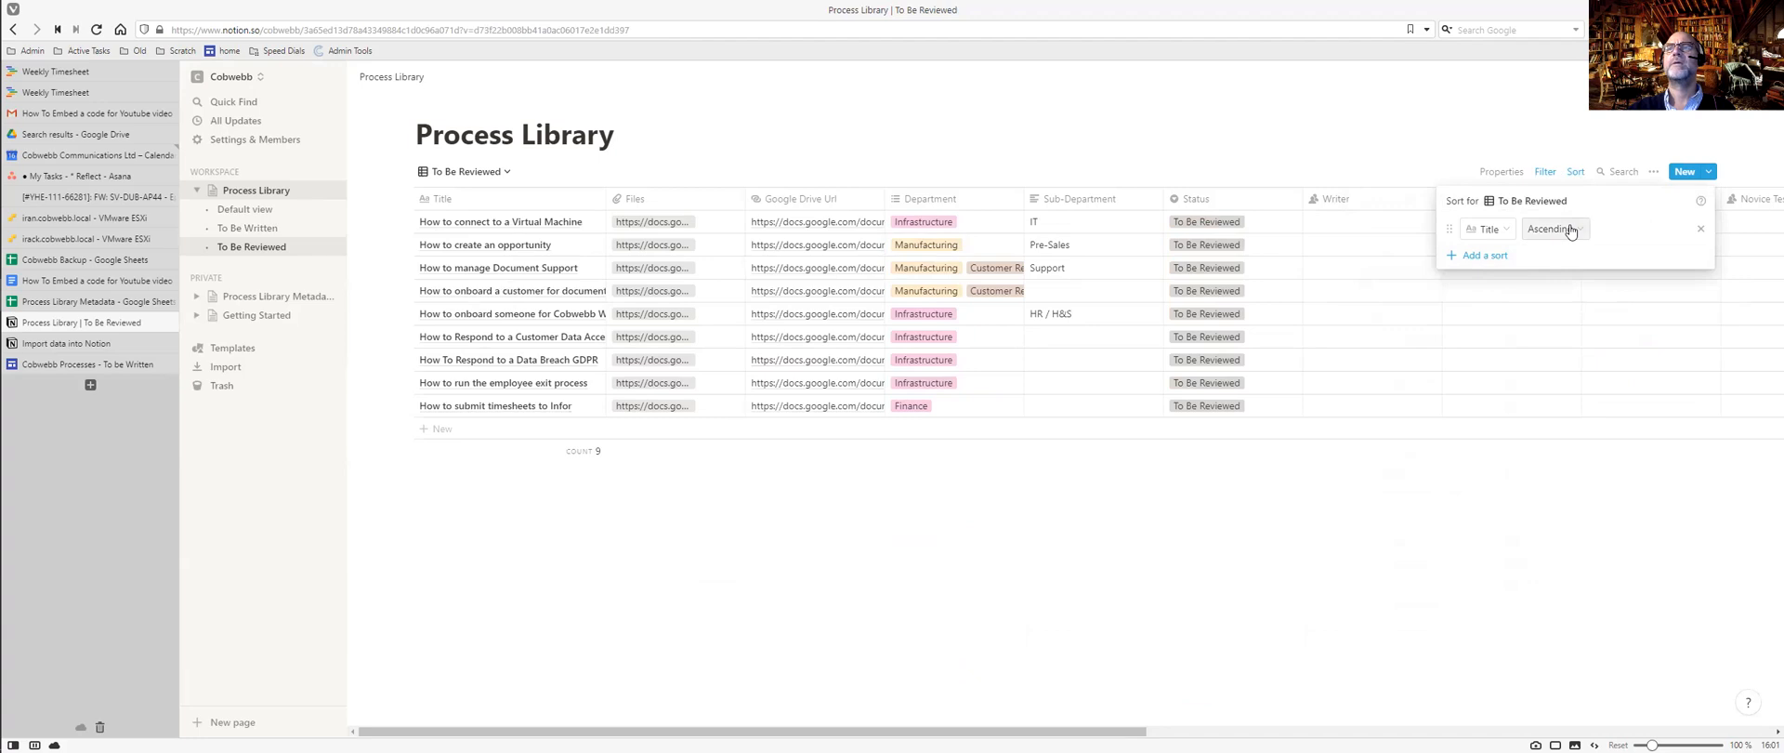
pyautogui.click(1503, 231)
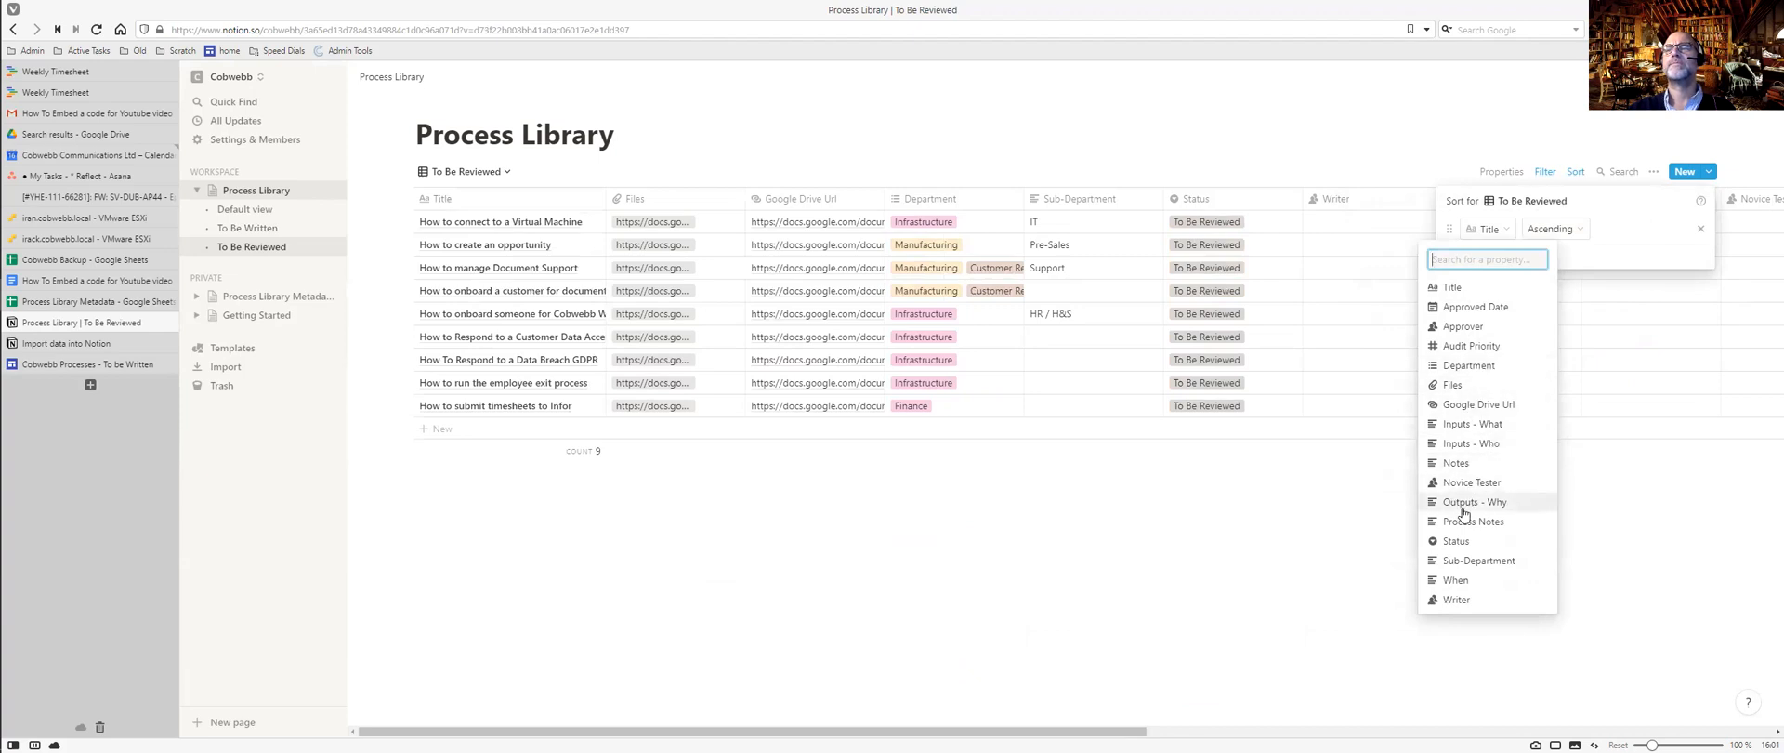
pyautogui.click(1456, 600)
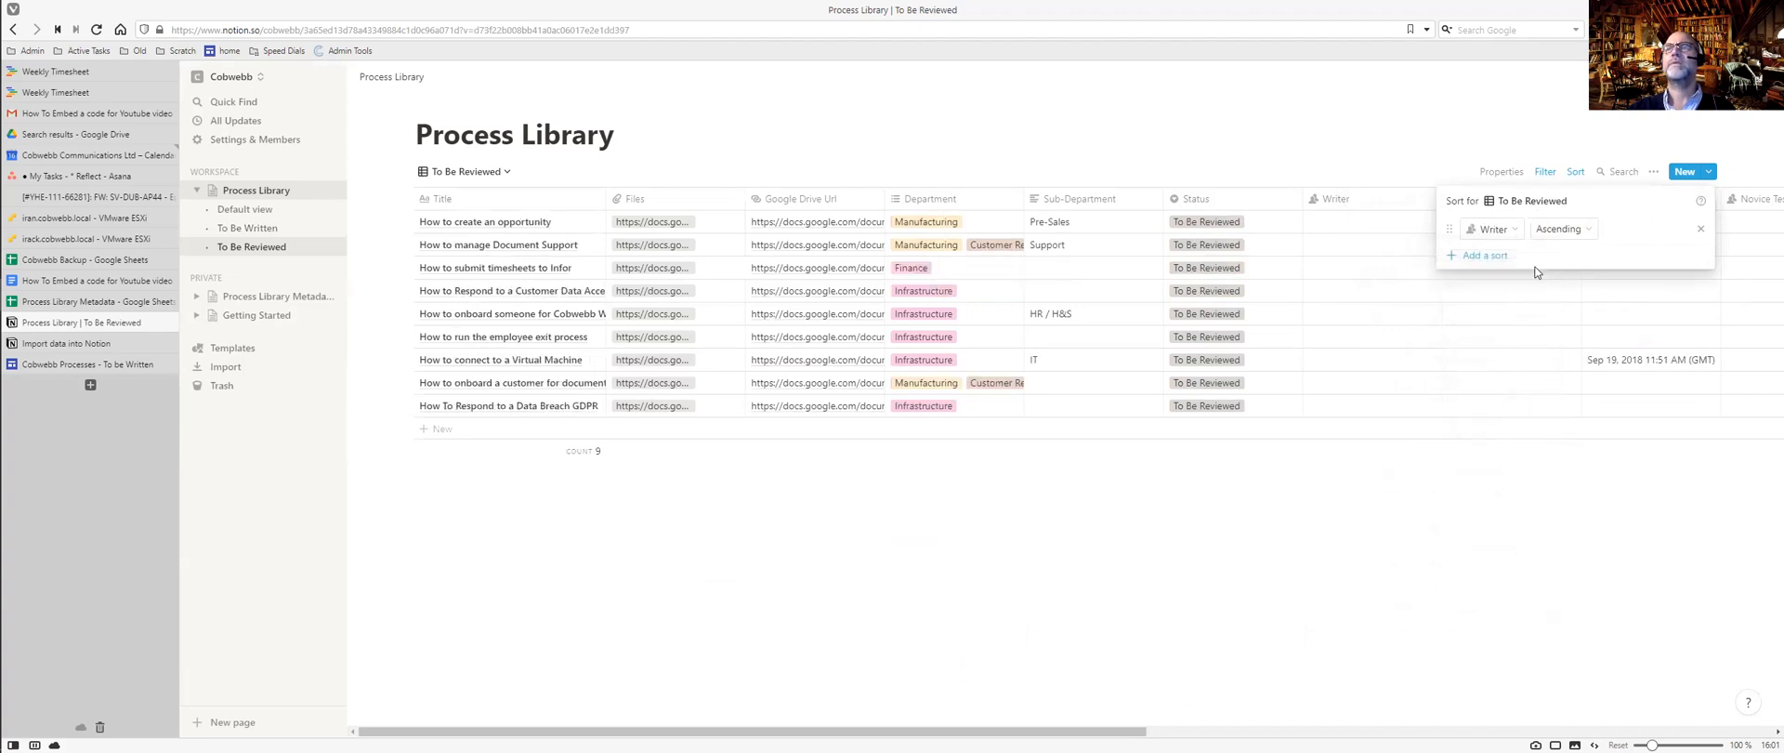
pyautogui.click(1485, 255)
pyautogui.click(1490, 257)
pyautogui.click(1493, 258)
pyautogui.click(1397, 148)
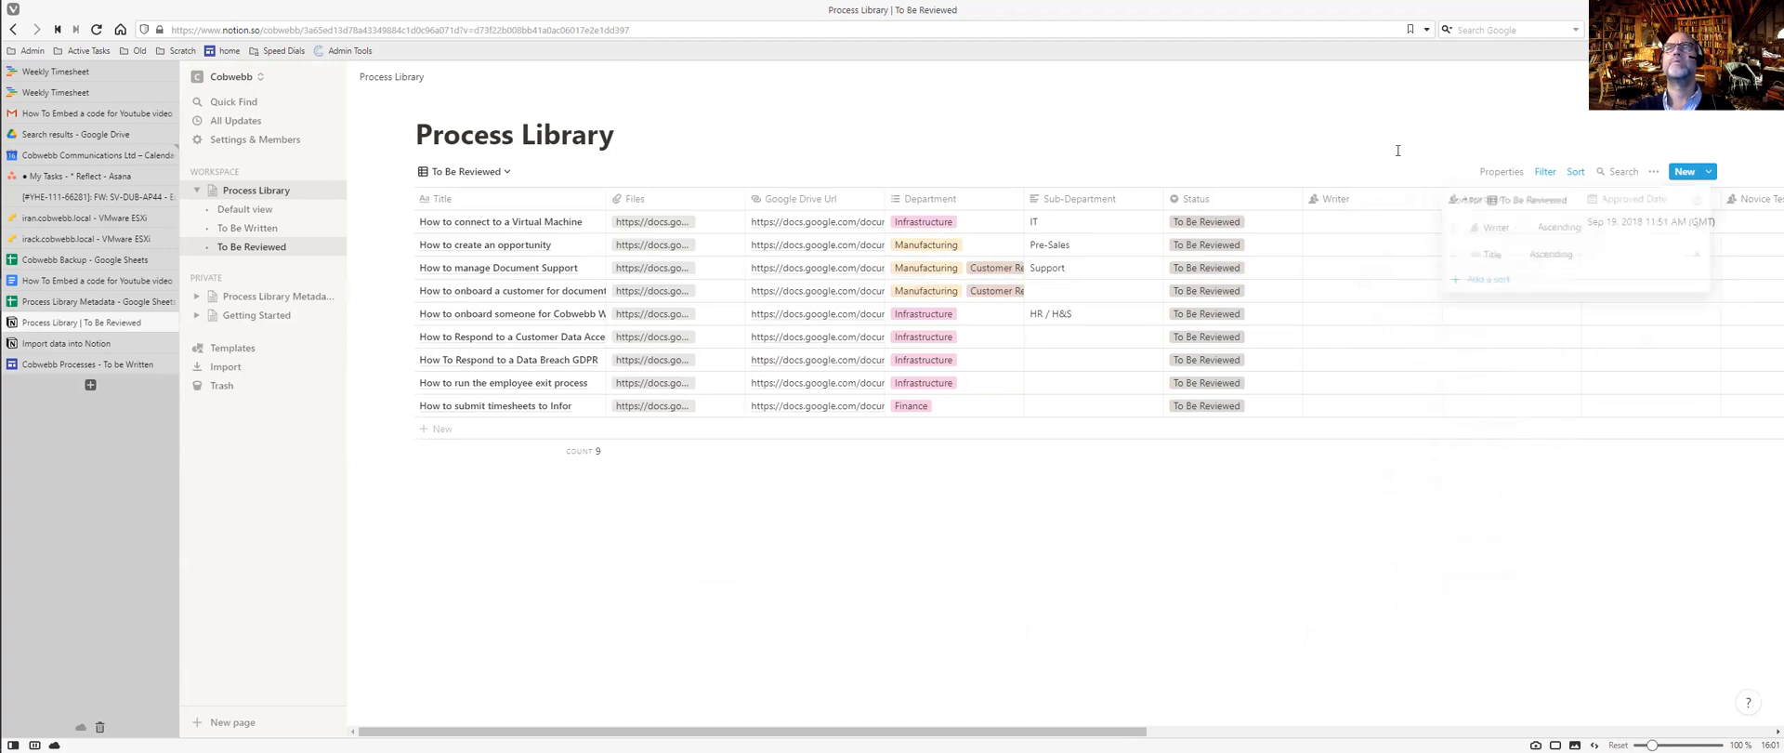
pyautogui.click(247, 228)
pyautogui.click(265, 248)
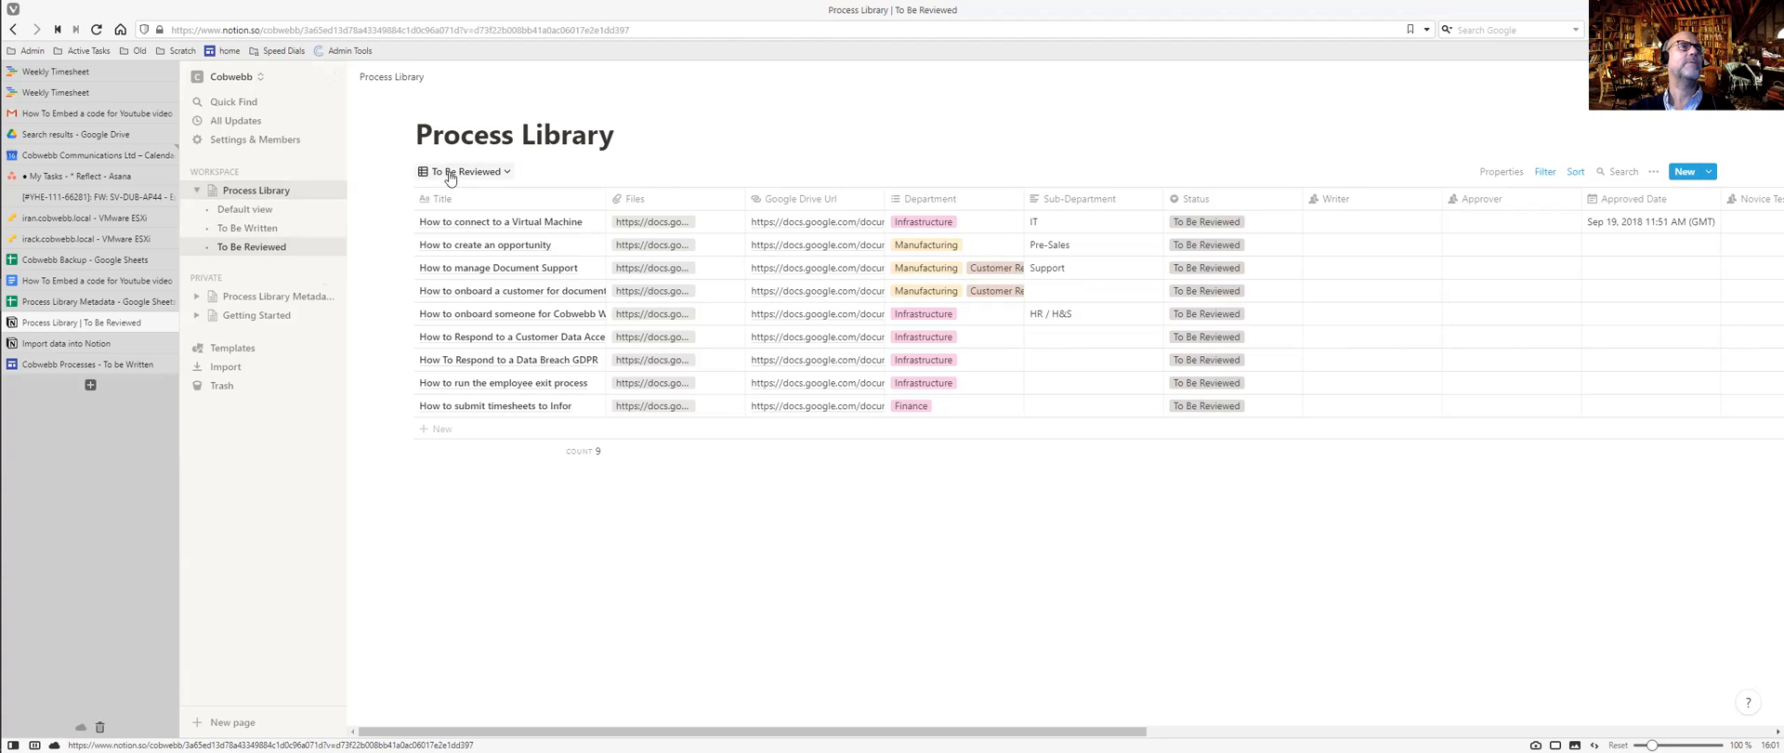
# Create a new 'To Be Approved' table view.
pyautogui.click(505, 172)
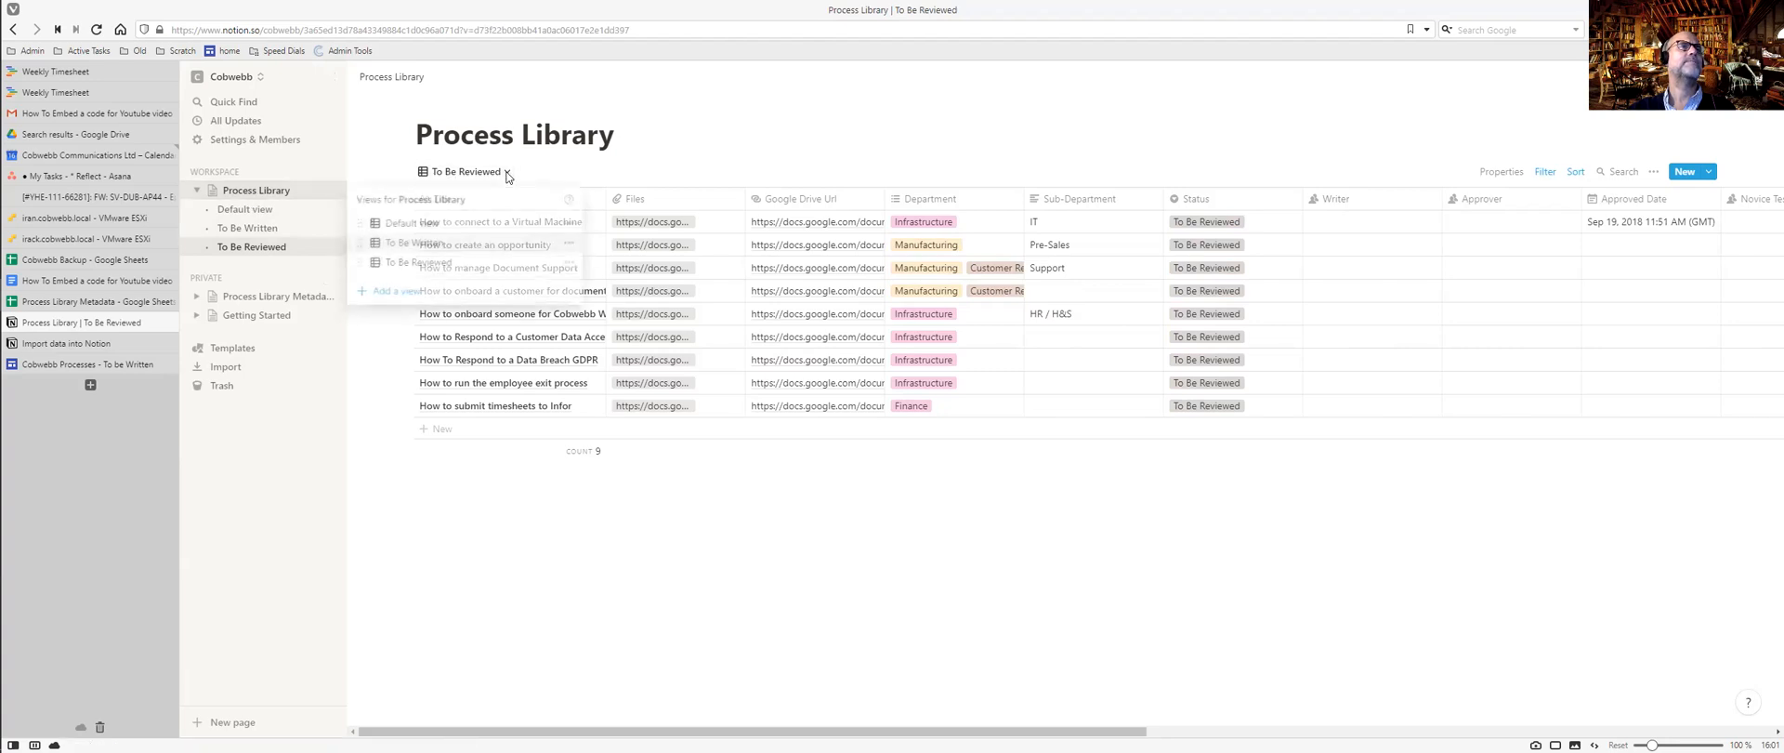
pyautogui.click(435, 290)
pyautogui.write('To Be Approved')
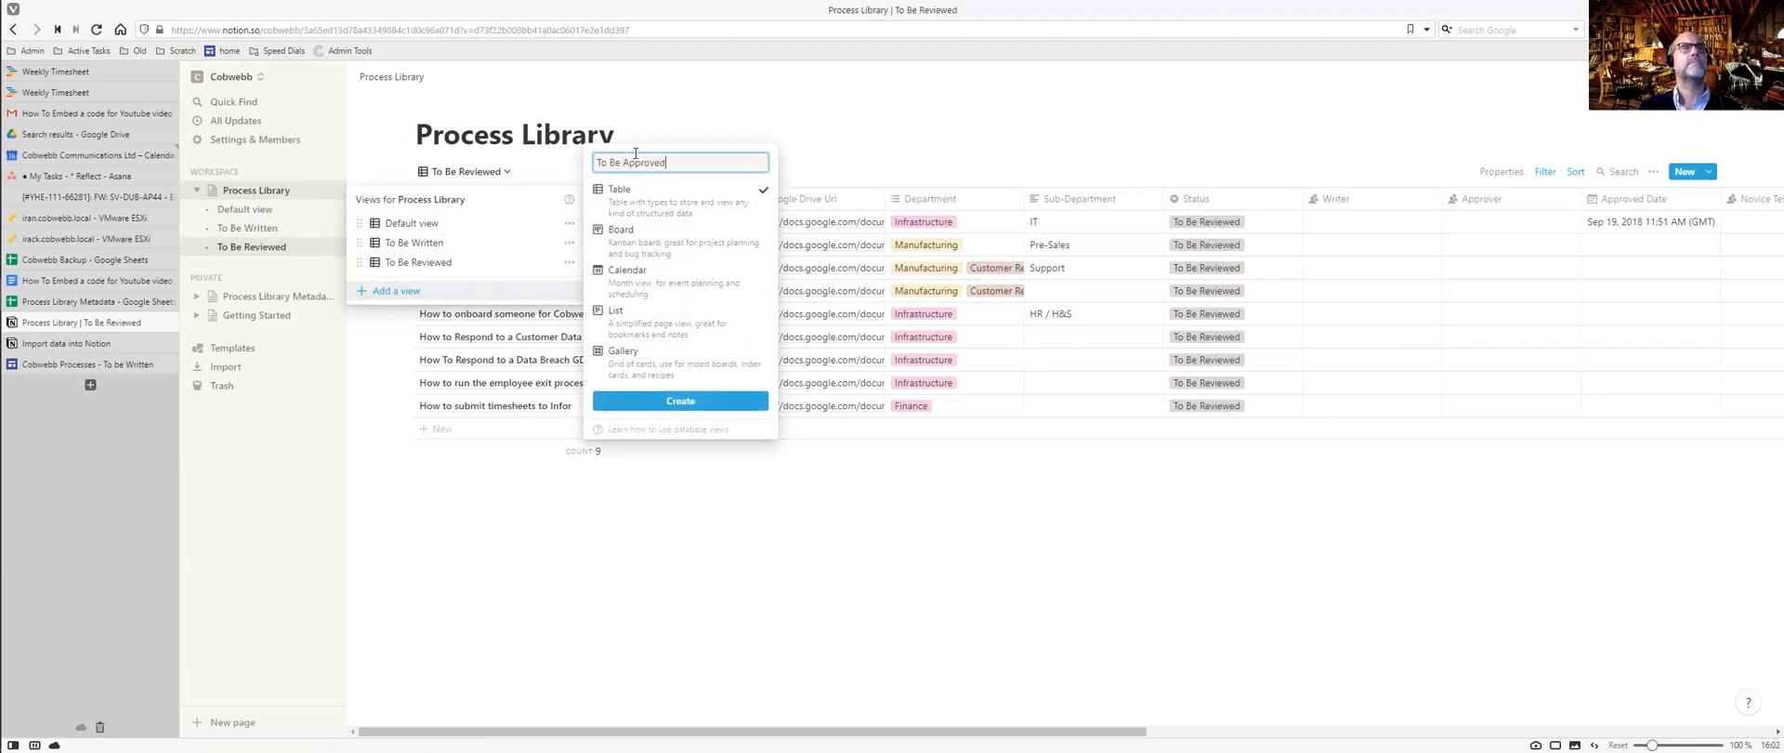
pyautogui.click(700, 399)
# Check the Google Site's To be Approved page, then return to Notion.
pyautogui.hotkey('ctrl', 'Tab')
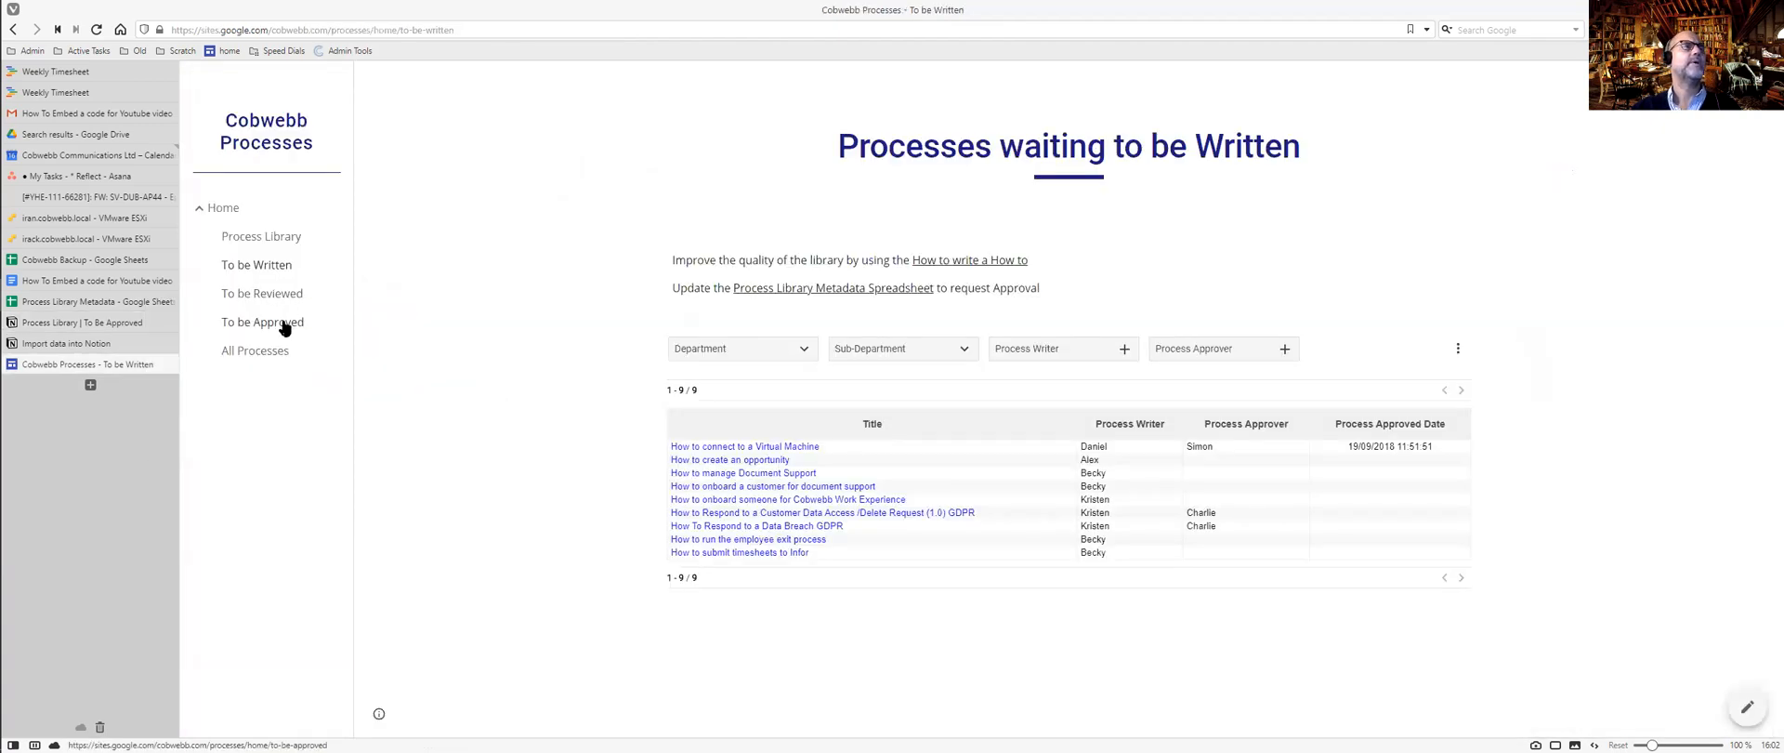
pyautogui.click(283, 324)
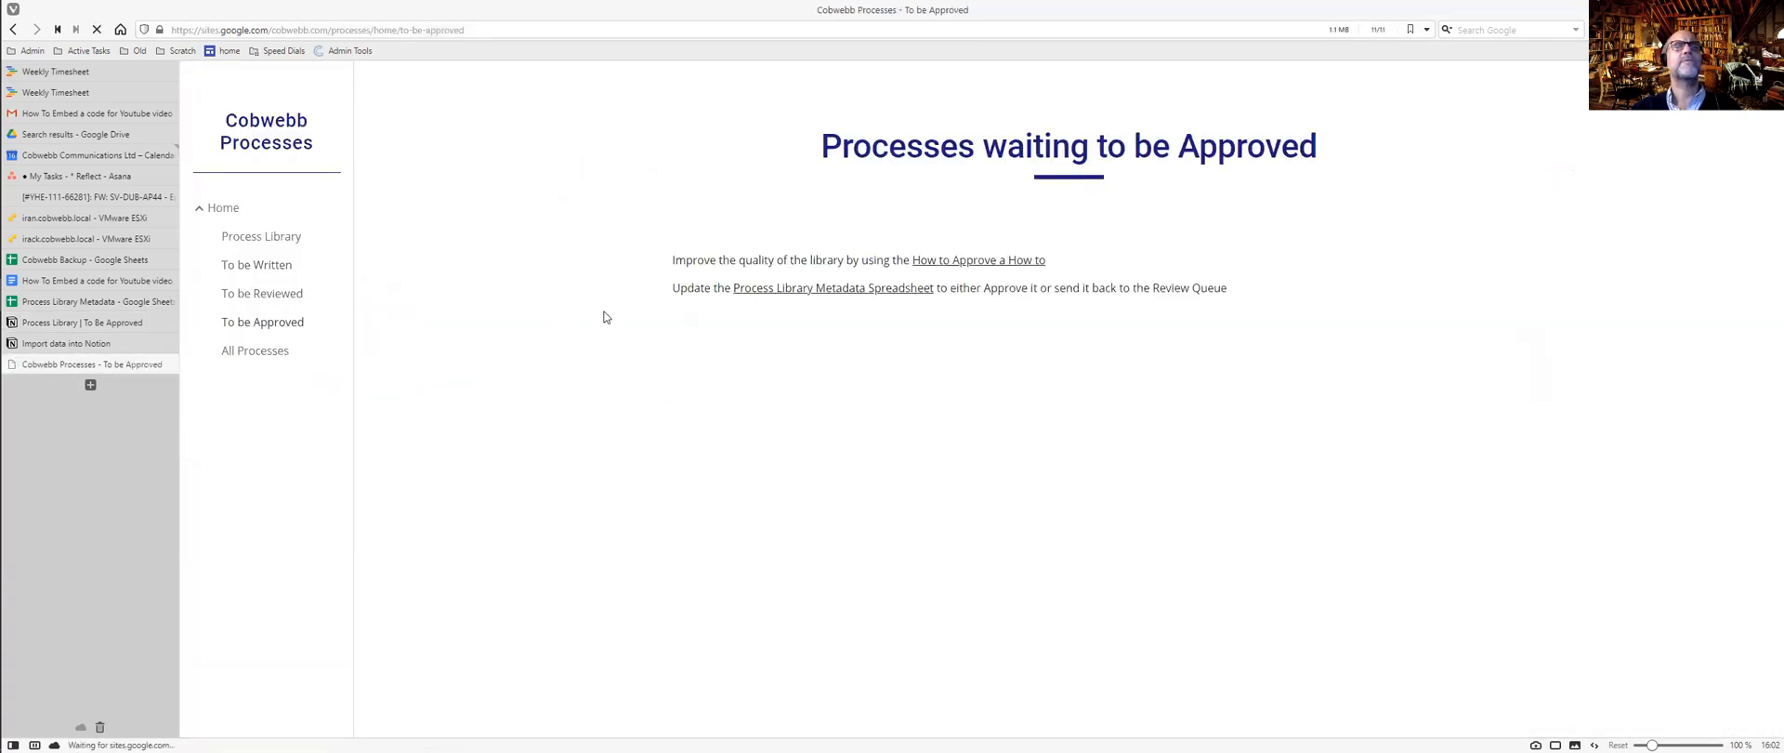
pyautogui.hotkey('ctrl', 'Tab')
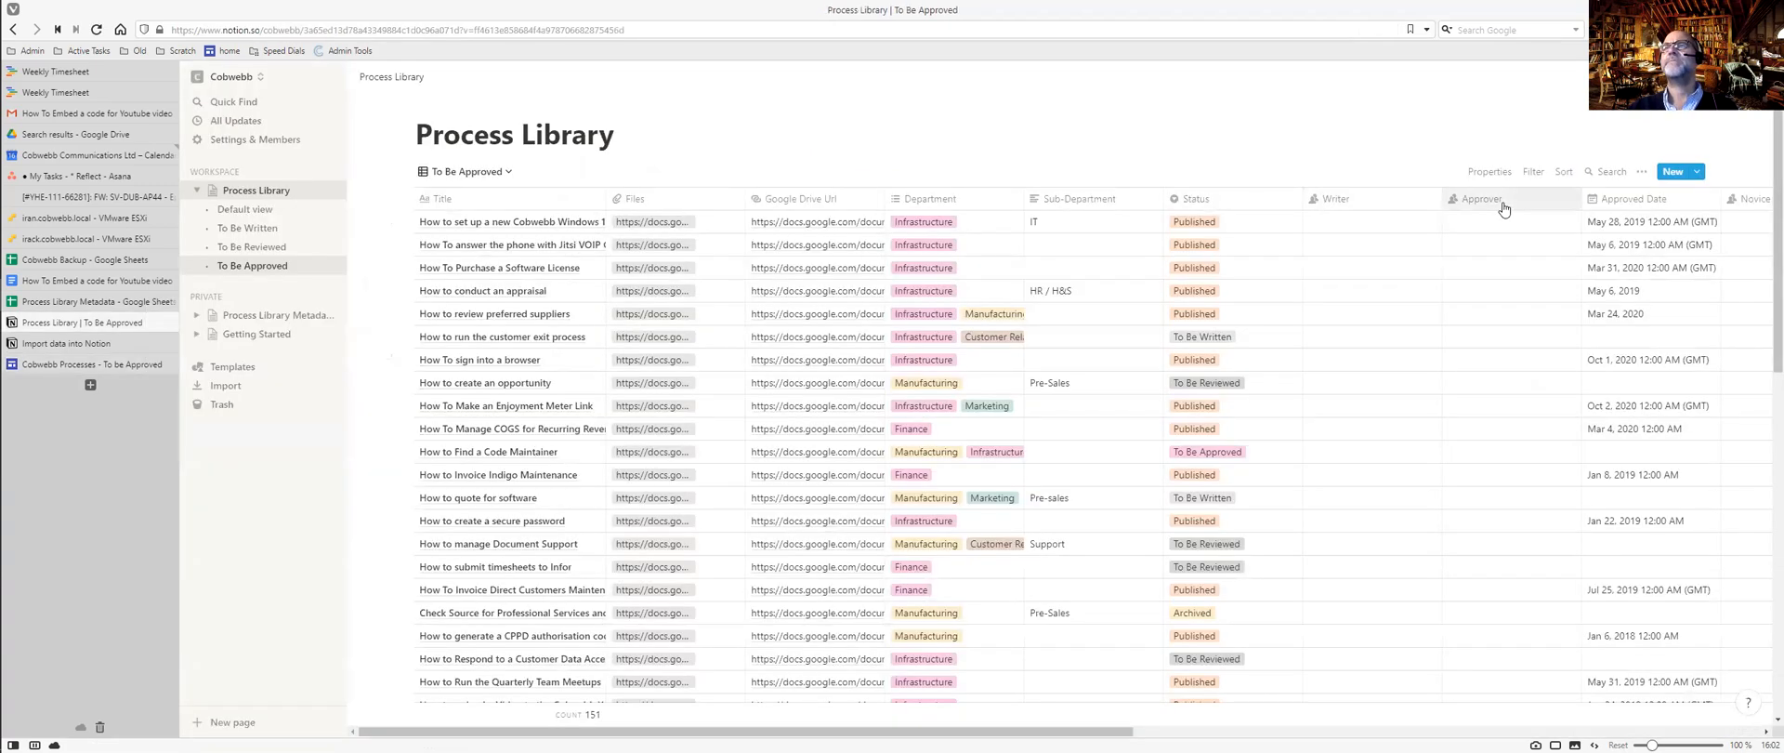
# Filter the view to Status is To Be Approved, leaving 12 processes.
pyautogui.click(1535, 171)
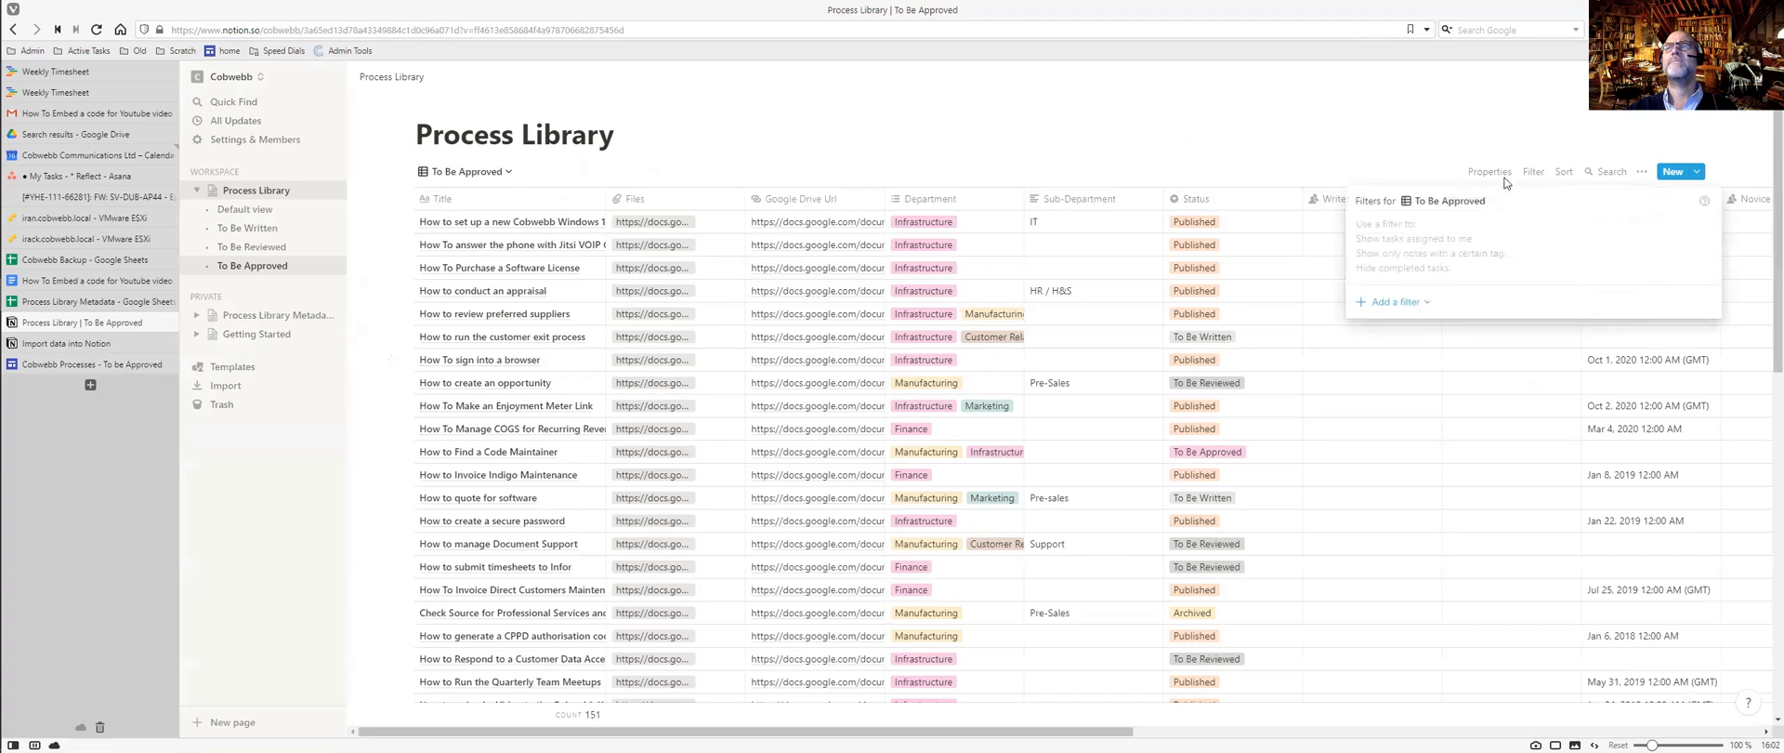
pyautogui.click(1392, 303)
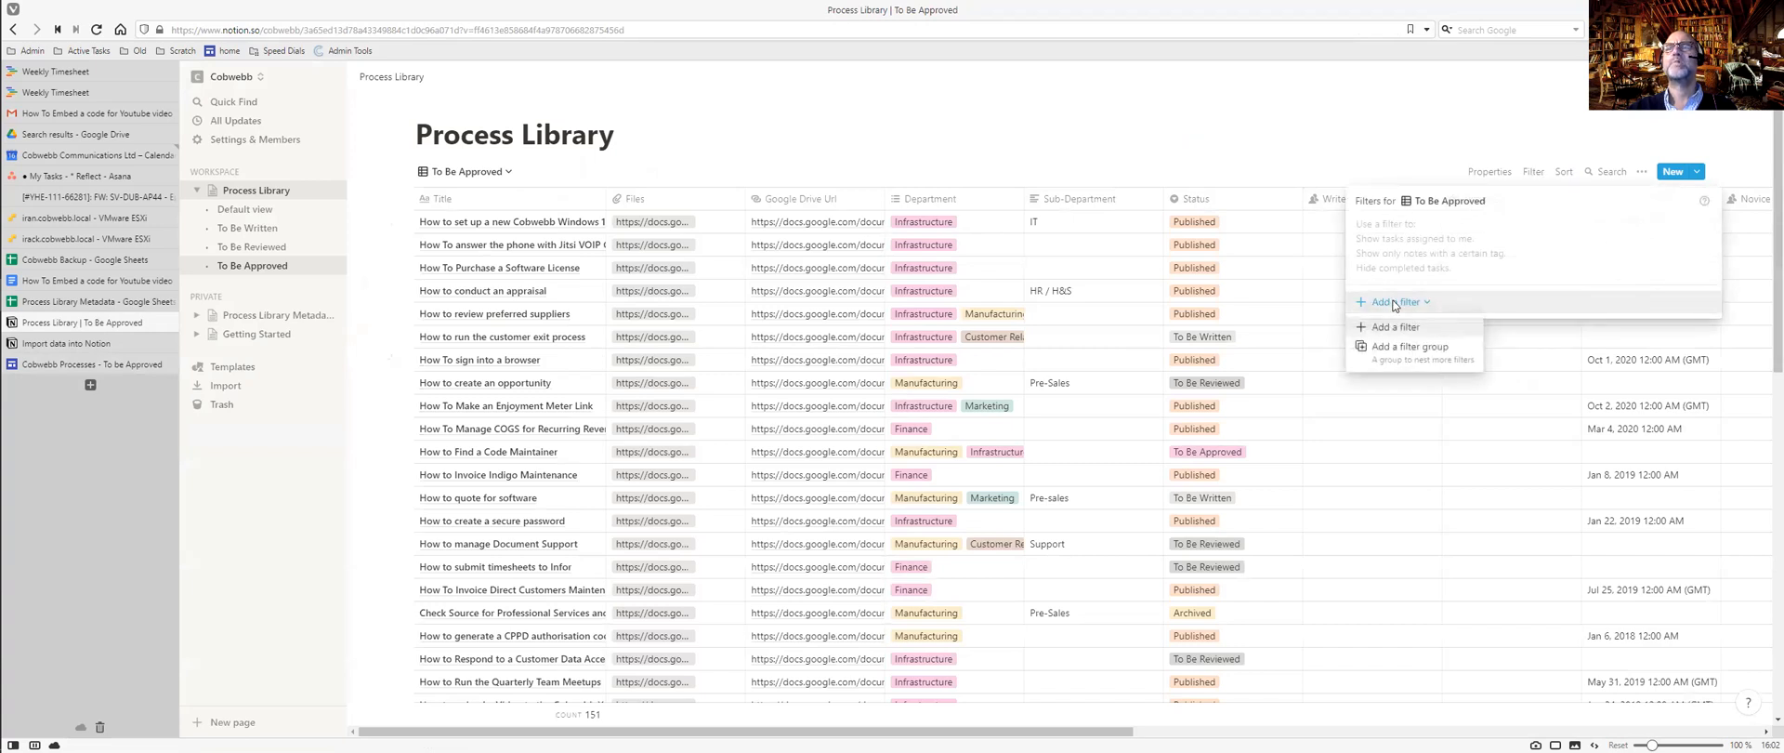
pyautogui.click(1403, 329)
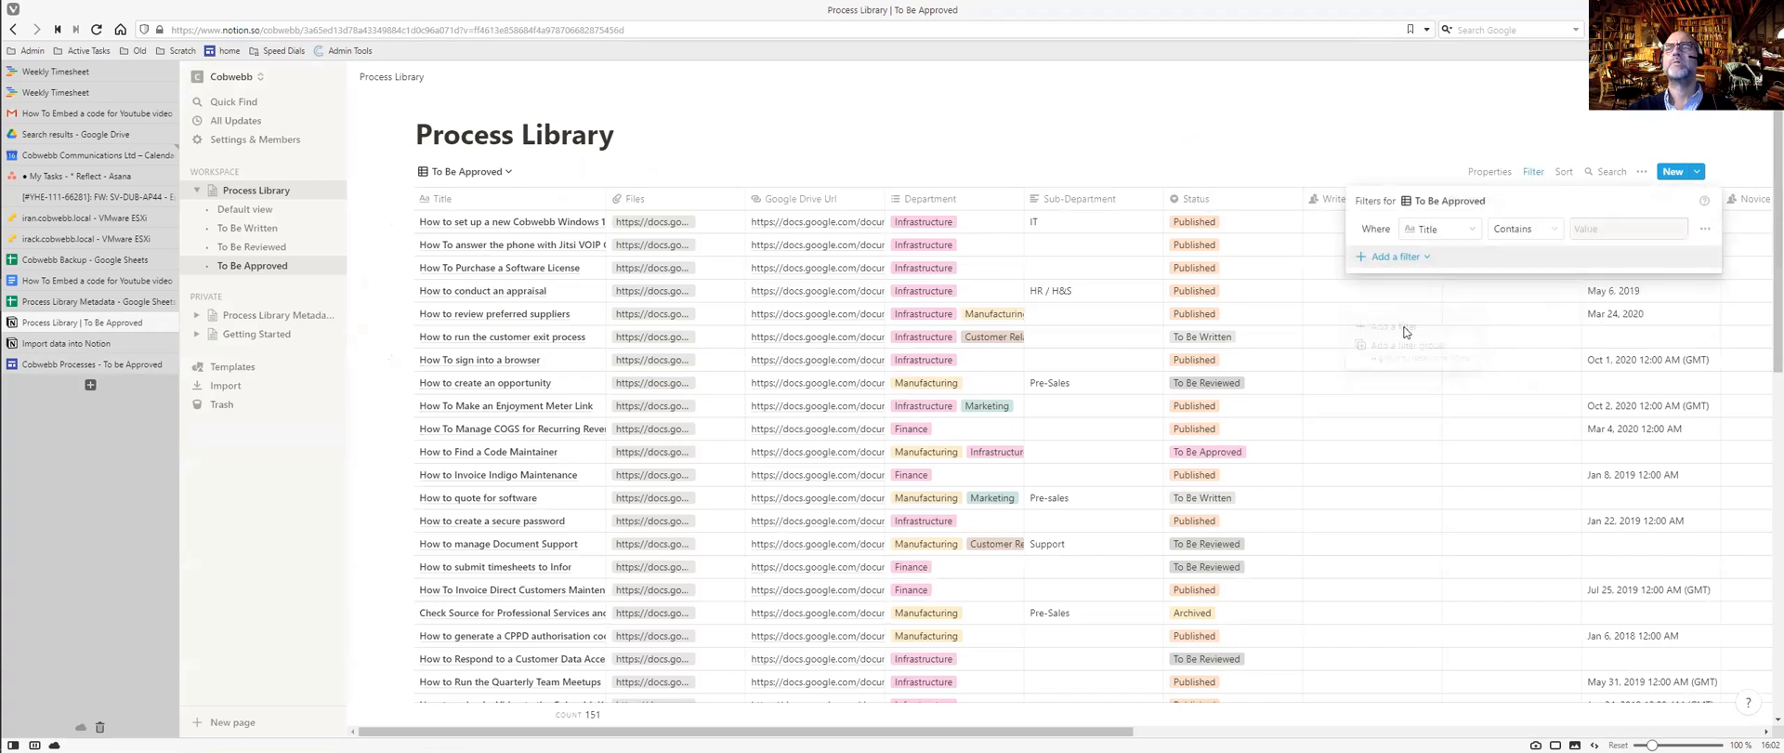
pyautogui.click(1456, 232)
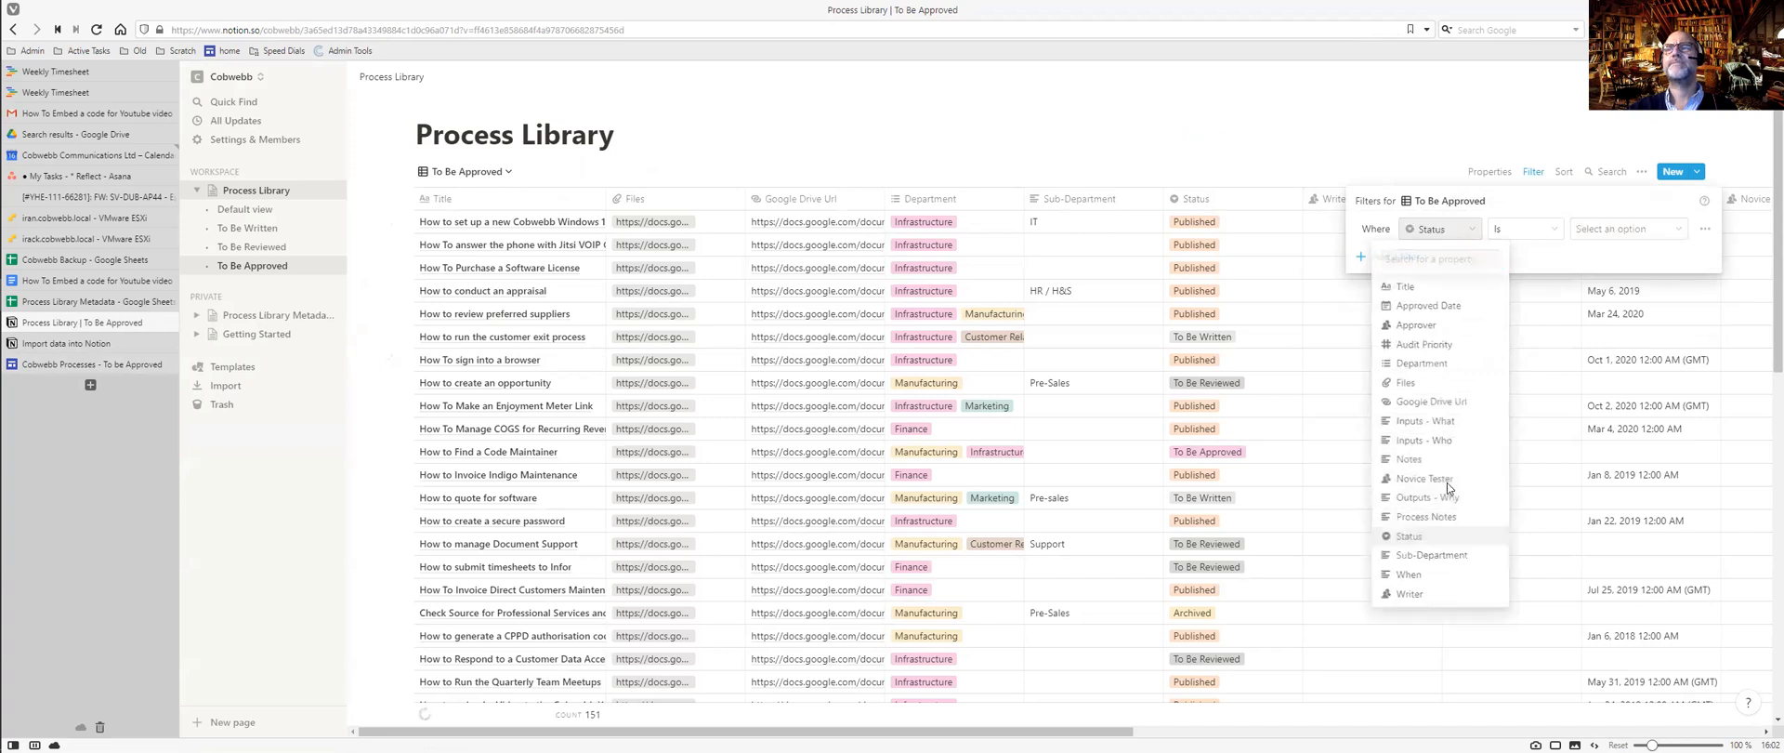
pyautogui.click(1409, 543)
pyautogui.click(1628, 230)
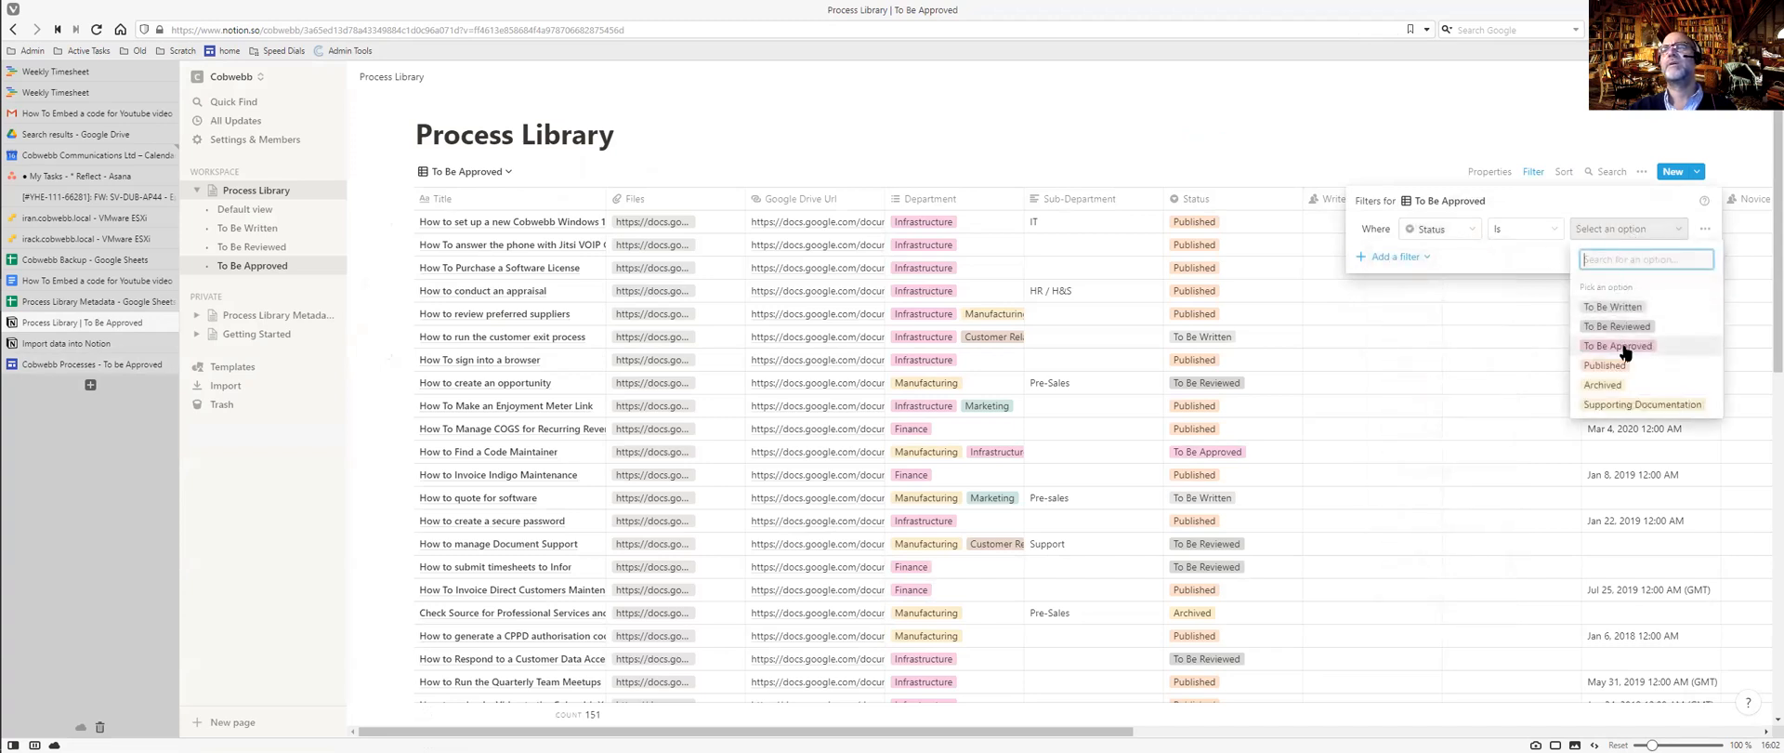
pyautogui.click(1617, 345)
pyautogui.click(1577, 173)
# Sort the view by Approver, then Title, both ascending.
pyautogui.click(1577, 173)
pyautogui.click(1481, 302)
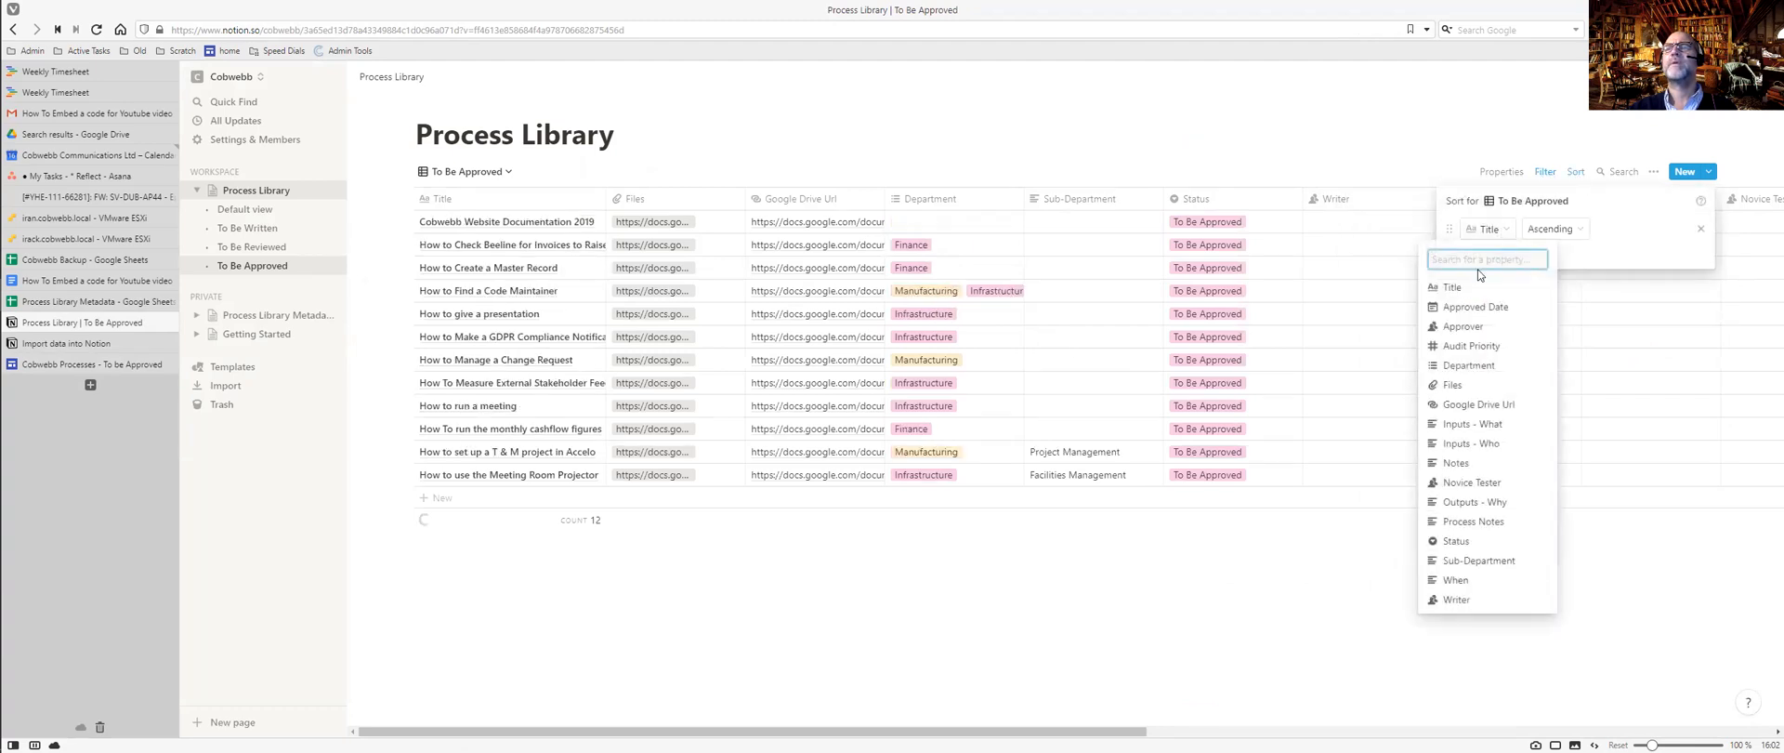
pyautogui.click(1472, 326)
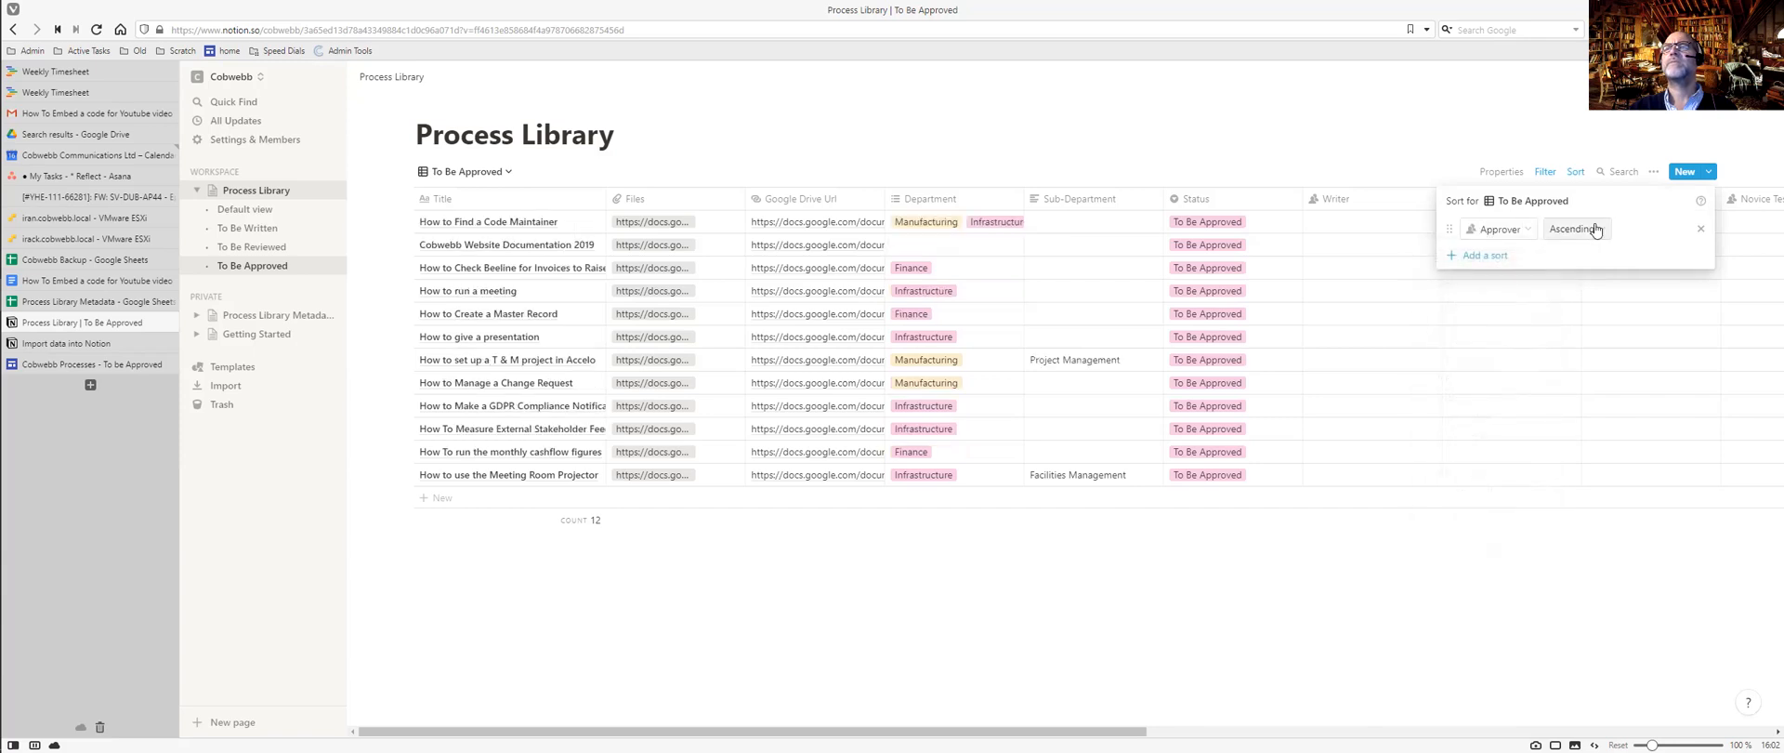
pyautogui.click(1488, 256)
pyautogui.press('Escape')
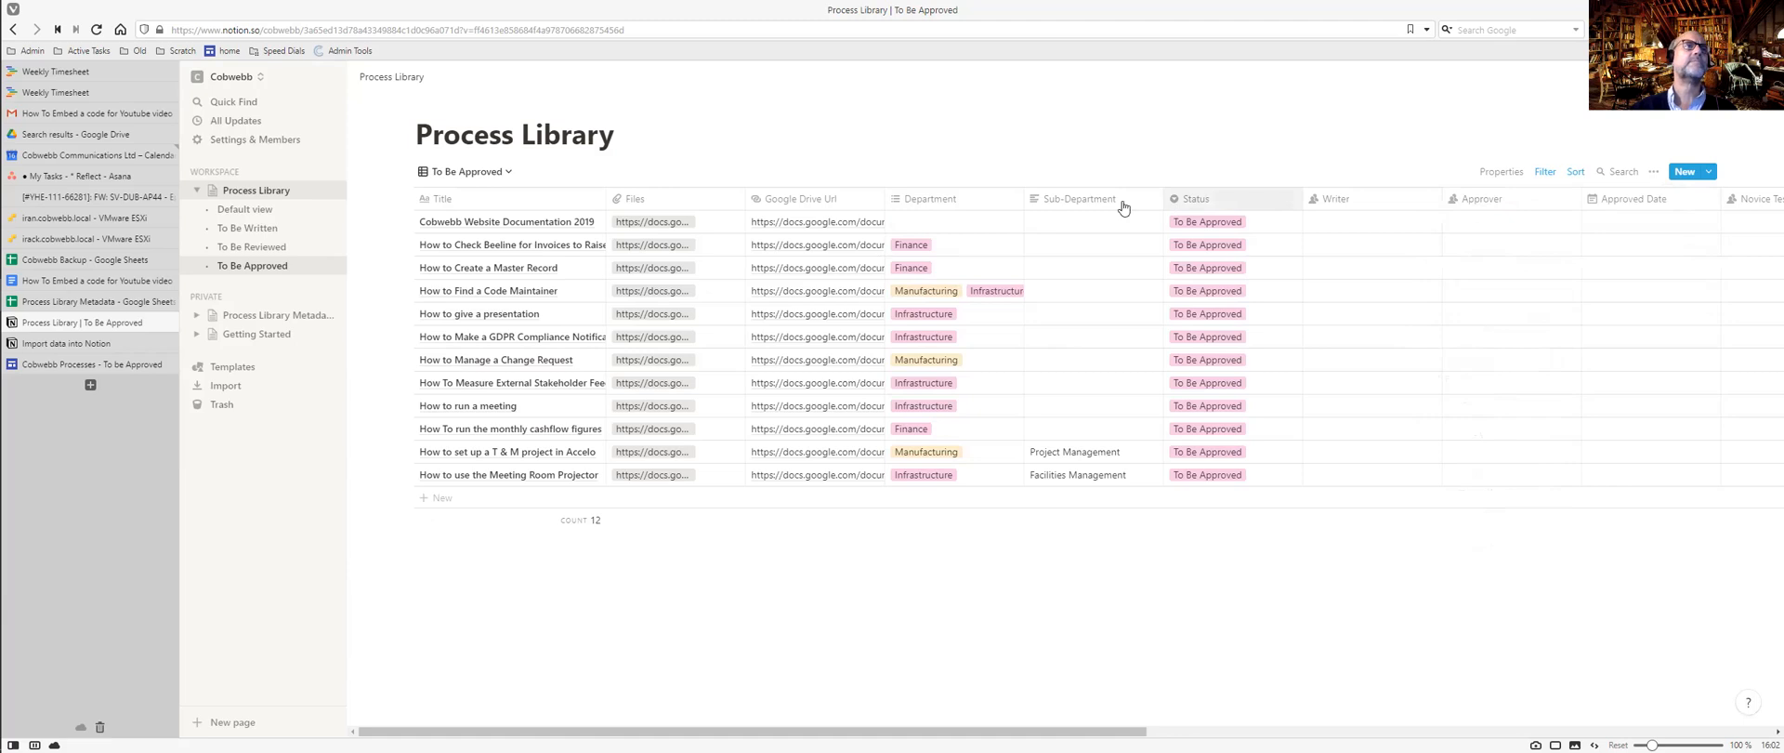
# Return to the Default view and widen the Title column so titles fit on one line.
pyautogui.click(261, 212)
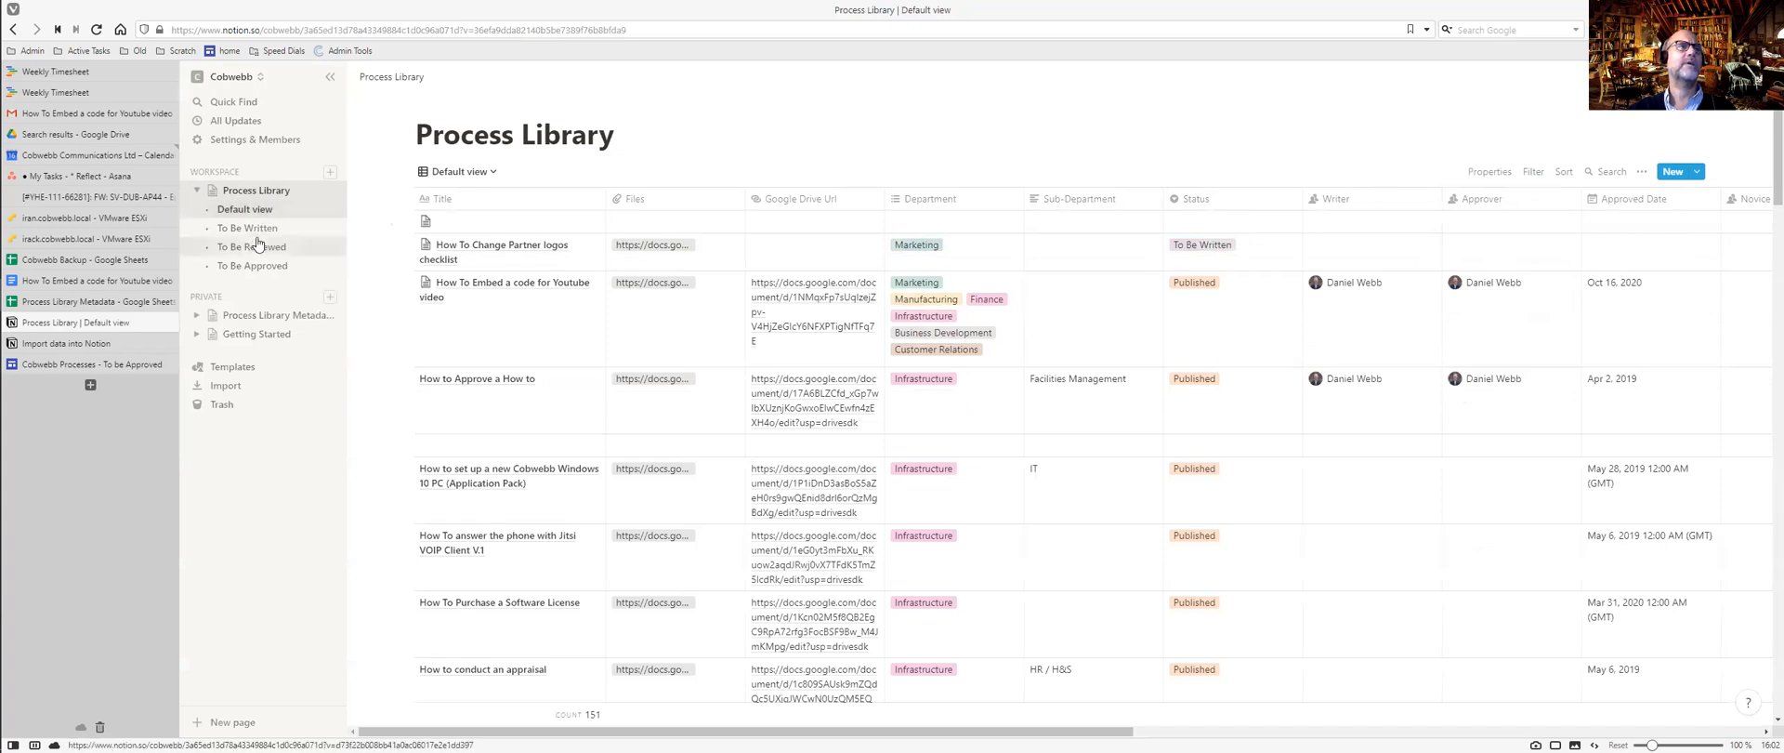
pyautogui.click(259, 232)
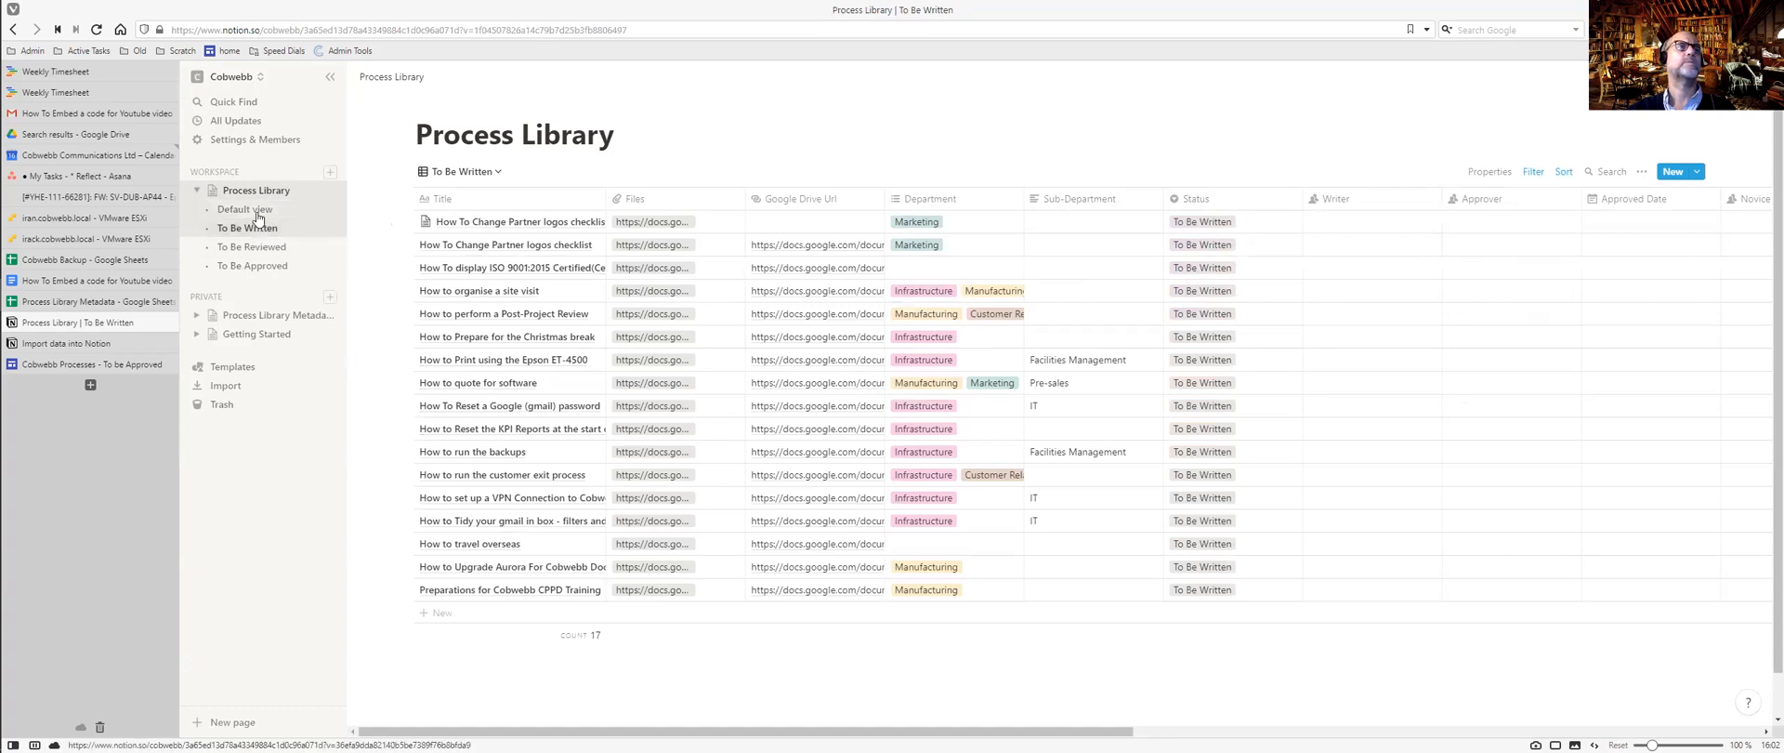
pyautogui.click(259, 218)
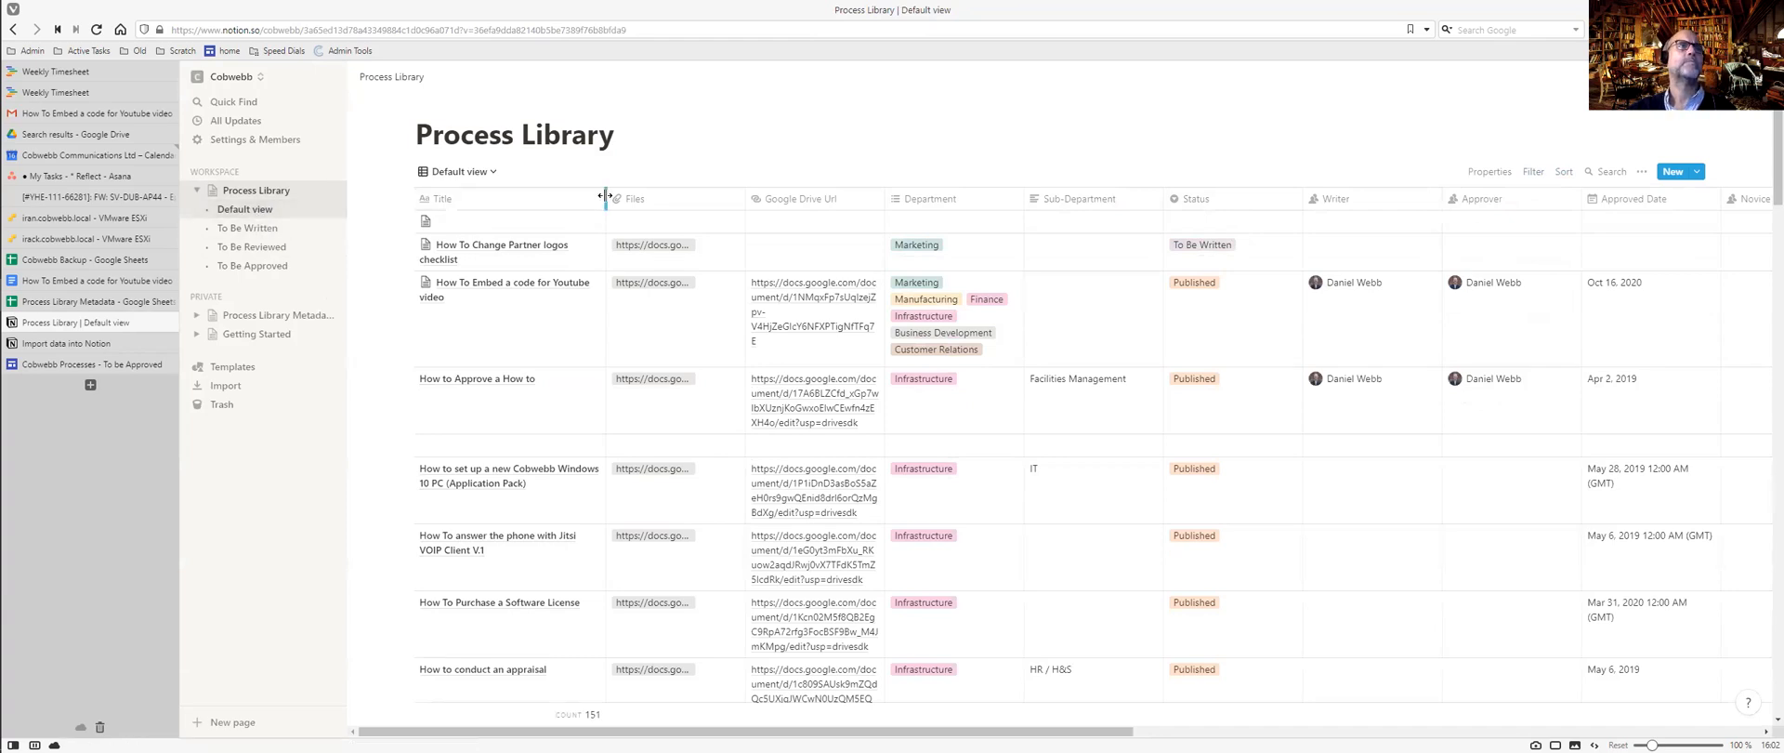
pyautogui.moveTo(605, 195); pyautogui.dragTo(704, 197)
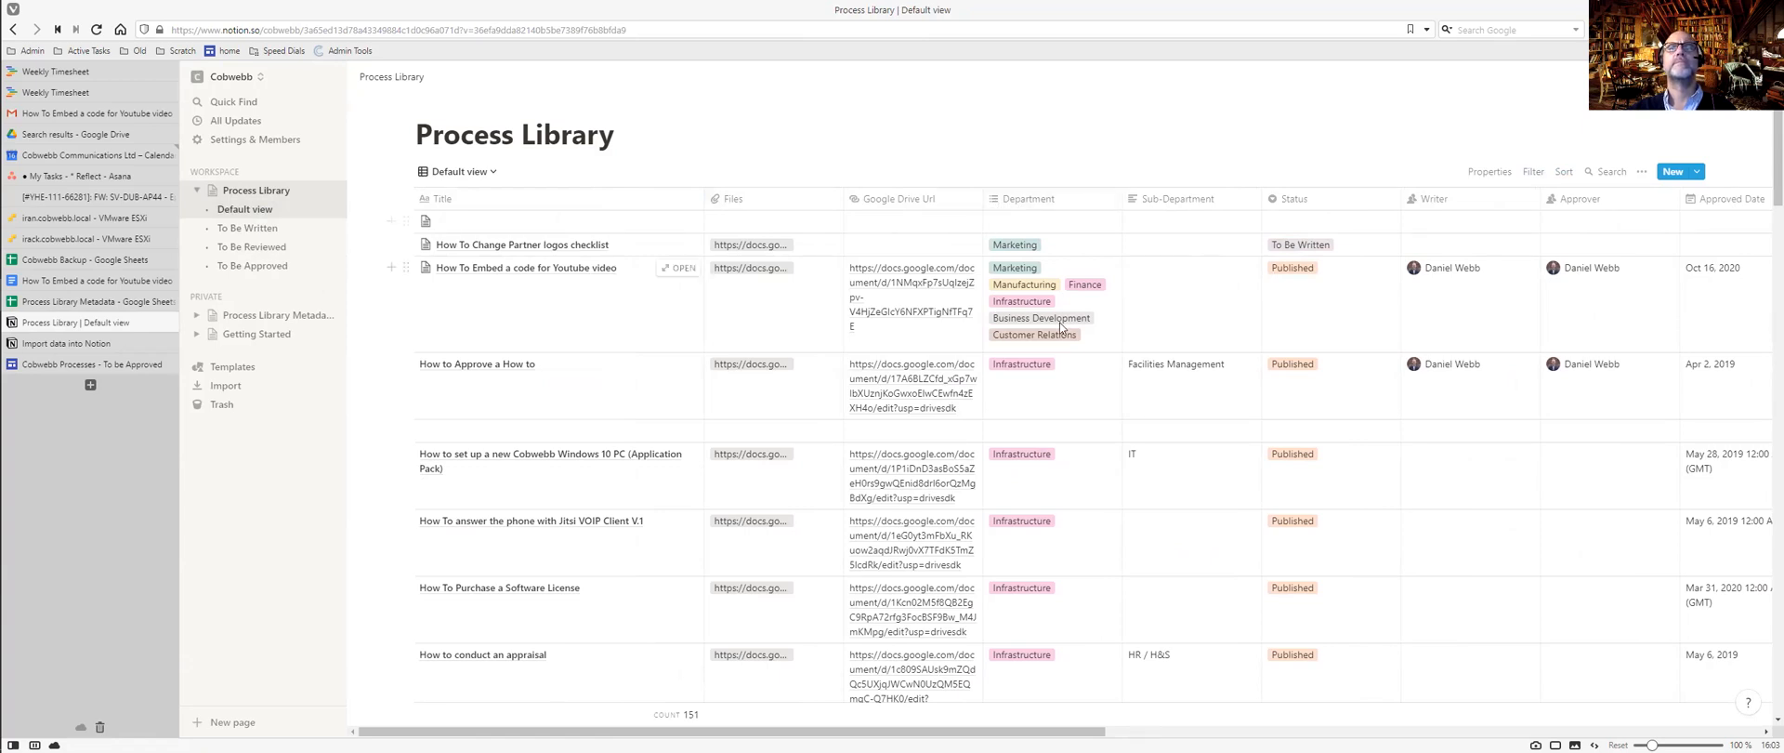
# Remove the Manufacturing, Finance, Infrastructure, Business Development and Customer Relations tags from the Youtube video process, leaving Marketing.
pyautogui.click(1106, 320)
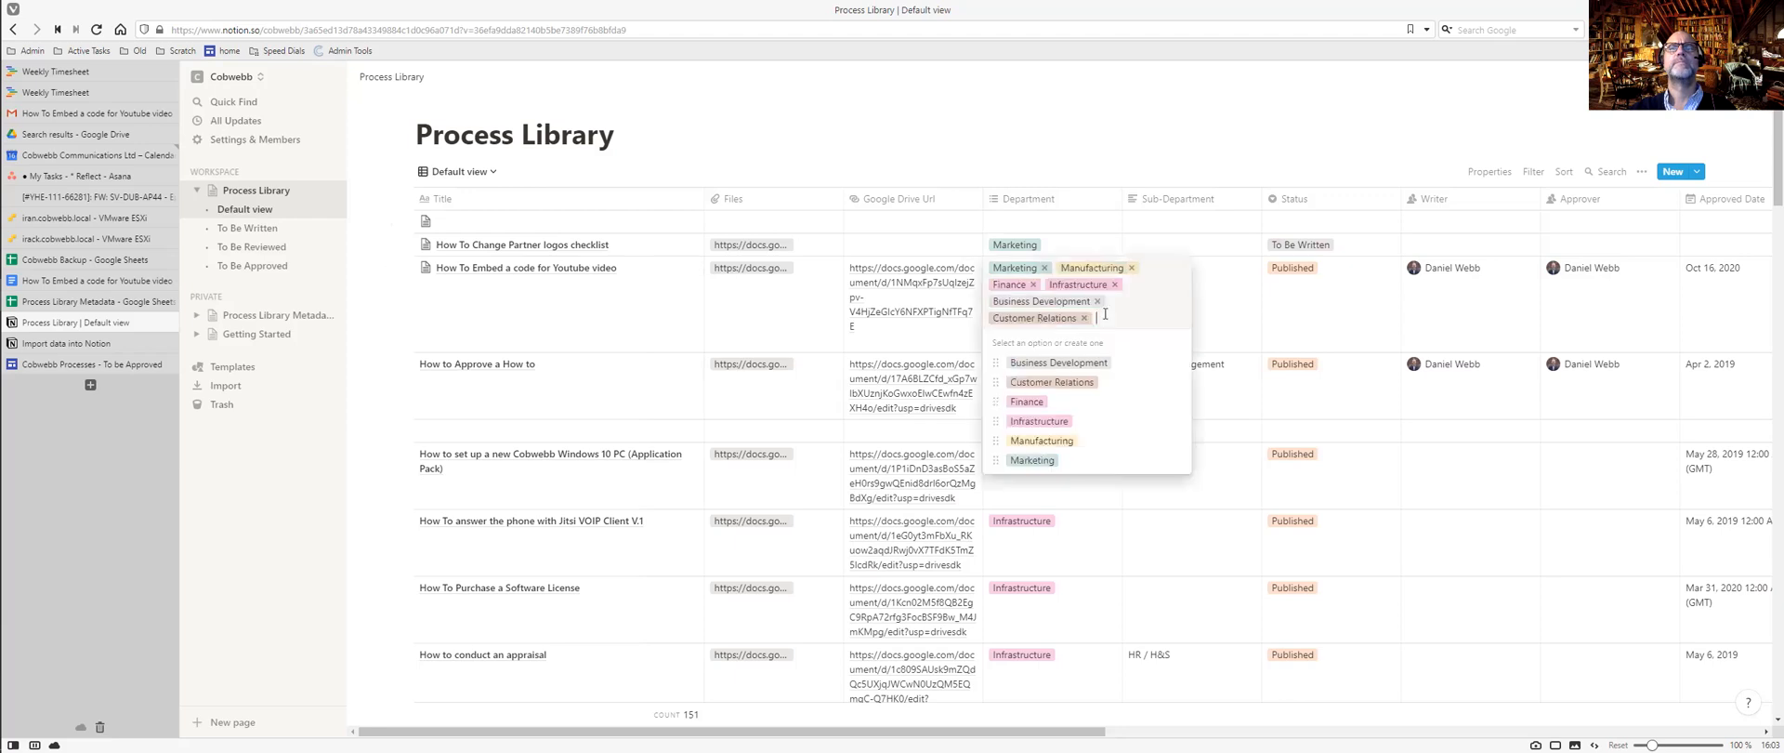
pyautogui.click(1133, 269)
pyautogui.click(1102, 268)
pyautogui.click(1126, 269)
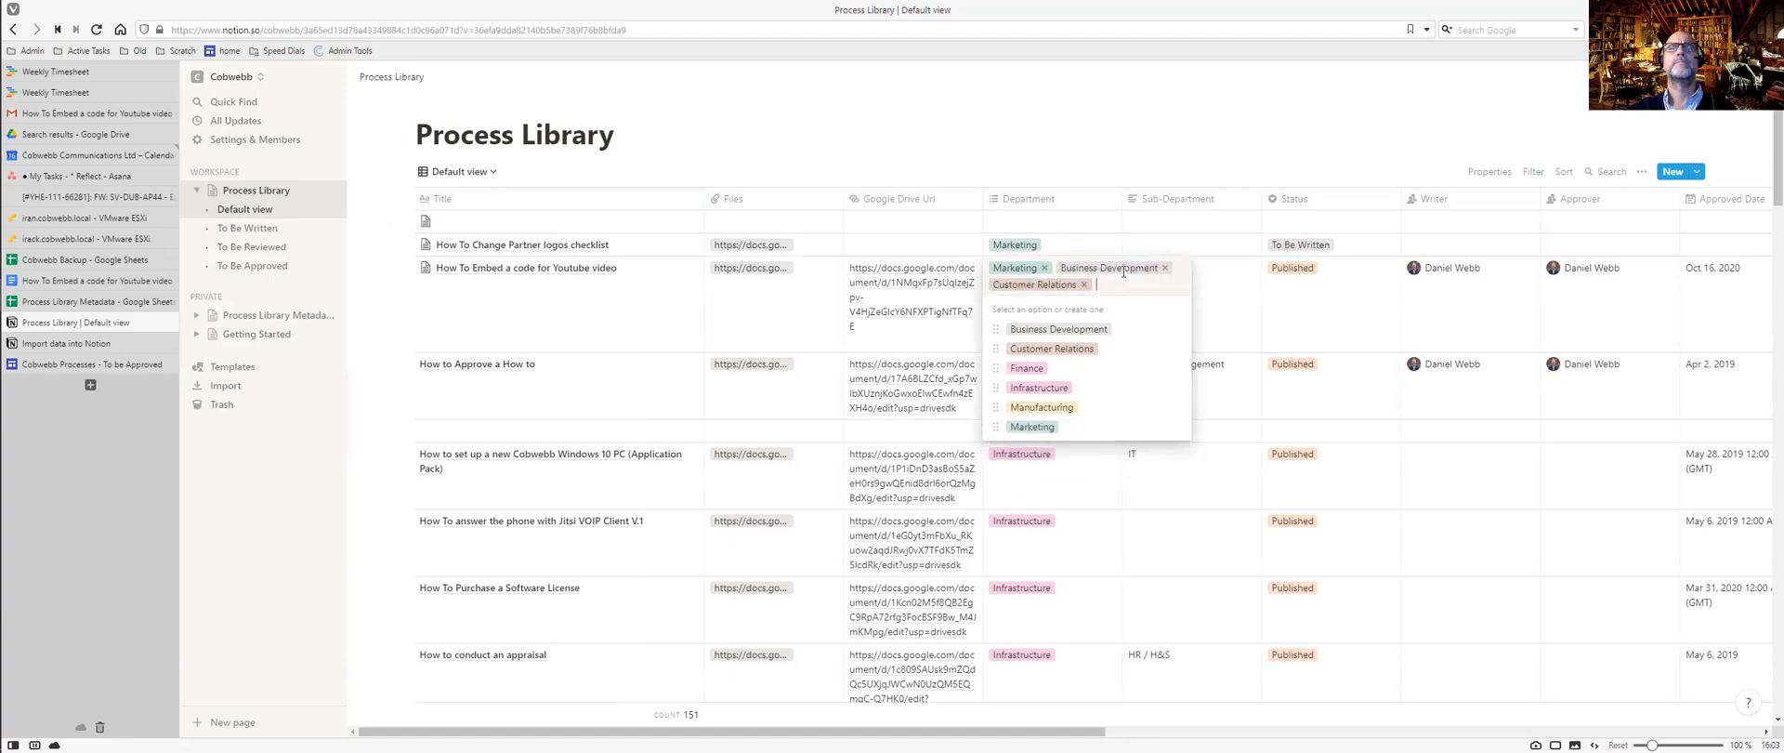
pyautogui.click(1164, 267)
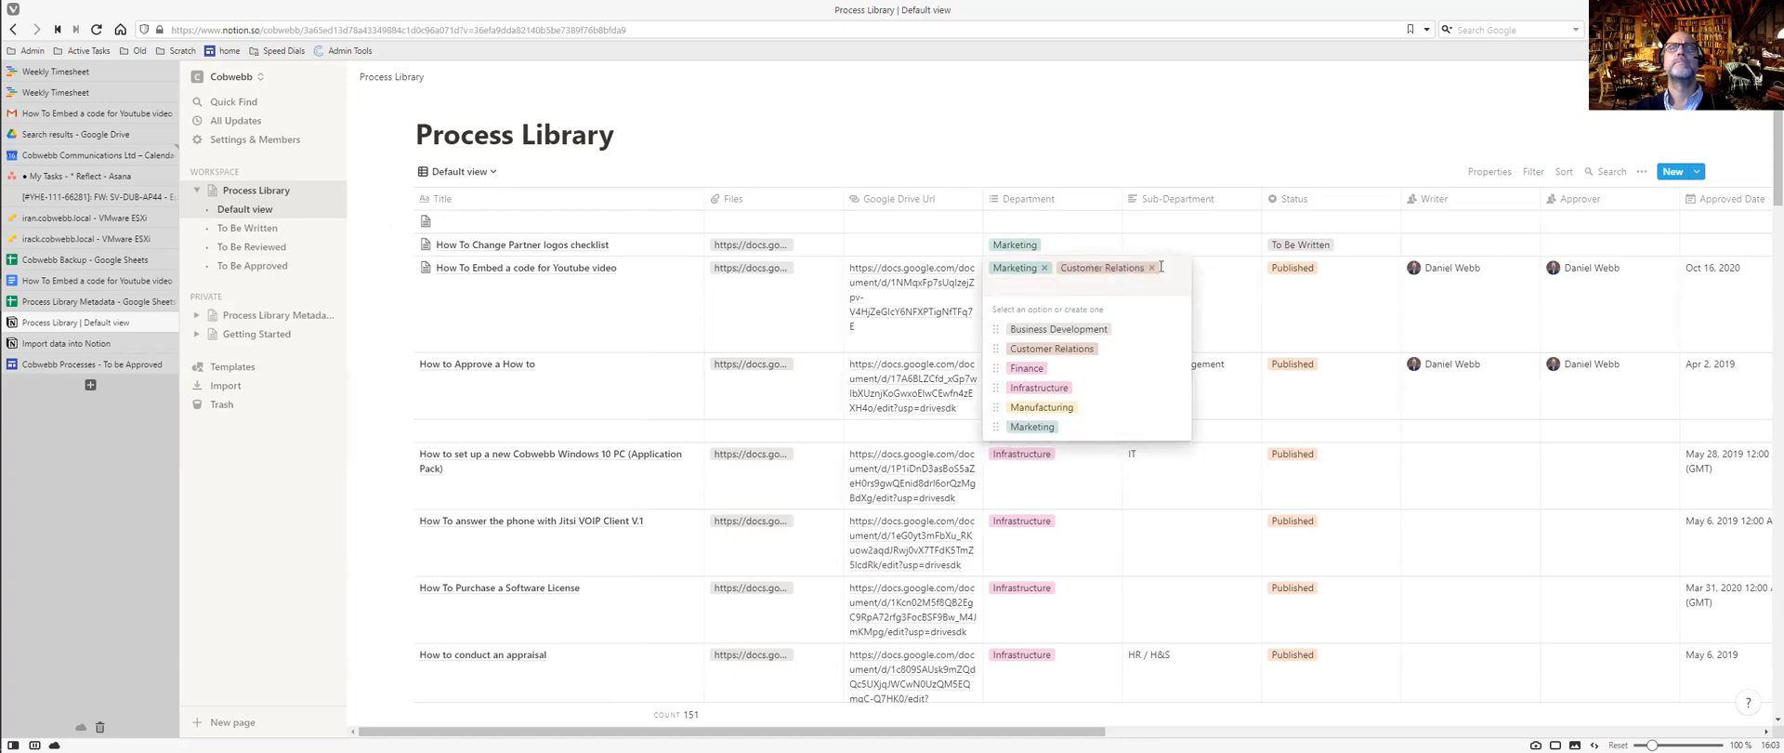
pyautogui.click(1152, 268)
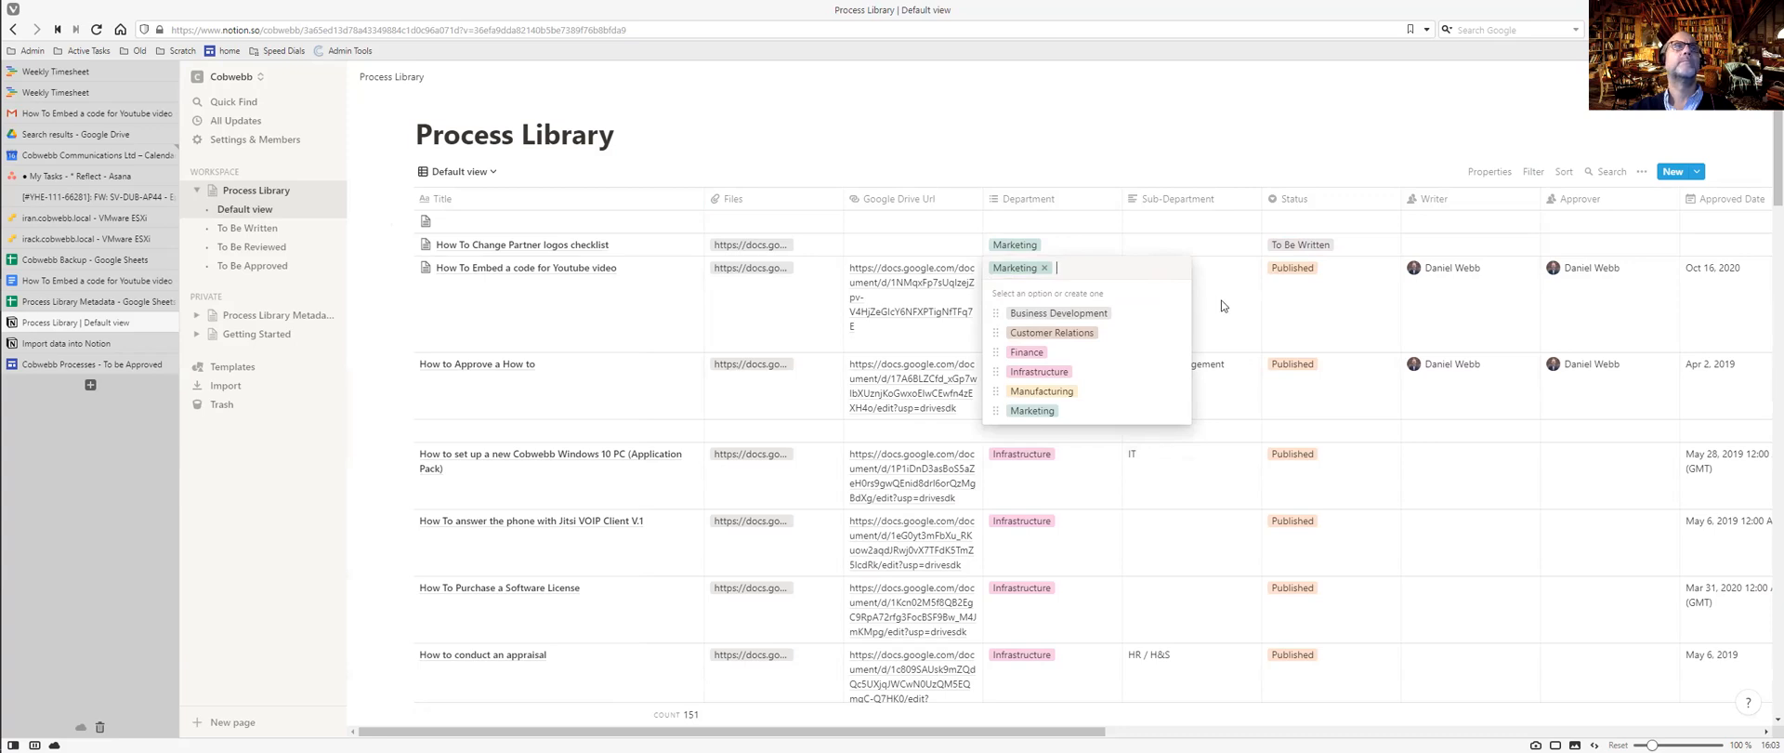
pyautogui.press('Escape')
pyautogui.click(489, 173)
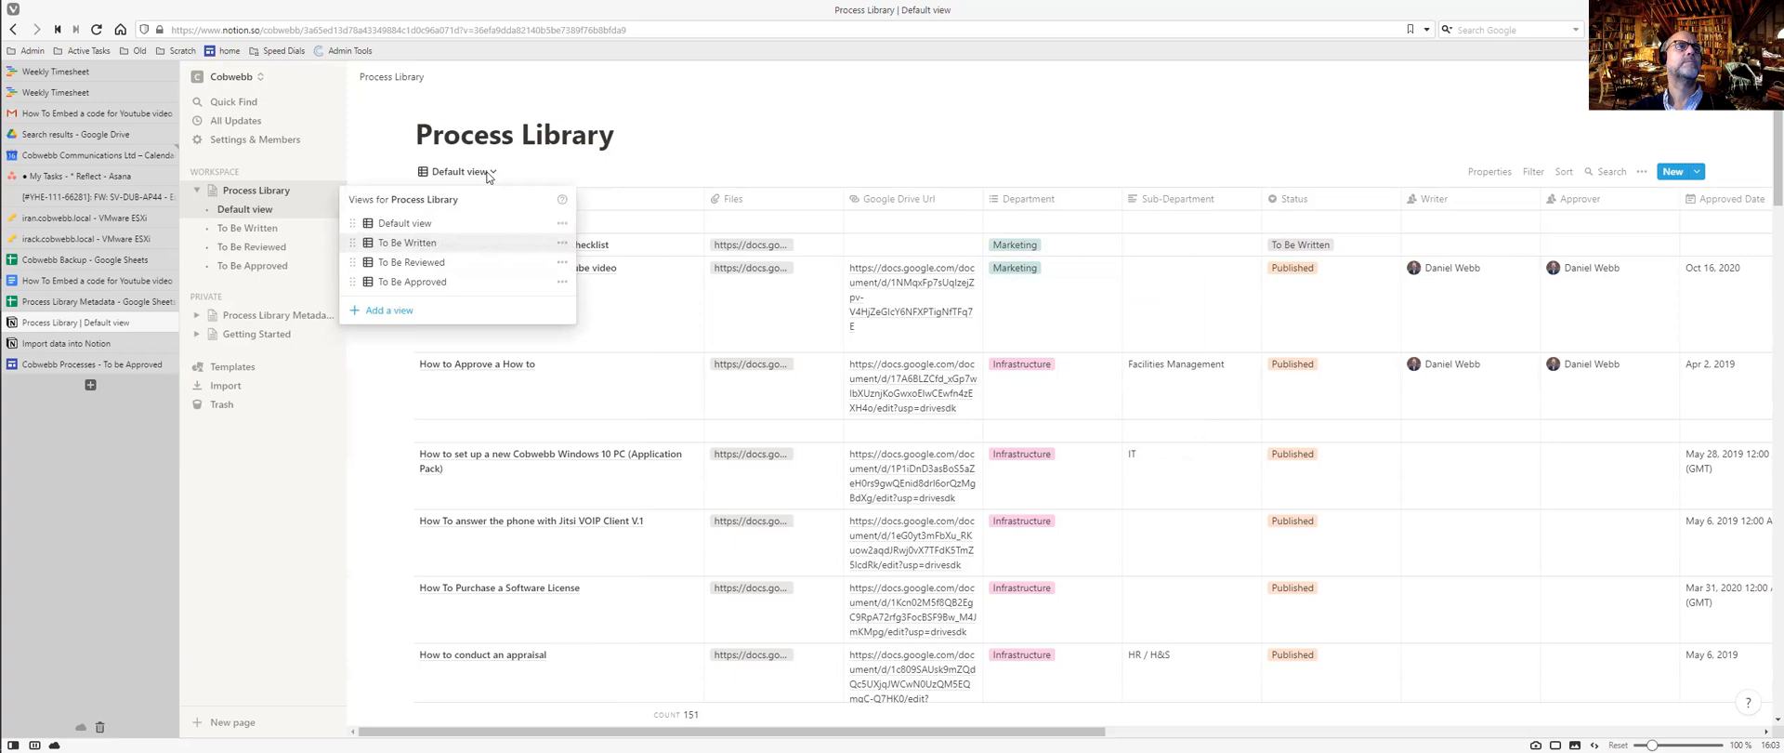
# Filter the Default view so only processes with Status Published are shown.
pyautogui.click(557, 174)
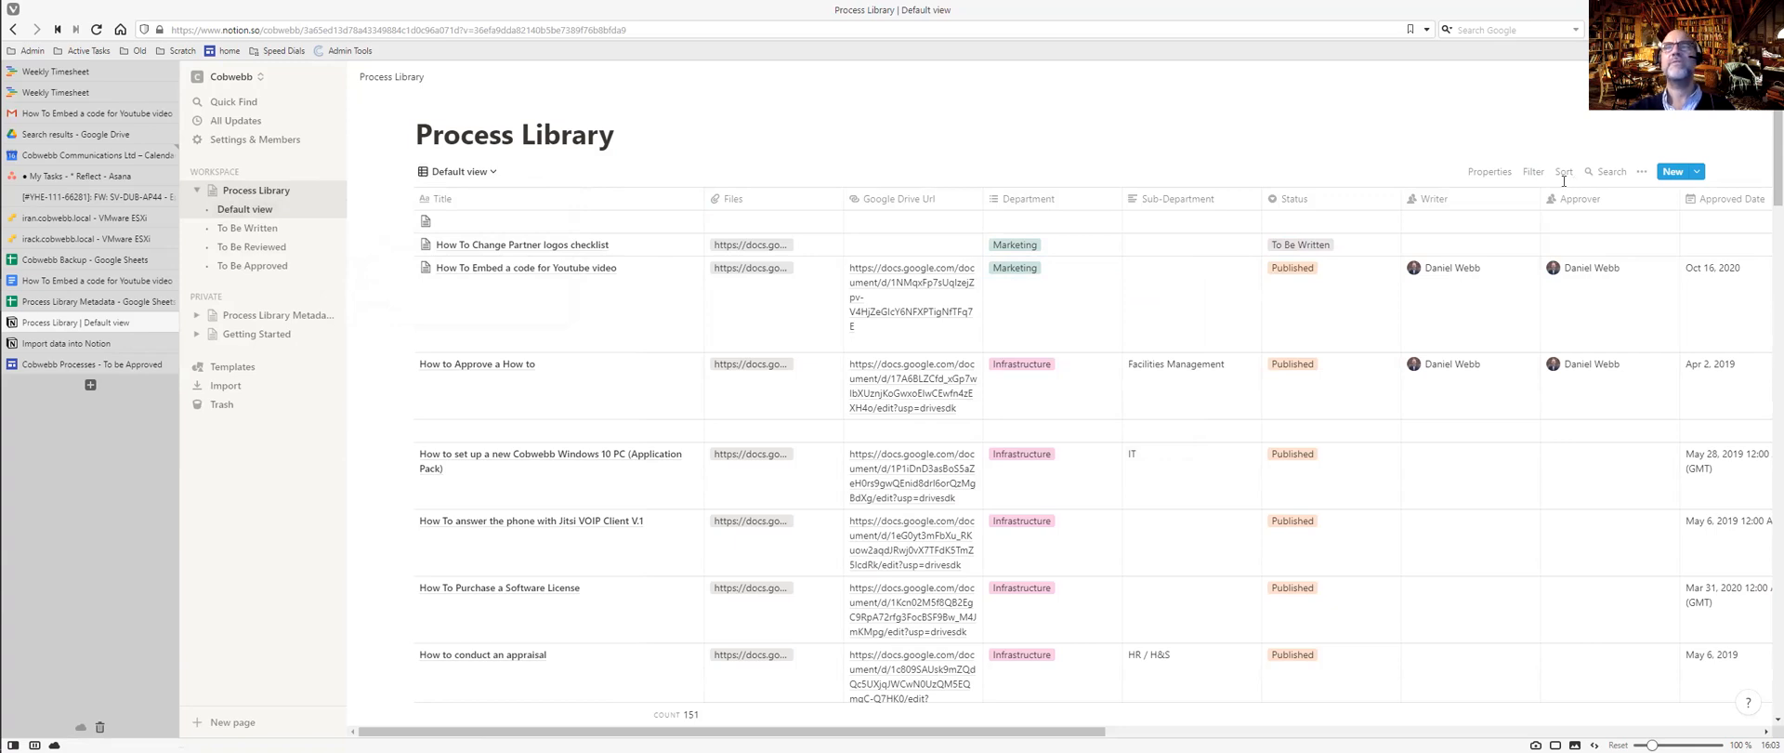
pyautogui.click(1533, 172)
pyautogui.click(1389, 307)
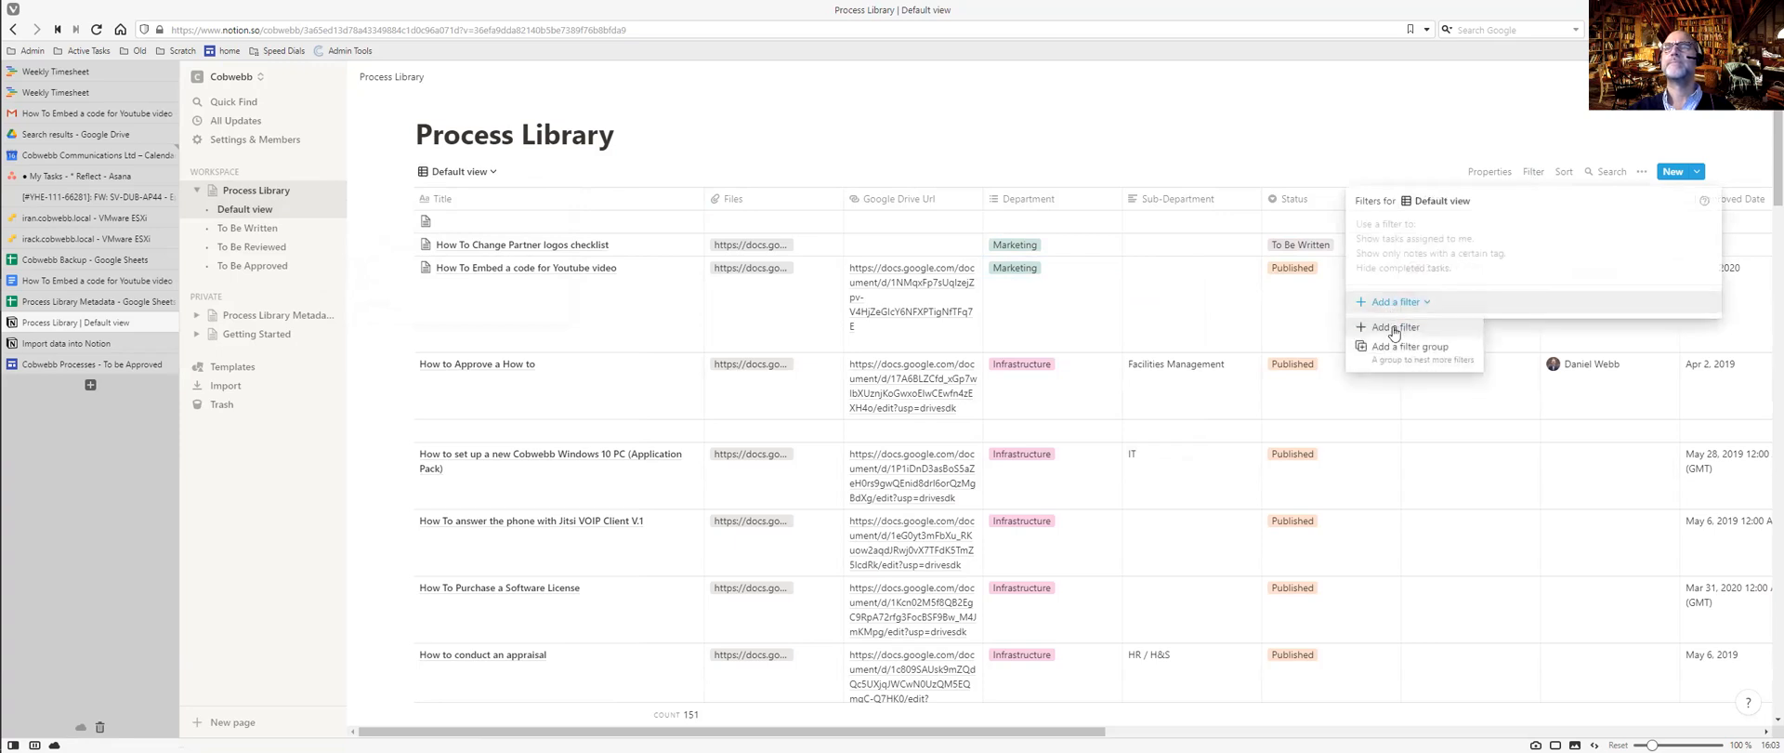
pyautogui.click(1394, 327)
pyautogui.click(1454, 229)
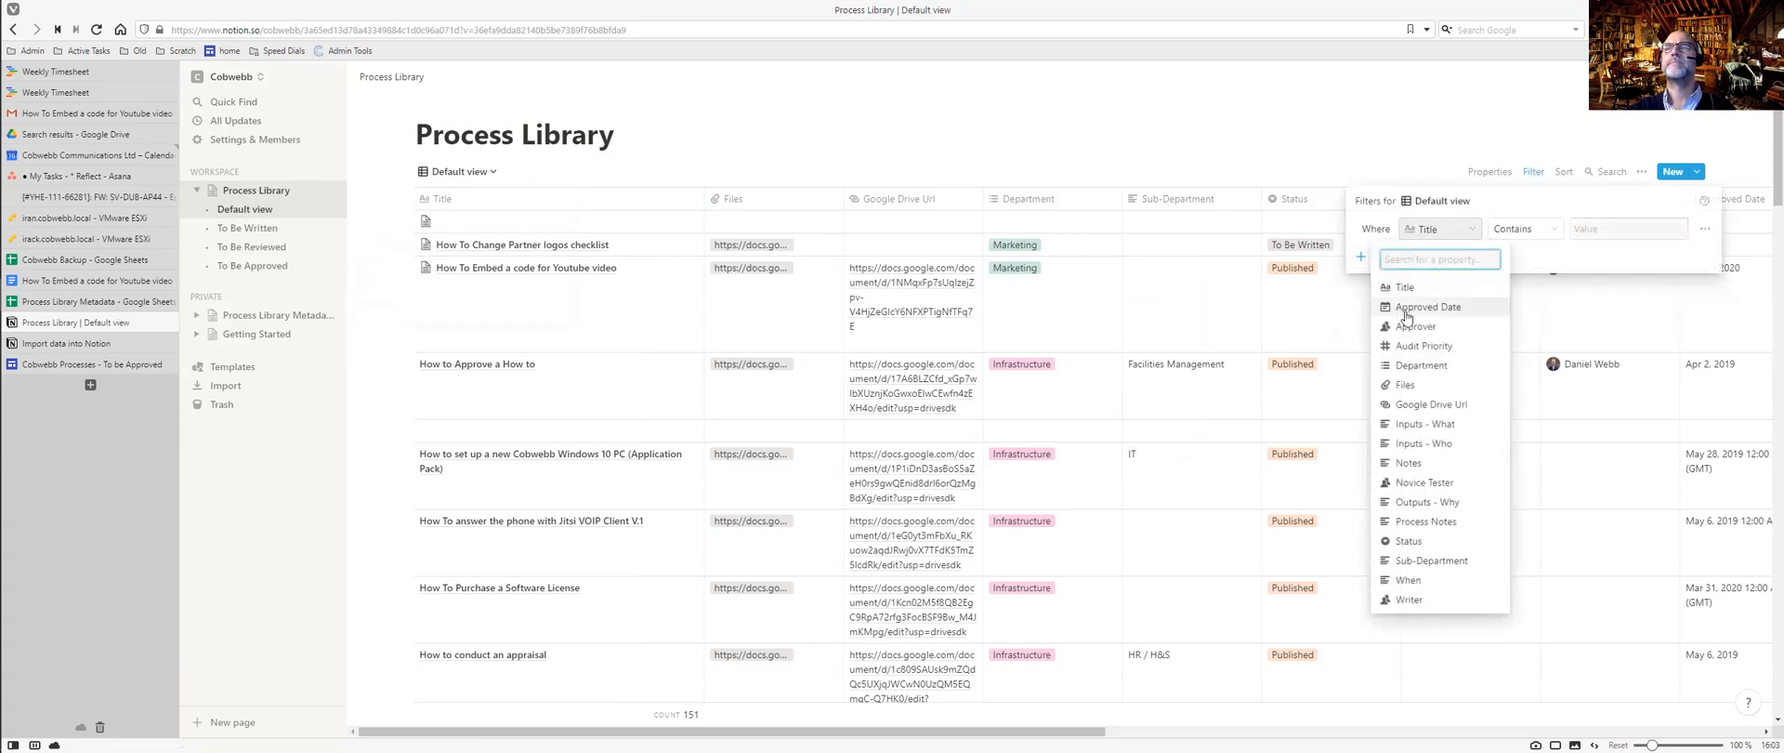
pyautogui.click(1407, 539)
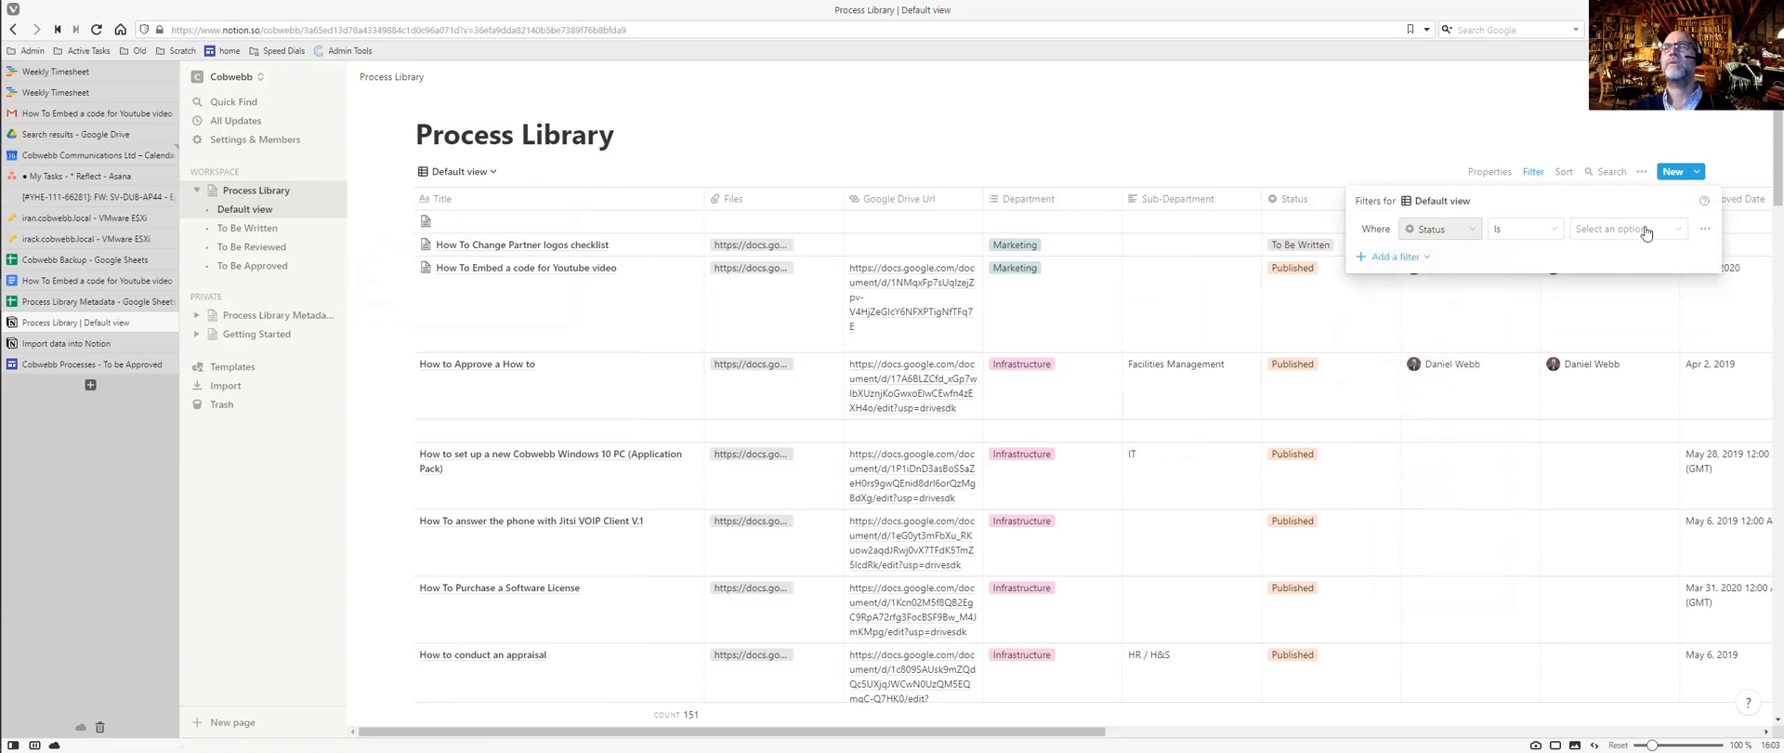
pyautogui.click(1636, 231)
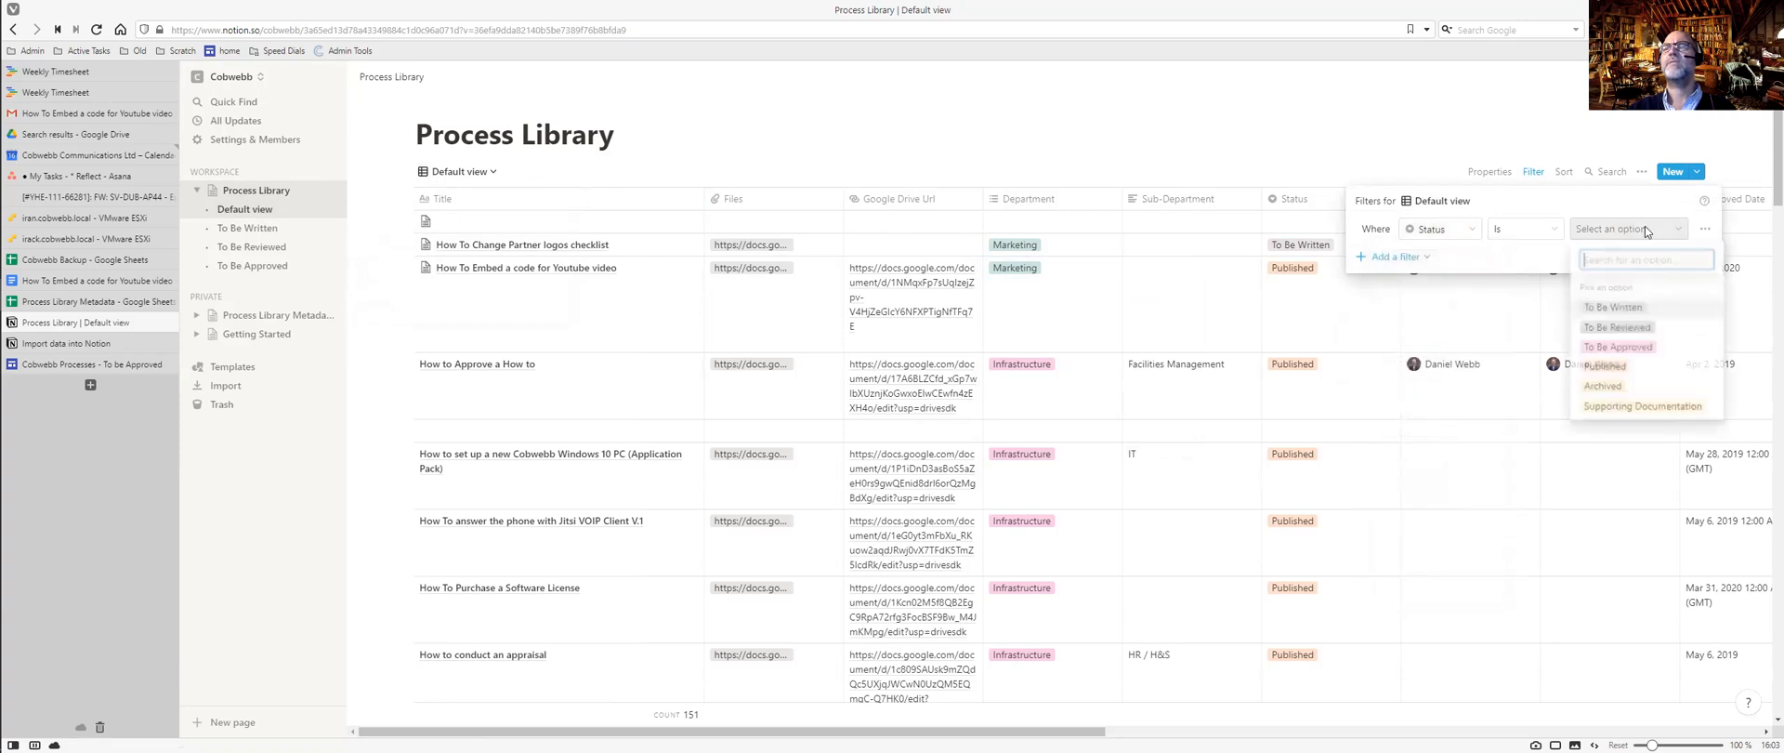
pyautogui.click(1615, 365)
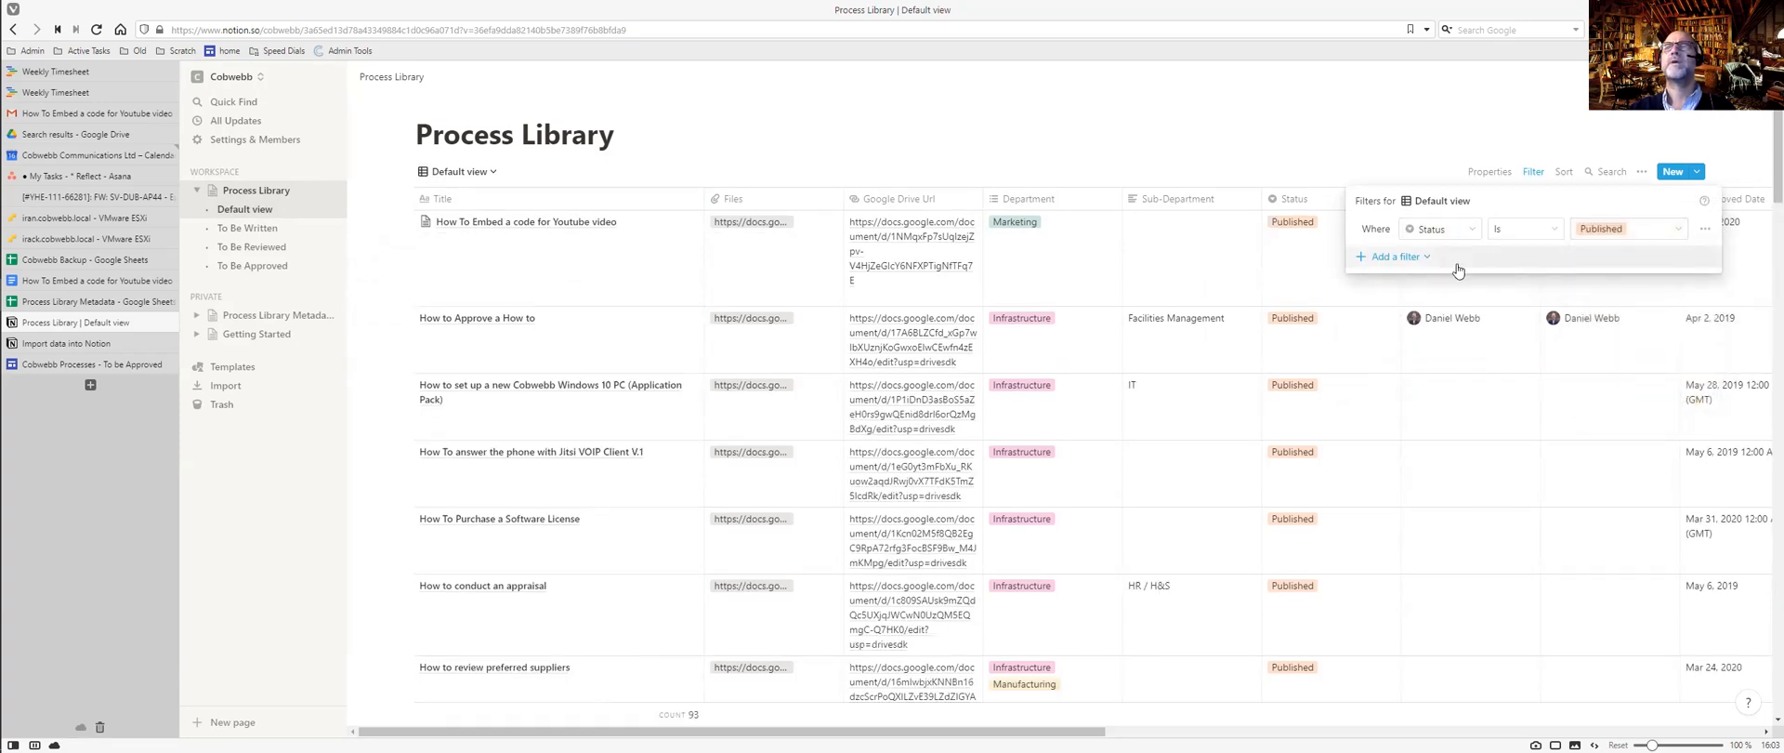
pyautogui.click(1563, 172)
# Sort the Default view by Title in ascending order.
pyautogui.click(1564, 173)
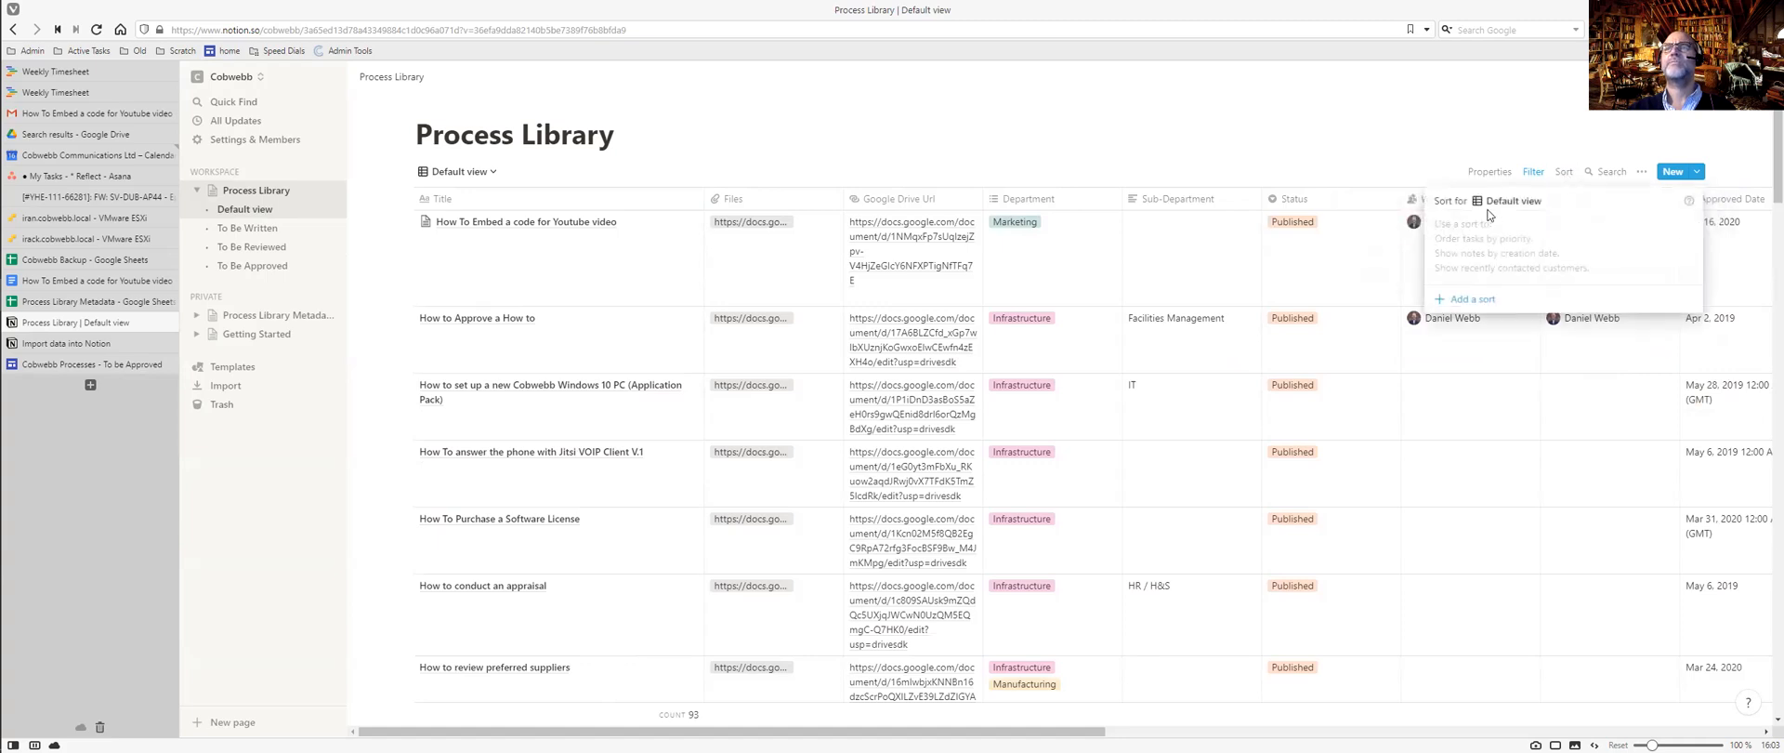
pyautogui.click(1468, 299)
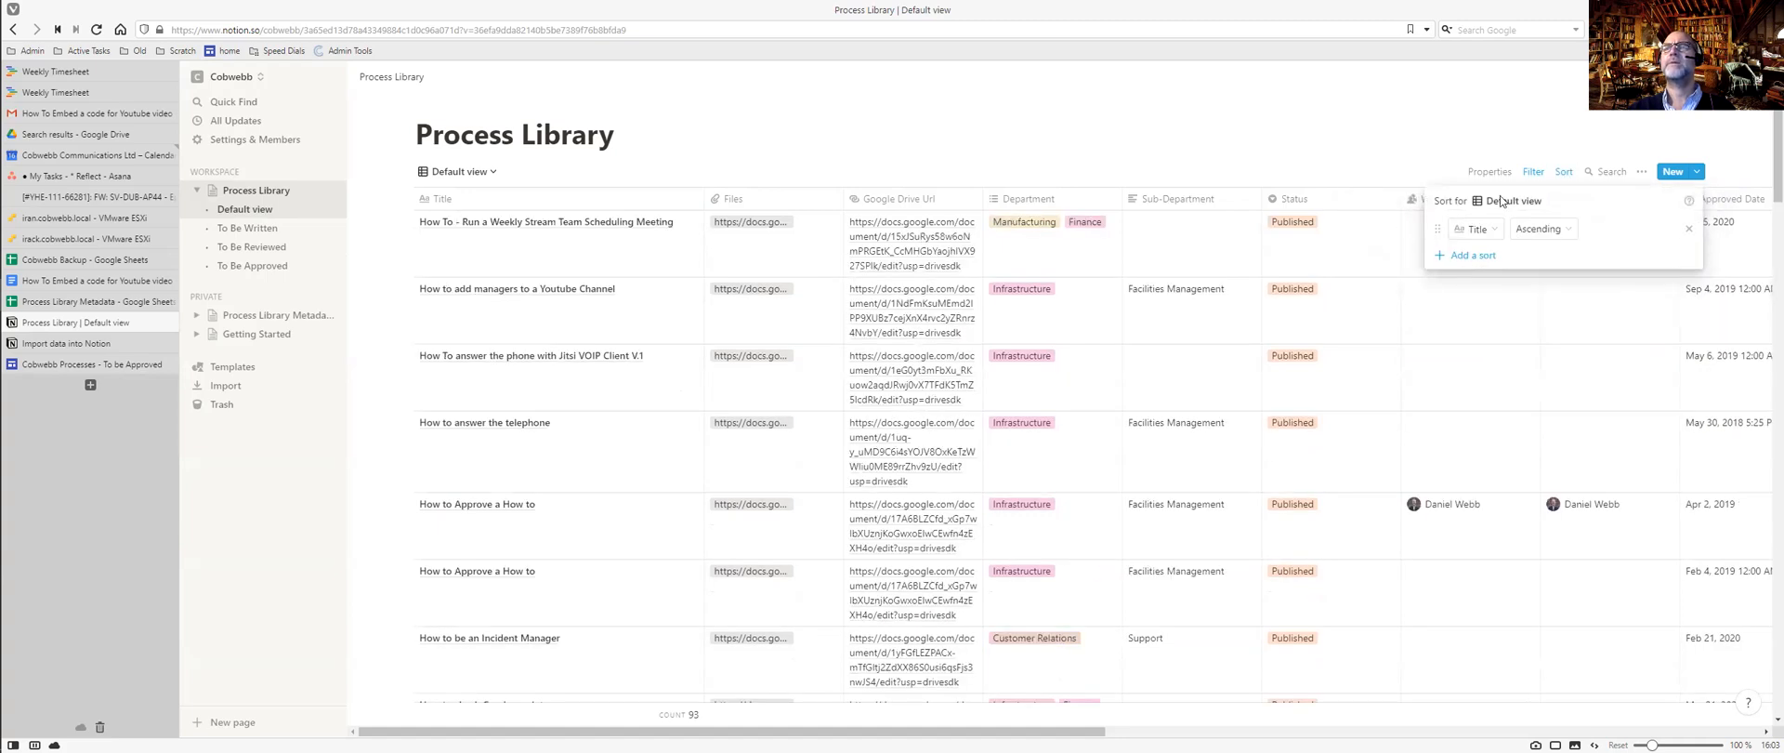
pyautogui.click(1325, 141)
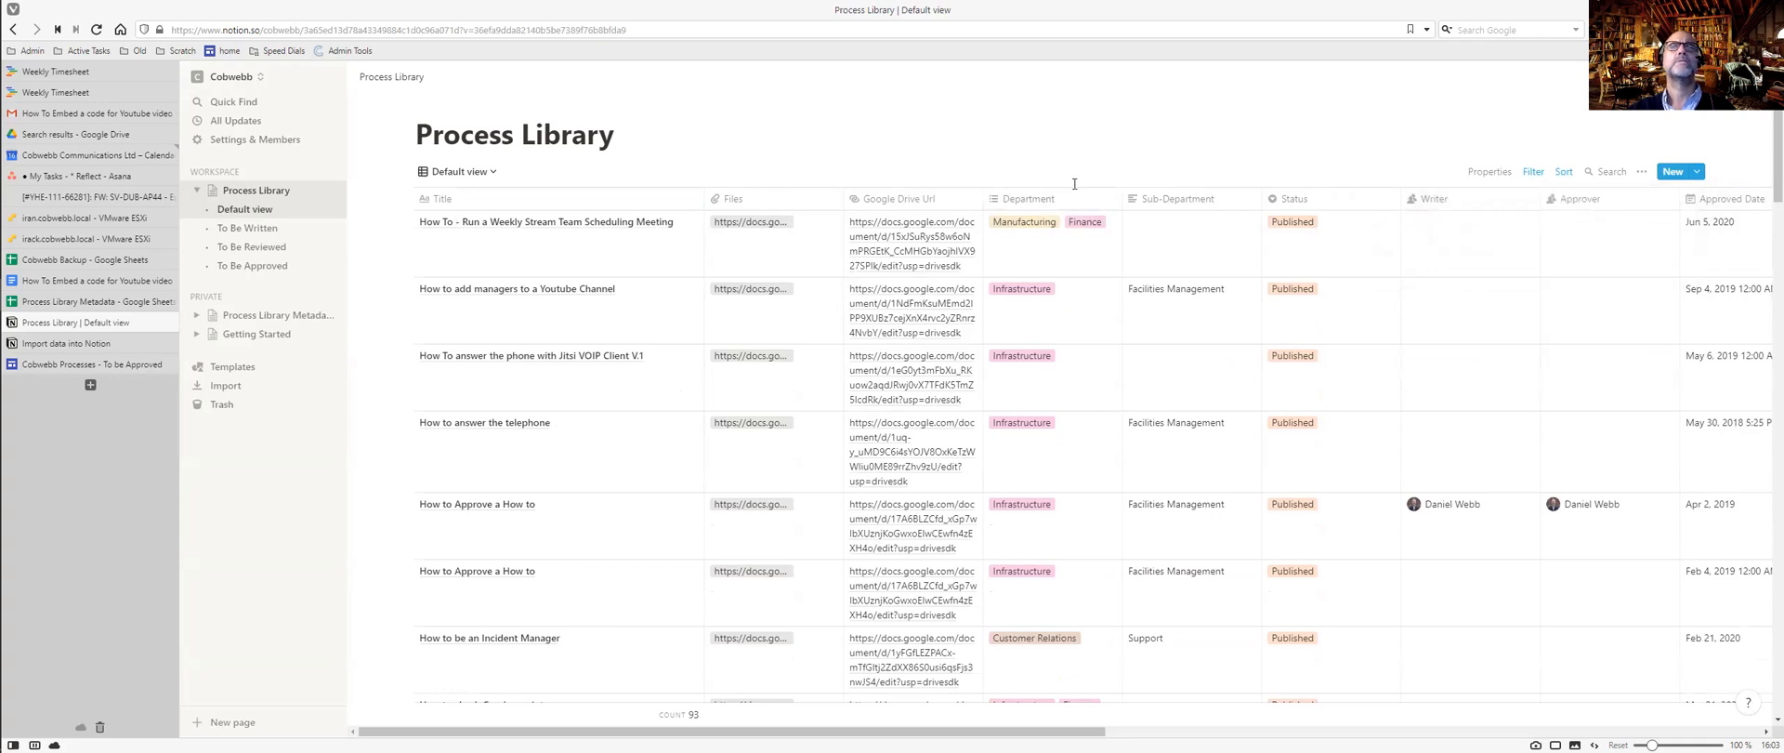
# Review the table rows, then bring up the Default view's property visibility list.
pyautogui.scroll(-15, 1037, 273)
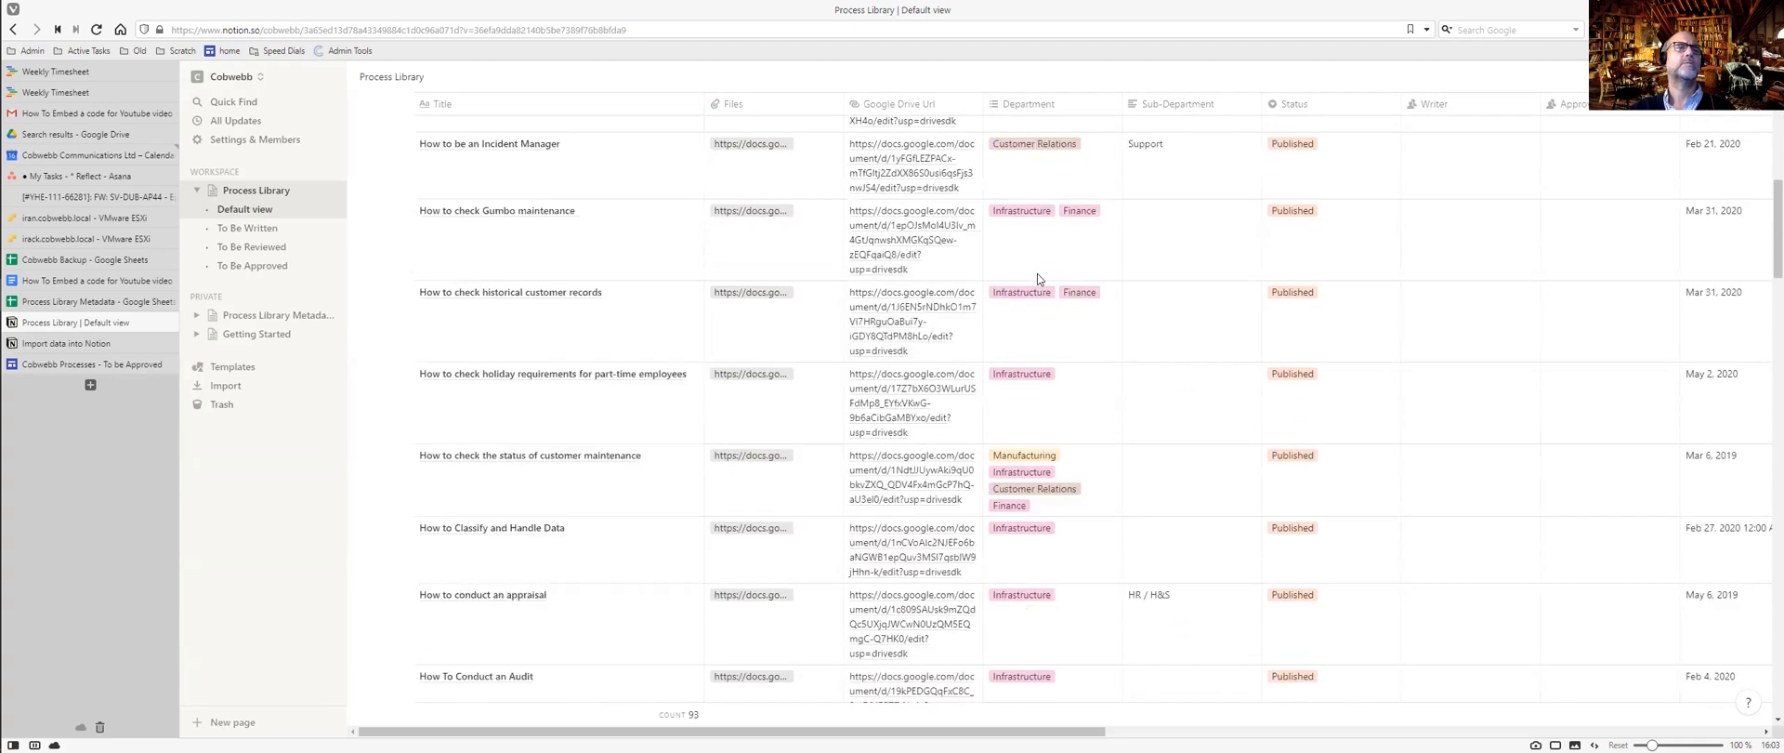
pyautogui.scroll(-15, 1037, 273)
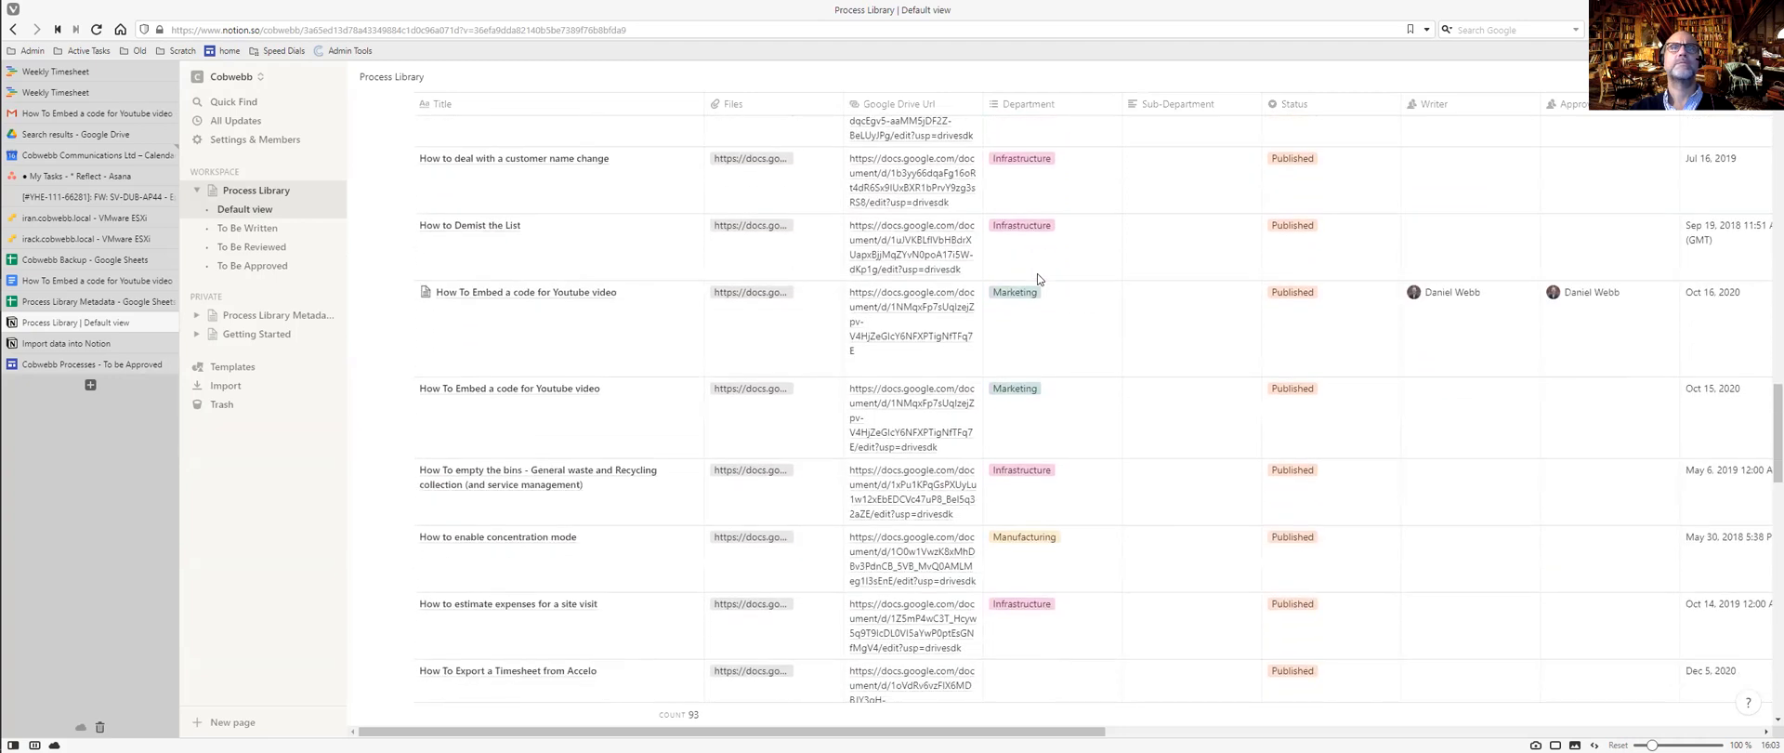
pyautogui.scroll(-3, 1037, 274)
pyautogui.scroll(15, 1037, 273)
pyautogui.scroll(20, 1038, 278)
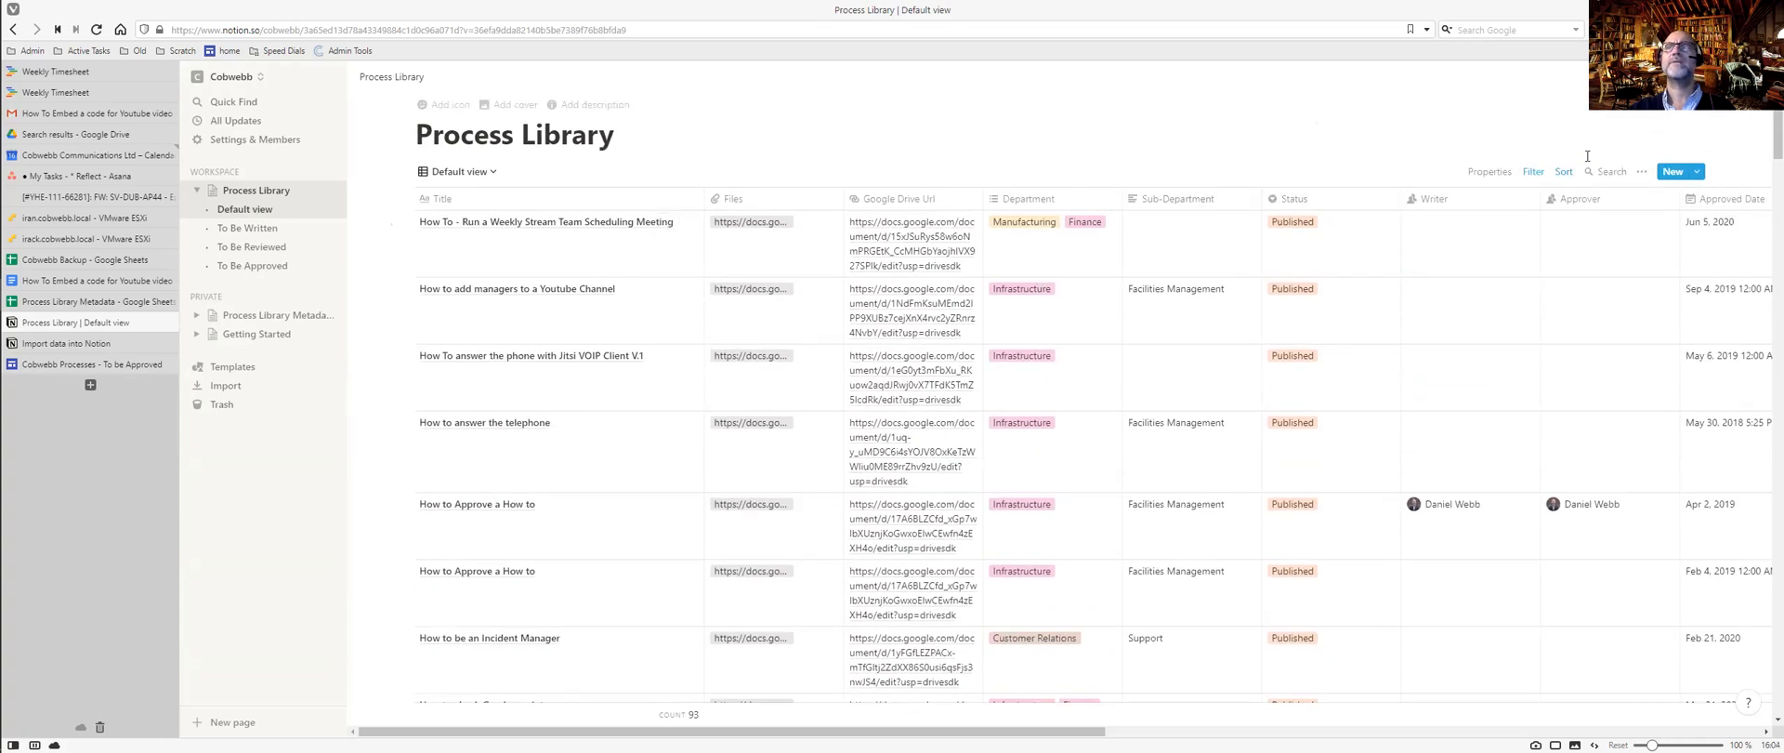
pyautogui.click(1490, 172)
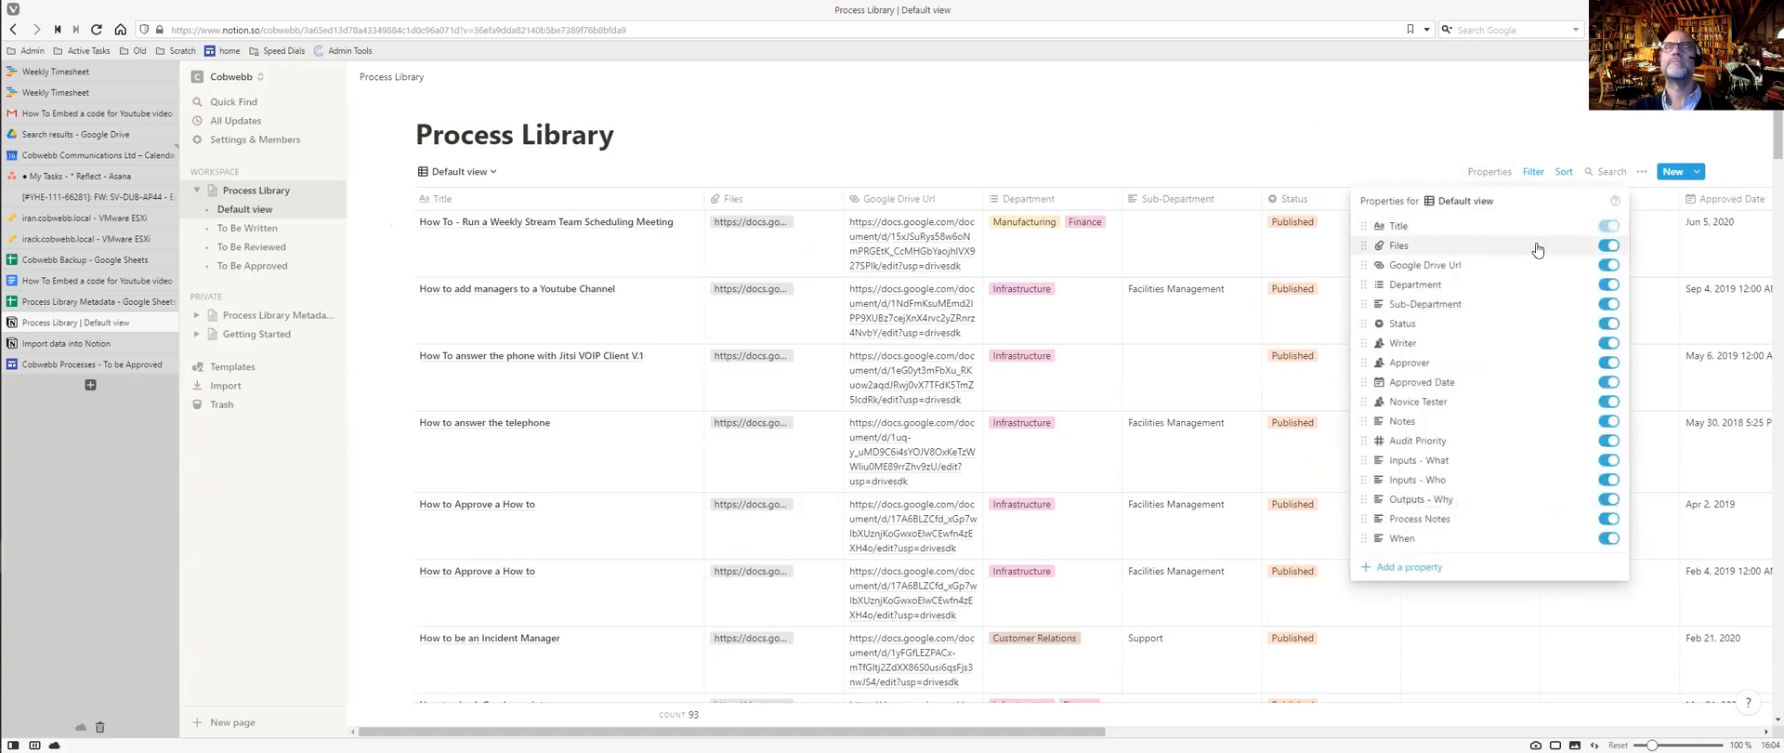
# Hide the Google Drive Url, Status, Writer, Approver, Approved Date, Novice Tester, Notes and Audit Priority columns.
pyautogui.click(1606, 266)
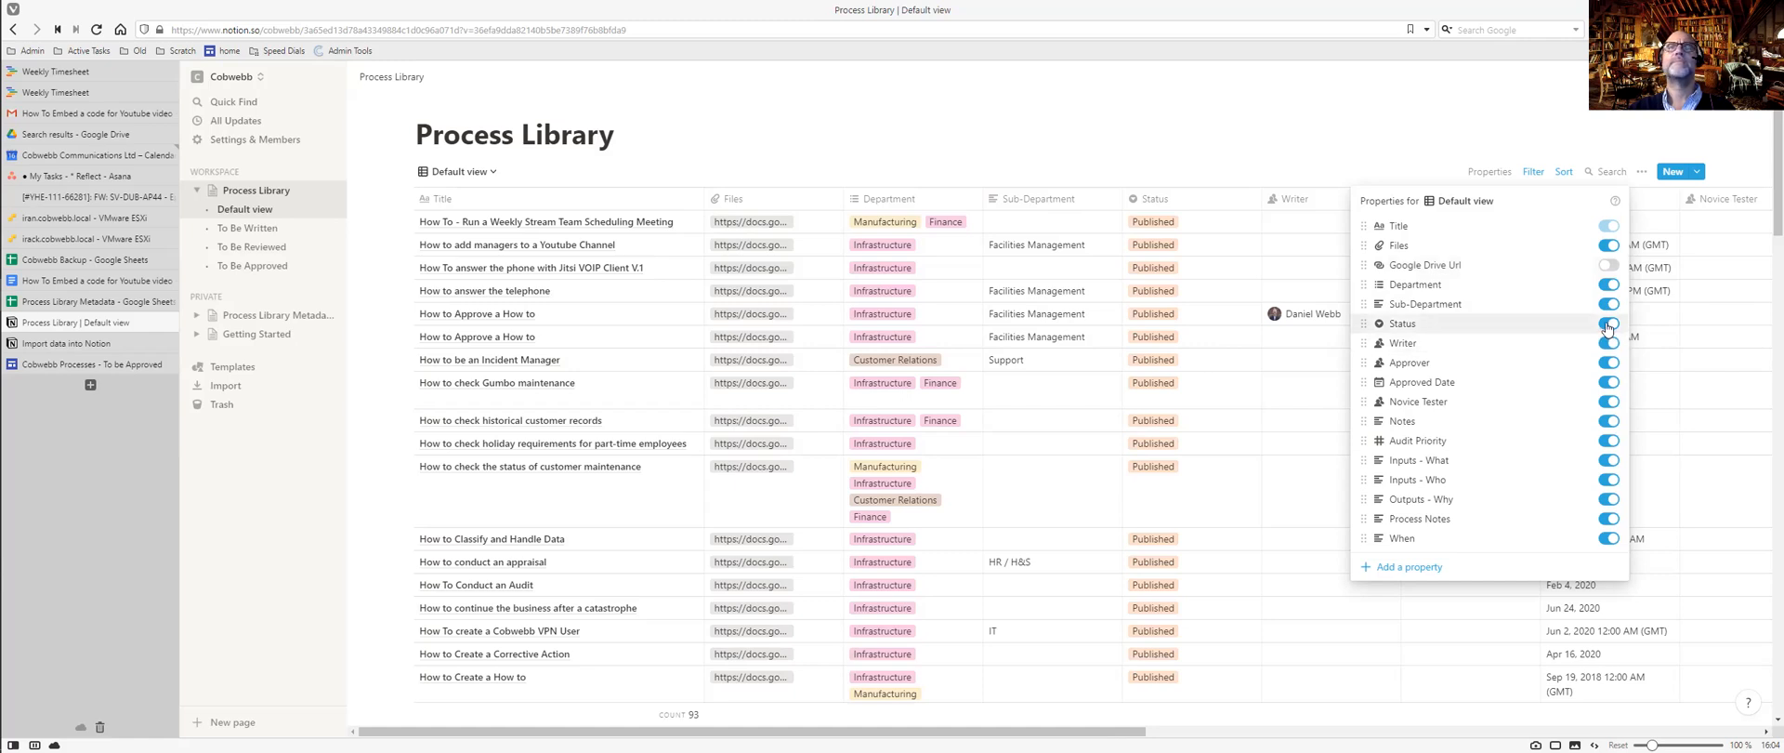
pyautogui.click(1608, 325)
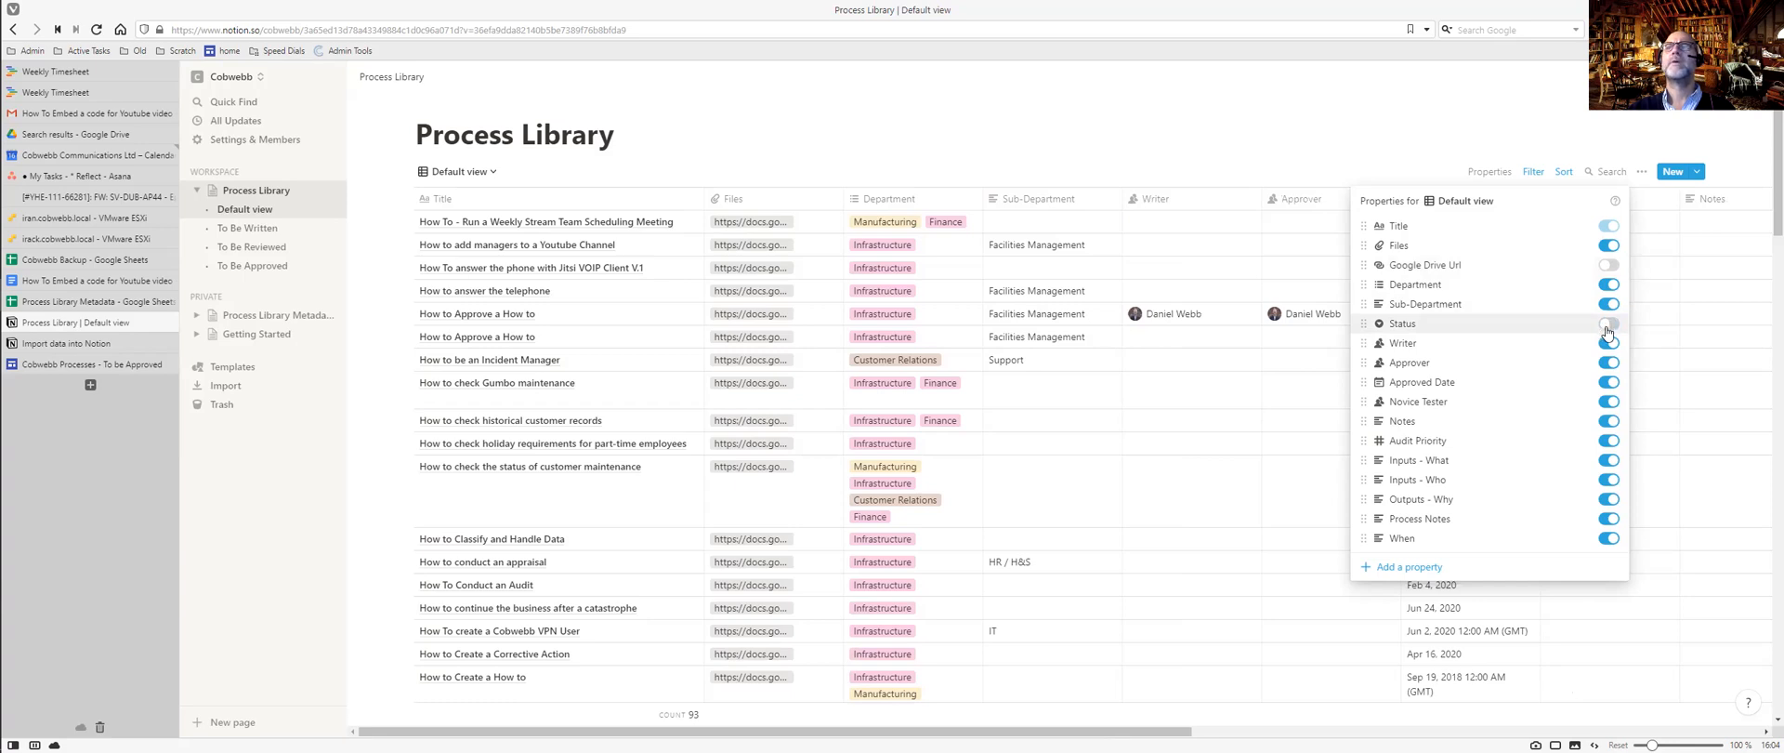
pyautogui.click(1608, 344)
pyautogui.click(1607, 364)
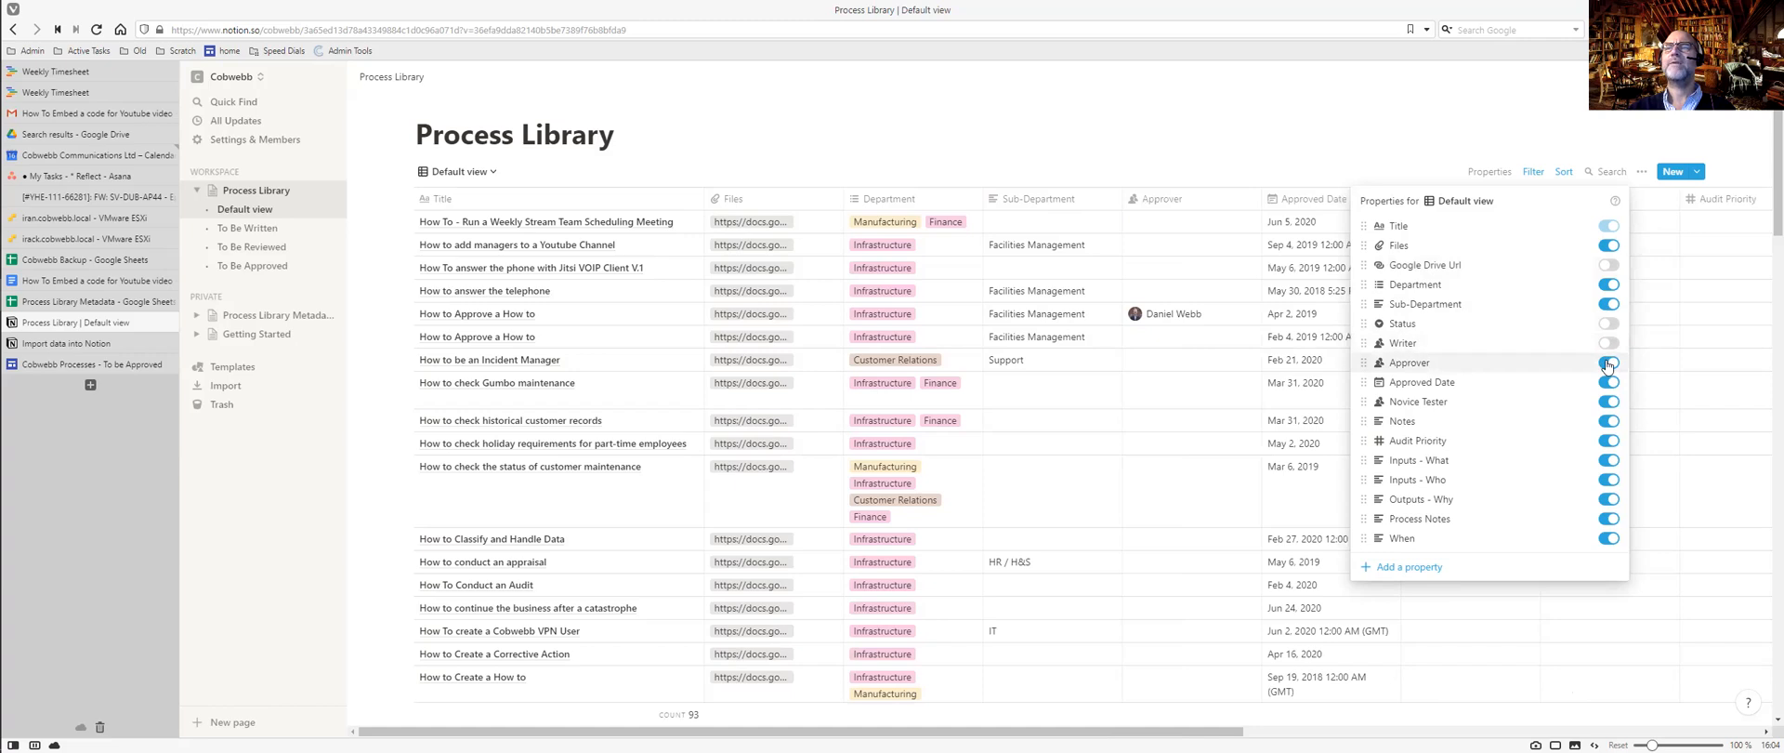
pyautogui.click(1607, 382)
pyautogui.click(1608, 402)
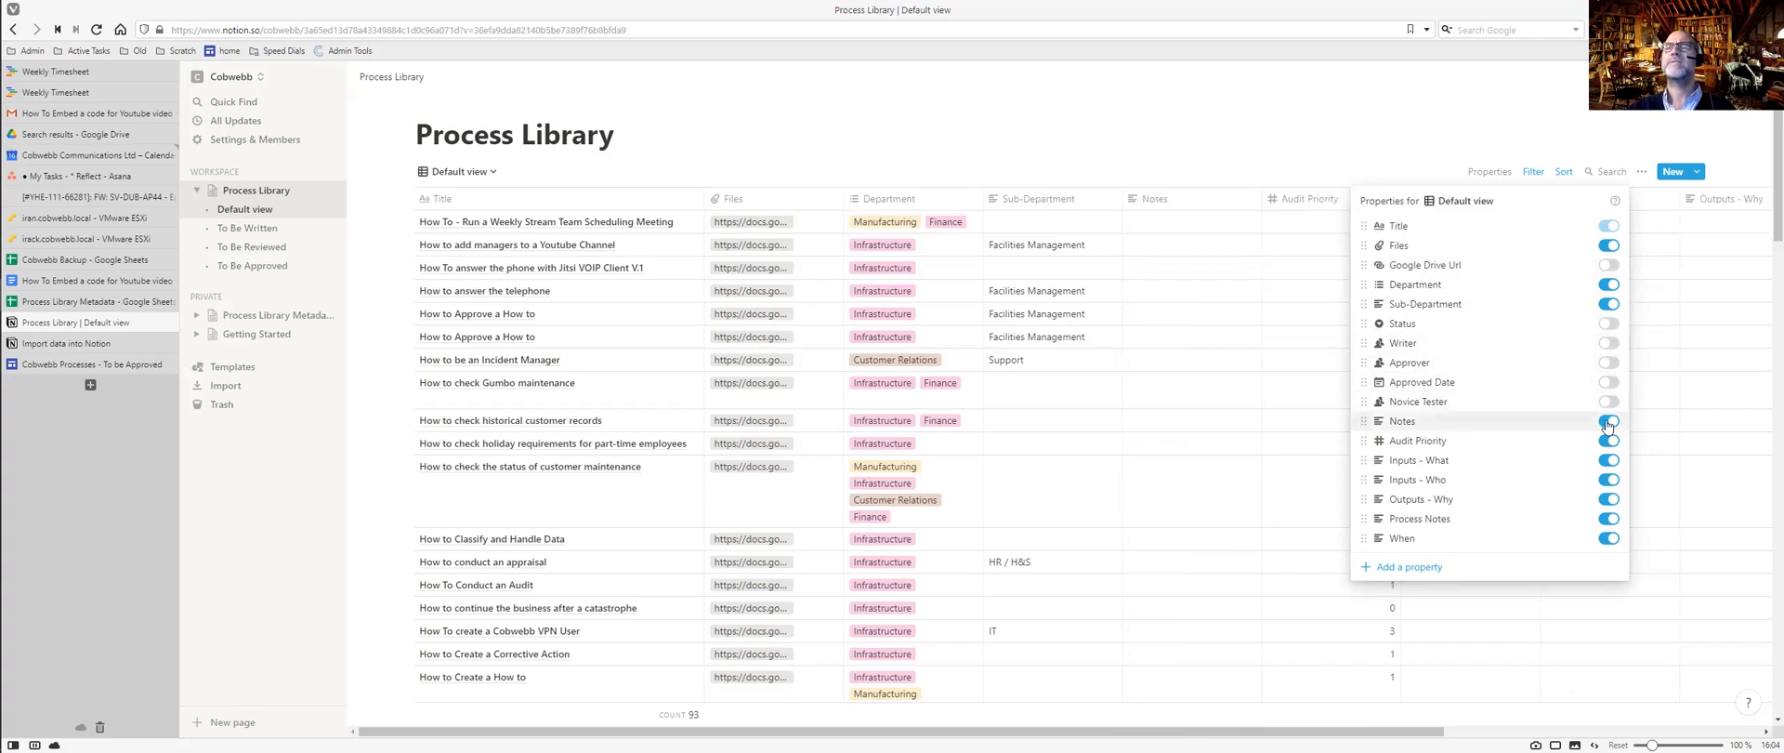
pyautogui.click(1608, 421)
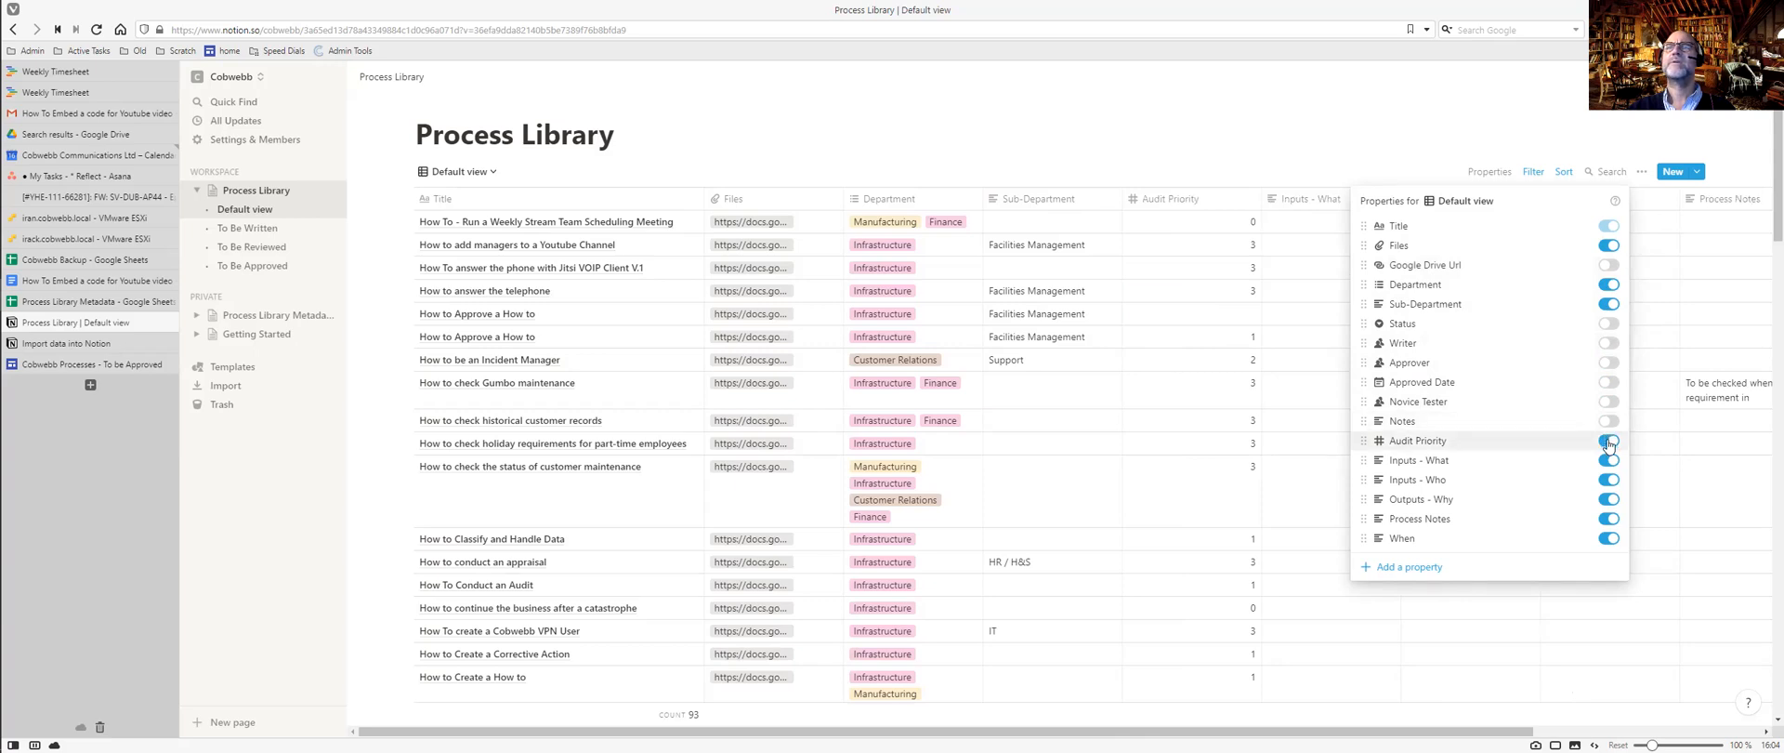
pyautogui.click(1609, 443)
# Hide the Inputs - What, Inputs - Who, Outputs - Why, Process Notes and When columns.
pyautogui.click(1607, 461)
pyautogui.click(1608, 480)
pyautogui.click(1608, 500)
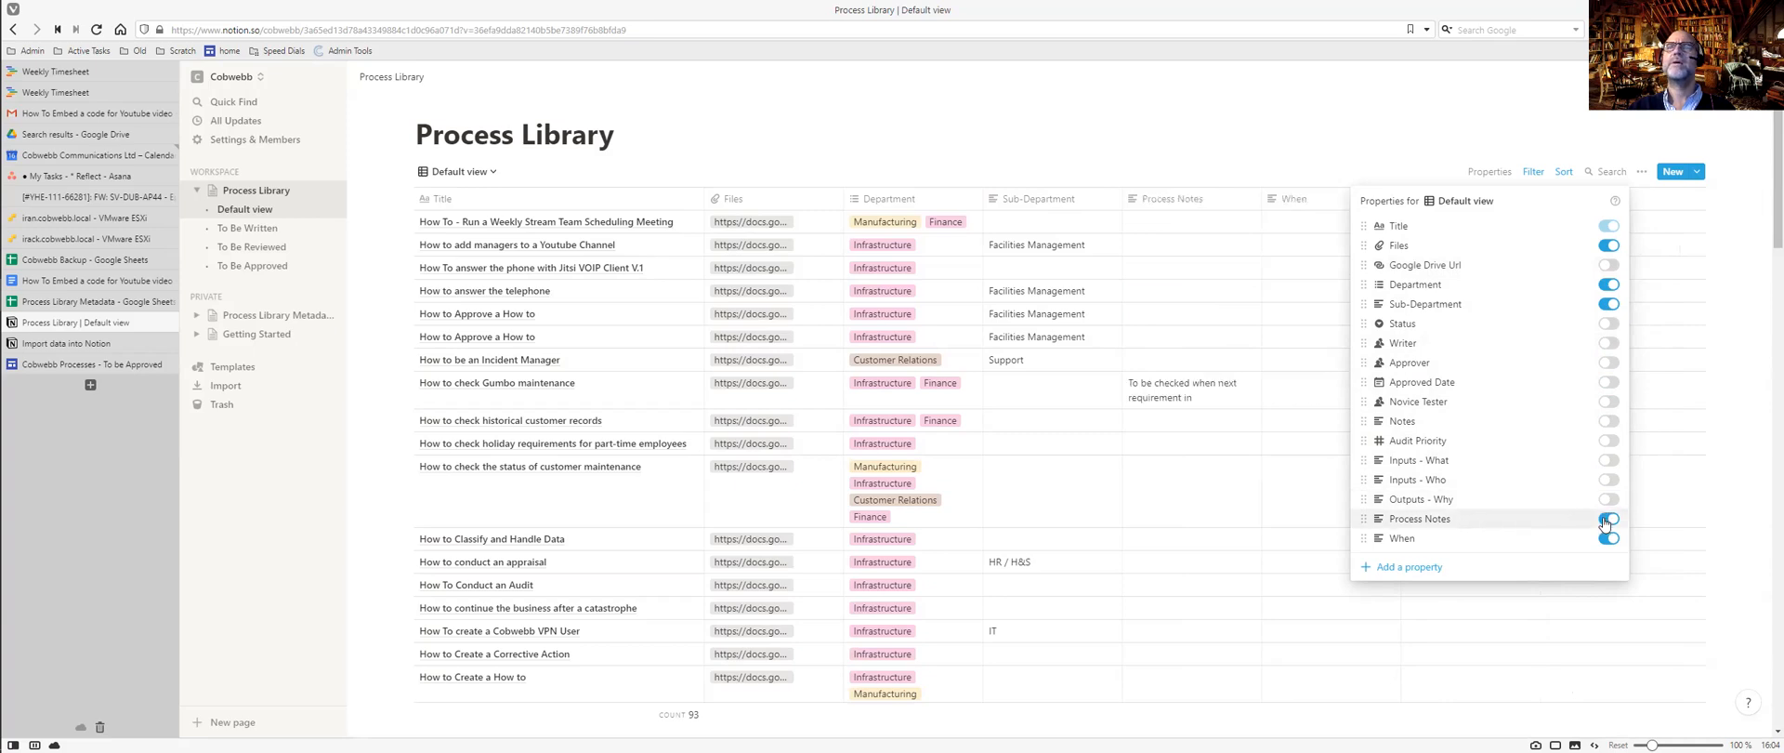
pyautogui.click(1607, 520)
pyautogui.click(1607, 539)
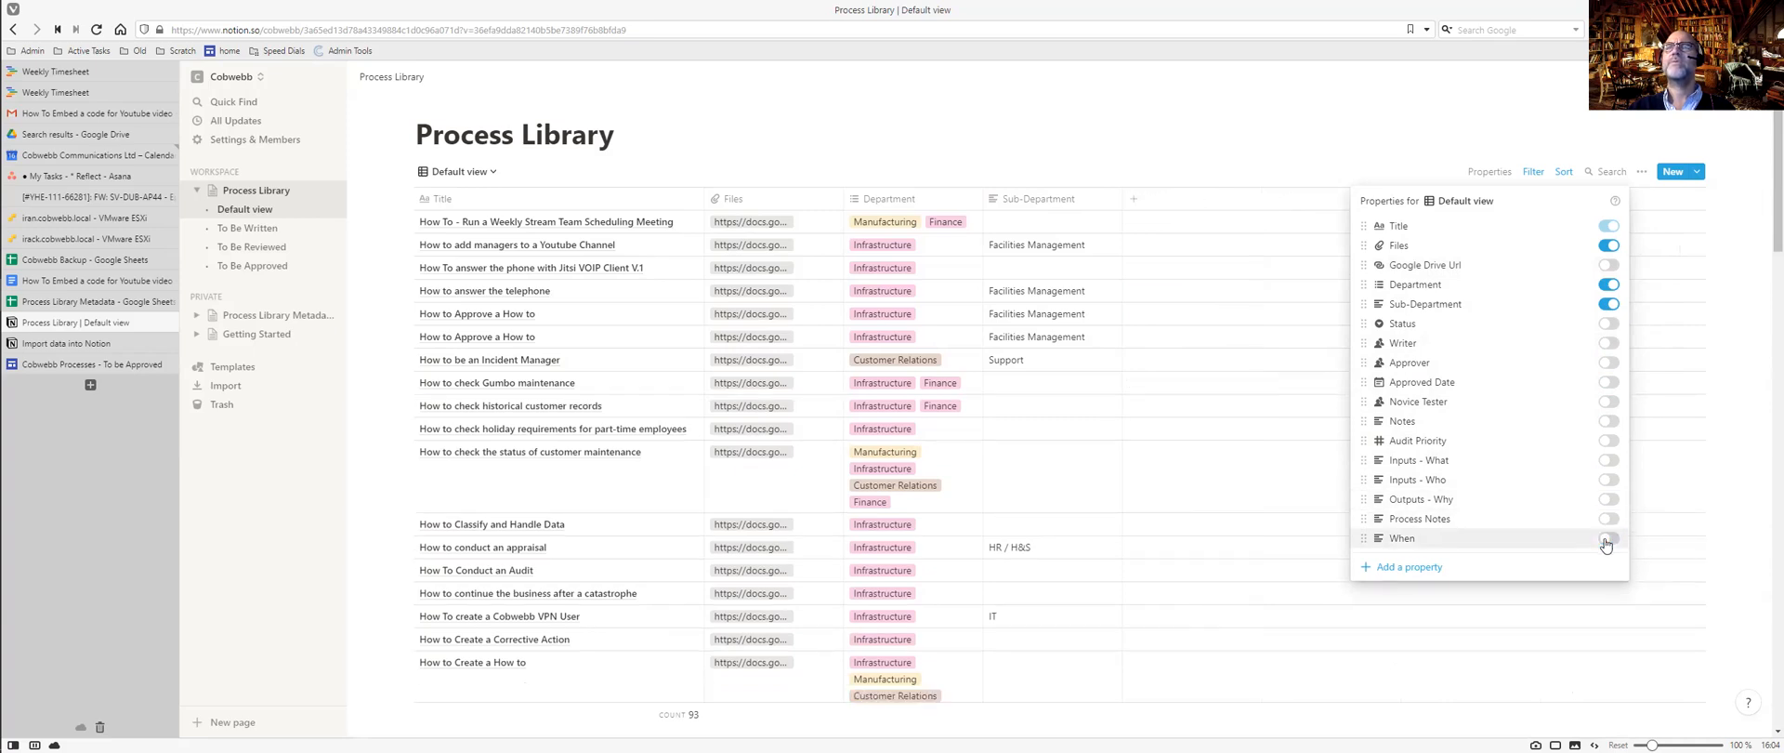
pyautogui.click(1308, 150)
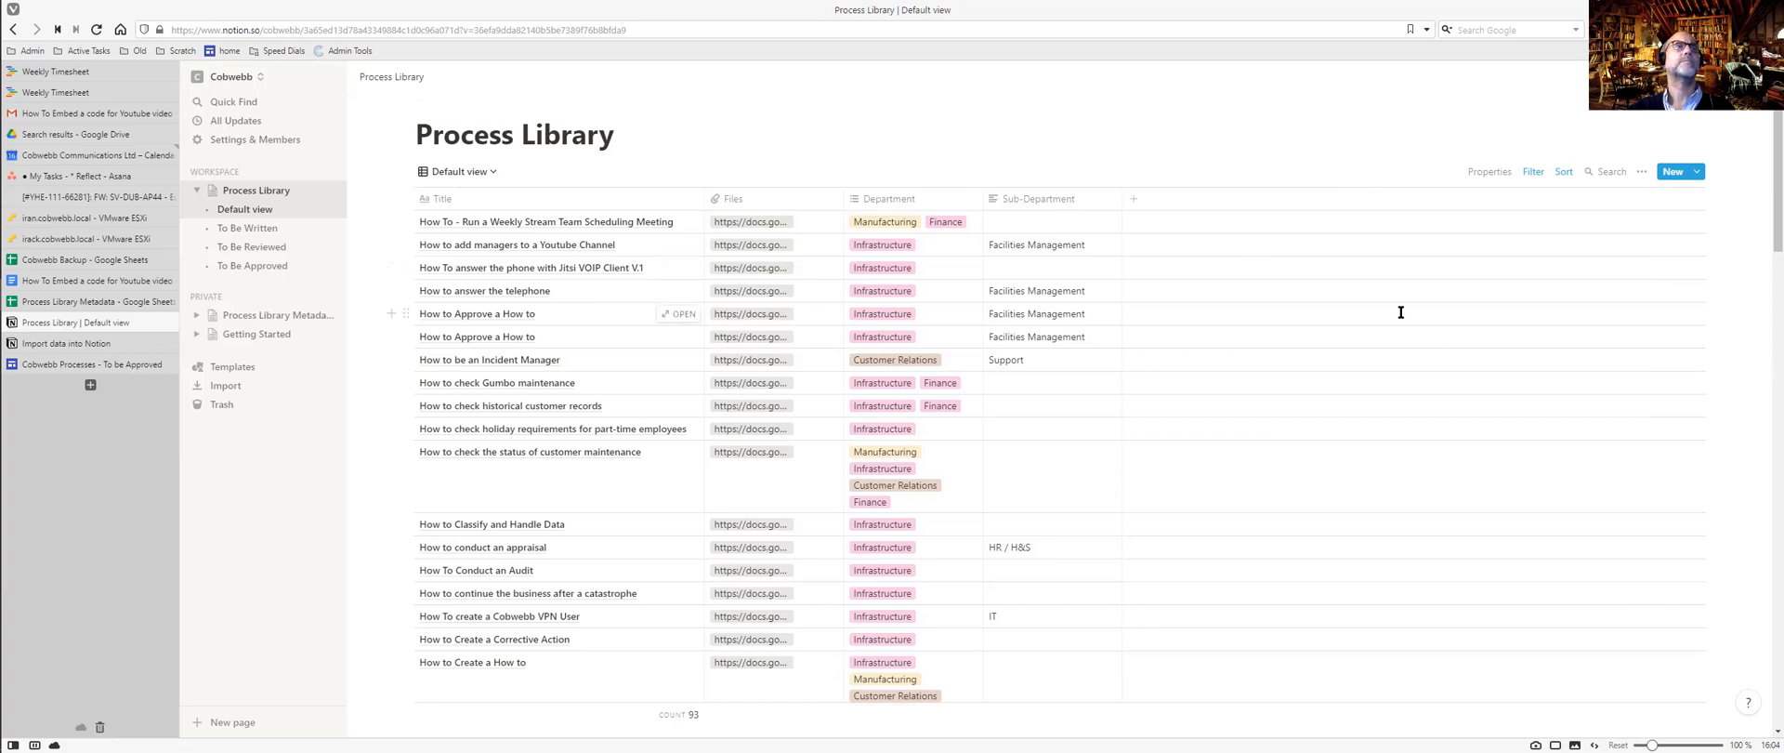
pyautogui.scroll(-8, 1400, 312)
pyautogui.scroll(10, 1400, 312)
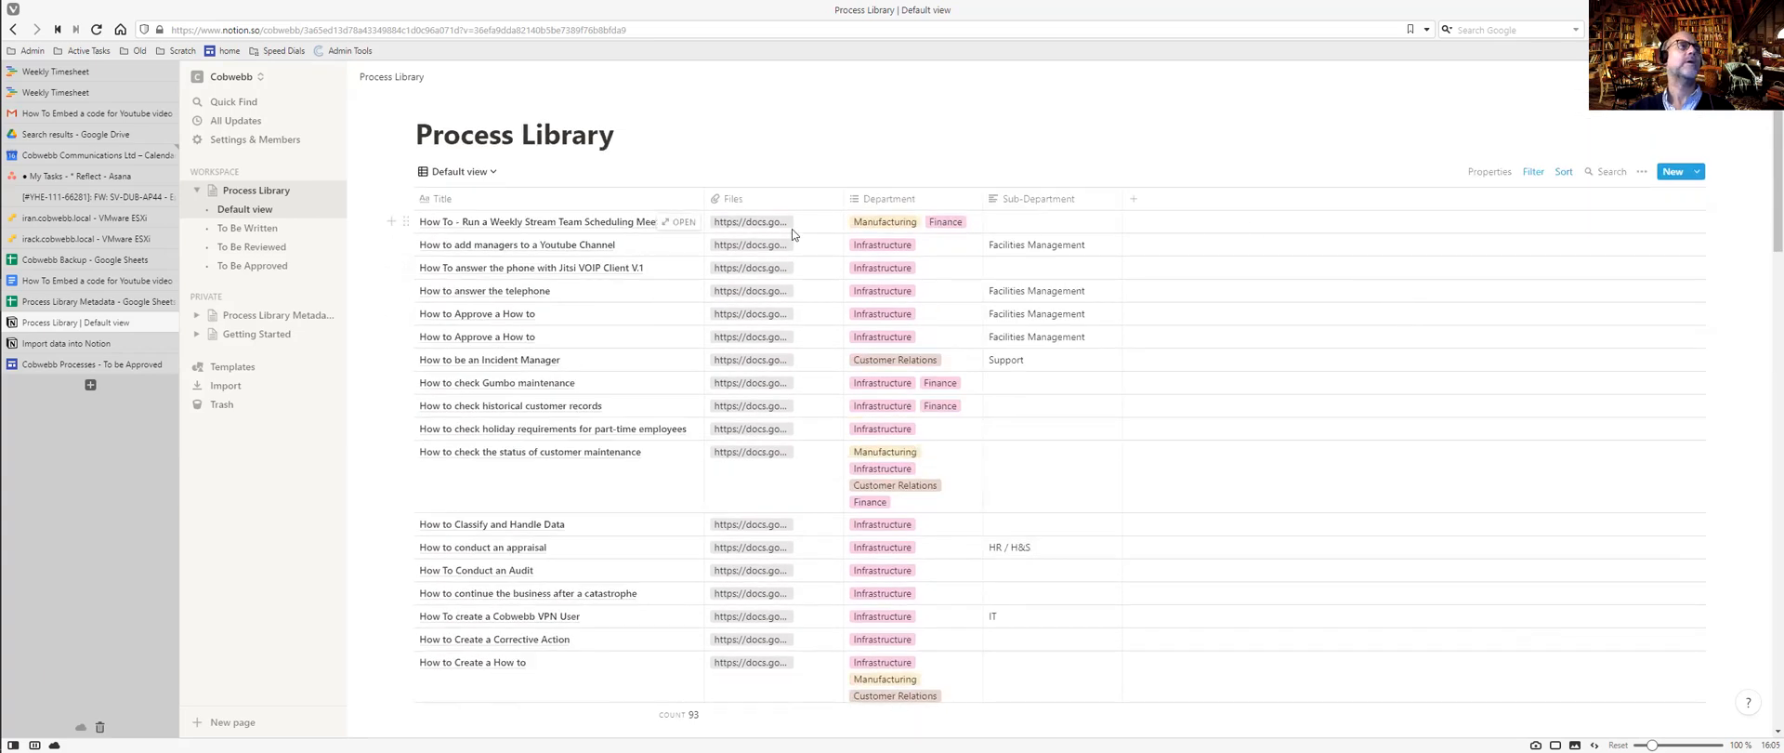
# Look through the To Be Written, To Be Reviewed and To Be Approved views.
pyautogui.click(246, 227)
pyautogui.click(259, 248)
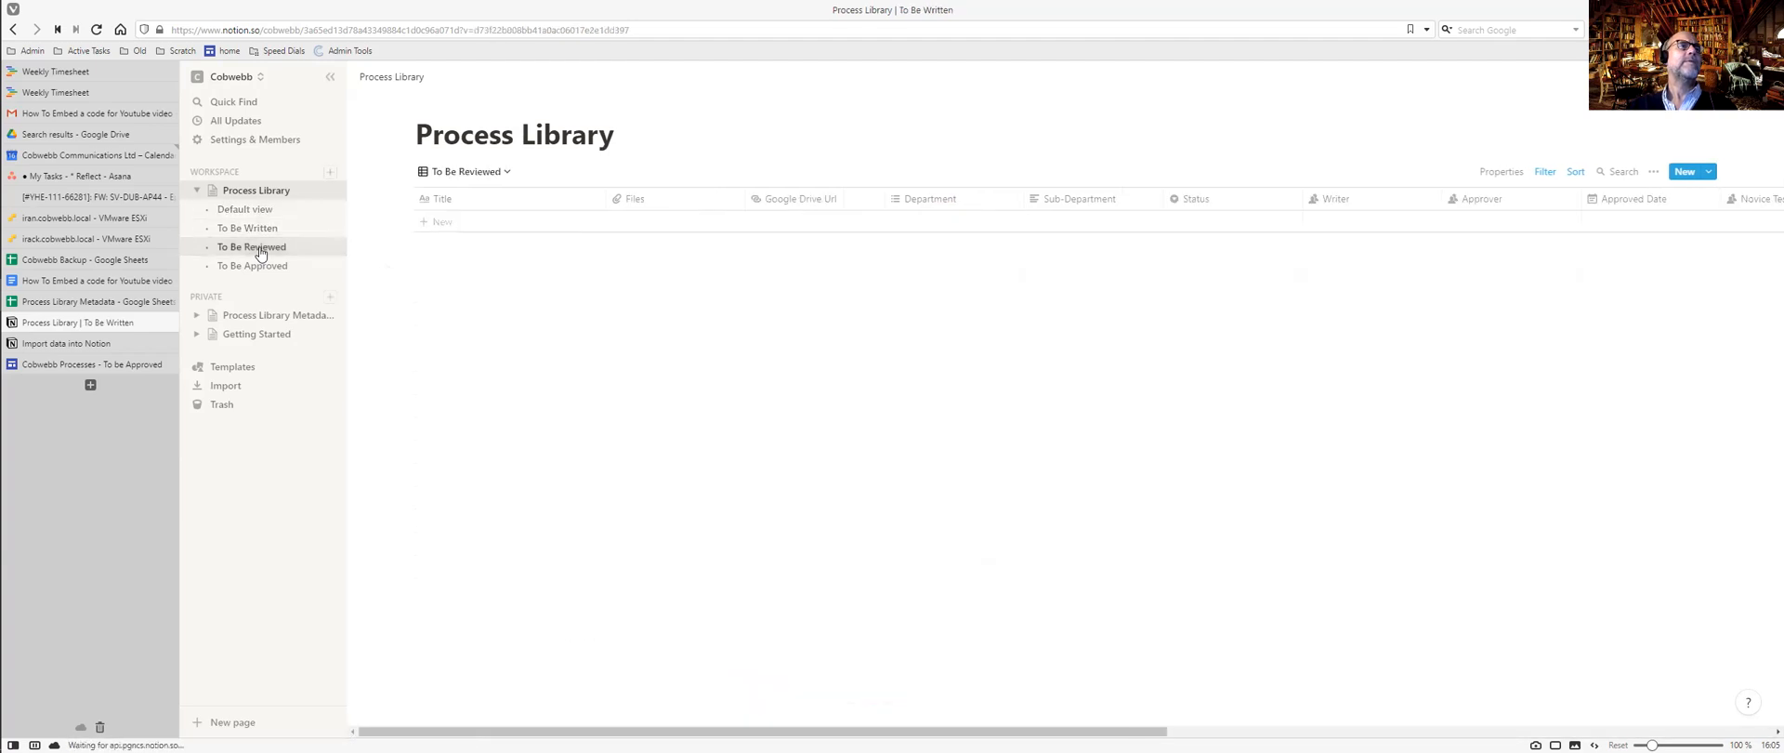
pyautogui.click(258, 267)
# Create a new table view named 'All Processes' in the Process Library.
pyautogui.click(508, 175)
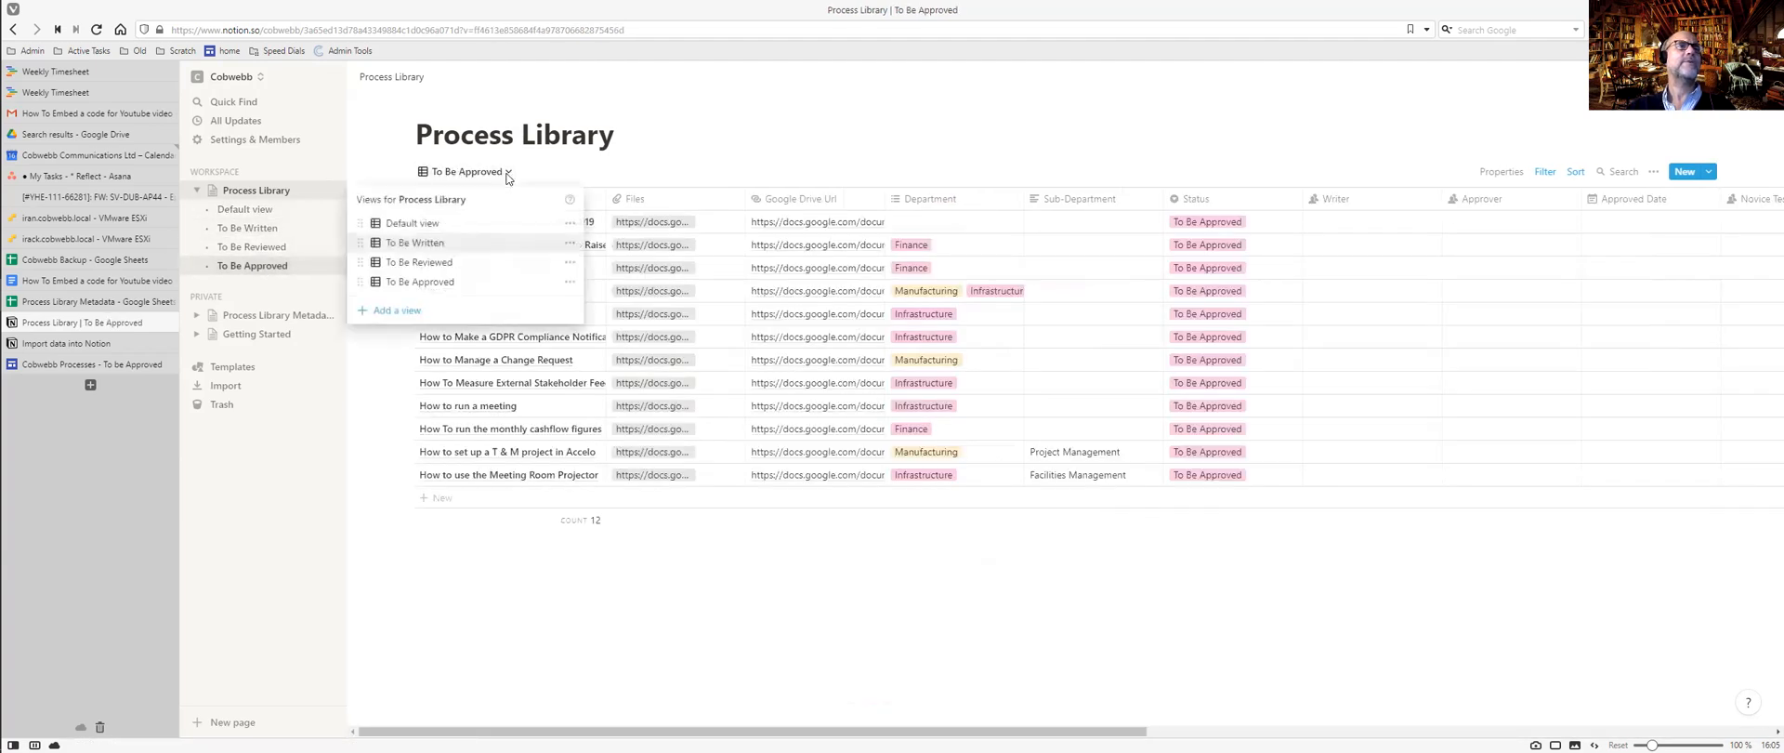
pyautogui.click(460, 310)
pyautogui.write('All Processes')
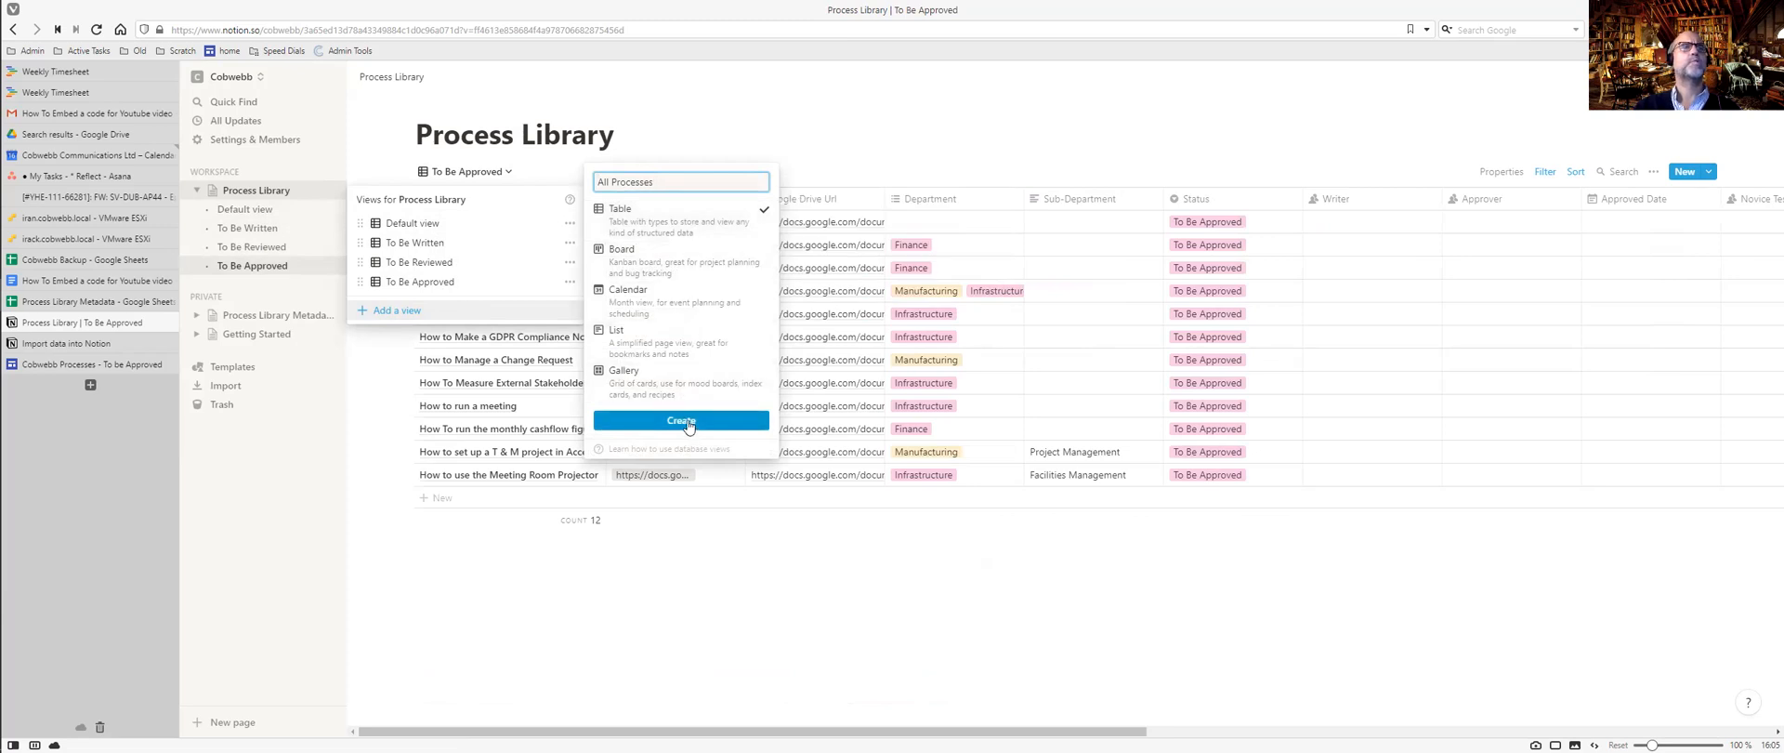
pyautogui.click(682, 421)
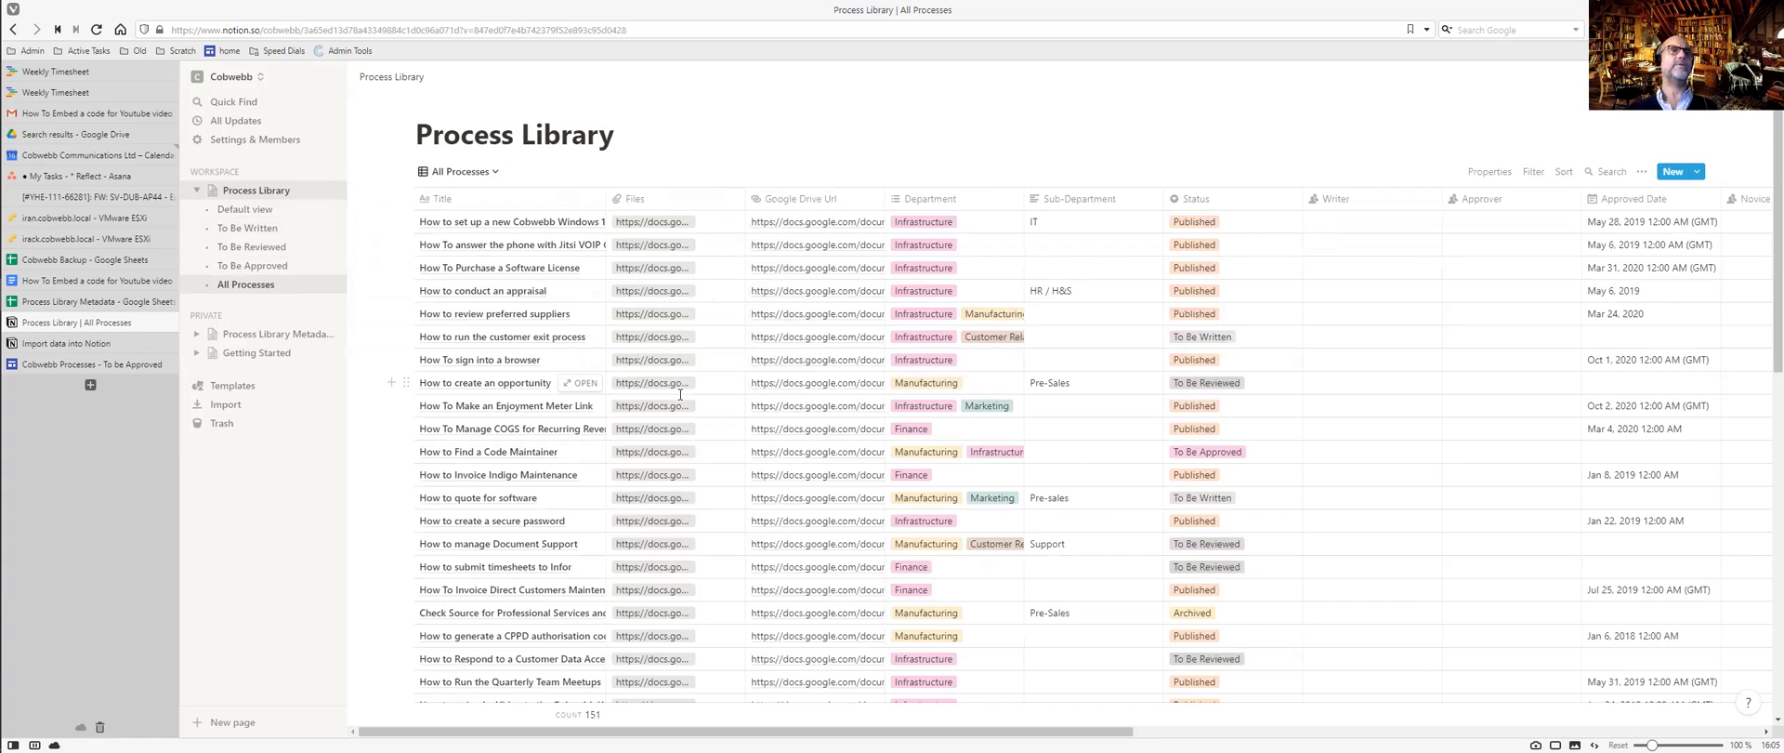
# Sort the All Processes view by Title ascending.
pyautogui.click(1562, 173)
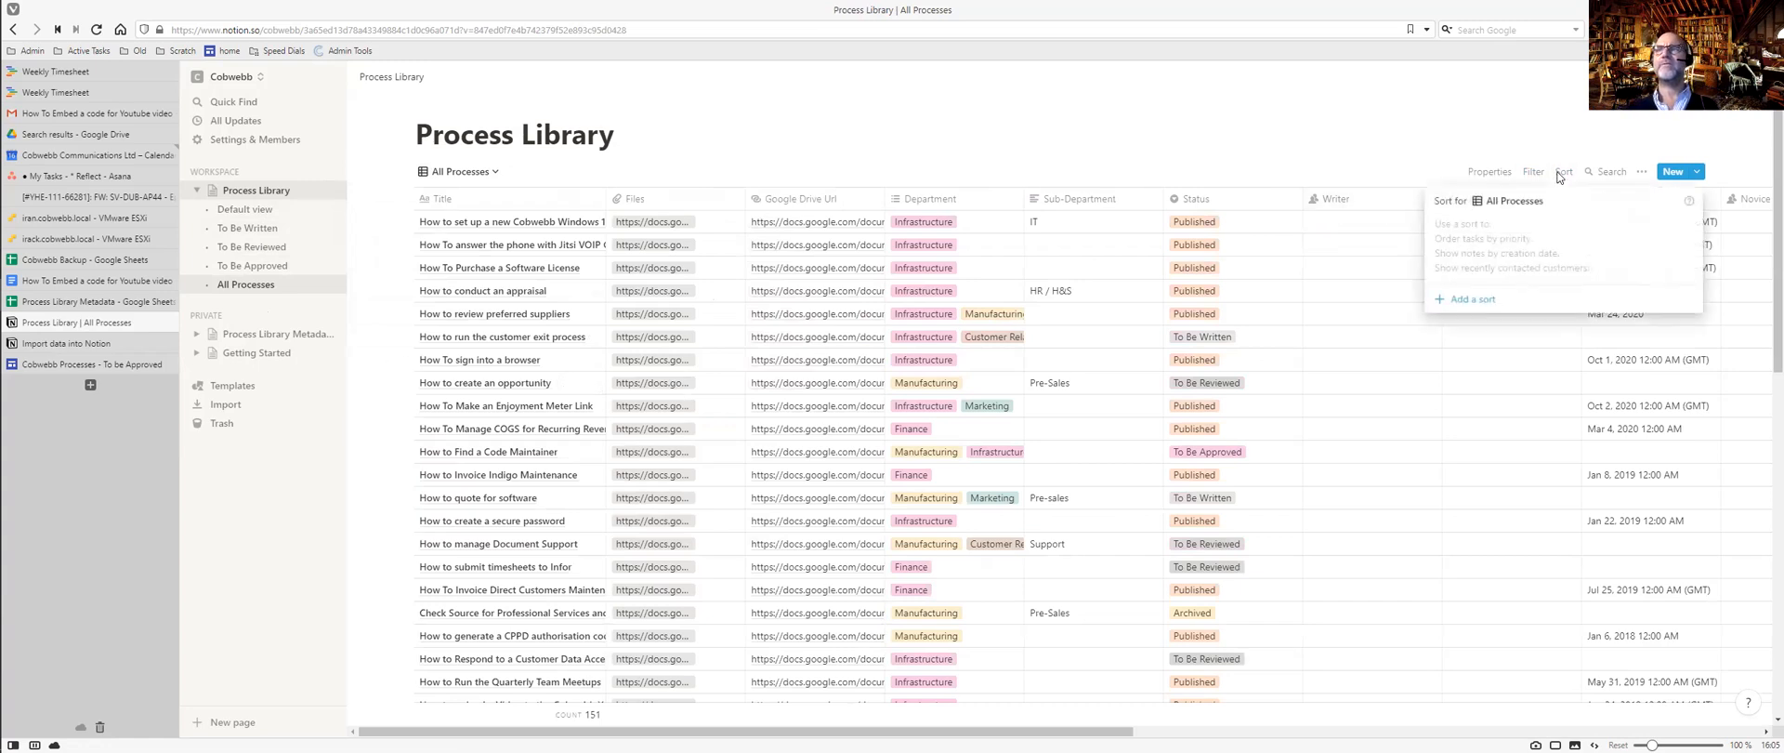
pyautogui.click(1471, 298)
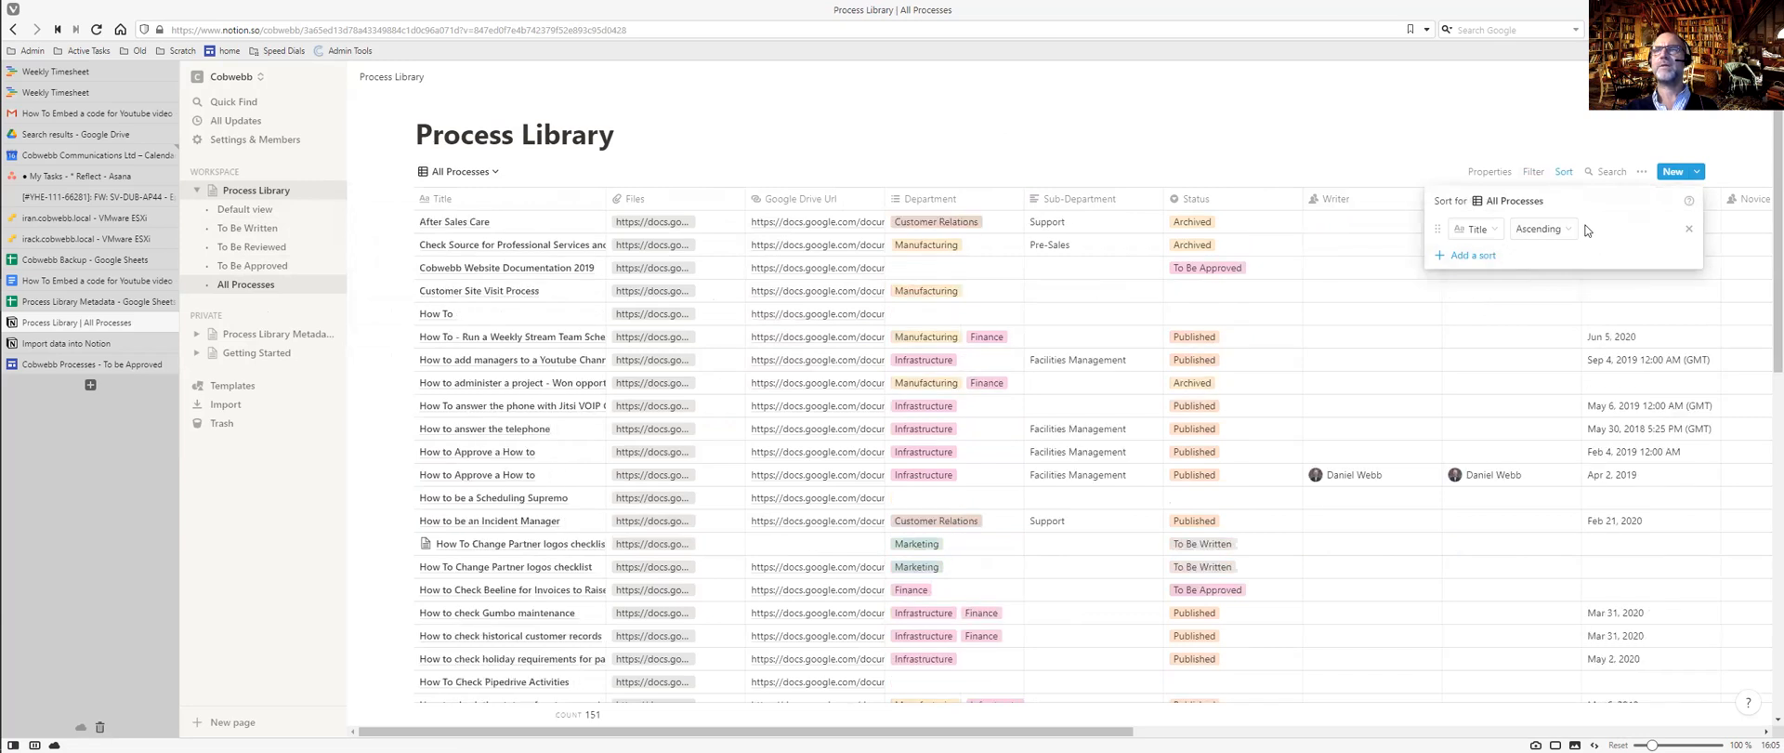
pyautogui.click(1289, 96)
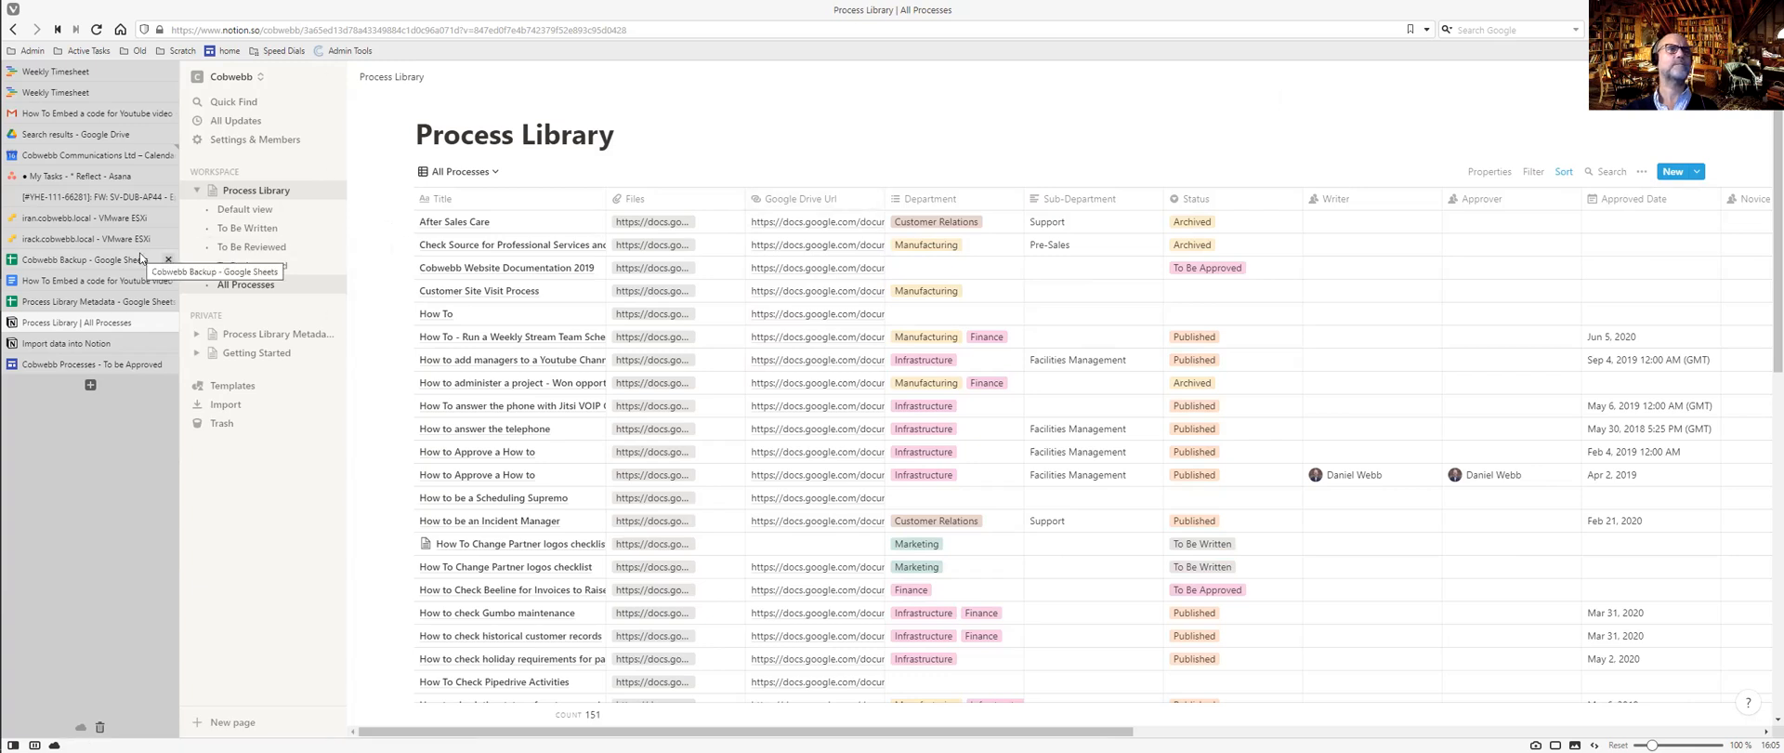
# Check the To Be Written and To Be Reviewed views and inspect the first entry's title.
pyautogui.click(263, 228)
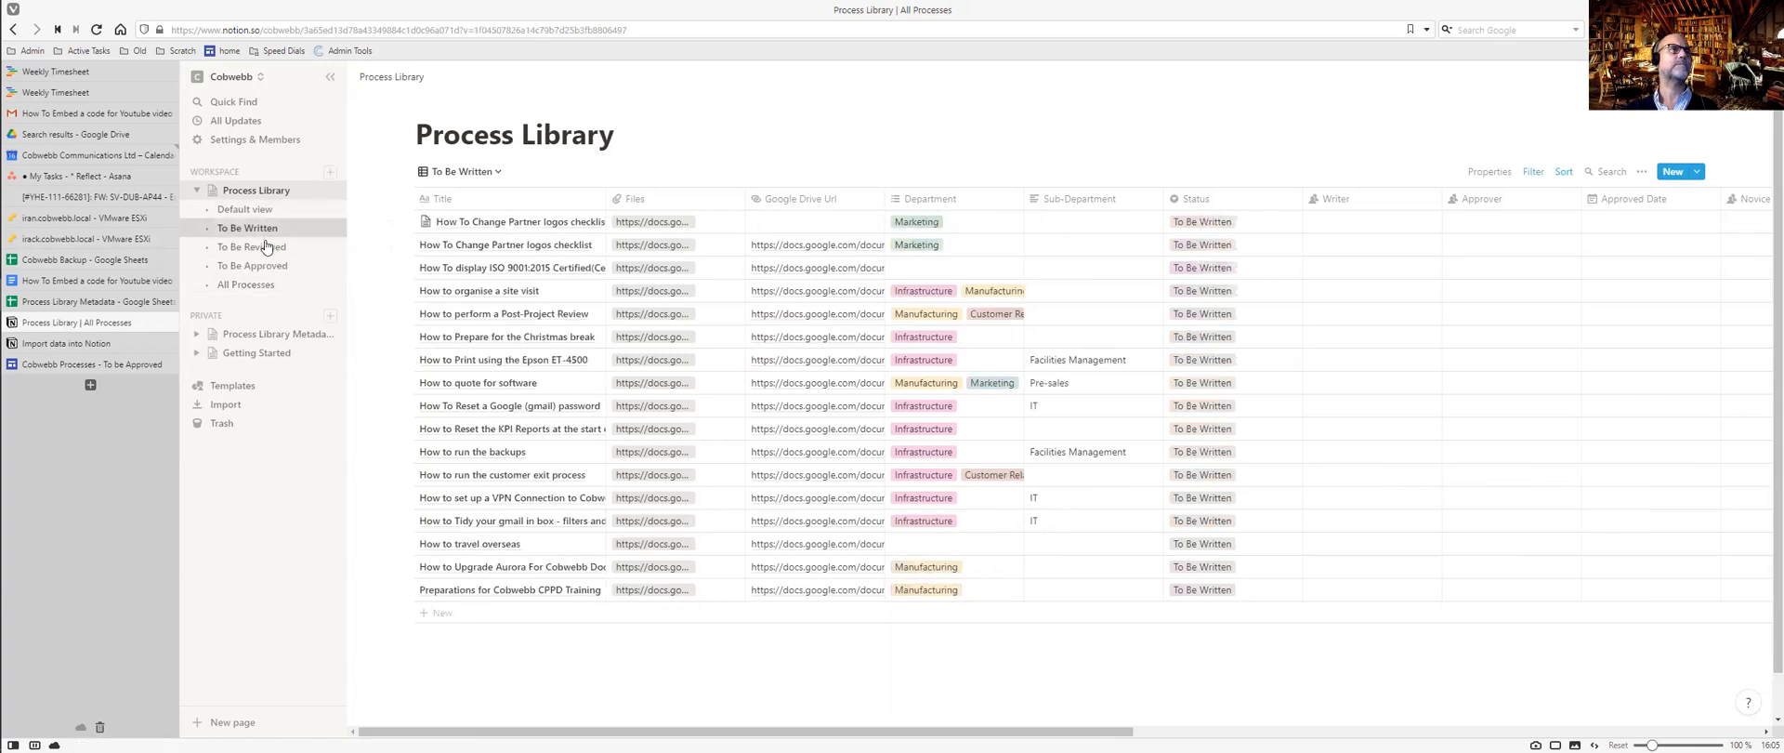
pyautogui.click(267, 247)
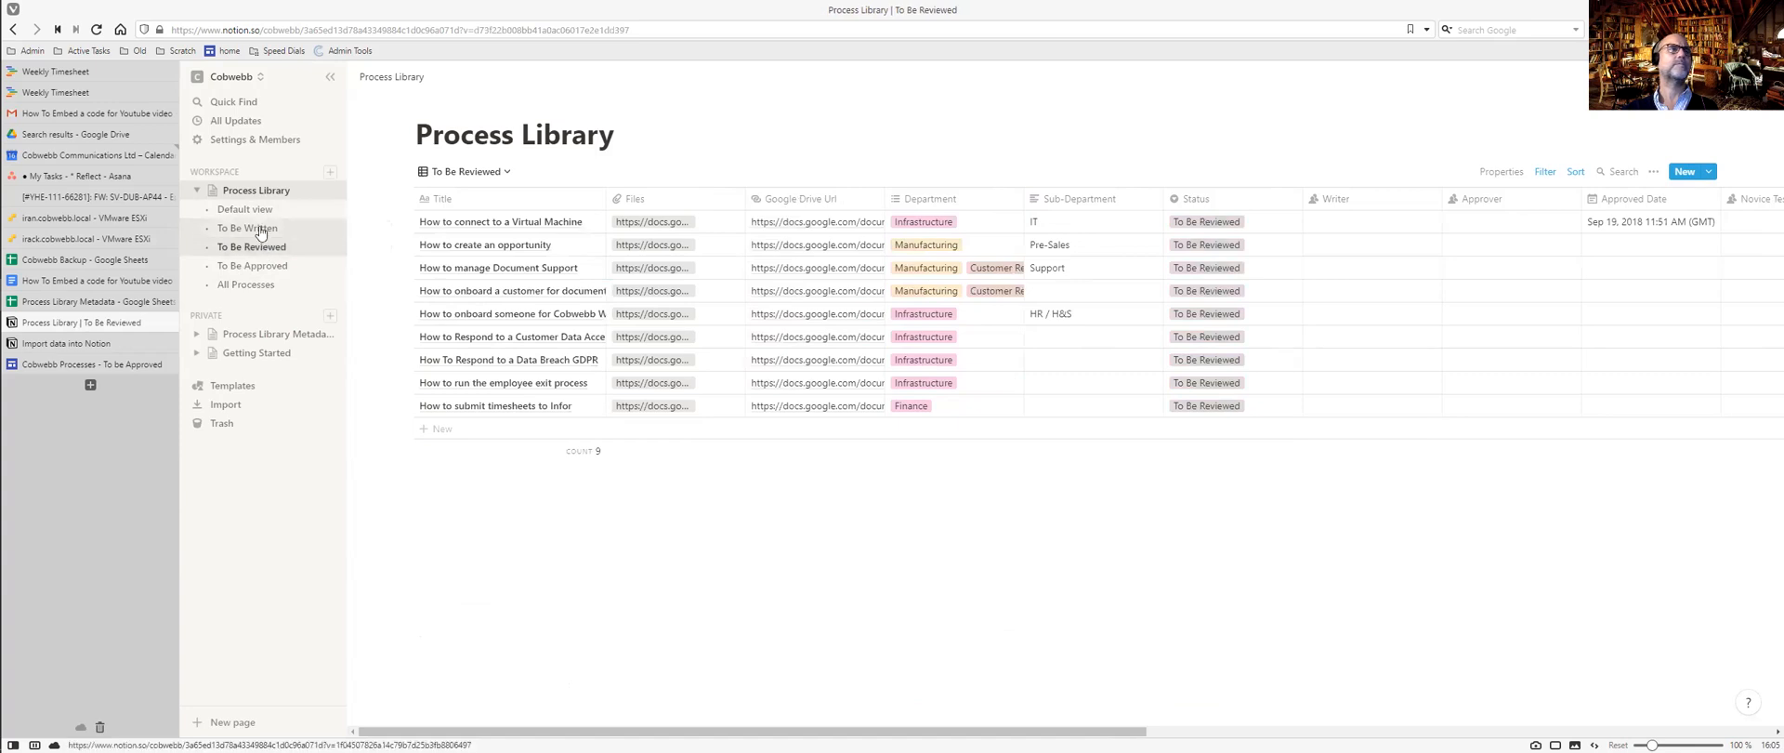
pyautogui.click(261, 229)
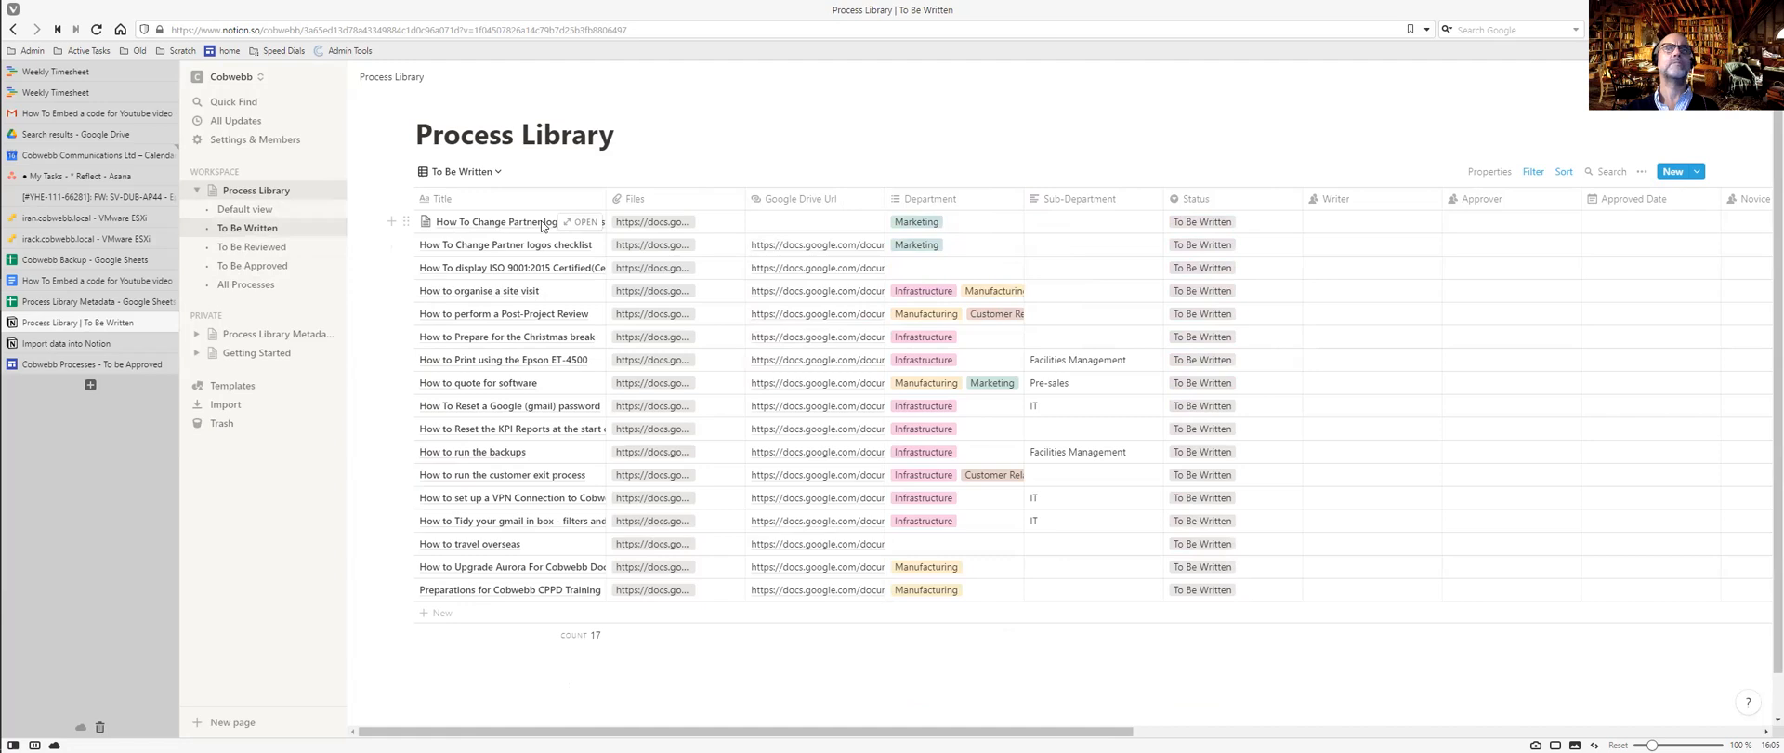
pyautogui.click(469, 221)
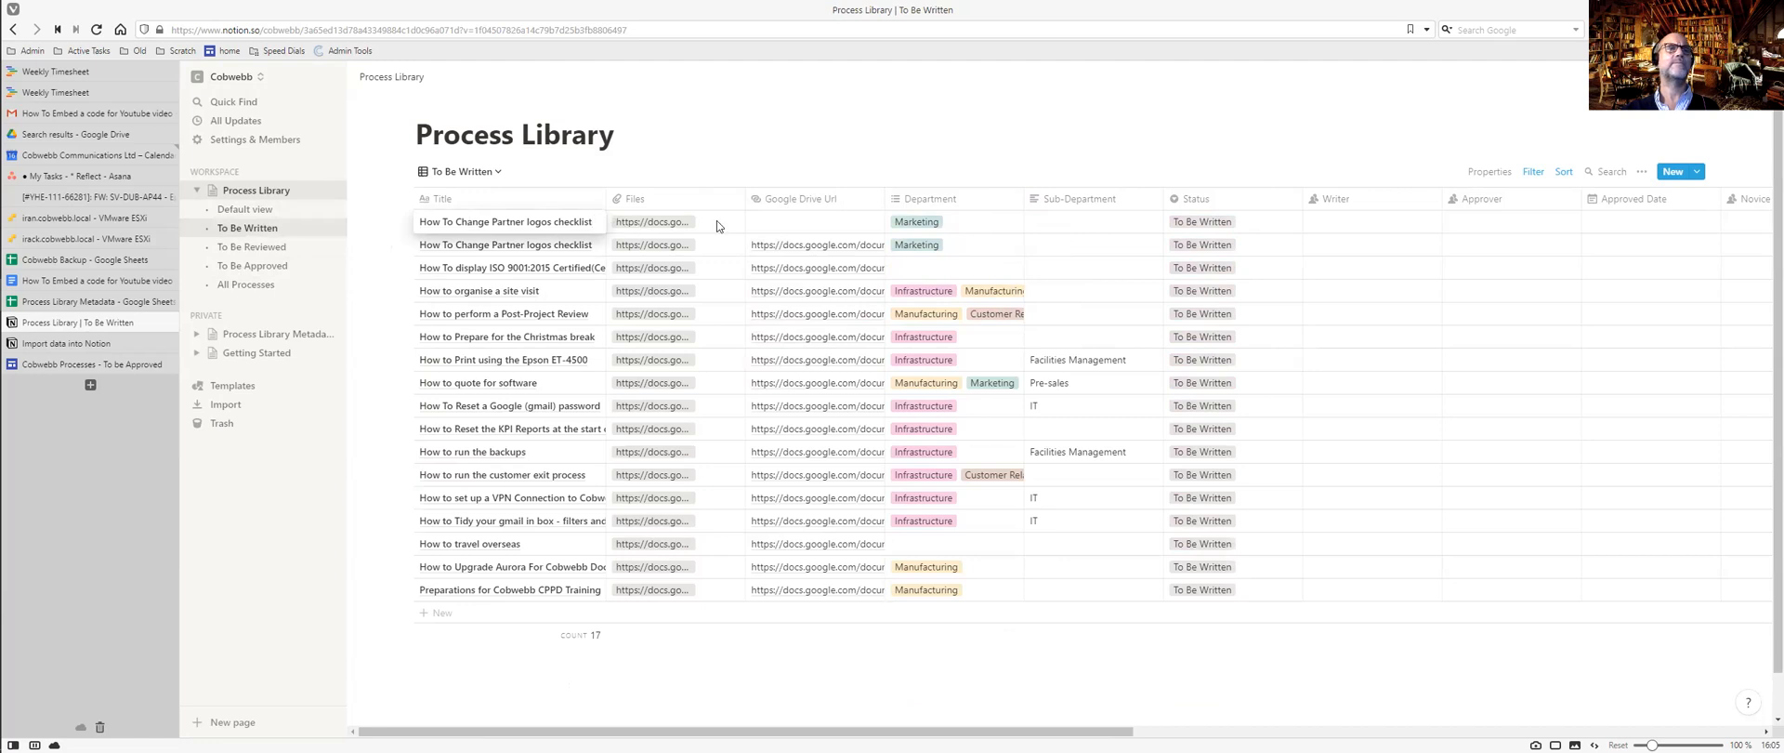
pyautogui.press('Escape')
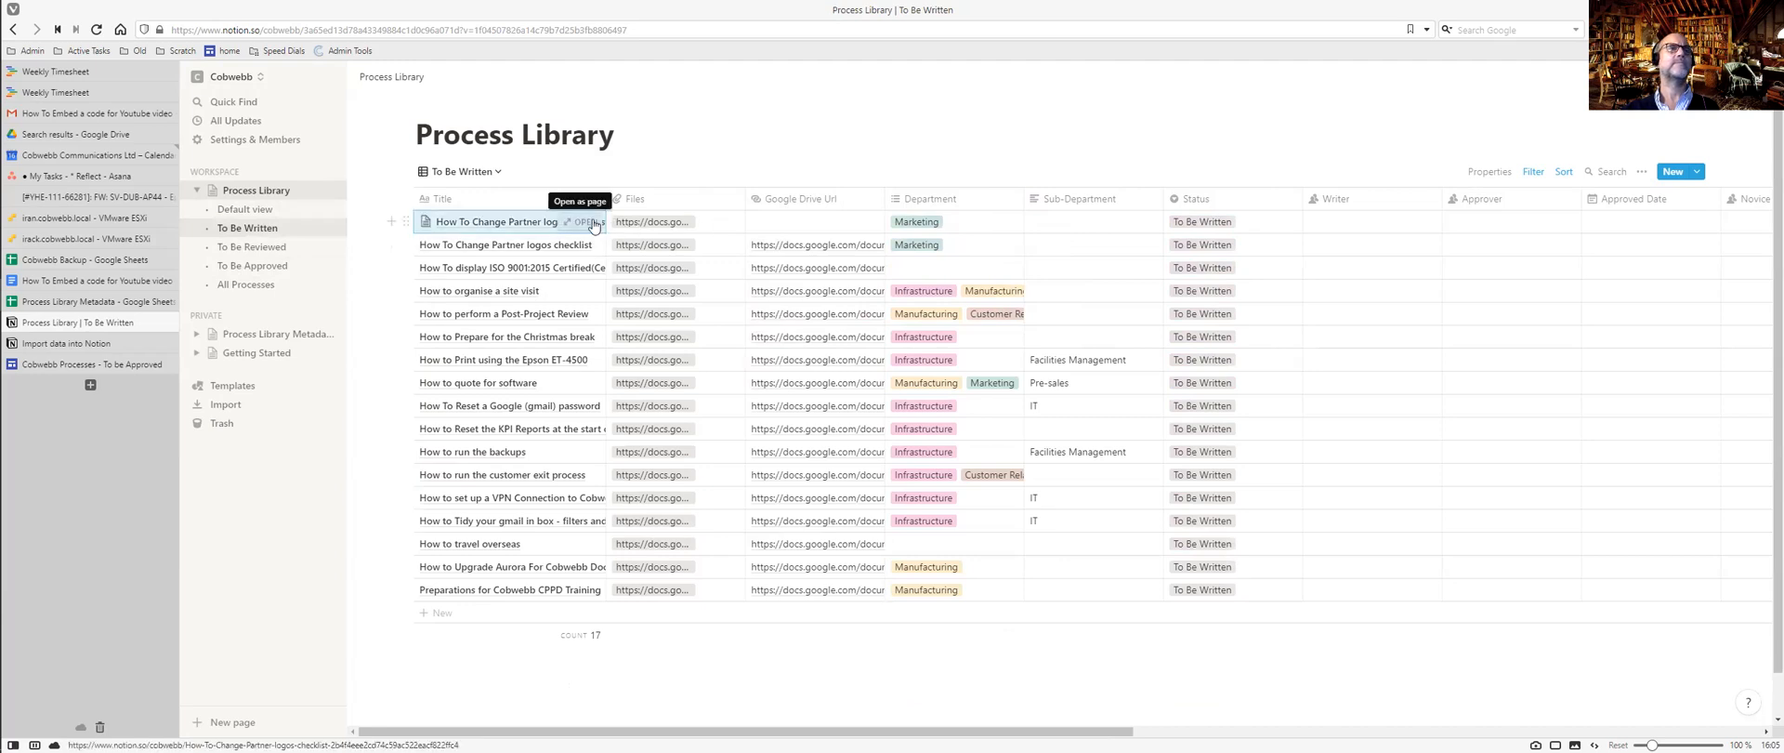
# Delete the duplicate 'How To Change Partner logos checklist' page.
pyautogui.click(592, 221)
pyautogui.click(1303, 128)
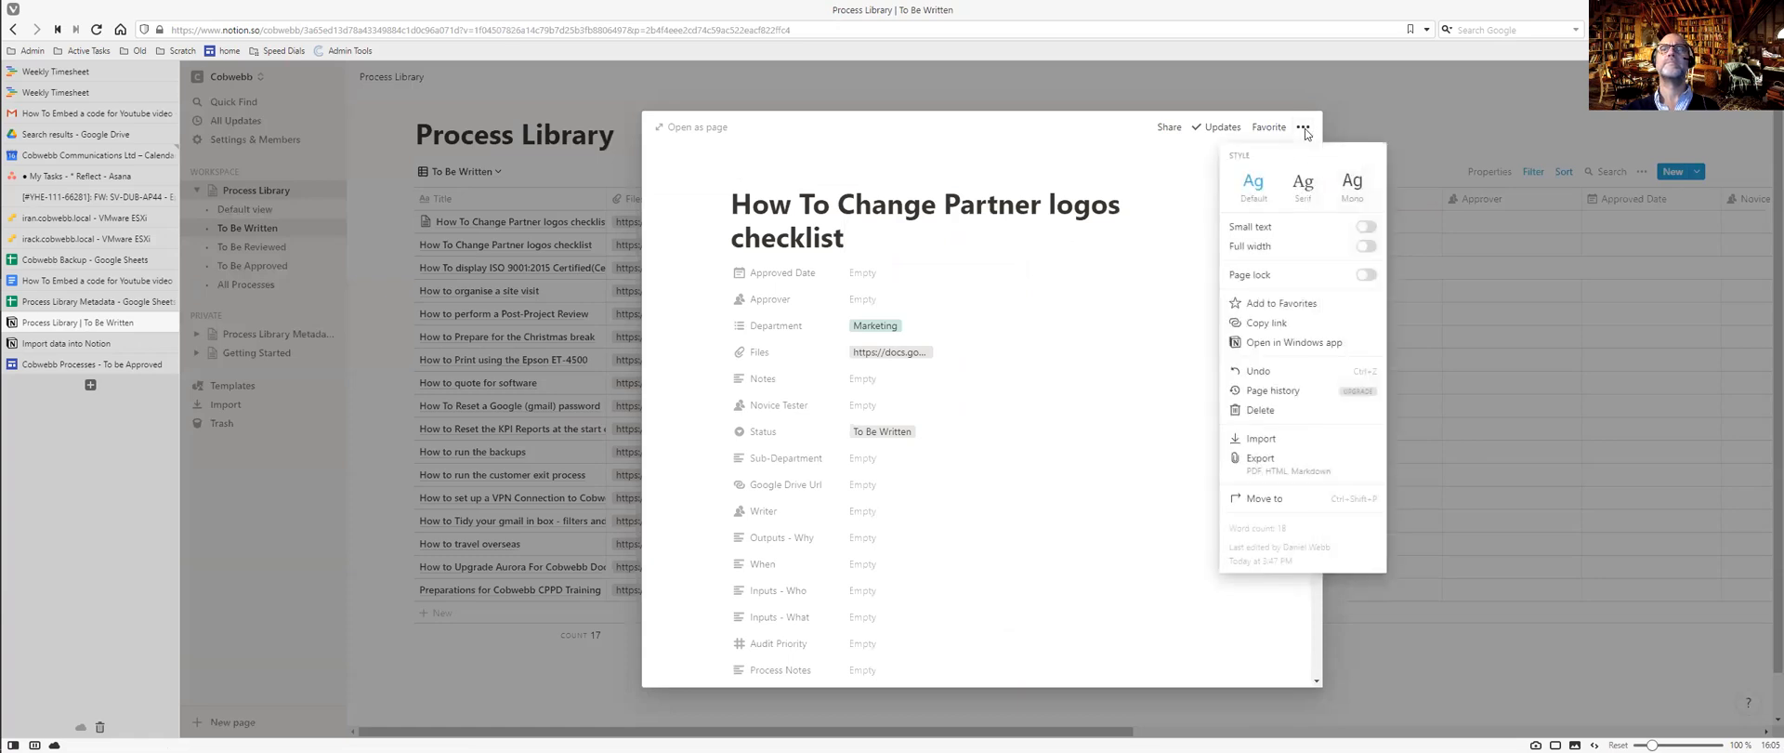
pyautogui.click(1261, 410)
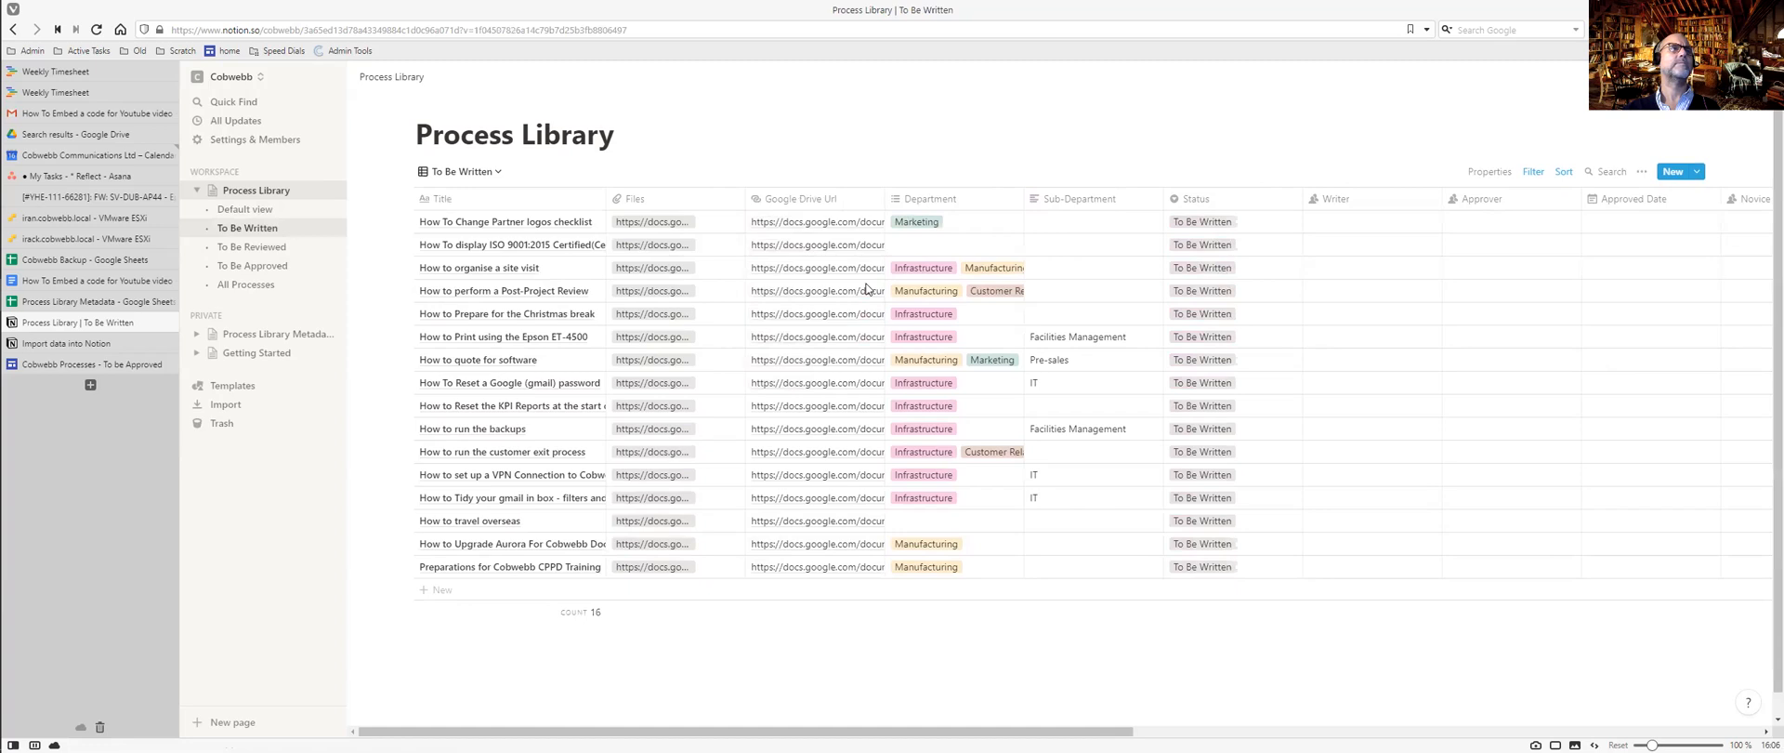
# Check the To Be Reviewed and To Be Approved views, then return to the full process list.
pyautogui.click(268, 250)
pyautogui.click(269, 265)
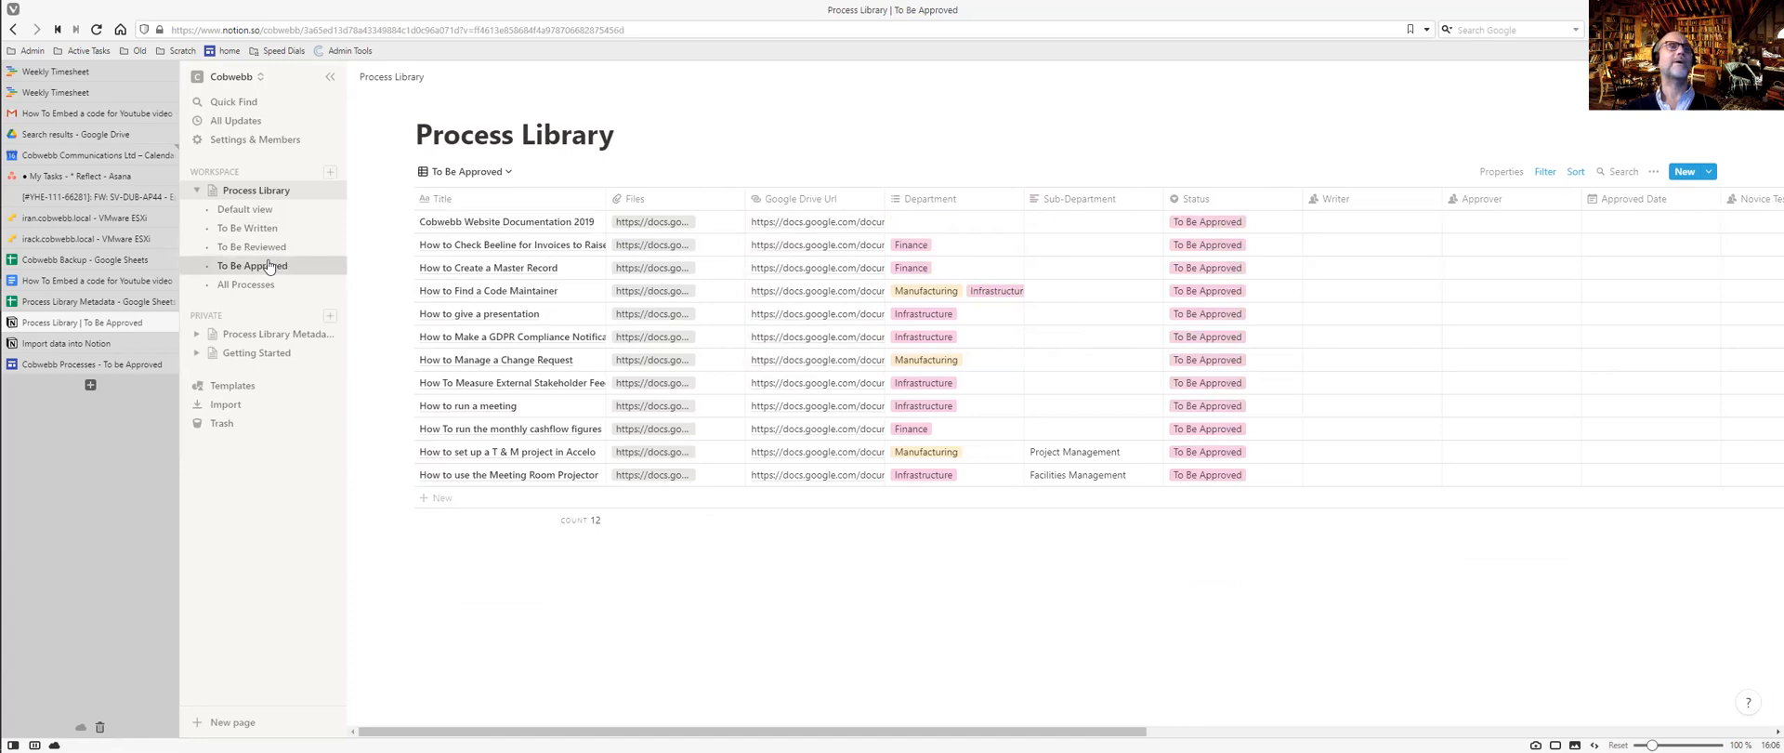
pyautogui.click(253, 229)
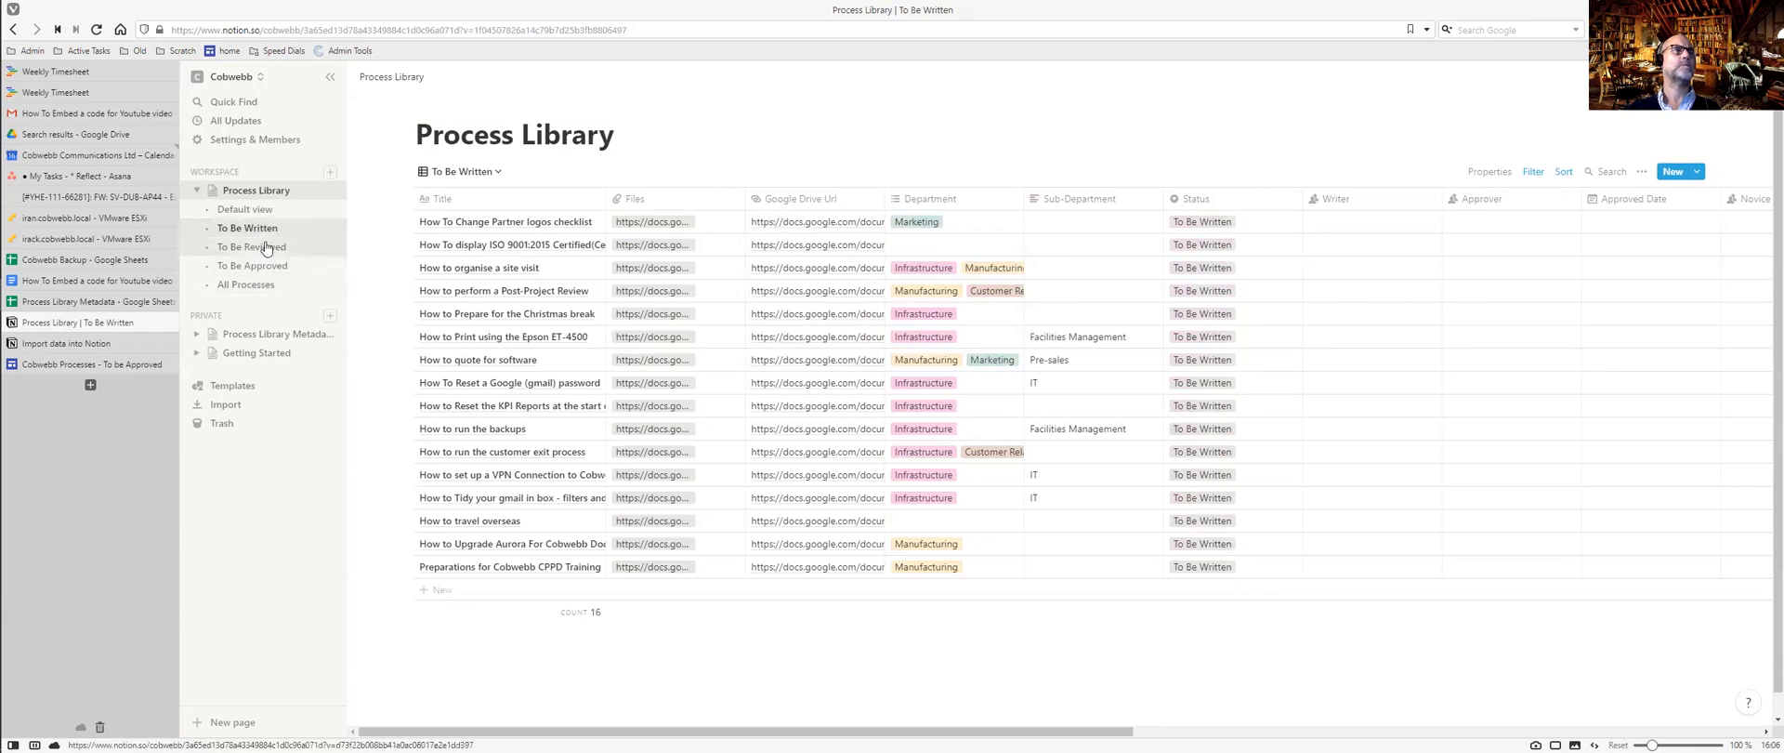
pyautogui.click(262, 212)
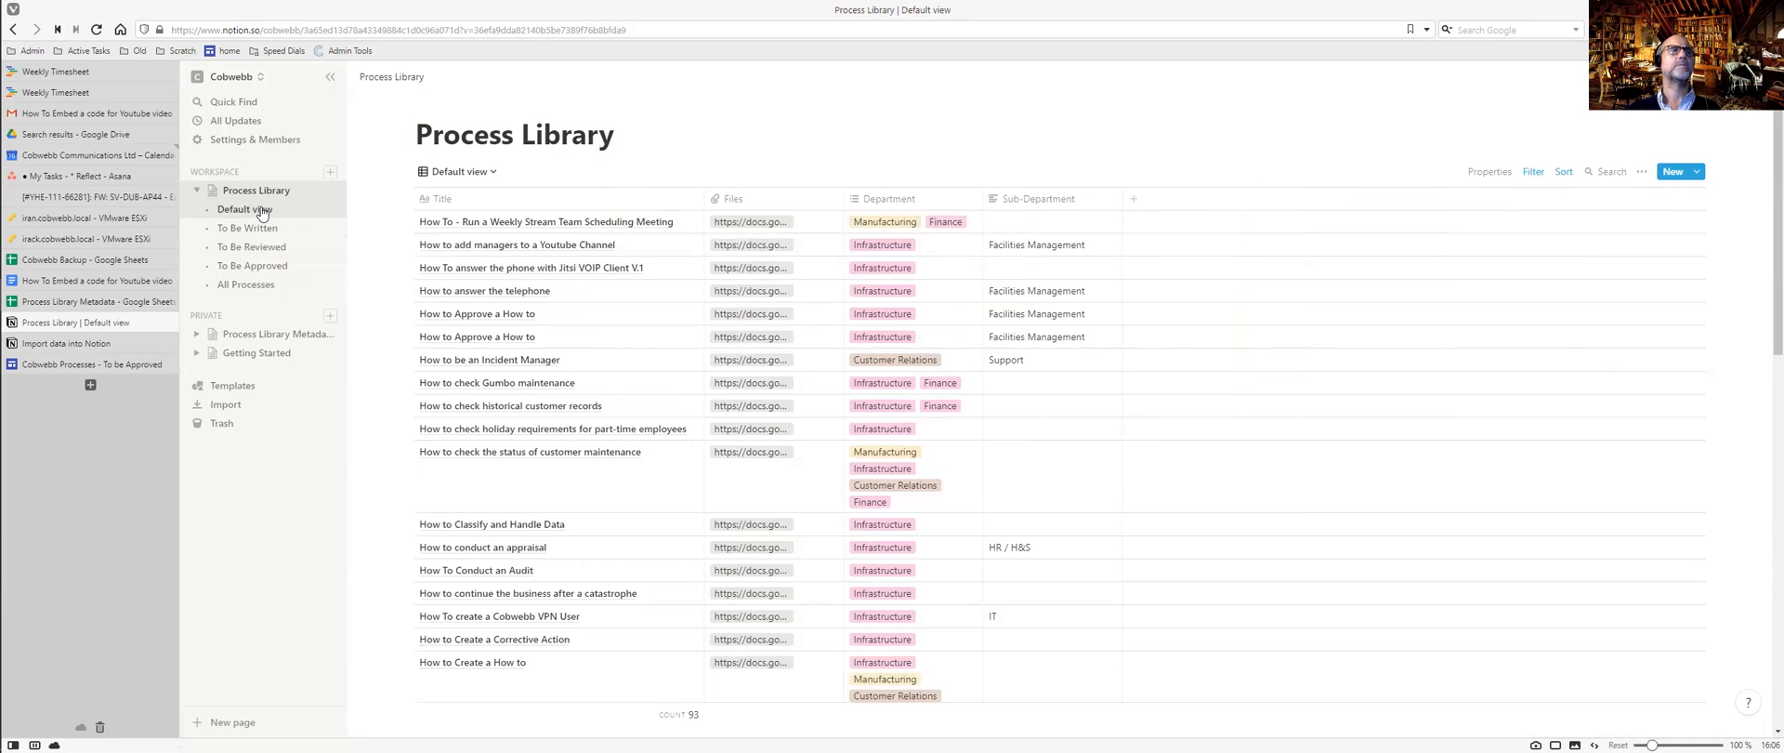
# Retitle the first process 'How To Run a Weekly Stream Team Scheduling Meeting', dropping the dash.
pyautogui.click(487, 223)
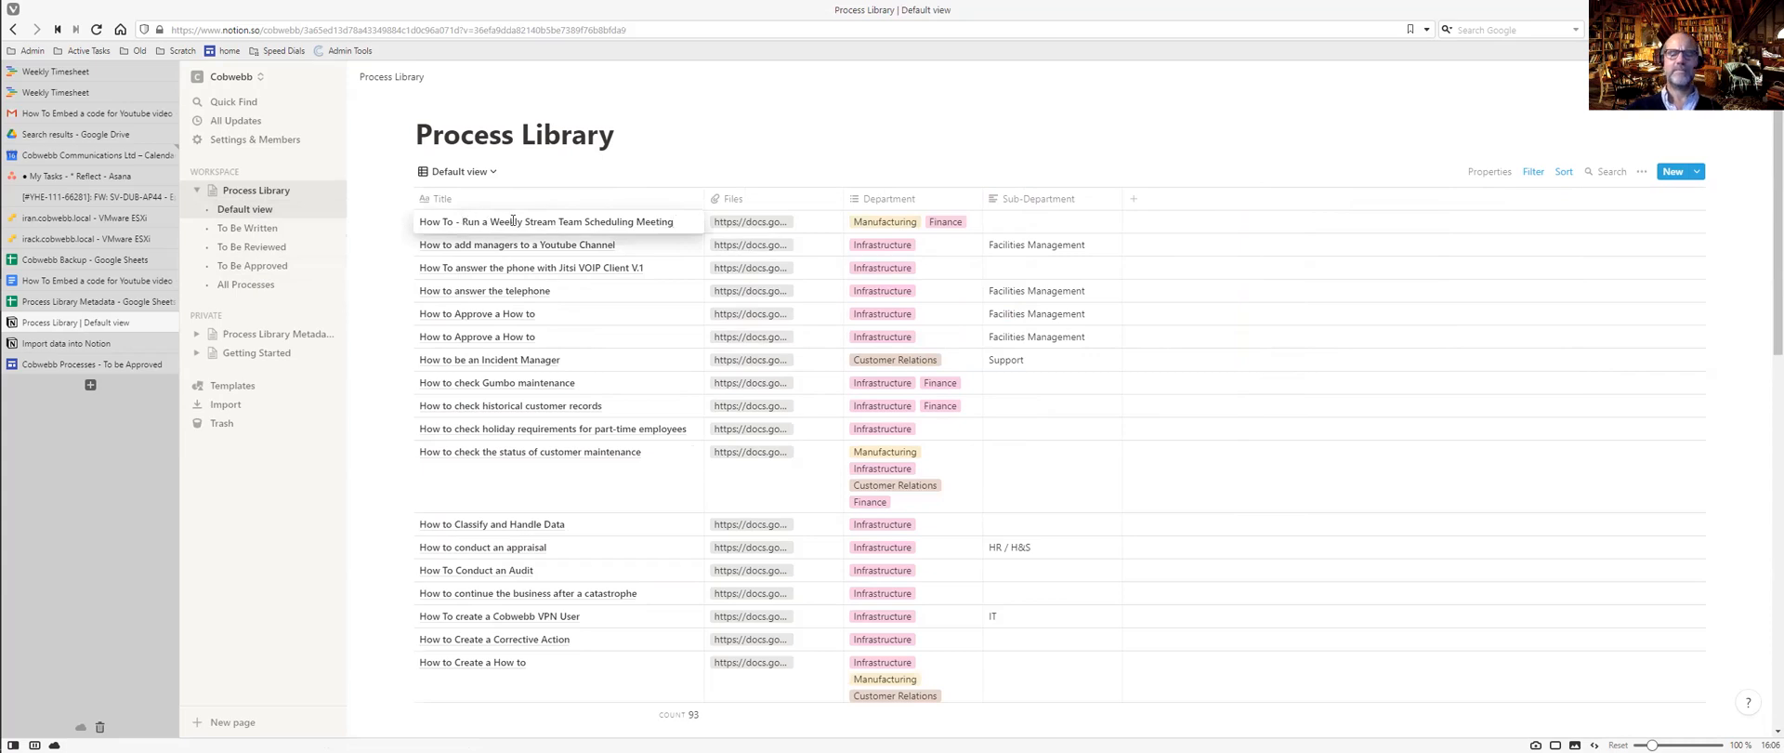
pyautogui.press('BackSpace')
pyautogui.press('BackSpace')
pyautogui.press('Return')
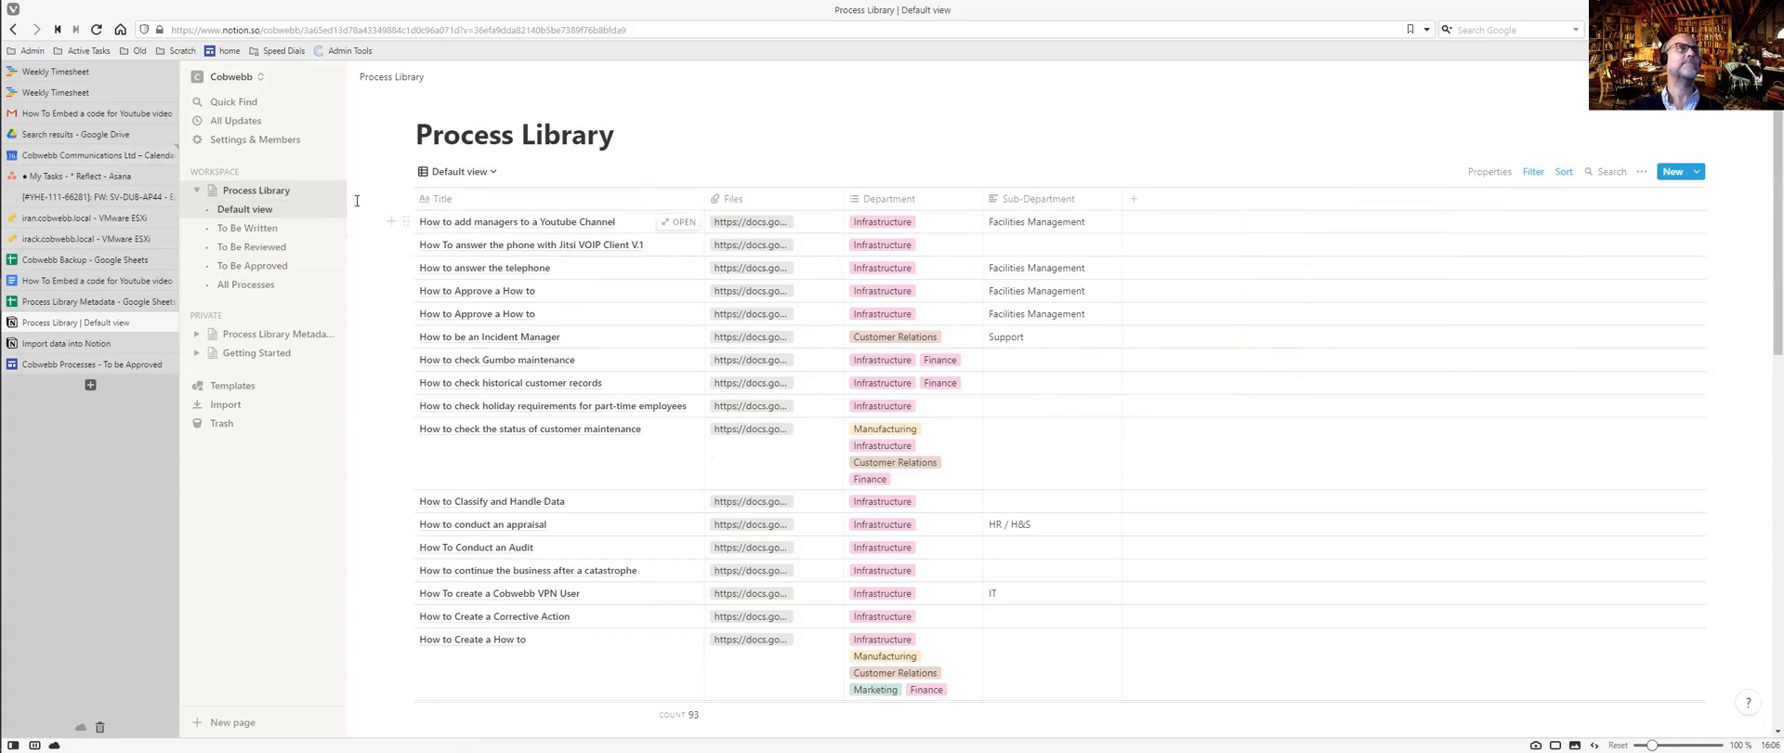
# In Google Drive, clear the old word 'approve' from the search box.
pyautogui.click(102, 134)
pyautogui.moveTo(496, 84); pyautogui.dragTo(436, 85)
pyautogui.press('BackSpace')
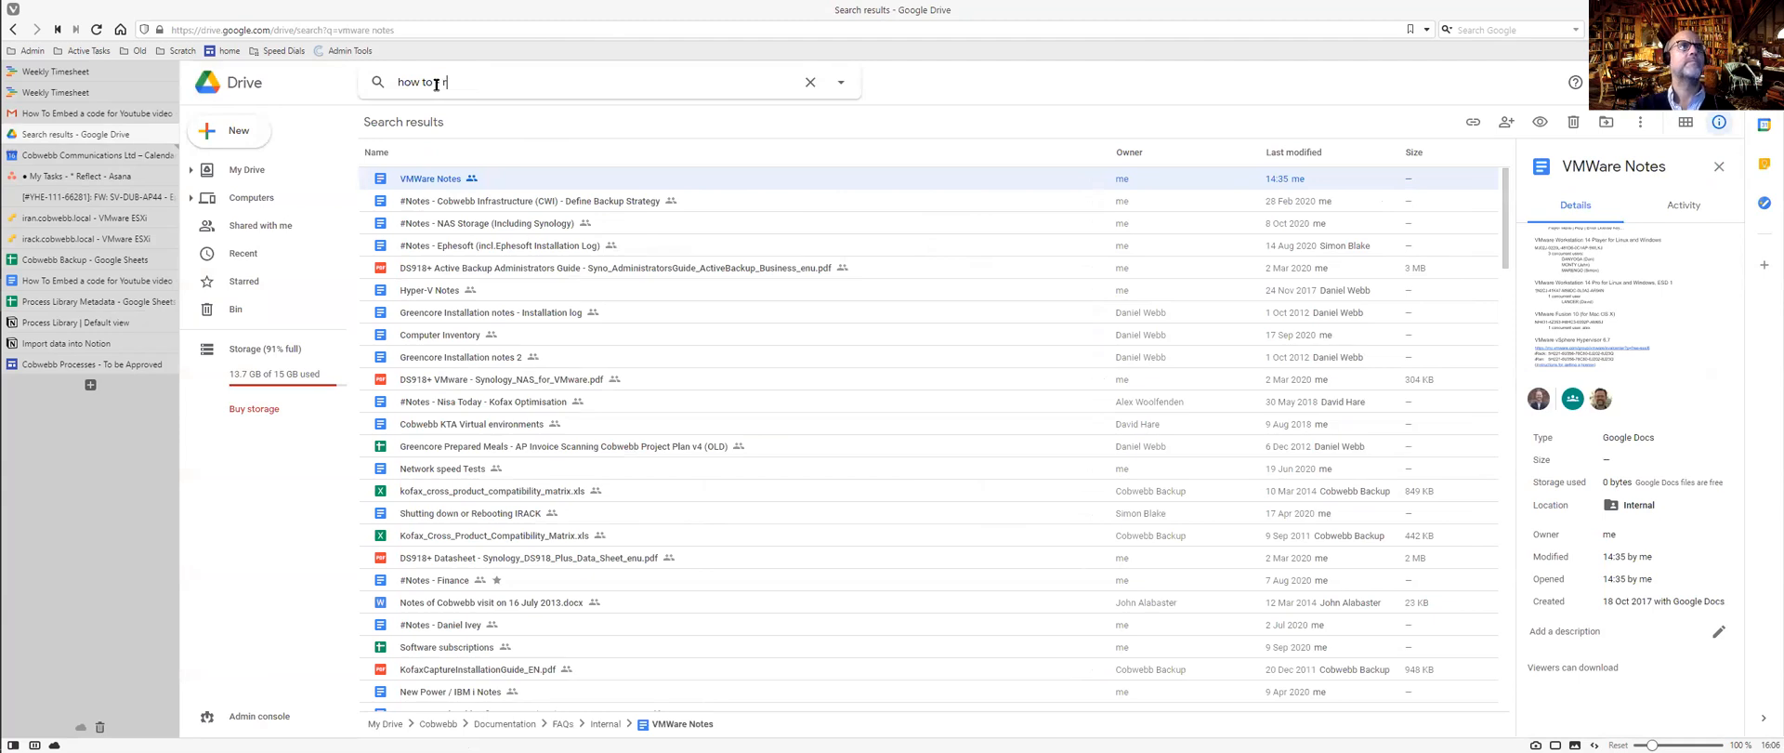
# Search Google Drive for 'how to - run', then go back to the Notion Process Library.
pyautogui.write('run')
pyautogui.press('Return')
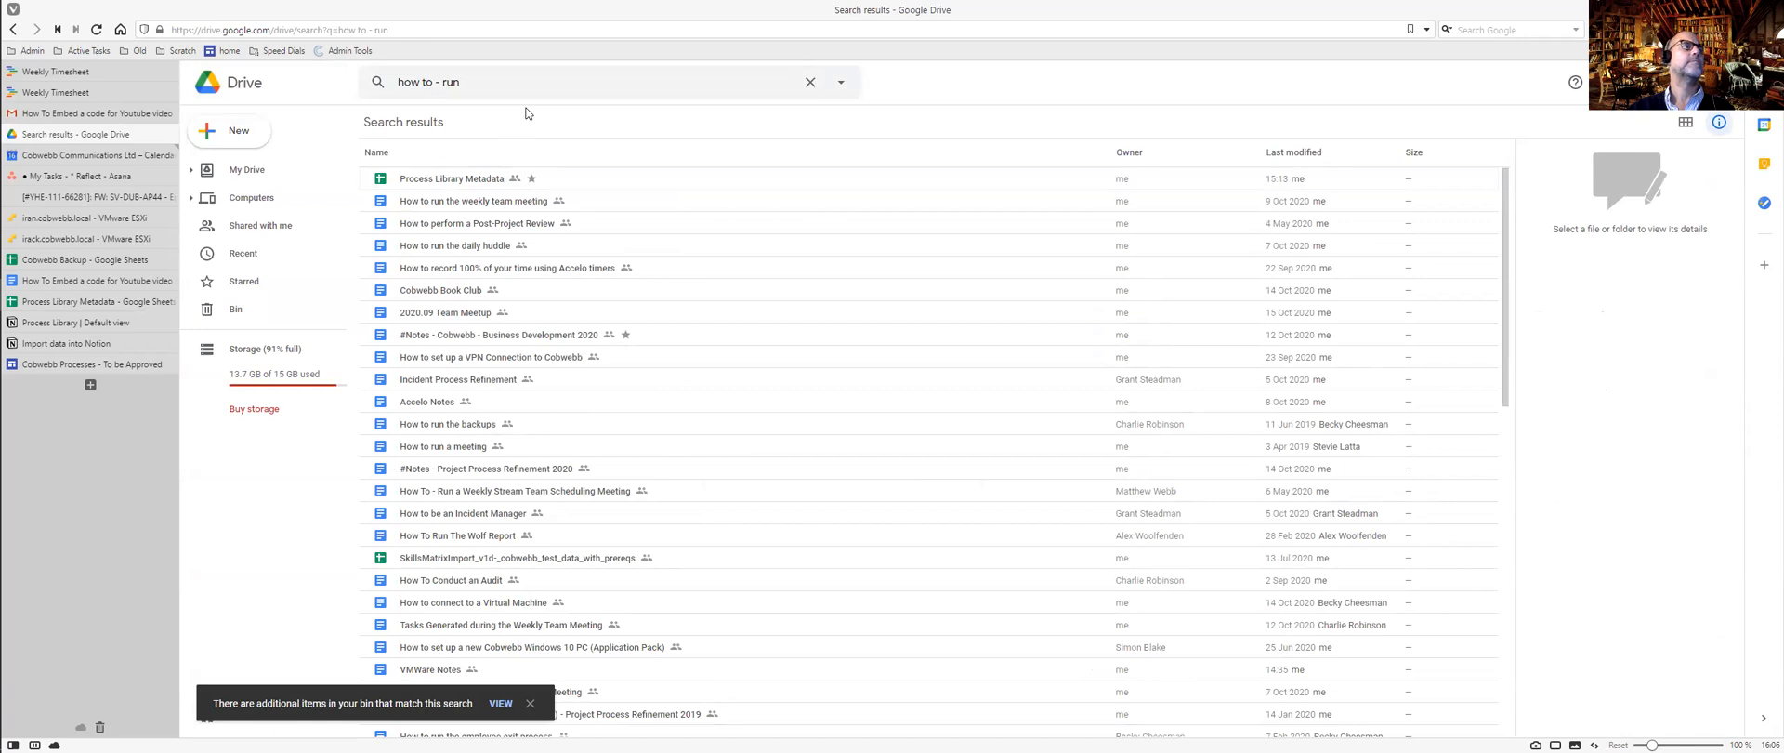
pyautogui.hotkey('ctrl', 'Tab')
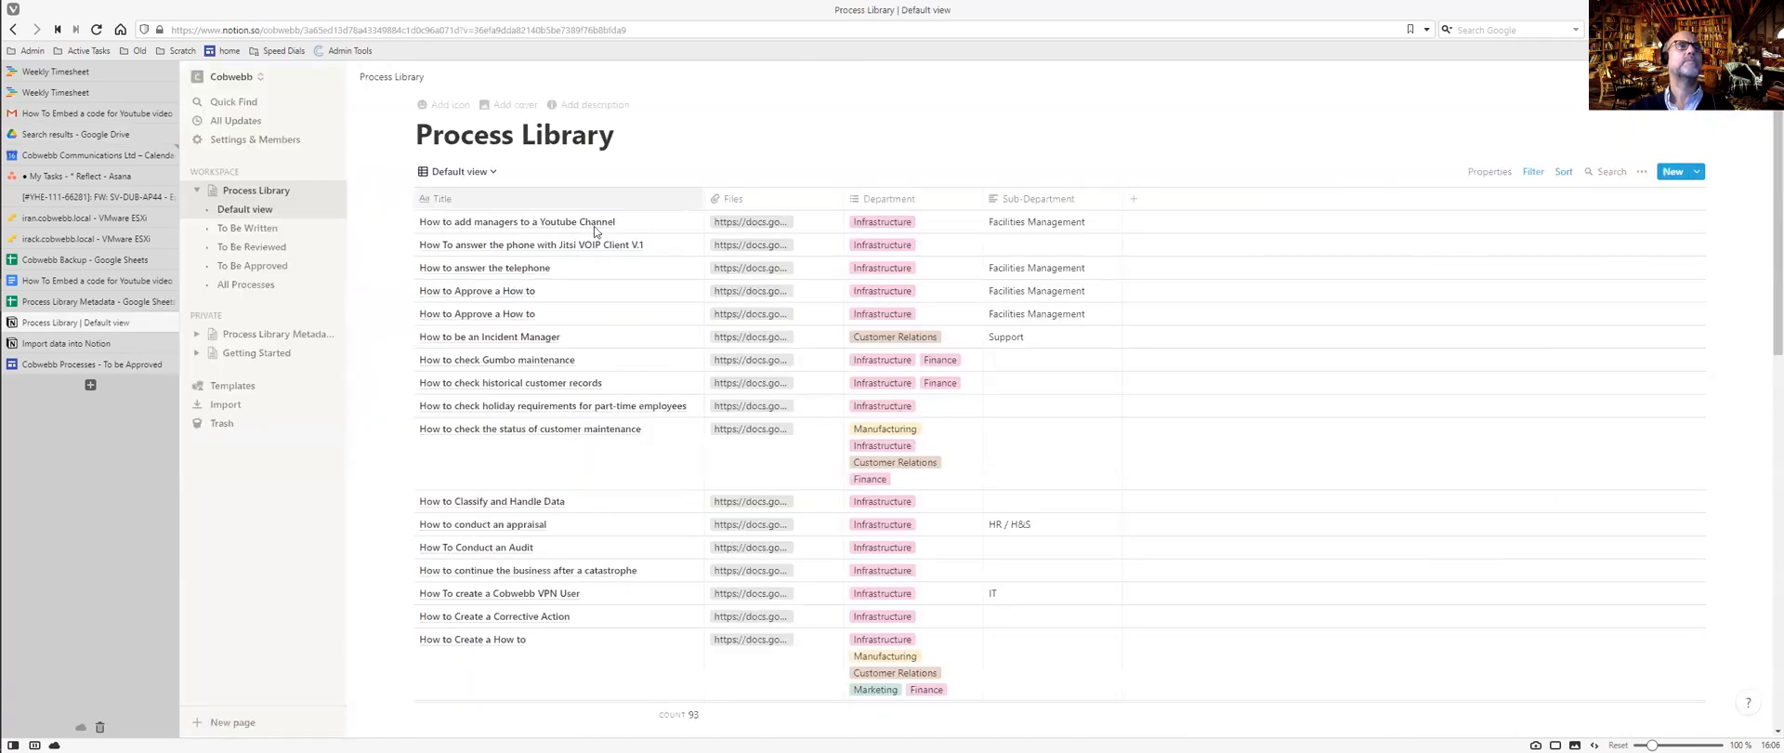
# Open the Google Doc linked in the Weekly Stream Team Scheduling Meeting row's Files cell.
pyautogui.scroll(-15, 588, 306)
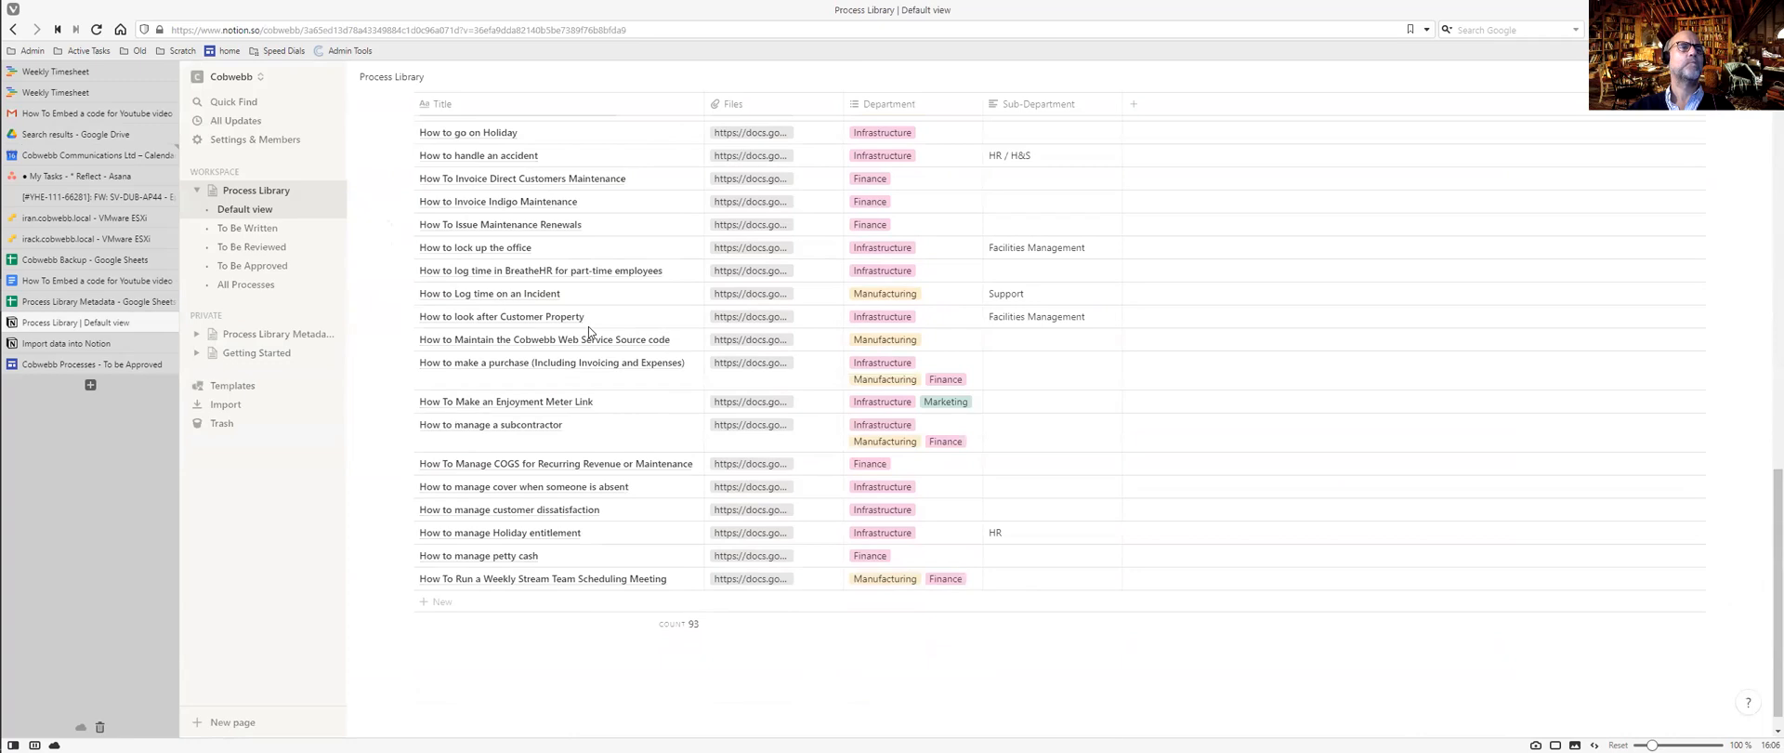
pyautogui.scroll(-3, 588, 327)
pyautogui.scroll(-5, 588, 330)
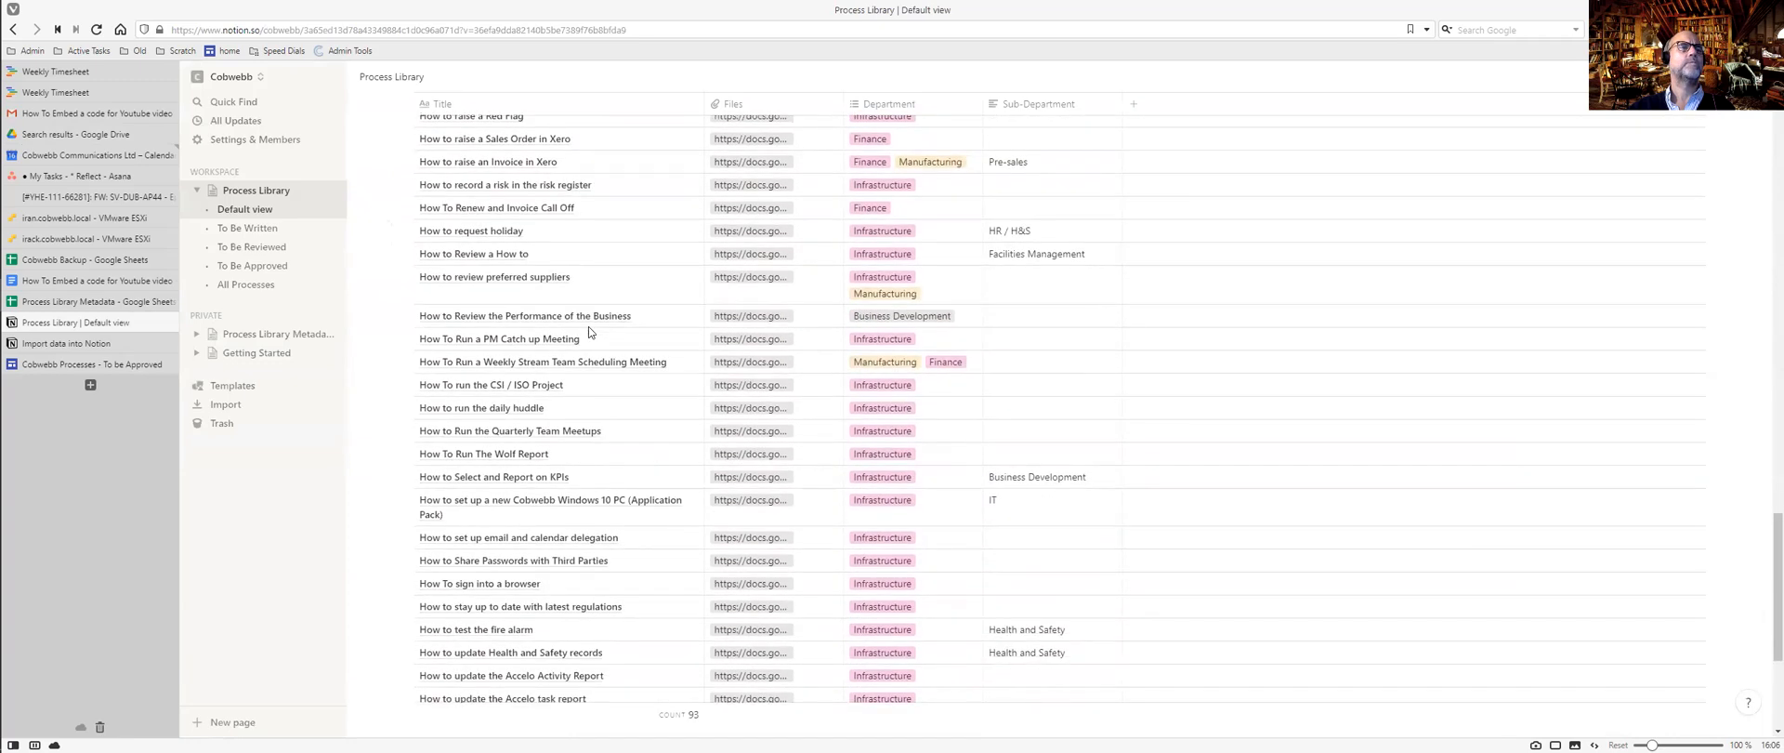
pyautogui.click(760, 365)
pyautogui.click(761, 366)
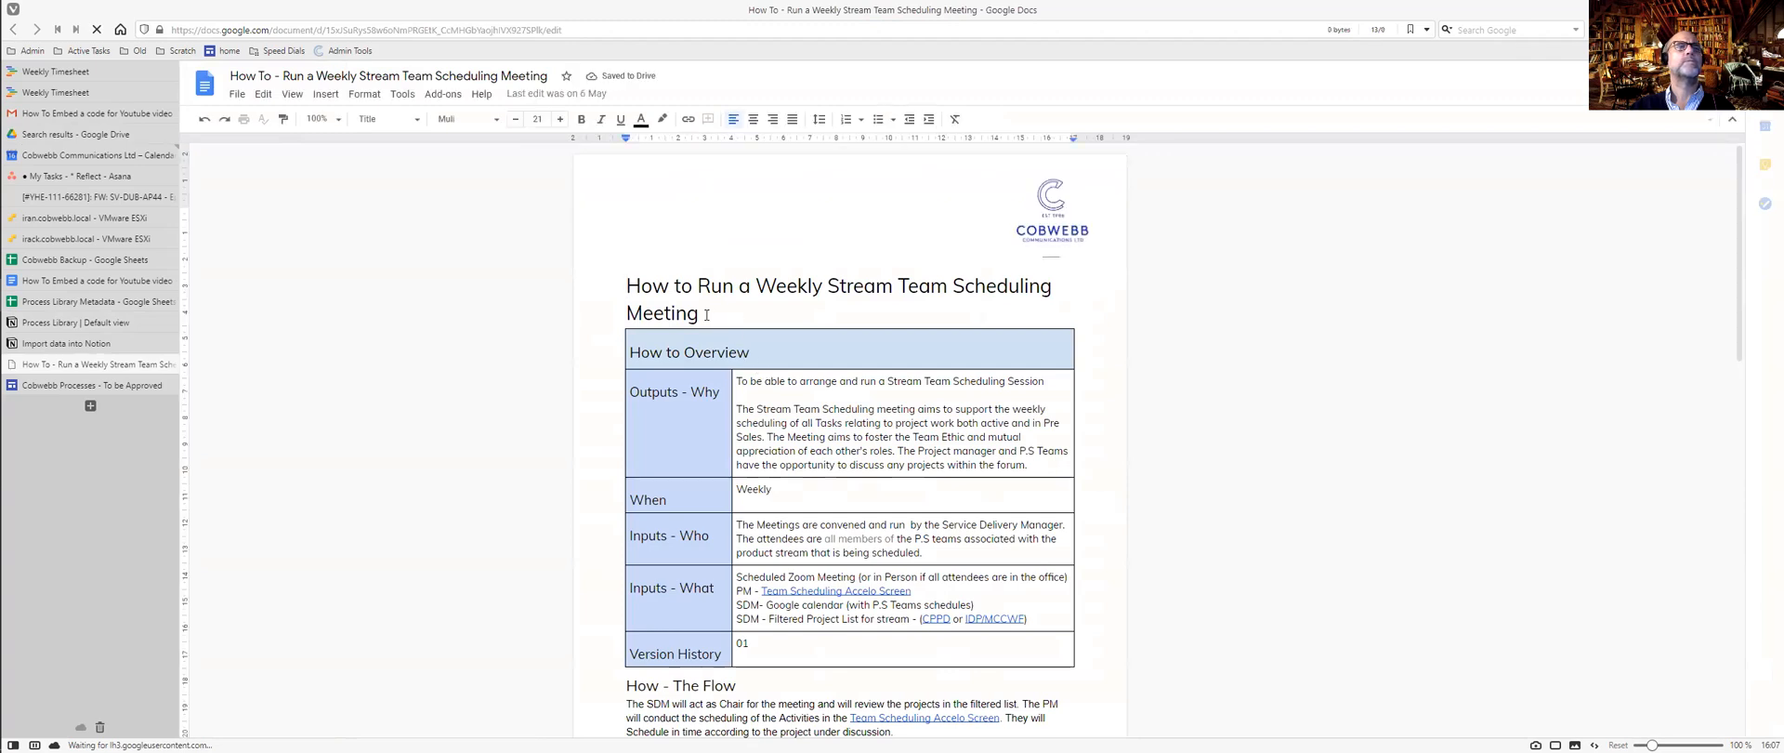
# Rename the Google Doc to its heading, 'How to Run a Weekly Stream Team Scheduling Meeting'.
pyautogui.tripleClick(629, 284)
pyautogui.hotkey('ctrl', 'c')
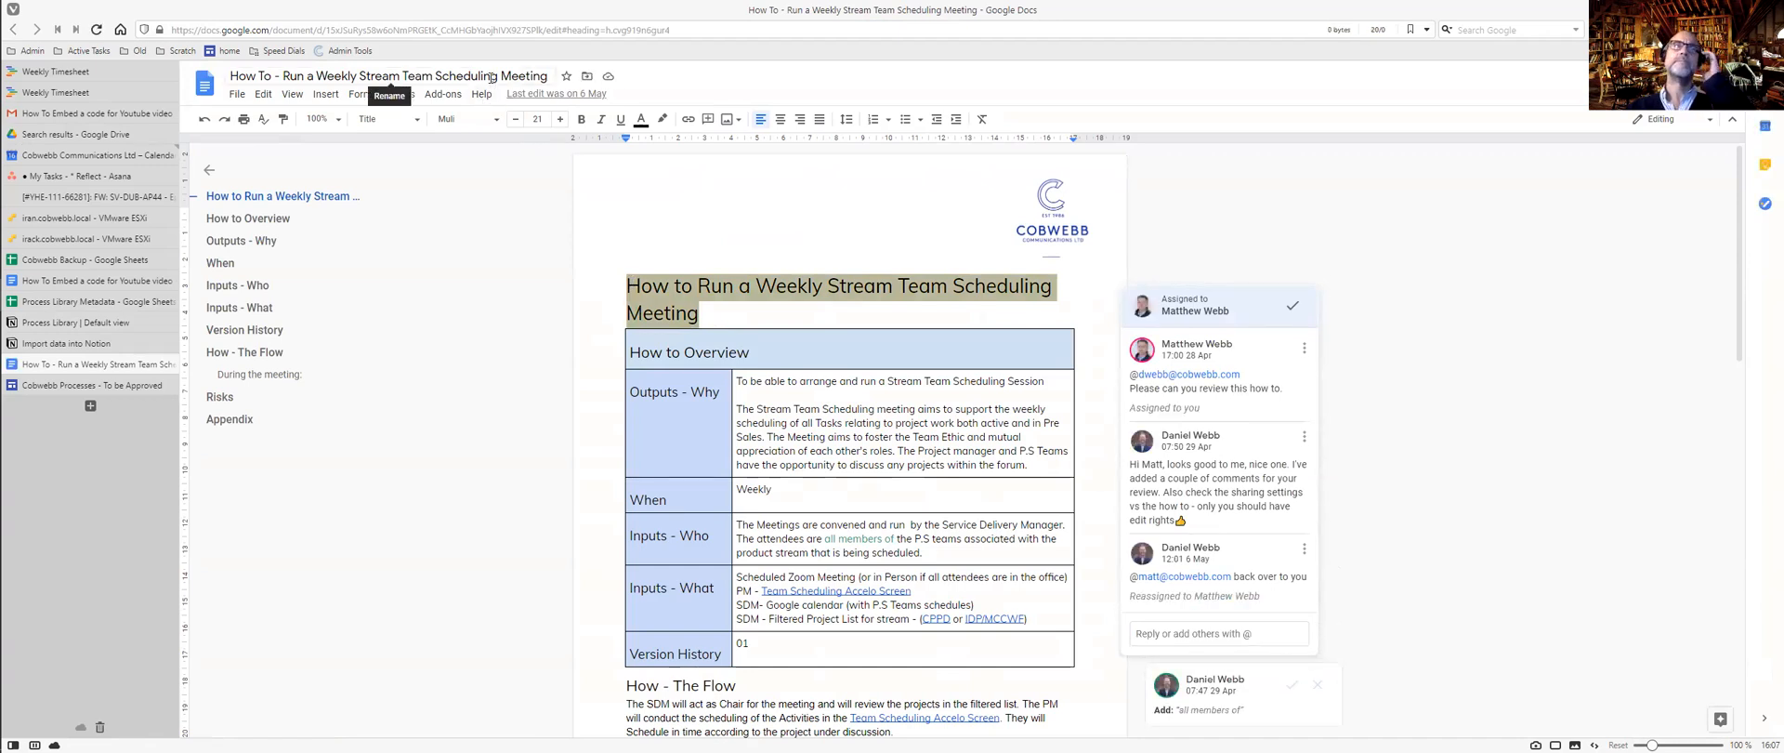
pyautogui.click(490, 77)
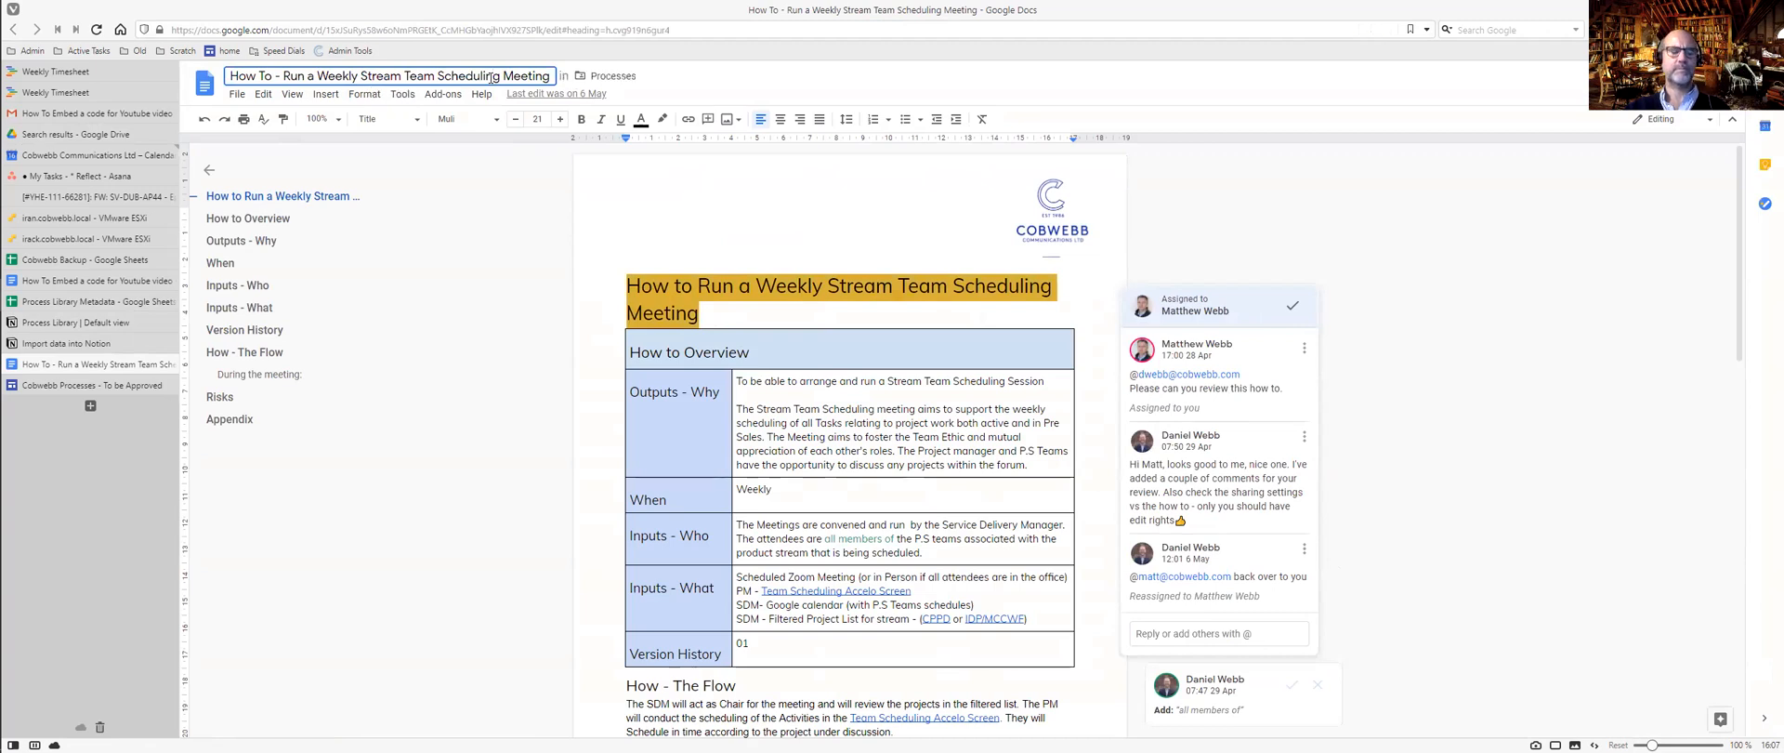
pyautogui.hotkey('ctrl', 'a')
pyautogui.hotkey('ctrl', 'v')
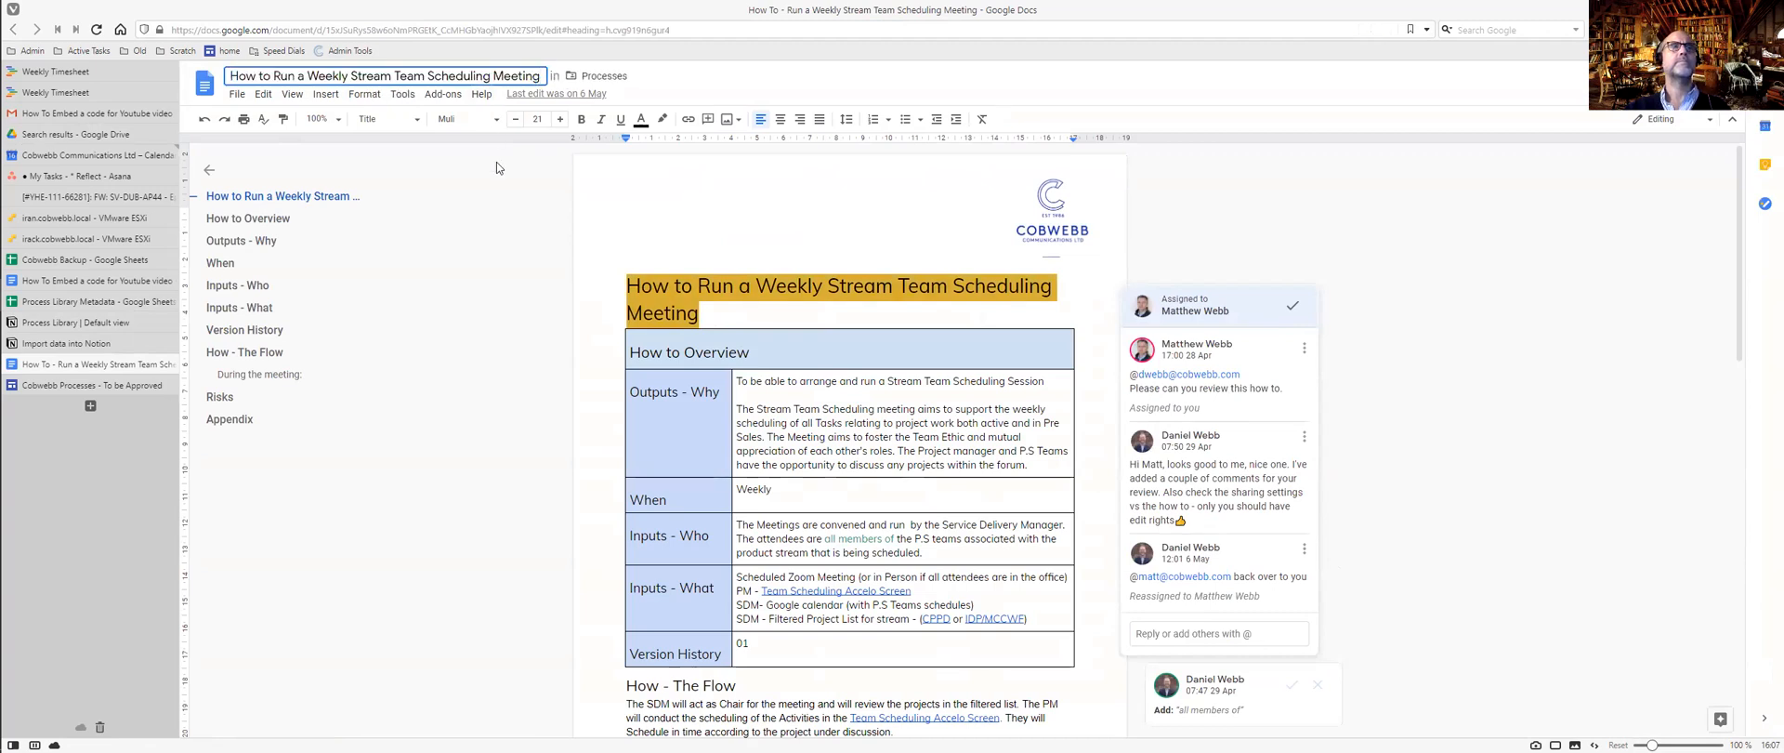
pyautogui.press('Return')
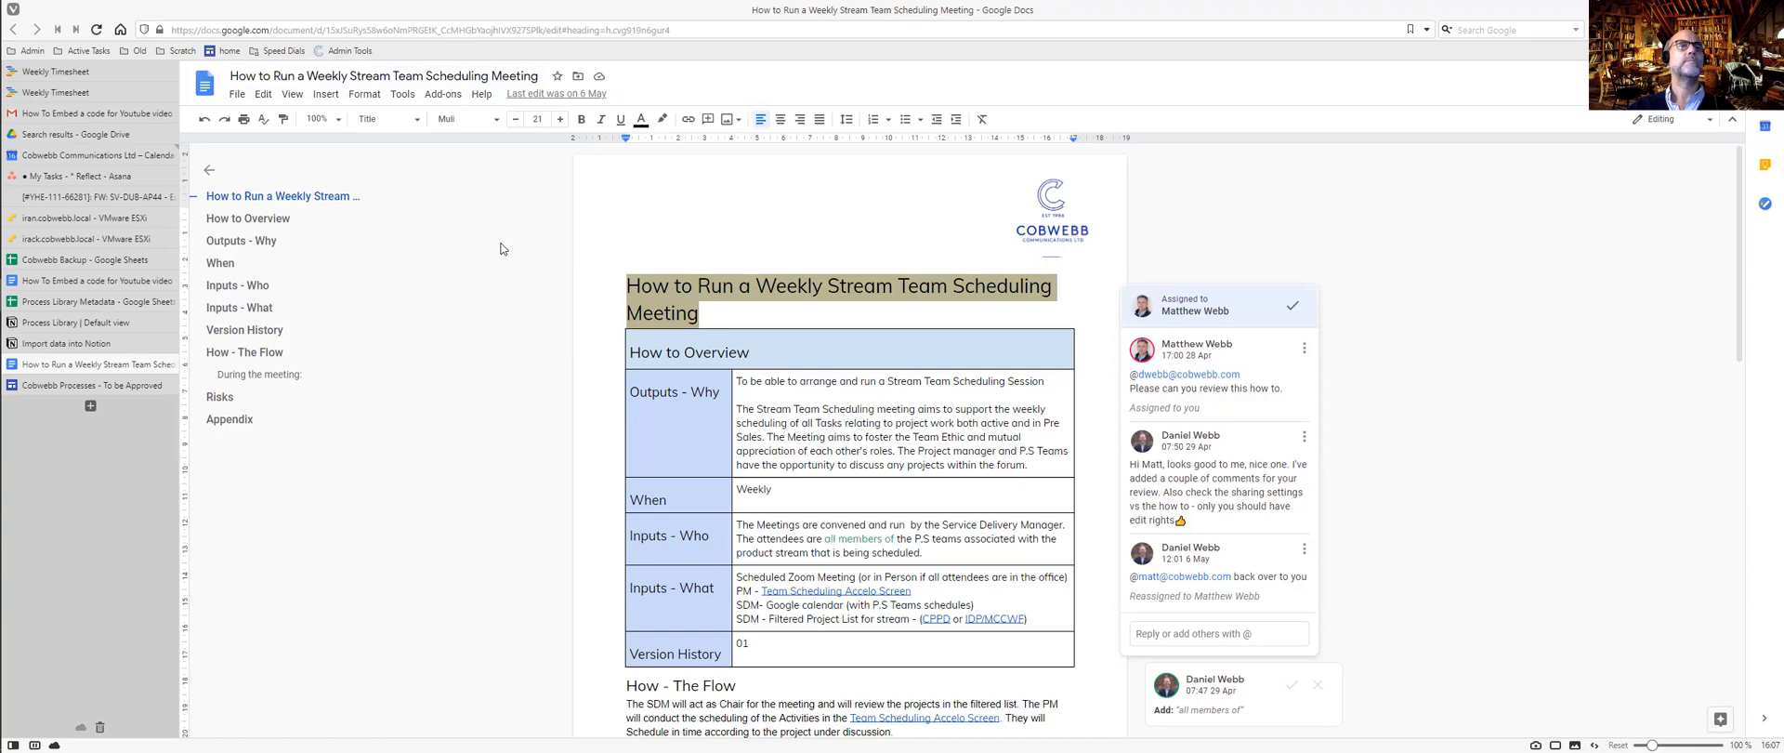
# Back in Notion, dismiss the file link popup and give the Process Library a city-at-night cover.
pyautogui.hotkey('ctrl', 'Tab')
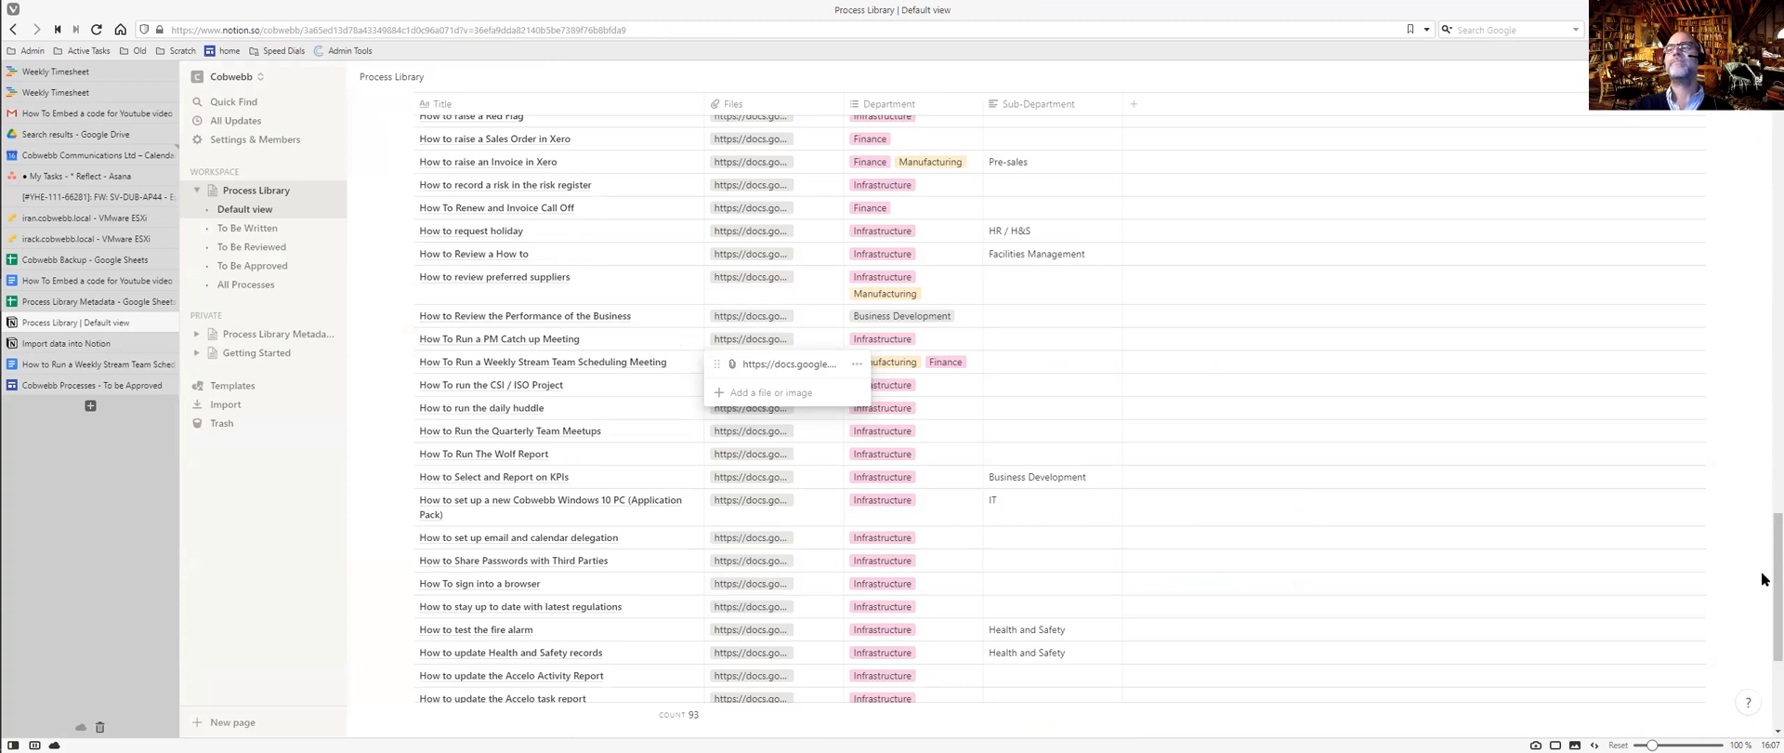
pyautogui.press('Escape')
pyautogui.moveTo(1764, 597); pyautogui.dragTo(1762, 160)
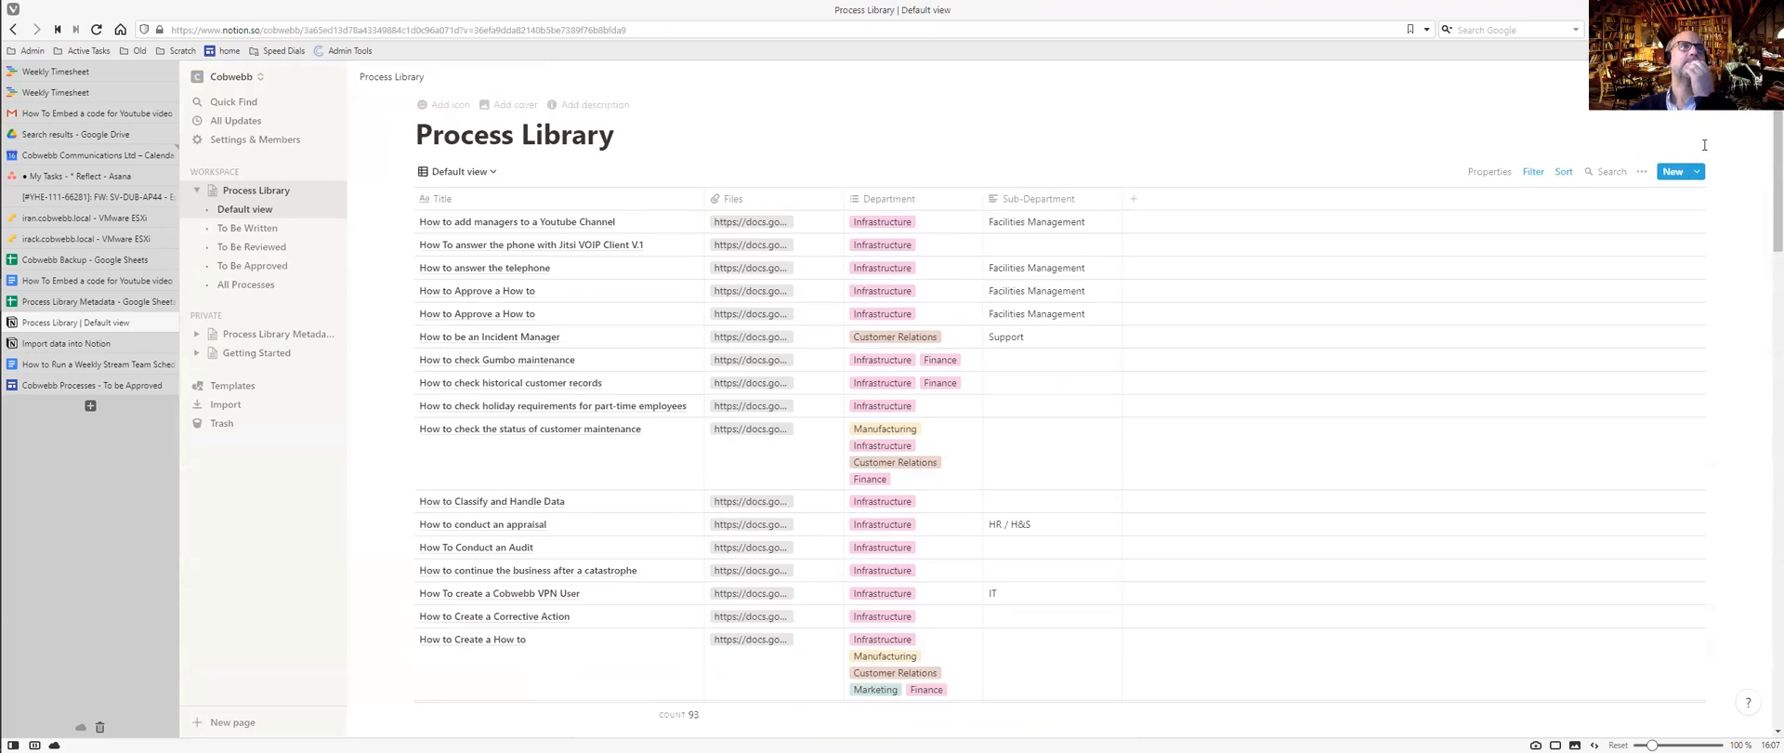
pyautogui.click(511, 105)
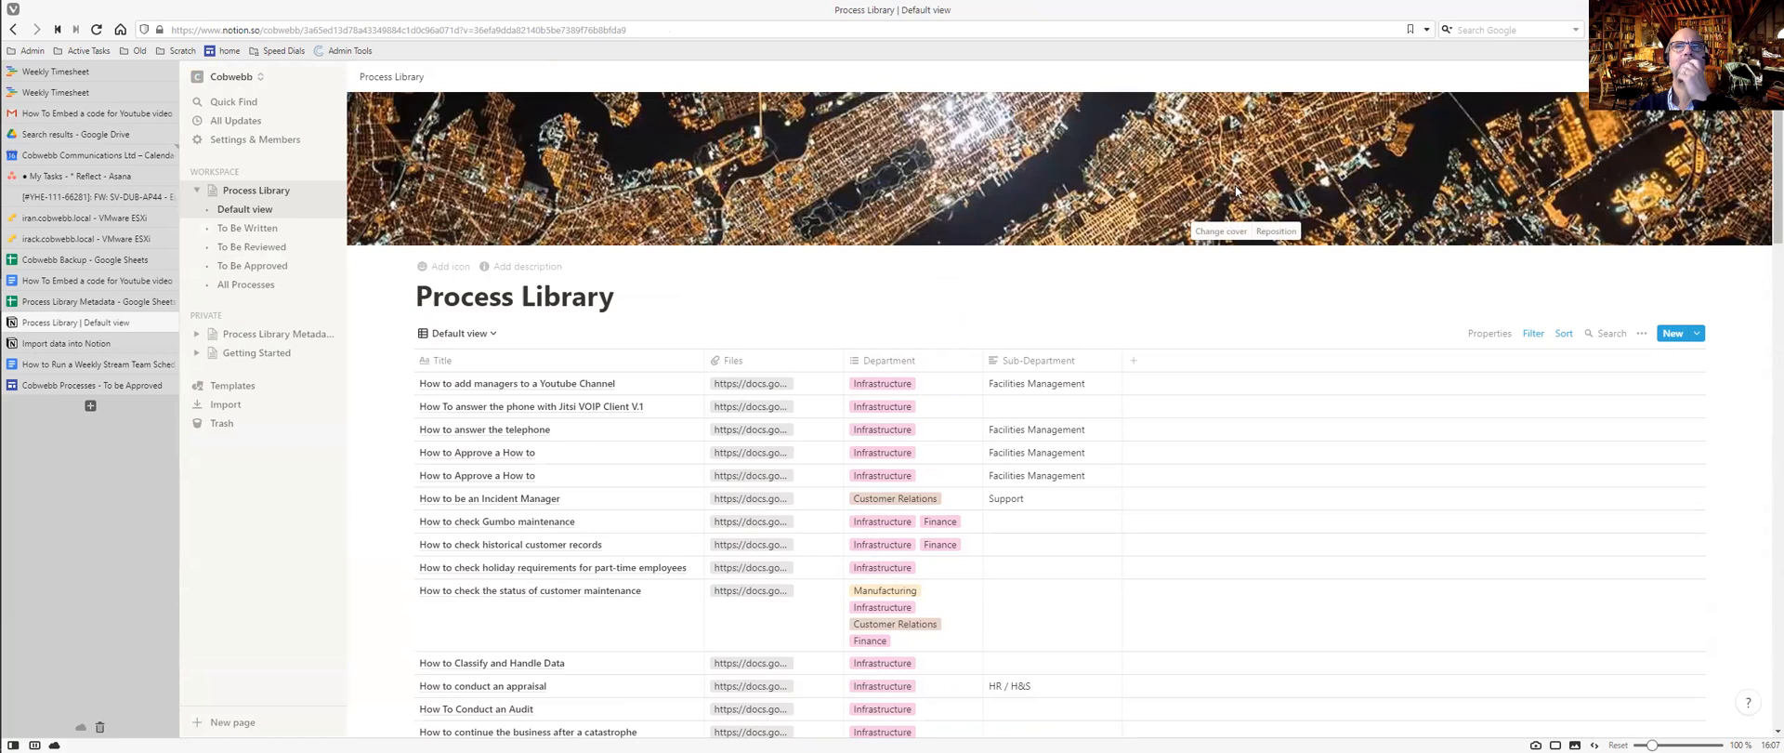
# Search Unsplash cover photos for 'process', then for 'library'.
pyautogui.click(1221, 231)
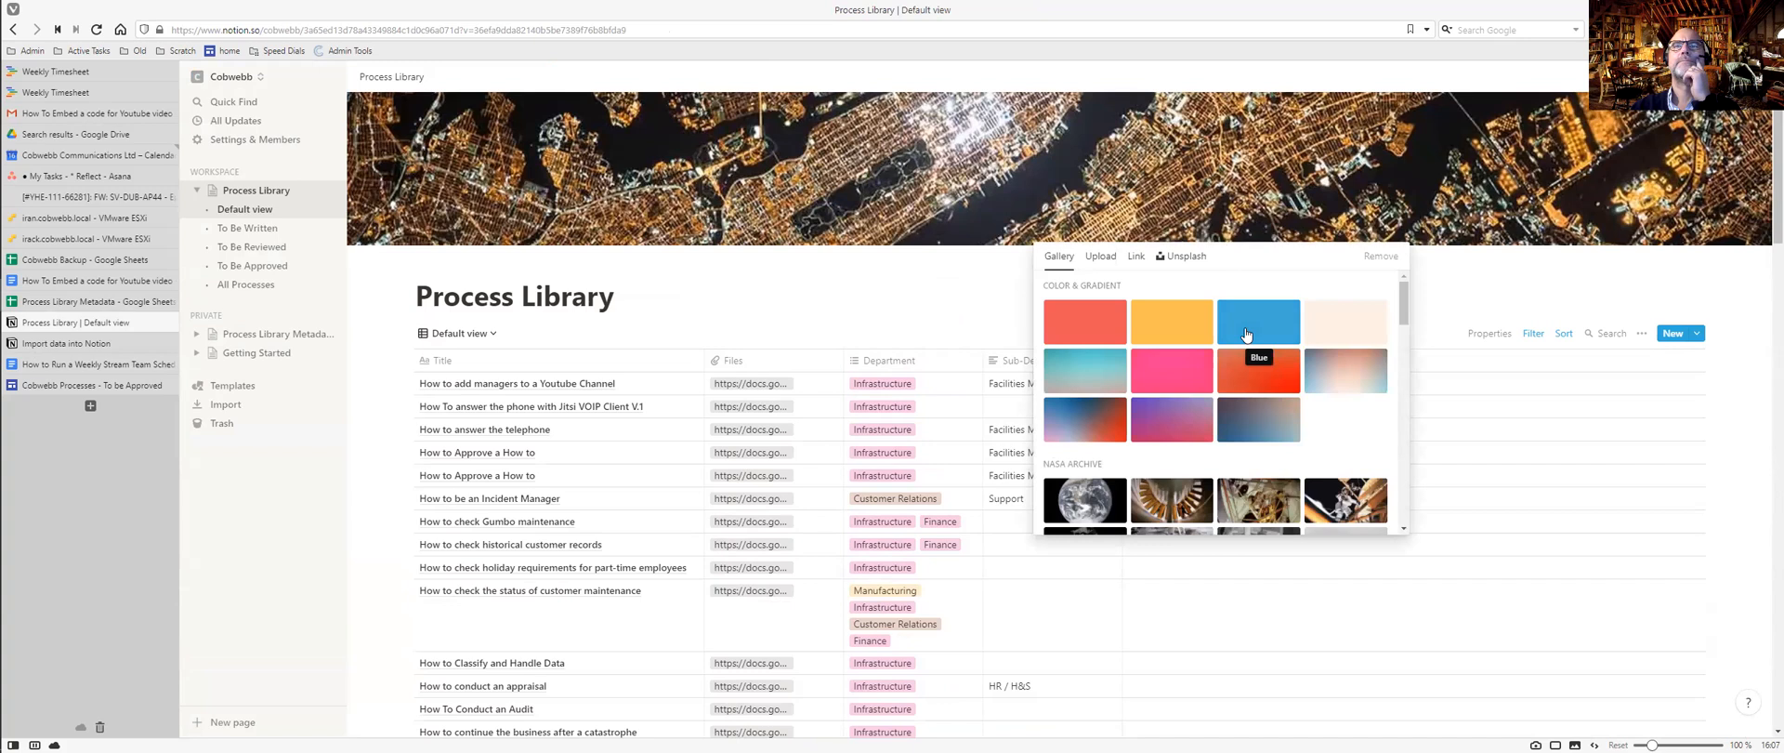
pyautogui.scroll(-1, 1245, 335)
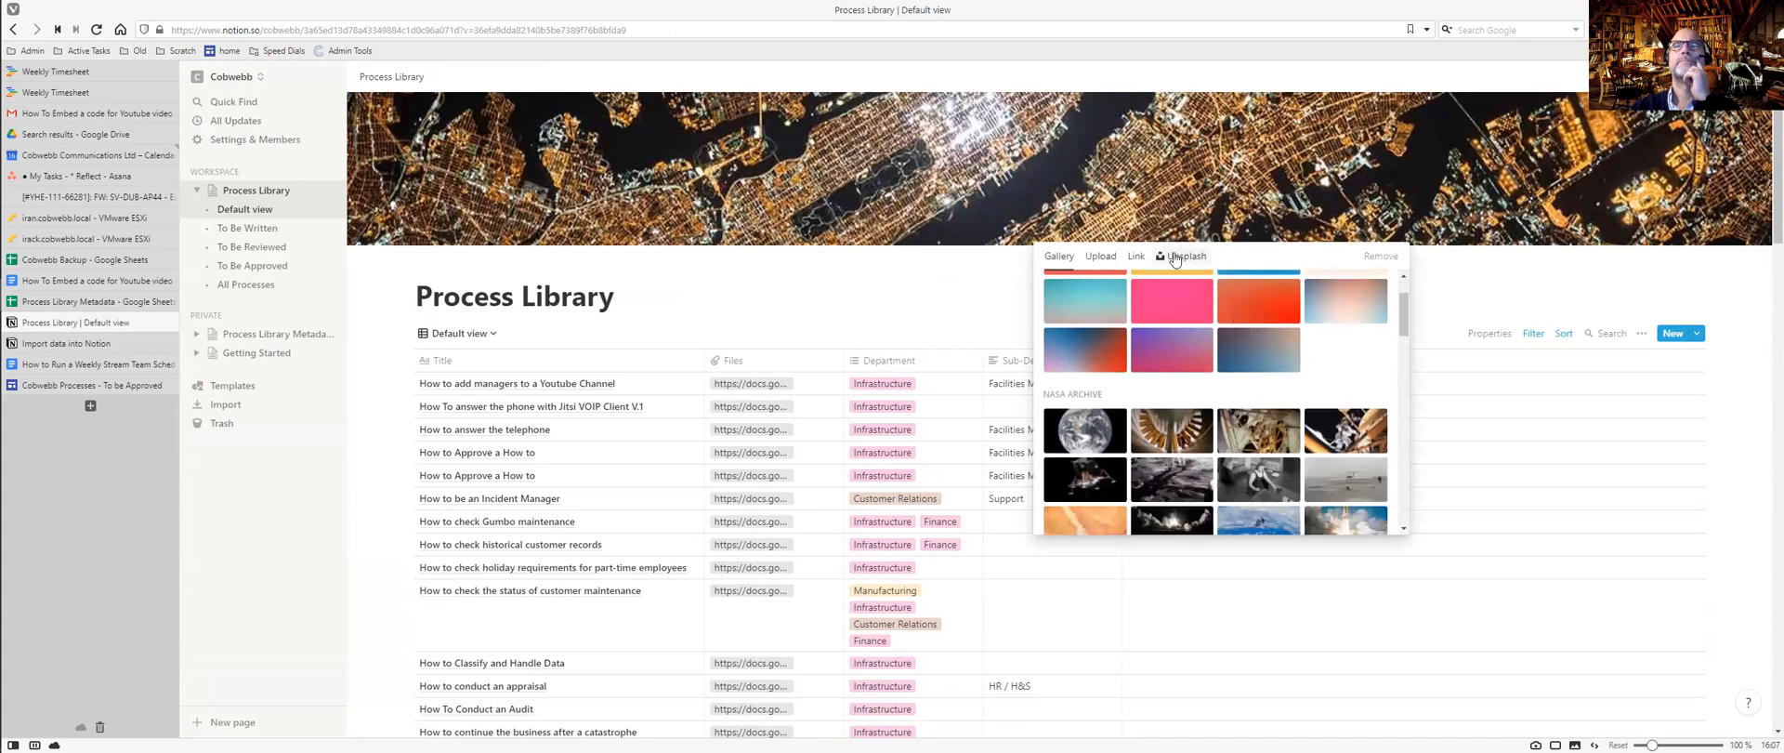
pyautogui.click(1180, 255)
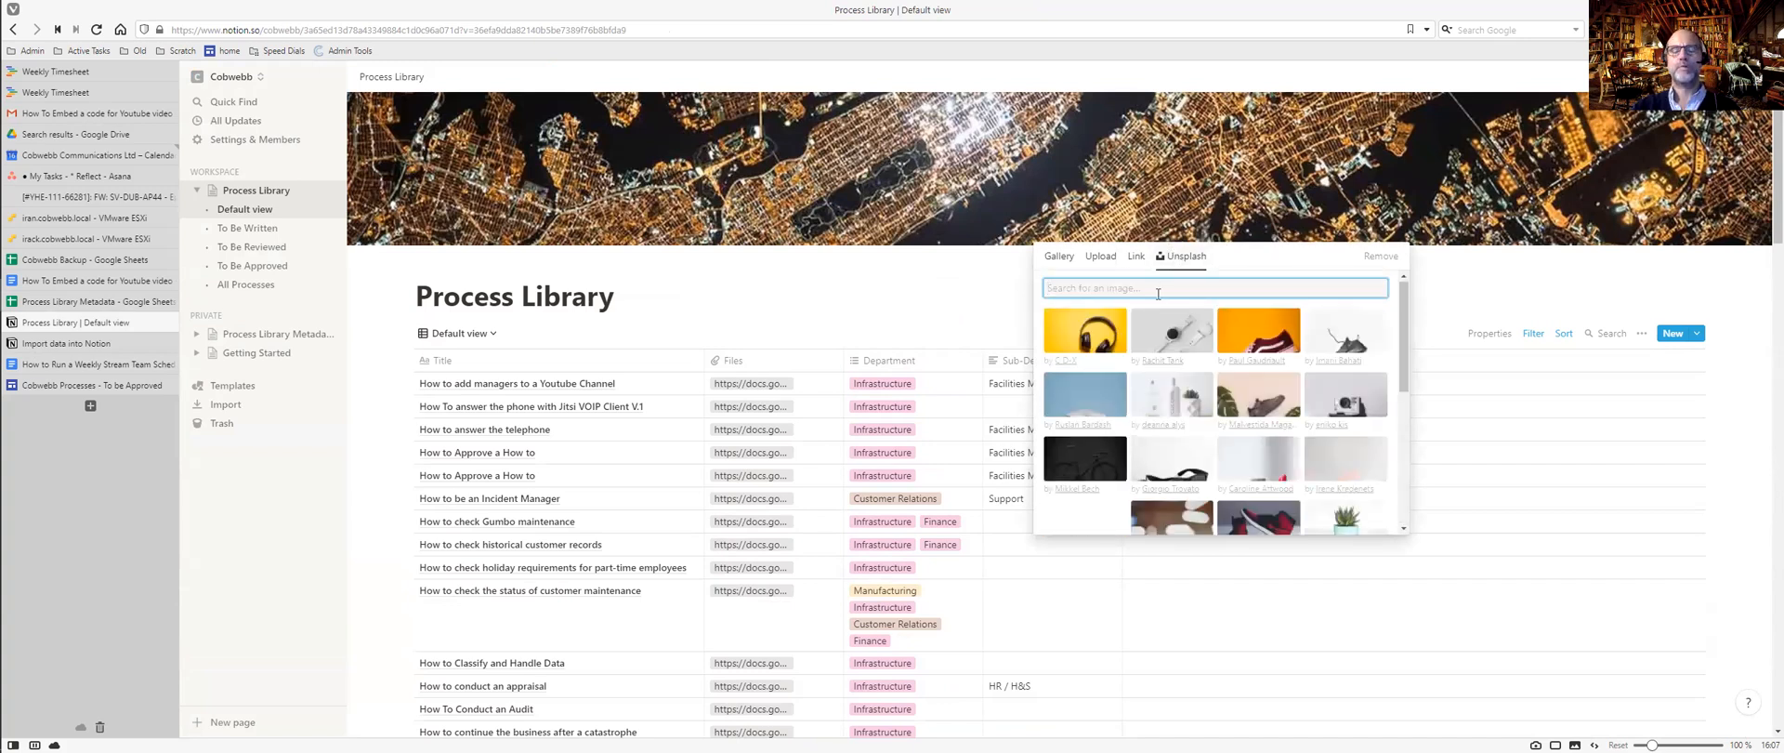
pyautogui.write('process')
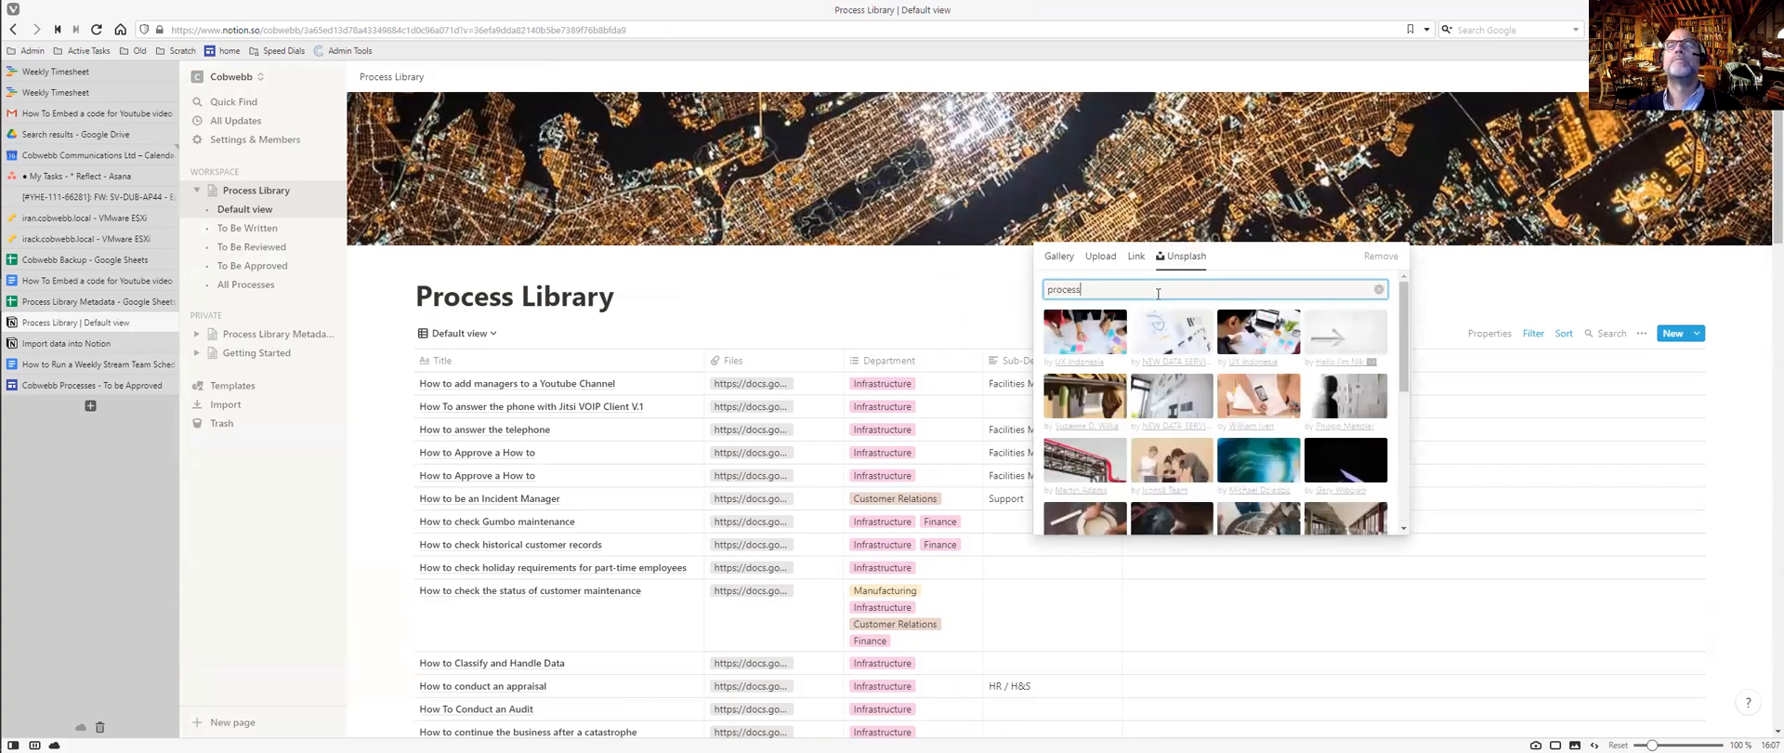
pyautogui.hotkey('ctrl', 'a')
pyautogui.write('library')
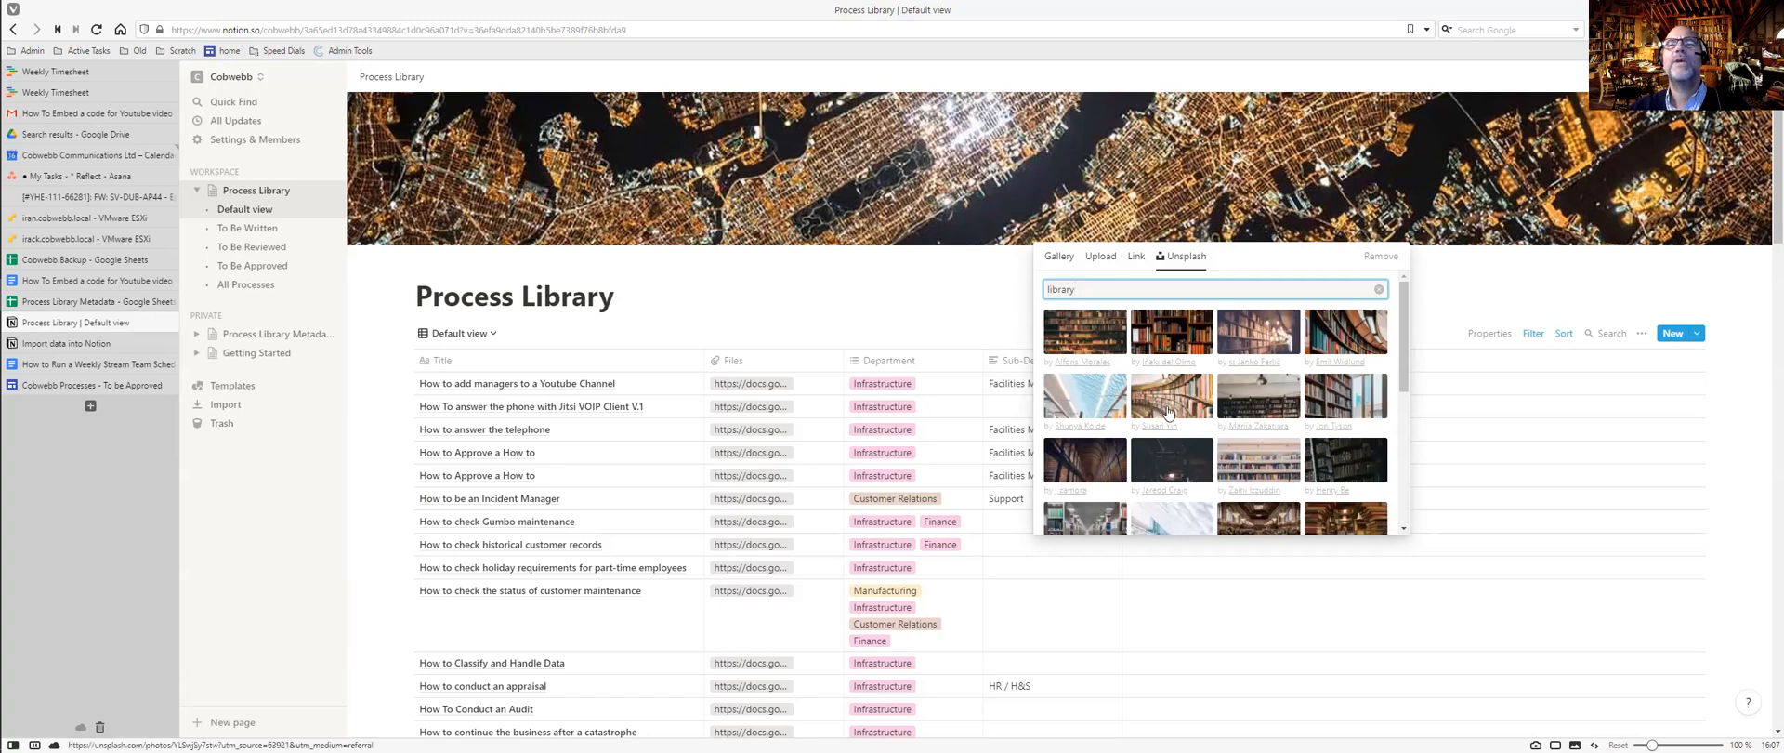
# Replace the city-at-night cover with the colourful bookshelf photo.
pyautogui.scroll(-1, 1183, 411)
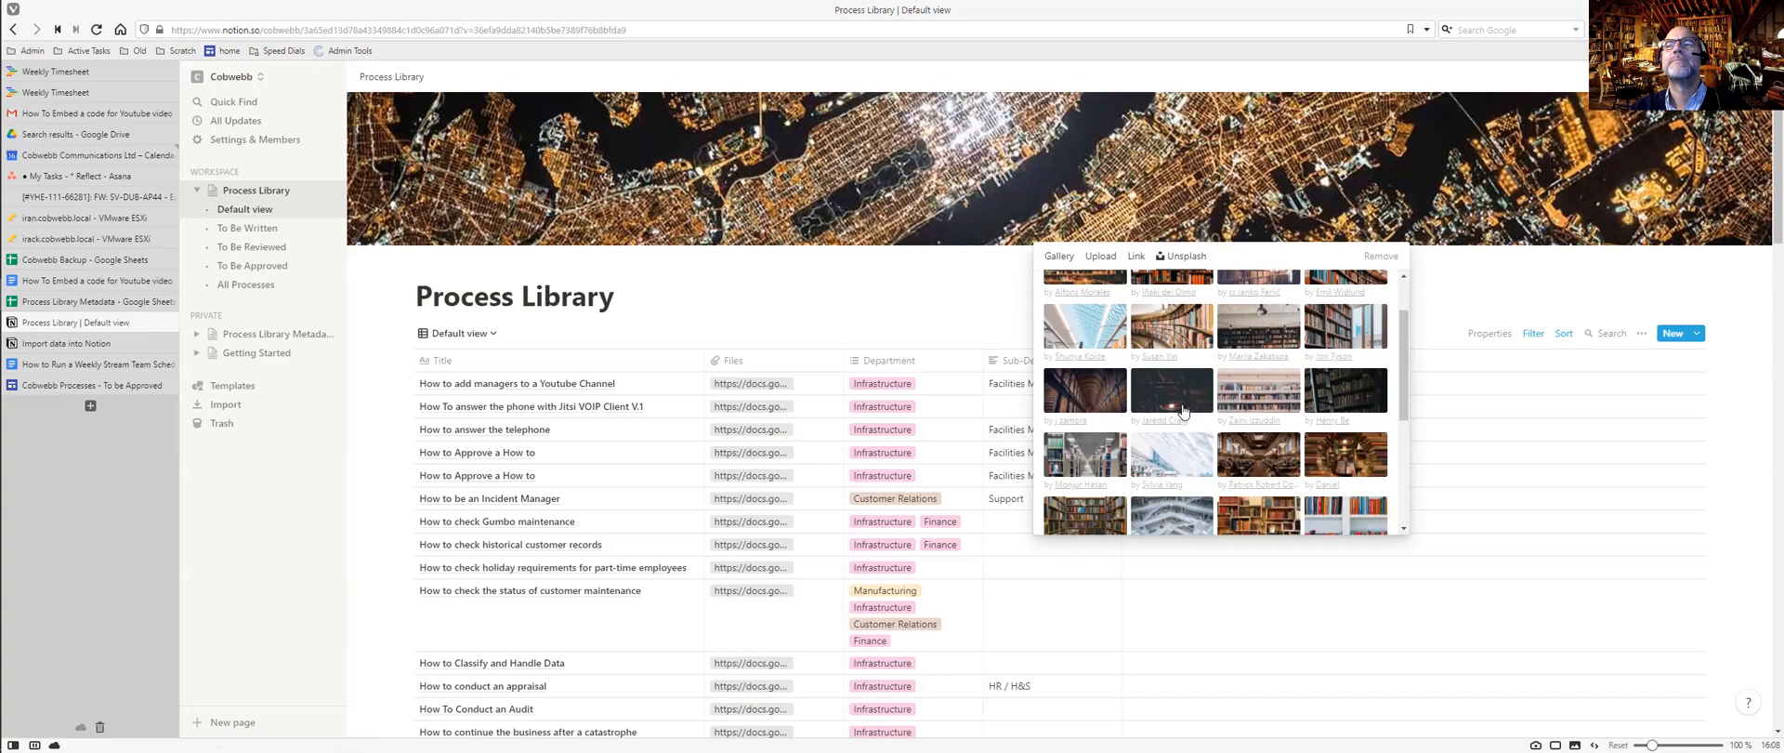
pyautogui.scroll(-2, 1183, 410)
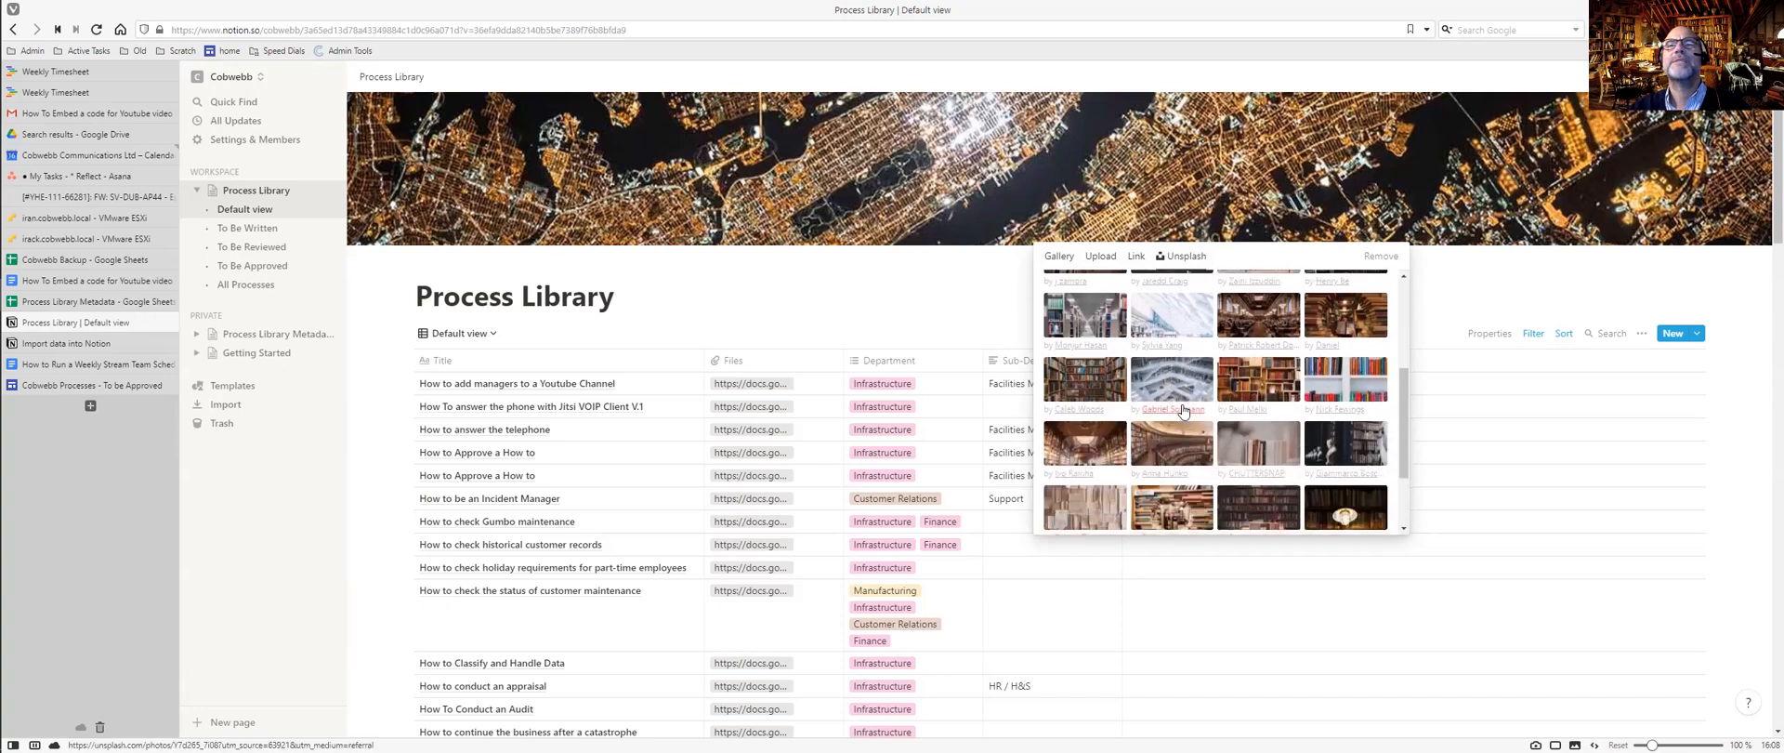
pyautogui.scroll(-1, 1183, 411)
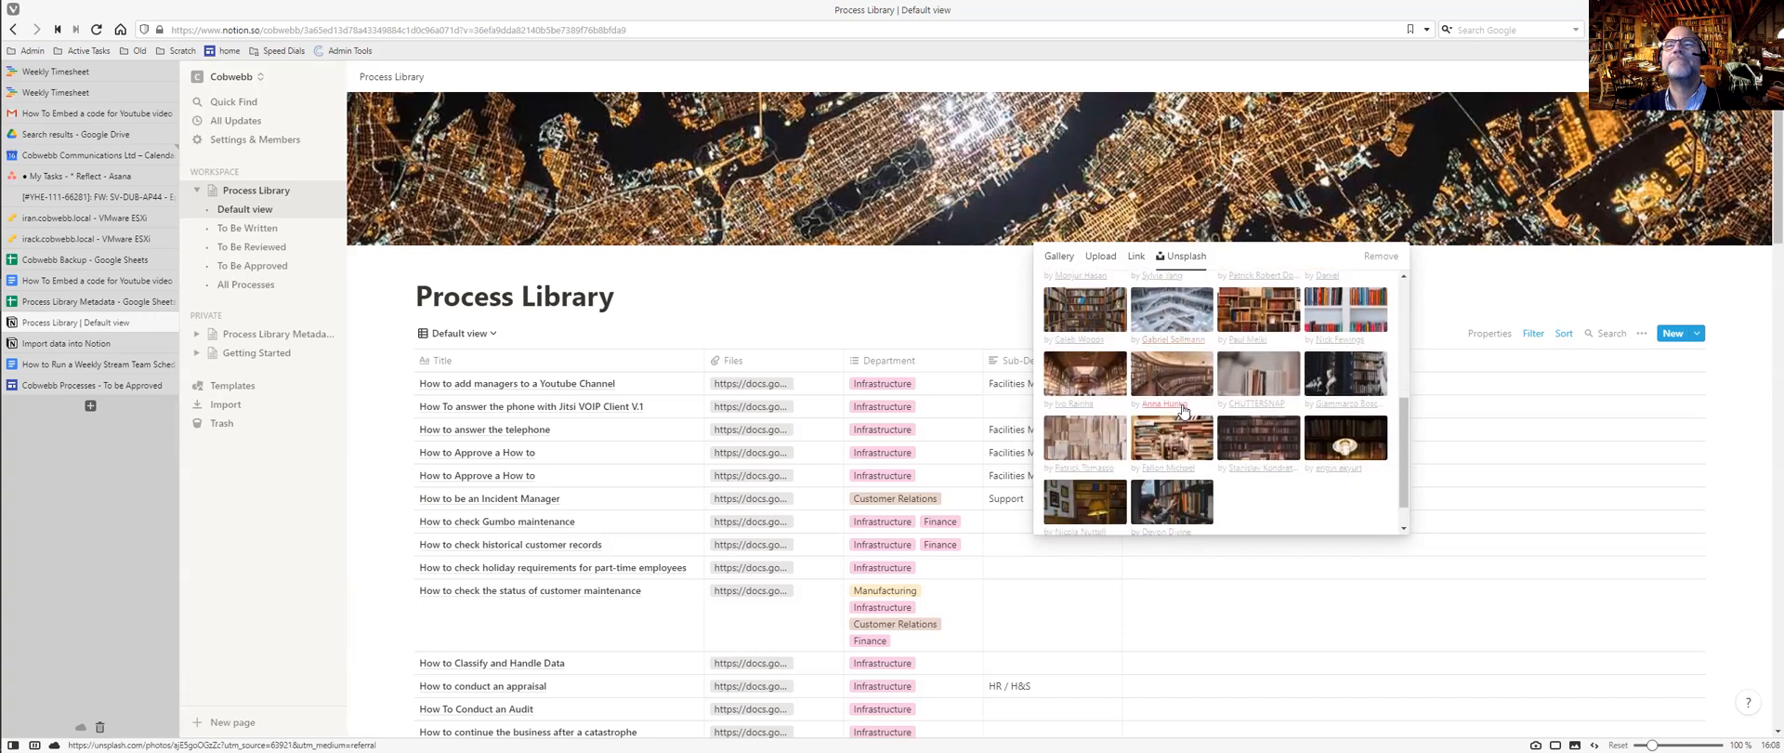
pyautogui.scroll(-1, 1183, 411)
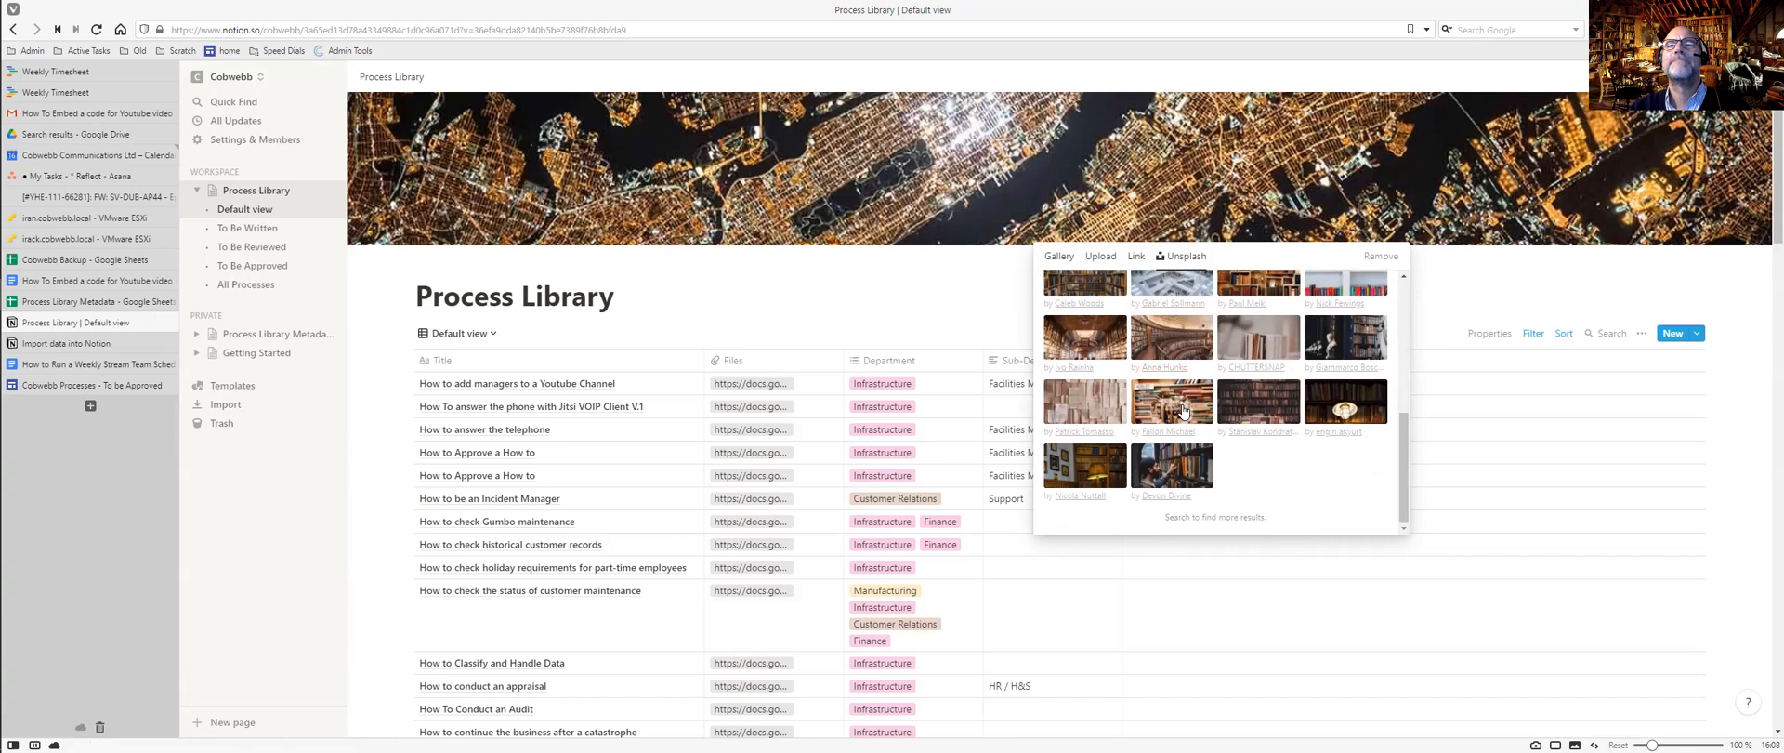
pyautogui.click(1175, 474)
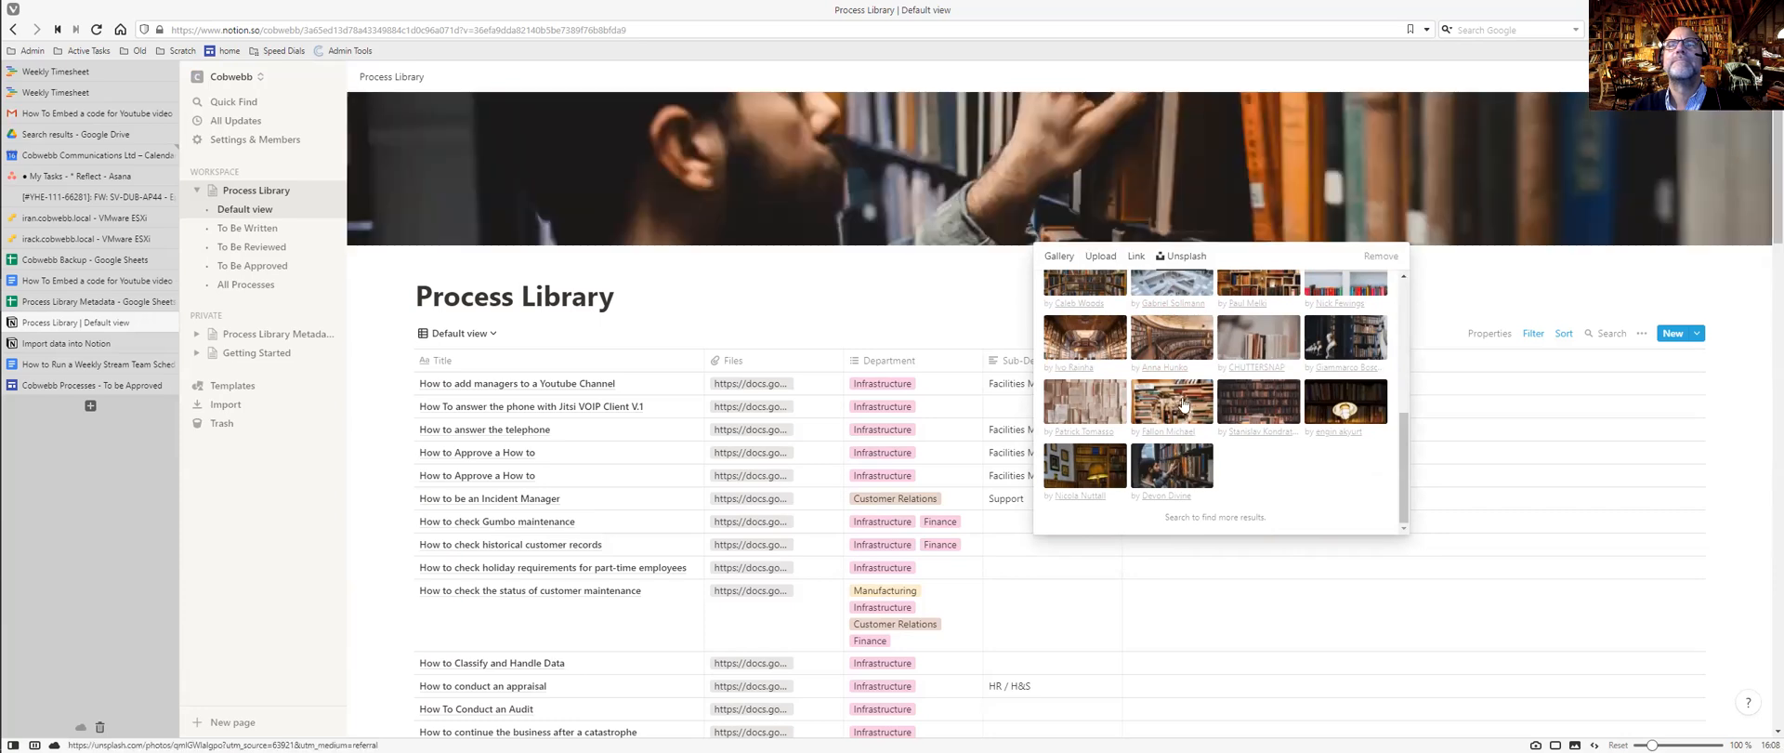
pyautogui.scroll(5, 1186, 394)
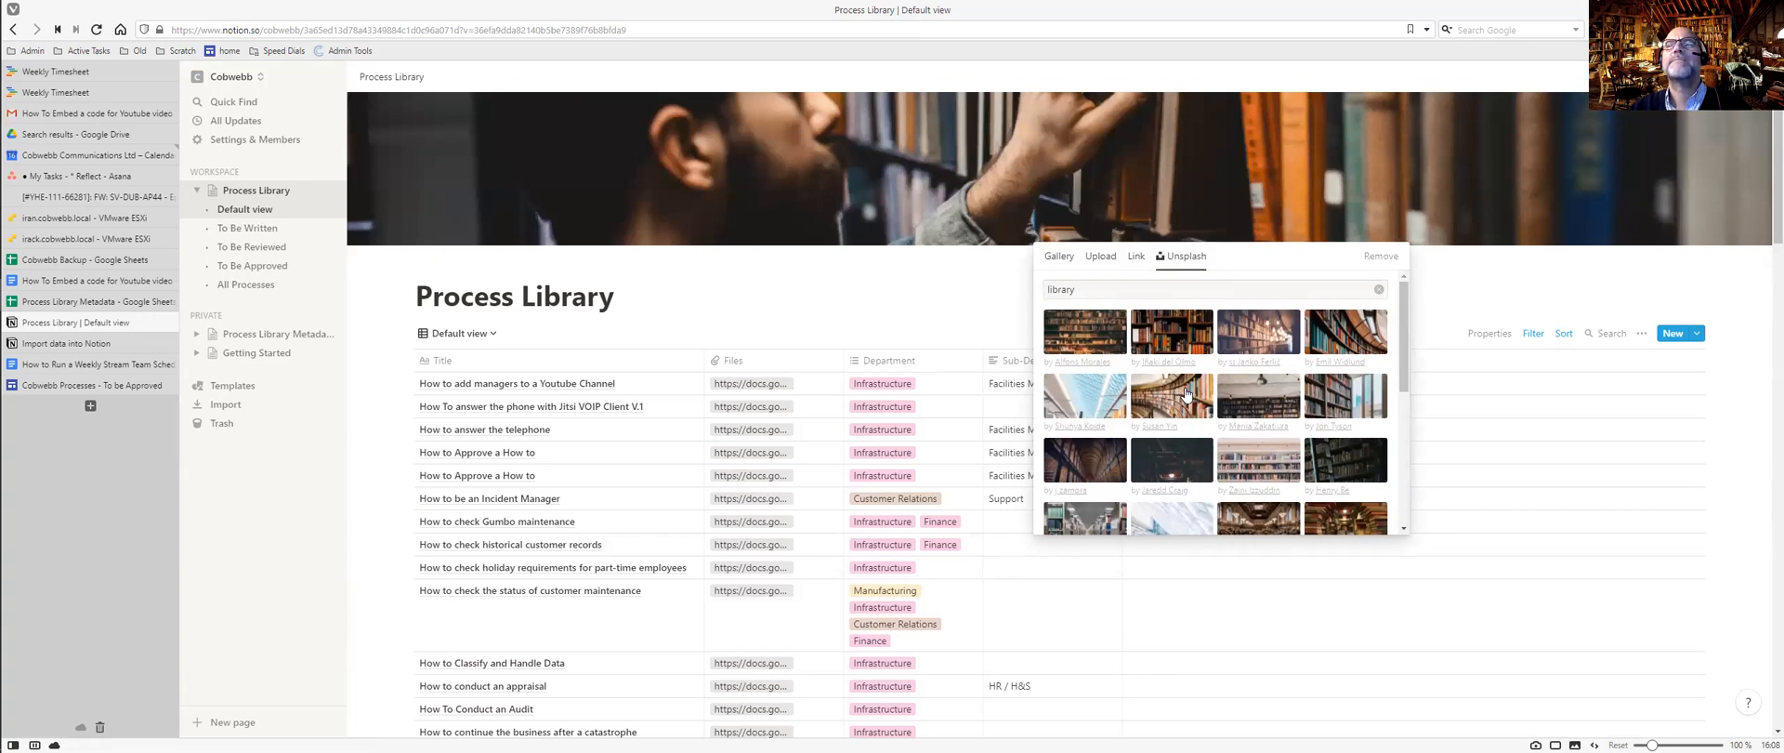
pyautogui.click(1342, 337)
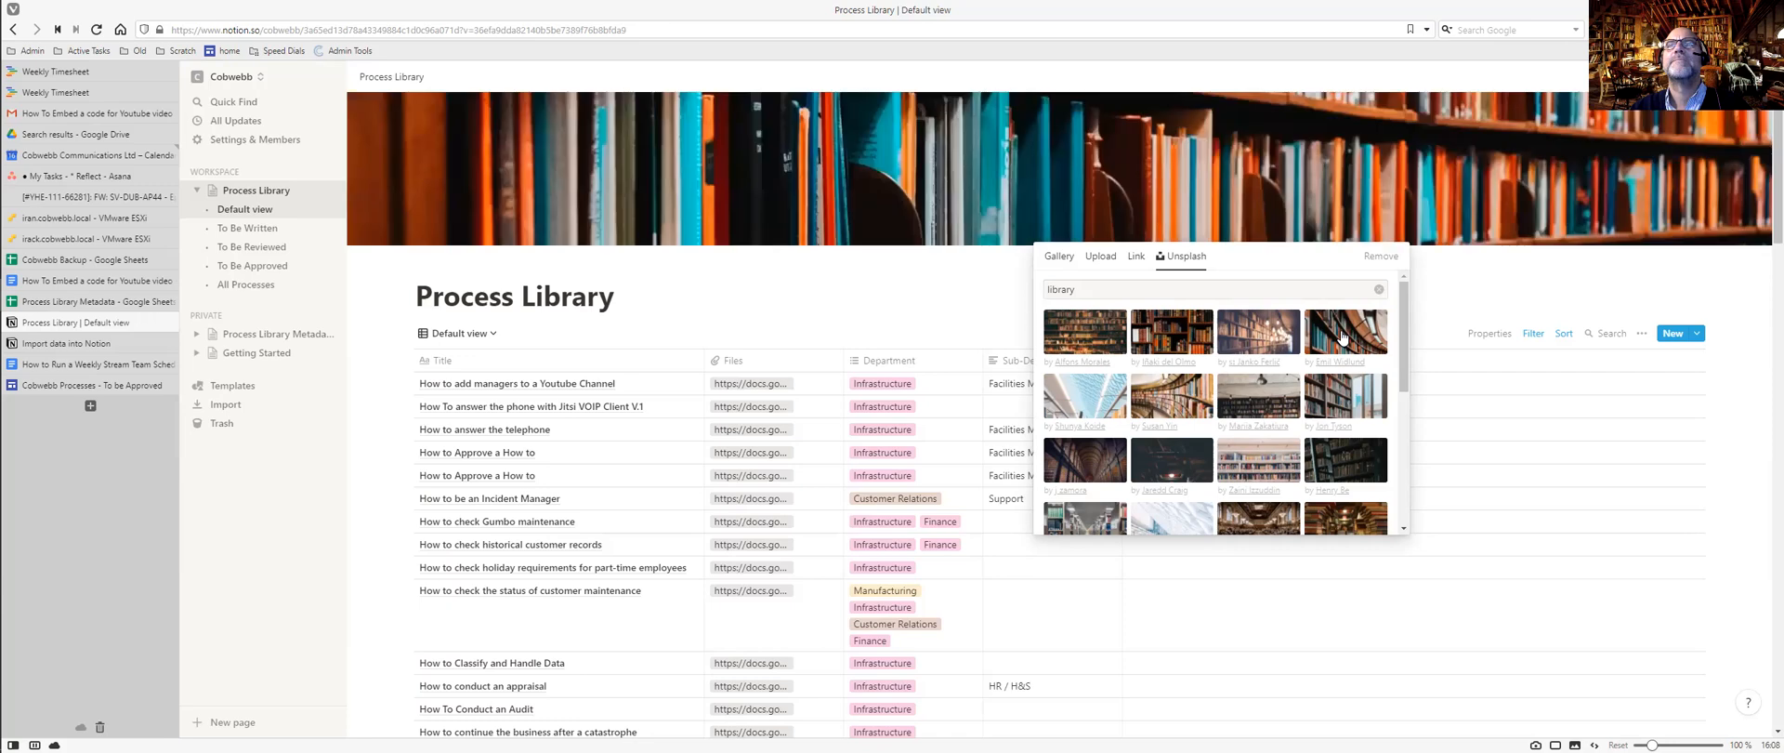
pyautogui.click(948, 303)
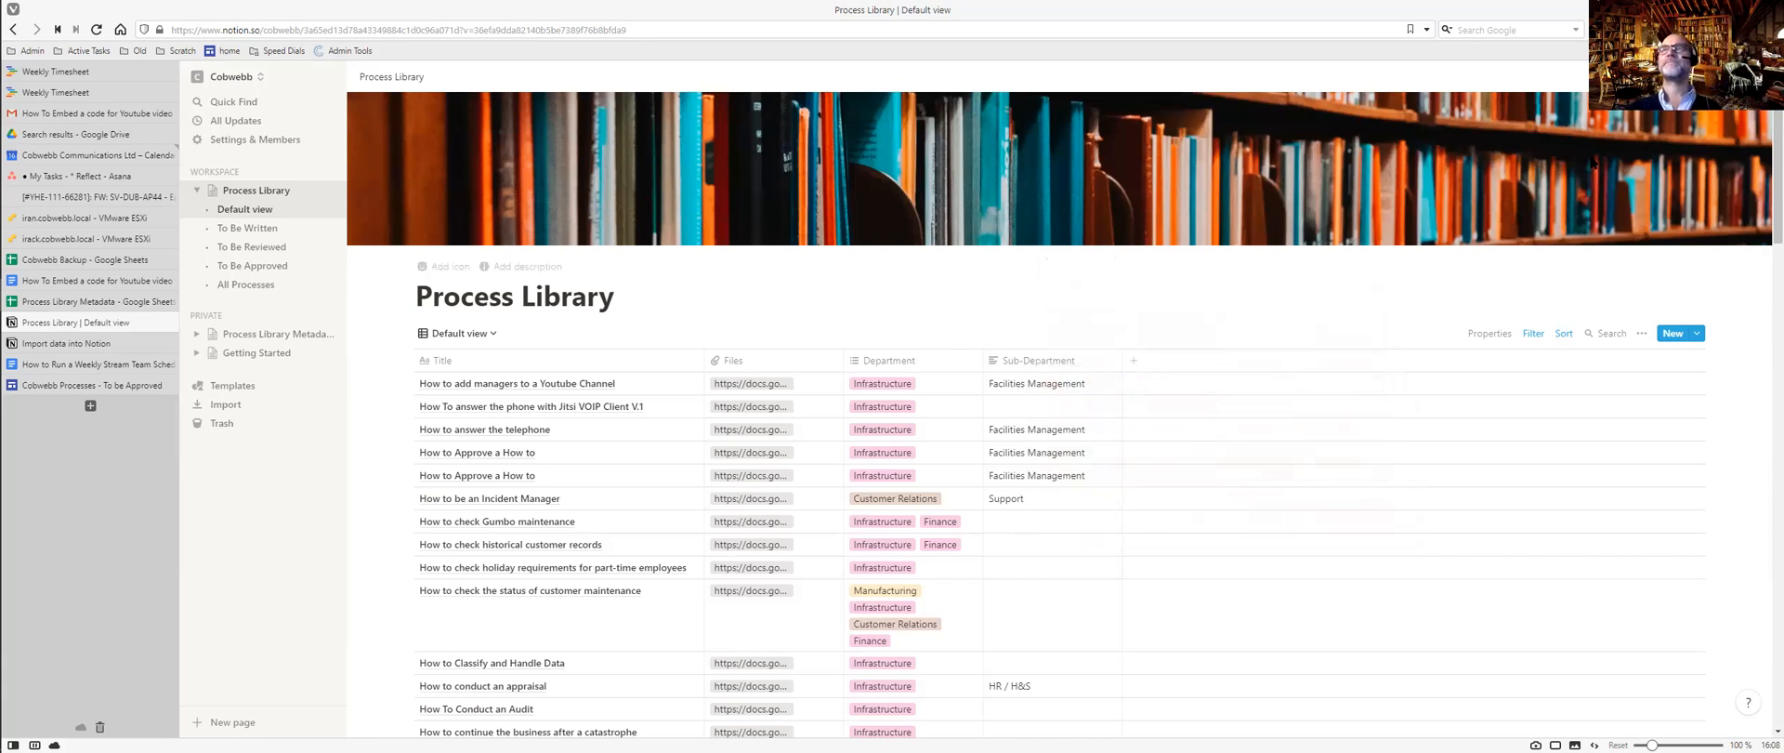
# Give the Process Library a random page icon (a microphone) and switch to the Cobwebb Processes site.
pyautogui.moveTo(1431, 176)
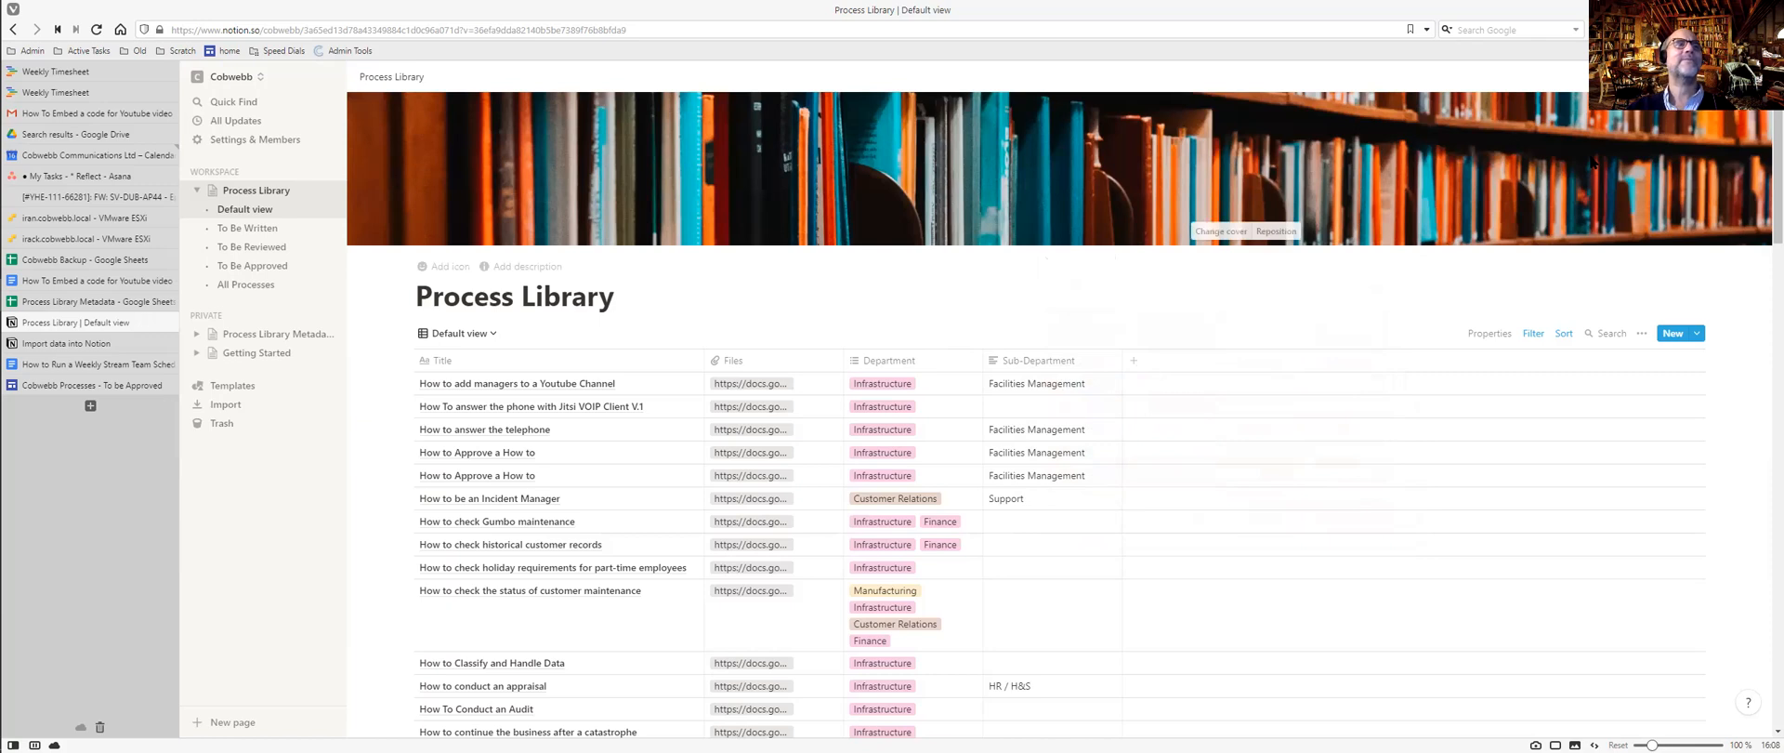
pyautogui.click(443, 272)
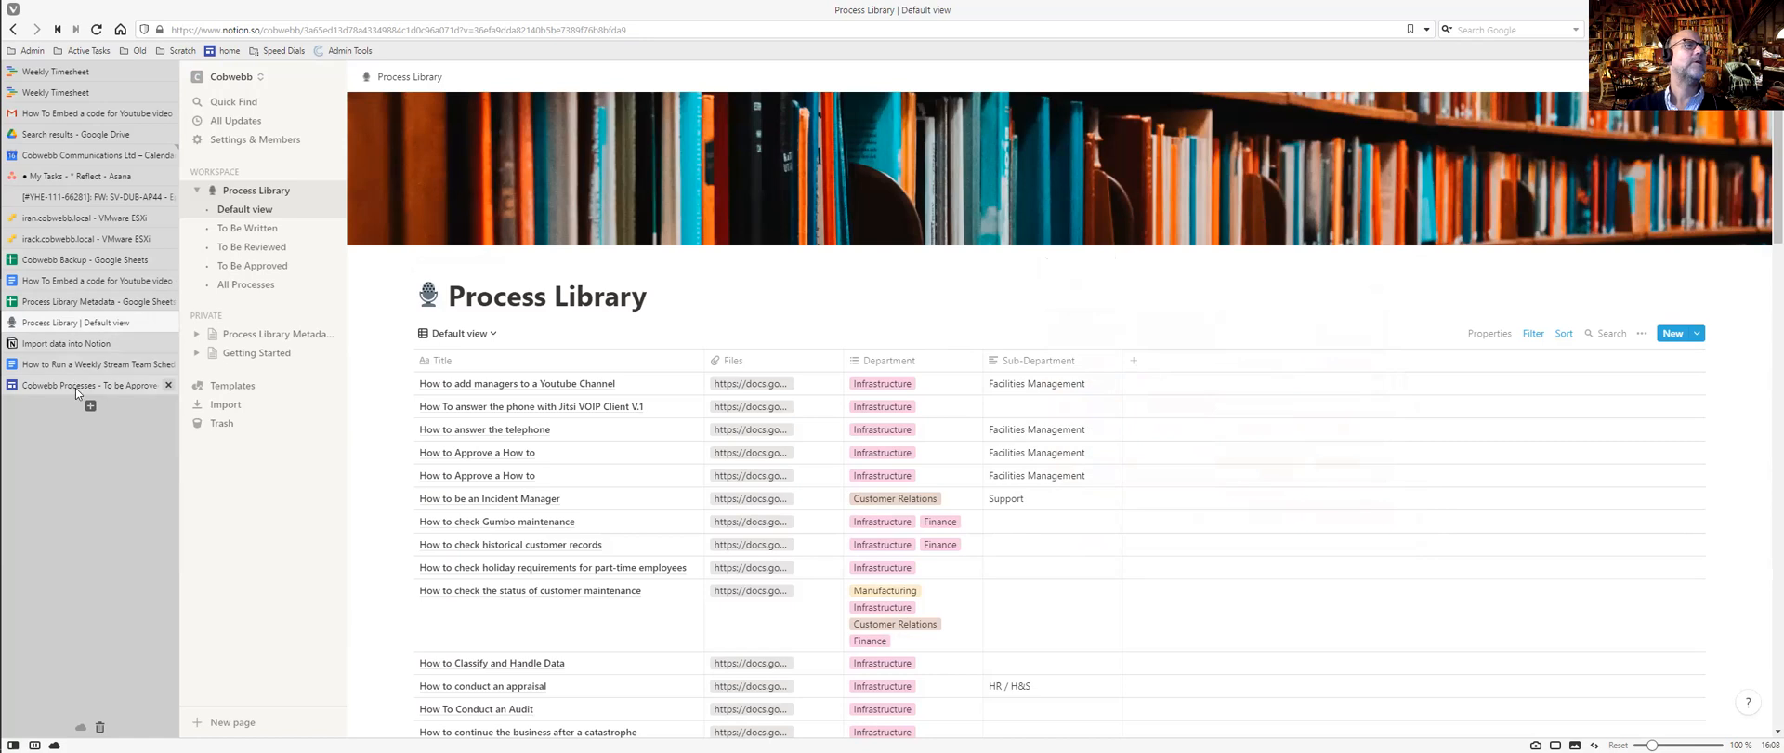
pyautogui.click(75, 386)
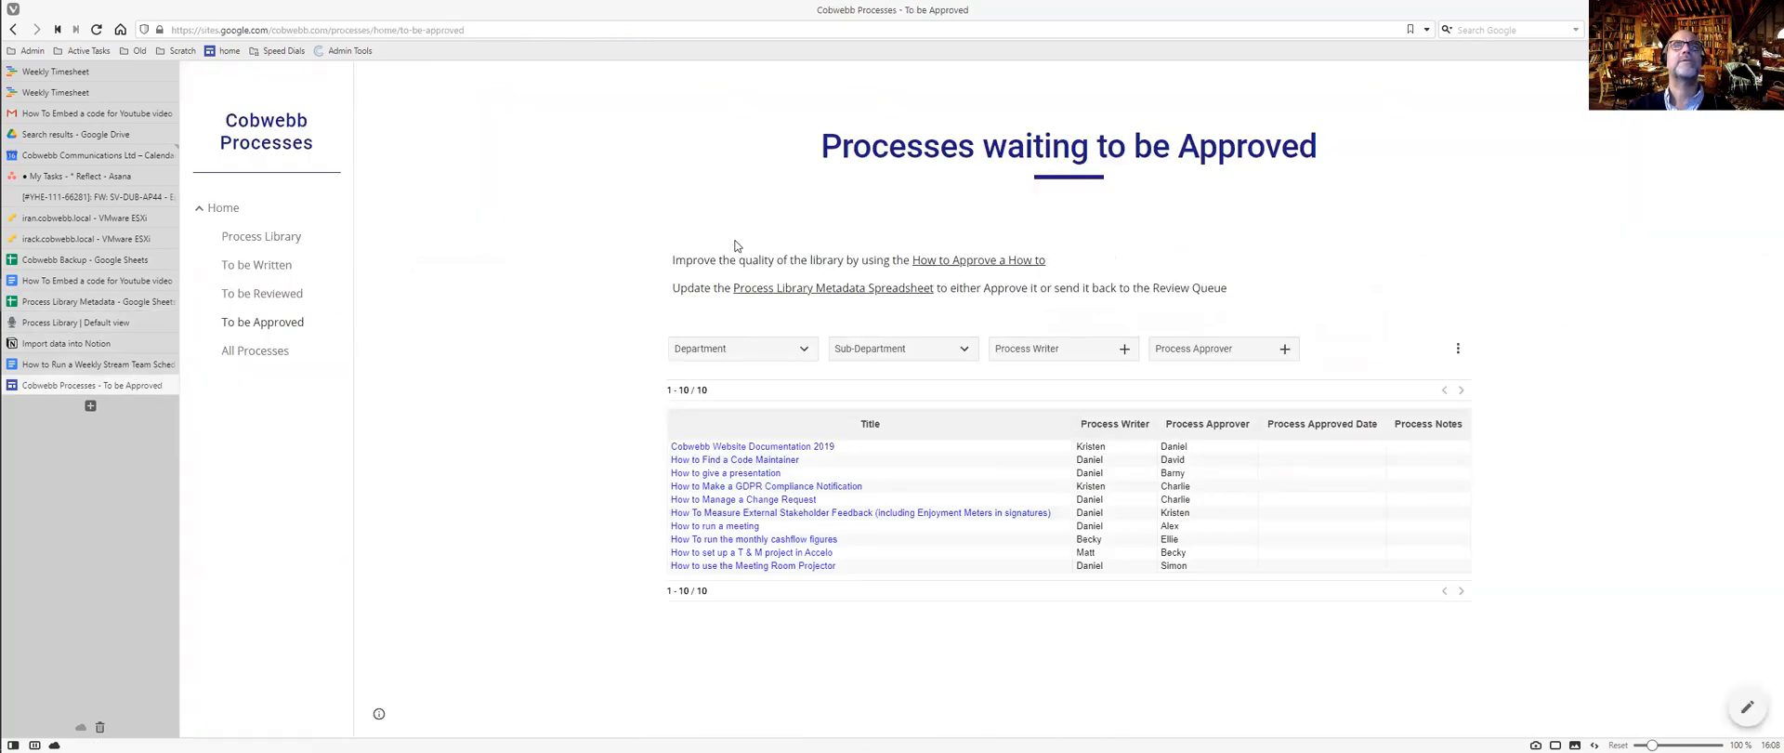
# Take the Welcome paragraph from the Cobwebb Process Home page and return to Notion.
pyautogui.click(223, 210)
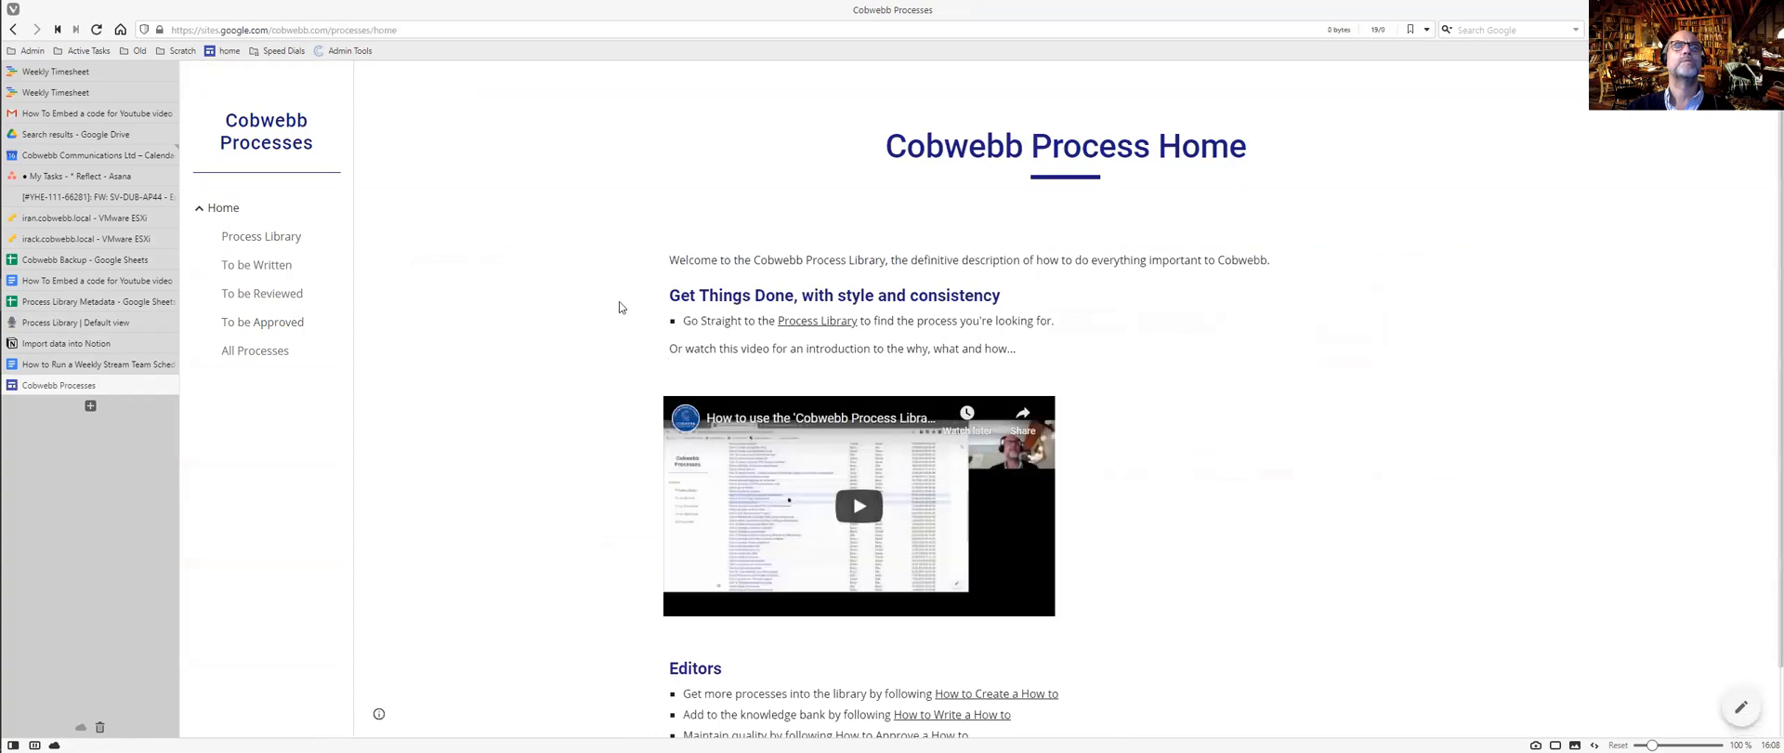
pyautogui.scroll(-1, 619, 301)
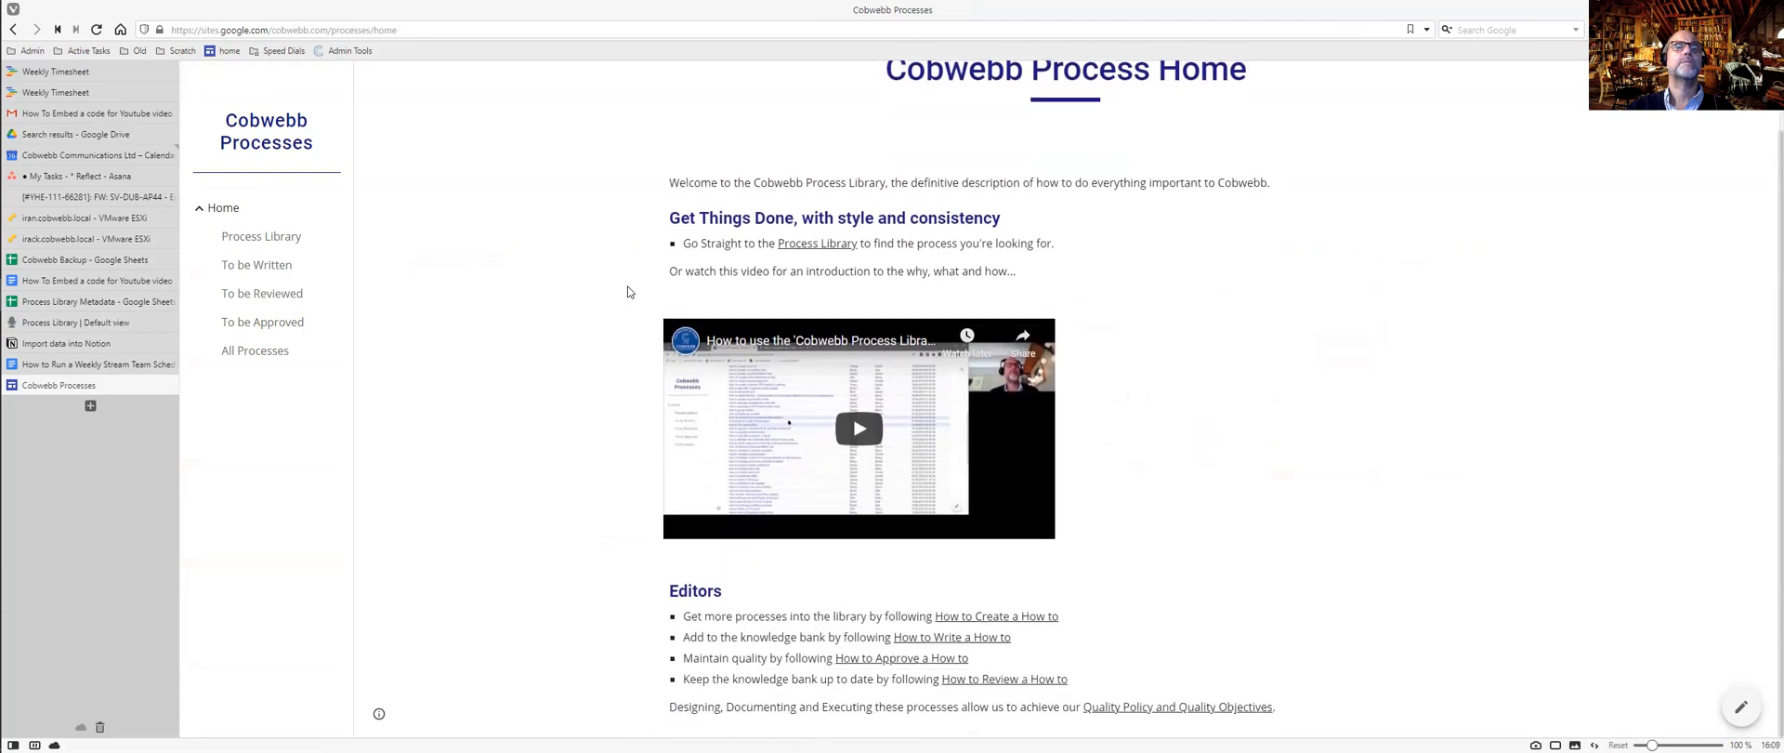
pyautogui.moveTo(671, 182); pyautogui.dragTo(1347, 190)
pyautogui.hotkey('ctrl', 'c')
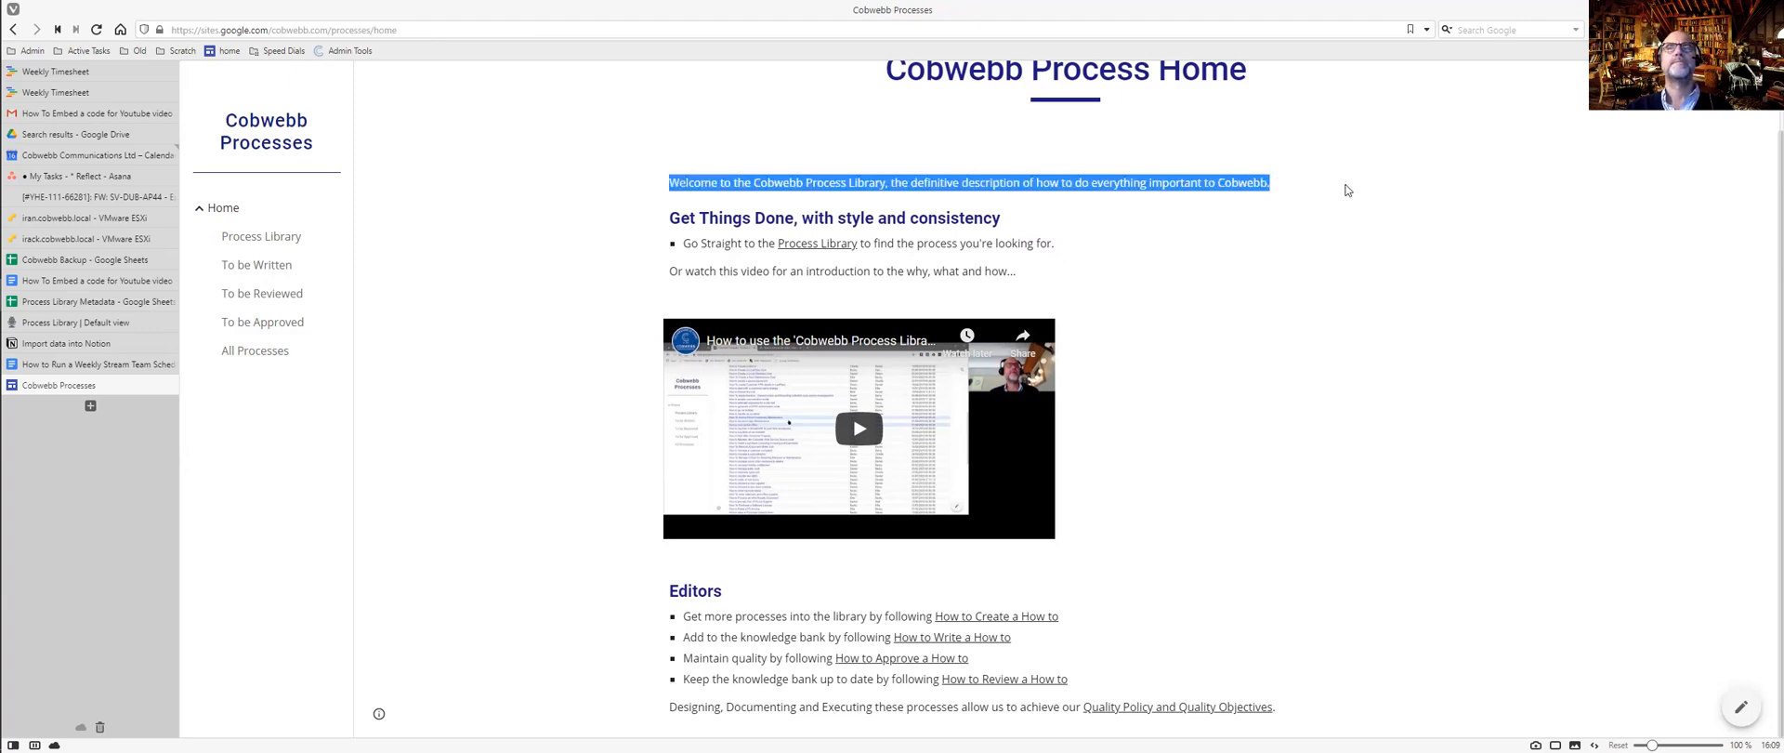
pyautogui.hotkey('ctrl', 'Tab')
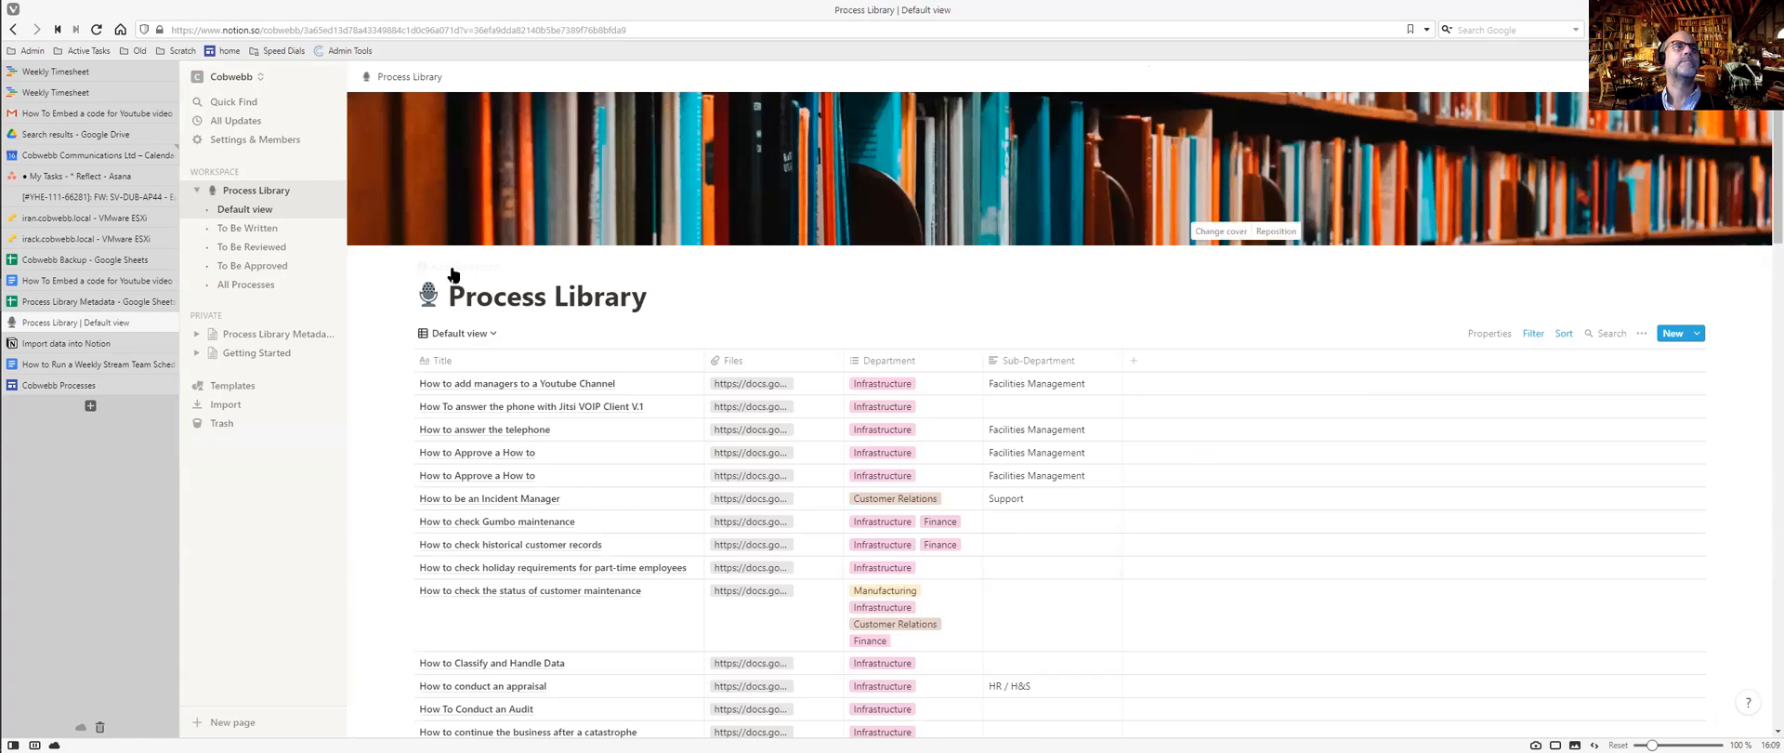
# Paste the Cobwebb welcome sentence as the Process Library description, removing stray characters.
pyautogui.click(453, 267)
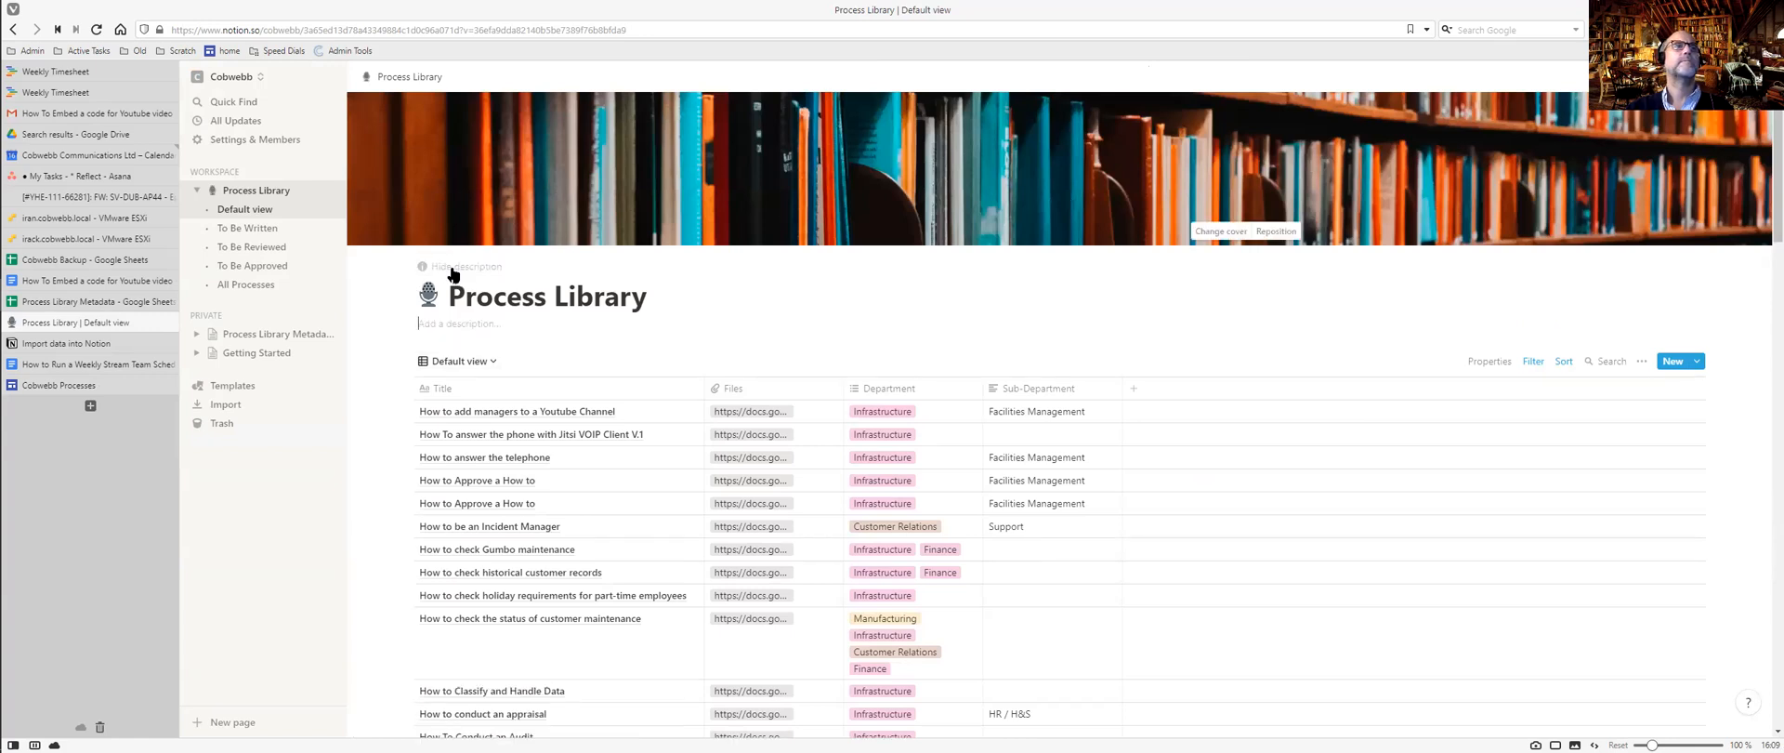
pyautogui.click(445, 331)
pyautogui.click(447, 332)
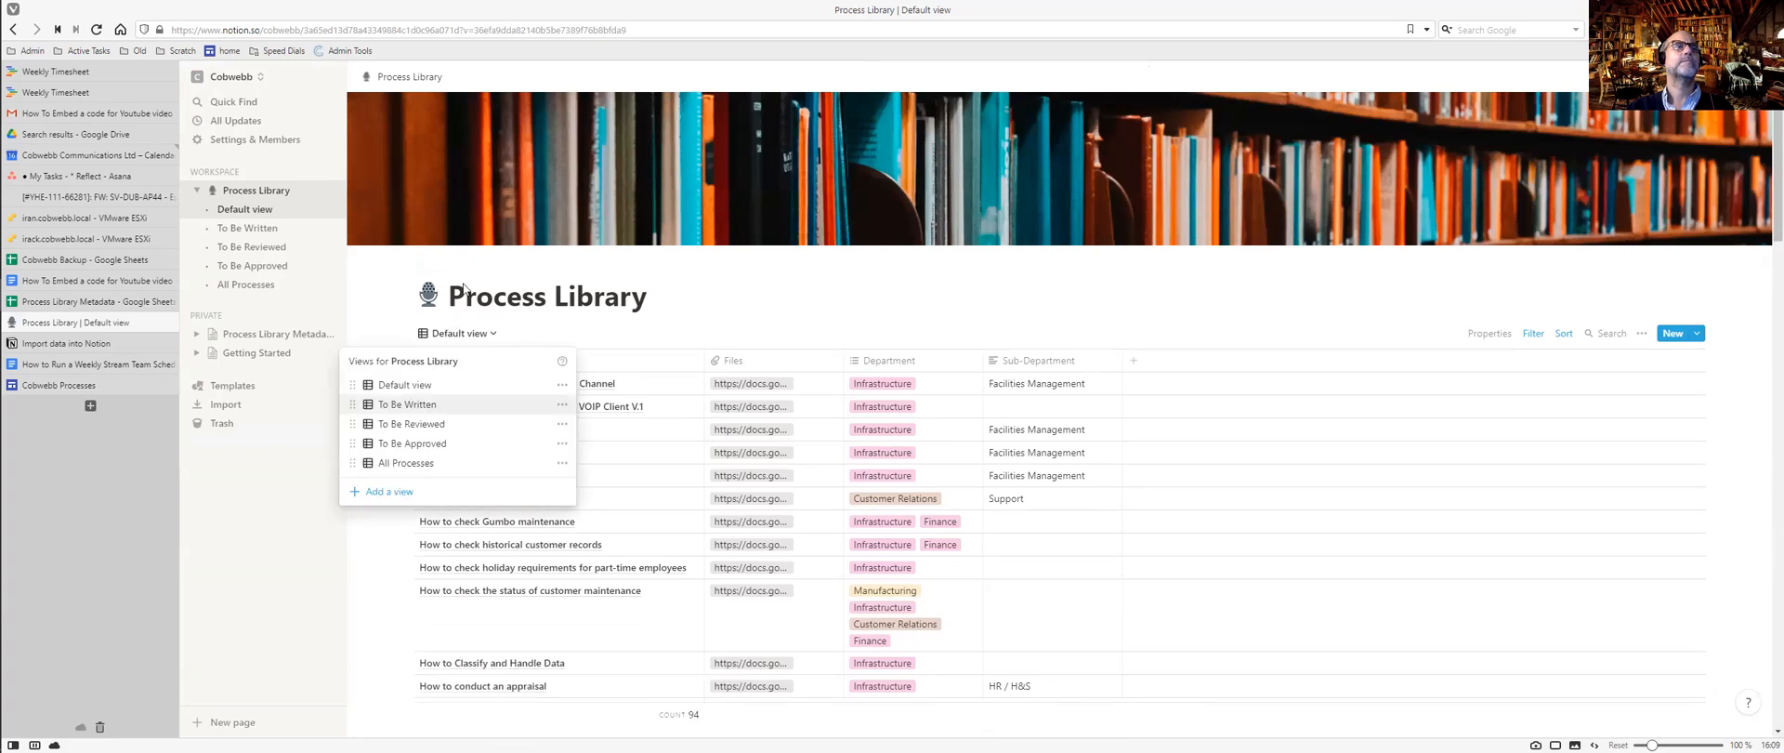
pyautogui.click(462, 277)
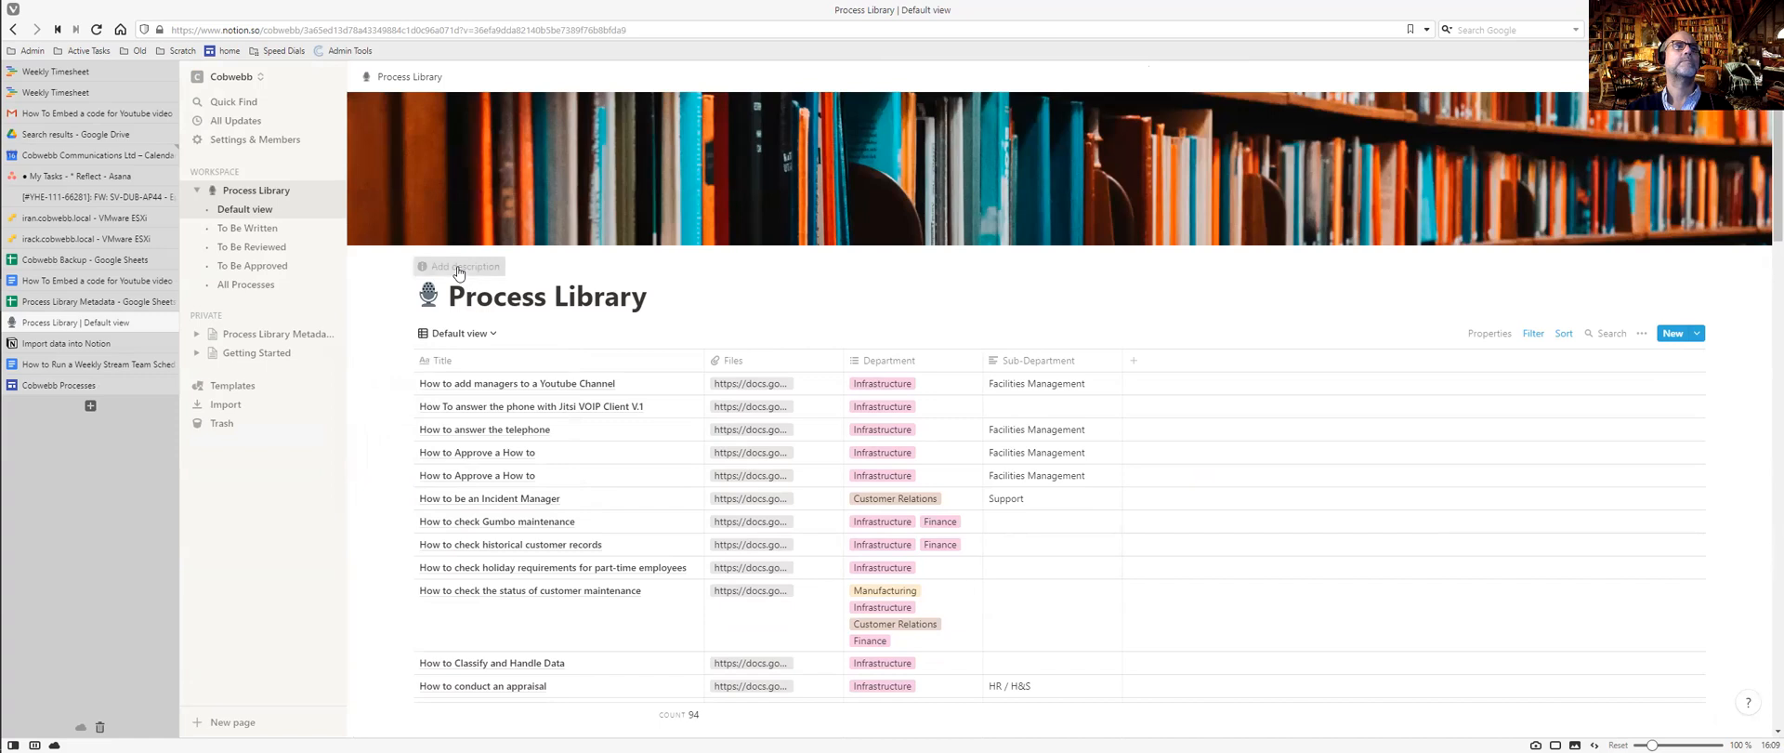
pyautogui.click(458, 271)
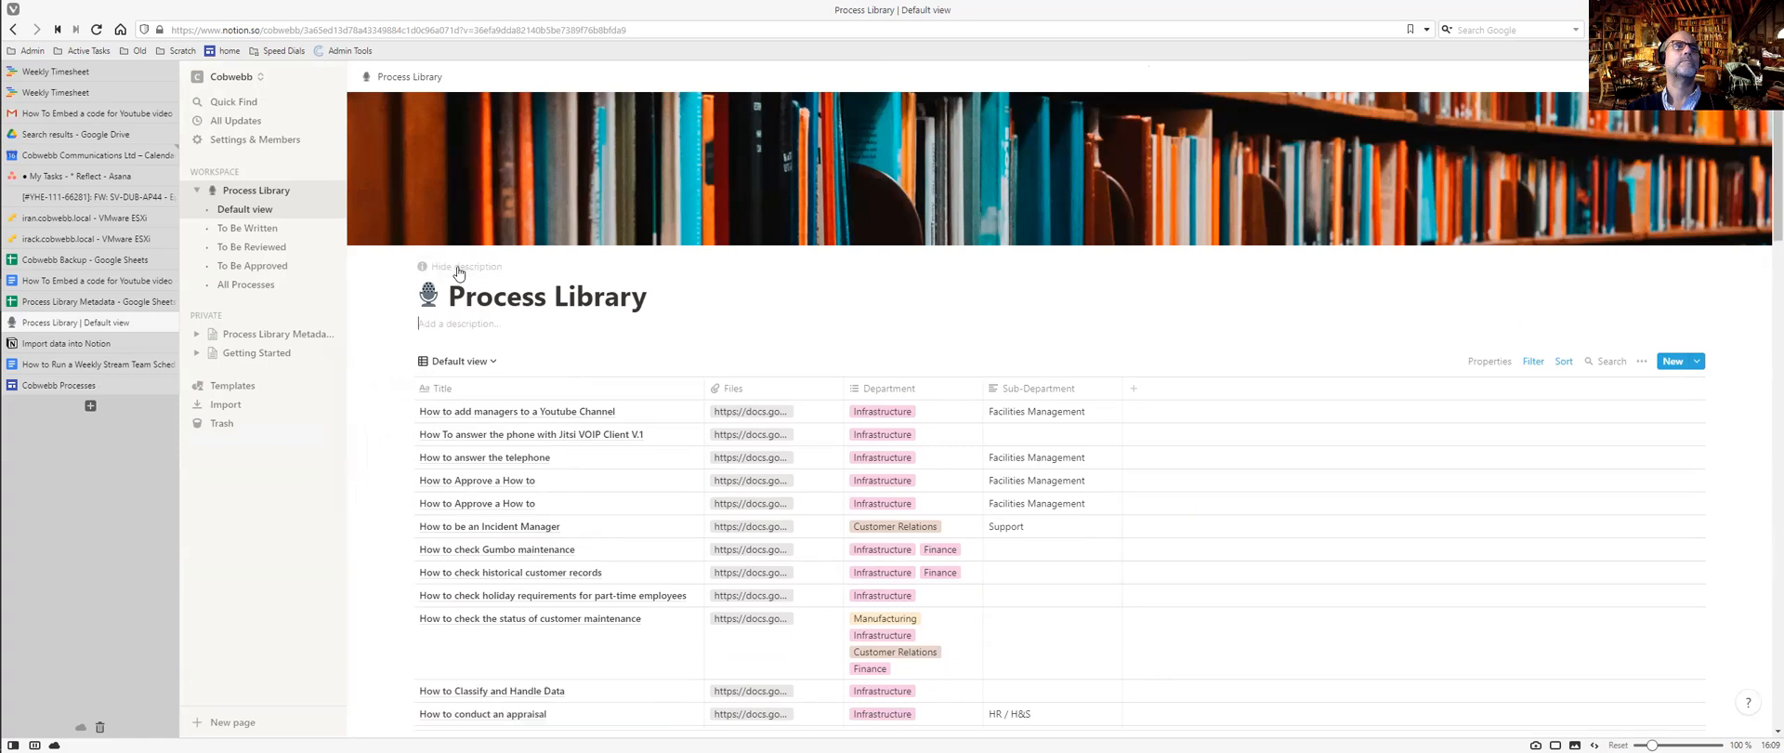
pyautogui.click(447, 324)
pyautogui.write('aa')
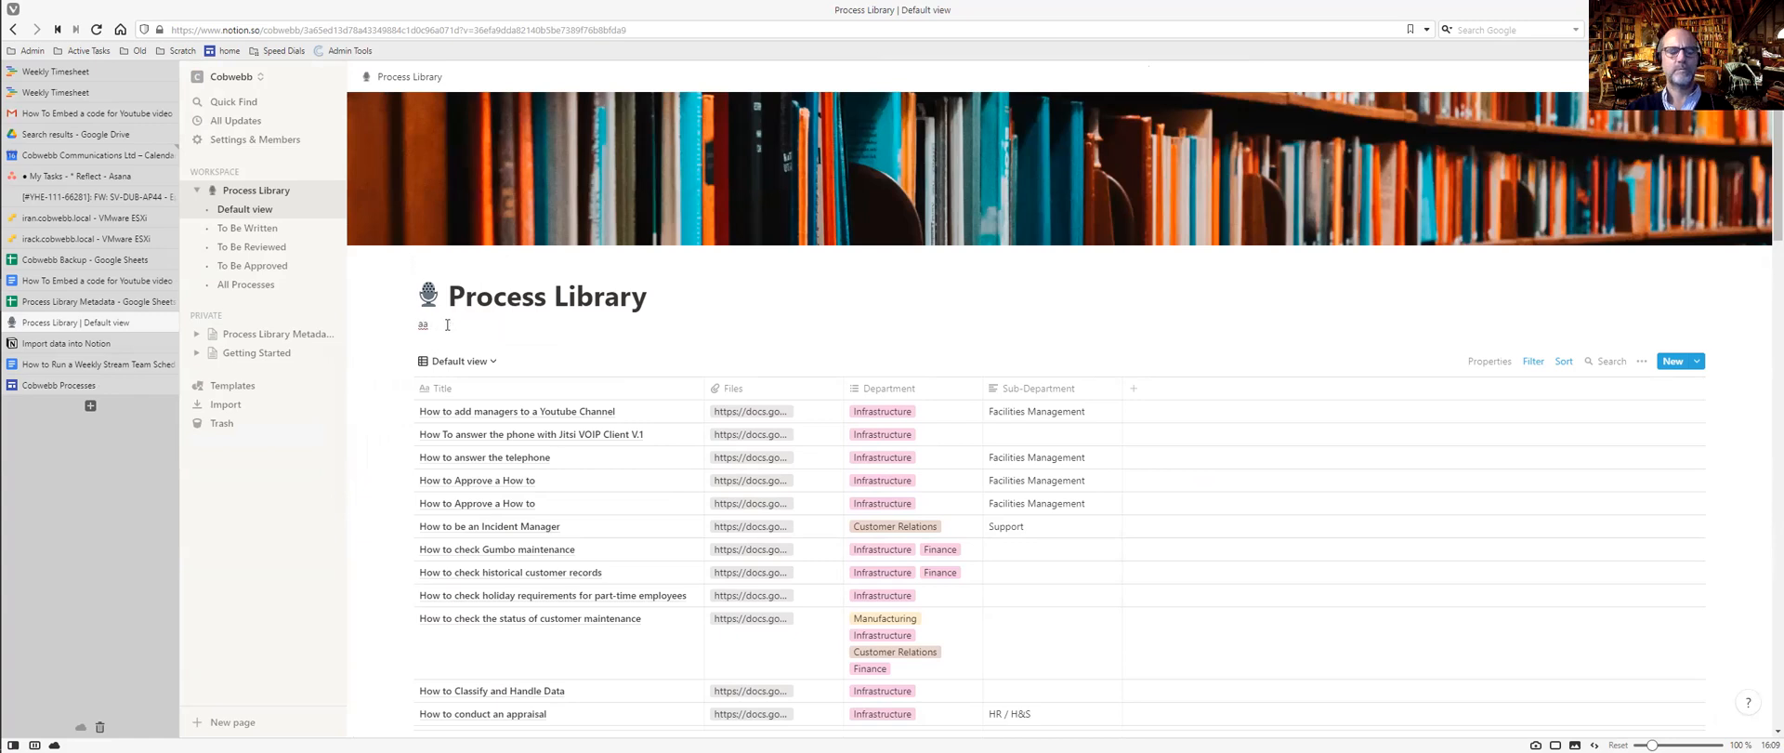
pyautogui.hotkey('ctrl', 'v')
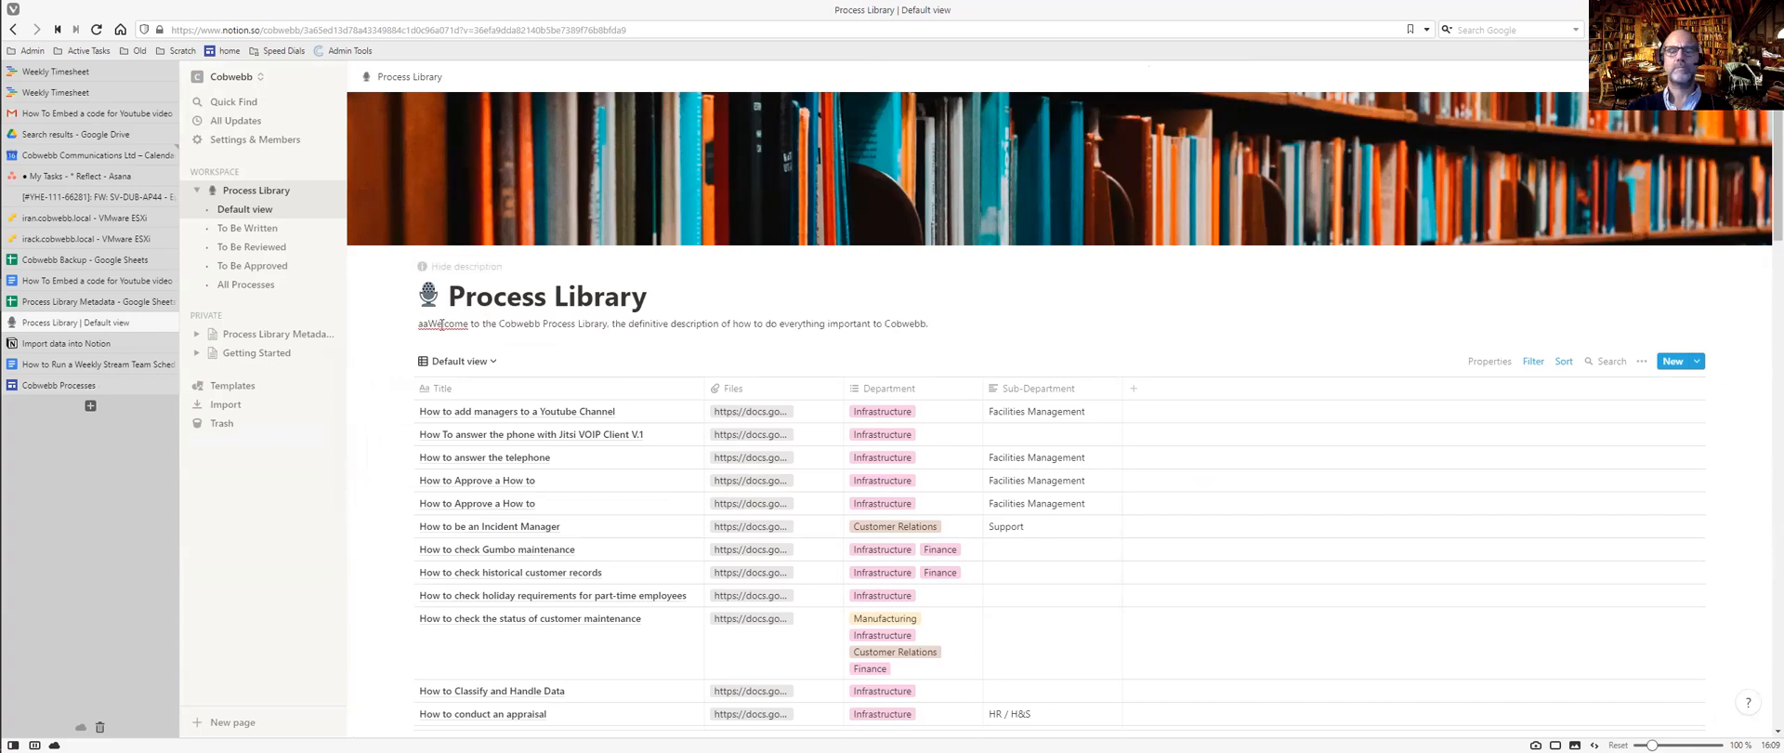
pyautogui.press('BackSpace')
pyautogui.press('BackSpace')
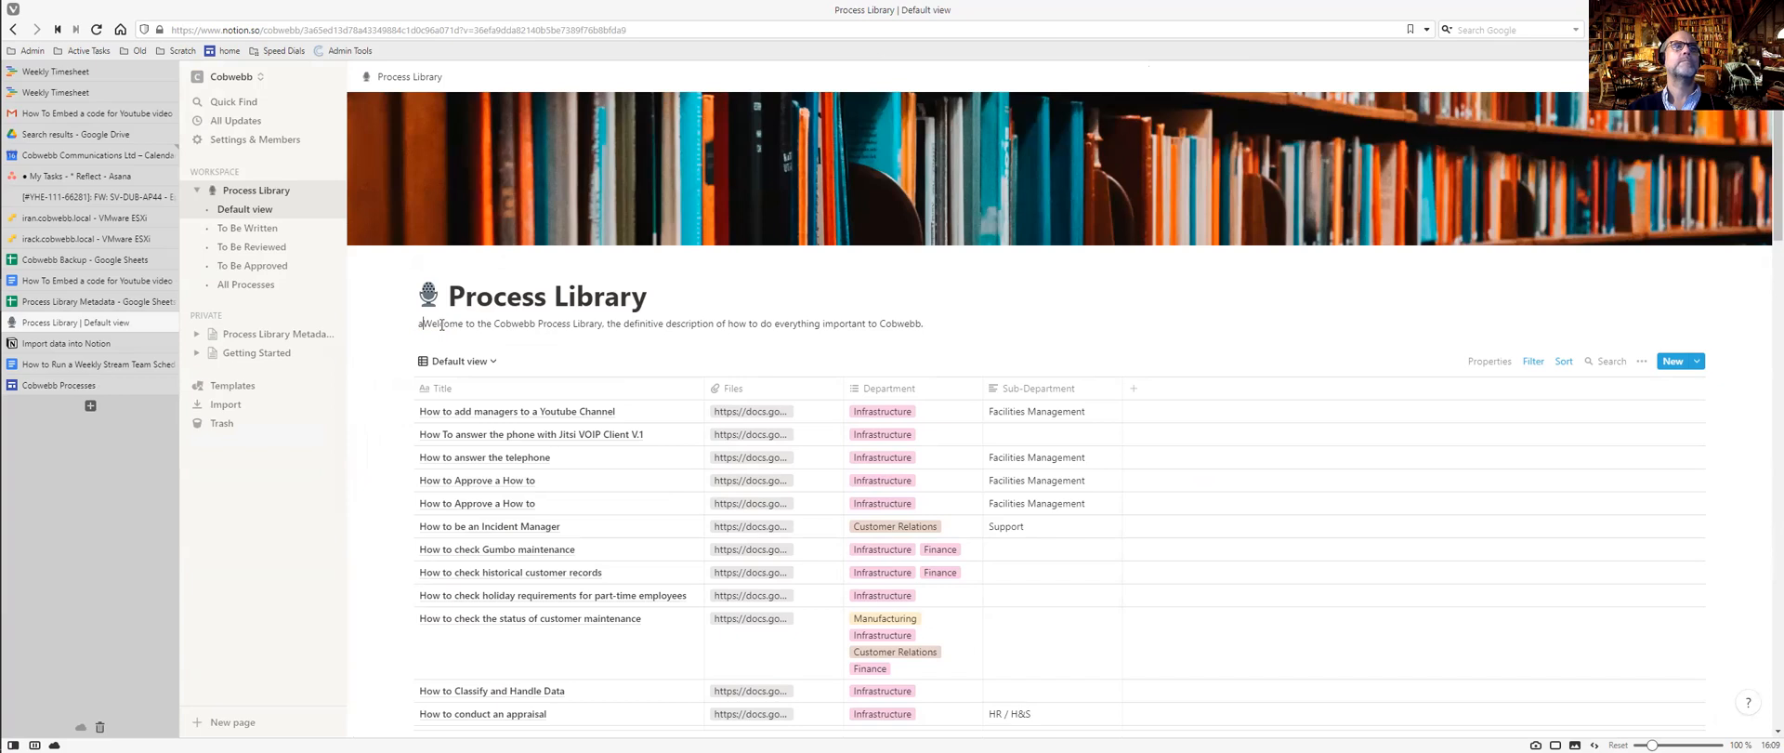
pyautogui.hotkey('ctrl', 'Tab')
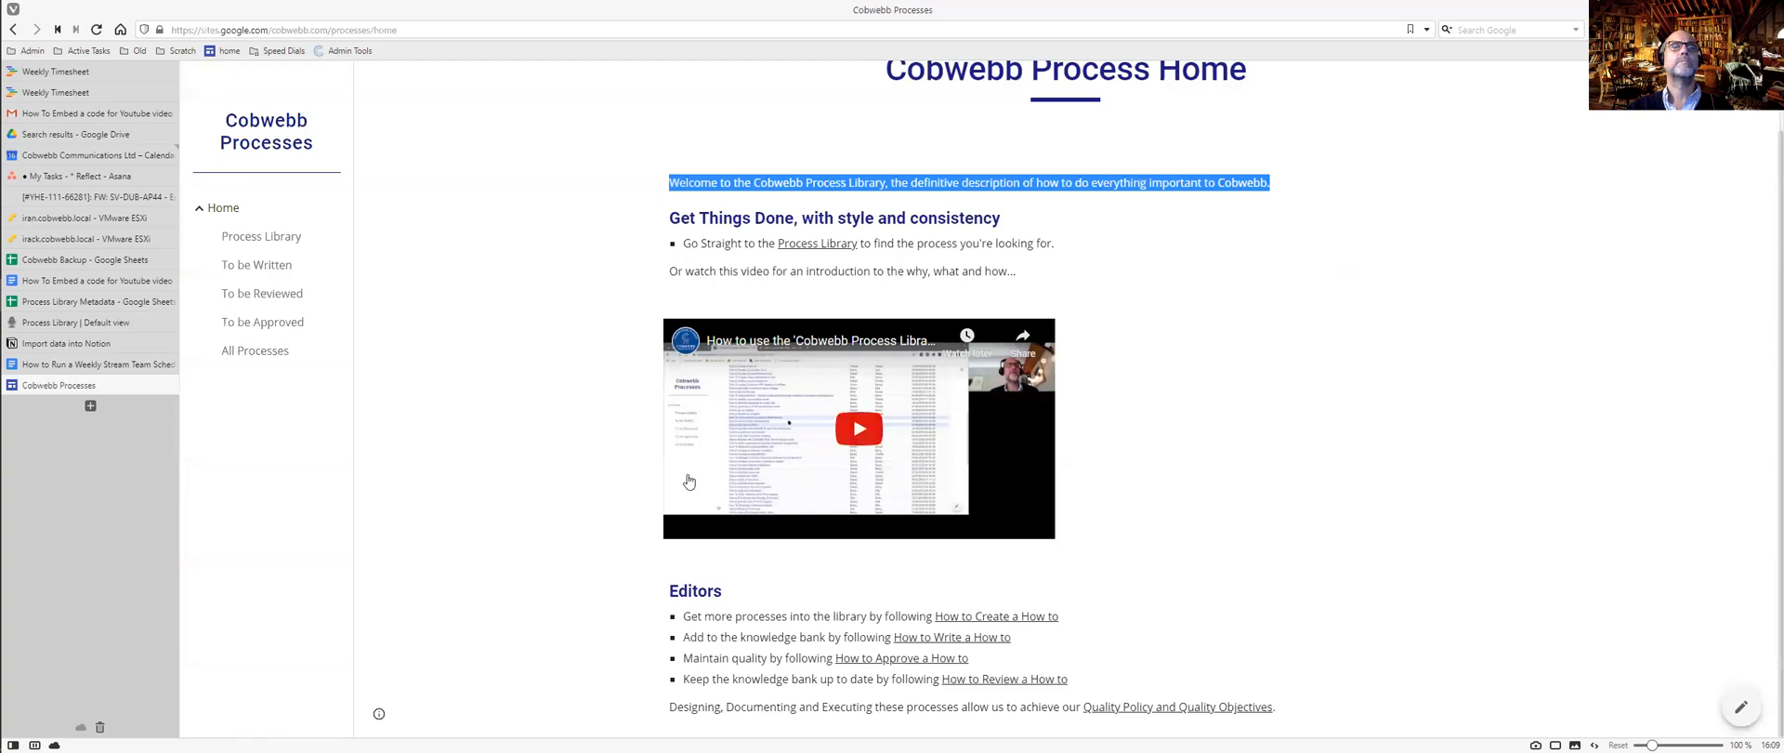
# Take the site's Editors section through the Quality Objectives sentence back to Notion.
pyautogui.moveTo(671, 591); pyautogui.dragTo(1300, 705)
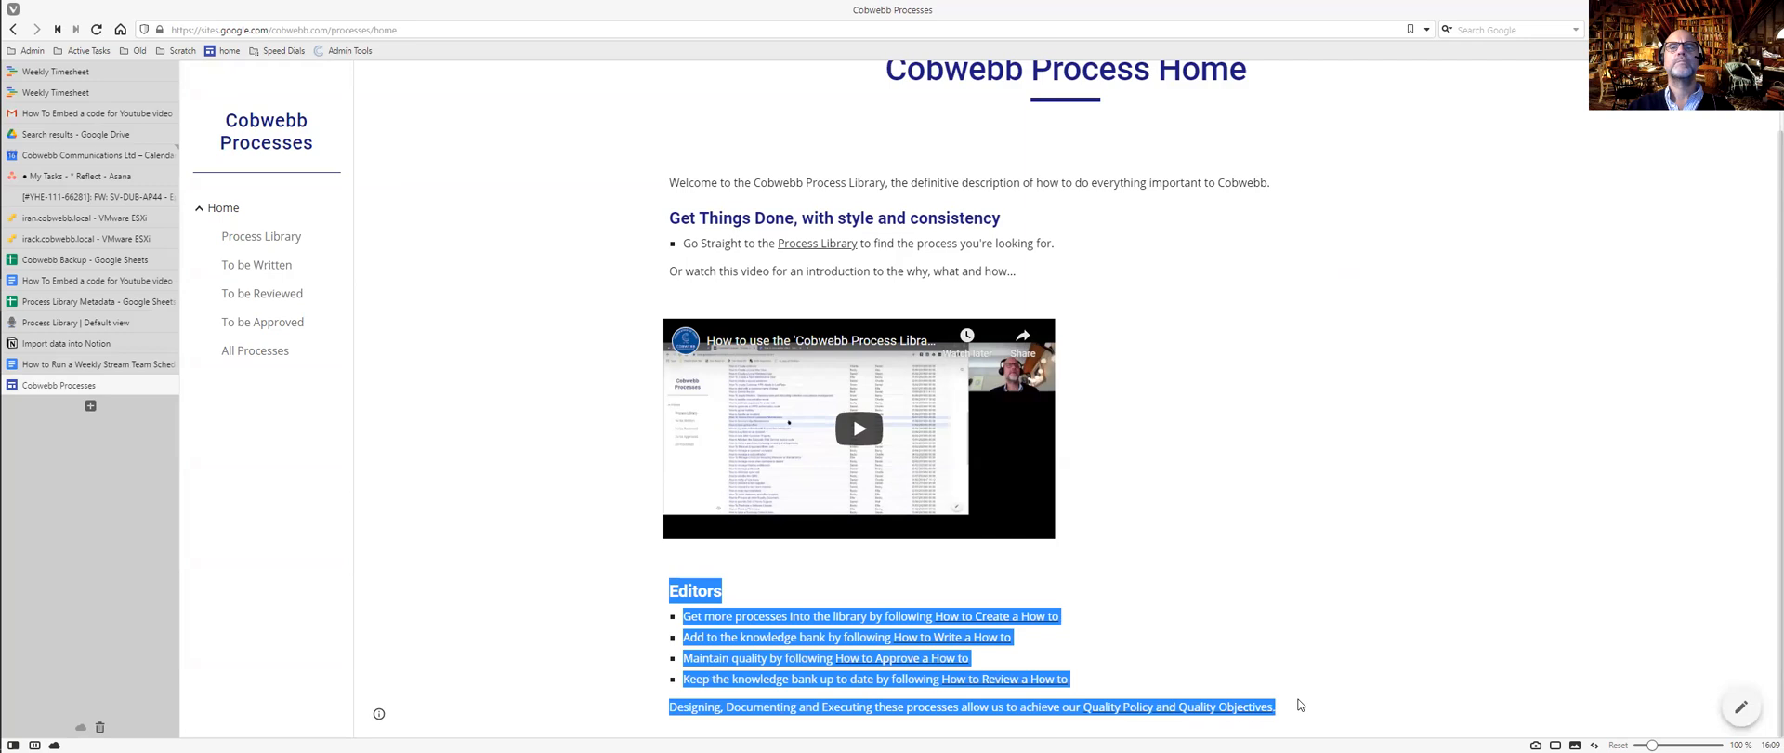
pyautogui.hotkey('ctrl', 'Tab')
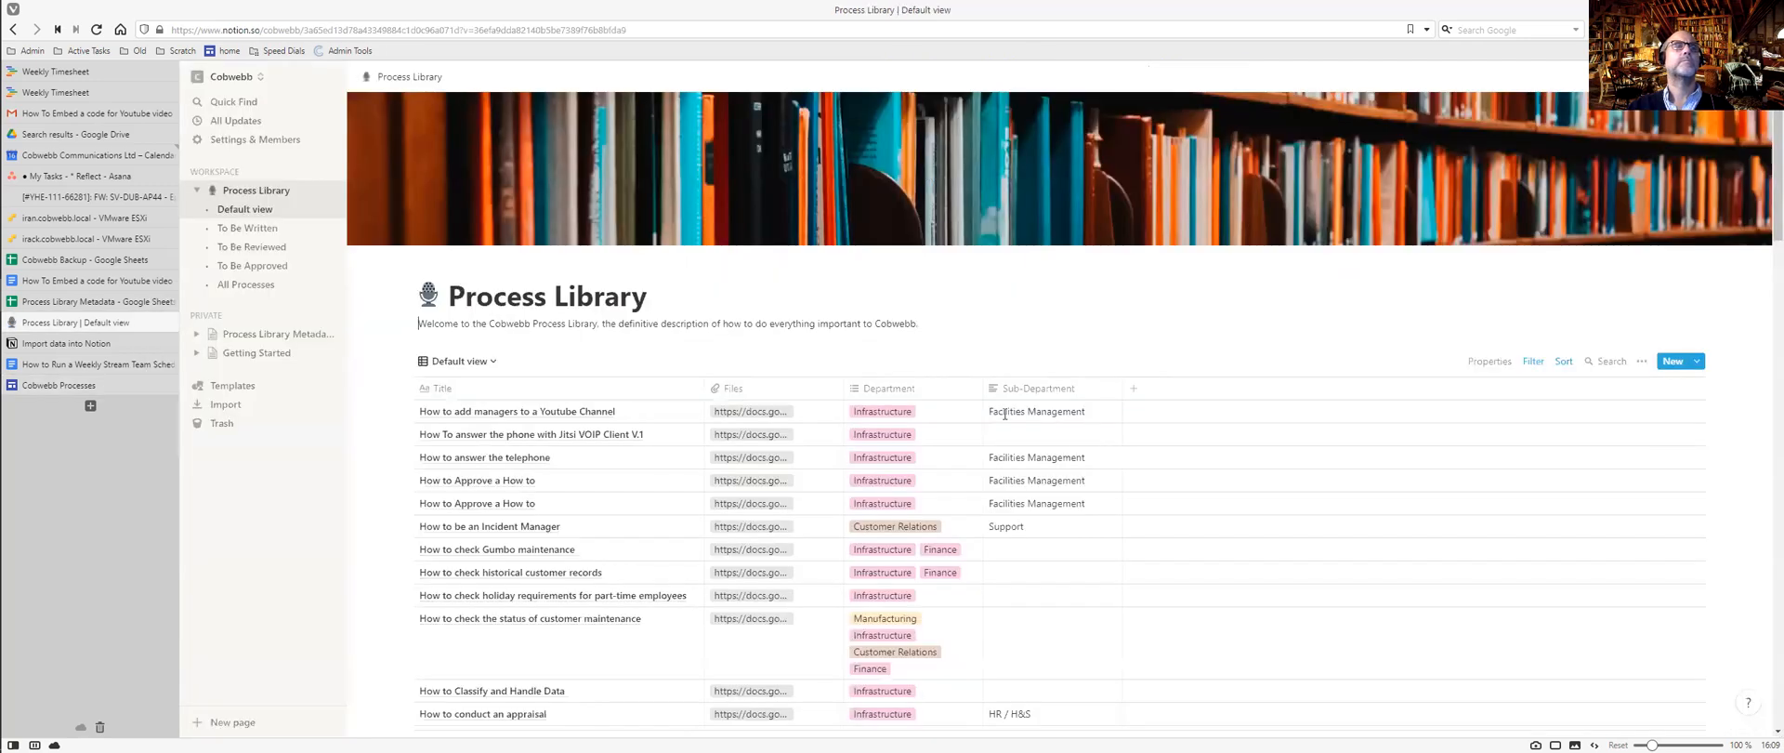
# Paste the copied Editors lines on a new line of the description.
pyautogui.click(948, 325)
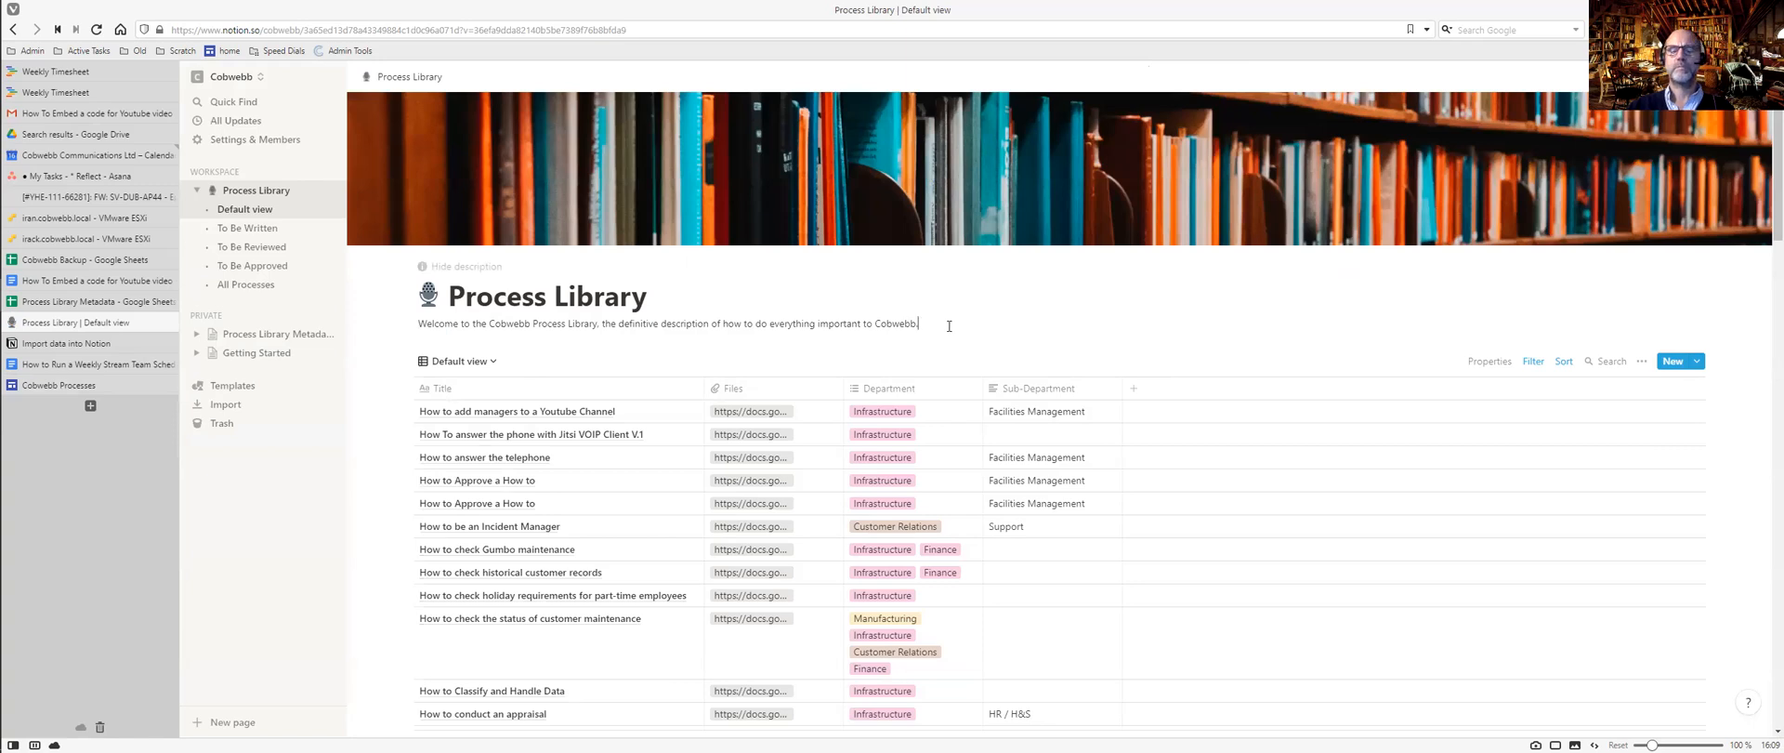
pyautogui.press('Return')
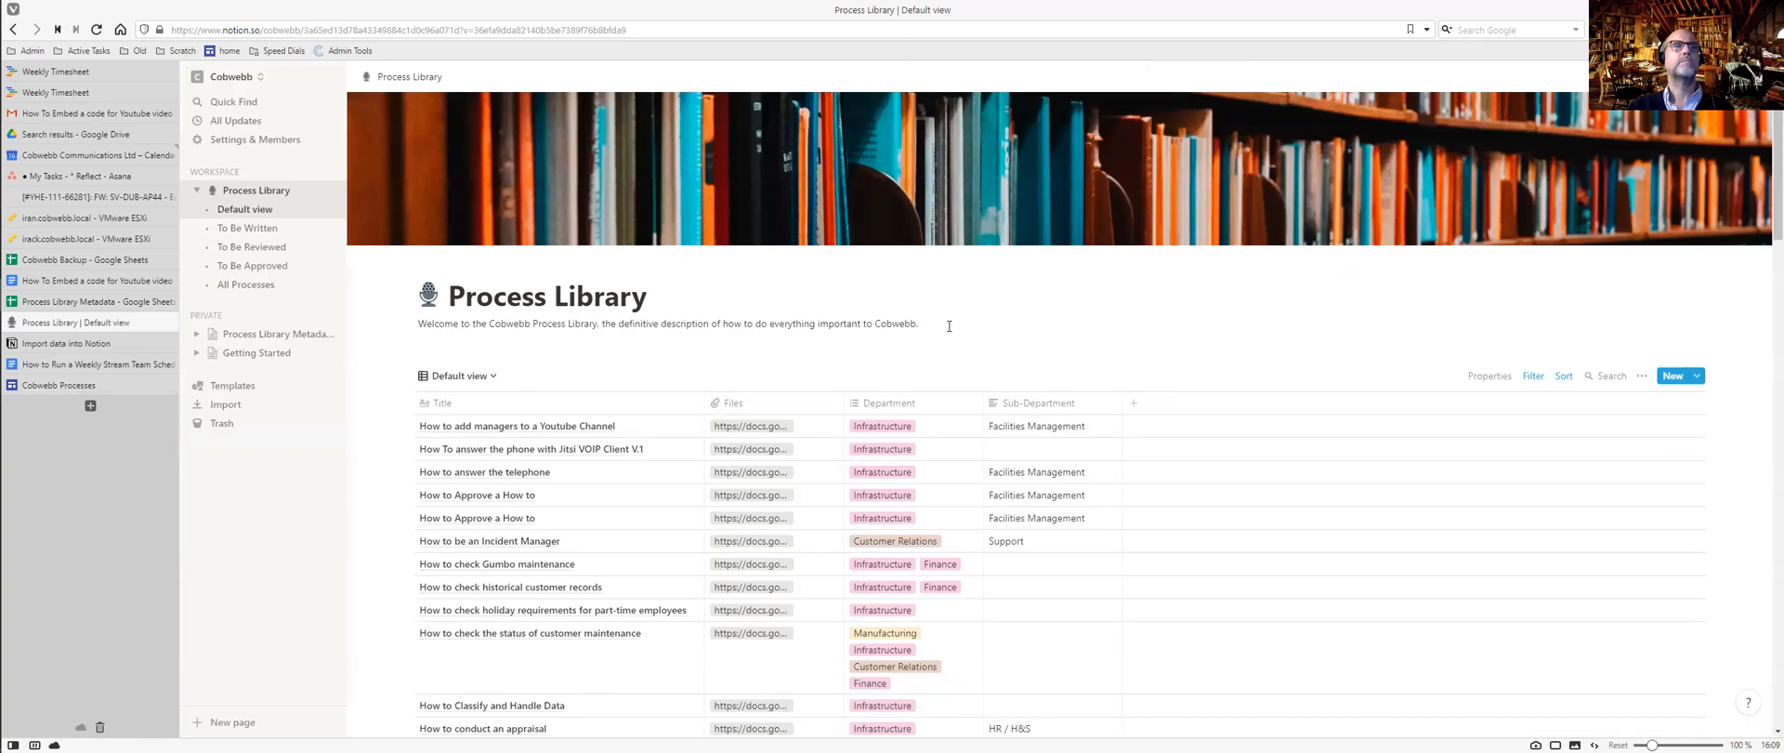
pyautogui.write('Editors Get more processes into the library by following How to Create a How to Add to the knowledge bank by following How to Write a How to Maintain quality by following How to Approve a How to Keep the knowledge bank up to date by following How to Review a How to Designing, Documenting and Executing these processes allow us to achieve our Quality Policy and Quality Objectives.')
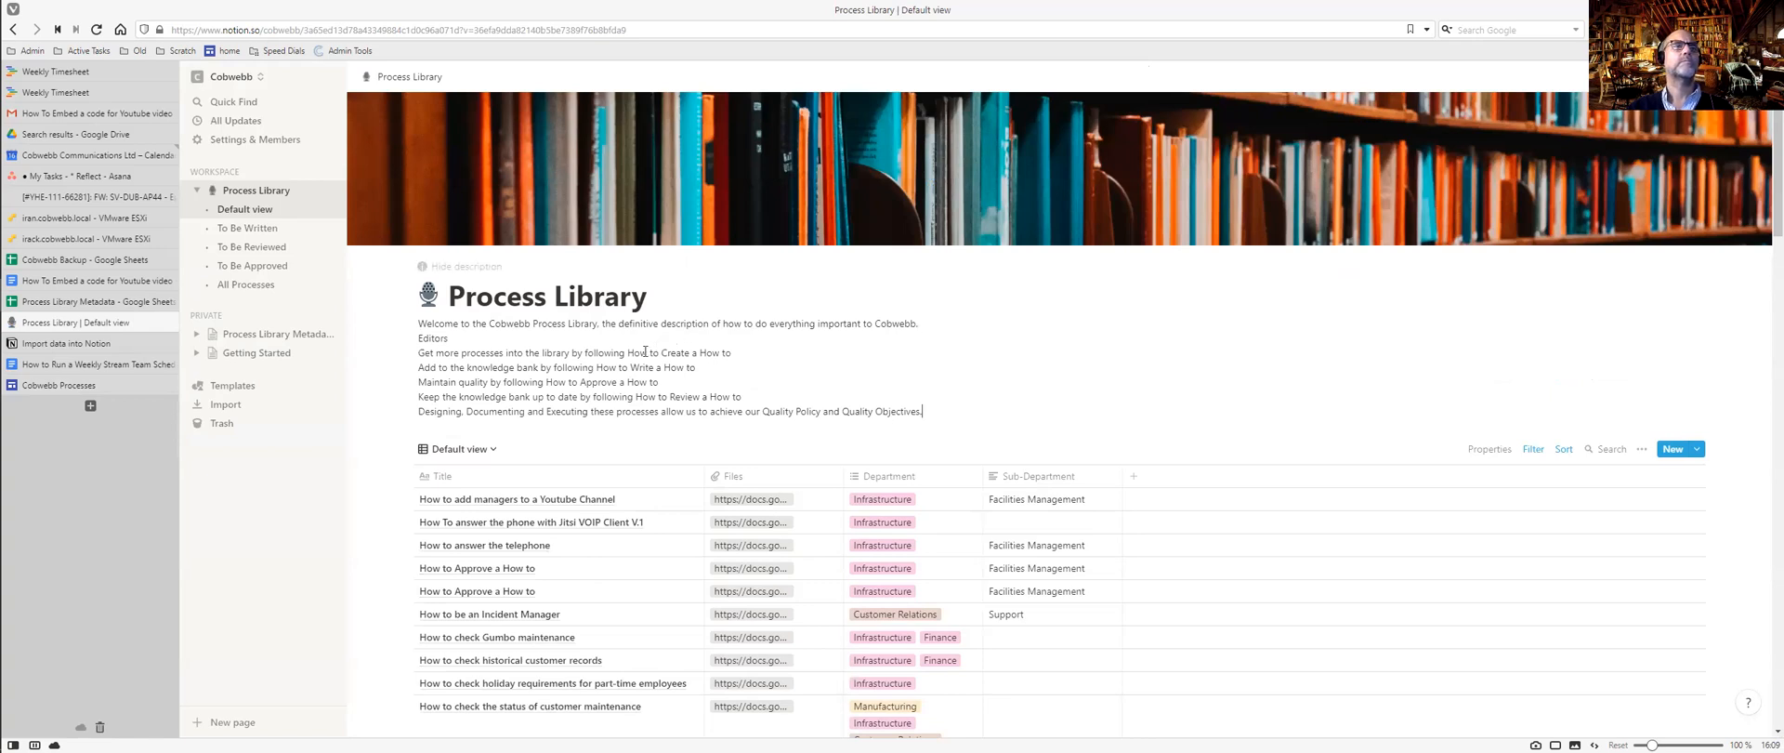
pyautogui.scroll(-5, 645, 351)
pyautogui.scroll(5, 645, 351)
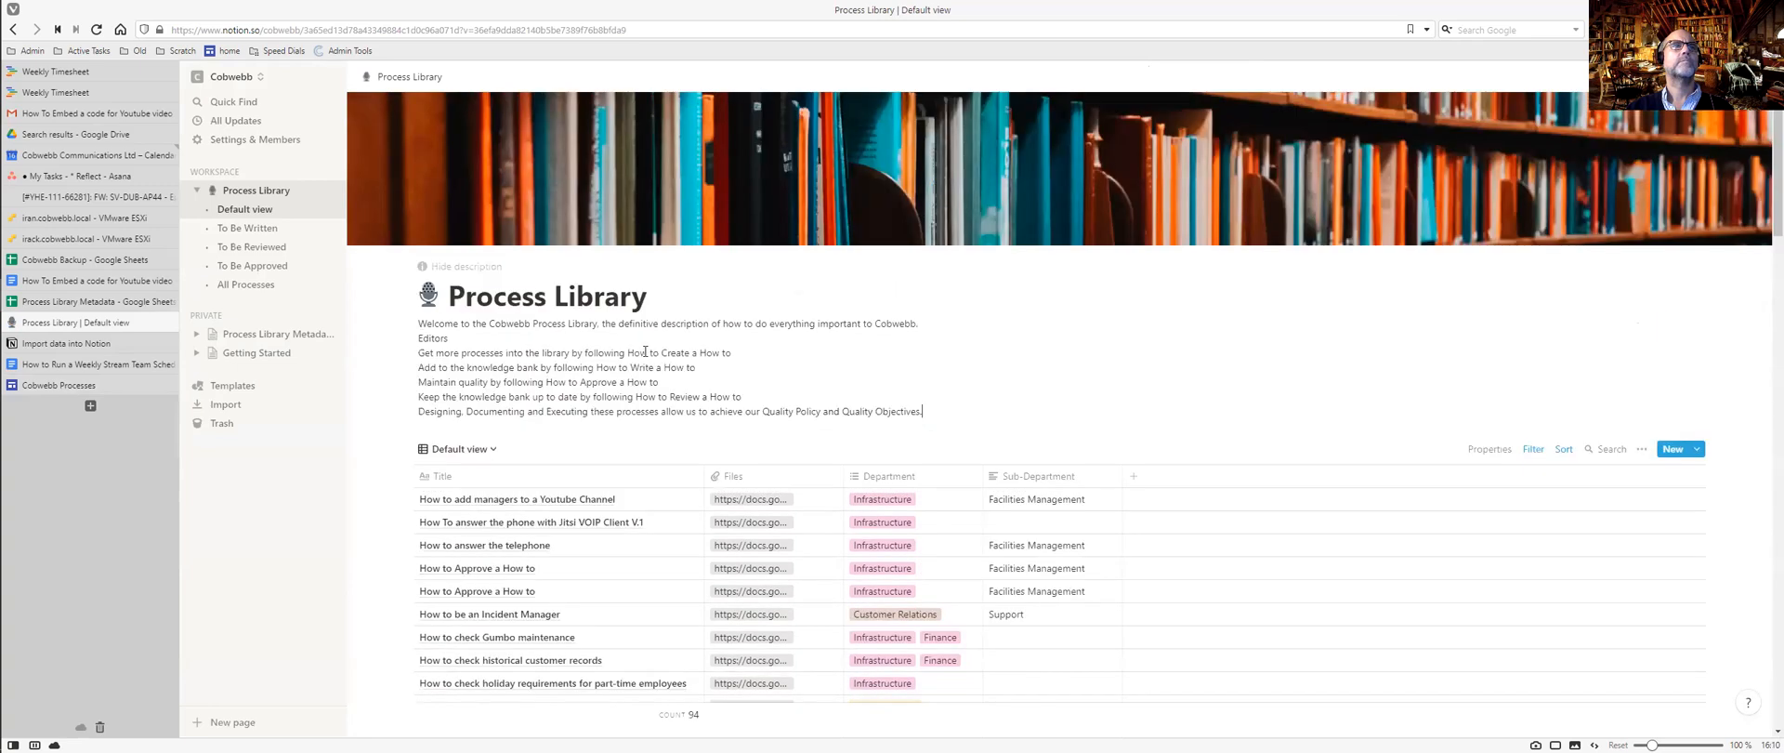
# Select 'How to Create a How to' and copy its link address from the Cobwebb site.
pyautogui.moveTo(628, 354); pyautogui.dragTo(733, 353)
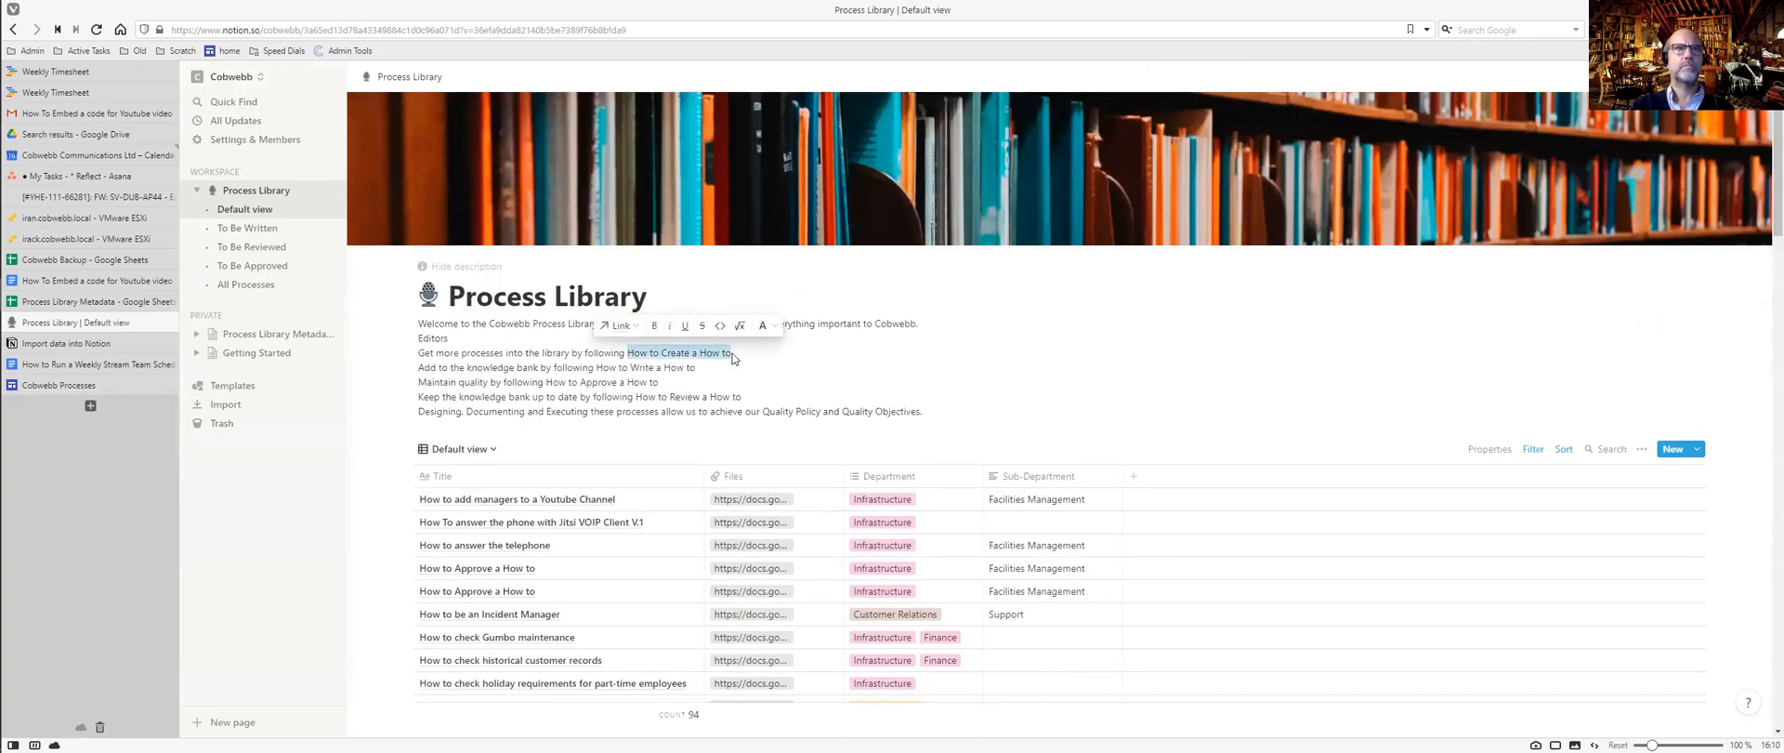
pyautogui.hotkey('ctrl', 'Tab')
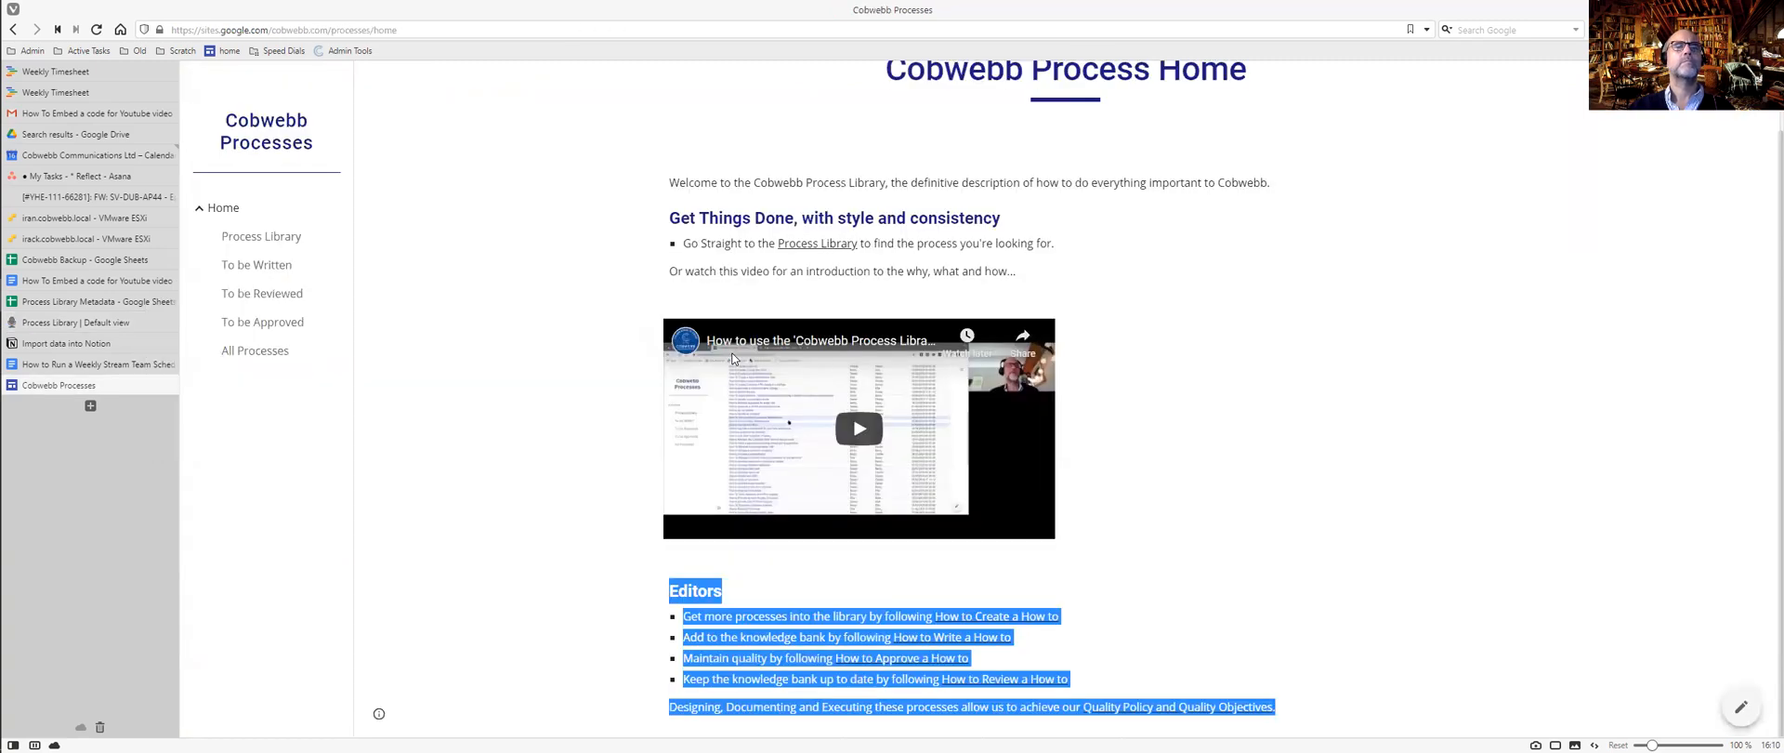
pyautogui.click(1093, 630)
pyautogui.rightClick(1010, 617)
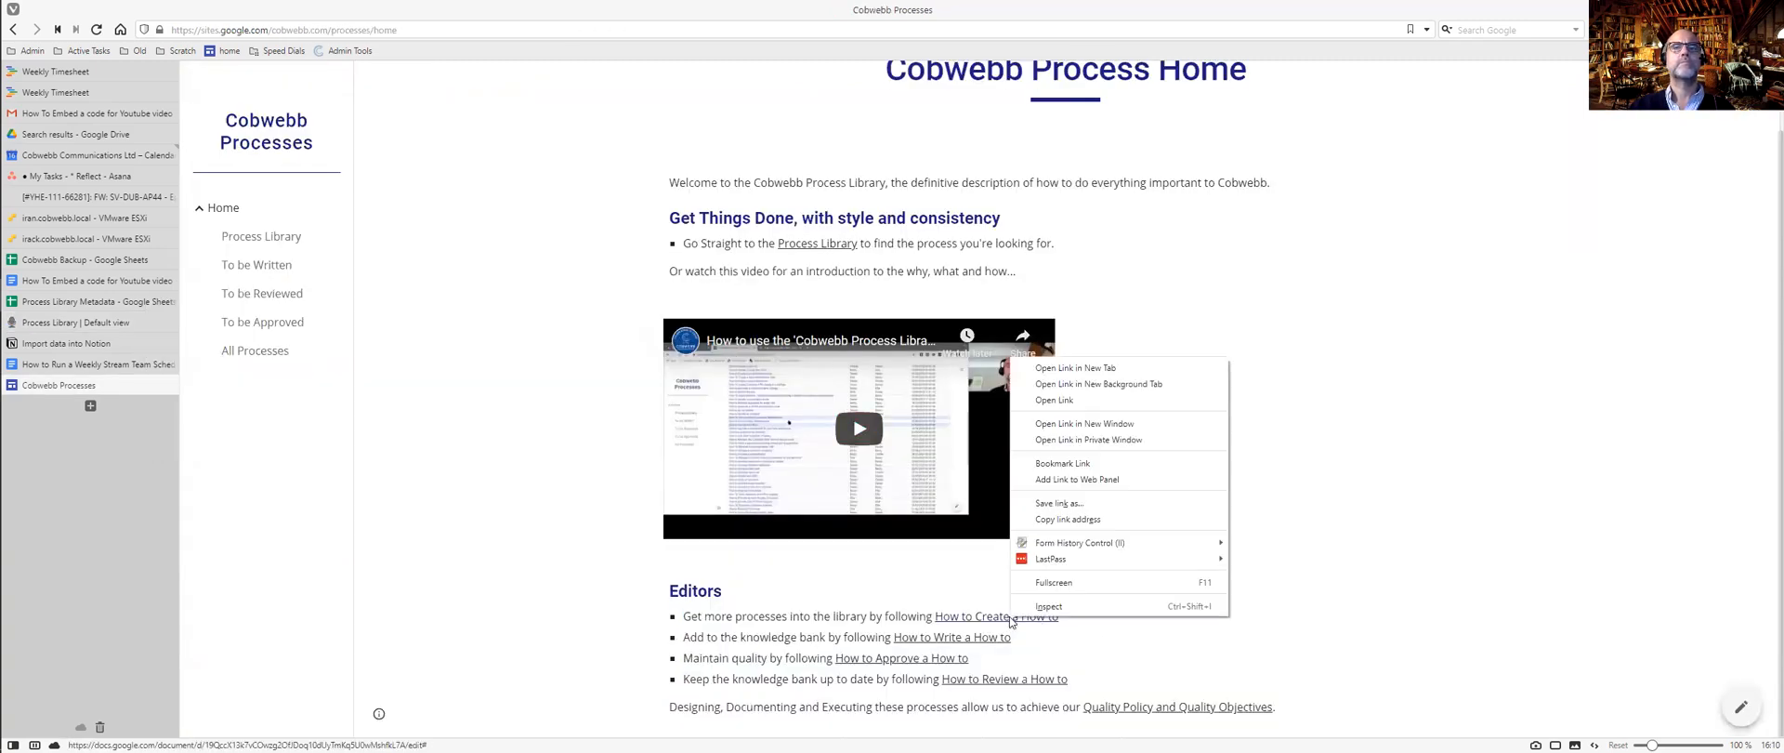
pyautogui.click(1068, 520)
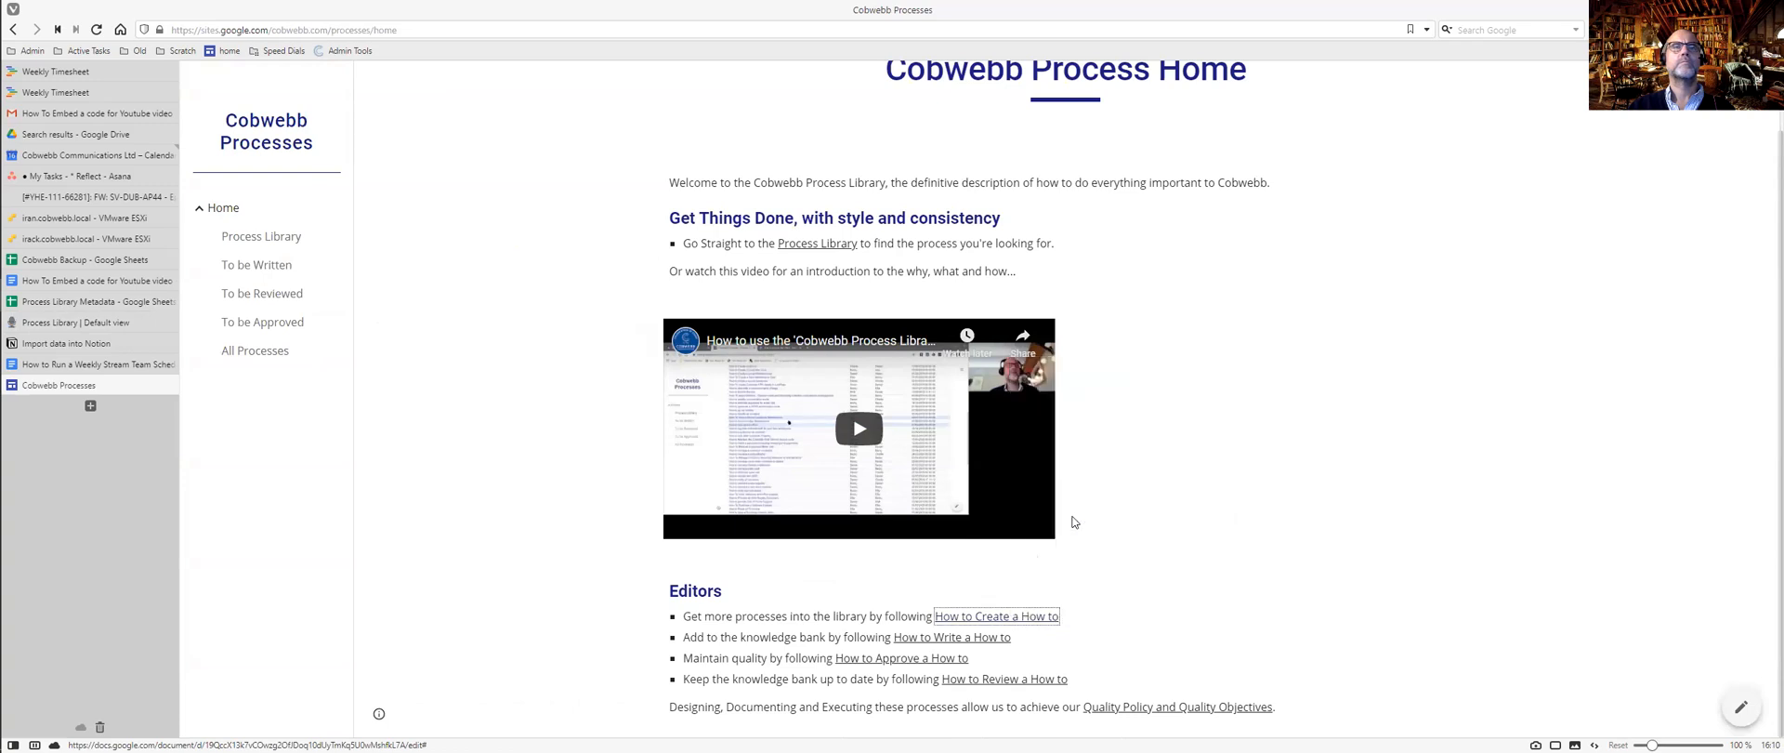
pyautogui.hotkey('ctrl', 'Tab')
# Link 'How to Create a How to' to the copied Google Docs address.
pyautogui.hotkey('ctrl', 'k')
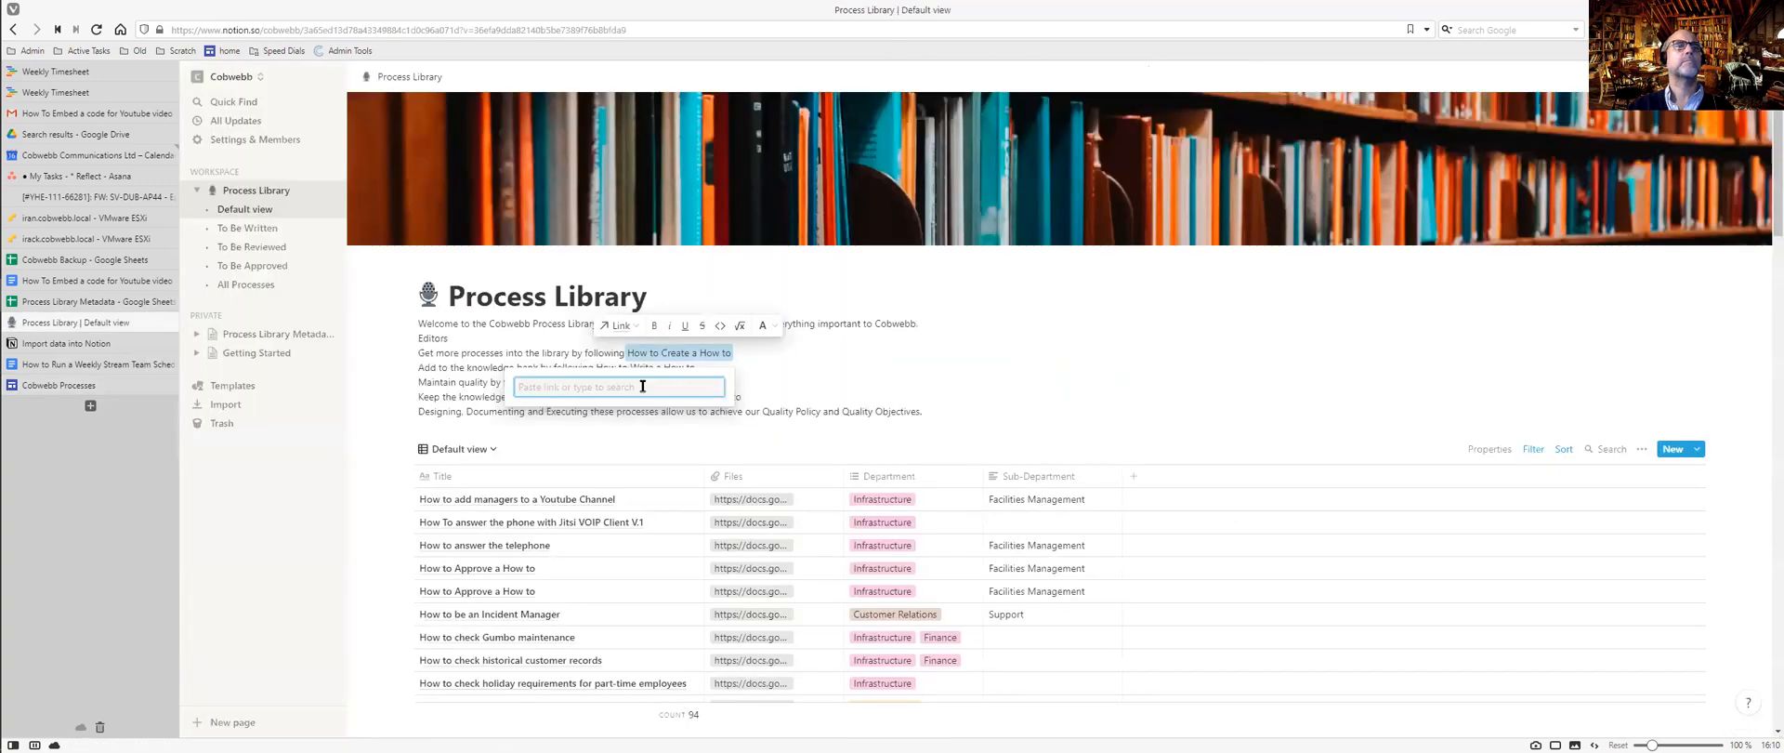
pyautogui.hotkey('ctrl', 'v')
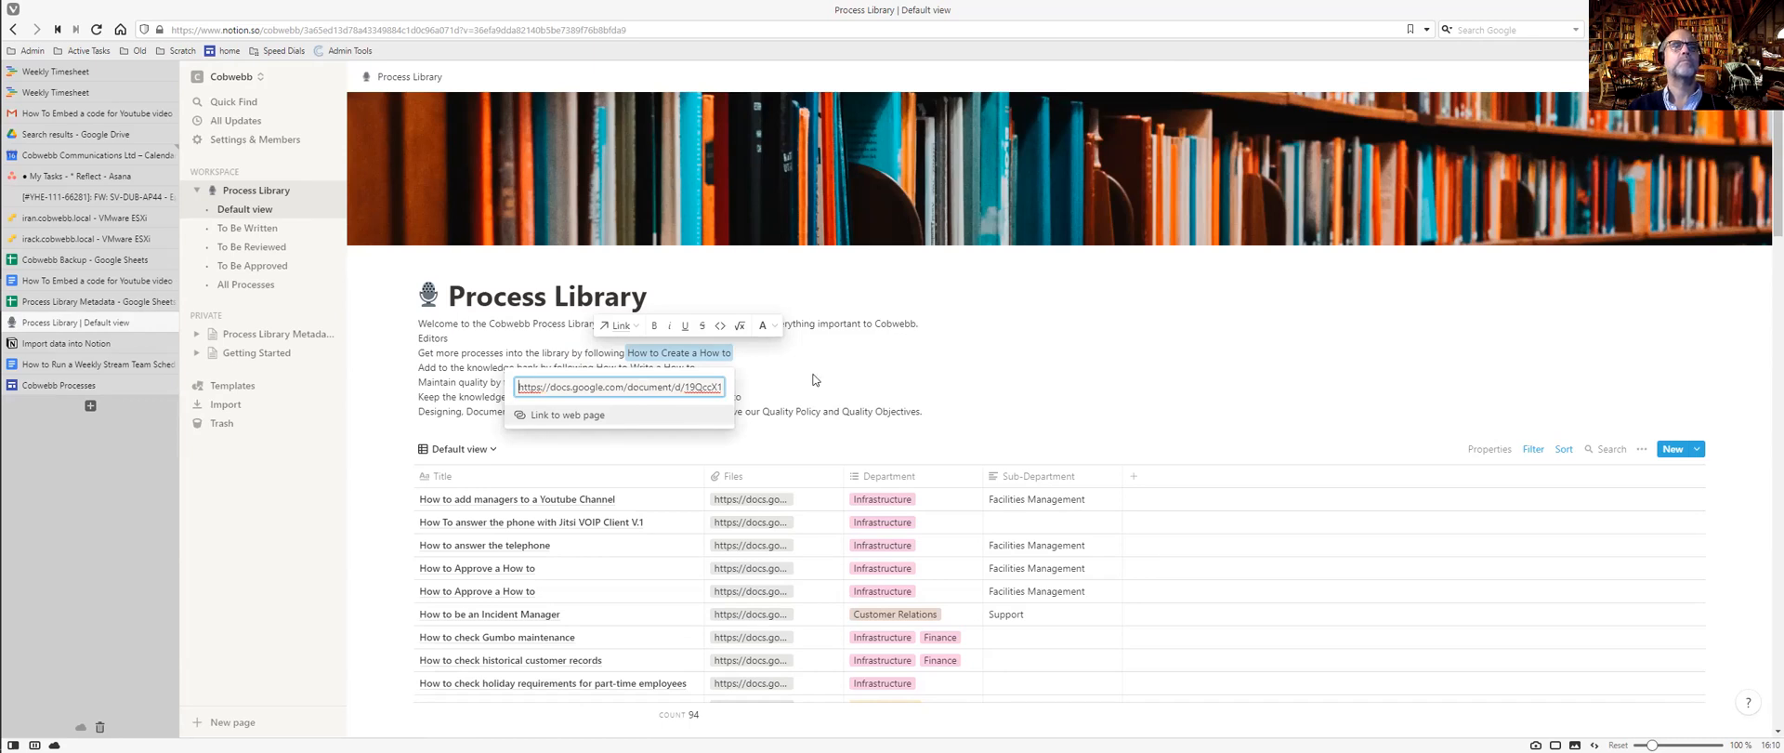
pyautogui.press('Return')
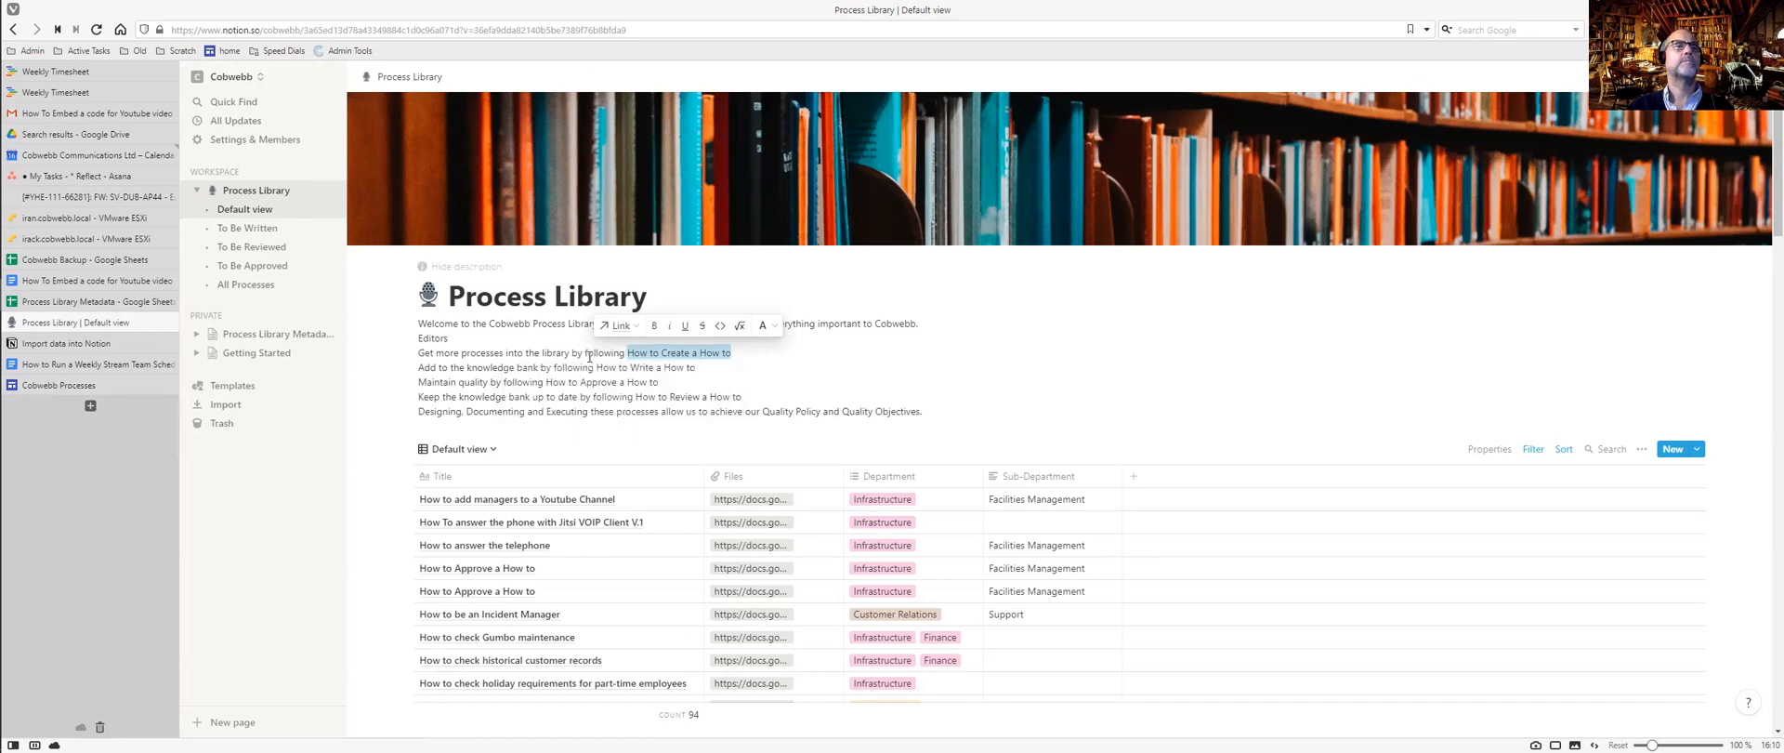
pyautogui.click(670, 353)
pyautogui.moveTo(630, 352); pyautogui.dragTo(736, 352)
pyautogui.click(630, 329)
pyautogui.hotkey('ctrl', 'v')
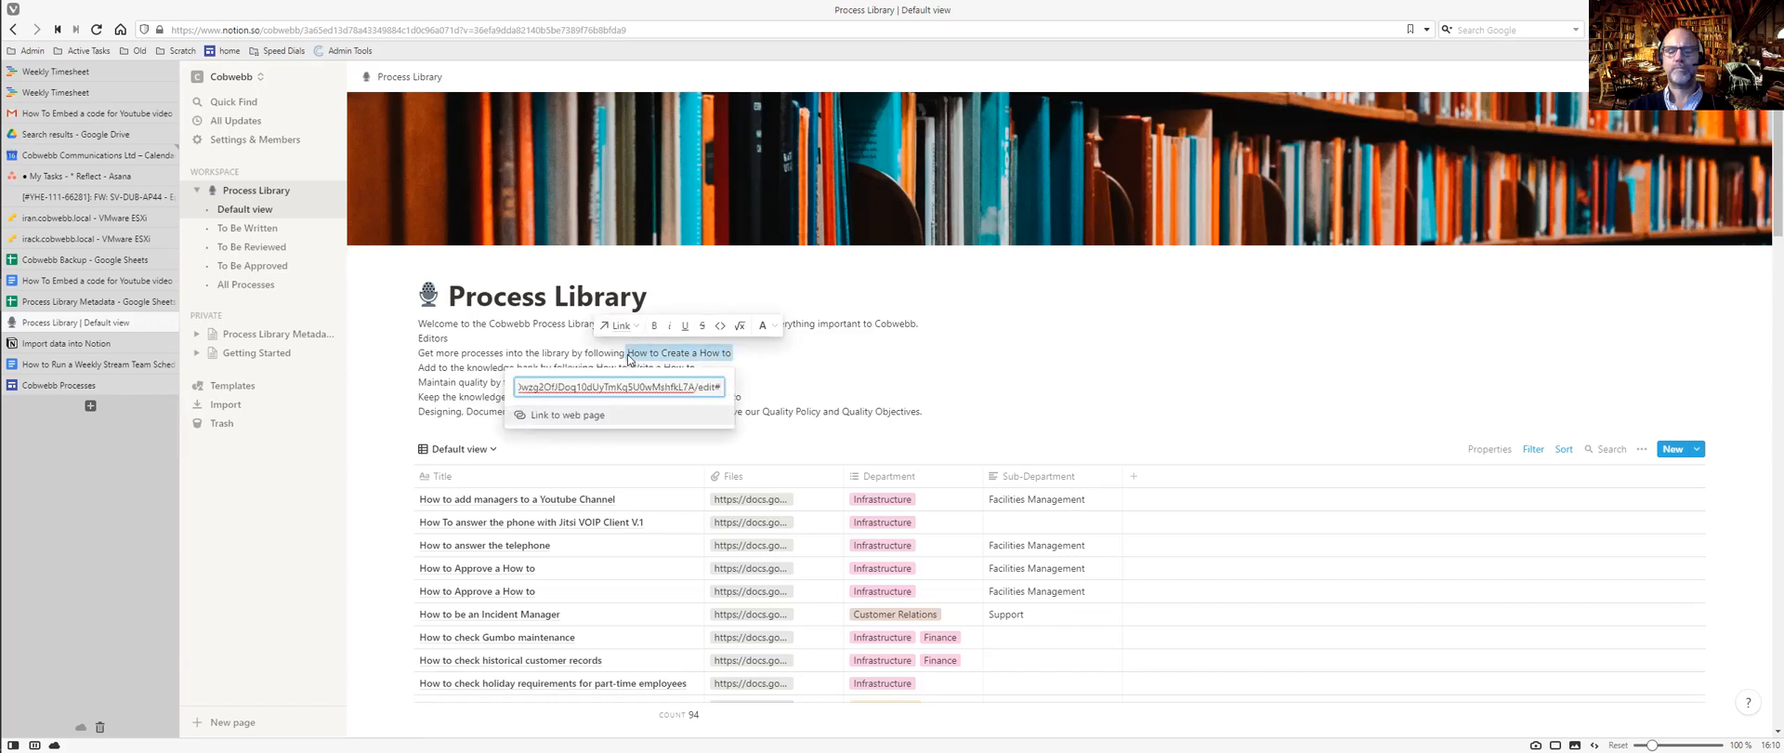
pyautogui.click(609, 414)
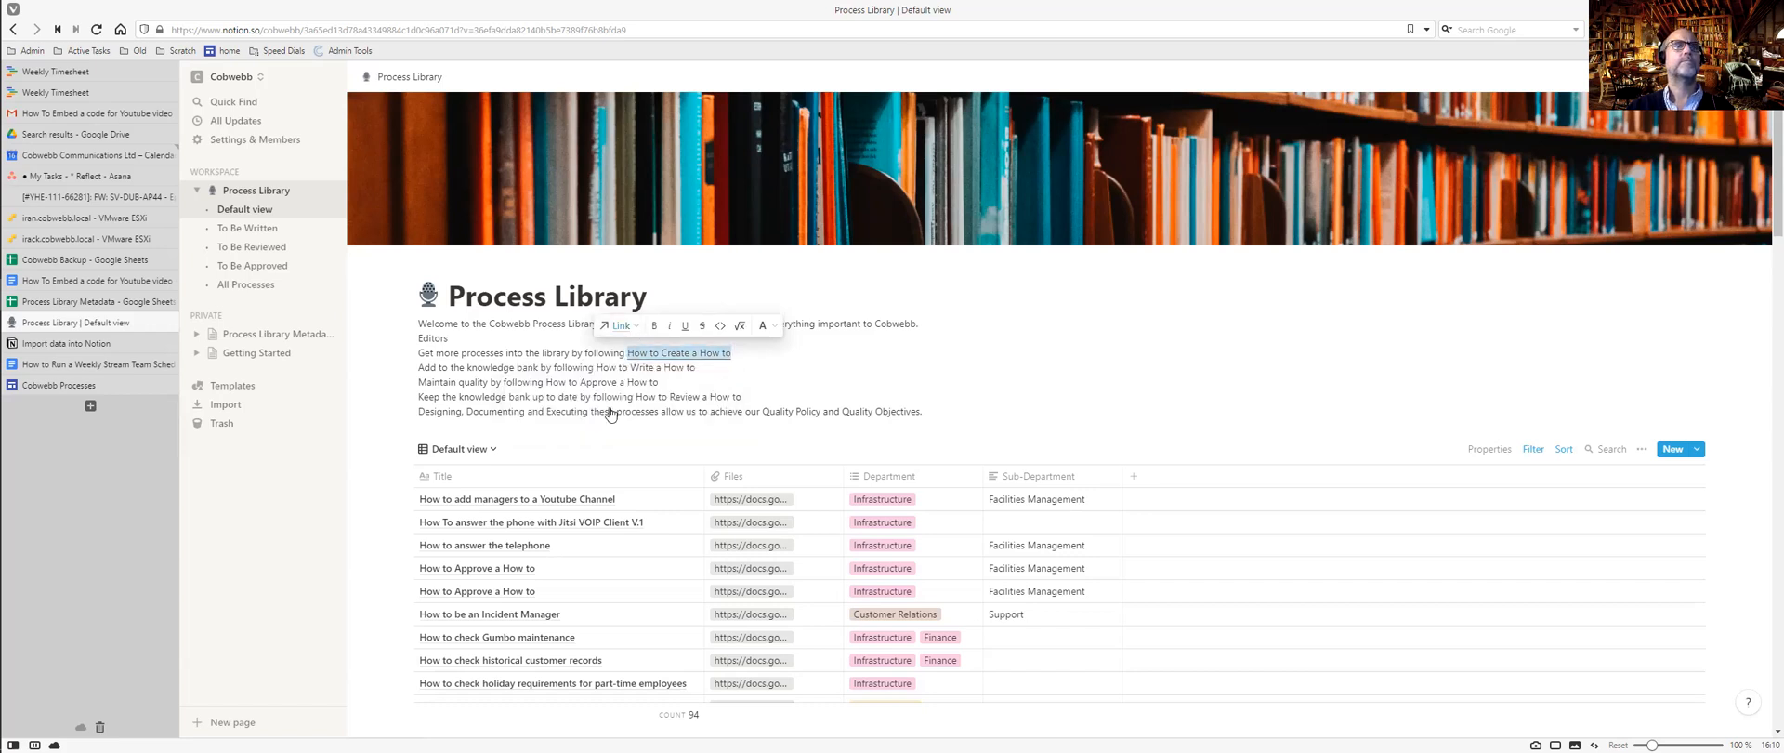
# Take the 'How to Write a How to' text from the Cobwebb site back to Notion.
pyautogui.hotkey('ctrl', 'Tab')
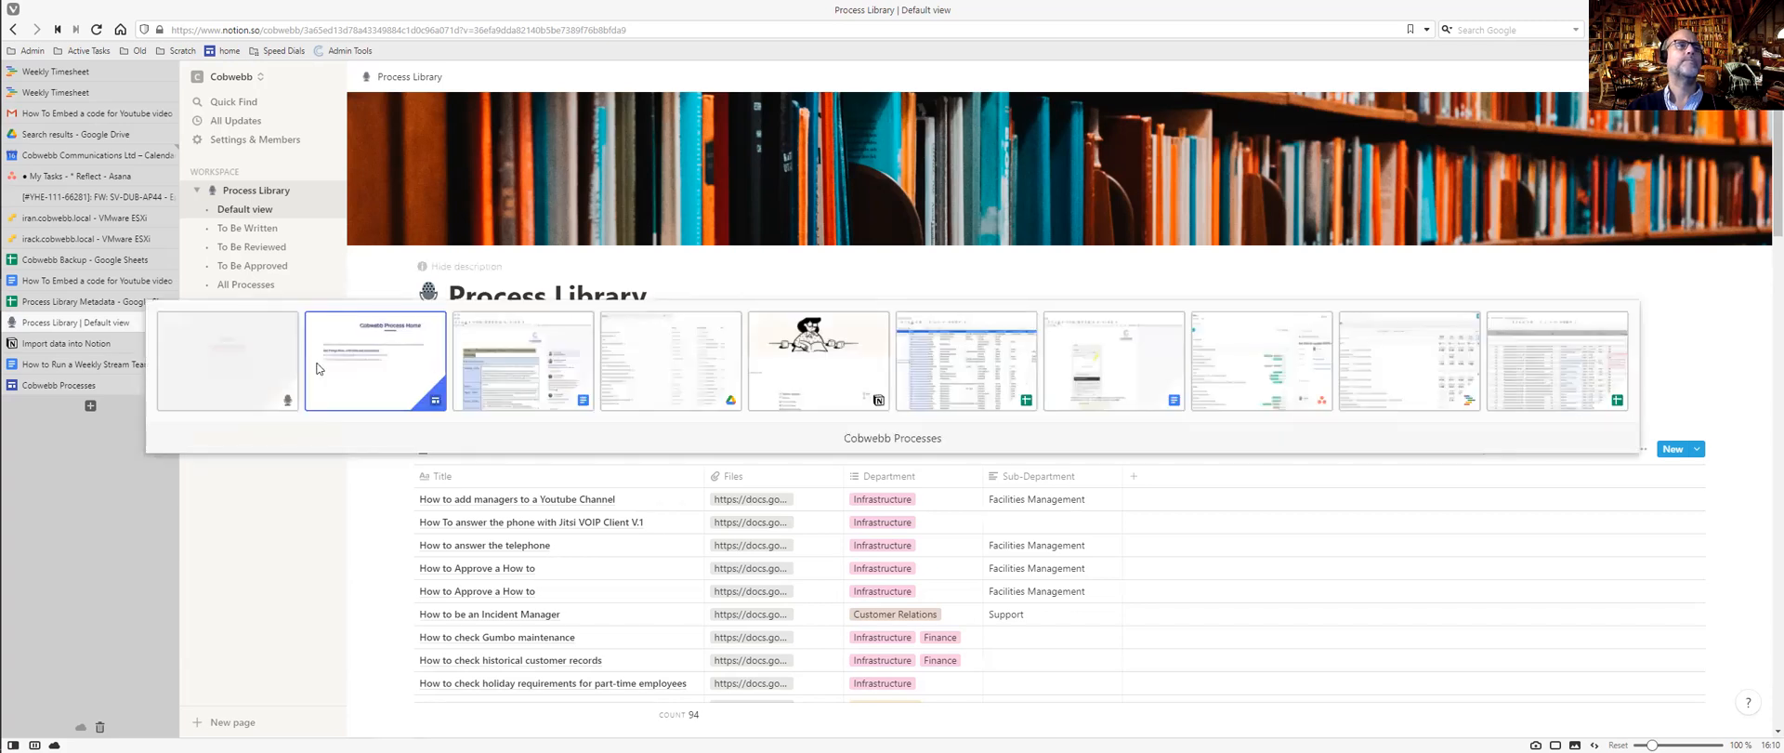
pyautogui.click(369, 336)
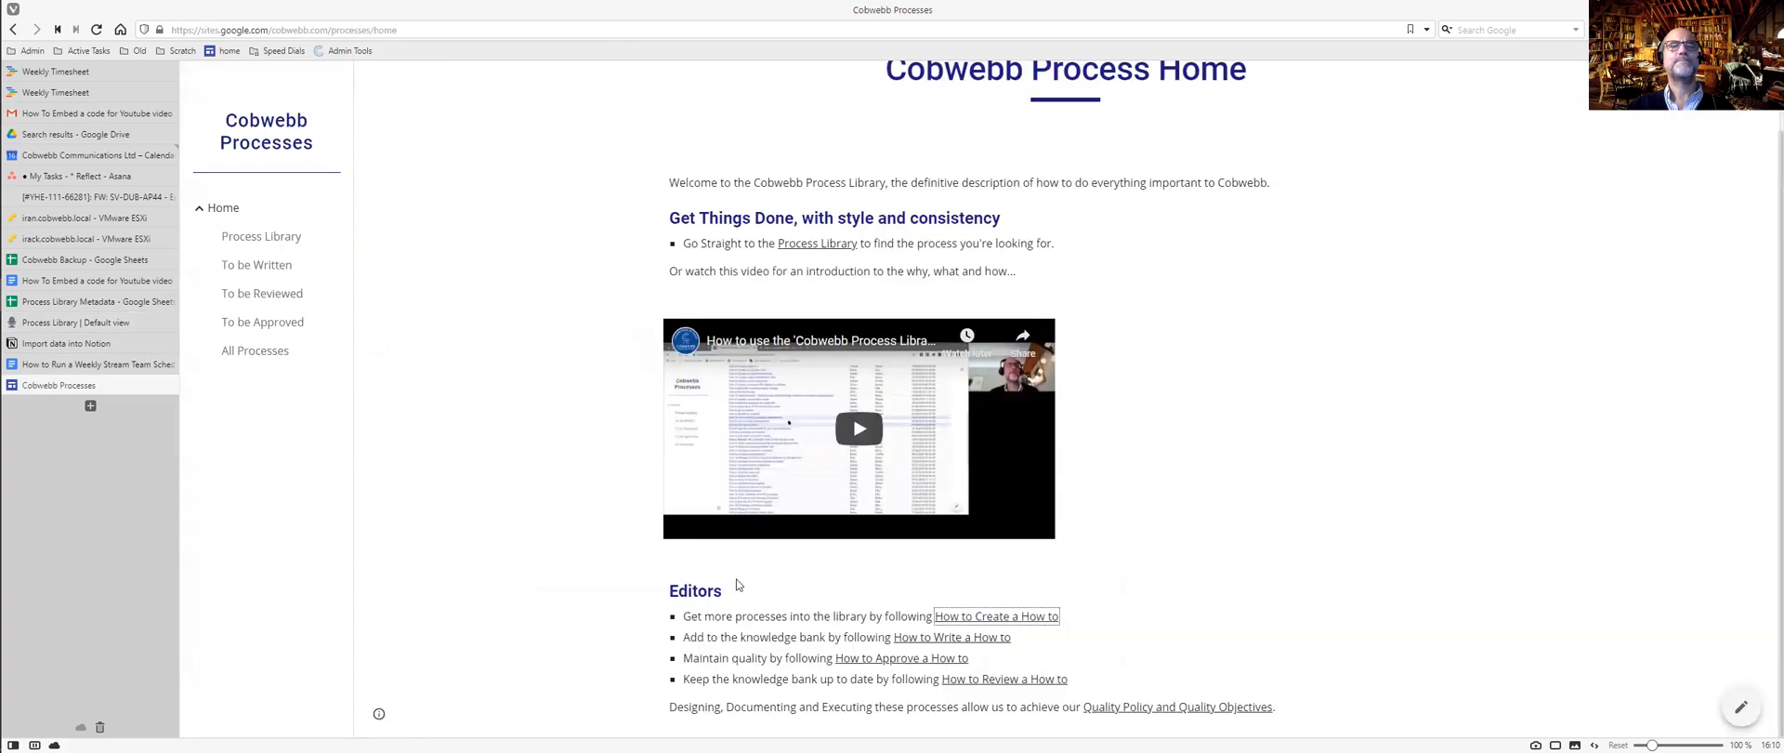
pyautogui.moveTo(1019, 639); pyautogui.dragTo(898, 644)
pyautogui.hotkey('ctrl', 'Tab')
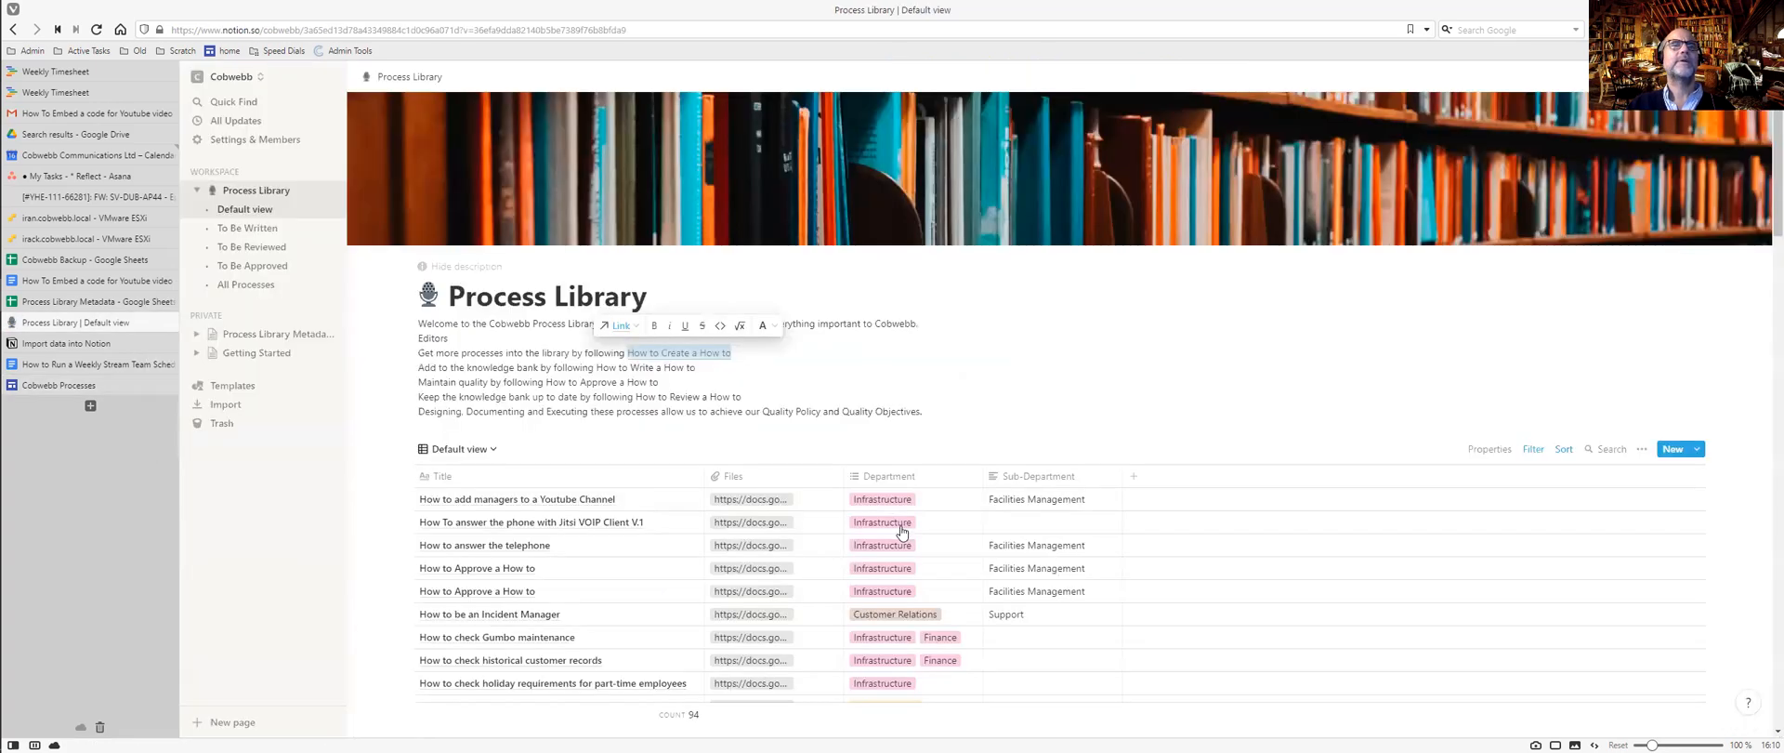
# Link 'How to Write a How to' in the description to the library's How to Write a How to page.
pyautogui.moveTo(639, 372); pyautogui.dragTo(597, 369)
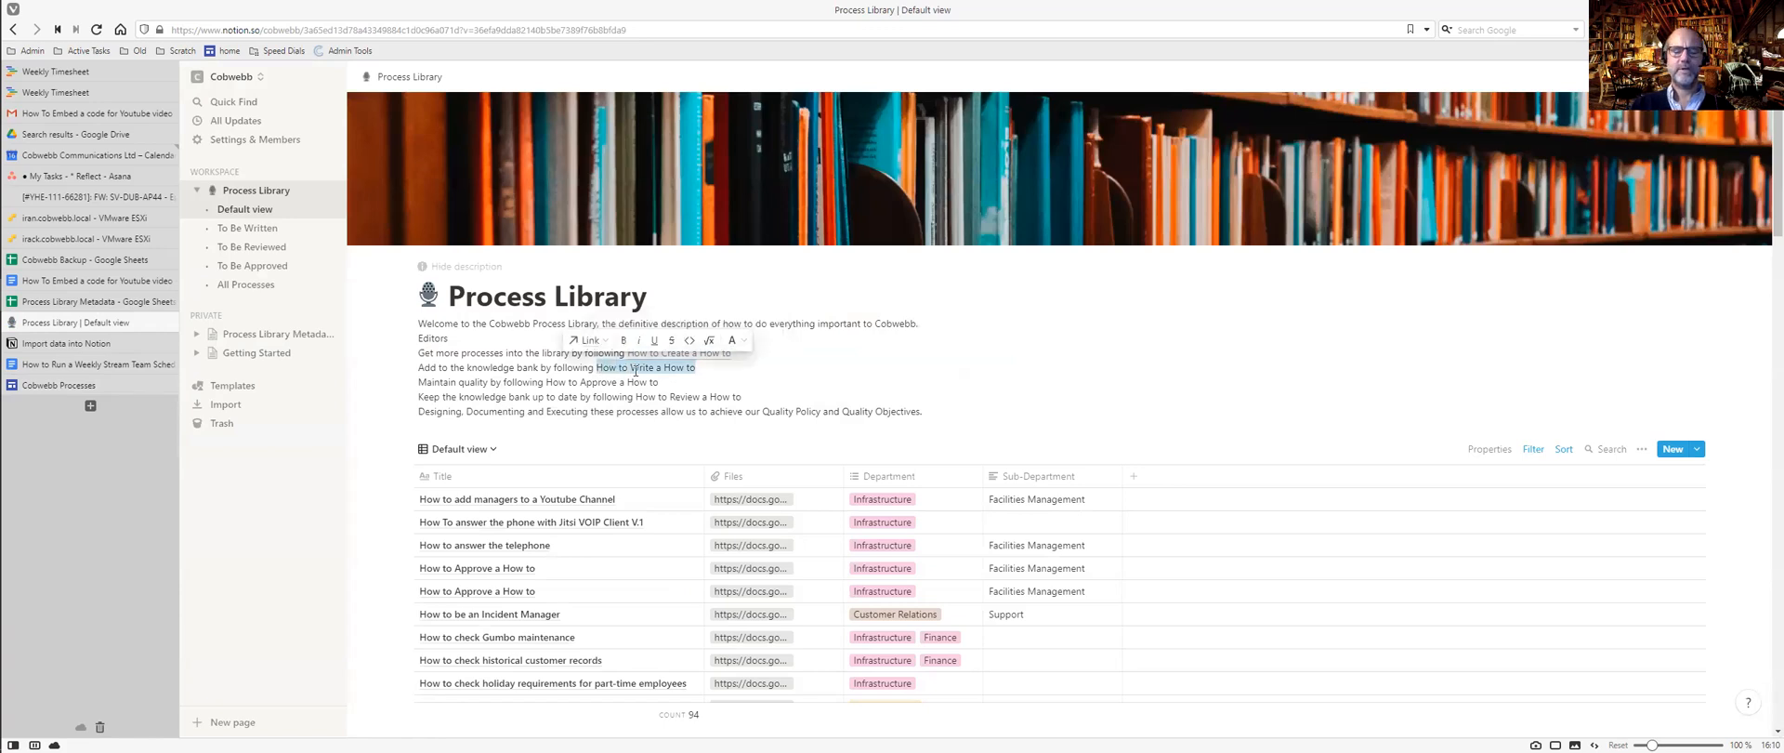
pyautogui.hotkey('ctrl', 'k')
pyautogui.hotkey('ctrl', 'v')
pyautogui.hotkey('ctrl', 'Tab')
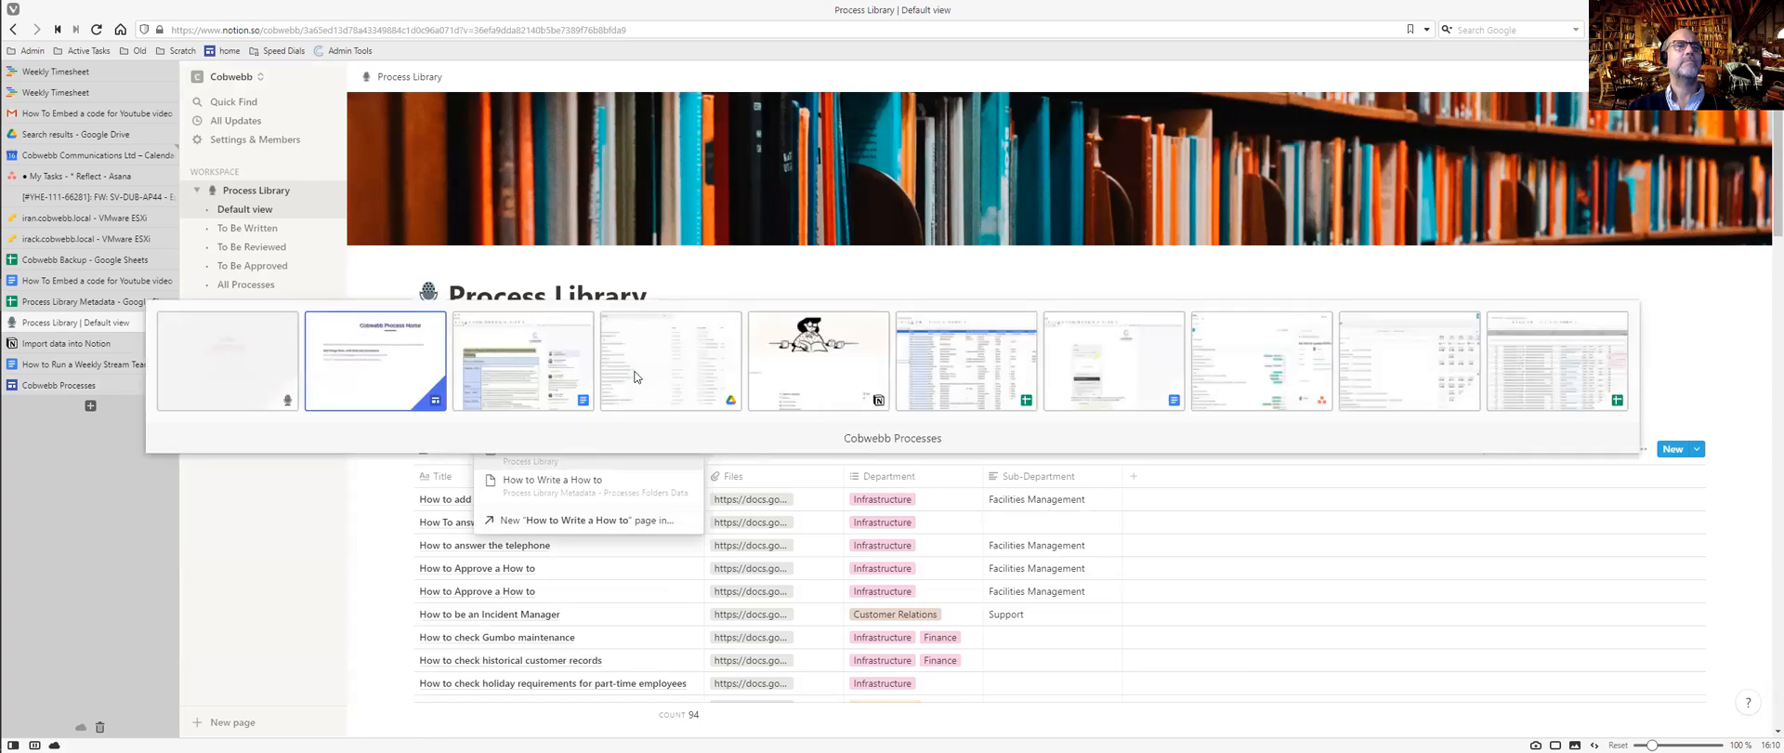
pyautogui.hotkey('ctrl', 'Tab')
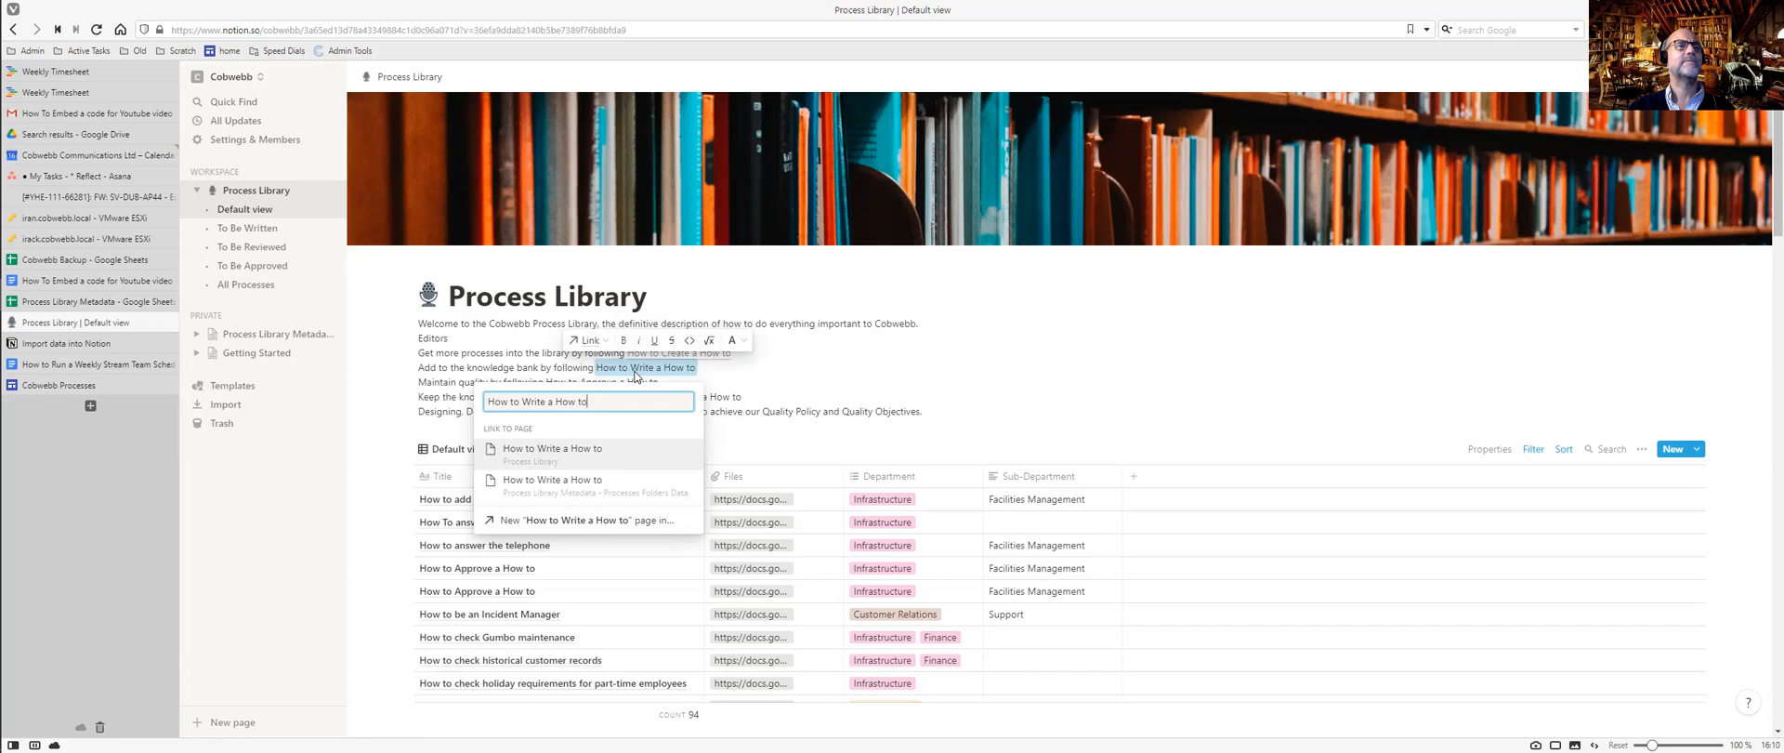
pyautogui.click(594, 457)
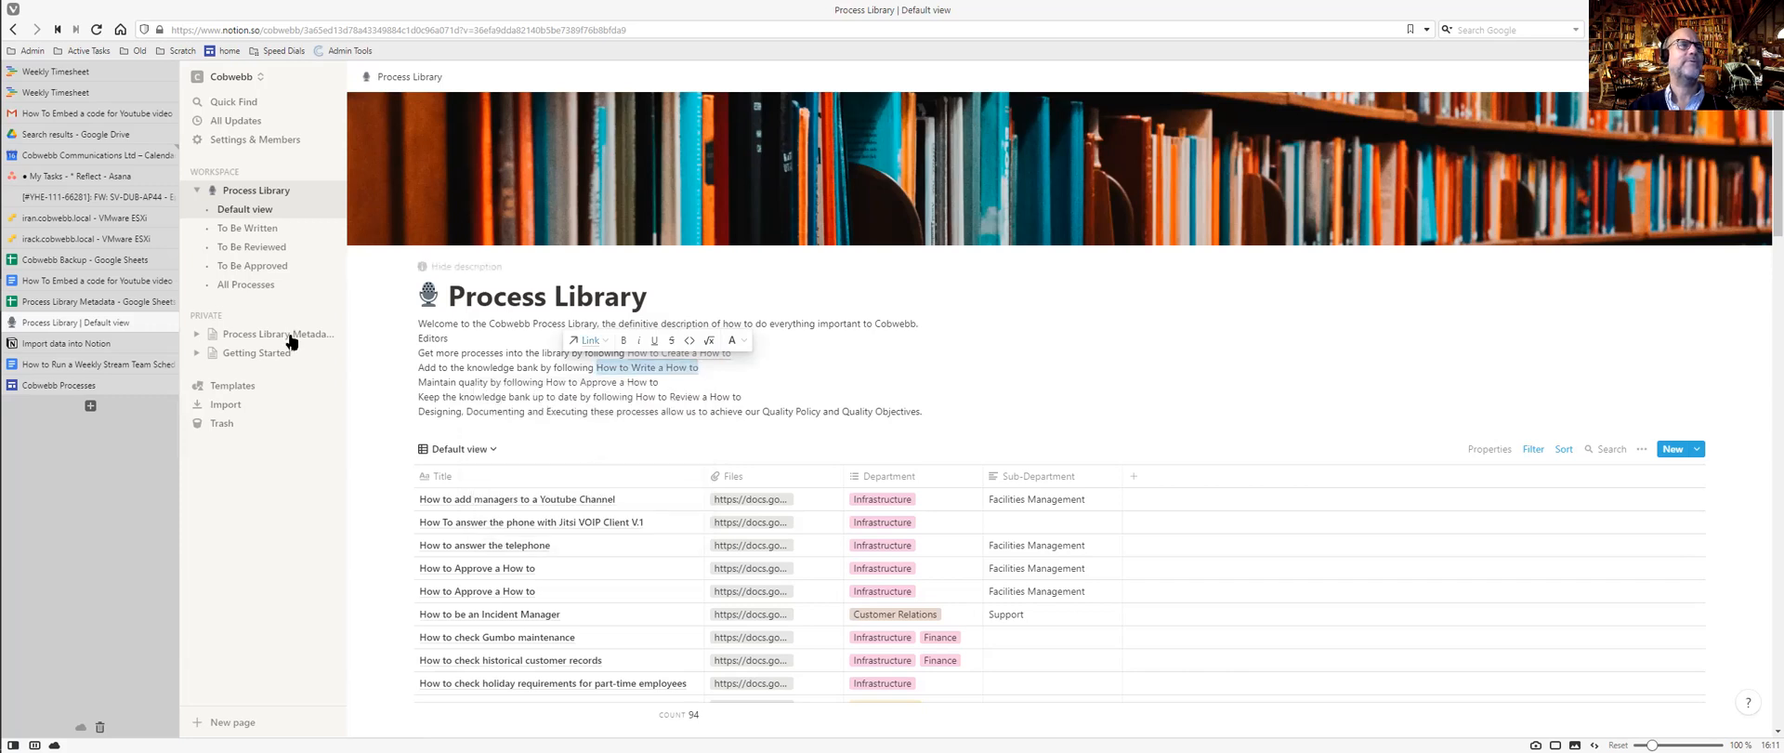
pyautogui.click(658, 382)
pyautogui.moveTo(658, 382); pyautogui.dragTo(547, 382)
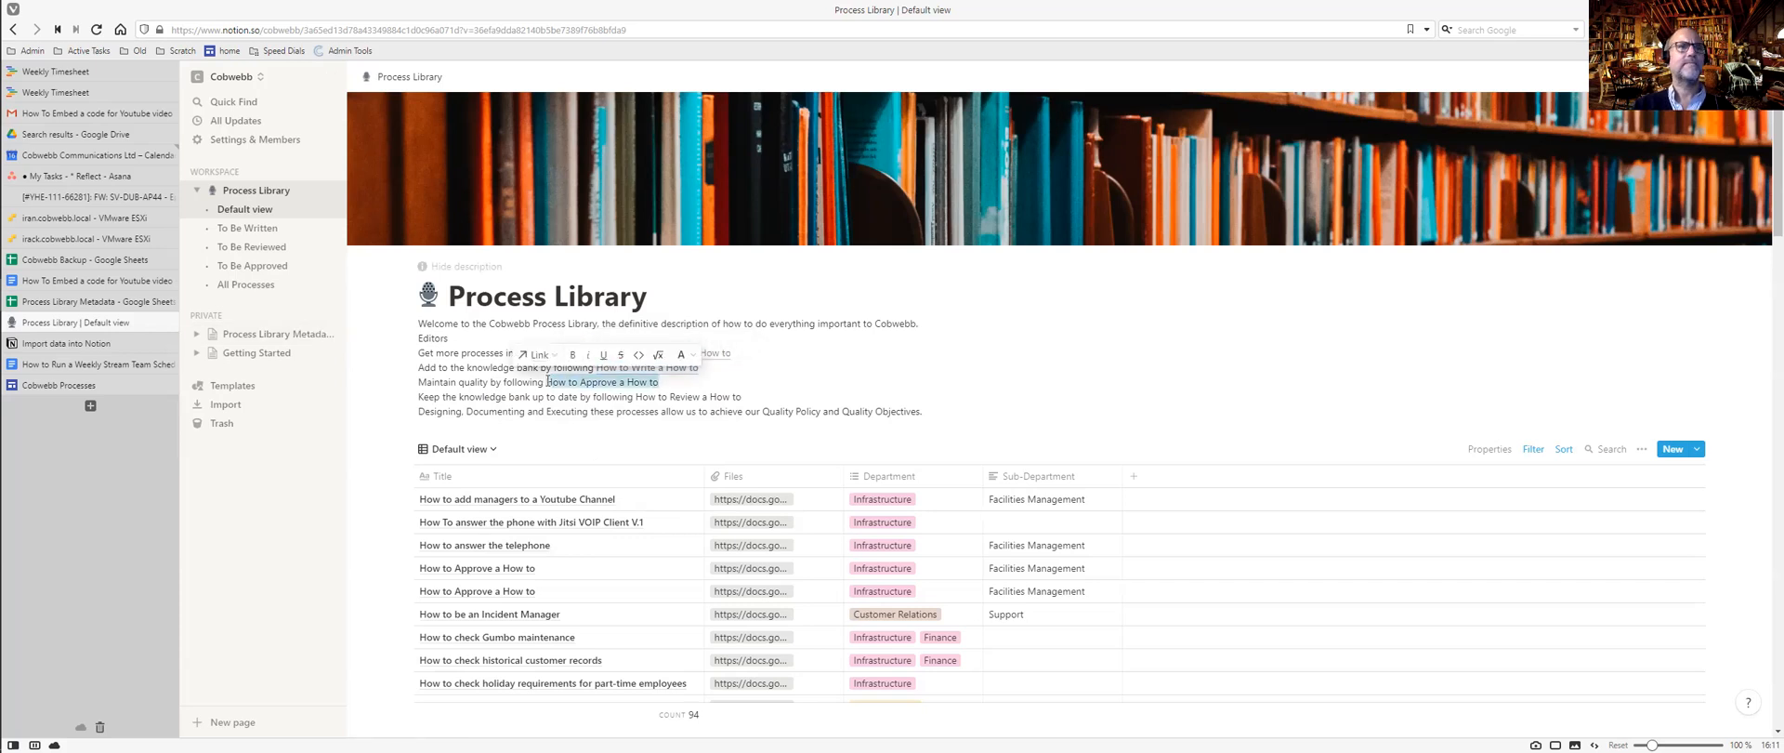
pyautogui.hotkey('ctrl', 'k')
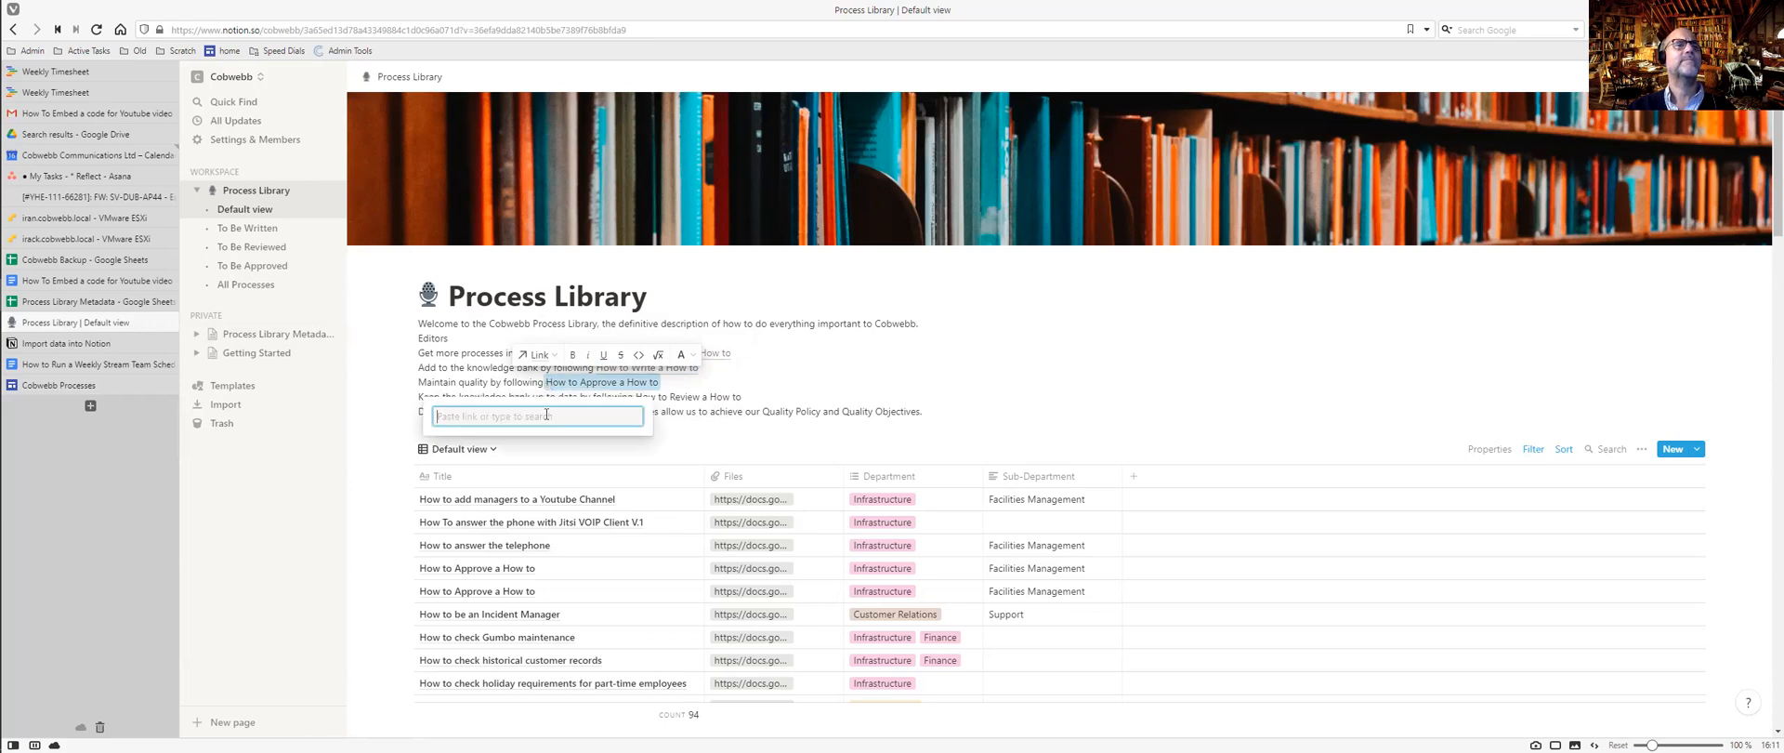
pyautogui.click(554, 359)
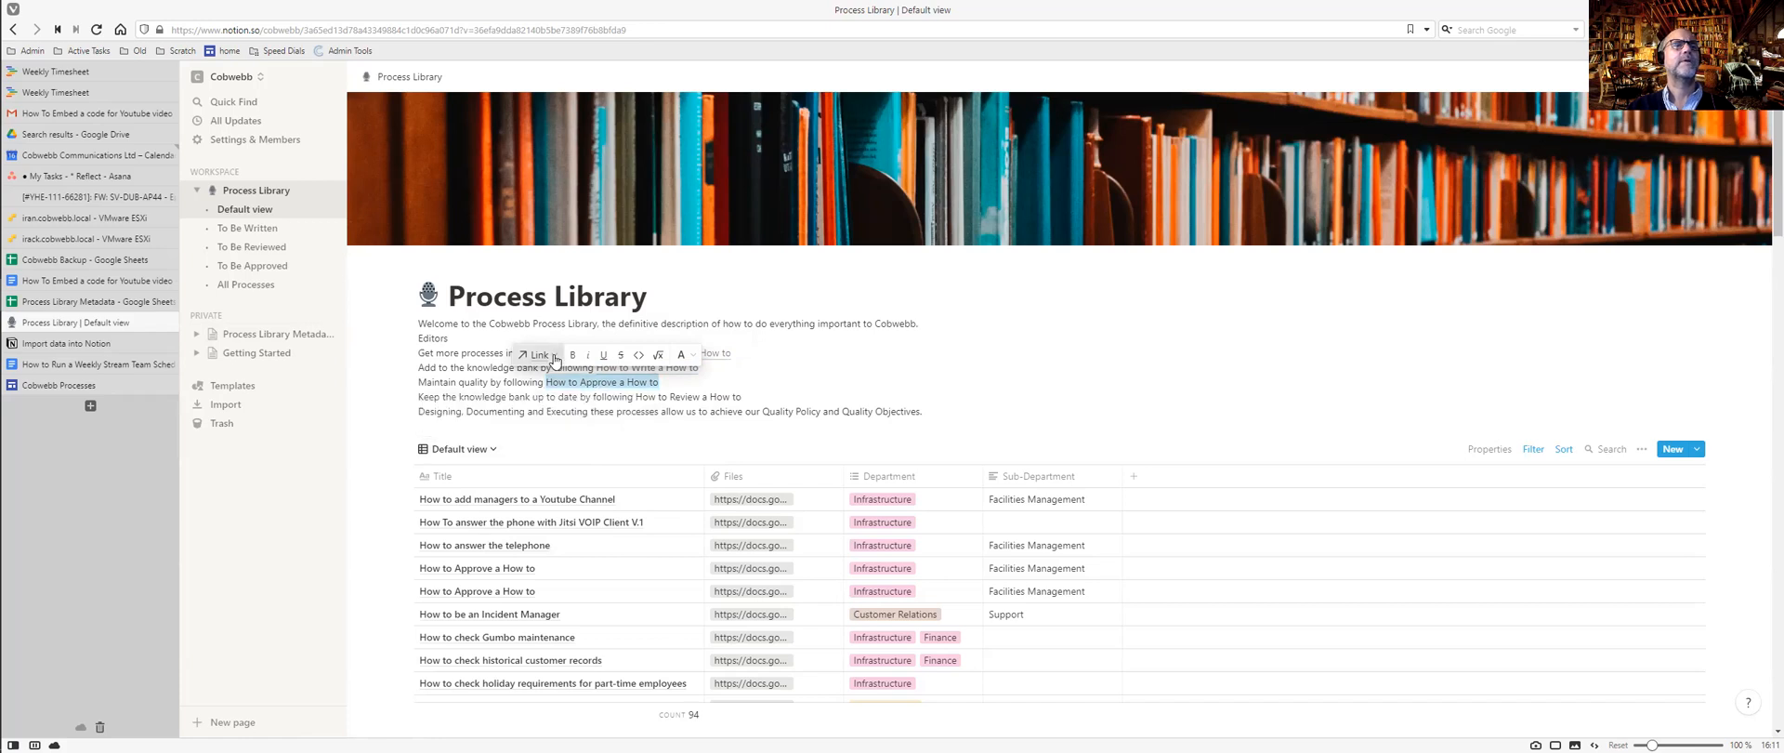
pyautogui.click(555, 359)
pyautogui.hotkey('ctrl', 'v')
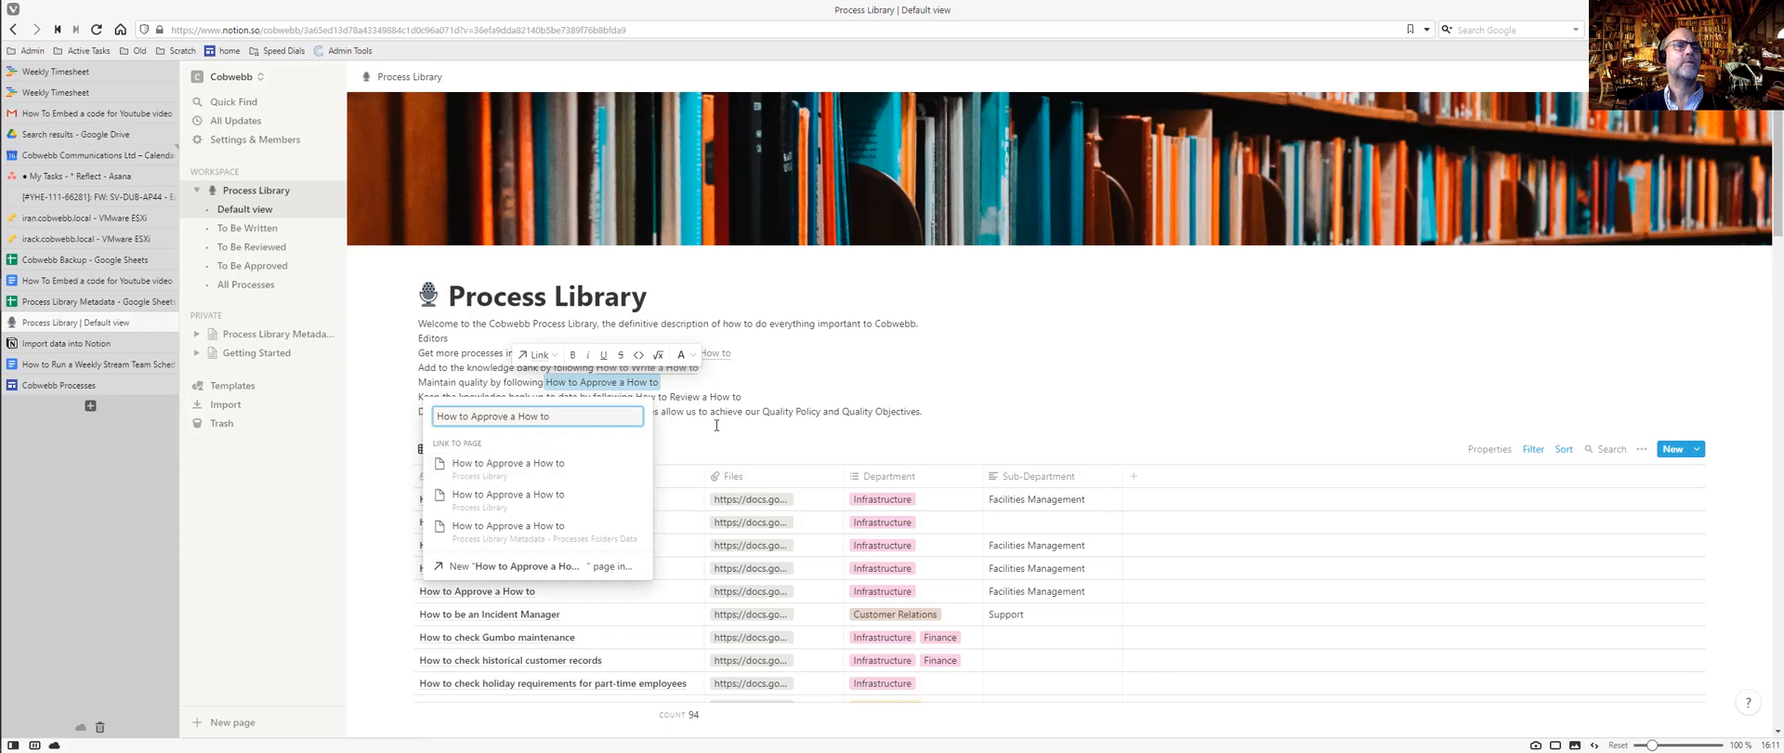
pyautogui.press('Escape')
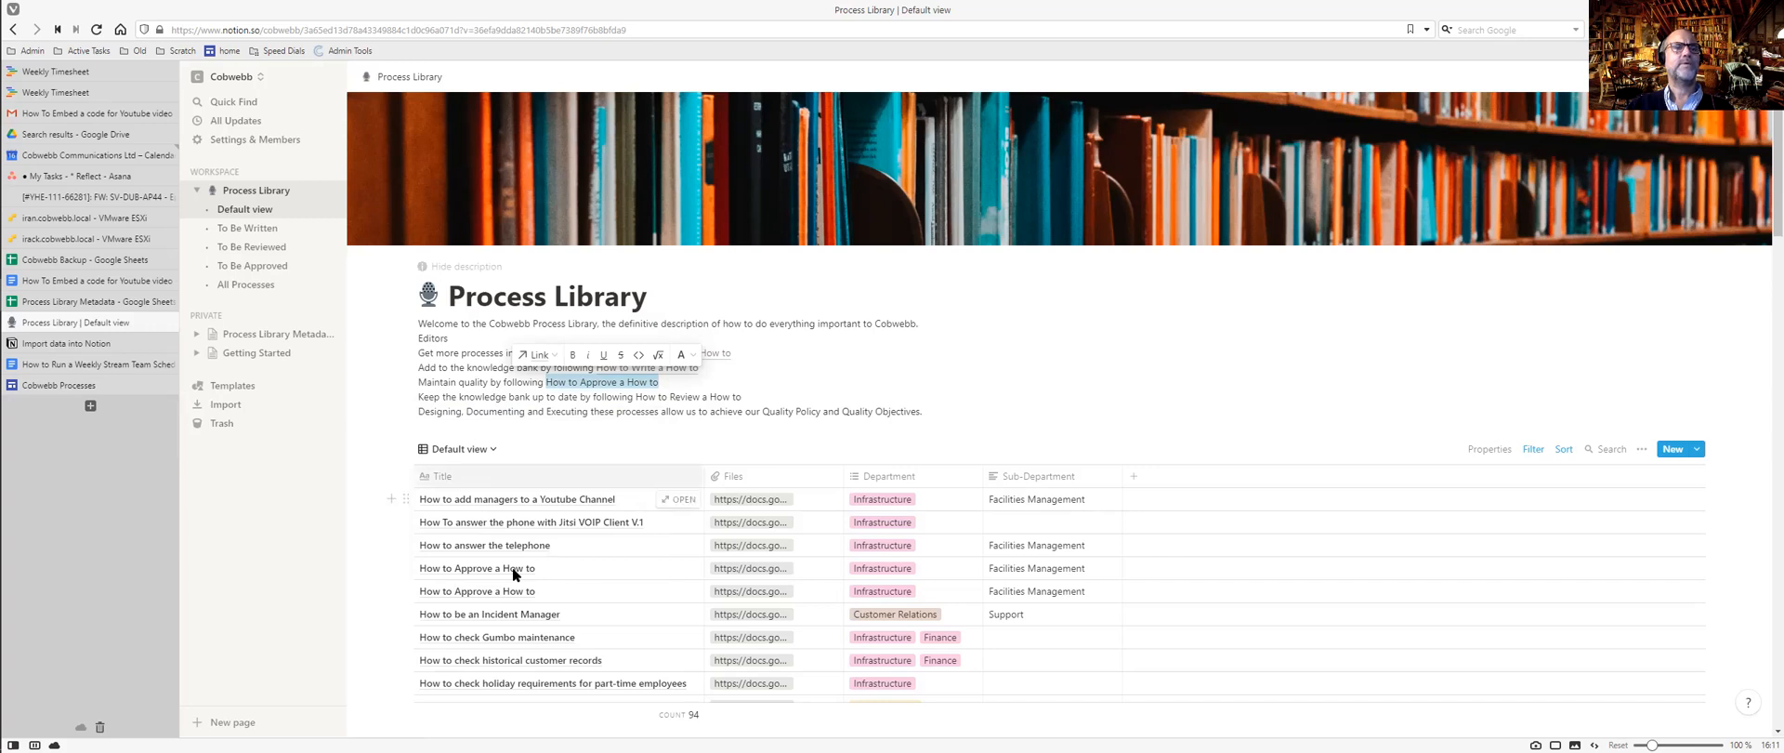
pyautogui.click(658, 566)
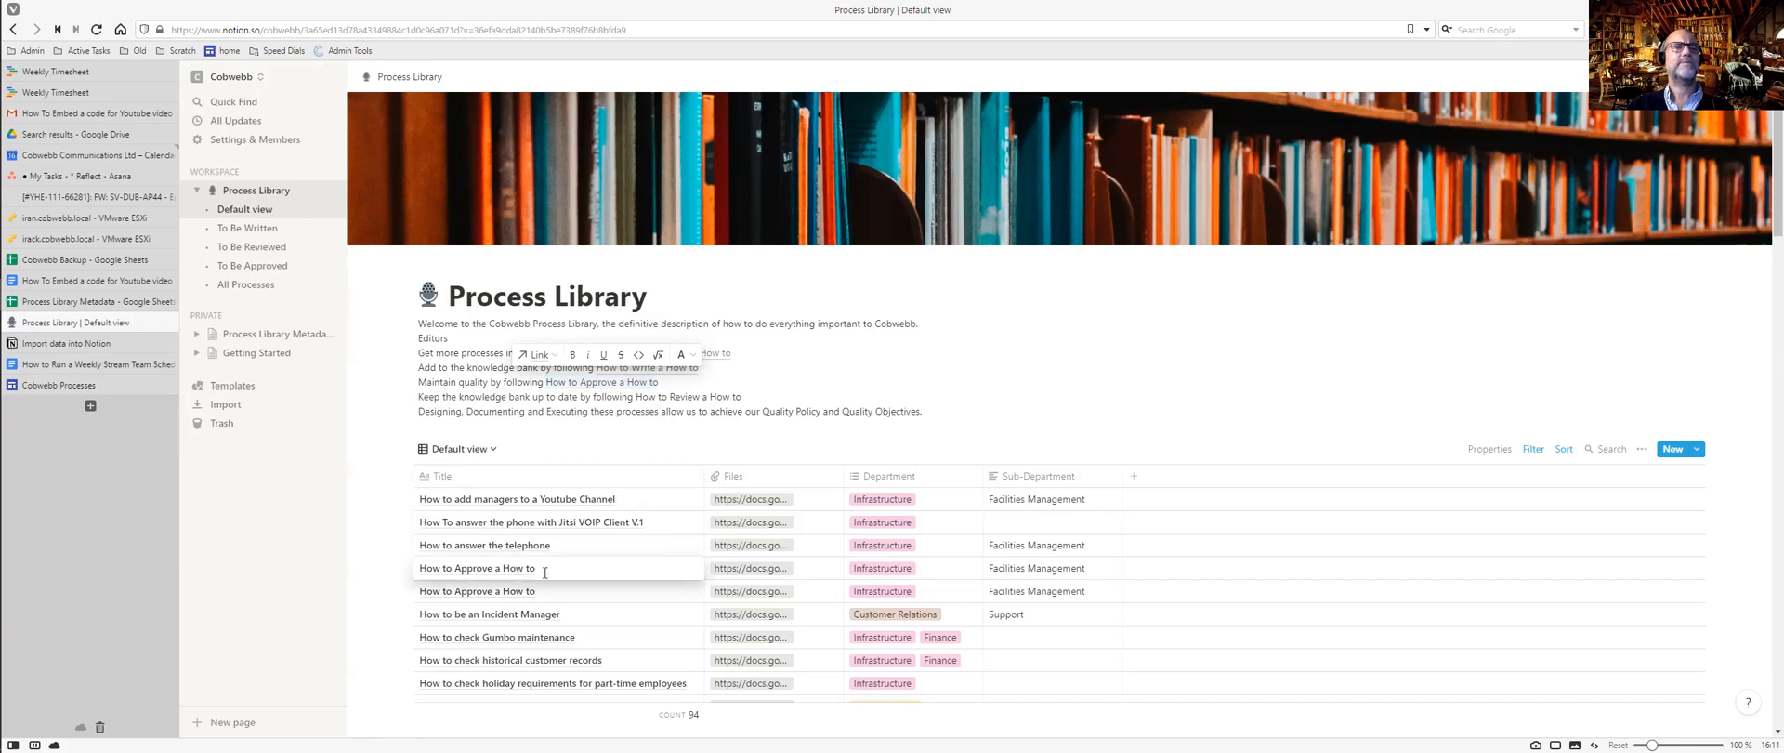
pyautogui.write('2')
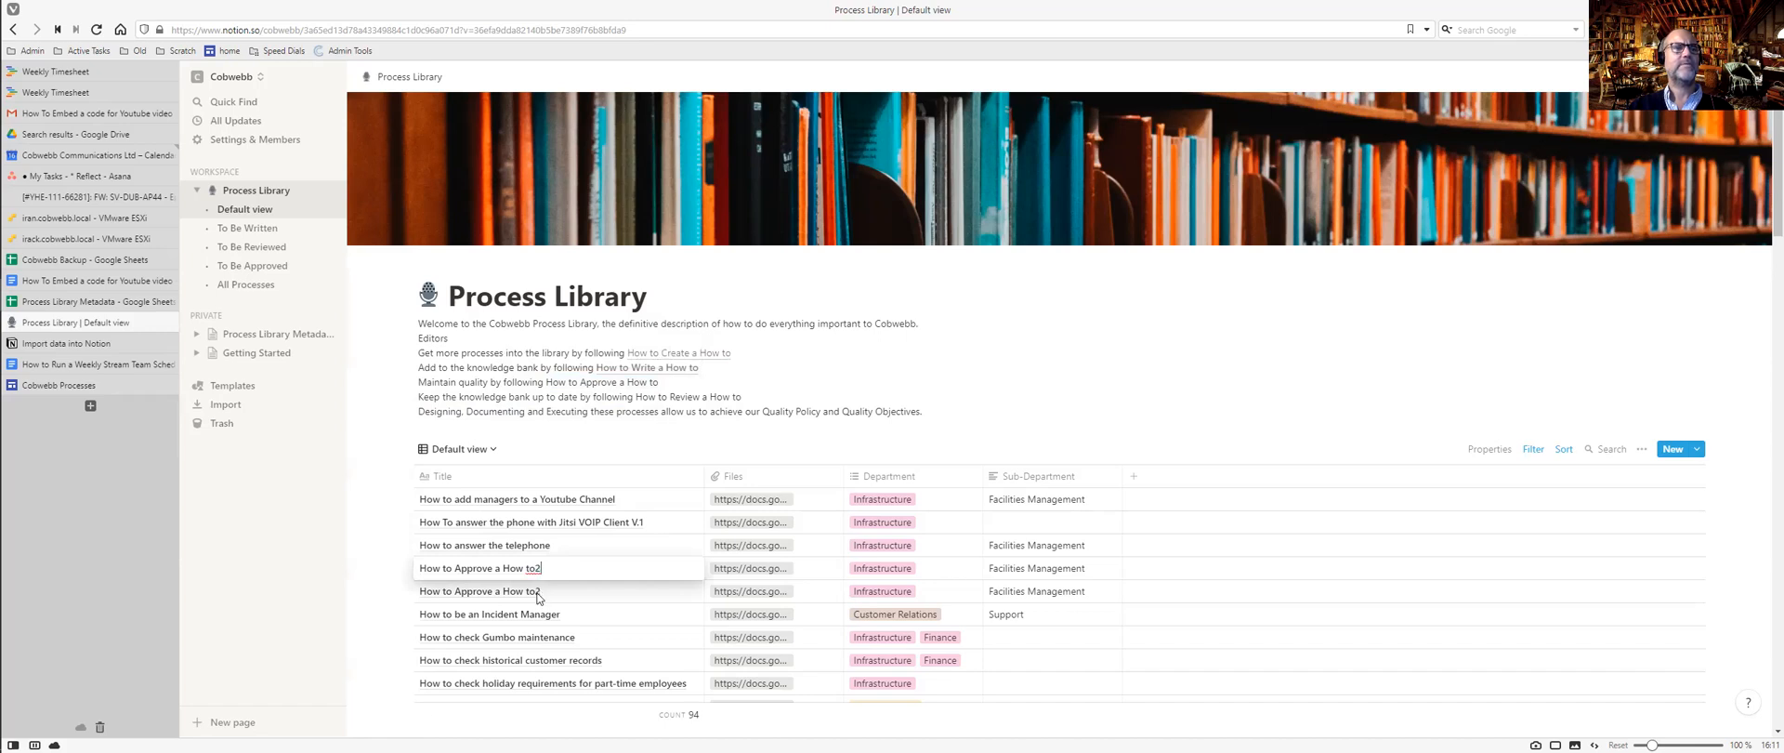
pyautogui.press('BackSpace')
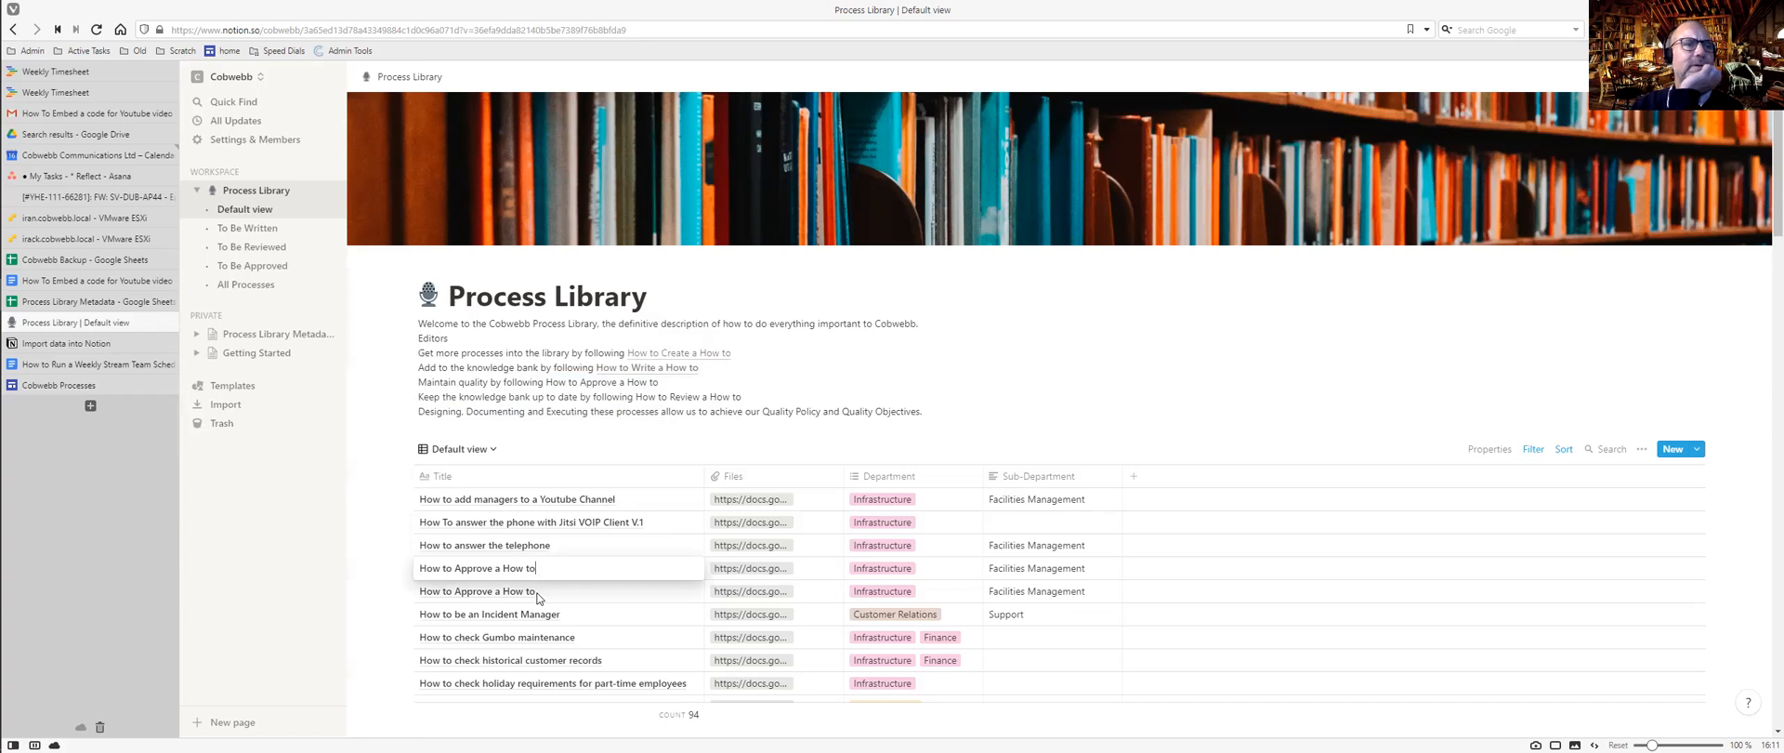
pyautogui.press('Escape')
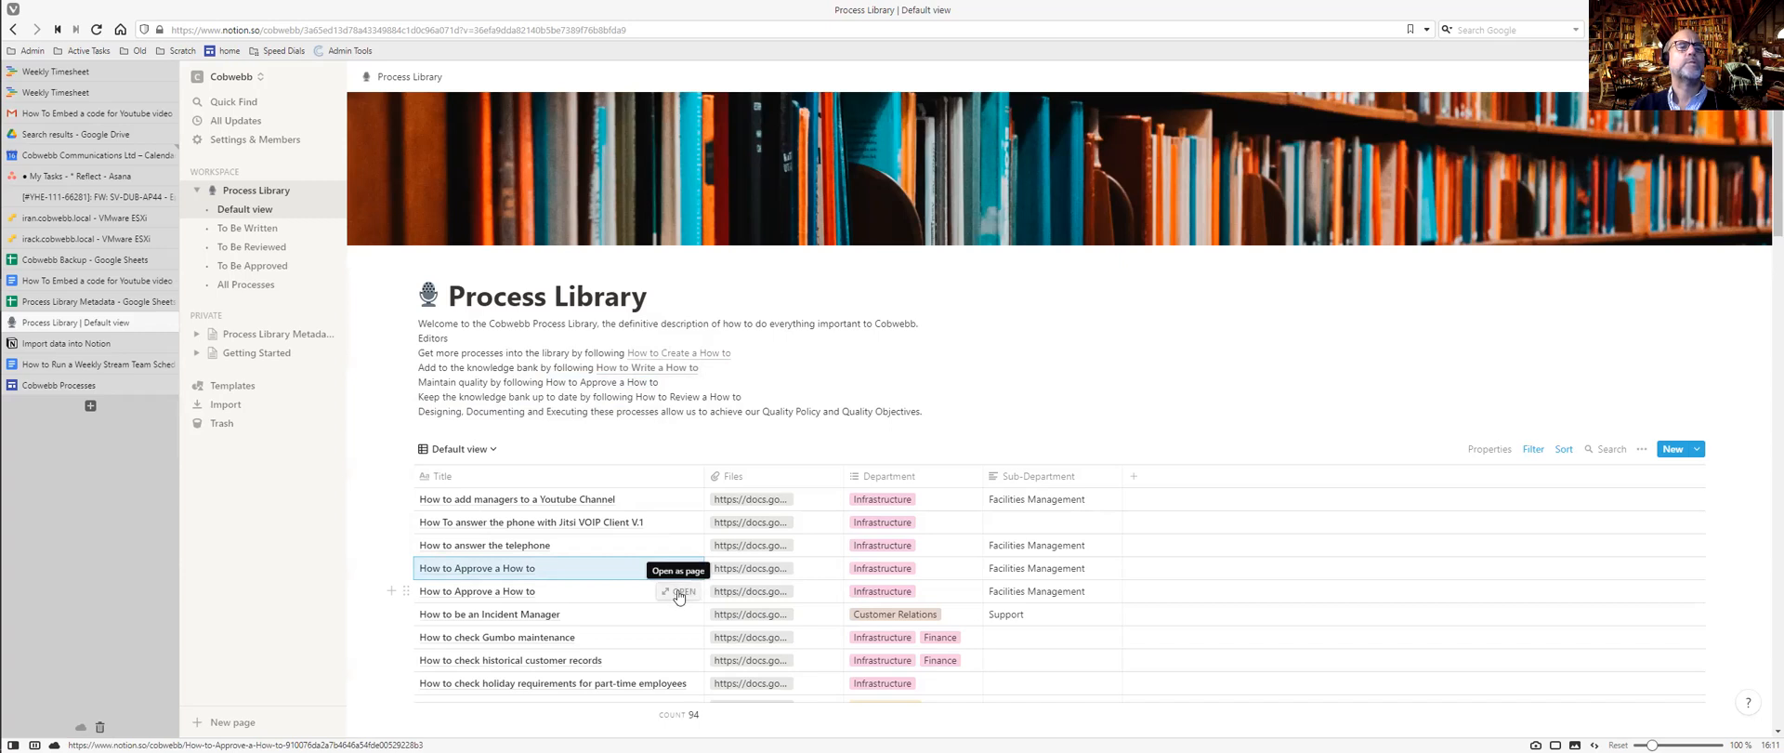
pyautogui.click(678, 593)
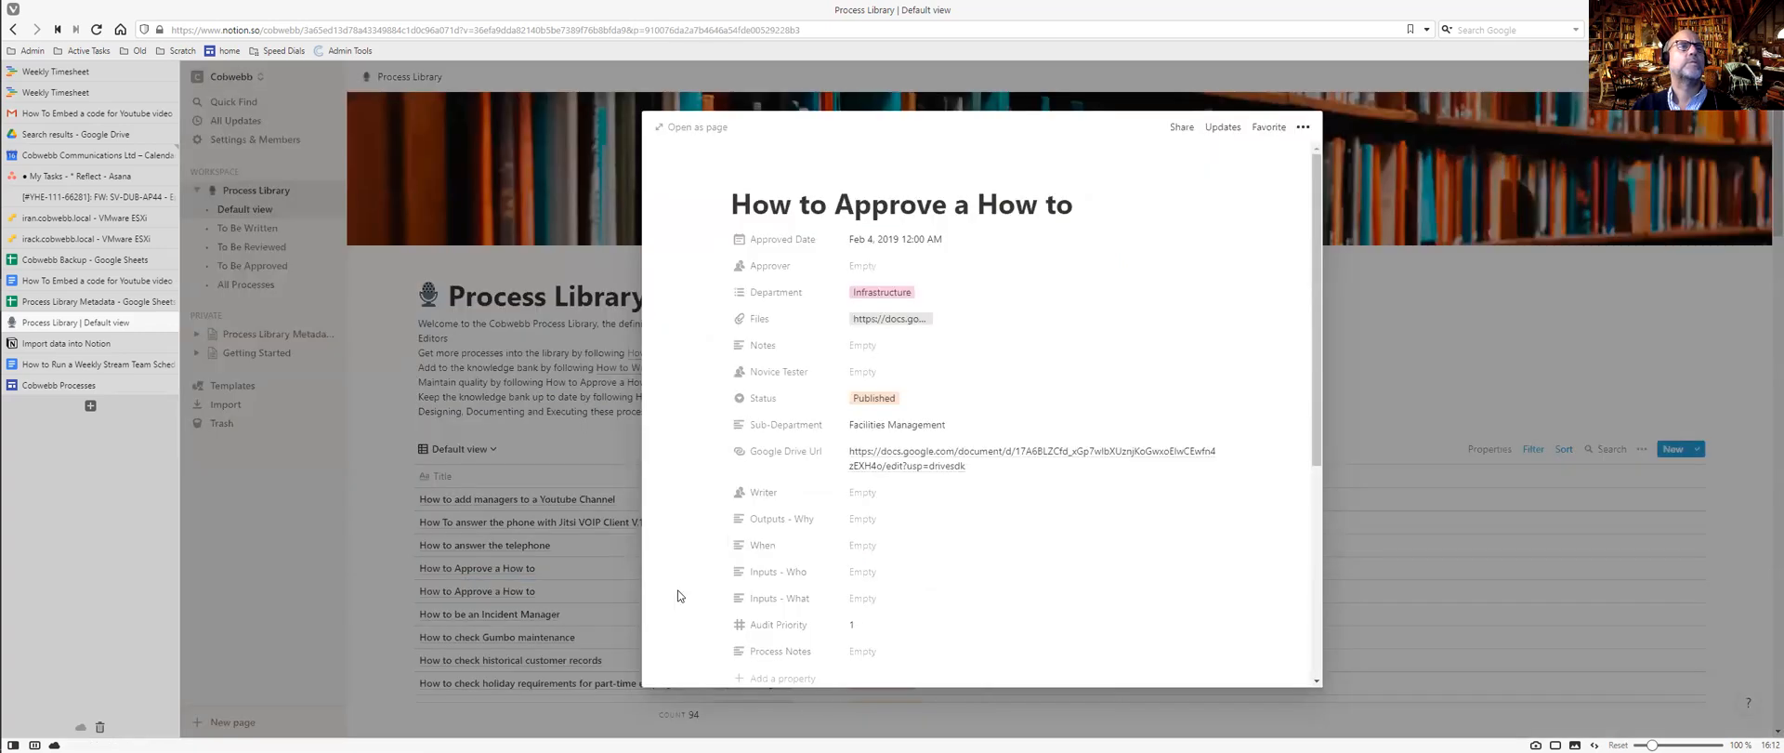
pyautogui.scroll(-4, 1012, 314)
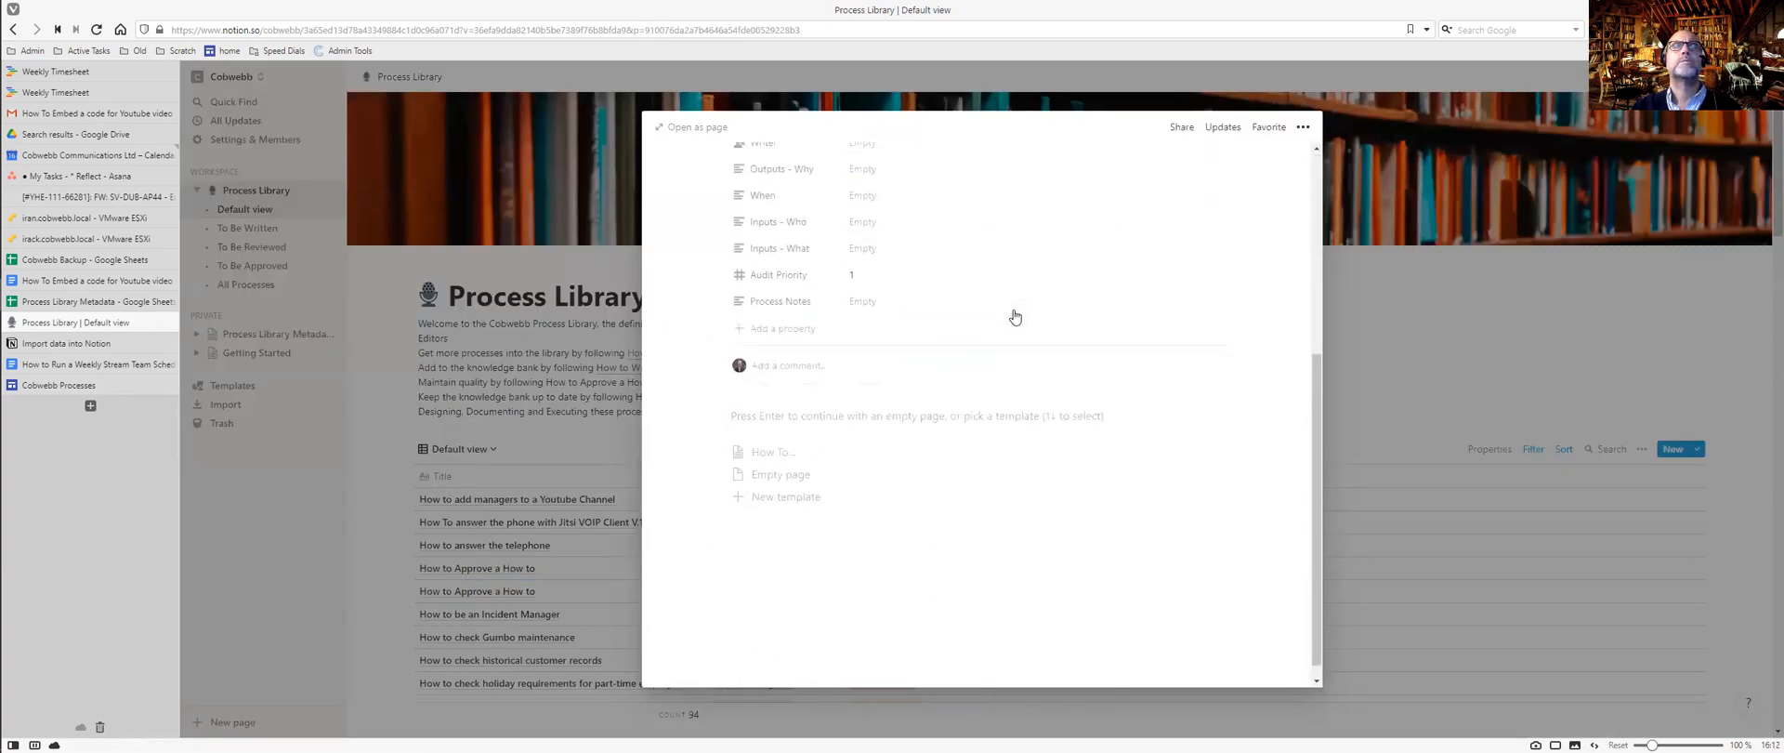
pyautogui.scroll(5, 1012, 310)
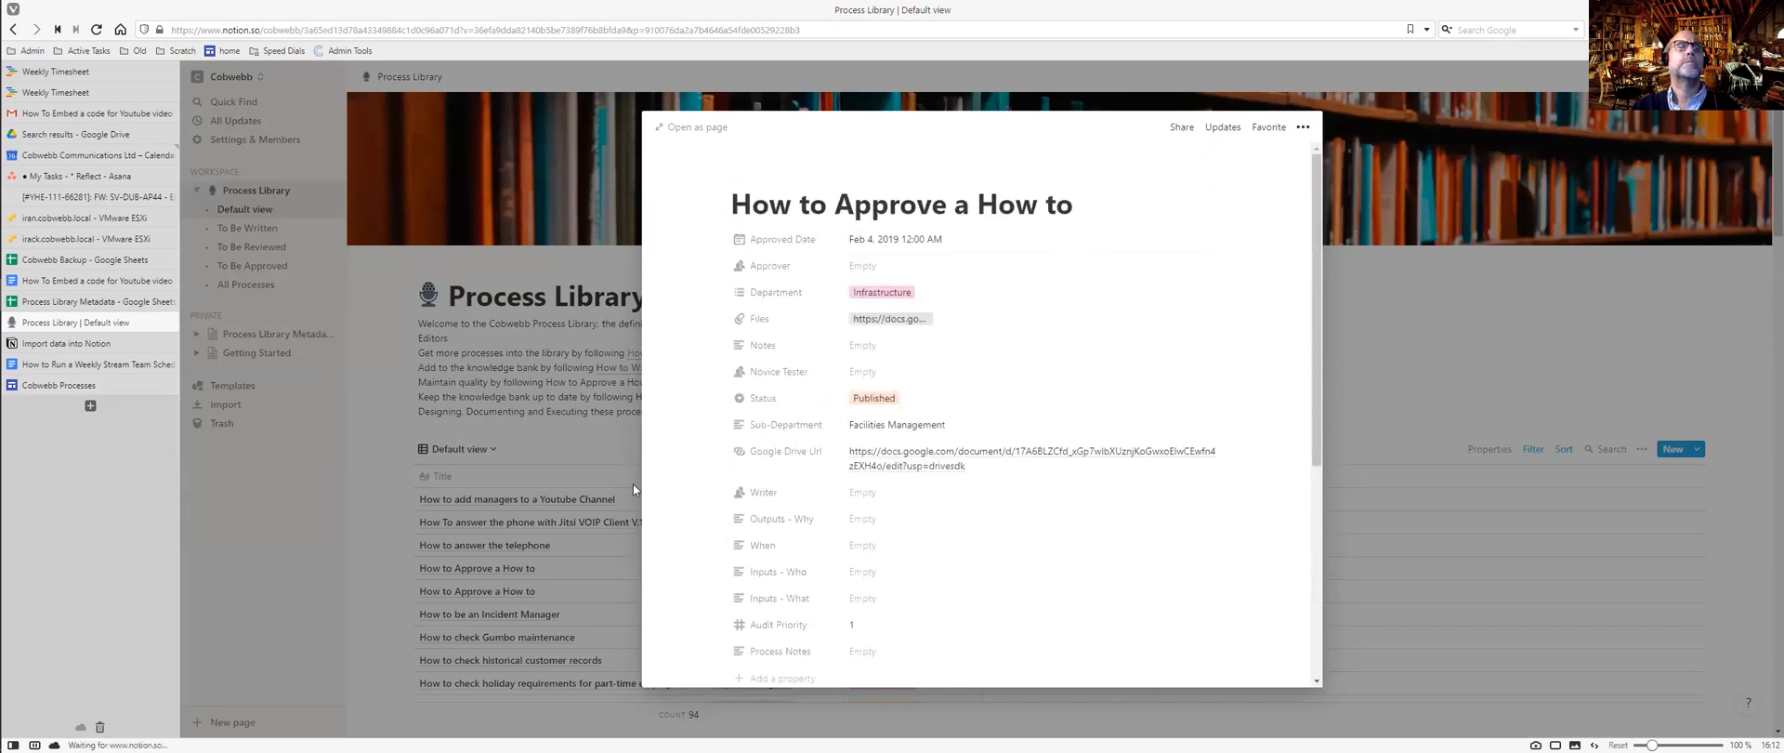
pyautogui.click(576, 566)
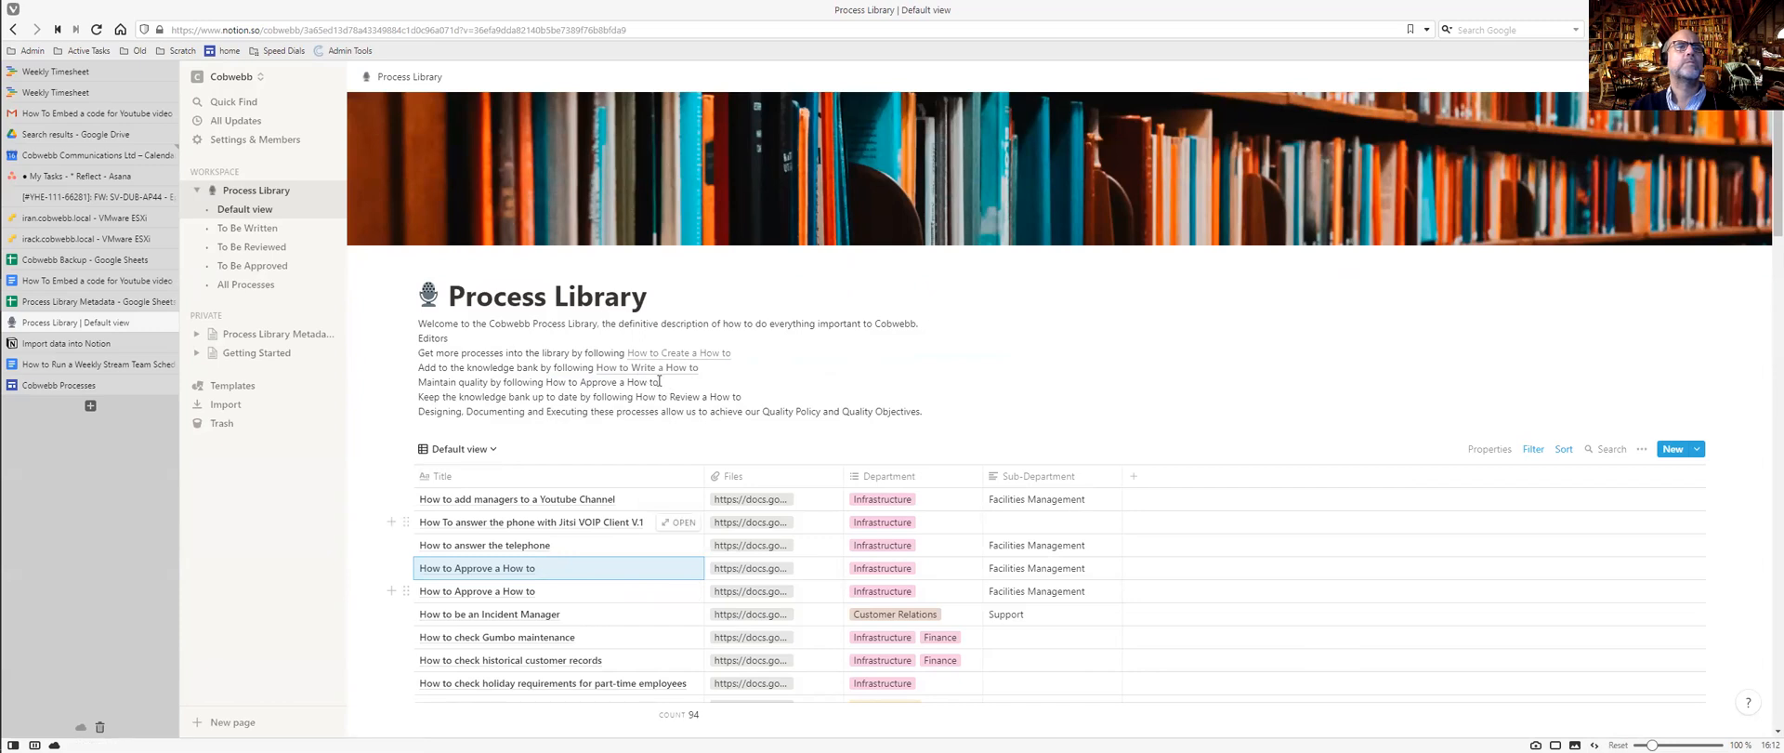
# Link 'How to Approve a How to' to its How to Approve a How to page.
pyautogui.moveTo(547, 382); pyautogui.dragTo(659, 382)
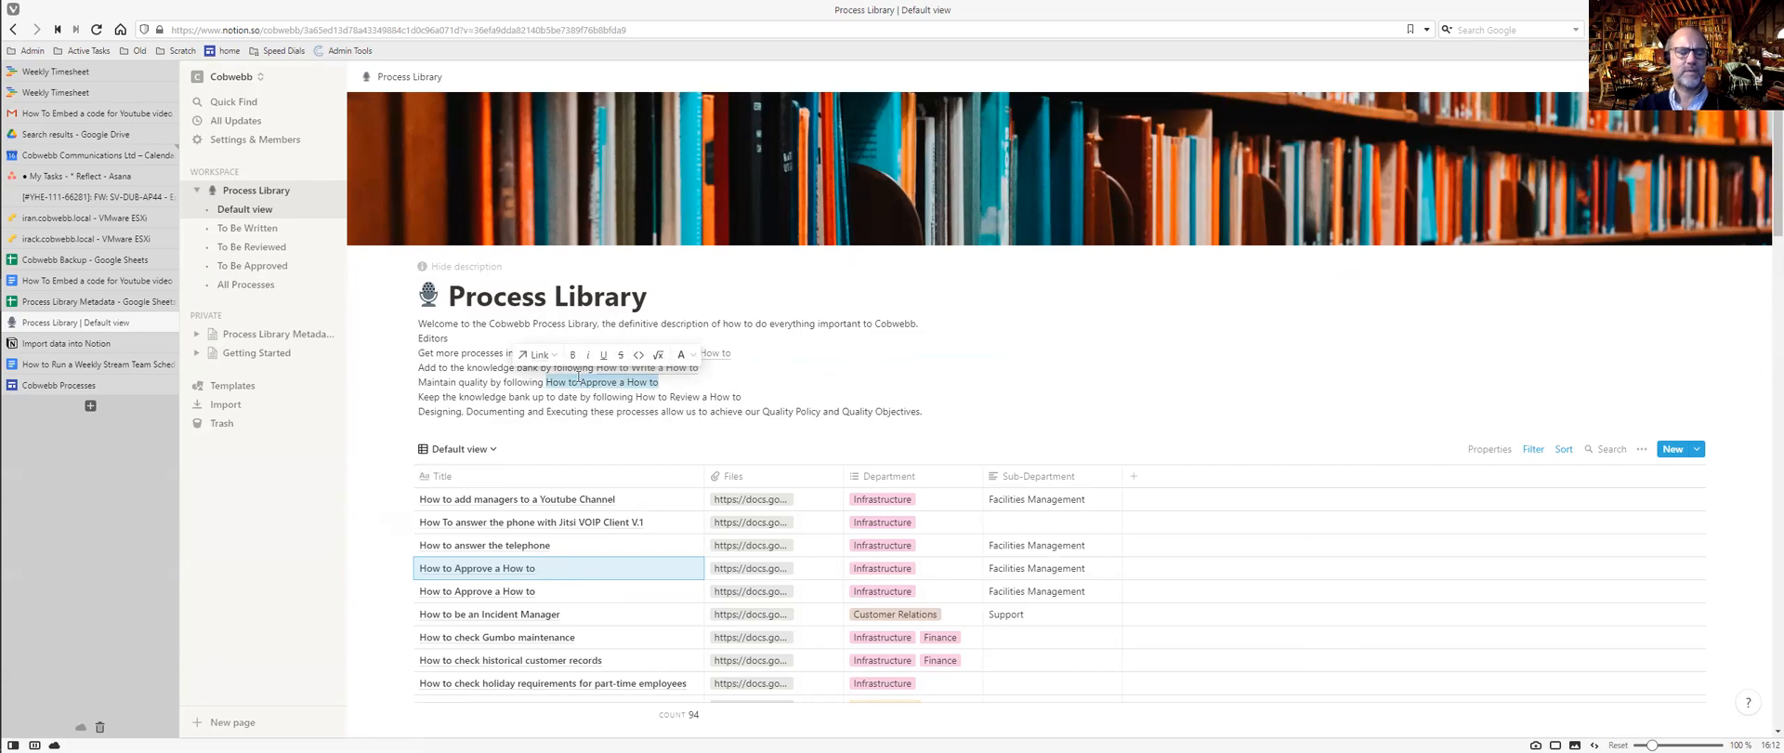
pyautogui.click(538, 355)
pyautogui.press('Escape')
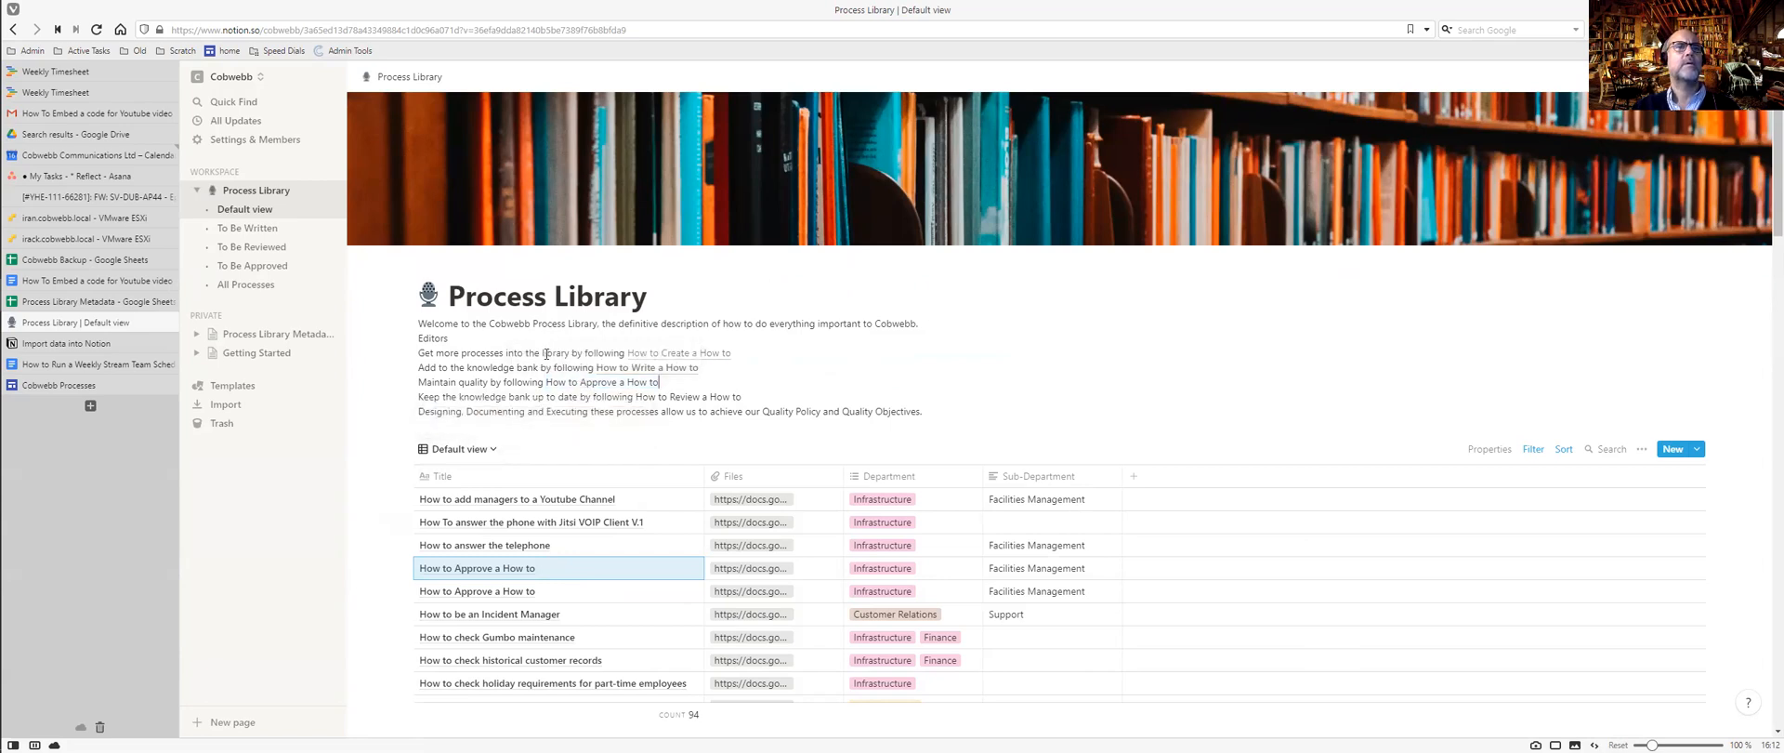
pyautogui.moveTo(547, 382); pyautogui.dragTo(660, 383)
pyautogui.hotkey('ctrl', 'c')
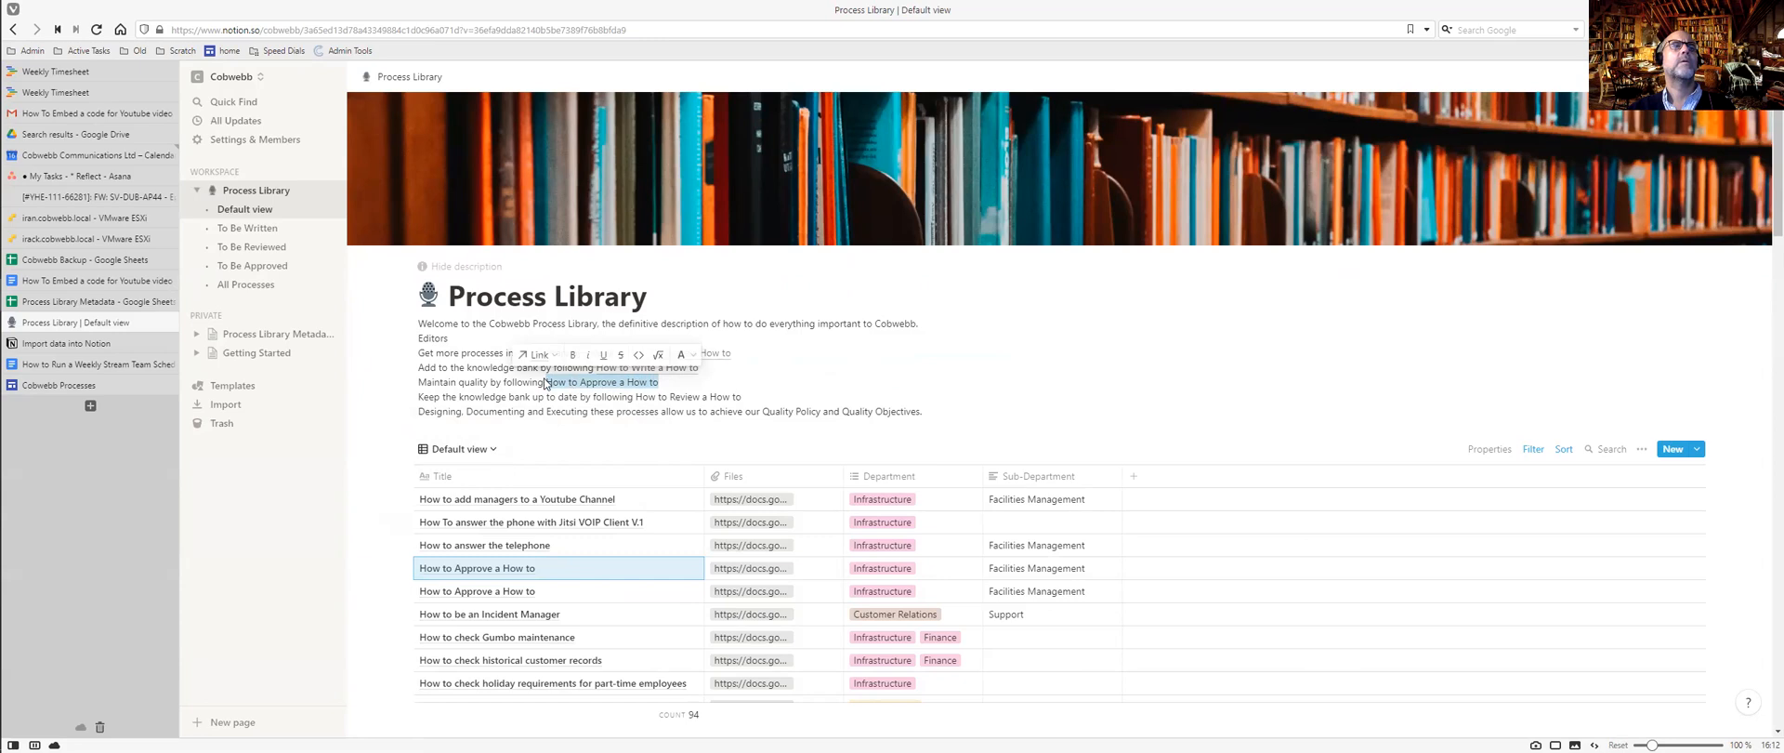
pyautogui.hotkey('ctrl', 'k')
pyautogui.hotkey('ctrl', 'v')
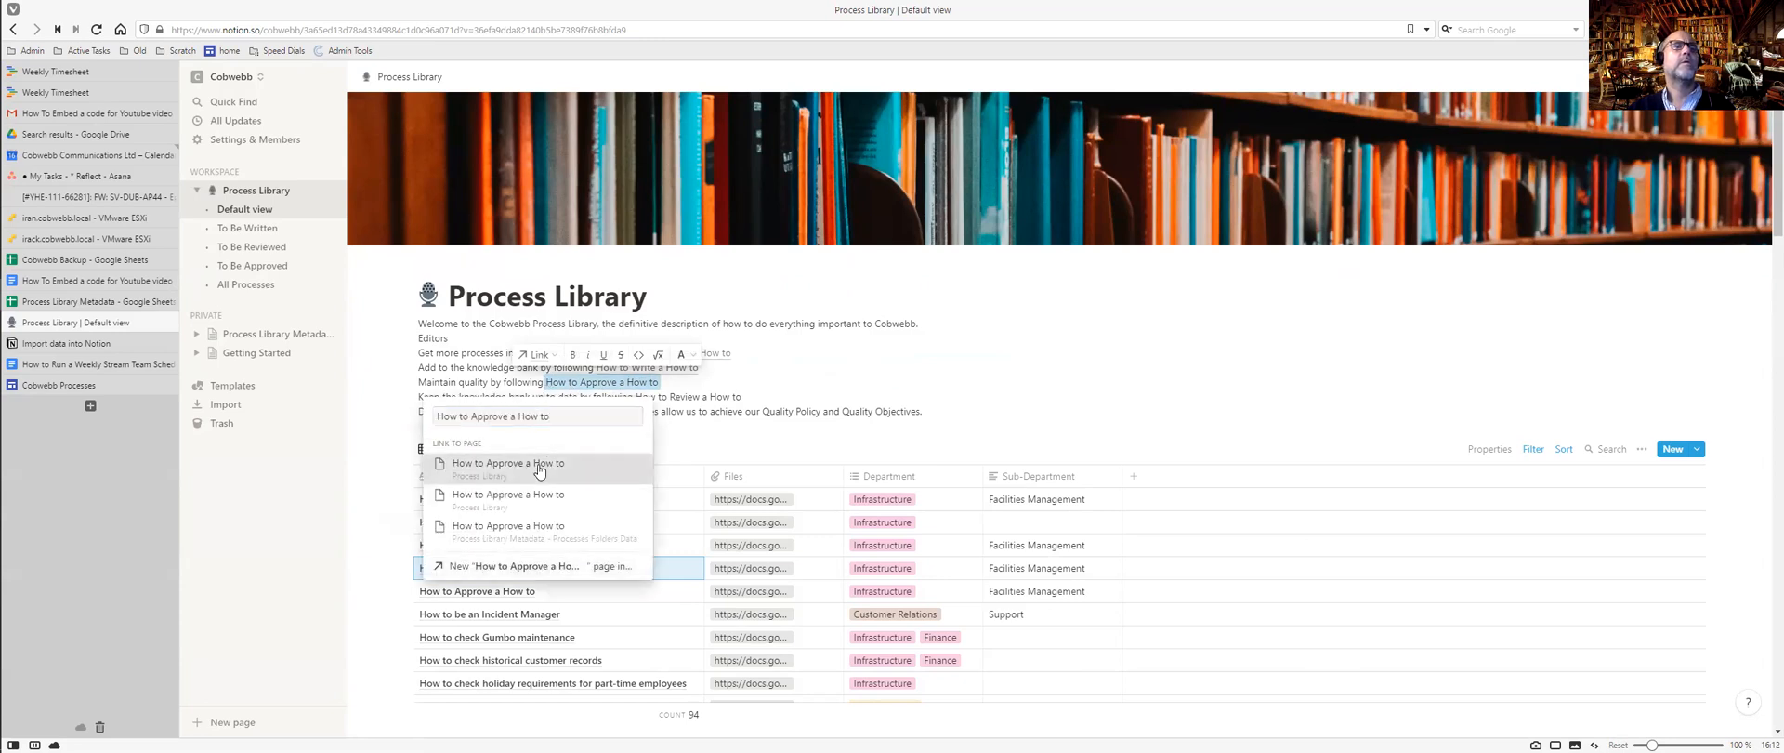
pyautogui.click(539, 470)
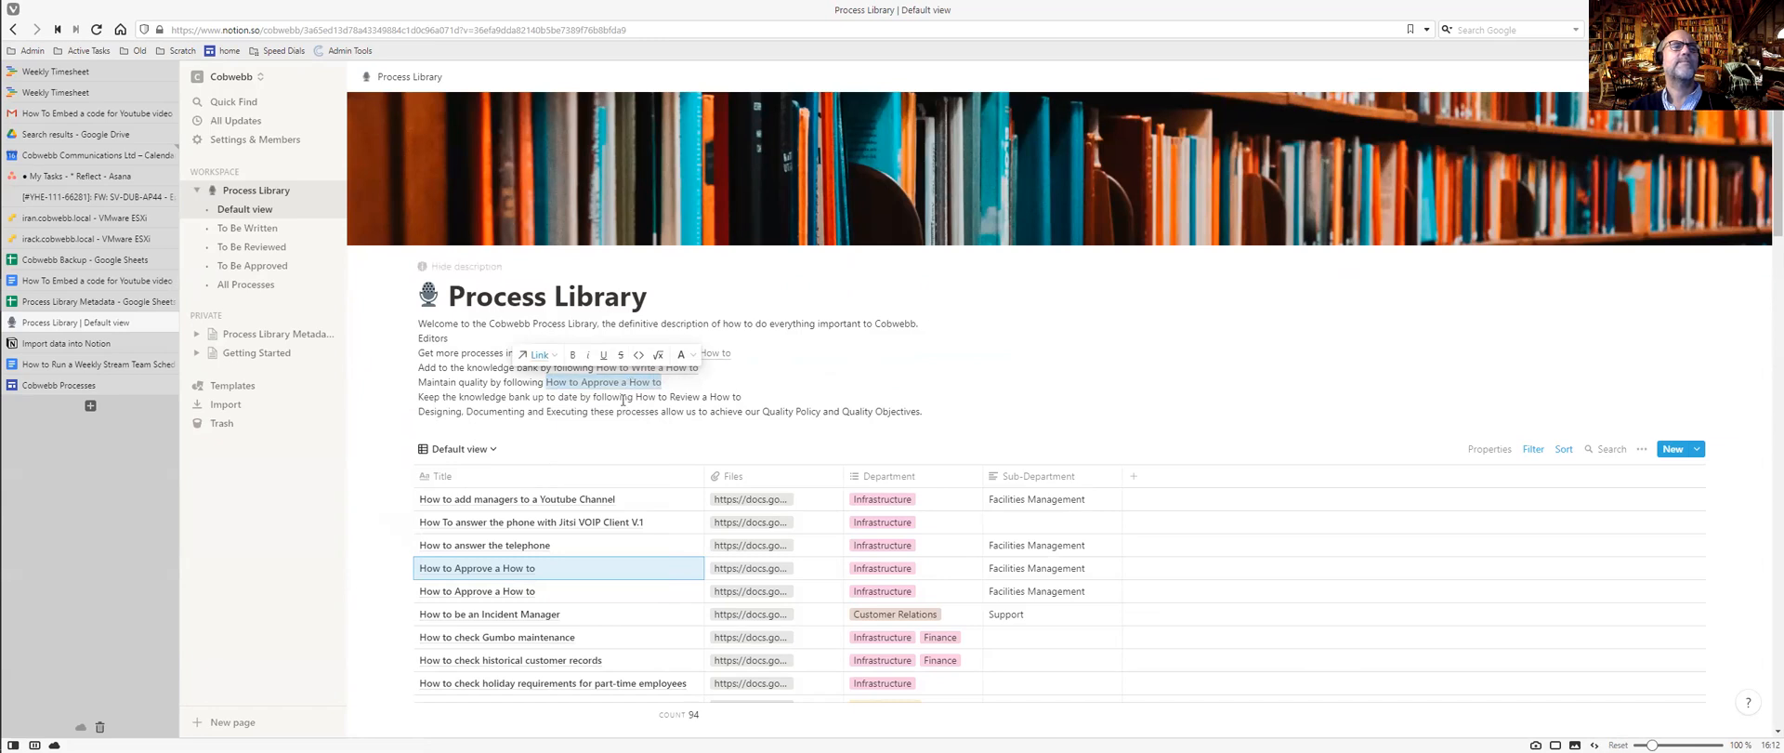
# Link 'How to Review a How to' to its review process page.
pyautogui.moveTo(745, 399); pyautogui.dragTo(630, 401)
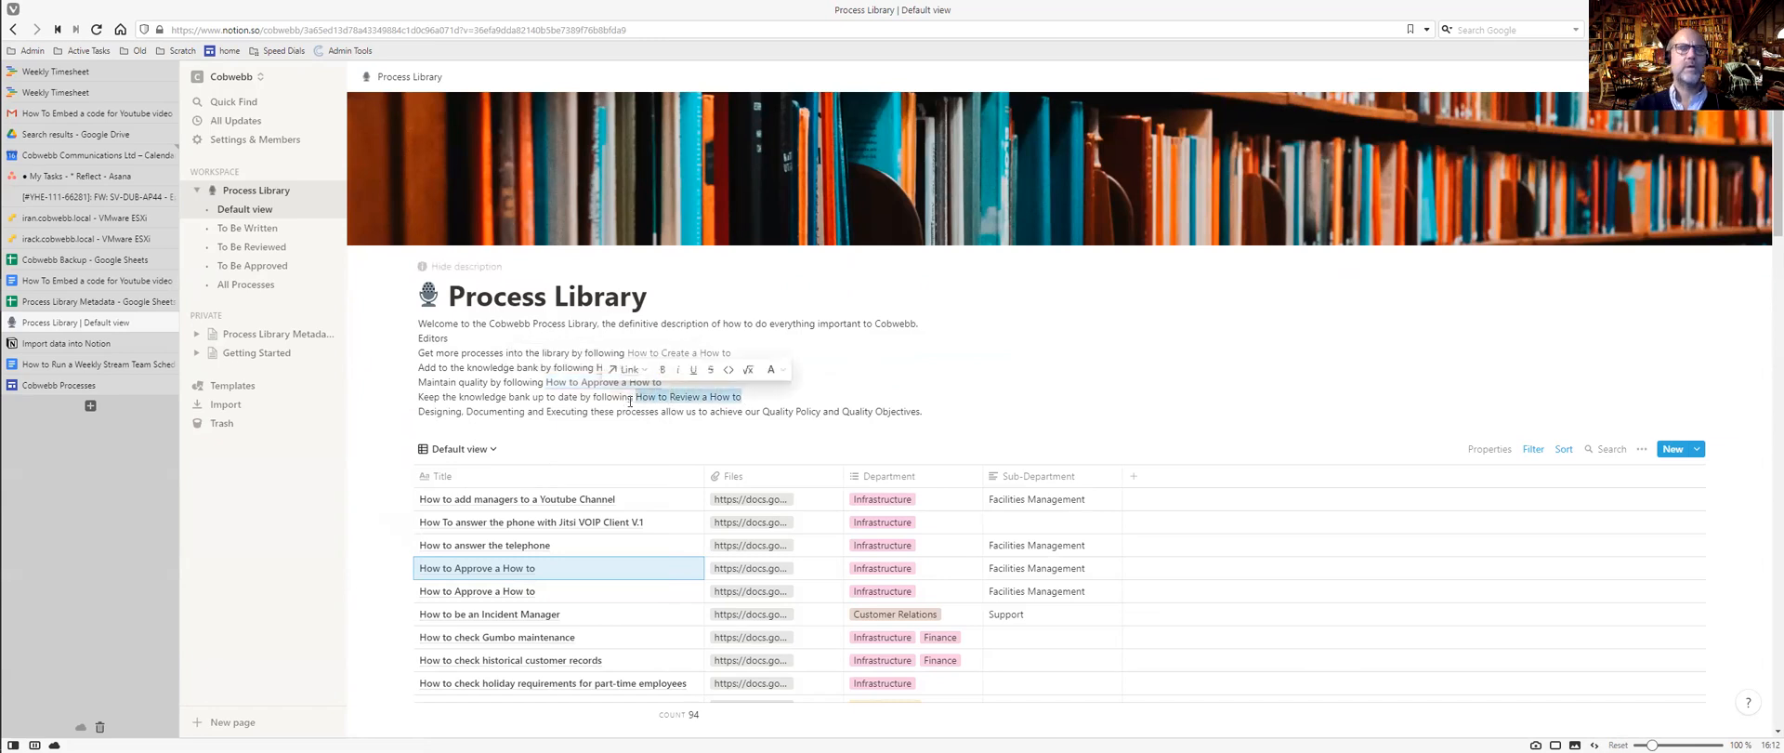
pyautogui.hotkey('ctrl', 'k')
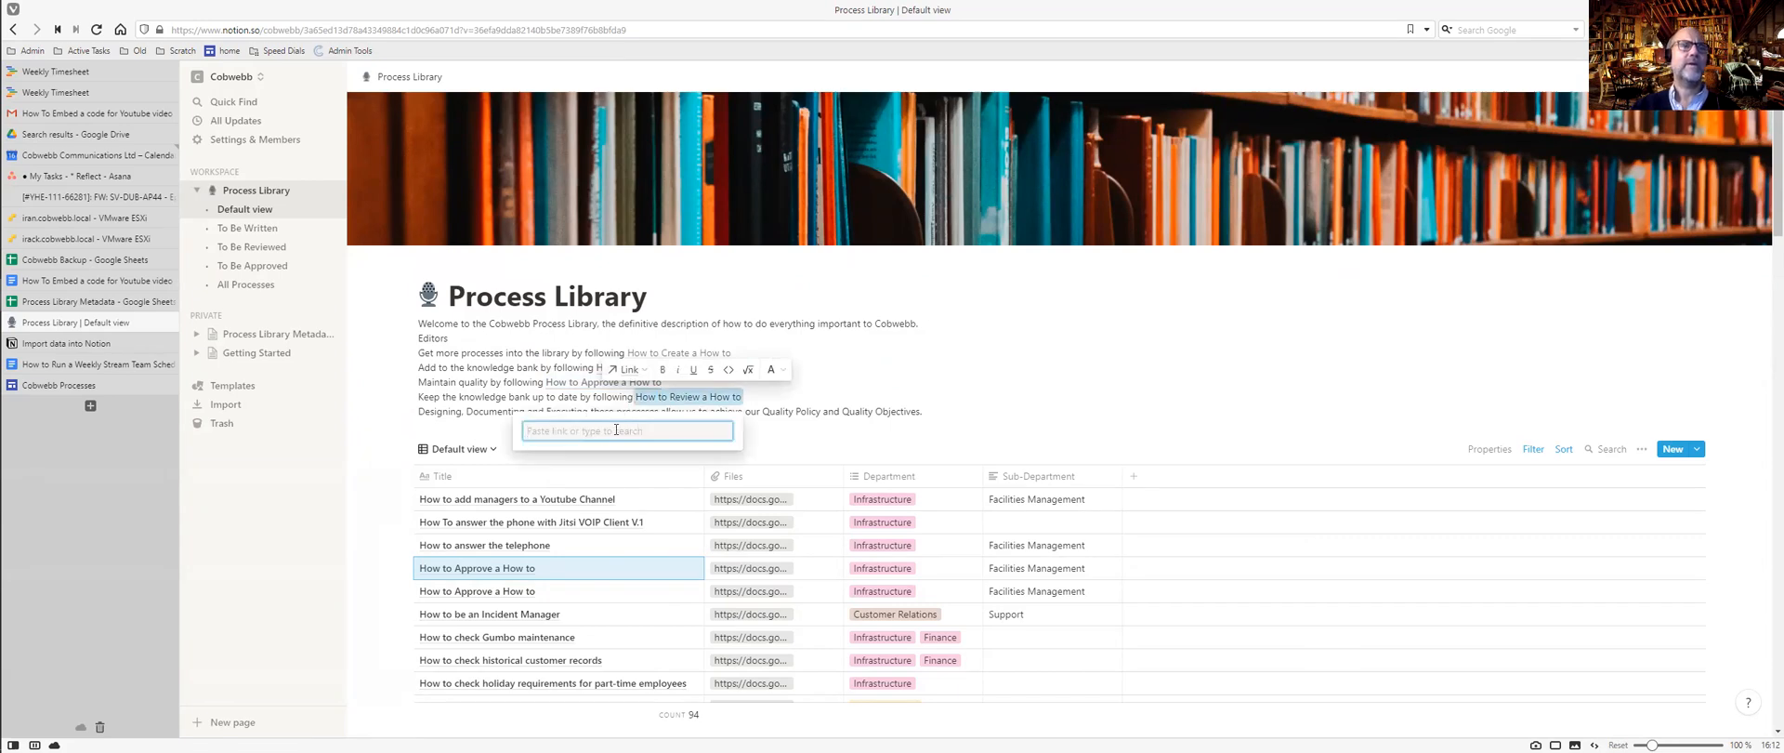
pyautogui.write('review')
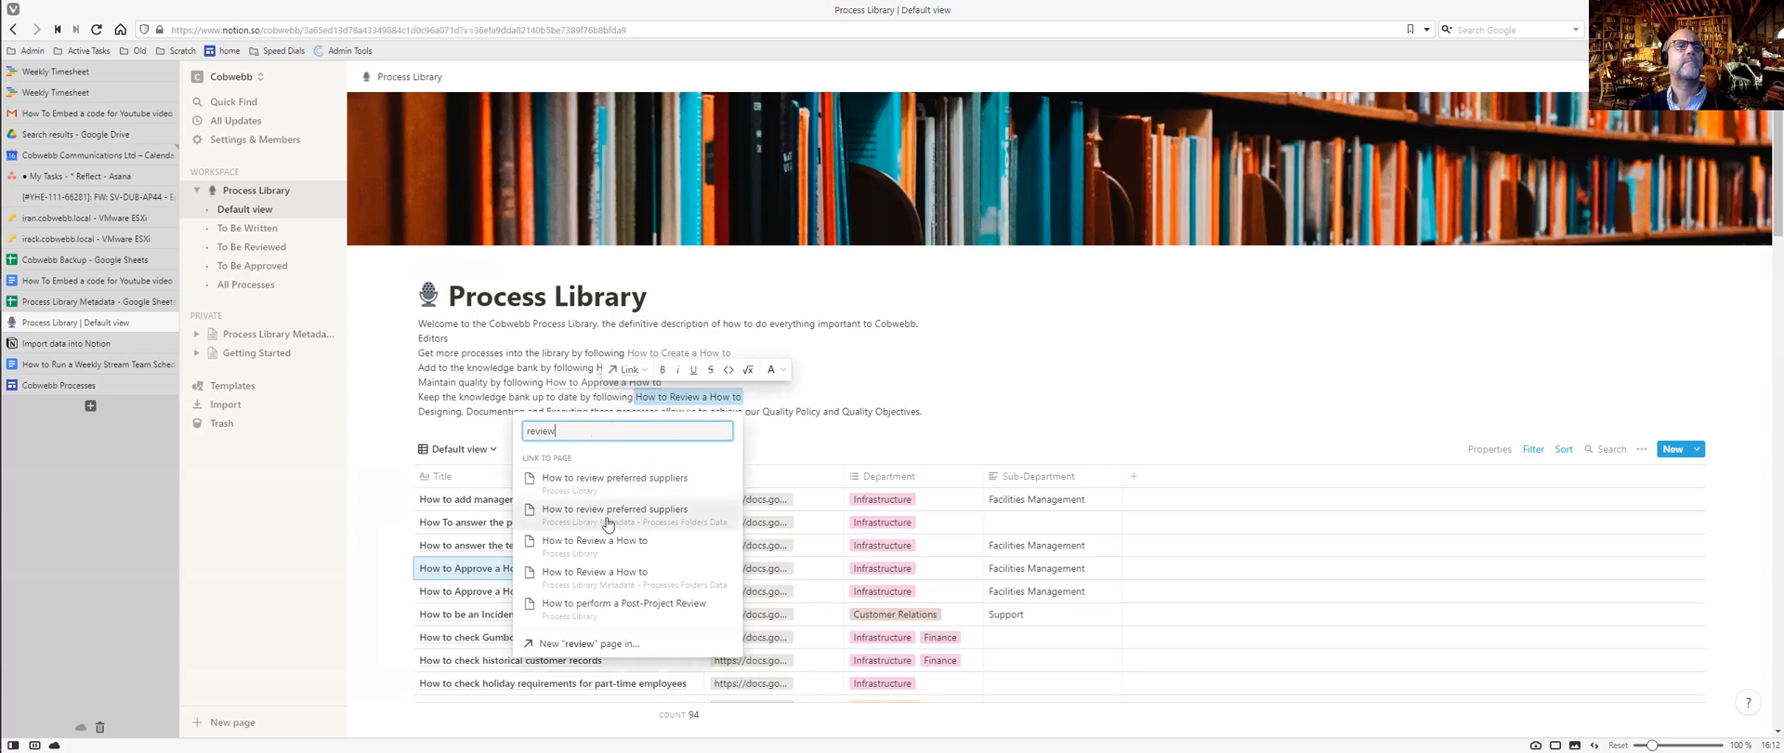
pyautogui.click(610, 543)
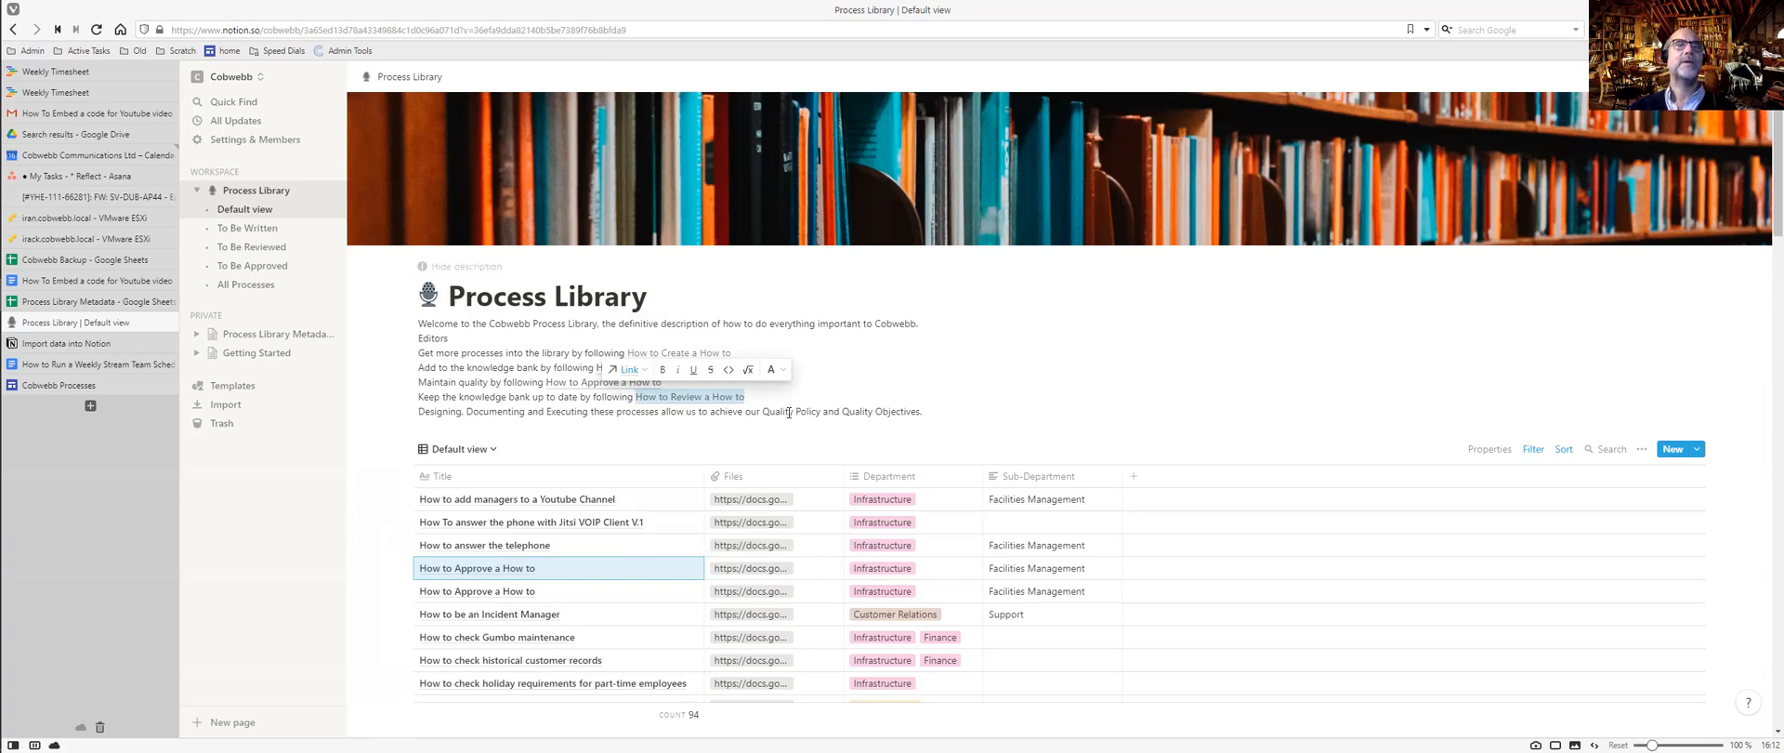
pyautogui.click(788, 411)
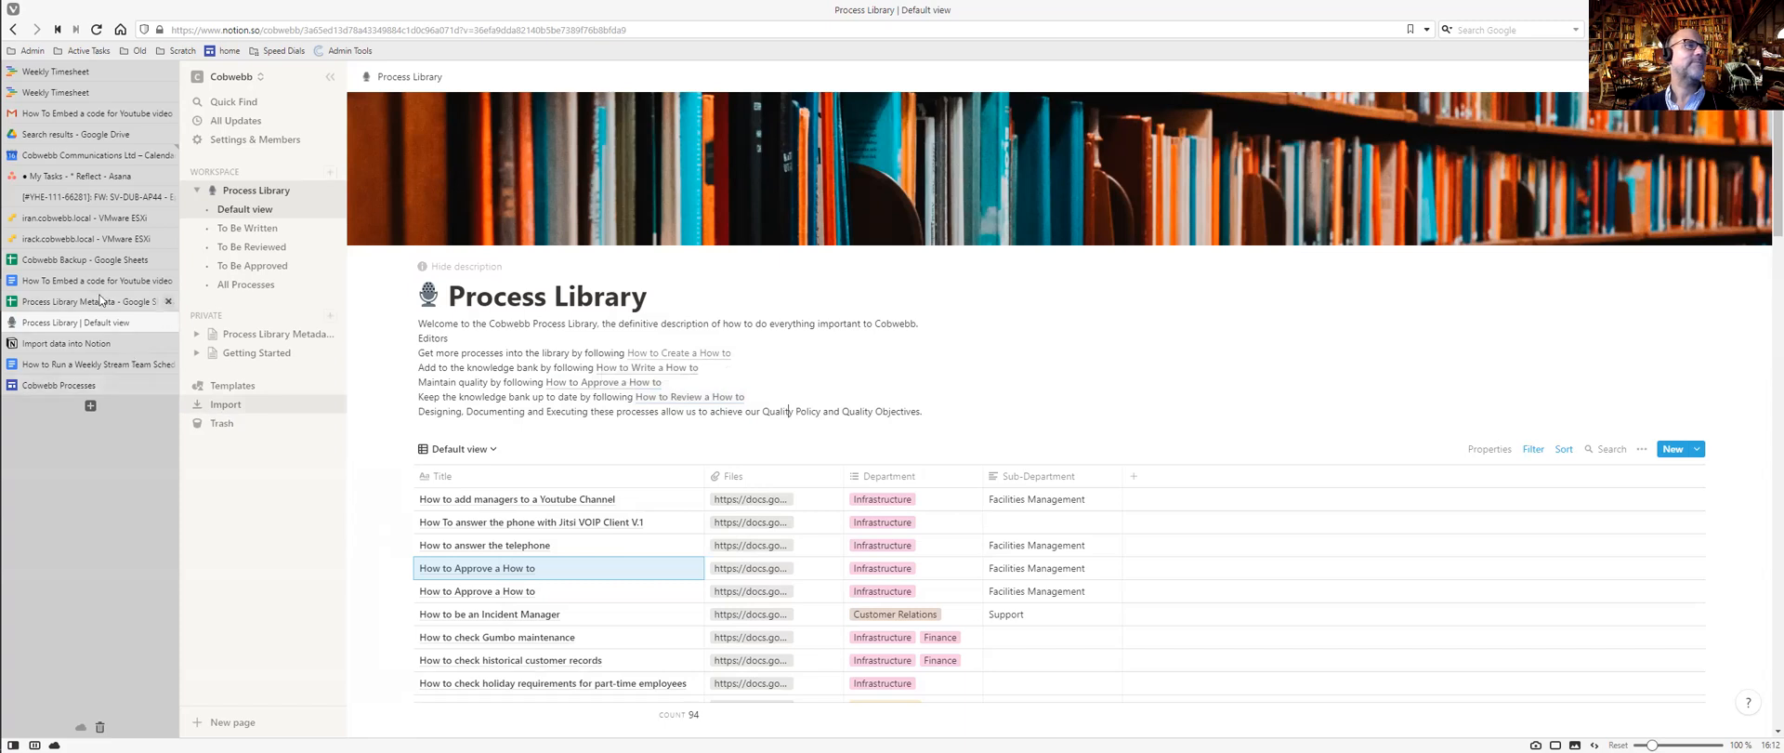
# Copy the Quality Policy link address from the Cobwebb site and return to Notion.
pyautogui.click(74, 386)
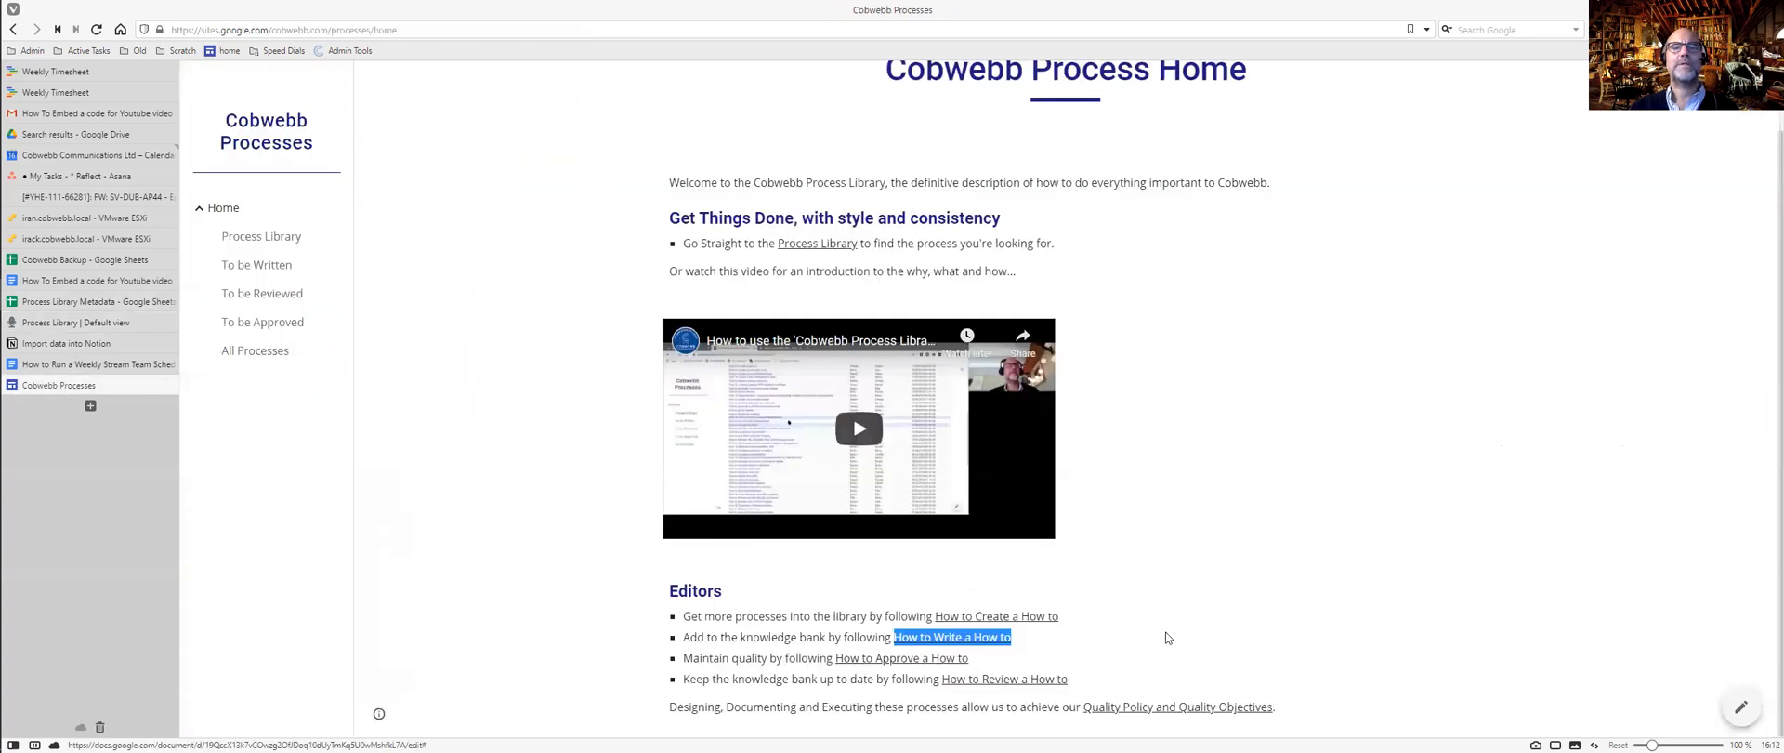
pyautogui.rightClick(1125, 711)
pyautogui.click(1186, 610)
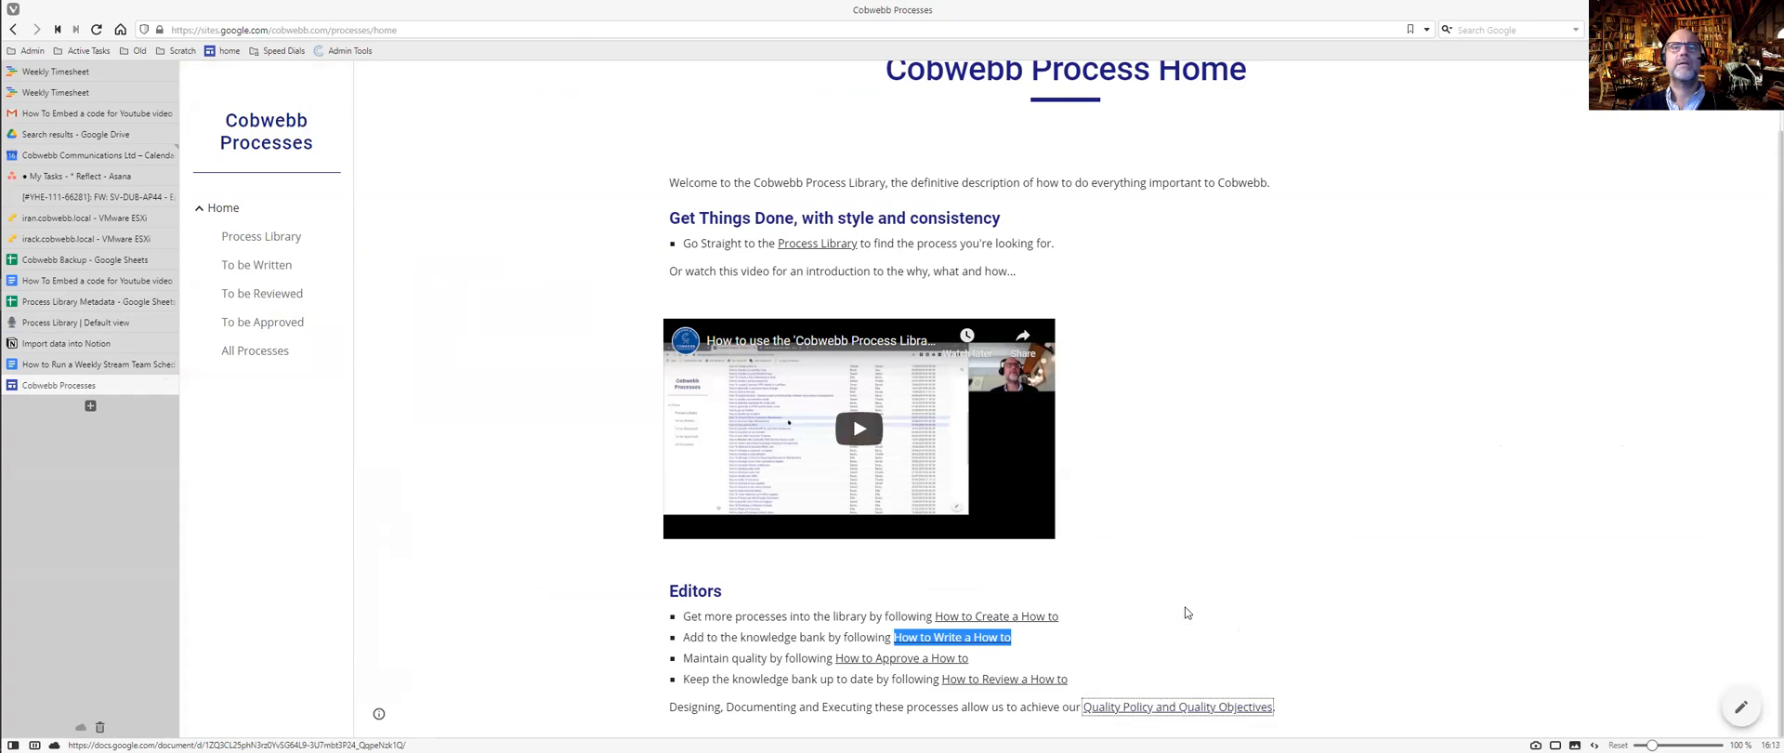
pyautogui.hotkey('ctrl', 'Tab')
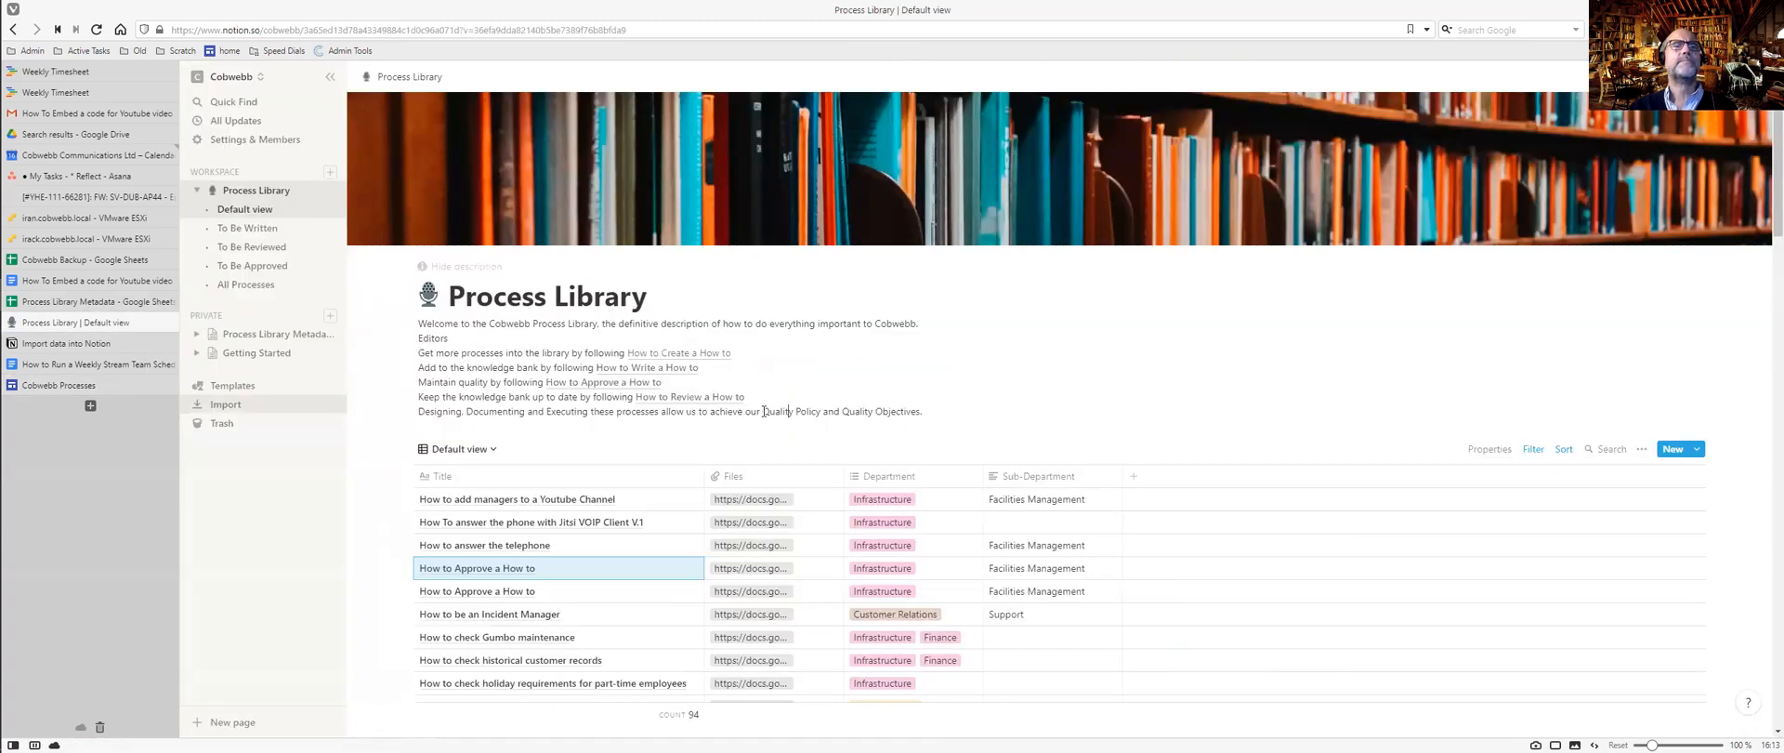
# Link 'Quality Policy and Quality Objectives' to the copied quality policy address.
pyautogui.moveTo(763, 411); pyautogui.dragTo(920, 411)
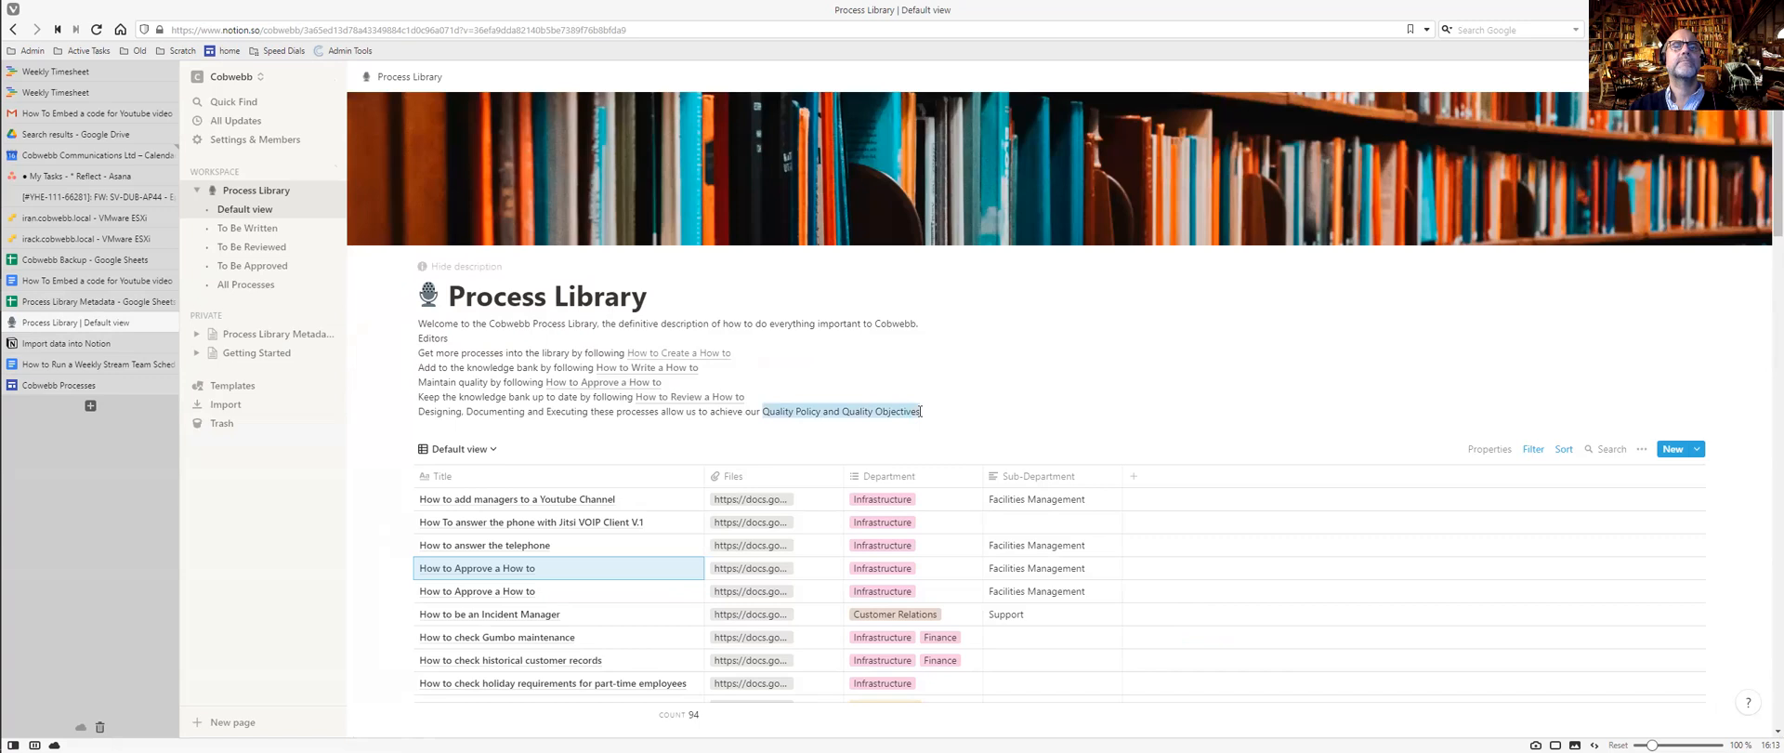
pyautogui.hotkey('ctrl', 'k')
pyautogui.hotkey('ctrl', 'v')
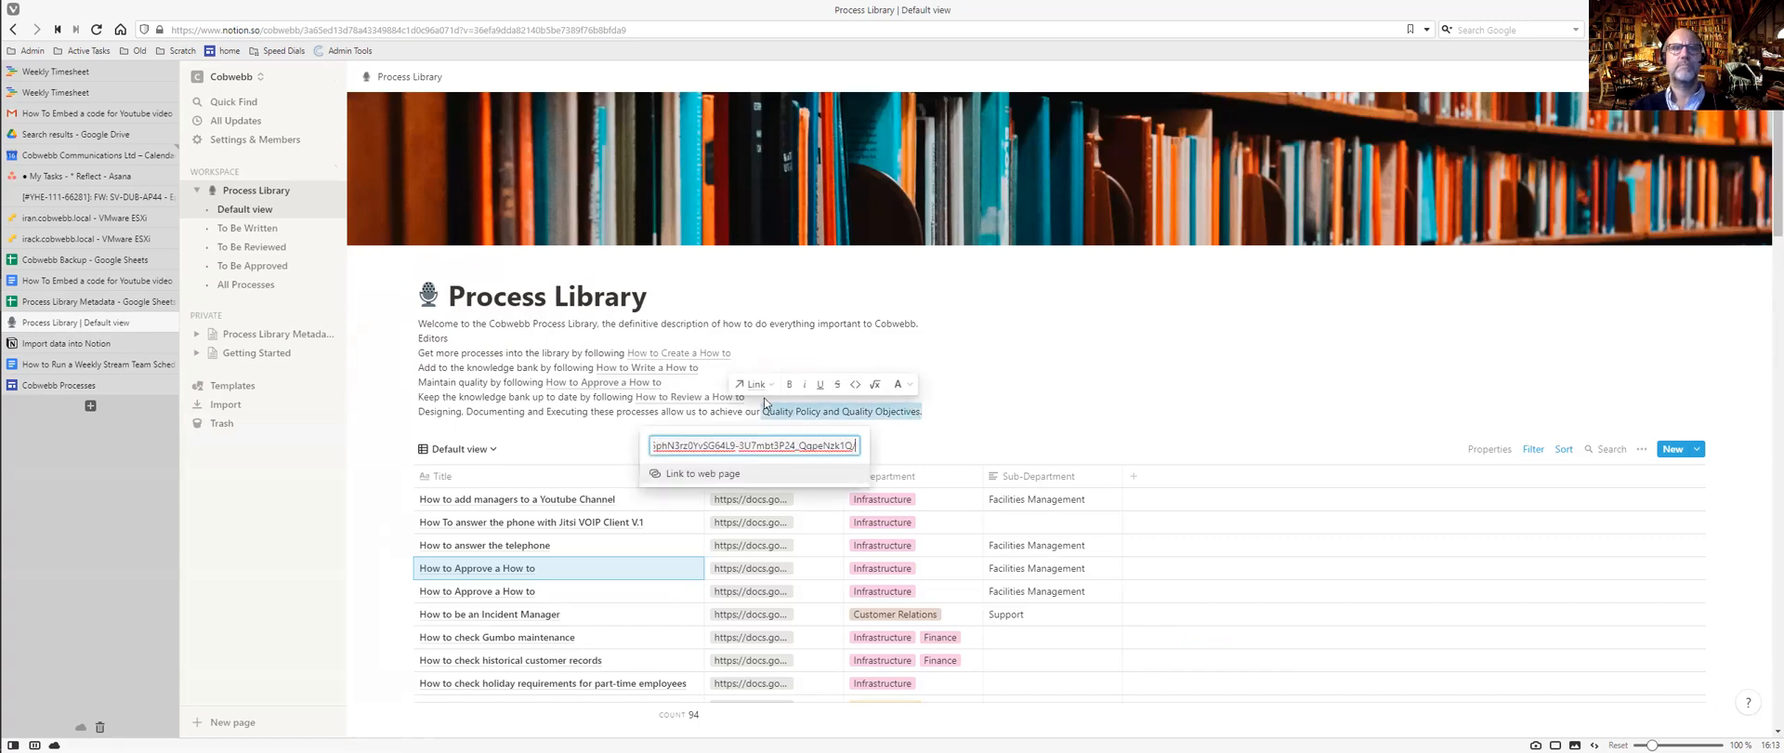
pyautogui.press('Return')
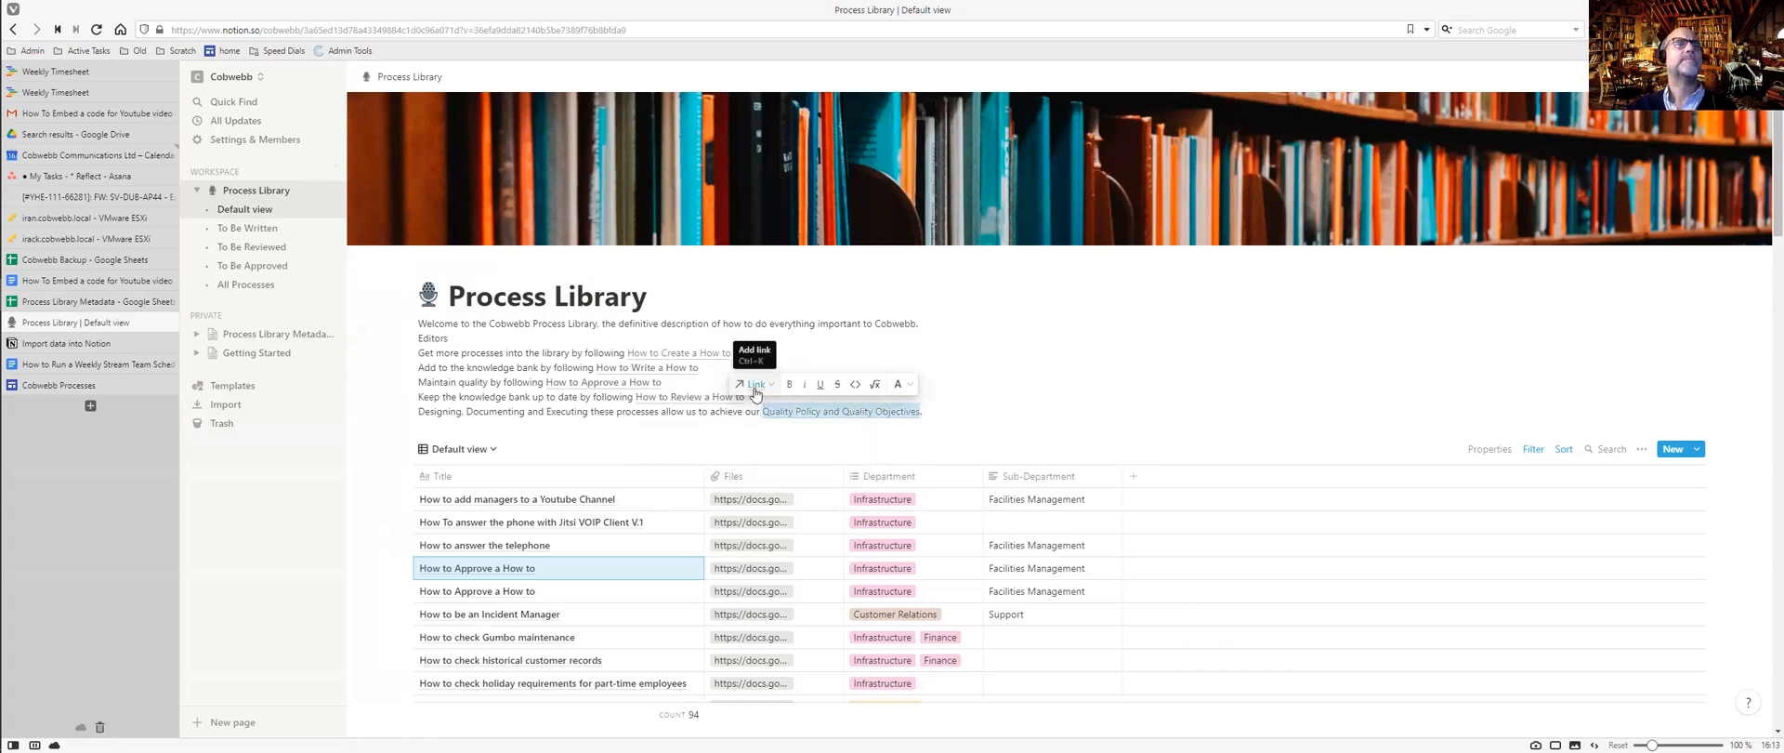
pyautogui.click(720, 355)
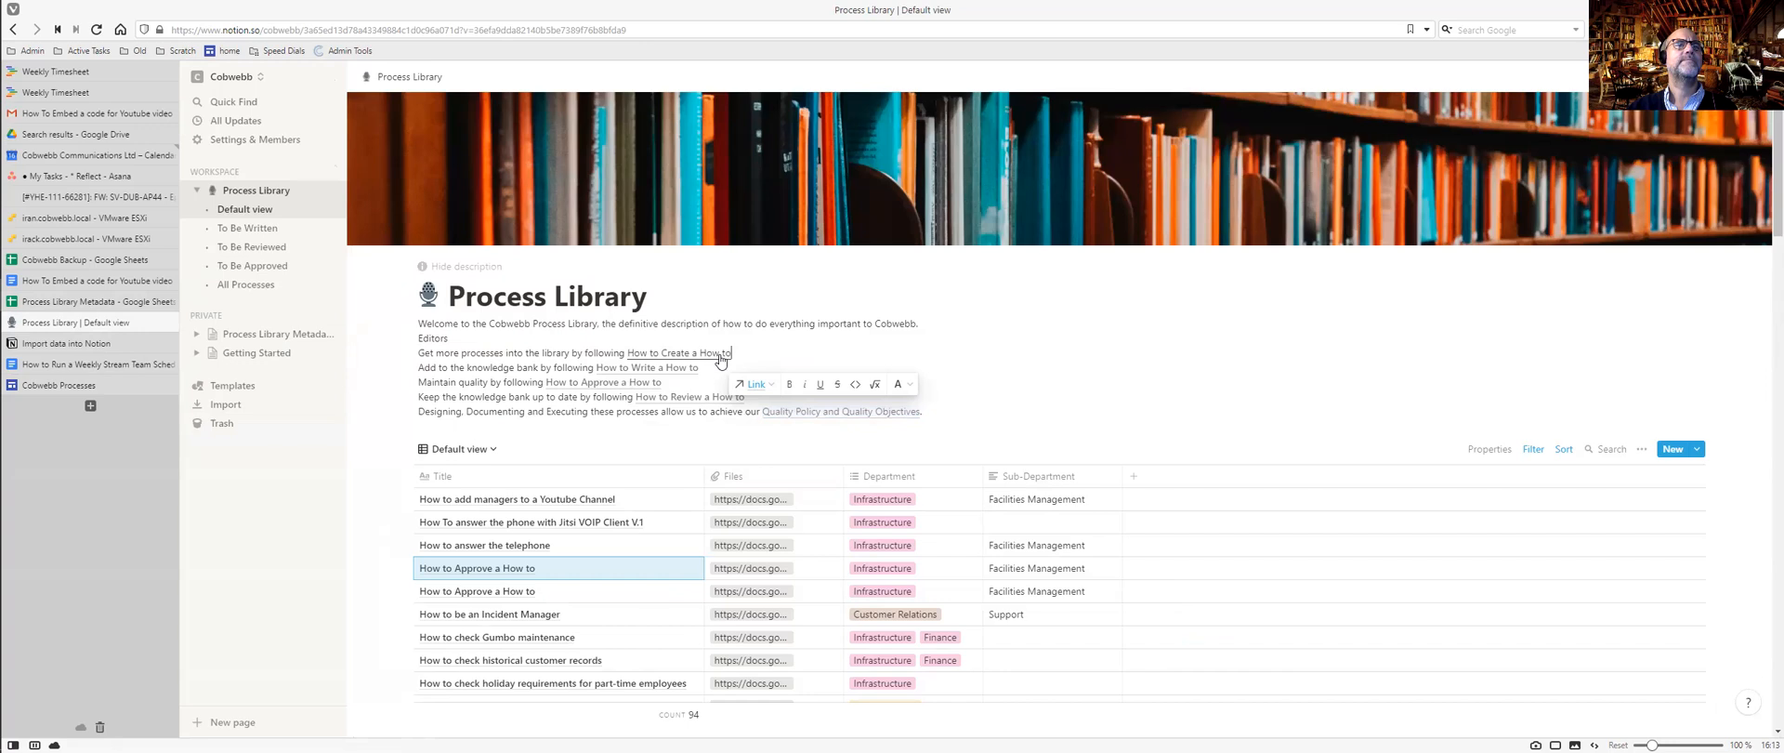
# Test the How to Create a How to link, close the opened docs, and return to the Process Library.
pyautogui.click(720, 356)
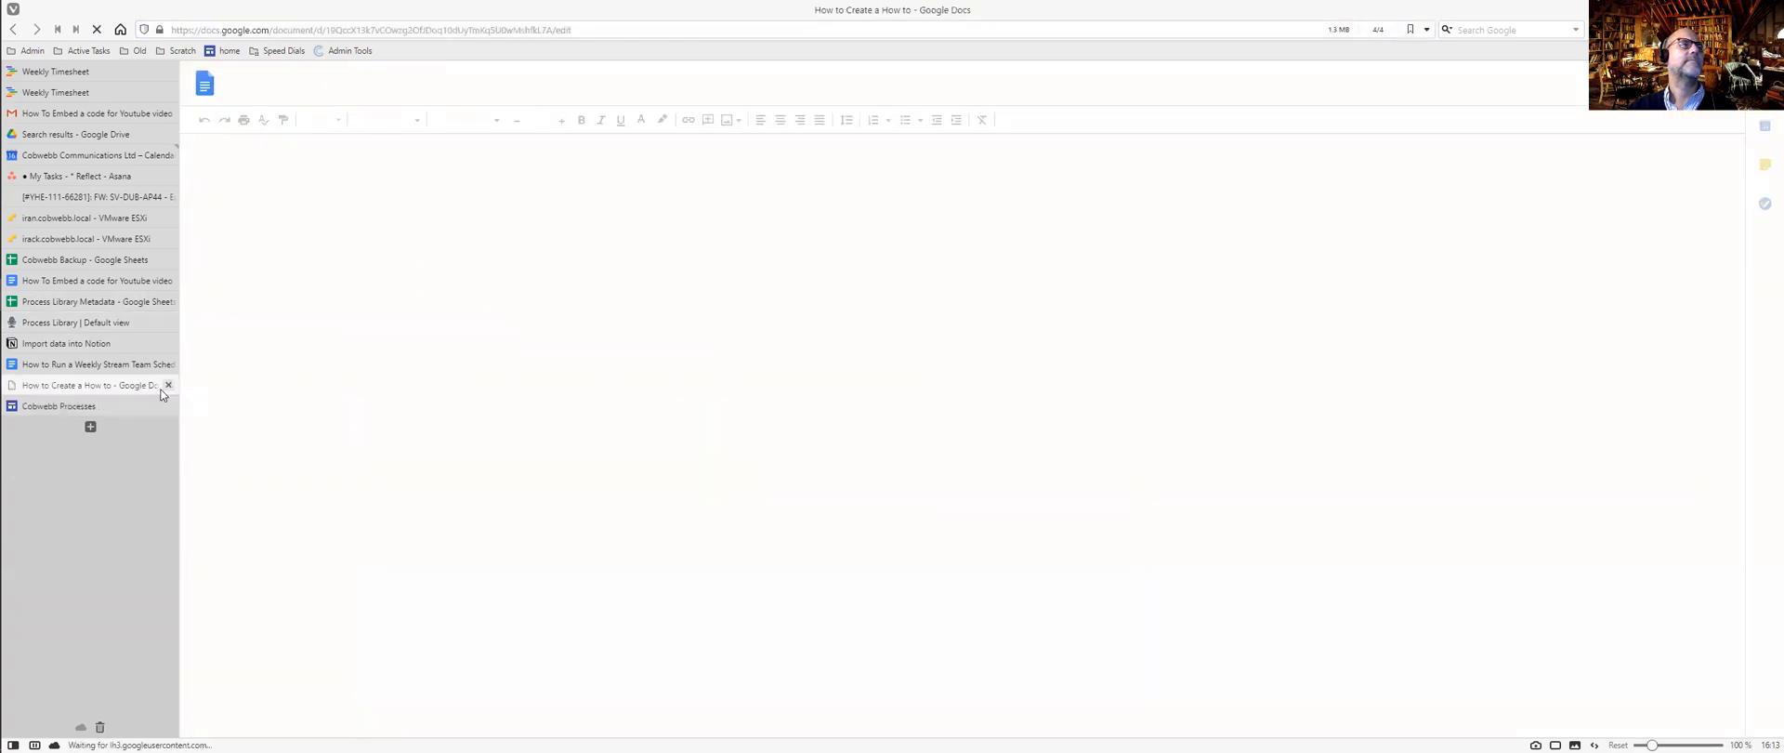
pyautogui.click(167, 385)
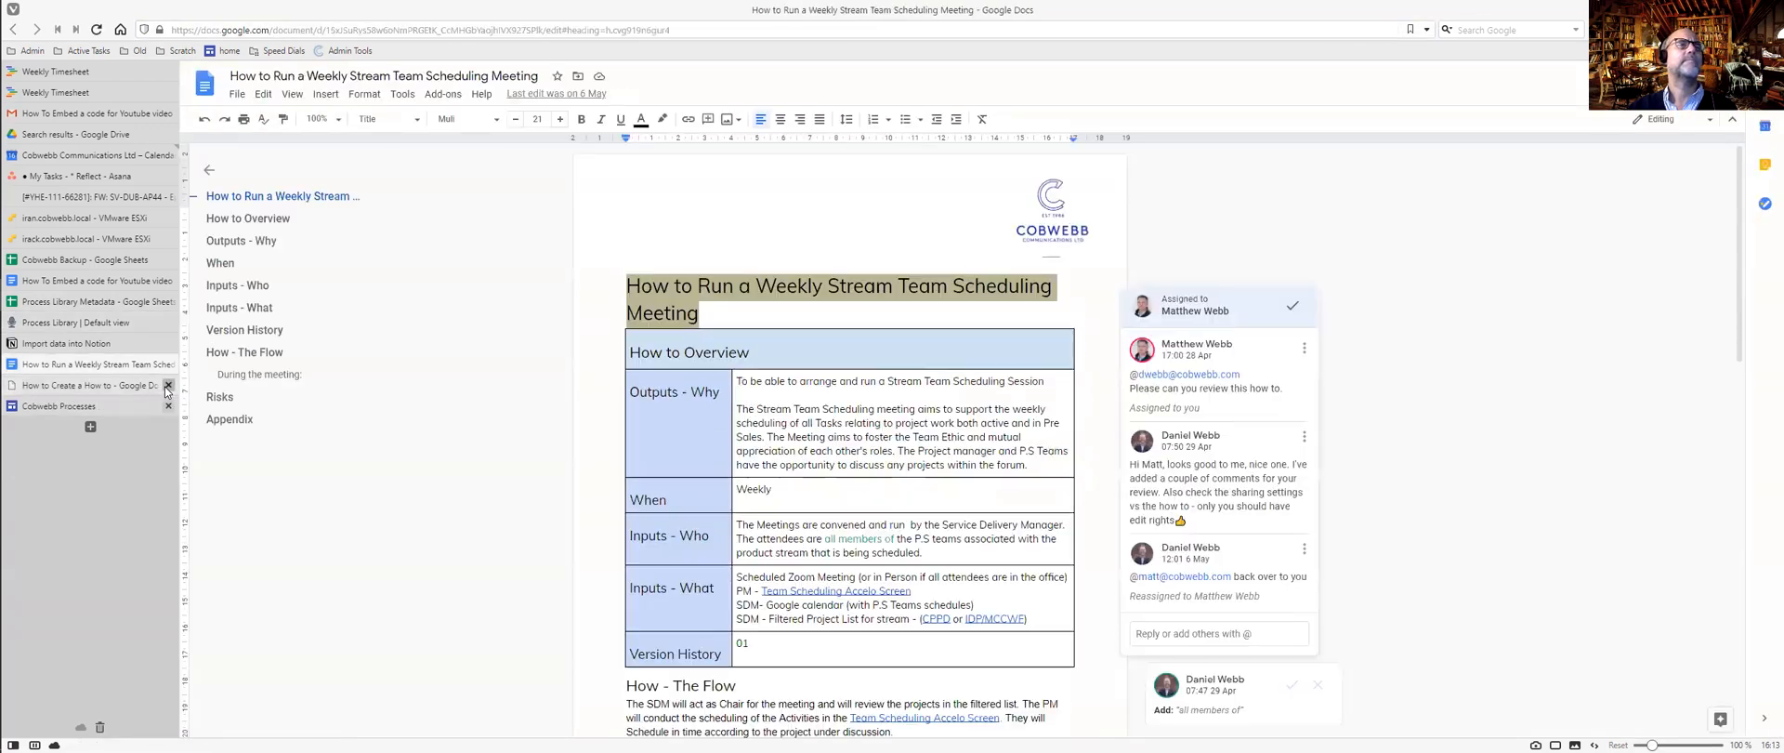
pyautogui.click(115, 343)
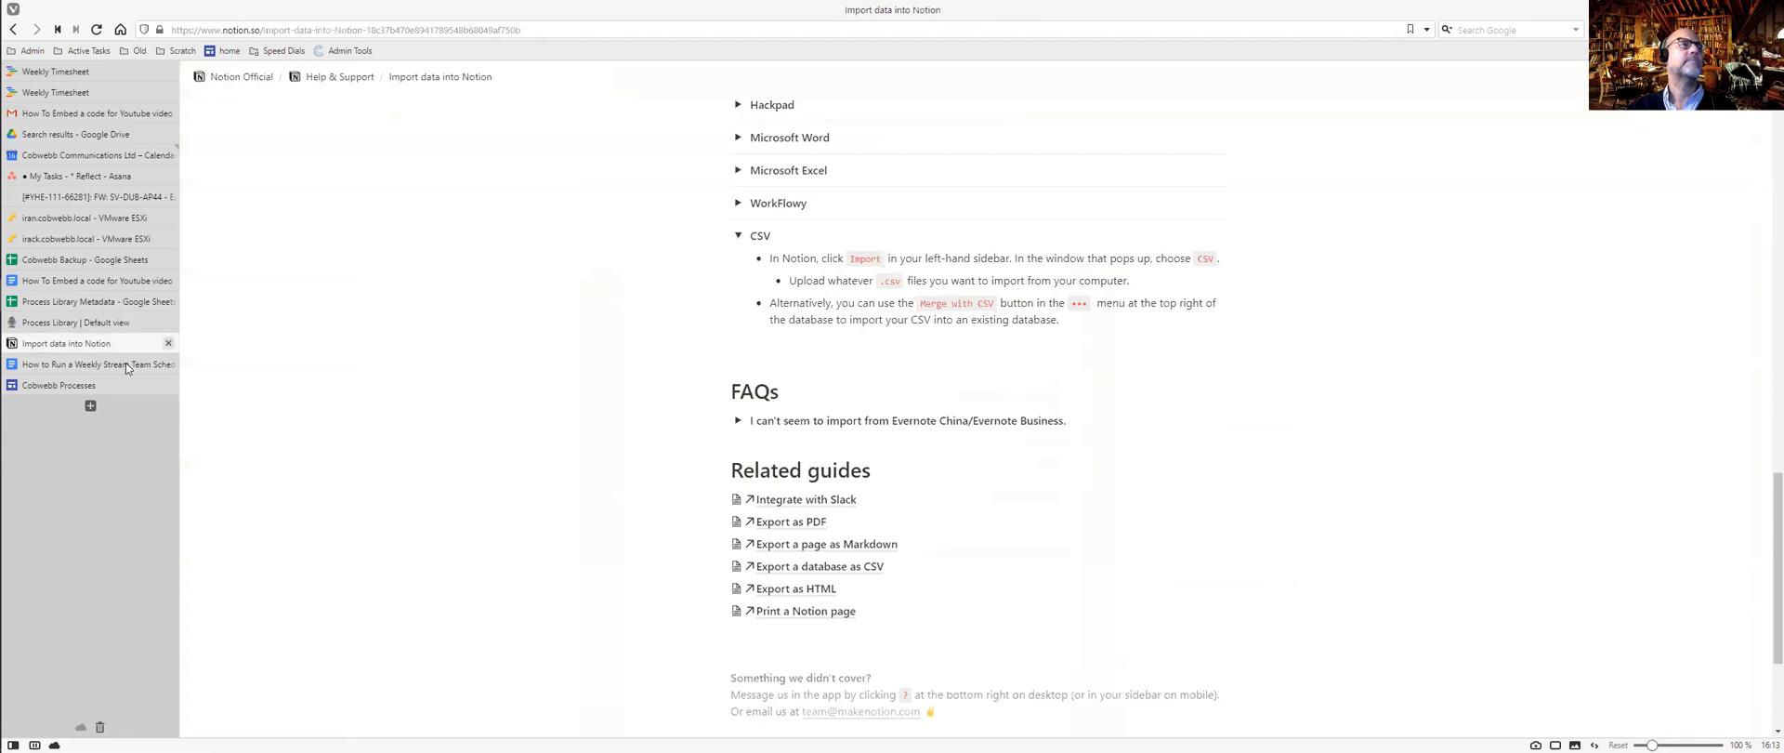
pyautogui.click(126, 363)
pyautogui.click(120, 381)
pyautogui.click(120, 345)
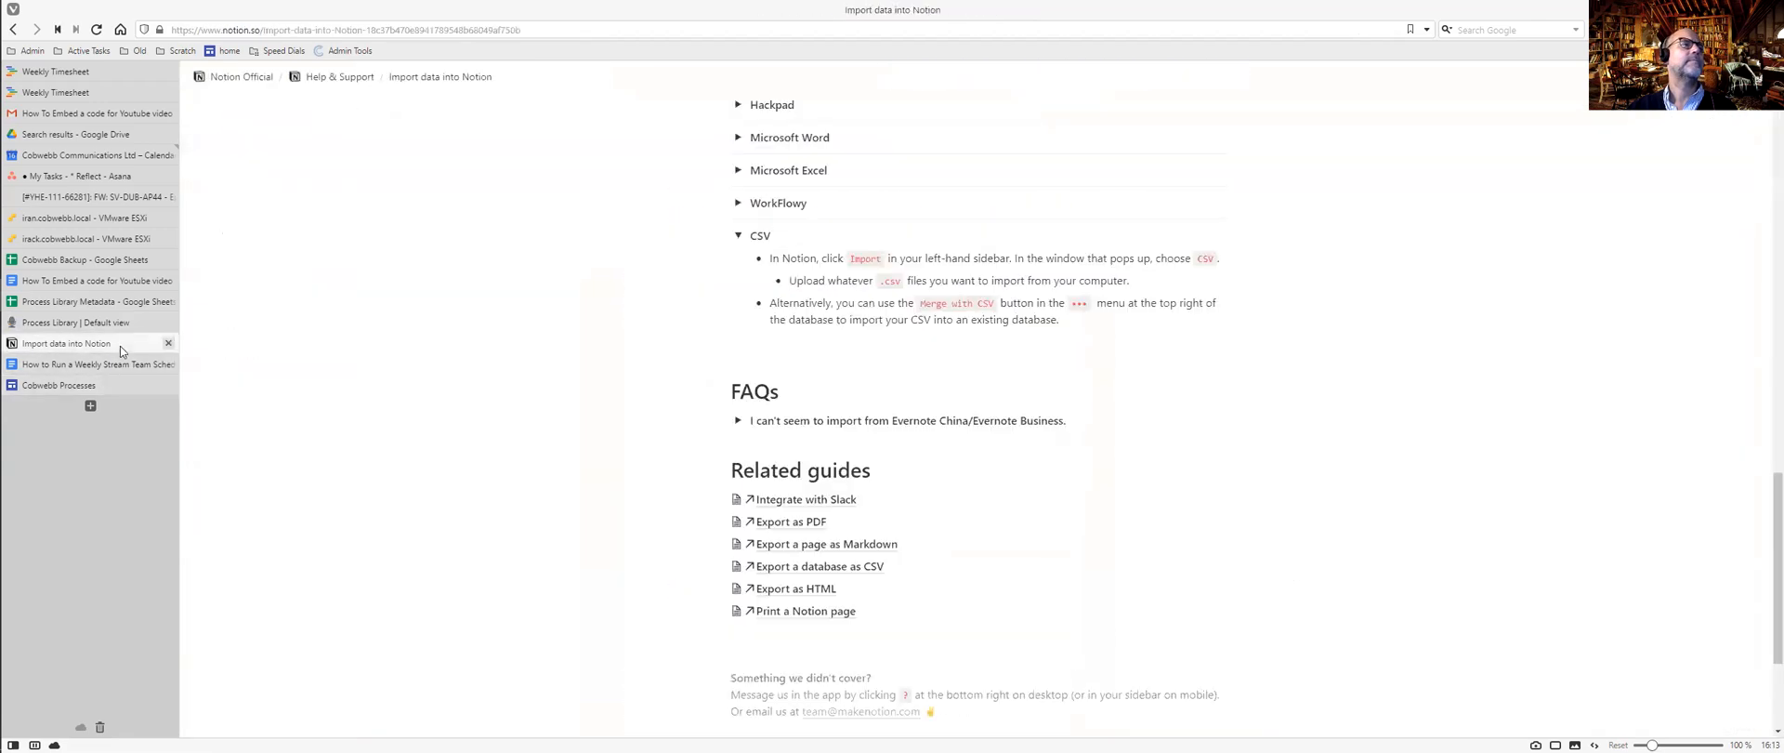
pyautogui.rightClick(114, 433)
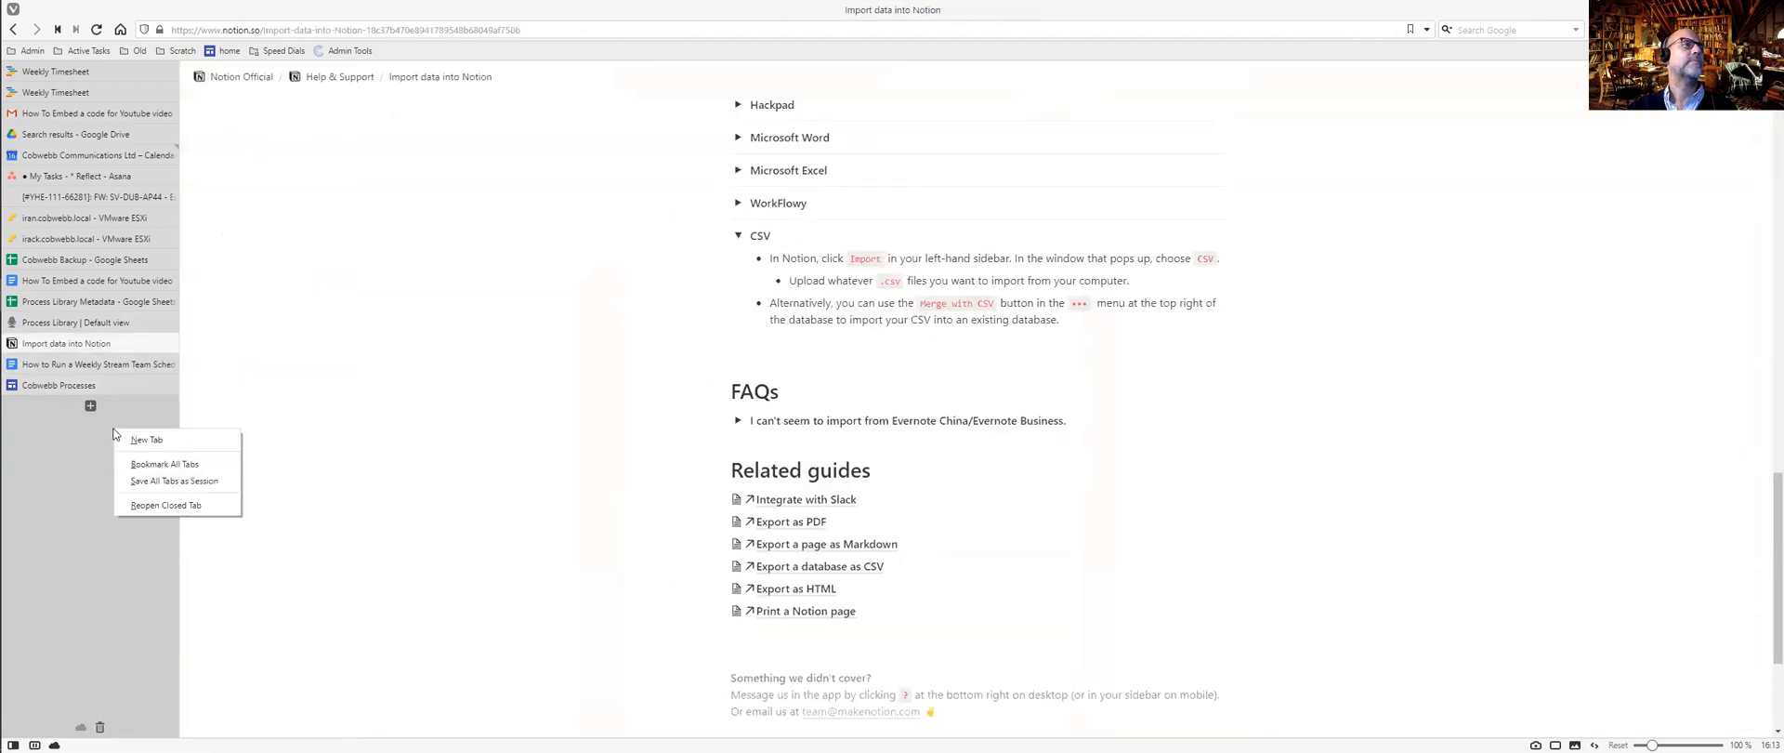
pyautogui.click(111, 329)
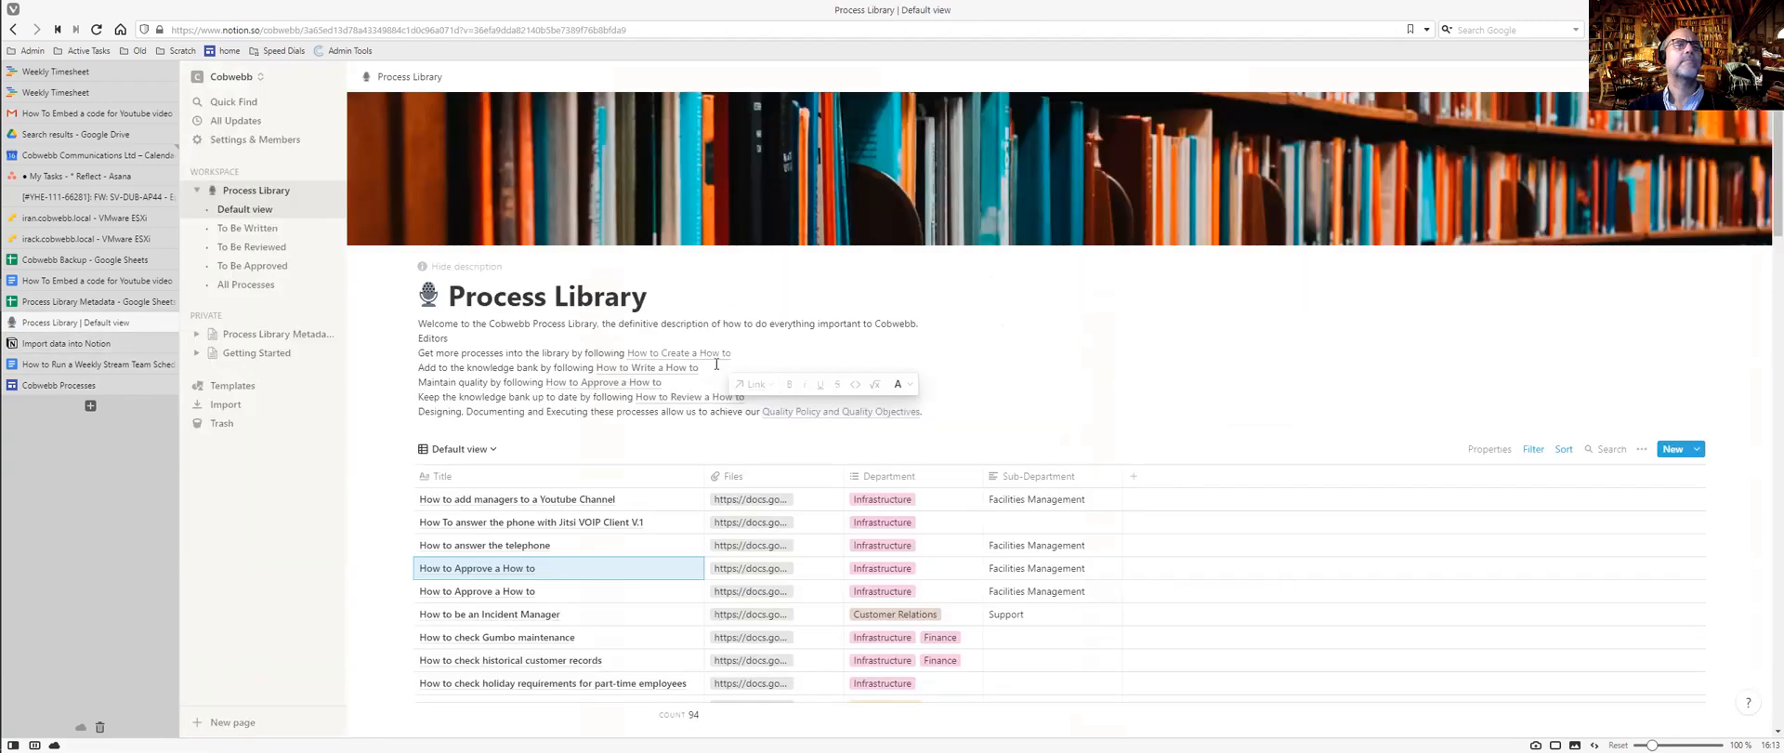
# Relink 'How to Create a How to' to its Notion page, searching 'how to create'.
pyautogui.moveTo(732, 354); pyautogui.dragTo(630, 354)
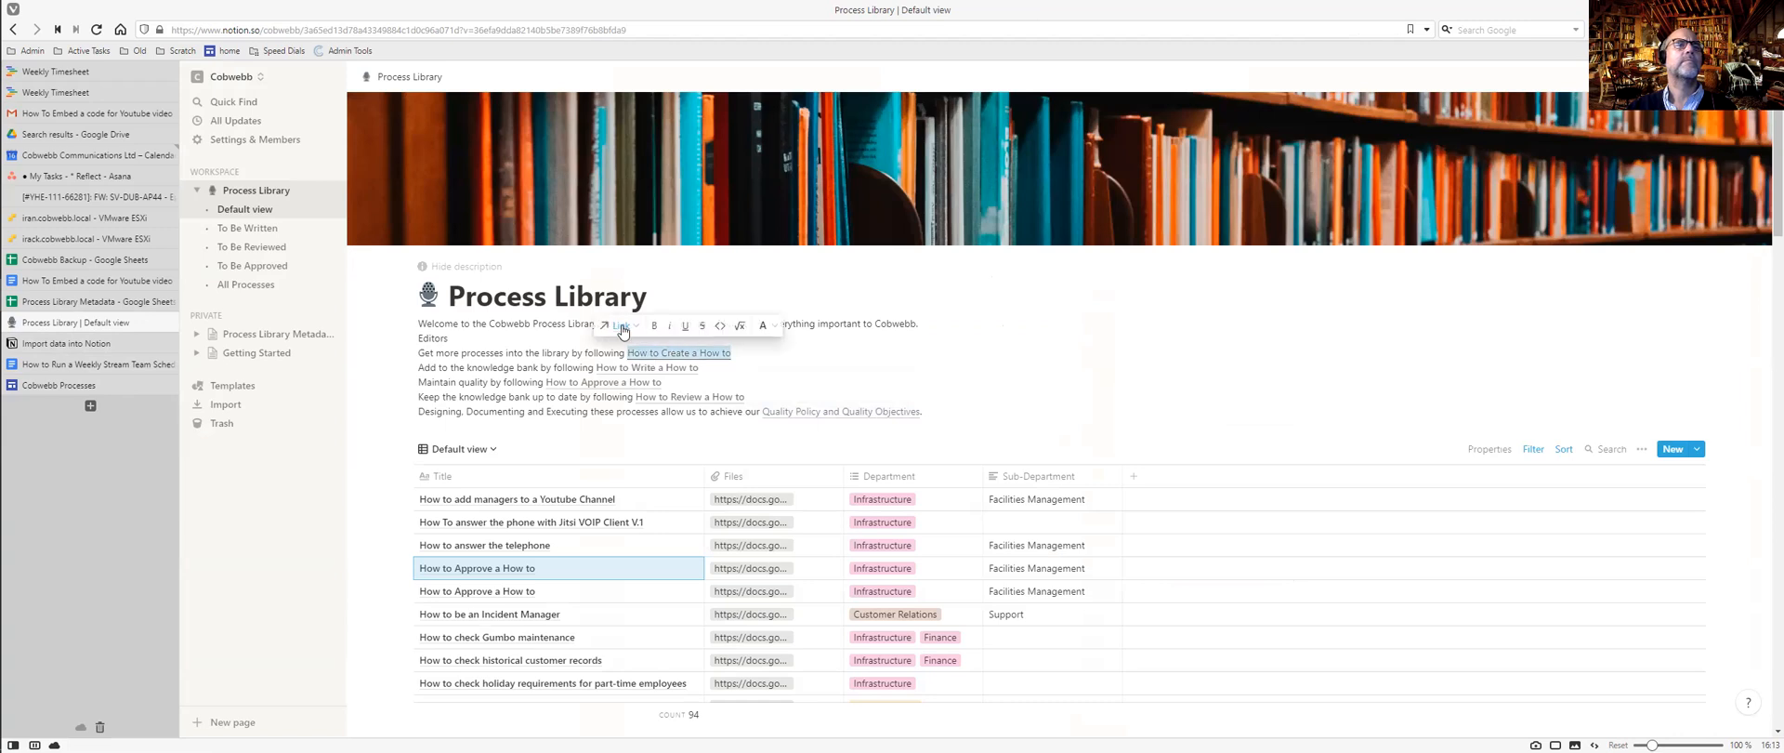
pyautogui.click(624, 331)
pyautogui.click(622, 325)
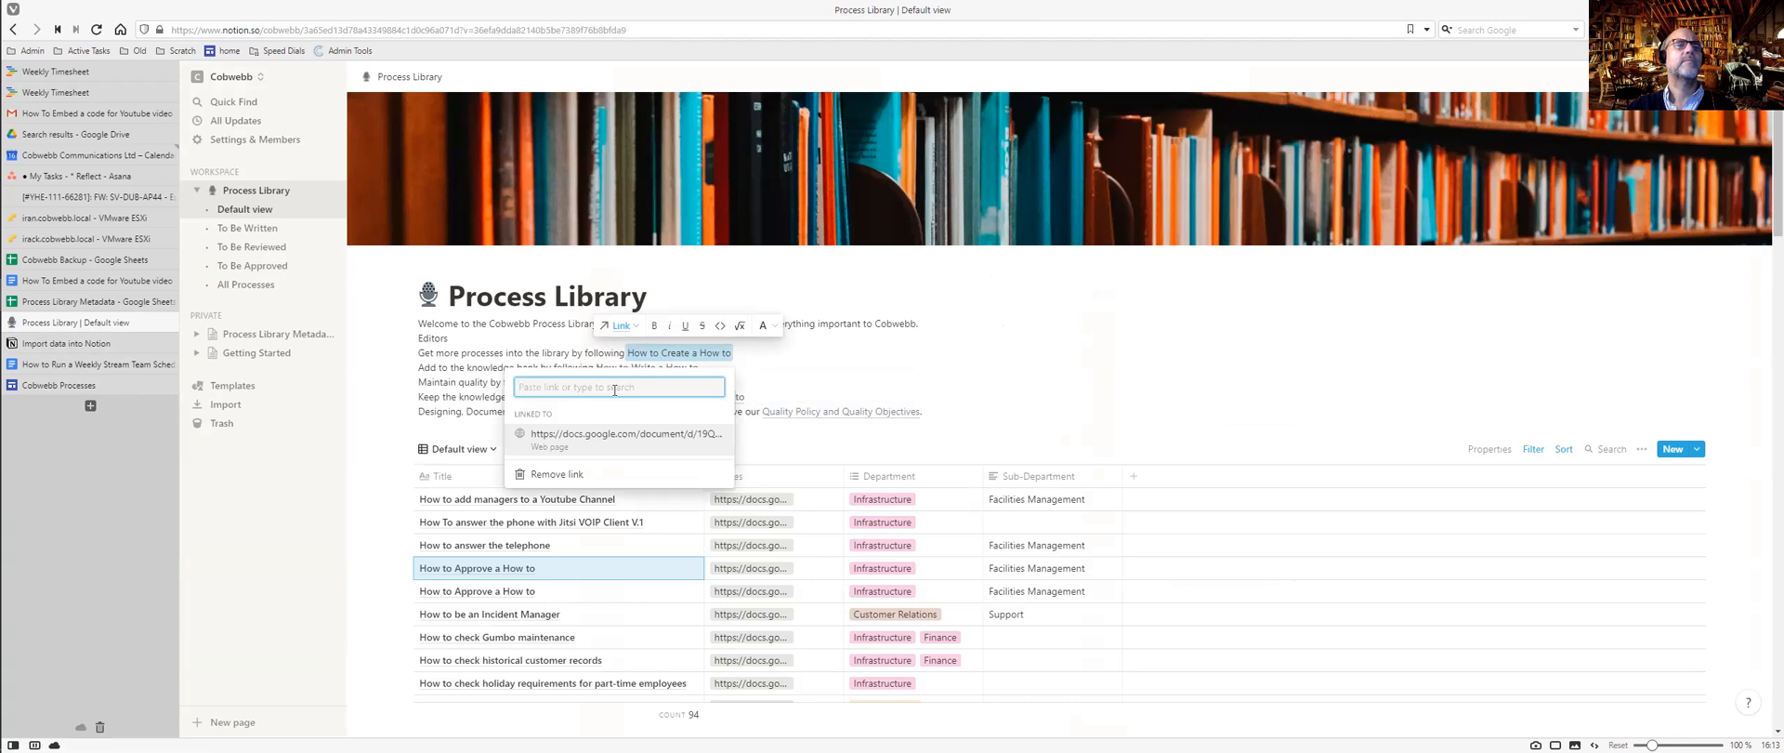
pyautogui.write('how to create')
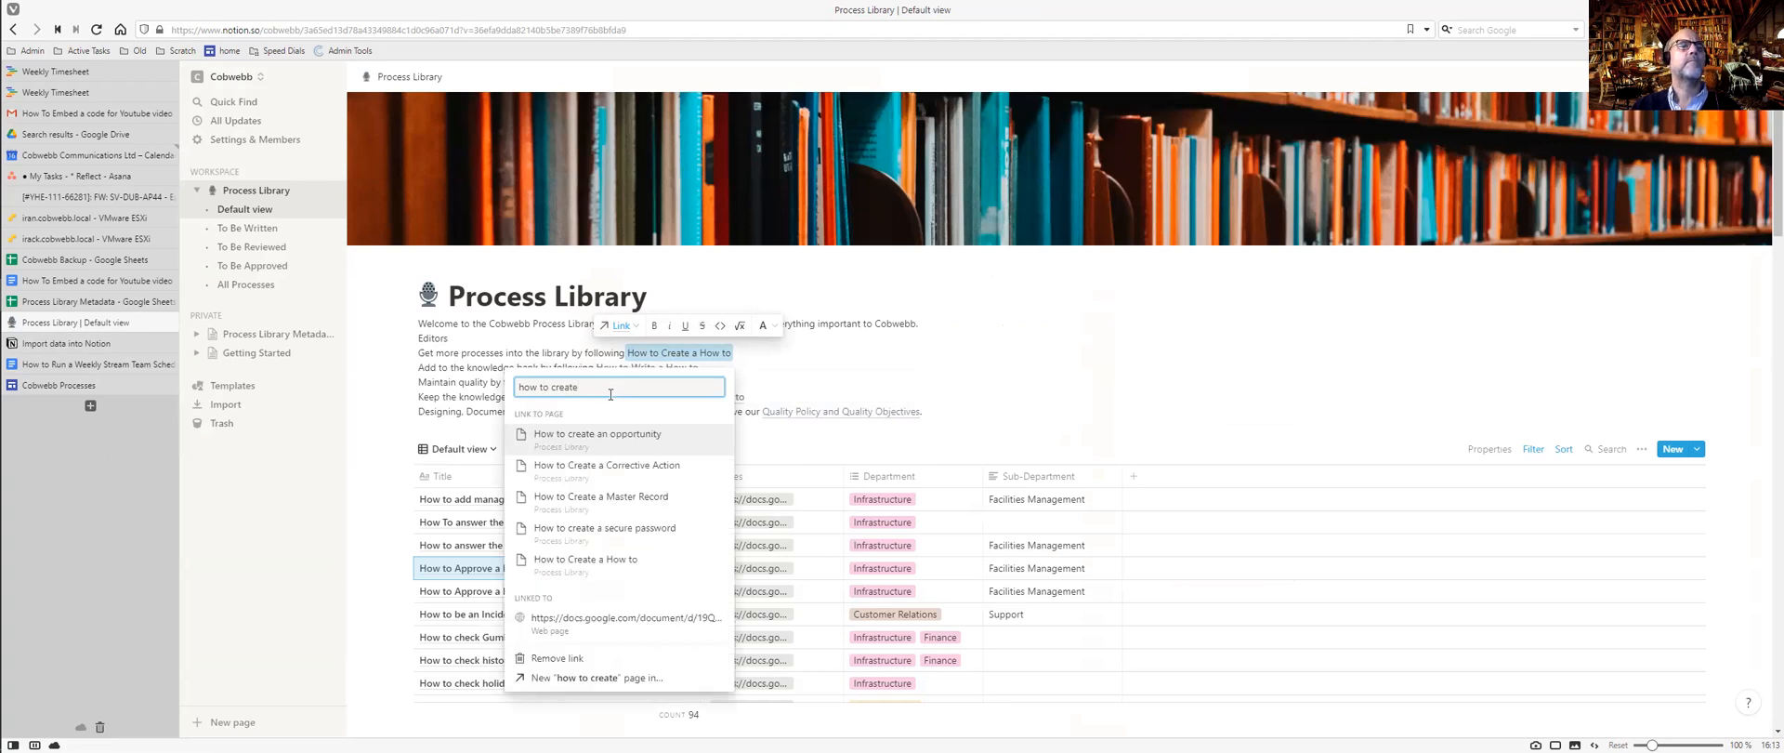
pyautogui.click(595, 568)
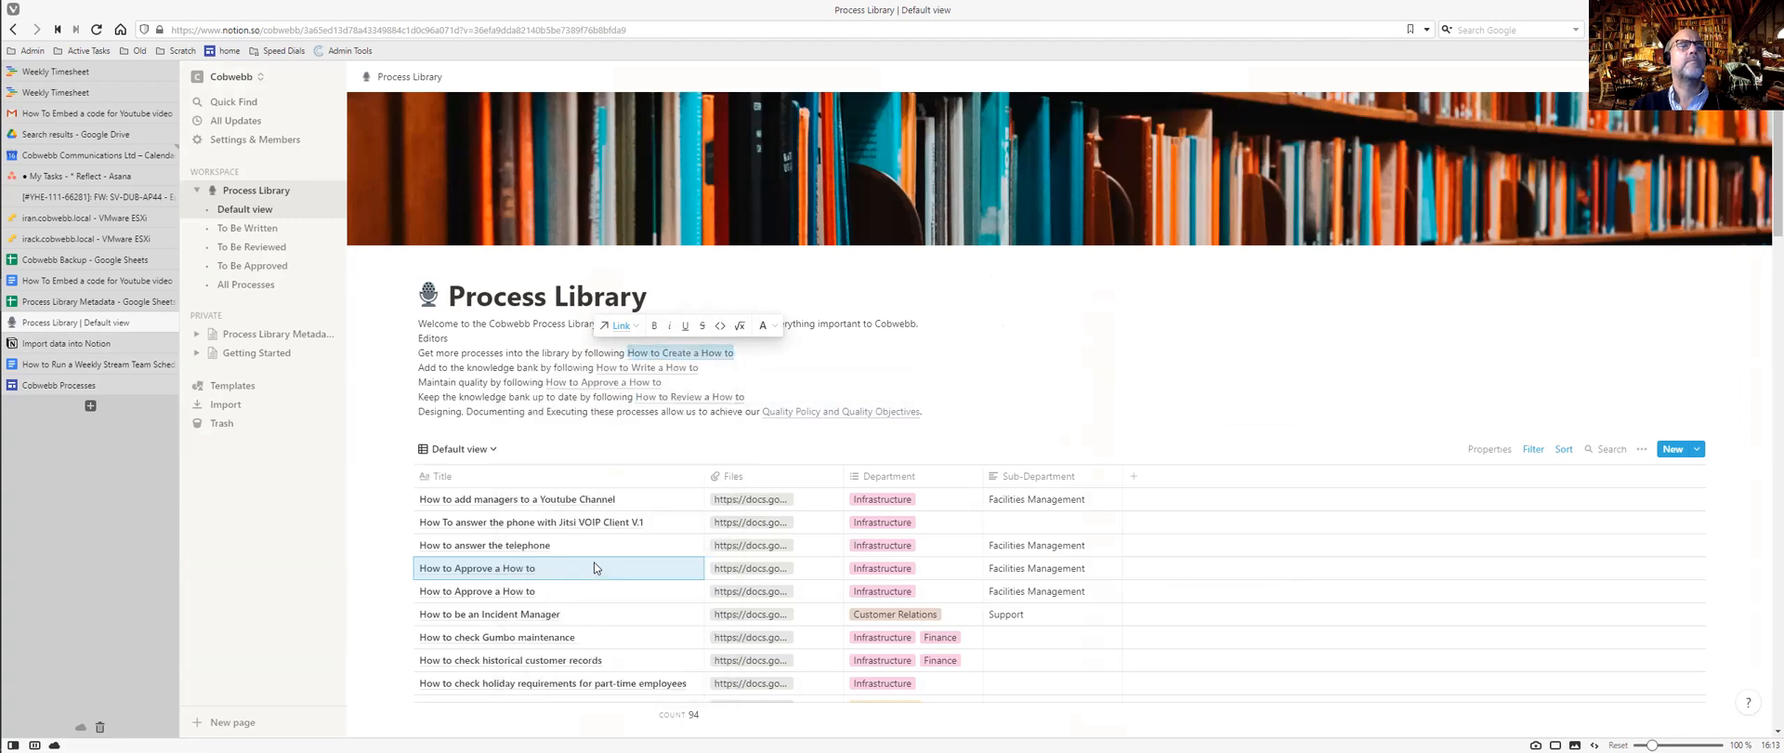
pyautogui.click(784, 364)
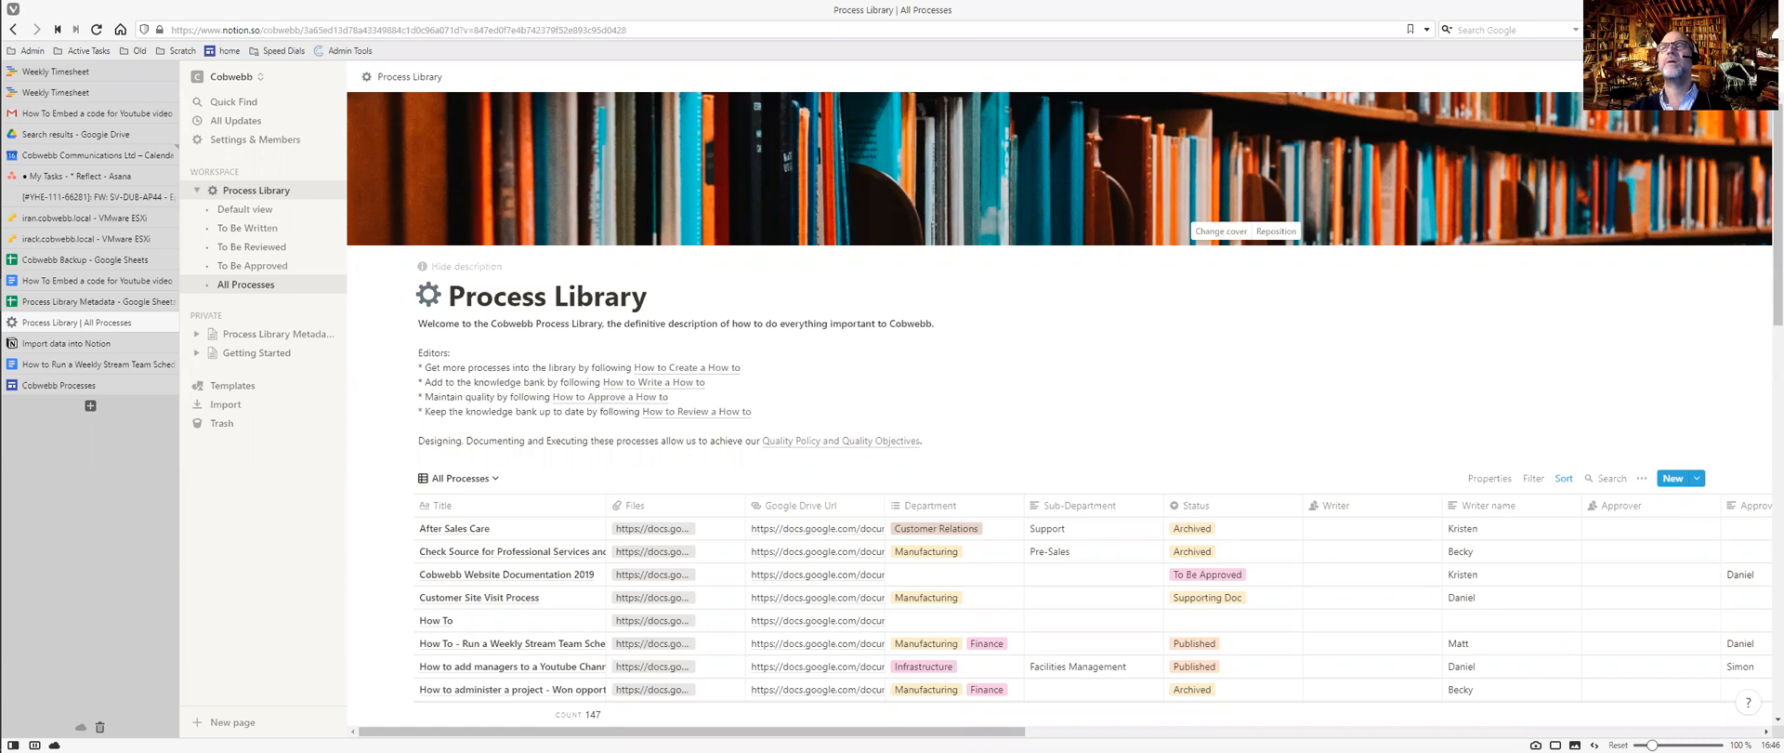
# Widen the All Processes Title column so titles like 'How To Embed a code for Youtube video' fit.
pyautogui.click(1759, 77)
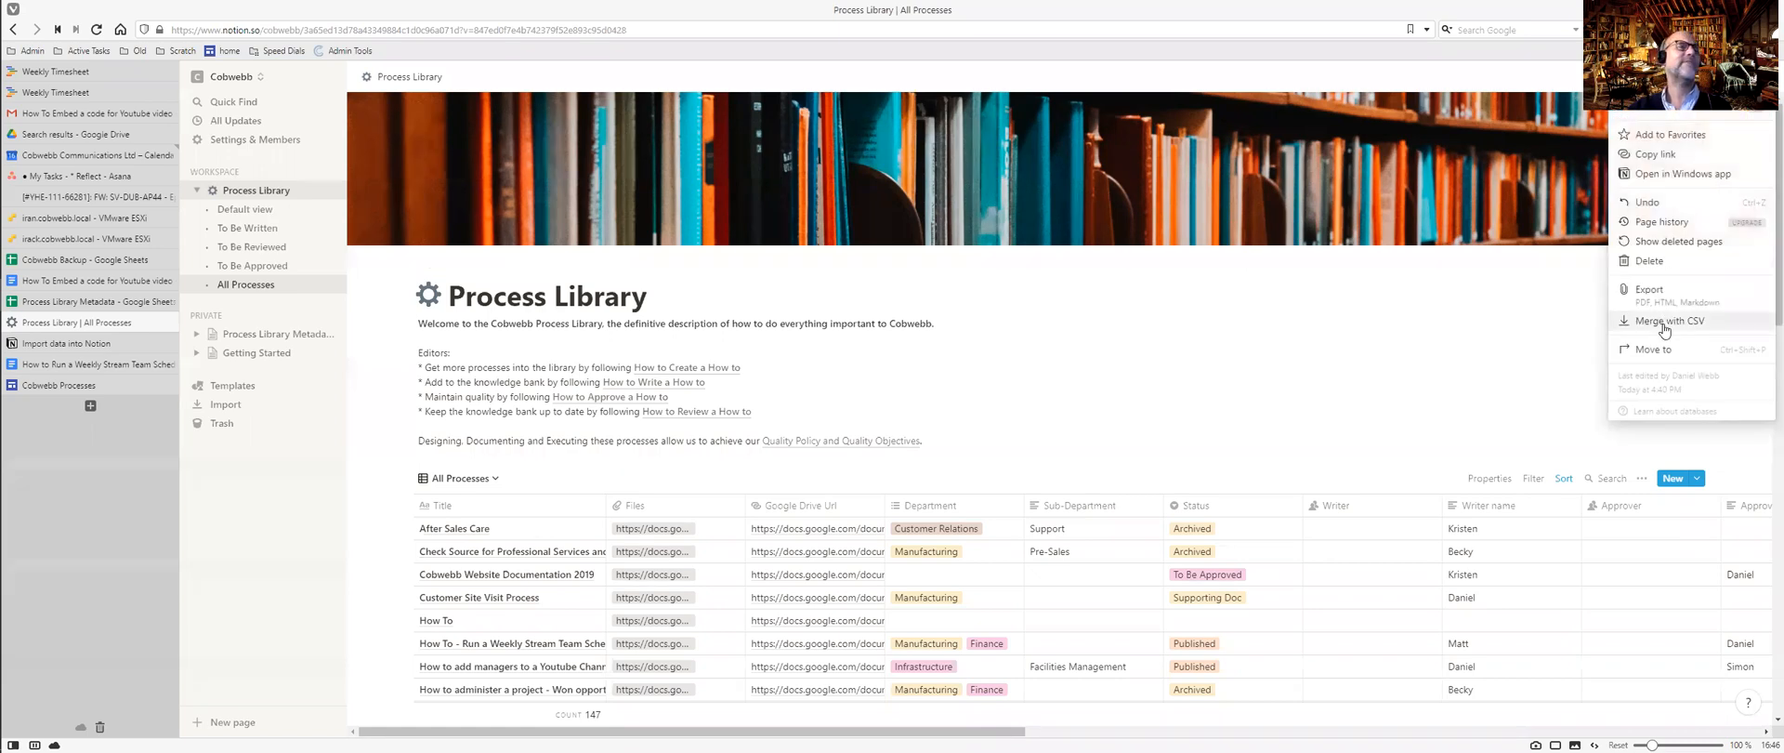
pyautogui.click(945, 374)
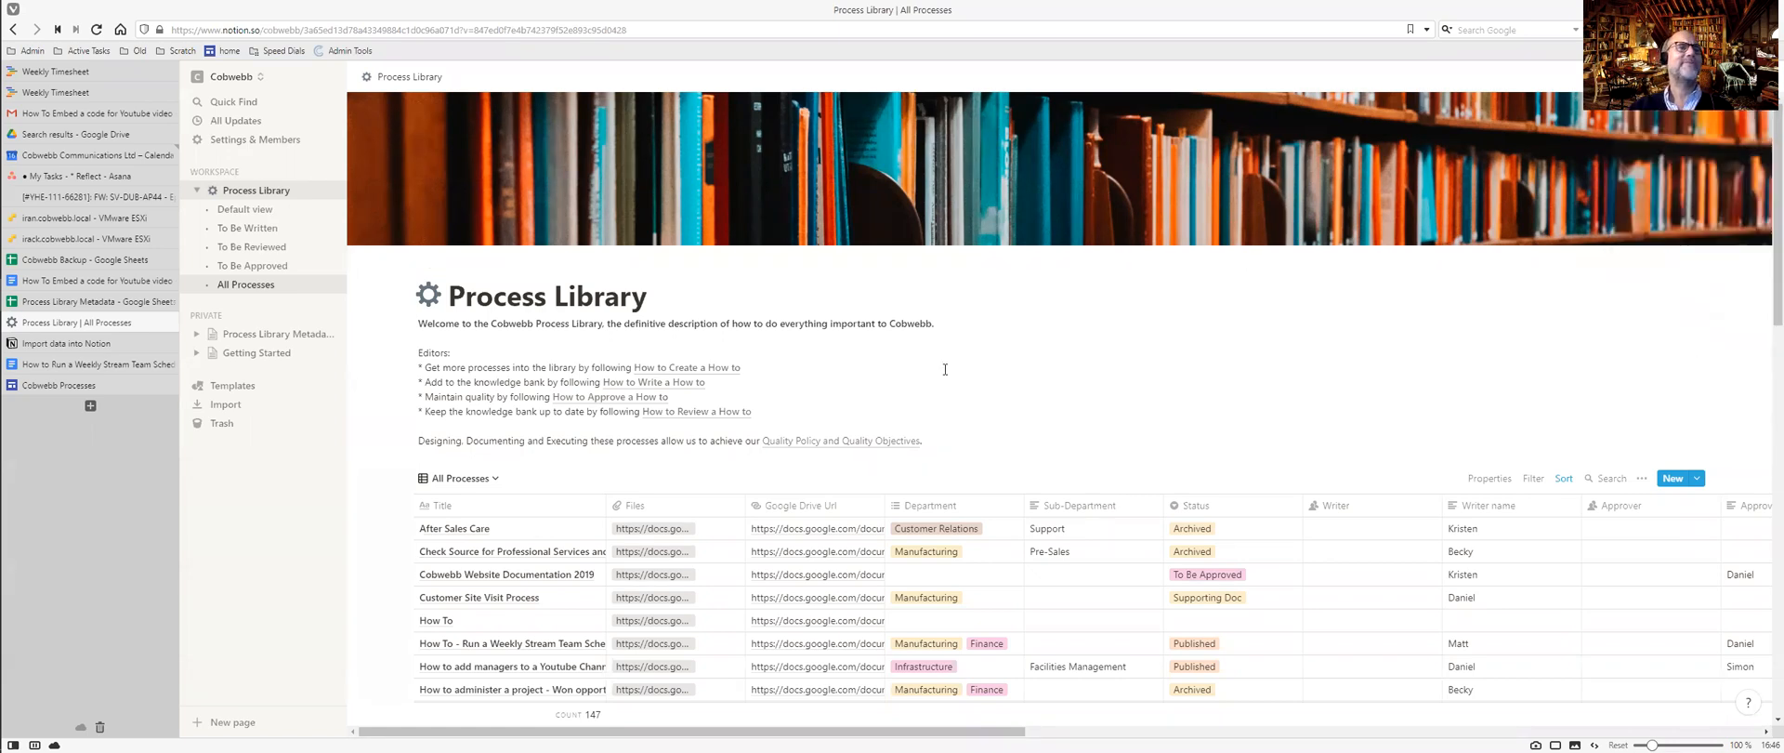
pyautogui.scroll(-4, 945, 374)
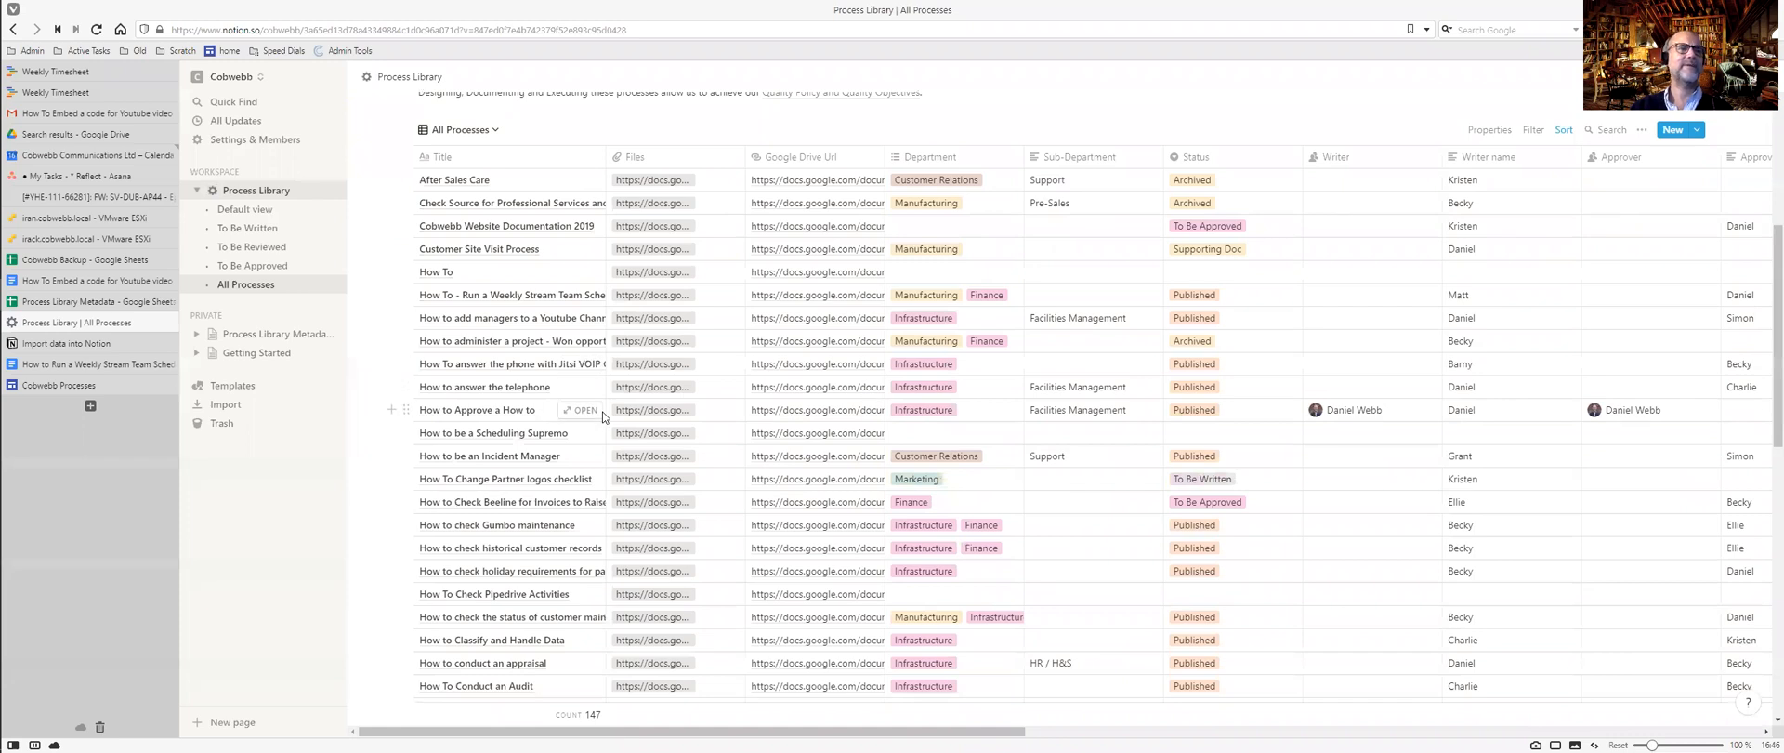
pyautogui.scroll(-4, 602, 416)
pyautogui.scroll(-4, 602, 416)
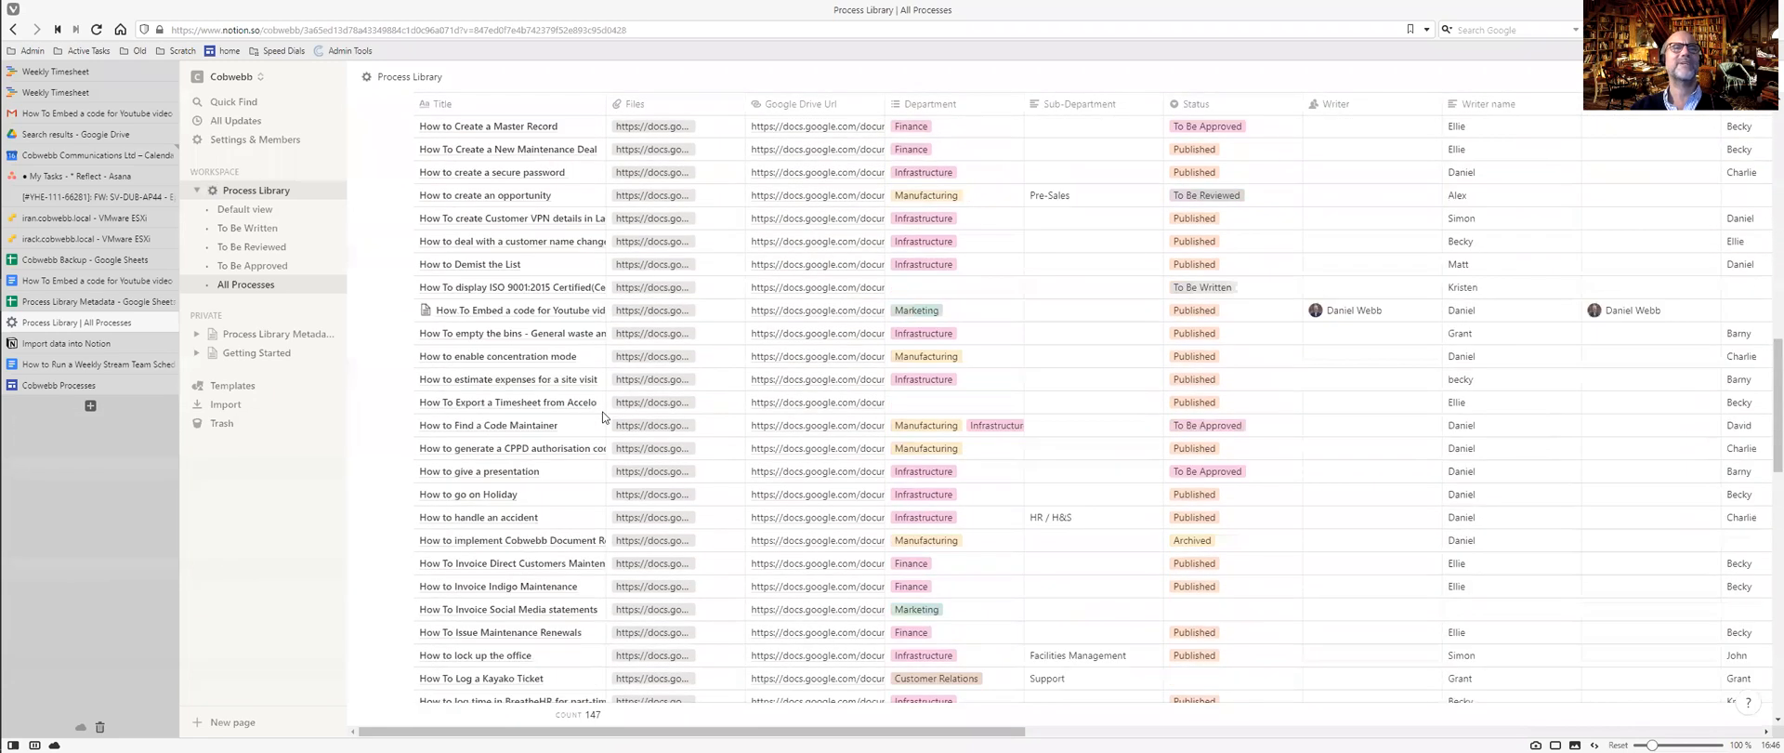
pyautogui.scroll(-7, 602, 416)
pyautogui.scroll(-3, 602, 416)
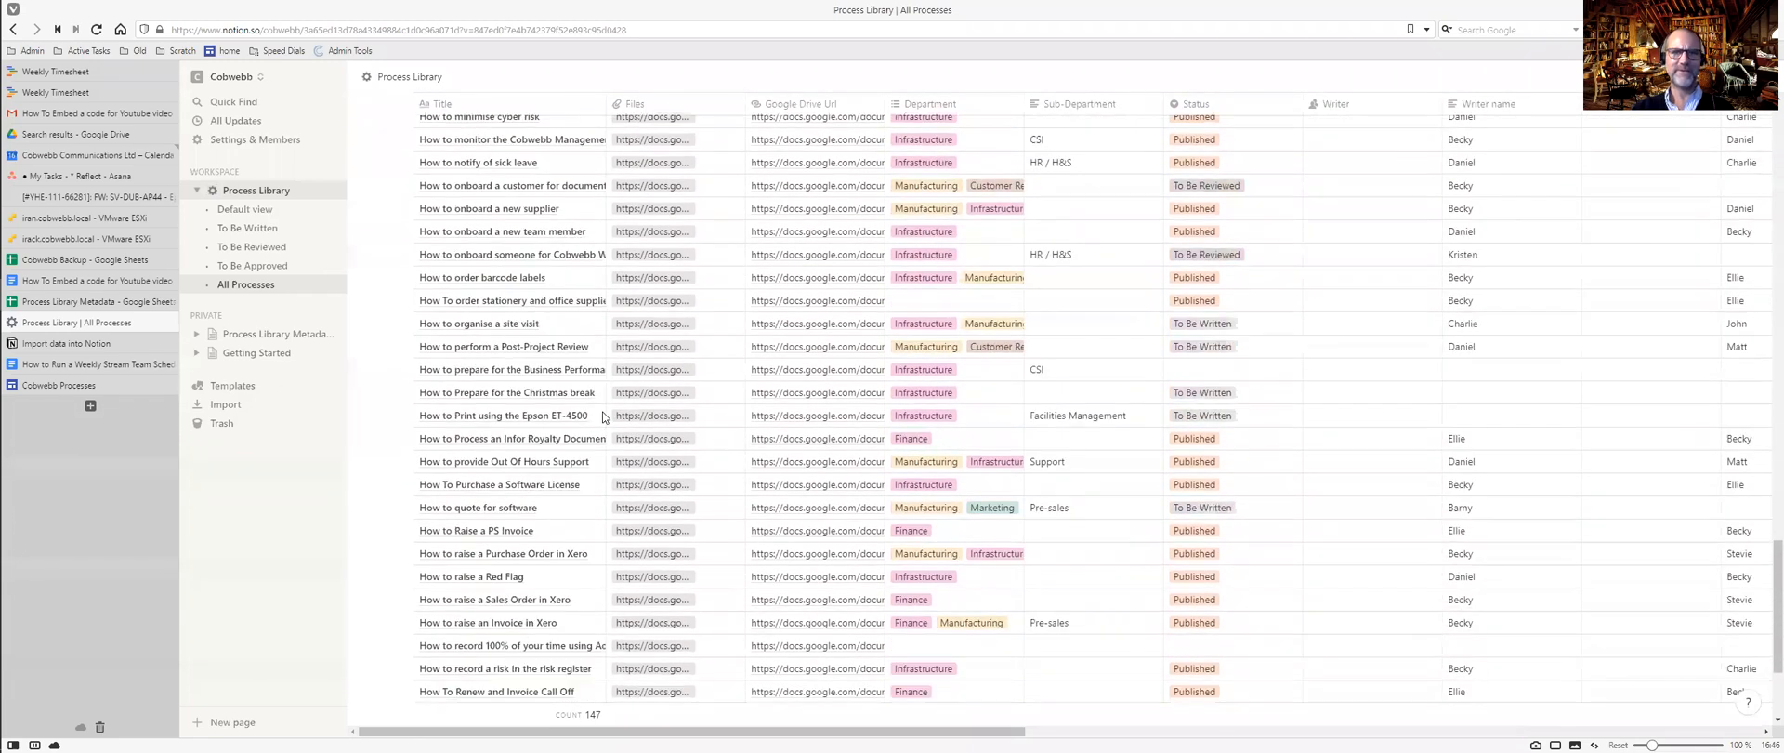
pyautogui.scroll(-7, 602, 417)
pyautogui.scroll(-10, 602, 416)
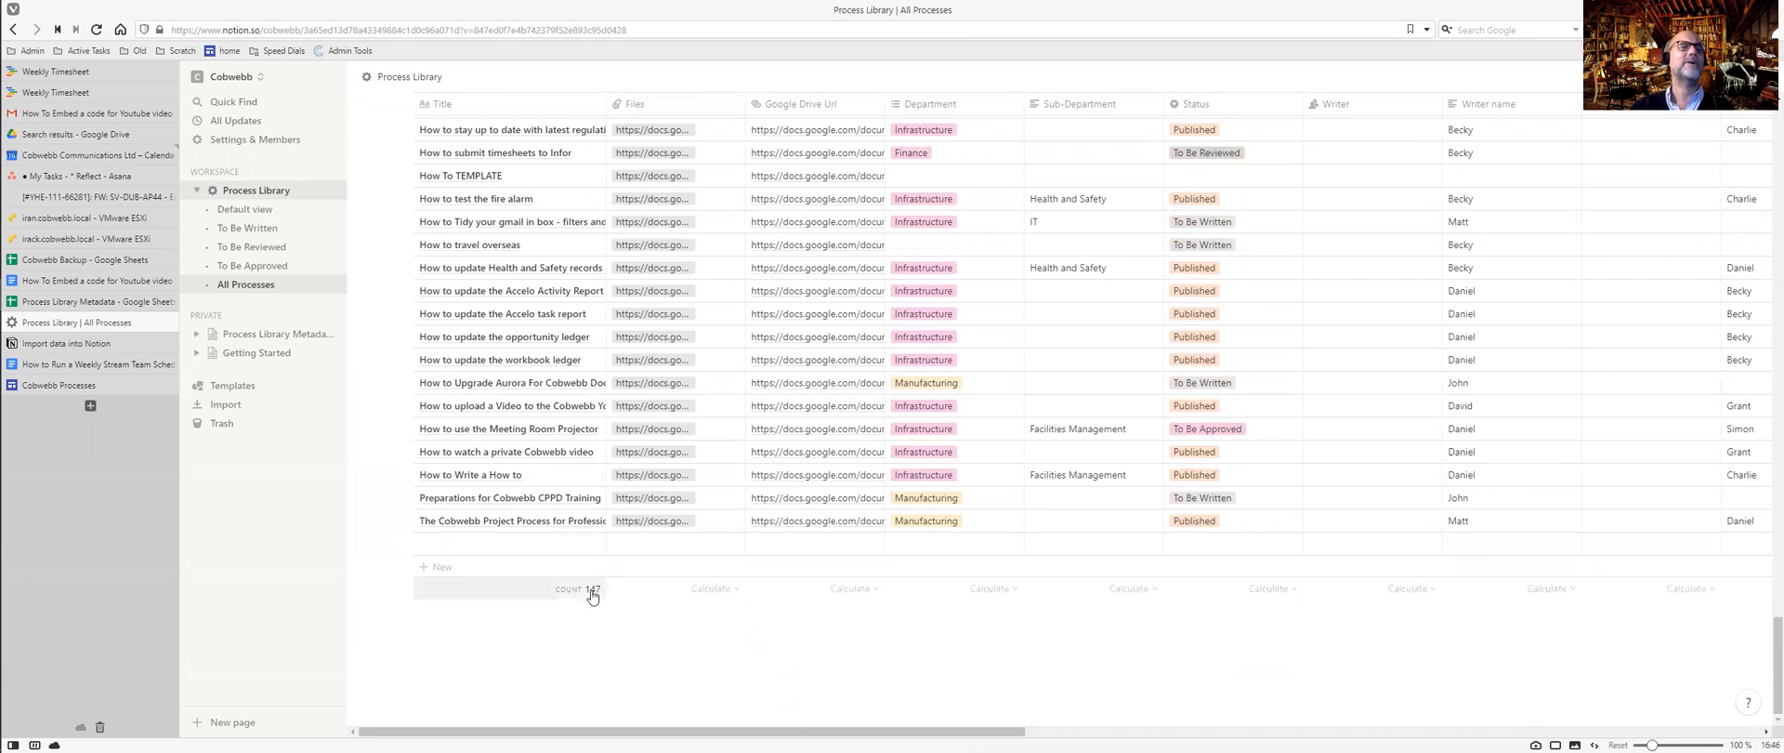
pyautogui.scroll(5, 647, 480)
pyautogui.scroll(12, 648, 480)
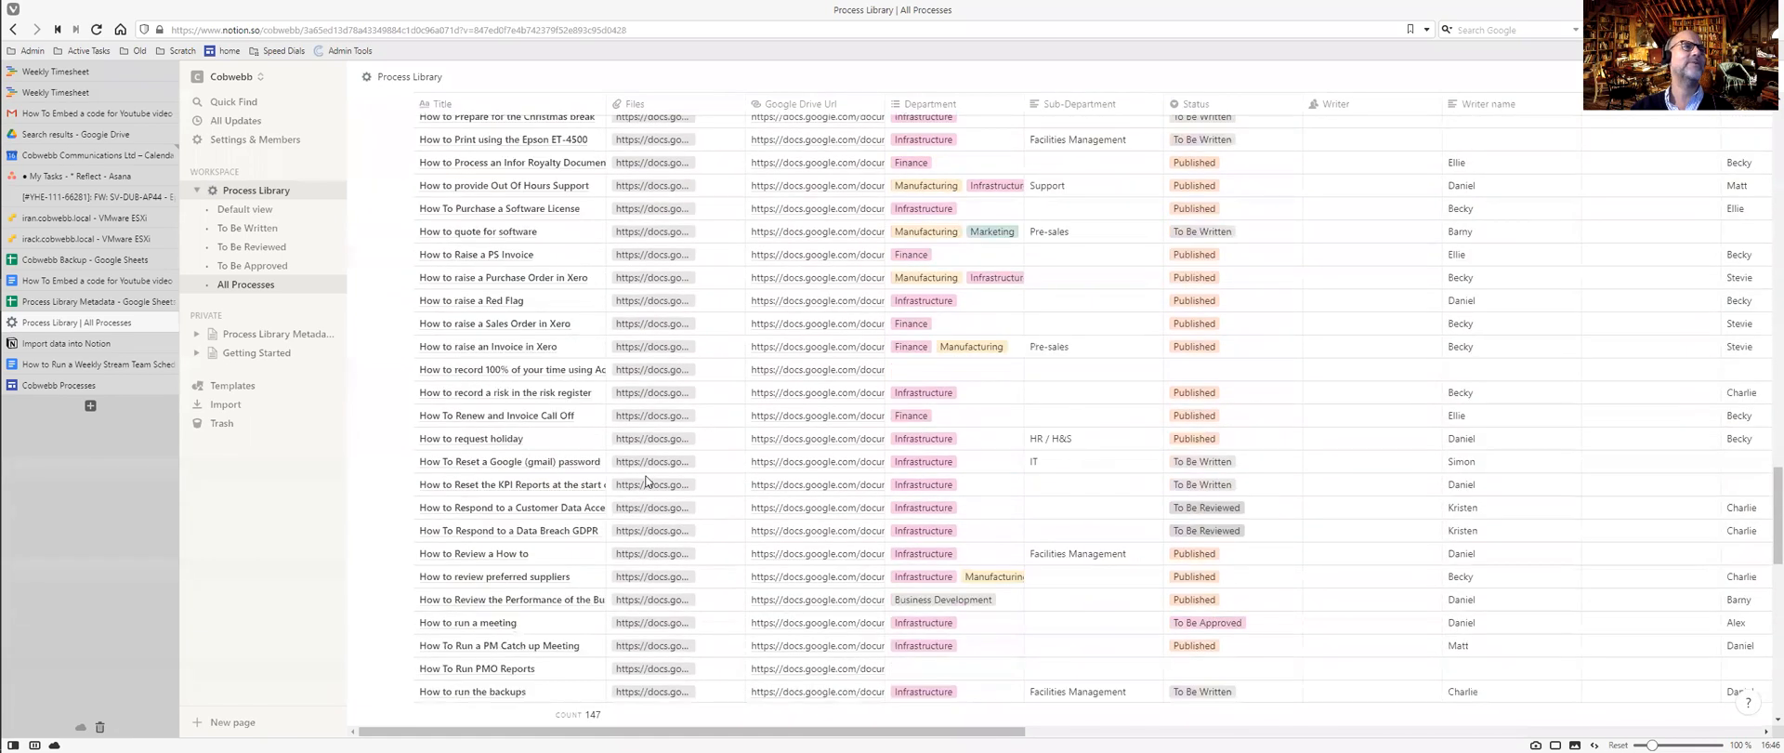
pyautogui.scroll(15, 647, 479)
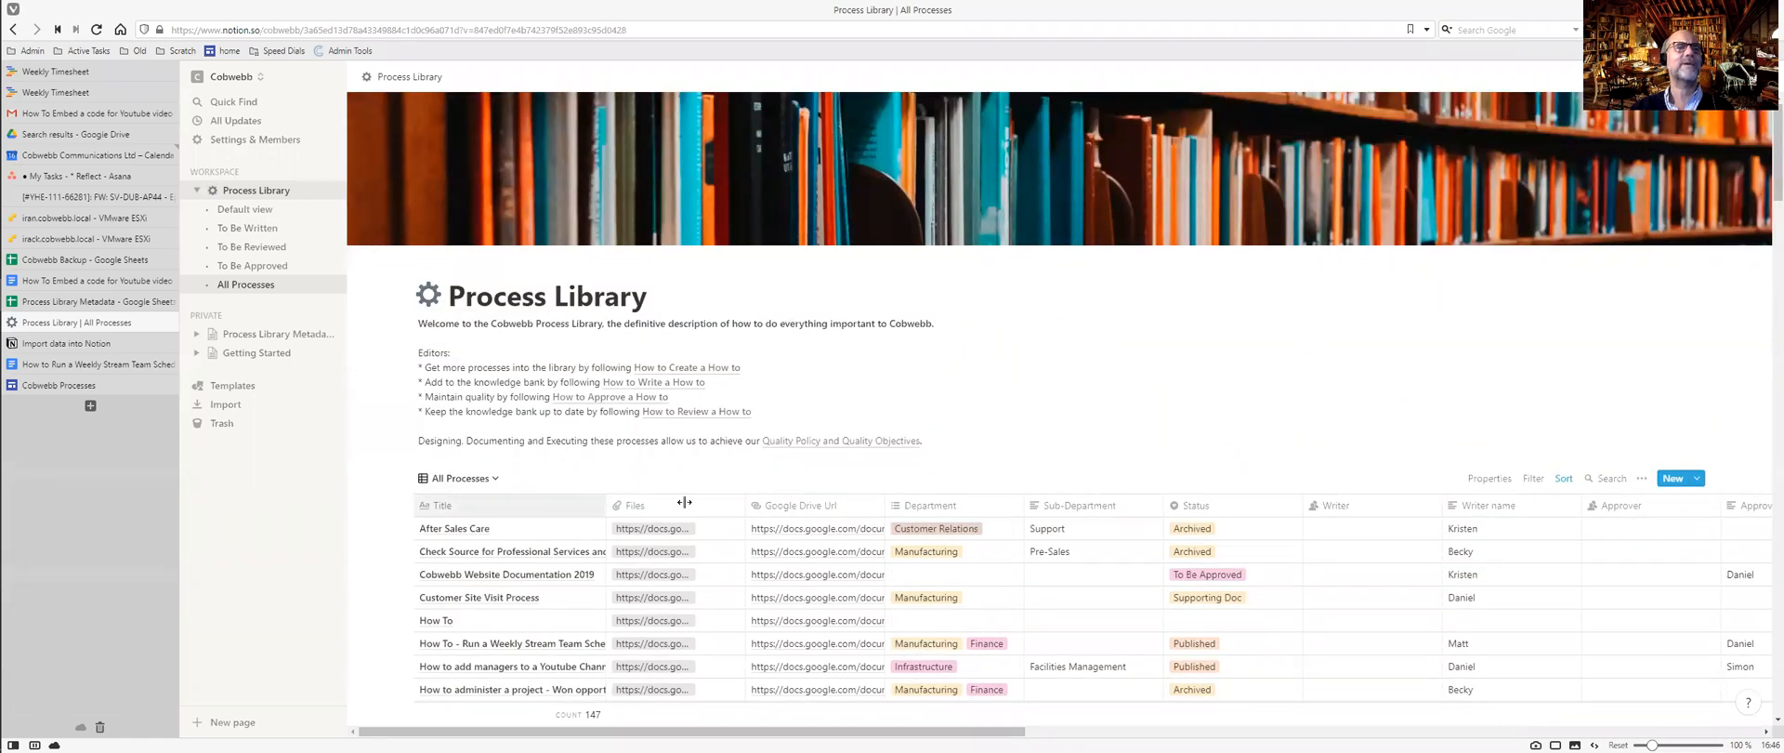
pyautogui.moveTo(684, 502); pyautogui.dragTo(684, 502)
pyautogui.scroll(-10, 684, 501)
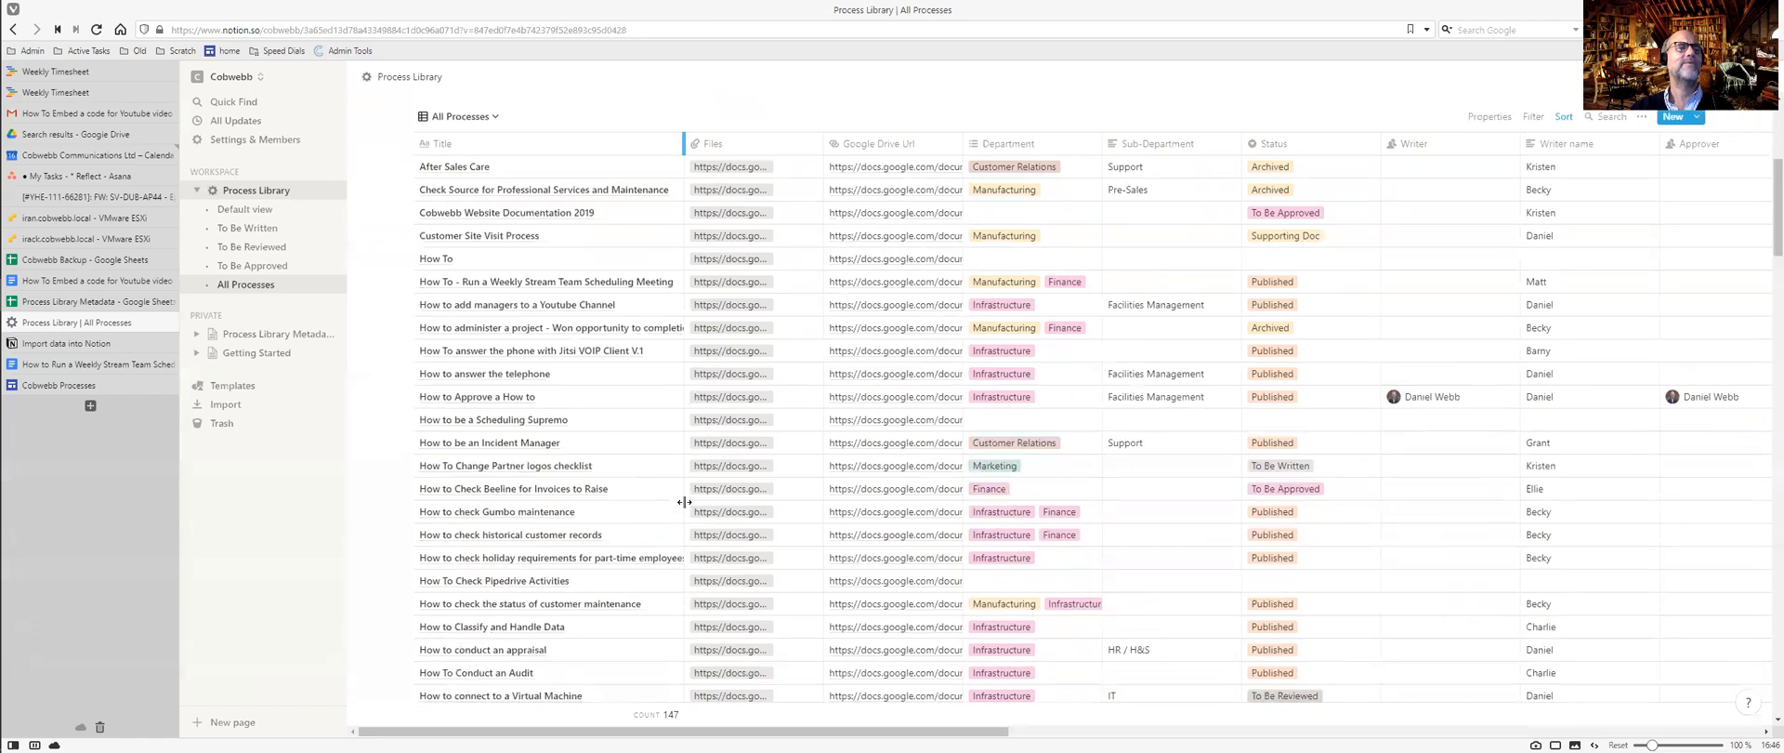
pyautogui.scroll(-5, 684, 502)
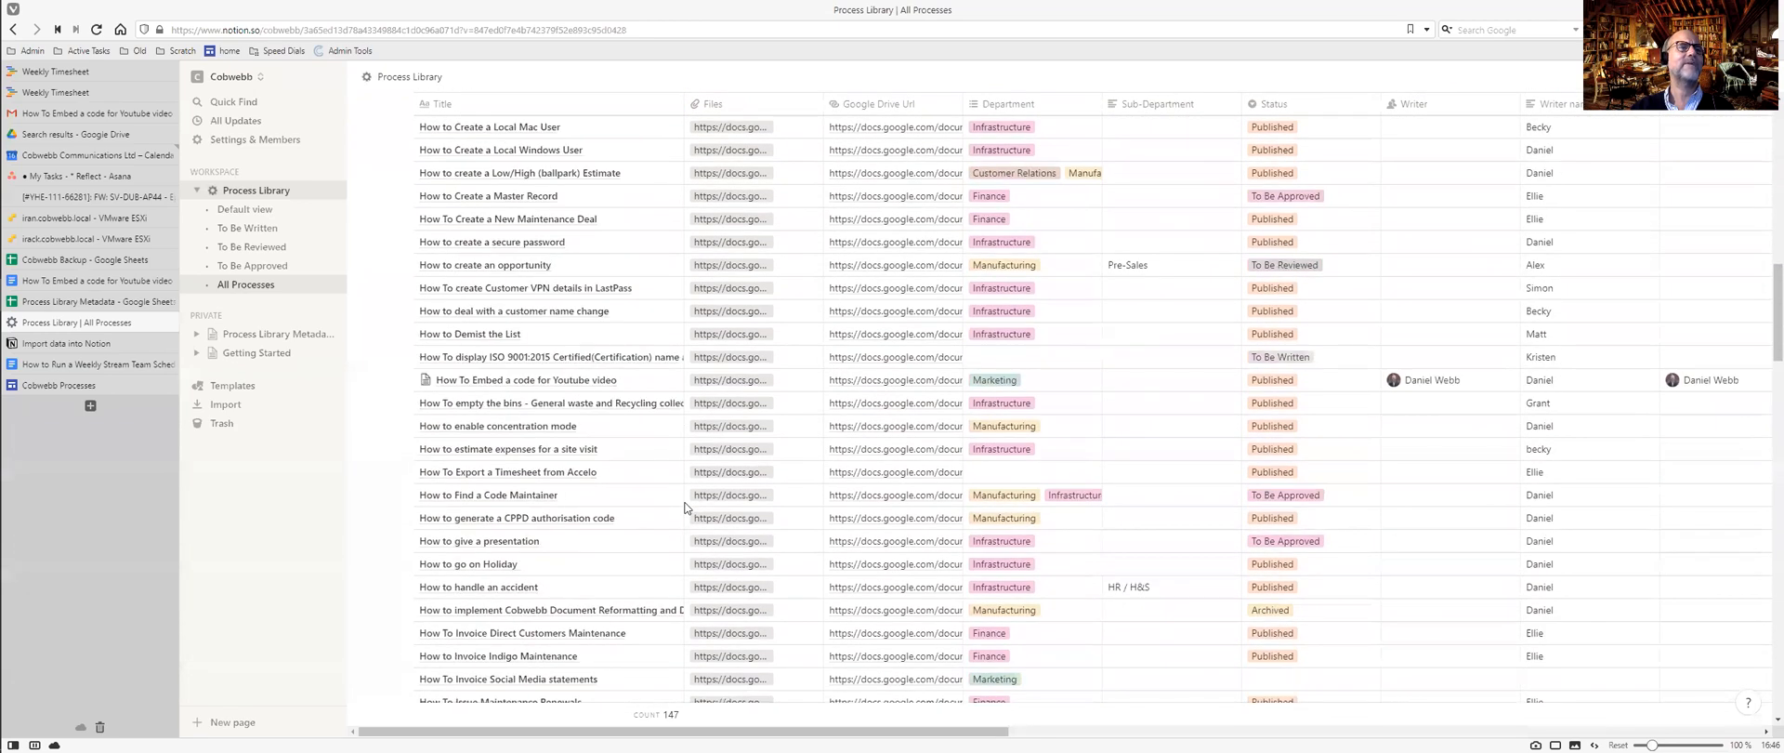
pyautogui.click(429, 380)
pyautogui.press('Escape')
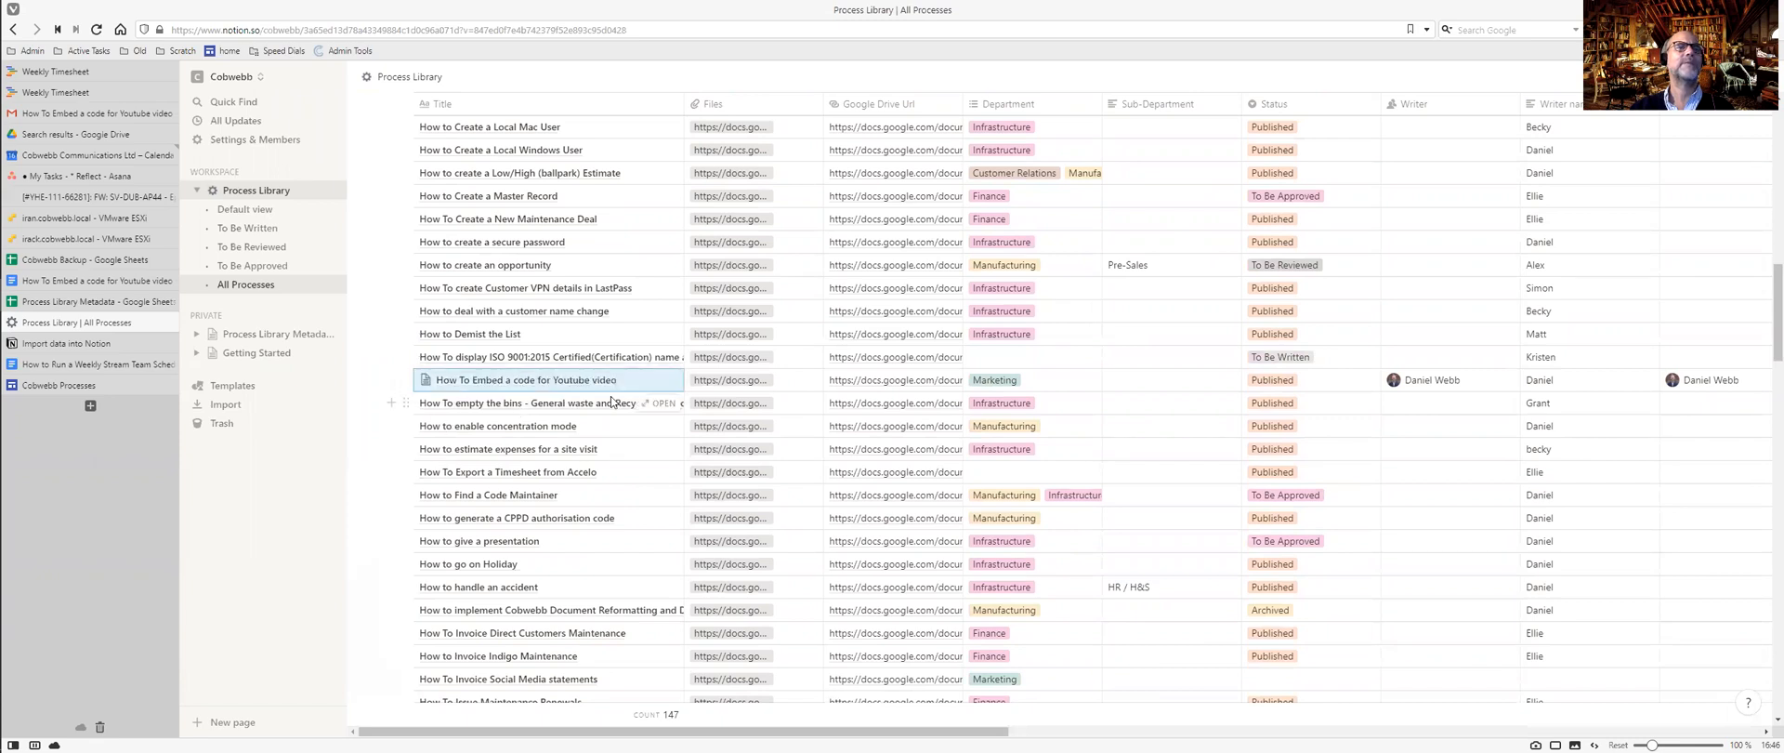
pyautogui.click(666, 380)
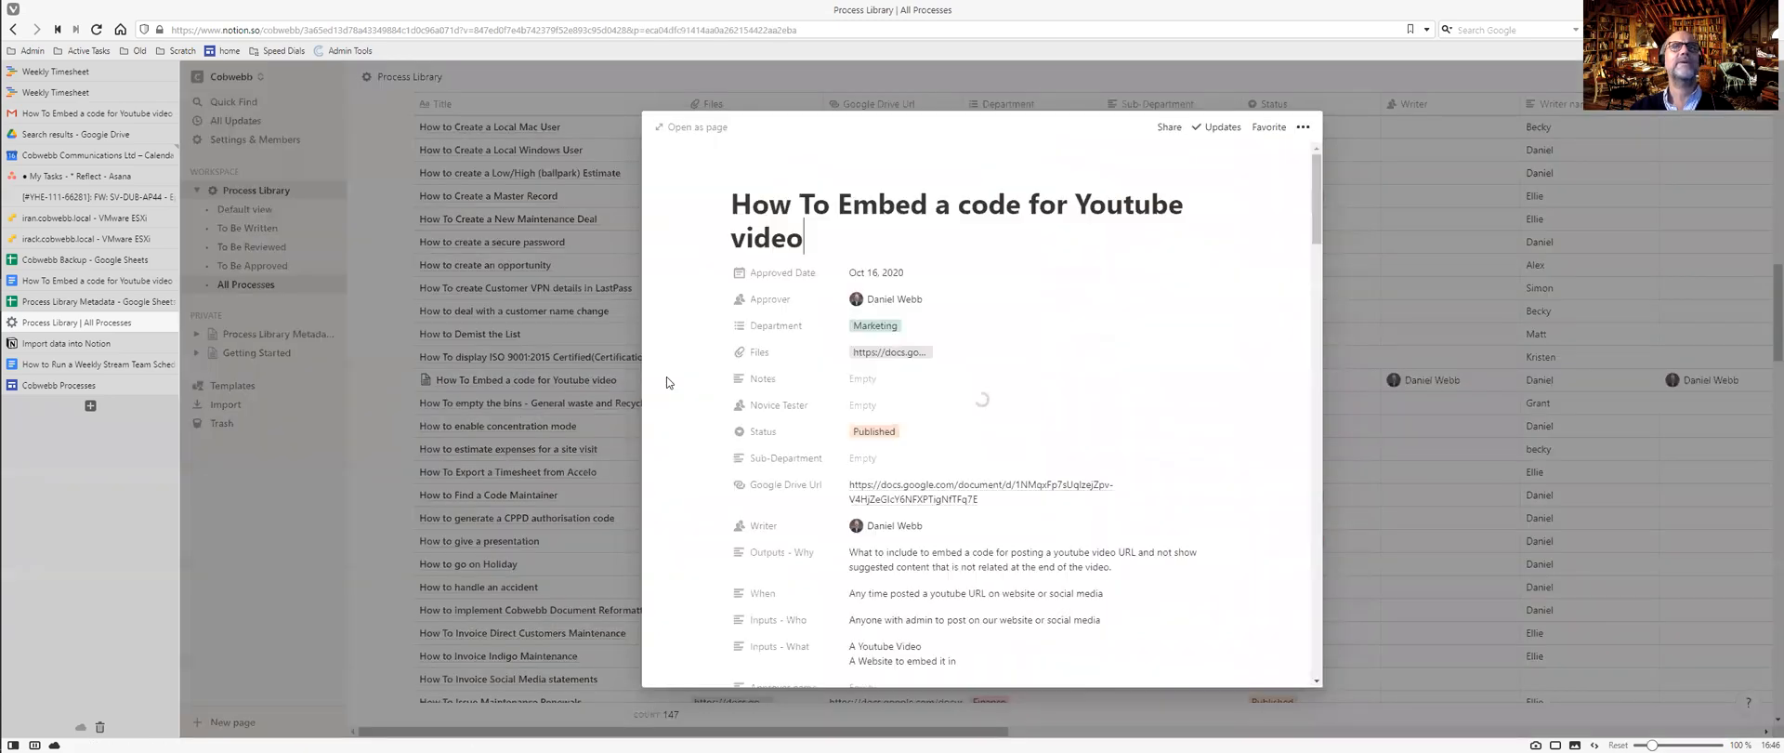
pyautogui.scroll(-8, 983, 377)
pyautogui.scroll(-4, 989, 381)
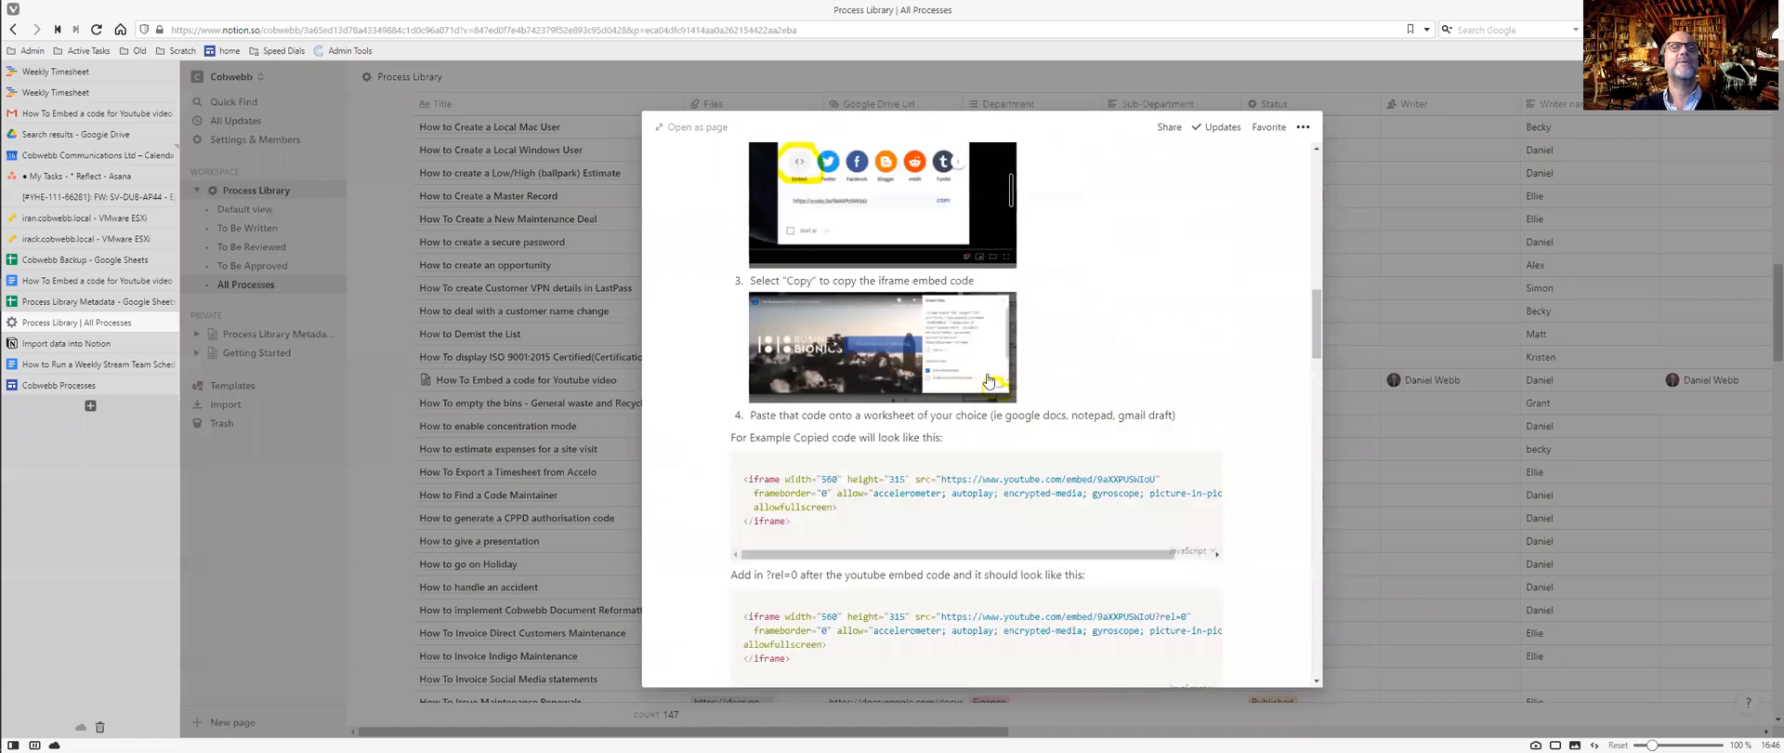
pyautogui.scroll(-3, 986, 368)
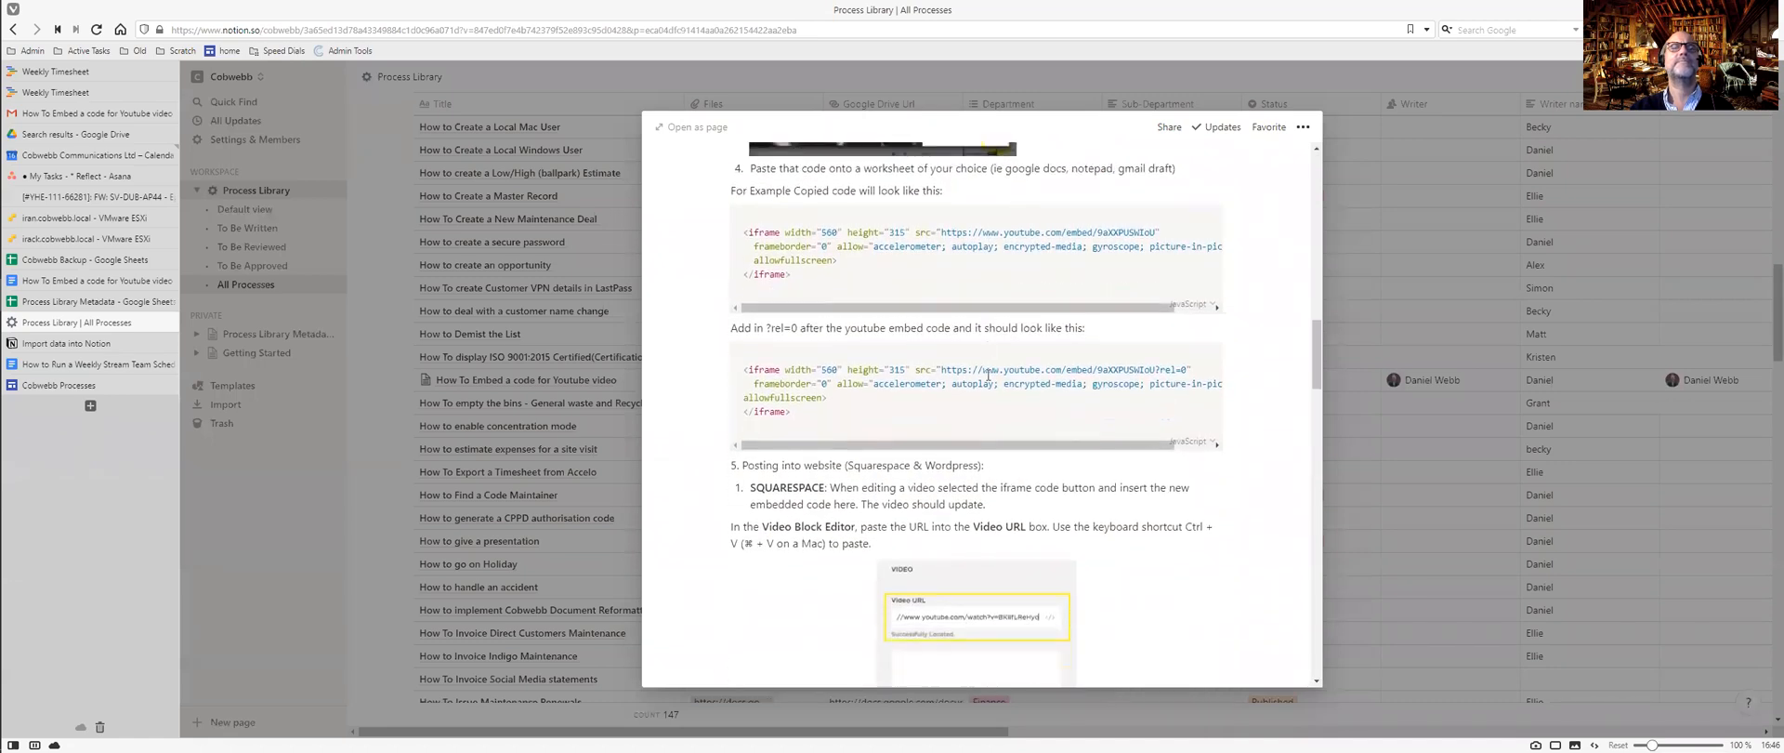
pyautogui.click(229, 79)
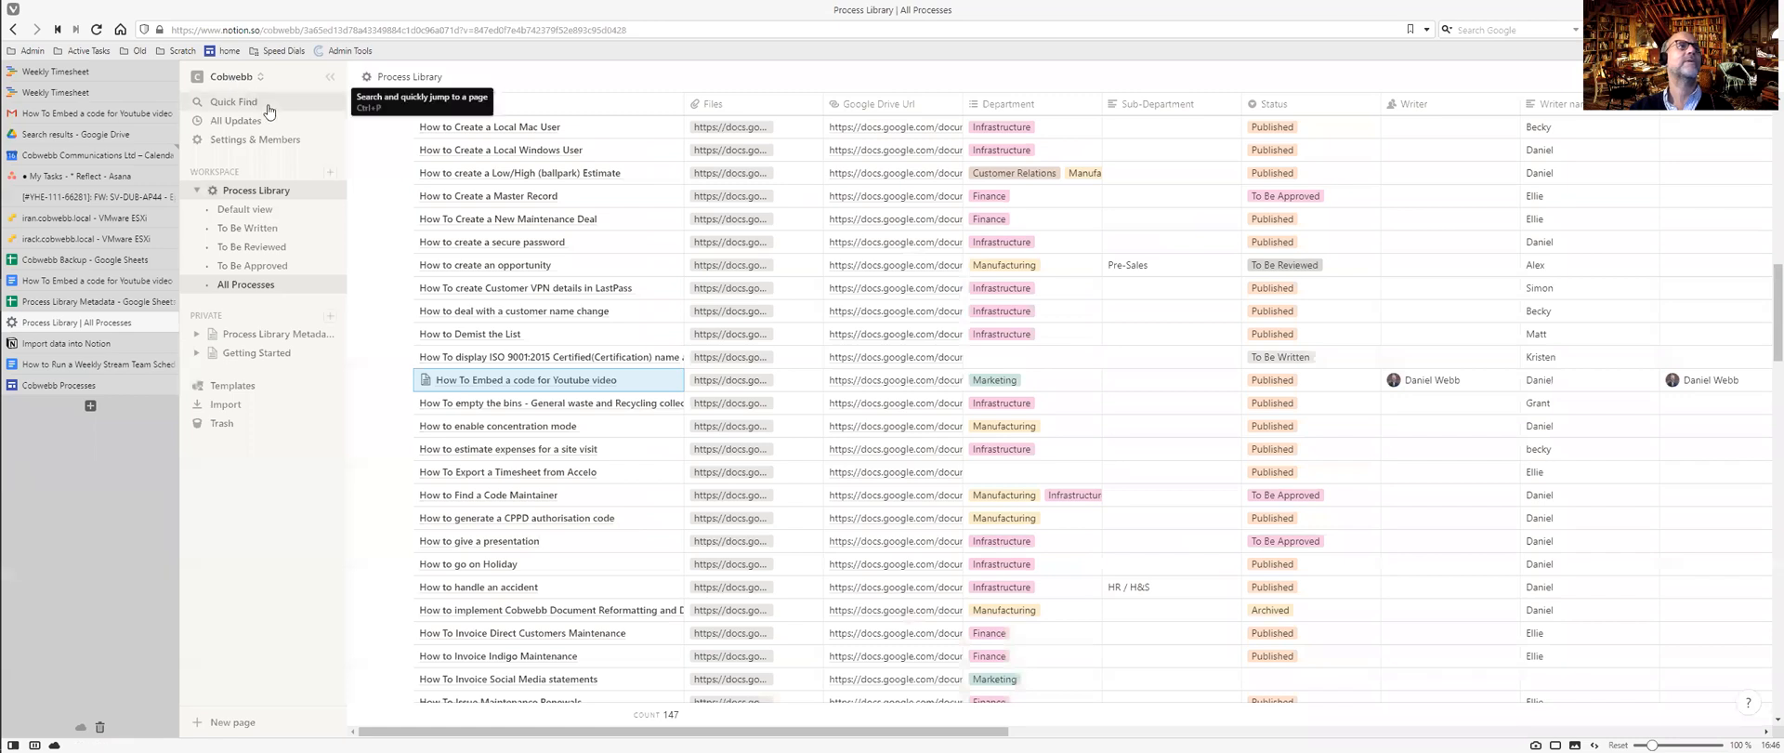
# Search pages for 'how to review' and open the How to Review a How to page.
pyautogui.click(233, 104)
pyautogui.write('squarespace')
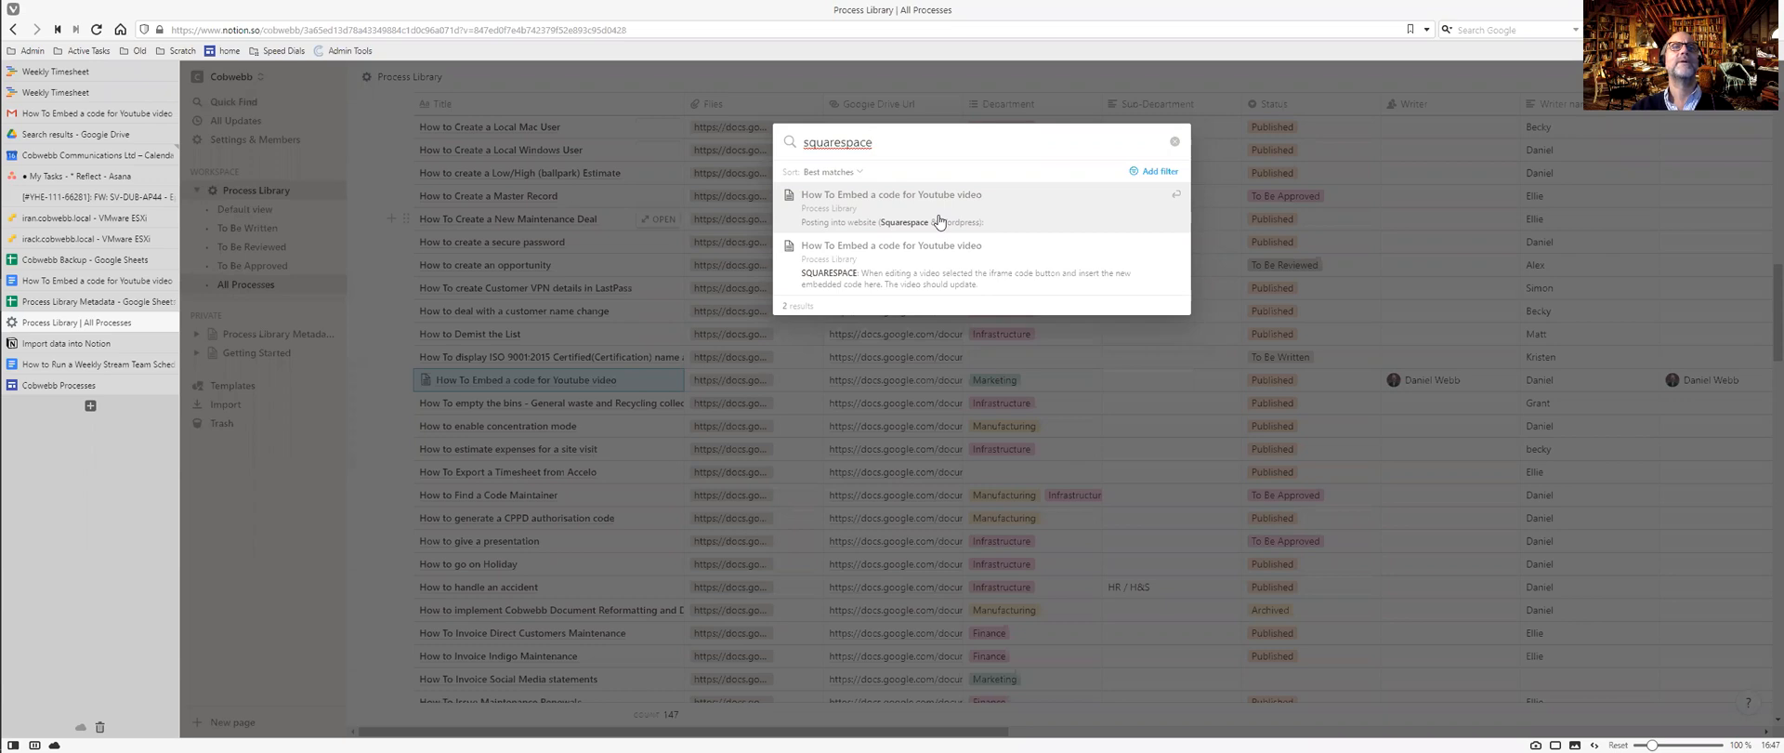
pyautogui.hotkey('shift', 'Left')
pyautogui.hotkey('shift', 'Left')
pyautogui.hotkey('shift', 'Left')
pyautogui.hotkey('shift', 'Left')
pyautogui.hotkey('shift', 'Left')
pyautogui.hotkey('shift', 'Left')
pyautogui.hotkey('shift', 'Left')
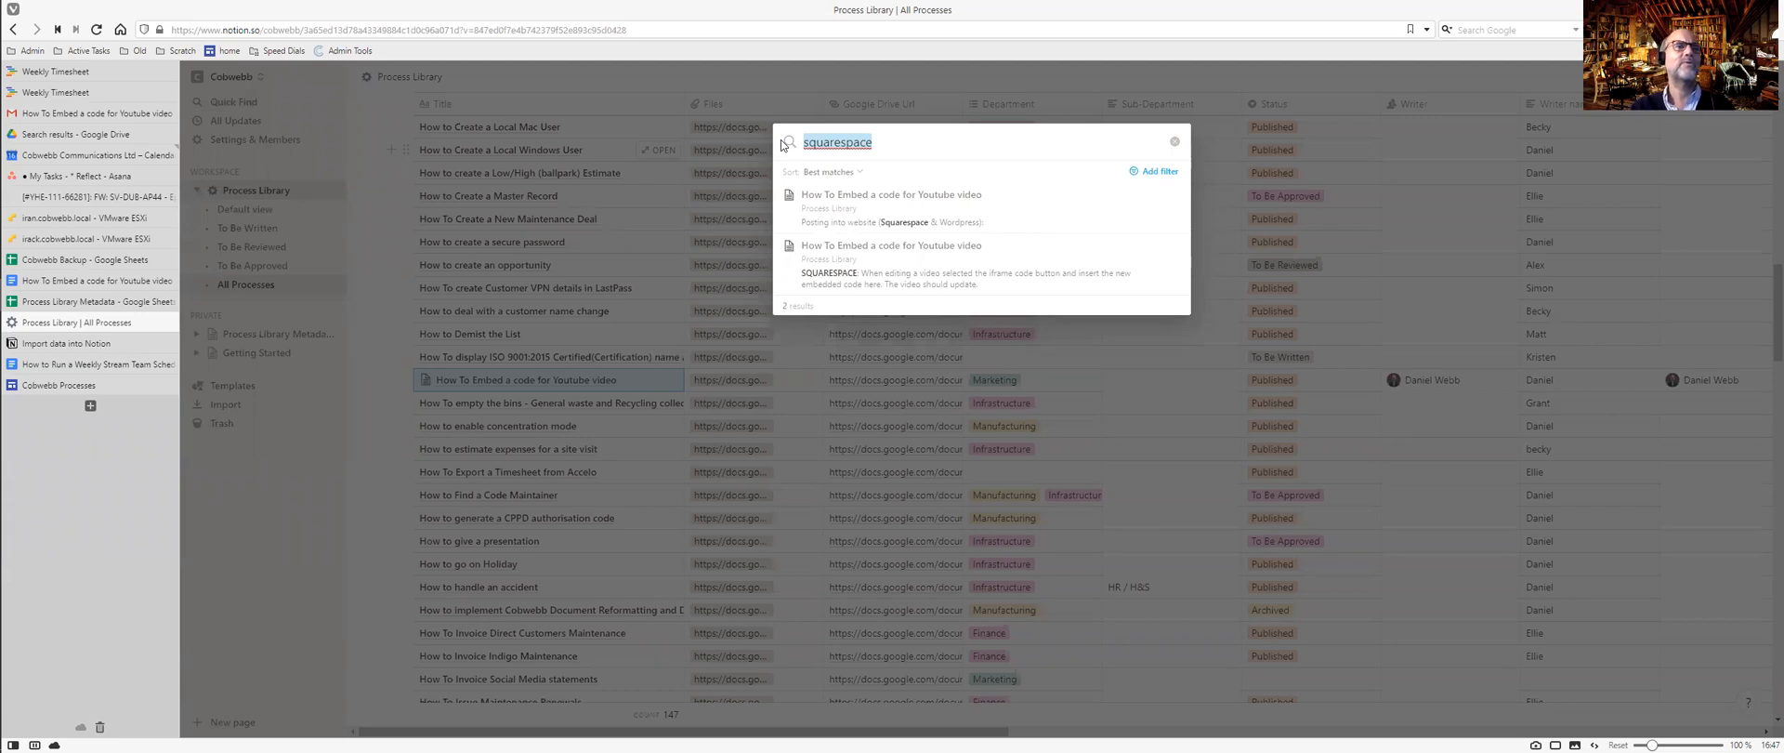
pyautogui.write('how to approve')
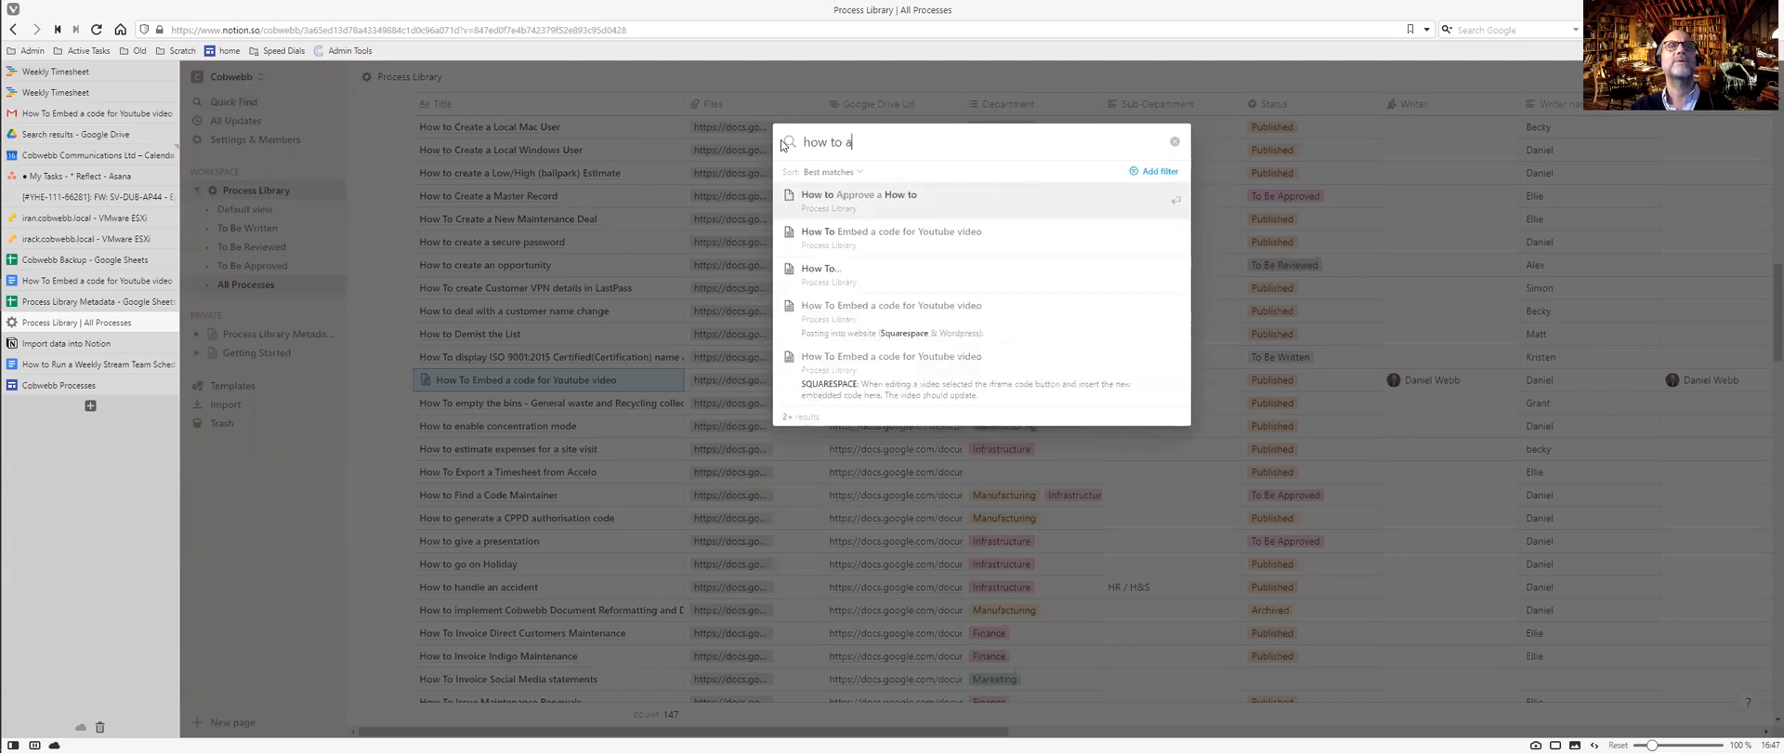
pyautogui.press('BackSpace')
pyautogui.press('BackSpace')
pyautogui.press('BackSpace')
pyautogui.press('BackSpace')
pyautogui.press('BackSpace')
pyautogui.press('BackSpace')
pyautogui.press('BackSpace')
pyautogui.write('review')
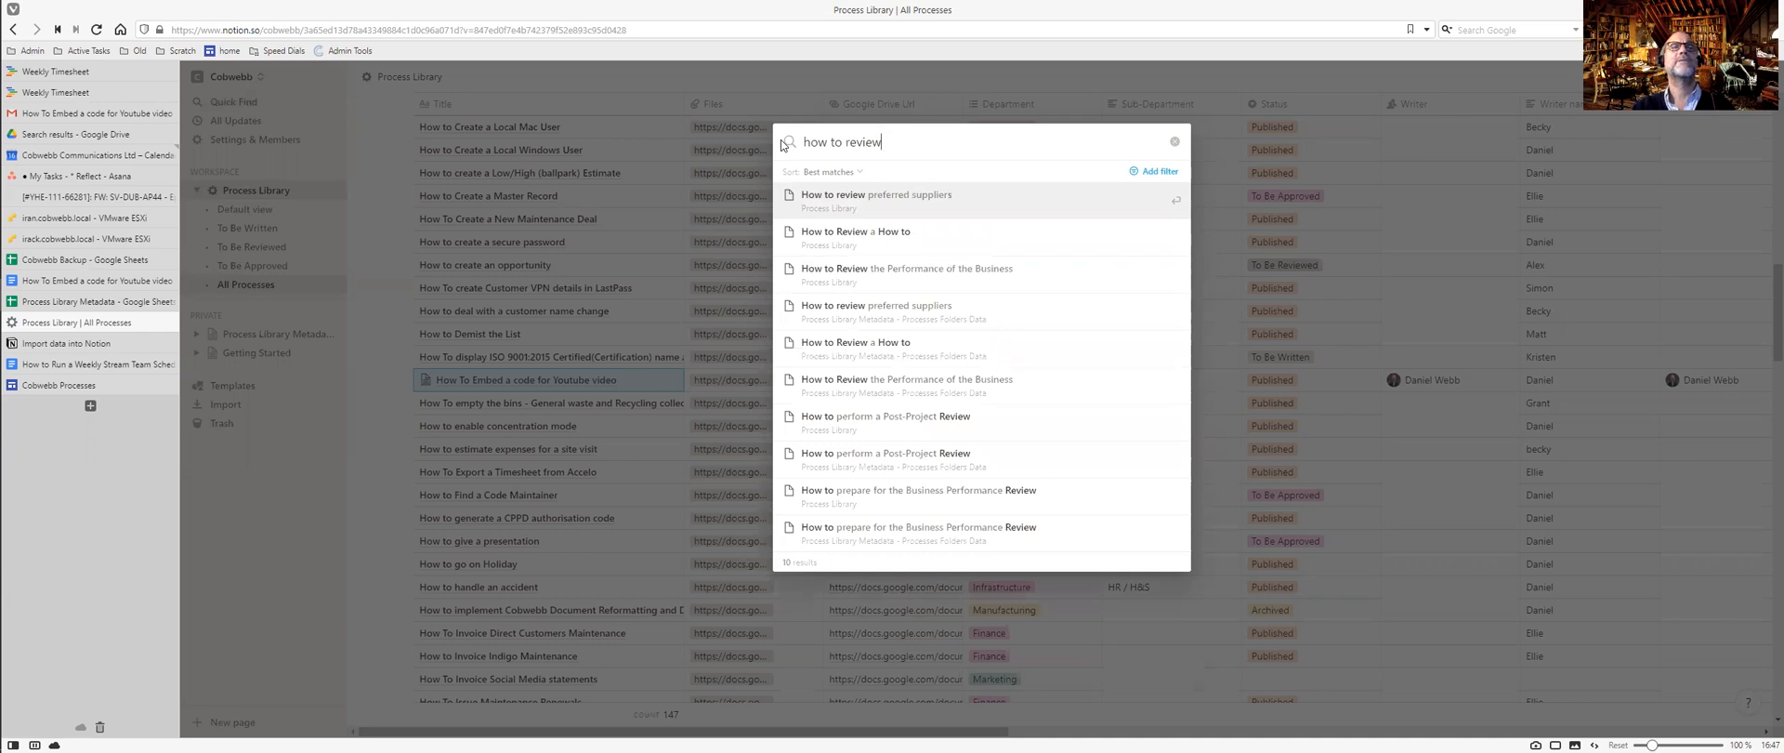
pyautogui.press('Down')
pyautogui.press('Down')
pyautogui.press('Up')
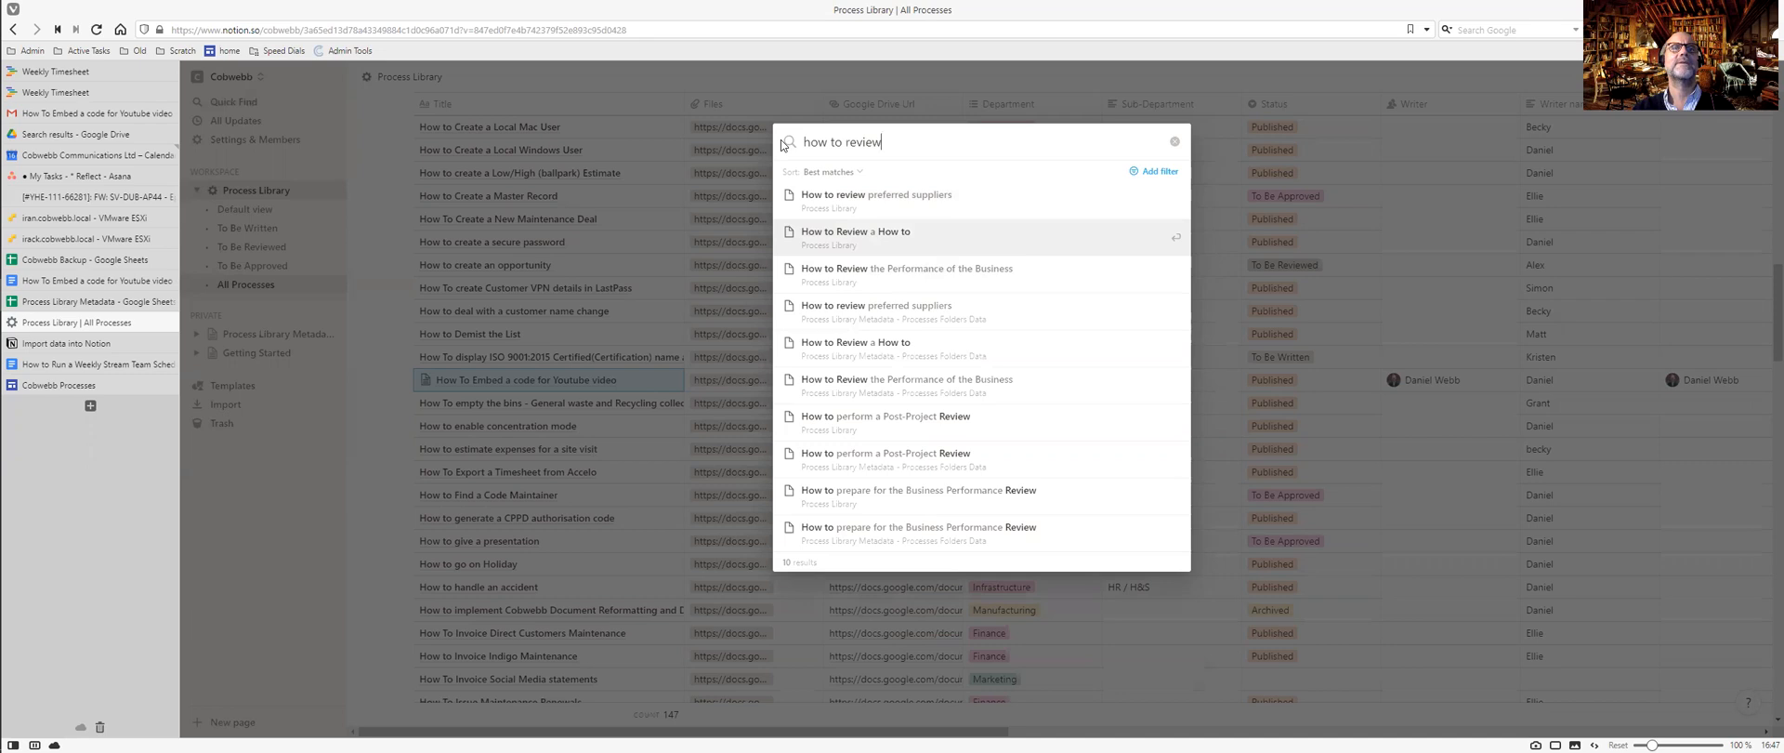
pyautogui.press('Return')
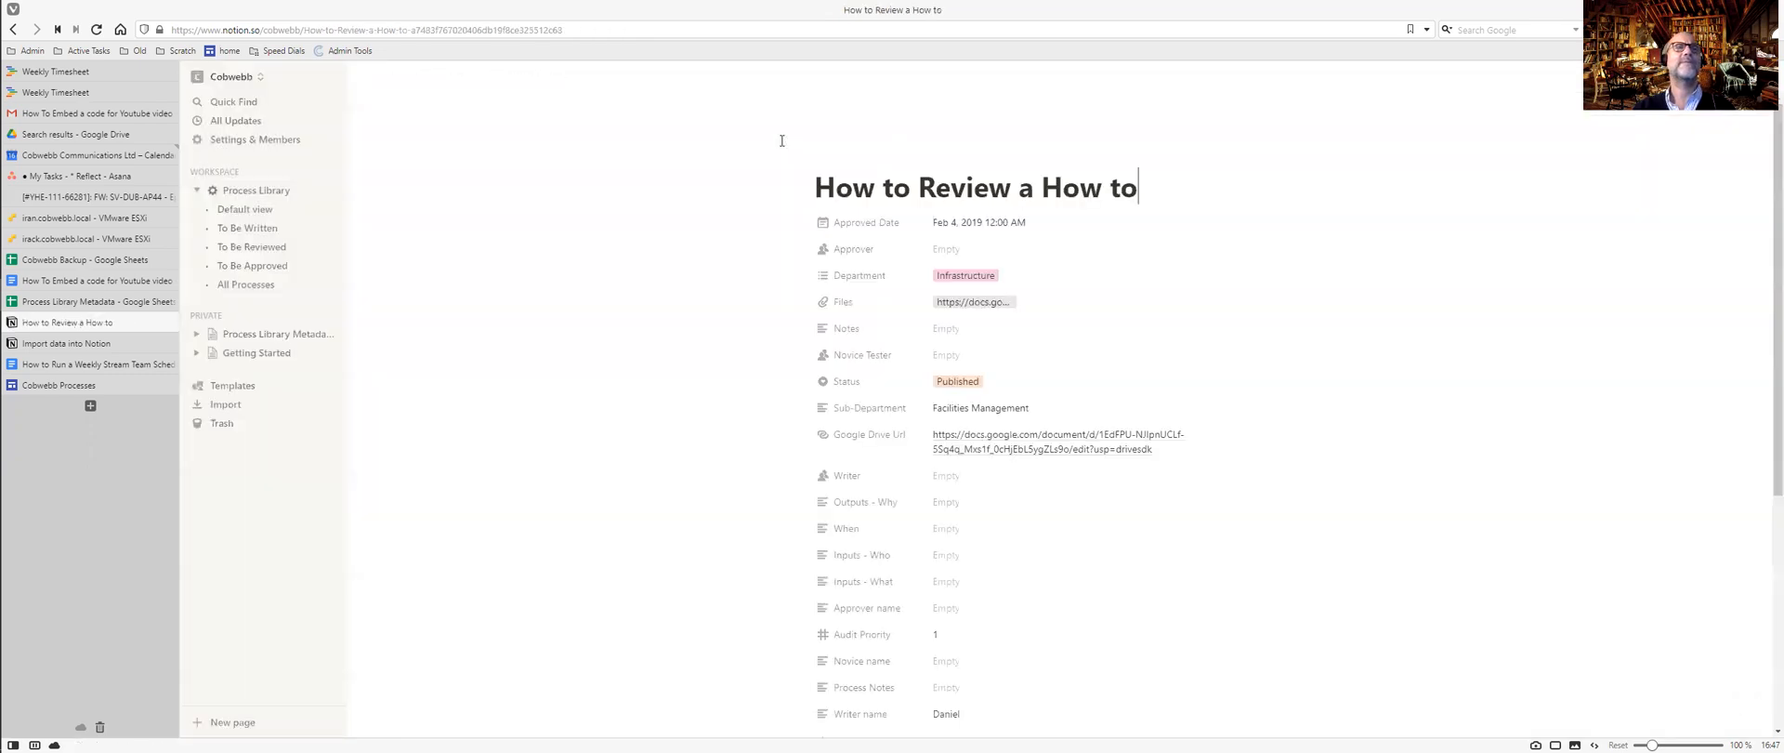
# Apply the How To template to the How to Review a How to page.
pyautogui.scroll(-4, 873, 298)
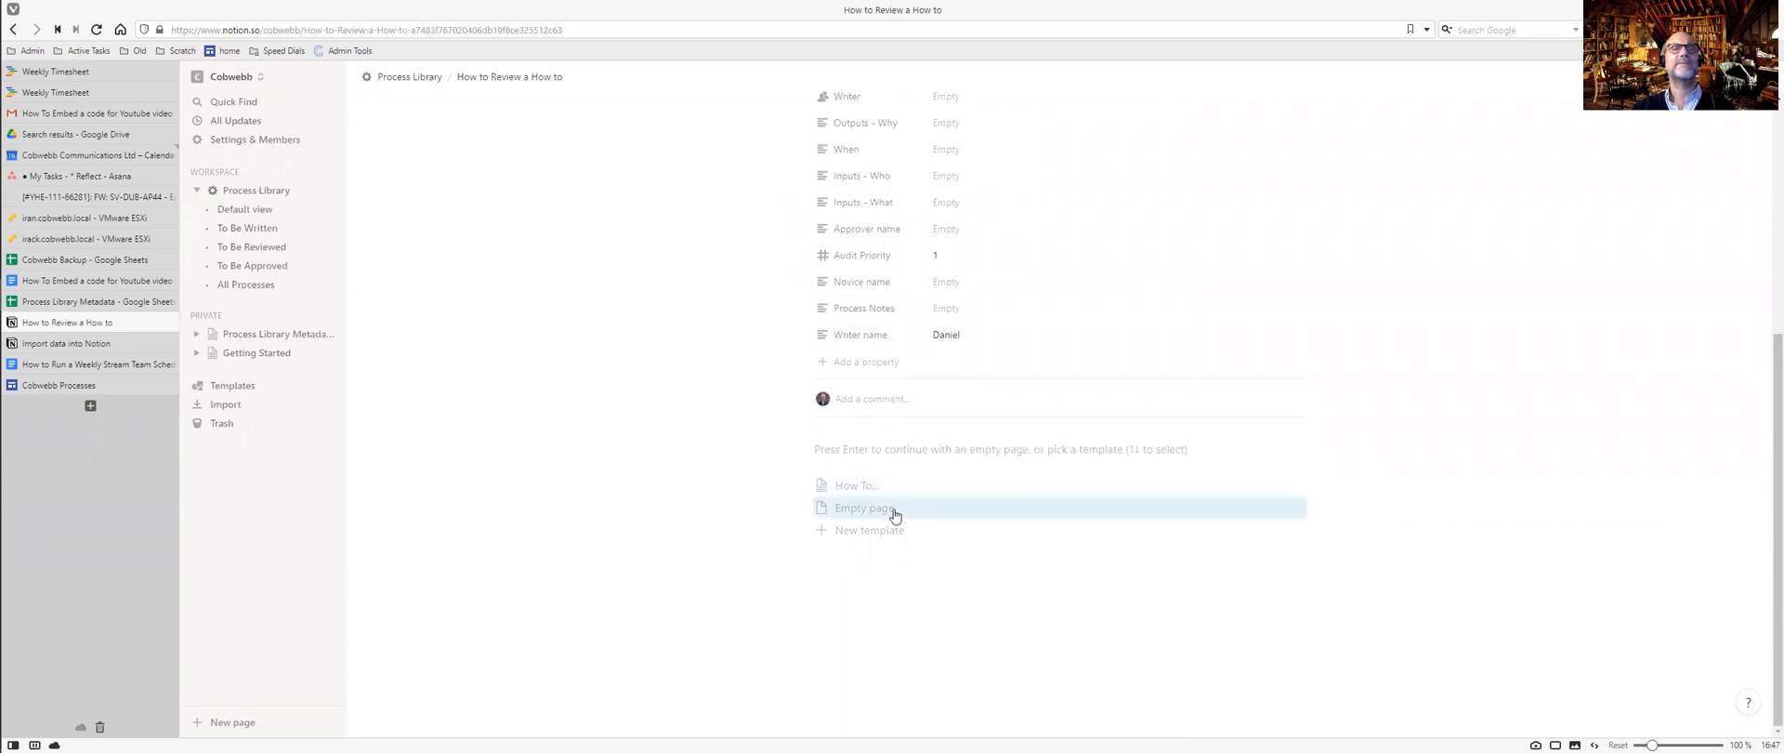
pyautogui.click(850, 491)
pyautogui.scroll(-2, 849, 494)
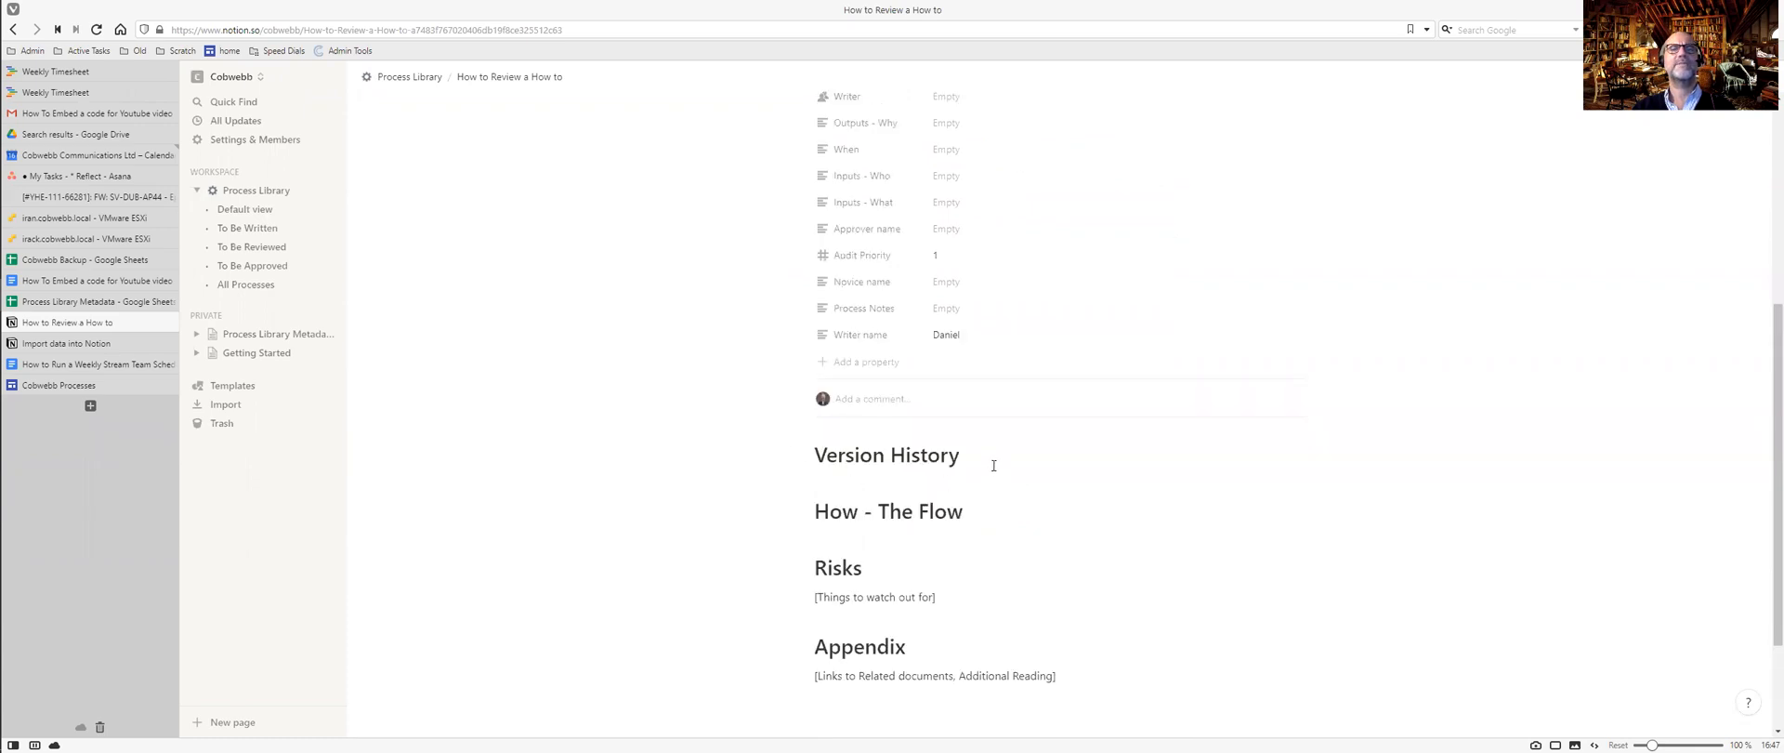
# Add an @ link to How to Approve a How to under Version History.
pyautogui.click(993, 458)
pyautogui.press('Return')
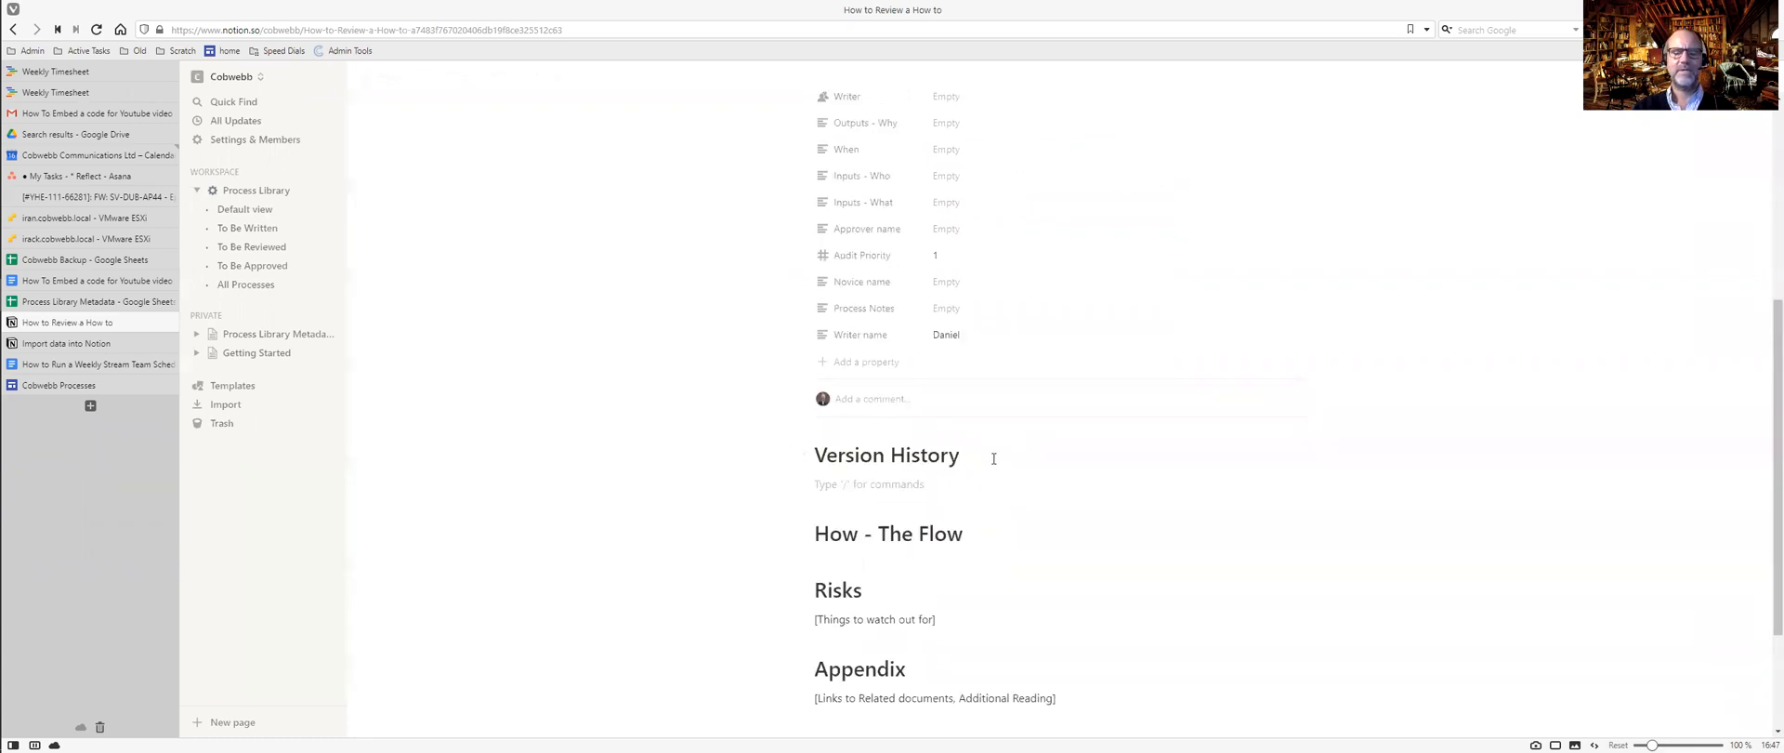
pyautogui.write('@')
pyautogui.write('howto')
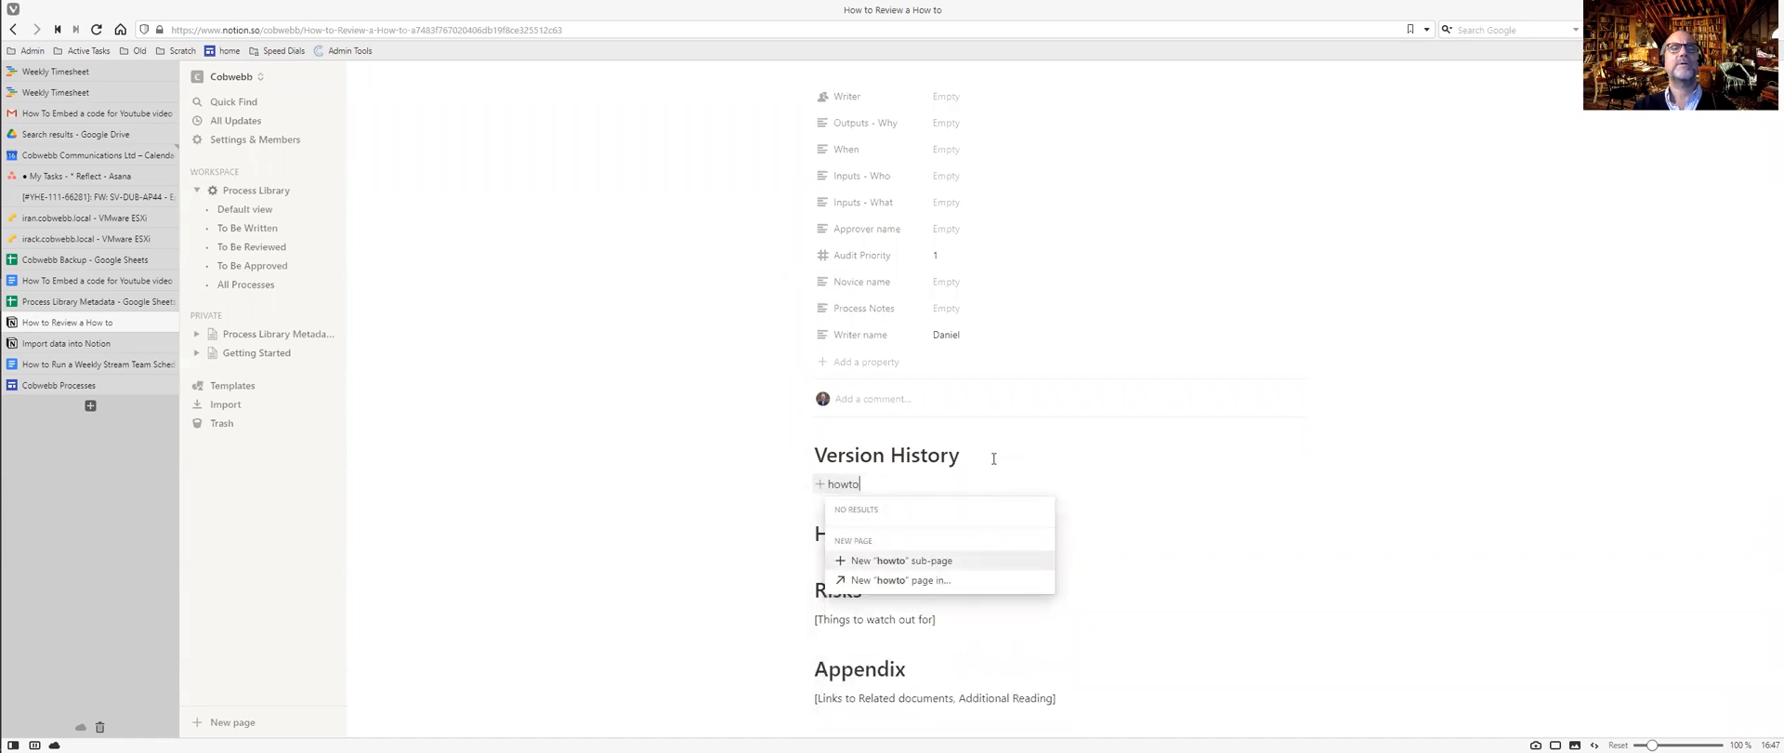
pyautogui.press('BackSpace')
pyautogui.press('BackSpace')
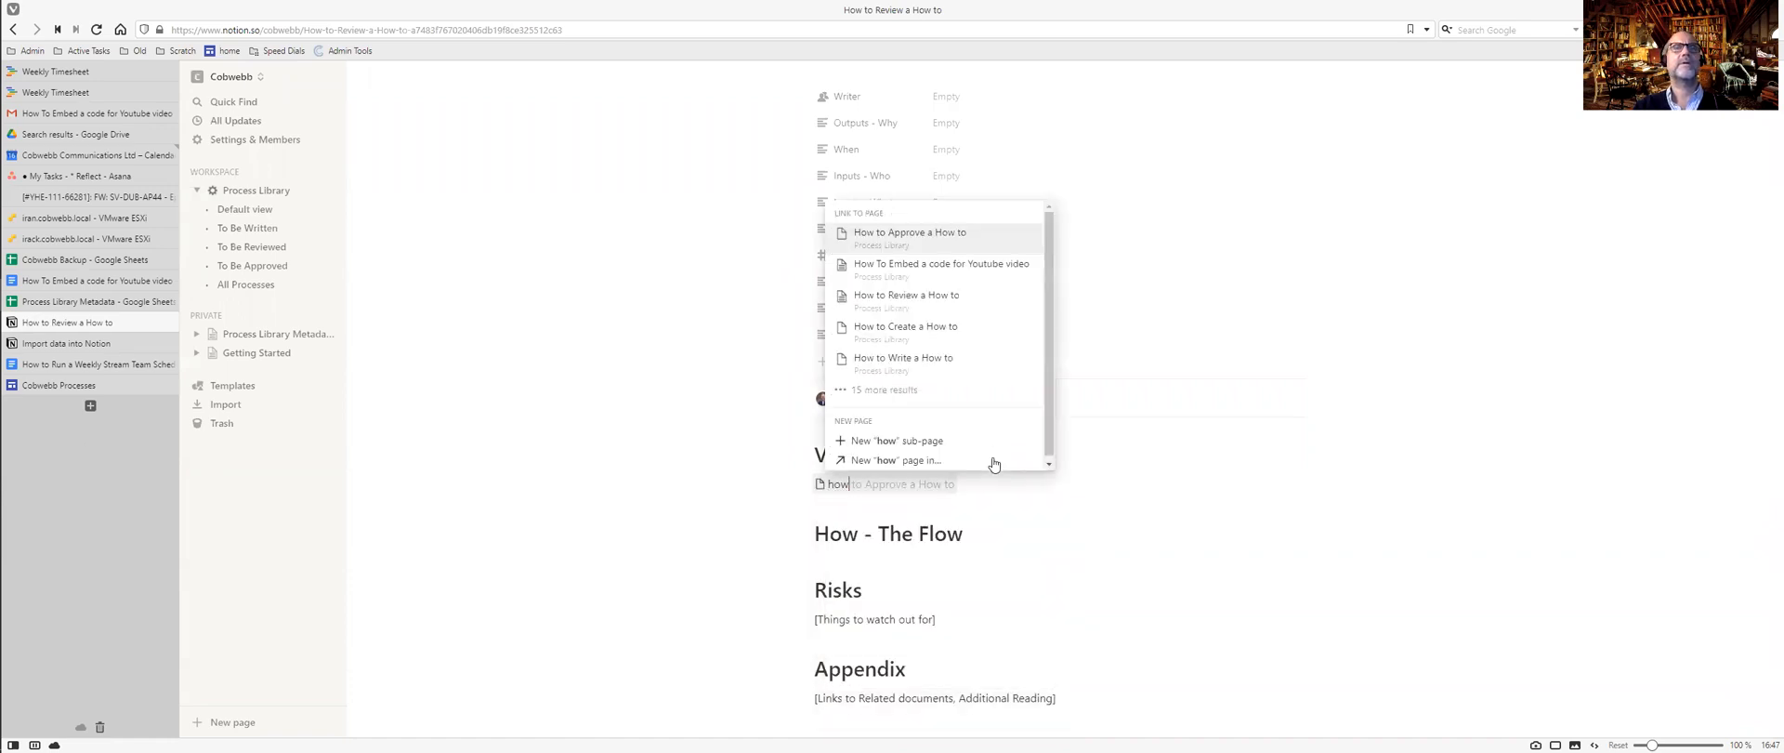
pyautogui.click(922, 238)
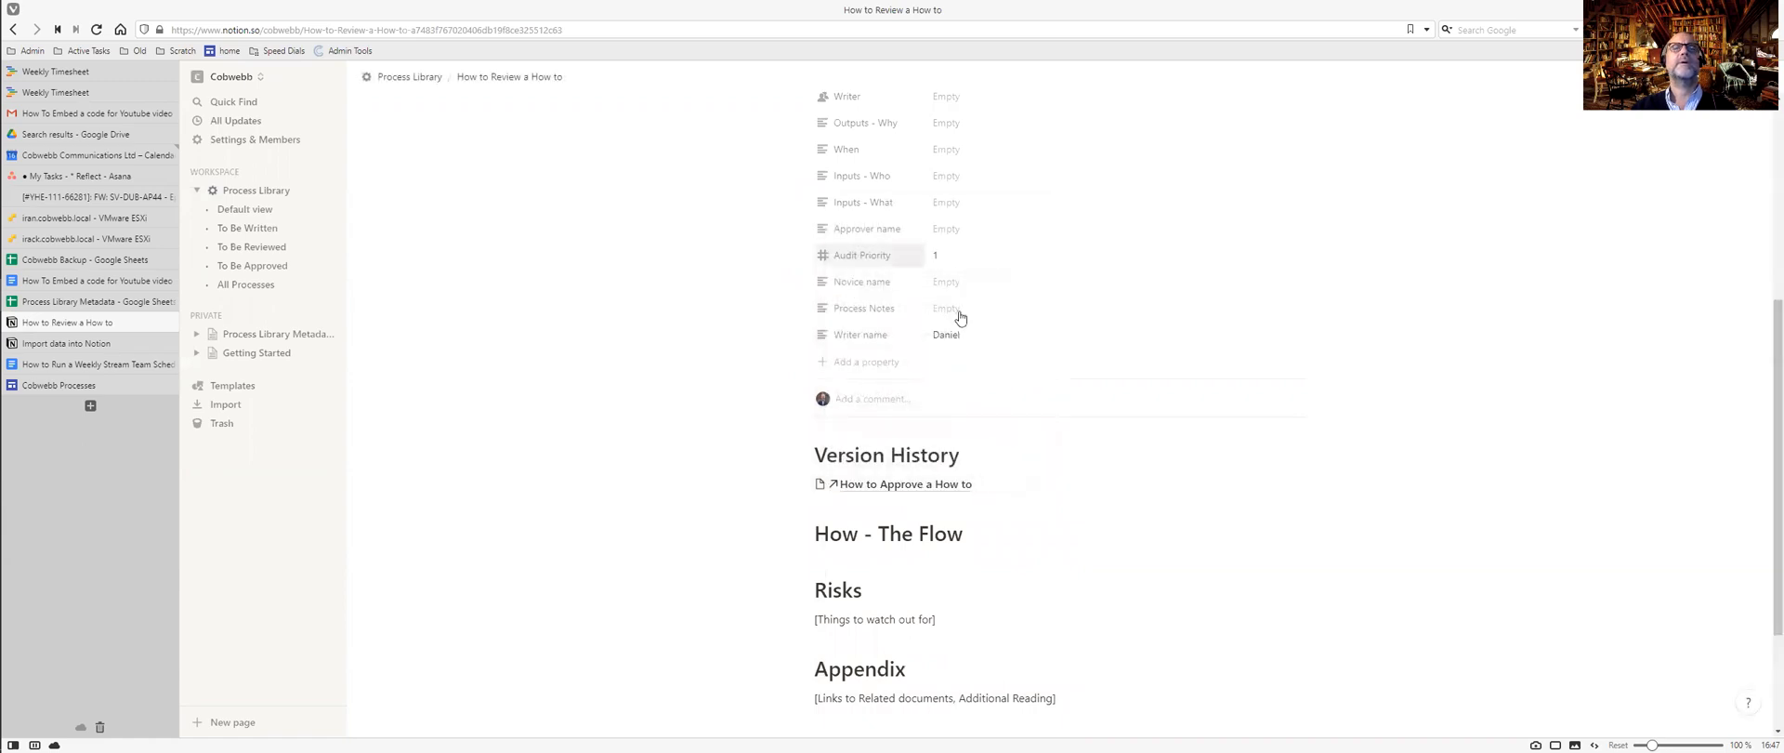
# Delete the How to Approve a How to link block again.
pyautogui.moveTo(988, 483); pyautogui.dragTo(793, 482)
pyautogui.click(991, 481)
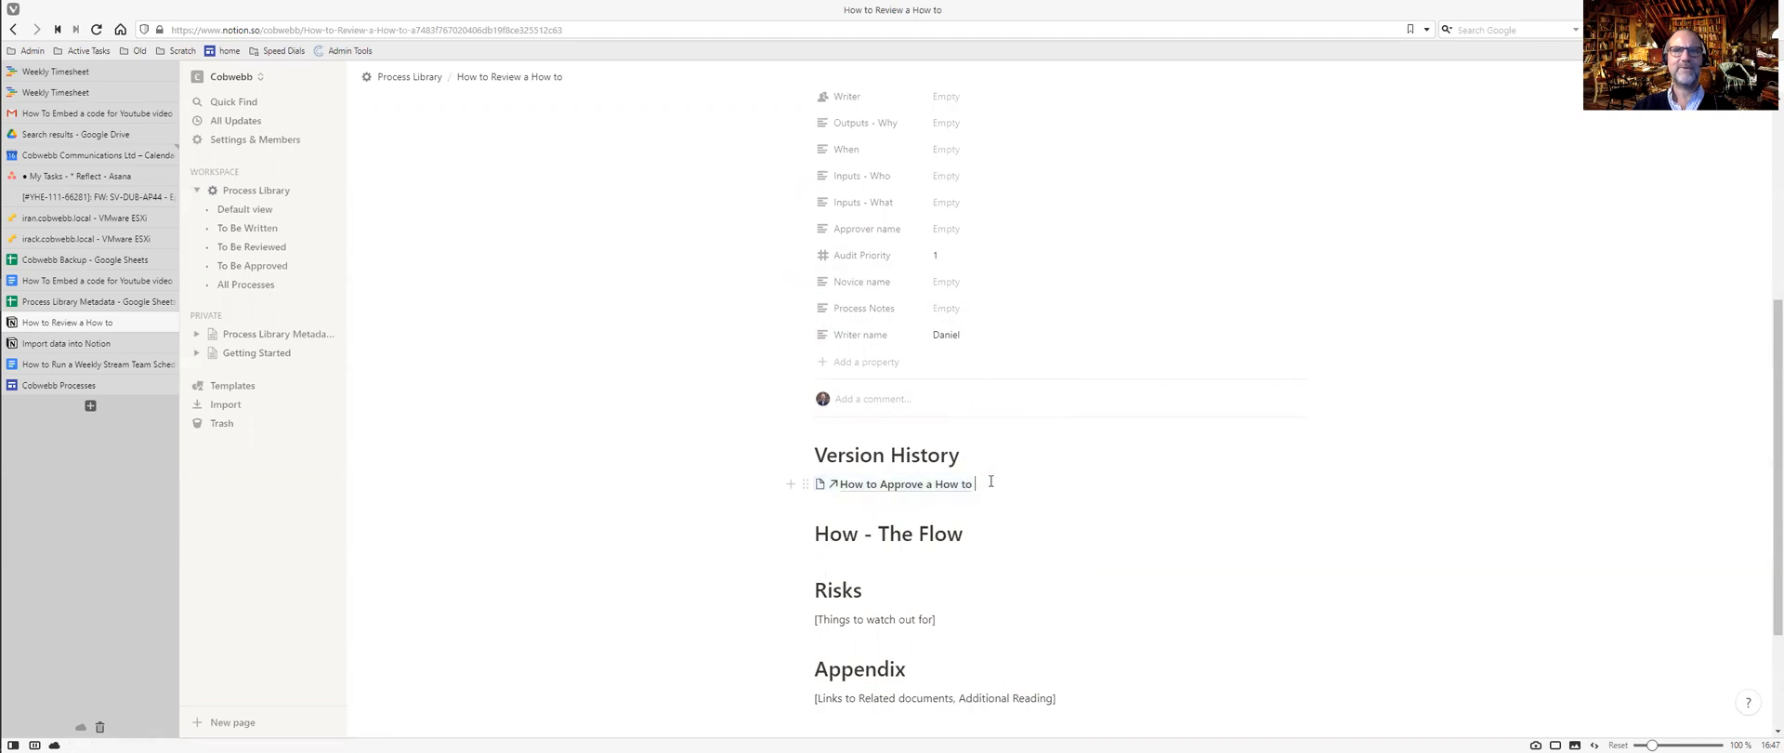
pyautogui.press('Escape')
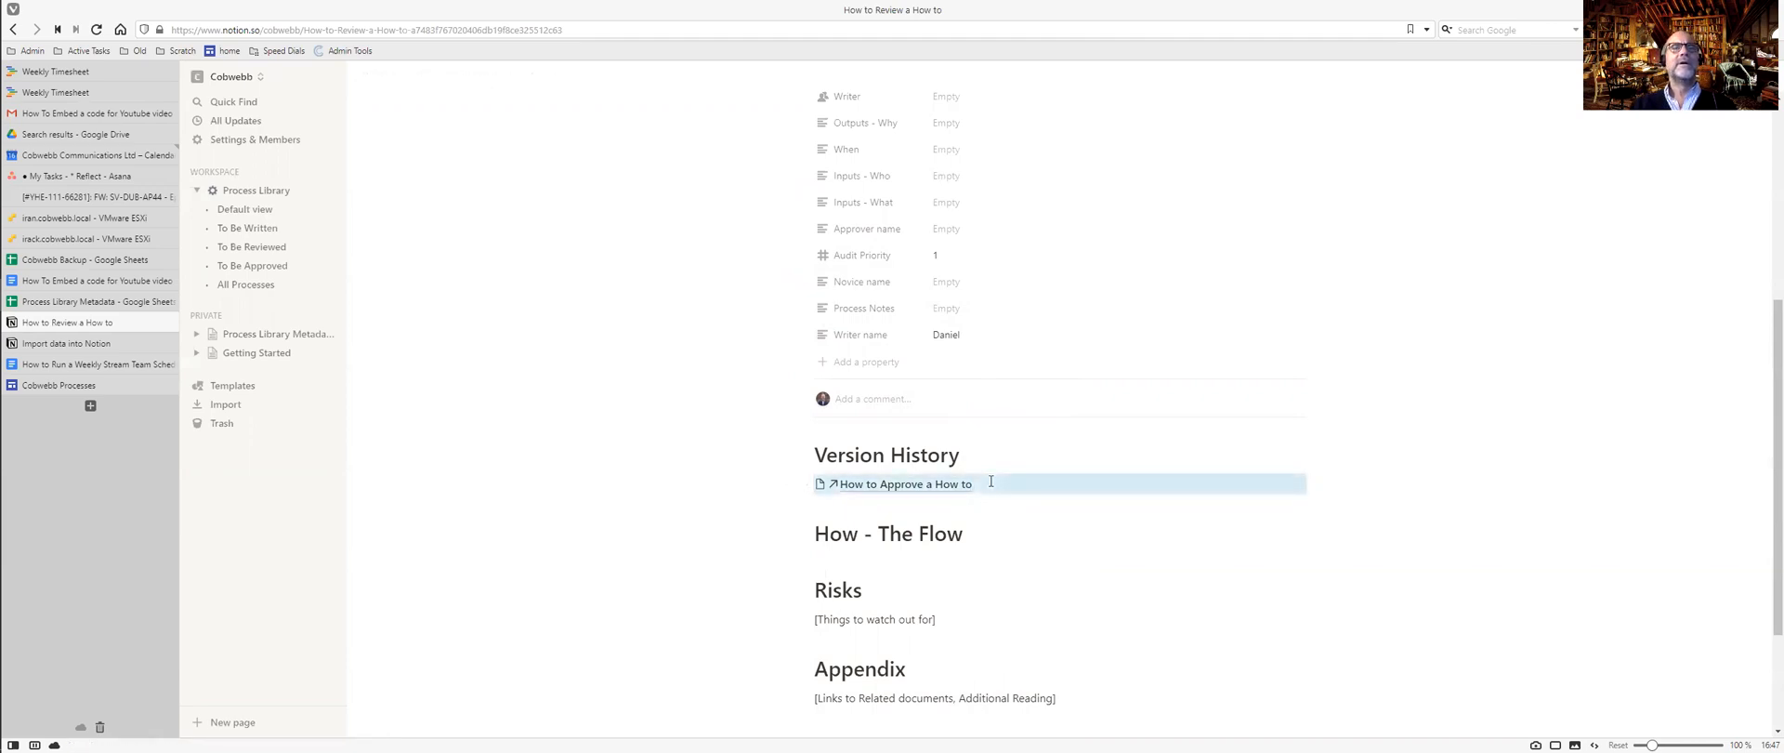
pyautogui.press('Delete')
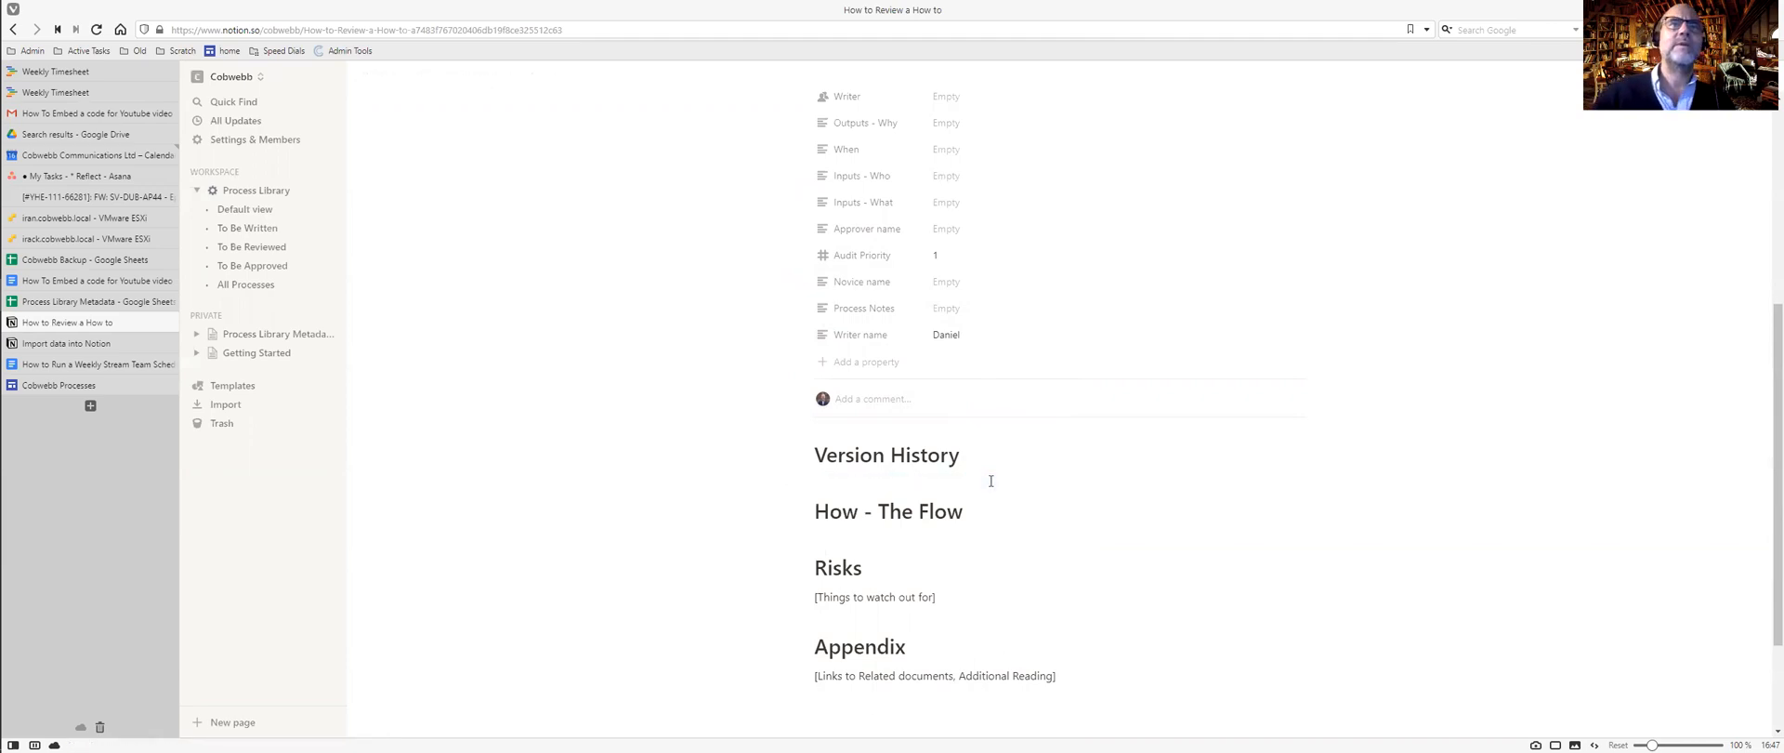
pyautogui.scroll(3, 990, 480)
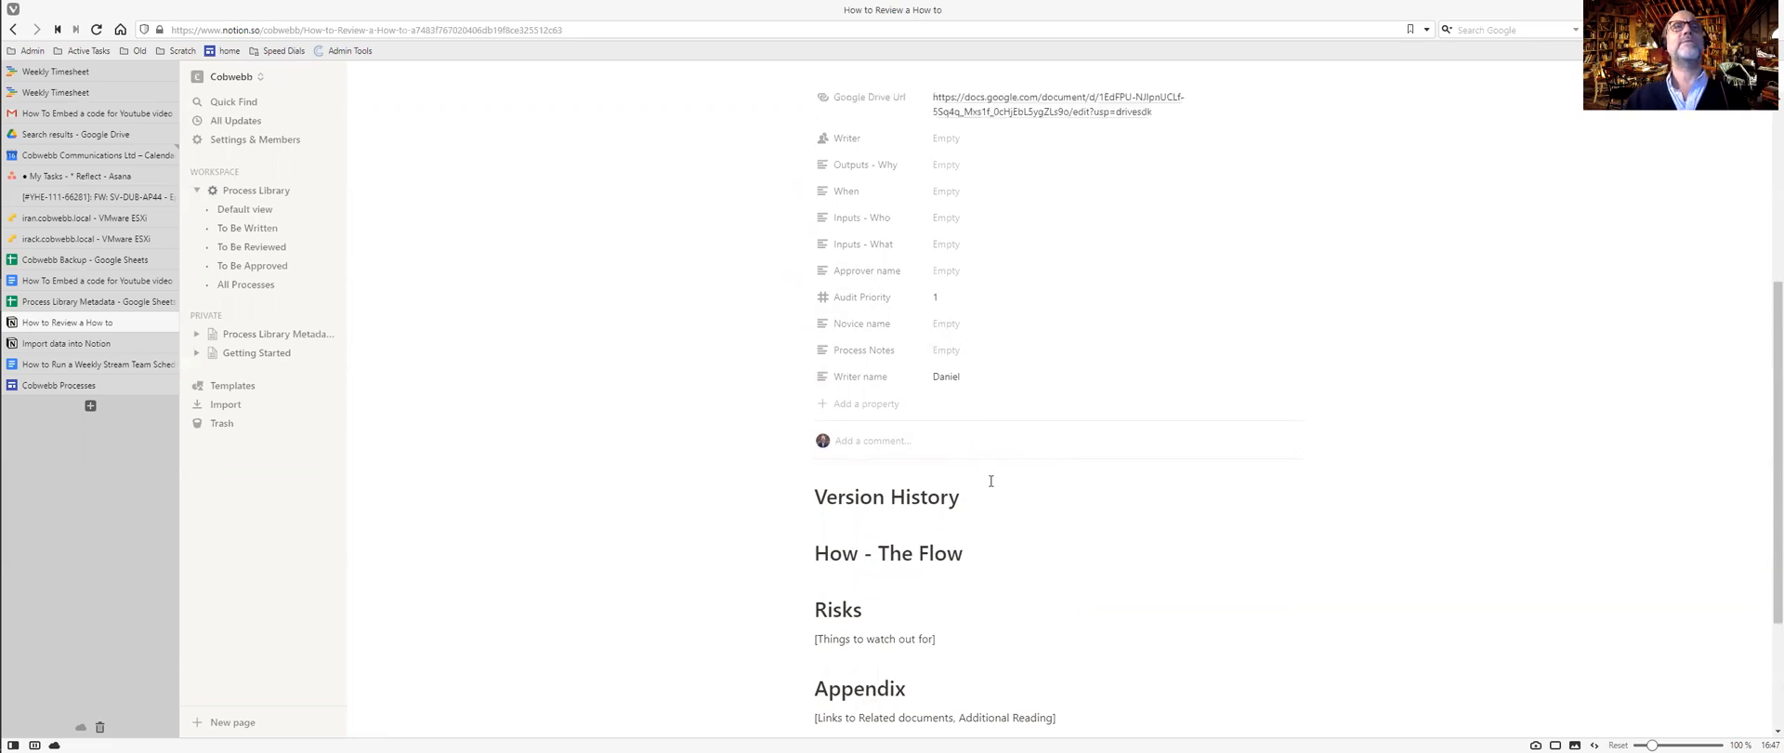
pyautogui.scroll(1, 991, 480)
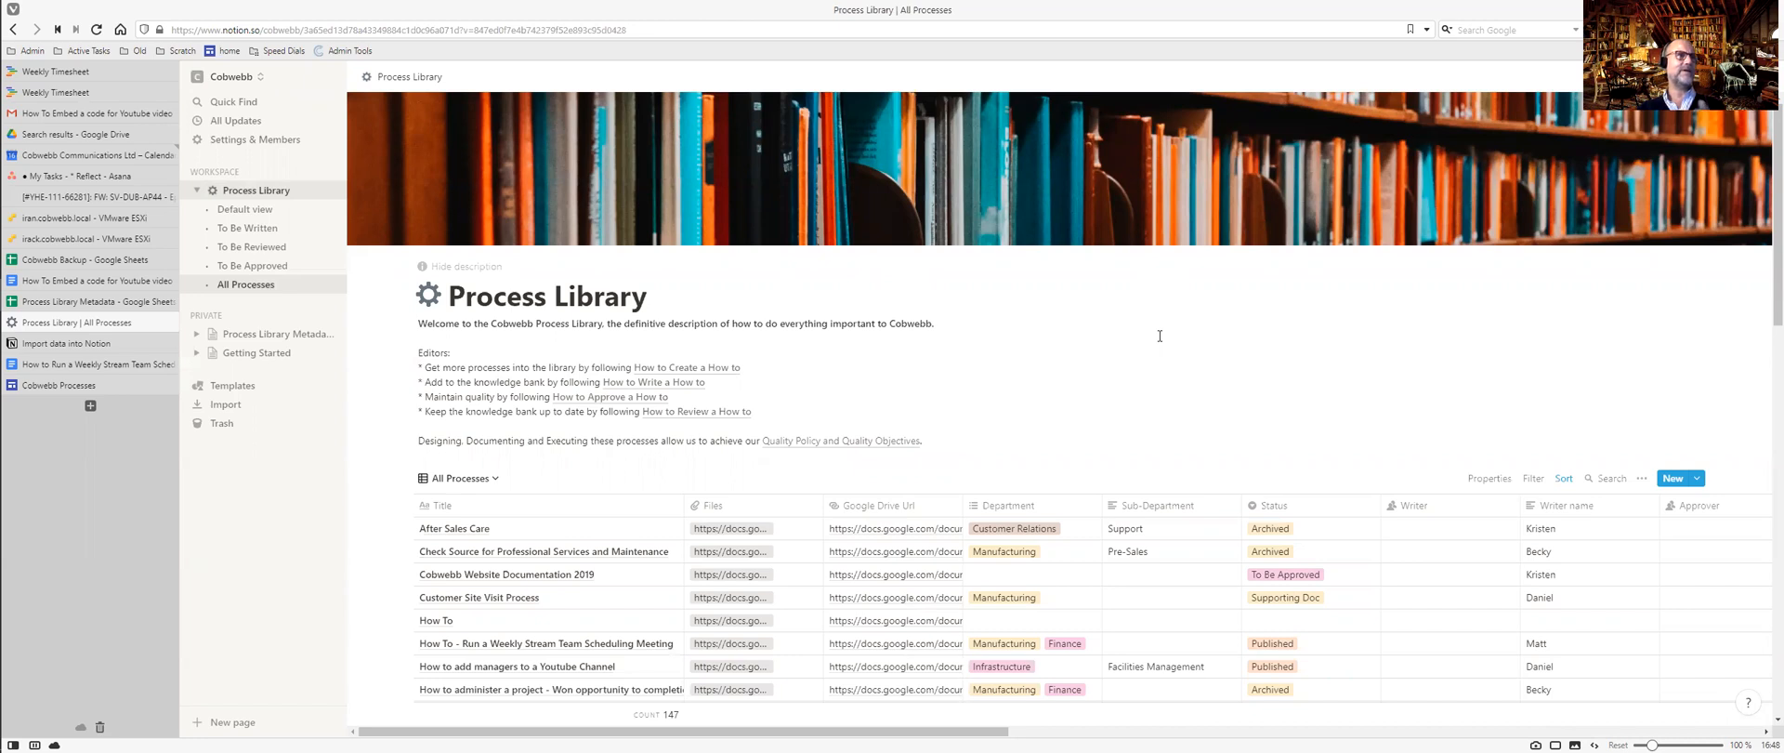
# Delete the Process Library Metadata page via its sidebar ••• menu.
pyautogui.click(313, 335)
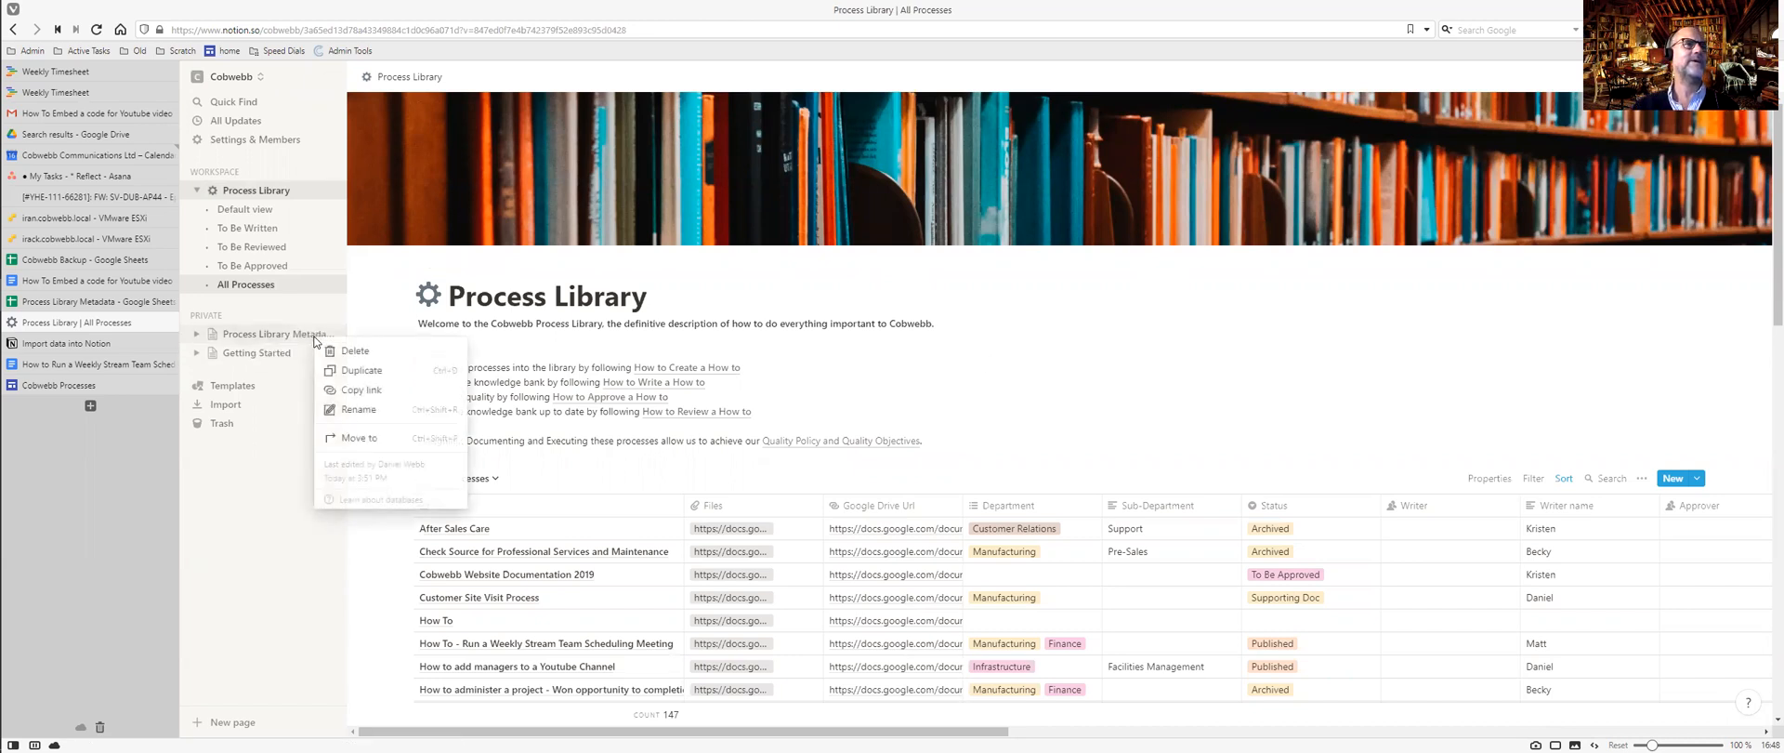
pyautogui.click(335, 351)
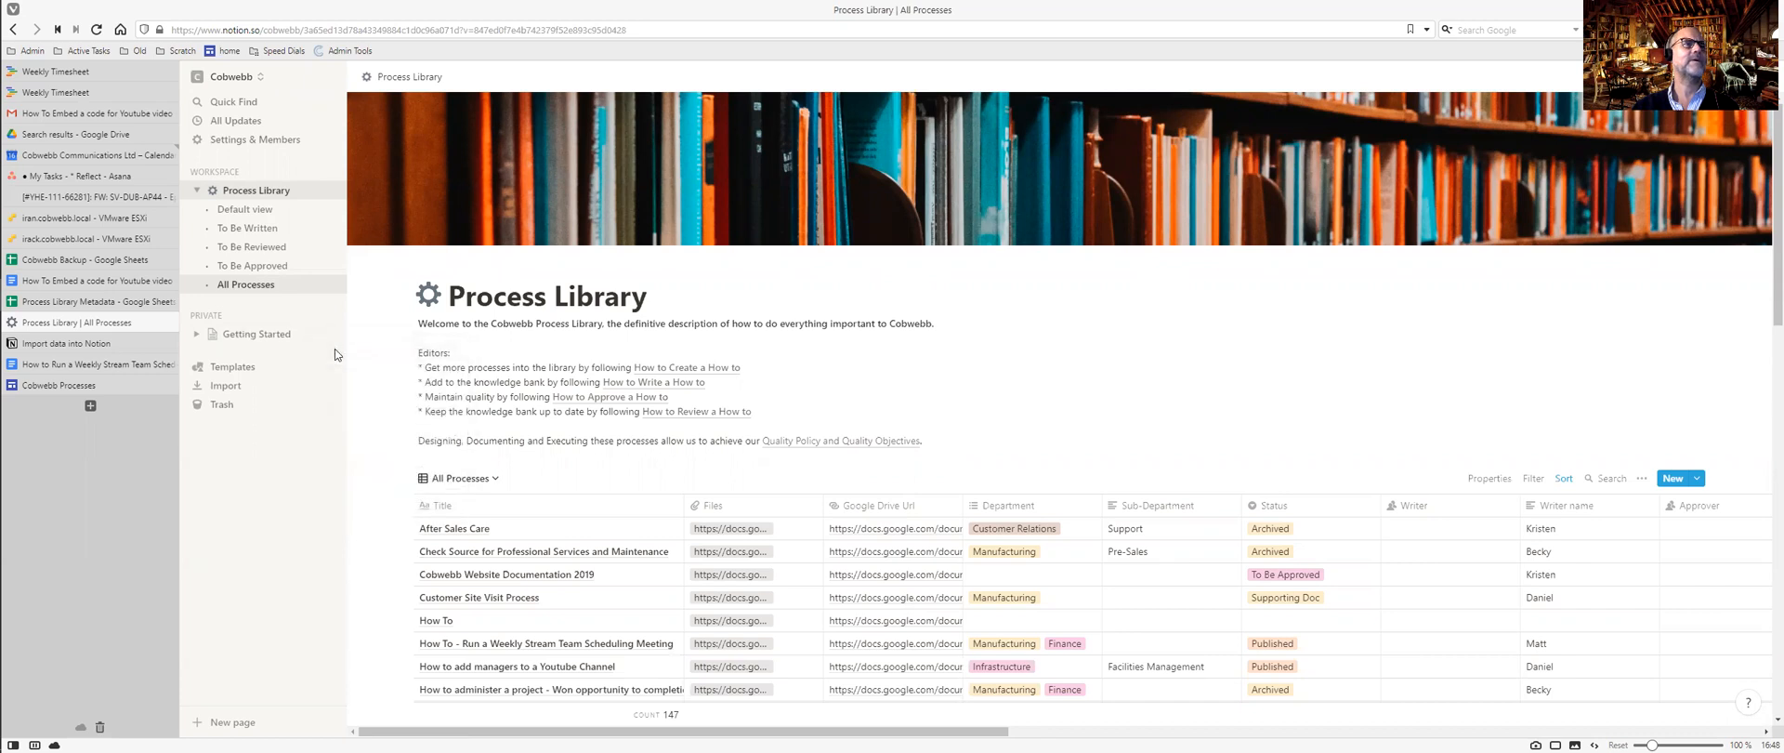